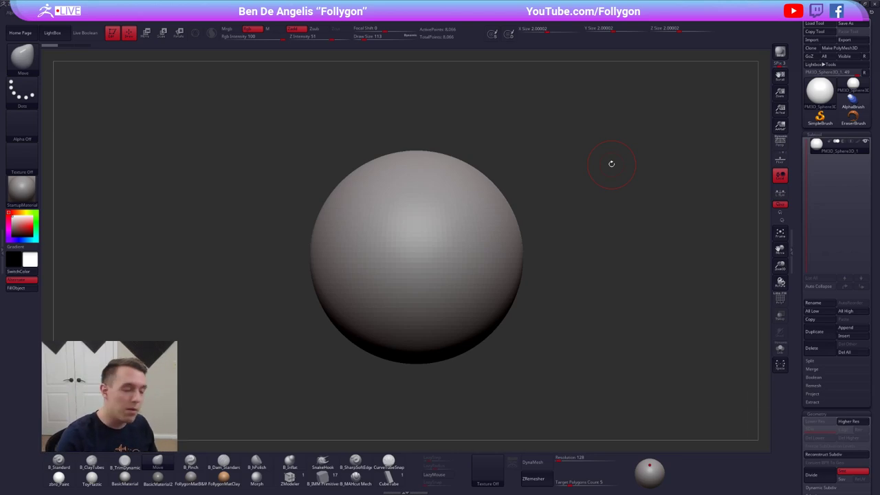
Switch to Chrome, look through the product listings on the Follygon Gumroad page, and return to ZBrush.
key(alt+Tab)
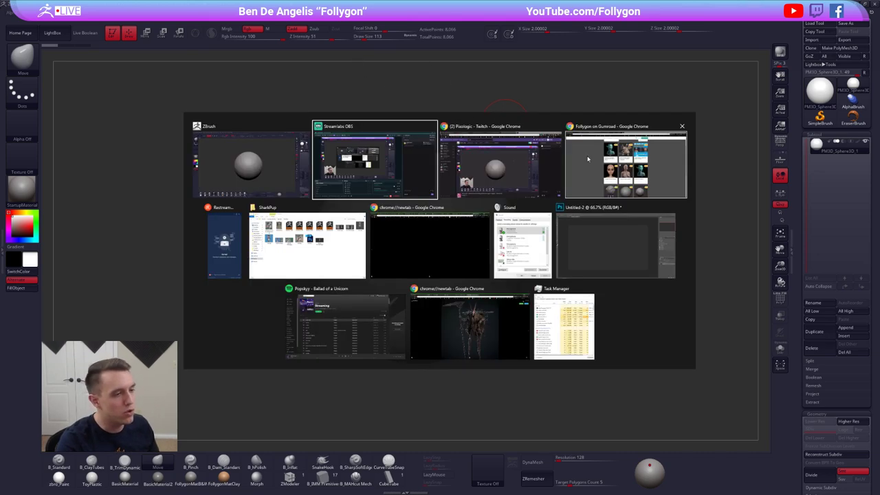
click(593, 180)
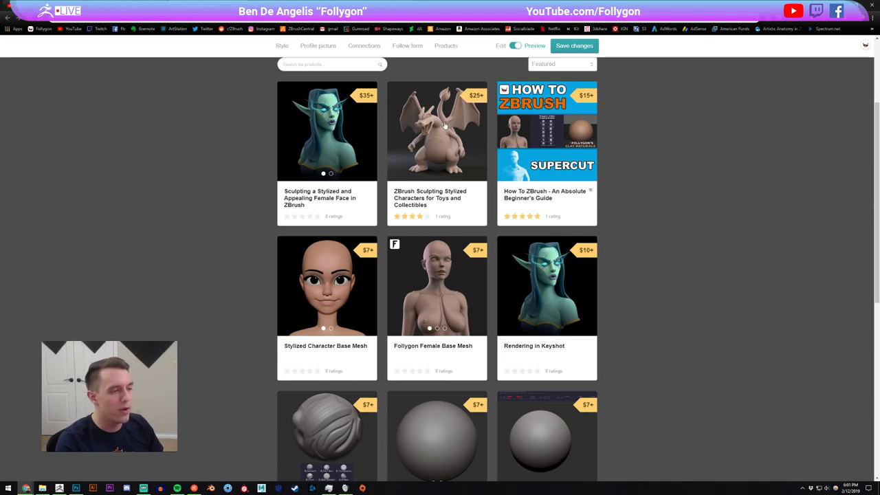
scroll(687, 166, down, 2)
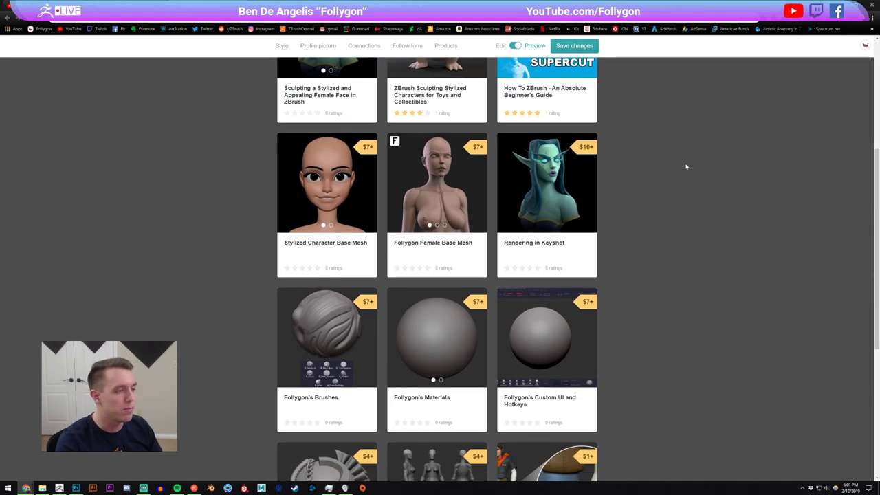
scroll(685, 166, down, 2)
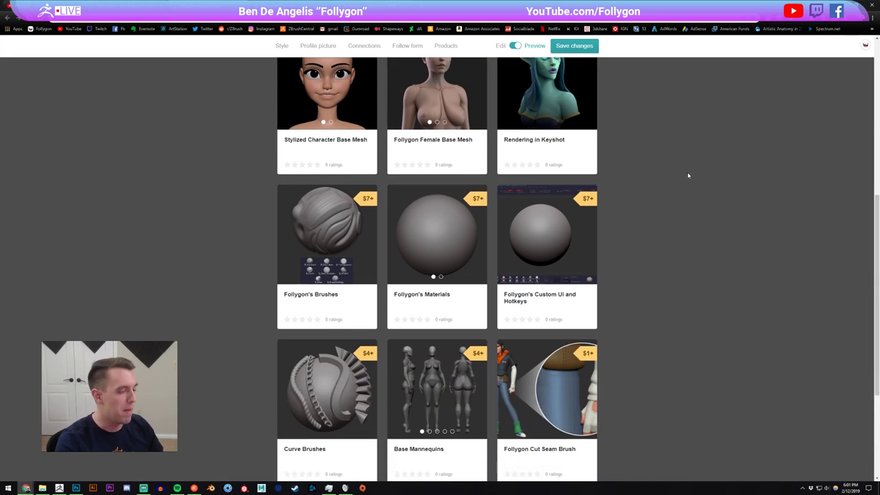
scroll(680, 166, up, 4)
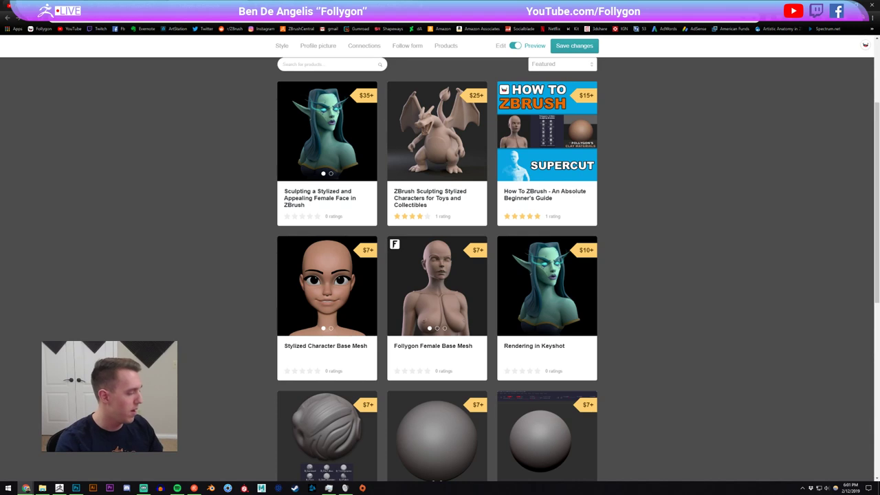
click(60, 487)
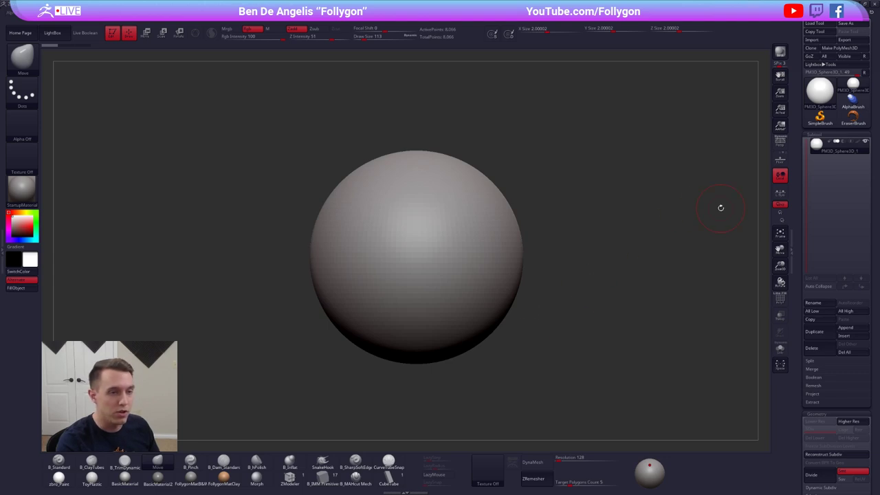
Make the shark puppy sculpt the active tool and examine the full figure from the front and side.
click(819, 89)
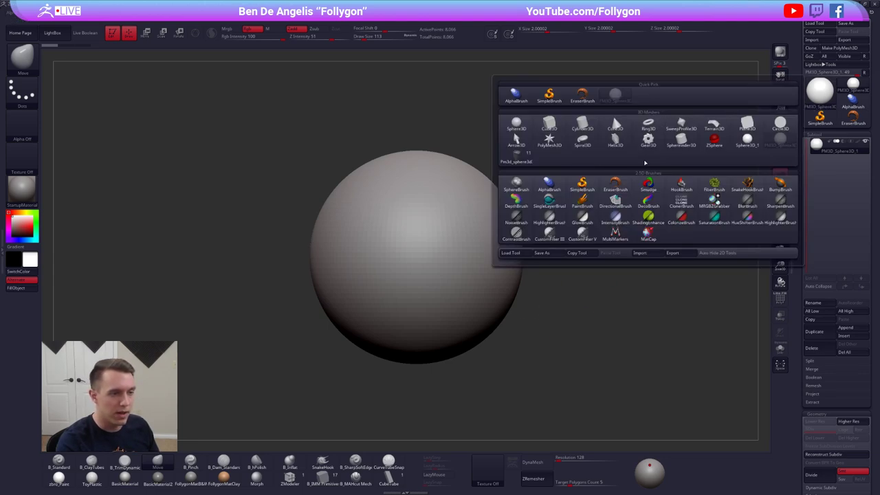
click(513, 157)
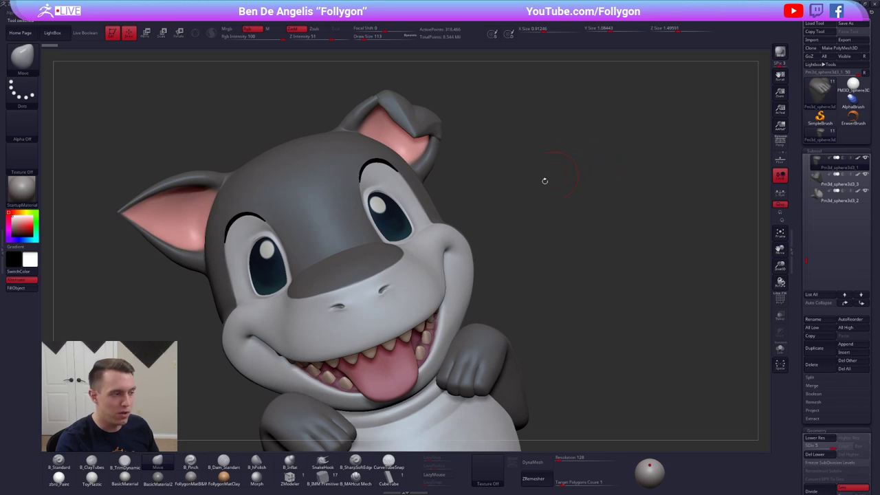
alt+drag(526, 170, 554, 200)
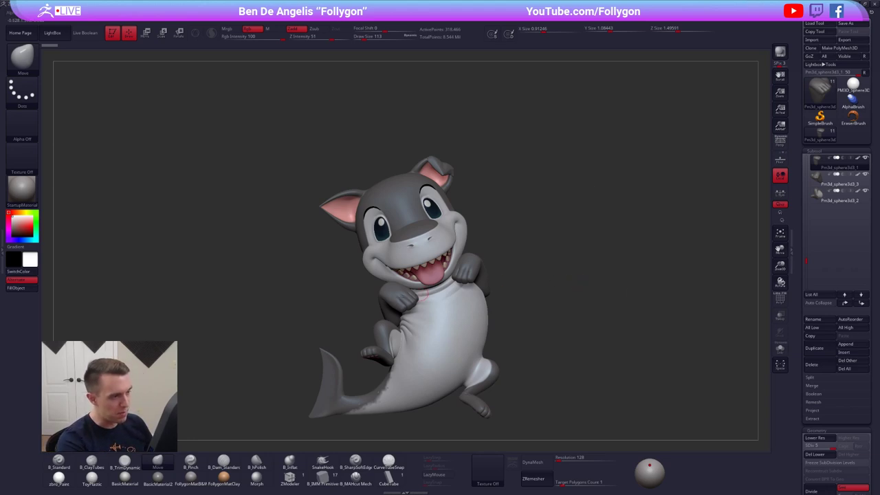
drag(278, 368, 476, 302)
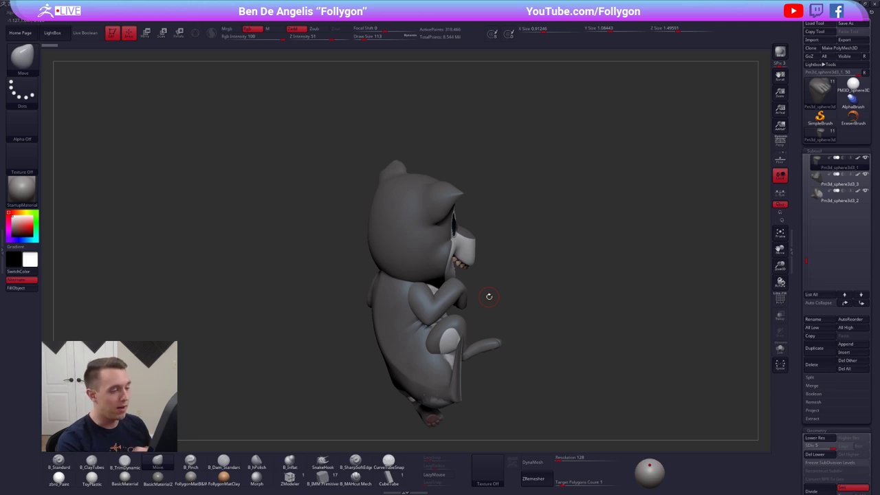
drag(531, 326, 384, 337)
alt+right_drag(456, 349, 474, 292)
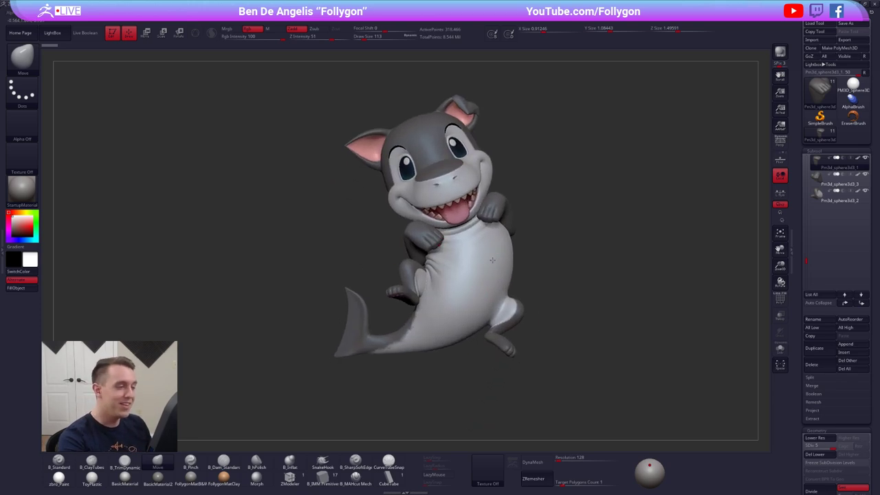
ctrl+right_drag(492, 260, 476, 299)
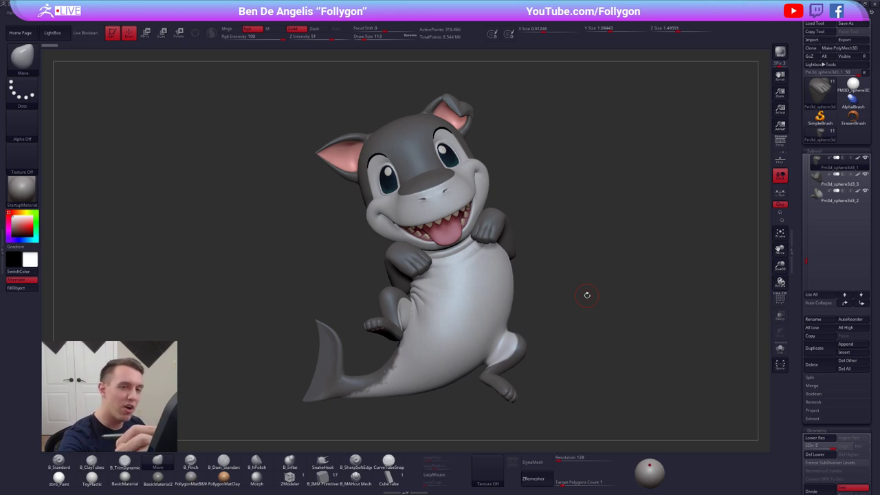
Make the plain PM3D_Sphere3D sphere the active tool and frame it in the canvas.
click(853, 85)
click(864, 72)
alt+drag(575, 153, 550, 215)
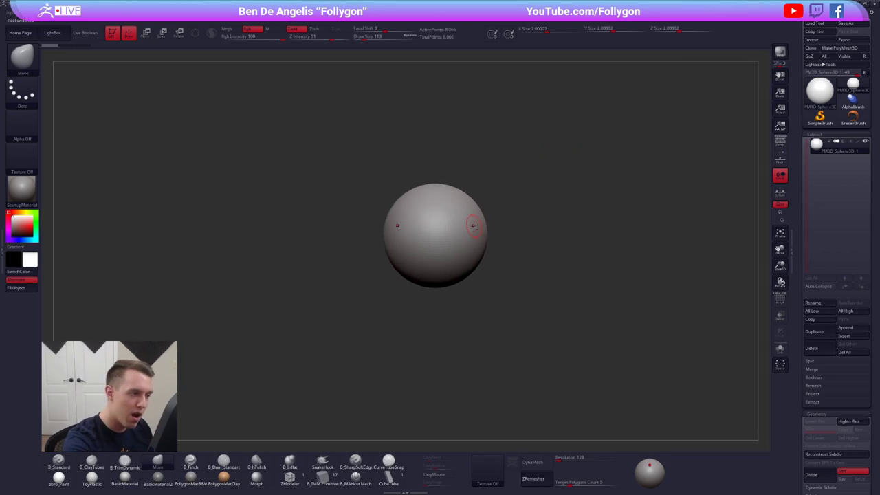
ctrl+right_drag(473, 225, 502, 360)
alt+right_drag(502, 360, 551, 351)
Show the Snow White reference image with Spotlight and set the Move brush's draw size to 170.
key(shift+z)
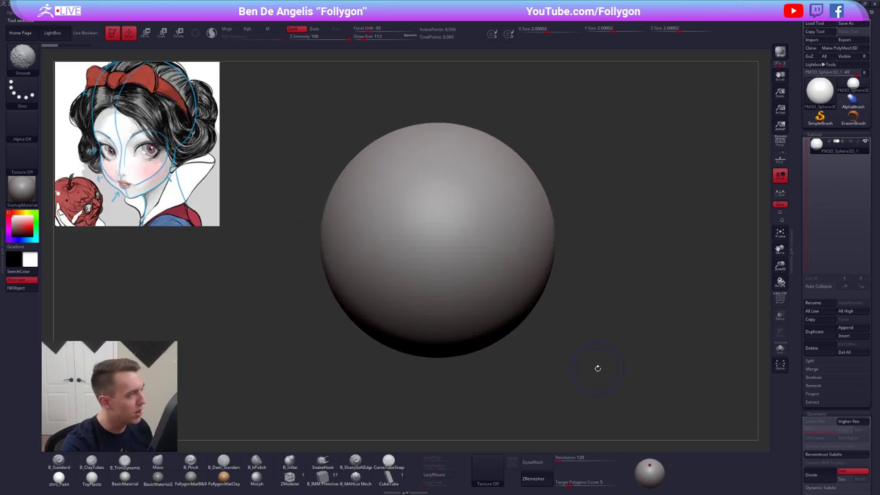
mouse_move(611, 349)
alt+right_down()
mouse_move(595, 358)
mouse_move(594, 341)
alt+right_up()
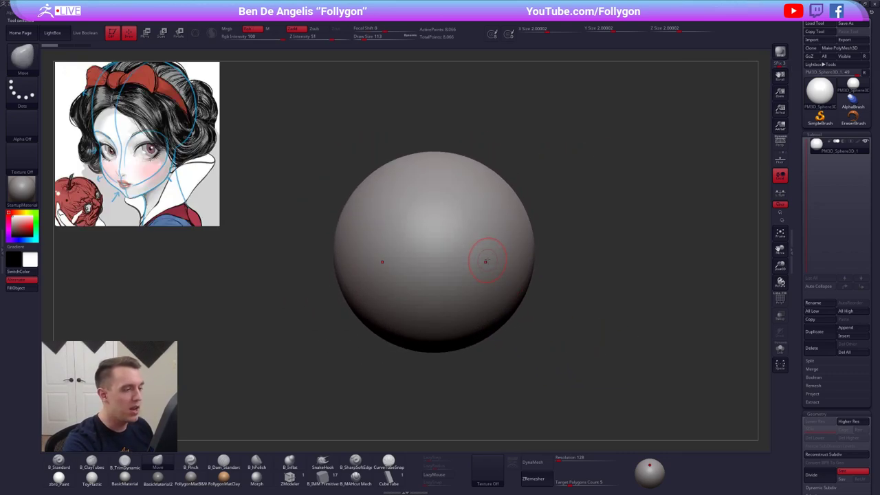
key(space)
drag(485, 260, 489, 259)
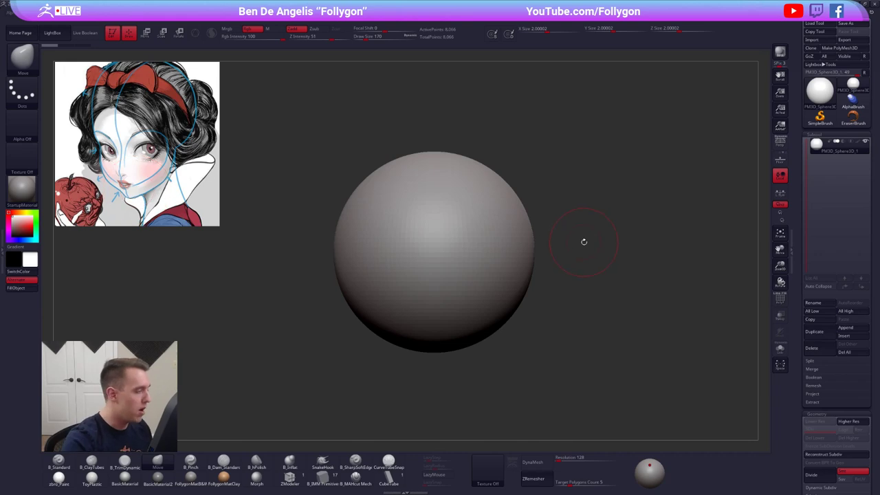
Switch to Chrome and bring up the YouTube channel's video list and the Understanding Form video.
key(alt+Tab)
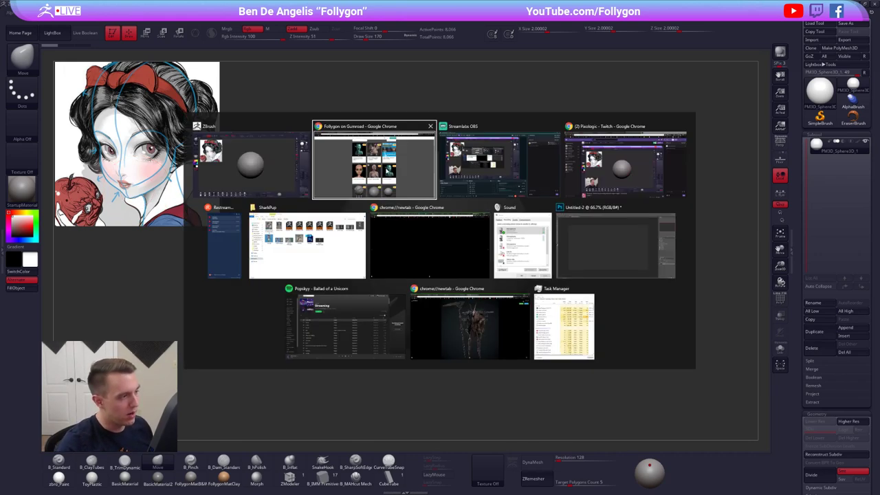
key(alt+Tab)
key(alt+Tab)
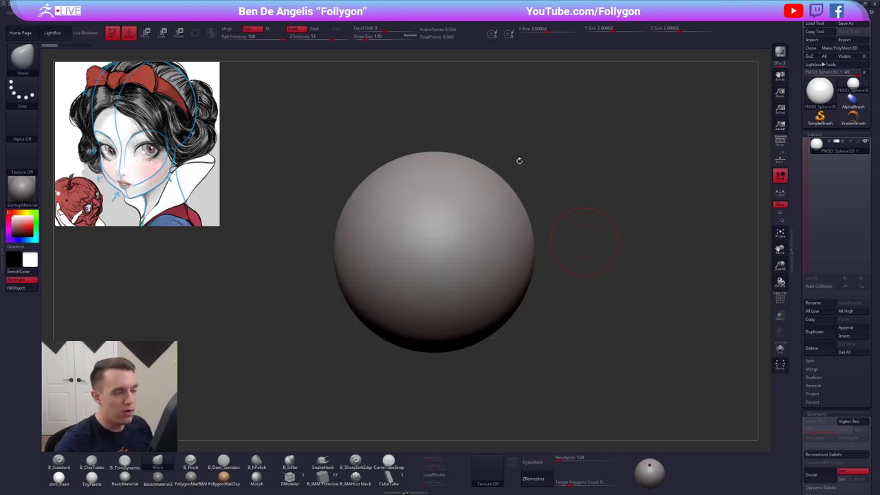
key(alt+Tab)
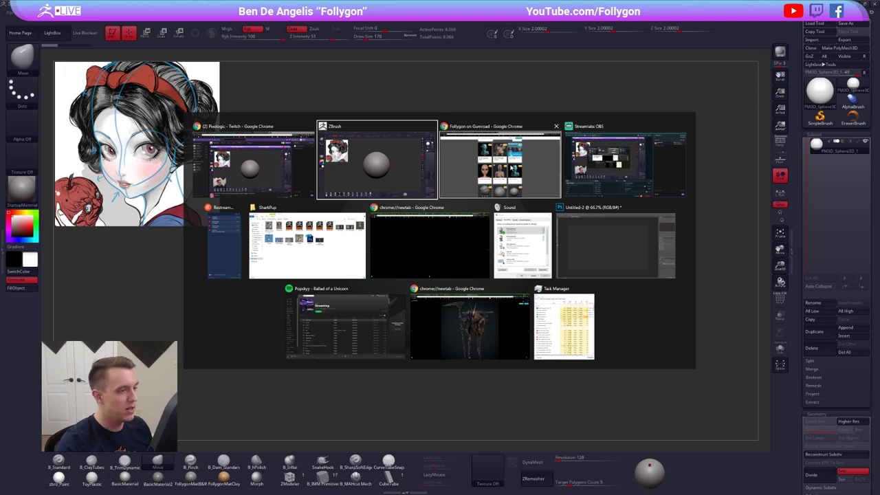
click(509, 168)
click(131, 5)
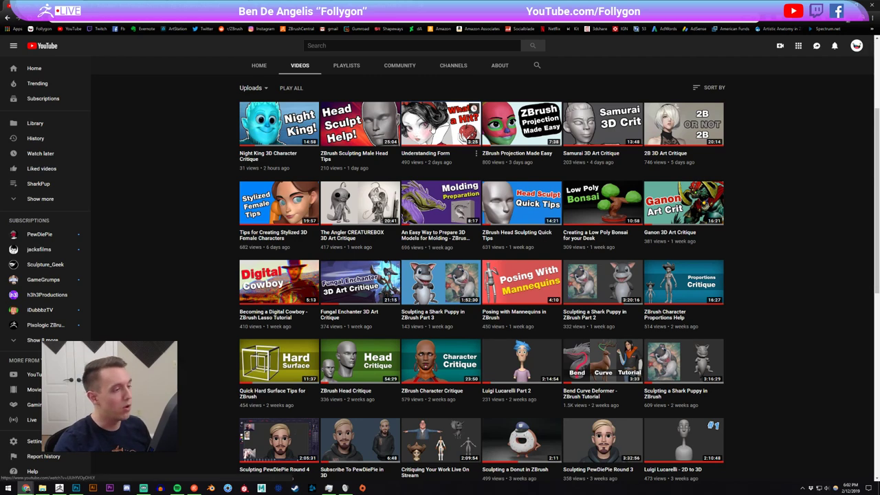
click(92, 6)
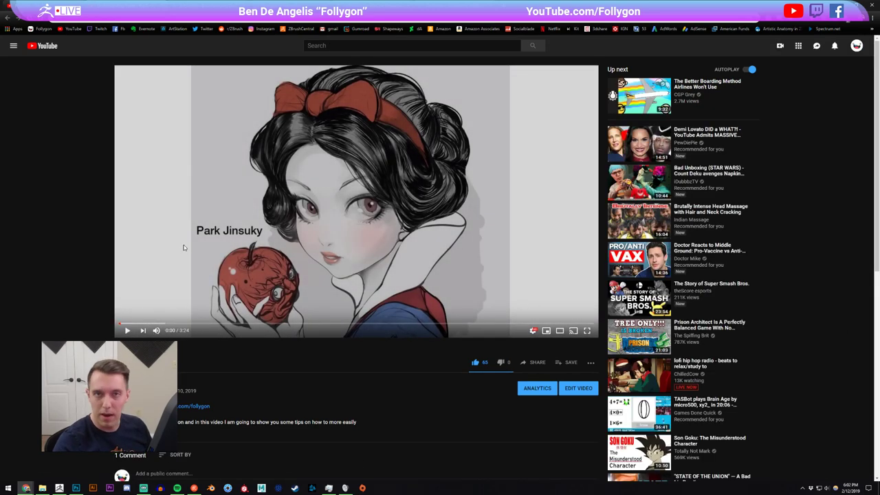
Play a moment of the Understanding Form video with sound muted, restore its sound, and return to ZBrush.
click(156, 330)
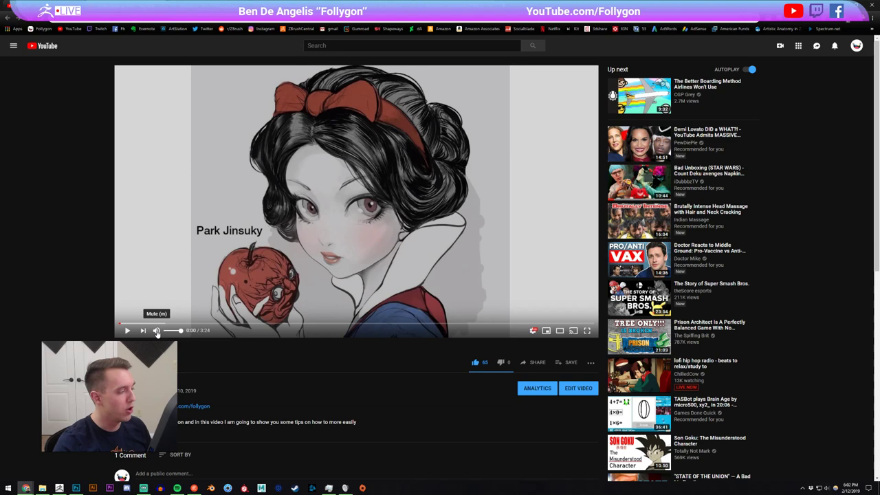
click(162, 278)
click(199, 276)
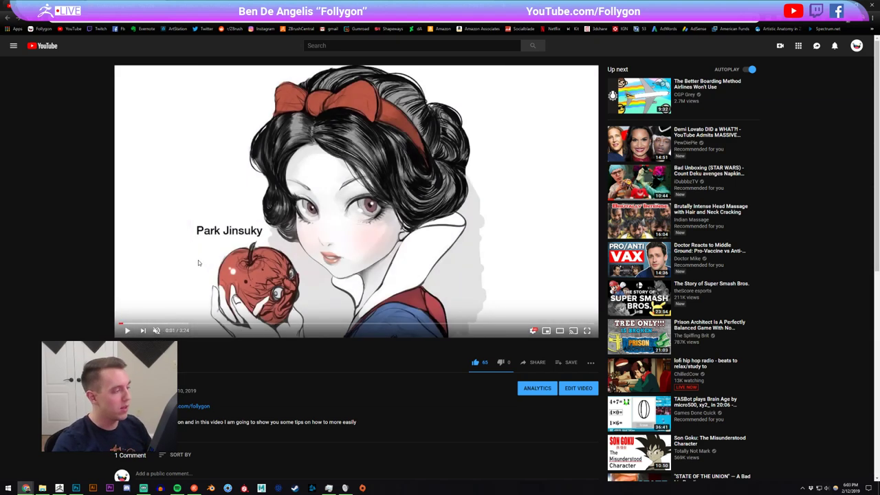
click(157, 330)
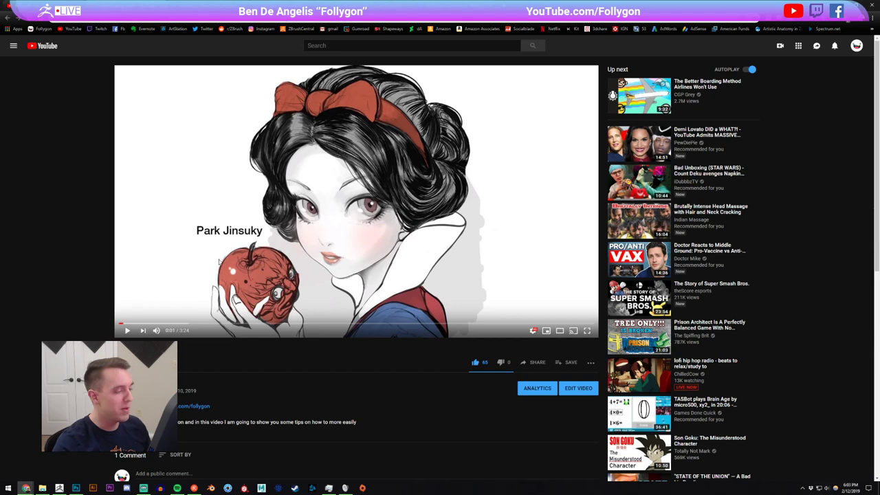
click(7, 18)
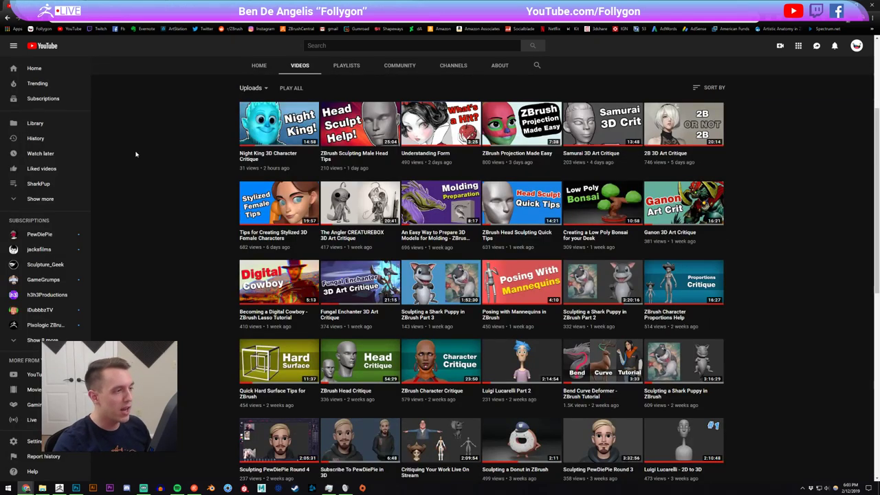
click(59, 487)
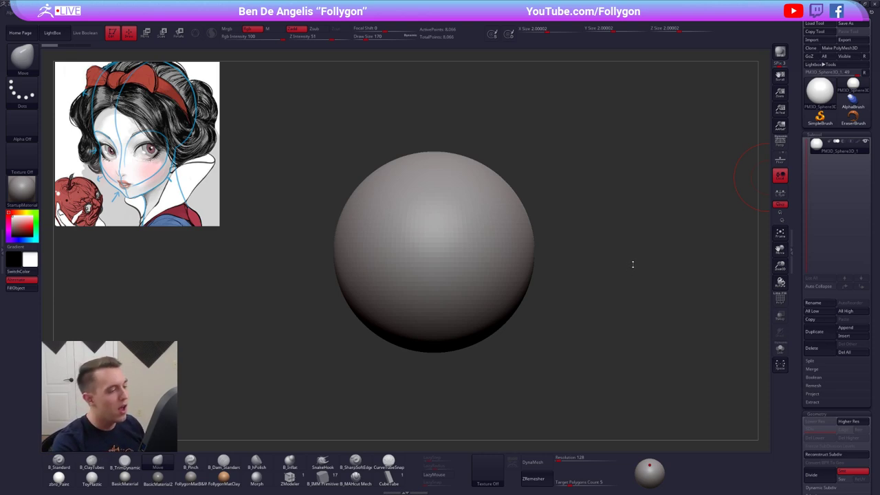
Make the shark puppy sculpt the active tool again and turn it to face the front.
mouse_move(633, 265)
alt+mouse_down()
mouse_move(673, 248)
mouse_move(787, 247)
mouse_move(626, 274)
alt+mouse_up()
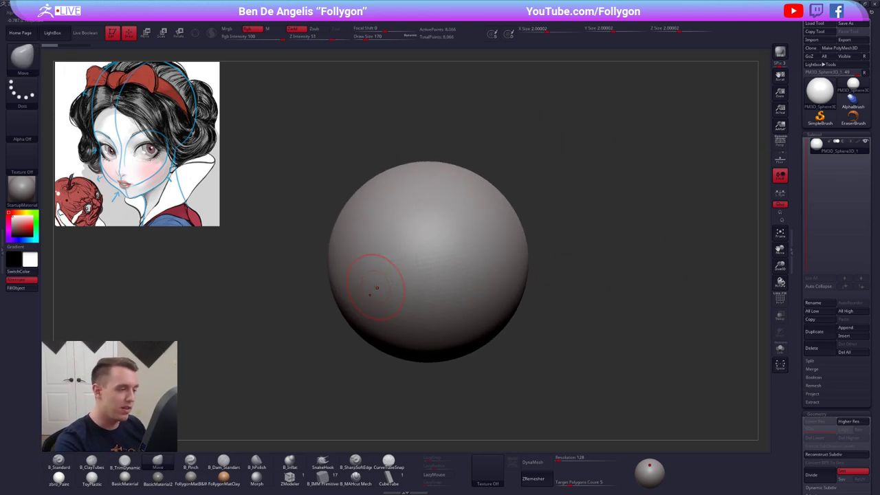
alt+drag(530, 297, 538, 242)
click(820, 105)
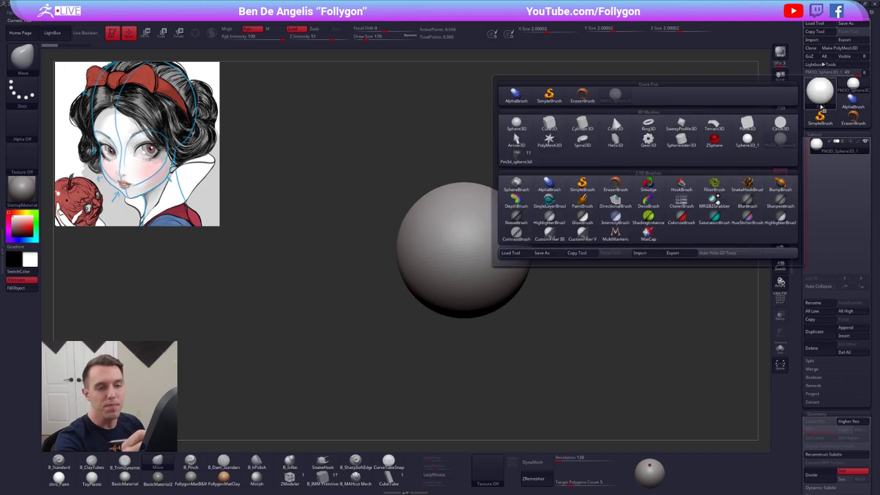
click(819, 91)
click(515, 155)
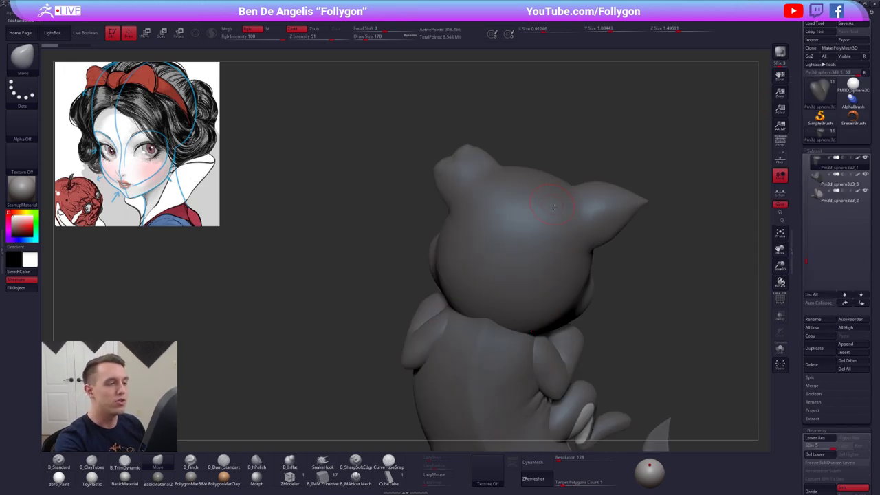
mouse_move(661, 278)
alt+mouse_down()
mouse_move(659, 226)
mouse_move(562, 348)
mouse_move(477, 242)
mouse_move(479, 275)
alt+mouse_up()
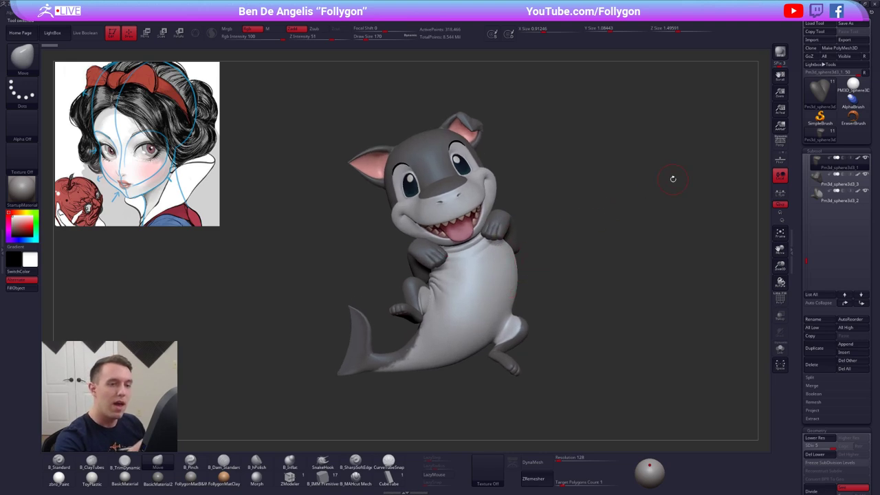
Turn on perspective for the view of the shark puppy sculpt.
click(779, 143)
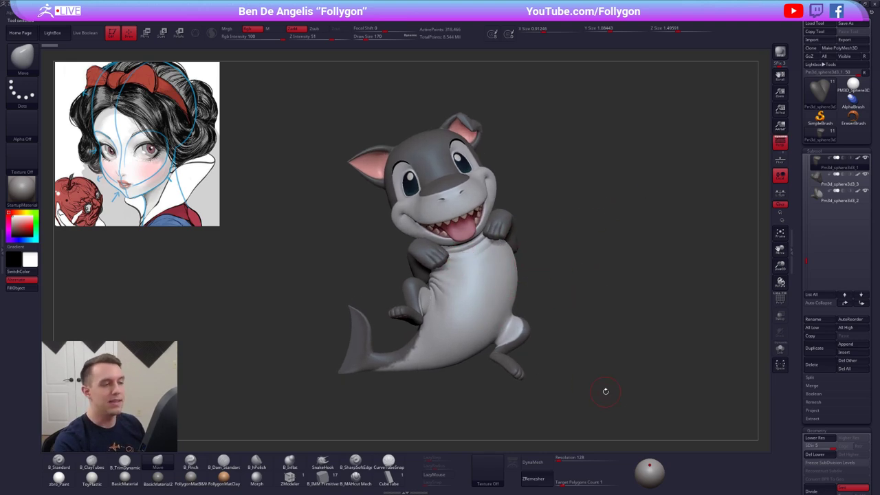
drag(621, 424, 615, 335)
drag(617, 333, 600, 389)
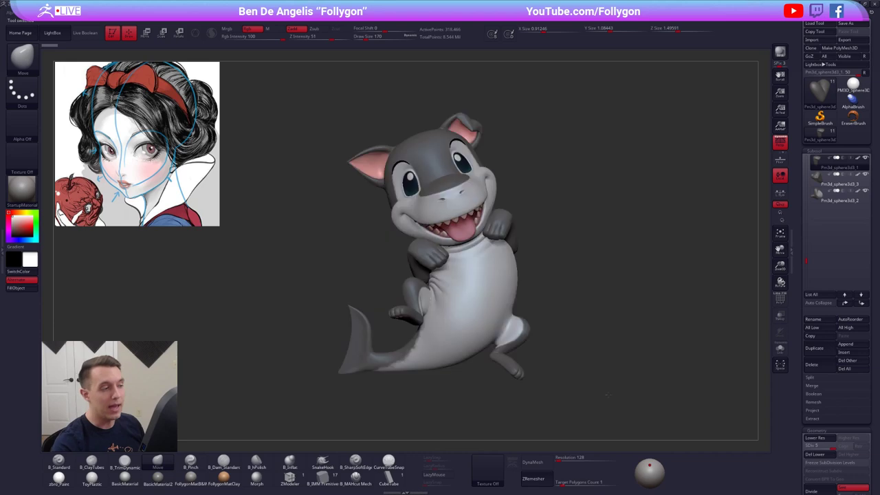
Move the shark puppy reference in Spotlight beside the sculpt, keeping the Snow White image at the canvas's upper left.
key(z)
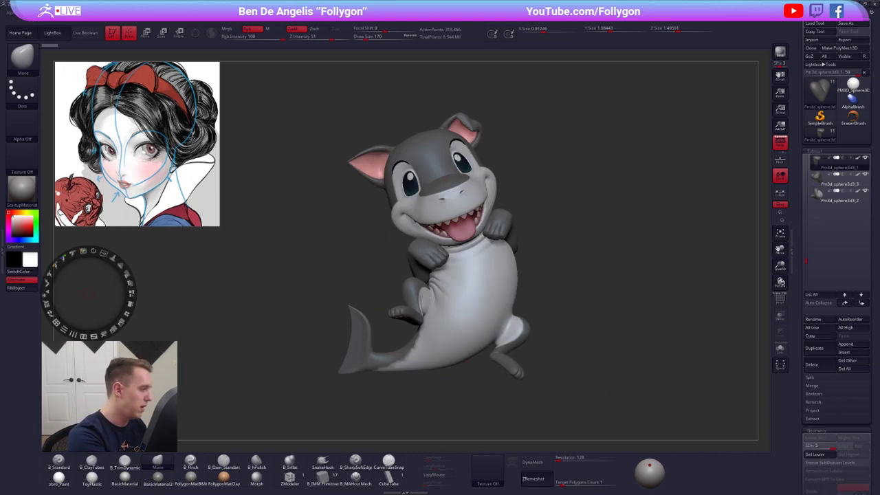
drag(152, 263, 318, 253)
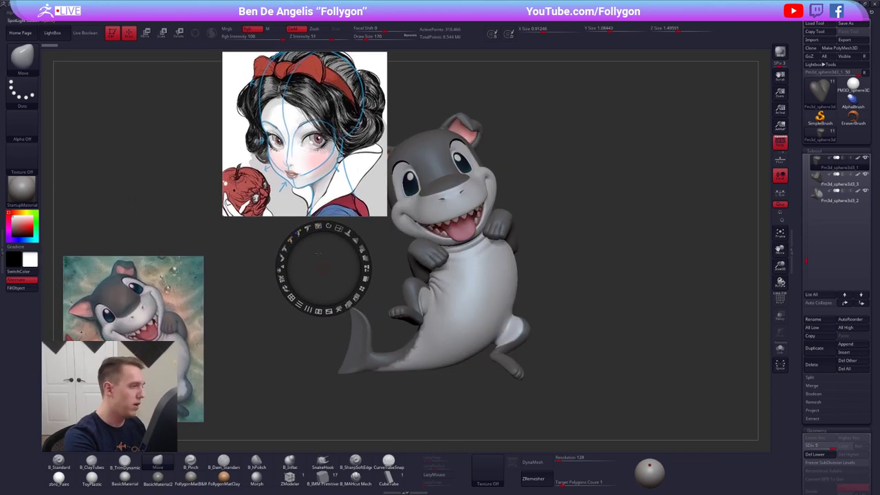
drag(323, 171, 161, 195)
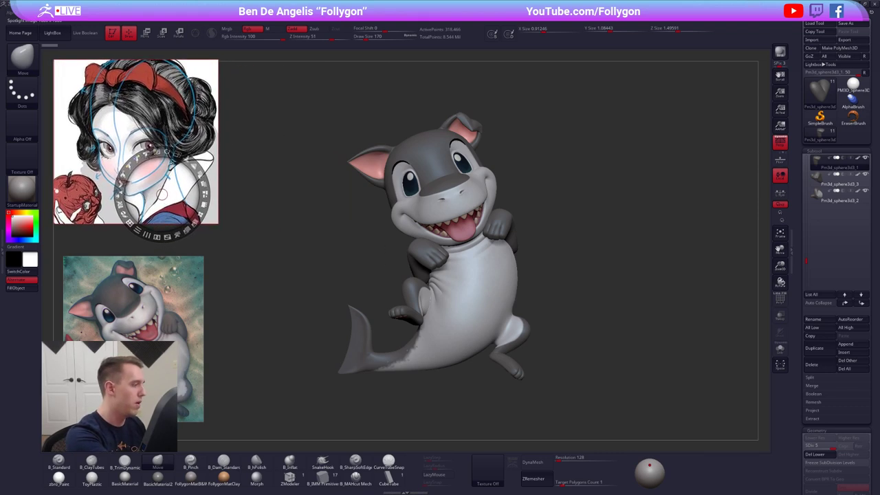
drag(178, 355, 682, 231)
key(z)
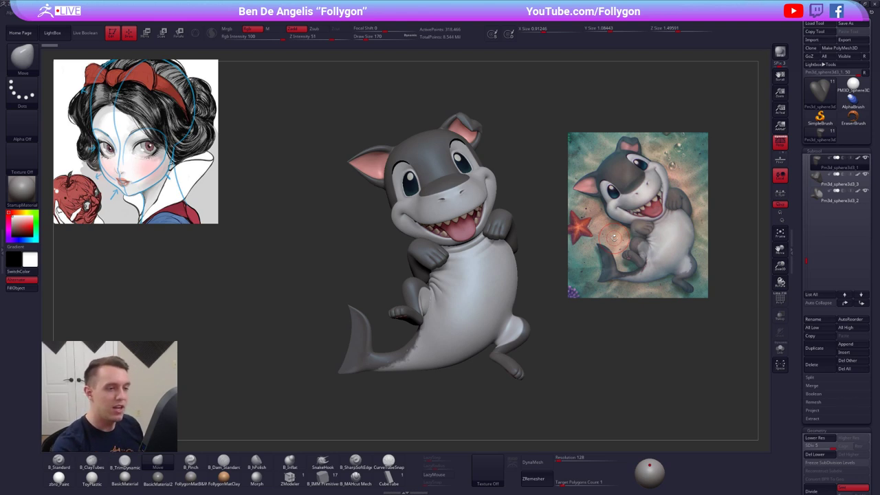
Move the shark puppy reference image in Spotlight away from the sculpt, out of sight past the lower-left edge.
key(z)
drag(696, 290, 18, 413)
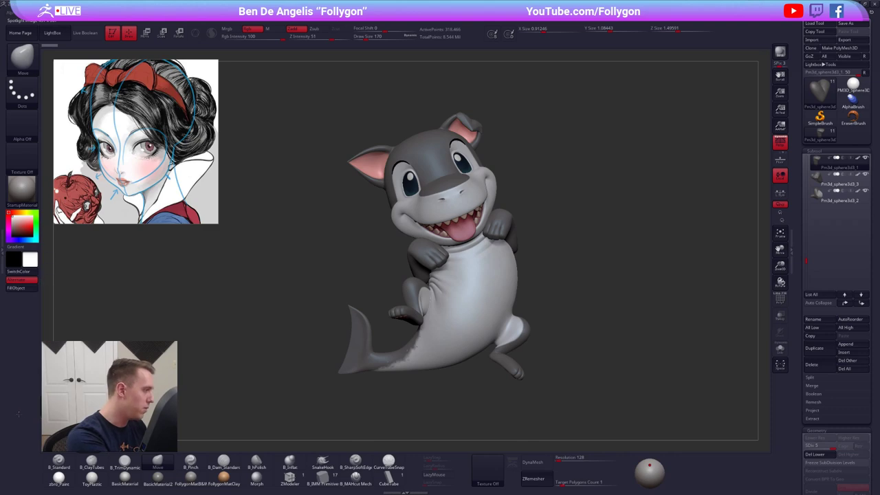
Switch to Chrome and show the original shark puppy painting on its DeviantArt page, toggling the image's enlarged view.
key(alt+Tab)
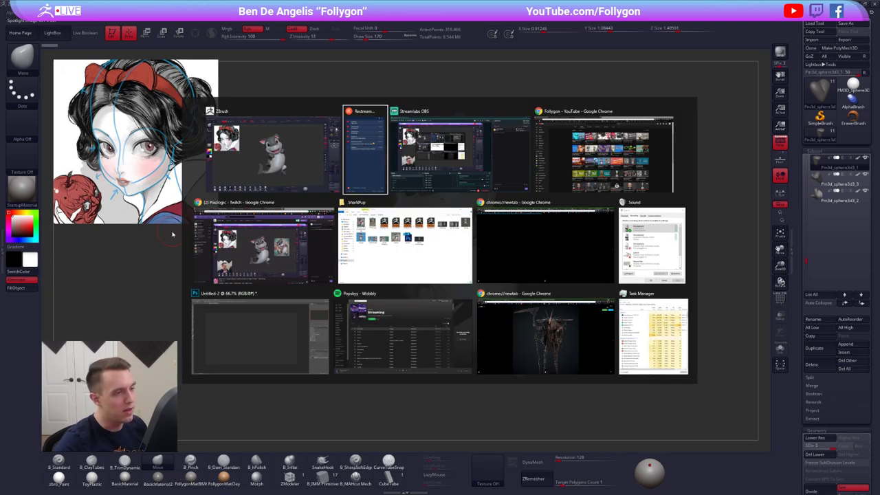
key(Tab)
key(Tab)
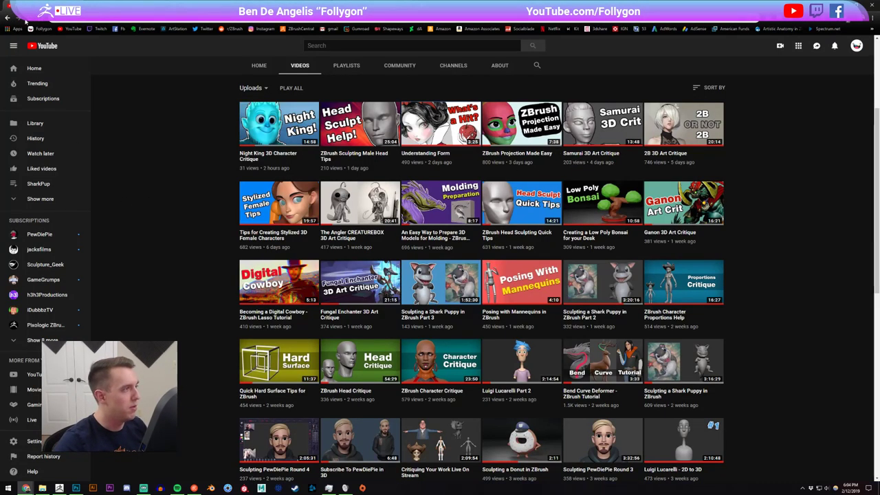
click(100, 6)
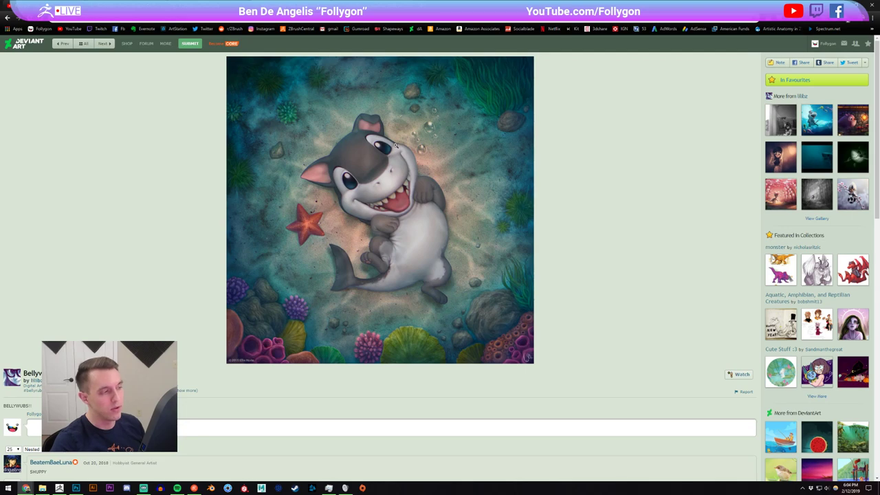
click(395, 145)
click(395, 145)
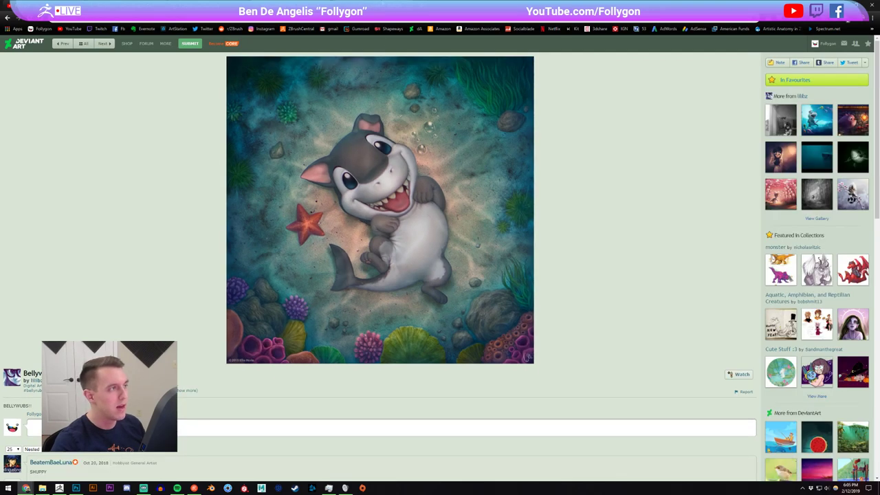
Bring up the snowwhite artwork on ArtStation, highlight the artist's name, and clear the highlight.
key(ctrl+Tab)
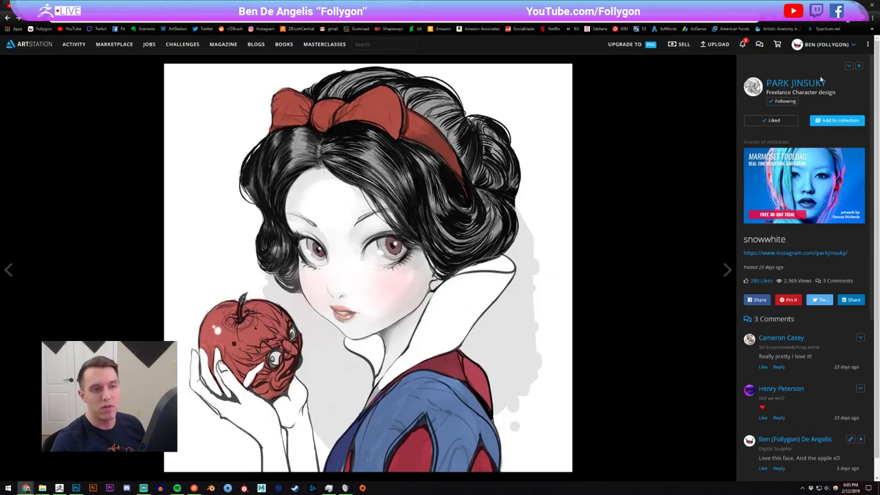
drag(825, 83, 768, 86)
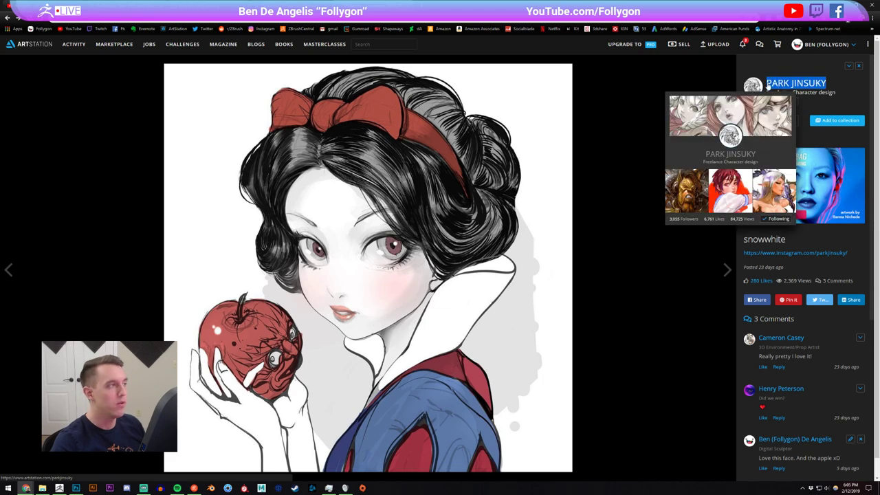
click(563, 88)
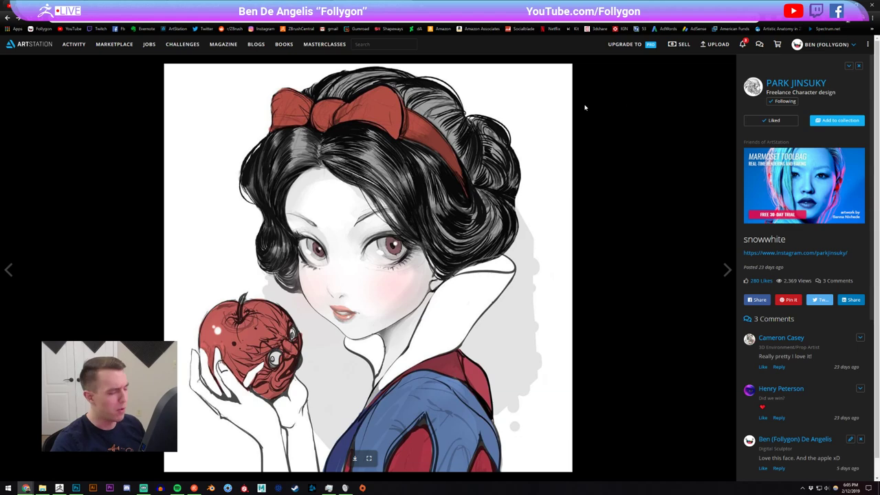
Show the online store page with the ZBrush products, then return to ZBrush and snap the shark puppy to its front view.
click(179, 5)
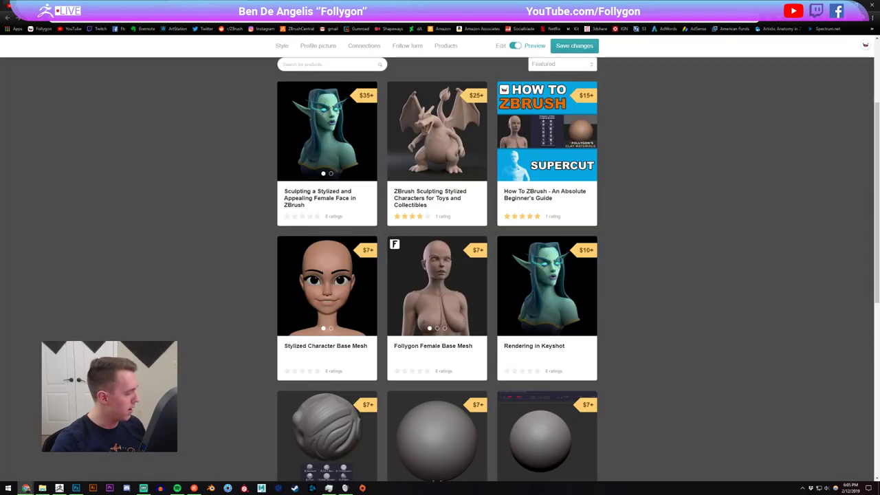
click(60, 488)
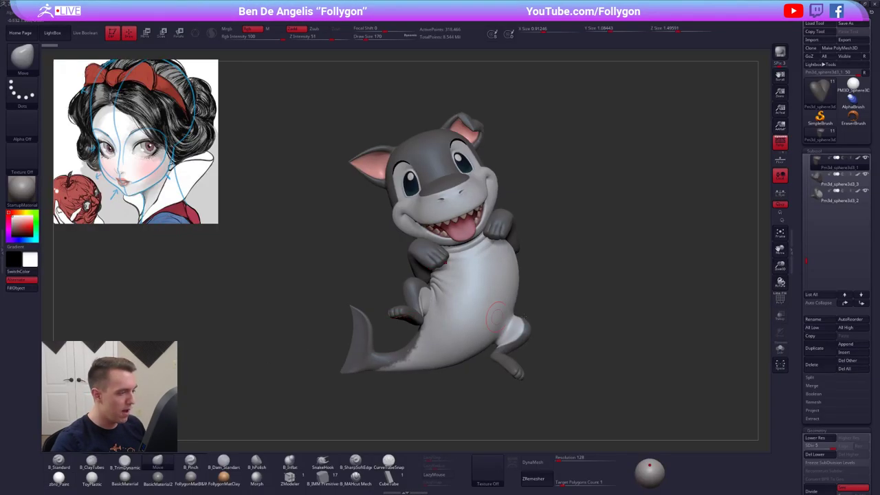
shift+drag(570, 314, 583, 273)
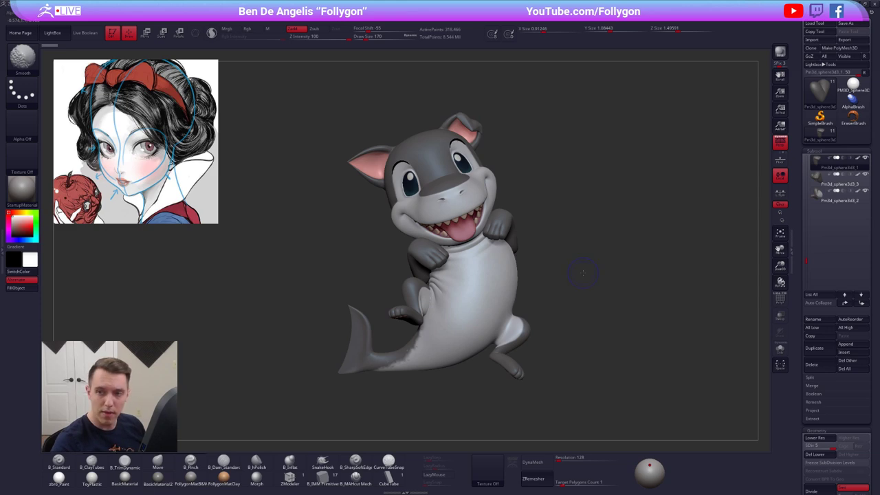
Make the PM3D sphere the active tool and enlarge it in the middle of the canvas.
click(852, 85)
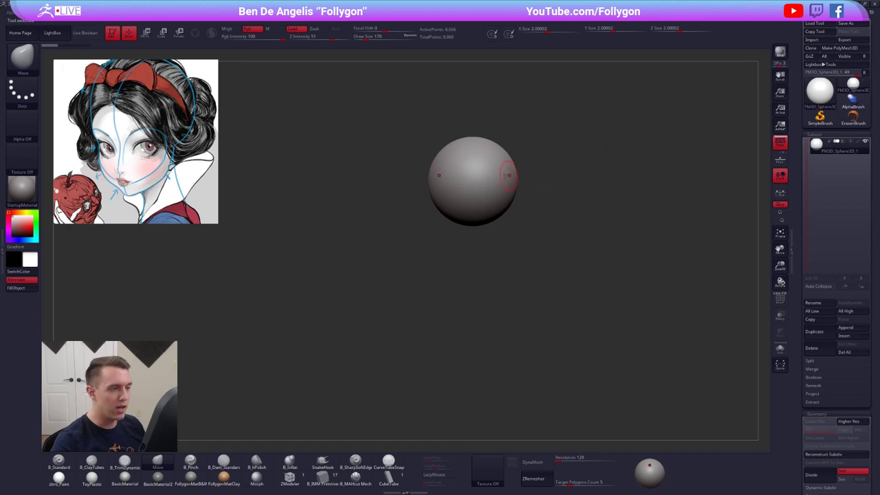
ctrl+right_drag(479, 171, 456, 196)
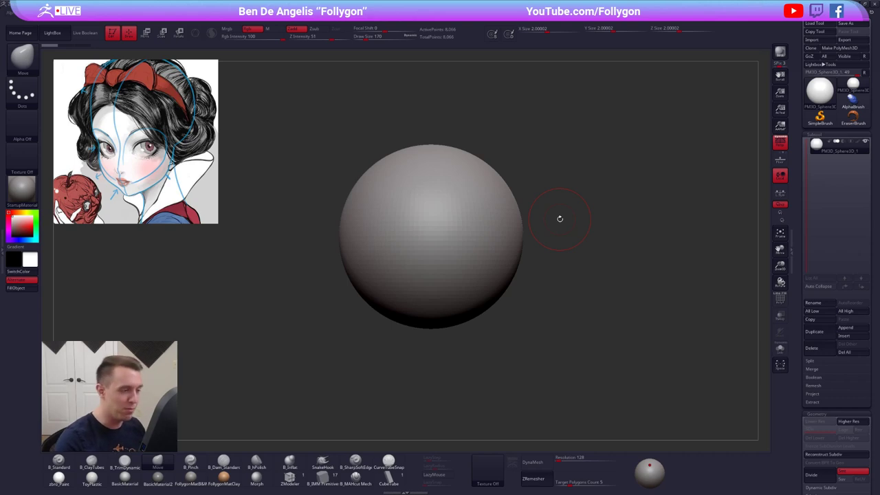
alt+right_drag(487, 241, 526, 242)
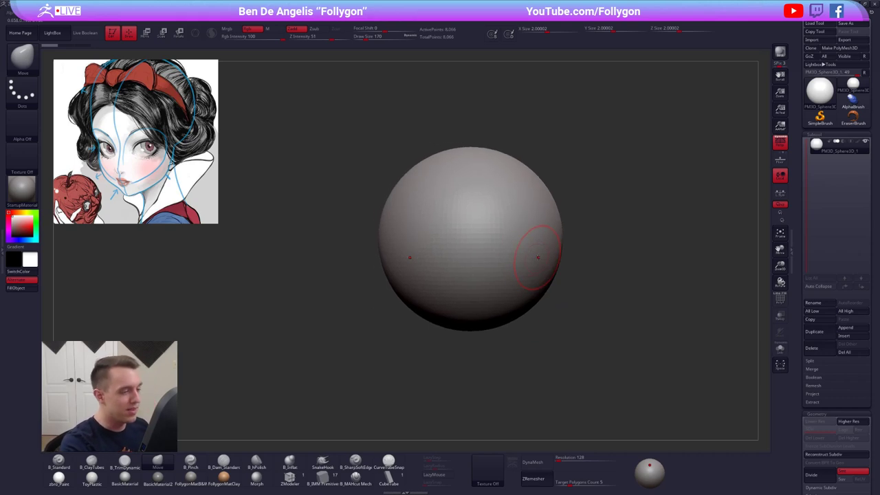
Centre the sphere in the view and set the brush's Draw Size to 140.
key(space)
drag(533, 223, 537, 225)
alt+right_drag(536, 226, 525, 221)
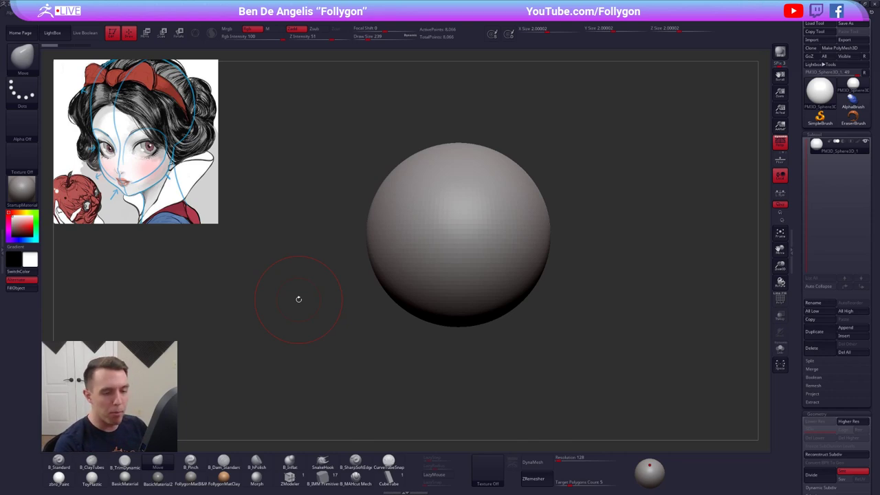
key(space)
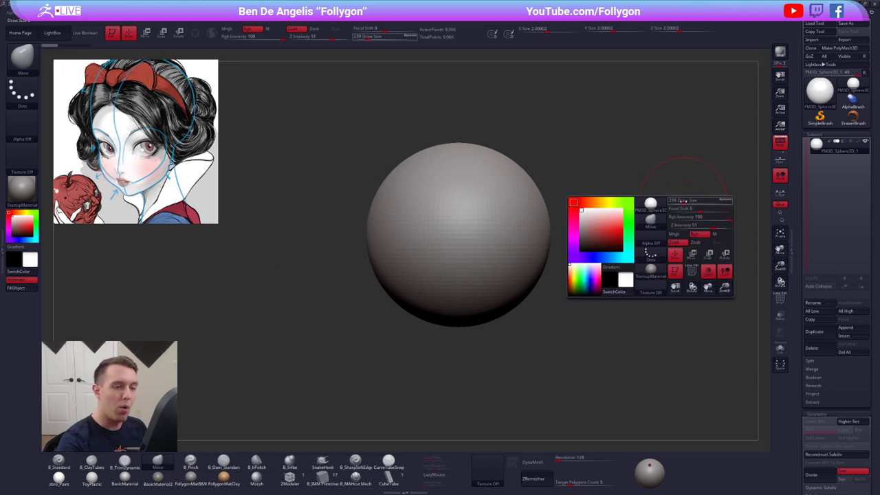
drag(683, 204, 679, 204)
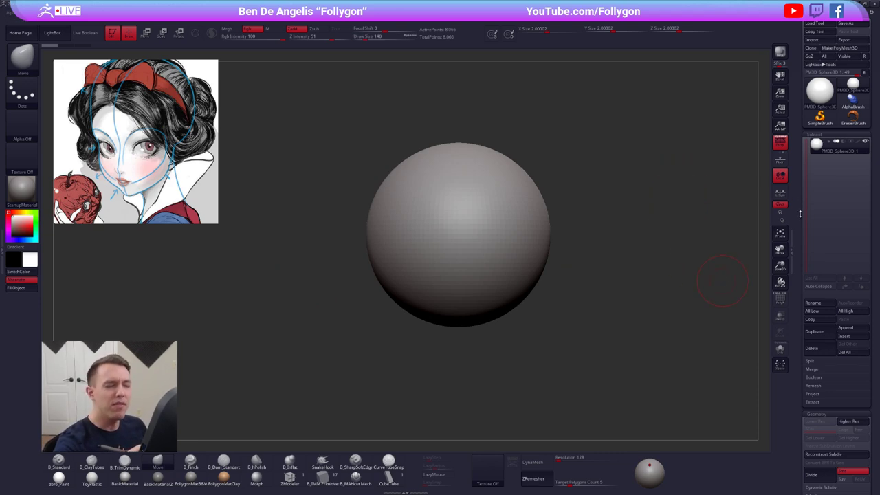
Initialize the sphere as a QCube with X, Y and Z Res set to 2.
scroll(801, 217, down, 10)
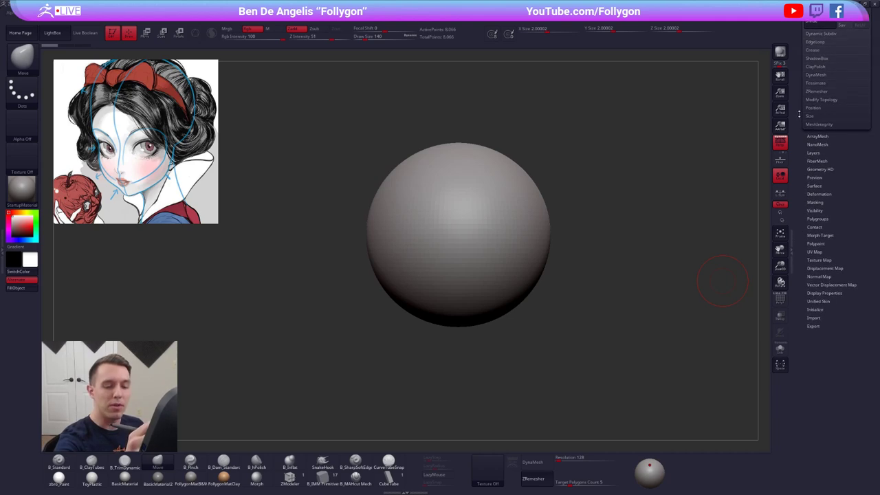
click(821, 285)
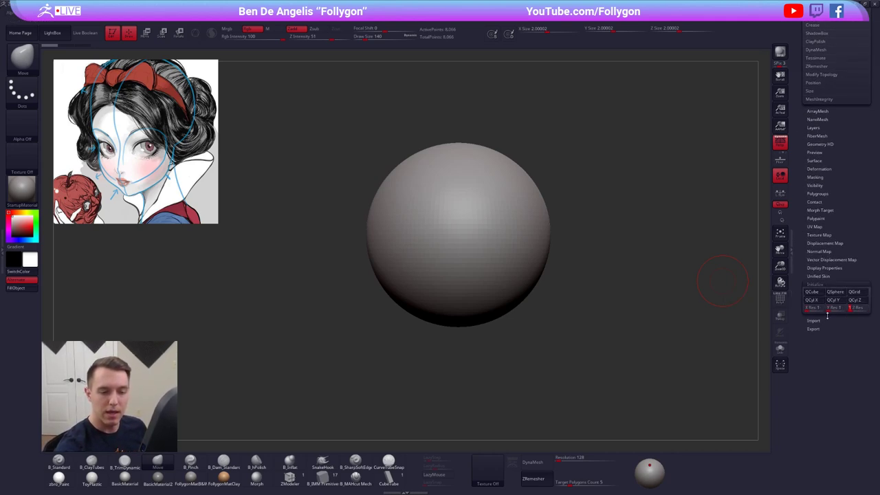
key(Tab)
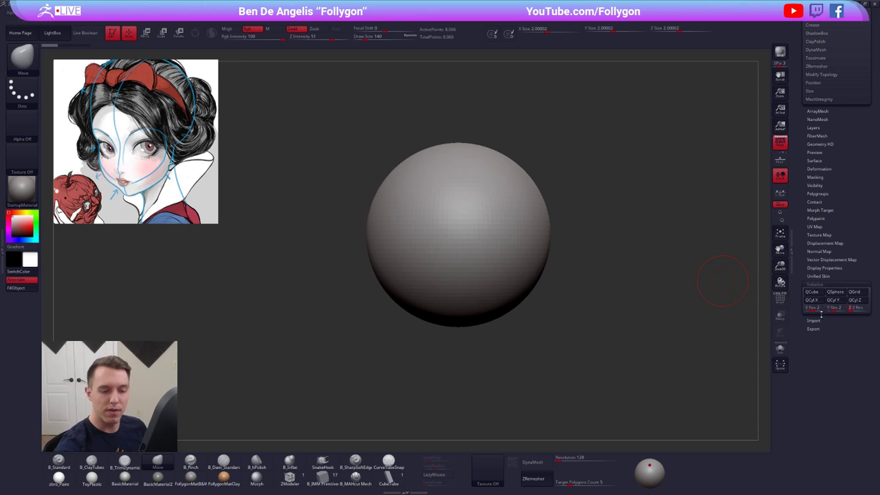
click(812, 292)
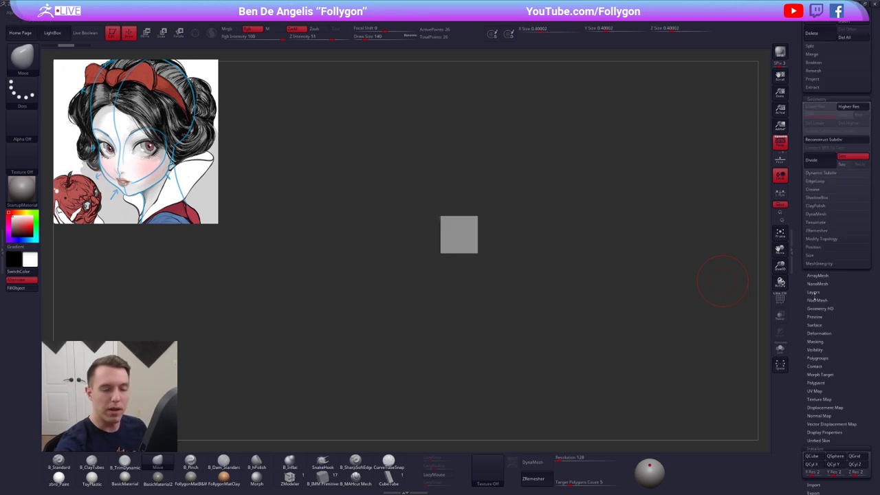
Turn off perspective, enlarge the cube, set the Draw Size to 29, and turn the cube to a three-quarter view.
scroll(814, 296, up, 5)
click(780, 142)
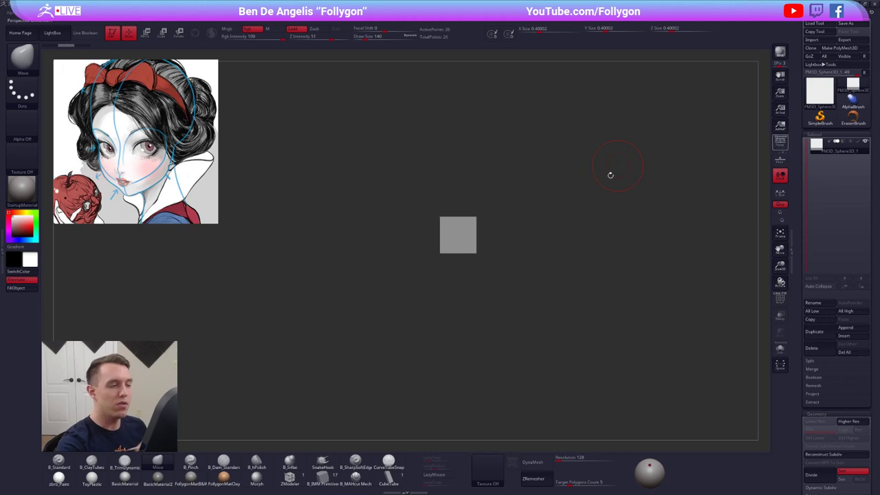
mouse_move(550, 189)
alt+mouse_down()
mouse_move(517, 256)
mouse_move(532, 279)
alt+mouse_up()
key(space)
click(532, 234)
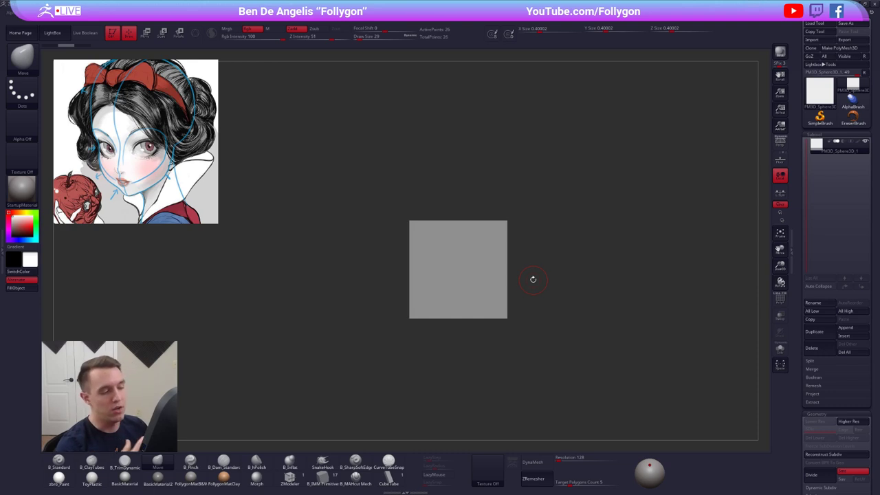
drag(629, 360, 620, 365)
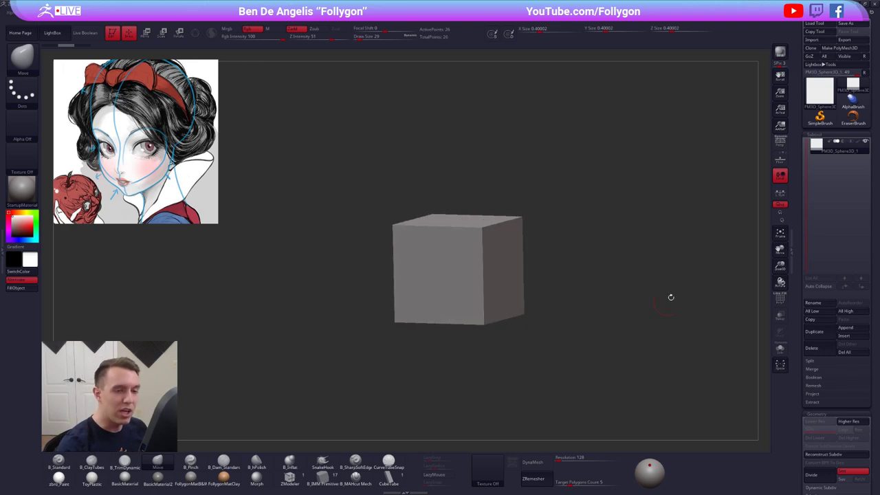
Turn perspective on for the cube and orbit to see more of its top face.
click(779, 142)
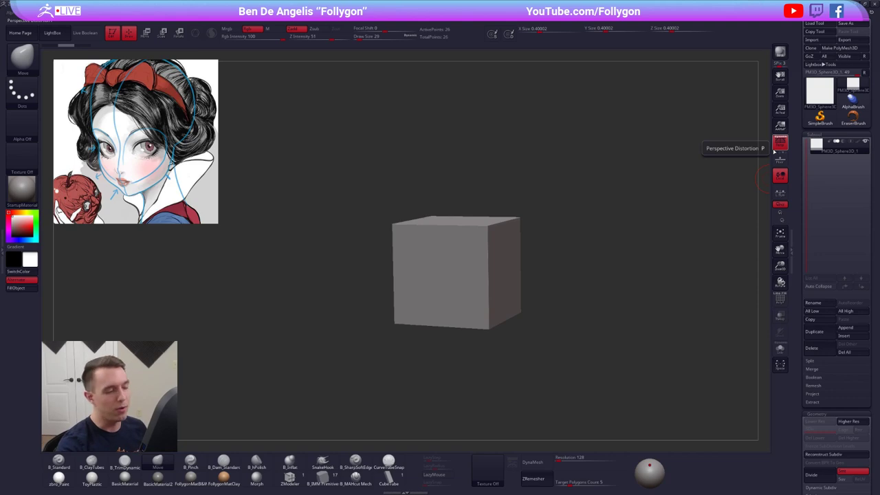
drag(549, 245, 544, 275)
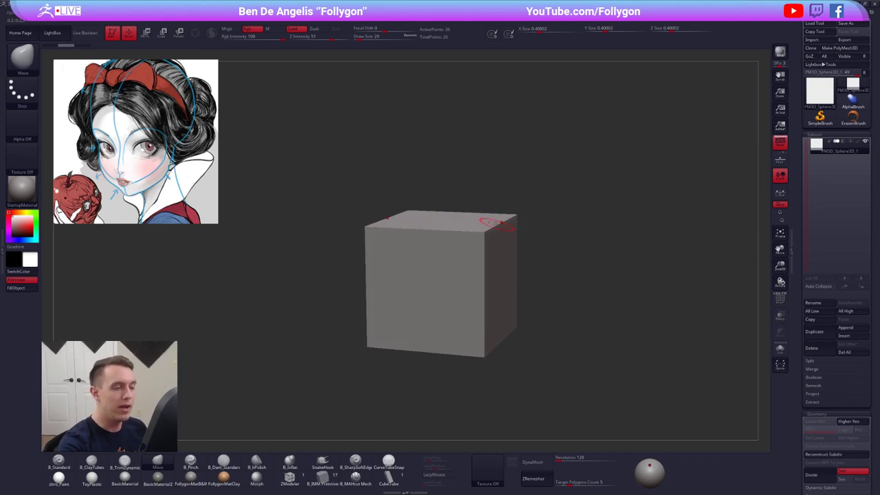
Draw a Transpose move line up from the cube's top edge, then return to Draw mode with the B_TrimDynamic brush.
key(w)
drag(501, 222, 520, 170)
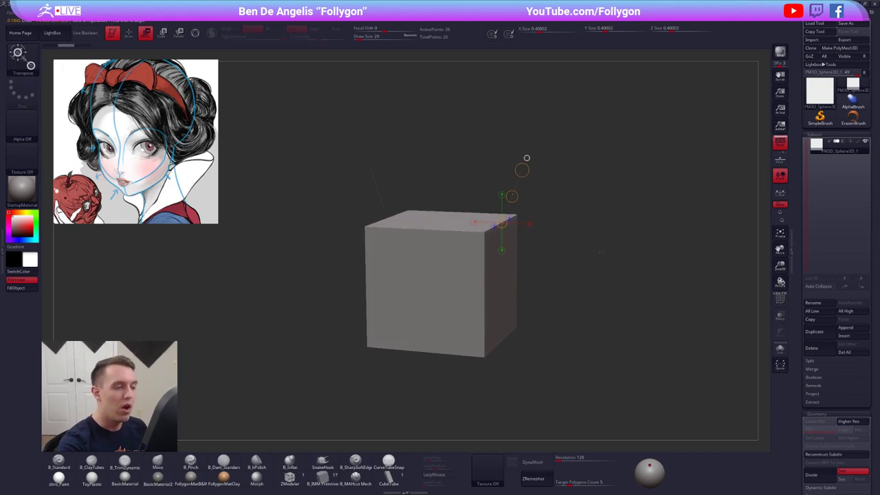
key(q)
key(3)
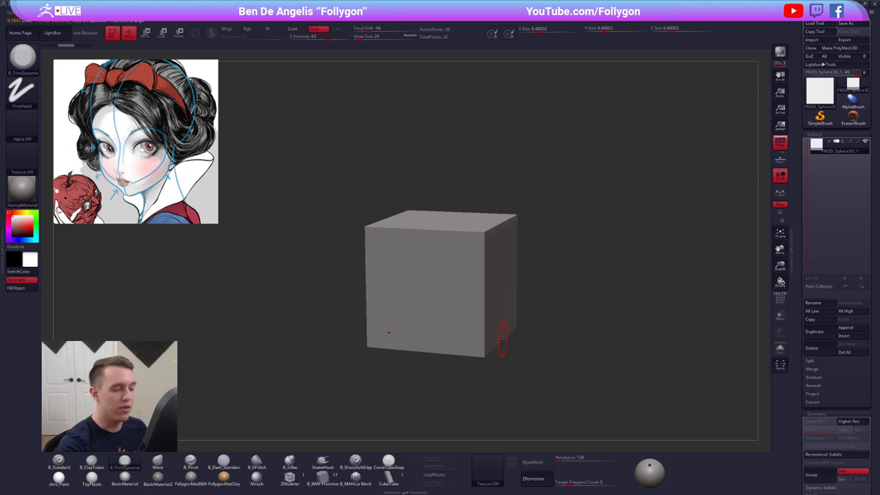
Try out a mask over the upper front part of the cube and clear it again.
key(ctrl)
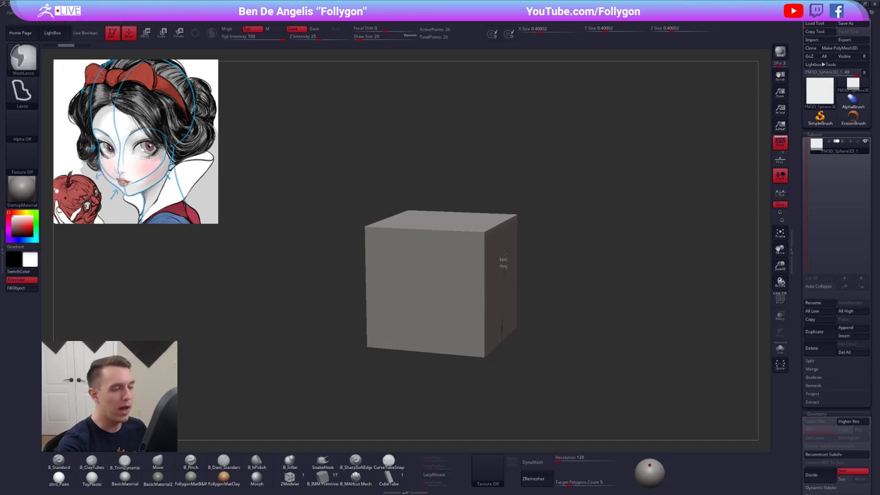
mouse_move(503, 259)
ctrl+mouse_down()
mouse_move(510, 214)
mouse_move(453, 208)
mouse_move(366, 214)
mouse_move(386, 259)
ctrl+mouse_up()
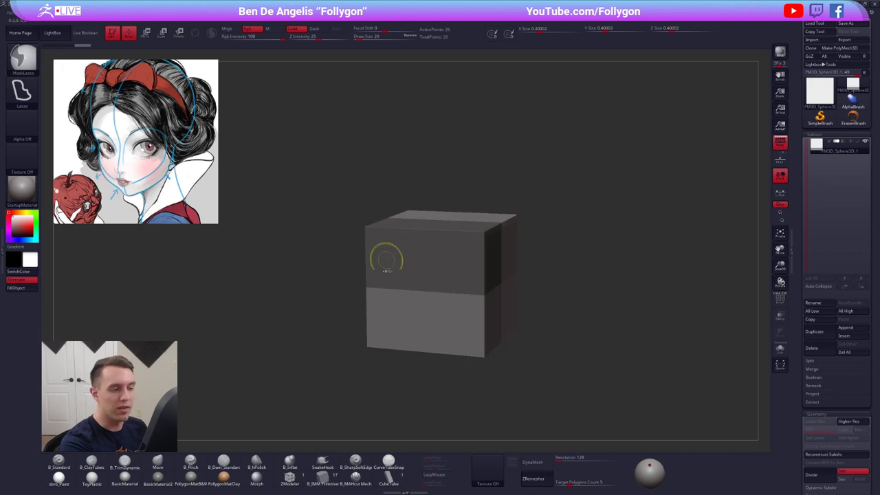
ctrl+click(624, 334)
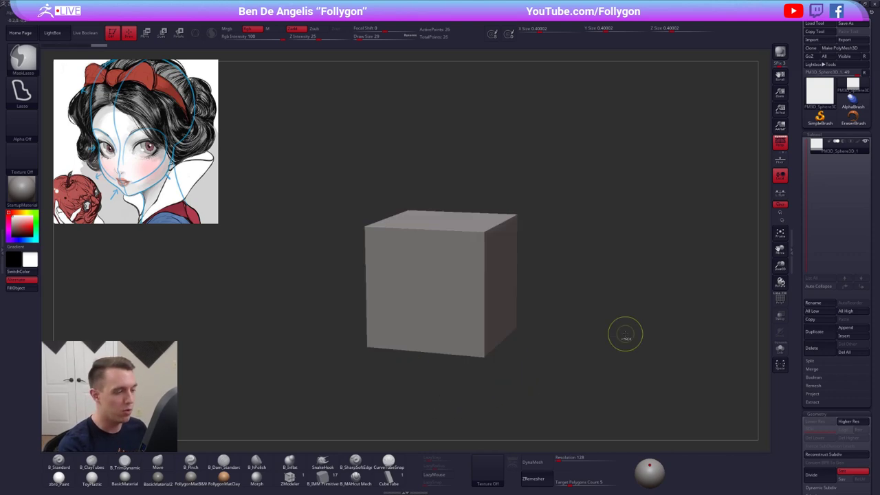
Undo the cube edits back to the sphere, frame the whole sphere and choose the Move brush.
key(ctrl+z)
key(ctrl+z)
key(ctrl+z)
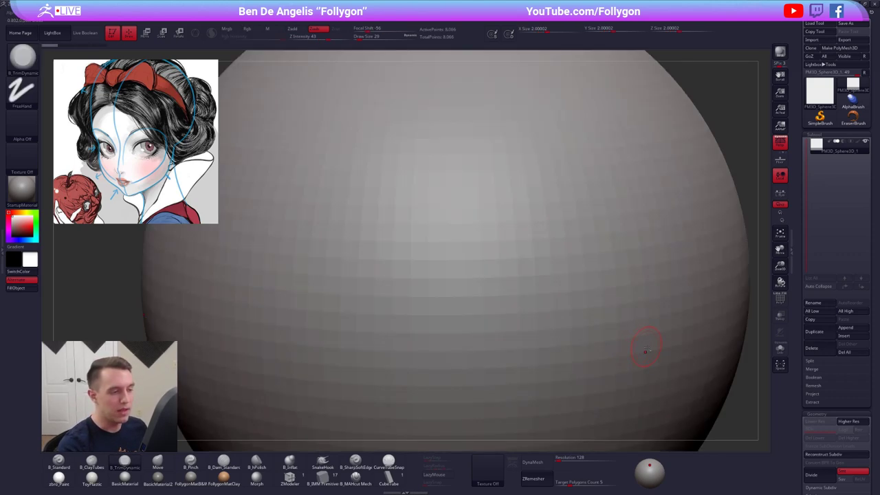
mouse_move(646, 350)
ctrl+right_down()
mouse_move(641, 309)
mouse_move(584, 303)
mouse_move(585, 263)
ctrl+right_up()
key(b)
key(m)
key(v)
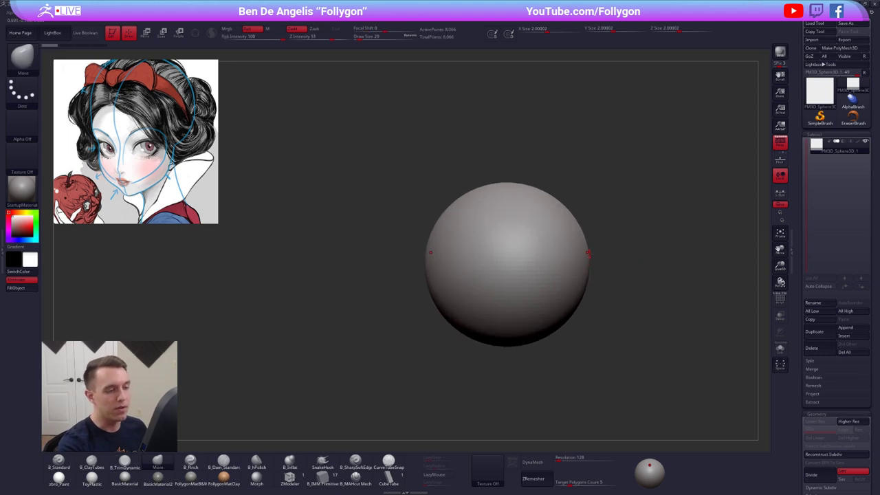
Enlarge the Draw Size to 699 and stretch the sphere vertically into a tall ellipsoid with a Transpose line.
key(space)
drag(589, 253, 612, 253)
alt+right_drag(612, 255, 559, 253)
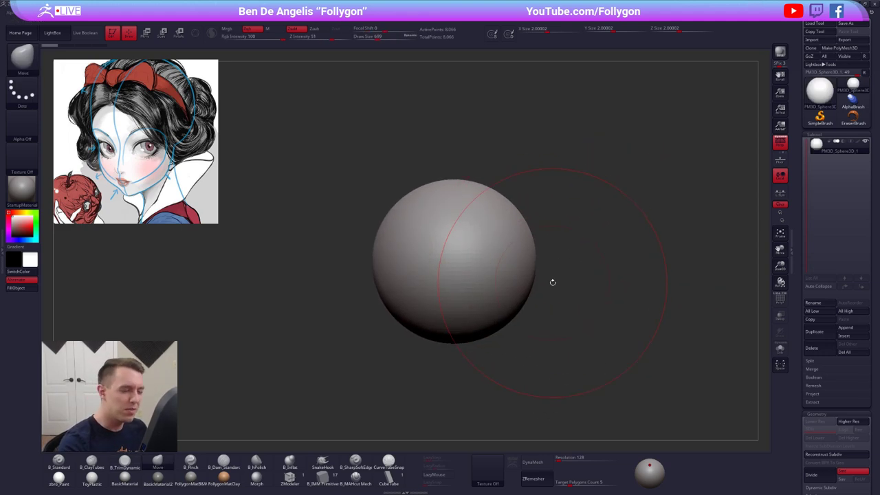
key(w)
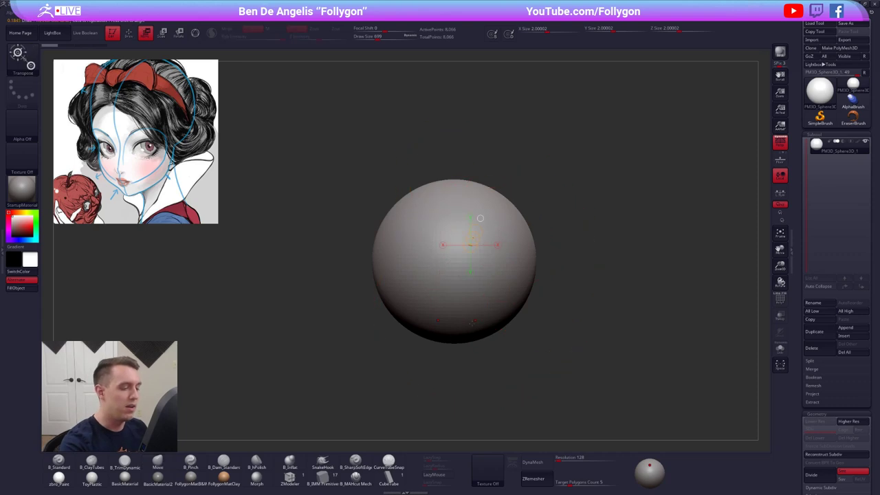
drag(472, 333, 471, 405)
key(q)
Reduce the Draw Size and push one long side of the ellipsoid inward with the Move brush to flatten it.
key(space)
drag(569, 209, 547, 204)
alt+drag(570, 293, 590, 332)
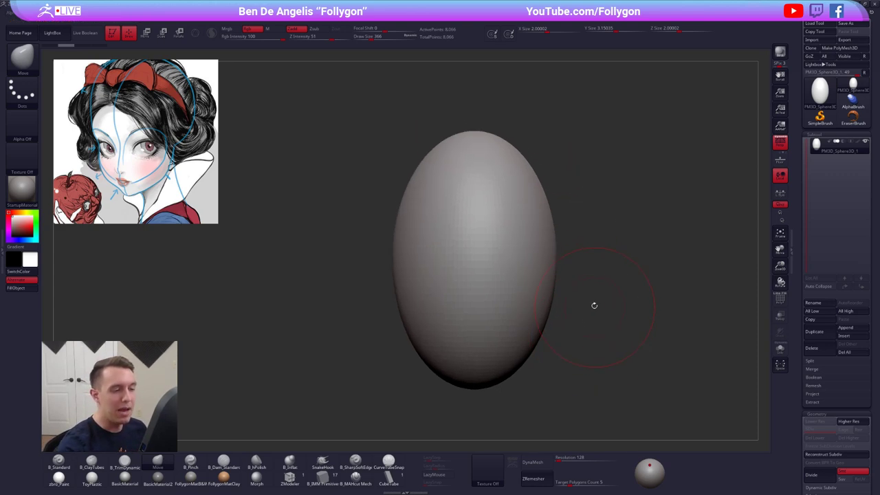
key(space)
mouse_move(553, 259)
mouse_down()
mouse_move(569, 262)
mouse_move(541, 263)
mouse_move(532, 220)
mouse_up()
key(space)
key(space)
drag(541, 309, 537, 310)
key(space)
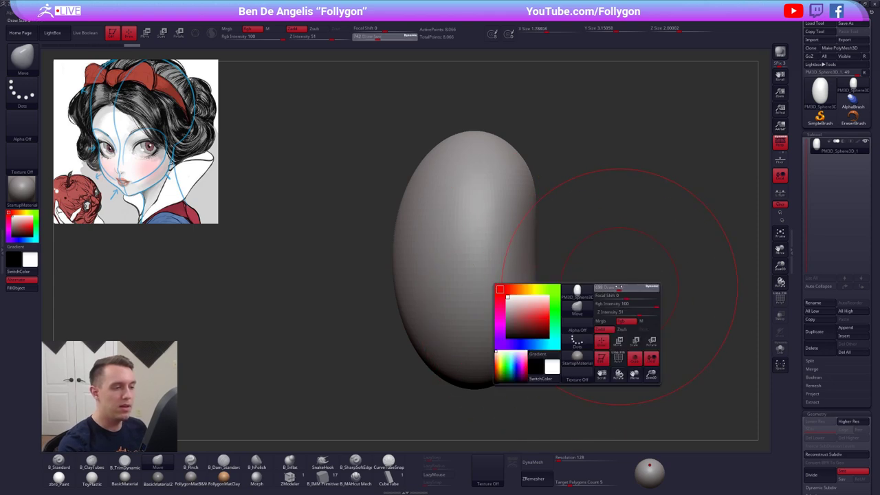
Mask the upper corner of the flattened side and draw Transpose lines outward from the form's upper, lower and side edges.
key(ctrl)
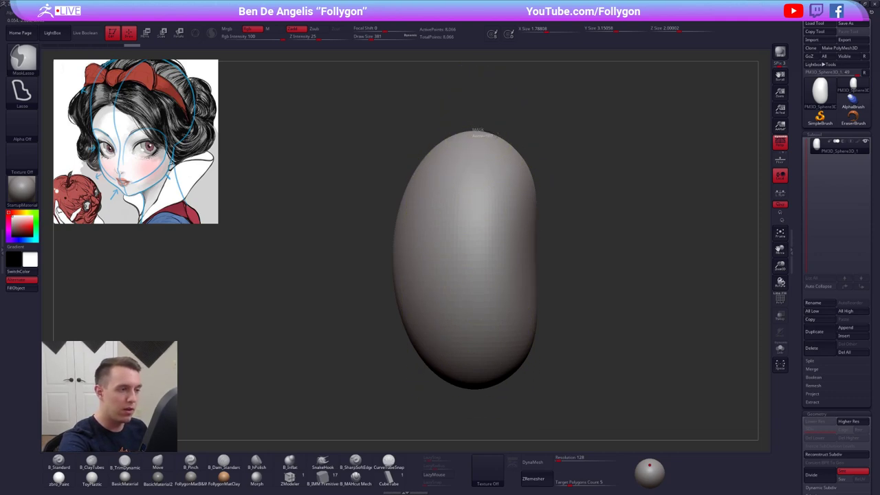
mouse_move(481, 132)
ctrl+mouse_down()
mouse_move(513, 146)
mouse_move(537, 188)
ctrl+mouse_up()
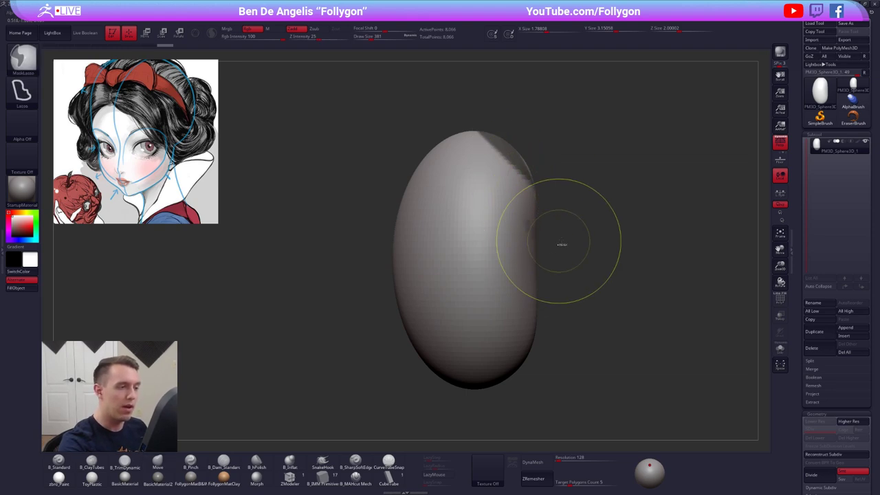
key(w)
drag(516, 157, 605, 66)
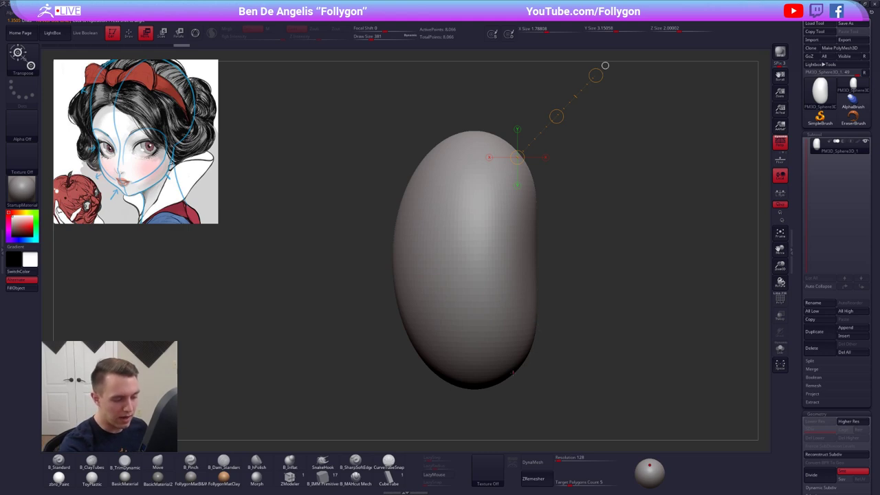
drag(517, 370, 607, 431)
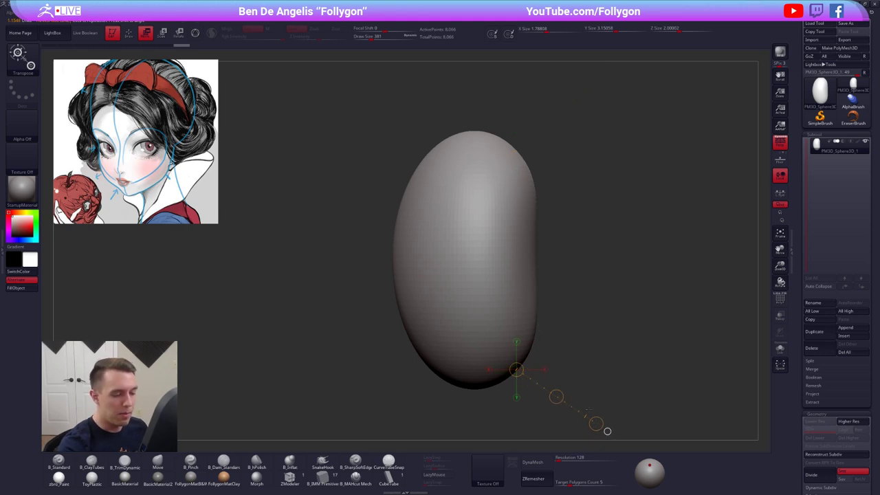
drag(538, 336, 552, 348)
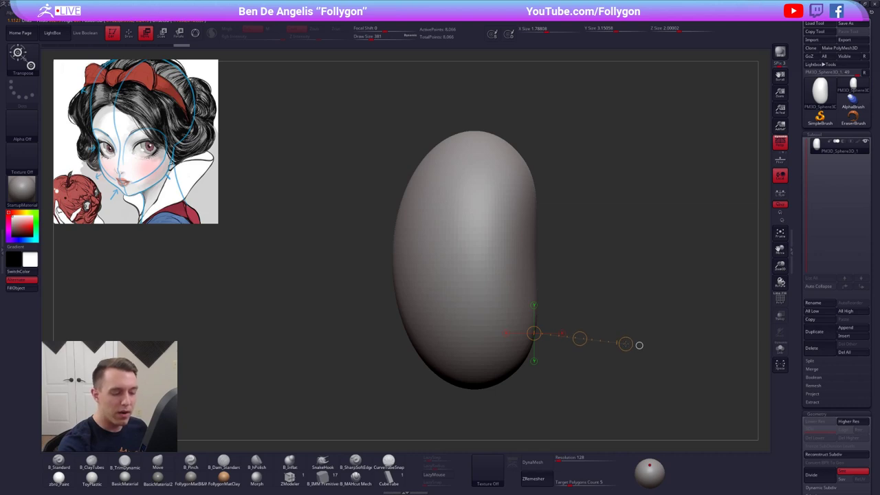
drag(640, 343, 537, 404)
Undo the mask, the side flattening and the vertical stretch back to the plain sphere.
key(ctrl+z)
key(ctrl+z)
key(ctrl+z)
key(ctrl+z)
key(ctrl+z)
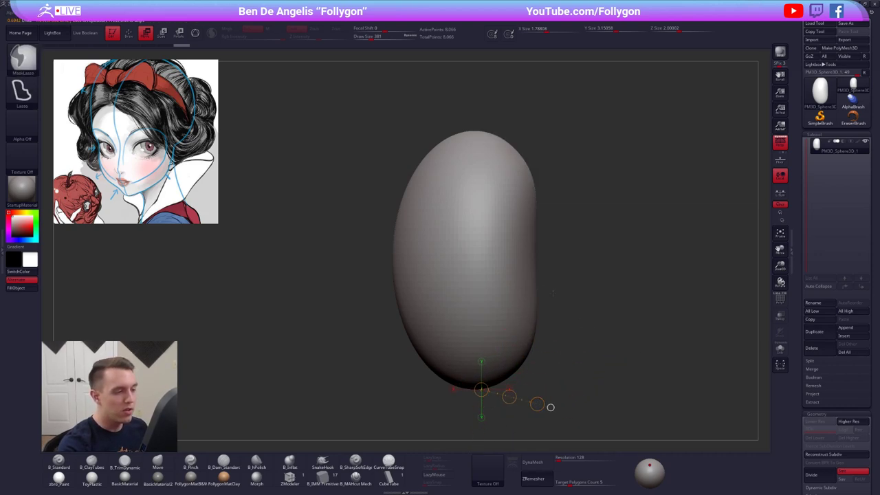
key(ctrl+z)
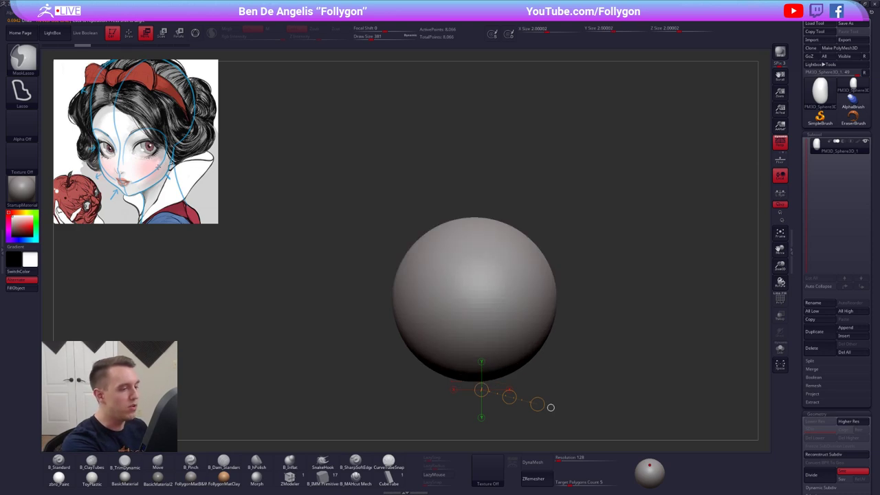
Return to Draw mode, show the sphere smaller and higher in view, quick-save, and set the Draw Size to 482.
key(q)
key(space)
drag(265, 187, 256, 188)
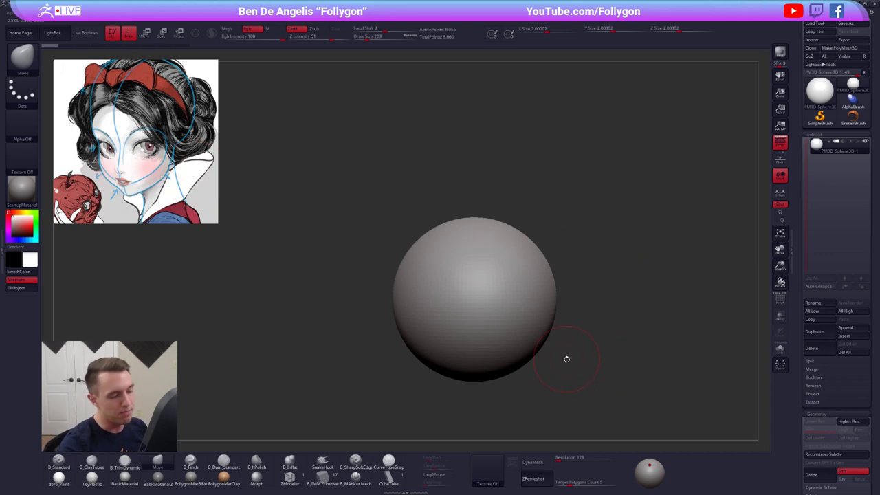
alt+drag(566, 370, 541, 246)
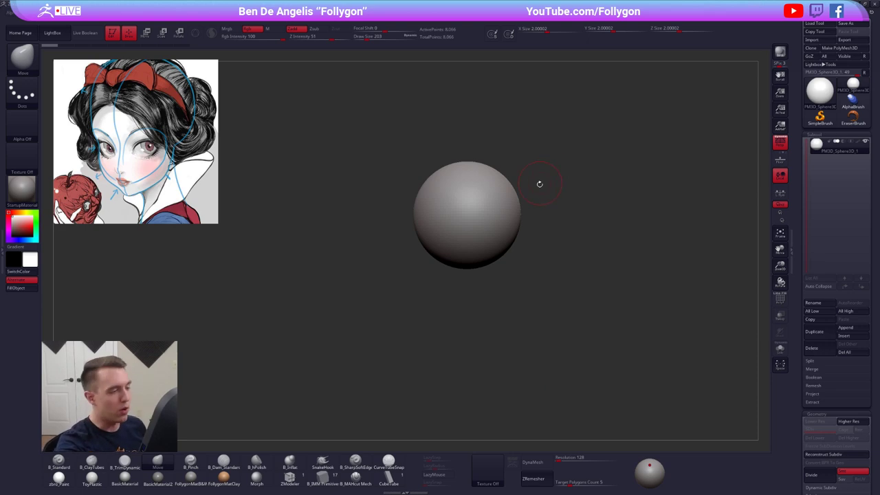
mouse_move(540, 185)
alt+mouse_down()
mouse_move(501, 189)
mouse_move(542, 183)
alt+mouse_up()
key(ctrl+s)
key(space)
key(ctrl+shift+space)
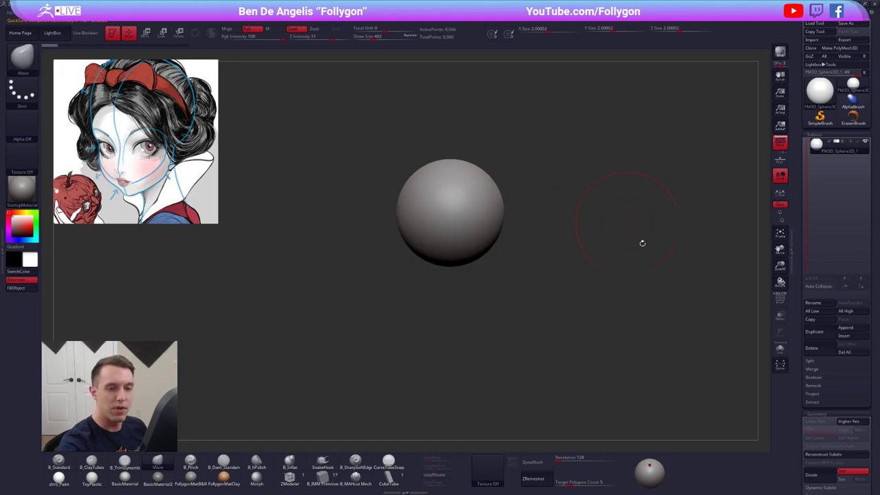
Duplicate the sphere subtool and move one copy down and forward of the other with Transpose in side view.
click(815, 331)
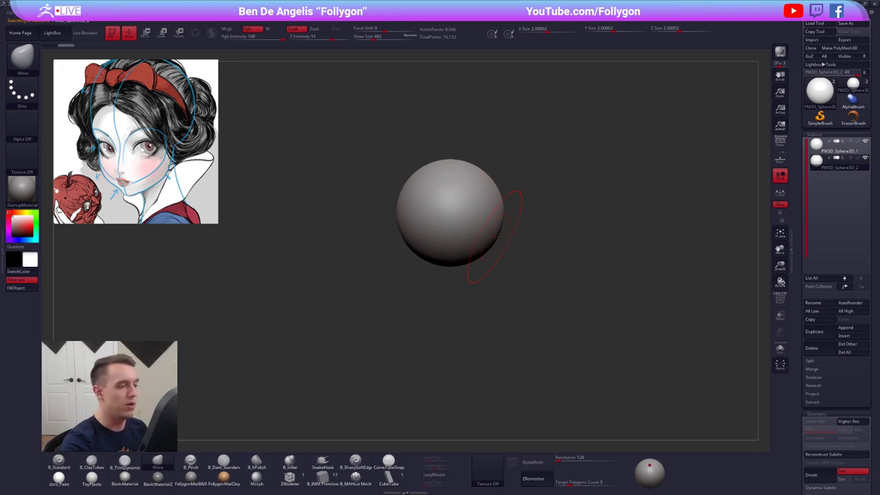
alt+right_drag(495, 237, 544, 237)
key(w)
shift+drag(509, 234, 508, 314)
mouse_move(509, 273)
ctrl+mouse_down()
mouse_move(443, 252)
mouse_move(474, 301)
mouse_move(450, 310)
mouse_move(430, 285)
ctrl+mouse_up()
key(q)
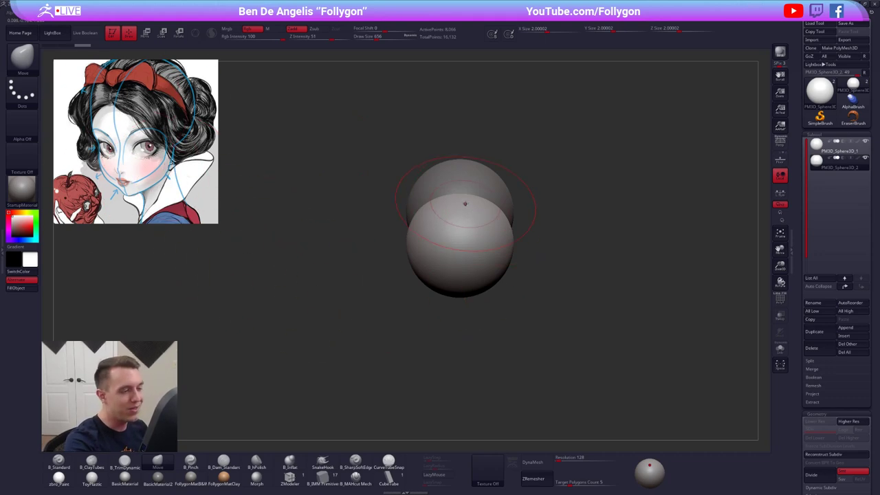
Pull the top of the front sphere upward with the Move brush at Draw Size 720, redoing the first pull.
key(s)
drag(463, 199, 466, 186)
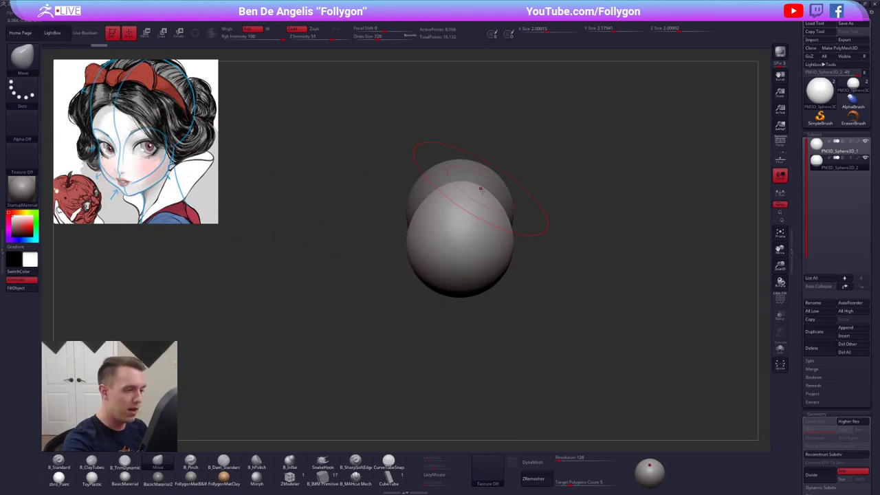
key(ctrl+z)
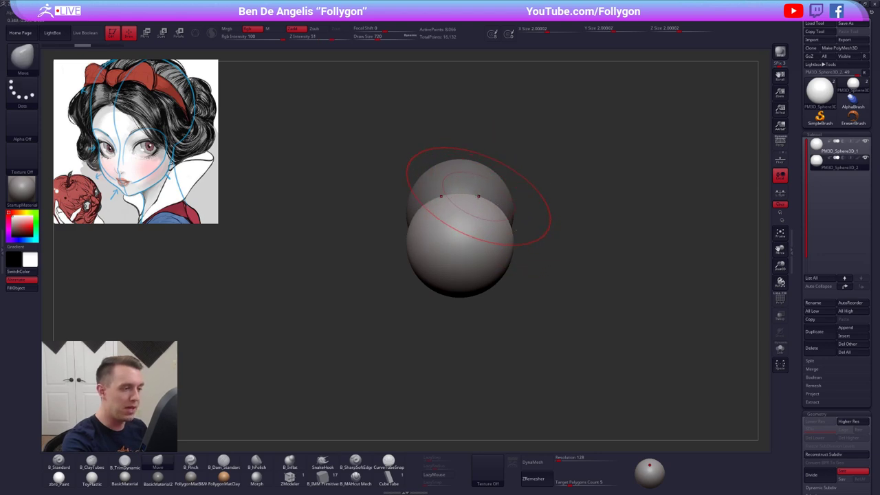
mouse_move(474, 197)
mouse_down()
mouse_move(474, 183)
mouse_move(494, 198)
mouse_up()
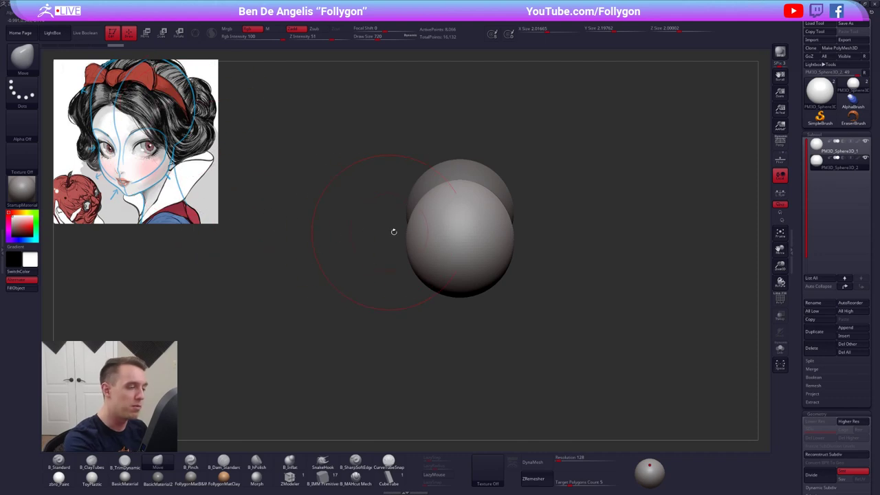
Flatten the front sphere from front to back with Transpose in side view, to a Z Size of about 1.34.
shift+drag(394, 231, 309, 232)
alt+right_drag(555, 241, 496, 243)
key(w)
drag(500, 237, 500, 328)
mouse_move(463, 235)
mouse_down()
mouse_move(569, 235)
mouse_move(521, 235)
mouse_up()
key(q)
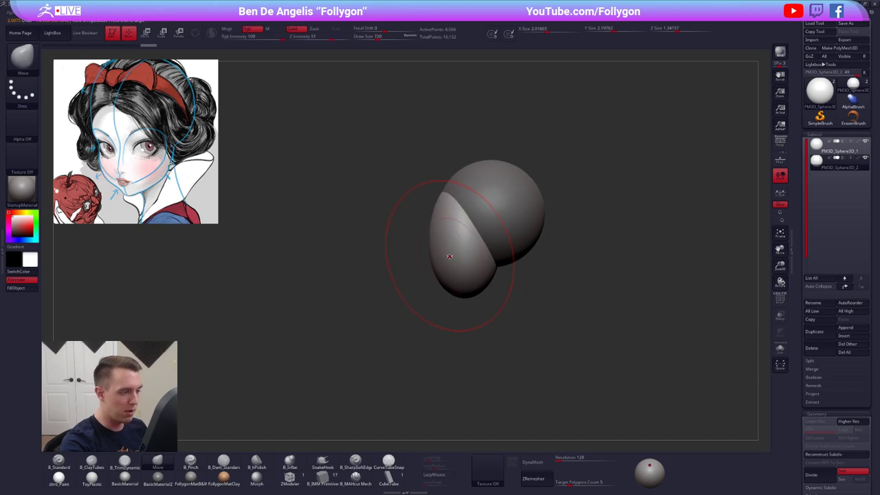
Pull the upper front of the flattened form forward and push its underside slightly up with the Move brush at Draw Size 519.
key(s)
mouse_move(449, 256)
mouse_down()
mouse_move(465, 257)
mouse_move(441, 267)
mouse_up()
drag(433, 219, 423, 218)
right_click(474, 244)
right_drag(440, 252, 489, 256)
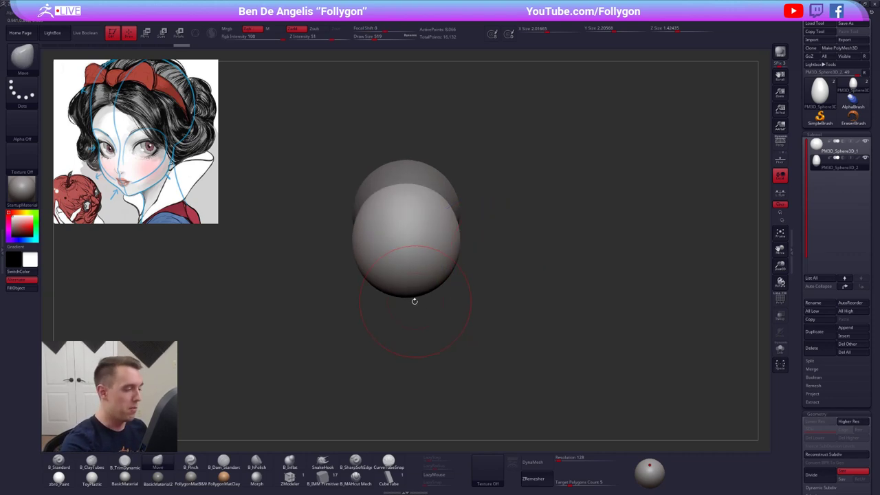
drag(408, 294, 408, 290)
alt+right_drag(554, 261, 603, 268)
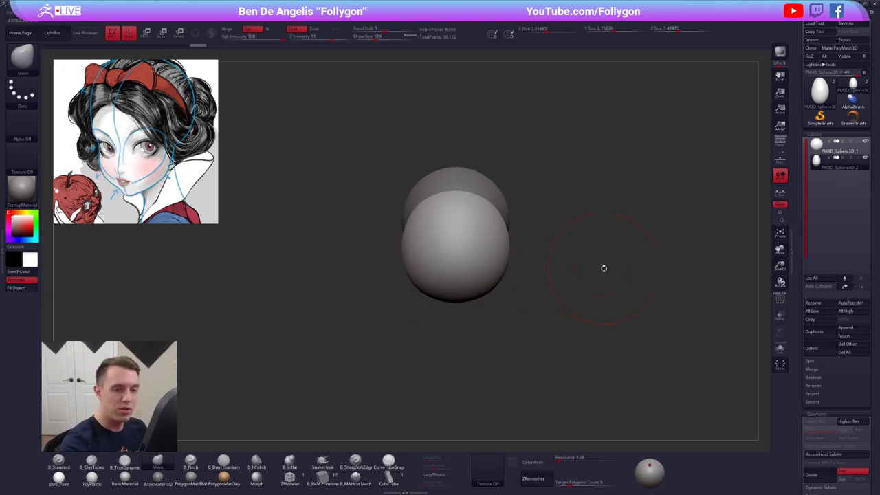
Compare the two sphere subtools by viewing each one alone in Solo mode, then show both together again.
click(839, 147)
key(alt+s)
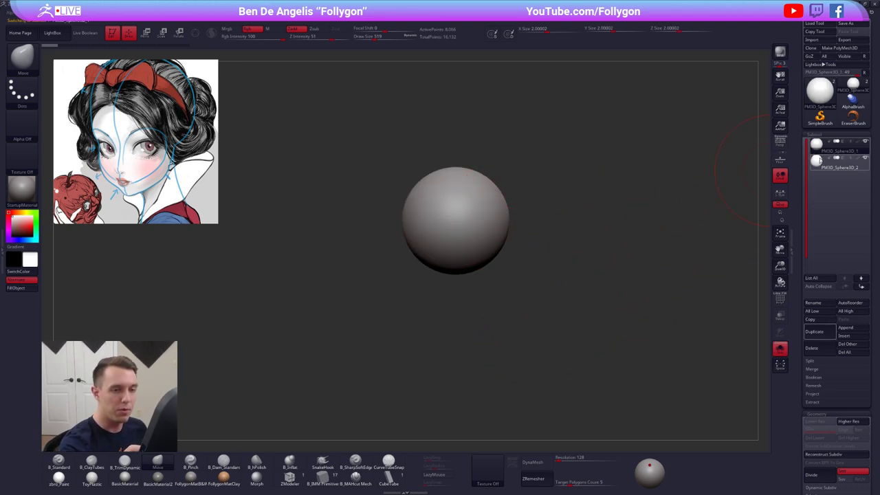
click(838, 164)
key(alt+s)
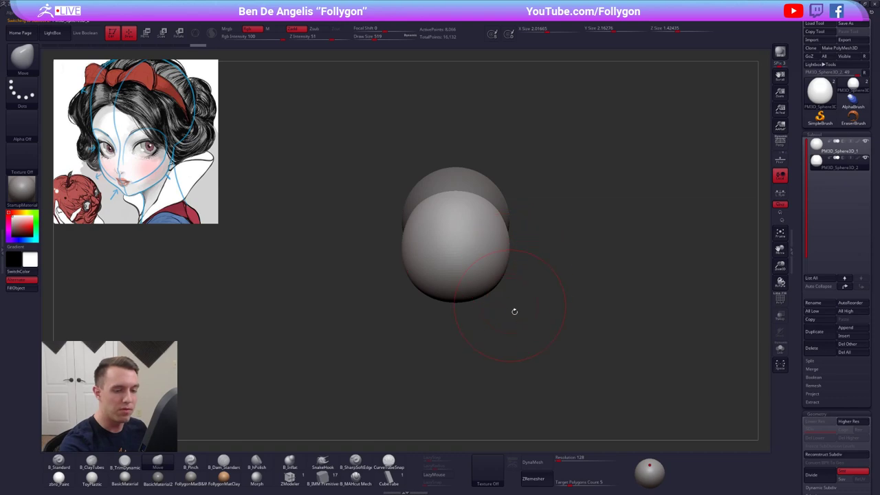
click(780, 349)
drag(614, 355, 766, 337)
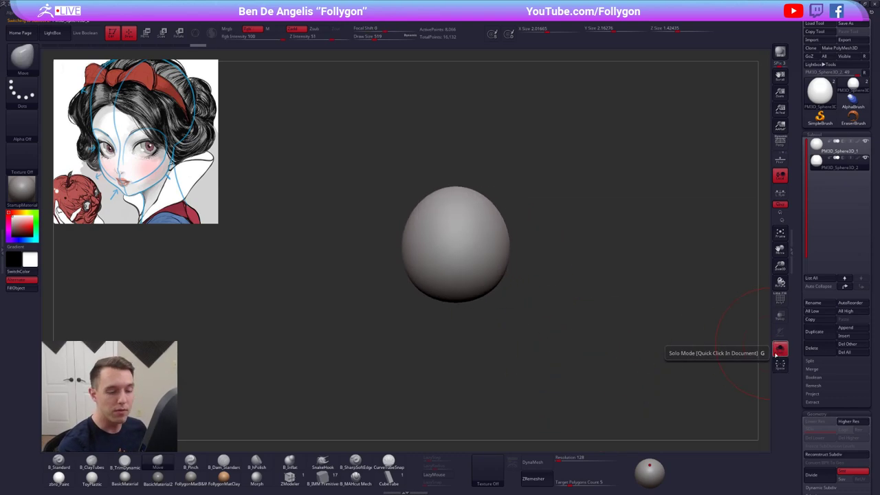
click(779, 349)
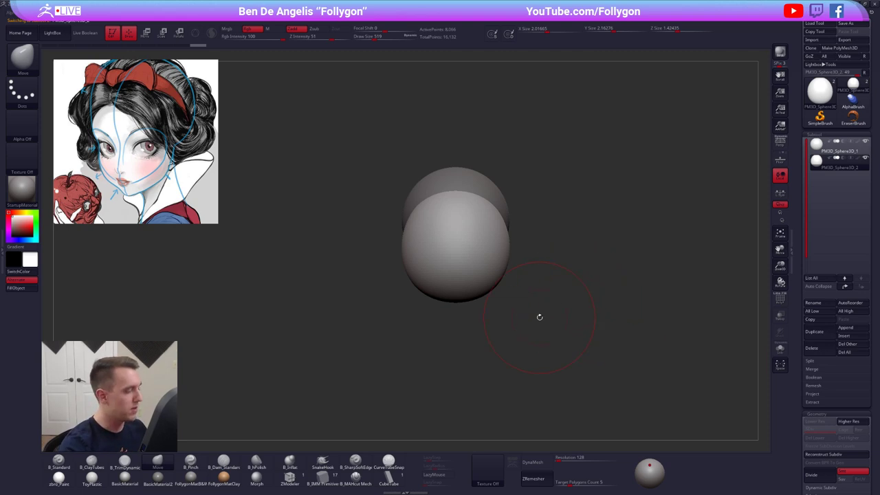
Set the Draw Size to 335 and remesh the front form with DynaMesh at resolution 48.
key(space)
click(606, 357)
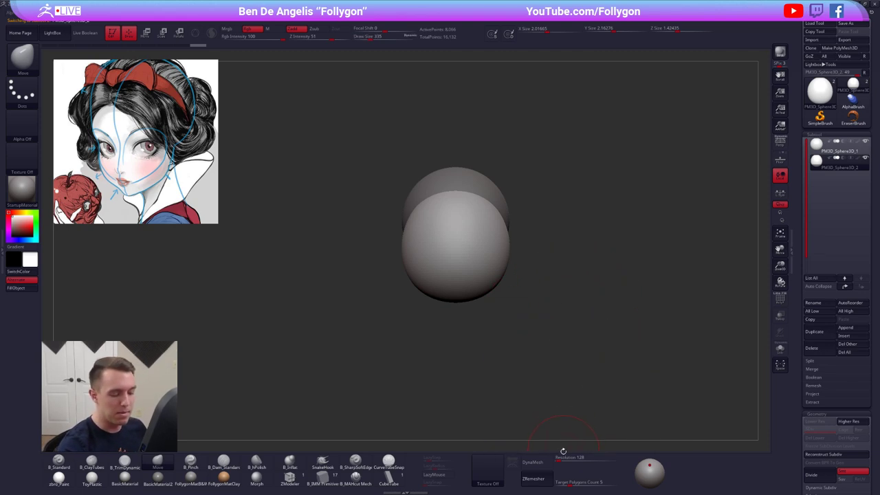
click(560, 457)
text(48)
key(Return)
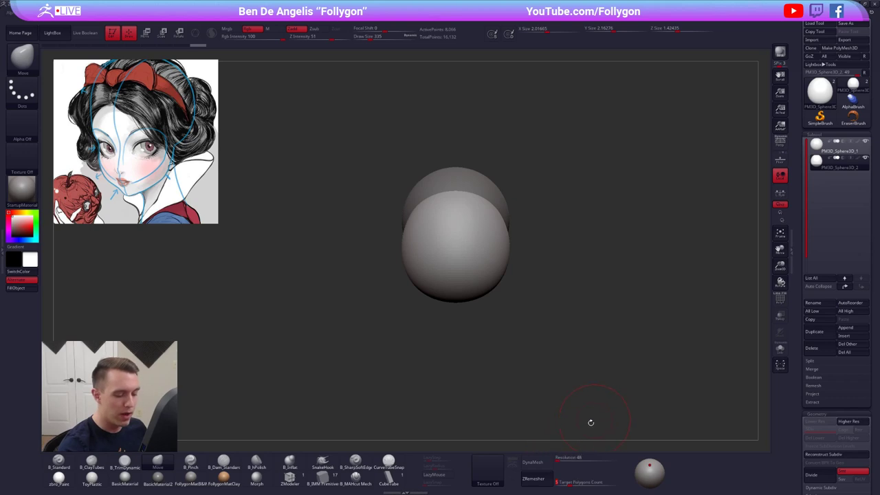
click(542, 464)
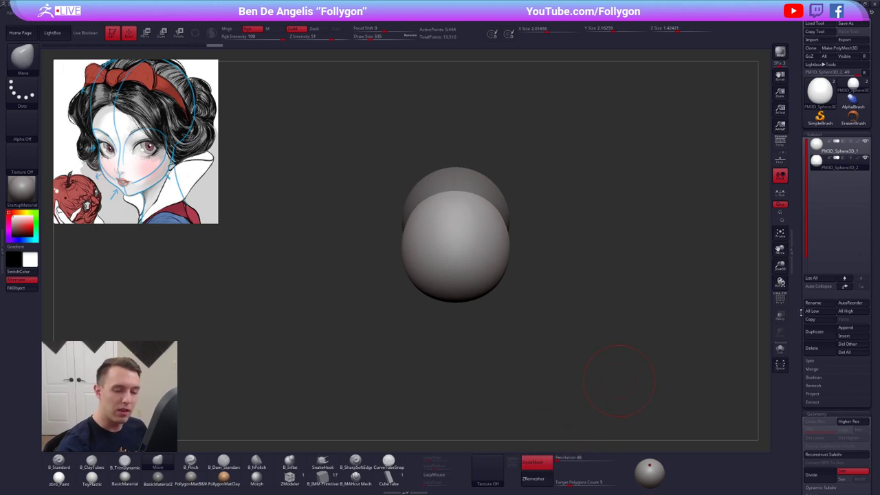
Select the back sphere, remesh it with DynaMesh at resolution 48, and reselect the front form.
scroll(800, 310, down, 6)
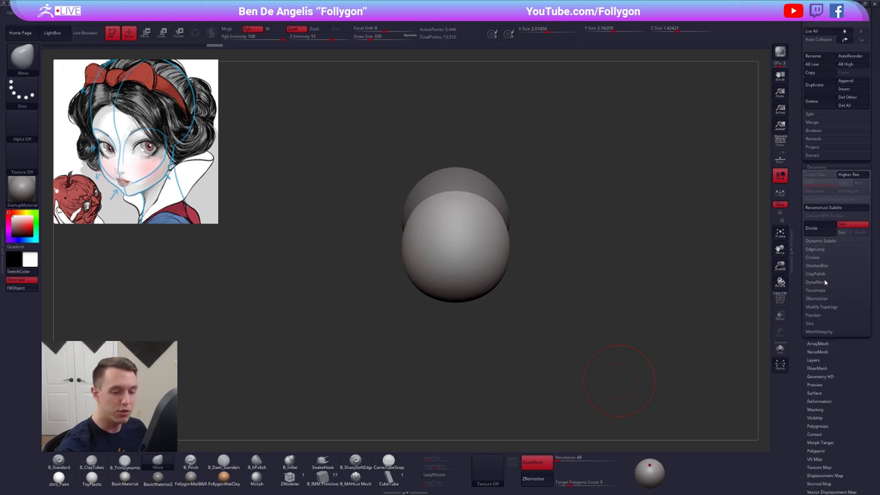
scroll(825, 292, up, 6)
click(837, 146)
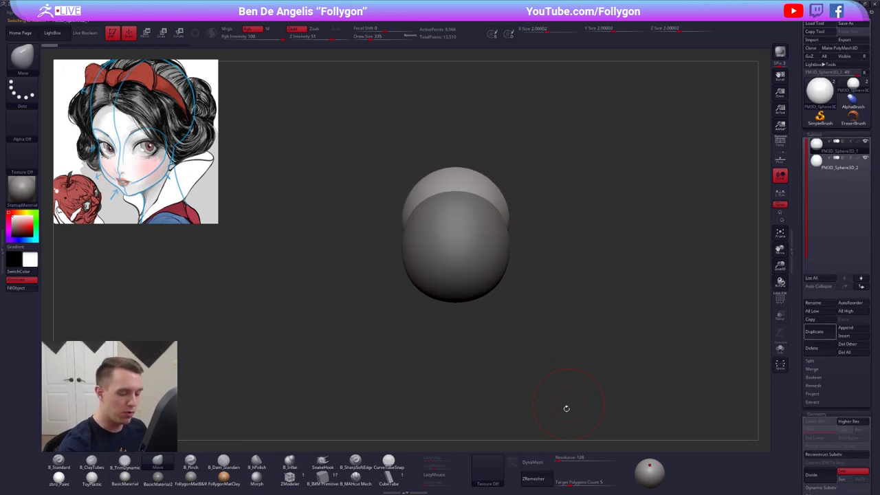
click(561, 459)
text(333)
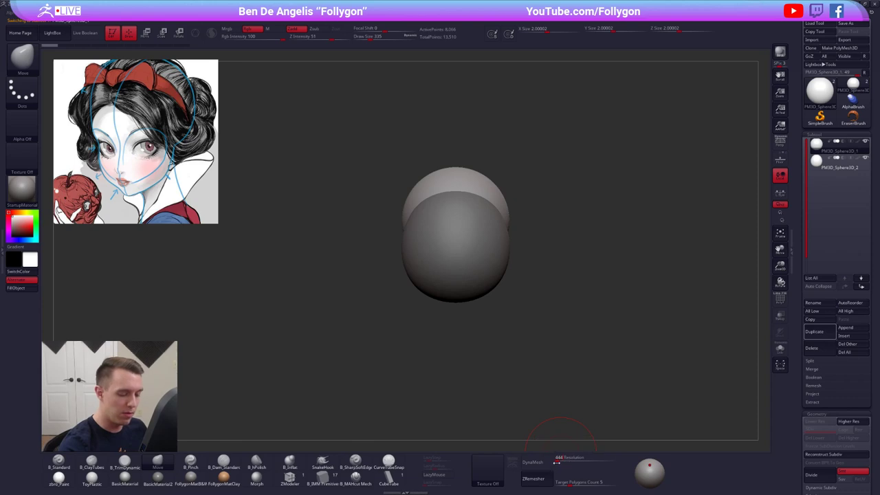
text(48)
key(Return)
click(541, 461)
mouse_move(538, 246)
mouse_down()
mouse_move(457, 248)
mouse_move(529, 249)
mouse_up()
click(817, 162)
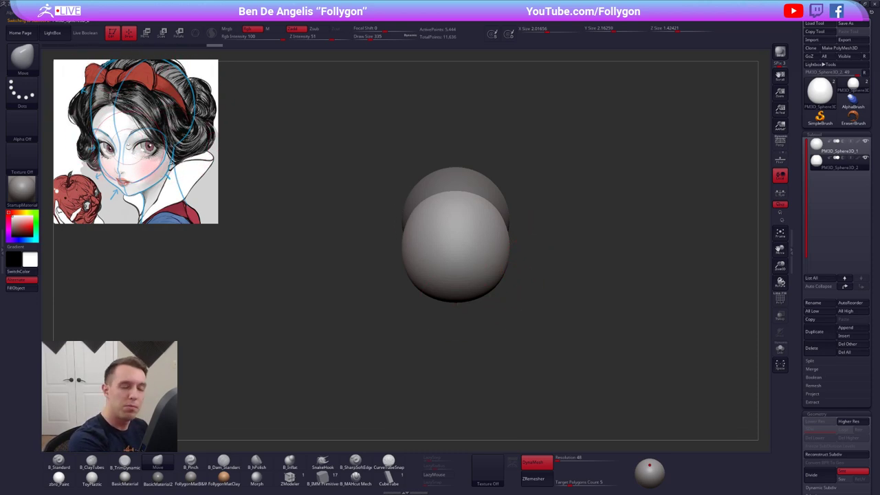
Select the back sphere and check its form alone in Solo mode with a Transpose line.
mouse_move(518, 232)
mouse_down()
mouse_move(502, 187)
mouse_move(490, 216)
mouse_up()
key(w)
key(alt+s)
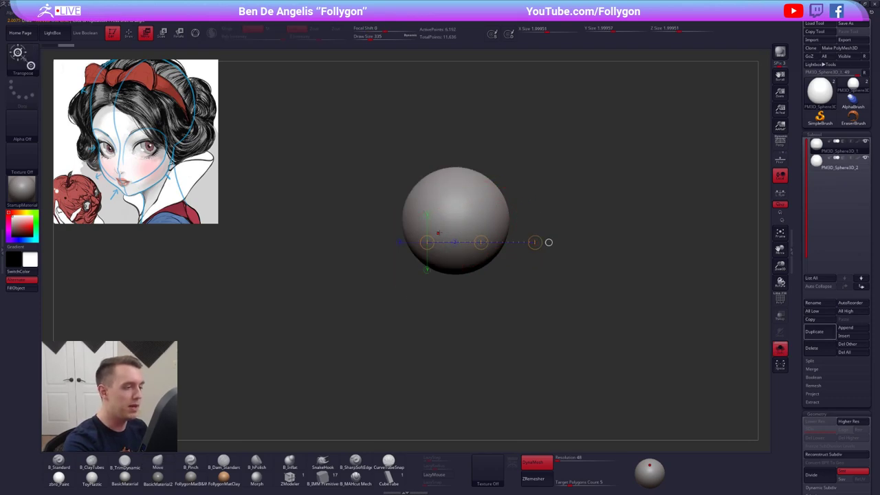
mouse_move(416, 252)
mouse_down()
mouse_move(542, 199)
mouse_move(513, 204)
mouse_up()
key(alt+s)
key(q)
Pull the back sphere's rear, upper front and lower back outward into a cranium shape with the Move brush at Draw Size 699.
key(space)
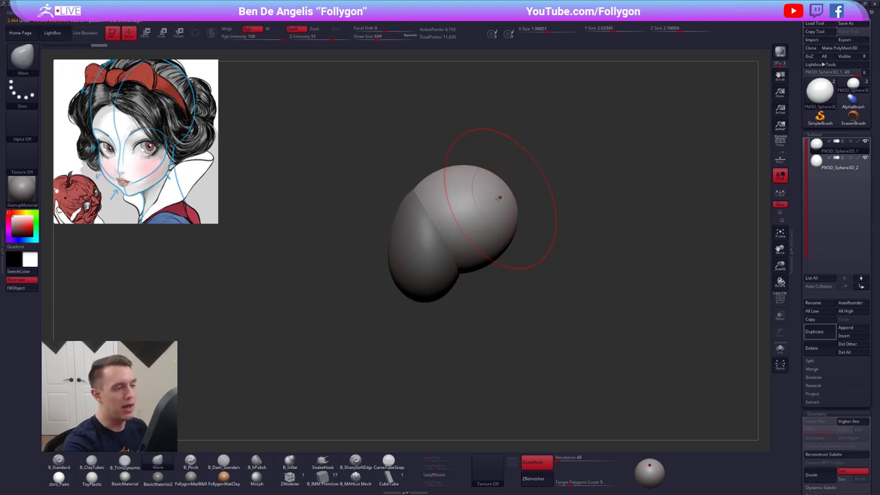
drag(415, 194, 409, 188)
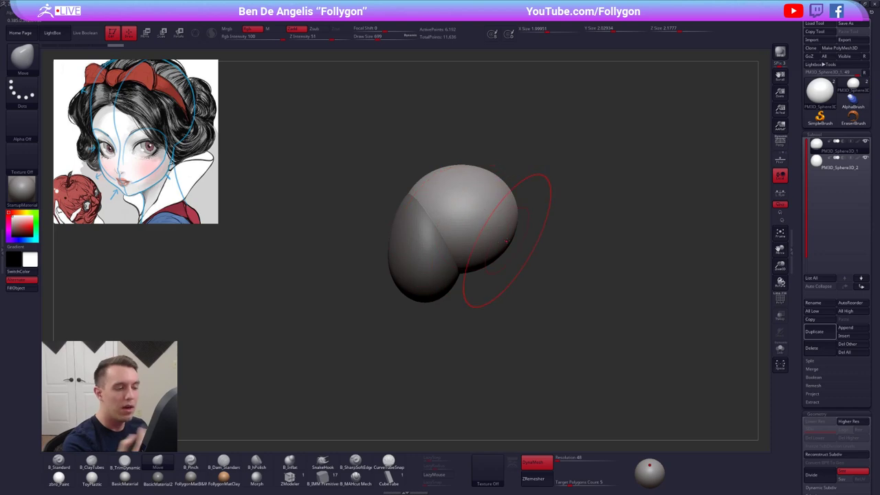
mouse_move(501, 248)
mouse_down()
mouse_move(506, 255)
mouse_move(479, 273)
mouse_up()
Select the front form and push its sides inward with the Move brush at Draw Size 556 to narrow the face.
key(space)
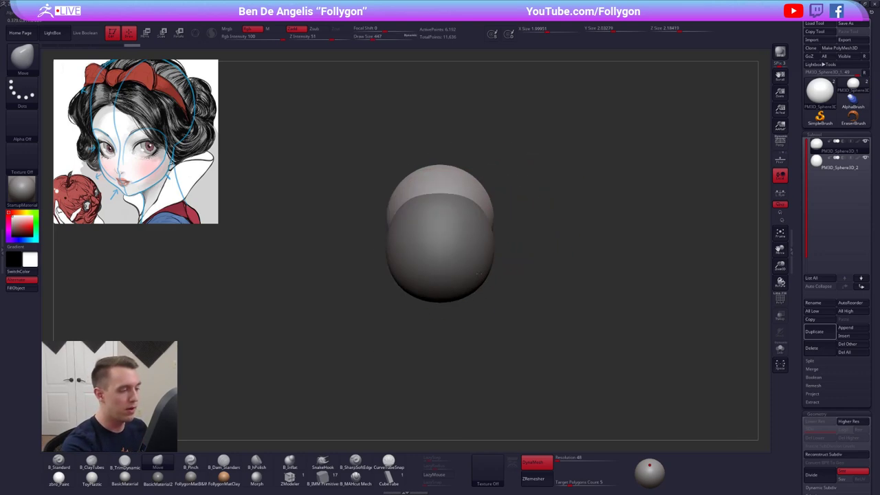
alt+click(474, 272)
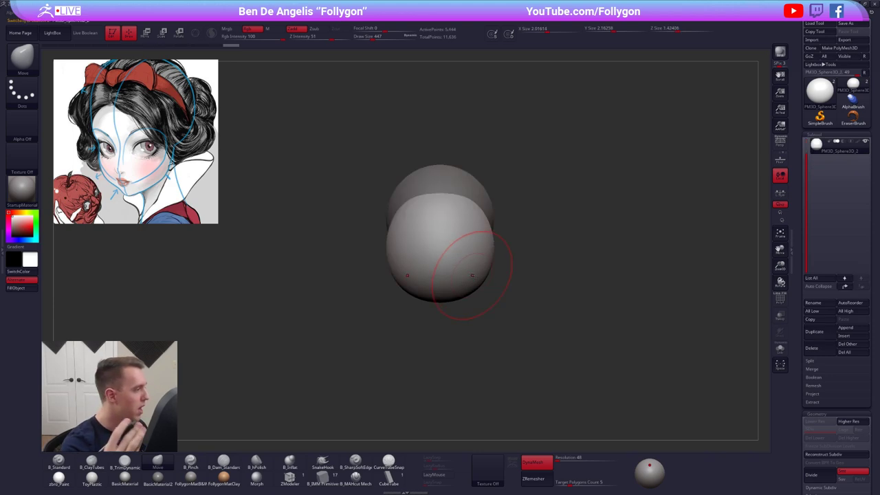
key(space)
drag(487, 257, 475, 256)
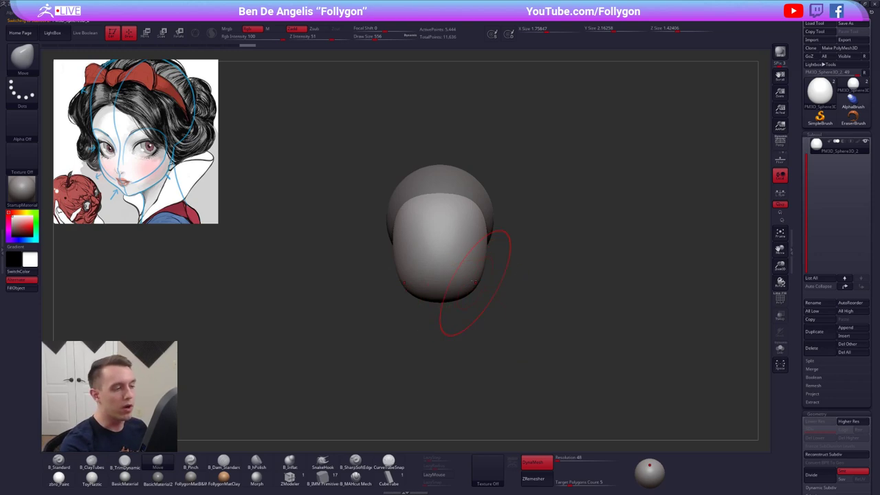
Draw a lasso mask down the front form from a side view and clear it again.
drag(489, 279, 526, 281)
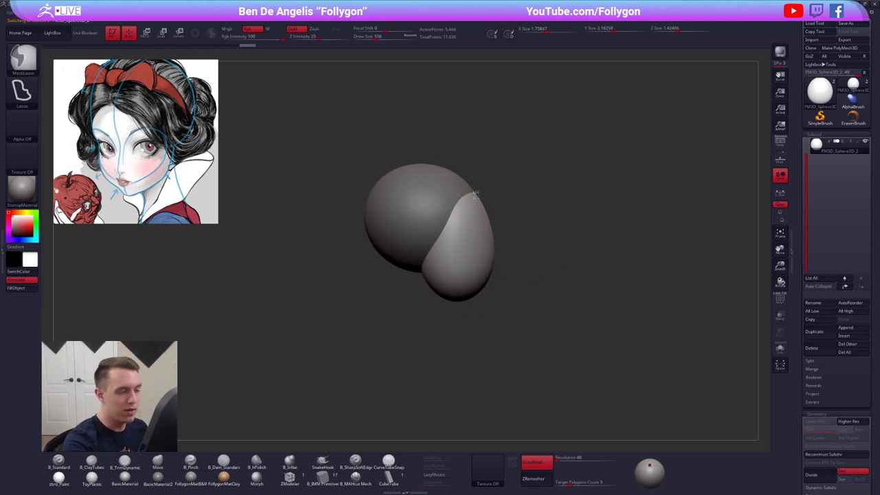
ctrl+drag(475, 196, 463, 349)
ctrl+click(513, 325)
drag(528, 335, 493, 334)
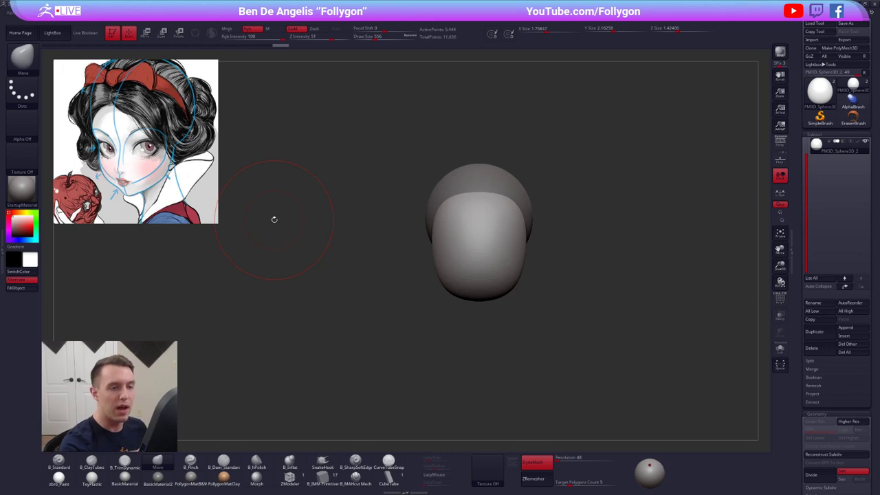
Set the Draw Size to 308 and turn on the perspective view for the head.
key(space)
drag(635, 215, 627, 216)
mouse_move(618, 221)
mouse_down()
mouse_move(662, 192)
mouse_move(625, 220)
mouse_move(619, 251)
mouse_move(631, 223)
mouse_up()
click(779, 142)
alt+drag(604, 261, 622, 280)
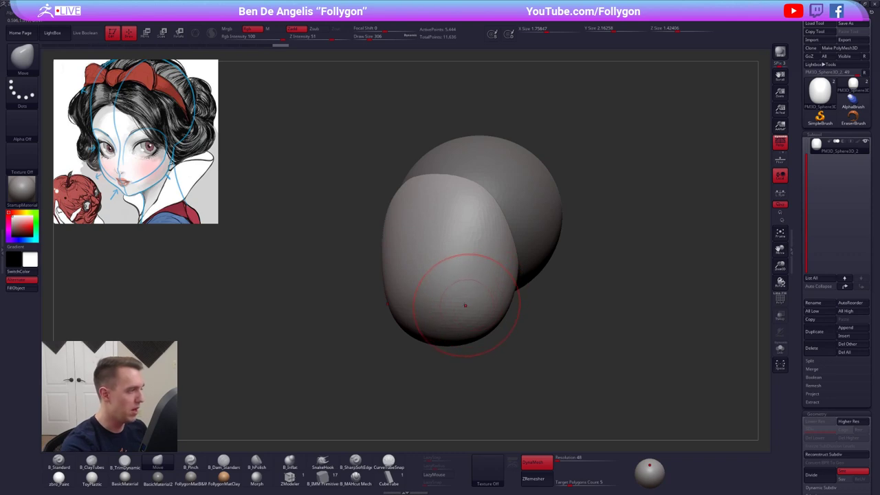
alt+right_drag(408, 288, 414, 248)
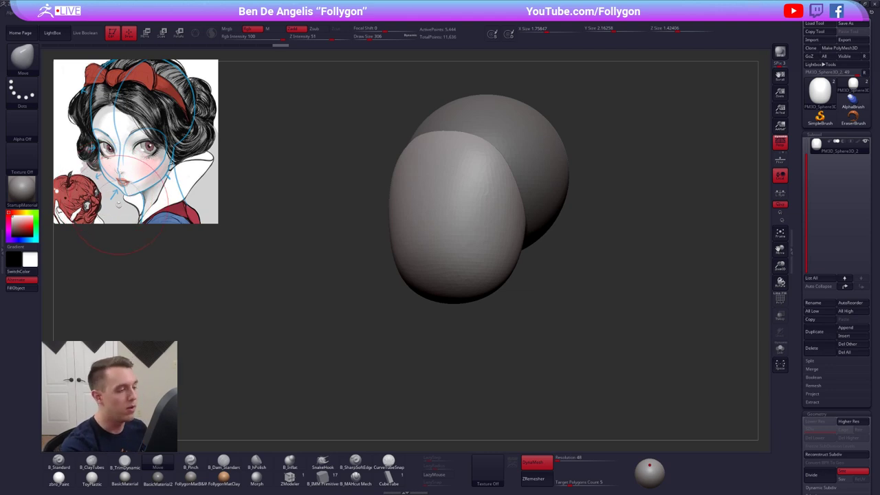
Pull the chin area slightly down and push the front of the face back with the Move brush at Draw Size 595.
right_drag(481, 246, 492, 203)
key(space)
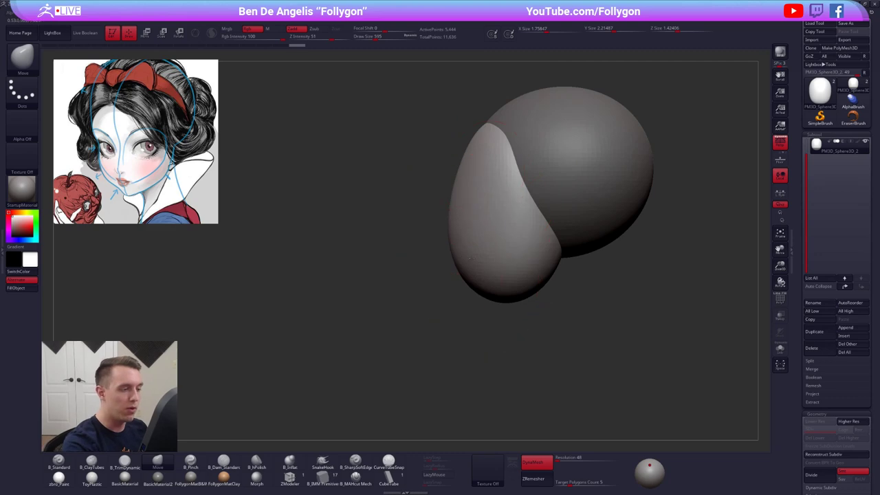
drag(470, 257, 477, 256)
right_drag(476, 256, 505, 233)
Try to carve and smooth eye hollows in the front form with the ClayTubes brush at Draw Size 381.
key(space)
drag(504, 235, 493, 238)
mouse_move(487, 243)
right_down()
mouse_move(467, 247)
mouse_move(442, 281)
right_up()
key(2)
mouse_move(452, 265)
mouse_down()
mouse_move(459, 240)
mouse_move(454, 283)
mouse_move(471, 255)
mouse_move(453, 282)
mouse_up()
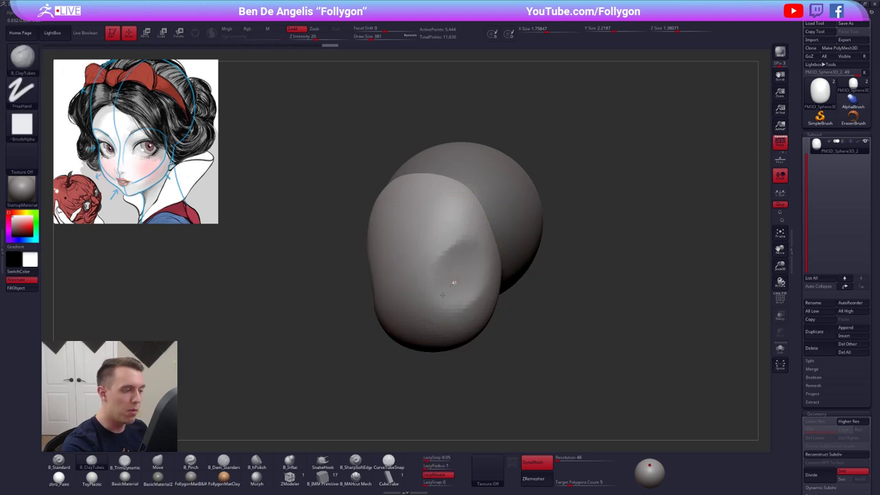
mouse_move(393, 291)
shift+mouse_down()
mouse_move(454, 264)
mouse_move(446, 265)
shift+mouse_up()
key(s)
mouse_move(452, 271)
shift+right_down()
mouse_move(522, 272)
mouse_move(518, 251)
shift+right_up()
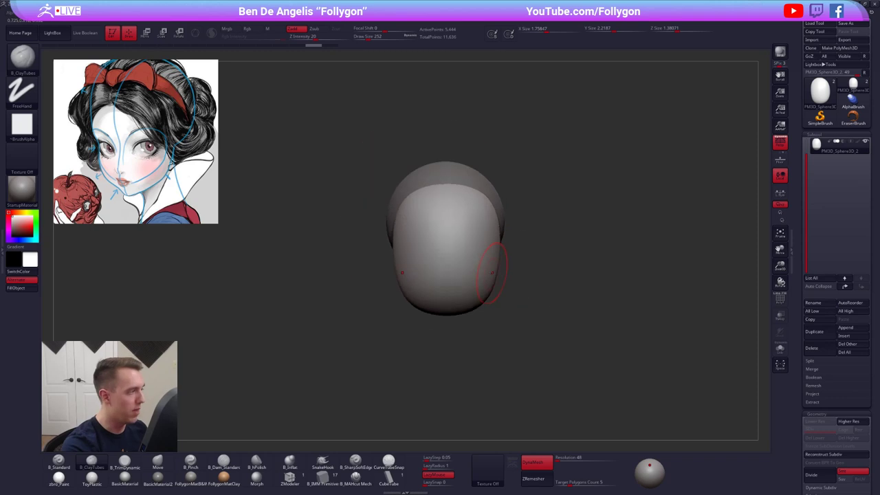
Pull the chin of the front form slightly down with the Move brush at Draw Size 519.
key(b)
key(m)
key(v)
key(space)
drag(481, 271, 499, 268)
drag(457, 302, 458, 311)
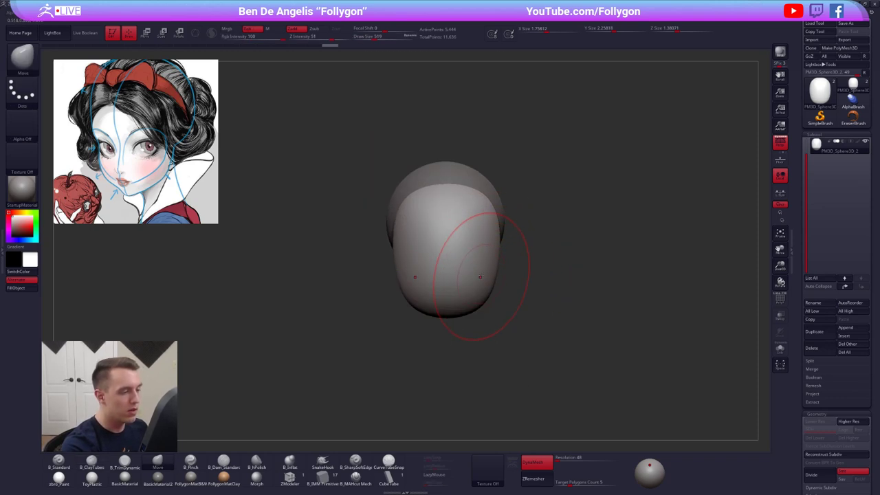
Carve two symmetrical eye sockets into the face with the ClayTubes brush at Draw Size 308.
key(space)
mouse_move(507, 236)
mouse_down()
mouse_move(475, 238)
mouse_move(475, 267)
mouse_up()
key(b)
key(c)
key(t)
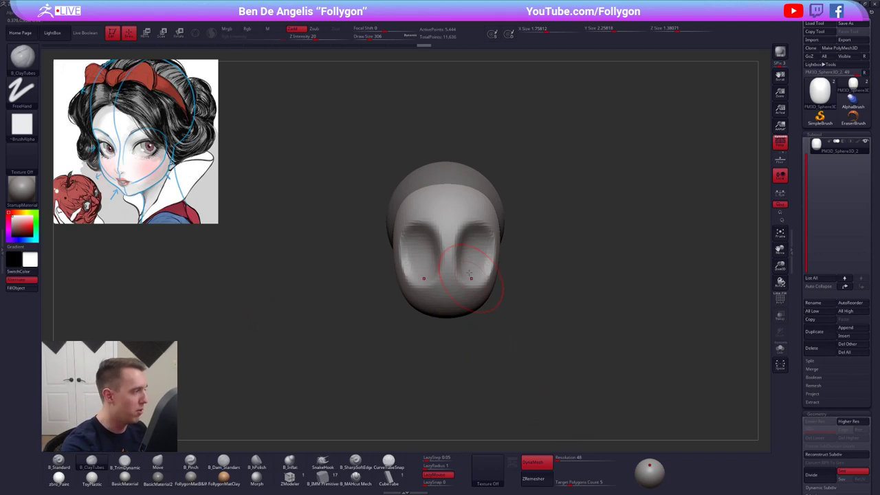
key(bracketleft)
key(bracketleft)
right_drag(476, 241, 452, 243)
mouse_move(470, 244)
alt+mouse_down()
mouse_move(470, 283)
mouse_move(472, 248)
alt+mouse_up()
Smooth the lower part of the eye sockets into the cheeks and refine the area beside the nose with ClayTubes.
key(bracketright)
key(bracketright)
mouse_move(474, 301)
shift+mouse_down()
mouse_move(471, 280)
mouse_move(482, 274)
shift+mouse_up()
right_drag(463, 280, 484, 276)
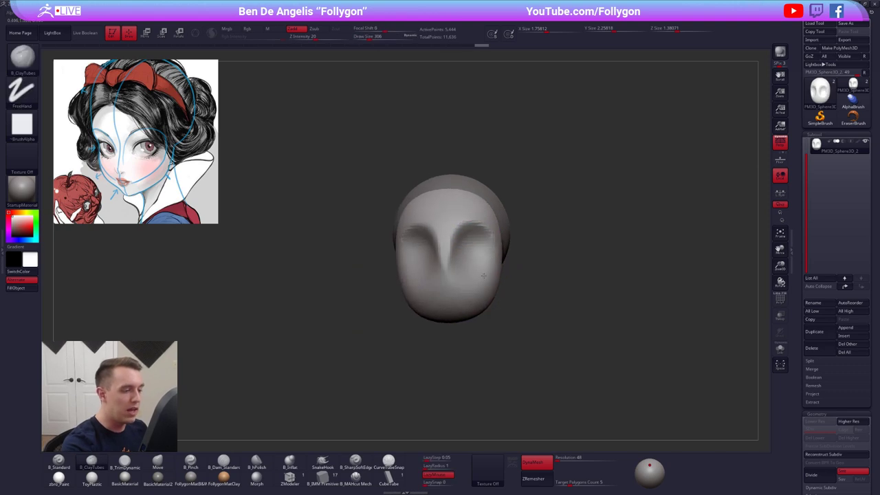
drag(481, 278, 471, 276)
right_drag(475, 292, 456, 295)
Pull the mouth and nose area of the face forward in side view with the Move brush at Draw Size 519.
key(b)
key(m)
key(v)
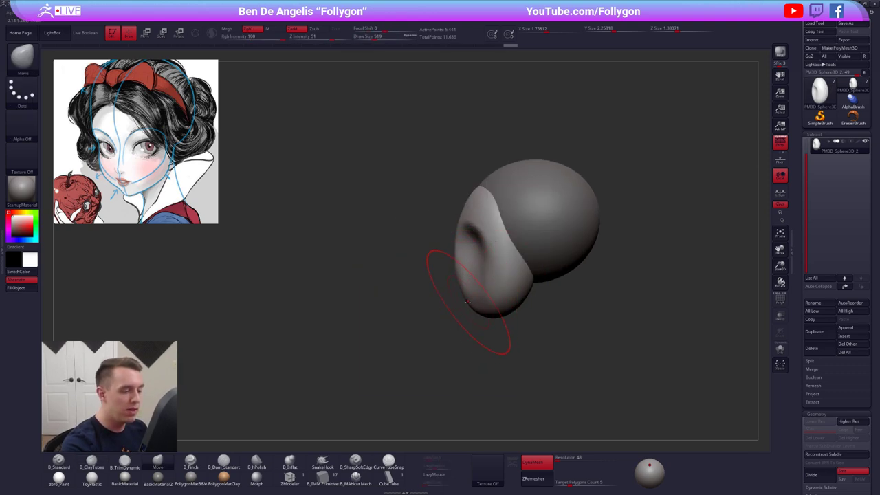
drag(468, 301, 459, 294)
drag(458, 246, 455, 242)
drag(459, 290, 466, 302)
Sharpen the jawline and the side edge of the face with the Pinch brush at Draw Size 414.
key(space)
click(517, 295)
right_drag(510, 294, 496, 279)
key(b)
key(p)
key(i)
drag(458, 318, 508, 299)
right_drag(507, 299, 506, 309)
drag(505, 310, 513, 294)
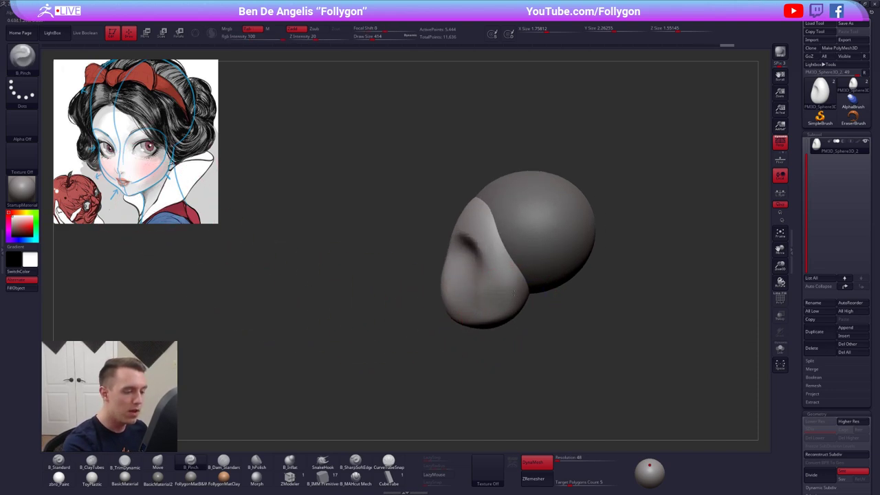
right_drag(520, 304, 505, 308)
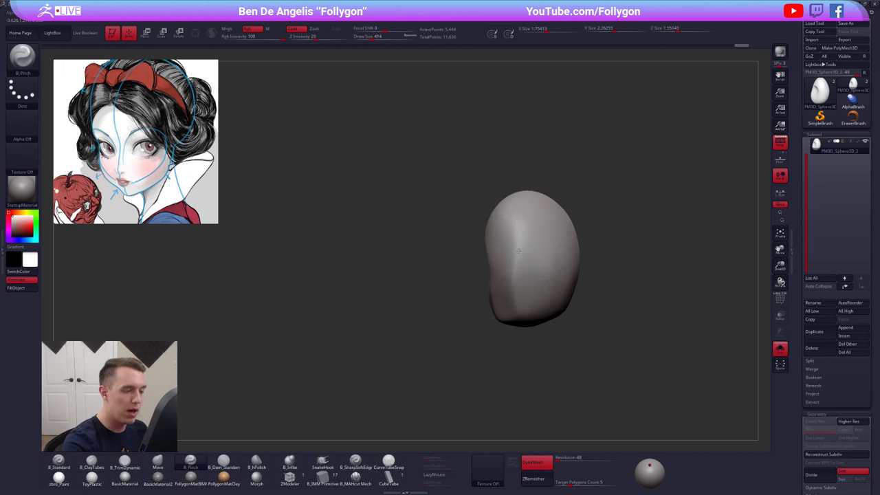
drag(518, 250, 517, 256)
right_drag(518, 256, 558, 269)
Push the sides of the jaw inward with the Move brush at Draw Size 414.
key(b)
key(m)
key(v)
drag(535, 278, 529, 279)
mouse_move(533, 280)
right_down()
mouse_move(517, 280)
mouse_move(520, 295)
right_up()
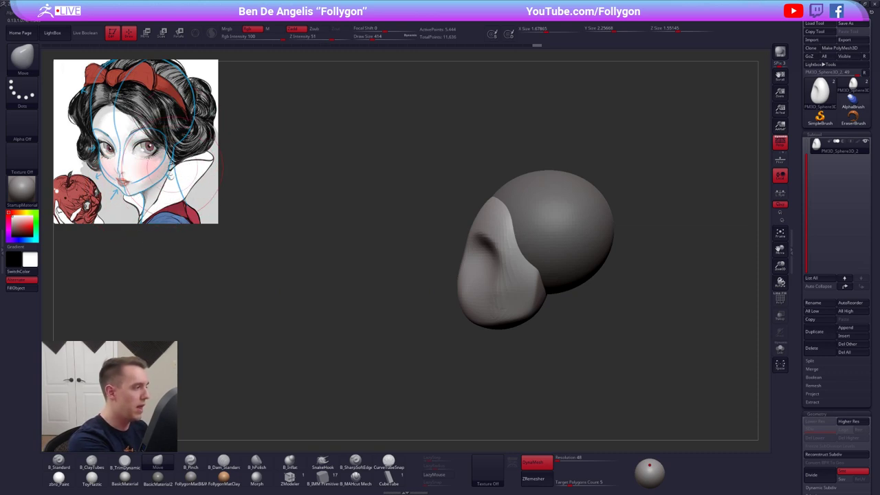
Push the chin and its underside slightly up and back with the Move brush to flatten the bottom of the jaw.
mouse_move(440, 278)
mouse_down()
mouse_move(482, 274)
mouse_move(546, 246)
mouse_up()
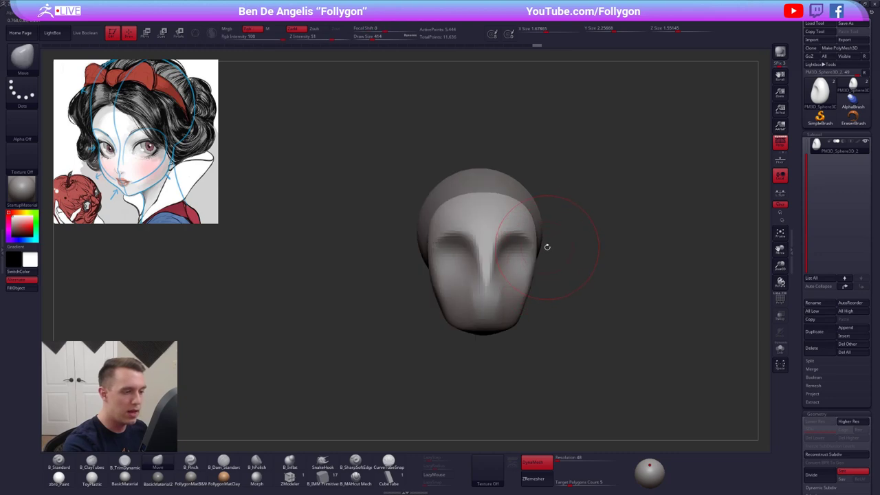
key(space)
click(485, 321)
right_drag(492, 323, 500, 330)
key(space)
click(524, 327)
key(space)
drag(524, 327, 493, 312)
click(525, 322)
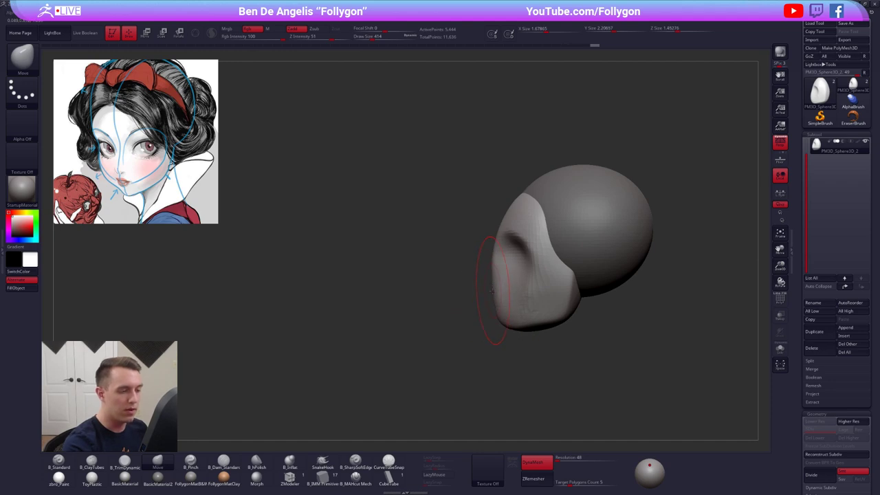
Refine the brow, face profile and jaw corner in side view with the Move brush at Draw Size 350.
mouse_move(493, 264)
mouse_down()
mouse_move(494, 303)
mouse_move(448, 280)
mouse_up()
key(space)
click(500, 256)
drag(475, 206, 477, 211)
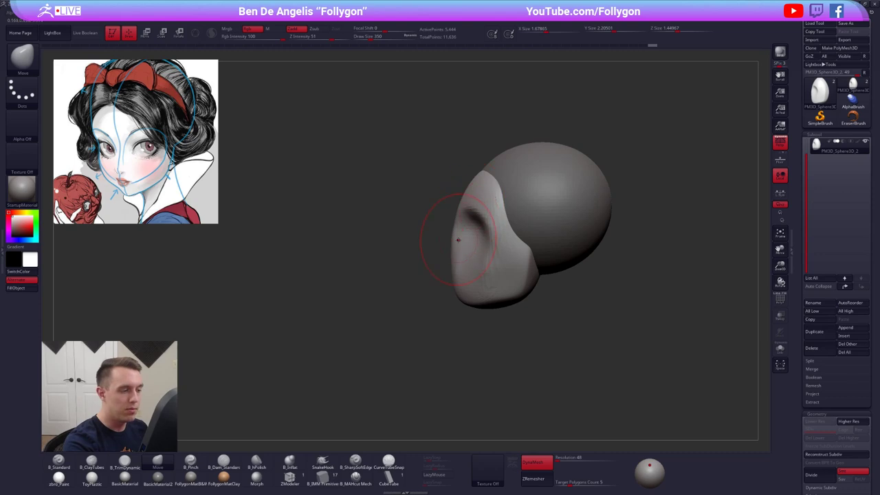
drag(459, 240, 491, 248)
drag(524, 281, 520, 286)
Flatten the underside of the jaw with the TrimDynamic brush.
key(space)
click(526, 297)
mouse_move(521, 284)
right_down()
mouse_move(501, 293)
mouse_move(511, 291)
right_up()
alt+right_drag(512, 291, 481, 244)
key(space)
click(481, 248)
key(3)
mouse_move(482, 256)
mouse_down()
mouse_move(473, 251)
mouse_move(491, 262)
mouse_up()
shift+right_drag(490, 261, 512, 242)
Sharpen the edge around the underside of the jaw with the Pinch brush at Draw Size 239.
key(5)
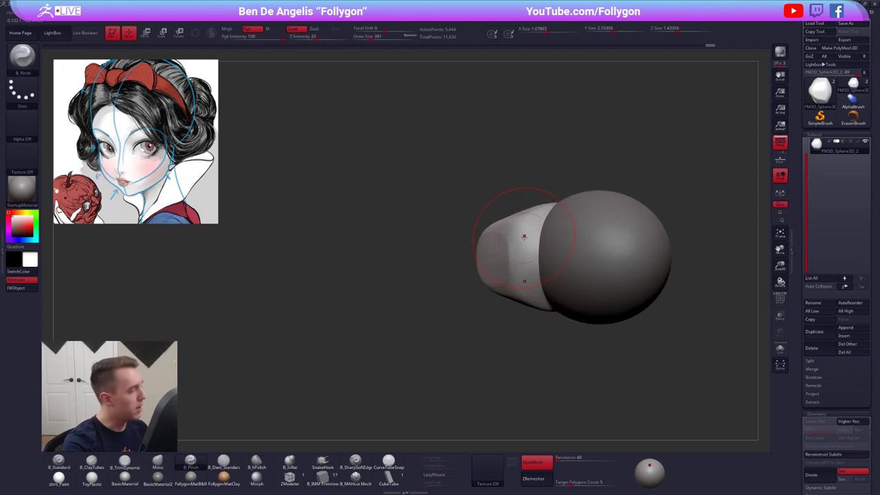
key(space)
click(520, 236)
drag(519, 263, 519, 242)
right_drag(517, 241, 534, 238)
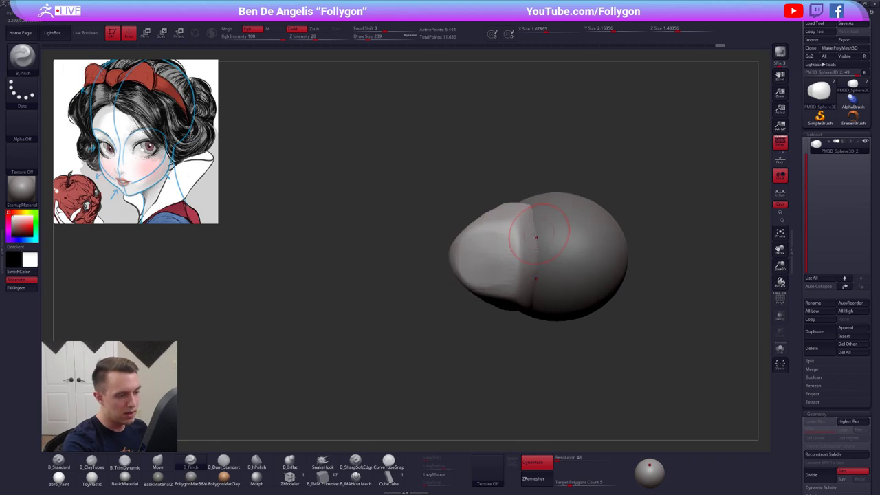
Smooth the underside and front of the chin, then switch to the Move brush at Draw Size 350.
shift+drag(501, 238, 485, 241)
mouse_move(485, 243)
right_down()
mouse_move(485, 278)
mouse_move(481, 231)
mouse_move(482, 285)
mouse_move(525, 281)
mouse_move(465, 249)
right_up()
key(space)
click(482, 233)
key(4)
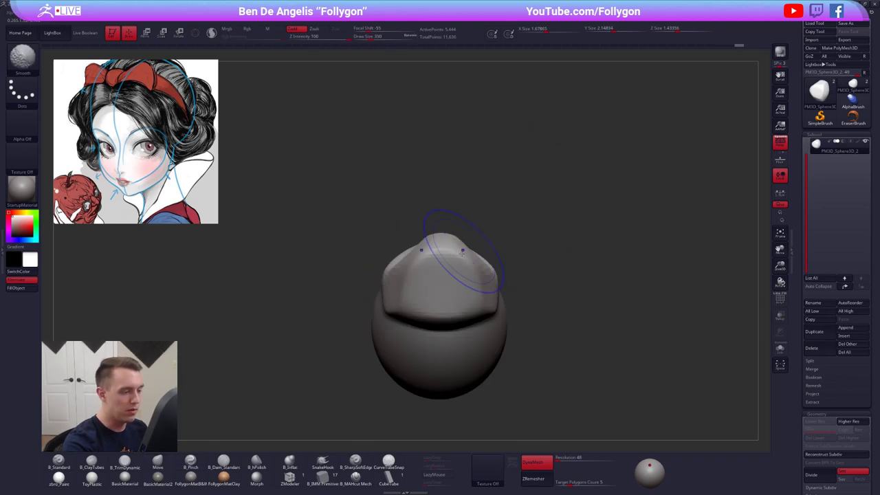
Pinch the edge between jaw and chin from below at Draw Size 215 and smooth the surface around it.
key(space)
click(438, 269)
key(5)
right_drag(387, 285, 402, 297)
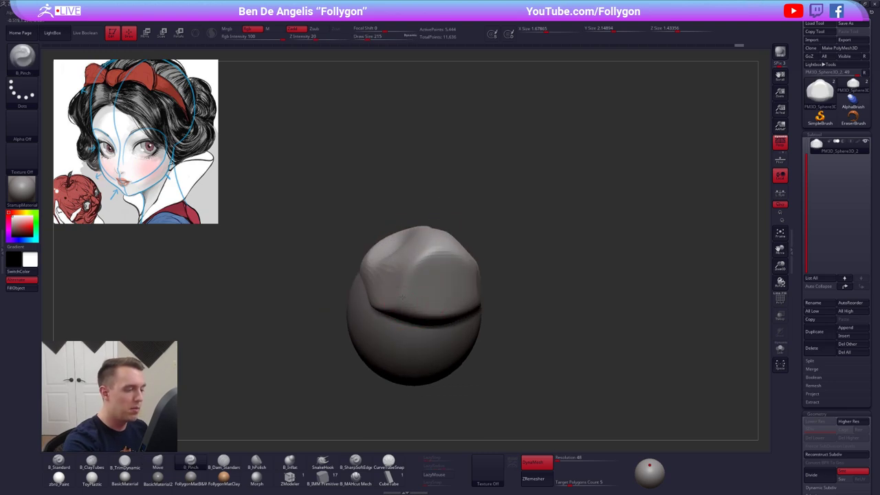
drag(412, 280, 433, 245)
shift+right_drag(433, 262, 415, 278)
key(4)
drag(414, 277, 420, 305)
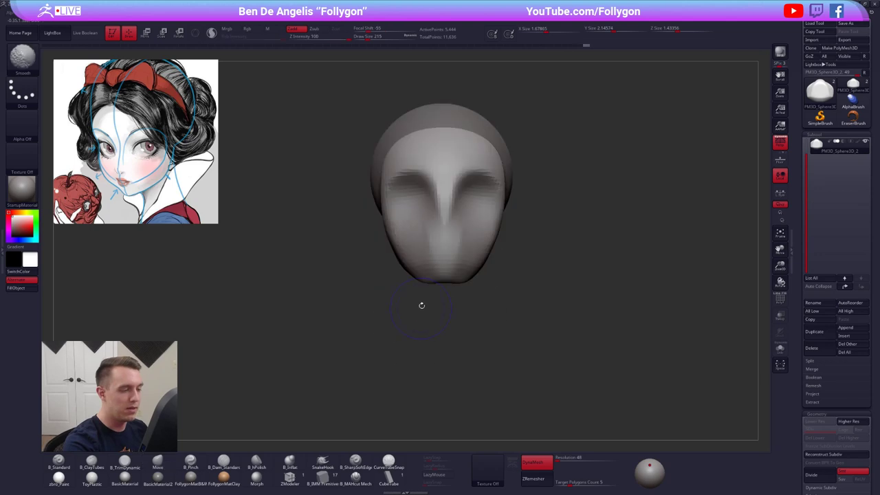
Pull the chin down into a narrower point with the Move brush at Draw Size 181.
key(space)
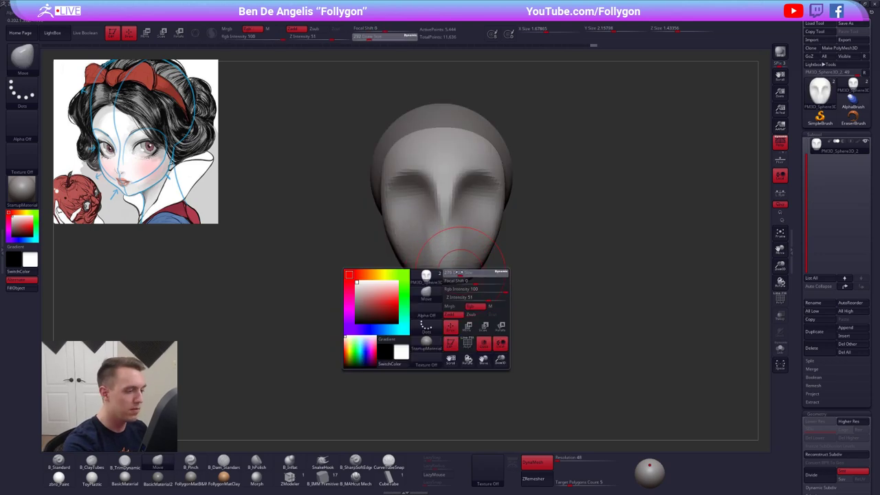
drag(462, 273, 444, 283)
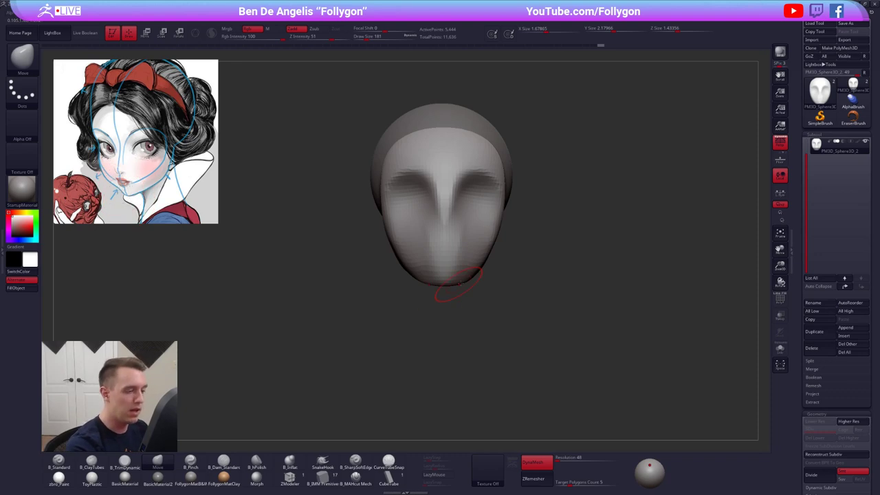
Adjust the side of the jaw from below with the Move brush at Draw Size 265.
mouse_move(459, 283)
right_down()
mouse_move(437, 280)
mouse_move(440, 234)
right_up()
key(space)
drag(468, 277, 471, 277)
right_drag(485, 278, 472, 281)
drag(472, 281, 490, 271)
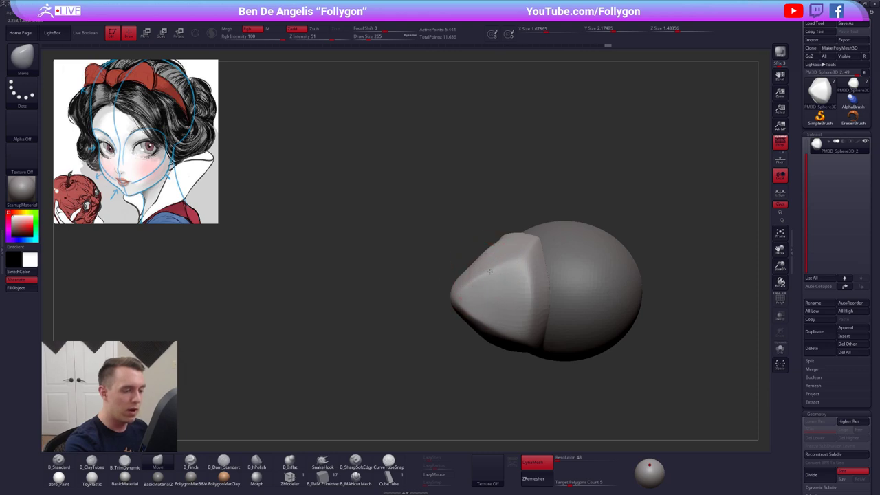
mouse_move(489, 271)
right_down()
mouse_move(485, 322)
mouse_move(481, 282)
mouse_move(420, 289)
right_up()
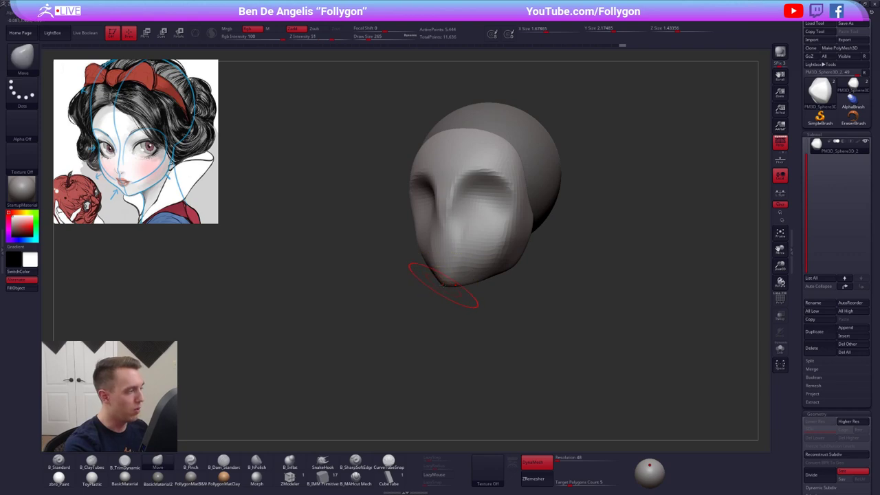
Check the angle of the face from the chin upward with a Transpose line, then return to sculpting.
key(w)
drag(442, 283, 393, 228)
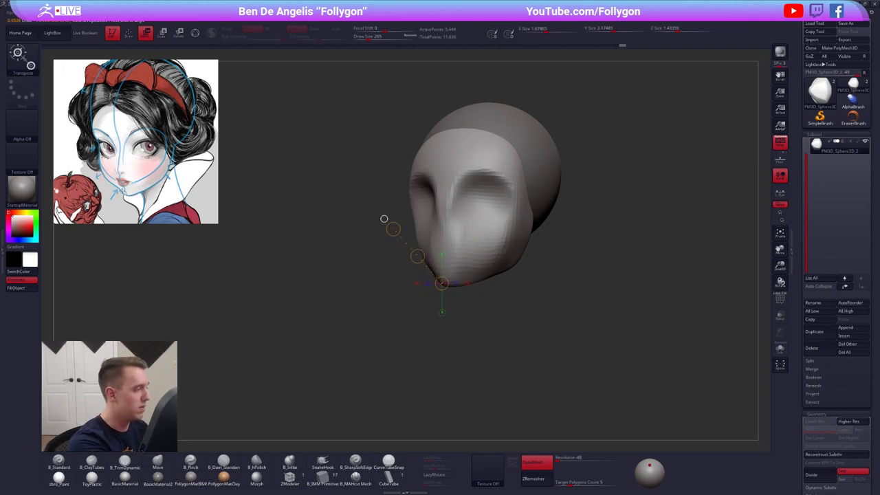
key(q)
Reshape the eye sockets by nudging their upper edge down with the Move brush, and set the Draw Size to 292.
right_drag(436, 274, 452, 295)
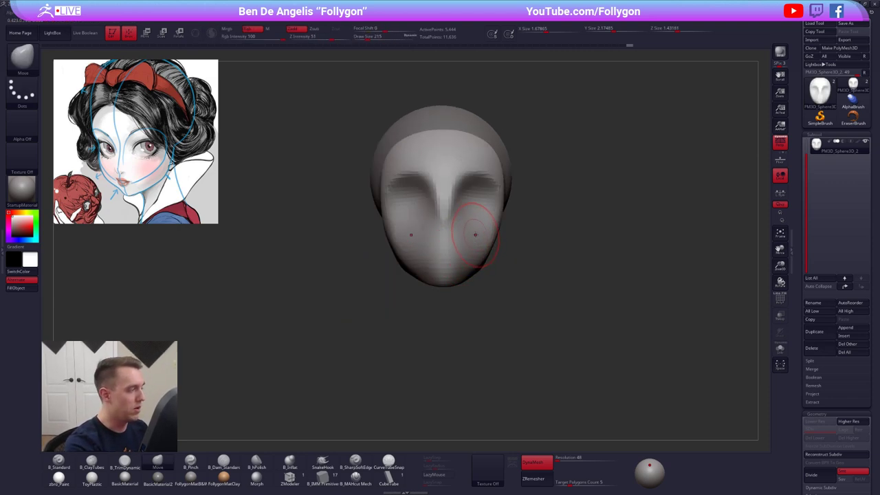
key(space)
drag(475, 236, 481, 235)
drag(475, 183, 474, 190)
key(space)
right_drag(475, 191, 433, 206)
key(space)
drag(461, 220, 465, 220)
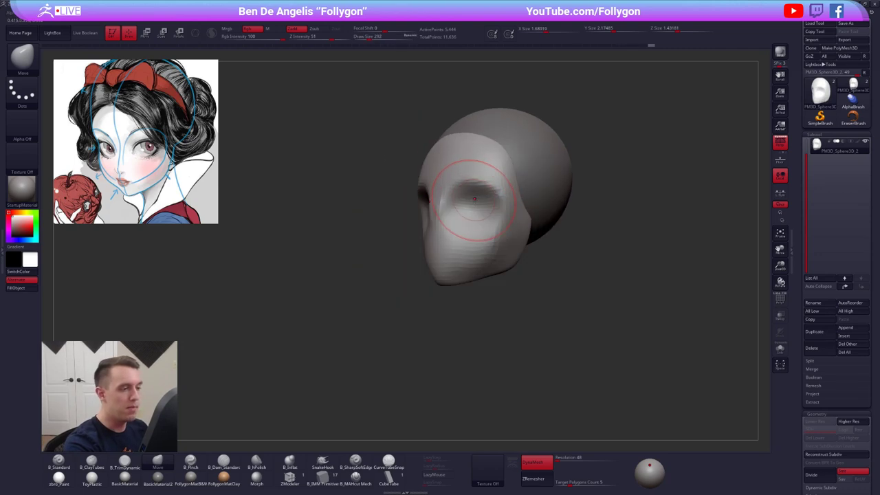
Refine the face's front profile below the eye sockets with the Move brush at Draw Size 252.
right_drag(471, 200, 444, 204)
key(space)
drag(450, 224, 446, 229)
key(space)
drag(456, 226, 452, 217)
key(s)
drag(448, 211, 458, 212)
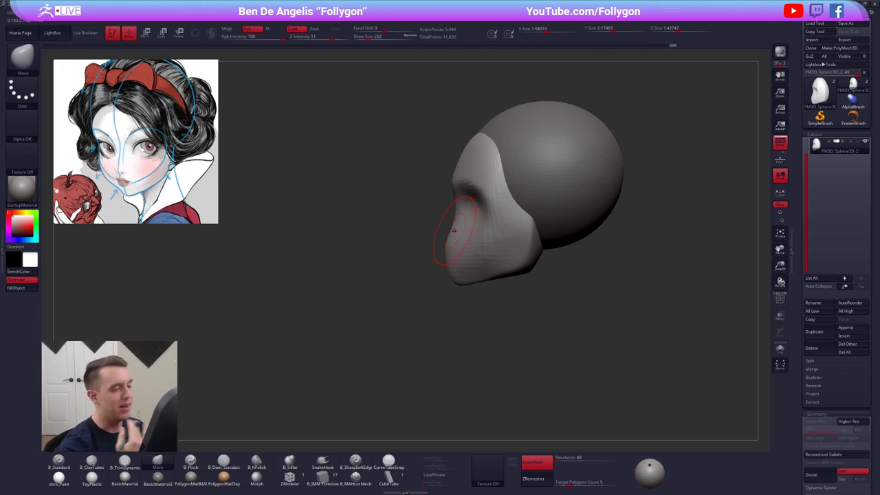
Adjust the cheek and narrow the sides of the face with the Move brush at Draw Sizes 170 and 239.
key(space)
drag(471, 221, 465, 221)
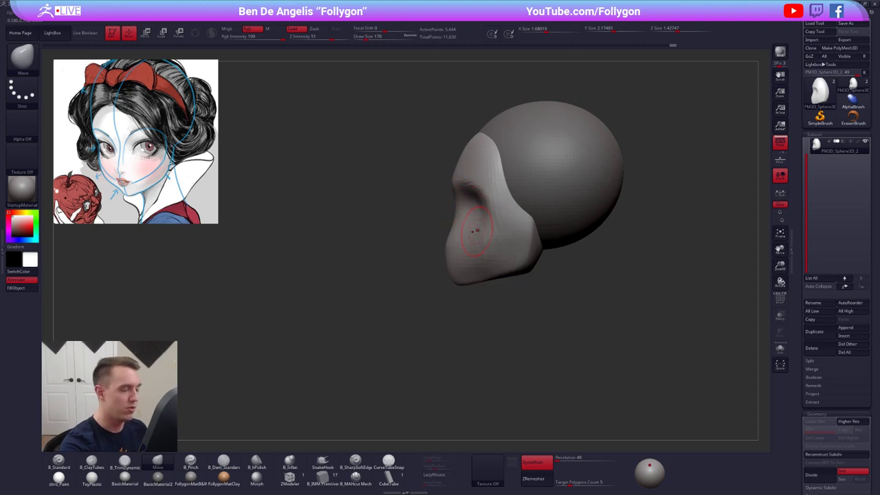
mouse_move(419, 227)
right_down()
mouse_move(472, 217)
mouse_move(466, 209)
mouse_move(484, 227)
mouse_move(478, 226)
right_up()
key(space)
drag(506, 242, 510, 243)
alt+right_drag(499, 250, 503, 284)
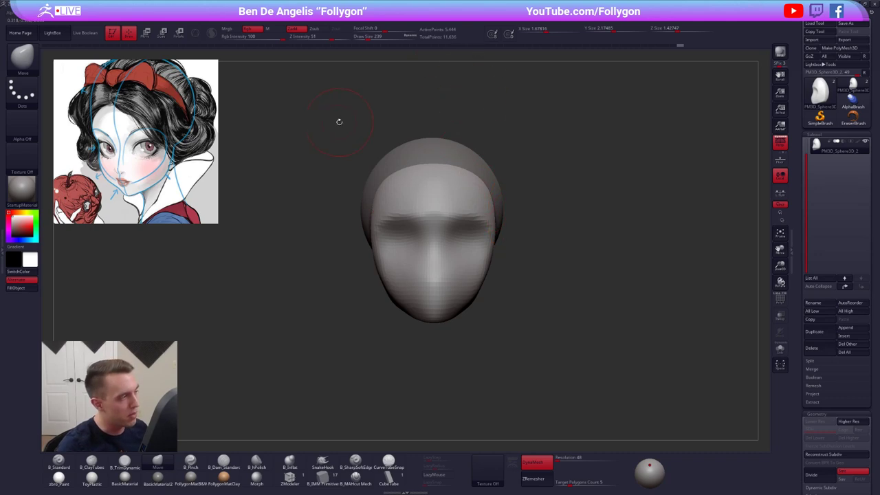
Switch to the web browser, view the YouTube channel's video uploads, and return to ZBrush.
key(alt+Tab)
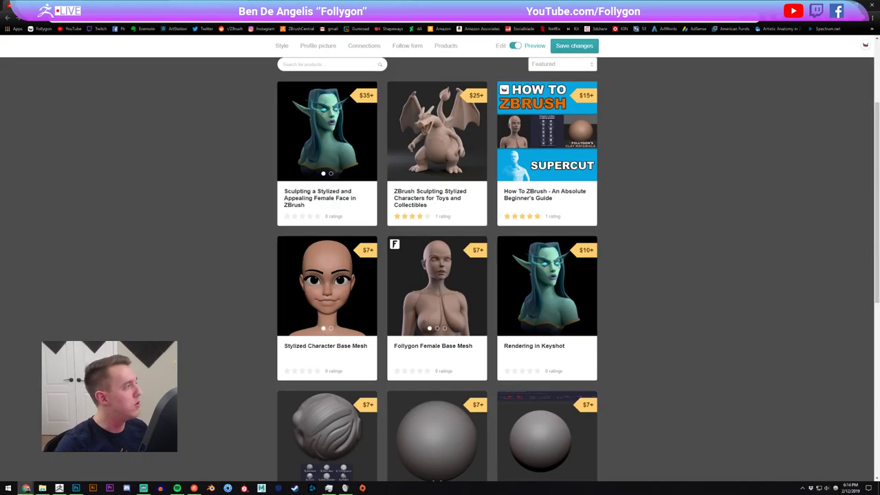
click(83, 5)
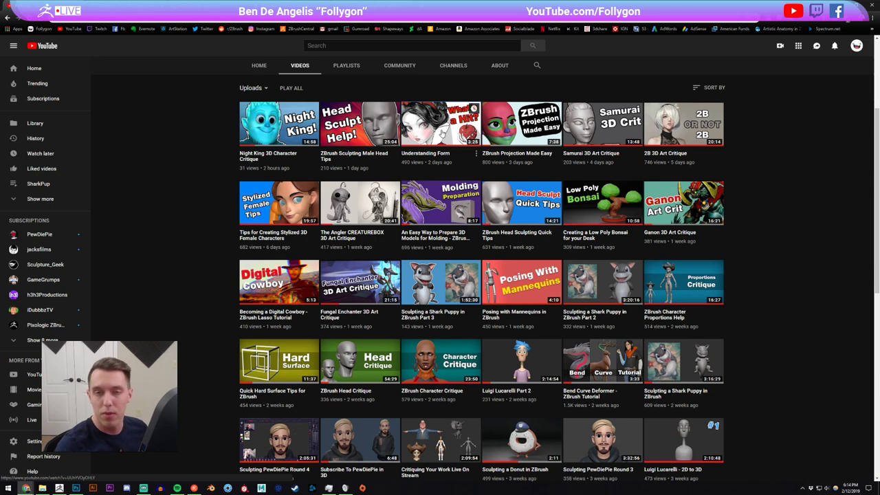
key(alt+Tab)
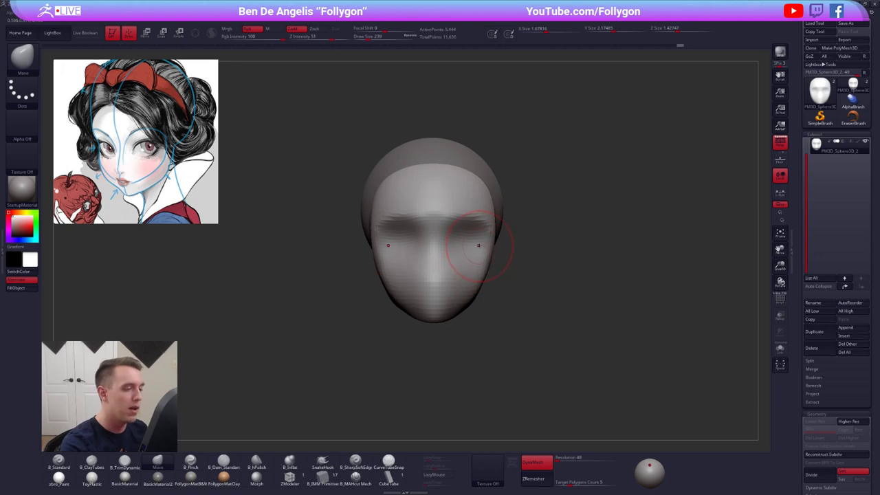
Flatten the side of the cranium sphere with the TrimDynamic brush and smooth the flattened area.
key(space)
drag(479, 245, 492, 242)
right_drag(492, 238, 440, 218)
alt+click(516, 210)
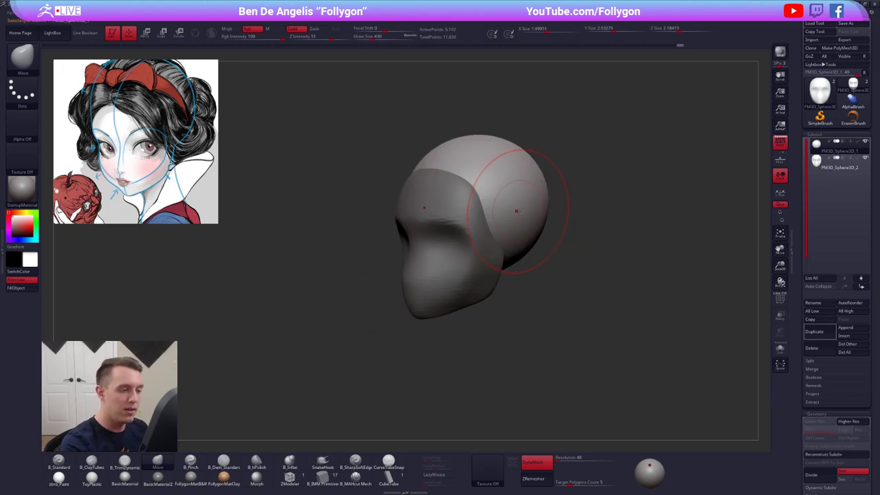
ctrl+right_drag(517, 211, 514, 211)
key(space)
key(b)
key(t)
key(d)
drag(514, 211, 520, 207)
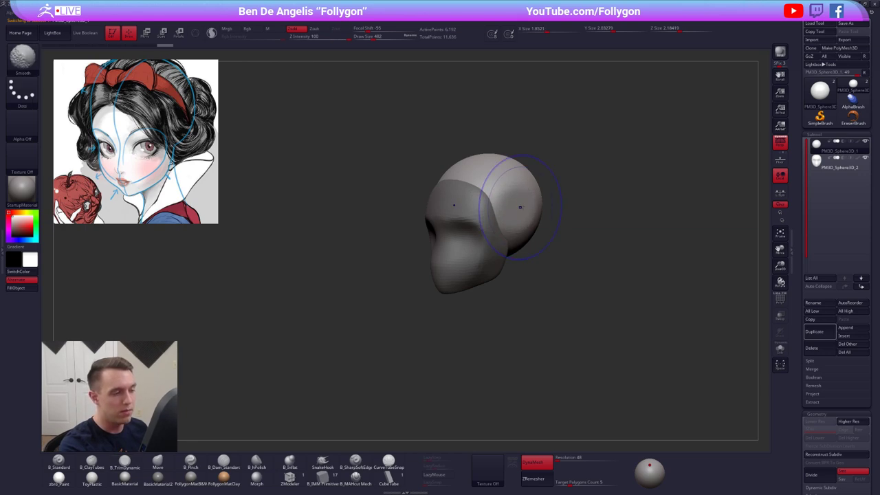
mouse_move(520, 207)
shift+right_down()
mouse_move(529, 210)
mouse_move(485, 232)
shift+right_up()
key(bracketleft)
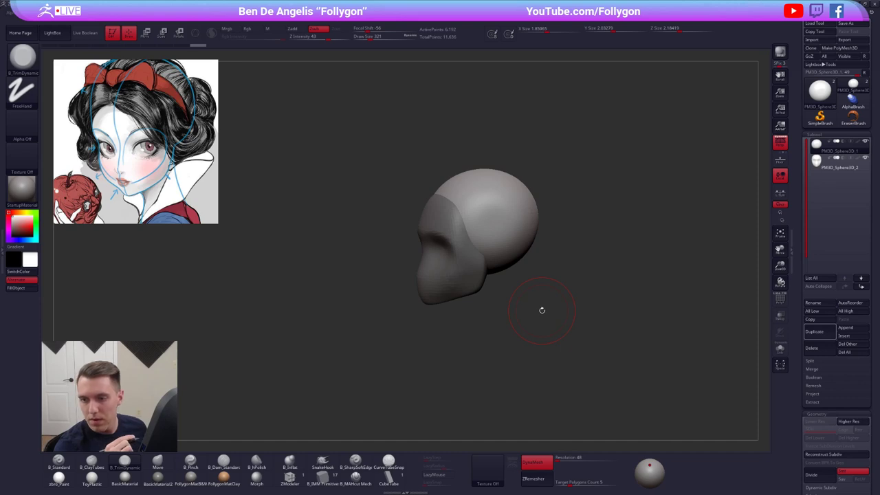
Reshape the cranium's sides and top outline from several angles, using the Move brush at Draw Size 397.
key(bracketright)
right_drag(497, 217, 465, 212)
key(5)
key(space)
drag(463, 212, 457, 212)
mouse_move(458, 211)
right_down()
mouse_move(475, 257)
mouse_move(470, 250)
mouse_move(495, 222)
mouse_move(481, 254)
right_up()
key(space)
key(space)
drag(481, 255, 495, 256)
key(4)
right_drag(495, 258, 493, 224)
key(space)
drag(506, 244, 499, 243)
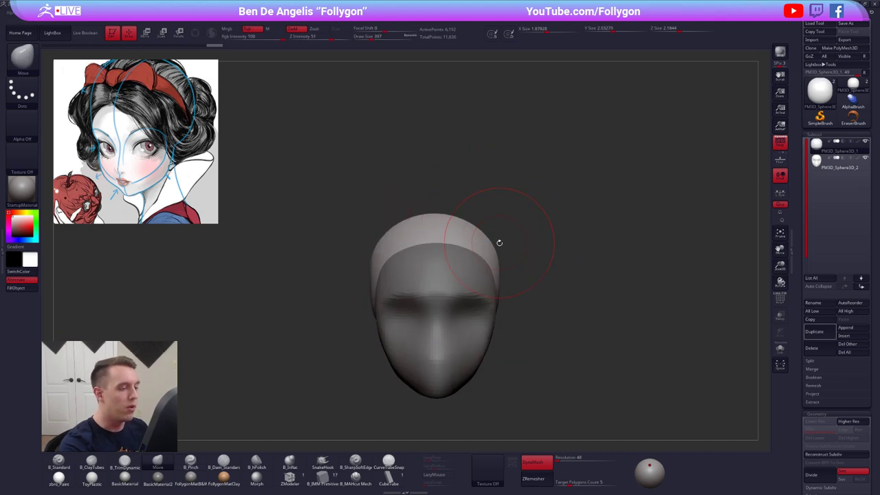
Select the face mesh and divide it twice, up to subdivision level 3.
alt+right_drag(459, 314, 488, 260)
alt+click(493, 255)
key(space)
drag(498, 260, 492, 260)
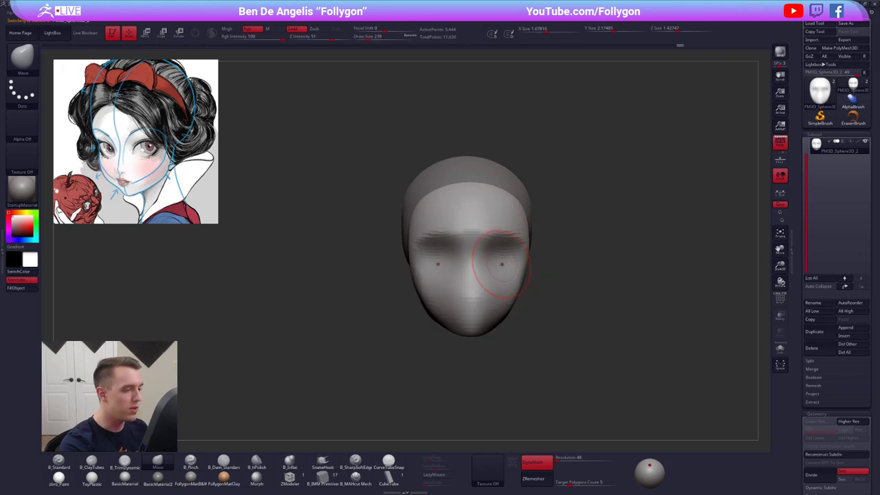
alt+right_drag(518, 321, 510, 282)
key(ctrl+d)
key(ctrl+d)
Sharpen the inner eye socket edge and the lower cheek plane with the Pinch brush at Draw Size 192 and LazyMouse on.
right_drag(505, 223, 477, 263)
key(space)
drag(482, 264, 479, 264)
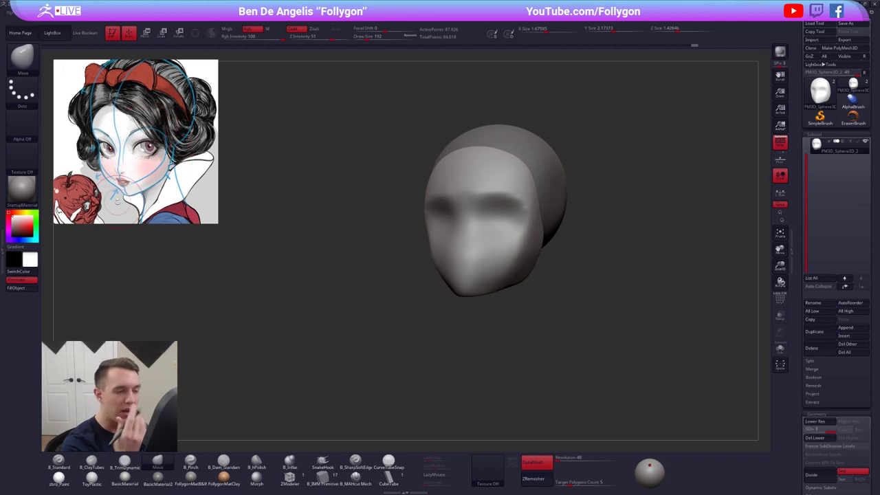
mouse_move(510, 222)
right_down()
mouse_move(475, 217)
mouse_move(465, 228)
right_up()
key(5)
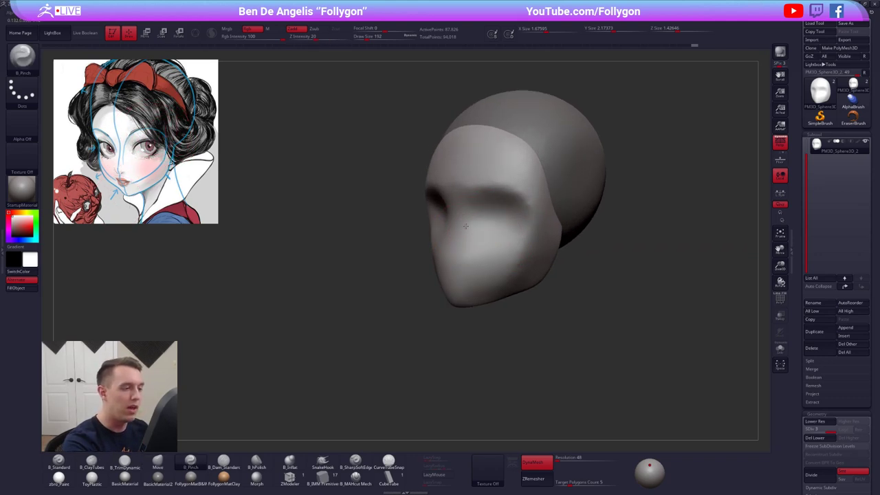
click(435, 475)
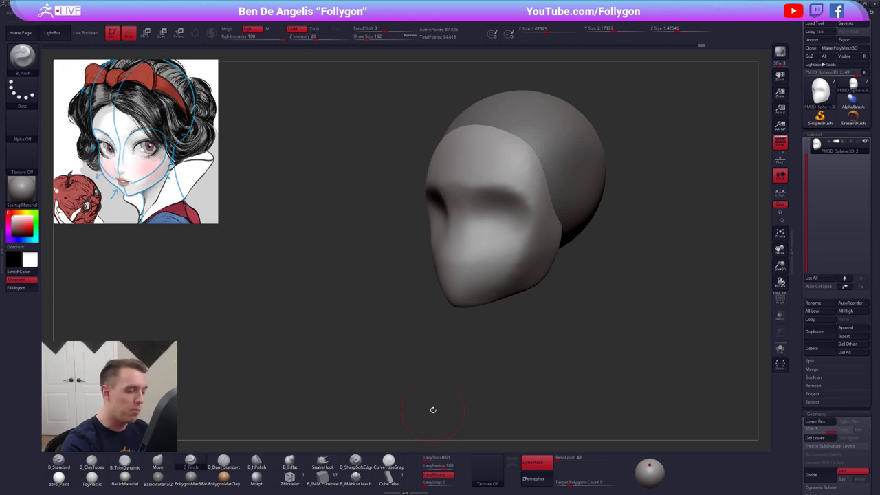
right_drag(458, 224, 456, 234)
drag(467, 216, 483, 180)
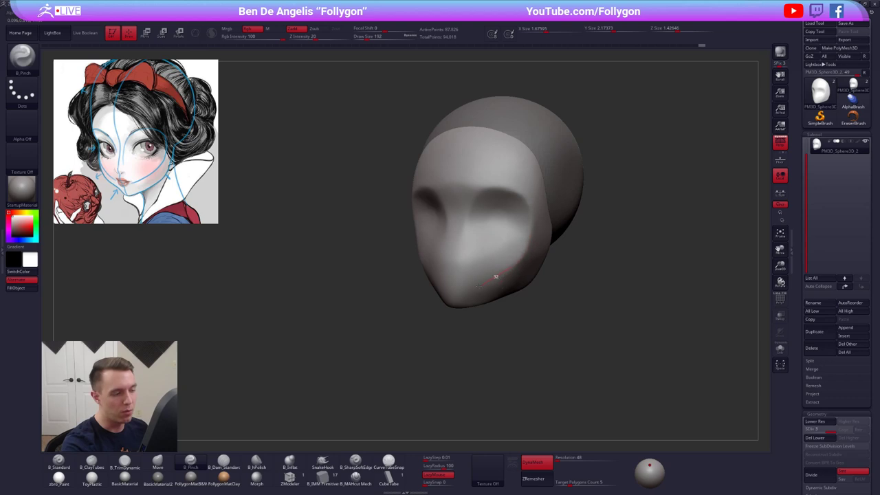
drag(478, 286, 427, 297)
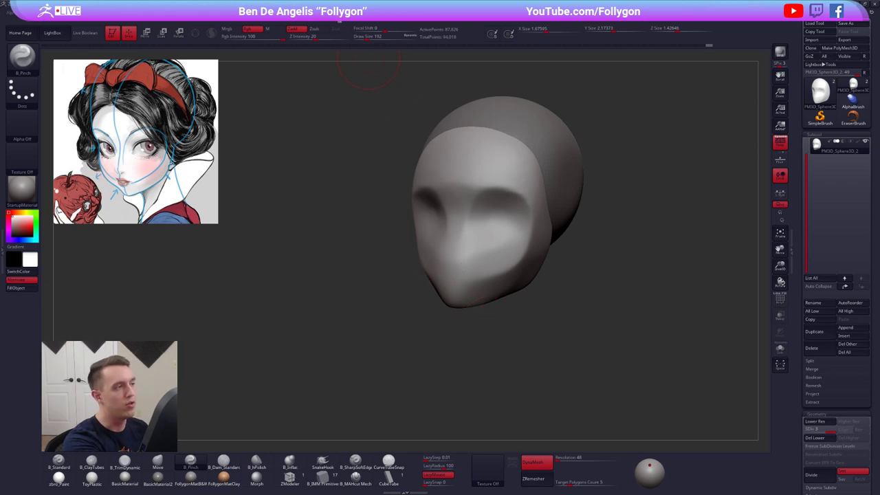
mouse_move(338, 17)
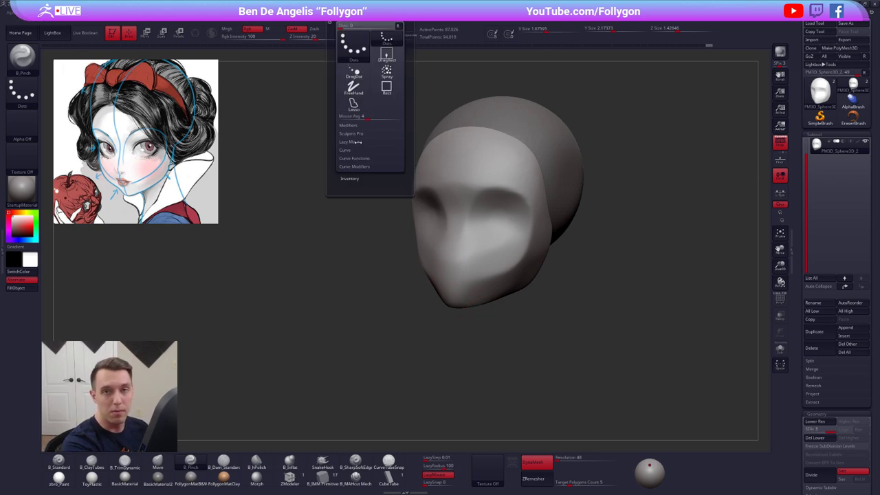
Shape the brow area between the eye sockets with the Move brush at Draw Size 160.
mouse_move(514, 268)
right_down()
mouse_move(494, 272)
mouse_move(514, 268)
mouse_move(516, 248)
right_up()
key(b)
key(m)
key(v)
key([)
right_drag(481, 202, 492, 205)
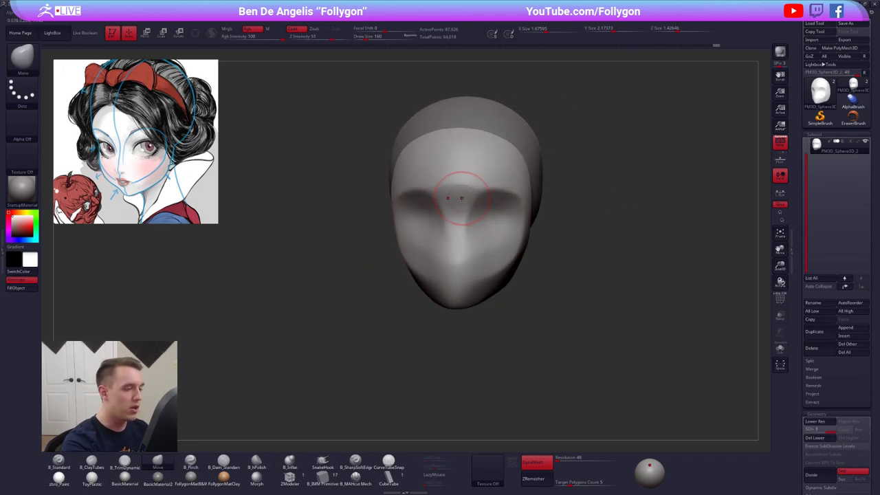
key(s)
click(457, 200)
Flatten the lower forehead above the nose bridge with the TrimDynamic brush and smooth it.
key(b)
key(t)
key(d)
drag(459, 176, 472, 173)
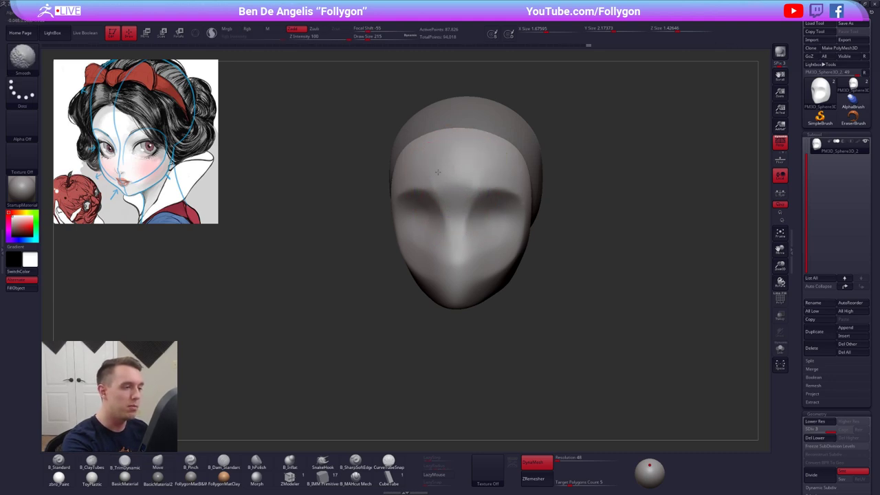
right_drag(452, 190, 472, 193)
Flatten the cheek plane with the TrimDynamic brush at Draw Size 265 and smooth the area below the eye socket.
right_drag(500, 270, 497, 268)
key(])
key(s)
drag(494, 268, 486, 269)
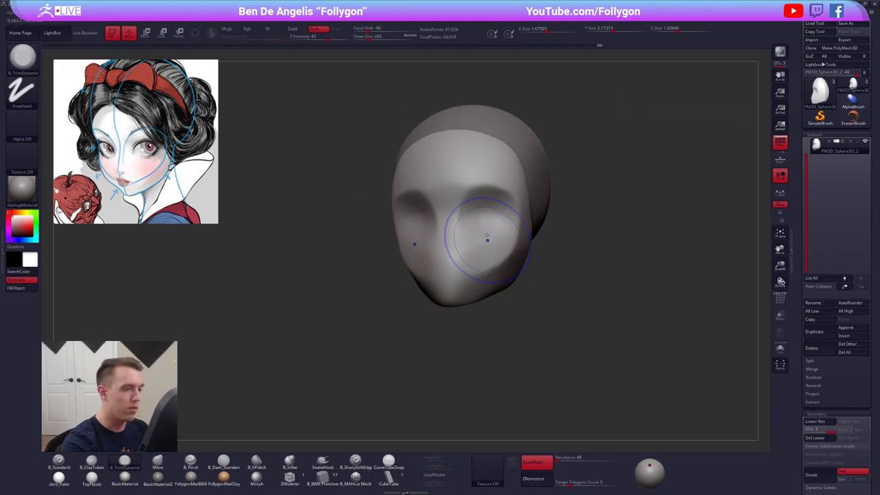
shift+drag(487, 235, 486, 229)
Sharpen the eye socket rim, outer cheek edge and chin with the Pinch brush at Draw Size 181.
right_drag(487, 229, 475, 234)
key(space)
mouse_move(476, 233)
mouse_down()
mouse_move(463, 234)
mouse_move(457, 212)
mouse_up()
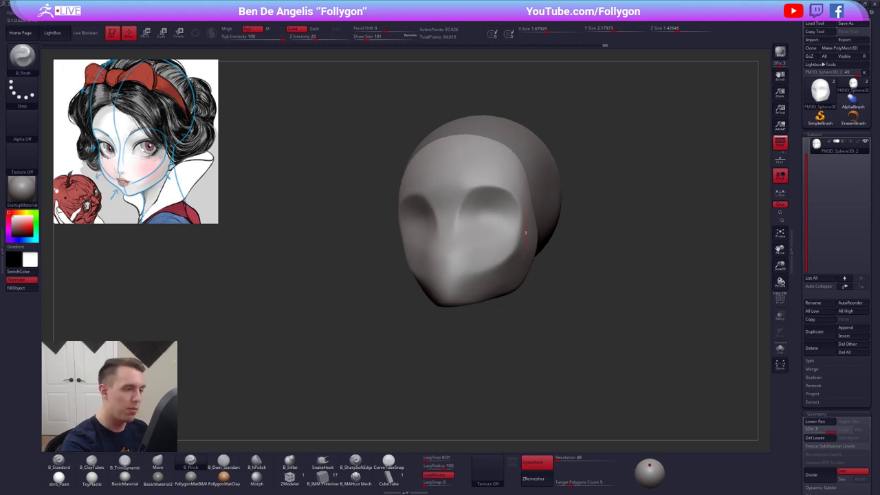
drag(438, 287, 453, 279)
Widen the temples and outer brow with the Move brush, working at Draw Sizes 203 and 265.
right_drag(491, 228, 474, 221)
key(b)
key(m)
key(v)
key(space)
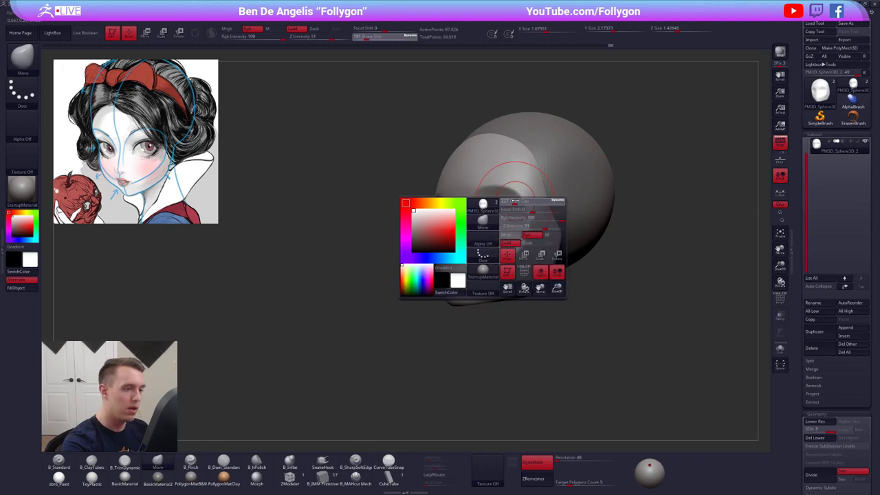
drag(510, 208, 519, 206)
right_drag(519, 205, 548, 226)
key(space)
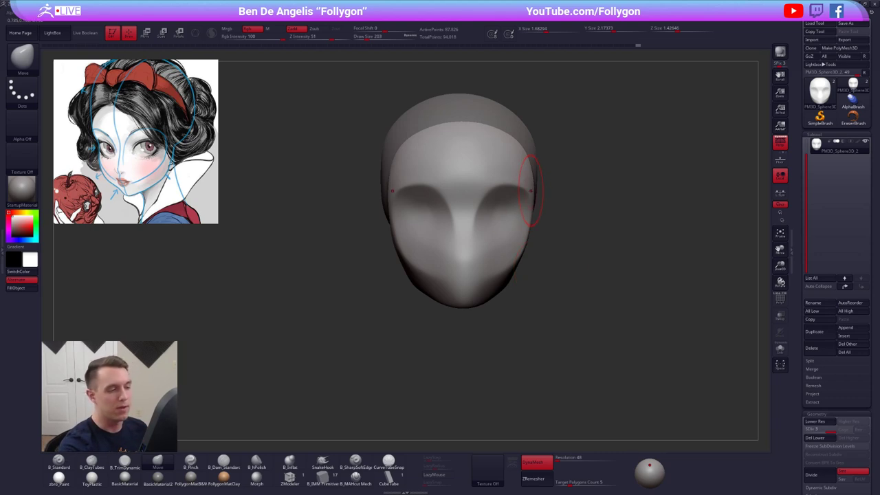
right_drag(531, 190, 520, 175)
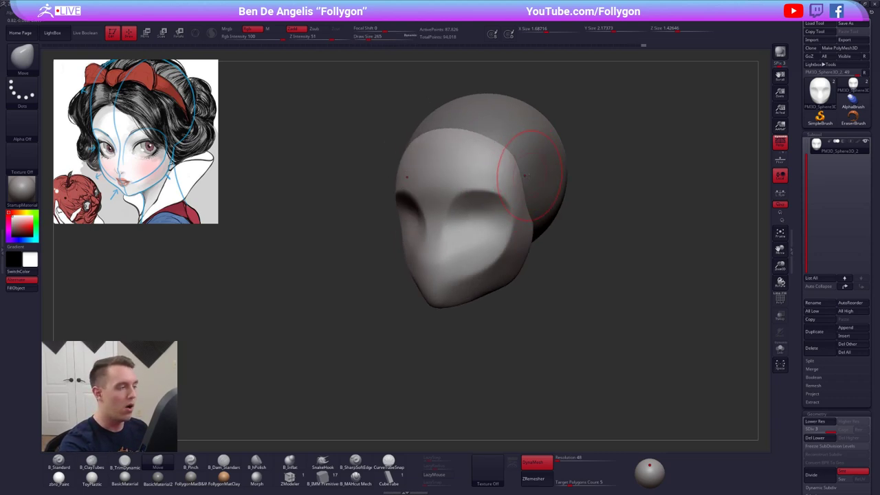
key(space)
drag(529, 180, 523, 180)
Isolate the face mesh and sharpen the forehead's side edge at the temple with the Pinch brush.
mouse_move(523, 180)
alt+right_down()
mouse_move(502, 234)
mouse_move(475, 246)
alt+right_up()
key(alt+s)
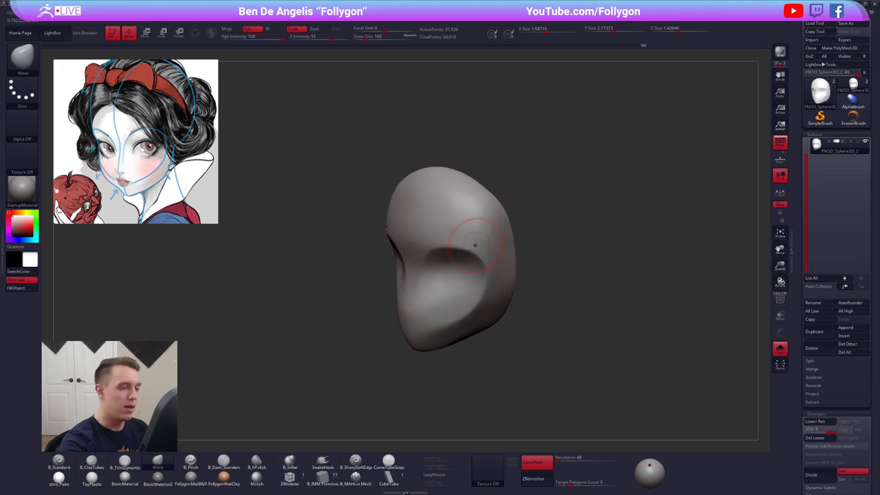
key(5)
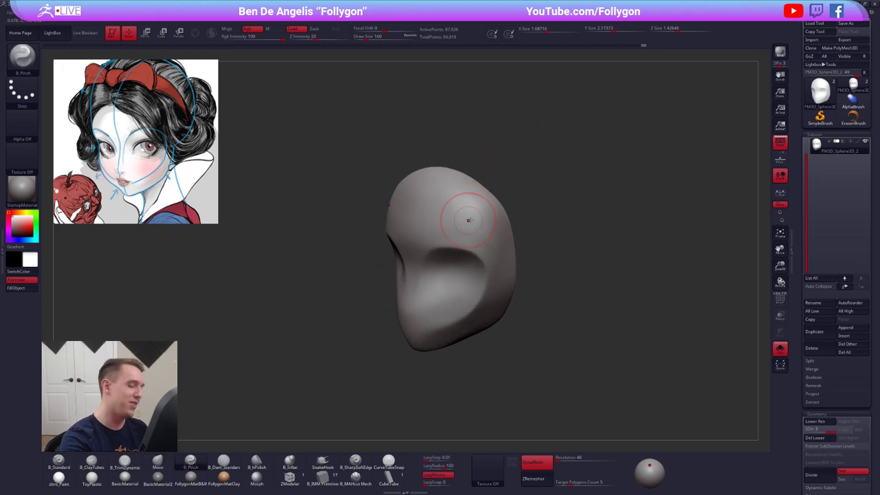
key(space)
drag(469, 226, 473, 227)
mouse_move(487, 221)
right_down()
mouse_move(473, 228)
mouse_move(517, 206)
right_up()
mouse_move(527, 285)
right_down()
mouse_move(489, 283)
mouse_move(516, 255)
mouse_move(530, 272)
mouse_move(512, 278)
mouse_move(533, 275)
mouse_move(471, 283)
mouse_move(460, 302)
mouse_move(479, 307)
right_up()
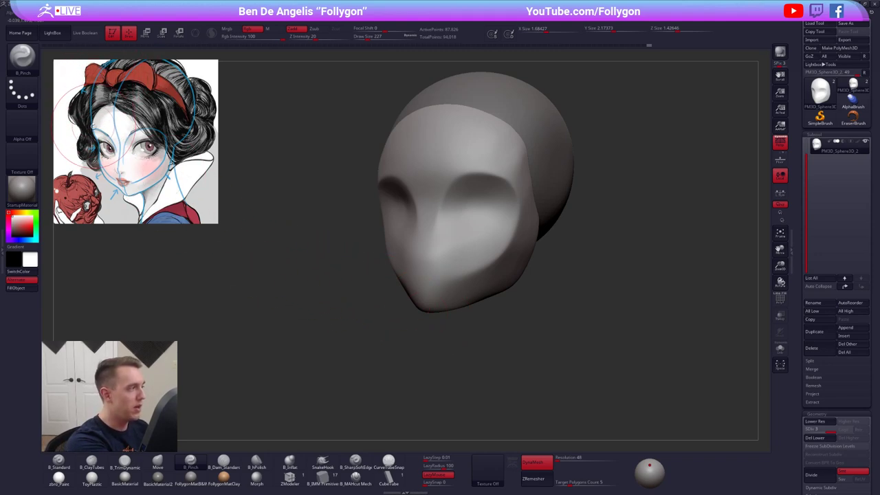
Reshape the cheek outline below the eye socket with the Move brush at Draw Sizes 181 and 203.
key(b)
key(m)
key(v)
key(space)
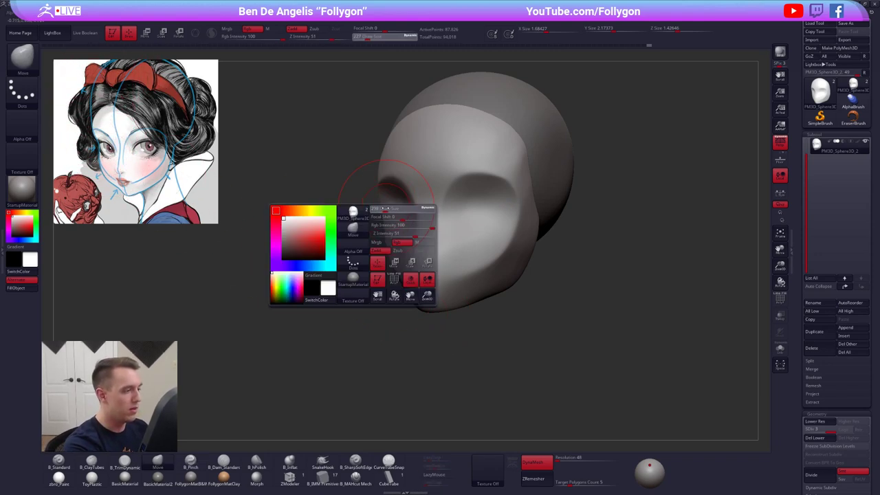
drag(385, 208, 391, 204)
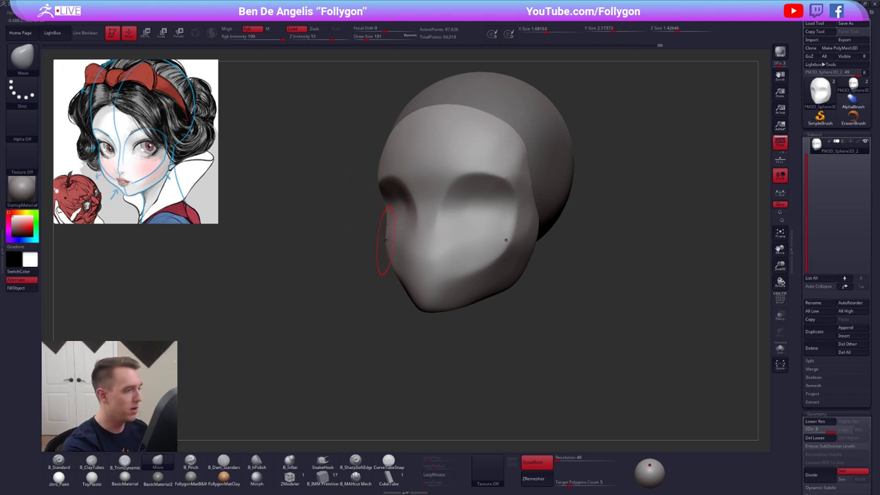
key(space)
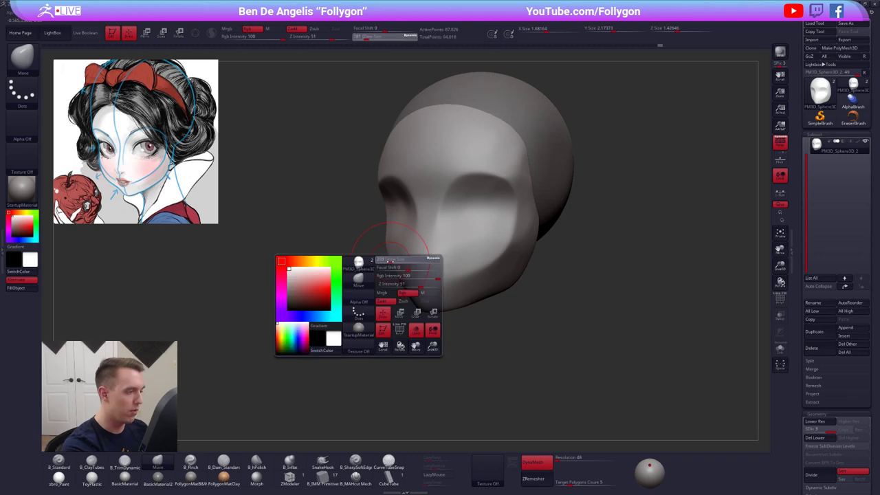
drag(379, 255, 389, 256)
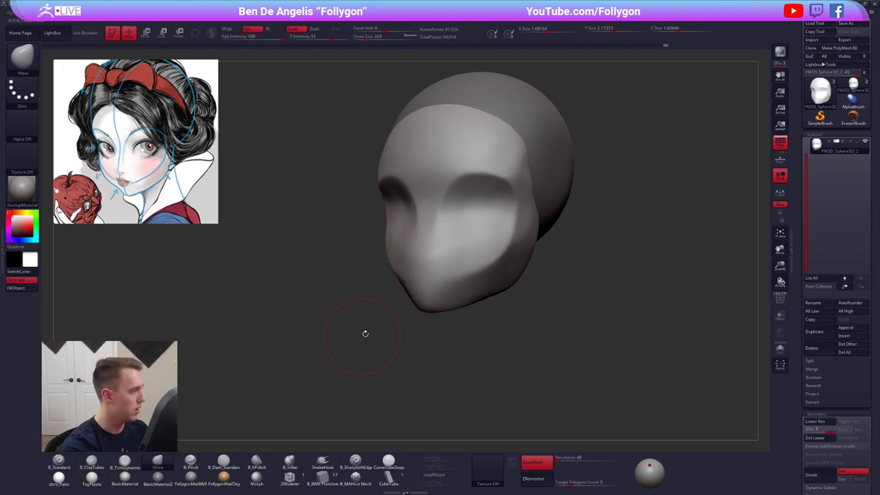
Adjust the chin and jawline from several angles with the Move brush, reducing the Draw Size to 181.
mouse_move(415, 307)
mouse_down()
mouse_move(418, 255)
mouse_move(403, 344)
mouse_move(413, 359)
mouse_move(421, 317)
mouse_up()
mouse_move(428, 419)
right_down()
mouse_move(447, 337)
mouse_move(480, 293)
right_up()
key(space)
drag(496, 275, 487, 275)
right_drag(481, 309, 440, 313)
mouse_move(508, 278)
right_down()
mouse_move(491, 275)
mouse_move(479, 295)
right_up()
key(space)
drag(477, 276, 483, 277)
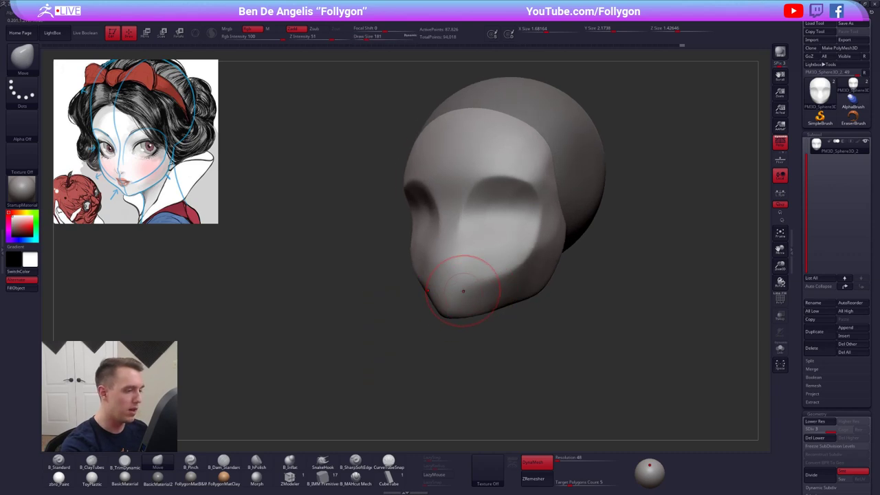
Build up the cheek and the side of the jaw with ClayTubes strokes at Draw Size 181.
key(2)
mouse_move(501, 282)
right_down()
mouse_move(485, 280)
mouse_move(477, 258)
right_up()
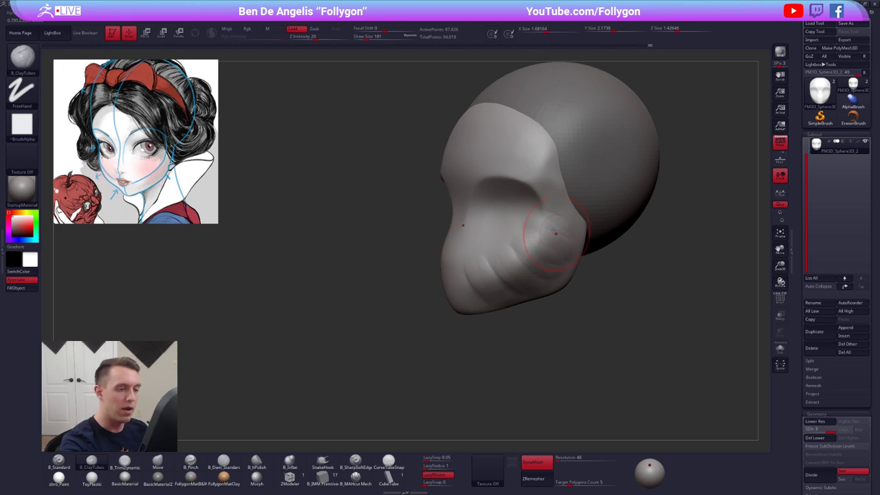
right_drag(555, 233, 575, 210)
Smooth the built-up cheek and jaw, stepping the face mesh down to subdivision level 2.
shift+drag(554, 233, 544, 248)
key(shift+d)
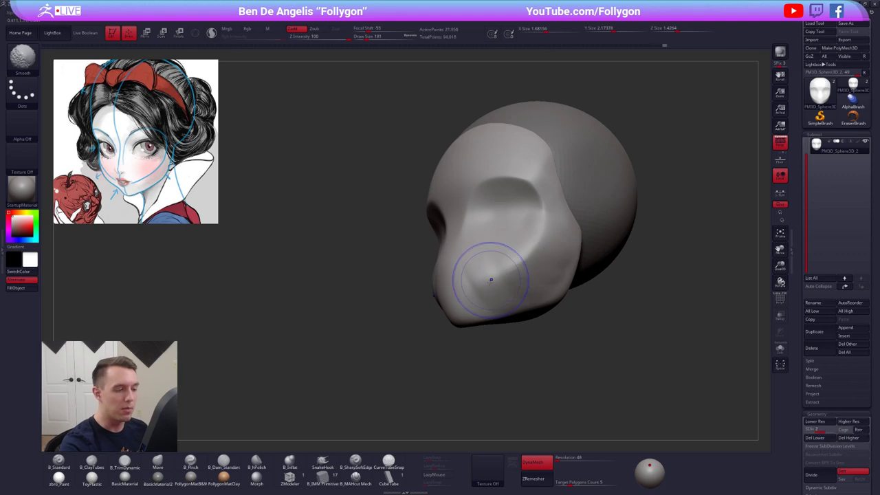
right_drag(556, 248, 528, 276)
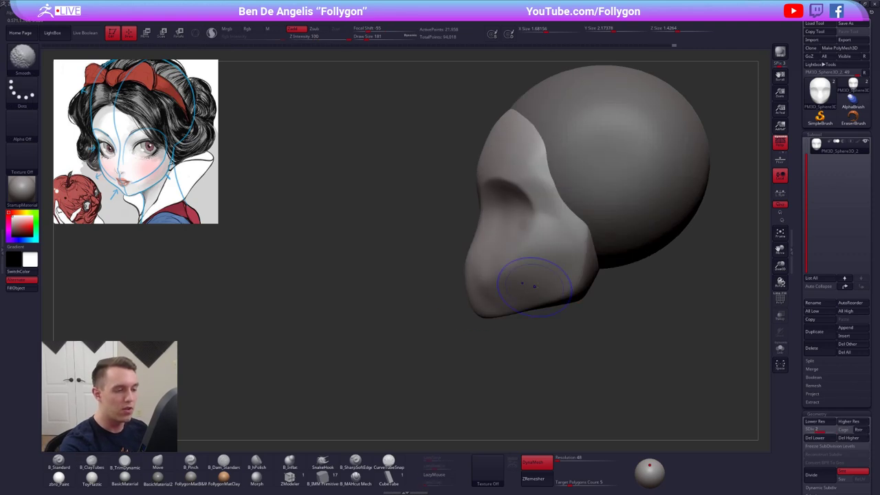
Smooth the cheek and the side of the jaw, raising the face mesh to subdivision level 3 and the Draw Size to 292.
key(s)
mouse_move(527, 277)
mouse_down()
mouse_move(547, 274)
mouse_move(544, 285)
mouse_up()
key(d)
key(s)
right_drag(529, 288, 576, 291)
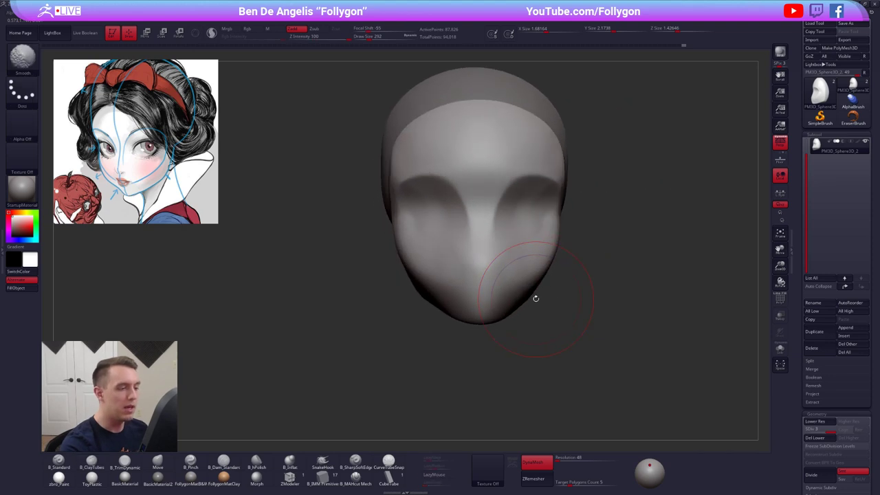
right_drag(531, 301, 486, 295)
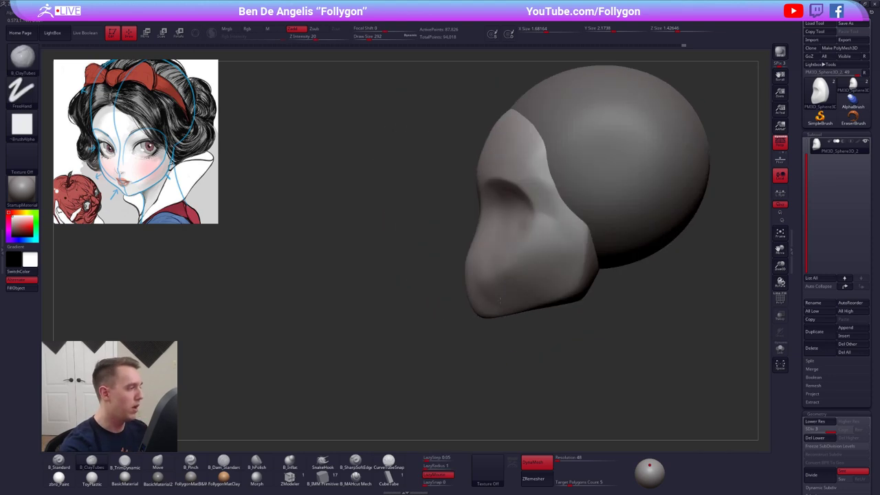
Drop the face mesh to subdivision level 1, lasso-mask the face above the chin and jawline, and blur the mask edge.
key(s)
mouse_move(509, 284)
mouse_down()
mouse_move(517, 284)
mouse_move(498, 285)
mouse_up()
key(shift+d)
key(shift+d)
key(s)
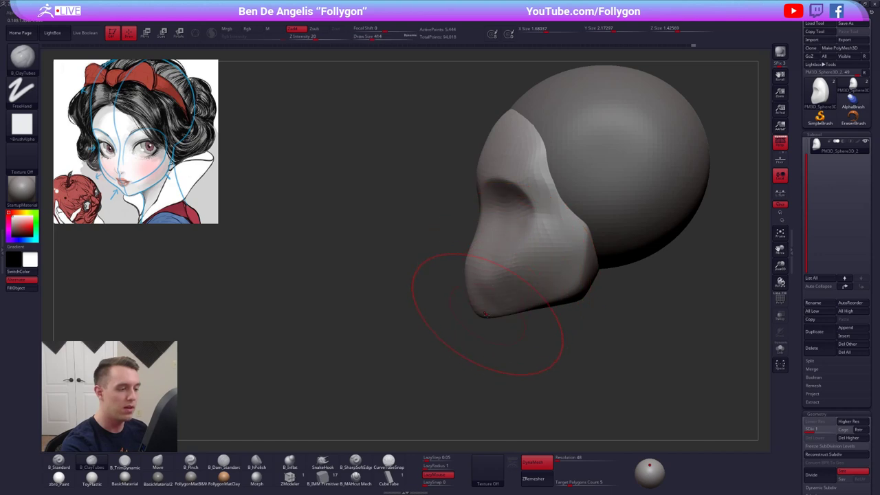
ctrl+drag(444, 291, 670, 223)
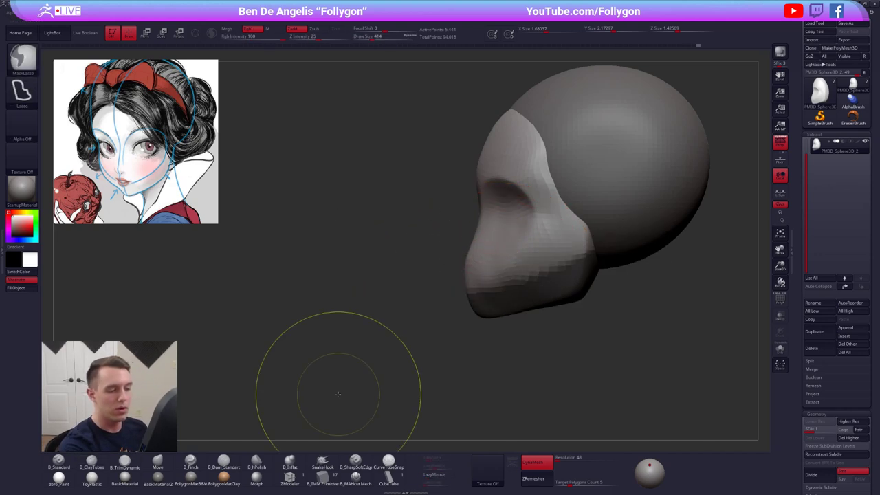
ctrl+click(562, 296)
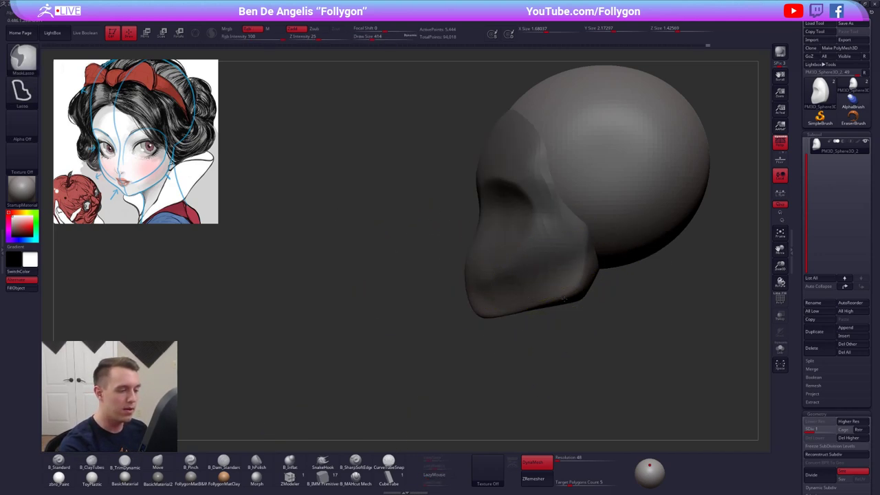
Push the unmasked chin back with a Transpose Move line laid along the jawline, and clear the mask.
key(w)
drag(579, 289, 440, 330)
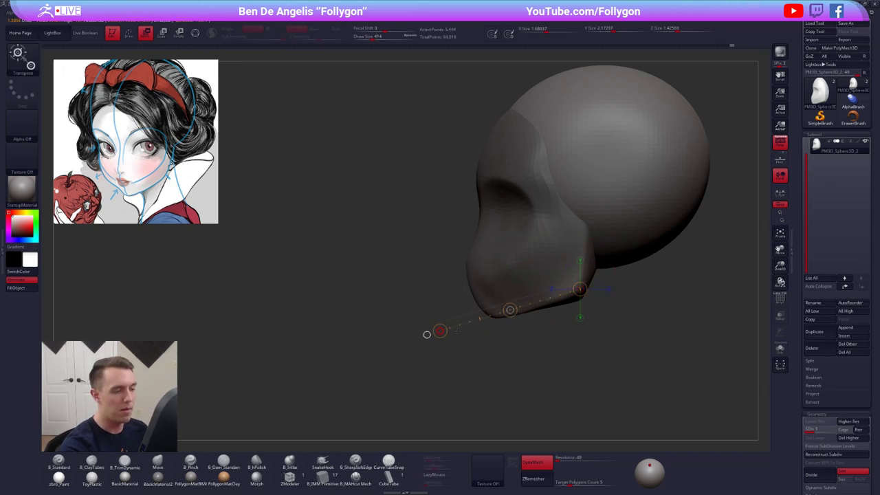
key(q)
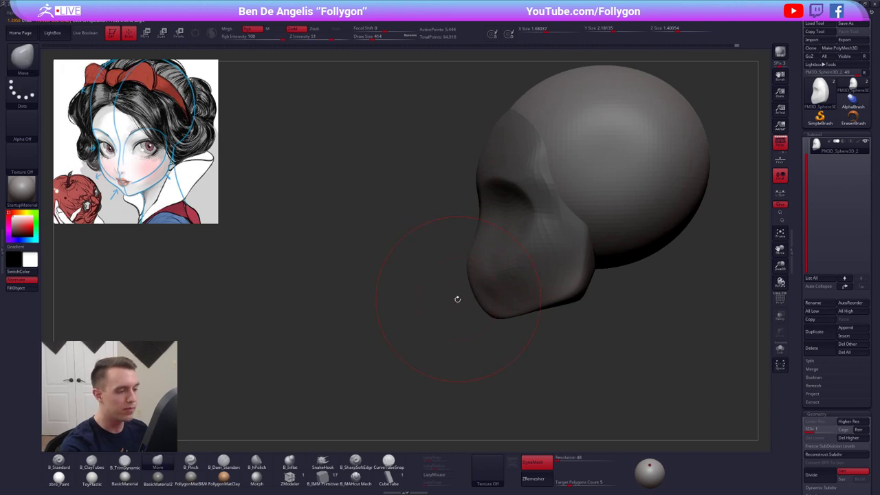
ctrl+drag(457, 299, 478, 289)
Reshape the jaw and cheek outline from several angles with the Move brush at Draw Sizes 292 and 203.
right_drag(487, 310, 554, 309)
key(space)
drag(520, 289, 509, 288)
mouse_move(546, 311)
right_down()
mouse_move(502, 311)
mouse_move(506, 304)
right_up()
key(])
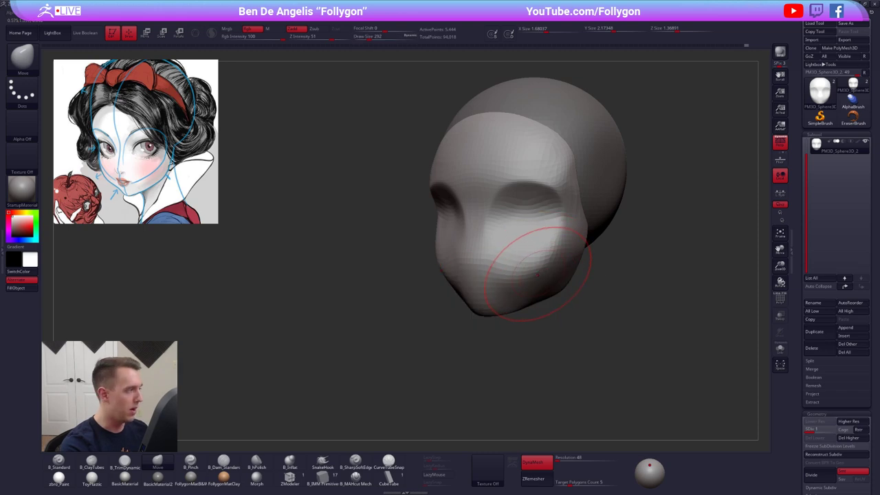
right_drag(536, 270, 525, 261)
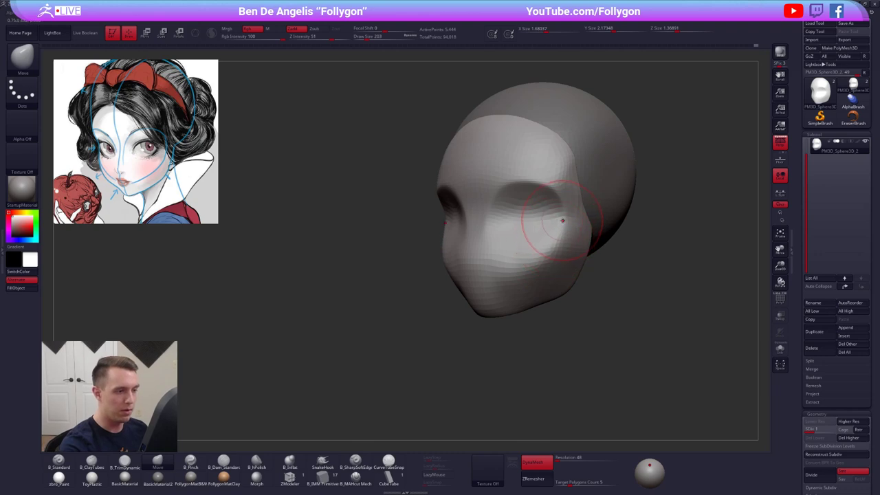
right_drag(559, 226, 443, 228)
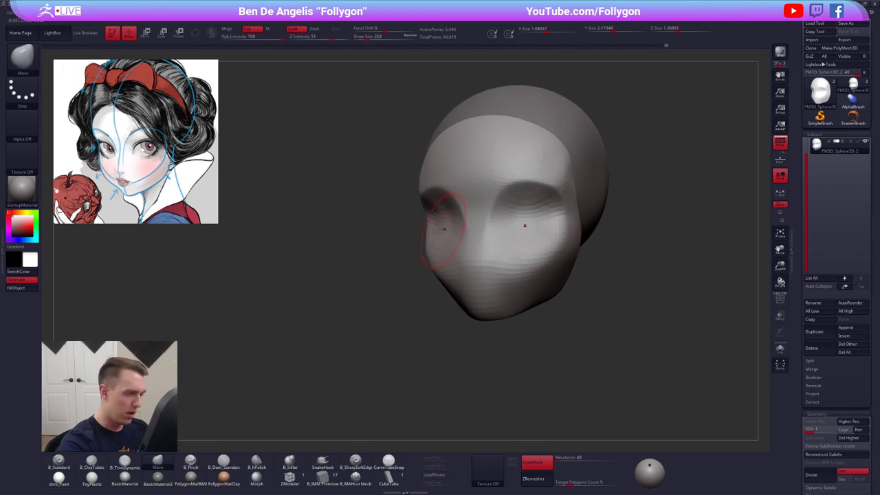
right_drag(540, 245, 485, 244)
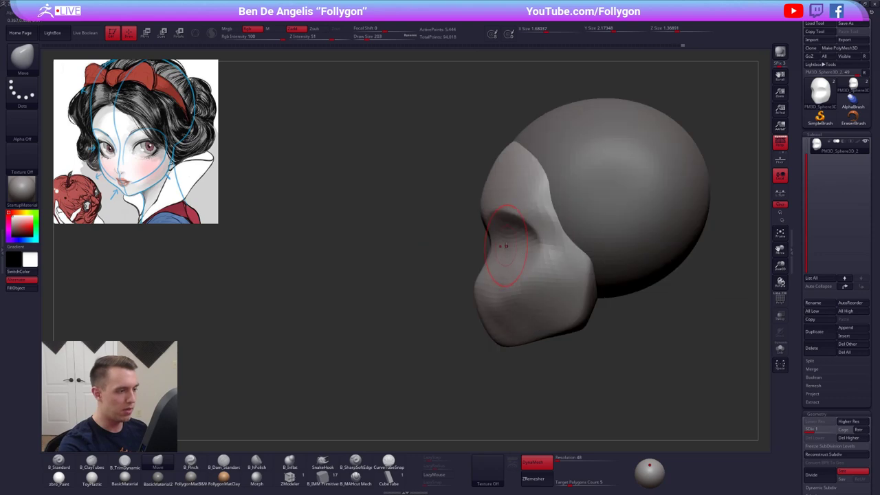
Build up the area between the brows with ClayTubes at Draw Size 160 on subdivision level 2.
key(ctrl+d)
right_drag(495, 248, 481, 252)
key(2)
key(space)
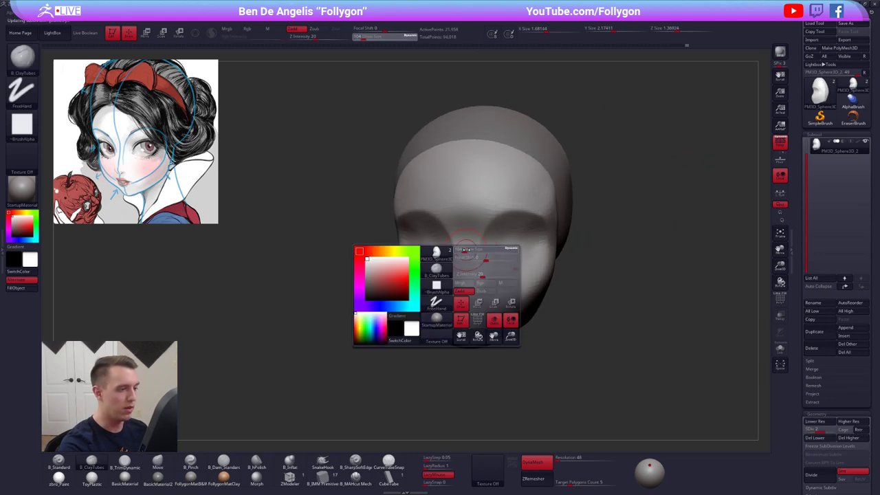
drag(468, 275, 474, 275)
mouse_move(467, 221)
mouse_down()
mouse_move(464, 253)
mouse_move(496, 215)
mouse_up()
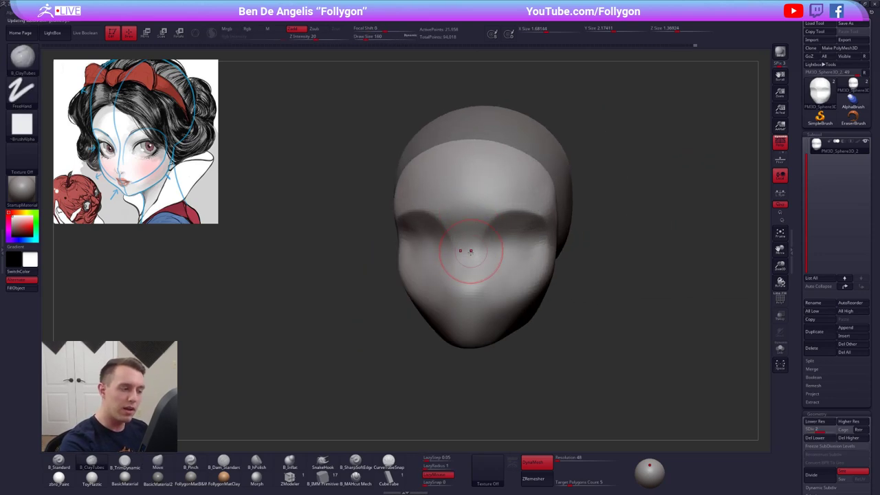
Sharpen the eye socket's outer rim and brow edge with the Pinch brush at Draw Size 152 on subdivision level 3.
key(ctrl+d)
key(space)
right_drag(500, 297, 440, 289)
key(5)
key(space)
click(483, 306)
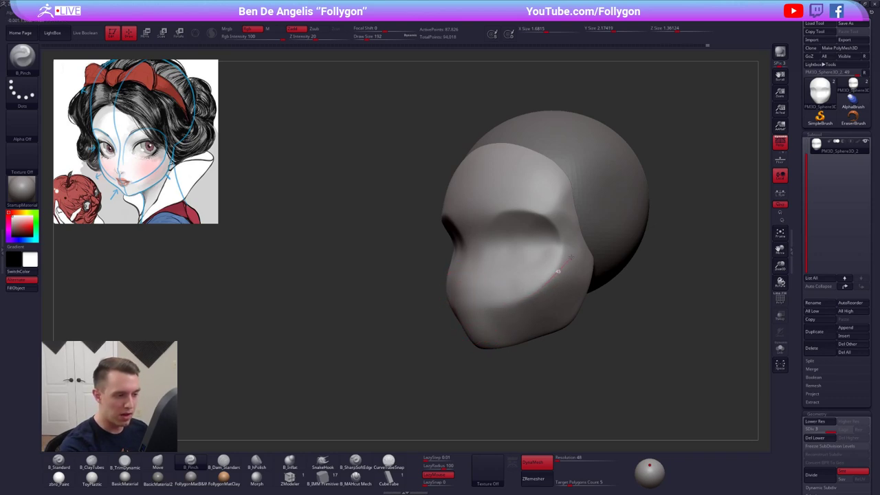
drag(553, 199, 480, 219)
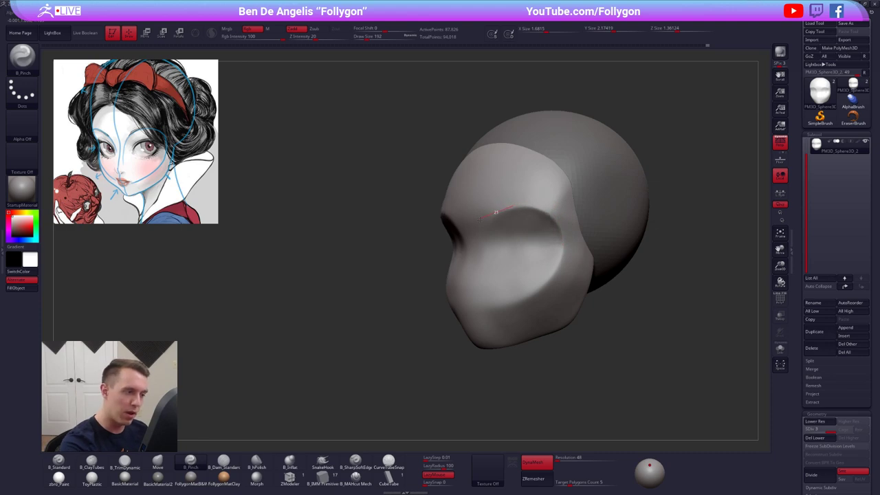
Refine the lower cheek edge with Pinch and smoothing strokes, switching the face mesh between subdivision levels 3 and 1.
mouse_move(477, 300)
right_down()
mouse_move(518, 261)
mouse_move(540, 256)
mouse_move(505, 235)
right_up()
key(bracketleft)
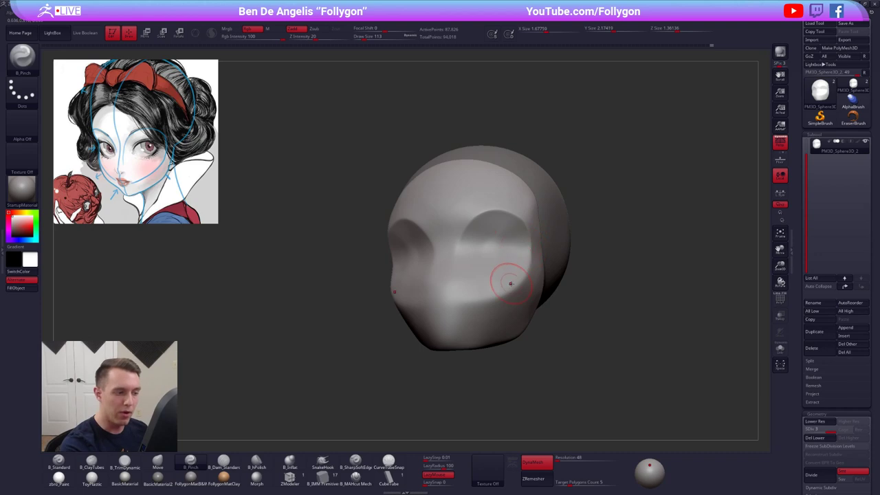
key(bracketright)
key(shift+d)
key(shift+d)
right_drag(499, 299, 485, 304)
shift+drag(485, 305, 517, 286)
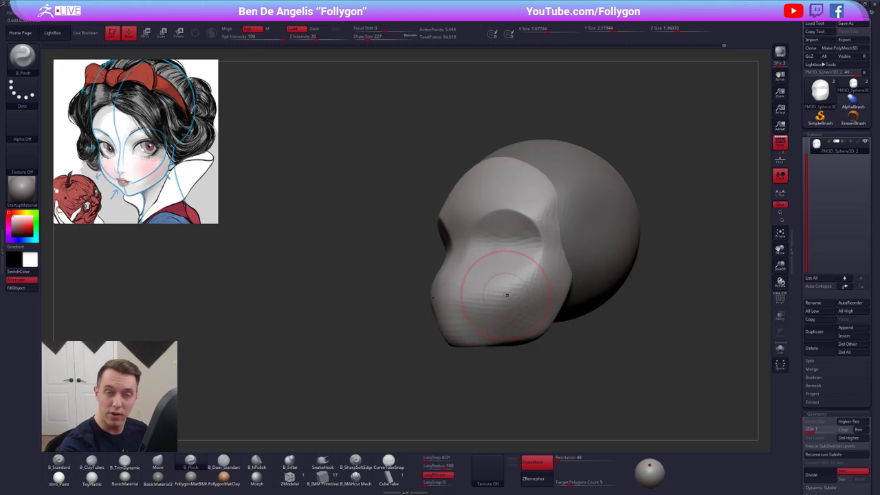
key(d)
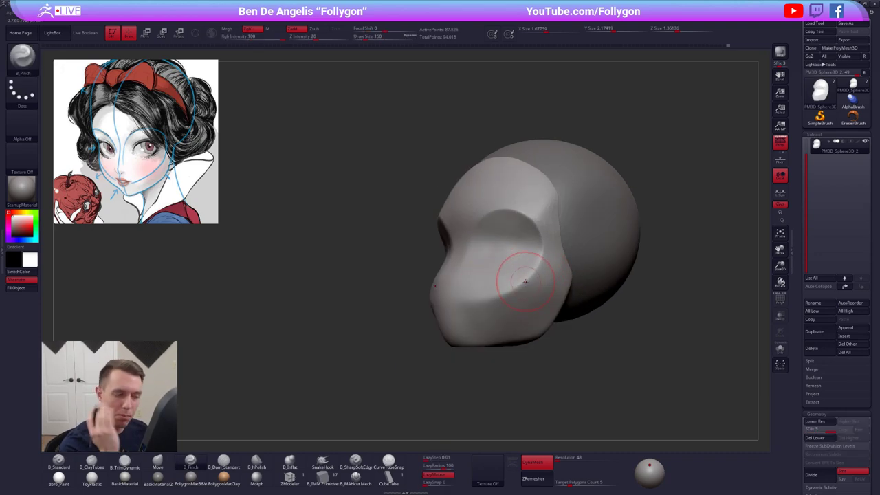
Adjust the back of the jaw and the side of the face with the Move brush, ending at Draw Size 215 on subdivision level 3.
mouse_move(496, 305)
right_down()
mouse_move(526, 334)
mouse_move(539, 309)
mouse_move(508, 311)
right_up()
right_click(525, 334)
key(space)
drag(534, 312, 550, 303)
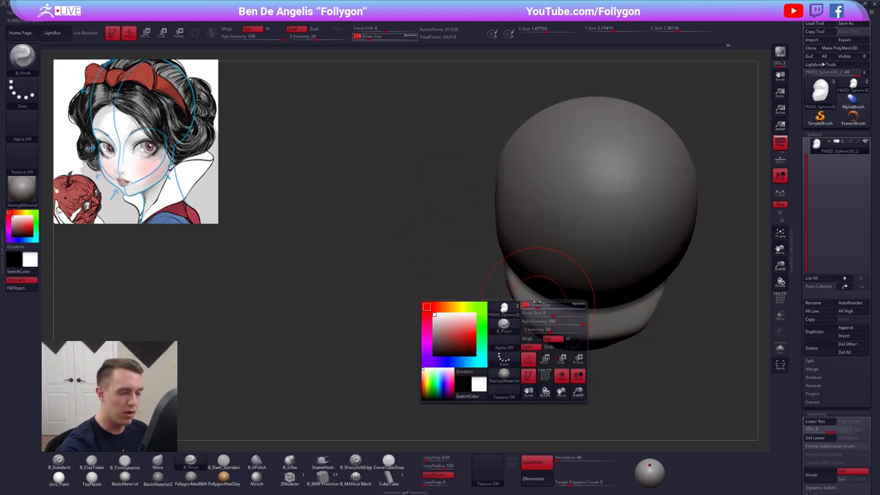
key(shift+d)
key(shift+d)
key(b)
key(m)
key(v)
mouse_move(516, 303)
right_down()
mouse_move(531, 296)
mouse_move(555, 251)
right_up()
key(d)
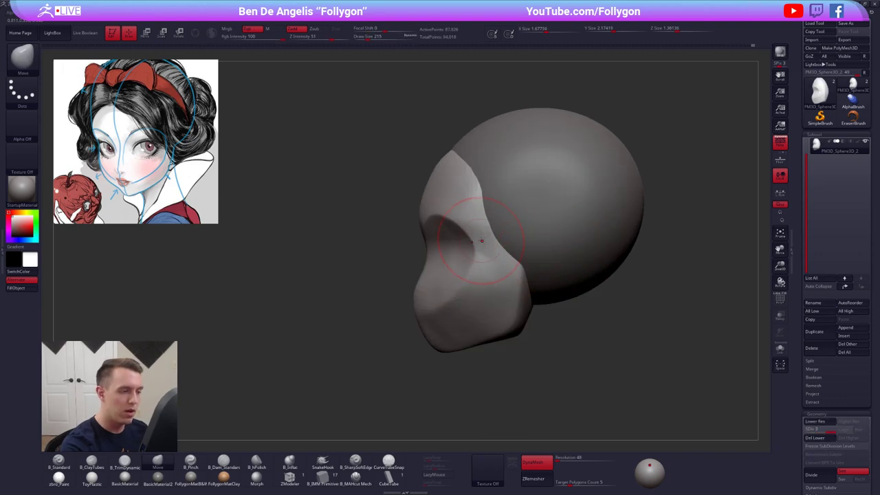
Isolate the face and flatten the temple and outer eye socket with TrimDynamic at Draw Size 215, then show the cranium again.
right_drag(471, 245, 513, 257)
right_drag(490, 224, 484, 216)
key(b)
key(t)
key(d)
key(alt+s)
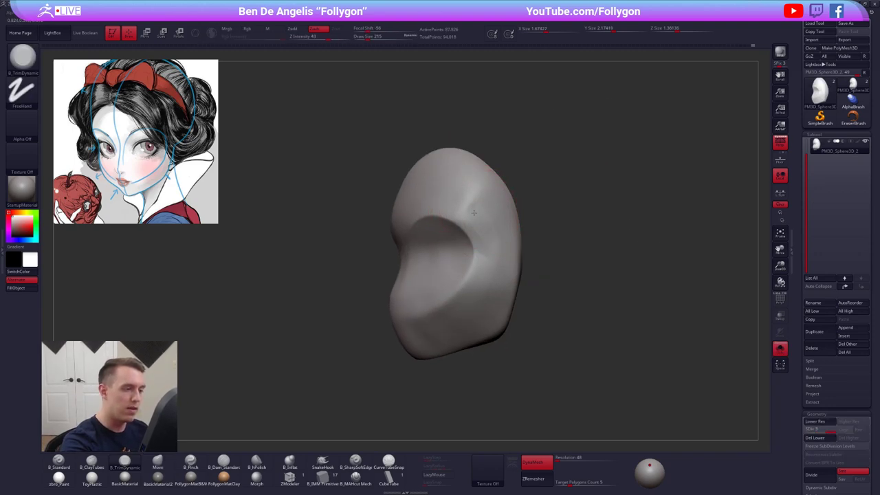
drag(502, 252, 477, 235)
right_drag(454, 239, 495, 239)
key(alt+s)
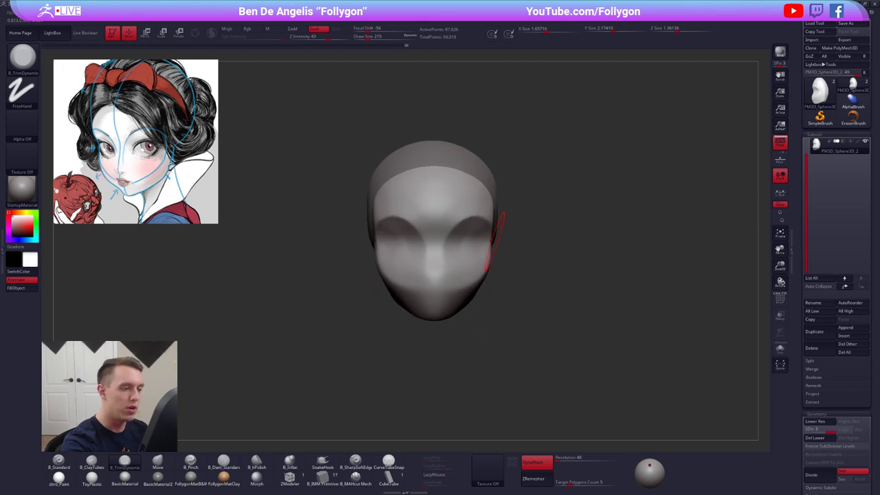
right_drag(507, 296, 519, 322)
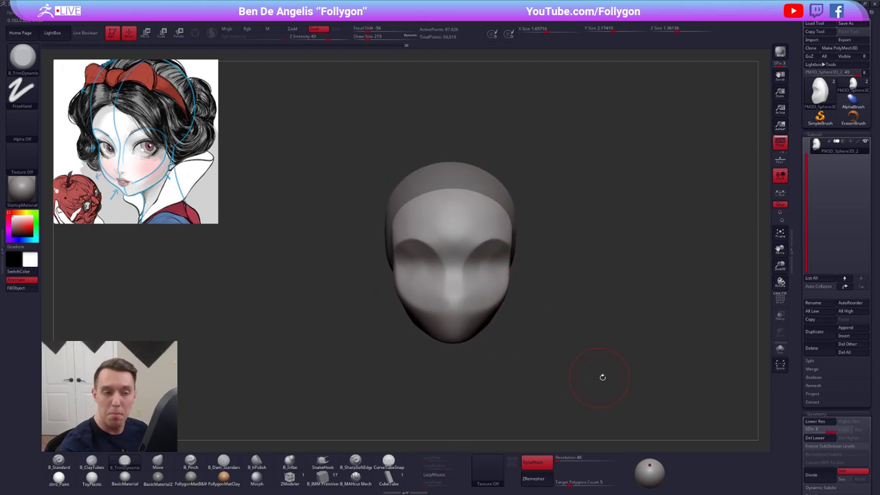
right_drag(602, 377, 635, 354)
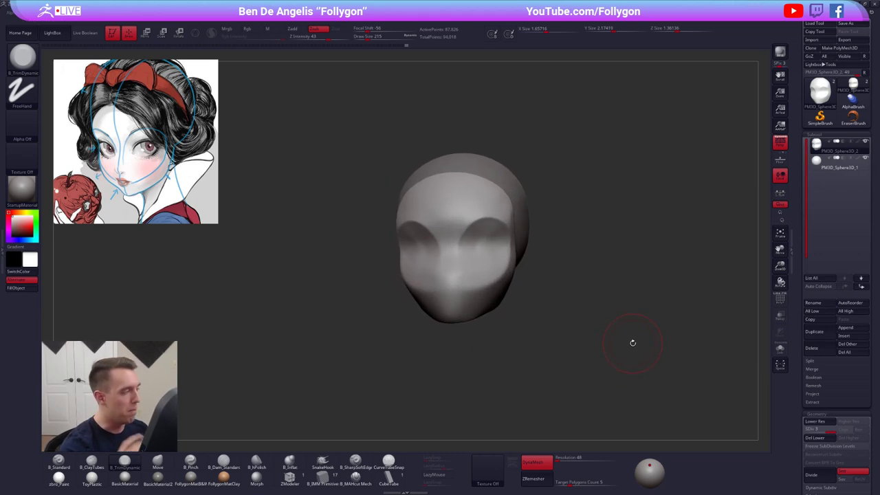
Merge the face subtool down into the cranium sphere subtool.
click(812, 369)
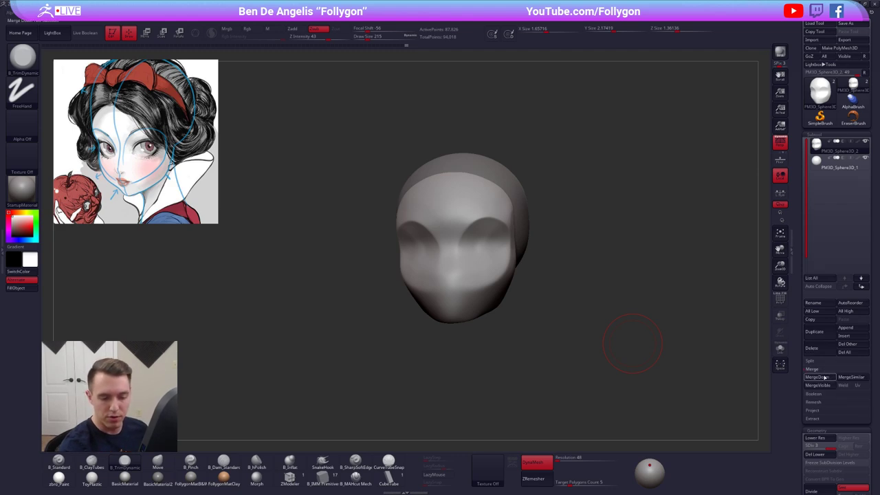
click(833, 379)
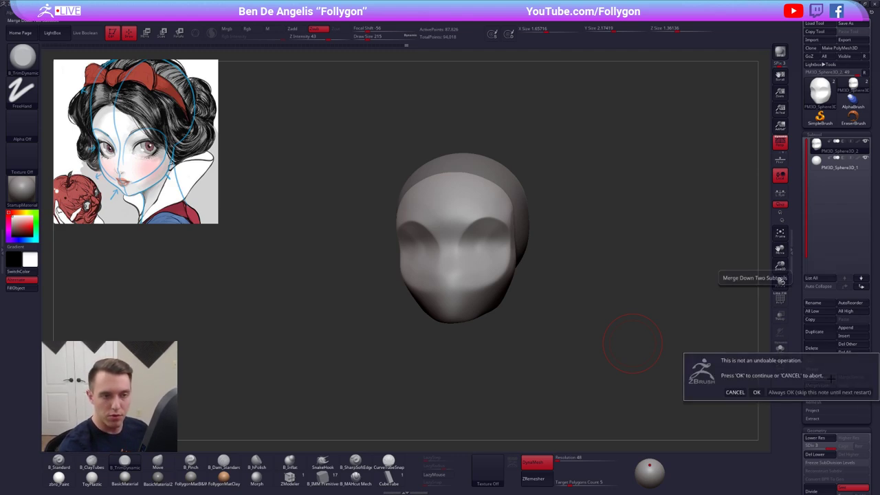
click(735, 390)
right_drag(681, 336, 620, 355)
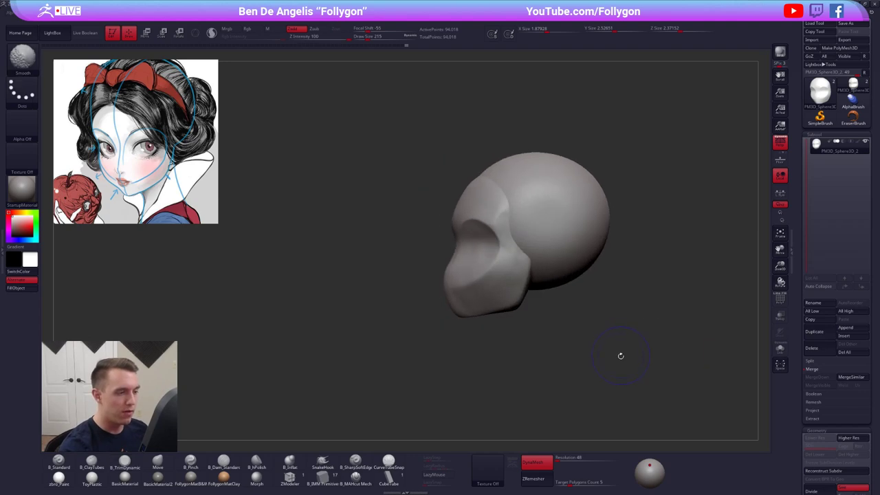
key(shift+f)
key(shift+f)
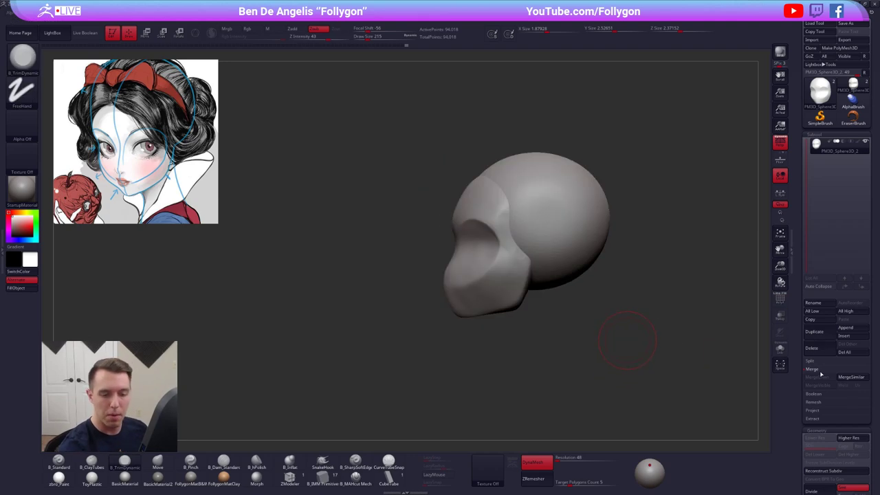
click(821, 372)
Set the DynaMesh resolution to 120 and remesh the merged head.
right_drag(575, 292, 592, 297)
click(569, 457)
text(120)
key(Tab)
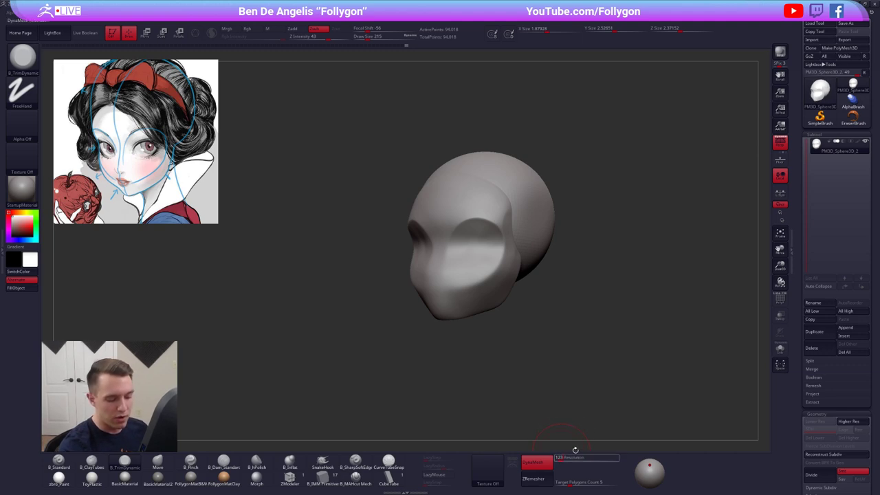
ctrl+drag(536, 407, 597, 302)
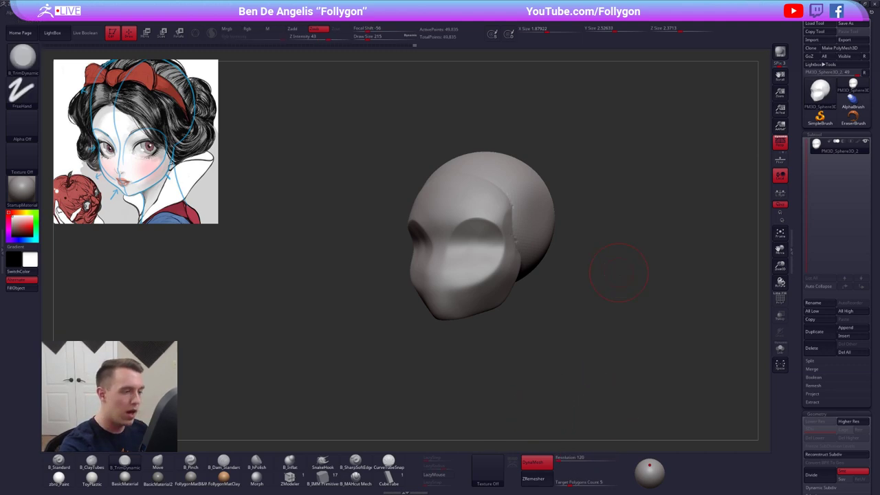
Flatten and smooth the seam between the face and cranium around the temple with TrimDynamic.
mouse_move(504, 253)
right_down()
mouse_move(535, 260)
mouse_move(516, 240)
right_up()
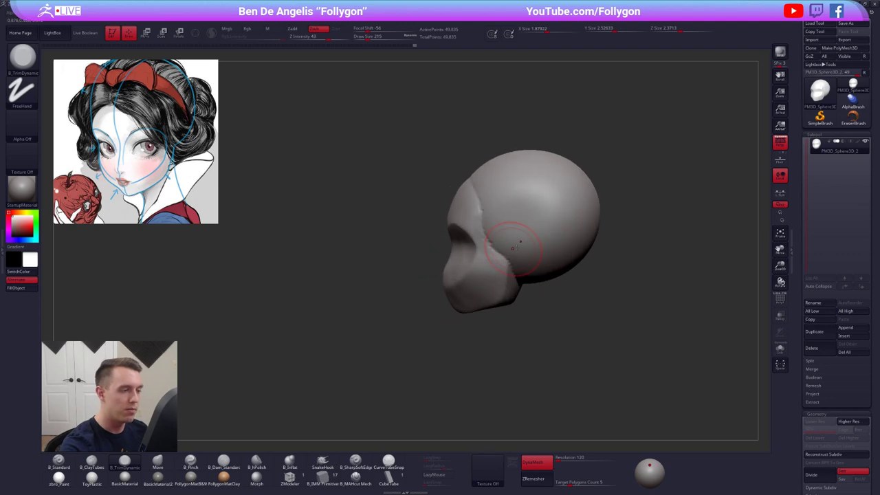
key(space)
drag(494, 220, 489, 219)
drag(461, 184, 458, 179)
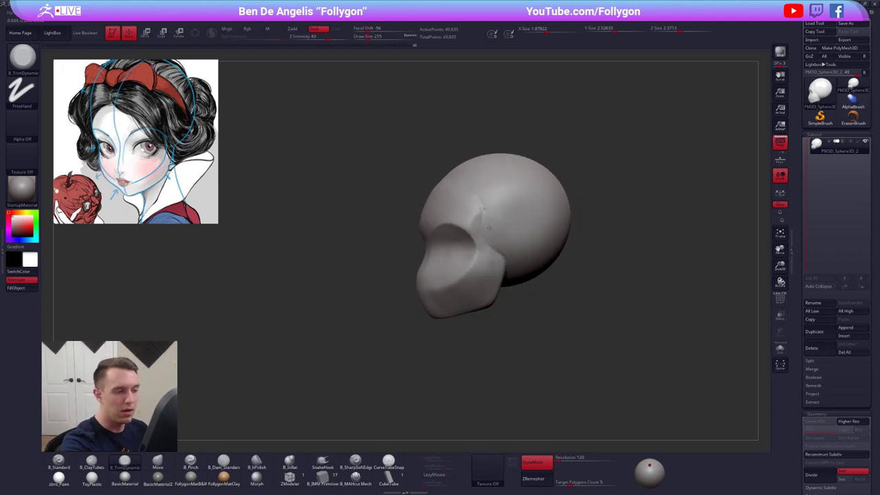
mouse_move(499, 242)
shift+mouse_down()
mouse_move(487, 217)
mouse_move(502, 227)
shift+mouse_up()
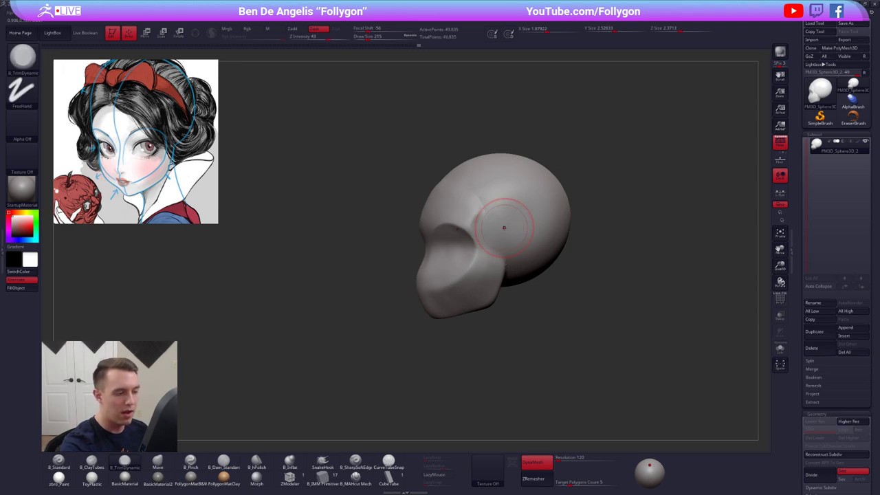
Adjust the rear corner of the jaw with the Move brush at Draw Sizes 279 and 227.
right_drag(504, 227, 487, 230)
key(space)
drag(483, 288, 492, 287)
key(b)
key(m)
key(v)
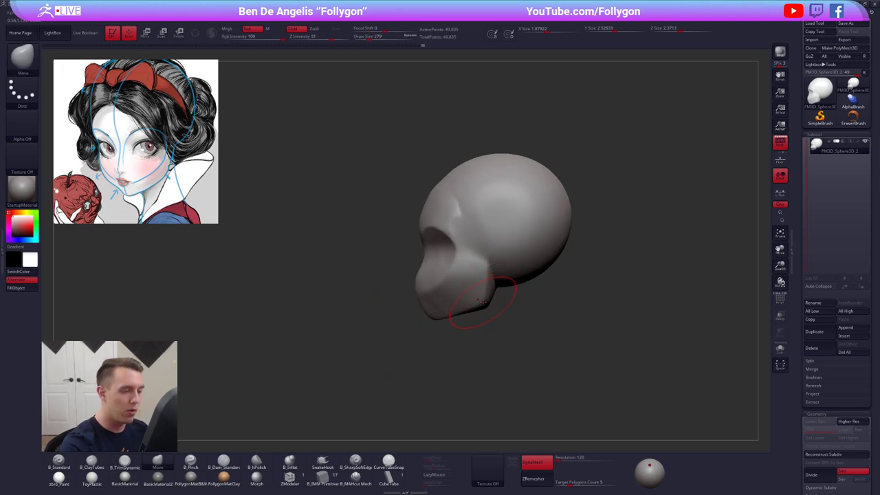
right_drag(500, 300, 521, 293)
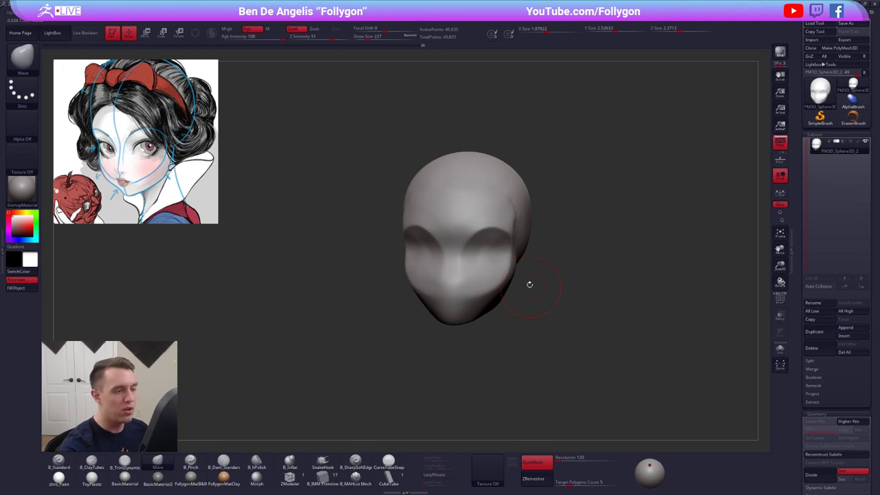
Flatten the side of the cranium behind the temple with the TrimDynamic brush.
right_drag(529, 284, 505, 247)
key(b)
key(t)
key(d)
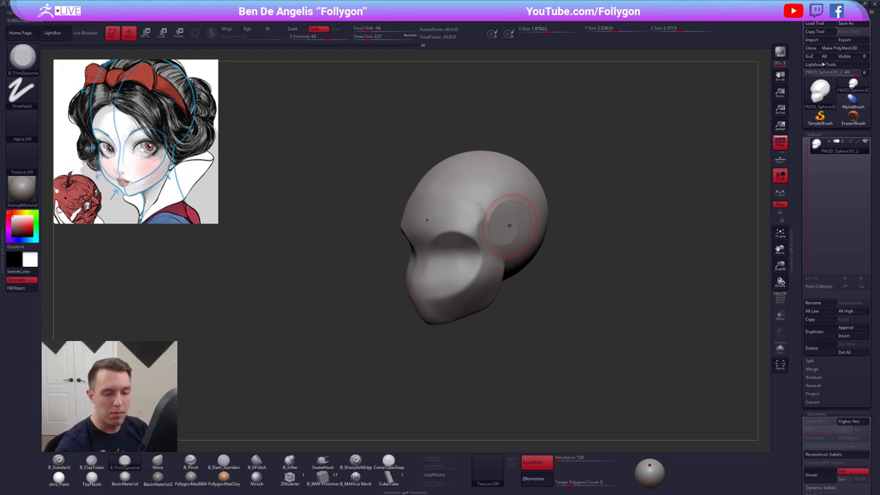
click(818, 332)
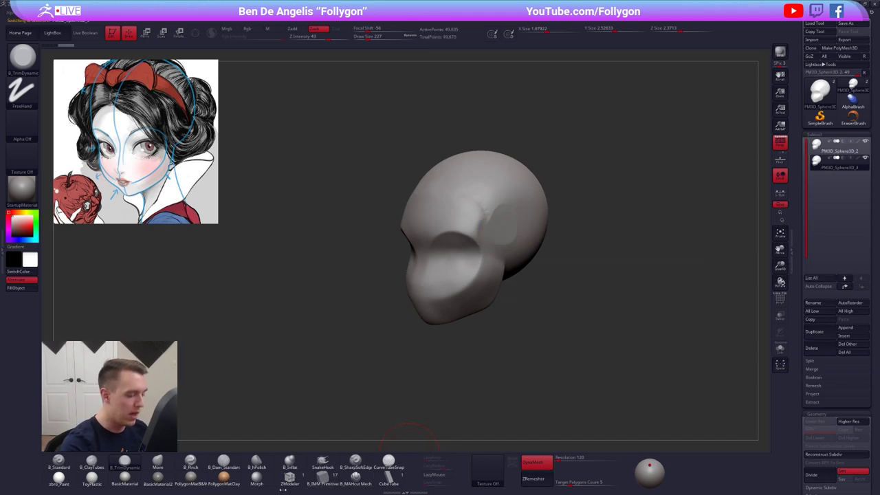
click(812, 348)
click(754, 360)
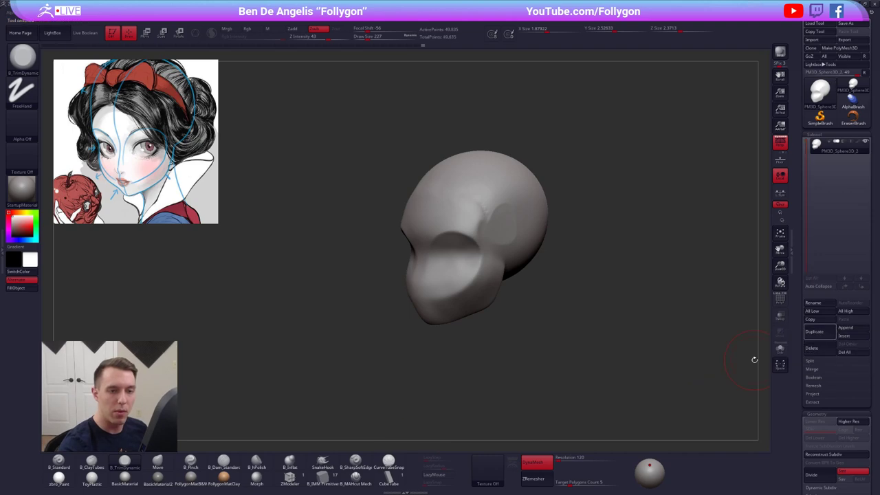
Append a Cylinder3D subtool for the neck and make it the active subtool.
click(849, 330)
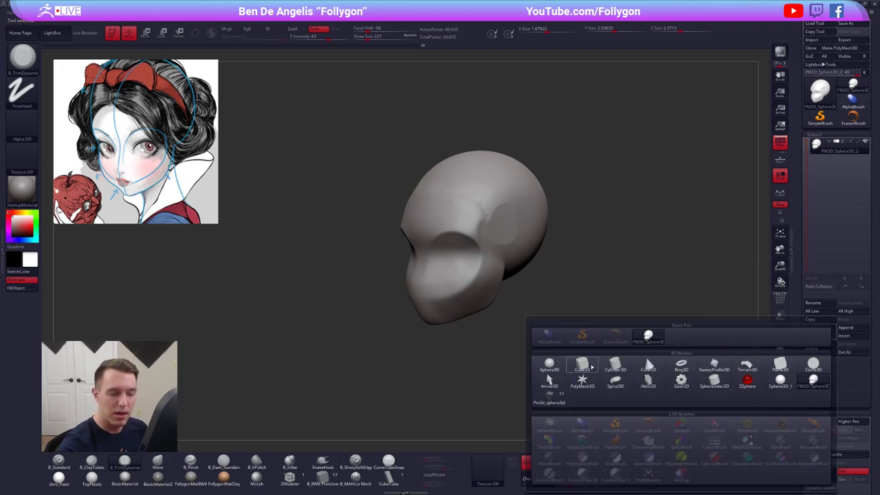
click(615, 366)
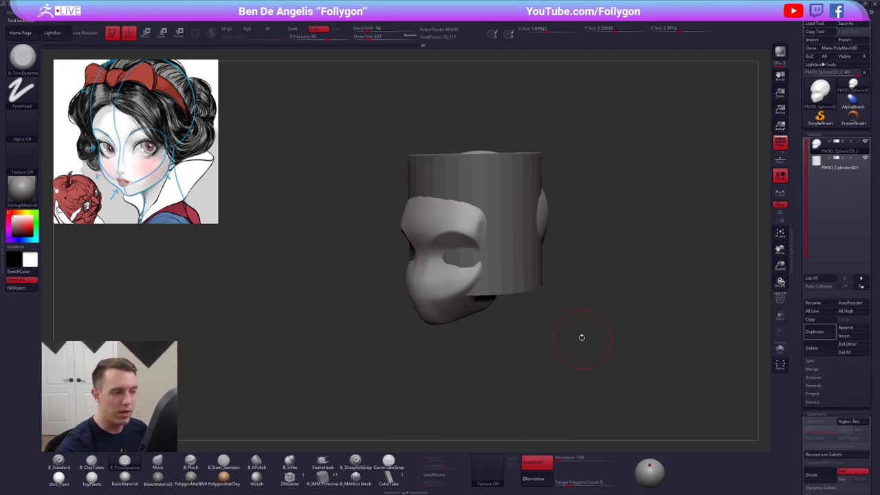
click(819, 168)
Move the cylinder straight down below the head with a Transpose line in side view.
drag(585, 276, 529, 278)
alt+drag(609, 318, 646, 323)
key(w)
drag(522, 298, 442, 322)
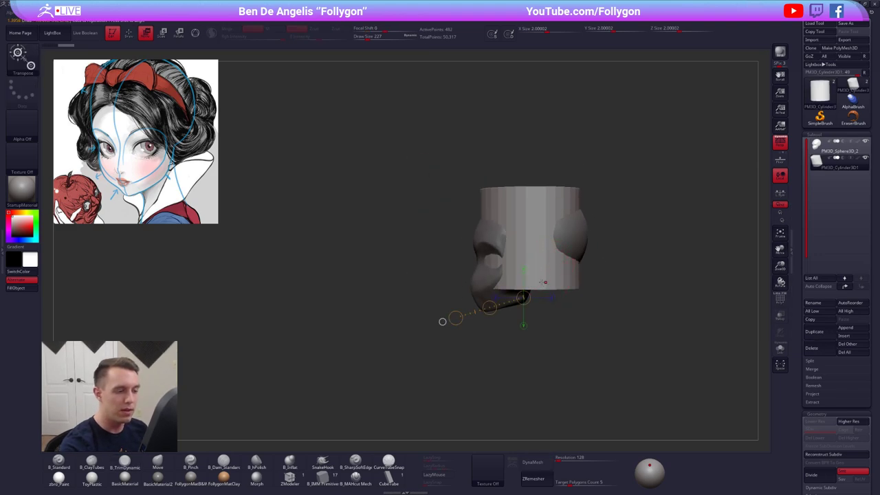
shift+drag(545, 282, 546, 356)
drag(546, 319, 559, 415)
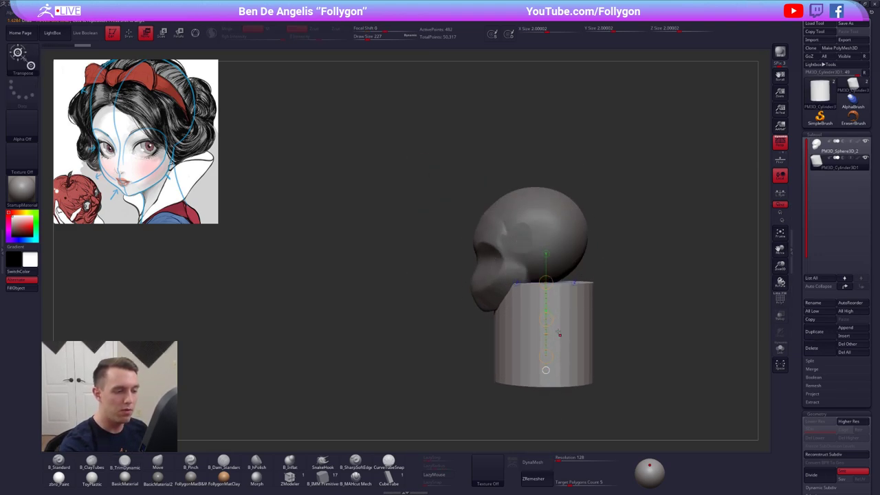
Scale the isolated cylinder down to a narrow neck width and show the head again.
key(alt+s)
right_drag(567, 305, 568, 340)
key(e)
click(543, 263)
shift+right_drag(543, 254, 543, 212)
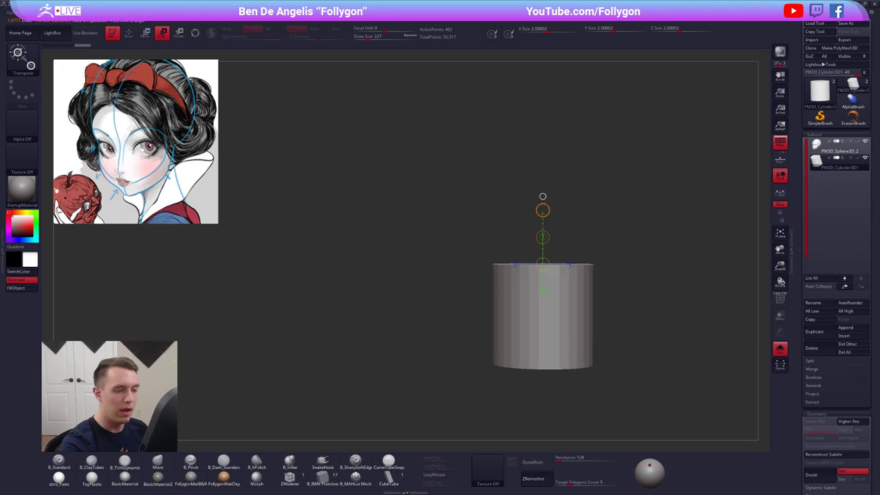
key(alt+s)
drag(542, 210, 542, 174)
Move the neck cylinder up vertically so it sits further inside the head.
key(w)
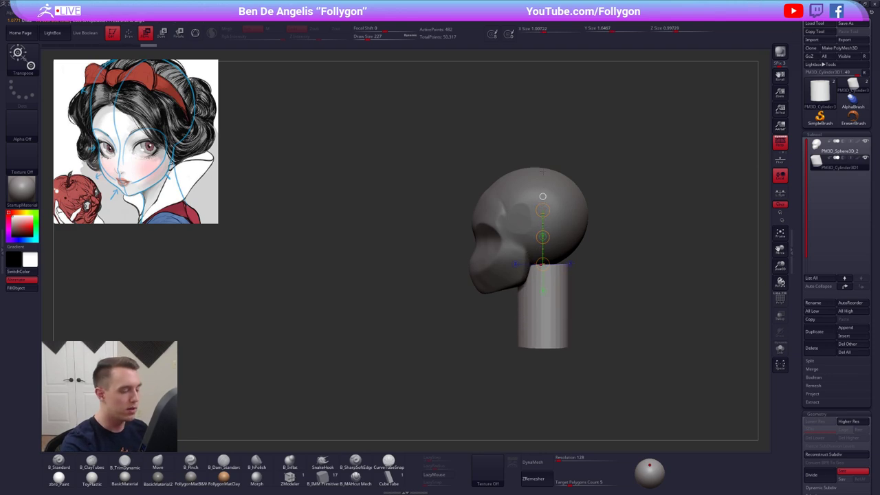
shift+drag(605, 309, 674, 309)
alt+drag(673, 309, 583, 310)
drag(493, 321, 494, 383)
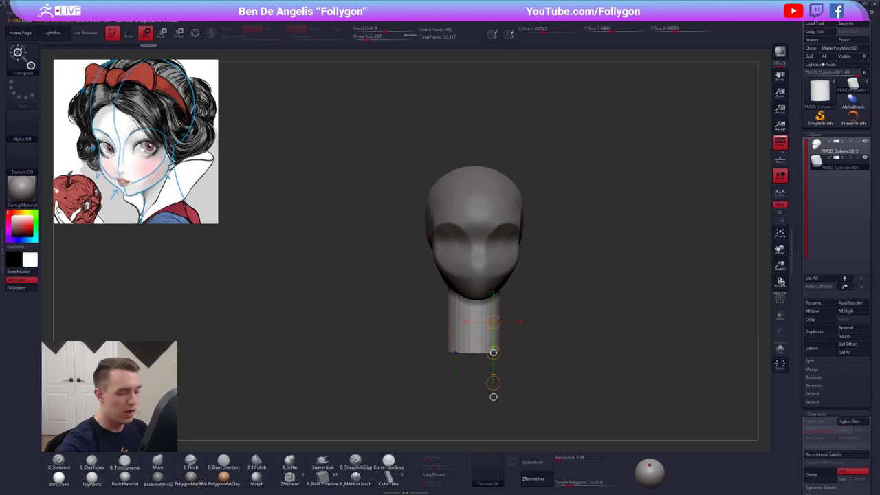
drag(493, 352, 493, 335)
shift+drag(605, 309, 488, 301)
Shape the front profile of the isolated neck with the Move brush at Draw Size 381, then show the head again.
key(r)
key(q)
key(space)
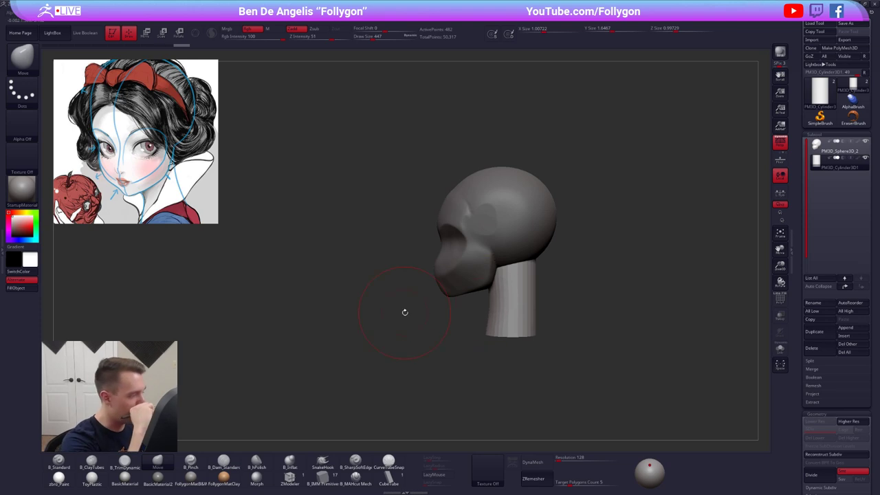
key(alt+s)
key(space)
drag(487, 291, 470, 238)
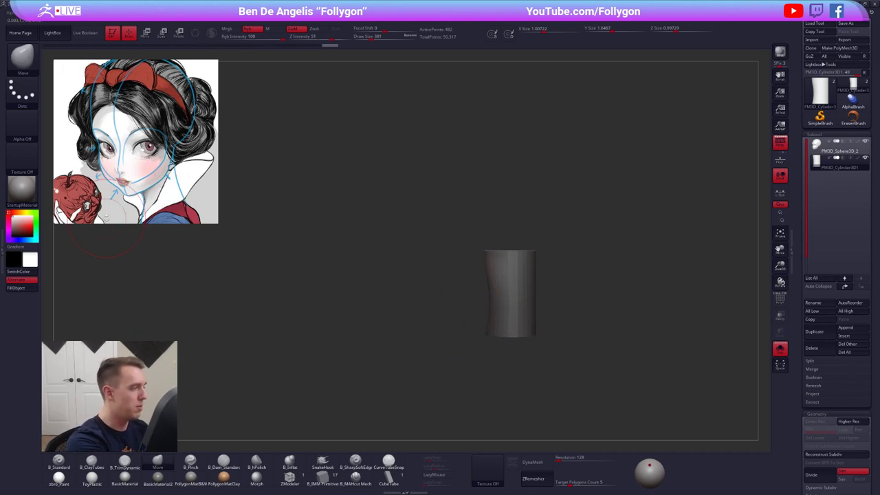
ctrl+shift+click(439, 295)
Pull the upper back of the neck out toward the skull base with the Move brush and smooth it.
key(w)
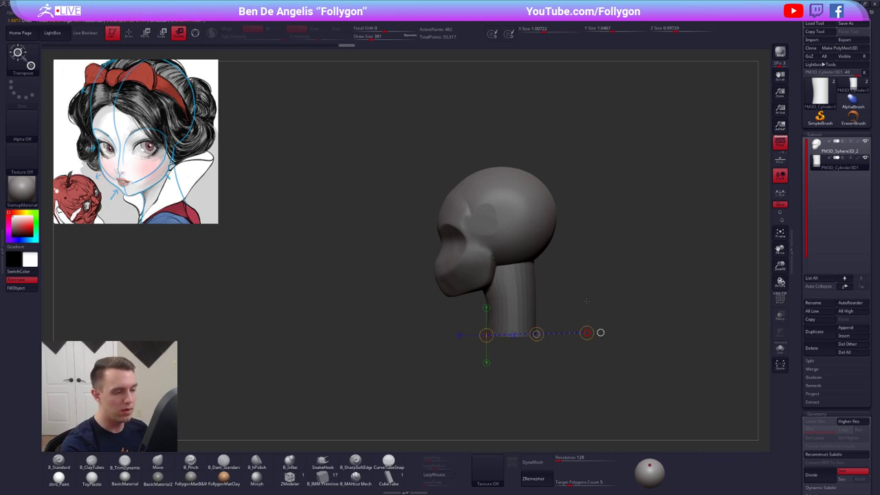
key(q)
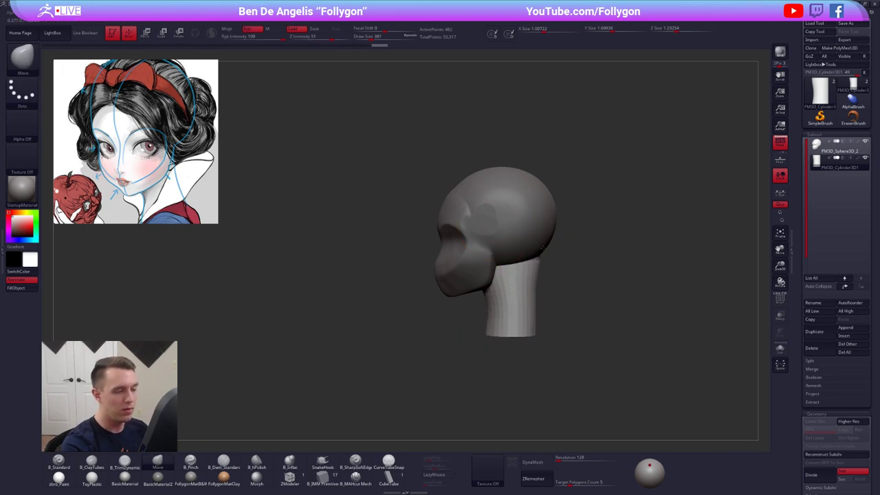
shift+drag(542, 251, 517, 286)
right_drag(560, 296, 541, 236)
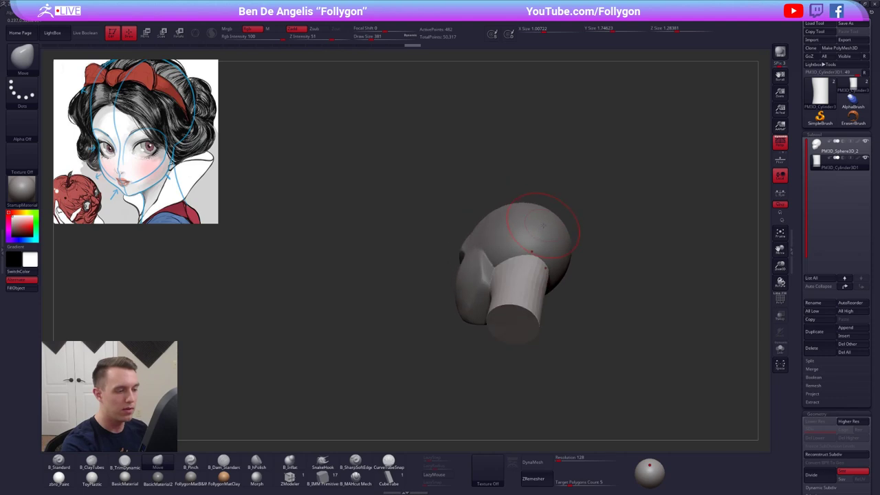
drag(551, 238, 553, 237)
right_drag(552, 238, 521, 268)
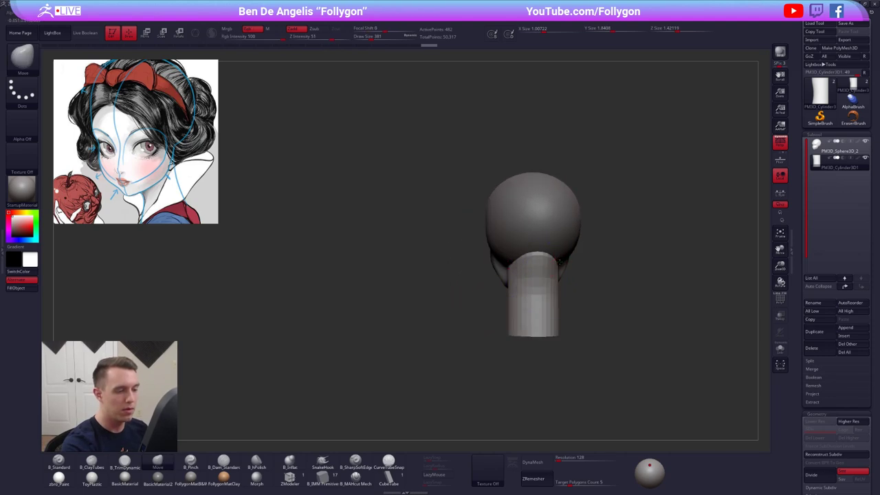
drag(584, 252, 555, 281)
key(shift)
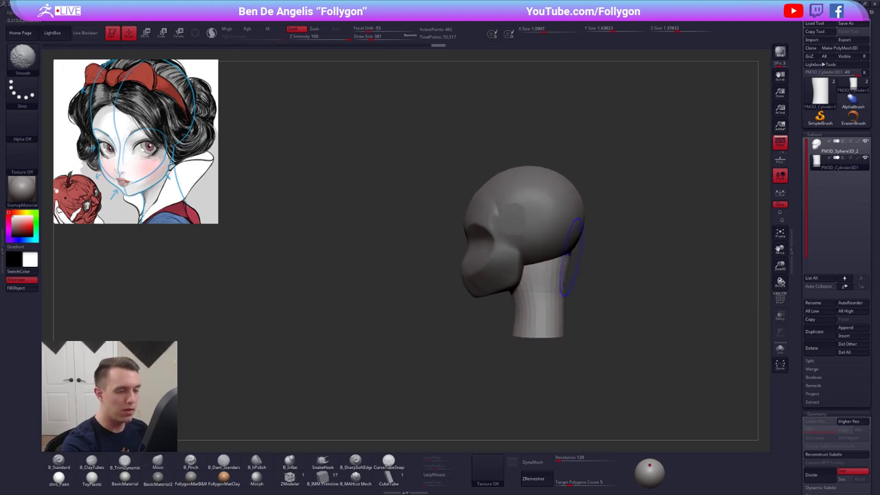
Refine the neck's silhouette with the Move brush at Draw Size 368 and subdivide its mesh.
right_click(560, 297)
mouse_move(513, 329)
mouse_down()
mouse_move(559, 320)
mouse_move(505, 274)
mouse_up()
key(space)
key(space)
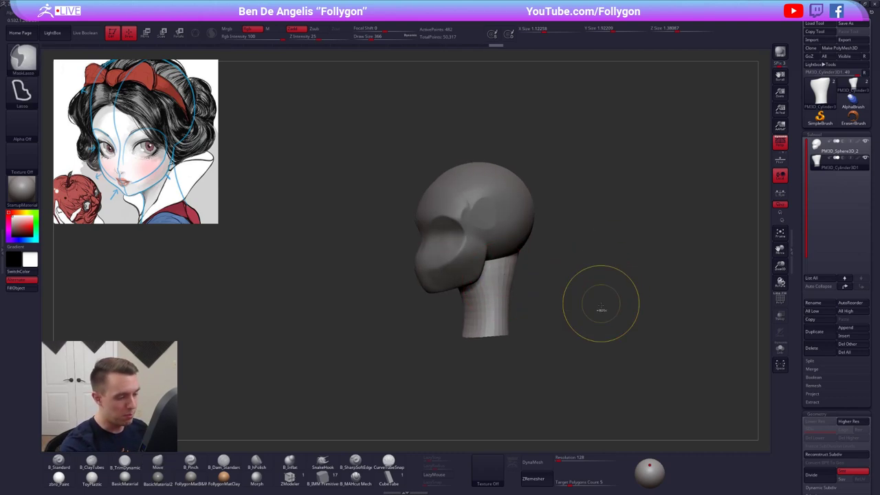
key(ctrl+d)
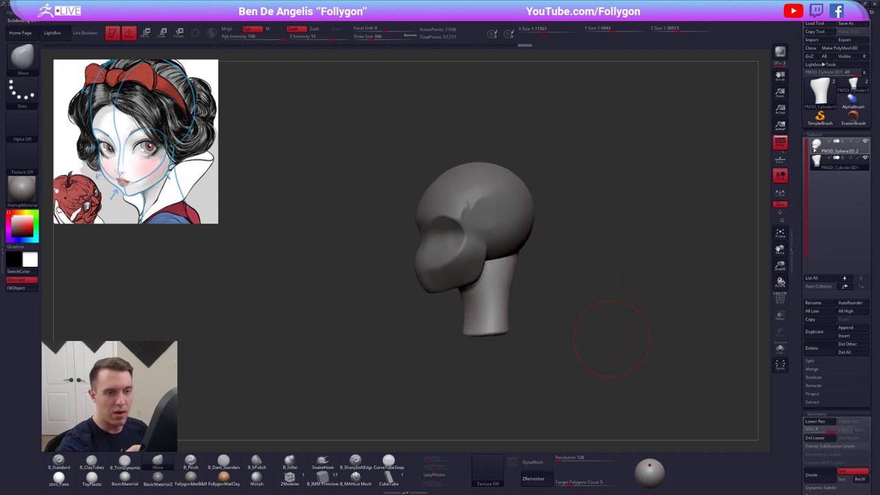
Merge the neck subtool into the head subtool and remesh them with DynaMesh at resolution 120.
click(836, 147)
mouse_move(589, 272)
mouse_down()
mouse_move(544, 278)
mouse_move(573, 281)
mouse_move(561, 267)
mouse_move(540, 282)
mouse_move(533, 274)
mouse_move(540, 273)
mouse_up()
key(ctrl+q)
click(562, 277)
click(546, 290)
ctrl+drag(533, 377, 644, 252)
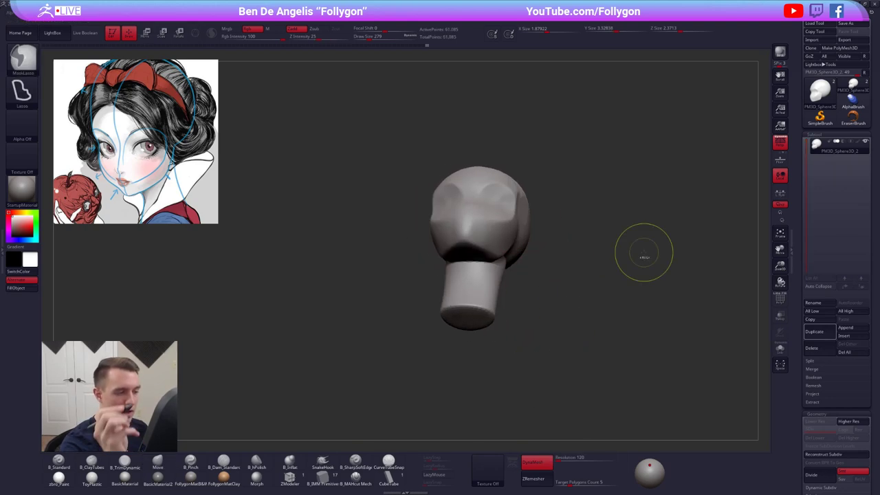
Build up the area under the chin into the front of the neck with ClayTubes at Draw Size 181.
mouse_move(464, 262)
right_down()
mouse_move(473, 268)
mouse_move(463, 282)
right_up()
key(b)
key(c)
key(t)
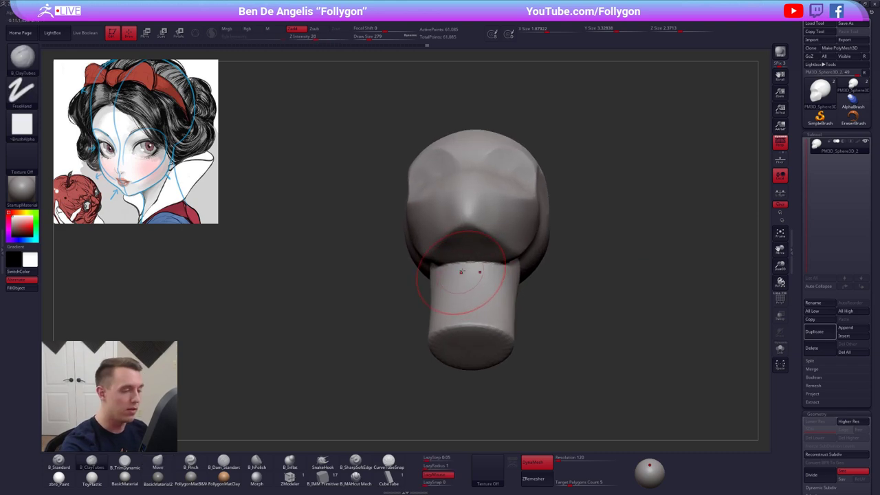
key(s)
drag(463, 272, 454, 272)
right_drag(467, 274, 469, 255)
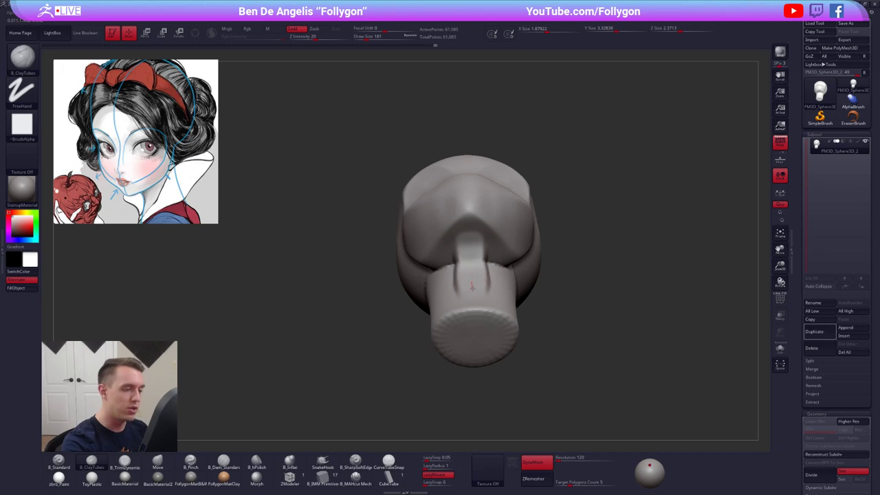
Smooth the transition from the underside of the jaw into the neck and refine it with ClayTubes at Draw Size 279.
right_drag(471, 287, 496, 268)
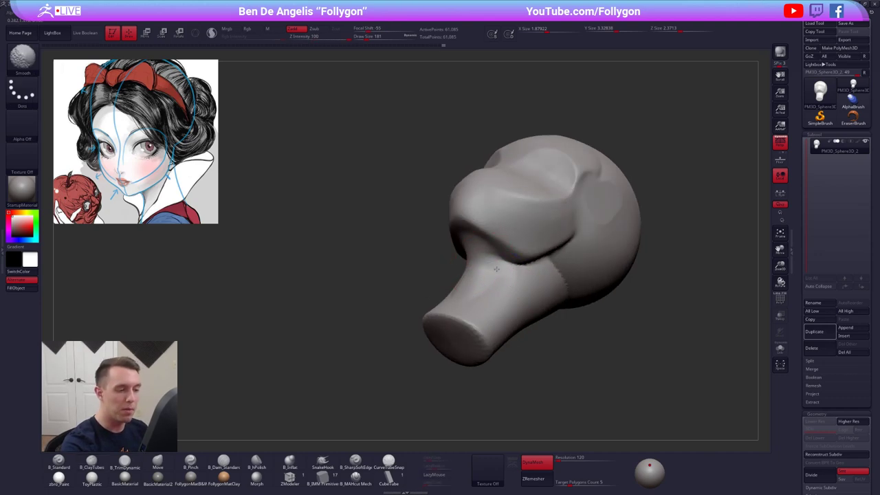
shift+drag(477, 272, 474, 276)
mouse_move(474, 276)
right_down()
mouse_move(492, 278)
mouse_move(450, 316)
right_up()
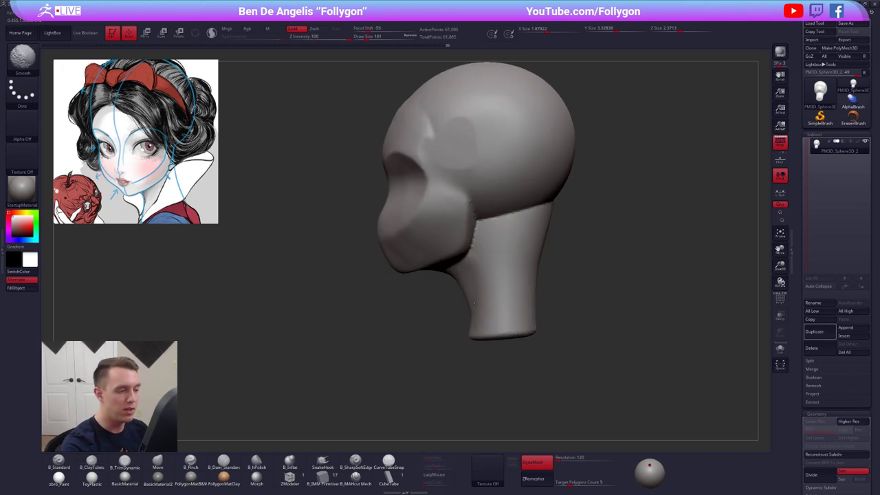
key(space)
drag(474, 314, 481, 314)
right_drag(416, 302, 459, 299)
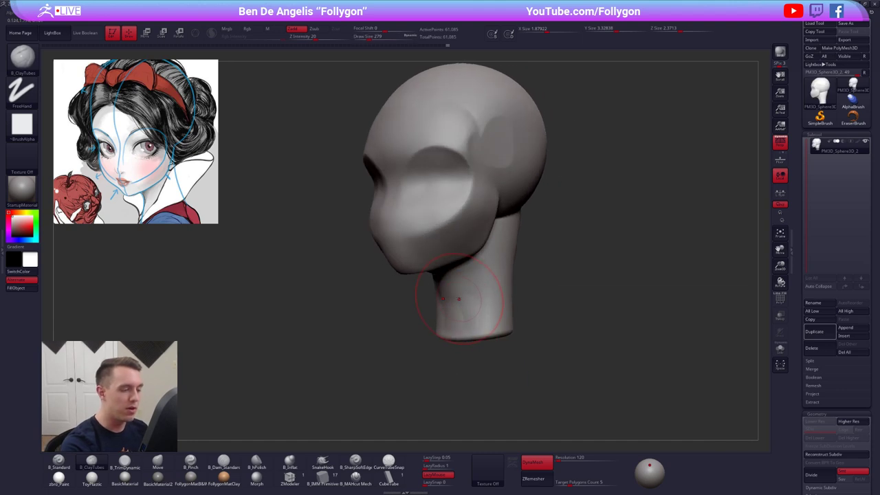
shift+drag(464, 316, 460, 311)
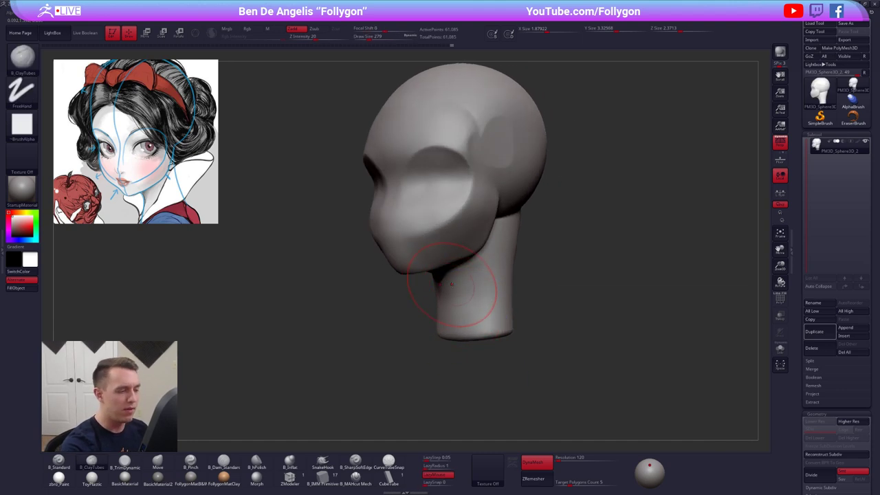
Fill the seam between the neck and the skull behind the jaw with ClayTubes.
right_drag(451, 283, 361, 304)
key(space)
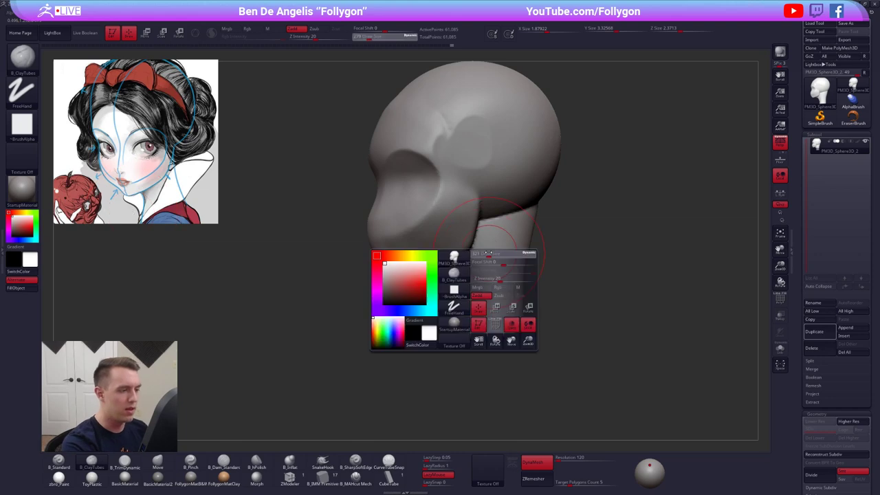
key(3)
right_drag(489, 261, 453, 262)
key(space)
drag(477, 248, 471, 248)
right_drag(433, 316, 489, 221)
mouse_move(489, 221)
mouse_down()
mouse_move(540, 217)
mouse_move(563, 234)
mouse_up()
Build up the nape at the base of the skull and smooth the seam at Draw Size 321.
right_drag(561, 232, 517, 243)
key(bracketright)
mouse_move(559, 234)
mouse_down()
mouse_move(581, 265)
mouse_move(589, 256)
mouse_up()
right_drag(577, 255, 612, 251)
shift+drag(570, 249, 545, 232)
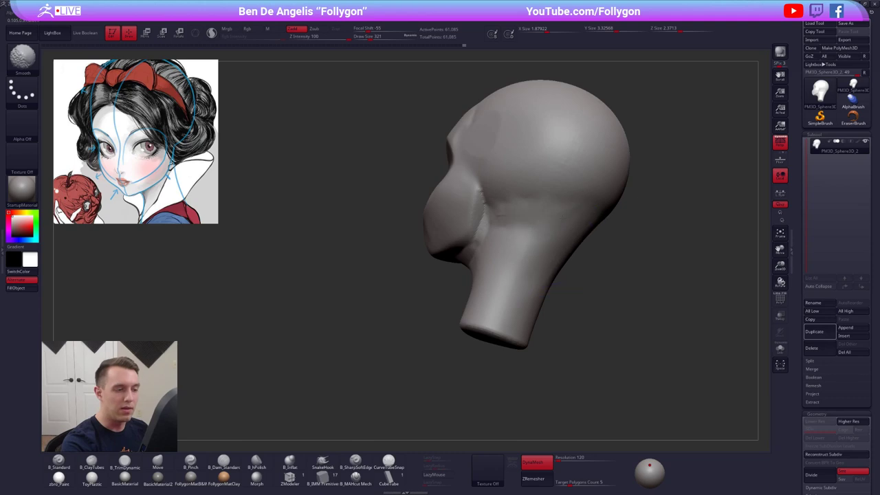
Push in the lower back of the cranium with a large Move brush in side view.
mouse_move(524, 213)
right_down()
mouse_move(520, 246)
mouse_move(536, 211)
mouse_move(552, 208)
right_up()
key(b)
key(m)
key(v)
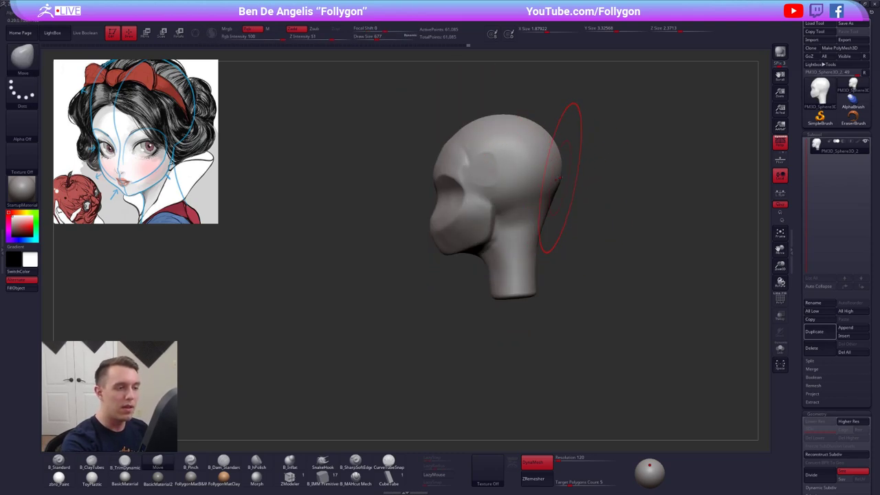
key(space)
drag(555, 175, 552, 195)
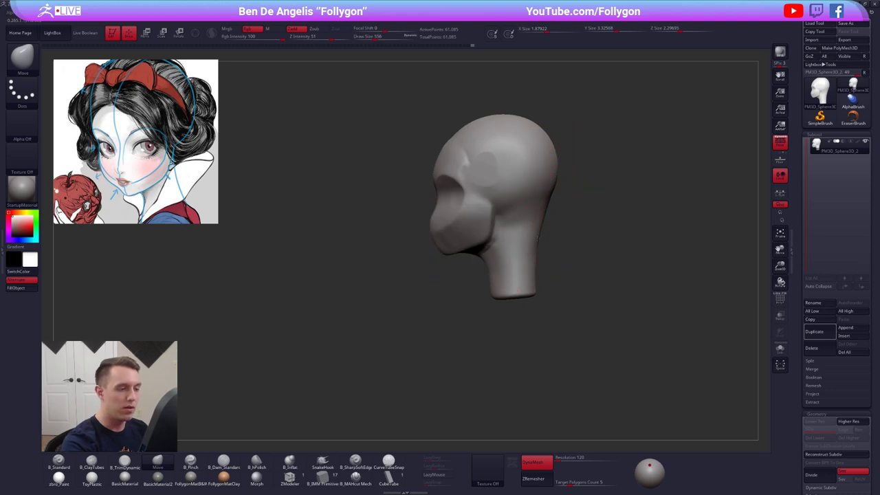
Adjust the curve of the nape with the Move brush, reducing its Draw Size to 414.
drag(538, 232, 543, 234)
right_drag(543, 234, 535, 237)
key(space)
drag(561, 226, 554, 226)
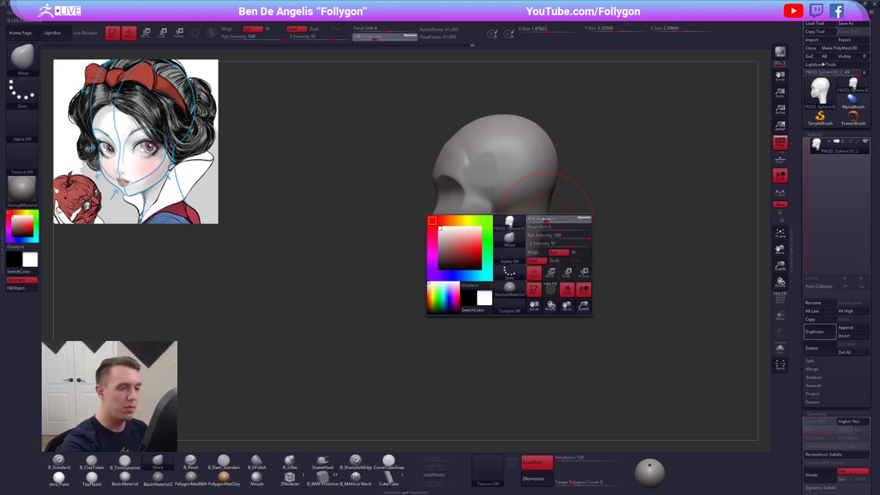
right_drag(554, 225, 498, 217)
Tighten the crease where the rear of the jaw meets the neck with the Pinch brush.
key(b)
key(p)
key(i)
key(space)
drag(511, 217, 506, 217)
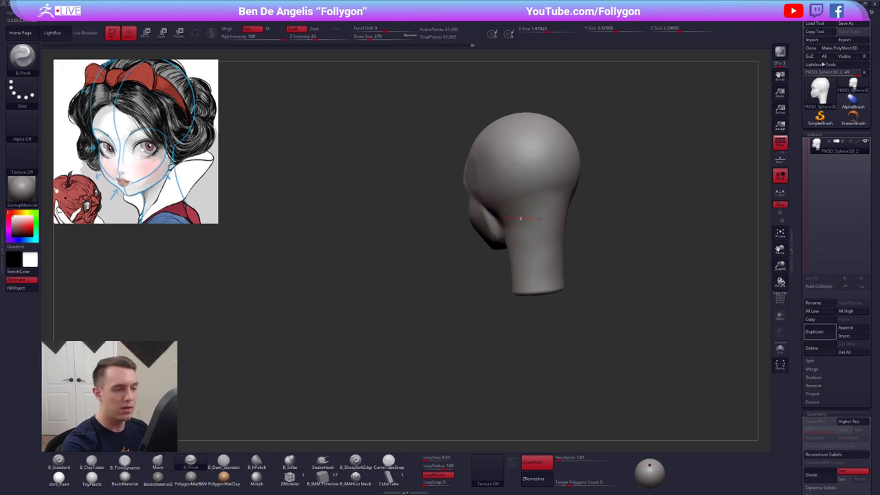
mouse_move(563, 218)
right_down()
mouse_move(542, 227)
mouse_move(599, 209)
right_up()
key(space)
drag(507, 216, 513, 216)
mouse_move(513, 215)
right_down()
mouse_move(532, 203)
mouse_move(539, 232)
right_up()
Adjust the side of the cheek and jaw with the Move brush at Draw Size 181 and smooth the area.
key(b)
key(m)
key(v)
key(space)
drag(539, 232, 532, 232)
mouse_move(532, 231)
right_down()
mouse_move(539, 222)
mouse_move(529, 201)
right_up()
alt+right_drag(529, 201, 502, 236)
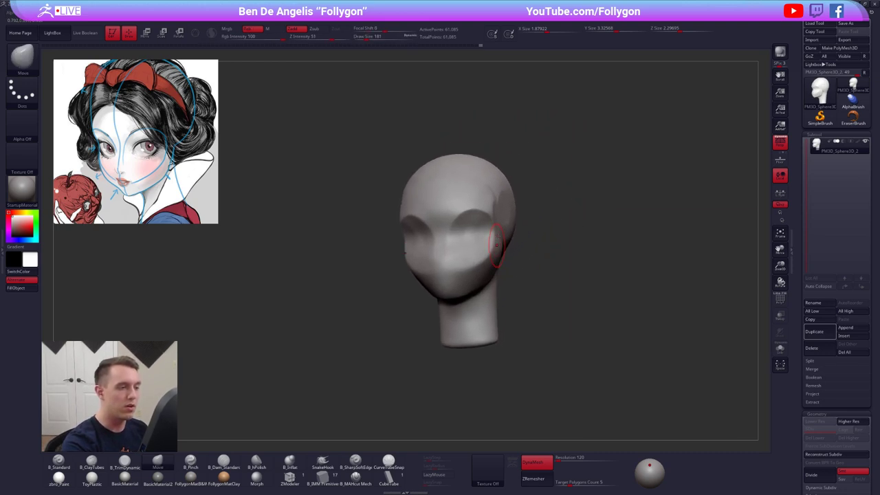
shift+drag(501, 219, 502, 206)
Reshape the cheek and jaw contour from the front with the Move brush at Draw Sizes 414 and 292.
mouse_move(516, 209)
right_down()
mouse_move(573, 210)
mouse_move(560, 264)
mouse_move(510, 263)
mouse_move(510, 255)
mouse_move(521, 251)
mouse_move(526, 271)
right_up()
key(space)
drag(526, 271, 532, 270)
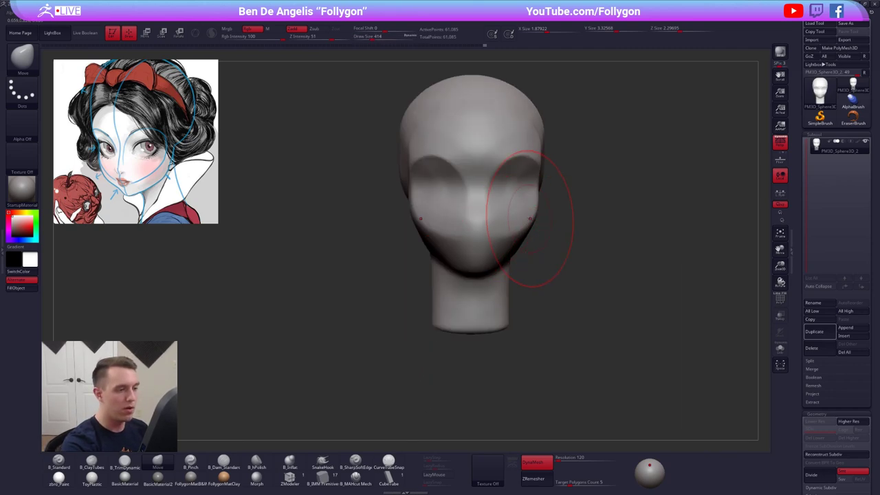
key(space)
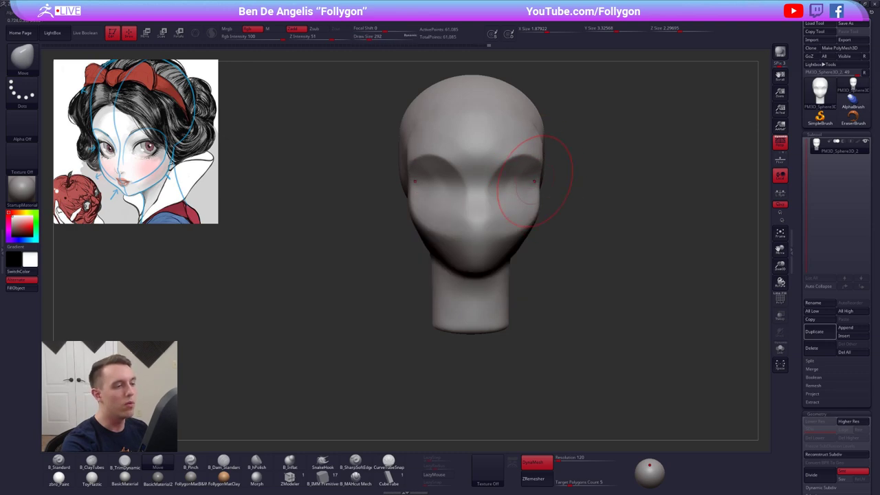
Adjust the chin and the underside of the jaw with the Move brush at Draw Sizes 203, 292 and 279.
right_drag(533, 184, 502, 221)
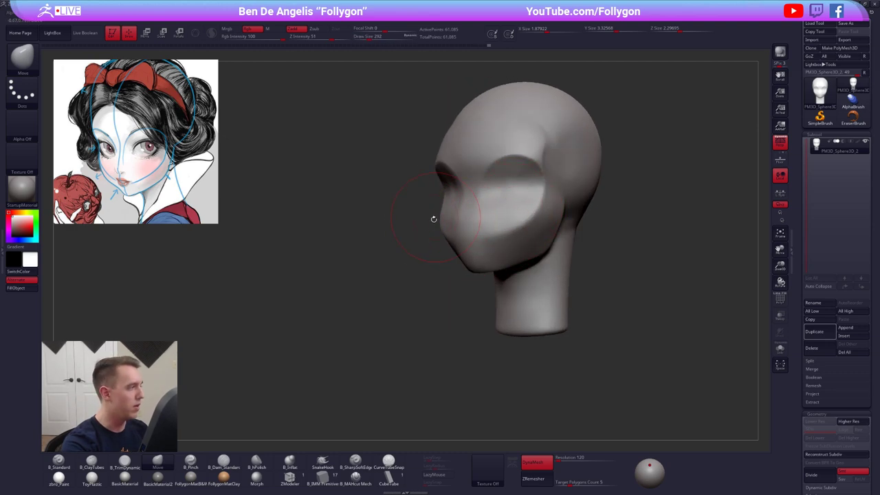
drag(480, 262, 465, 277)
key(space)
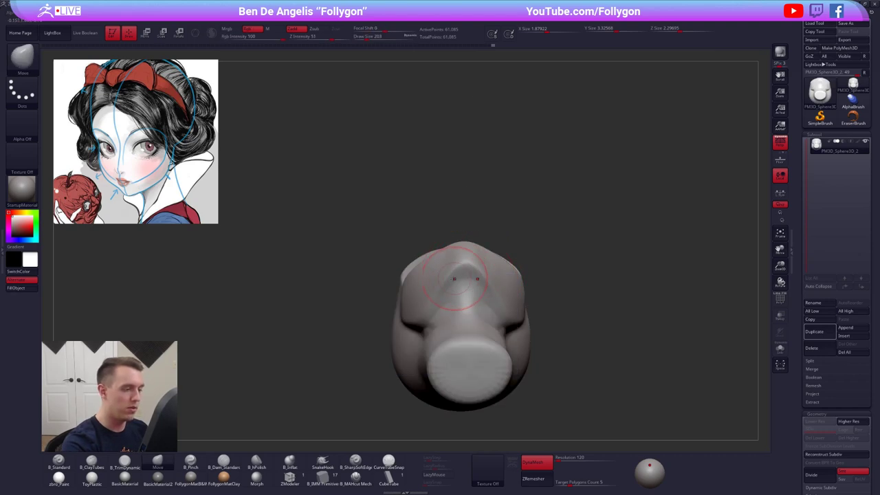
key(space)
drag(422, 318, 435, 306)
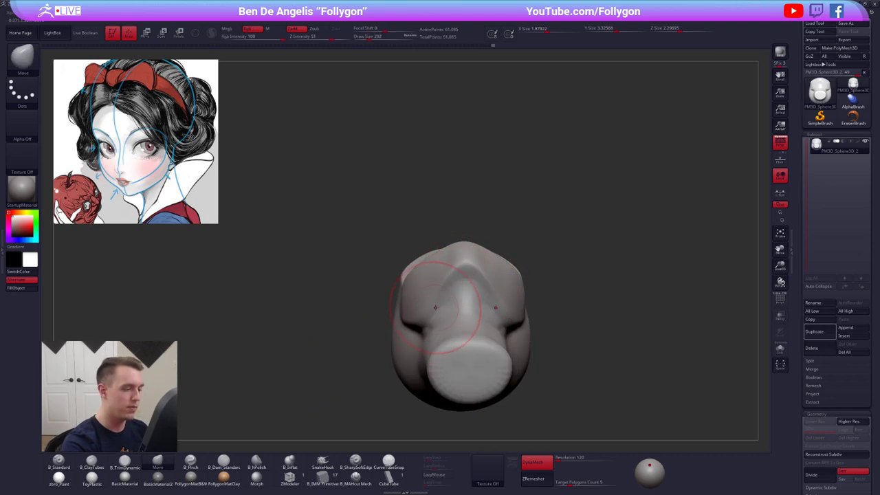
right_drag(436, 306, 447, 364)
mouse_move(543, 265)
alt+right_down()
mouse_move(550, 240)
mouse_move(467, 246)
alt+right_up()
key(s)
click(550, 240)
key(space)
click(528, 263)
alt+right_drag(526, 262, 442, 279)
Display the wireframe briefly to inspect the mesh density and polygroups of the head and neck.
key(shift+f)
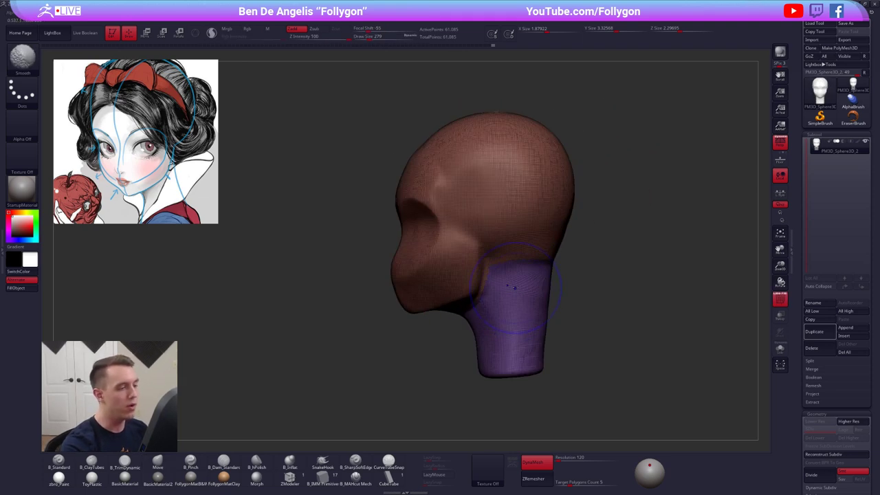
key(shift+f)
right_drag(512, 284, 570, 292)
alt+right_drag(630, 325, 632, 295)
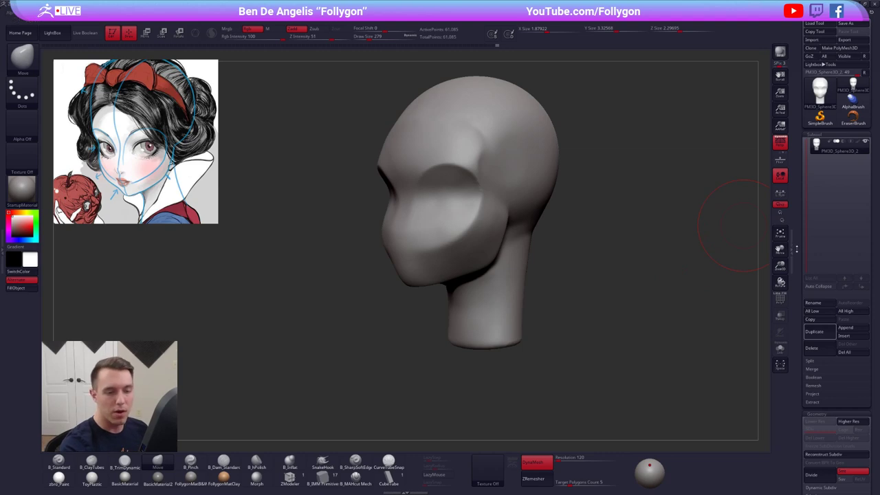
Remesh the head with ZRemesher using a Target Polygons Count of 1.
scroll(838, 292, down, 10)
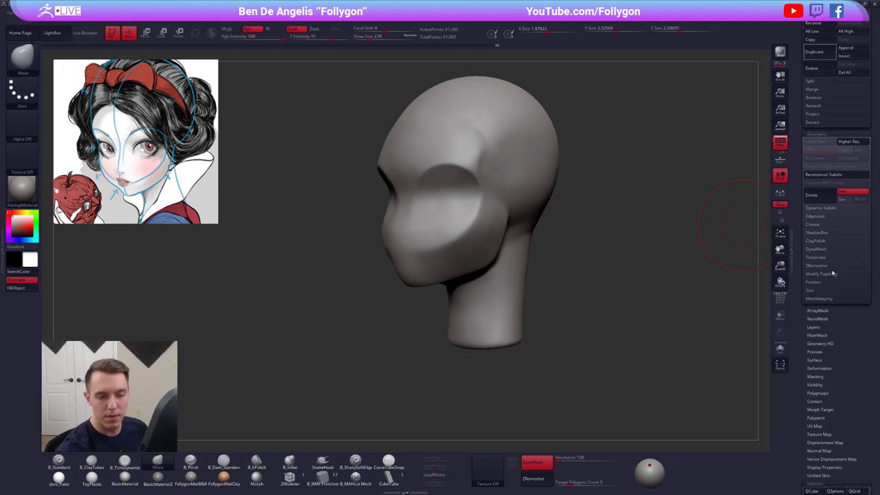
click(833, 266)
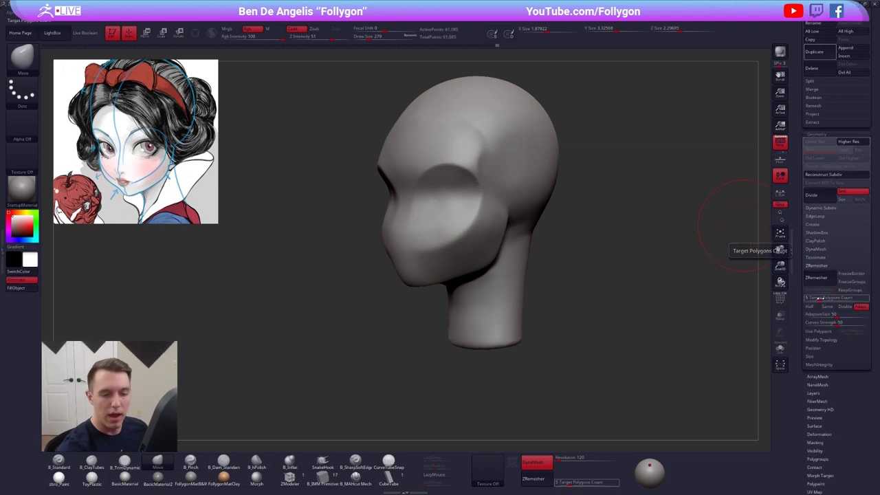
click(821, 299)
text(1)
key(Tab)
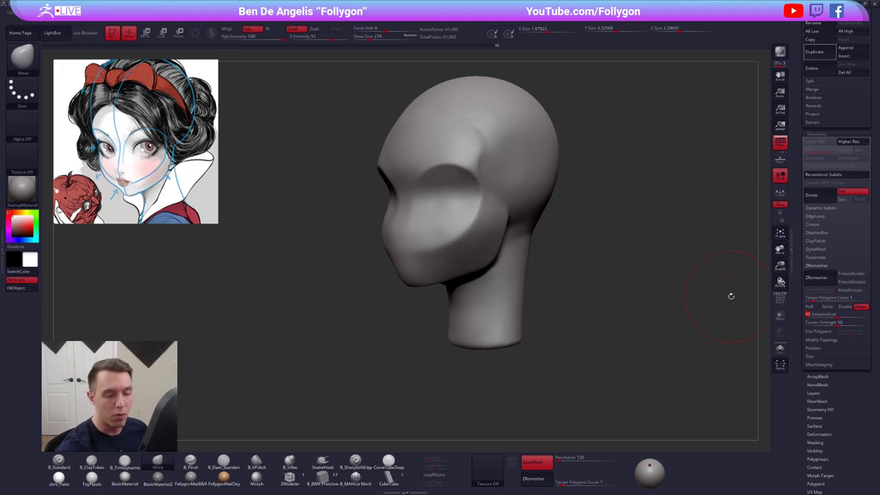
click(821, 281)
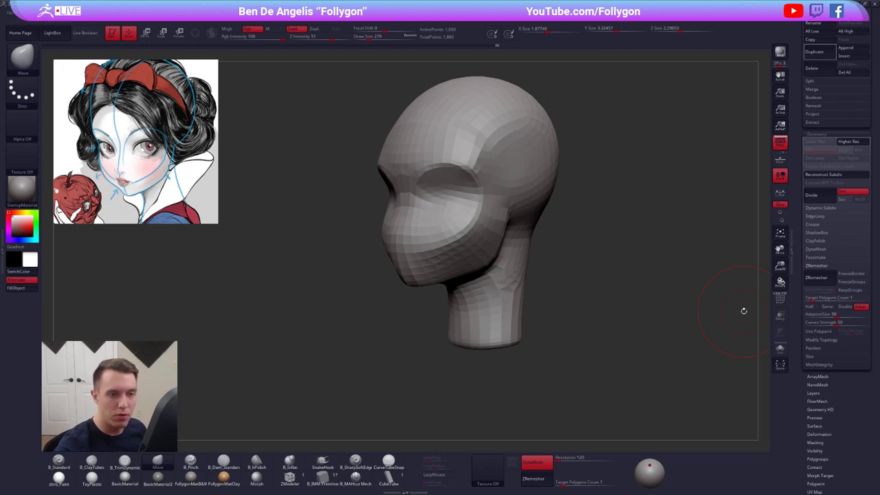
click(814, 265)
drag(802, 181, 798, 326)
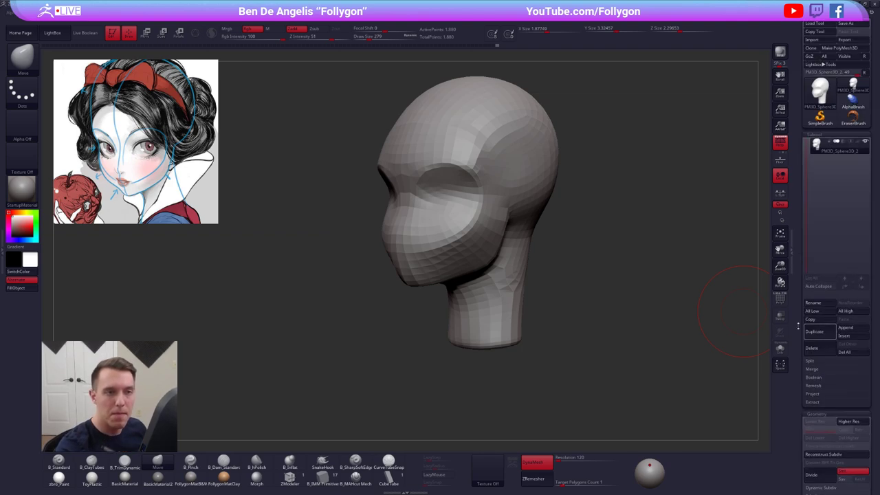
drag(631, 290, 626, 320)
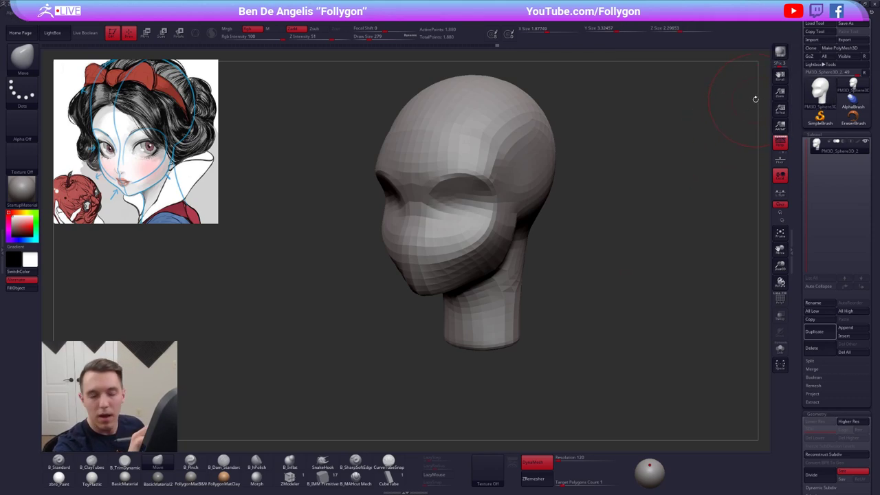
Place a canvas snapshot of the Pm3d_sphere3d shark character beside the workspace and switch back to the head model.
click(820, 90)
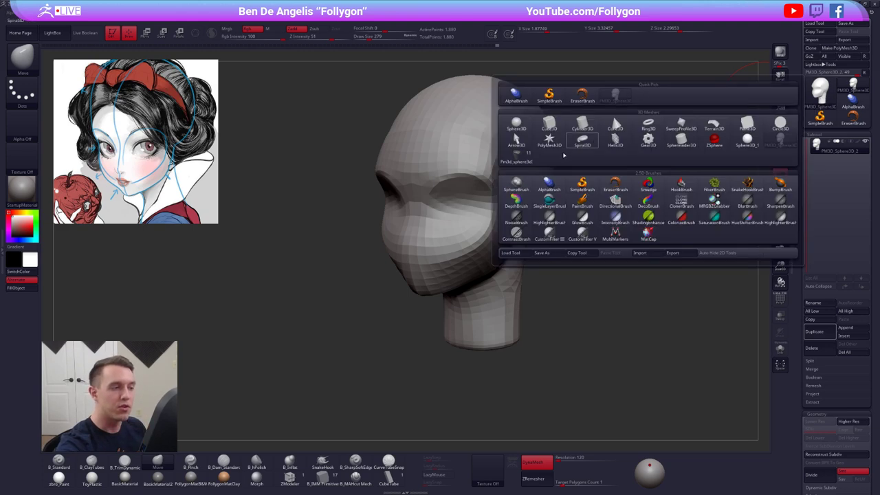
click(516, 156)
mouse_move(597, 252)
alt+mouse_down()
mouse_move(584, 237)
mouse_move(550, 280)
mouse_move(607, 241)
mouse_move(547, 234)
mouse_move(680, 196)
mouse_move(643, 231)
alt+mouse_up()
mouse_move(615, 244)
alt+mouse_down()
mouse_move(687, 206)
mouse_move(691, 216)
mouse_move(698, 198)
alt+mouse_up()
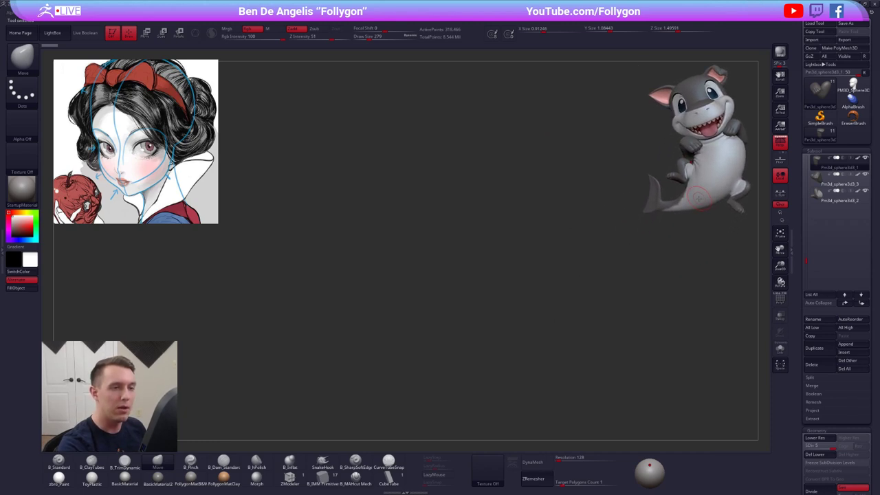
key(shift+s)
alt+drag(675, 243, 474, 323)
click(852, 86)
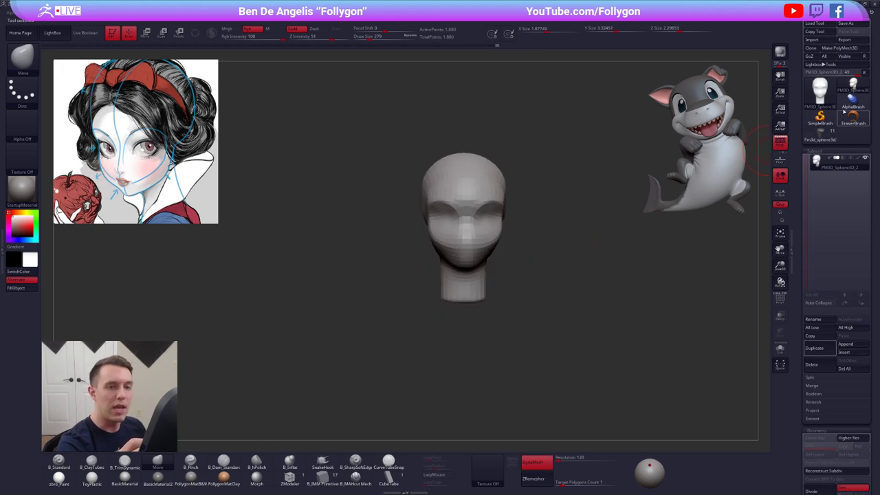
alt+drag(516, 231, 527, 317)
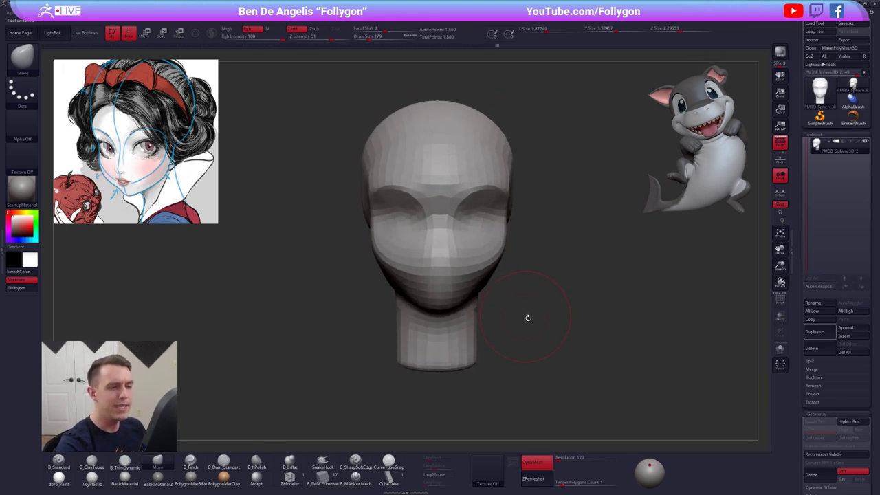
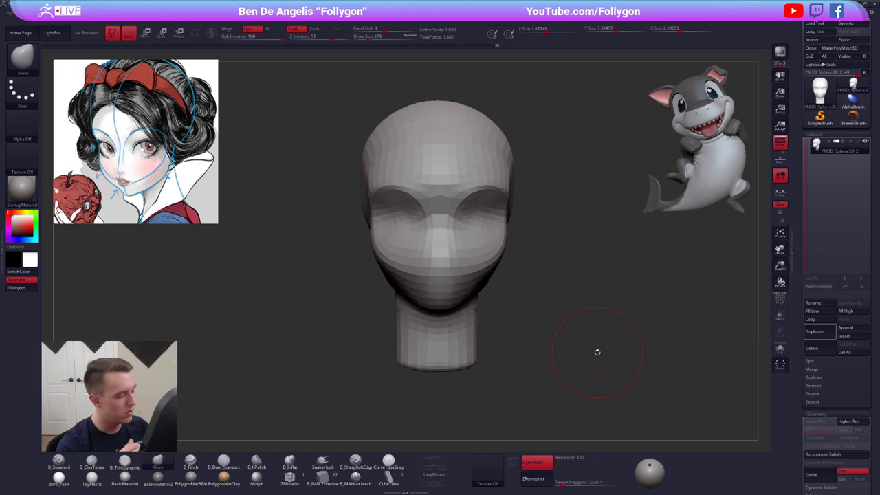
Subdivide the remeshed head up to subdivision level 4.
drag(597, 351, 473, 319)
key(space)
key(ctrl+d)
key(space)
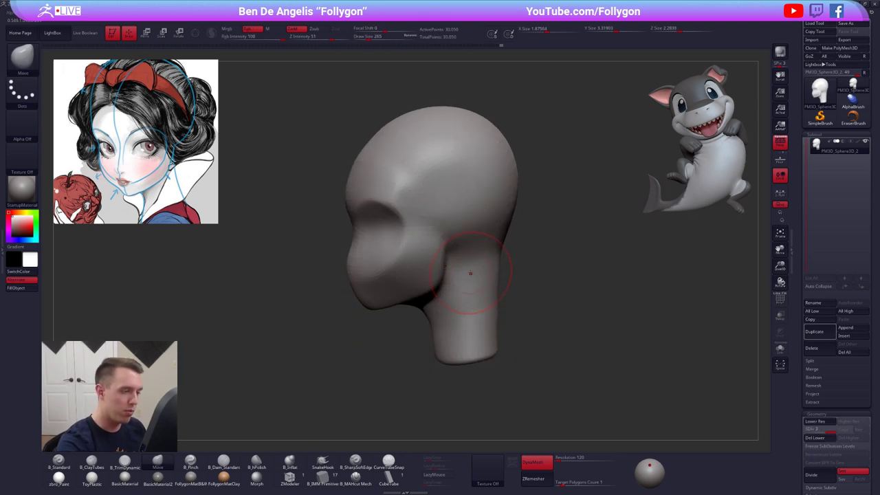
key(ctrl+d)
key(ctrl+d)
Build up the nose bridge with the ClayTubes brush at Draw Size 160, redoing the first stroke, and smooth it.
key(b)
key(c)
key(t)
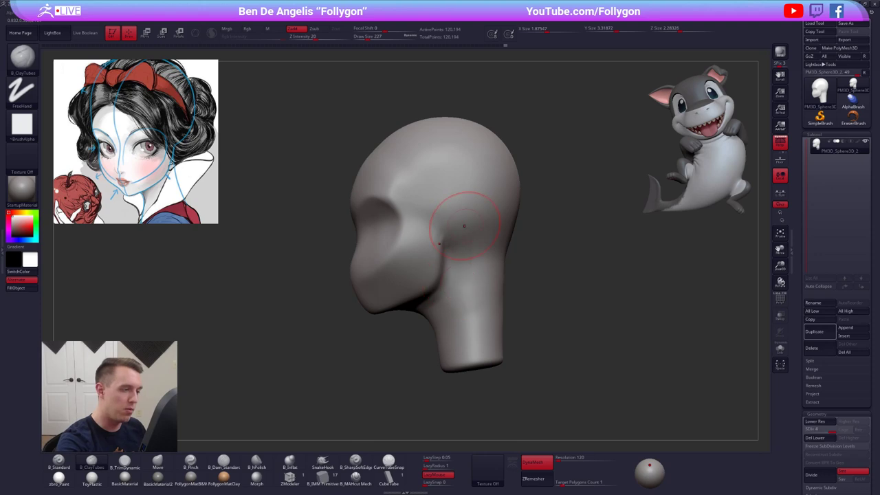
key(space)
drag(477, 315, 480, 316)
right_drag(477, 313, 522, 289)
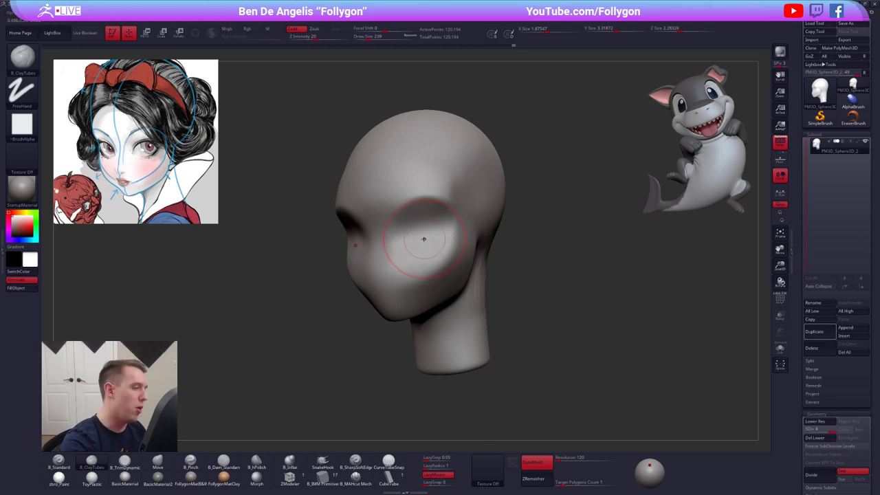
mouse_move(422, 239)
shift+right_down()
mouse_move(389, 249)
mouse_move(441, 256)
mouse_move(429, 295)
shift+right_up()
key(space)
mouse_move(463, 249)
mouse_down()
mouse_move(443, 169)
mouse_move(443, 249)
mouse_move(451, 140)
mouse_up()
key(ctrl+z)
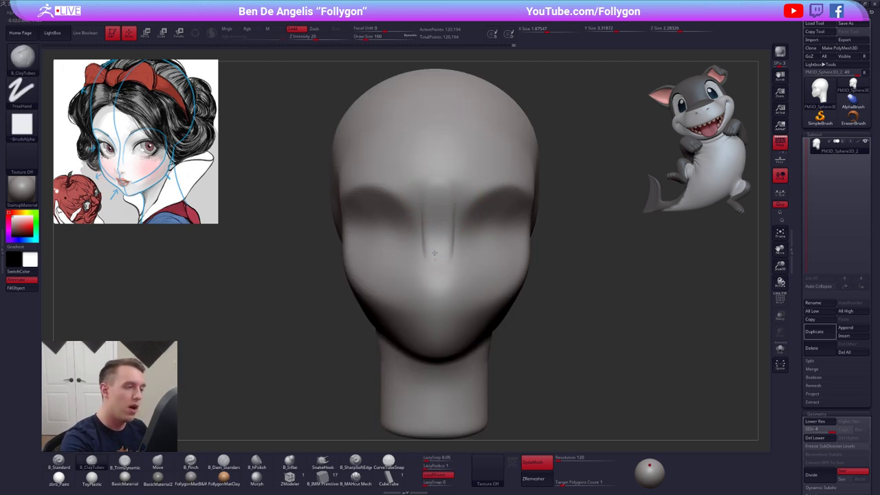
drag(433, 252, 448, 140)
shift+drag(441, 193, 438, 241)
Compare the head's forms at subdivision levels 1 and 4 from the front, including the wireframe at the lowest level.
key(shift+d)
key(shift+d)
key(shift+d)
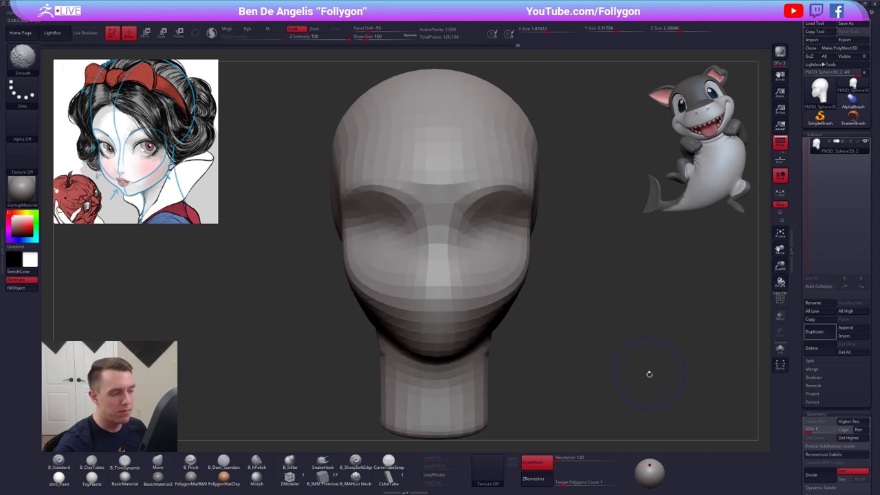
key(shift+f)
mouse_move(655, 400)
mouse_down()
mouse_move(628, 386)
mouse_move(599, 385)
mouse_move(622, 385)
mouse_up()
key(shift+f)
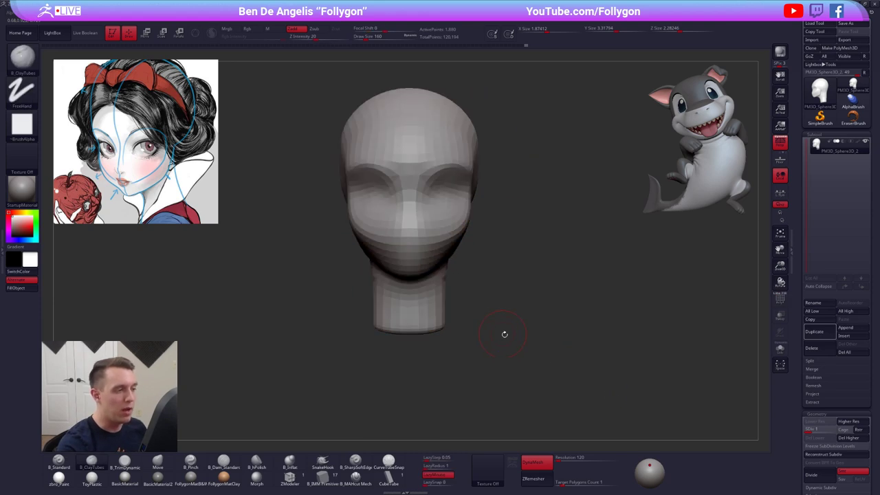
alt+drag(505, 334, 582, 394)
key(d)
key(d)
key(d)
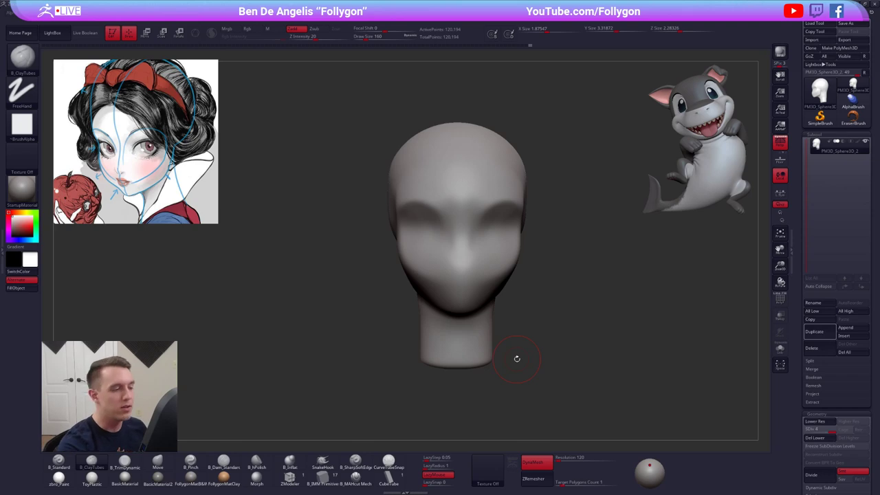
Compare the head at subdivision levels 1 and 4 from a three-quarter view.
drag(517, 358, 485, 250)
key(shift+d)
key(shift+d)
key(shift+d)
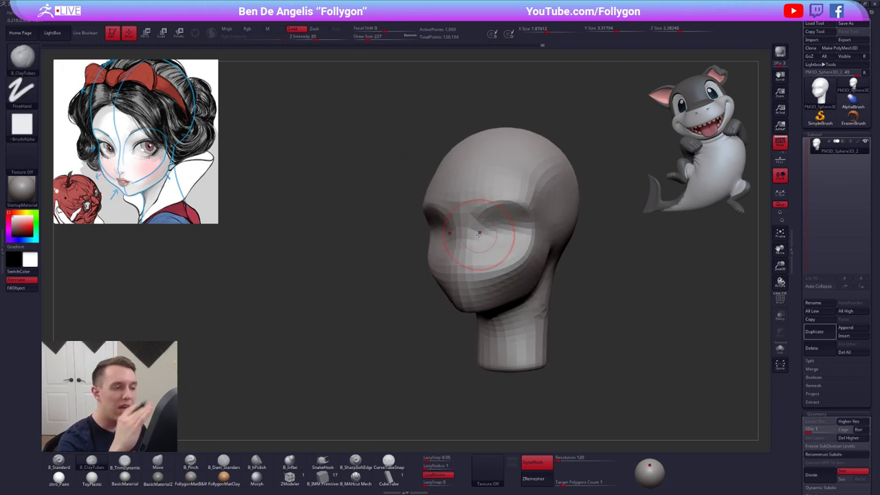
key(d)
key(d)
key(d)
Sharpen the plane edges along the temple and across the forehead with the Pinch brush.
mouse_move(504, 227)
right_down()
mouse_move(504, 252)
mouse_move(502, 245)
mouse_move(489, 273)
right_up()
key(b)
key(p)
key(i)
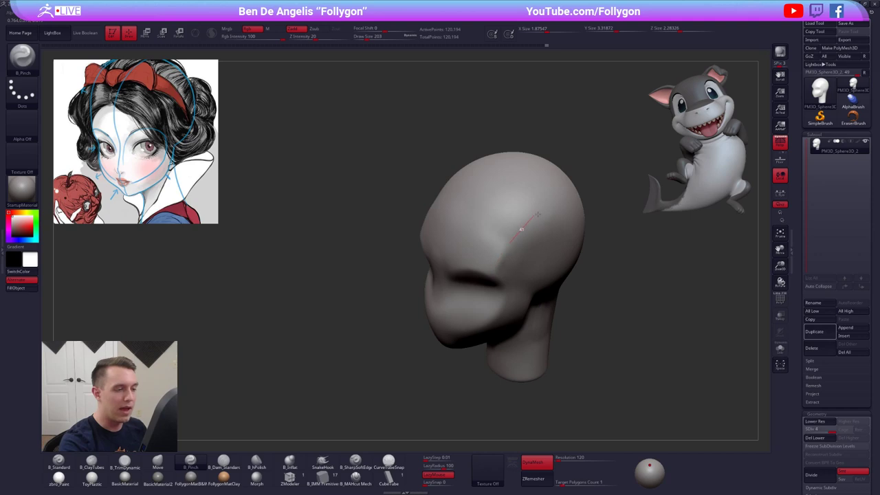
drag(592, 211, 602, 235)
right_drag(601, 235, 552, 220)
key(space)
drag(552, 249, 555, 249)
mouse_move(440, 257)
right_down()
mouse_move(503, 271)
mouse_move(457, 251)
right_up()
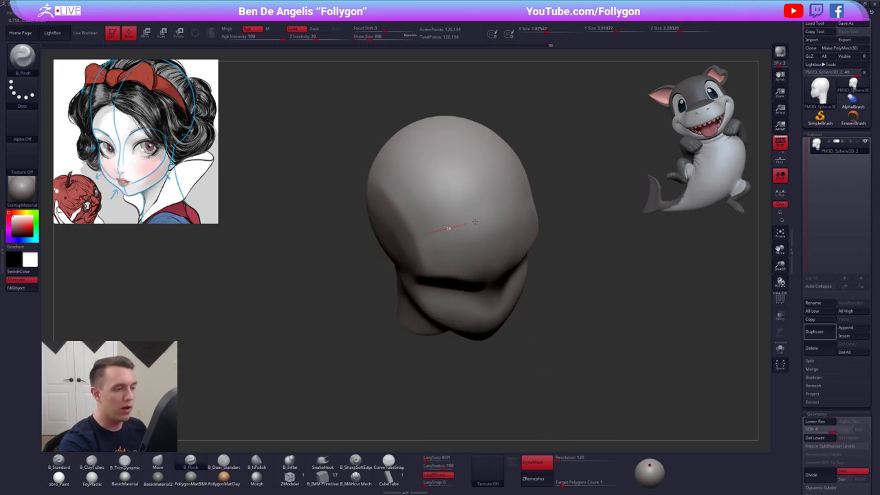
right_drag(574, 193, 516, 165)
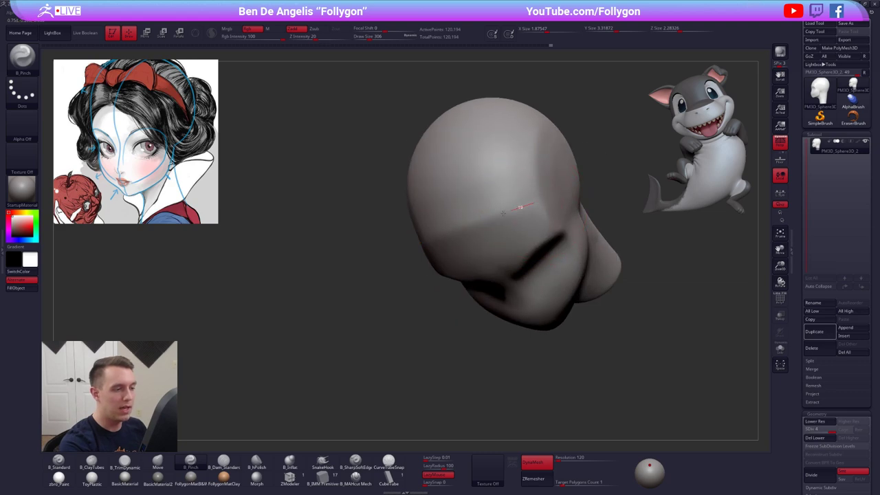
Reshape the forehead and crown with the Move brush at subdivision level 2, using Draw Sizes 335 and 414.
right_drag(392, 259, 497, 231)
key(shift+d)
key(shift+d)
key(b)
key(m)
key(v)
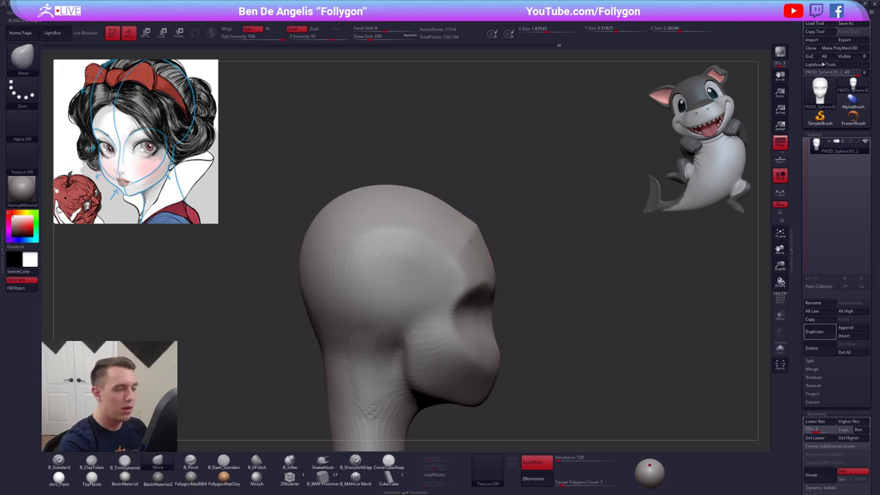
key(space)
drag(468, 221, 477, 221)
shift+right_drag(508, 230, 479, 242)
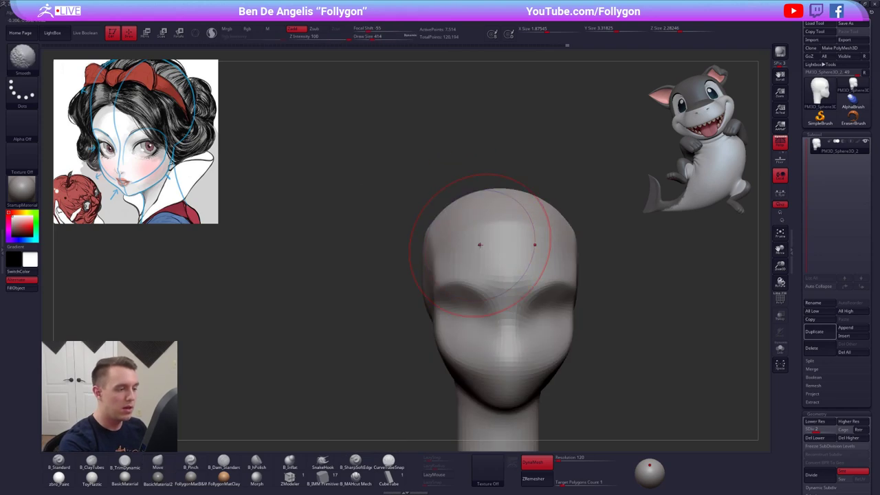
right_drag(546, 227, 539, 181)
right_drag(584, 157, 530, 187)
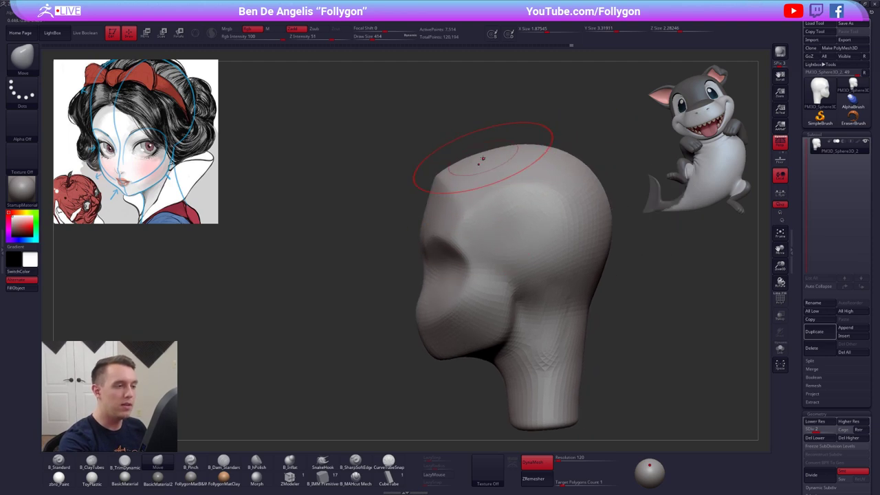
mouse_move(490, 162)
right_down()
mouse_move(426, 199)
mouse_move(420, 227)
right_up()
Build up and smooth the nose bridge with the ClayTubes brush at subdivision level 3, using Draw Sizes 239 and 140.
key(shift)
drag(398, 265, 396, 278)
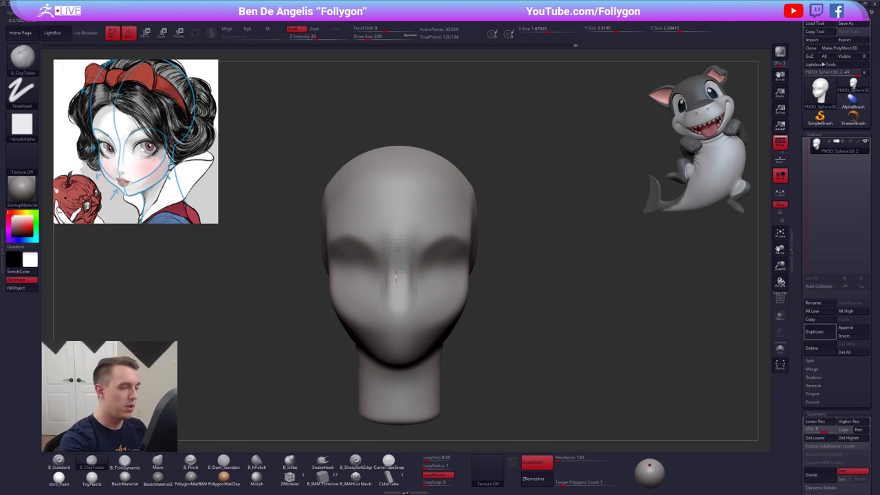
shift+drag(398, 323, 402, 275)
alt+right_drag(408, 309, 448, 256)
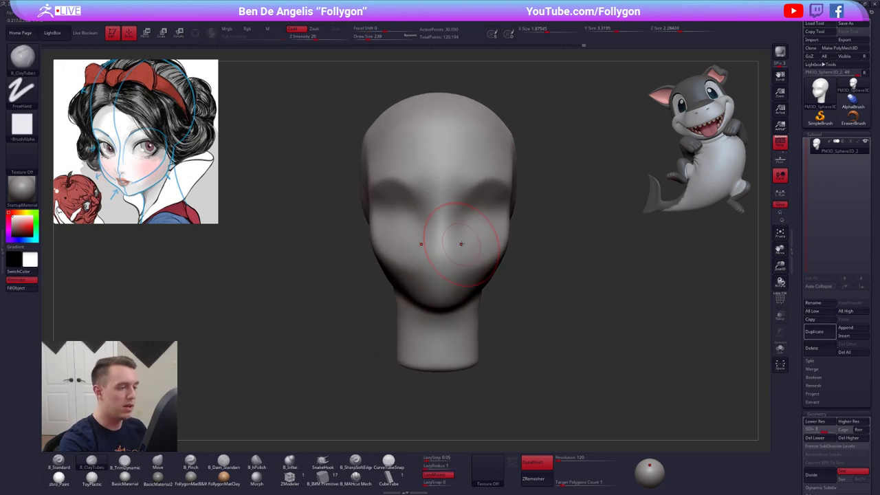
key(s)
drag(461, 243, 448, 245)
mouse_move(448, 245)
right_down()
mouse_move(404, 242)
mouse_move(502, 218)
mouse_move(456, 235)
mouse_move(462, 266)
right_up()
Tighten the plane edges around the temple, cheek and jaw with the Pinch brush at subdivision level 4 and Draw Size 181.
key(d)
key(b)
key(p)
key(i)
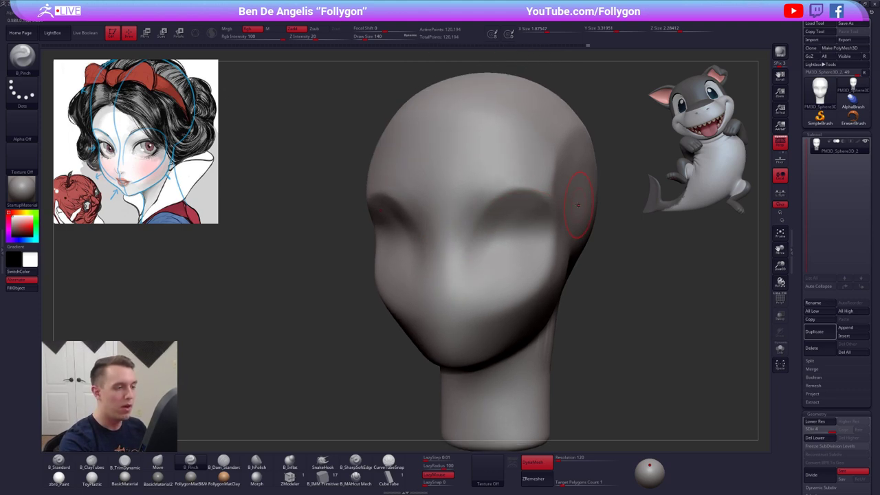
right_drag(551, 219, 523, 210)
key(space)
drag(538, 213, 547, 213)
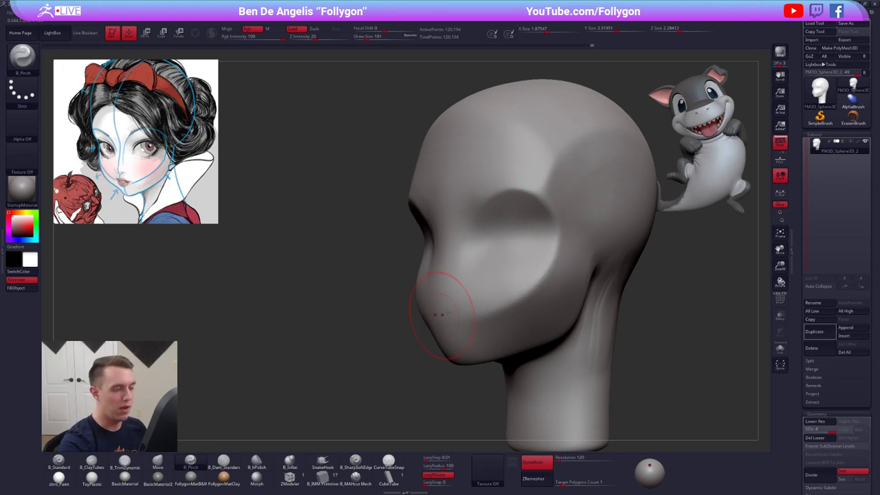
Adjust the outer edge of the eye socket with the Move brush at subdivision level 3 and Draw Size 160.
right_drag(435, 314, 550, 232)
key(b)
key(m)
key(v)
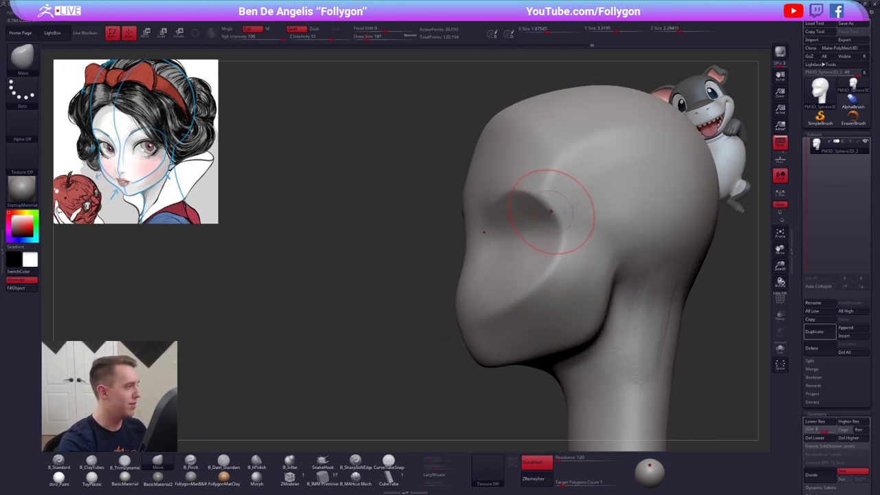
key(space)
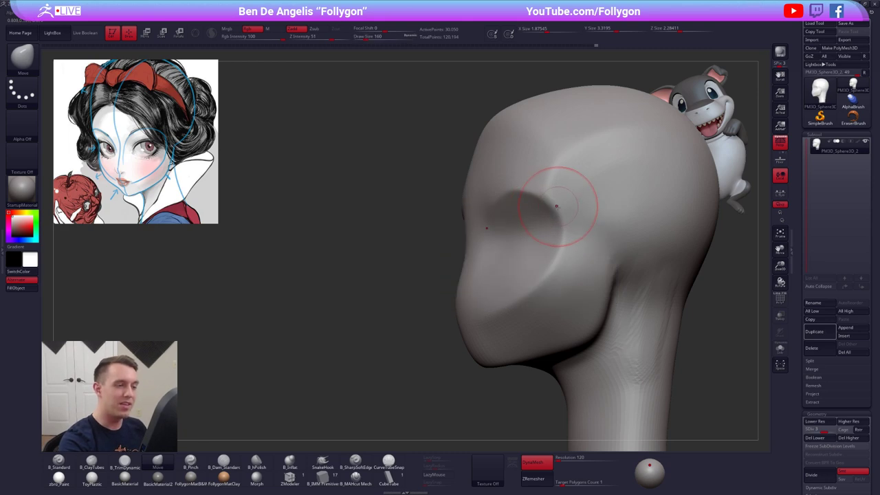
mouse_move(559, 215)
right_down()
mouse_move(582, 251)
mouse_move(563, 237)
mouse_move(479, 221)
mouse_move(432, 251)
right_up()
Sharpen the temple plane edge with the Pinch brush at subdivision level 3, using Draw Sizes 181 and 252, and smooth the surrounding surface.
key(b)
key(p)
key(i)
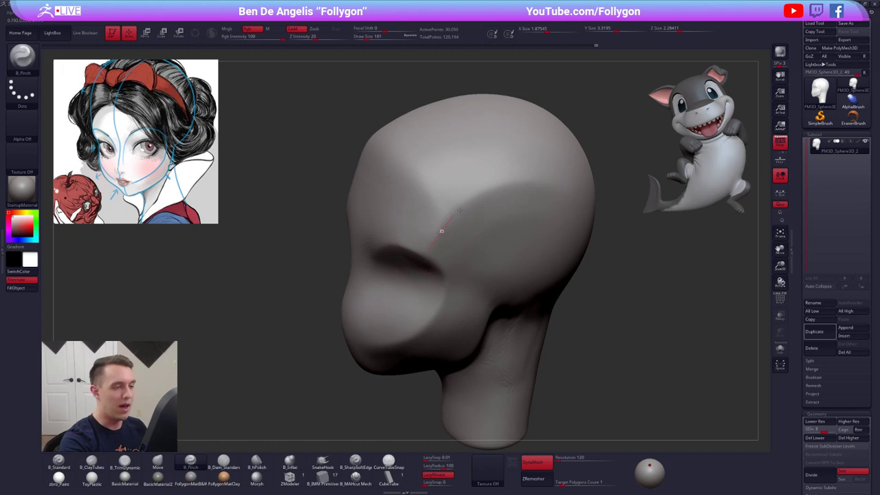
right_drag(577, 210, 486, 194)
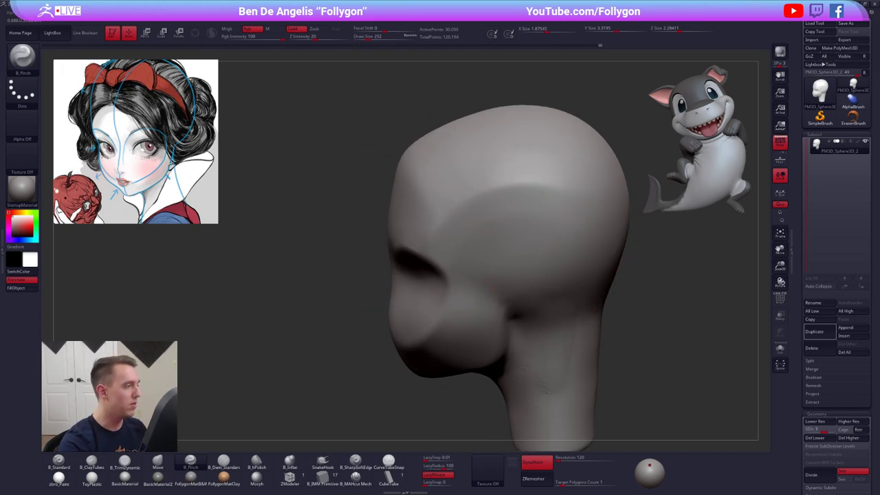
ctrl+right_drag(596, 309, 559, 263)
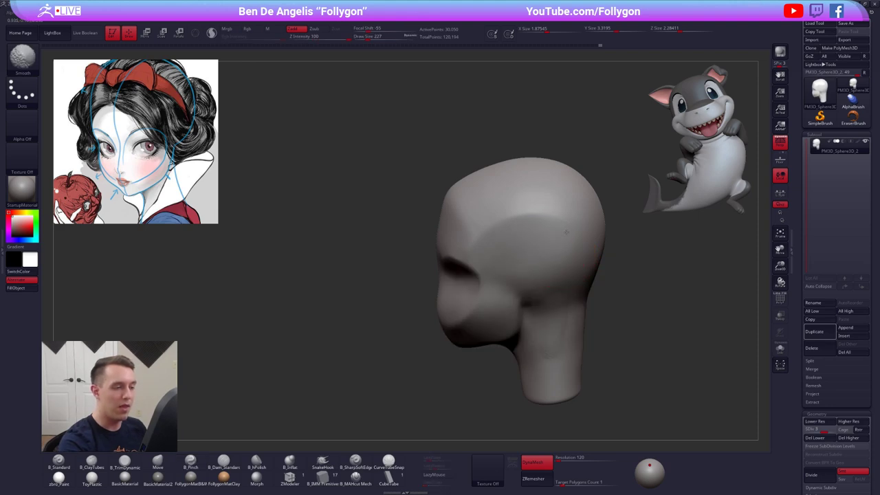
right_drag(566, 234, 526, 215)
mouse_move(434, 195)
shift+mouse_down()
mouse_move(436, 174)
mouse_move(438, 193)
shift+mouse_up()
Reshape the head's overall form with the Move brush at a lower subdivision level.
key(s)
drag(386, 231, 401, 231)
key(shift+d)
key(shift+d)
right_drag(440, 171, 462, 257)
key(b)
key(m)
key(v)
mouse_move(438, 138)
right_down()
mouse_move(520, 215)
mouse_move(521, 151)
mouse_move(586, 332)
mouse_move(581, 391)
mouse_move(591, 377)
mouse_move(571, 257)
mouse_move(539, 311)
mouse_move(498, 329)
mouse_move(484, 278)
right_up()
Build up and smooth the side of the neck below the jaw with ClayTubes at subdivision level 3 and Draw Size 239.
key(d)
right_click(497, 329)
key(2)
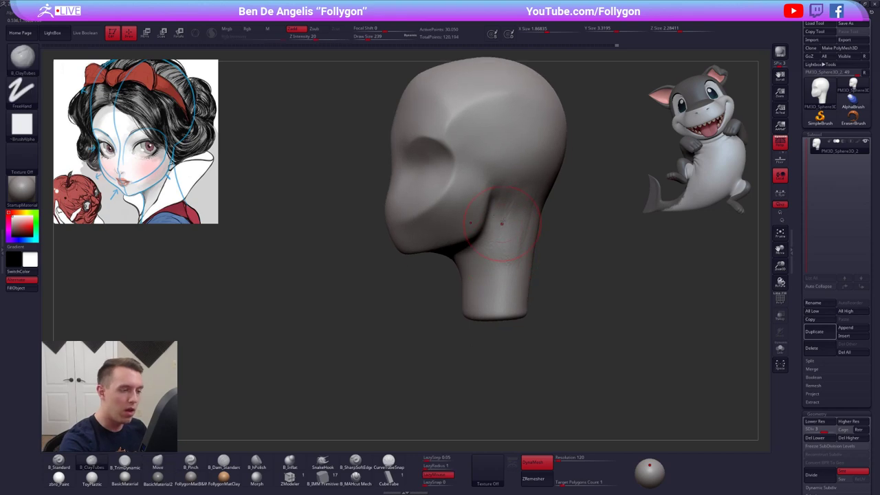
key(shift)
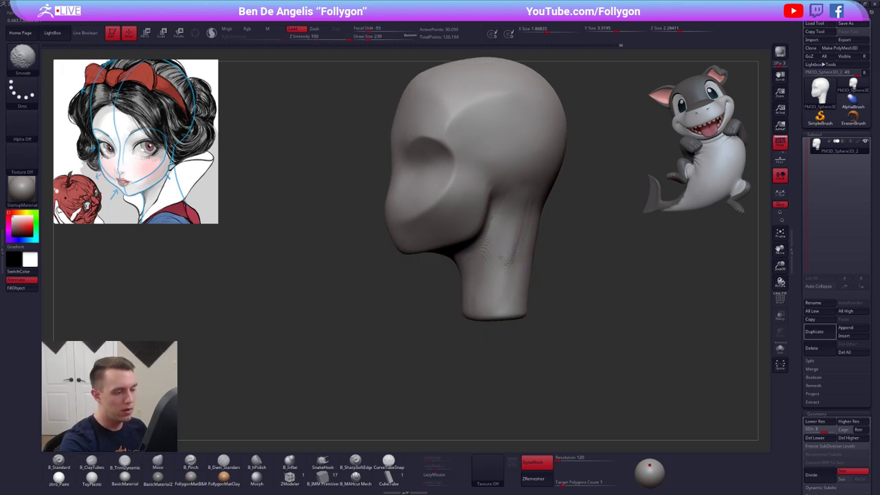
mouse_move(513, 203)
right_down()
mouse_move(481, 209)
mouse_move(491, 247)
right_up()
Reshape the neck and the back of the head with the Move brush at subdivision level 2 and Draw Size 414.
key(shift+d)
key(space)
drag(522, 280, 524, 279)
key(1)
mouse_move(524, 279)
right_down()
mouse_move(549, 276)
mouse_move(520, 266)
mouse_move(557, 213)
mouse_move(543, 206)
right_up()
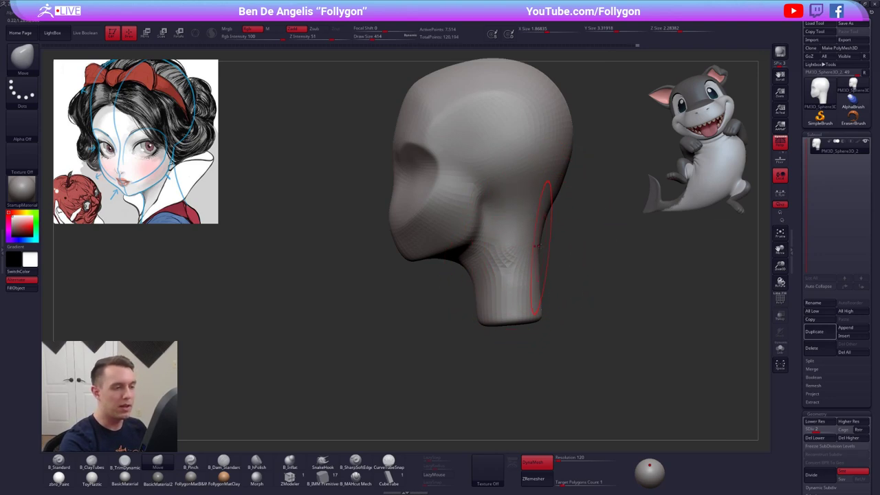
right_drag(535, 249, 491, 273)
key(space)
drag(482, 275, 470, 275)
right_drag(440, 277, 477, 275)
Refine the lower cheek and muzzle area with the Move brush at subdivision level 4 and Draw Size 96.
key(d)
key(d)
key(bracketleft)
key(bracketleft)
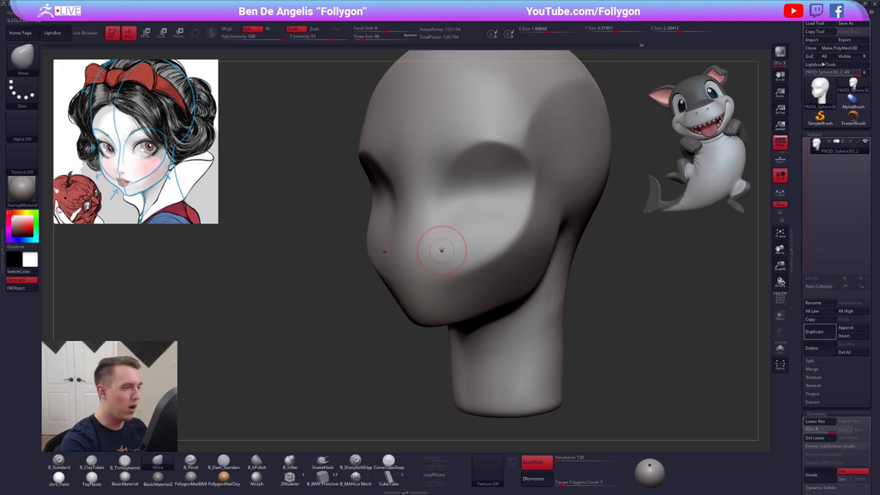
mouse_move(442, 250)
right_down()
mouse_move(481, 217)
mouse_move(448, 204)
right_up()
Adjust the nose bridge and inner eye sockets with the Move brush at subdivision level 2, using Draw Sizes 227 and 150.
key(shift+d)
key(shift+d)
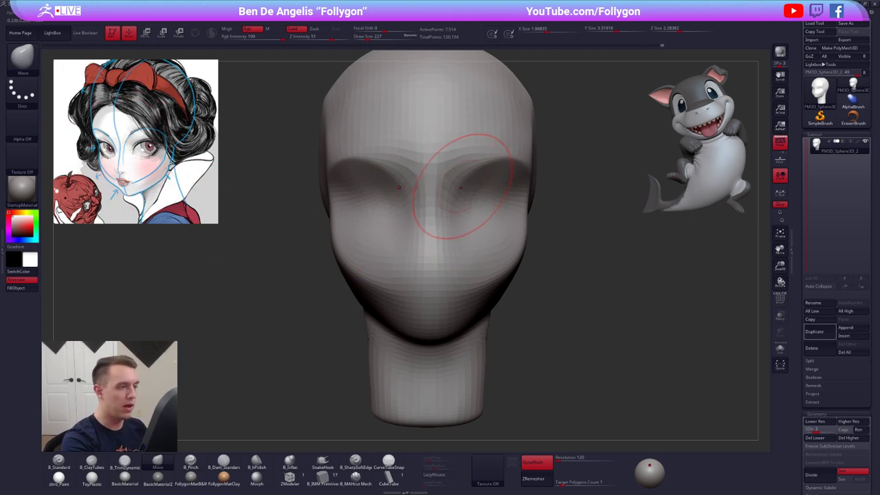
right_drag(461, 206, 454, 215)
key(s)
drag(454, 216, 448, 214)
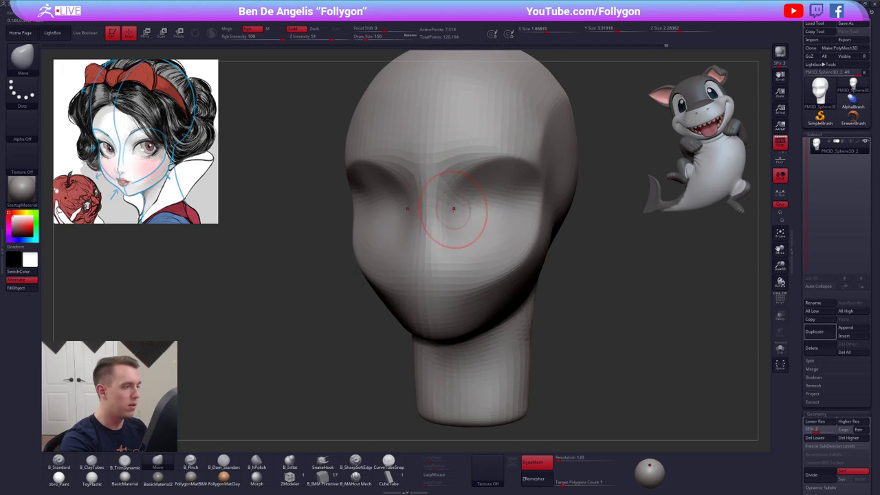
mouse_move(454, 209)
right_down()
mouse_move(464, 209)
mouse_move(448, 231)
right_up()
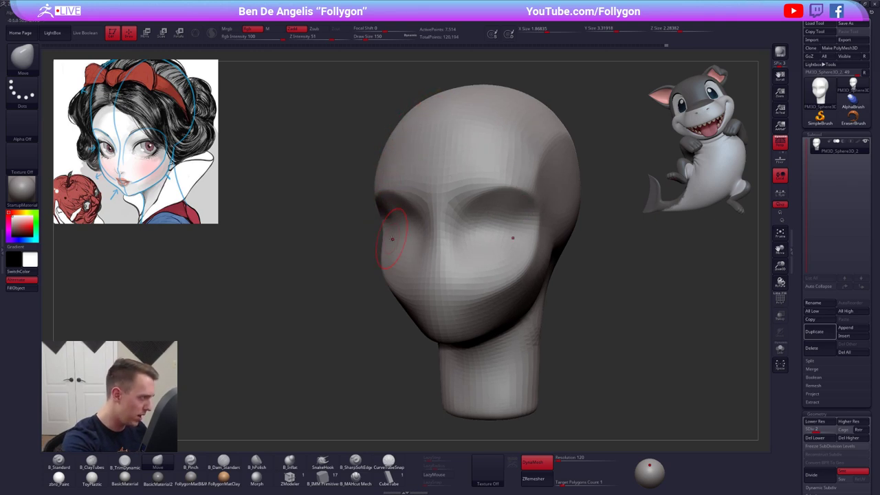
right_drag(392, 239, 429, 238)
Smooth the eye socket at subdivision level 2 with Draw Size 181.
key(d)
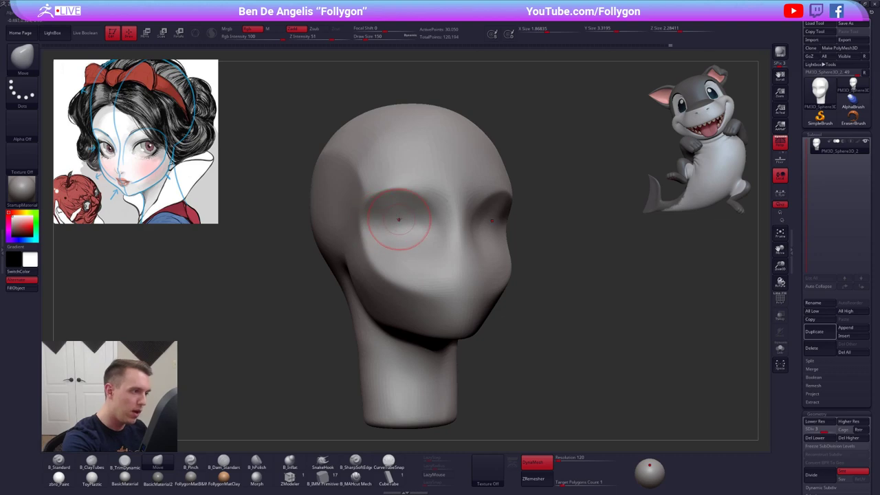
key(shift+d)
shift+drag(394, 211, 382, 218)
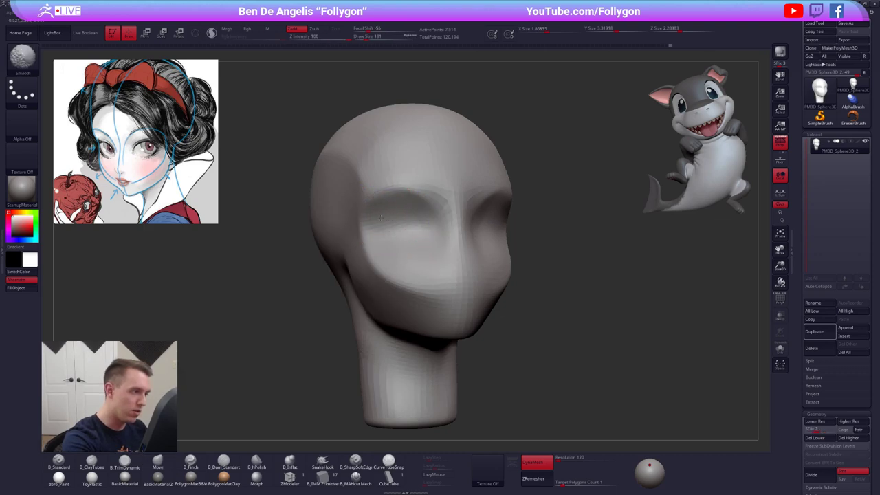
Reshape the temples and outer eye sockets with the Move brush at subdivision level 2, using Draw Sizes 181 and 215.
right_drag(364, 225, 350, 225)
key(b)
key(m)
key(v)
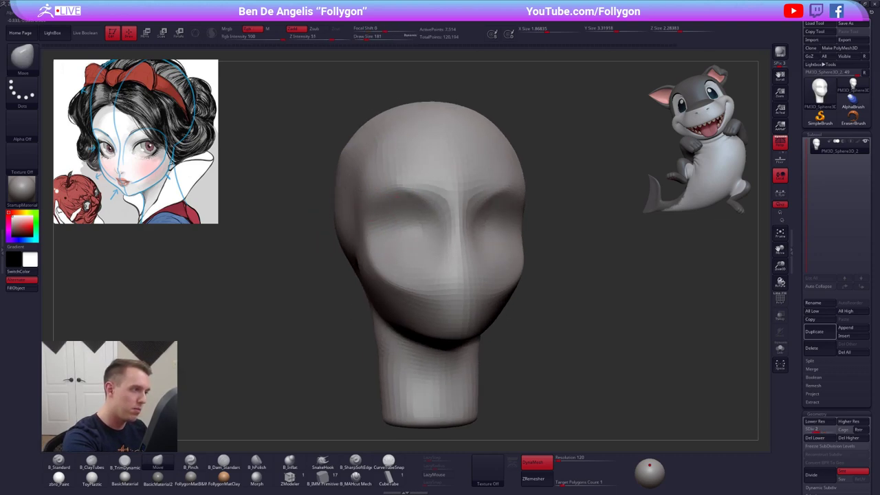
right_drag(337, 189, 330, 225)
key(space)
drag(359, 177, 361, 176)
right_drag(349, 172, 383, 177)
Soften the eye sockets, brow and cheek edges with the Smooth brush at subdivision levels 3 and 4.
key(d)
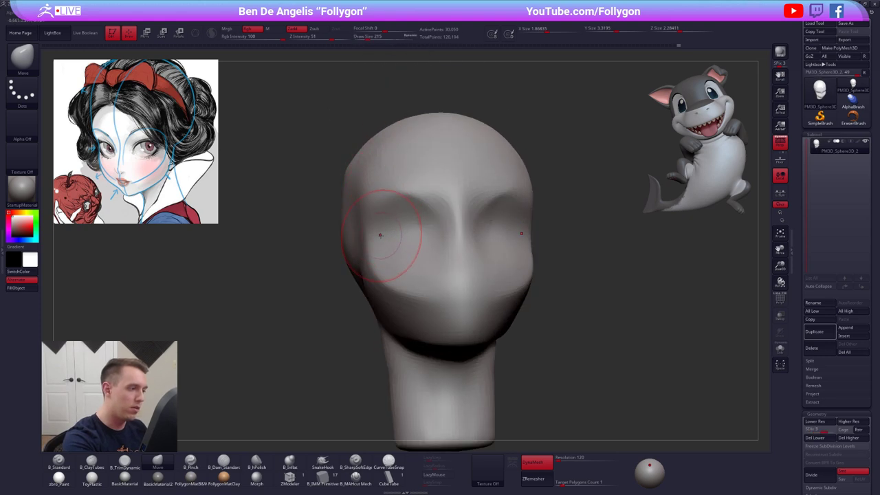
mouse_move(375, 266)
right_down()
mouse_move(361, 260)
mouse_move(436, 268)
right_up()
key(shift+d)
key(d)
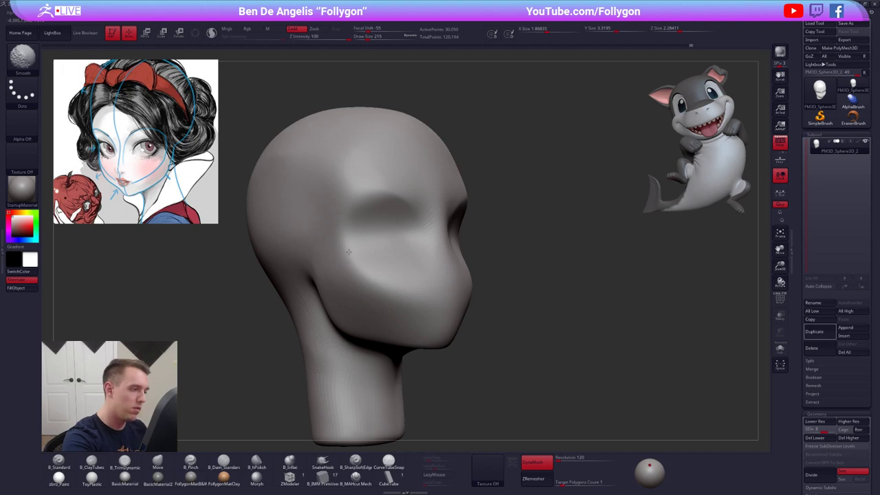
right_drag(356, 269, 304, 264)
mouse_move(364, 206)
shift+mouse_down()
mouse_move(394, 183)
mouse_move(405, 196)
shift+mouse_up()
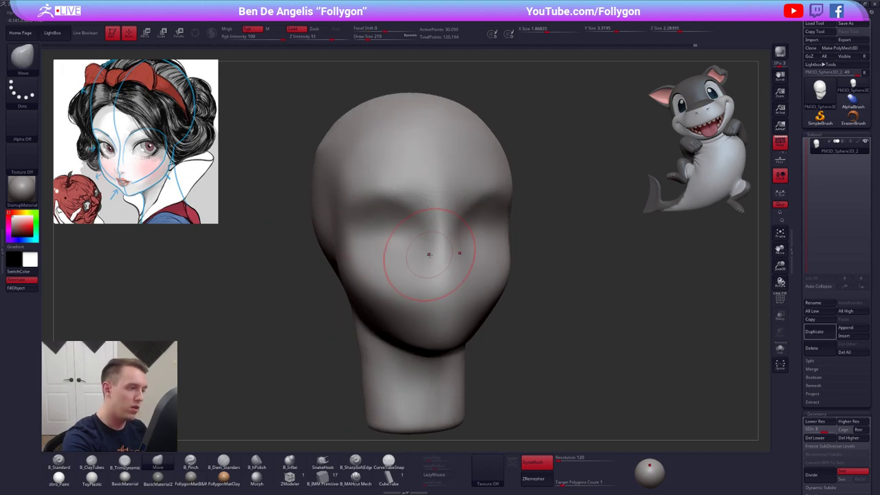
right_drag(468, 247, 439, 231)
key(d)
shift+drag(418, 210, 386, 208)
right_drag(406, 241, 356, 259)
Refine the cheek and jaw contour with the Move brush at subdivision level 4, using Draw Sizes 130 and 150.
key(space)
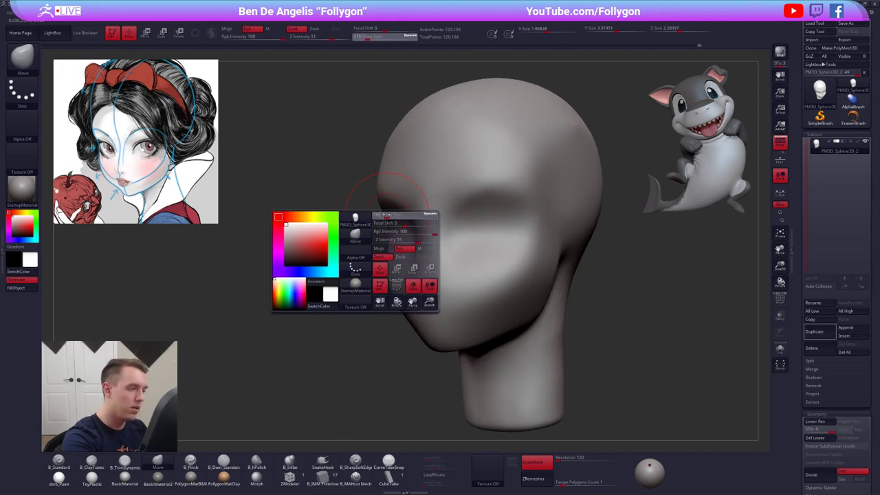
drag(405, 233, 394, 232)
right_drag(430, 285, 612, 381)
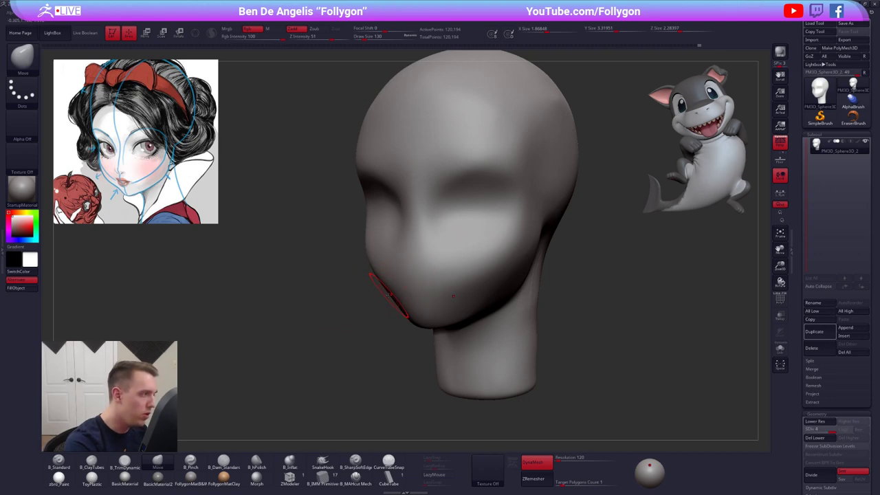
key(space)
drag(483, 279, 496, 285)
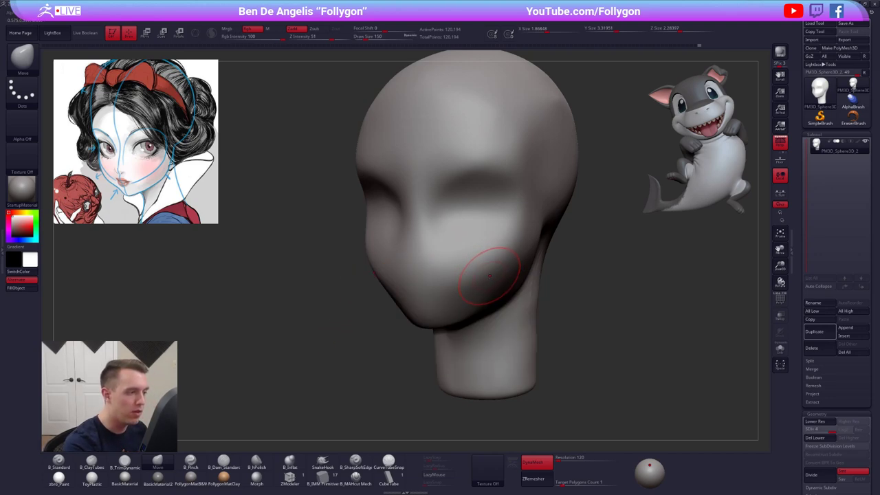
right_drag(497, 285, 446, 286)
key(space)
mouse_move(475, 282)
mouse_down()
mouse_move(486, 282)
mouse_move(454, 291)
mouse_up()
Smooth the side of the neck behind the jaw at subdivision level 4 with Draw Size 203.
key(2)
key(space)
key(shift)
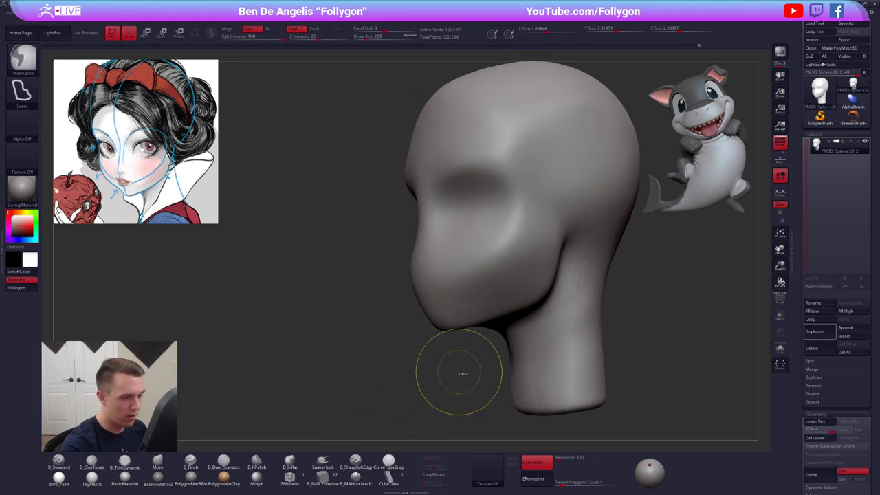
shift+drag(607, 259, 588, 282)
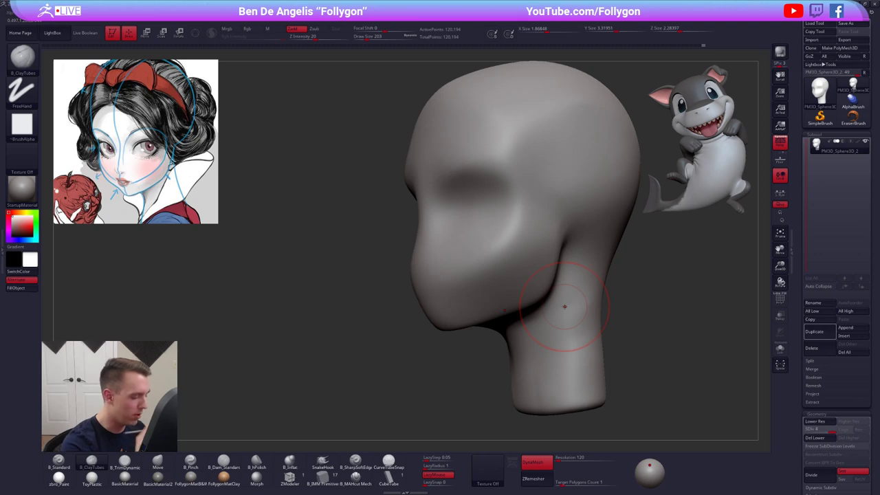
Cut a plane break from the chin along the lower cheek with the MAHcut Mech brush at Draw Size 150, undoing the first stroke.
click(356, 475)
key(space)
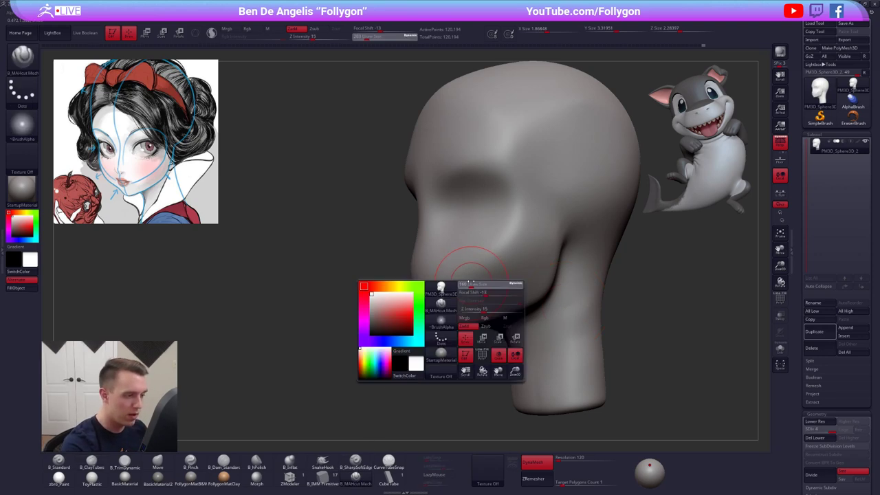
drag(466, 289, 461, 290)
right_drag(436, 300, 424, 307)
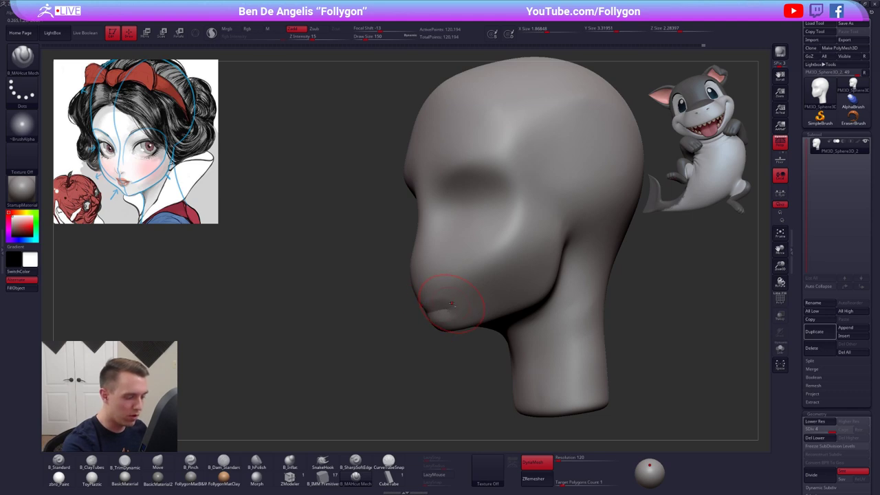
click(441, 476)
key(ctrl+z)
right_drag(435, 316, 424, 314)
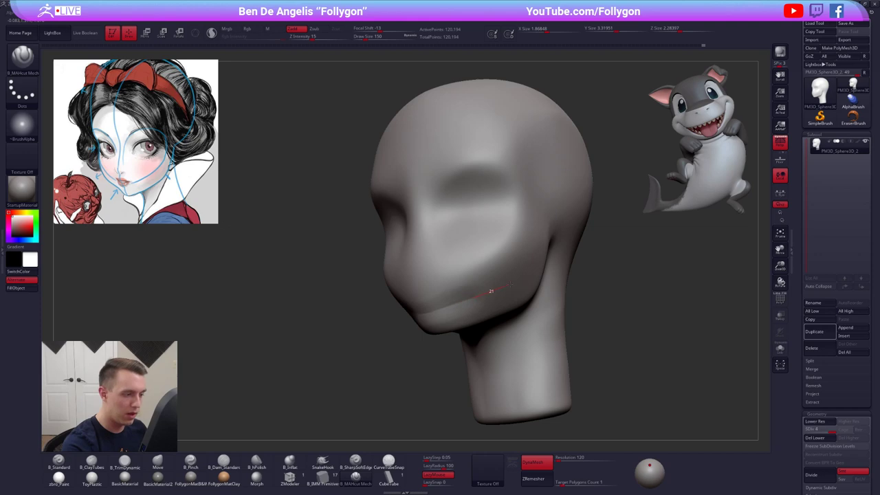
drag(510, 284, 528, 274)
right_drag(522, 268, 476, 287)
Deepen the jaw plane break and extend it up toward the ear with the MAHcut Mech brush at Draw Size 170.
key(space)
drag(467, 294, 469, 295)
right_drag(467, 294, 443, 299)
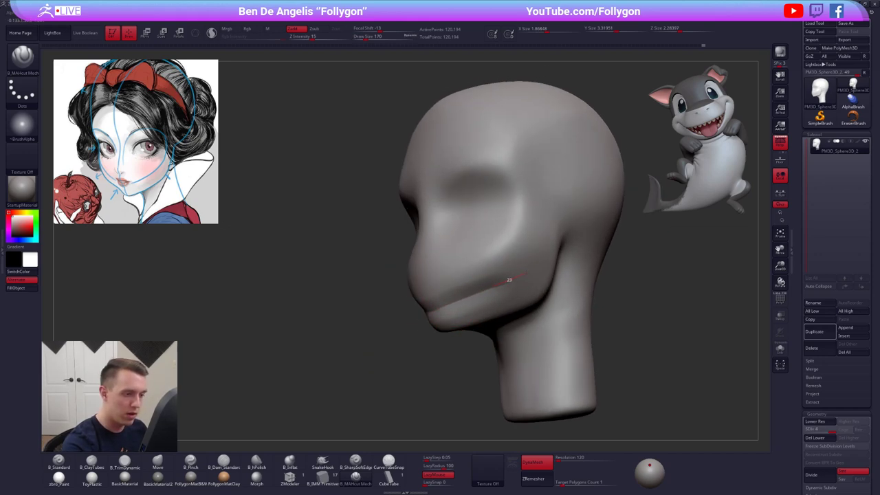
right_drag(512, 277, 508, 280)
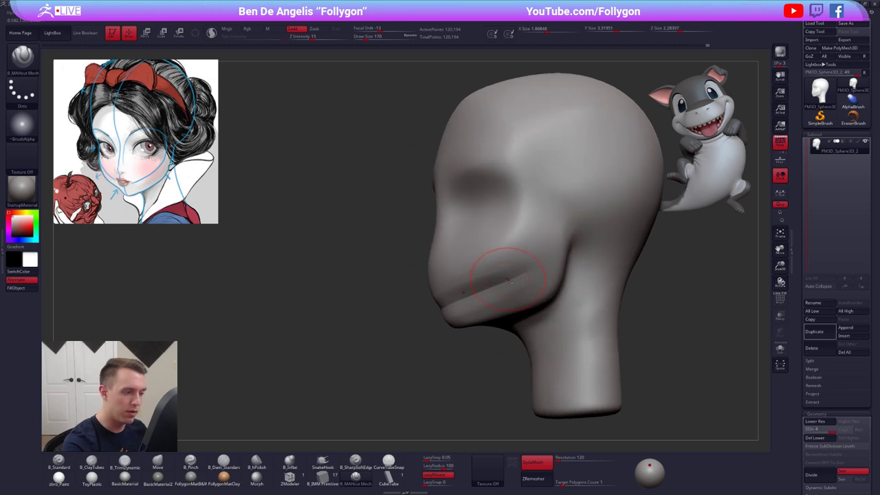
drag(543, 248, 563, 180)
mouse_move(468, 282)
right_down()
mouse_move(520, 290)
mouse_move(519, 278)
mouse_move(465, 290)
mouse_move(479, 297)
right_up()
right_drag(152, 238, 146, 234)
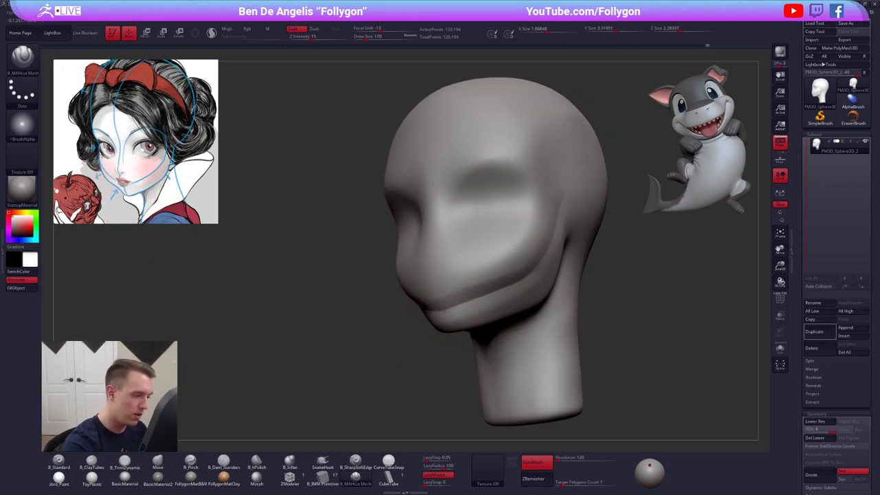
right_drag(146, 234, 206, 281)
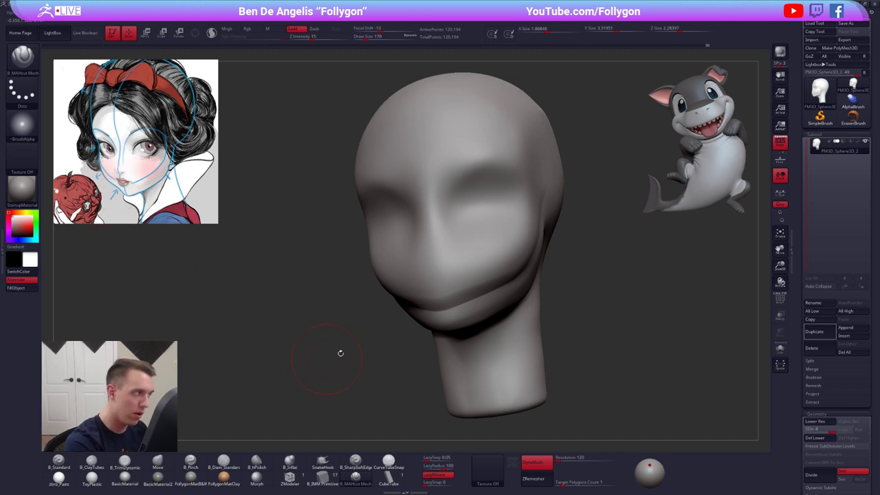
Fill in the crease along the jaw with ClayTubes strokes from ear to chin at Draw Size 170.
mouse_move(451, 331)
right_down()
mouse_move(433, 336)
mouse_move(455, 335)
mouse_move(447, 292)
mouse_move(440, 296)
mouse_move(475, 287)
right_up()
right_click(444, 336)
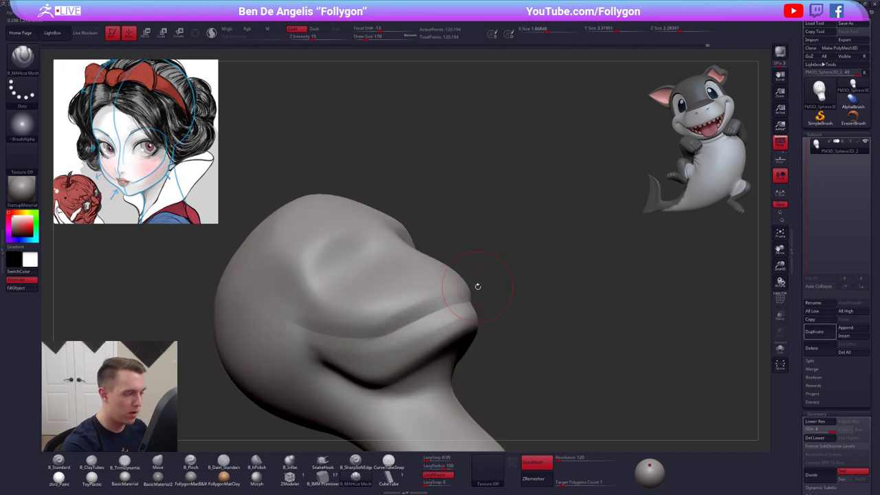
key(2)
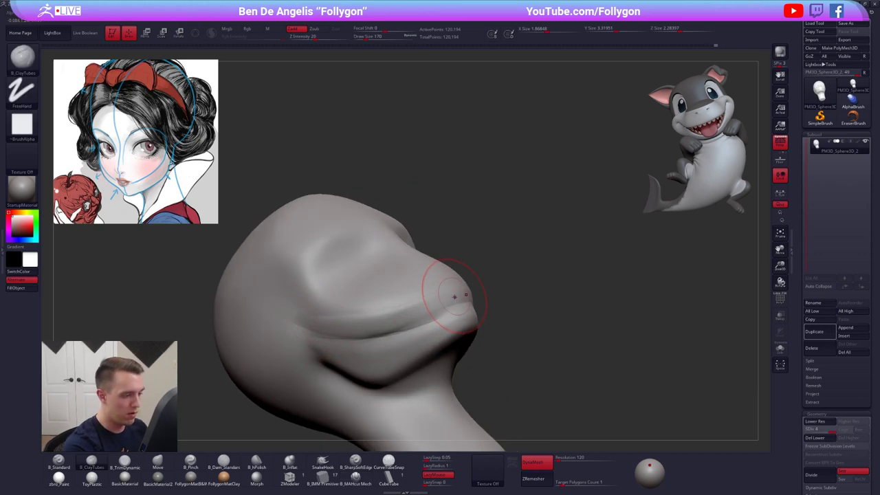
mouse_move(306, 331)
mouse_down()
mouse_move(448, 311)
mouse_move(400, 328)
mouse_move(304, 327)
mouse_move(451, 312)
mouse_up()
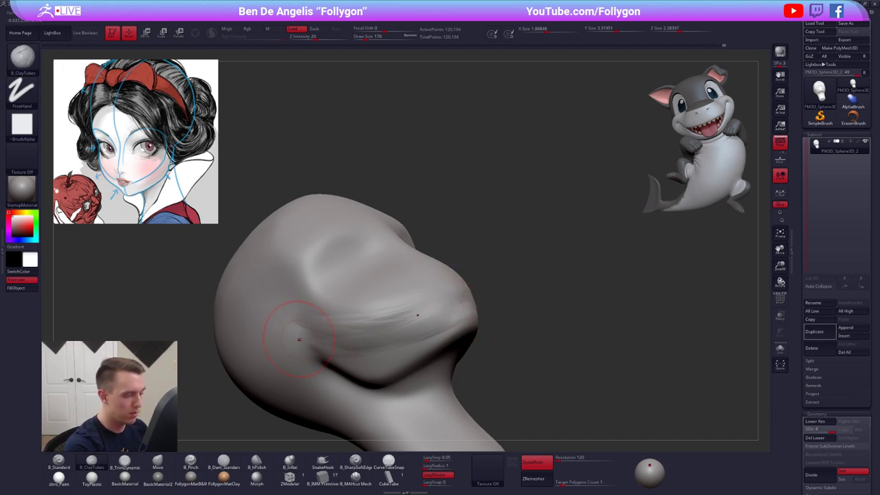
Smooth the clay buildup along the jaw, cheek and chin at subdivision level 3.
mouse_move(438, 342)
right_down()
mouse_move(420, 362)
mouse_move(470, 299)
mouse_move(522, 294)
right_up()
key(shift+d)
shift+drag(357, 308, 405, 329)
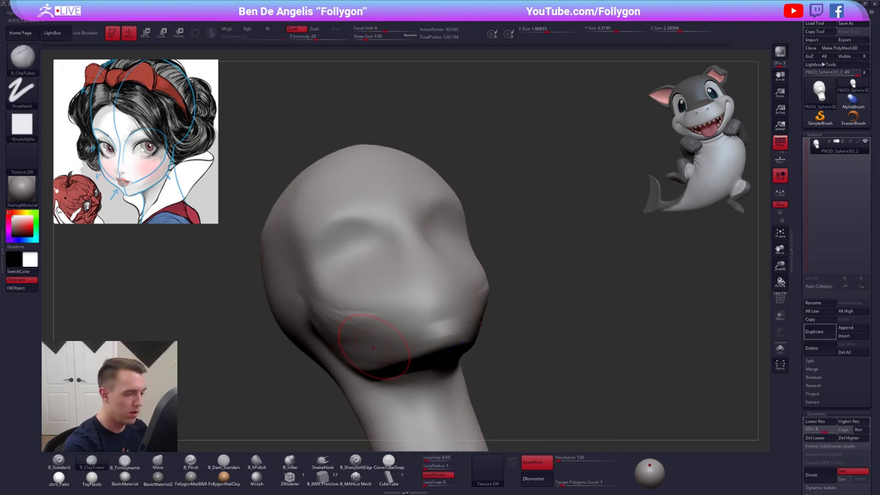
right_drag(377, 338, 387, 333)
mouse_move(275, 307)
shift+mouse_down()
mouse_move(343, 333)
mouse_move(310, 307)
shift+mouse_up()
right_drag(384, 330, 313, 317)
shift+drag(440, 323, 459, 317)
right_drag(474, 317, 402, 335)
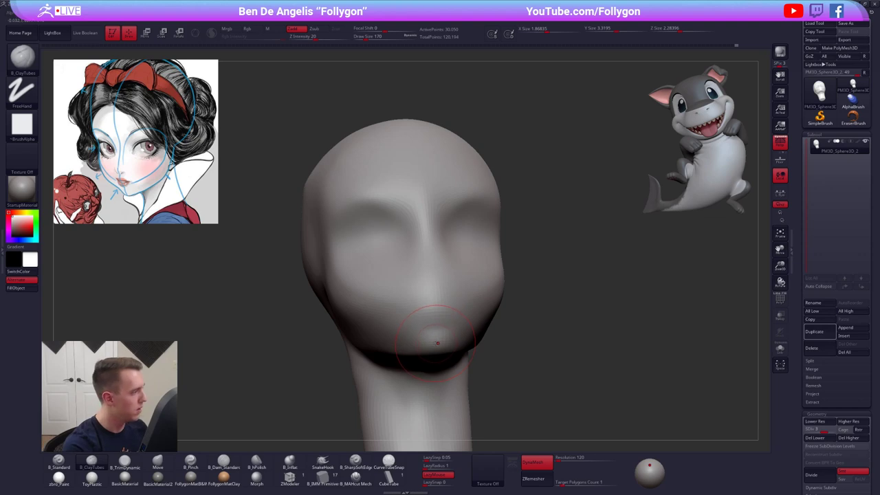
Mask the head except the chin, drop to subdivision level 2, and place a Transpose move line on the chin.
shift+right_drag(459, 361, 406, 349)
mouse_move(425, 340)
ctrl+mouse_down()
mouse_move(434, 334)
mouse_move(451, 354)
ctrl+mouse_up()
ctrl+click(462, 354)
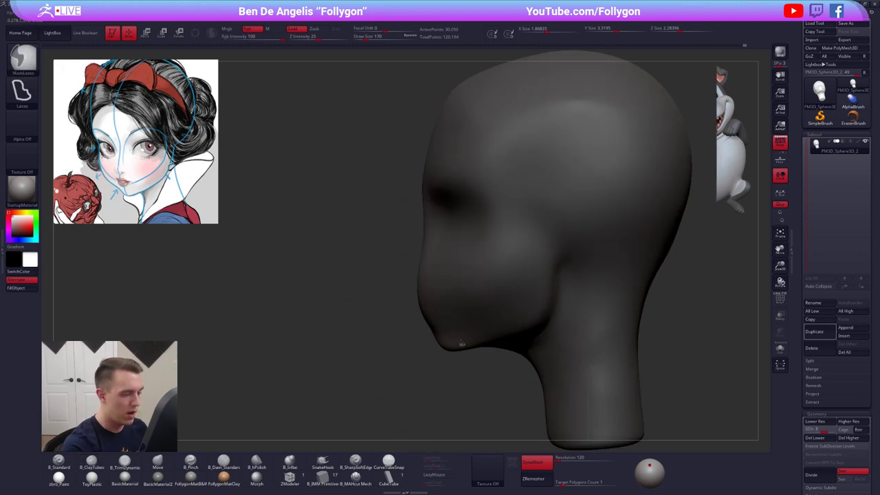
key(shift+d)
right_click(475, 330)
ctrl+click(472, 334)
key(w)
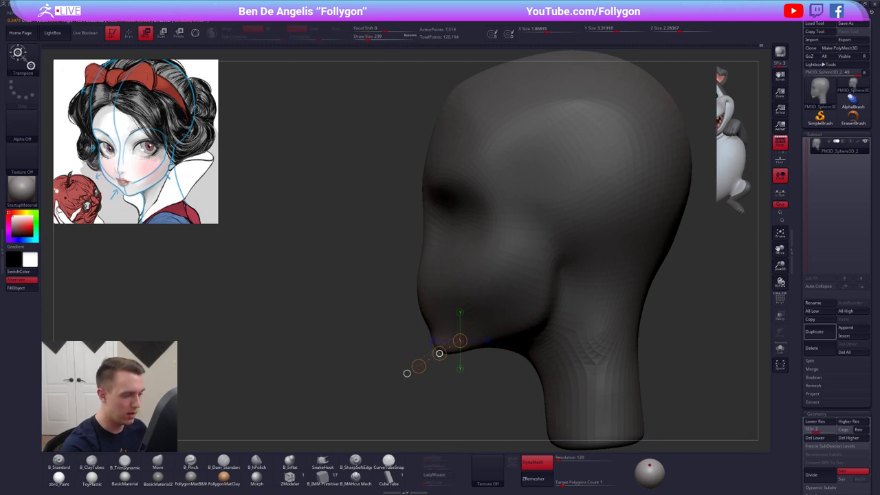
Adjust the chin and lower jaw shape with the Move brush at Draw Size 150, checking front and three-quarter views.
key(q)
key(b)
key(m)
key(v)
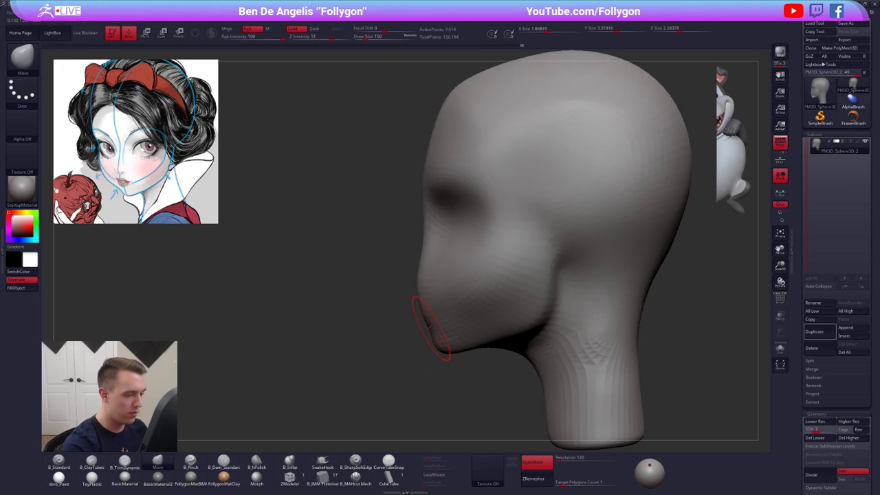
right_drag(430, 326, 456, 325)
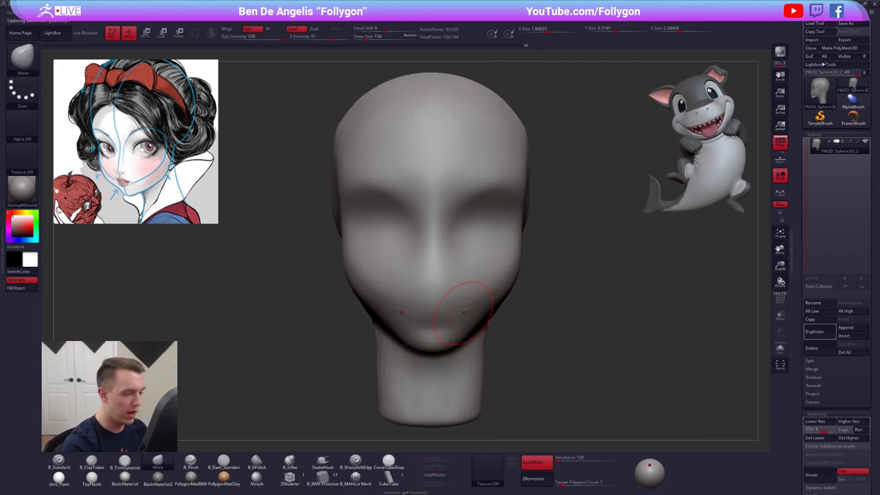
right_drag(496, 305, 469, 313)
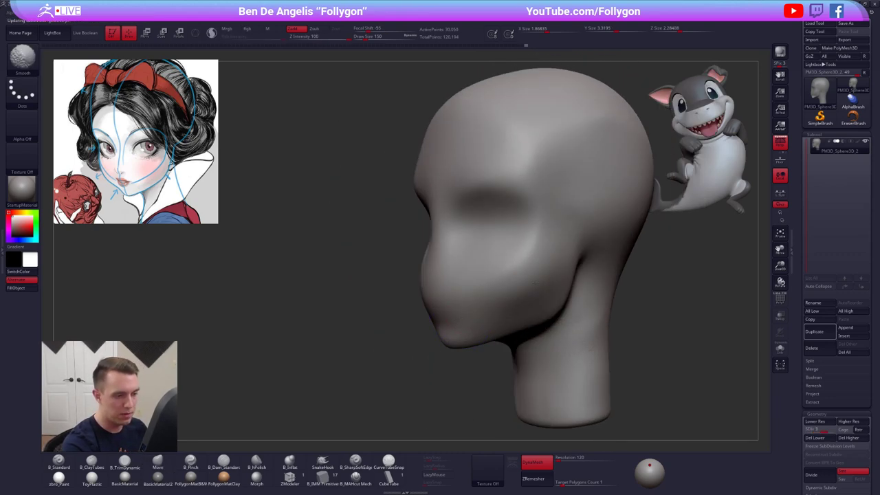
Switch to Chrome and search Google Images for "lip sculpt" in a new tab.
key(alt+Tab)
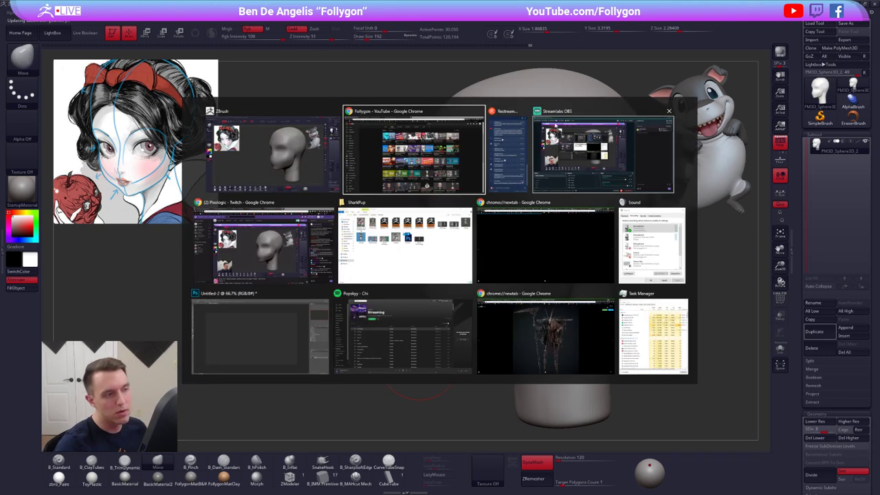
click(390, 158)
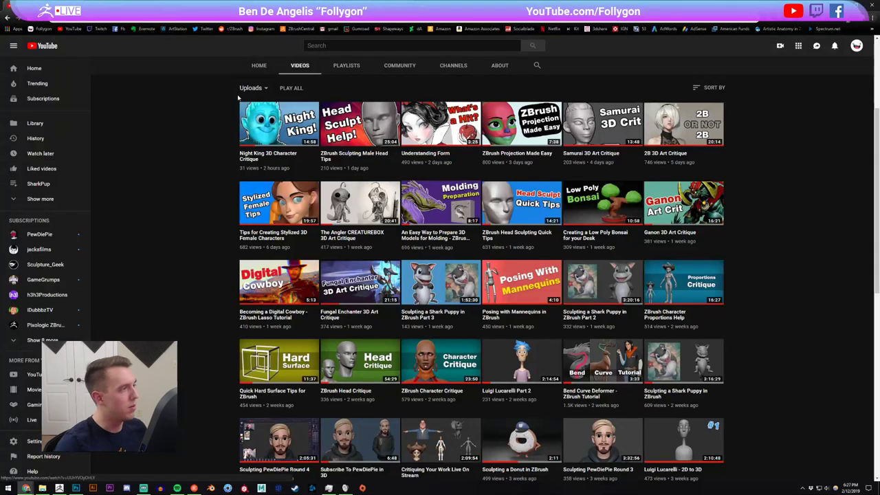
key(ctrl+t)
text(l)
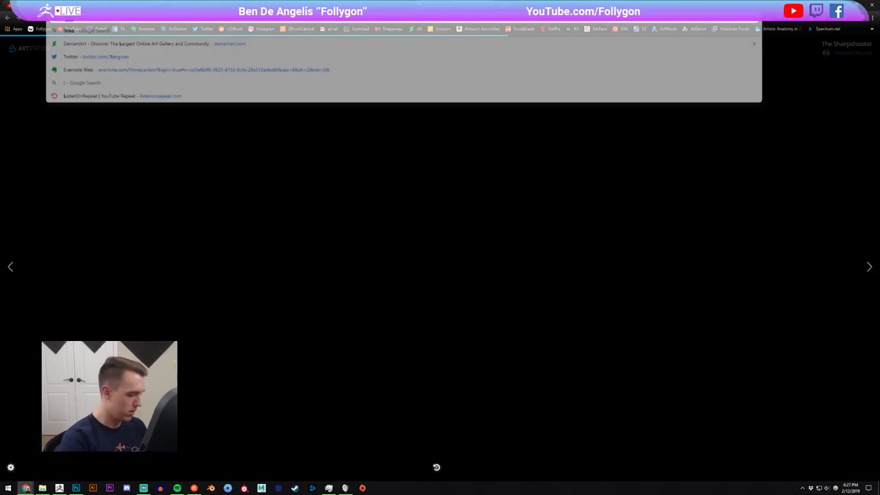
text(ip sculpt)
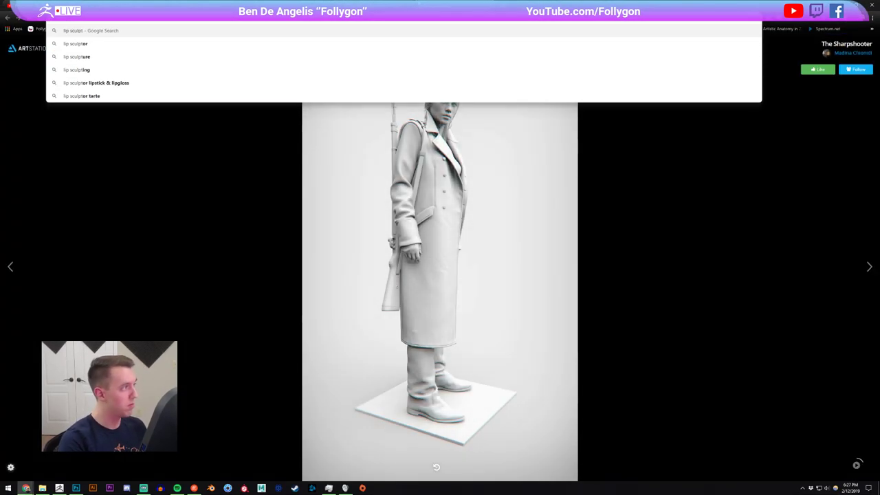
key(Return)
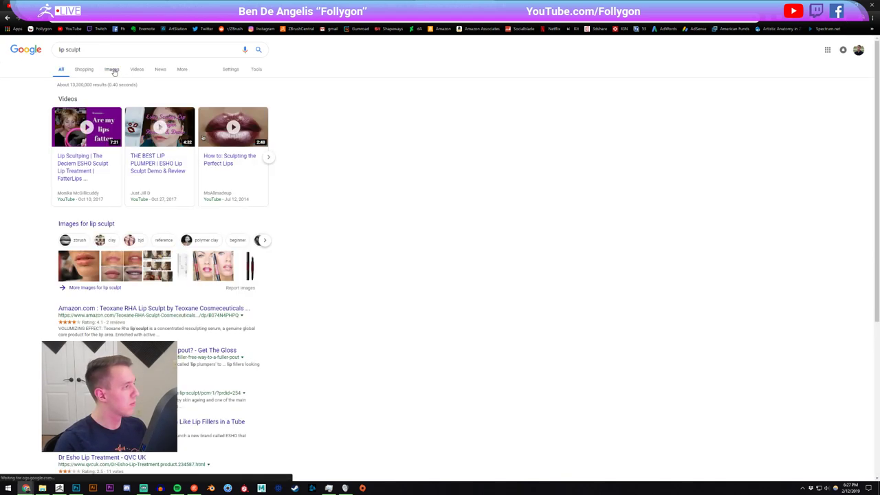
click(112, 70)
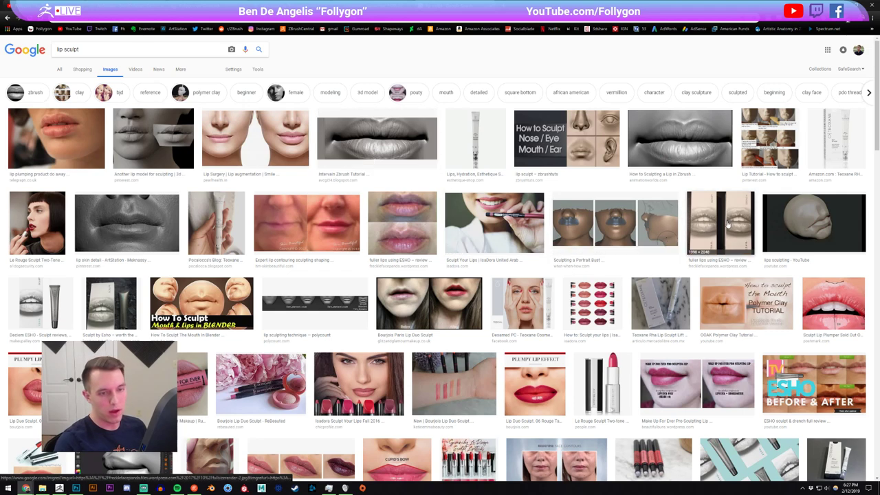
Examine the "lips sculpting" image for the rounded form around the mouth, close the search, and return to ZBrush.
click(789, 224)
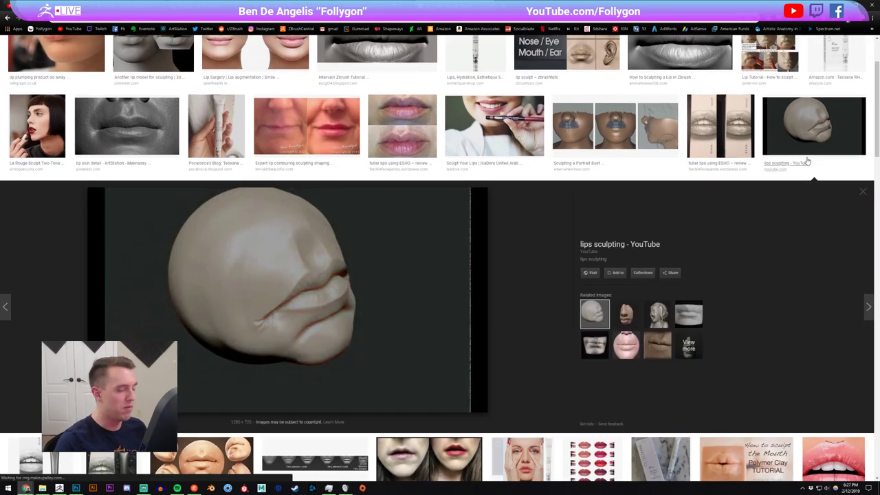
click(813, 130)
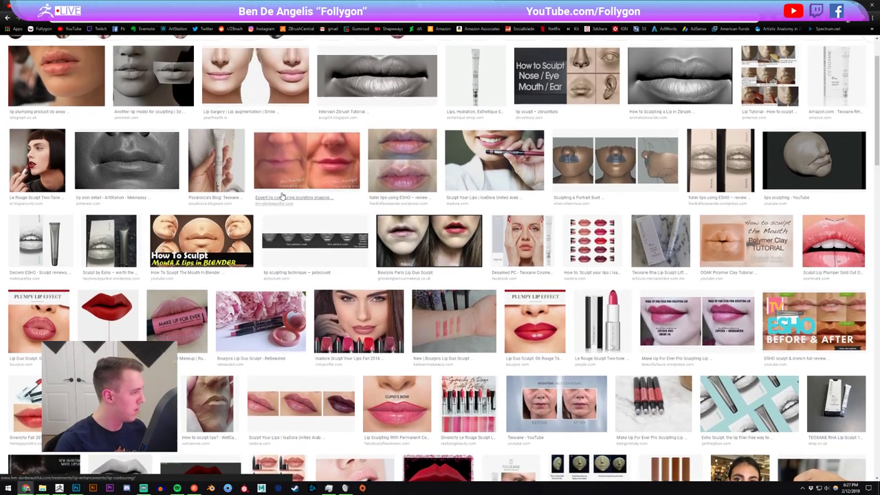
scroll(296, 198, down, 3)
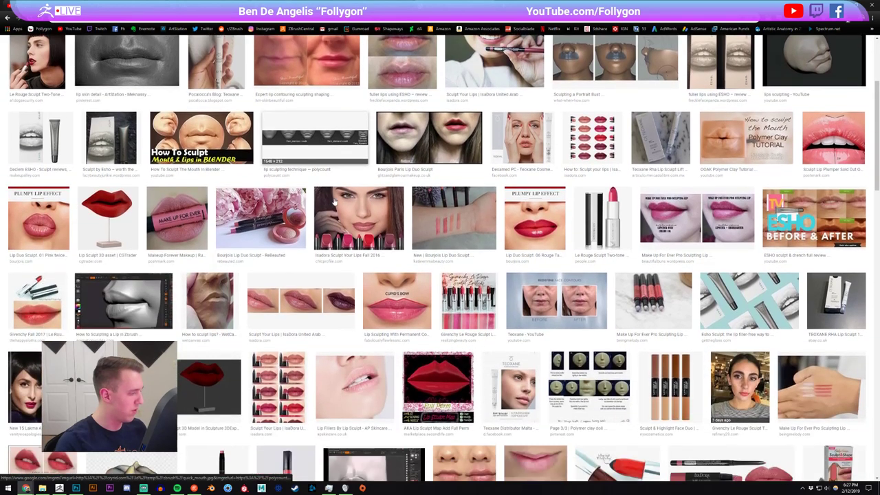
scroll(334, 202, up, 4)
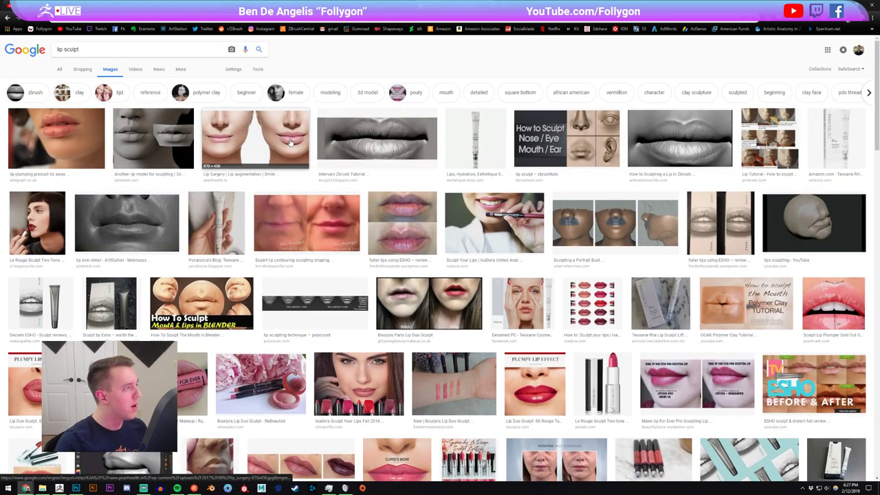
click(113, 51)
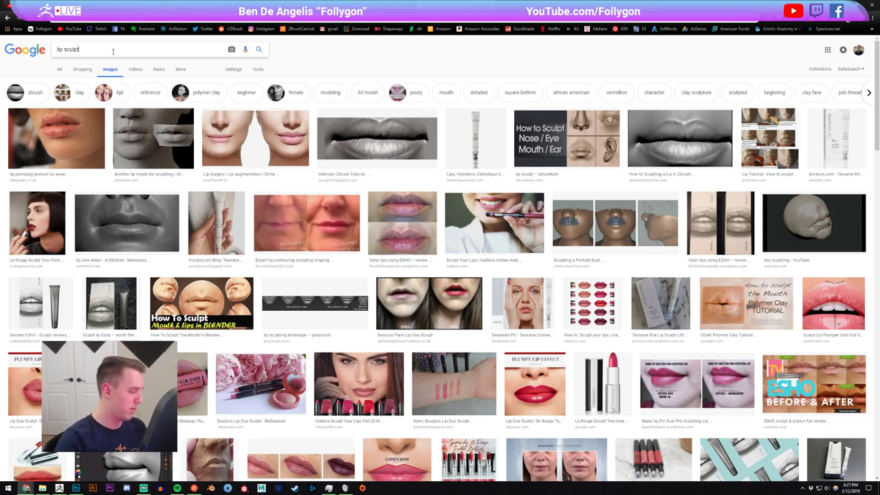
click(846, 201)
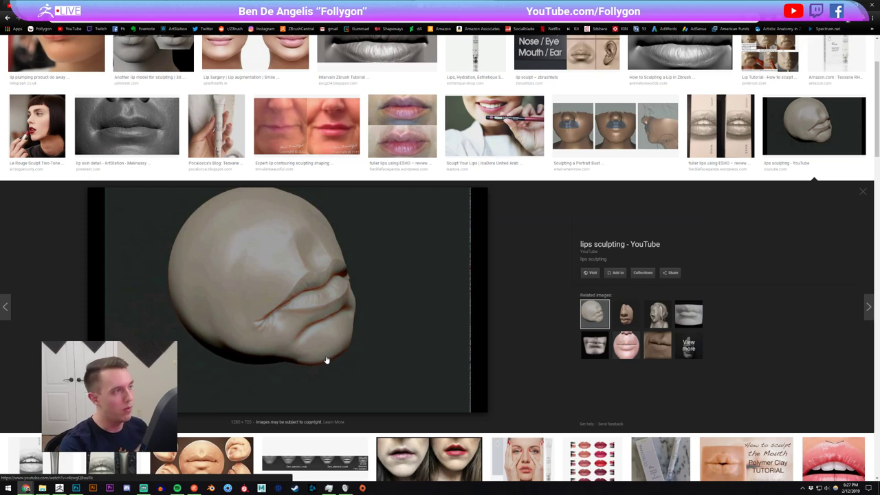
click(96, 5)
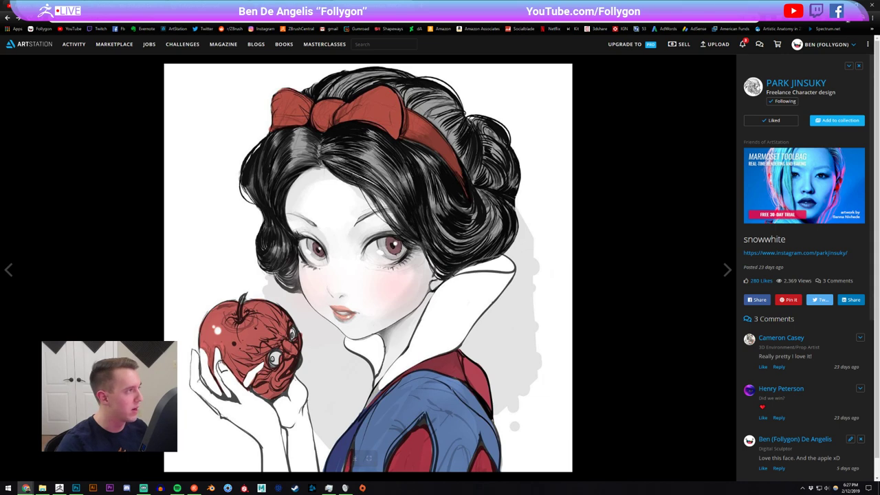
key(alt+Tab)
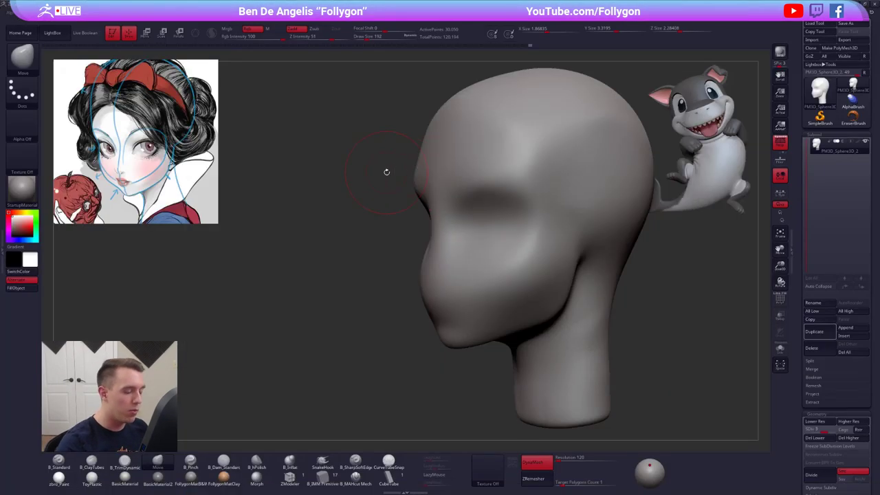
Try the TrimDynamic brush at Draw Size 150 on the chin area, and set up the Pinch brush at Draw Size 181.
mouse_move(468, 309)
right_down()
mouse_move(455, 328)
mouse_move(449, 319)
right_up()
key(s)
click(432, 338)
key(3)
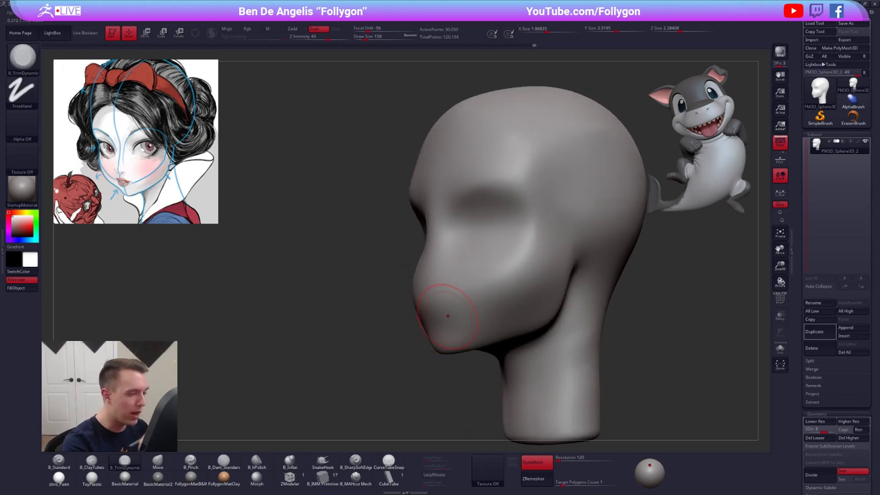
key(s)
click(461, 312)
key(5)
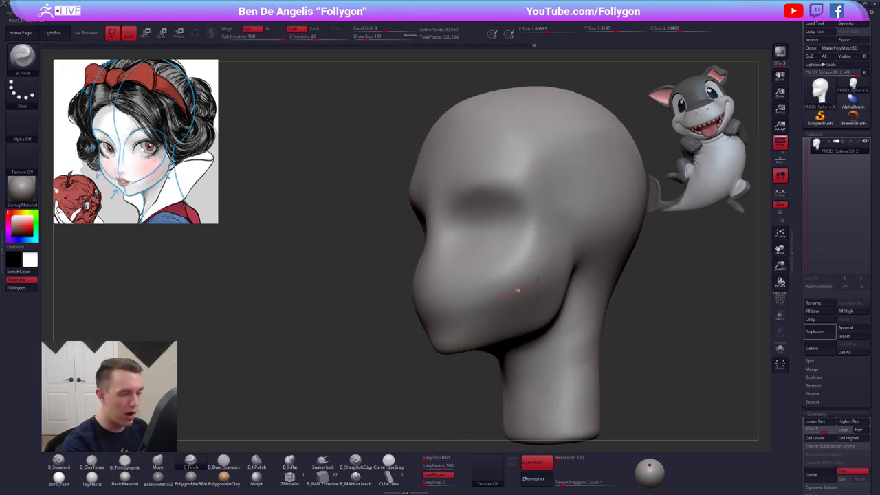
Sharpen the cheekbone edge with the Pinch brush at draw size 181 and smooth the temple.
drag(537, 279, 545, 270)
shift+drag(556, 199, 549, 217)
mouse_move(380, 359)
mouse_down()
mouse_move(446, 354)
mouse_move(404, 360)
mouse_up()
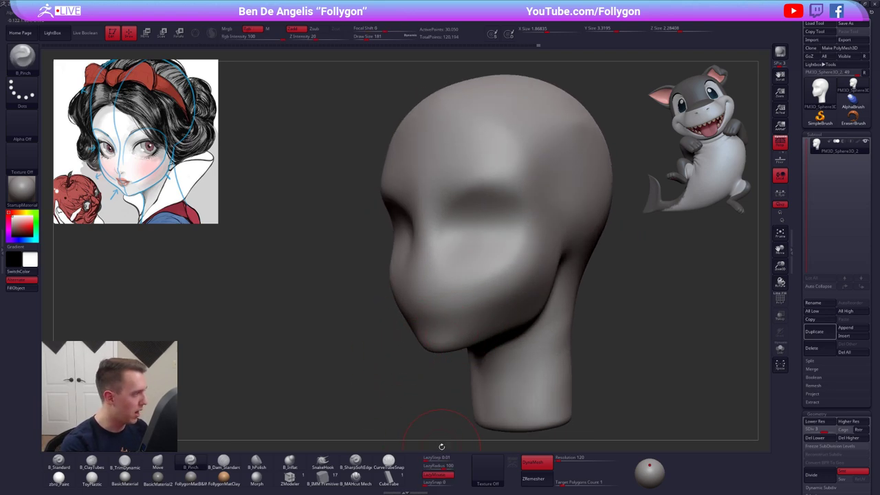
Adjust the shape of the face sides and temple with the Move brush, reducing its draw size from 279 to 239.
key(b)
key(m)
key(v)
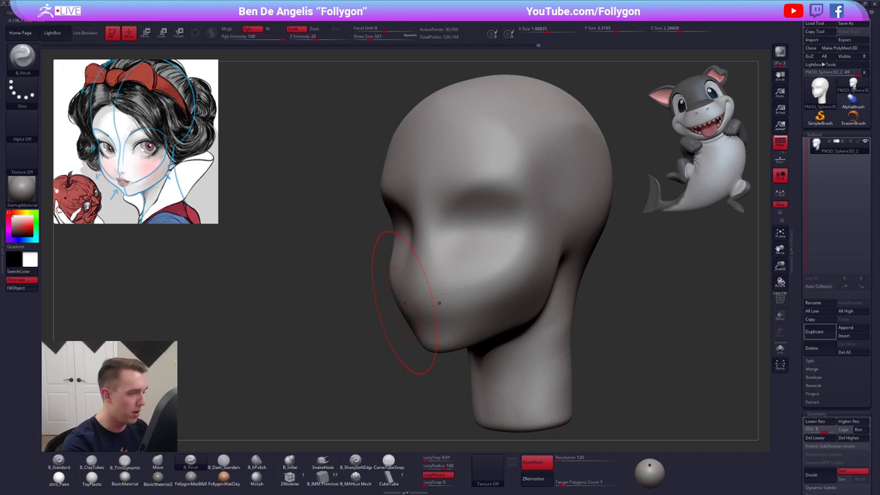
mouse_move(391, 304)
right_down()
mouse_move(414, 311)
mouse_move(343, 295)
right_up()
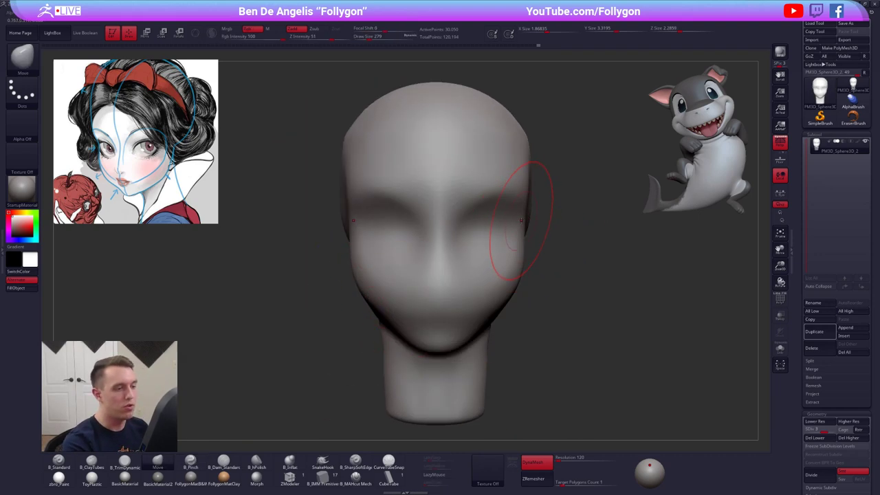
right_drag(516, 204, 506, 186)
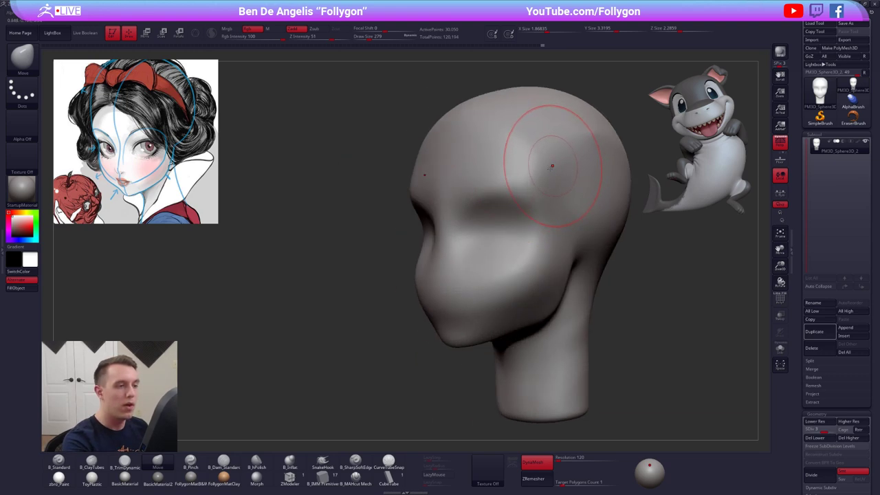
right_click(476, 225)
mouse_move(552, 165)
right_down()
mouse_move(477, 225)
mouse_move(539, 165)
right_up()
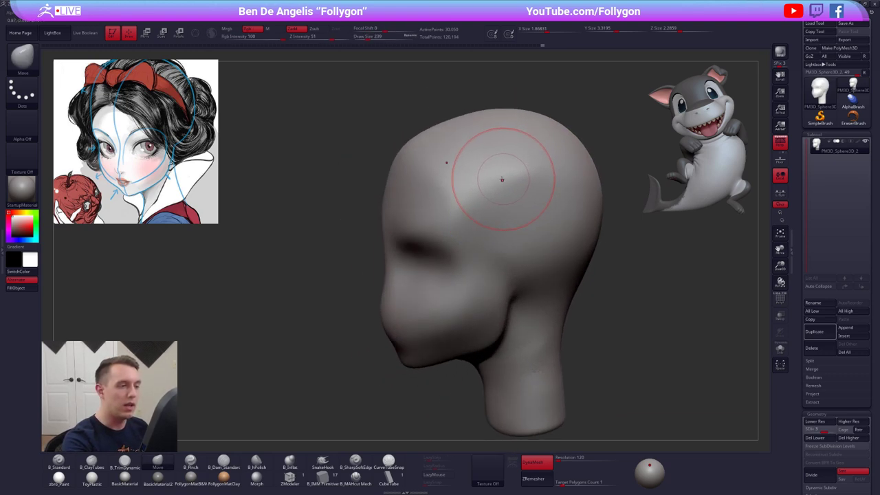
Flatten the temple with the TrimDynamic brush at draw size 239 and smooth the temple and neck base.
key(3)
shift+drag(525, 165, 538, 193)
mouse_move(538, 195)
right_down()
mouse_move(638, 330)
mouse_move(595, 370)
mouse_move(508, 354)
right_up()
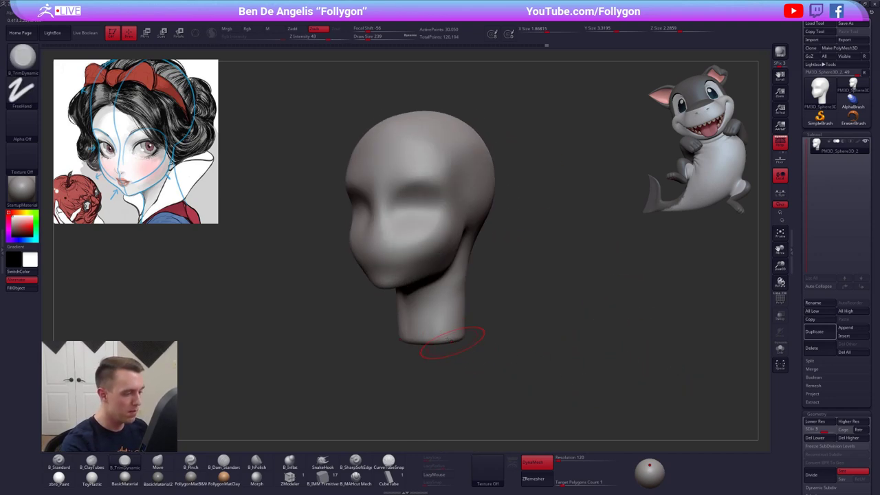
shift+drag(452, 339, 443, 313)
right_drag(484, 323, 430, 310)
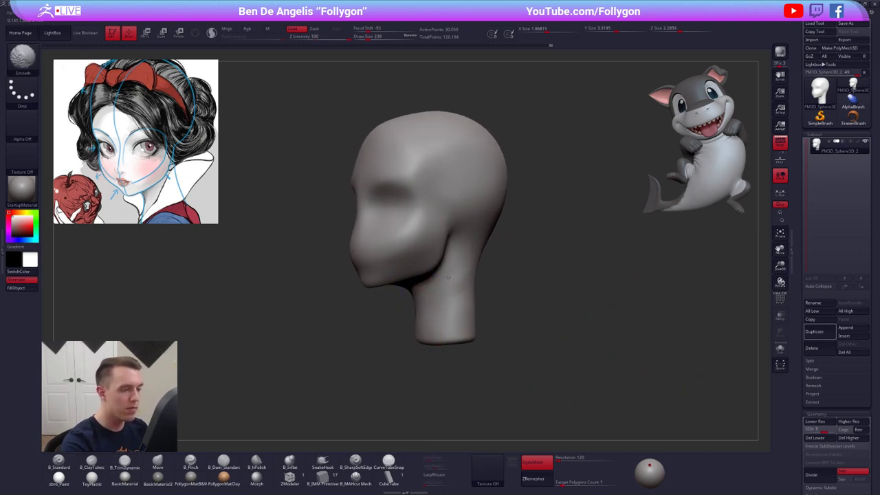
Work the neck area behind the jaw with the ClayTubes brush at subdivision level 4.
key(2)
right_drag(498, 313, 458, 257)
key(d)
key(space)
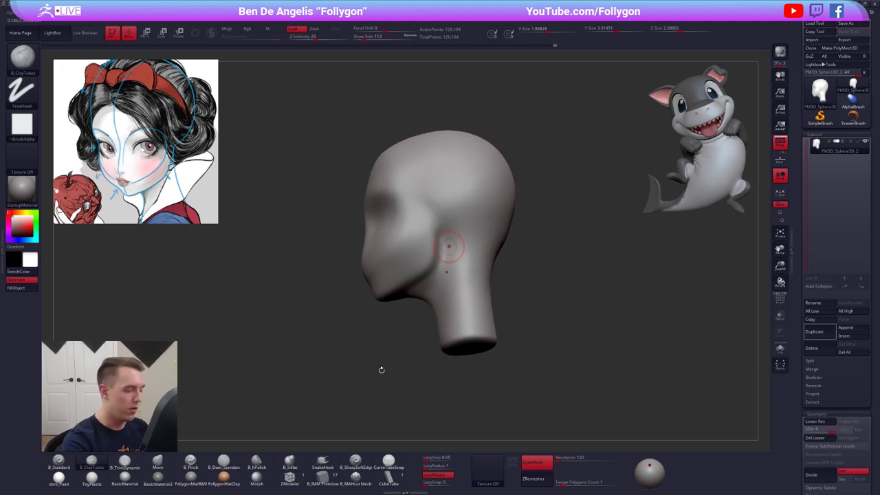
Carve the lower cheek with the MAHcut Mech brush at draw size 181 and quick-save the project.
click(355, 475)
key(space)
drag(415, 231, 418, 232)
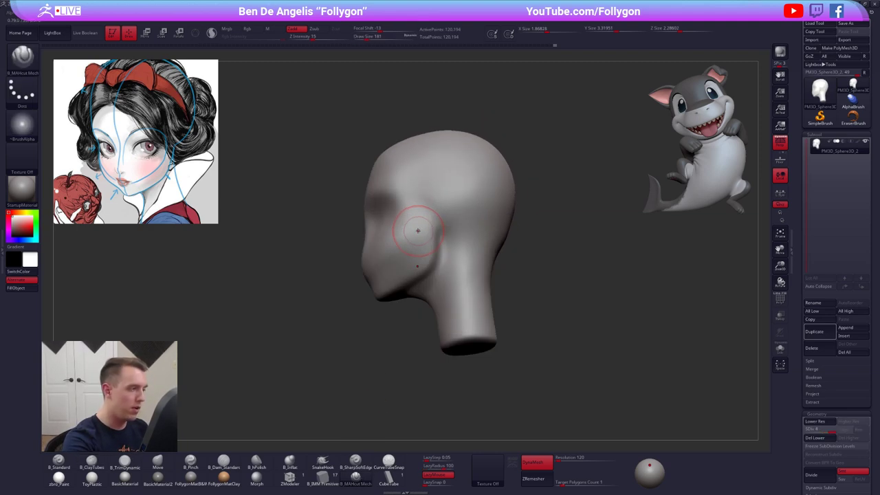
mouse_move(419, 232)
ctrl+right_down()
mouse_move(432, 261)
mouse_move(395, 303)
ctrl+right_up()
key(ctrl+s)
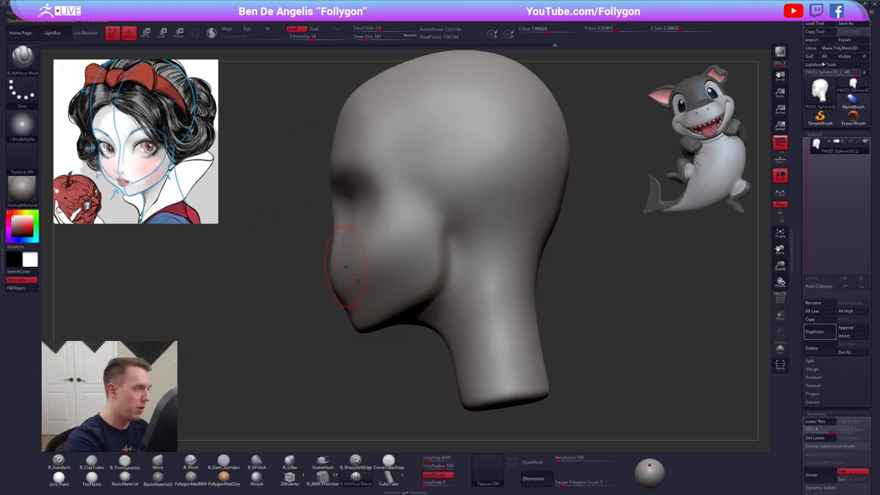
mouse_move(416, 311)
alt+right_down()
mouse_move(420, 328)
mouse_move(405, 309)
mouse_move(439, 297)
alt+right_up()
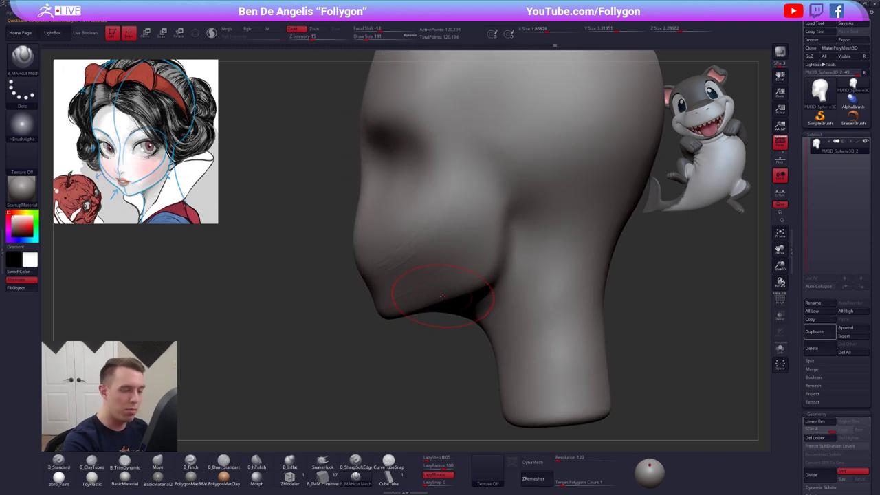
Set the Move brush to draw size 265 and try lasso-masking the underside of the jaw.
key(b)
key(m)
key(v)
key(space)
drag(432, 297, 441, 298)
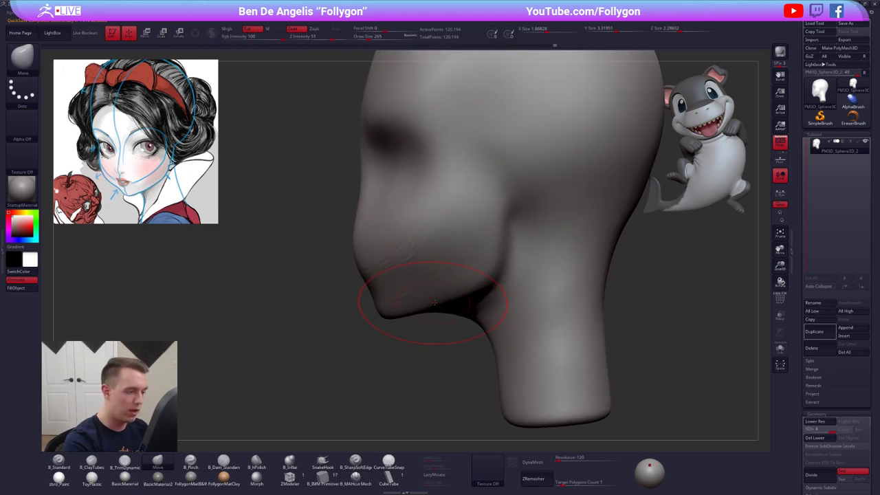
ctrl+drag(356, 309, 532, 237)
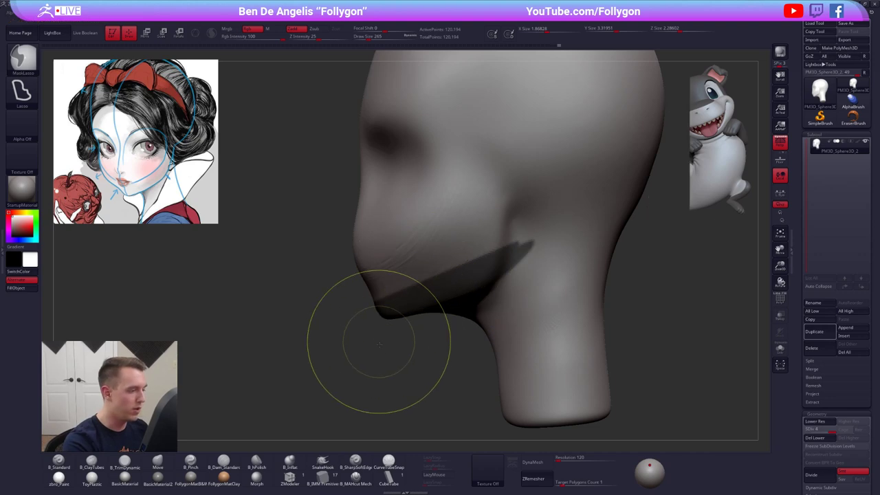
ctrl+drag(375, 342, 319, 319)
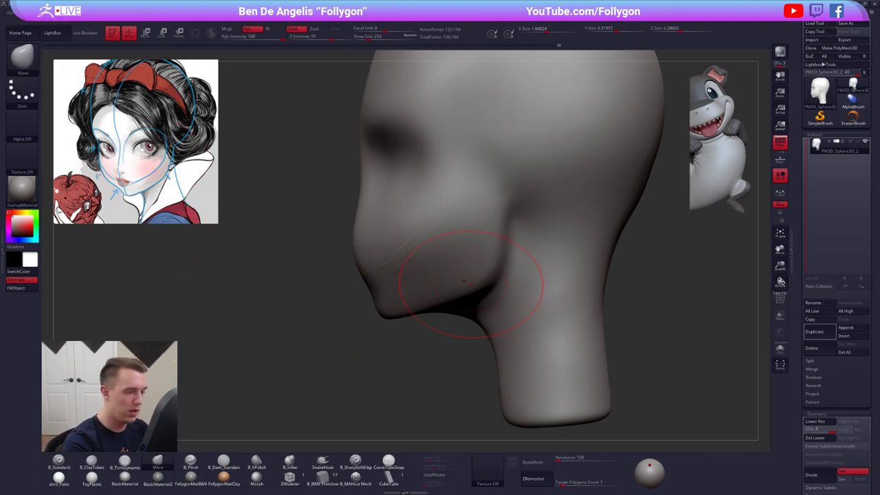
Carve the plane edge running from the jaw corner up toward the temple with the MAHcut Mech brush at draw size 252.
drag(382, 427, 371, 403)
click(355, 478)
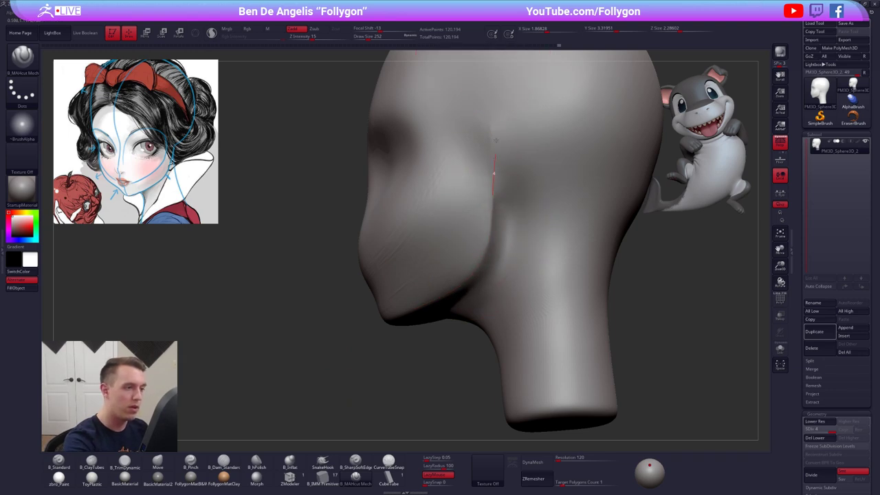
mouse_move(481, 131)
right_down()
mouse_move(518, 147)
mouse_move(505, 230)
mouse_move(499, 194)
mouse_move(509, 261)
right_up()
Lower the mesh to subdivision level 1 and narrow the head behind the jaw with the Move brush at draw size 265.
key(shift+d)
key(shift+d)
key(b)
key(m)
key(v)
right_drag(529, 219, 482, 223)
key(space)
drag(482, 223, 483, 225)
key(shift+d)
key(space)
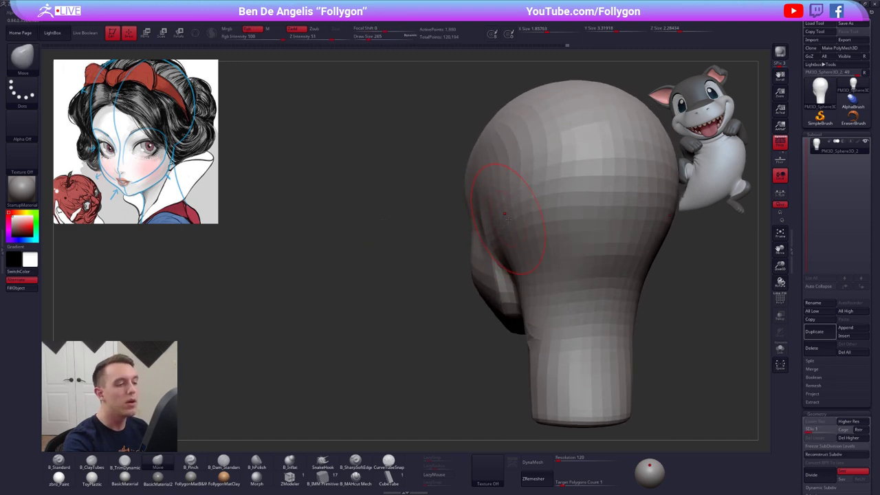
mouse_move(504, 215)
right_down()
mouse_move(501, 175)
mouse_move(485, 200)
right_up()
Raise the mesh to subdivision level 2 and flatten the side of the head with the TrimDynamic brush at draw size 215.
key(d)
key(3)
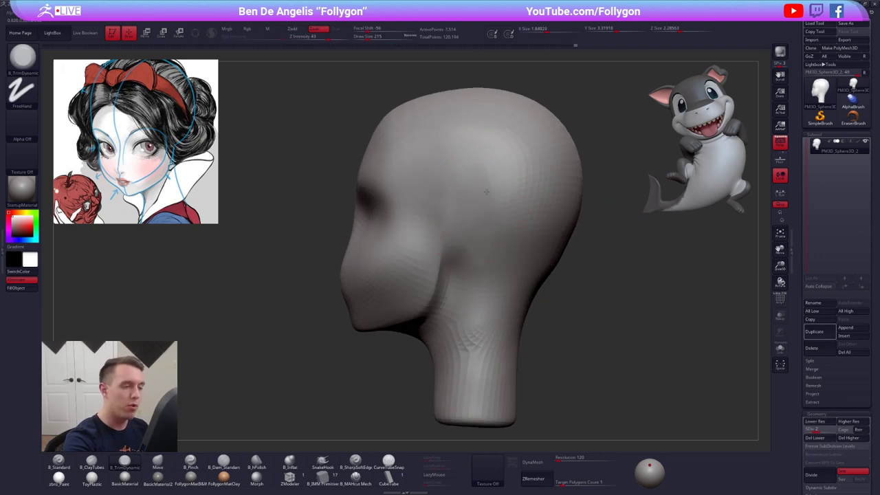
key(4)
key(3)
mouse_move(440, 237)
right_down()
mouse_move(493, 225)
mouse_move(489, 211)
mouse_move(496, 232)
right_up()
Set the Move brush to draw size 279, lasso-mask the side of the head and soften the mask edge.
key(4)
key(space)
drag(496, 210, 491, 220)
key(ctrl)
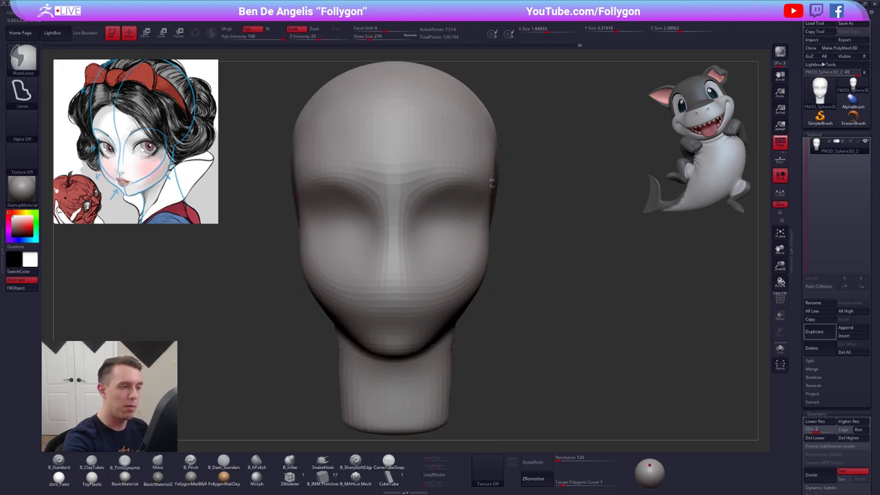
mouse_move(491, 174)
ctrl+mouse_down()
mouse_move(549, 81)
mouse_move(585, 224)
ctrl+mouse_up()
right_drag(509, 192, 497, 195)
ctrl+click(496, 195)
ctrl+click(498, 195)
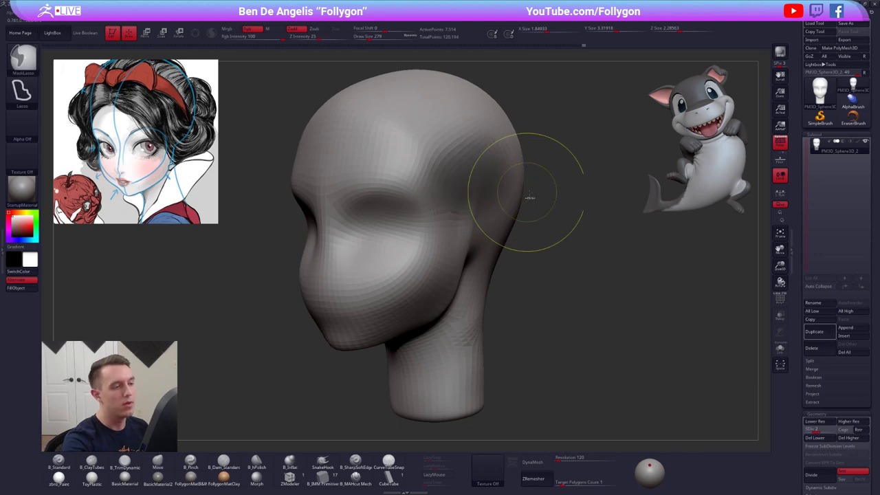
Invert the mask and narrow the unmasked side of the head at subdivision level 1 with the Move brush.
key(shift+d)
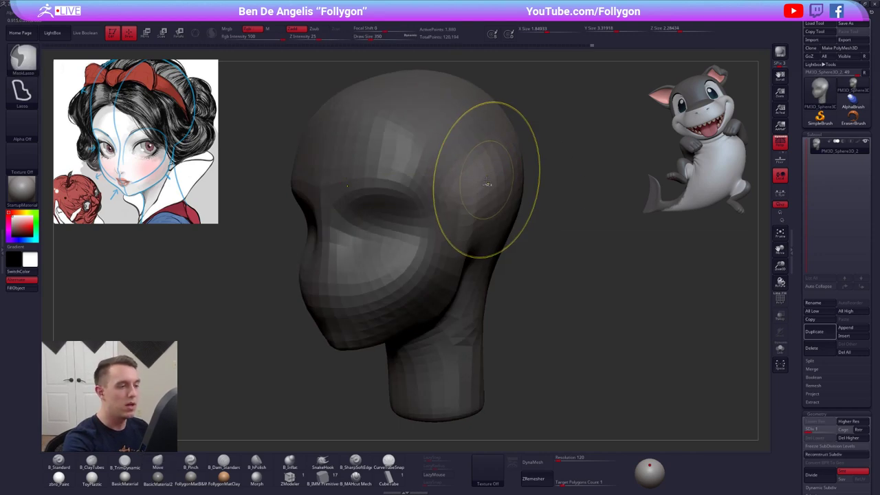
right_drag(487, 183, 526, 200)
mouse_move(526, 234)
ctrl+right_down()
mouse_move(489, 169)
mouse_move(492, 160)
mouse_move(515, 171)
mouse_move(468, 153)
mouse_move(460, 175)
ctrl+right_up()
Raise the mesh to subdivision level 4, set the draw size to 203 and smooth the mouth area and rear cheek.
key(d)
key(d)
key(d)
key(space)
drag(459, 176, 443, 174)
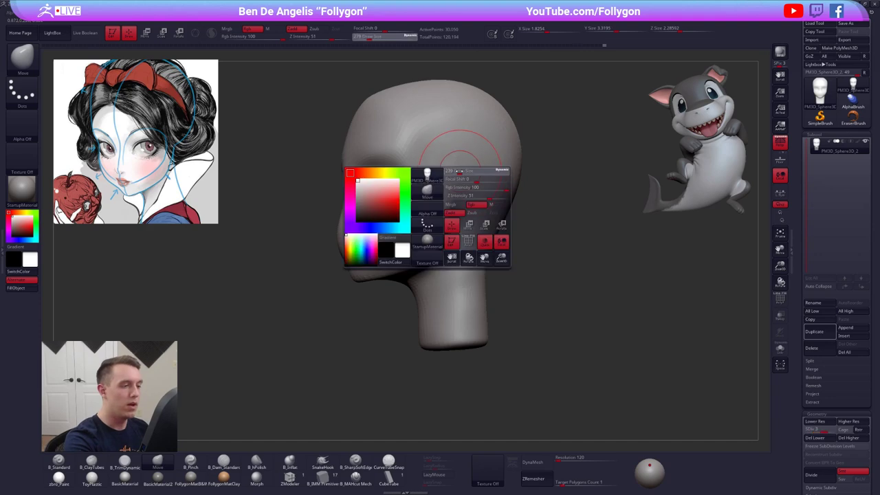
key(shift)
shift+drag(363, 250, 360, 235)
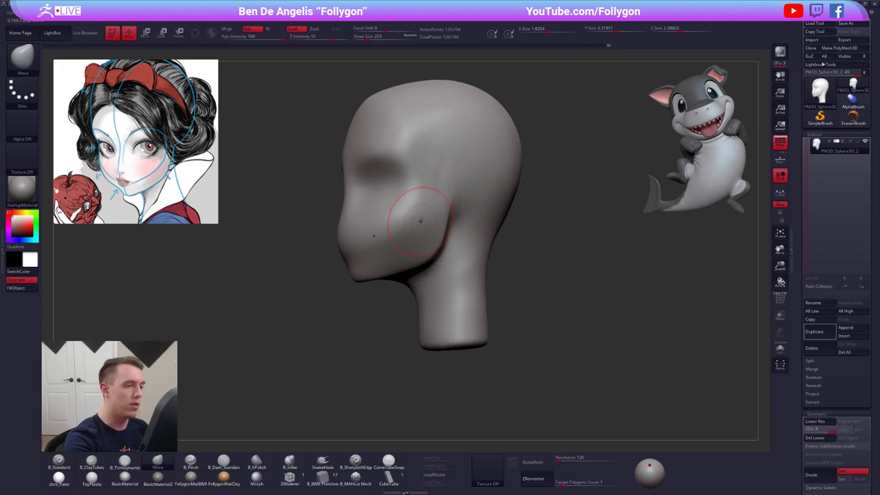
shift+drag(418, 220, 421, 237)
mouse_move(468, 262)
right_down()
mouse_move(442, 267)
mouse_move(434, 285)
mouse_move(472, 289)
right_up()
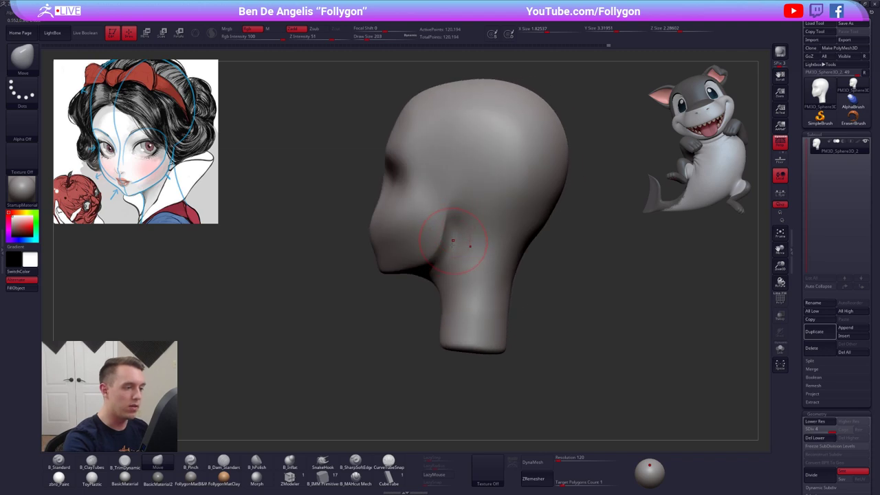
Flatten the hollow behind the jaw corner with the TrimDynamic brush and lower the mesh to subdivision level 2.
key(3)
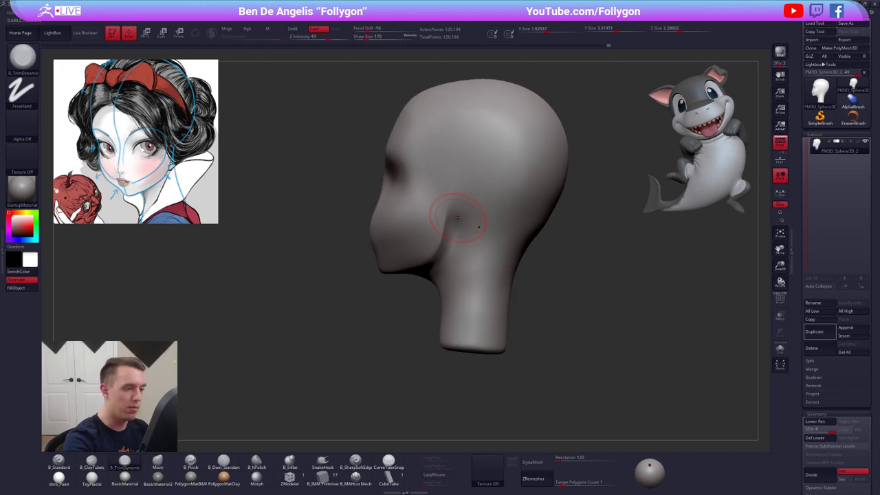
right_drag(453, 239, 460, 222)
key(shift+d)
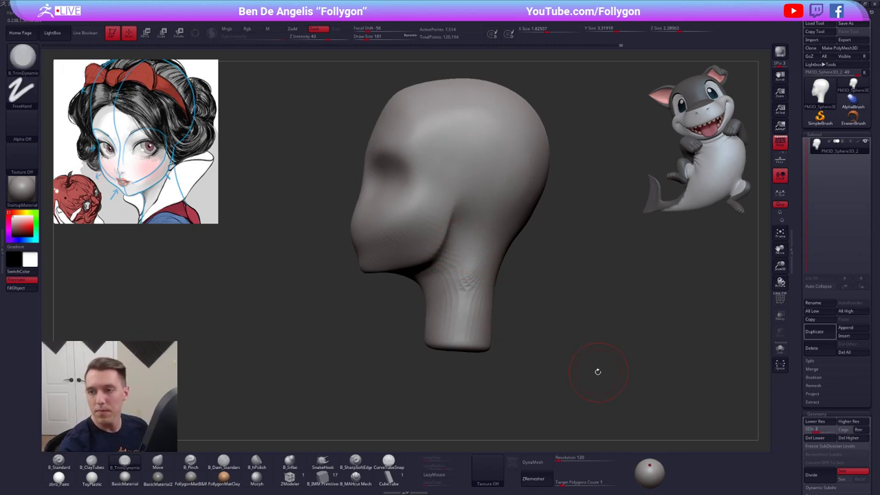
Smooth the side of the neck at subdivision level 3 and raise the mesh to level 4.
key(d)
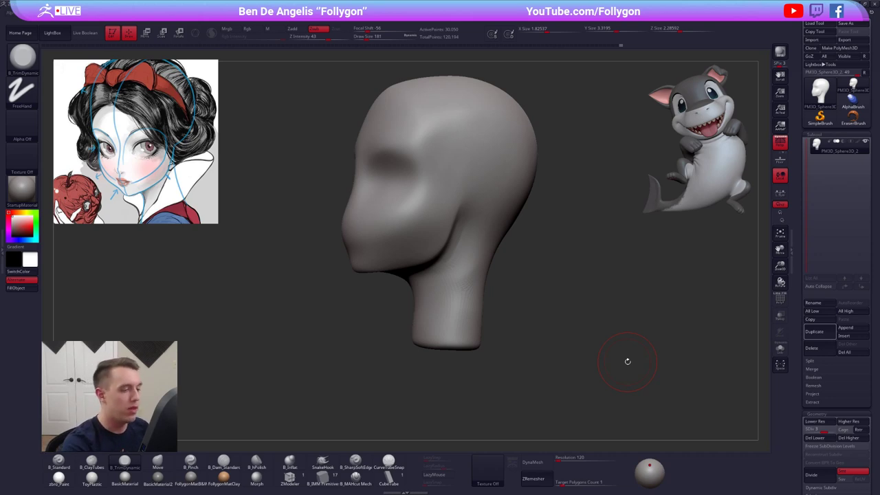
key(space)
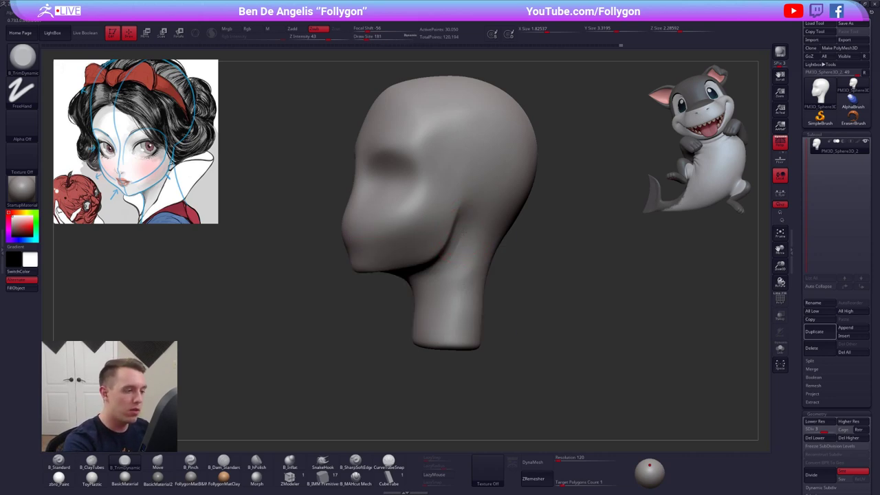
key(shift)
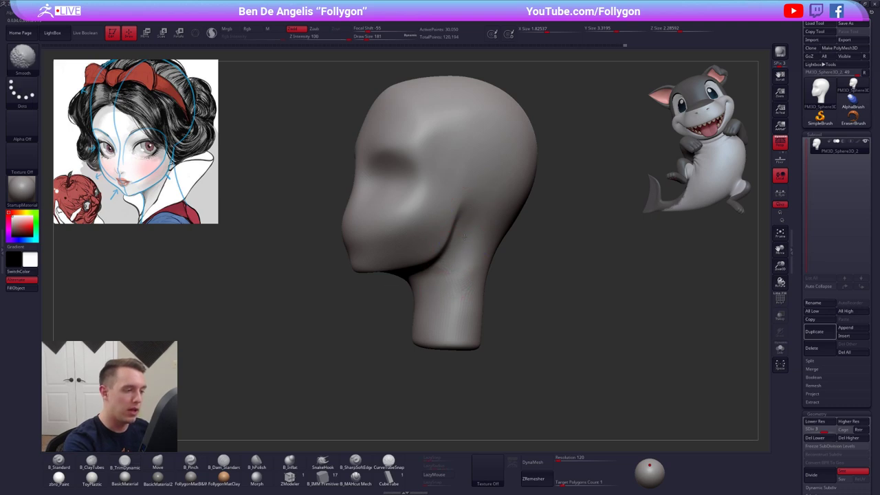
mouse_move(458, 270)
right_down()
mouse_move(434, 266)
mouse_move(460, 265)
mouse_move(531, 295)
right_up()
key(d)
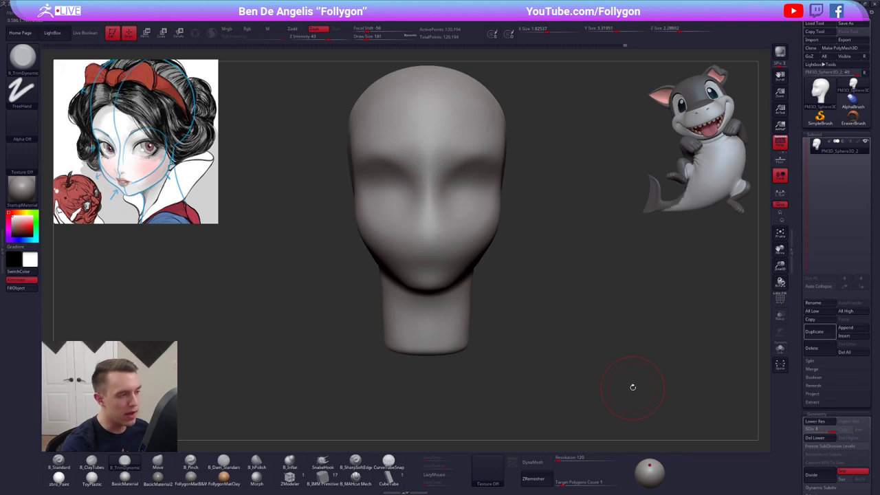
Reduce the TrimDynamic brush's draw size to 88 and trim beside the nose.
key(space)
drag(434, 188, 430, 188)
mouse_move(441, 212)
alt+right_down()
mouse_move(446, 261)
mouse_move(459, 285)
alt+right_up()
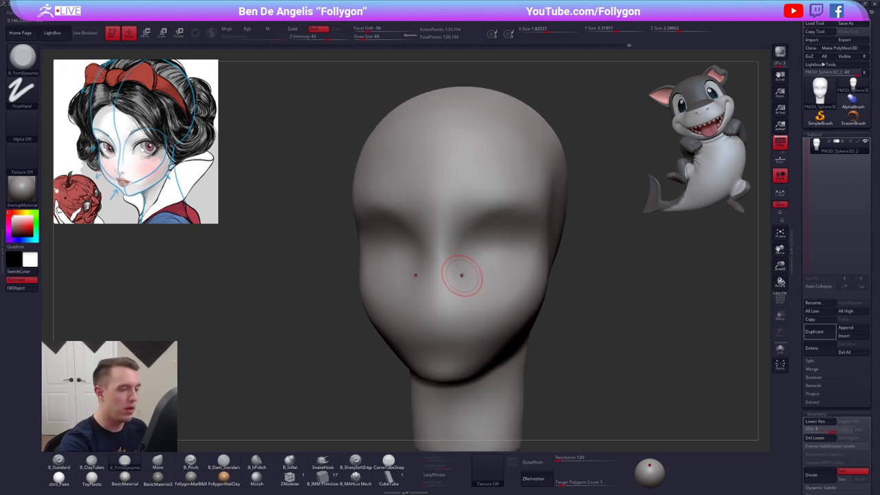
Subdivide the mesh to level 5 and sharpen the nose ridge with the Pinch brush at draw size 113.
key(5)
key(s)
key(ctrl+d)
drag(462, 265, 454, 243)
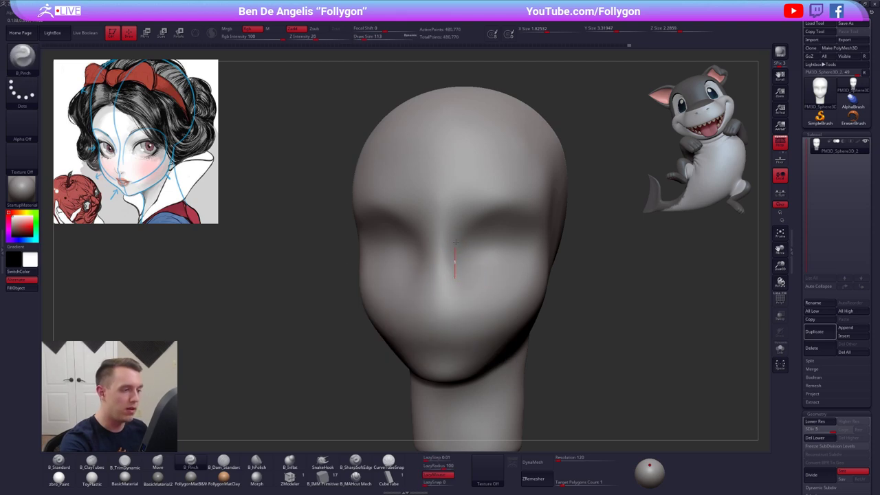
Pinch the edge of the lower cheek plane with the Pinch brush at draw size 150.
mouse_move(519, 207)
right_down()
mouse_move(481, 220)
mouse_move(502, 210)
right_up()
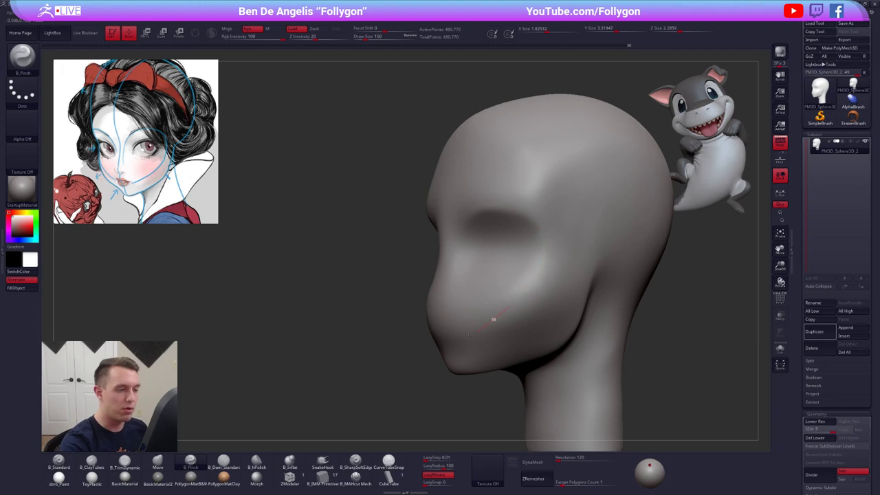
drag(493, 319, 492, 304)
right_drag(531, 267, 574, 253)
Lower the mesh to subdivision level 3 and smooth the side of the face behind the eye socket at draw size 215.
key(4)
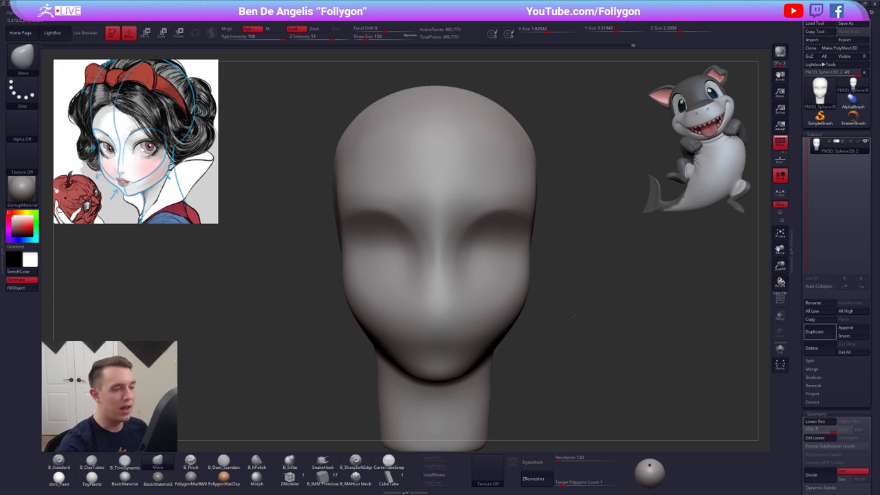
right_drag(575, 316, 539, 306)
key(shift+d)
key(shift+d)
key(space)
drag(542, 192, 549, 191)
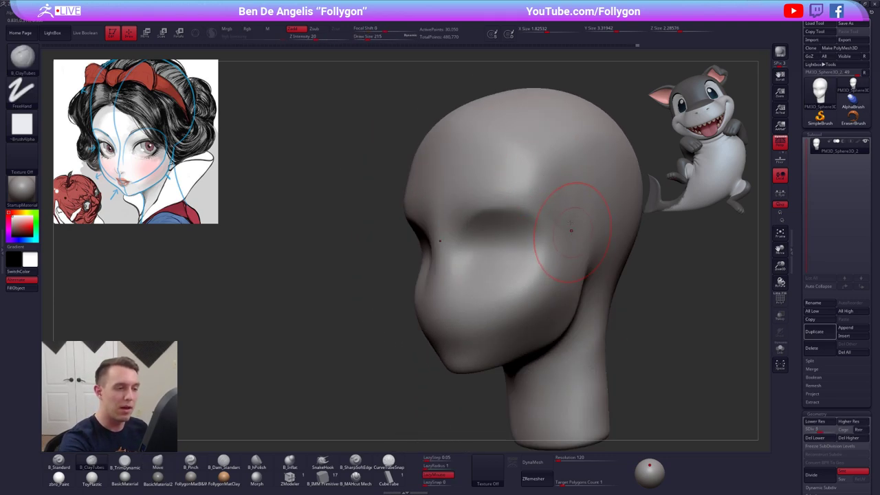
key(shift)
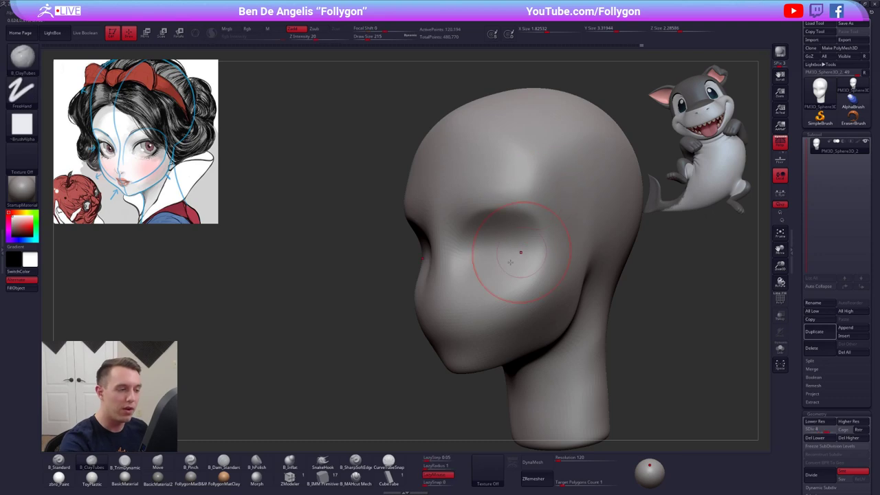
Return the mesh to subdivision level 5 and reduce the ClayTubes brush's draw size to 140.
key(d)
key(space)
drag(536, 260, 526, 259)
mouse_move(529, 265)
right_down()
mouse_move(589, 275)
mouse_move(558, 298)
right_up()
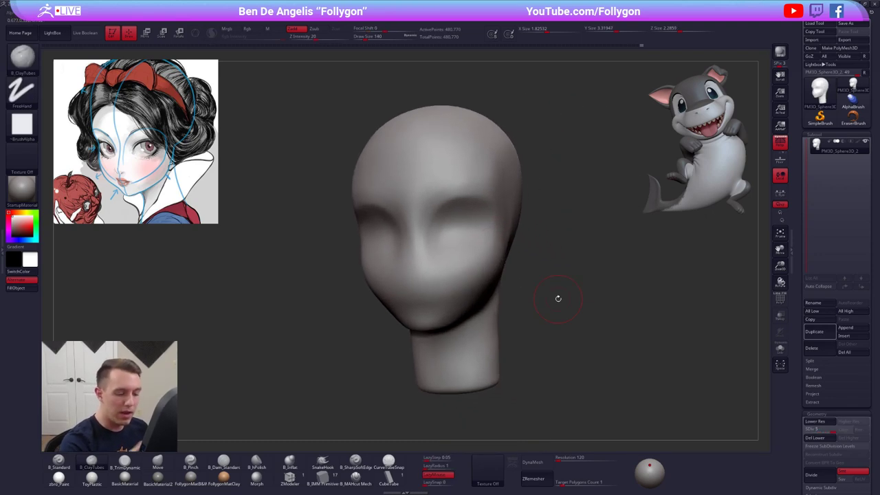
Check the head's polyframe and convert it to a DynaMesh at resolution 336 without freezing the subdivision levels.
key(shift+f)
right_drag(596, 417, 489, 308)
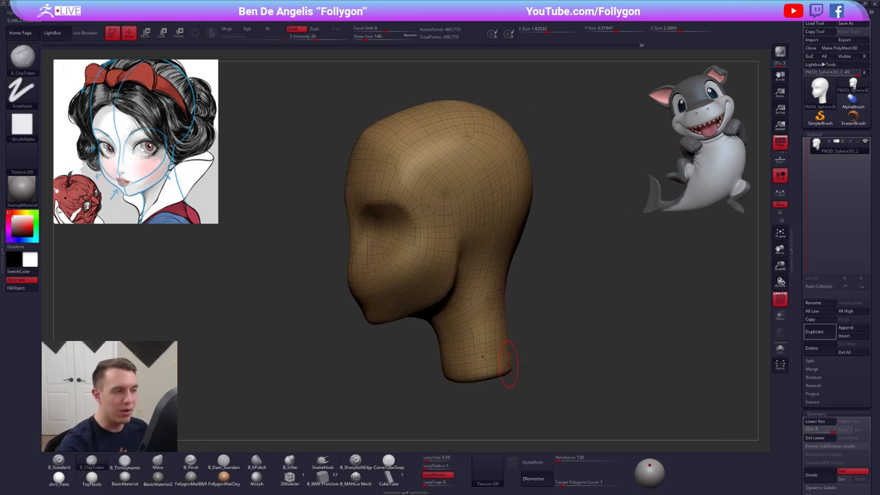
key(shift+f)
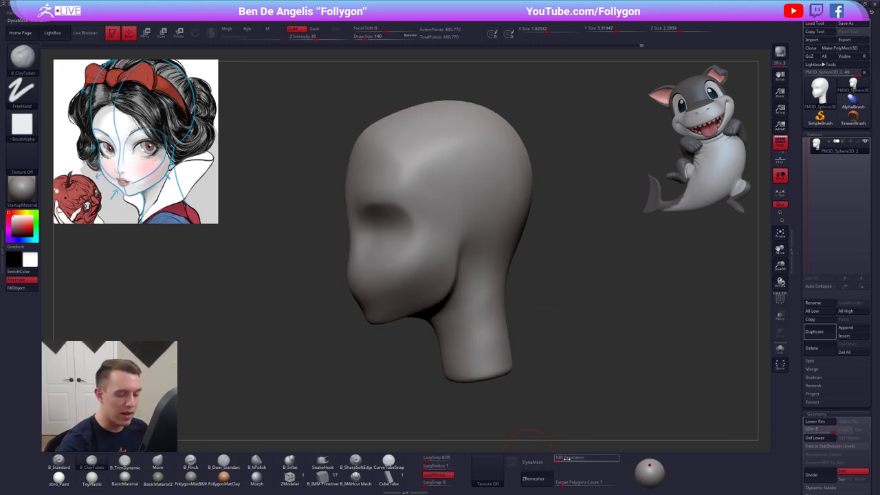
click(531, 461)
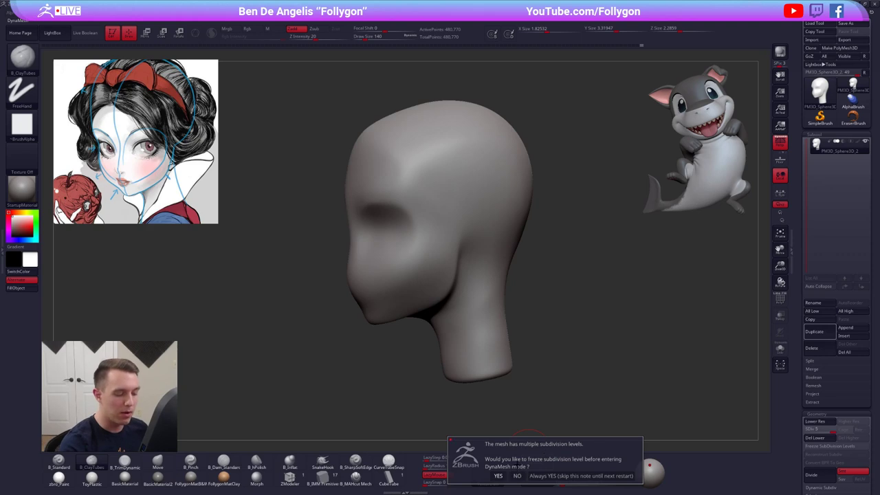
click(516, 476)
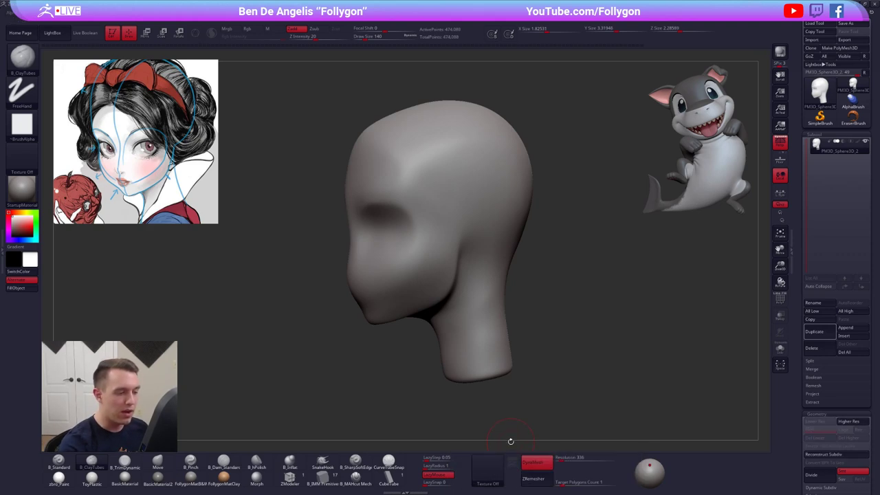
Set the TrimDynamic brush to draw size 170 and trim and smooth the side of the neck.
key(space)
ctrl+right_drag(496, 292, 491, 256)
key(3)
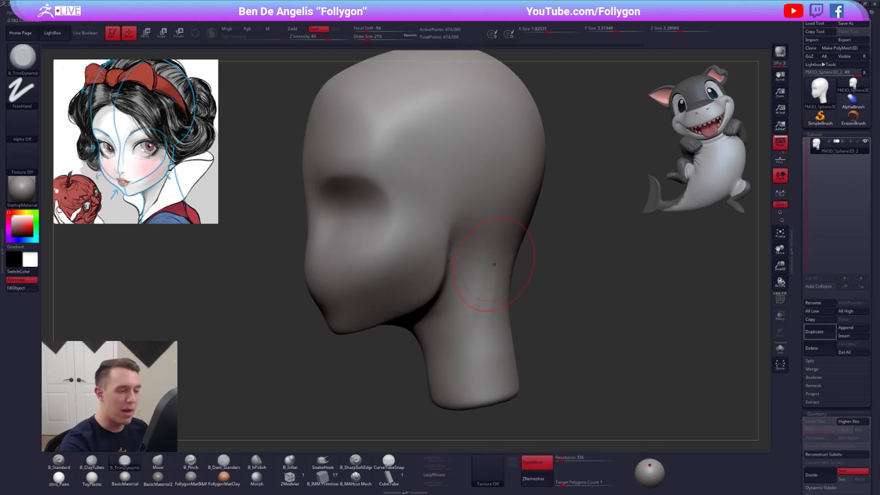
key(space)
drag(486, 306, 481, 306)
key(shift)
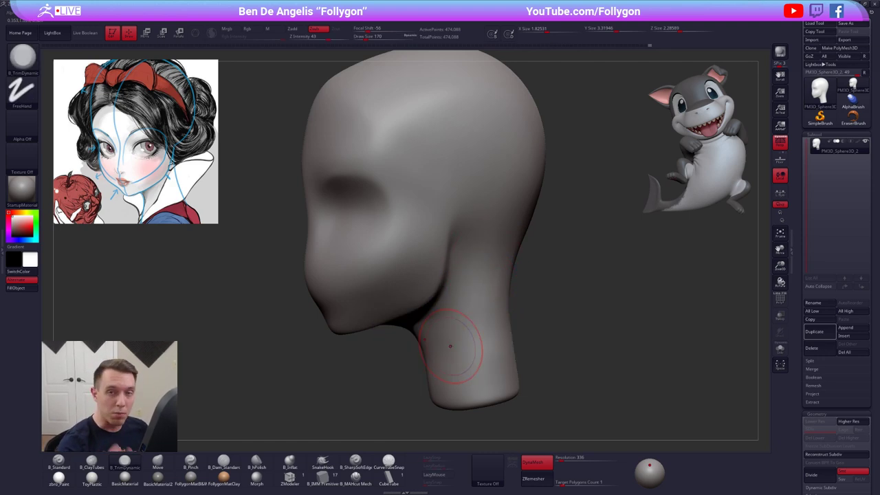
alt+drag(546, 364, 509, 347)
drag(509, 347, 540, 350)
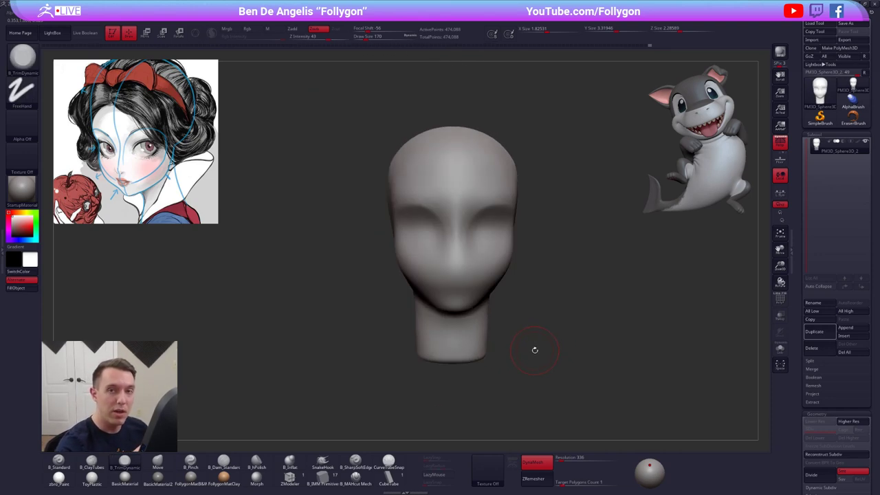
Switch to Chrome, open the "ZBrush Projection Made Easy" video on YouTube, close it and return to ZBrush.
key(alt+Tab)
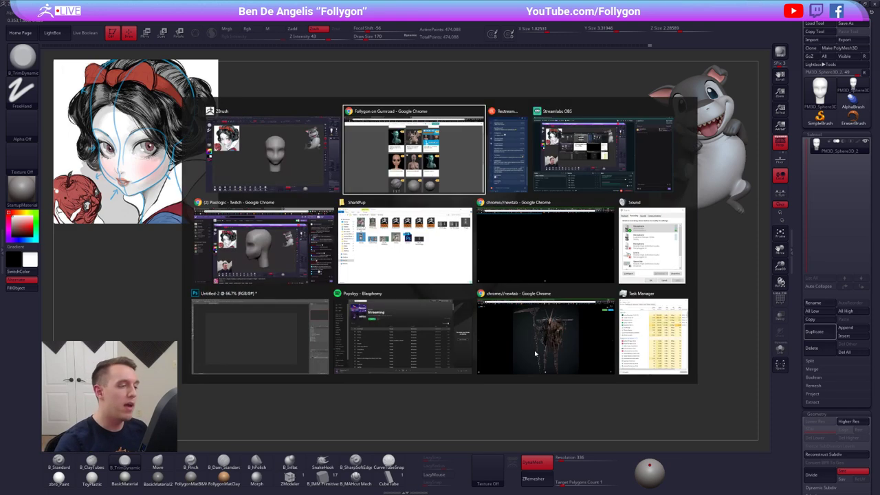
click(448, 177)
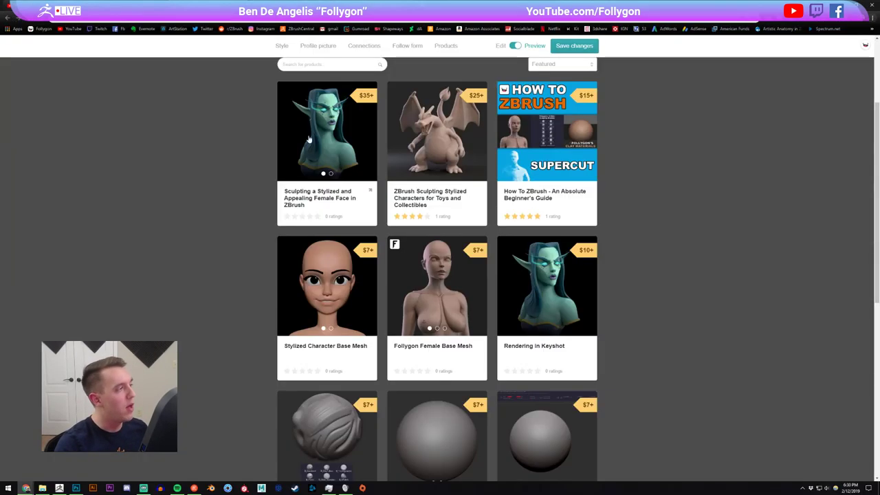
click(111, 6)
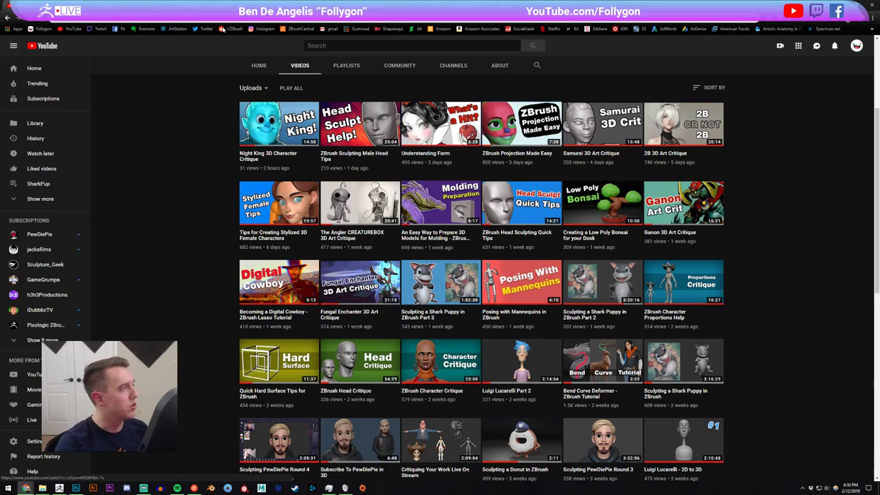
click(539, 126)
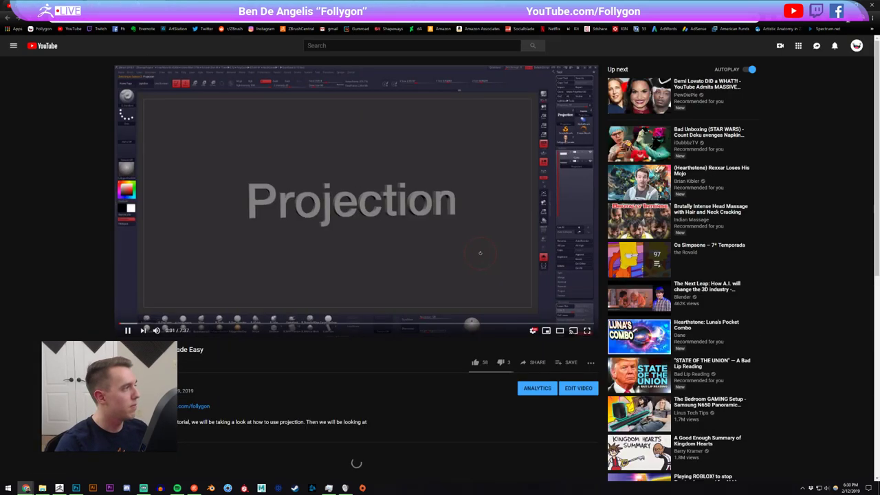
key(ctrl+w)
click(59, 488)
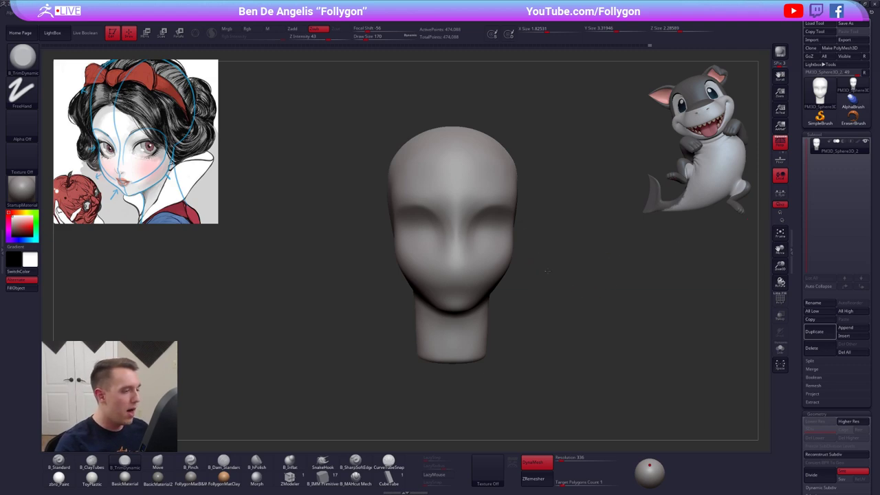
Smooth the outer brow and side of the forehead, and check the head's polyframe.
drag(592, 273, 542, 278)
mouse_move(412, 229)
shift+mouse_down()
mouse_move(424, 218)
mouse_move(397, 206)
shift+mouse_up()
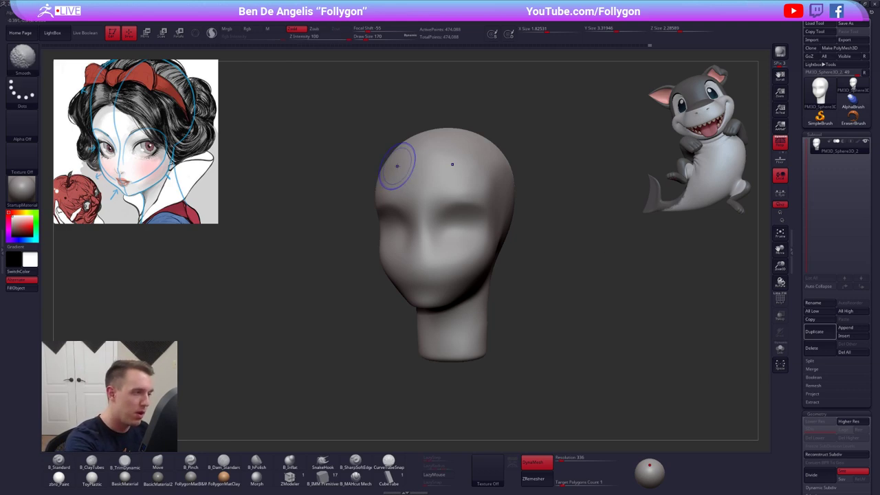
key(shift+f)
mouse_move(498, 232)
right_down()
mouse_move(506, 230)
mouse_move(536, 282)
right_up()
key(shift+f)
Choose the Move brush, raise its draw size to 265 and adjust the forehead's shape.
key(space)
key(b)
key(m)
key(v)
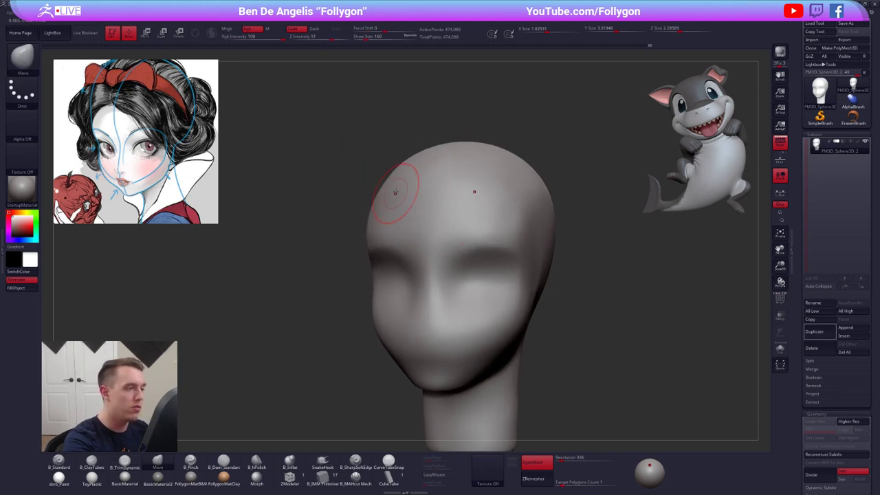
key(space)
drag(395, 192, 411, 192)
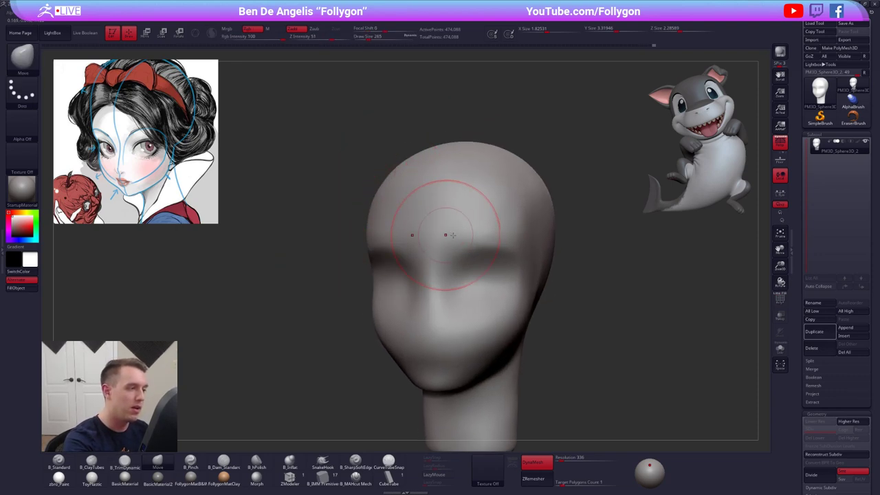
Pinch the temple edge with the Pinch brush at draw size 239 and the jaw's back edge at draw size 121.
mouse_move(422, 239)
right_down()
mouse_move(471, 265)
mouse_move(506, 196)
mouse_move(533, 193)
mouse_move(520, 200)
right_up()
key(space)
key(b)
key(p)
key(i)
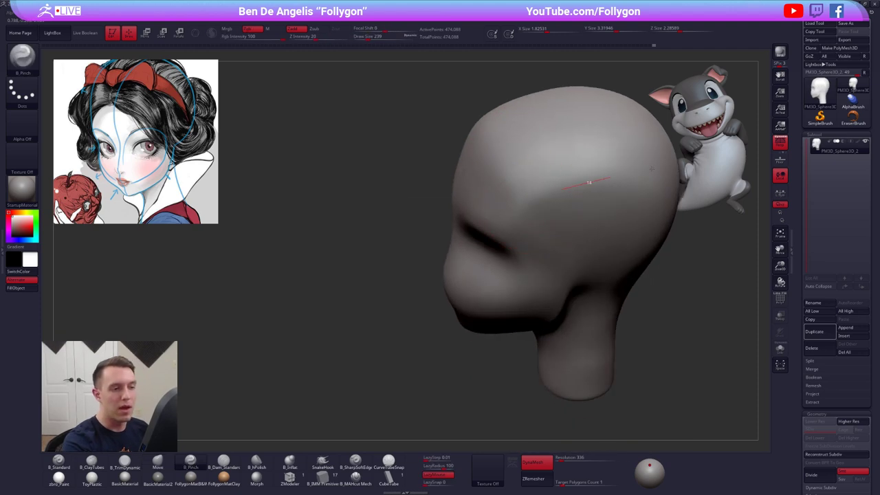
mouse_move(598, 186)
shift+right_down()
mouse_move(589, 196)
mouse_move(555, 157)
shift+right_up()
key(space)
right_drag(536, 231, 512, 223)
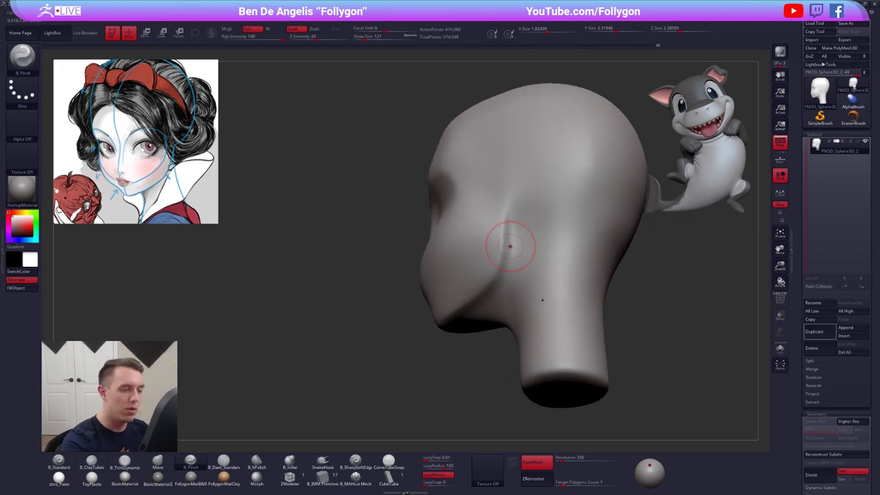
mouse_move(512, 267)
right_down()
mouse_move(496, 299)
mouse_move(563, 314)
right_up()
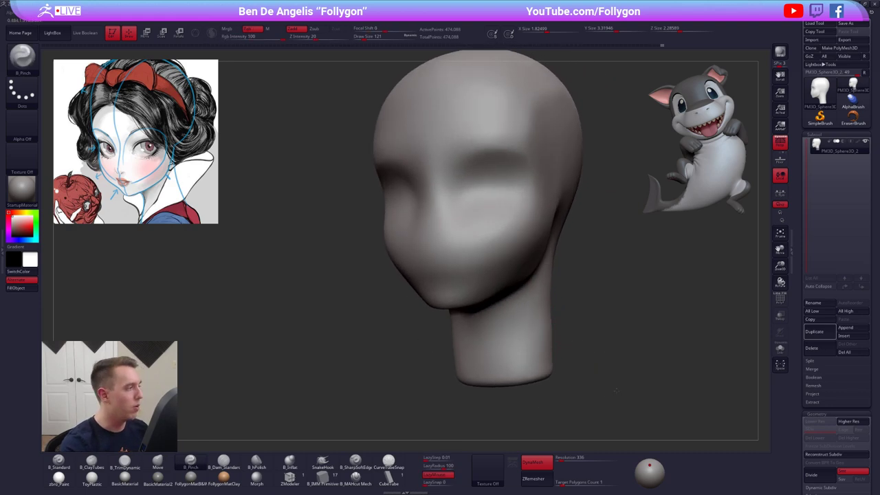
Sharpen the nose ridge with the Pinch brush.
mouse_move(616, 390)
alt+mouse_down()
mouse_move(588, 404)
mouse_move(618, 411)
mouse_move(603, 400)
alt+mouse_up()
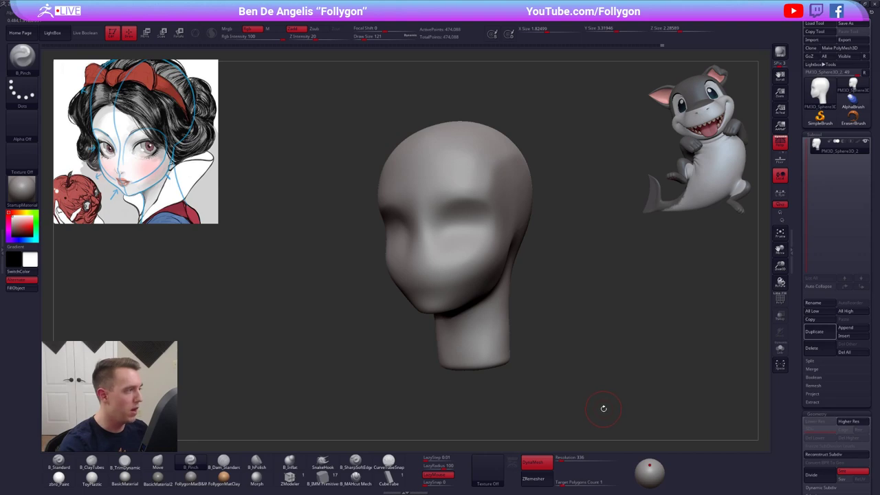
shift+right_drag(603, 403, 601, 397)
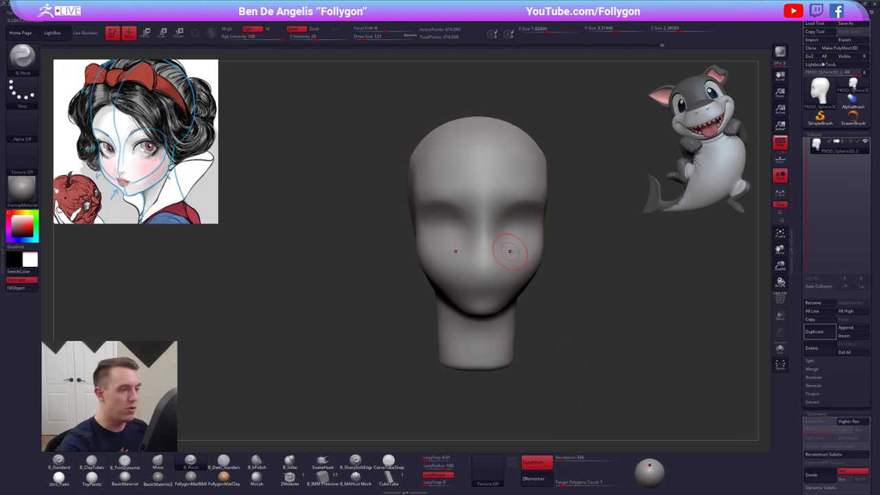
key(space)
mouse_move(512, 252)
mouse_down()
mouse_move(507, 226)
mouse_move(483, 261)
mouse_up()
key(space)
Trim and smooth the lower cheek and temple planes with the TrimDynamic brush at draw size 203.
key(3)
key(shift)
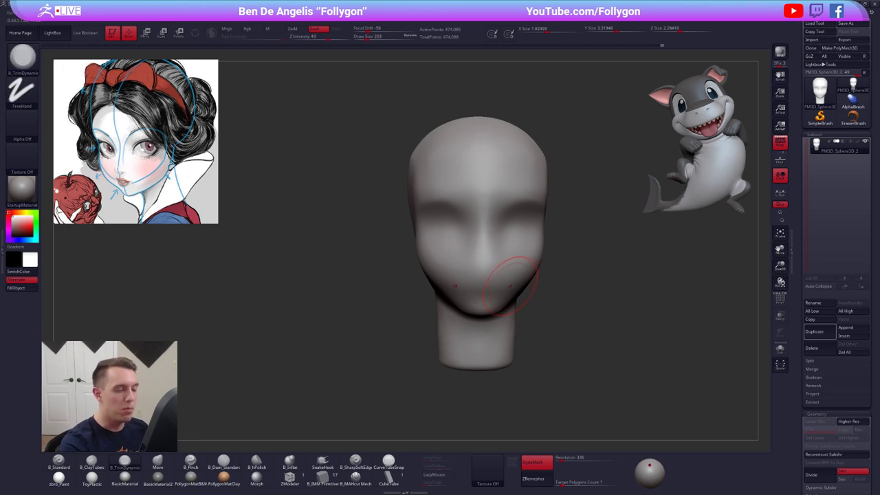
mouse_move(514, 276)
right_down()
mouse_move(491, 281)
mouse_move(490, 307)
right_up()
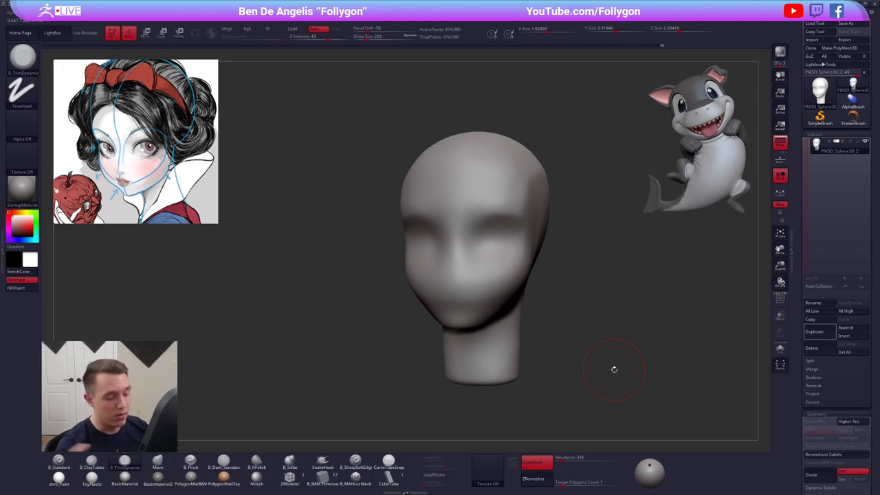
drag(570, 281, 514, 186)
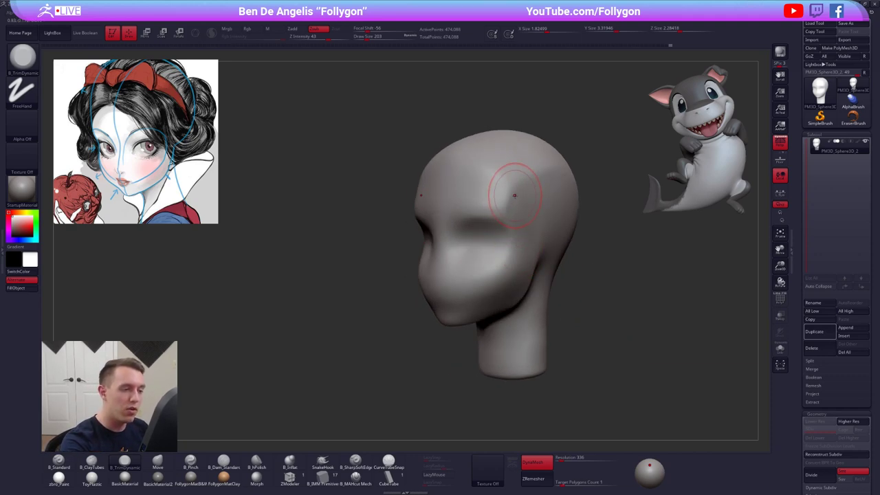
key(shift)
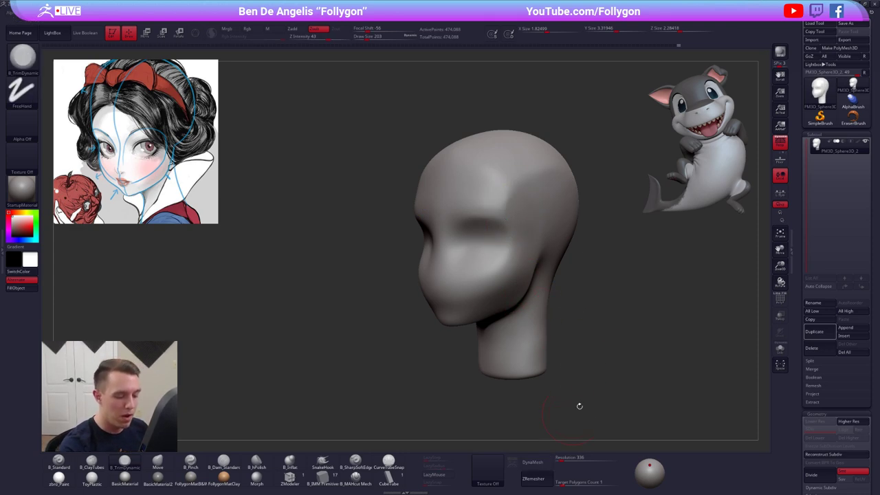
ZRemesh the head at a target polygons count of 1 with DynaMesh off, and inspect the new topology.
alt+drag(629, 388, 646, 392)
shift+drag(502, 292, 482, 271)
key(space)
click(543, 475)
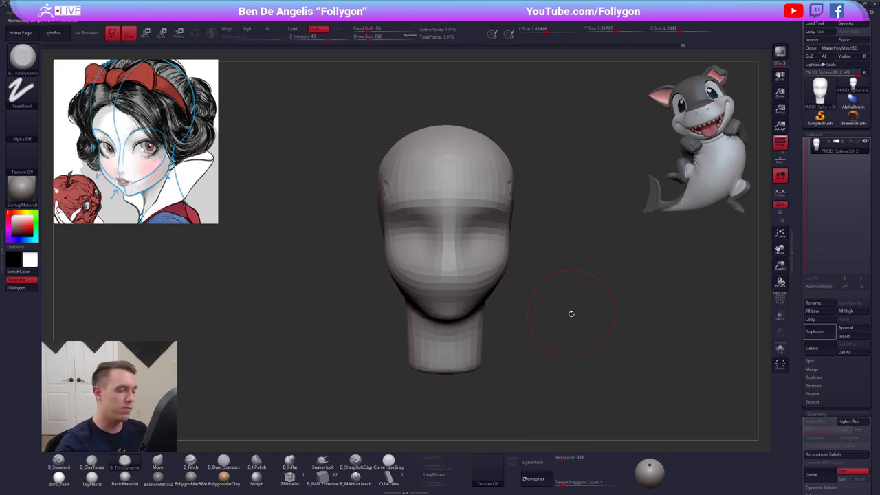
drag(569, 310, 566, 296)
key(shift+f)
key(shift+f)
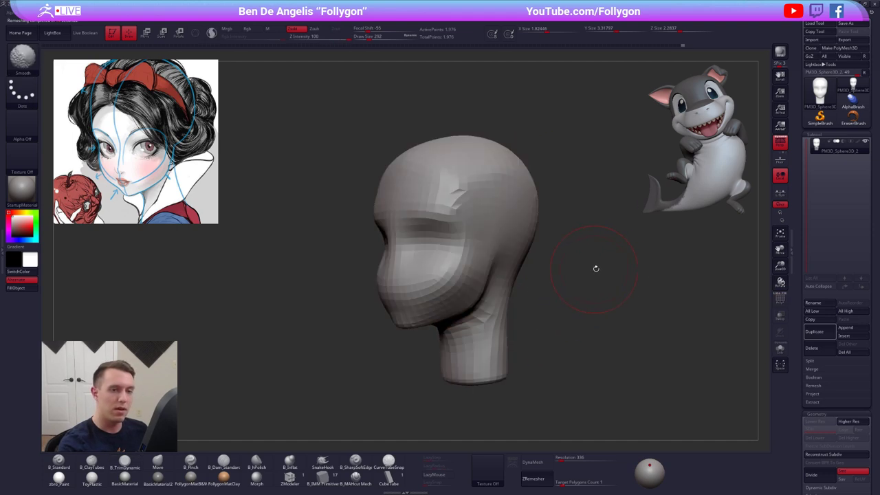
Duplicate the ZRemeshed head, restore the dense sculpt on one of the subtools and move the duplicate to the first place in the subtool order.
drag(584, 261, 638, 281)
click(814, 332)
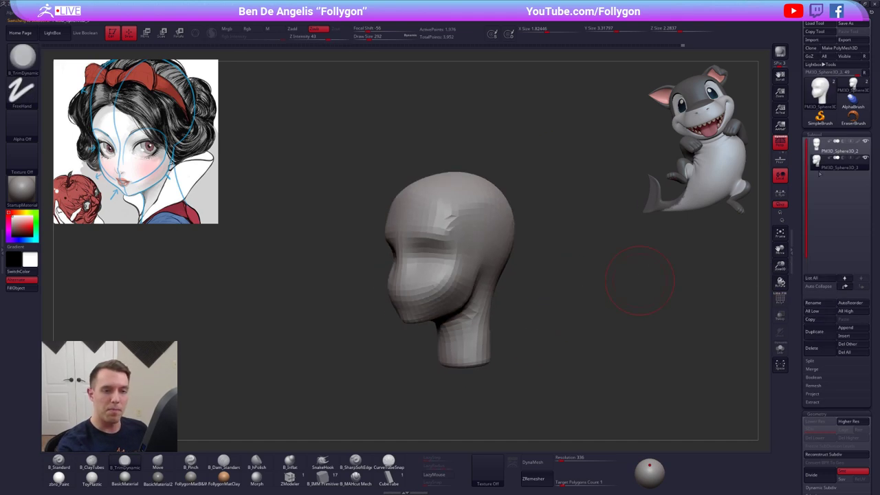
key(ctrl+shift)
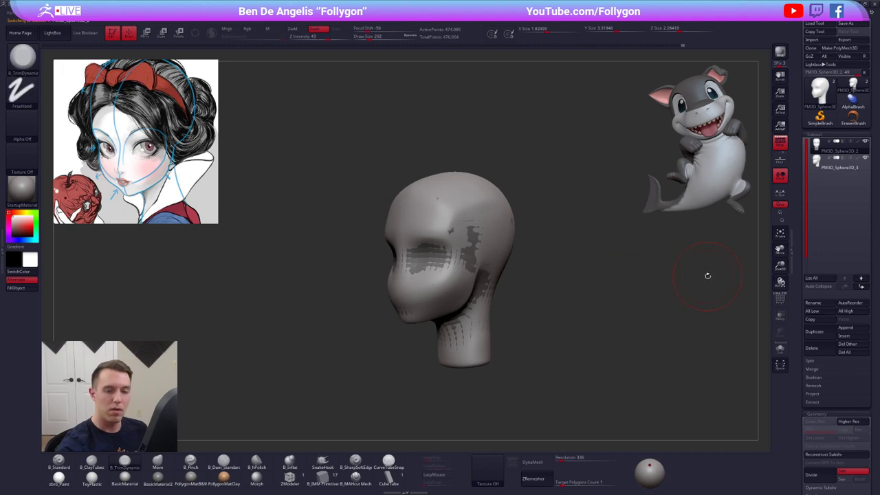
key(ctrl+shift)
click(863, 288)
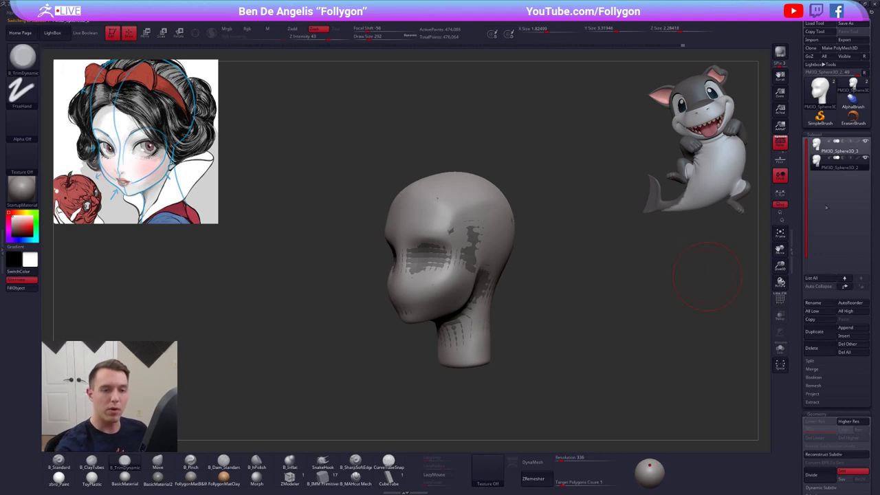
Subdivide the ZRemeshed head level by level, projecting the dense sculpt's details onto it with ProjectAll.
click(837, 147)
alt+drag(603, 296, 583, 284)
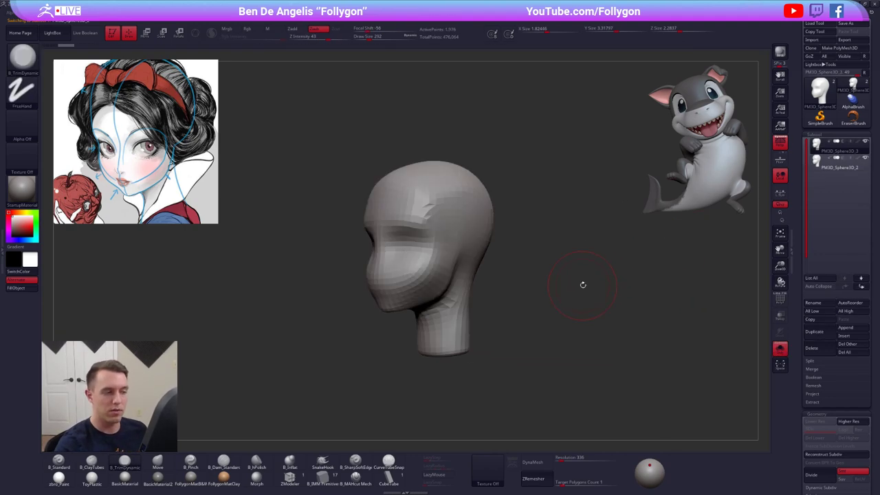
key(ctrl+f)
click(604, 309)
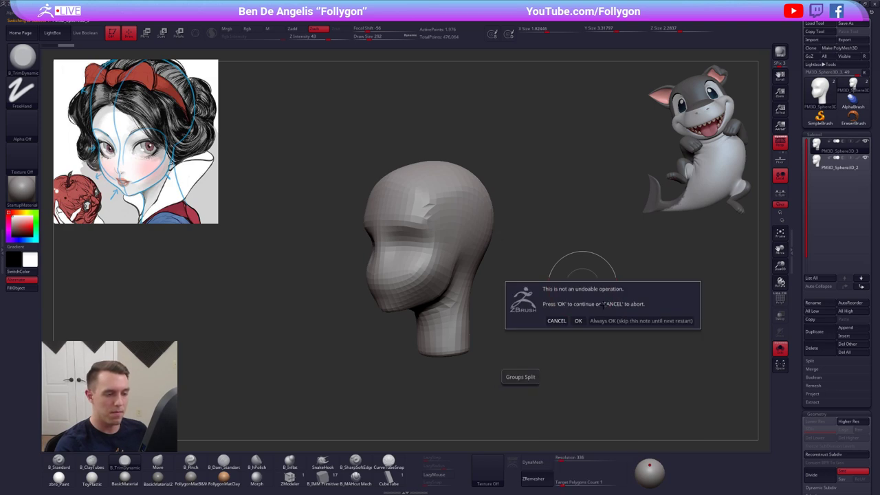
key(Escape)
key(ctrl+f)
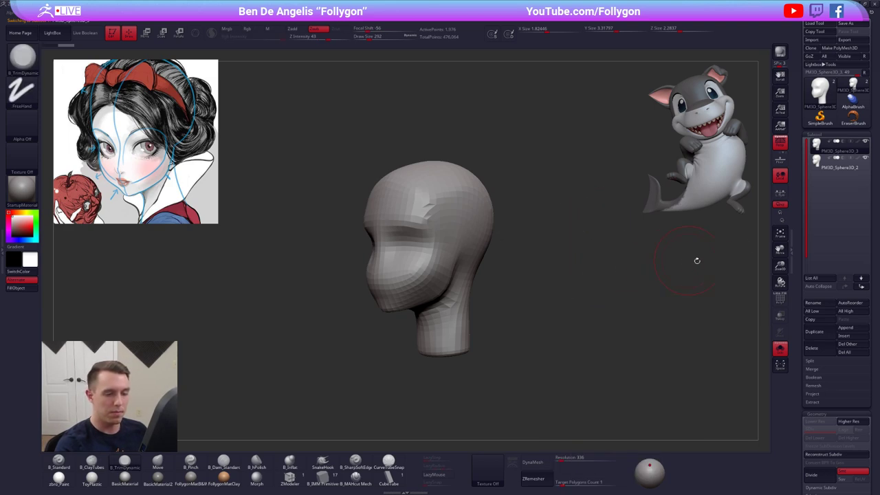
key(ctrl+d)
click(814, 394)
click(819, 401)
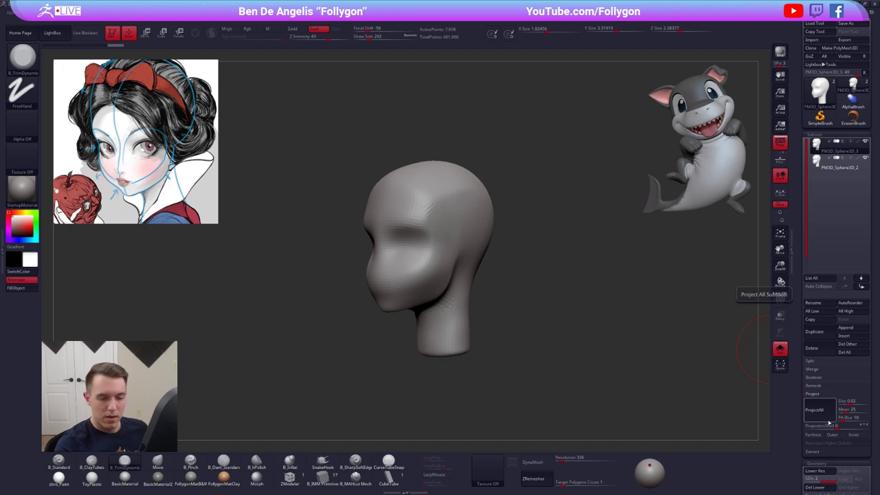
key(ctrl+d)
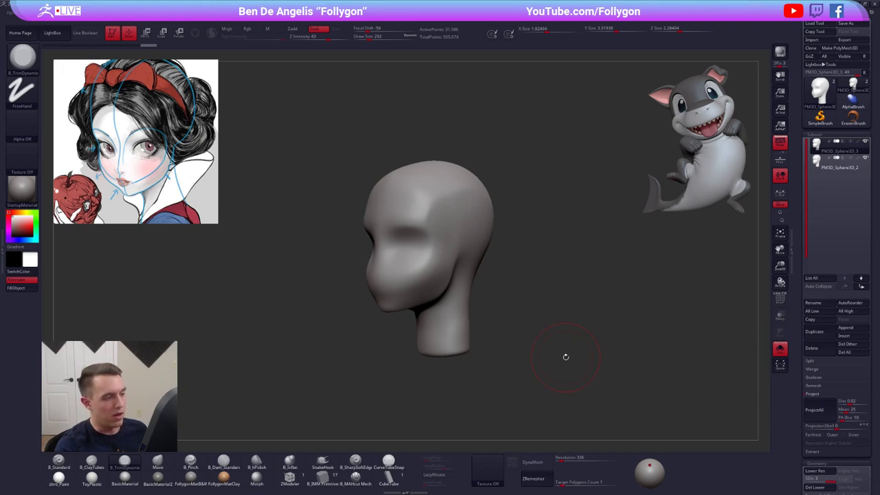
key(ctrl+d)
click(819, 407)
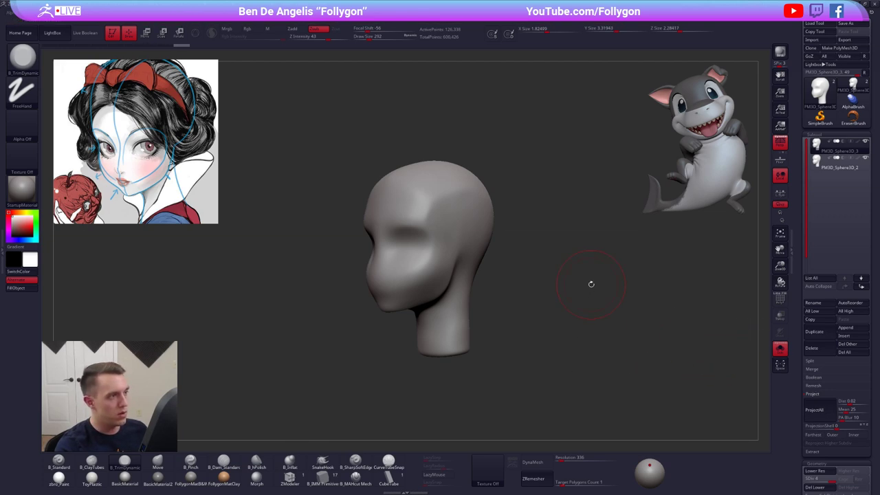
Delete one of the two head subtools, keeping only the dense head sculpt.
click(840, 163)
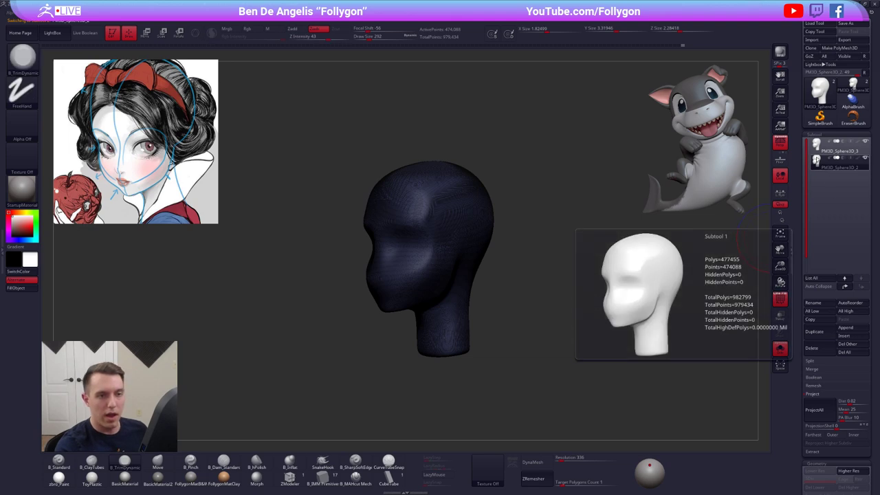
click(817, 145)
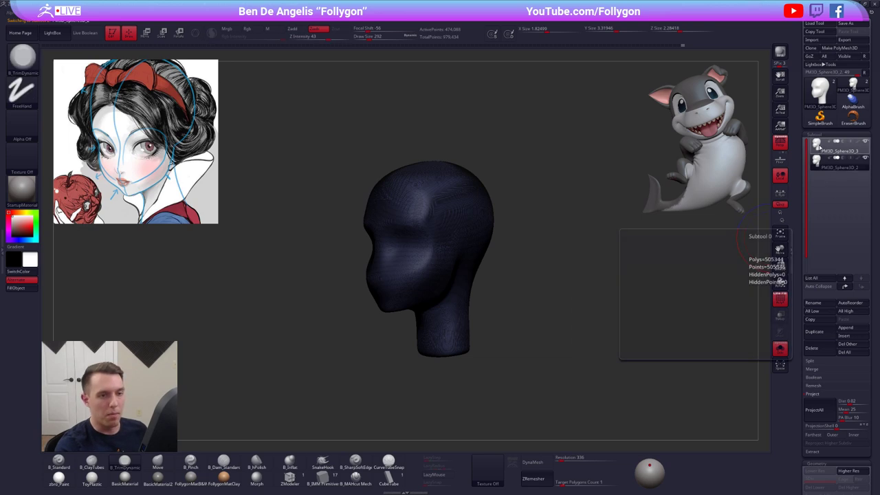
click(813, 348)
click(756, 361)
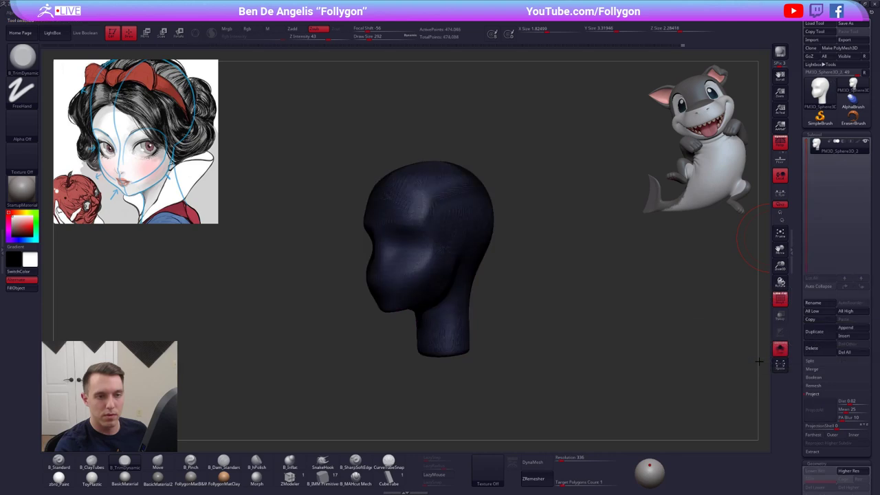
Duplicate the dense head and ZRemesh the first subtool in the list at a target polygons count of 1.
click(824, 331)
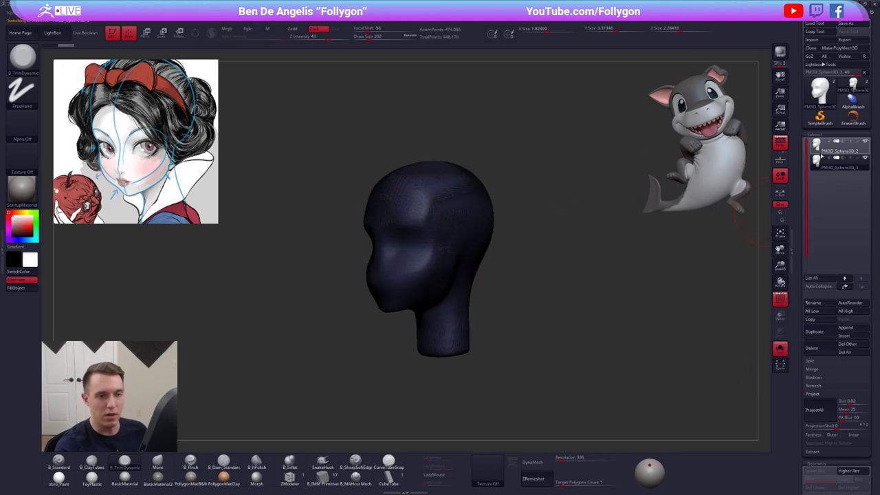
click(838, 147)
click(536, 478)
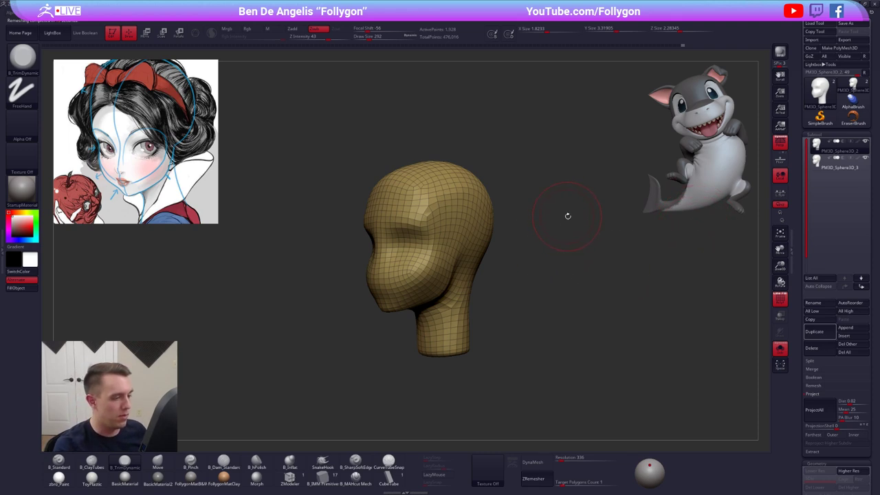
Subdivide the newly ZRemeshed head to level 5 and project the dense sculpt onto it with ProjectAll.
key(space)
key(ctrl+d)
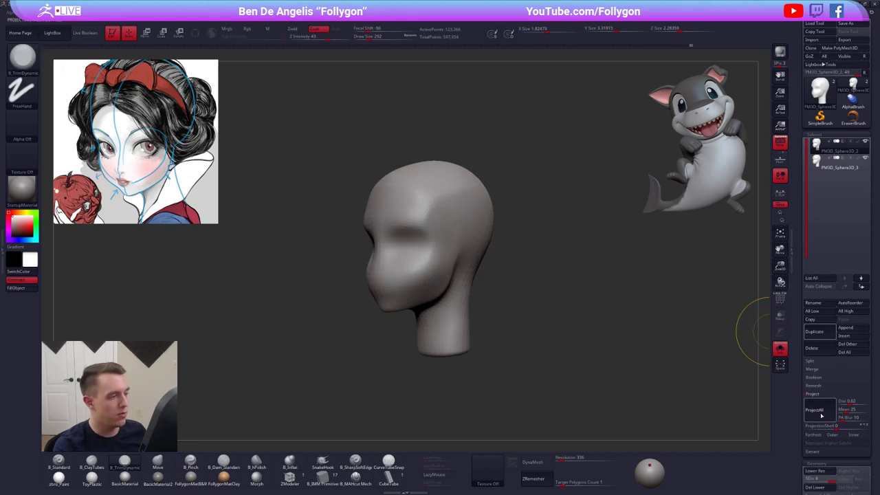
key(ctrl+d)
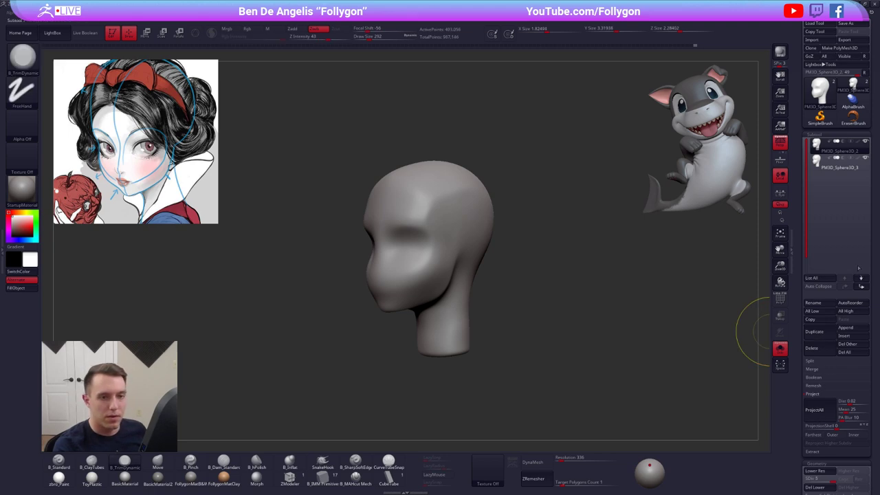
Delete the dense source head, leaving only the projected multi-level head.
click(821, 168)
click(811, 348)
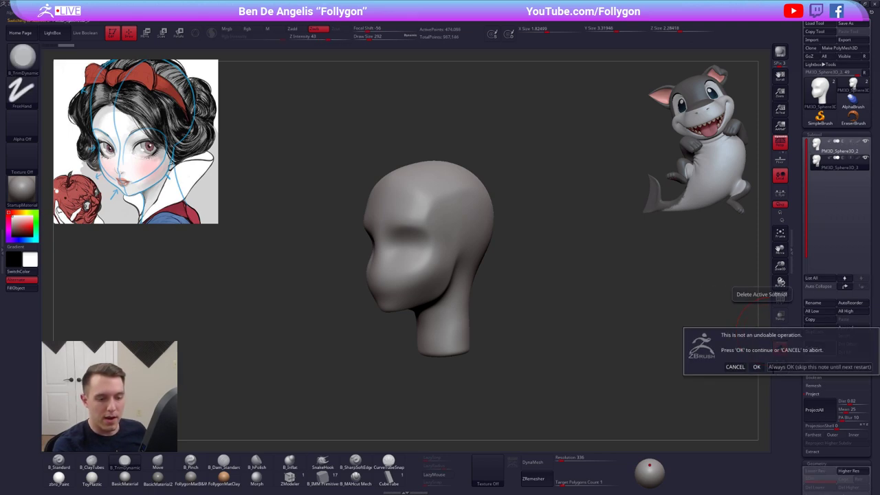
click(756, 366)
Examine the projected head's wireframe and shape through its lower subdivision levels, and return to level 5.
key(shift+f)
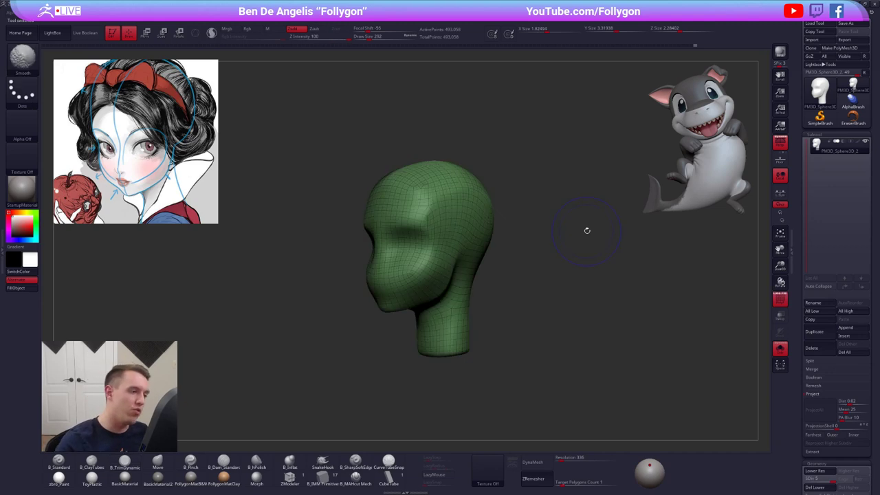
key(shift+d)
key(shift+d)
key(shift+d)
key(shift+d)
alt+drag(474, 300, 597, 313)
key(shift+f)
key(d)
key(d)
key(d)
key(d)
Try building up the brow ridges with the ClayTubes brush at draw size 96.
key(s)
mouse_move(553, 281)
mouse_down()
mouse_move(565, 285)
mouse_move(541, 301)
mouse_move(503, 278)
mouse_up()
key(space)
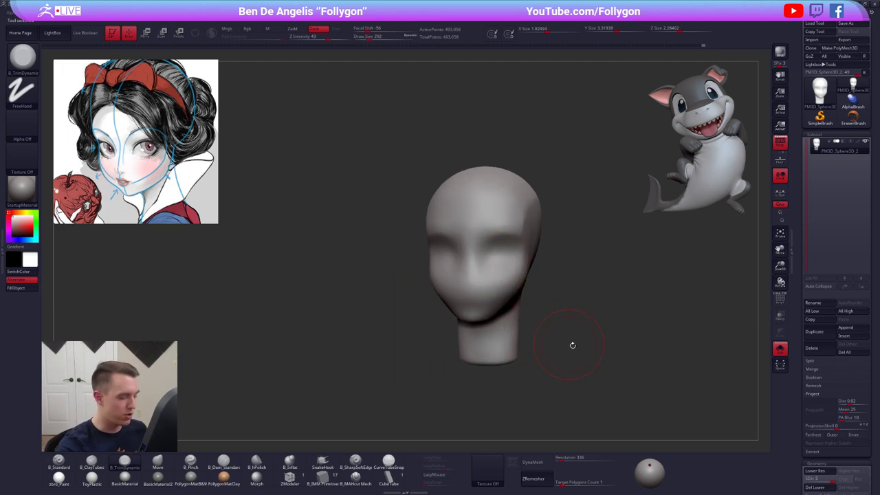
alt+drag(582, 348, 585, 402)
key(space)
drag(496, 240, 469, 242)
key(2)
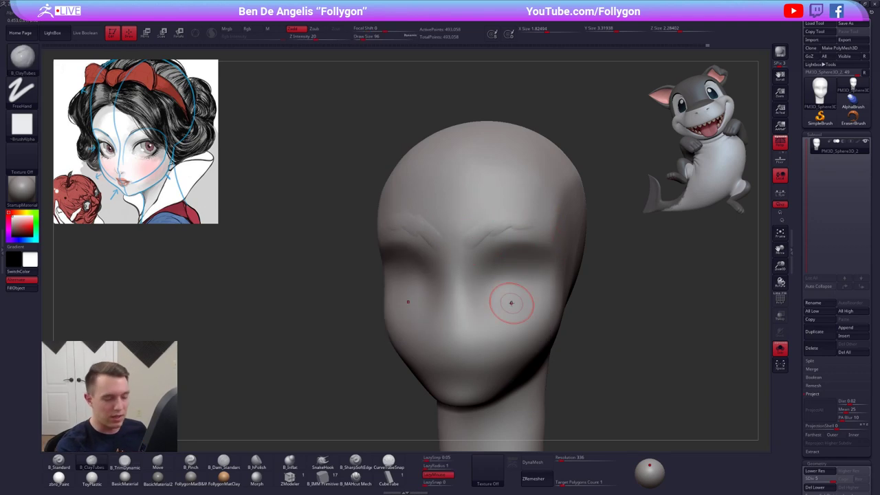
key(ctrl+z)
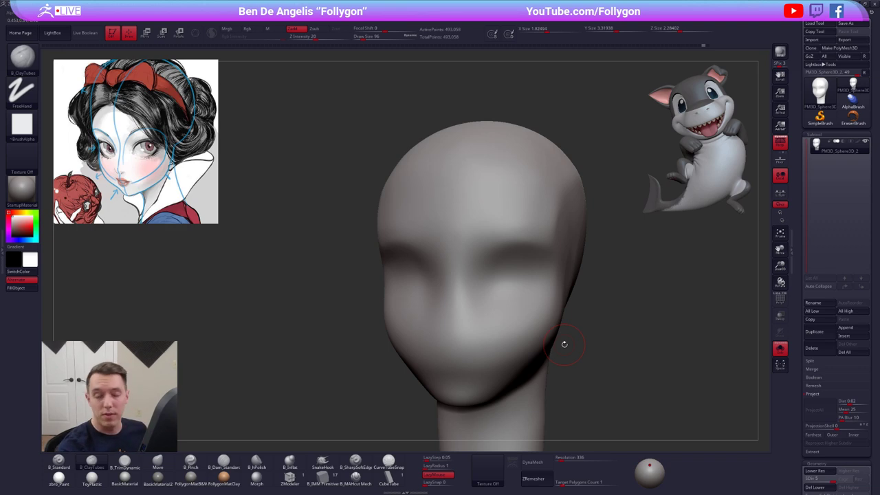
Reshape the cranium at the lowest subdivision level with the Move brush at draw size 556, and step back up the levels.
key(shift+d)
key(shift+d)
key(shift+d)
key(shift+d)
mouse_move(628, 355)
alt+mouse_down()
mouse_move(604, 349)
mouse_move(567, 290)
mouse_move(575, 275)
alt+mouse_up()
key(s)
key(b)
key(m)
key(v)
mouse_move(481, 163)
mouse_down()
mouse_move(499, 148)
mouse_move(472, 165)
mouse_move(486, 162)
mouse_up()
key(d)
key(d)
key(d)
key(d)
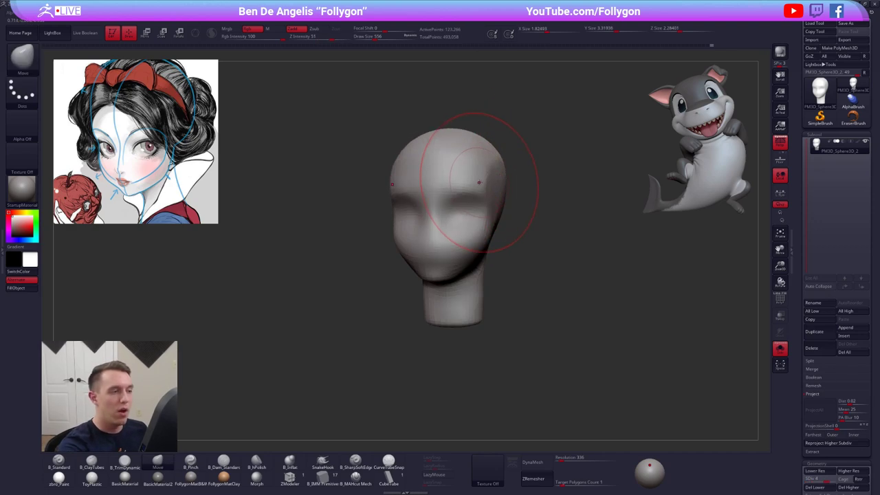
Refine the overall head shape with the Move brush at draw size 227, and at draw size 381 on subdivision level 1.
key(space)
mouse_move(361, 88)
alt+mouse_down()
mouse_move(409, 133)
mouse_move(481, 254)
alt+mouse_up()
key(space)
mouse_move(532, 222)
mouse_down()
mouse_move(520, 218)
mouse_move(578, 204)
mouse_move(589, 248)
mouse_move(565, 274)
mouse_move(564, 249)
mouse_move(666, 352)
mouse_up()
key(space)
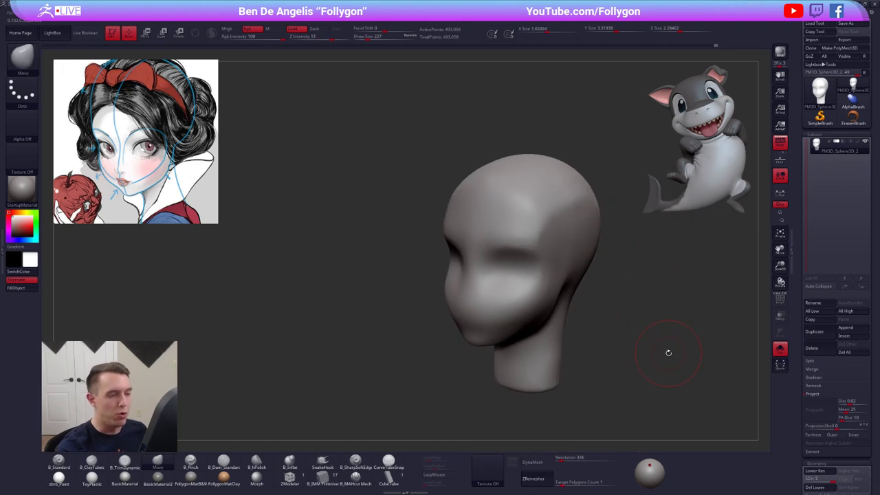
drag(668, 353, 687, 340)
key(shift+d)
key(shift+d)
key(shift+d)
key(shift+d)
key(space)
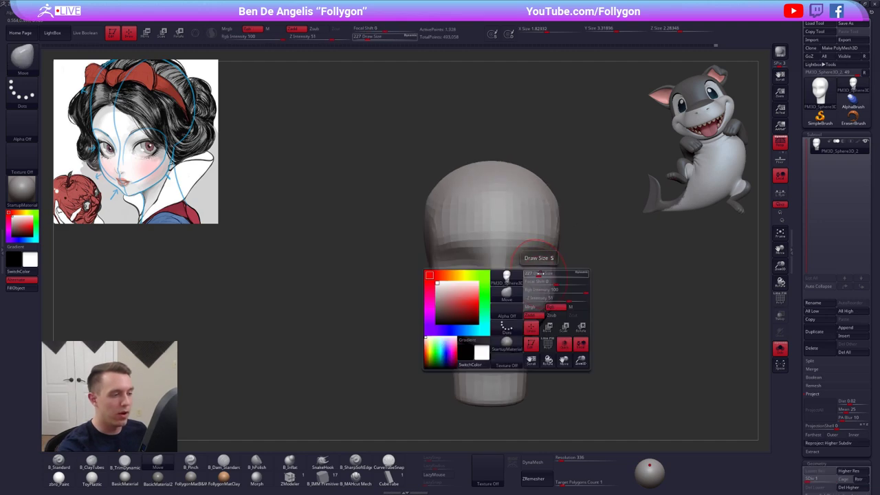
drag(540, 273, 544, 273)
mouse_move(543, 274)
right_down()
mouse_move(526, 284)
mouse_move(398, 268)
mouse_move(398, 223)
right_up()
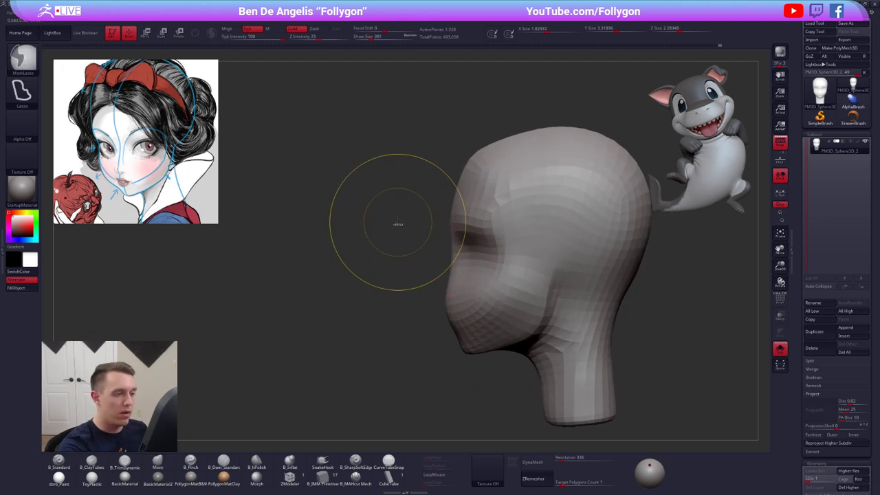
Mask the head except for the front of the face with the MaskLasso brush and soften the mask's edge.
mouse_move(406, 204)
ctrl+mouse_down()
mouse_move(504, 204)
mouse_move(494, 306)
mouse_move(418, 295)
ctrl+mouse_up()
ctrl+click(465, 280)
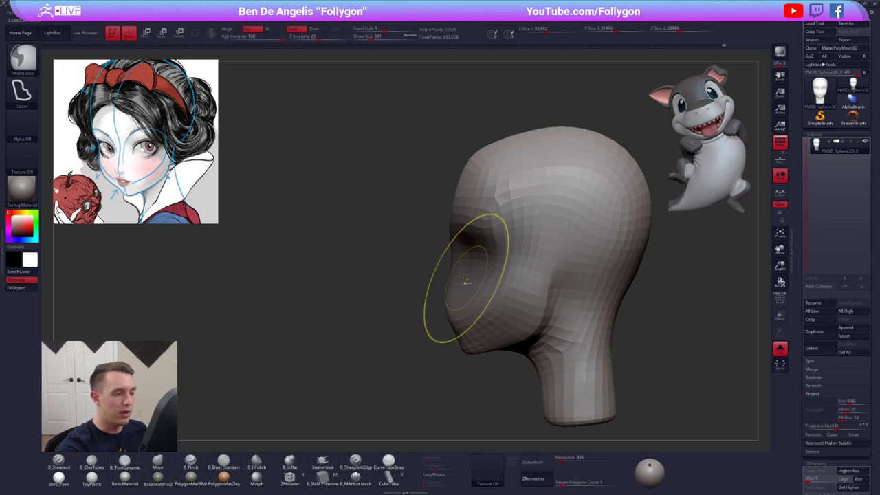
ctrl+click(374, 301)
key(w)
click(434, 365)
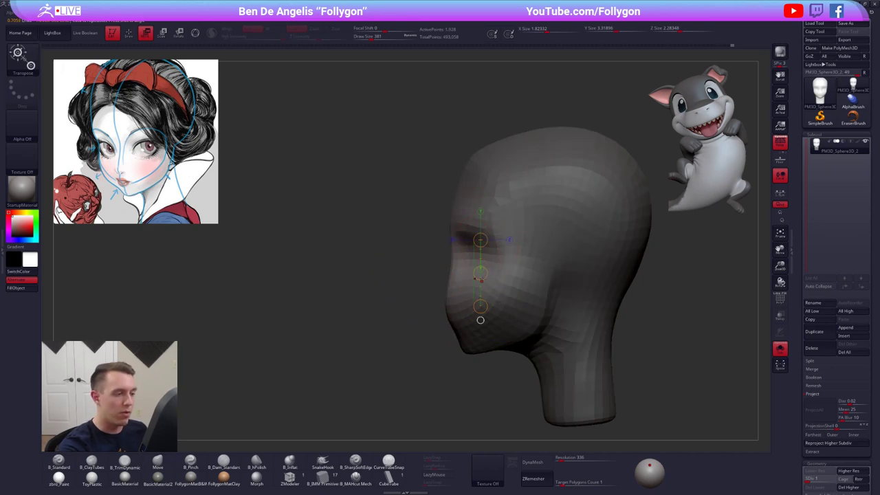
key(q)
Adjust the unmasked front of the face with the Move brush at draw size 465 and clear the mask.
key(space)
drag(452, 290, 454, 289)
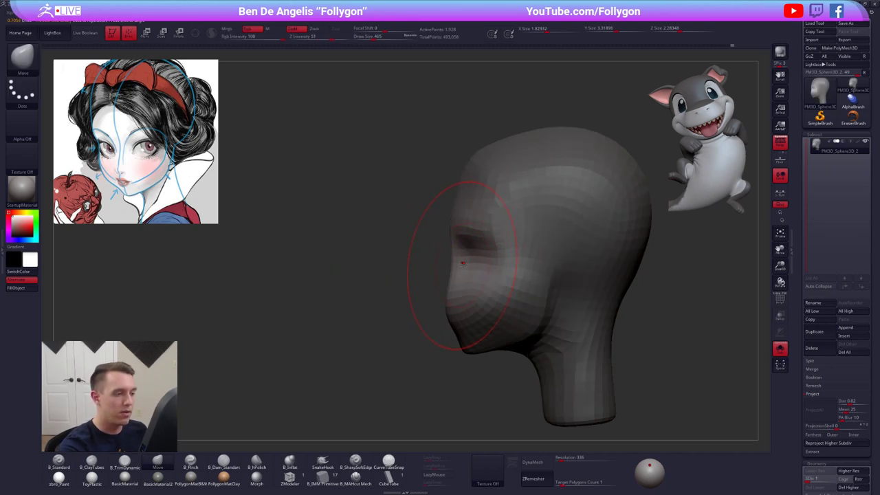
mouse_move(463, 262)
shift+right_down()
mouse_move(471, 240)
mouse_move(440, 244)
shift+right_up()
key([)
ctrl+drag(589, 249, 601, 261)
Reshape the eye sockets on subdivision levels 2 and 3 with the Move brush at draw size 203.
key(d)
key(space)
drag(487, 290, 475, 290)
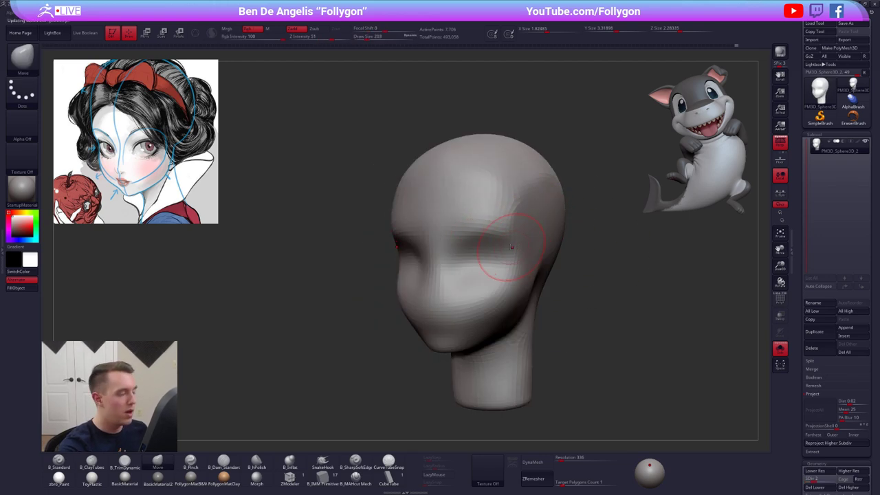
right_drag(512, 247, 469, 248)
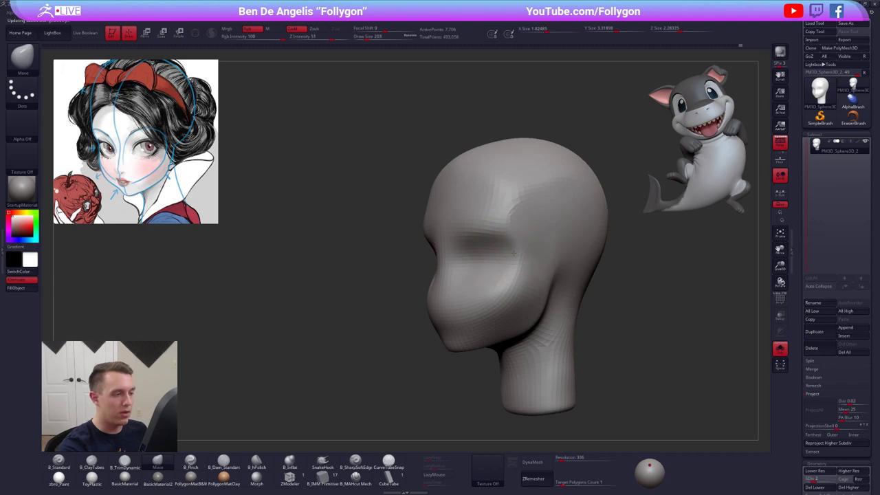
mouse_move(514, 252)
mouse_down()
mouse_move(504, 273)
mouse_move(440, 269)
mouse_up()
right_drag(403, 242, 392, 245)
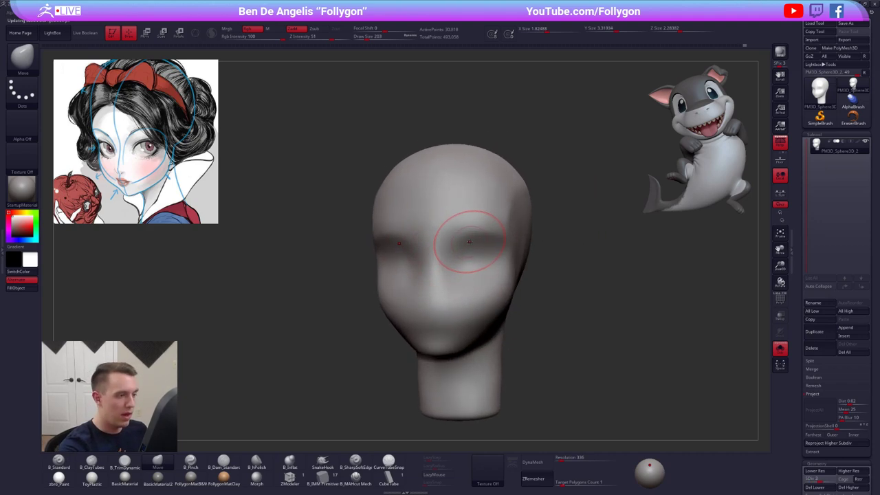
right_drag(491, 235, 477, 238)
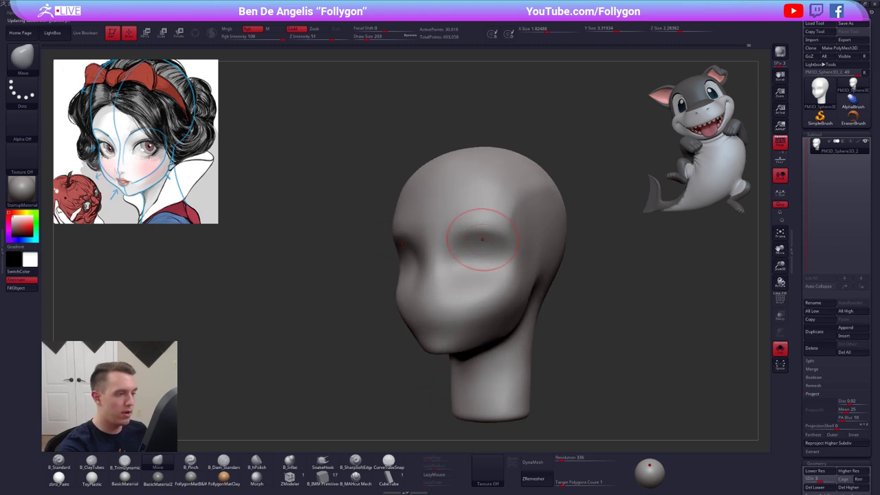
Return to subdivision level 5 and sharpen the cheek planes with the Pinch brush at draw sizes 121 and 160.
key(d)
key(d)
key(s)
drag(456, 255, 450, 255)
key(5)
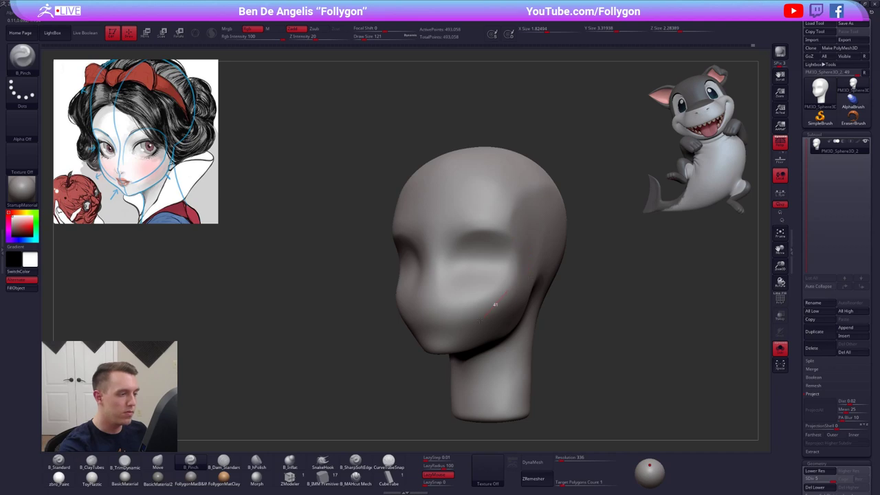
mouse_move(467, 305)
mouse_down()
mouse_move(438, 308)
mouse_move(458, 301)
mouse_up()
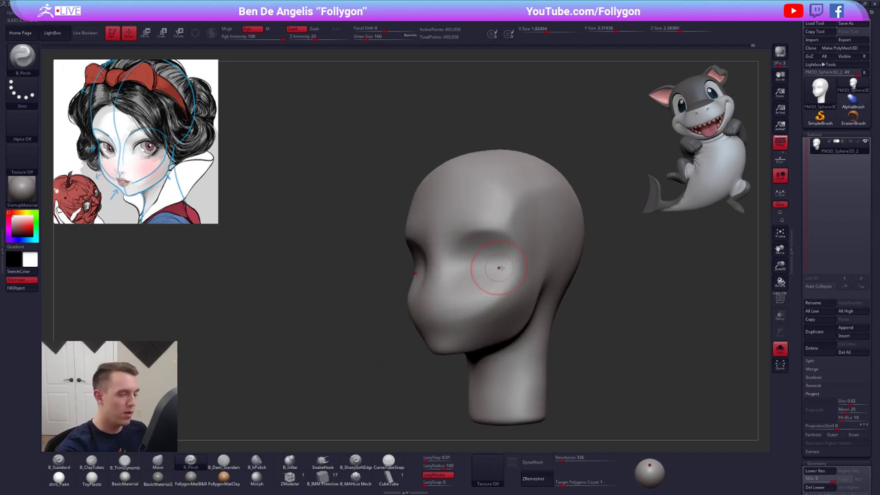
key(space)
drag(505, 275, 515, 275)
right_drag(525, 259, 490, 261)
Nudge the brow and eye socket forms with the Move brush and smooth the brow.
key(4)
key(space)
drag(529, 268, 521, 268)
right_drag(507, 261, 550, 264)
key(space)
drag(476, 261, 478, 261)
mouse_move(490, 228)
shift+mouse_down()
mouse_move(497, 220)
mouse_move(489, 227)
shift+mouse_up()
right_drag(501, 223, 486, 240)
Flatten the brow plane with the TrimDynamic brush at draw size 181 and smooth the inner brow.
key(3)
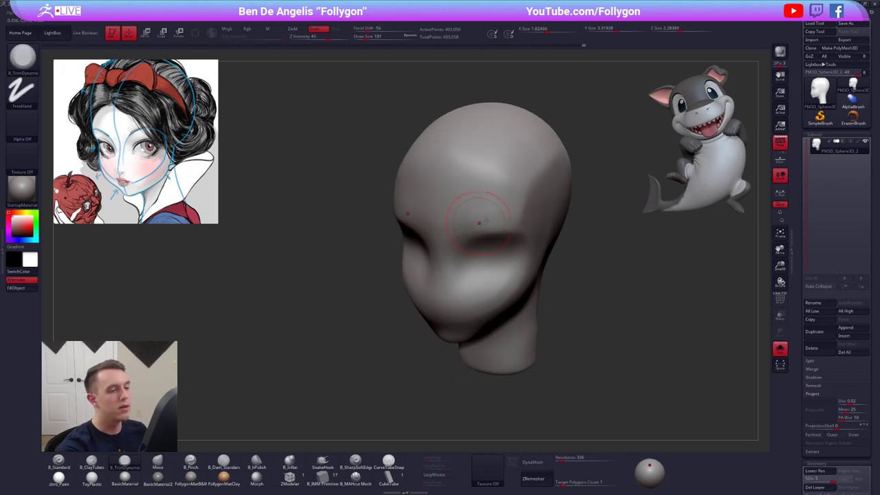
shift+right_drag(455, 233, 459, 228)
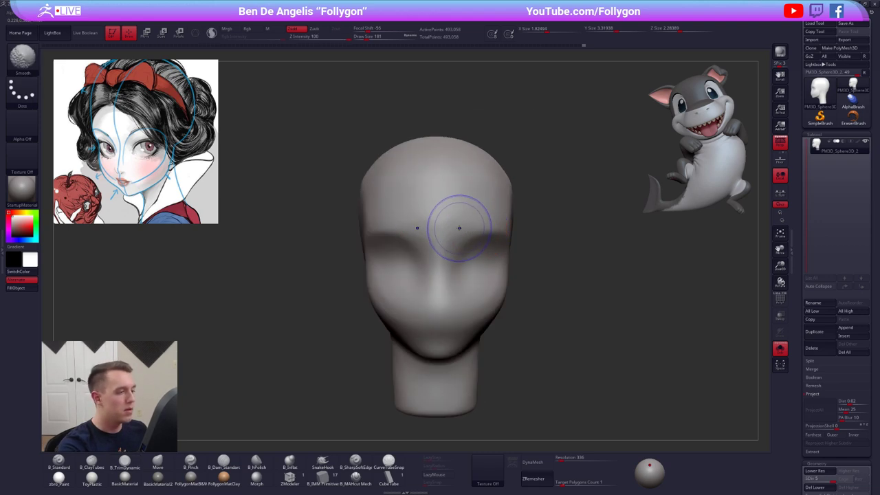
shift+drag(459, 228, 445, 229)
mouse_move(381, 301)
mouse_down()
mouse_move(469, 310)
mouse_move(619, 358)
mouse_move(605, 371)
mouse_move(611, 383)
mouse_move(632, 381)
mouse_move(624, 383)
mouse_move(639, 391)
mouse_move(646, 373)
mouse_move(666, 371)
mouse_up()
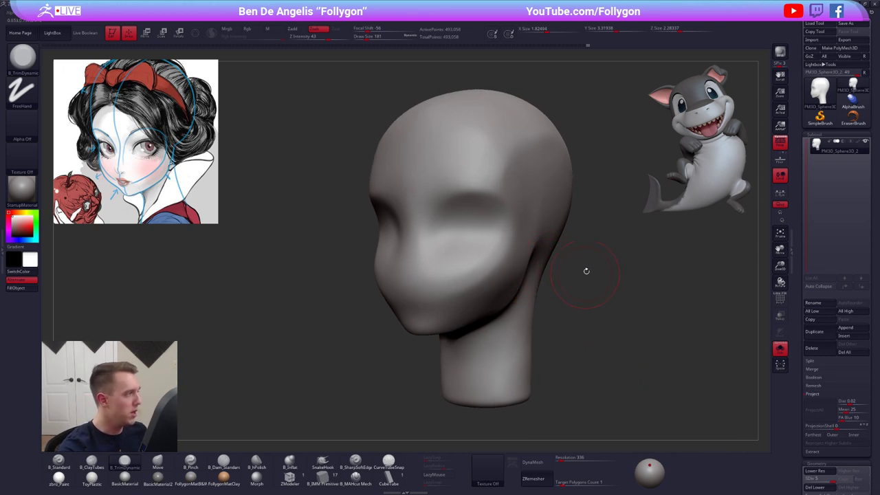
Flatten the temple plane beside the eye socket with the TrimDynamic brush at draw size 252.
key(space)
drag(610, 269, 617, 270)
mouse_move(610, 275)
mouse_down()
mouse_move(591, 279)
mouse_move(550, 261)
mouse_up()
key(space)
right_drag(521, 234, 498, 219)
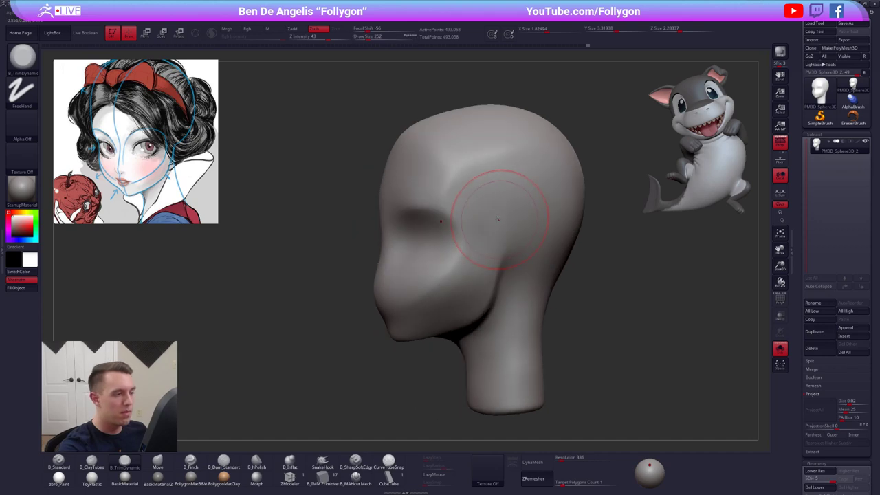
drag(476, 193, 470, 193)
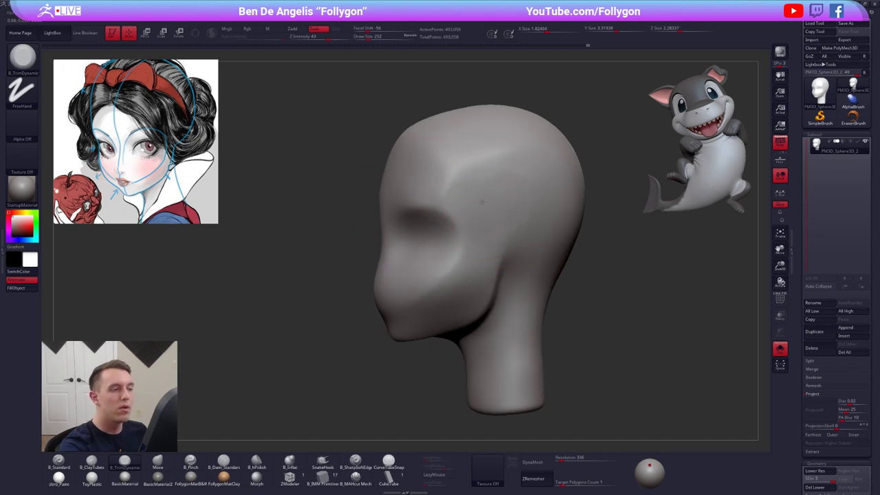
Smooth the temple and sharpen the forehead's side edge with the Pinch brush at draw sizes 227 and 239 on lower subdivision levels.
key(shift+d)
key(space)
shift+drag(519, 187, 514, 190)
key(5)
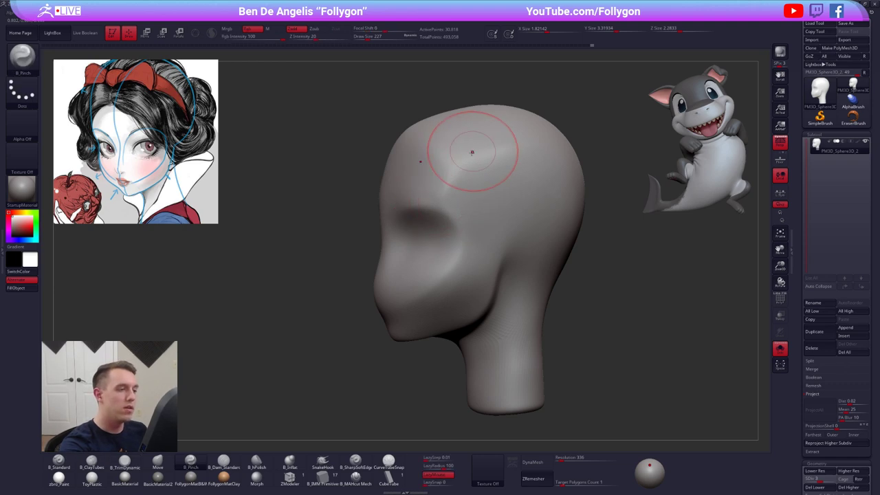
key(space)
drag(510, 168, 514, 169)
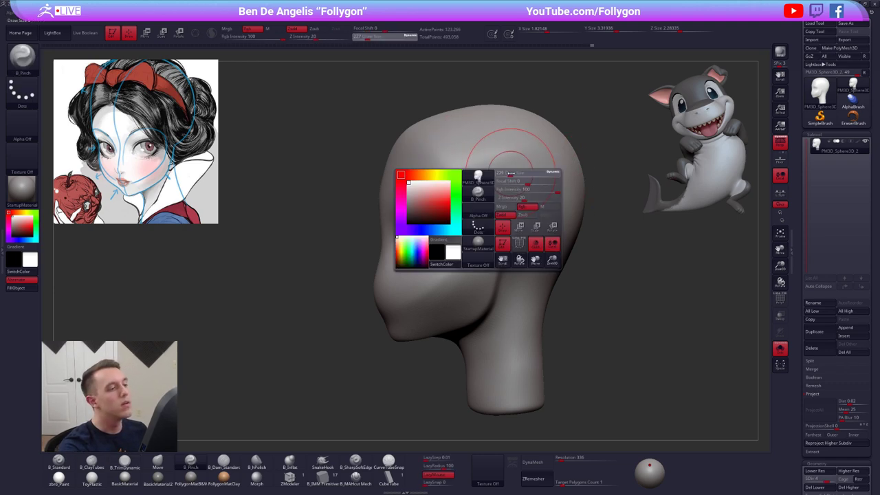
Drop to subdivision level 1 and reshape the forehead and crown with the Move brush, starting at draw size 381.
key(shift+d)
key(shift+d)
key(shift+d)
ctrl+right_drag(573, 192, 535, 190)
key(space)
drag(535, 190, 540, 190)
key(4)
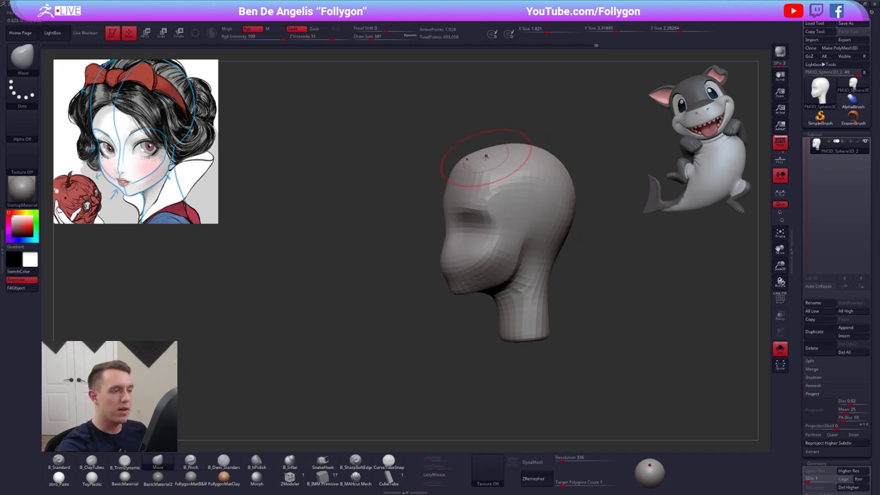
key(space)
drag(476, 156, 479, 156)
drag(529, 145, 532, 142)
key(space)
drag(532, 142, 537, 141)
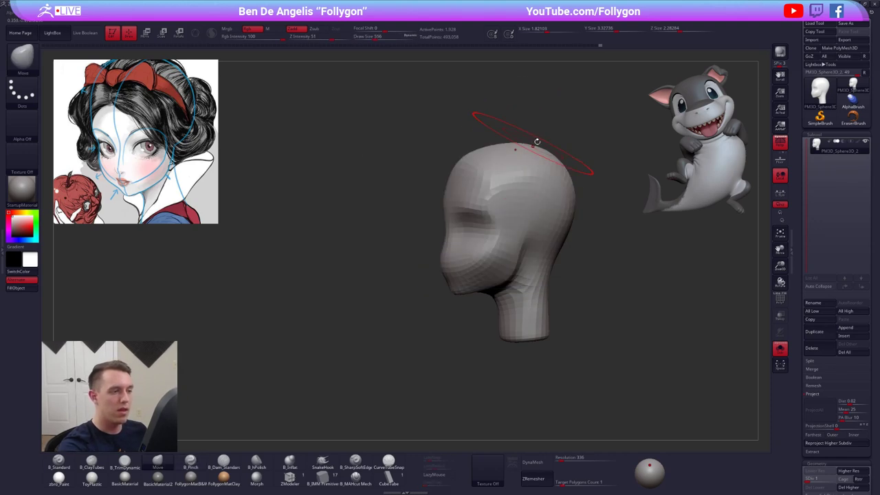
Reshape the skull's crown and sides on subdivision level 1 with the Move brush, enlarging the draw size to 656.
right_drag(510, 197, 576, 184)
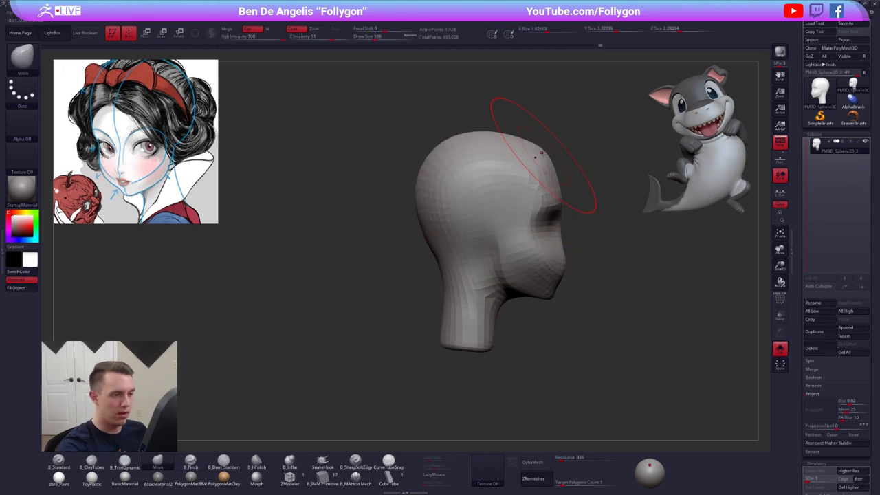
key(space)
drag(481, 147, 454, 154)
right_drag(453, 158, 529, 169)
right_drag(473, 175, 502, 275)
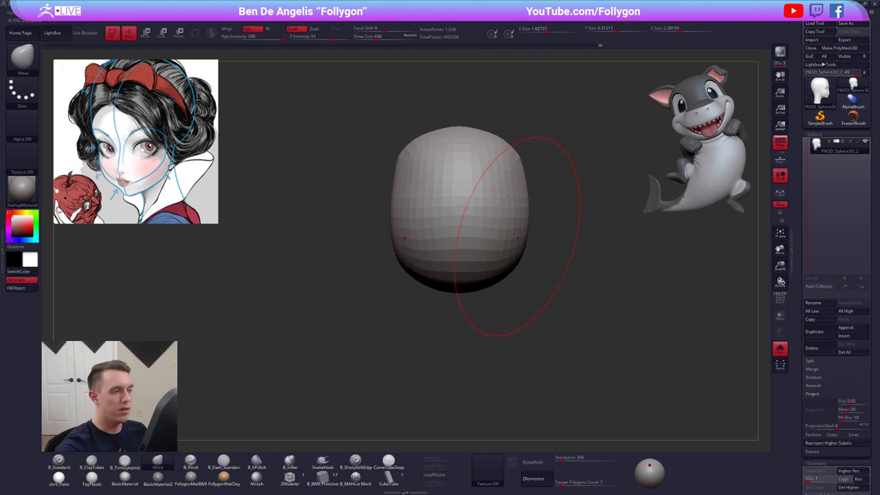
right_drag(518, 238, 520, 183)
alt+right_drag(477, 267, 488, 216)
Refine the back of the head and the upper forehead with the Move brush at draw sizes 292 and 465 on subdivision levels 1 and 2.
key(space)
drag(493, 250, 483, 248)
key(d)
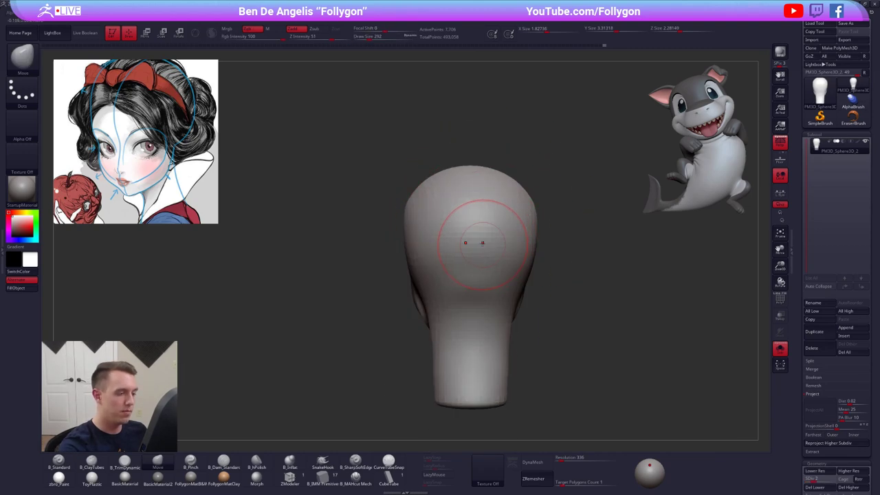
mouse_move(474, 242)
right_down()
mouse_move(507, 259)
mouse_move(444, 203)
right_up()
key(shift+d)
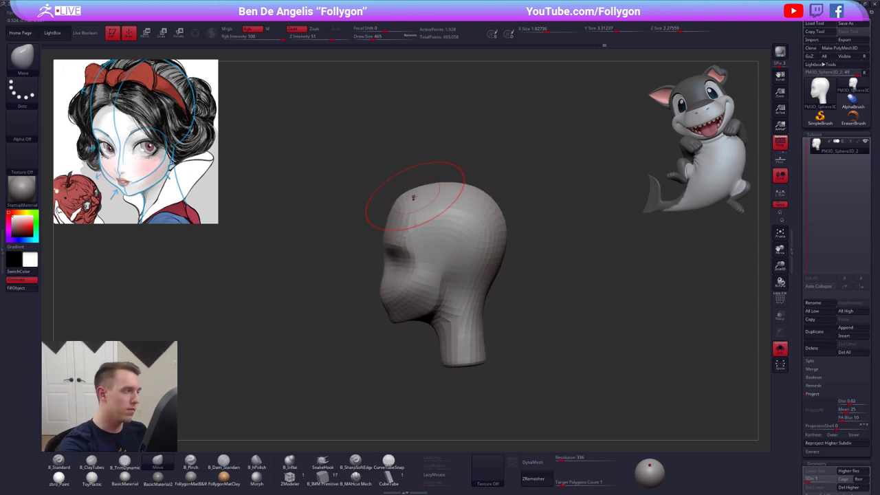
drag(412, 197, 407, 193)
key(d)
mouse_move(407, 206)
right_down()
mouse_move(407, 185)
mouse_move(437, 177)
right_up()
Smooth the back of the skull on subdivision level 2 at draw size 615.
key(space)
drag(508, 214, 484, 241)
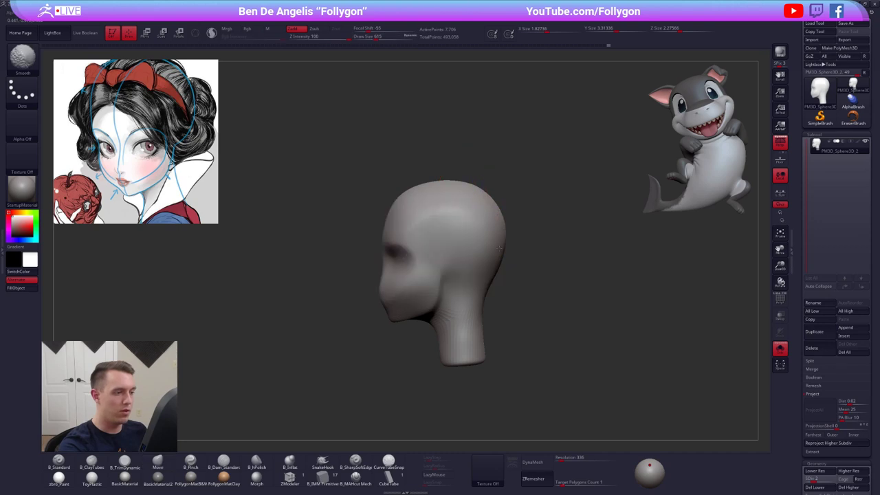
right_drag(518, 251, 486, 263)
mouse_move(495, 230)
shift+mouse_down()
mouse_move(503, 216)
mouse_move(501, 230)
shift+mouse_up()
Flatten the forehead with TrimDynamic at draw size 381 and smooth the face at 239 on subdivision level 3, then return to level 5.
mouse_move(501, 244)
right_down()
mouse_move(507, 218)
mouse_move(497, 227)
right_up()
key(space)
key(3)
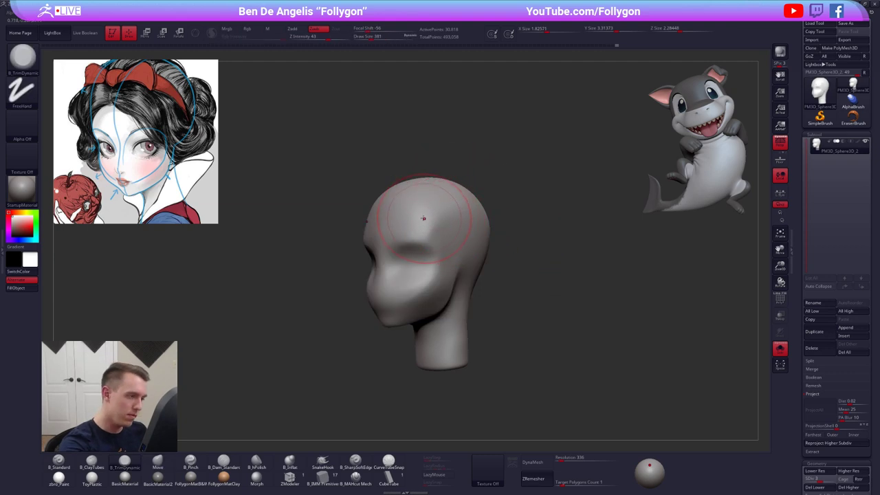
mouse_move(449, 254)
right_down()
mouse_move(474, 273)
mouse_move(454, 280)
mouse_move(450, 323)
right_up()
key(space)
drag(485, 318, 475, 318)
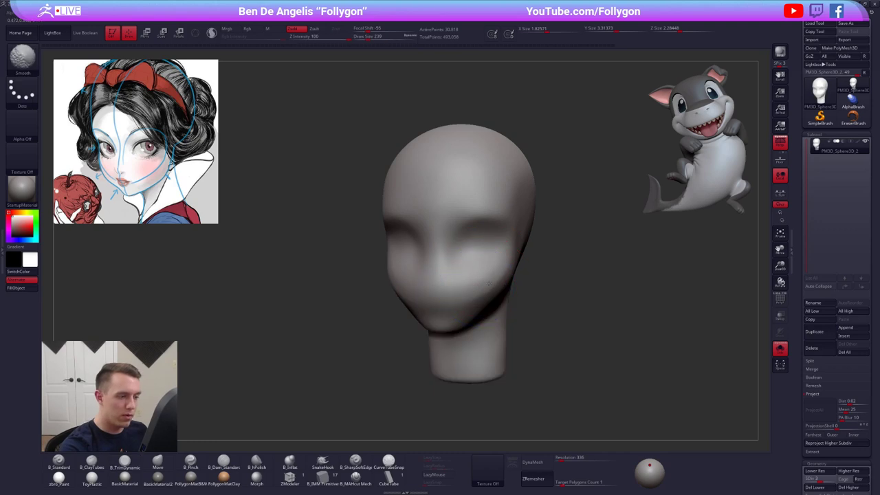
key(d)
key(d)
right_drag(617, 374, 626, 380)
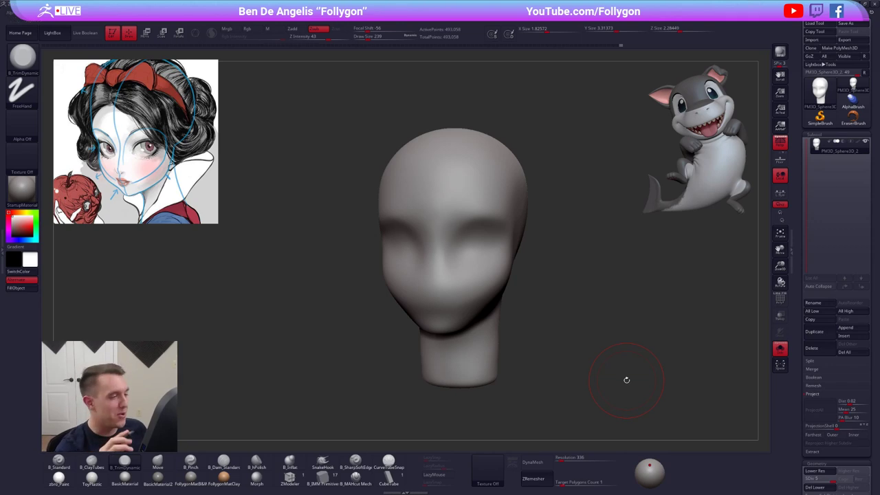
Examine the head's front, side and jaw planes with the TrimDynamic brush set to draw size 192.
ctrl+right_drag(494, 246, 473, 278)
key(space)
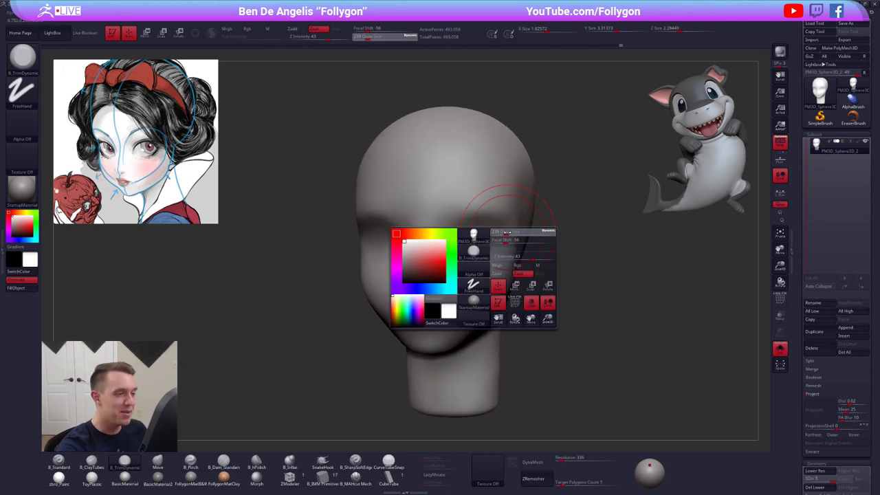
drag(515, 236, 507, 236)
mouse_move(506, 237)
right_down()
mouse_move(493, 262)
mouse_move(516, 268)
mouse_move(502, 278)
right_up()
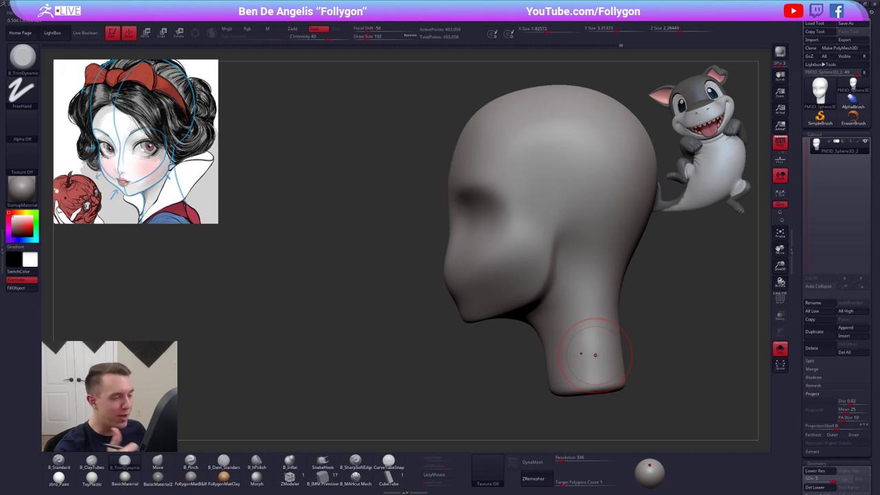
mouse_move(570, 309)
right_down()
mouse_move(543, 255)
mouse_move(543, 275)
mouse_move(511, 319)
right_up()
key(space)
drag(562, 273, 567, 274)
right_drag(540, 283, 580, 275)
Sharpen the jawline from below the ear toward the chin with the Pinch brush at draw sizes 160 and 192.
key(b)
key(p)
key(i)
right_drag(558, 306, 535, 280)
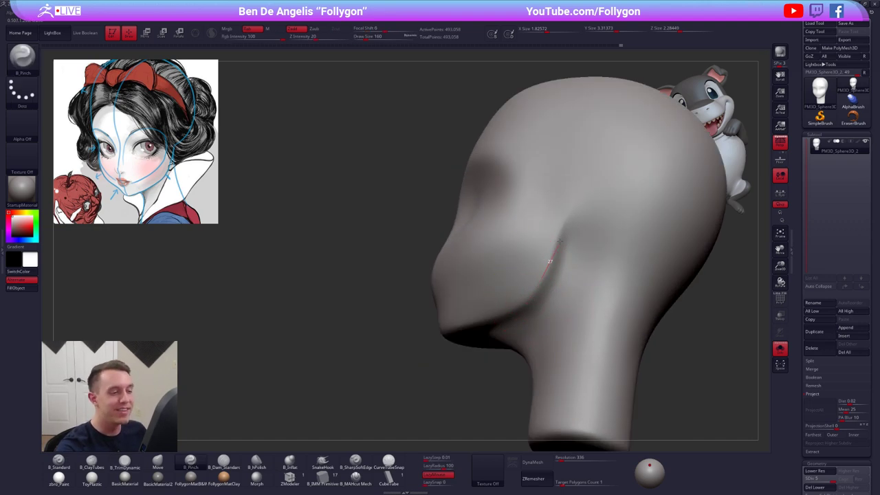
drag(582, 181, 559, 255)
right_drag(559, 255, 541, 289)
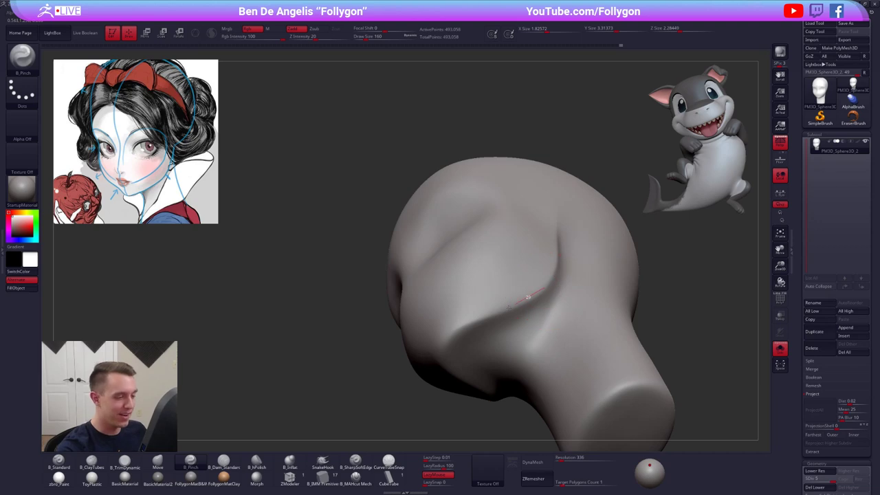
right_drag(420, 361, 503, 318)
key(space)
drag(503, 318, 510, 310)
key(space)
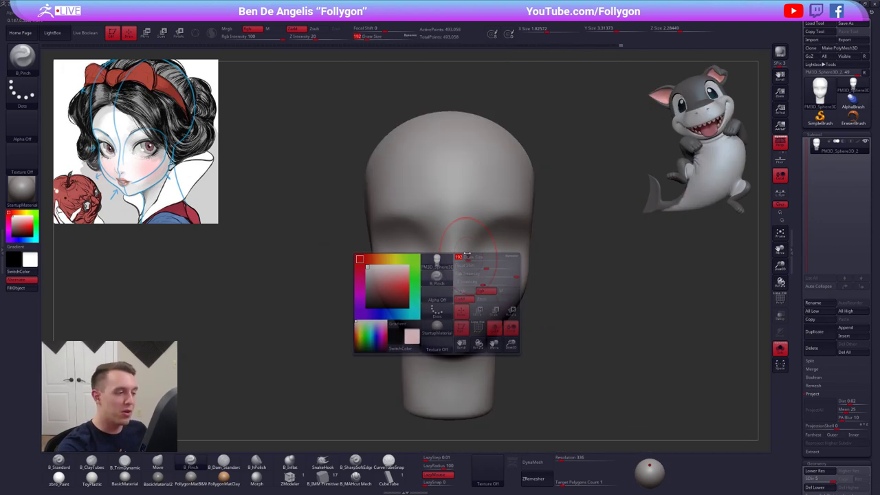
drag(462, 256, 455, 251)
mouse_move(463, 255)
right_down()
mouse_move(512, 302)
mouse_move(539, 255)
mouse_move(492, 264)
mouse_move(509, 246)
right_up()
Build up the underside of the jaw with the ClayTubes brush at draw size 192 on subdivision level 3 and smooth it.
key(shift+d)
key(shift+d)
key(shift+d)
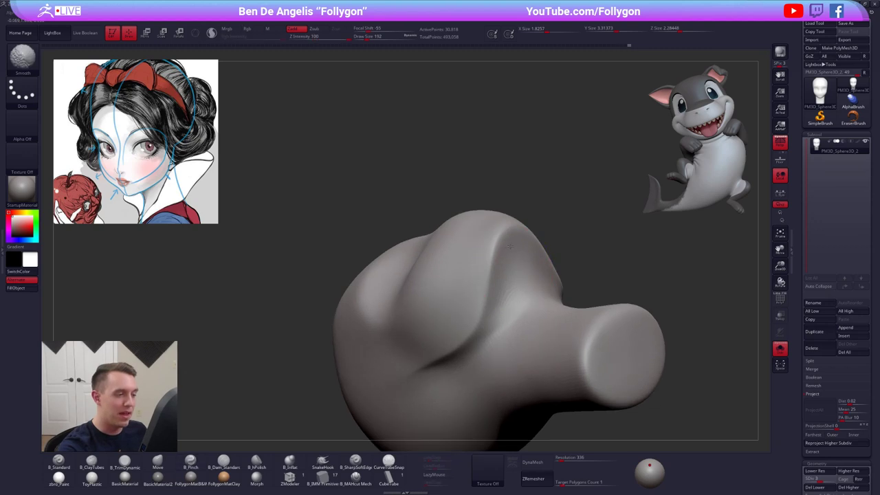
key(2)
drag(517, 252, 494, 269)
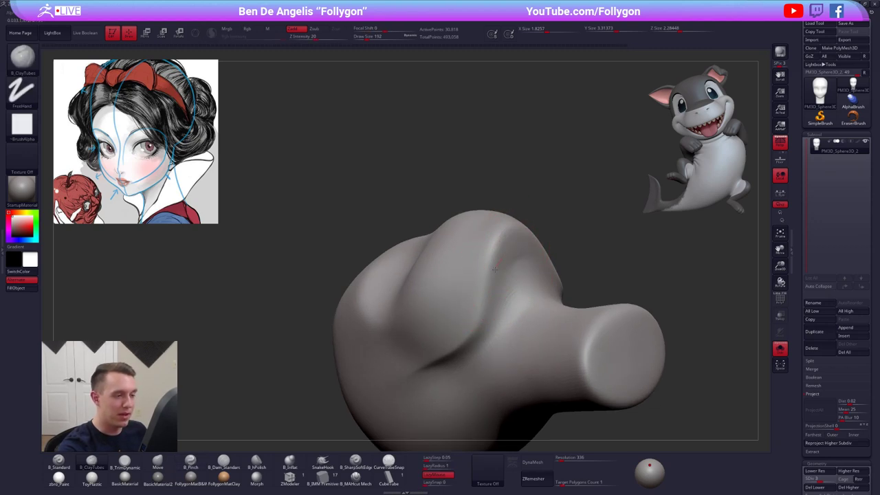
key(shift)
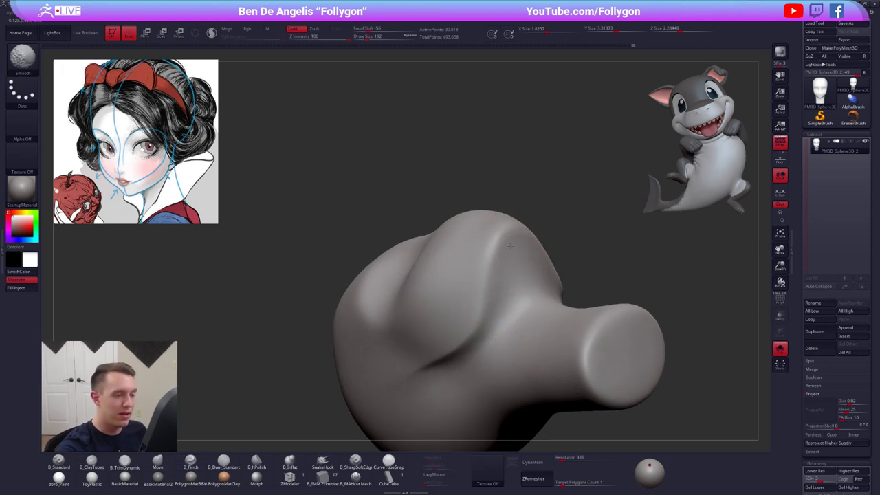
mouse_move(509, 245)
right_down()
mouse_move(471, 318)
mouse_move(473, 304)
right_up()
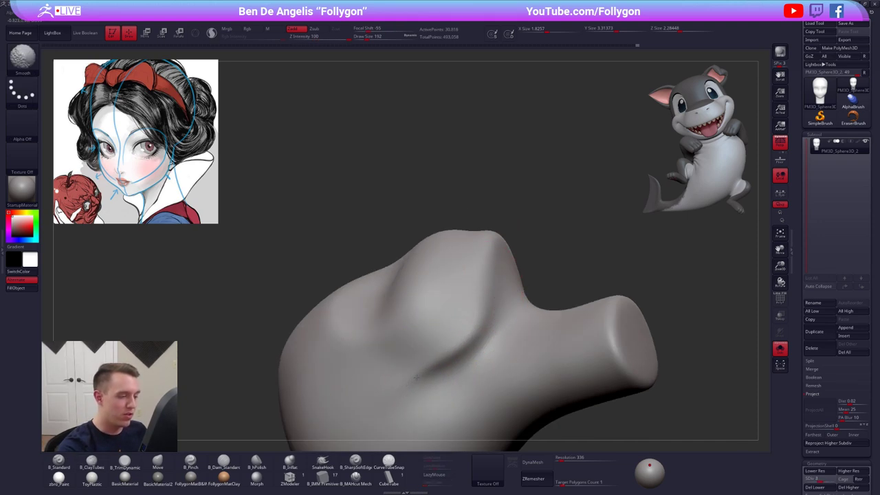
Smooth the jaw corner and the transition into the neck on subdivision levels 3 and 4.
mouse_move(473, 299)
right_down()
mouse_move(473, 356)
mouse_move(477, 343)
mouse_move(569, 295)
right_up()
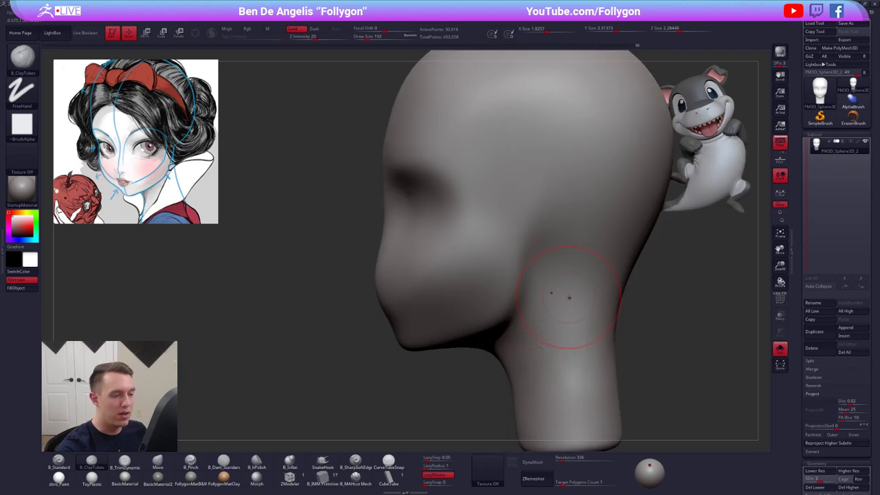
key(shift)
right_drag(459, 329, 511, 294)
key(shift)
right_drag(441, 256, 468, 323)
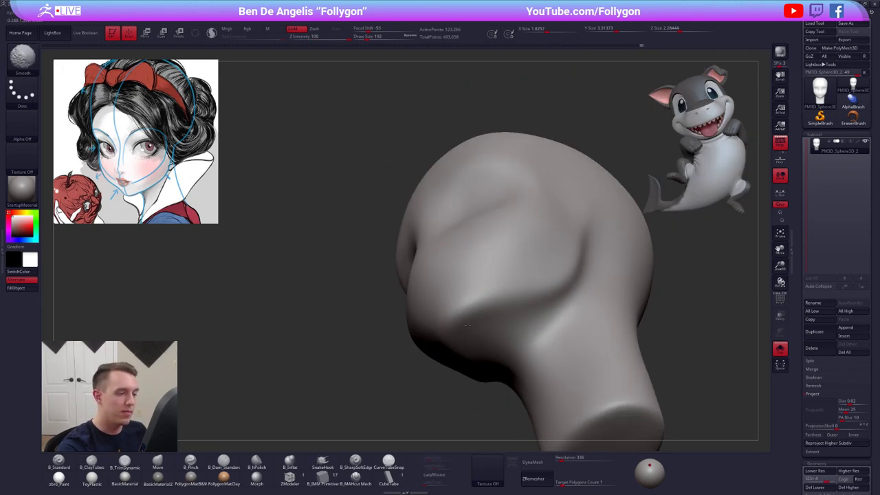
right_drag(549, 289, 580, 351)
Reshape the nose bridge profile with the Move brush at draw size 215 on subdivision level 1, then return to level 5.
key(shift+d)
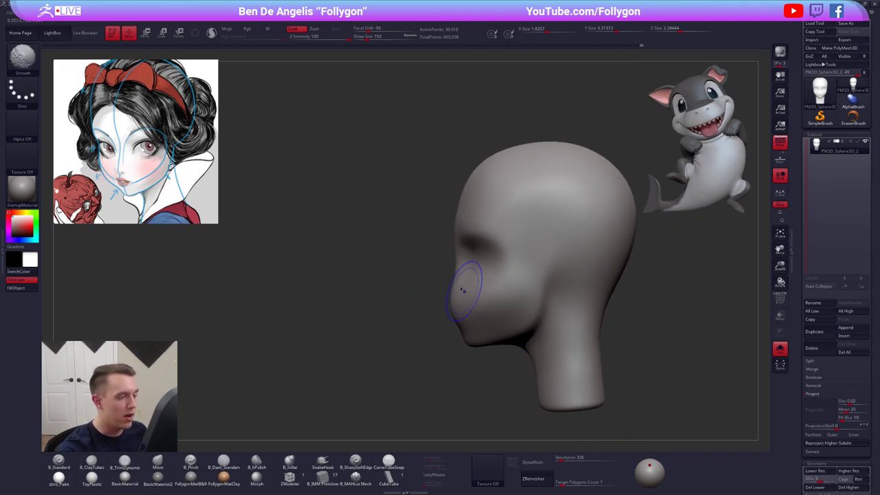
ctrl+right_drag(452, 267, 461, 277)
drag(457, 268, 461, 268)
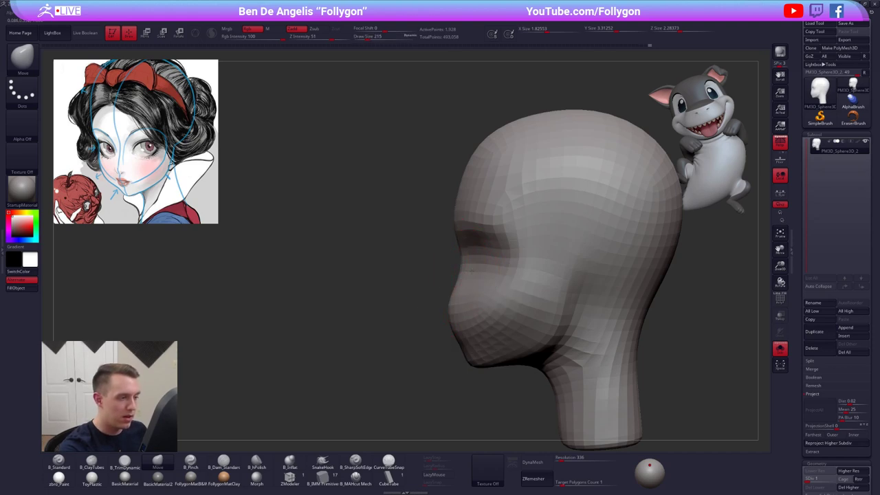
right_drag(471, 268, 477, 262)
key(d)
key(d)
key(d)
key(d)
Set the Move brush's draw size to 170 and review the head's planes from the front.
key(space)
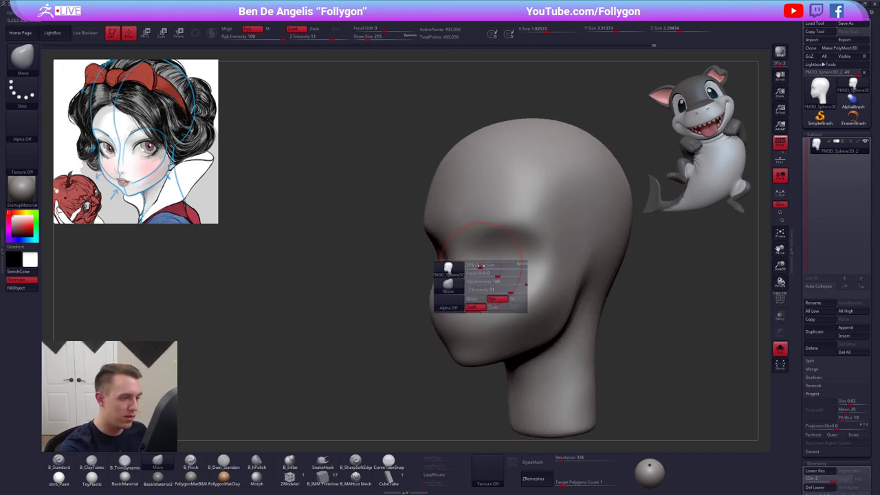
drag(480, 265, 472, 266)
right_drag(474, 267, 495, 268)
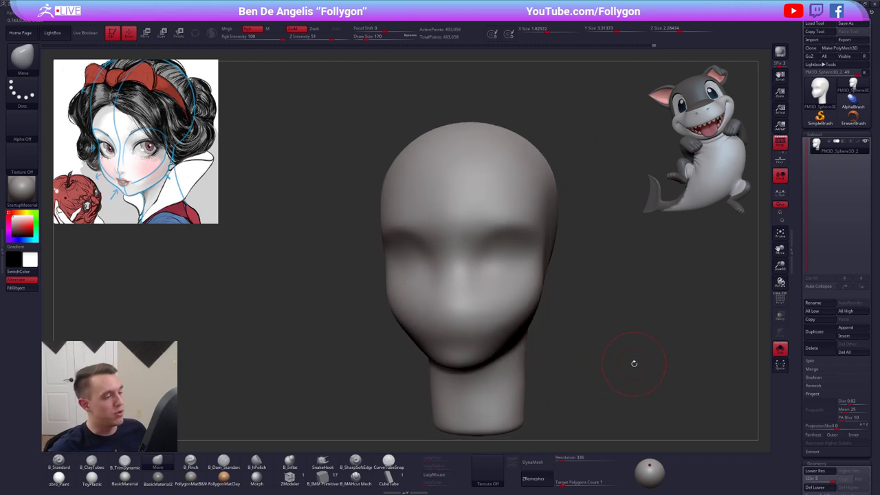
right_drag(634, 361, 653, 388)
alt+drag(652, 388, 621, 383)
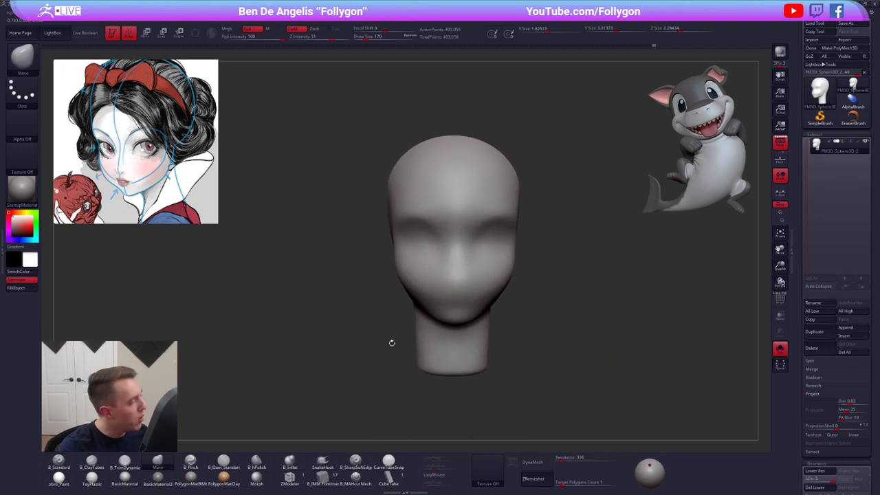
Bring up the Spotlight reference images for editing and reposition the Snow White illustration above the shark reference.
key(z)
drag(116, 287, 283, 289)
drag(319, 208, 151, 207)
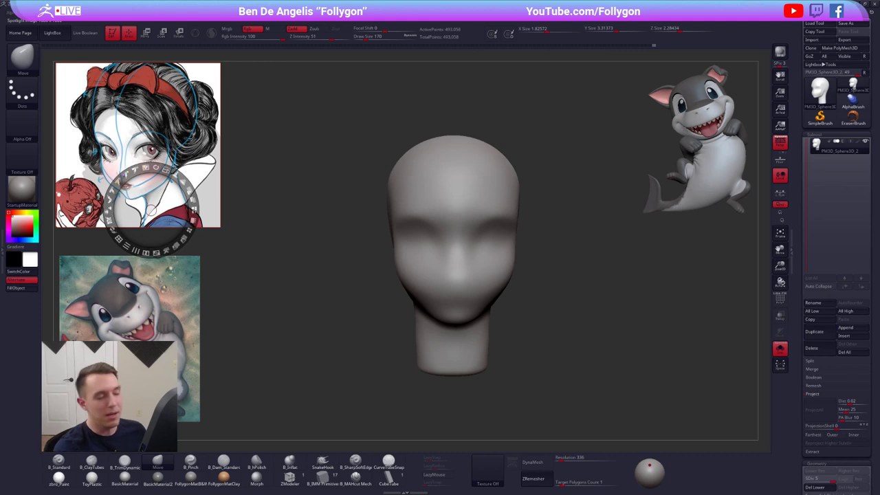
click(119, 332)
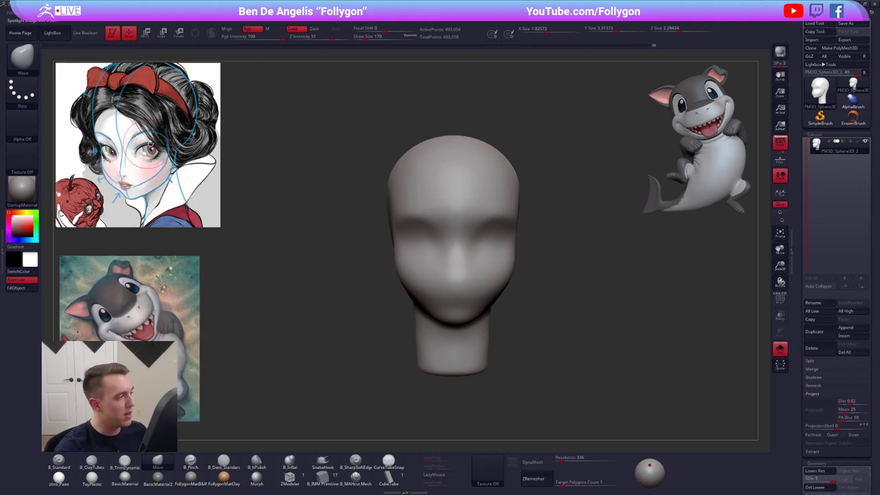
click(133, 153)
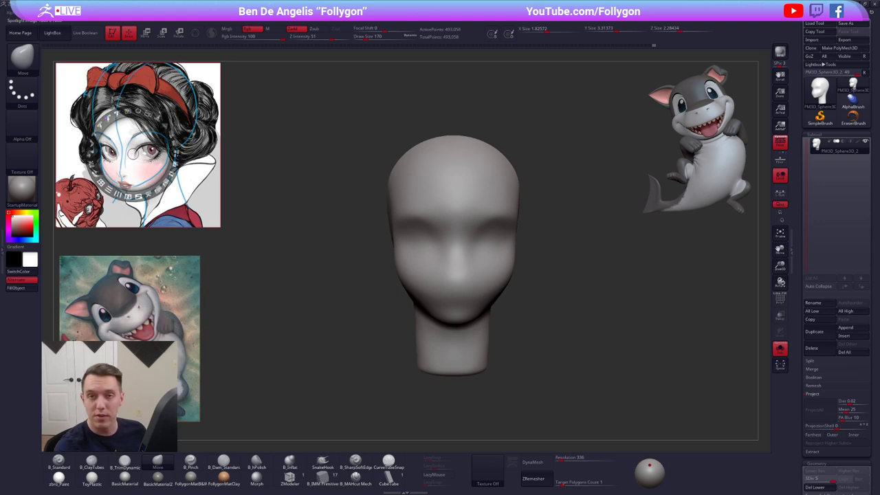
key(z)
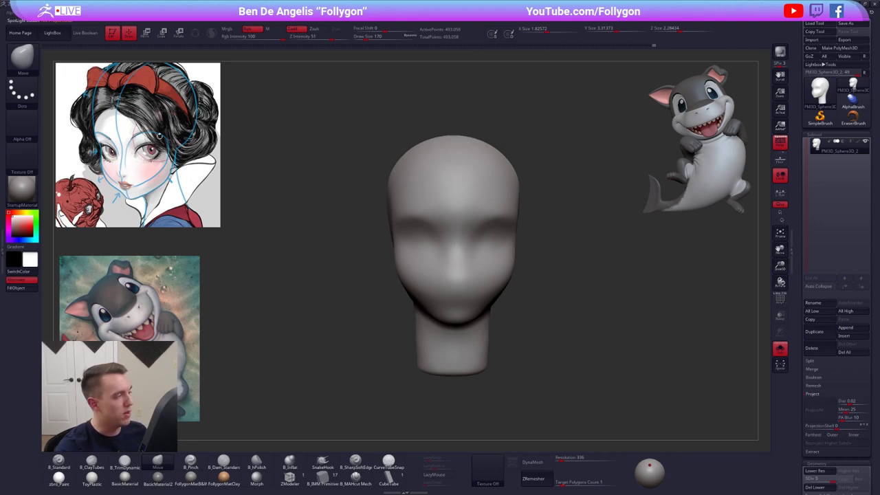
Switch to the browser, review the ArtStation snowwhite page and the DeviantArt shark artwork with their artist credits, and return to ZBrush.
key(alt+Tab)
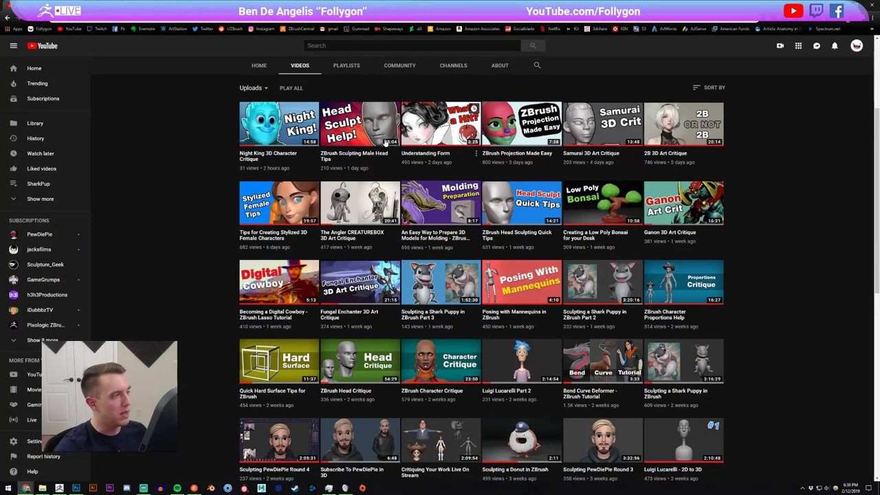
click(335, 6)
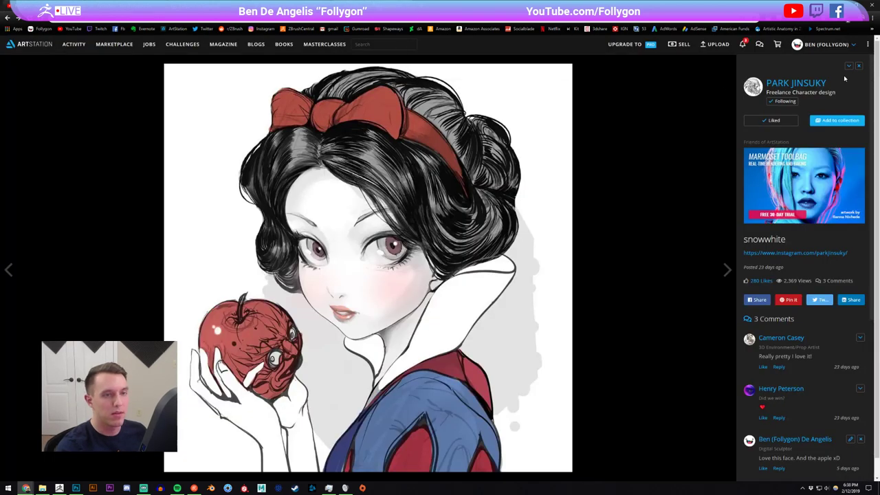
drag(828, 83, 765, 84)
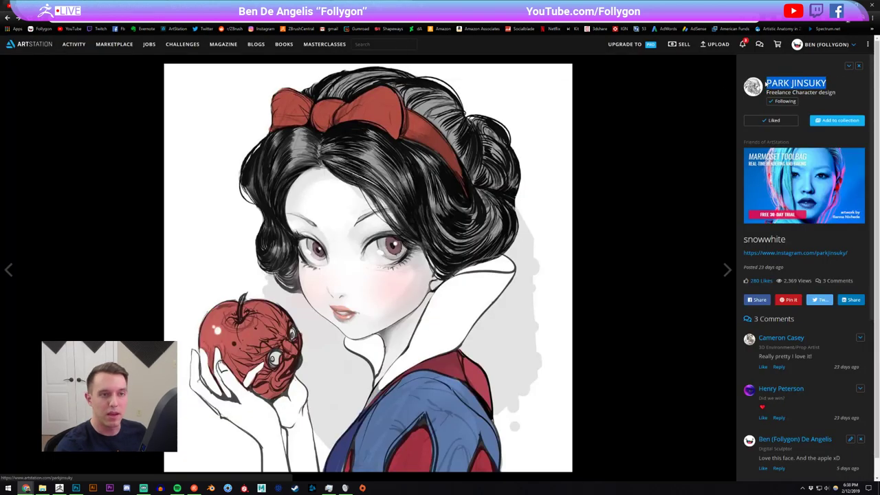
click(609, 128)
key(ctrl+Tab)
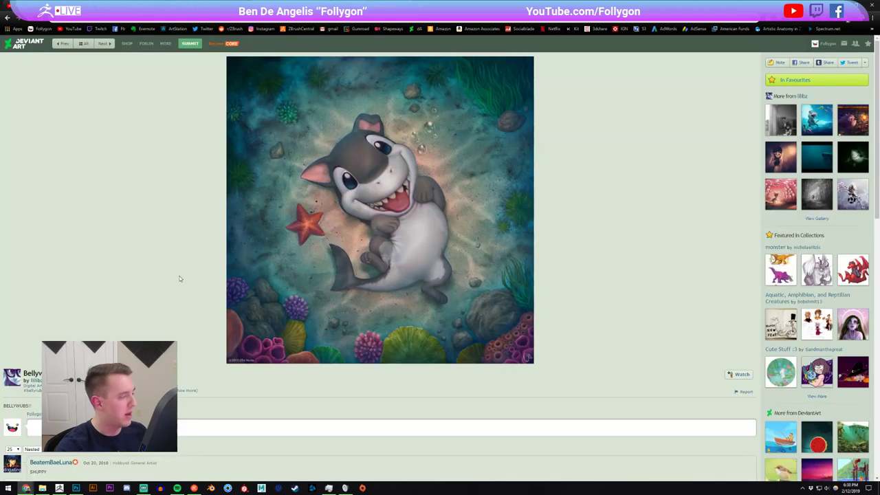
drag(49, 380, 22, 380)
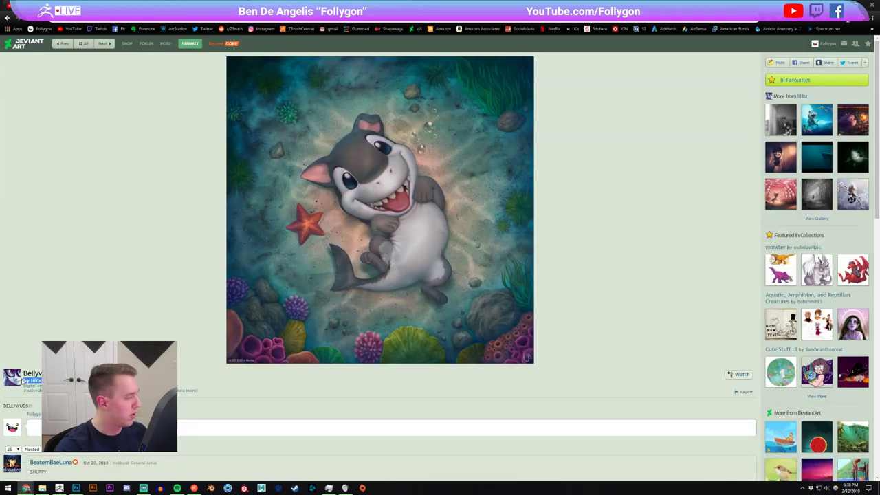
click(108, 280)
key(ctrl+Tab)
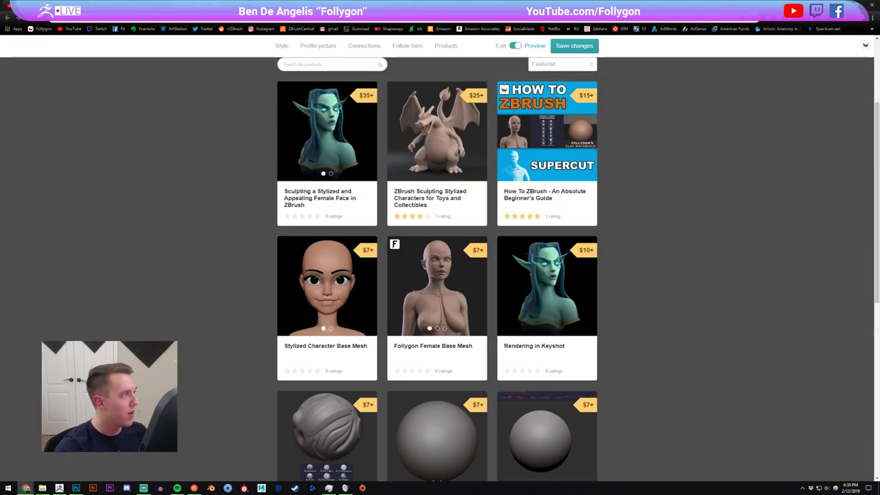
key(alt+Tab)
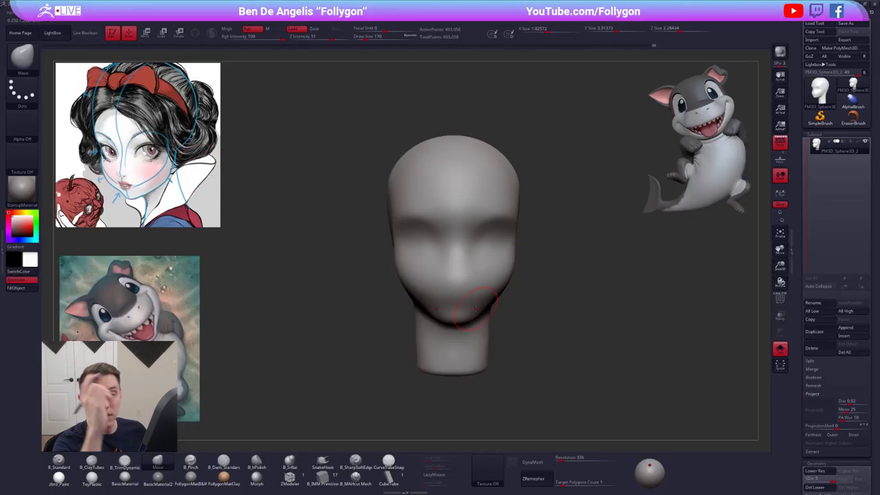
Load the shark character tool, turn off solo mode and frame the whole model.
click(819, 90)
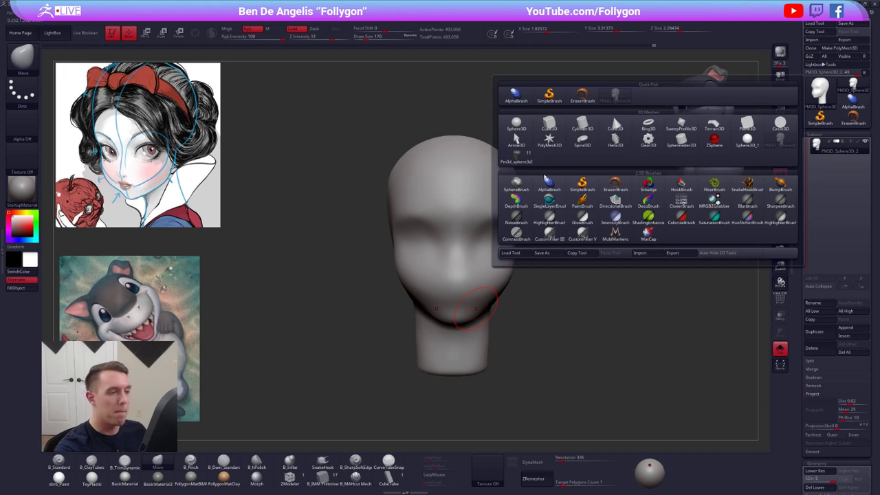
click(516, 155)
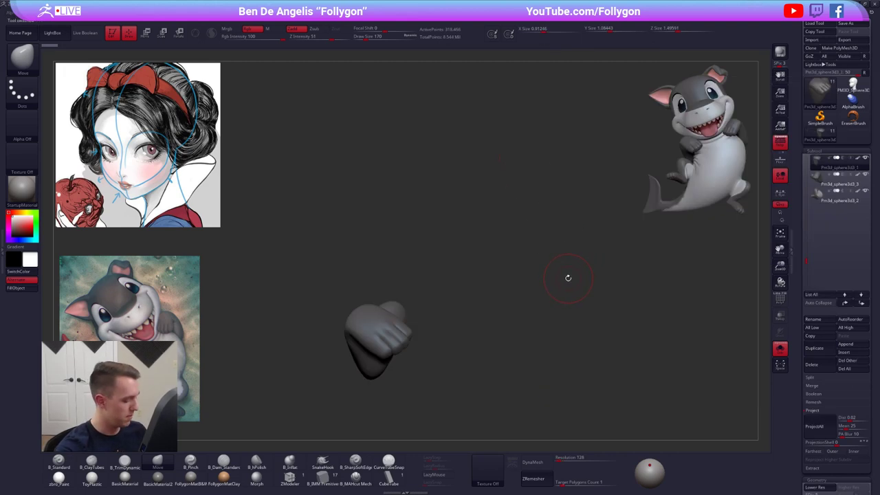
key(alt+s)
alt+drag(589, 305, 505, 277)
Move the Snow White reference off the canvas, place the shark painting slightly larger beside the model, and exit Spotlight editing.
key(ctrl+n)
key(z)
drag(212, 198, 31, 201)
drag(134, 336, 136, 156)
drag(151, 116, 173, 129)
drag(184, 202, 185, 198)
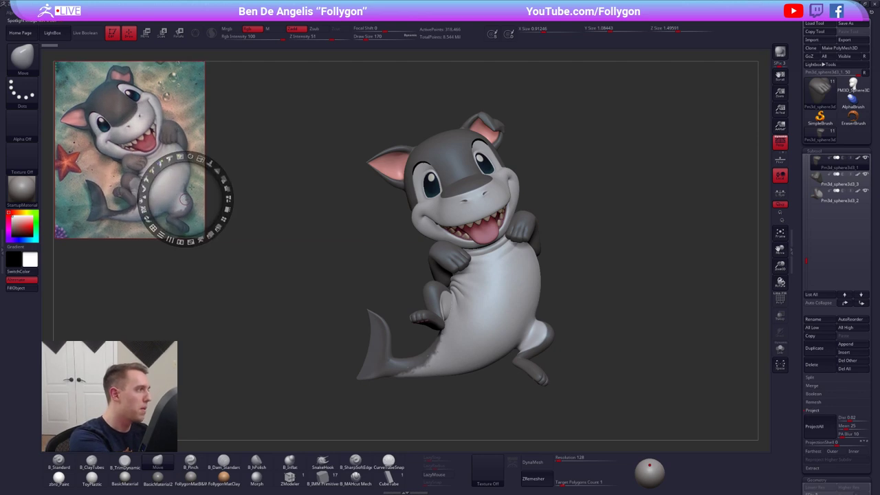
key(z)
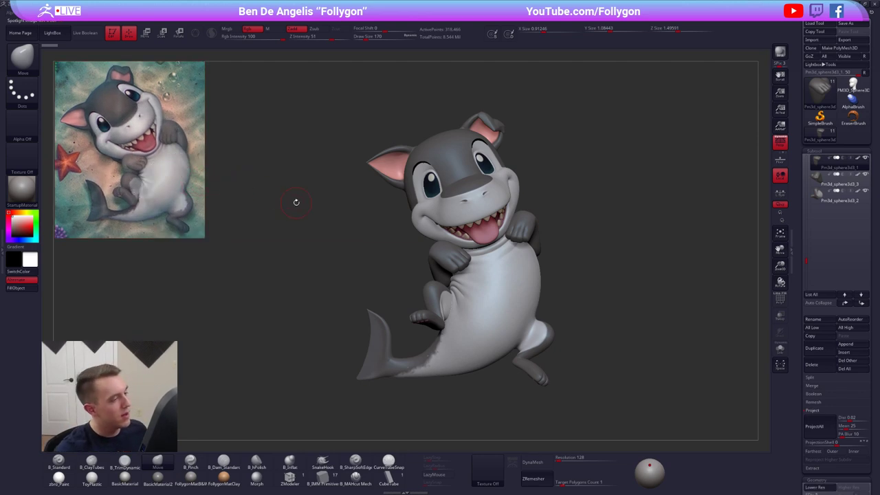
Set the brush draw size to 368 and switch to the Follygon B&W clay material.
alt+drag(605, 265, 585, 257)
key(ctrl+space)
alt+drag(608, 178, 604, 195)
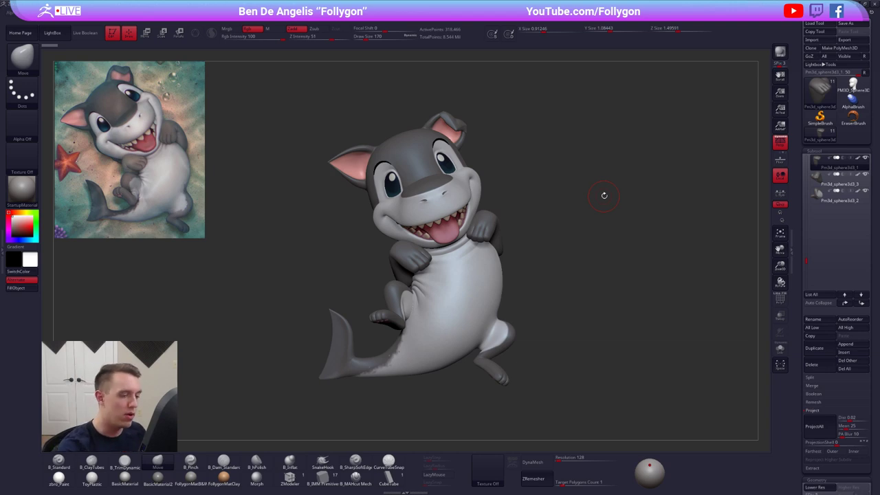
alt+drag(609, 288, 604, 284)
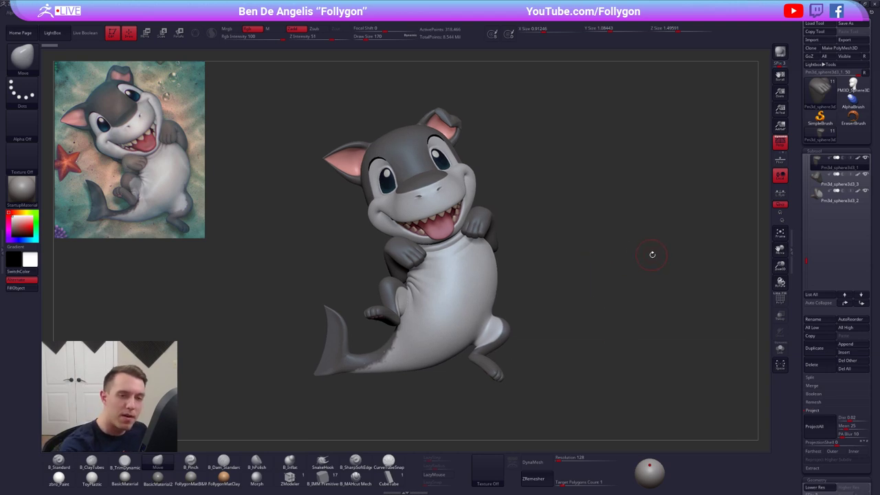
key(space)
drag(653, 254, 658, 252)
mouse_move(858, 90)
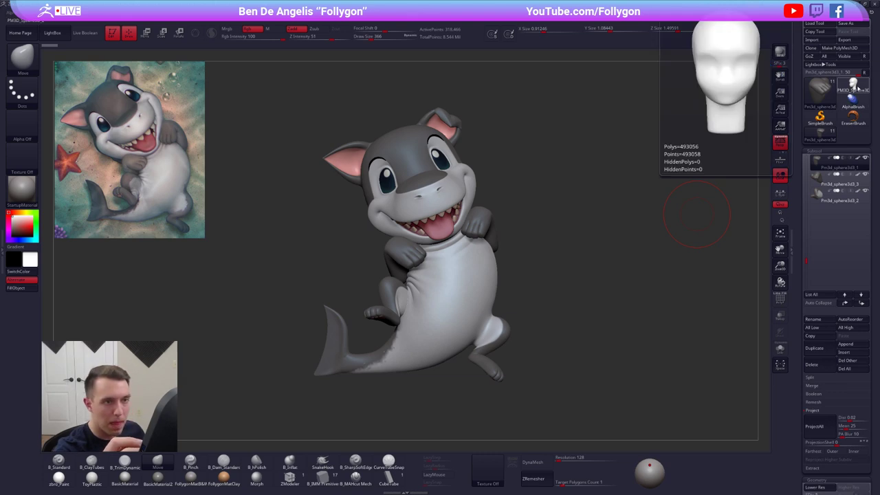
click(191, 479)
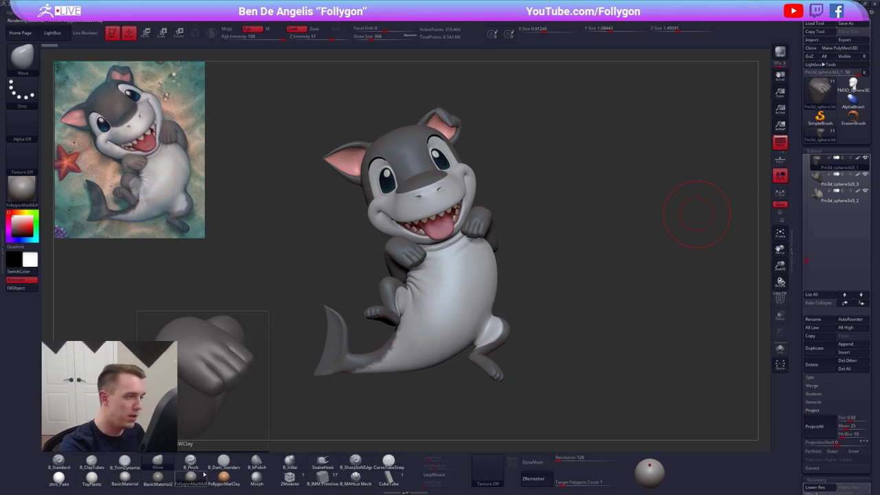
drag(588, 369, 599, 358)
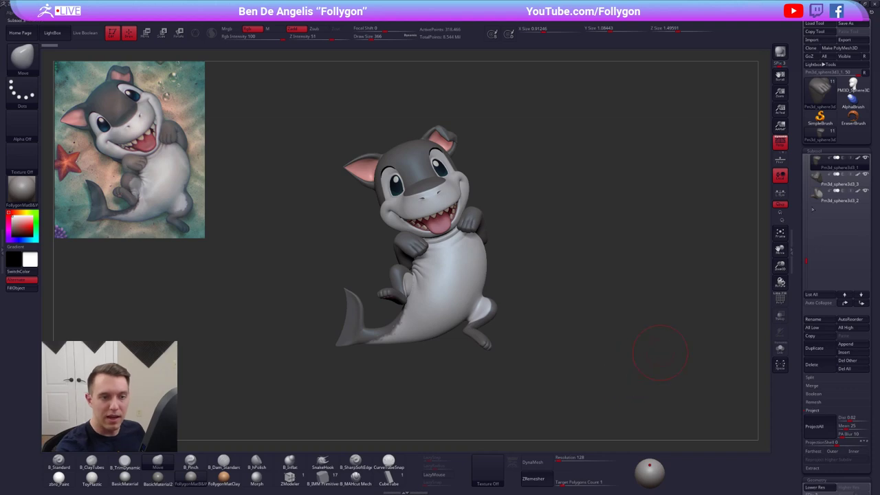
Append a Plane3D subtool after the last shark subtool and move it back behind the character.
click(839, 197)
click(854, 344)
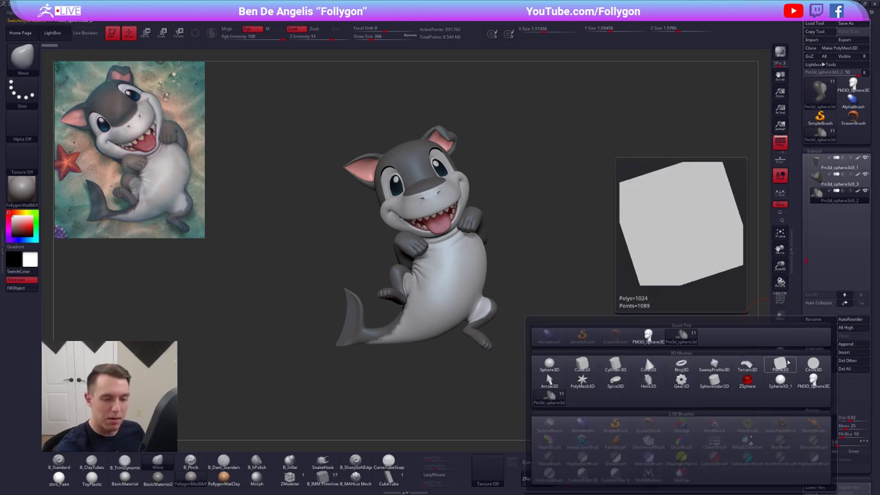
click(779, 365)
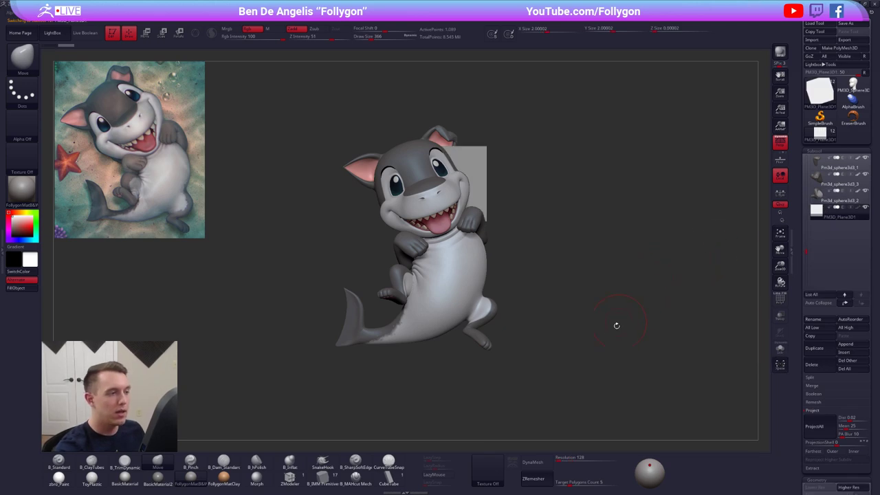
drag(614, 326, 493, 254)
key(w)
mouse_move(458, 200)
mouse_down()
mouse_move(458, 249)
mouse_move(518, 281)
mouse_move(502, 286)
mouse_up()
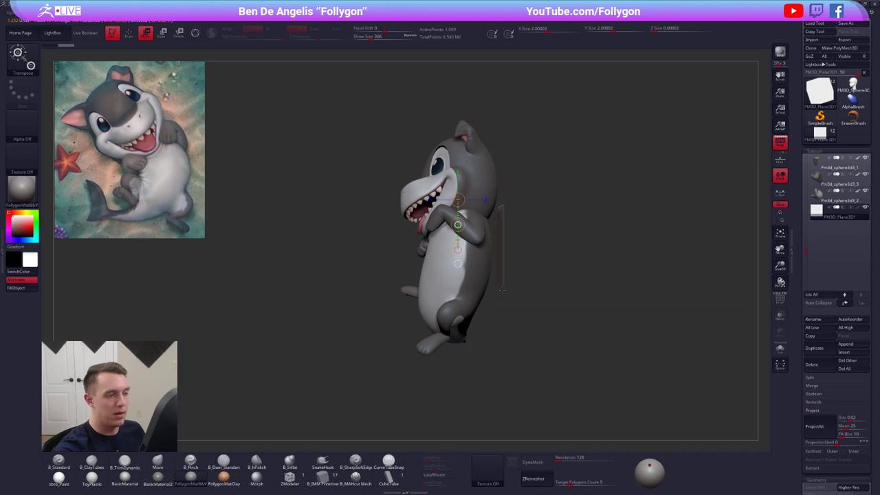
Enlarge the plane to an XYZ size of 11.05033 and shift it sideways behind the shark as a backdrop.
drag(800, 483, 800, 223)
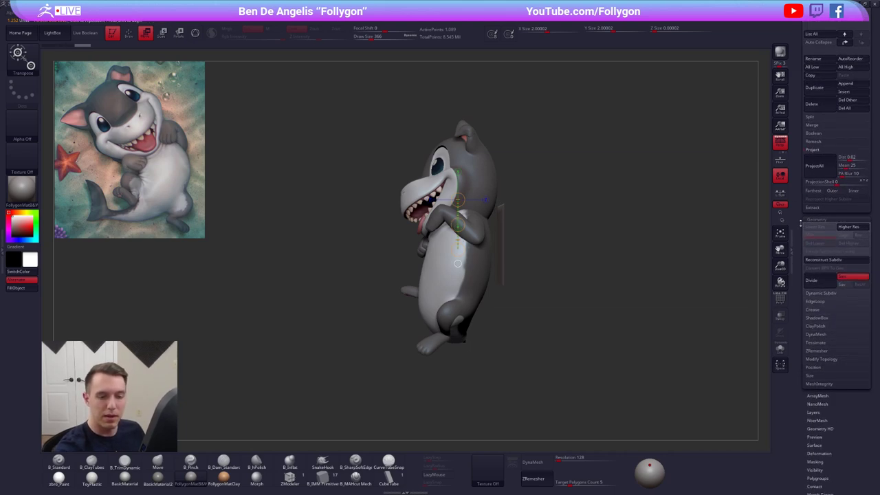
click(812, 375)
drag(800, 360, 800, 337)
drag(832, 361, 847, 376)
drag(612, 332, 660, 344)
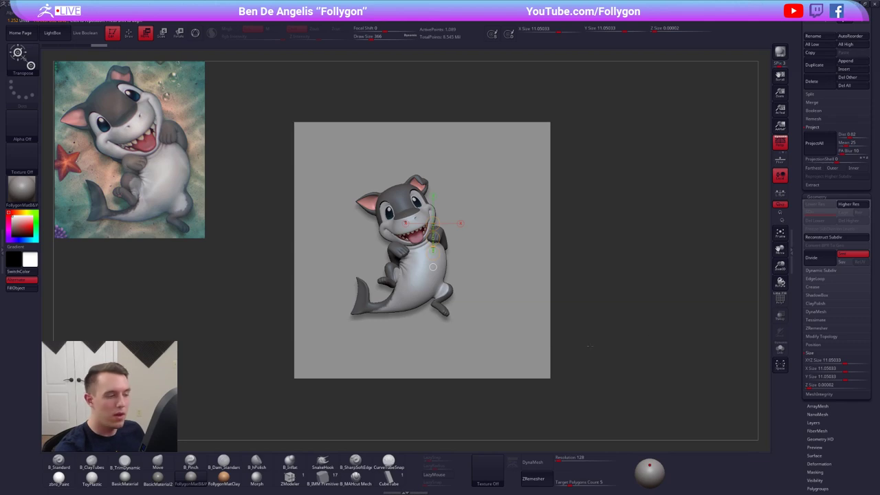
mouse_move(534, 338)
shift+mouse_down()
mouse_move(599, 338)
mouse_move(563, 338)
shift+mouse_up()
key(q)
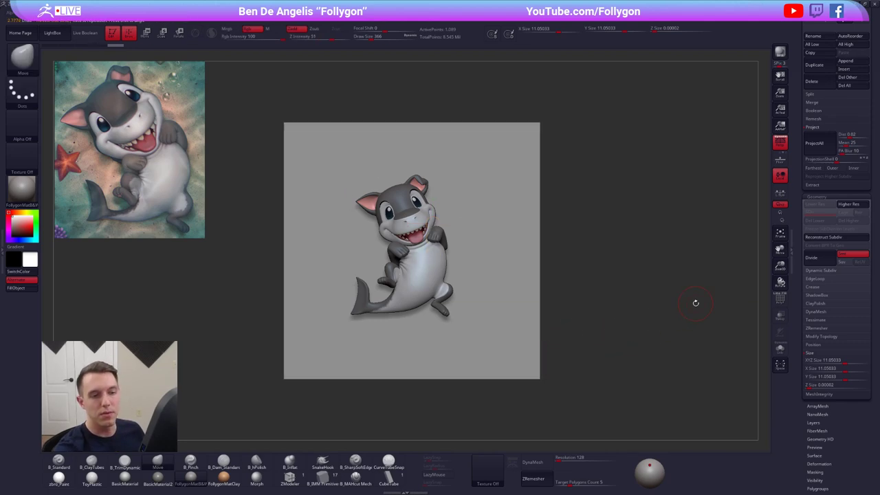
Inspect the shark and backdrop plane from the side and front, and turn off the perspective view.
scroll(819, 355, up, 5)
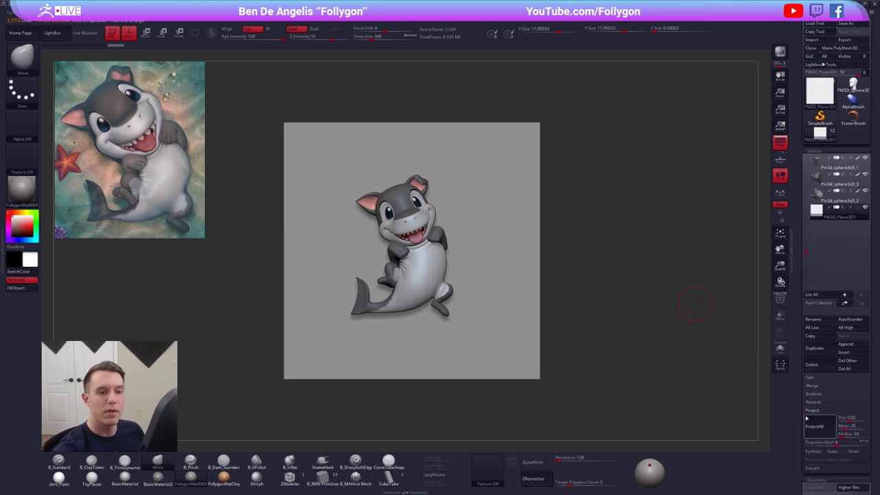
right_drag(519, 364, 402, 363)
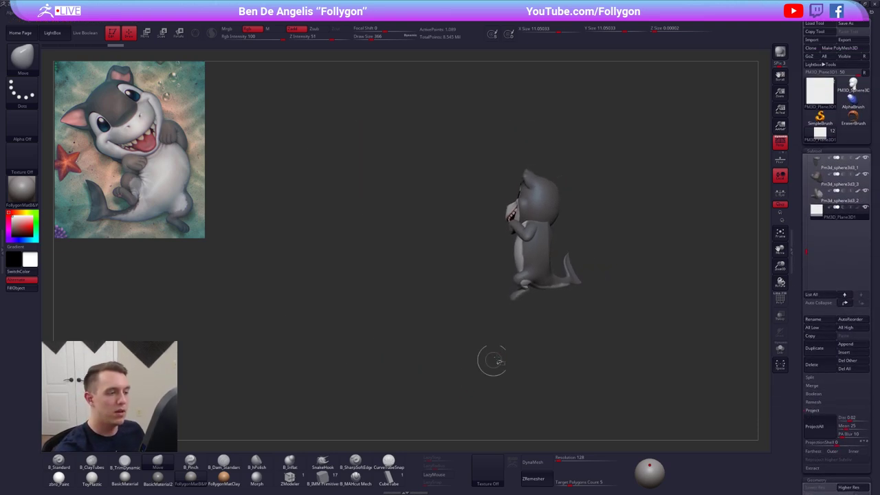
key(space)
click(550, 331)
right_drag(457, 276, 545, 328)
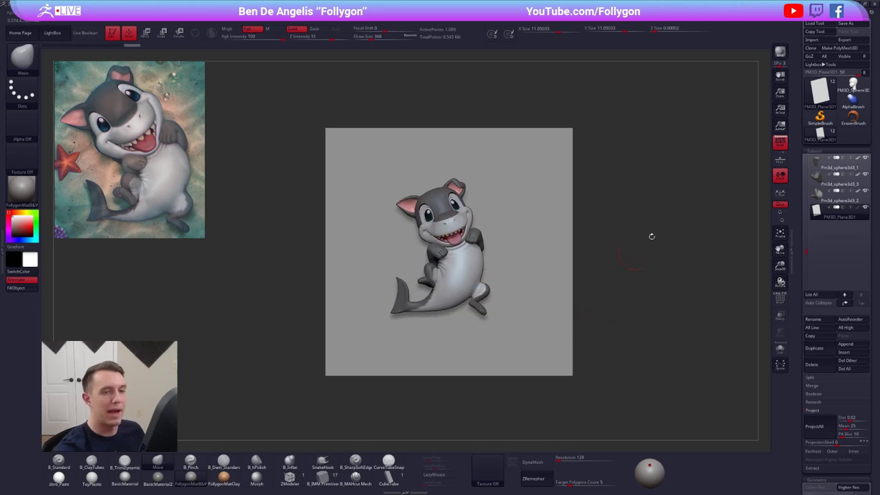
click(781, 146)
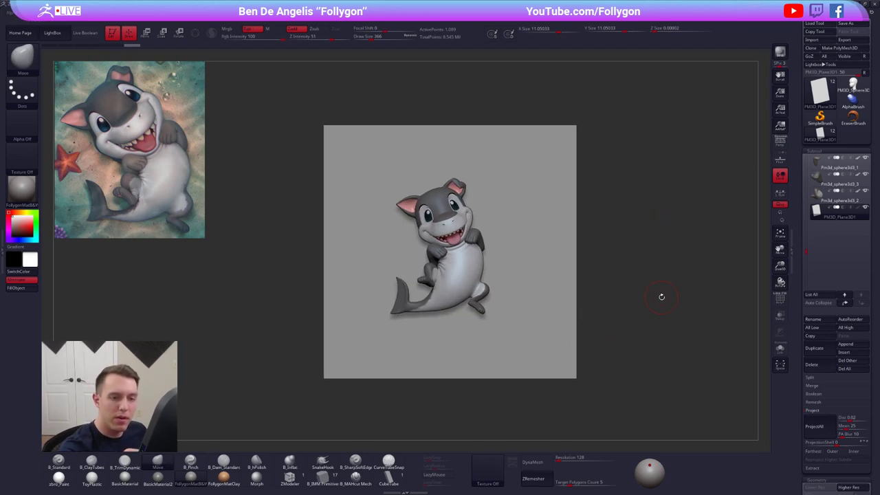
Isolate the shark's body subtool and lower it by four subdivision levels.
alt+click(476, 281)
key(alt+s)
ctrl+right_drag(476, 280, 520, 323)
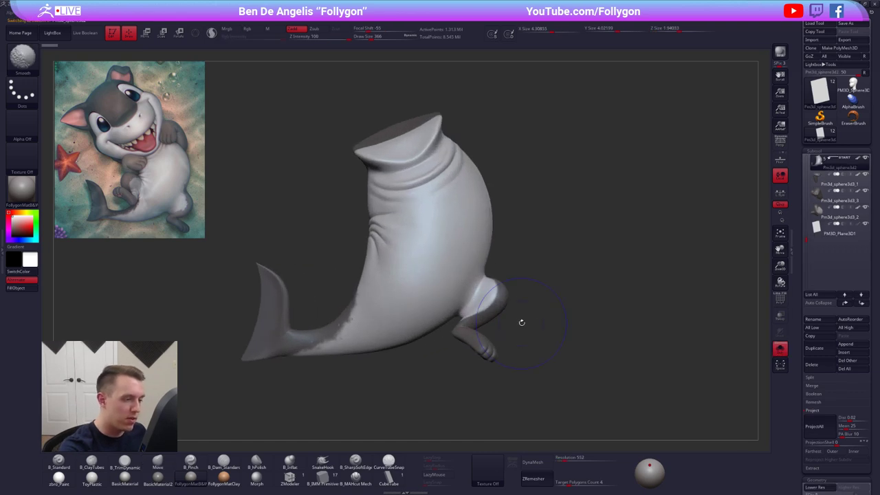
key(shift+d)
key(shift+d)
key(shift+d)
key(space)
drag(474, 279, 467, 279)
key(shift+d)
ctrl+right_drag(467, 279, 484, 325)
Set the draw size to 203, choose the B_ClayTubes brush, and smooth the hind leg's thigh one subdivision level higher.
key(space)
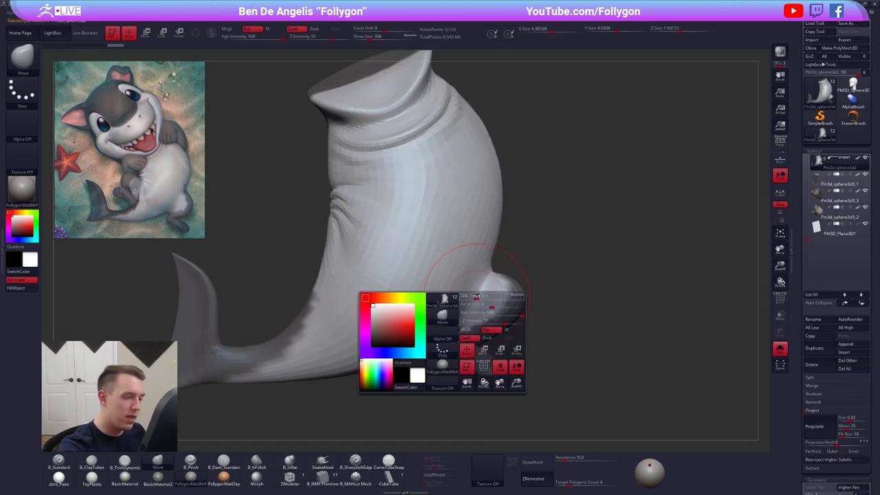
drag(484, 328, 473, 327)
key(2)
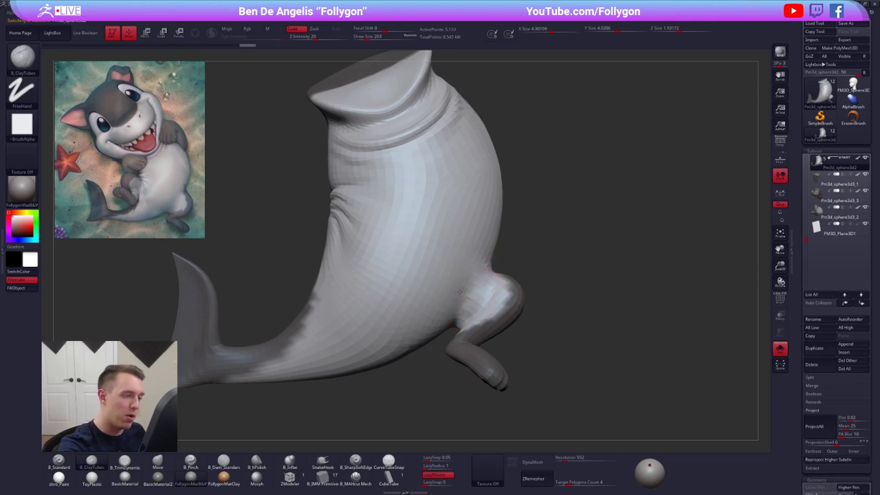
key(ctrl+d)
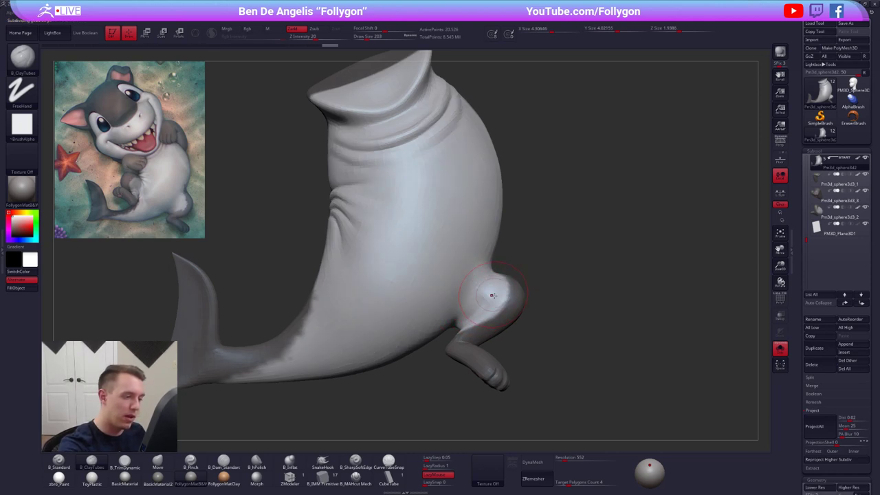
key(shift)
shift+drag(477, 286, 487, 290)
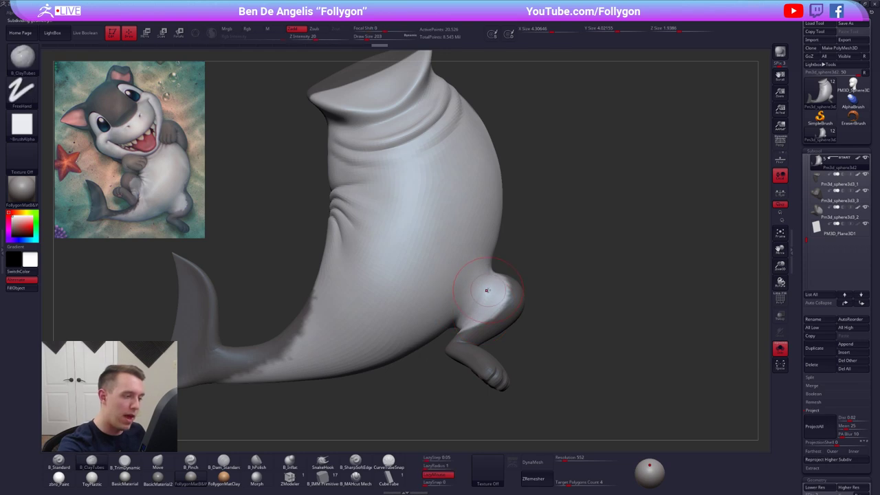
Smooth the thigh's transition into the body while raising the subdivision to its highest level, and show the full shark with its backdrop.
key(ctrl+d)
right_drag(487, 291, 471, 277)
shift+drag(485, 291, 491, 283)
right_drag(491, 283, 491, 234)
key(d)
key(d)
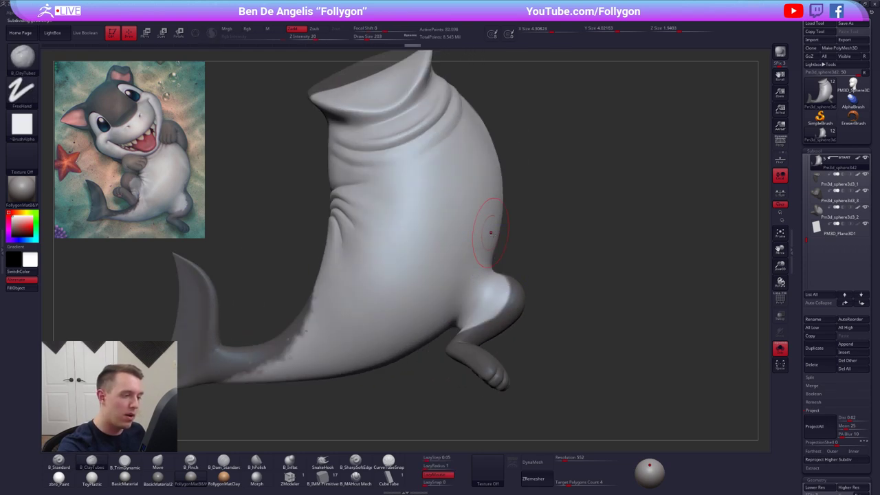
shift+drag(485, 288, 473, 285)
right_drag(473, 285, 576, 377)
key(alt+s)
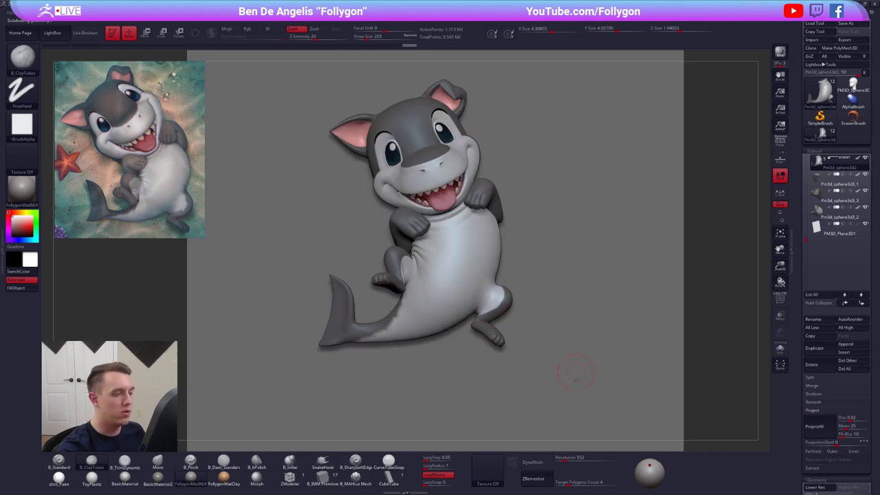
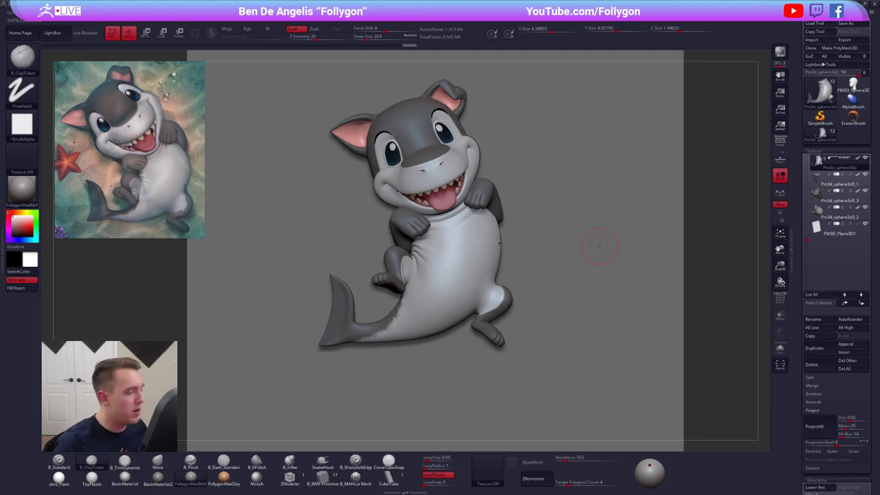
ctrl+right_drag(559, 213, 551, 229)
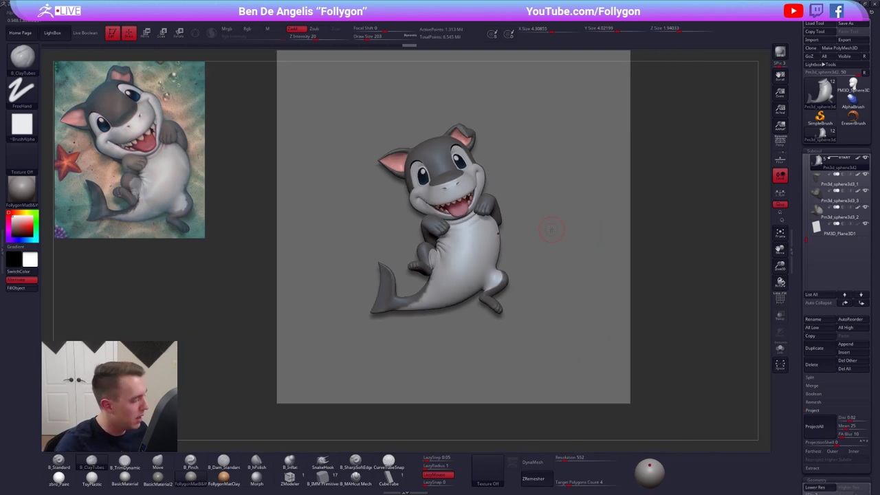
Choose the B_Standard brush, then select the backdrop plane and isolate it.
key(1)
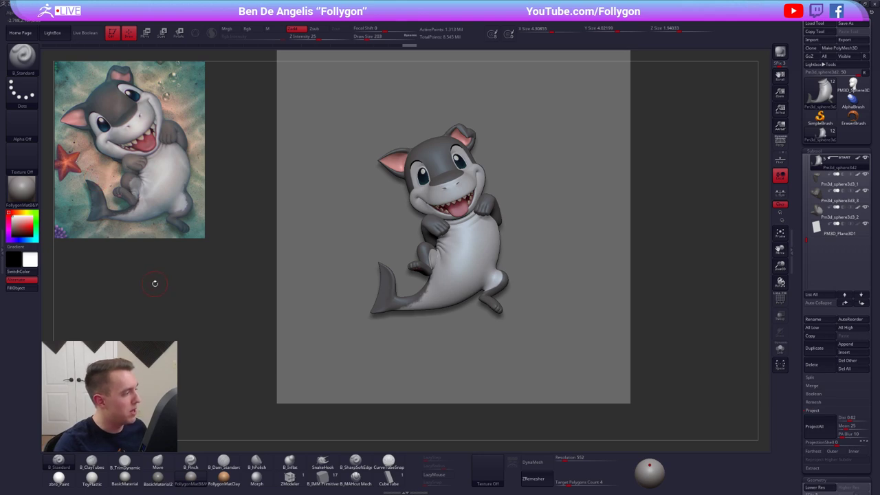
alt+click(385, 233)
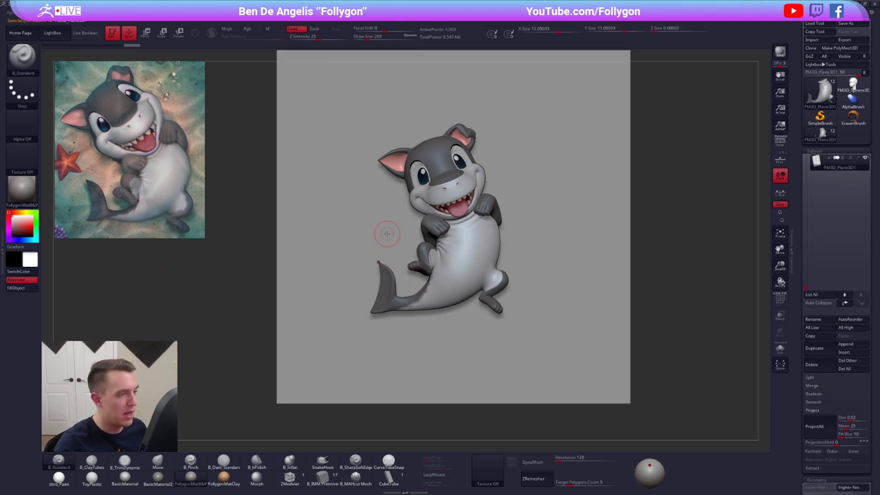
alt+right_drag(509, 227, 505, 253)
key(s)
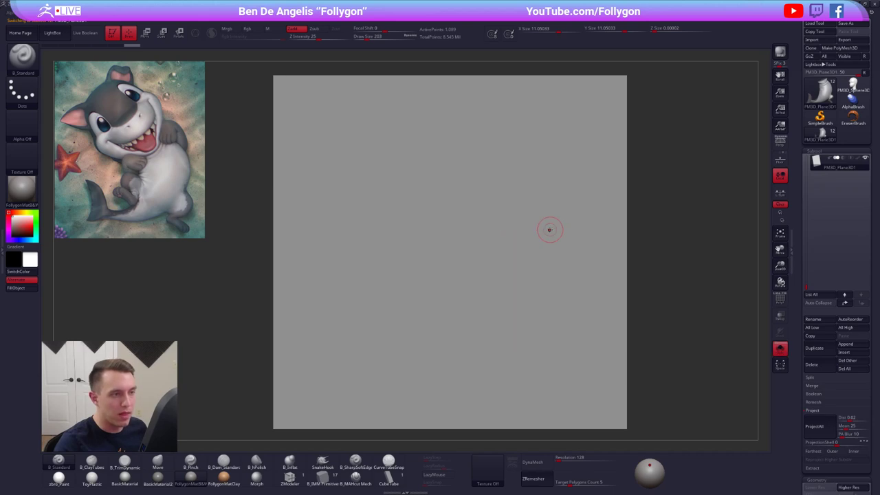
key(shift+f)
key(shift+f)
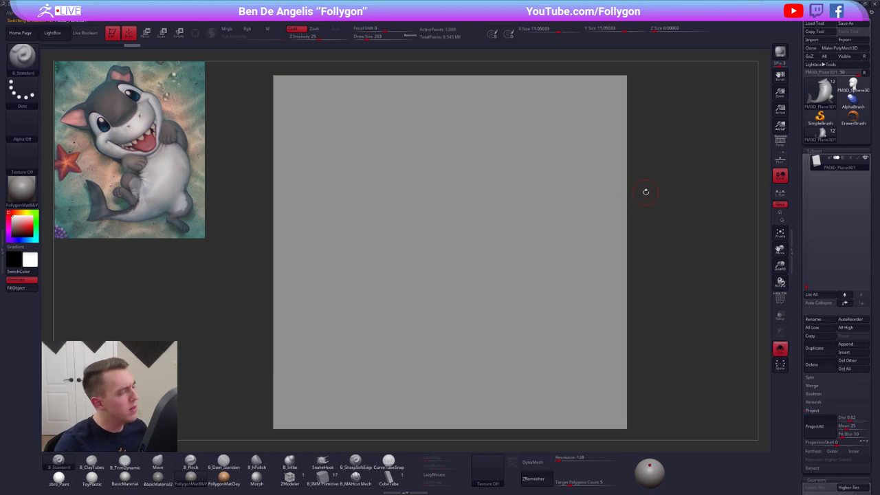
Turn off the subdivision smoothing modifier and divide the backdrop plane up to subdivision level 6.
key(ctrl+d)
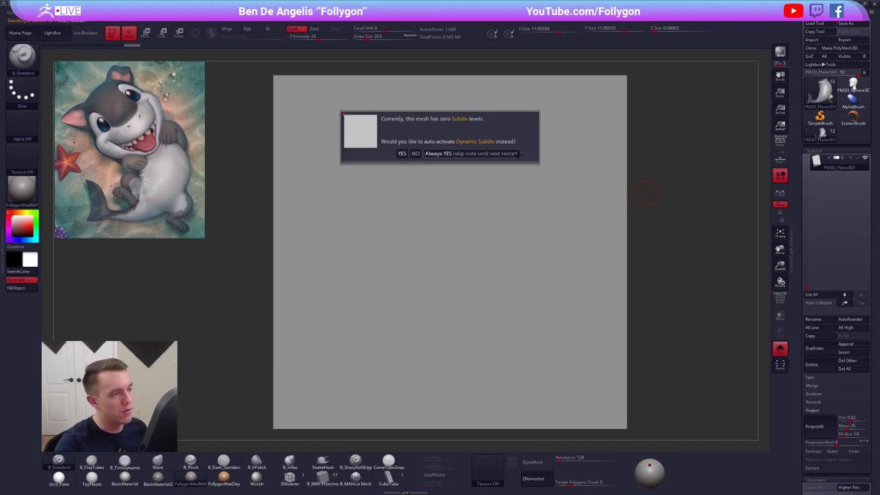
click(517, 155)
key(shift+d)
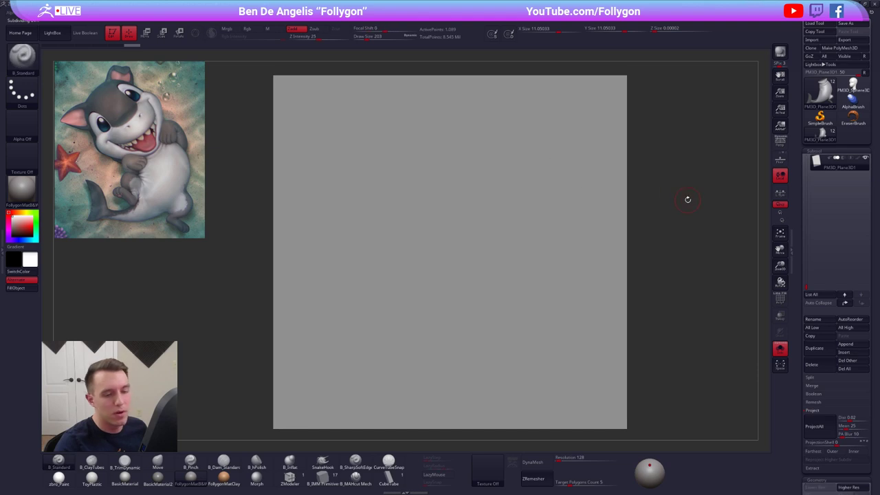
scroll(816, 206, down, 5)
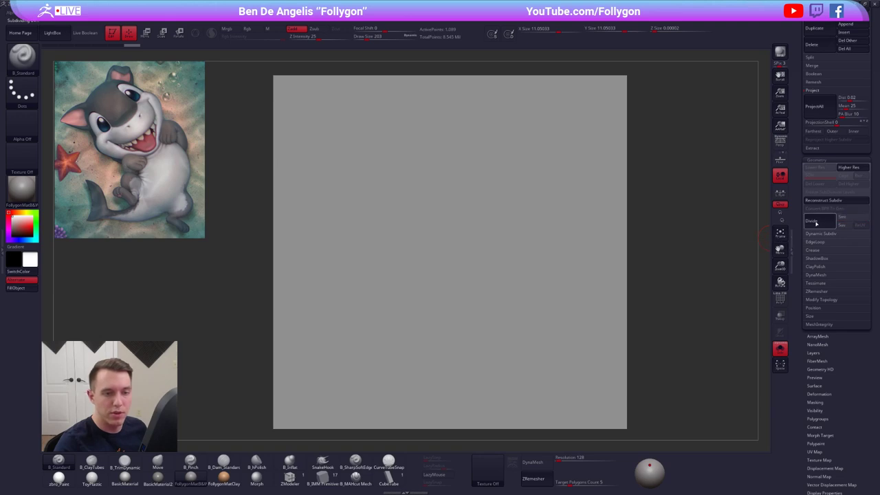
click(850, 219)
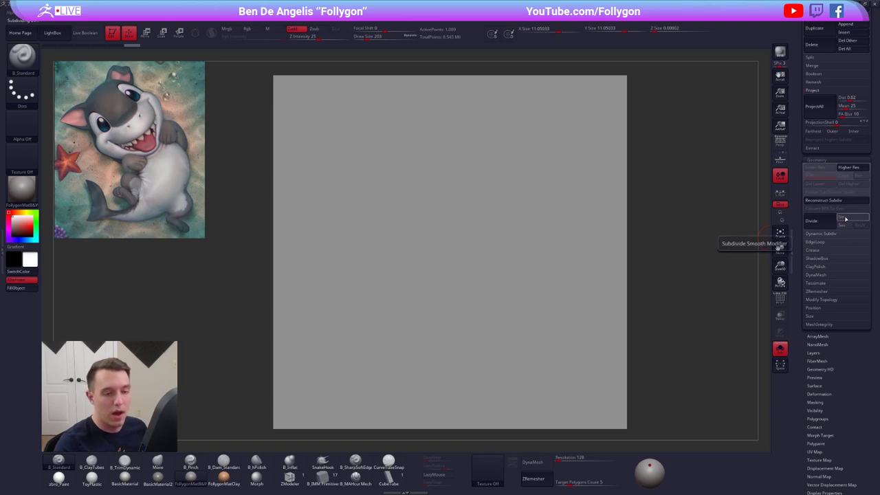
click(829, 223)
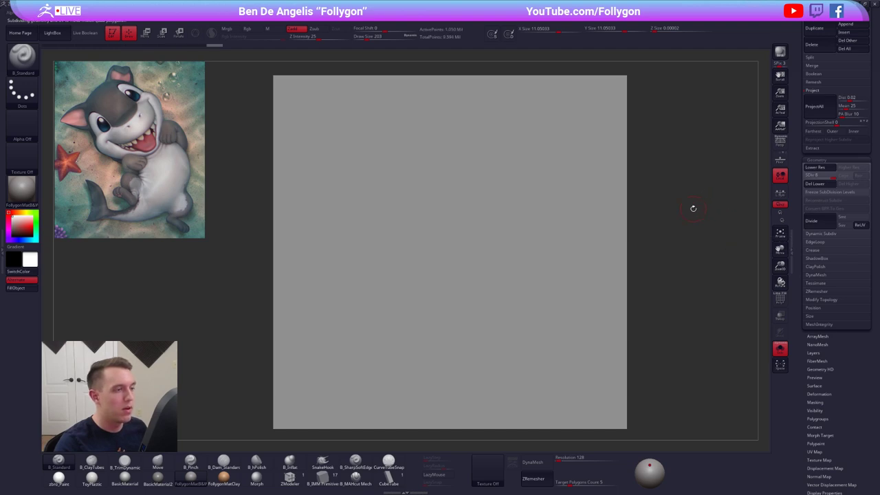
Try a zigzag B_ClayTubes stroke on the divided plane and undo it.
key(2)
mouse_move(455, 323)
mouse_down()
mouse_move(543, 241)
mouse_move(572, 362)
mouse_up()
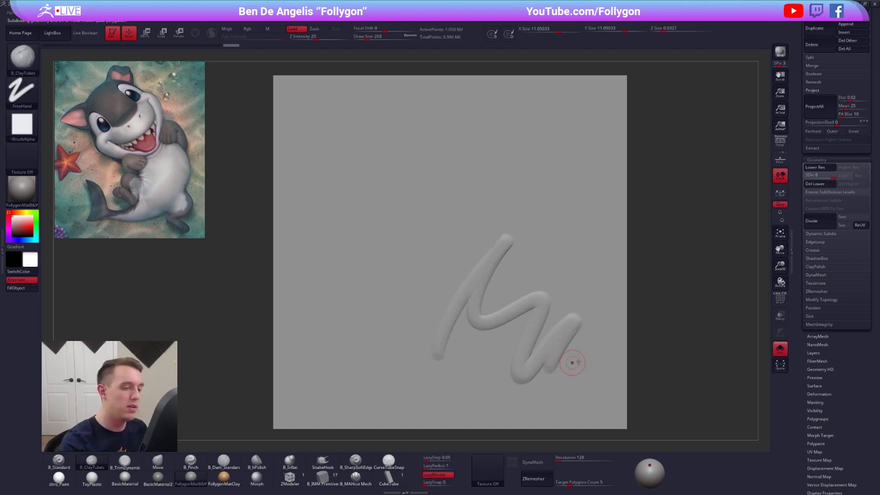
key(ctrl+z)
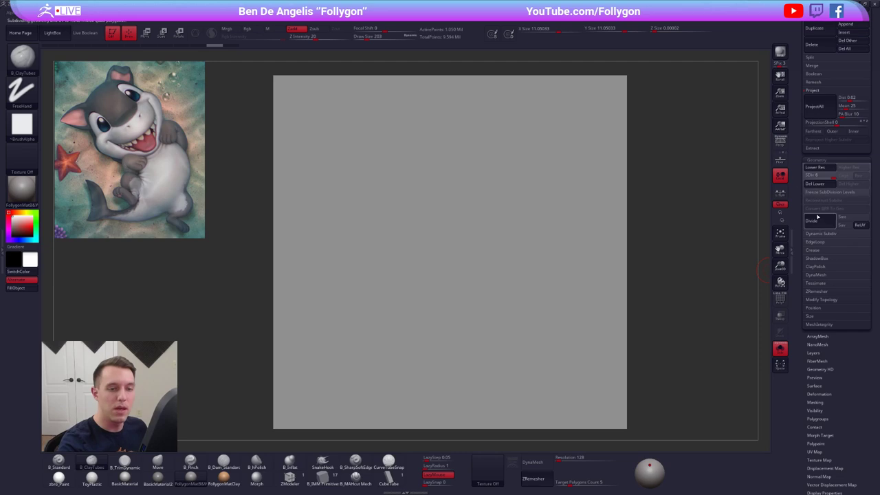
Move the shark reference image in Spotlight onto the middle of the backdrop plane.
scroll(825, 220, up, 10)
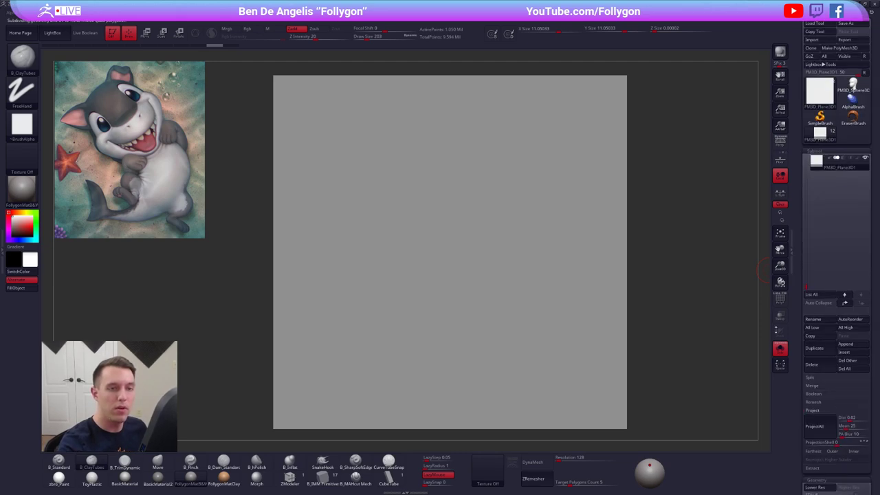
click(488, 467)
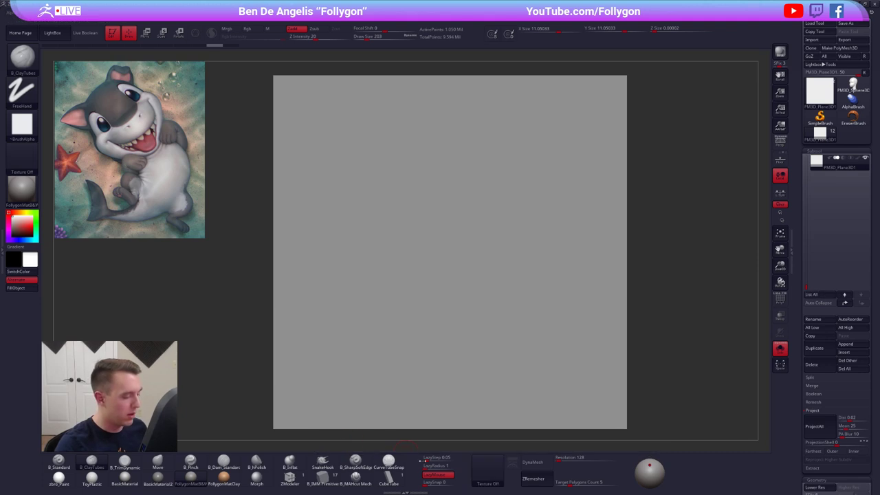
click(479, 470)
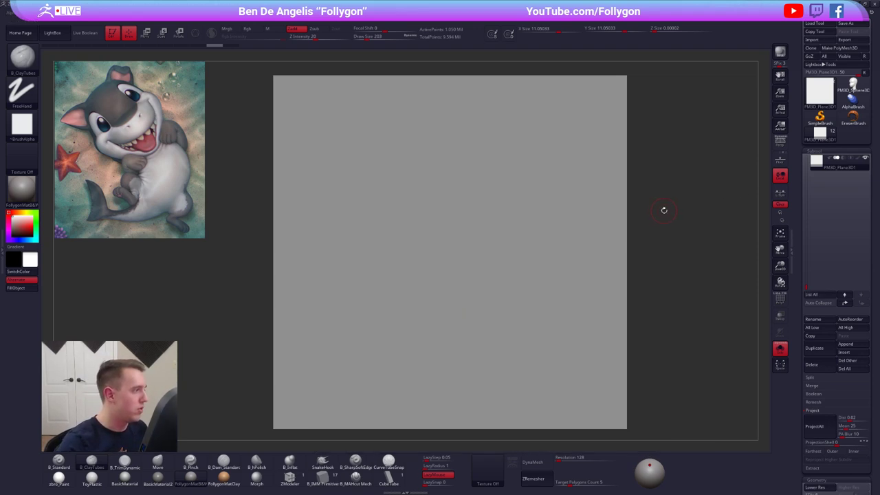
drag(191, 196, 492, 286)
key(z)
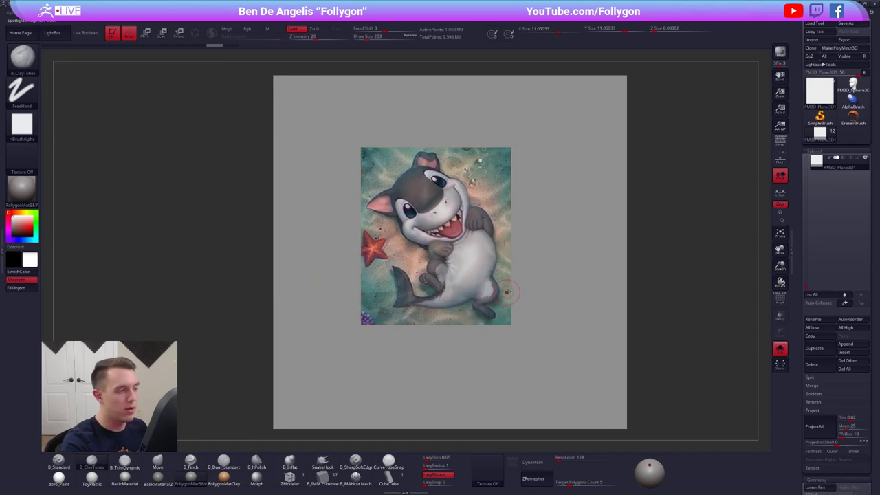
Enlarge the reference image over the sculpted shark using reduced opacity, then isolate the plane and restore the image's full opacity.
key(alt+shift+s)
key(z)
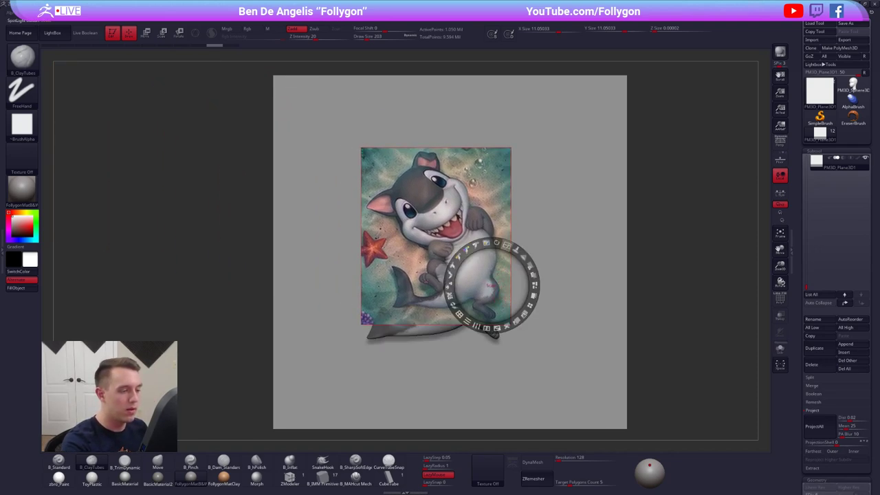
click(519, 253)
mouse_move(519, 253)
mouse_down()
mouse_move(491, 243)
mouse_move(507, 245)
mouse_move(510, 269)
mouse_move(521, 246)
mouse_move(529, 251)
mouse_move(529, 292)
mouse_up()
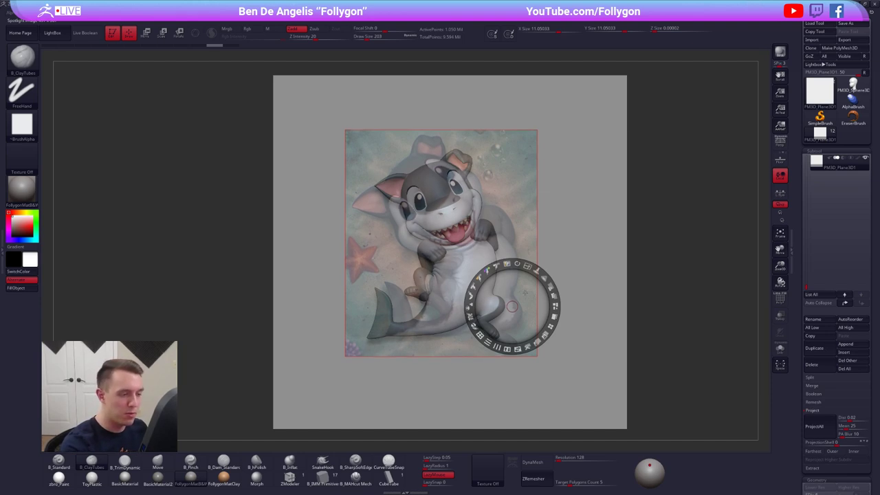
key(shift+s)
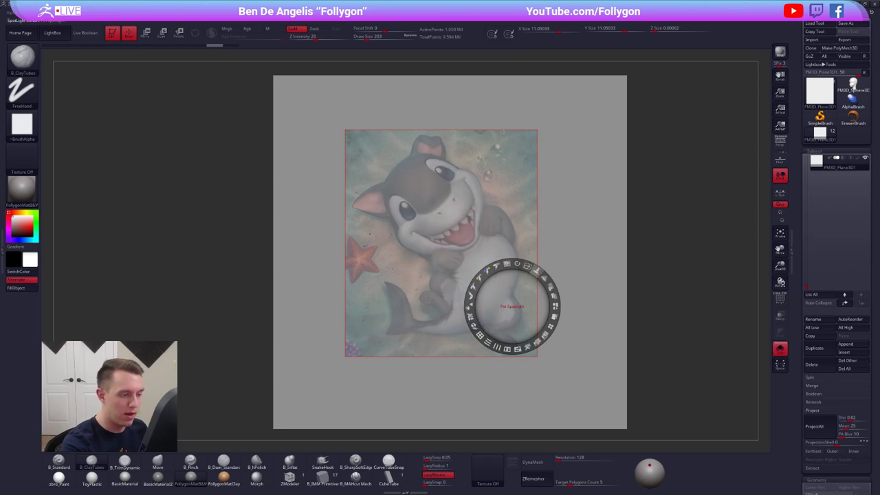
drag(541, 337, 515, 348)
key(z)
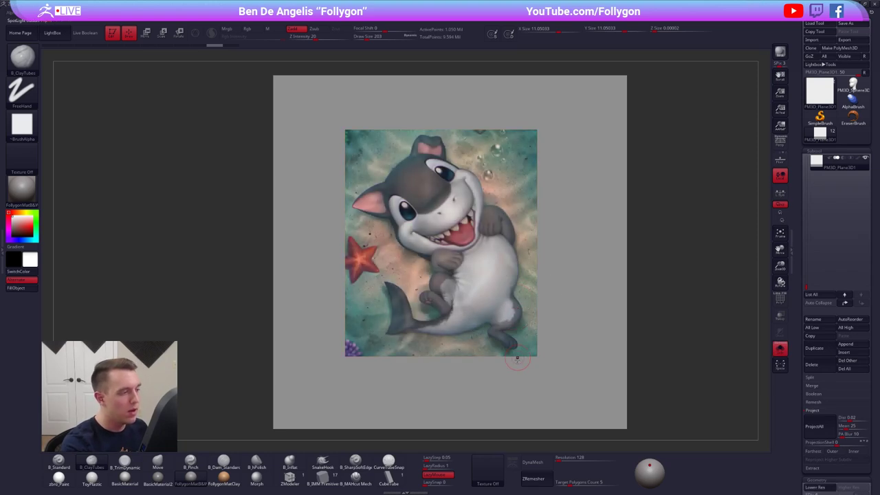
Set up the B_Standard brush for painting with Mrgb on, Zadd off, and a draw size of 980.
key(1)
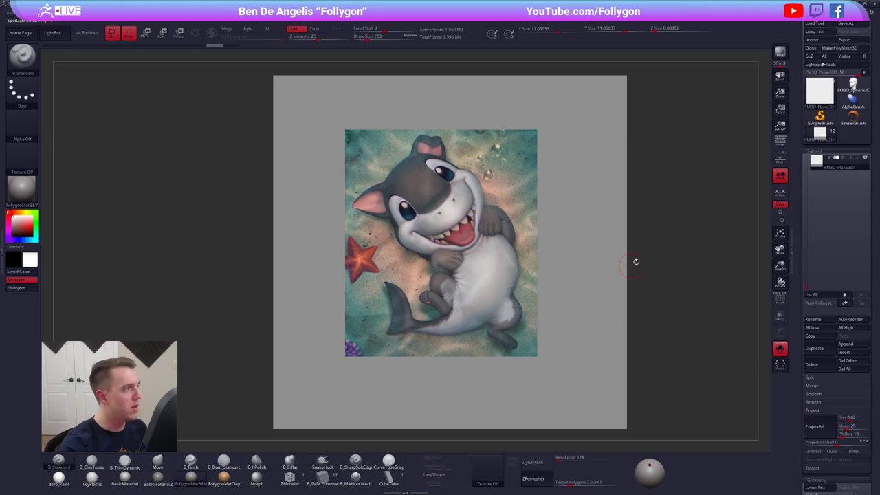
click(227, 28)
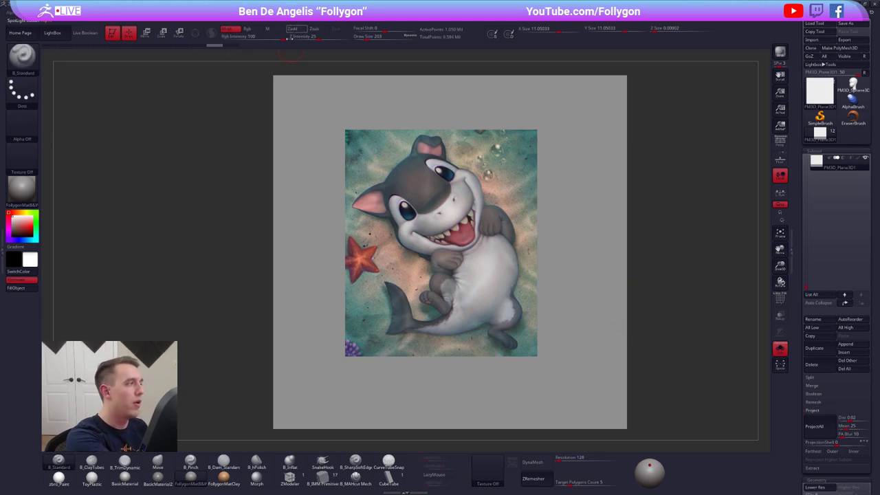
key(space)
drag(192, 163, 202, 163)
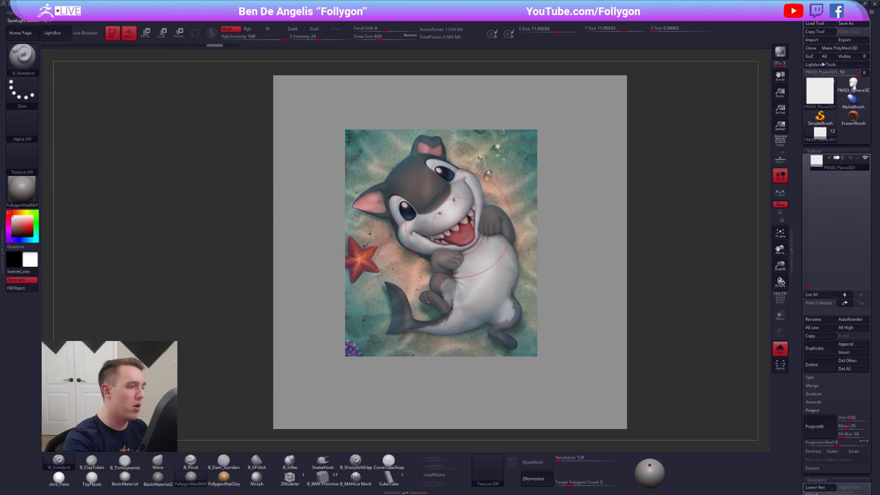
key(ctrl+shift+f)
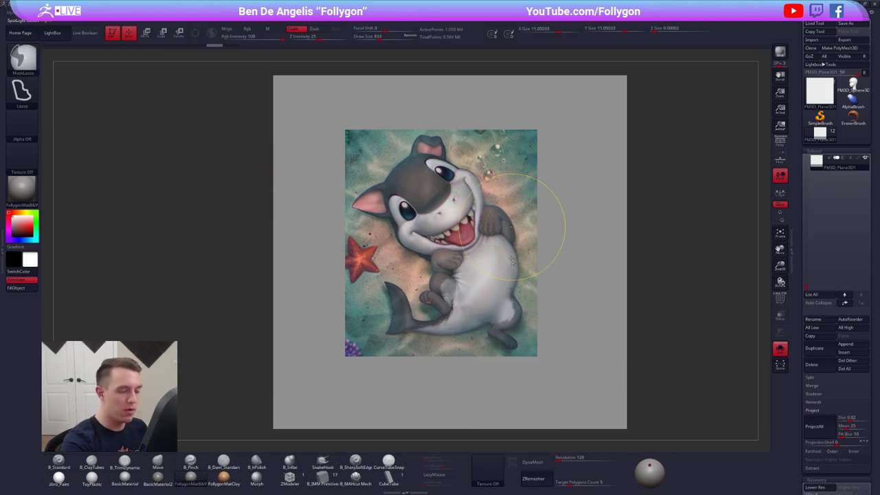
key(ctrl+shift+space)
click(511, 370)
key(space)
drag(483, 227, 494, 231)
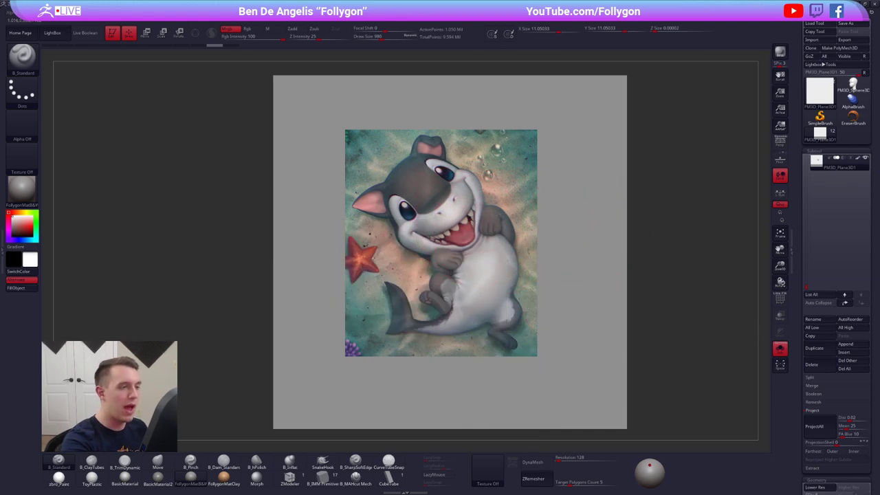
Adjust the Spotlight radius and paint the reference image onto the plane with the zbro_Paint material.
key(z)
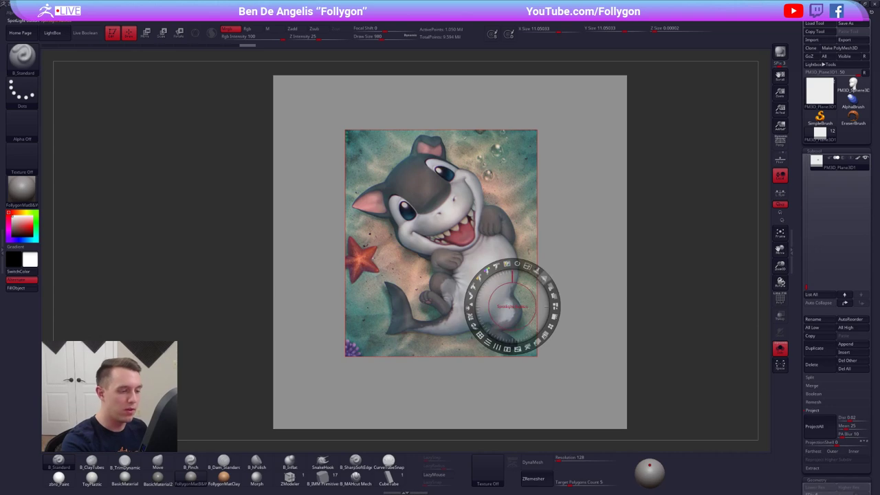
mouse_move(551, 287)
mouse_down()
mouse_move(520, 264)
mouse_move(488, 274)
mouse_move(524, 173)
mouse_move(392, 185)
mouse_move(361, 247)
mouse_move(385, 310)
mouse_move(384, 358)
mouse_move(563, 335)
mouse_up()
key(z)
click(66, 479)
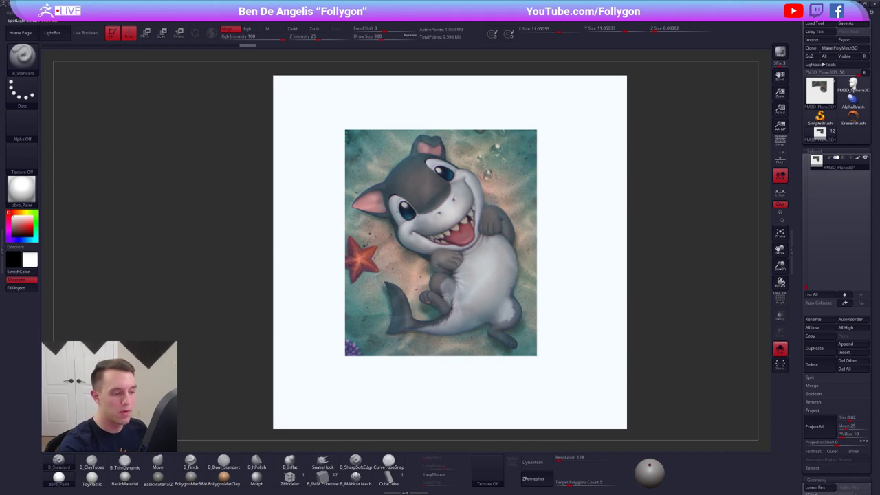
Move the Spotlight reference image off the plane into the empty area beside it and scale it down.
key(z)
drag(512, 306, 228, 173)
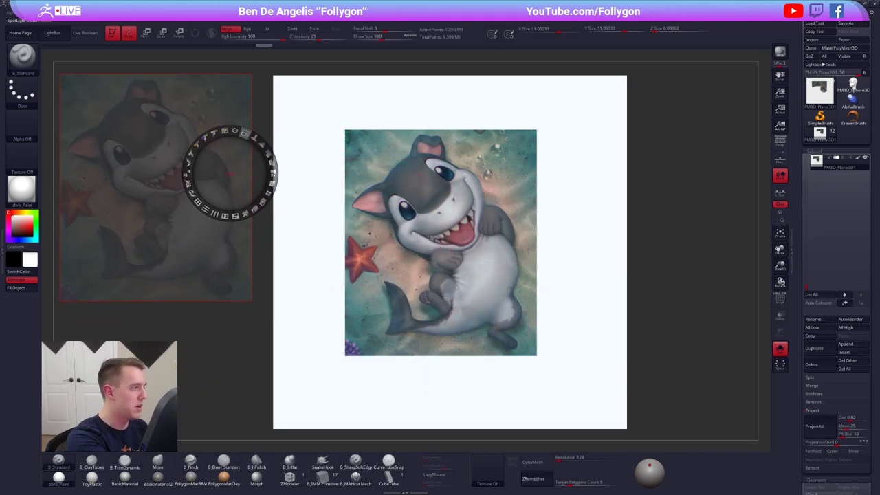
drag(254, 138, 187, 169)
drag(245, 132, 225, 131)
drag(231, 174, 200, 147)
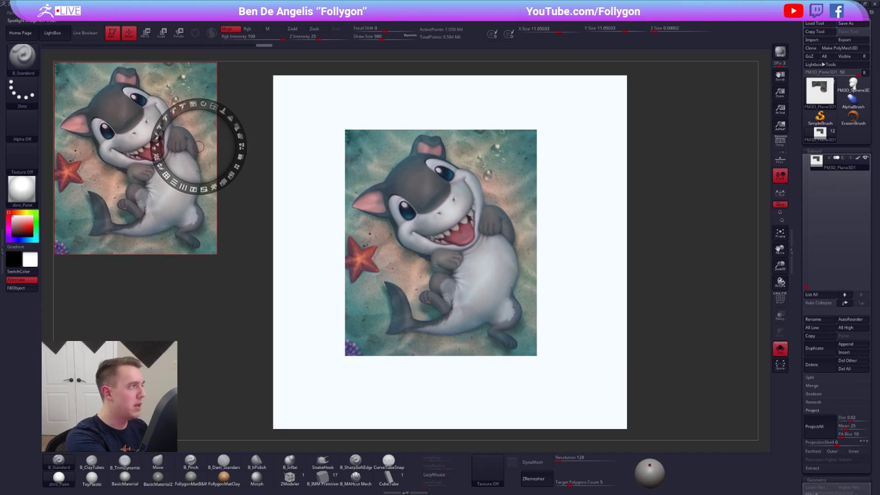
key(z)
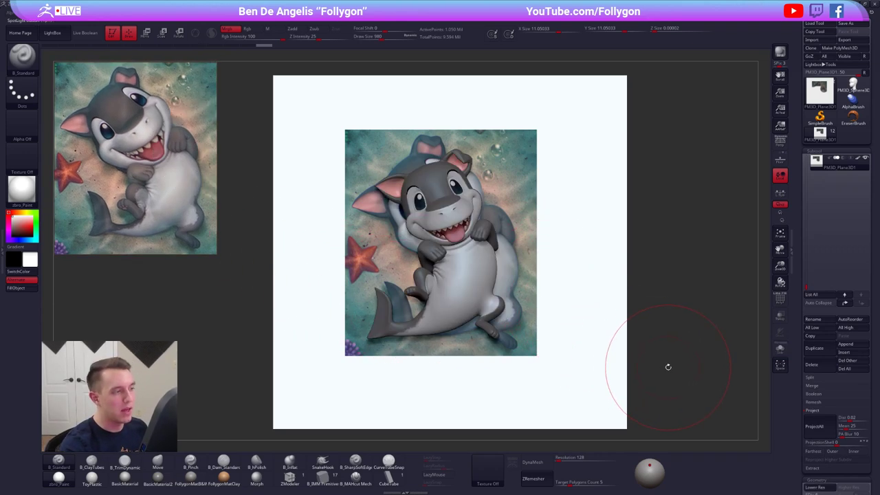
Isolate the painted backdrop plane and set the draw size to 465.
mouse_move(668, 367)
mouse_down()
mouse_move(618, 367)
mouse_move(663, 374)
mouse_move(678, 361)
mouse_up()
key(alt+s)
key(space)
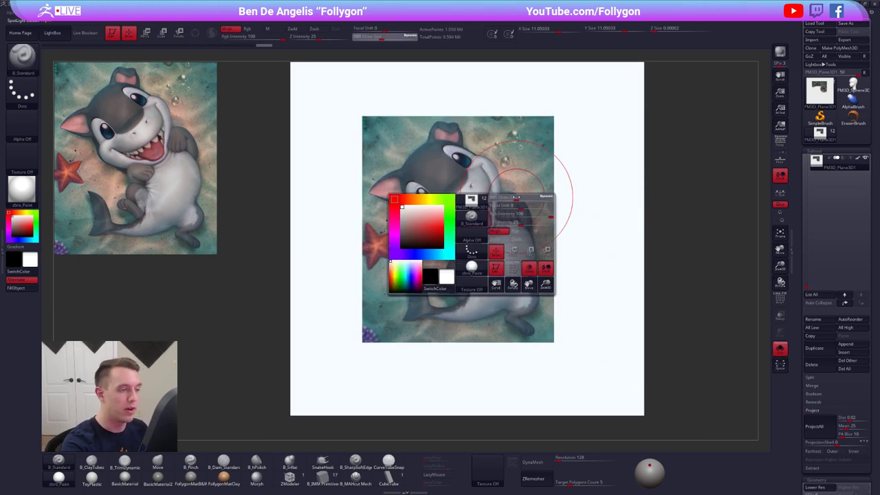
key(ctrl+z)
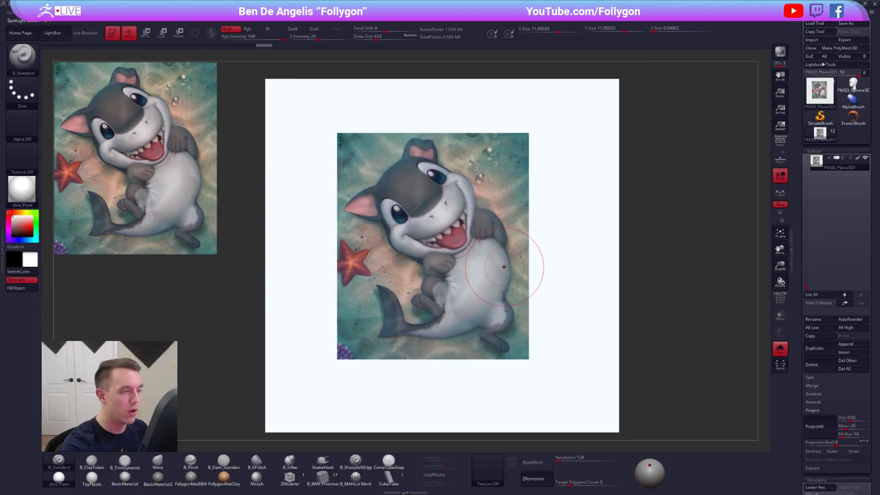
key(space)
drag(511, 206, 507, 212)
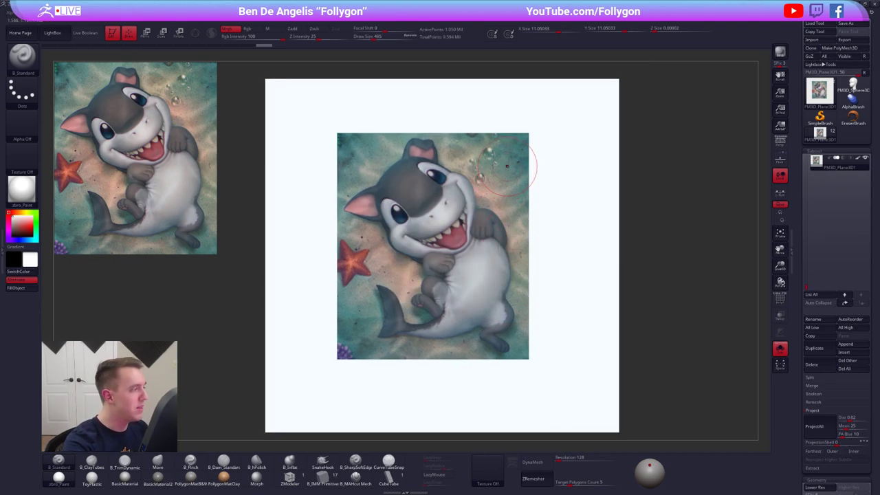
key(z)
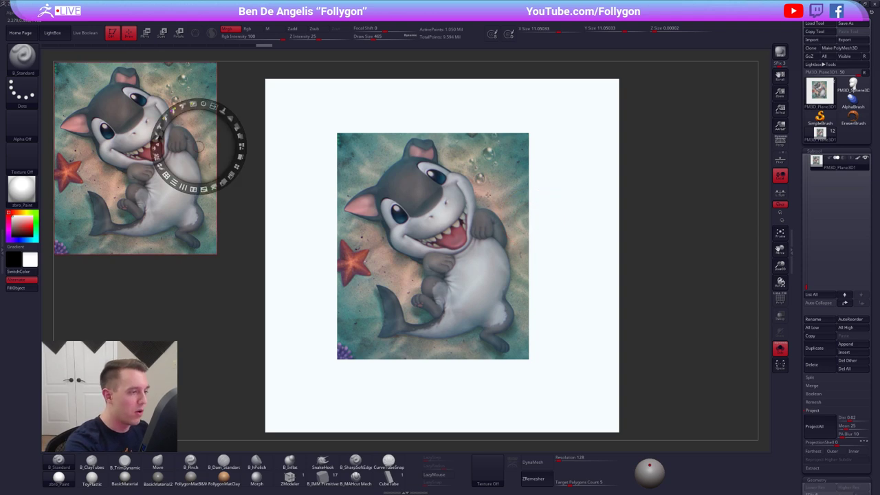
key(z)
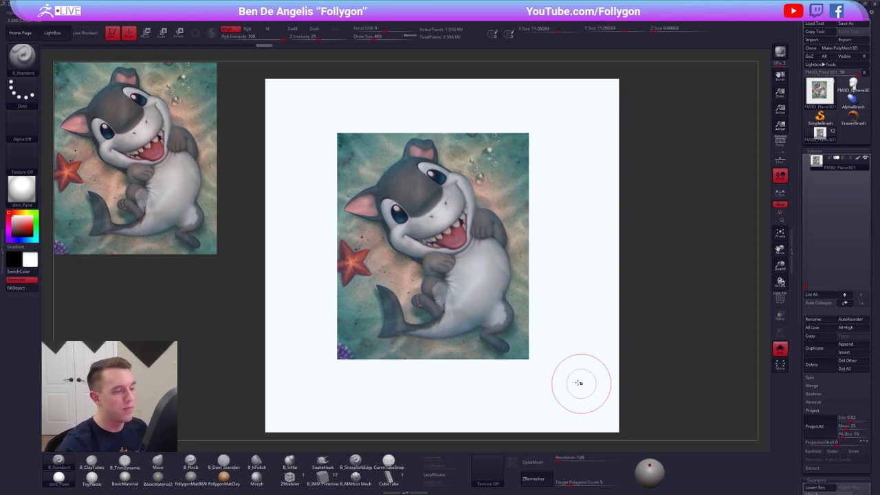
right_drag(552, 358, 543, 327)
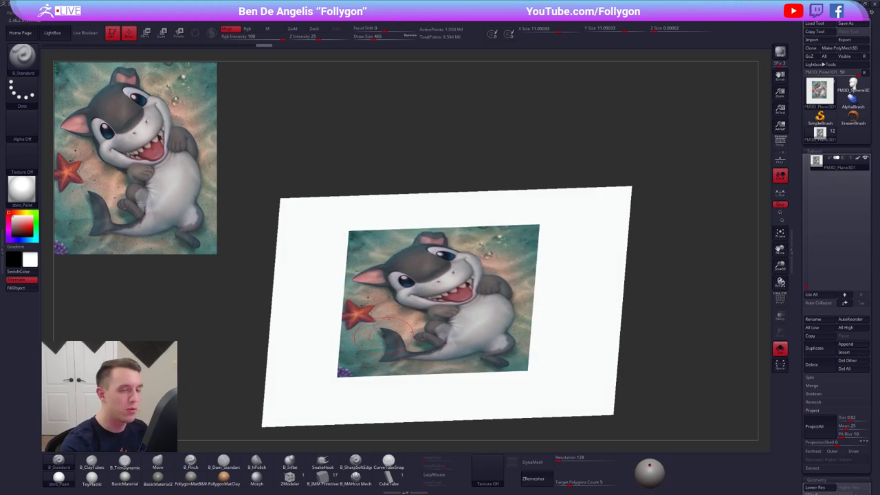
Sample the sandy tan and the teal from the painted image as the two paint colours.
right_drag(550, 376, 525, 225)
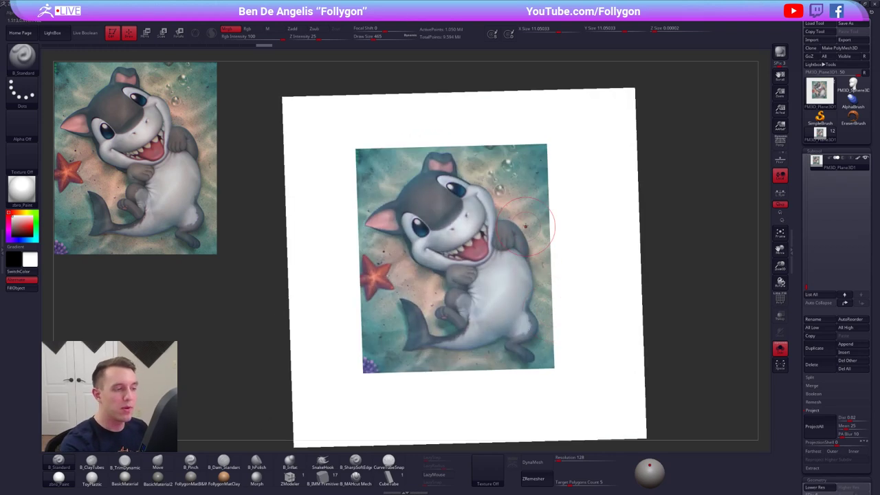
key(c)
key(v)
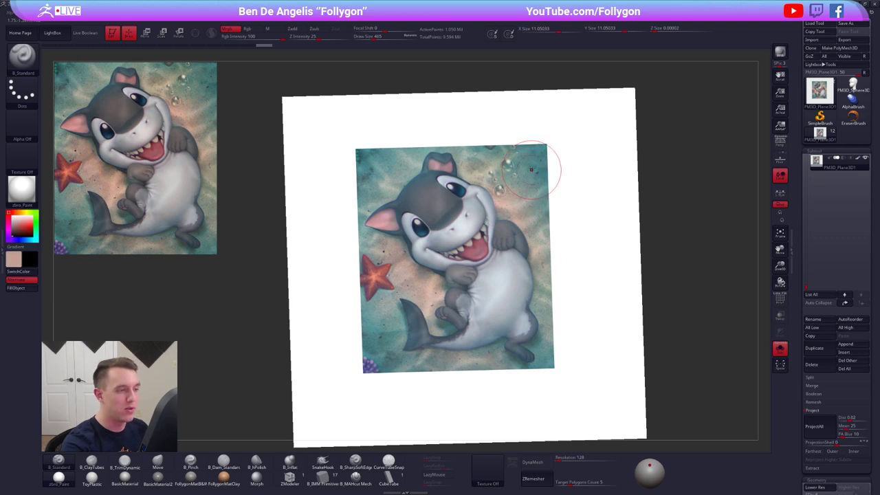
key(c)
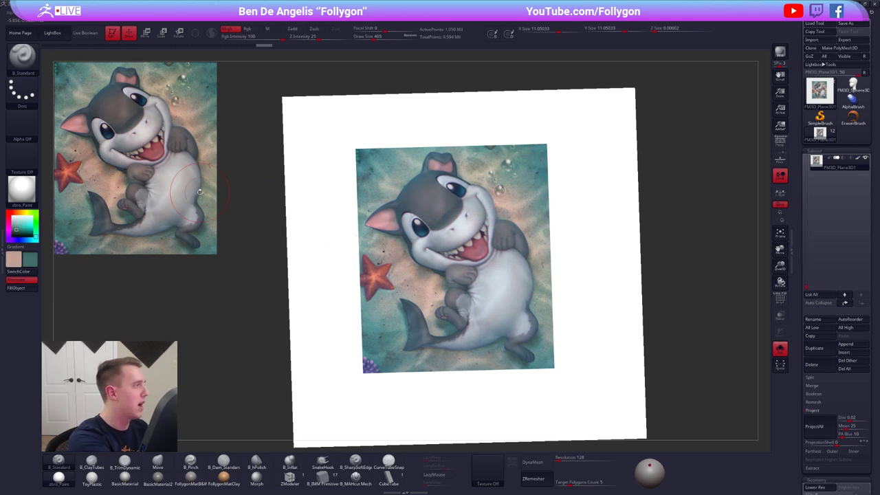
Set the paint brush to the Color Spray stroke with Alpha 07.
click(30, 92)
click(163, 96)
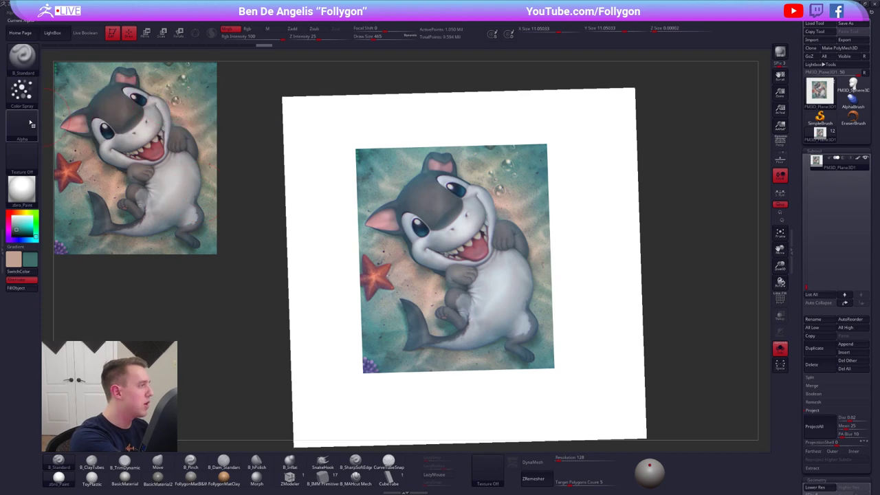
click(22, 125)
click(300, 164)
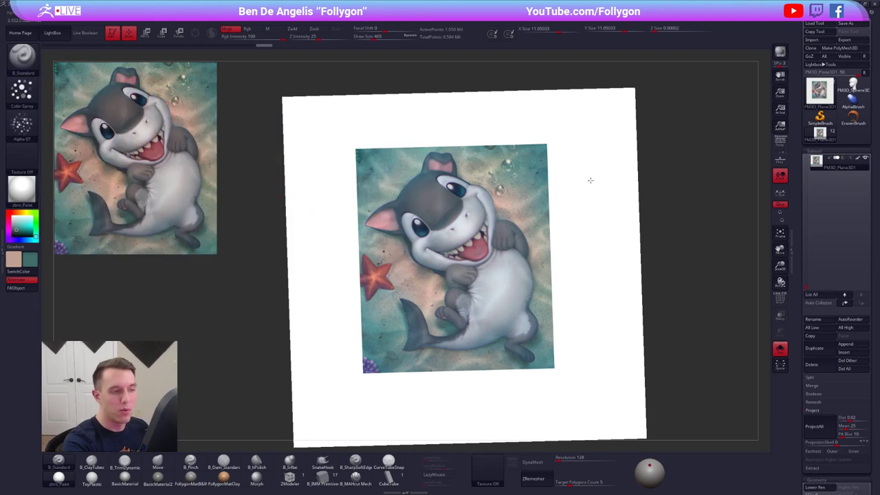
Try spraying teal over the white area beside and below the painted image, and undo the strokes.
key(space)
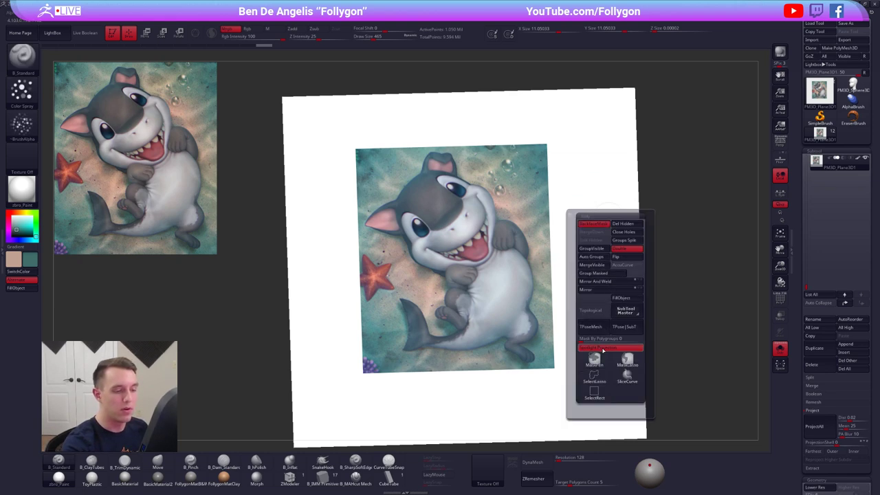
mouse_move(582, 228)
mouse_down()
mouse_move(591, 213)
mouse_move(584, 164)
mouse_move(597, 342)
mouse_move(601, 275)
mouse_move(574, 144)
mouse_move(570, 392)
mouse_move(596, 262)
mouse_move(606, 264)
mouse_move(610, 206)
mouse_up()
alt+right_drag(637, 370, 623, 325)
mouse_move(577, 353)
mouse_down()
mouse_move(426, 372)
mouse_move(529, 343)
mouse_up()
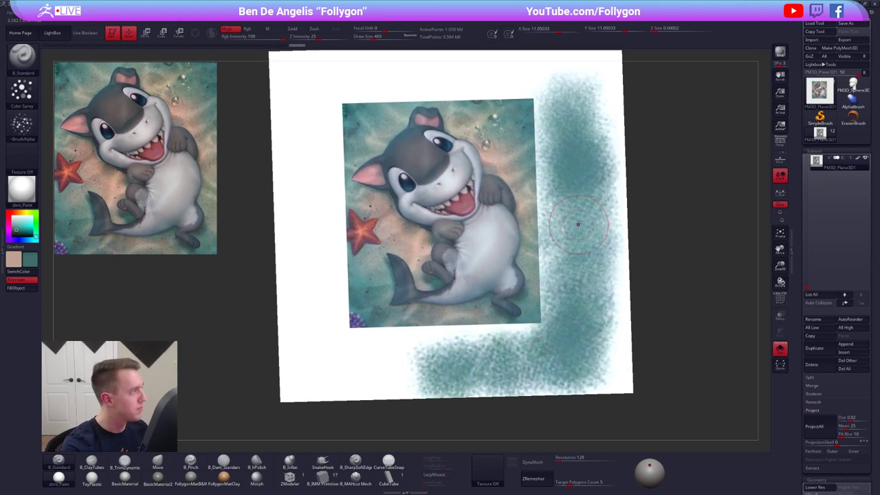
key(ctrl+z)
key(ctrl+z)
Lower the Rgb Intensity to 9 and the draw size to 215, and spray teal along the image's right edge.
key(space)
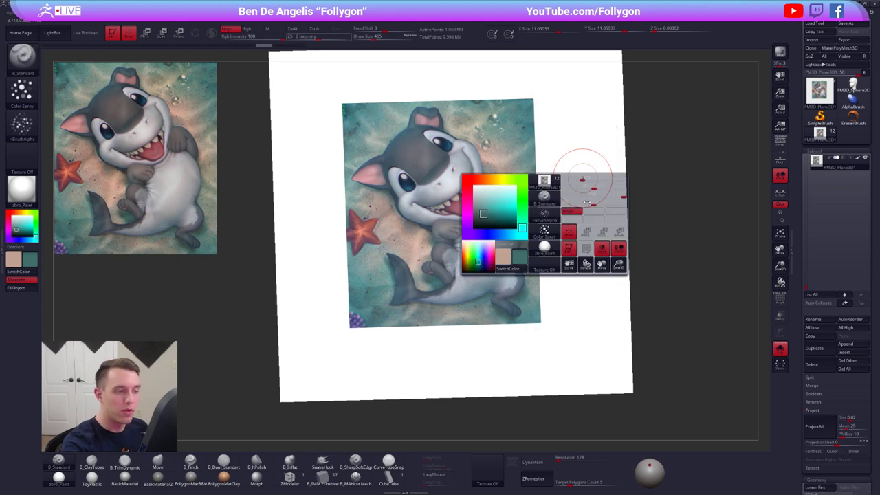
key(space)
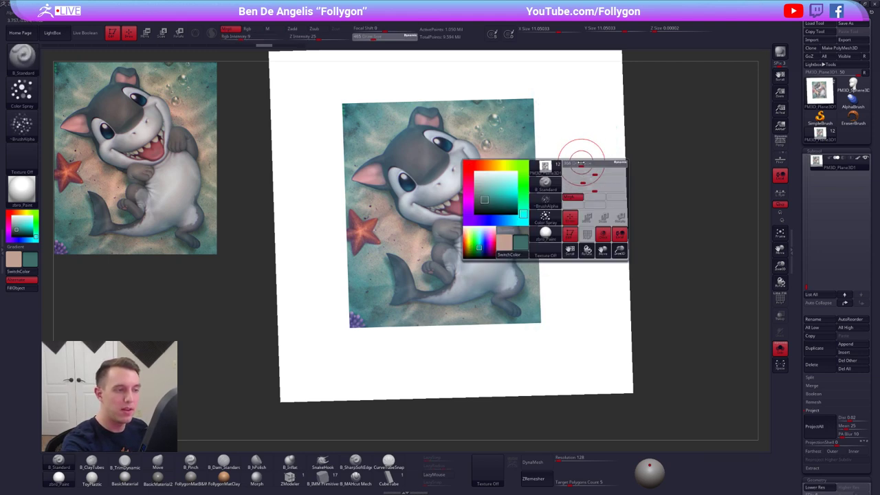
mouse_move(581, 163)
mouse_down()
mouse_move(588, 186)
mouse_move(574, 199)
mouse_move(558, 151)
mouse_up()
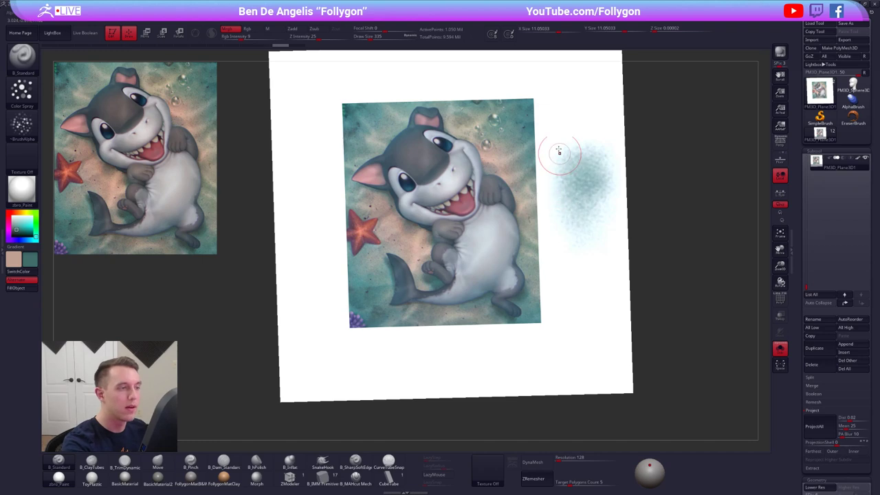
key(ctrl+z)
mouse_move(555, 146)
shift+right_down()
mouse_move(541, 148)
mouse_move(544, 191)
shift+right_up()
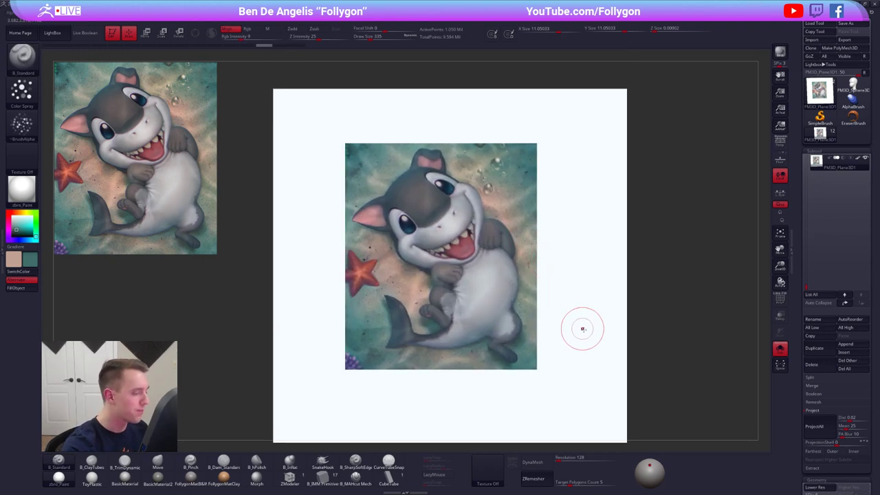
key(space)
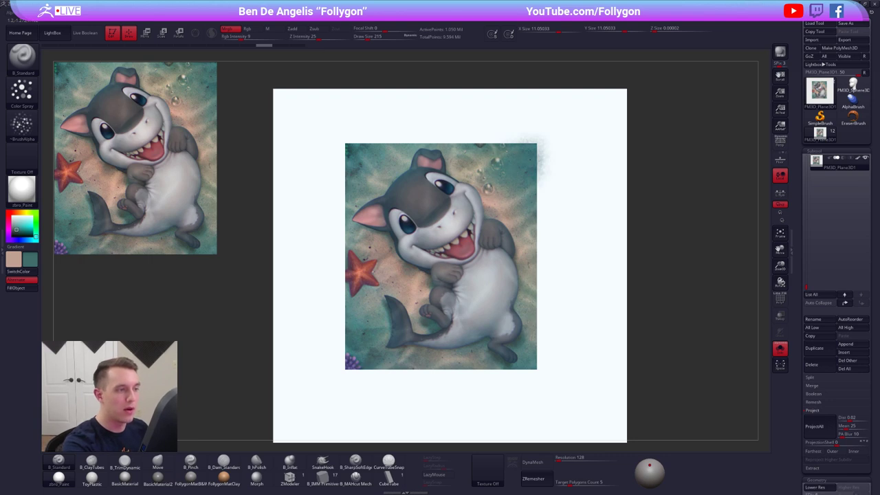
mouse_move(533, 141)
mouse_down()
mouse_move(546, 182)
mouse_move(553, 330)
mouse_move(543, 370)
mouse_up()
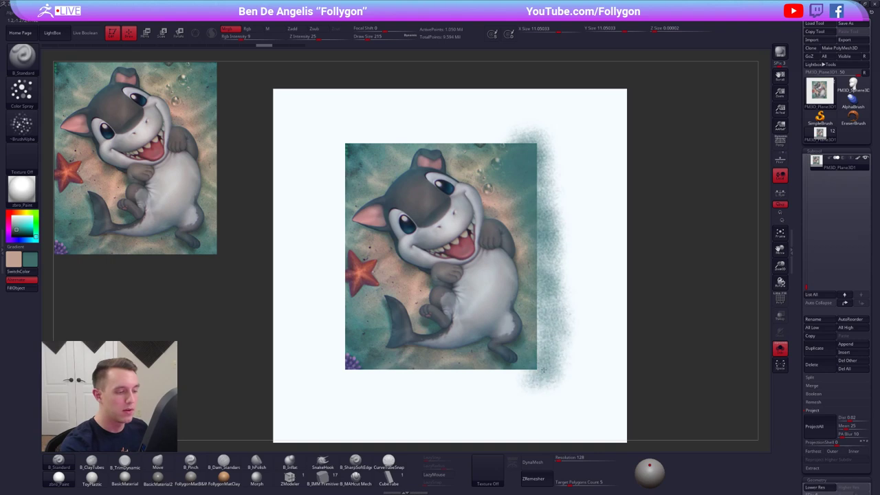
Raise the Rgb Intensity to 45 and the draw size to 252, and spray a teal border around all sides of the image.
key(space)
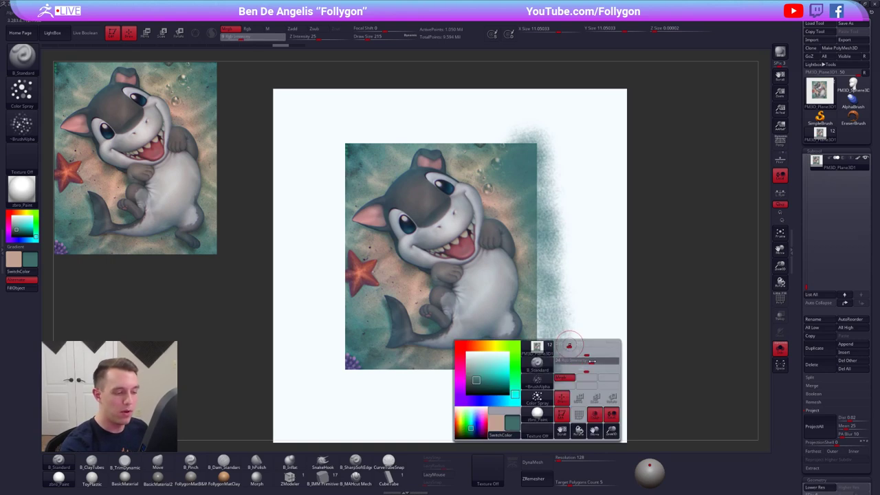
mouse_move(515, 127)
mouse_down()
mouse_move(553, 161)
mouse_move(543, 382)
mouse_move(372, 390)
mouse_move(333, 368)
mouse_move(334, 168)
mouse_move(365, 131)
mouse_move(533, 127)
mouse_move(573, 231)
mouse_up()
key(v)
key(space)
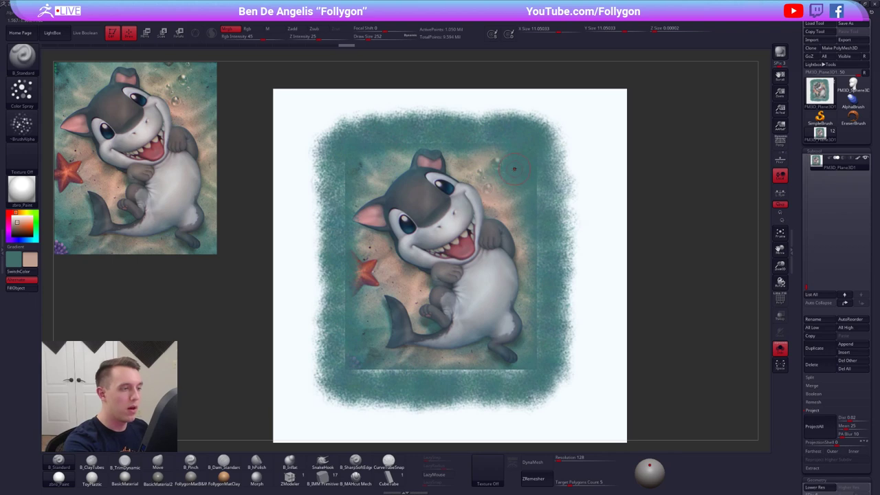
Paint over the right part of the shark's face and its shoulder with sandy colours sampled from the surrounding background.
key(c)
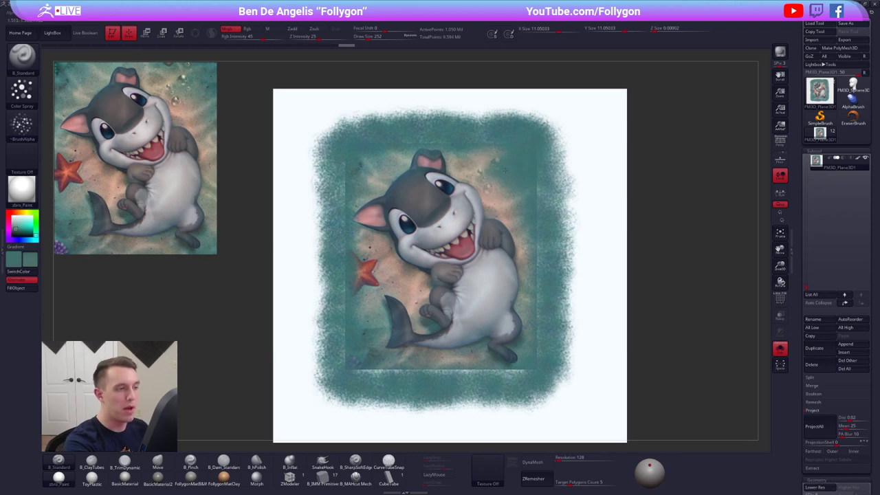
key(v)
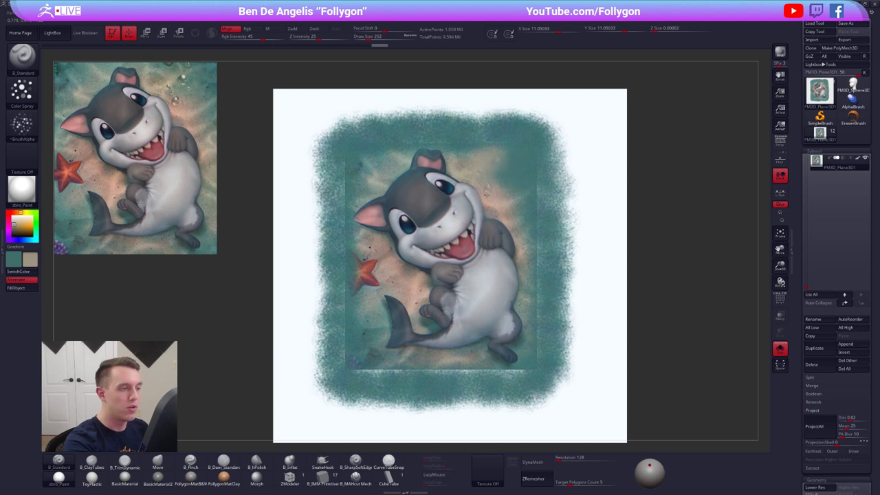
mouse_move(471, 204)
mouse_down()
mouse_move(436, 210)
mouse_move(450, 233)
mouse_up()
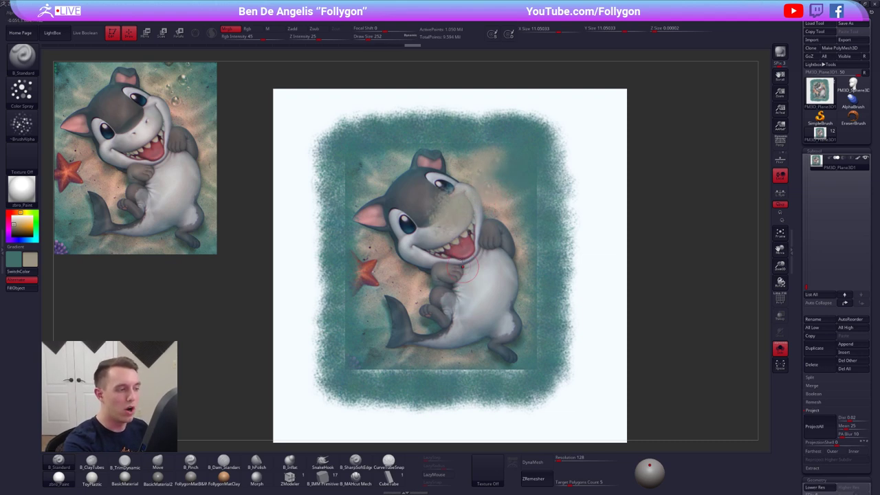
key(c)
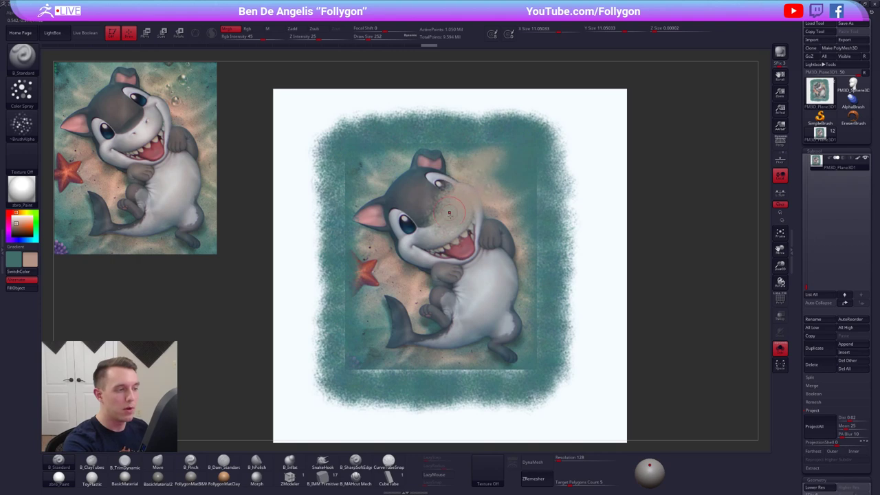
drag(499, 206, 487, 224)
key(c)
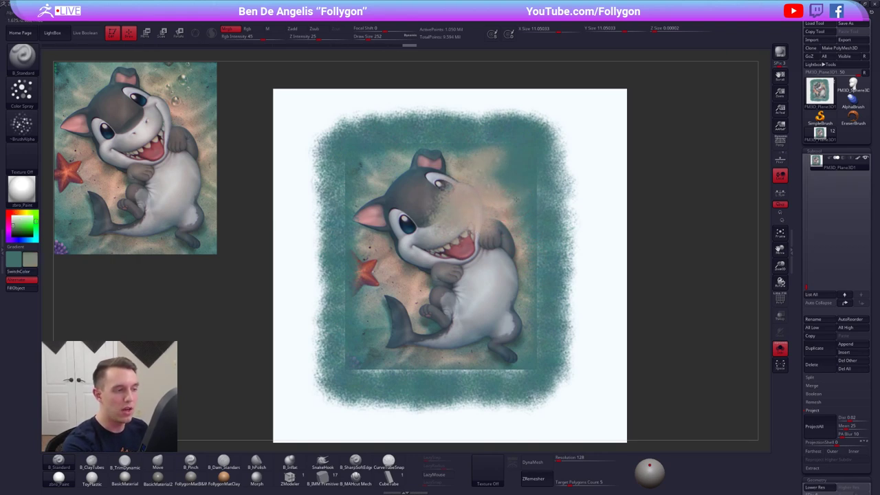
key(c)
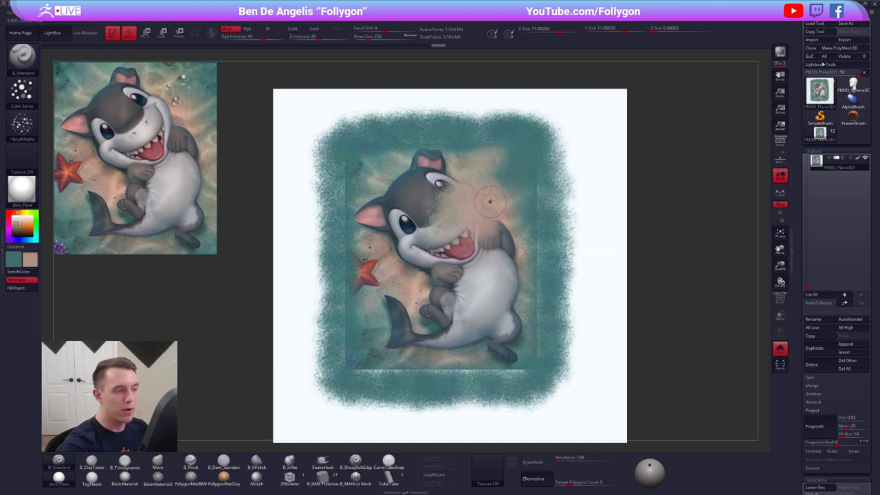
key(c)
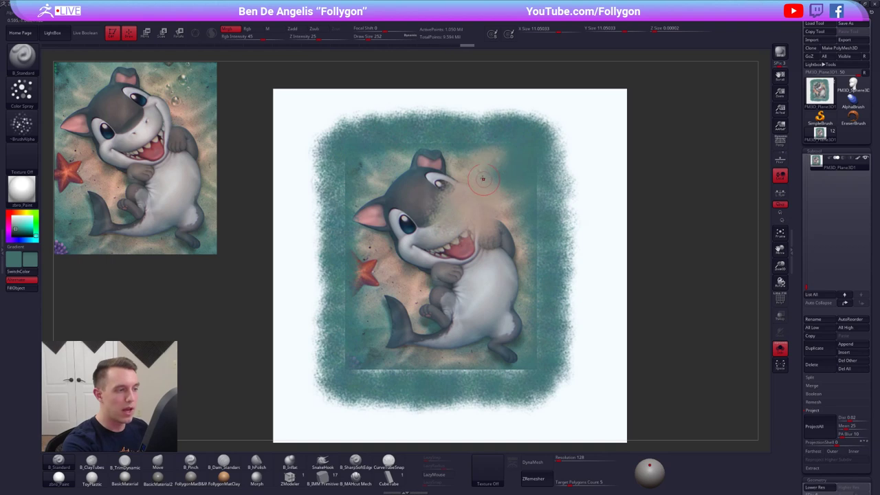
key(c)
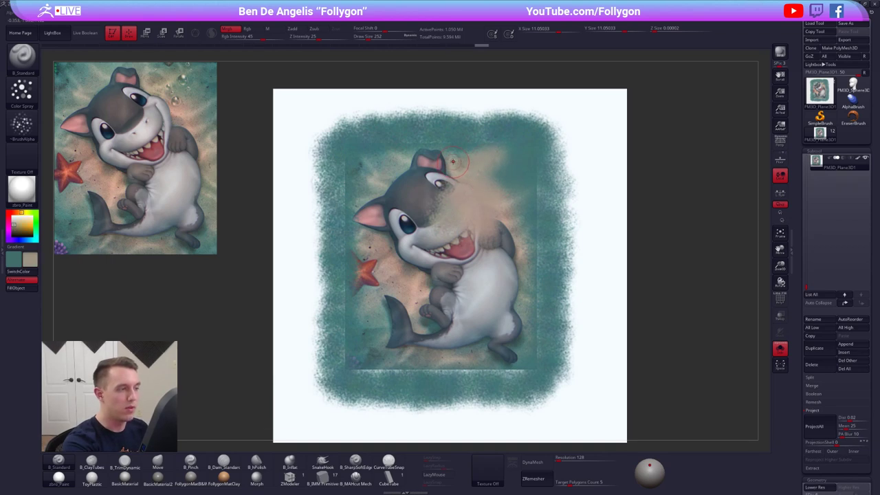
Sample nearby background colours and paint over the top of the shark's head around the fin and above the ear.
key(c)
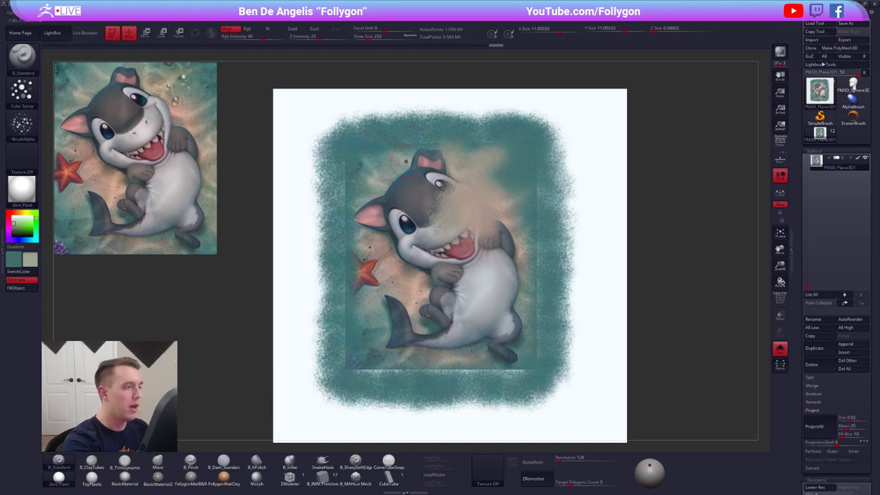
drag(403, 162, 413, 157)
key(c)
drag(376, 183, 375, 203)
key(c)
key(c)
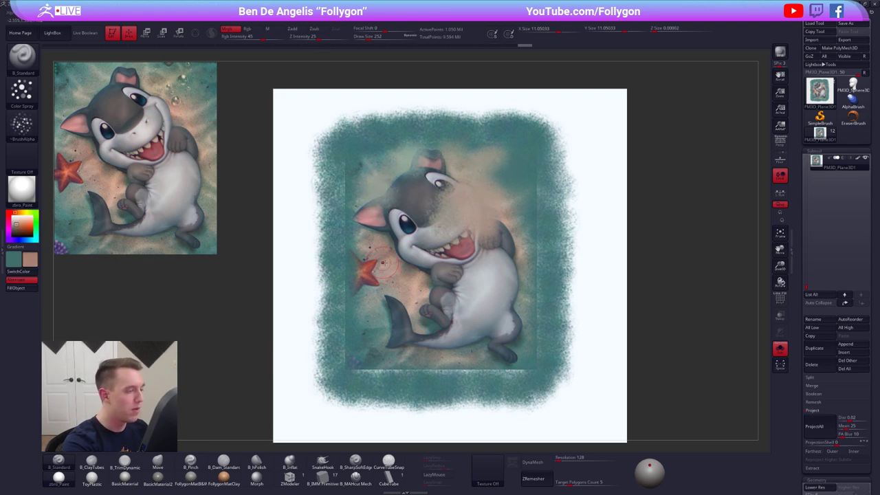
Paint over the starfish and the shark's lower jaw with sampled sand colours.
mouse_move(411, 249)
mouse_down()
mouse_move(420, 245)
mouse_move(414, 237)
mouse_up()
key(c)
mouse_move(408, 270)
mouse_down()
mouse_move(414, 266)
mouse_move(414, 287)
mouse_move(367, 278)
mouse_move(364, 268)
mouse_move(371, 288)
mouse_up()
key(c)
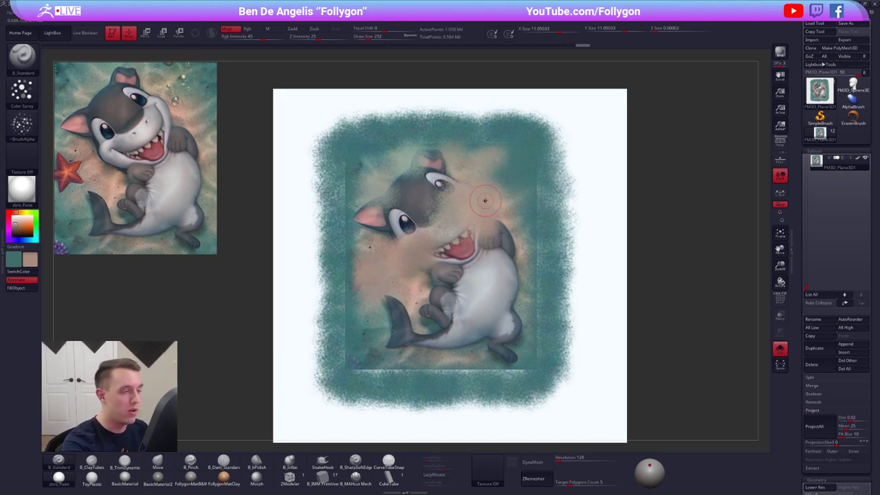
Turn off the plane's polypaint display, and show it with the grey Follygon material in white.
click(857, 158)
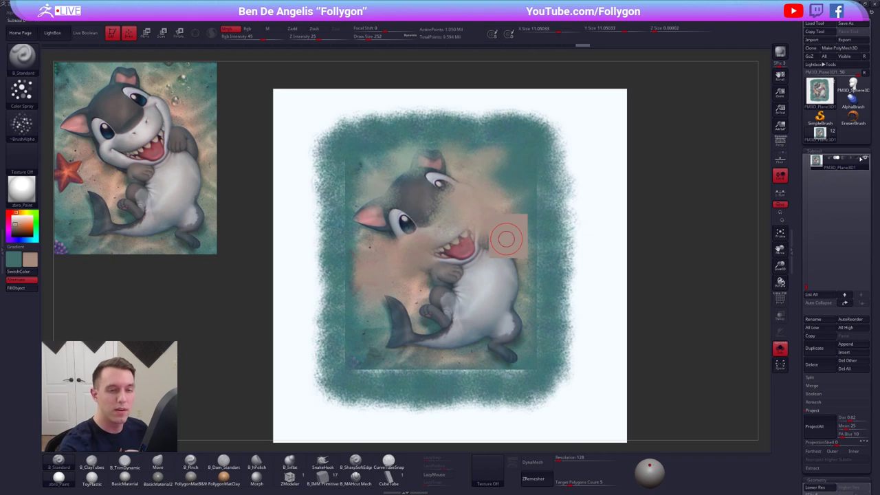
click(191, 477)
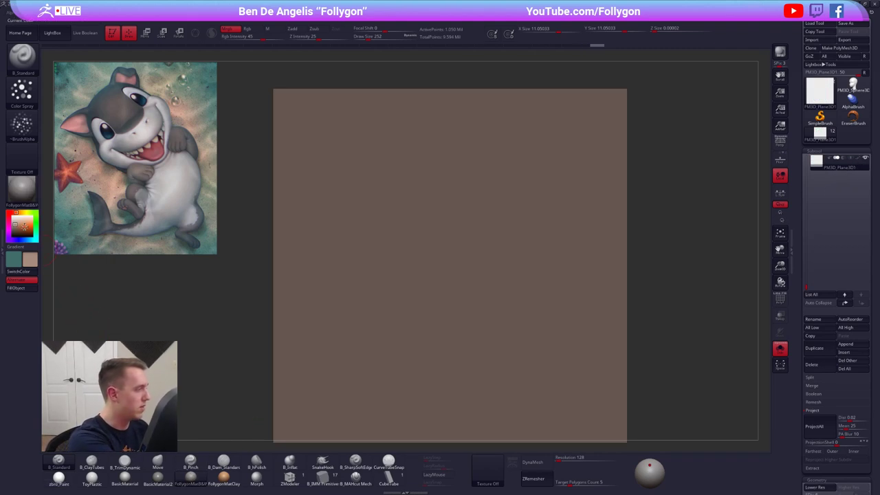
click(21, 217)
click(13, 216)
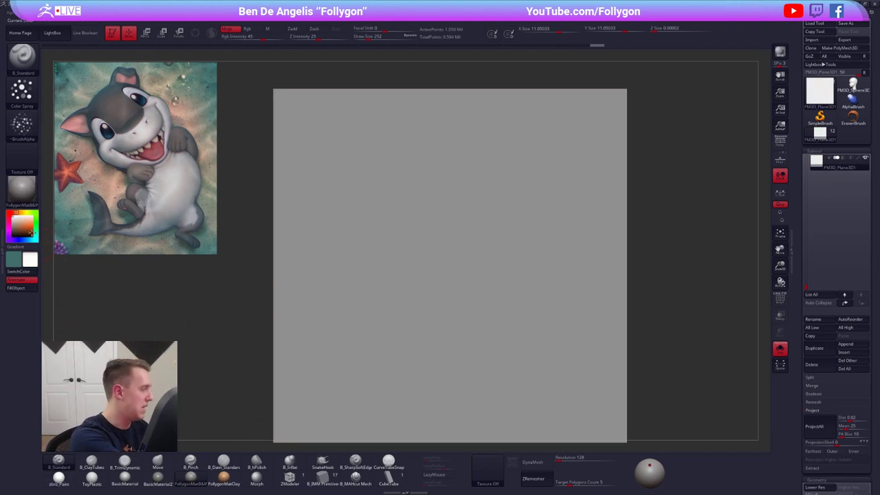
Turn on perspective and view the blank plane lying flat at a low angle.
right_drag(499, 349, 648, 247)
click(781, 147)
mouse_move(524, 299)
right_down()
mouse_move(520, 286)
mouse_move(511, 295)
mouse_move(519, 314)
mouse_move(539, 326)
right_up()
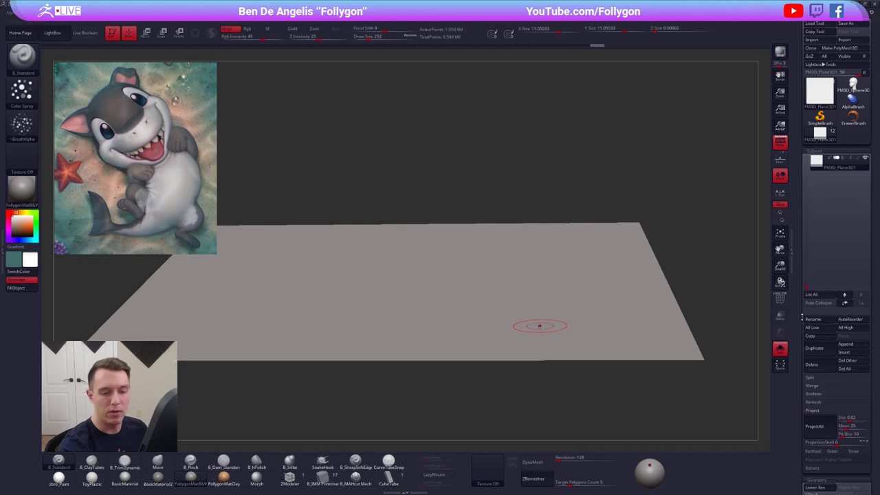
Add surface noise to the plane and angle the noise preview to examine its surface.
scroll(801, 318, down, 10)
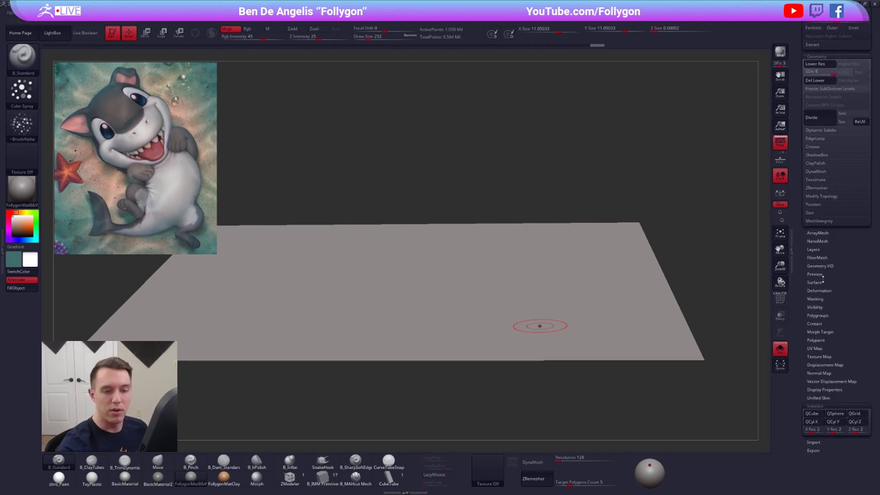
click(823, 281)
click(819, 290)
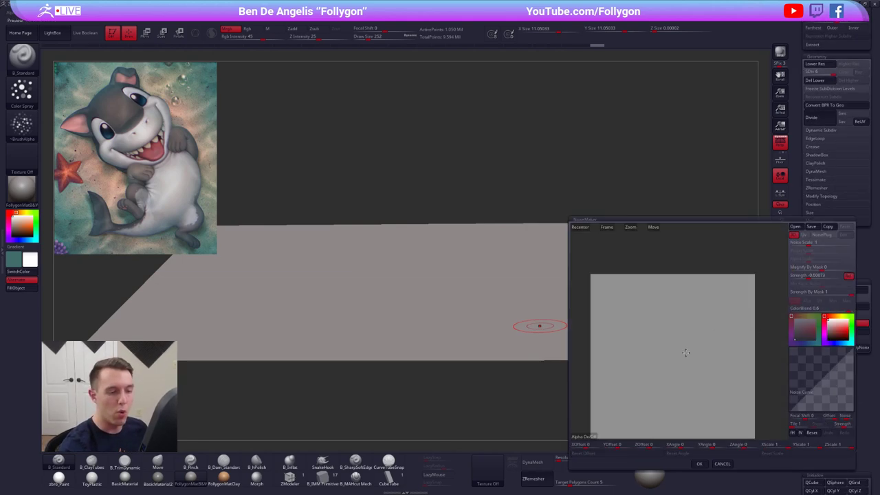
mouse_move(685, 352)
mouse_down()
mouse_move(683, 330)
mouse_move(689, 336)
mouse_move(694, 323)
mouse_move(689, 313)
mouse_move(696, 318)
mouse_move(692, 352)
mouse_up()
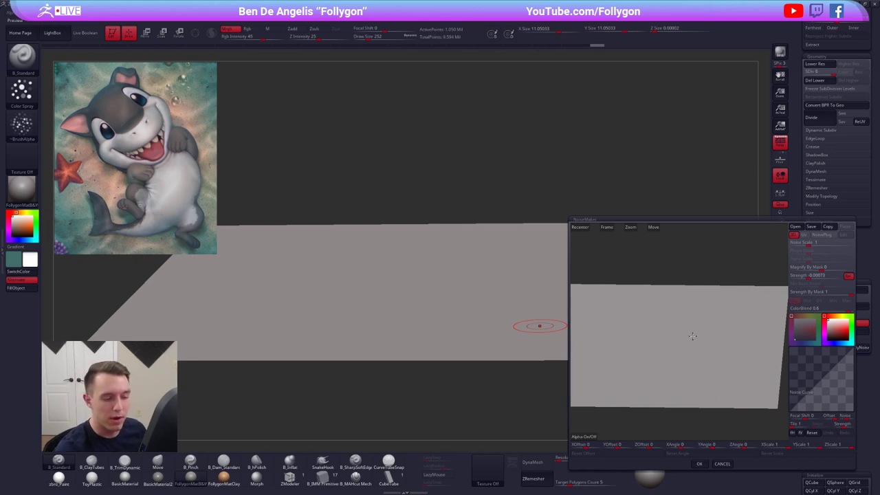
drag(658, 354, 702, 332)
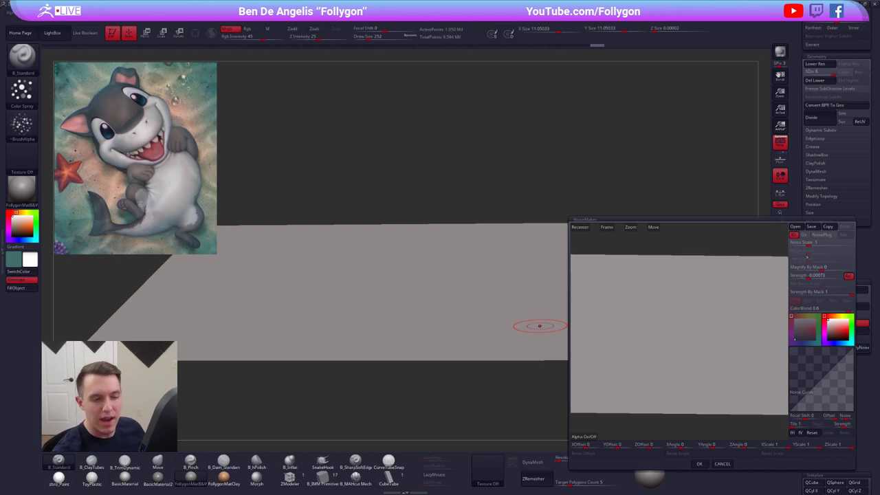
Raise the noise strength until a fine grain covers the preview and set the noise scale to 0.2.
click(816, 277)
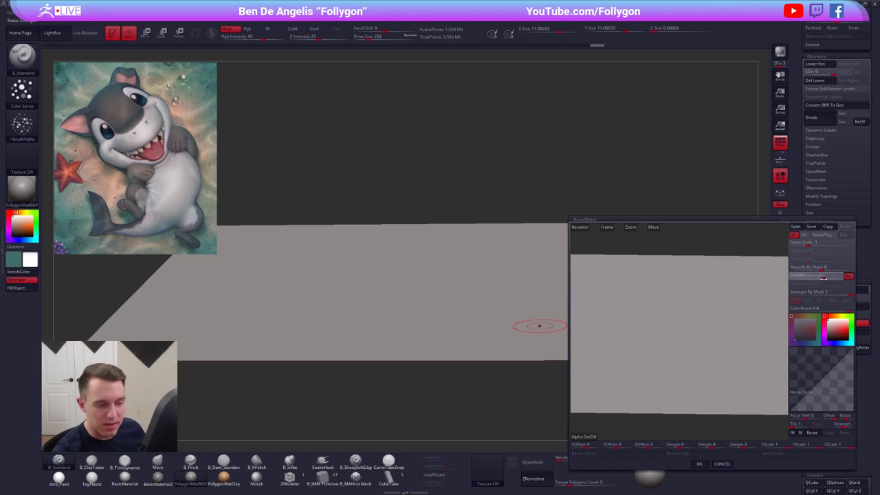
drag(831, 277, 832, 278)
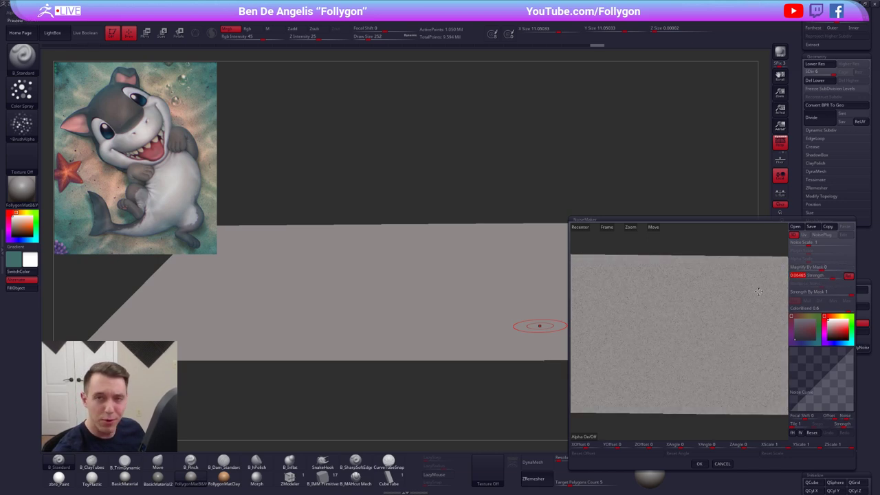
drag(758, 291, 710, 369)
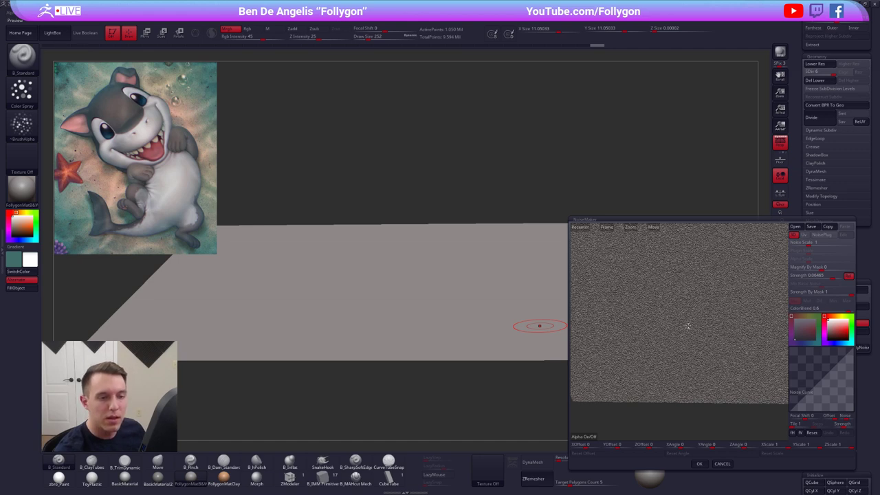
mouse_move(810, 246)
mouse_down()
mouse_move(817, 244)
mouse_move(805, 246)
mouse_up()
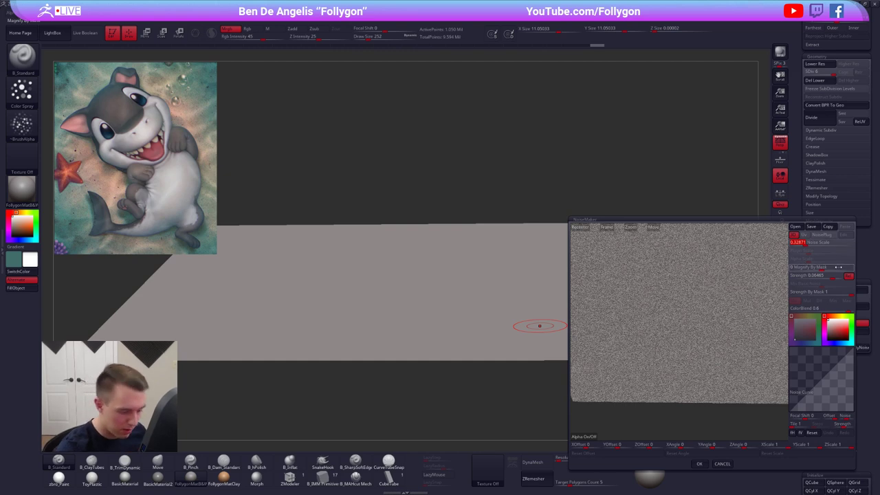
text(2)
key(Return)
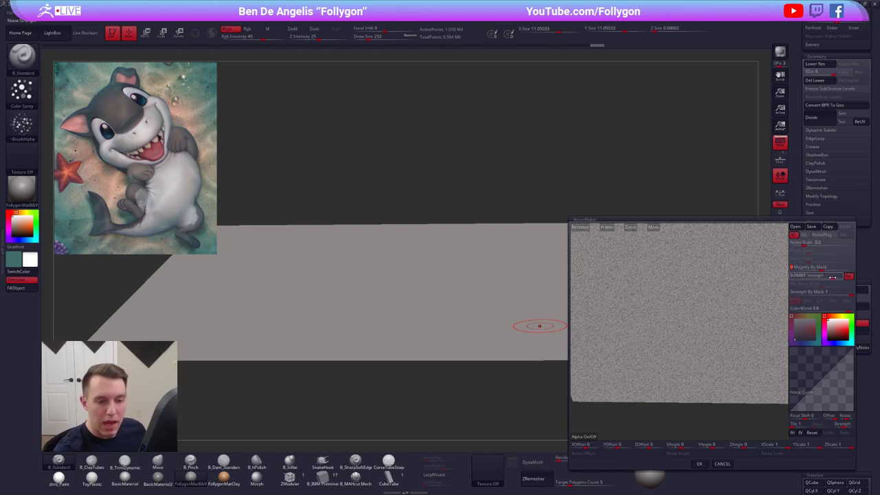
click(699, 464)
Try applying the surface noise to the plane's mesh, check the wireframe, and undo the application.
mouse_move(641, 350)
right_down()
mouse_move(636, 359)
mouse_move(624, 352)
right_up()
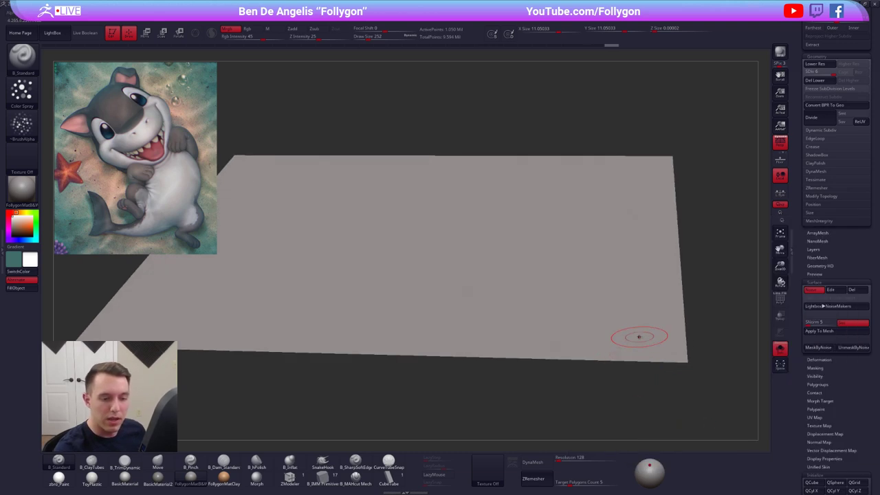
click(829, 332)
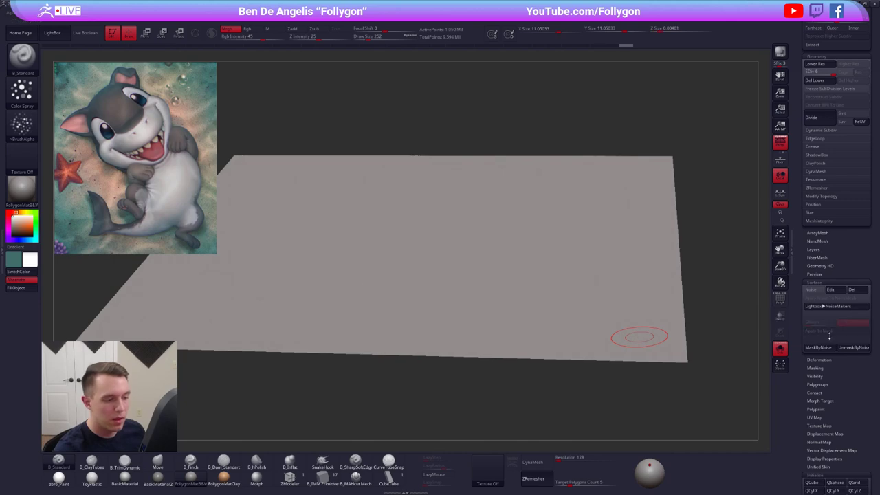
mouse_move(639, 337)
right_down()
mouse_move(689, 381)
mouse_move(656, 349)
mouse_move(649, 320)
mouse_move(689, 371)
mouse_move(689, 320)
right_up()
key(shift+f)
key(shift+f)
key(ctrl+z)
key(shift+z)
Try a stronger surface noise on the plane and apply it to the mesh.
alt+right_drag(669, 183, 642, 324)
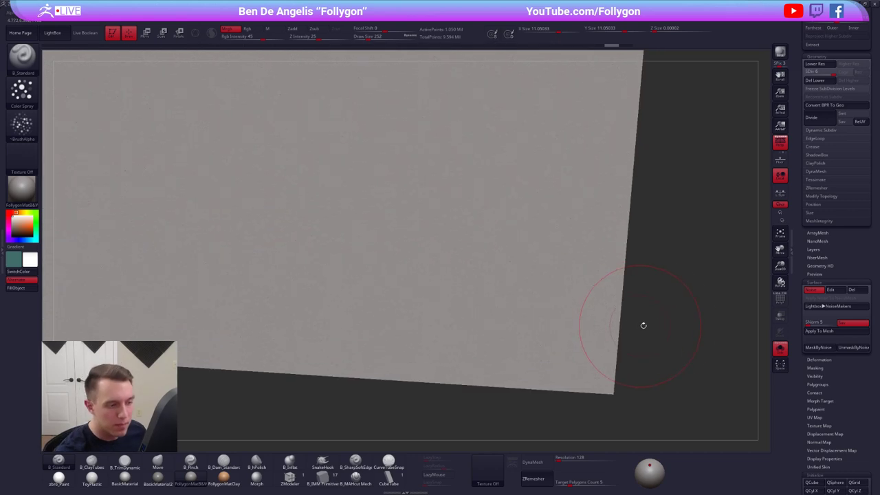
click(839, 293)
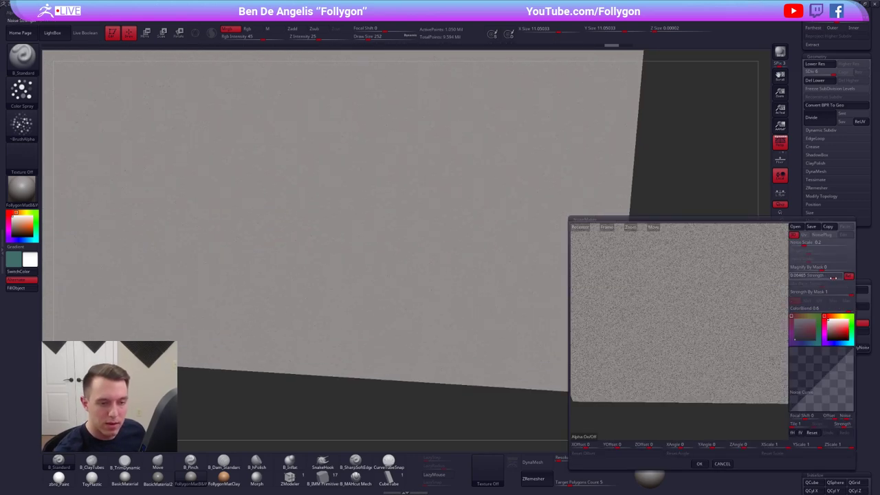
drag(832, 277, 836, 279)
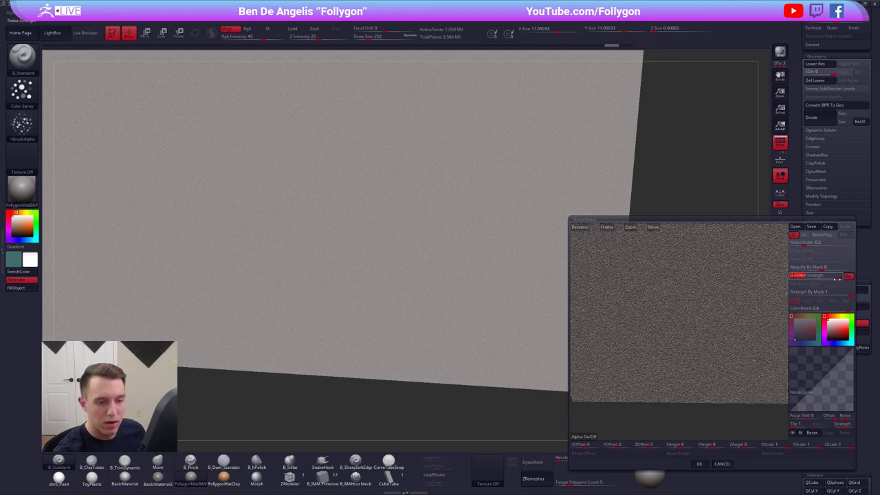
click(699, 463)
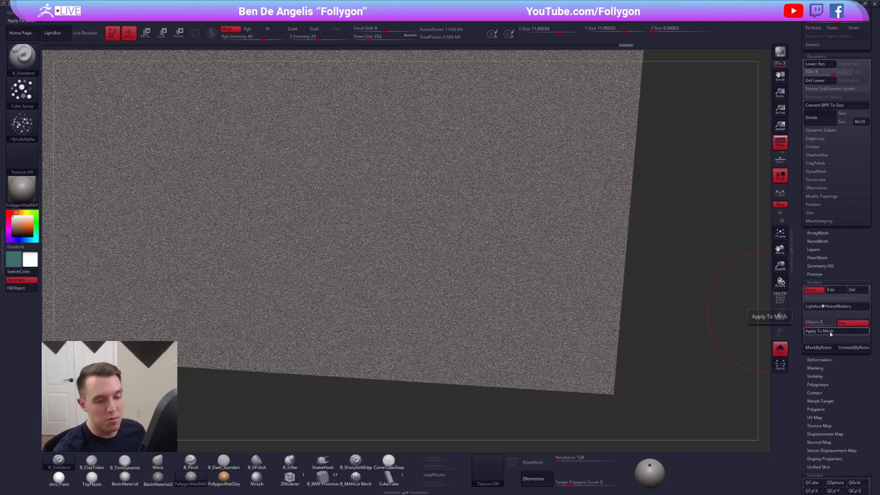
click(831, 333)
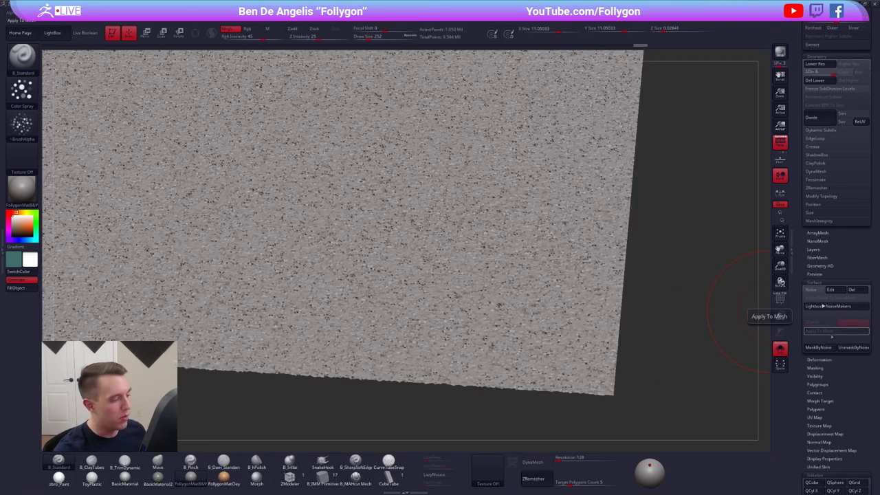
Check the noisy plane's wireframe, try smoothing a patch near its corner, and undo the smoothing.
key(shift+f)
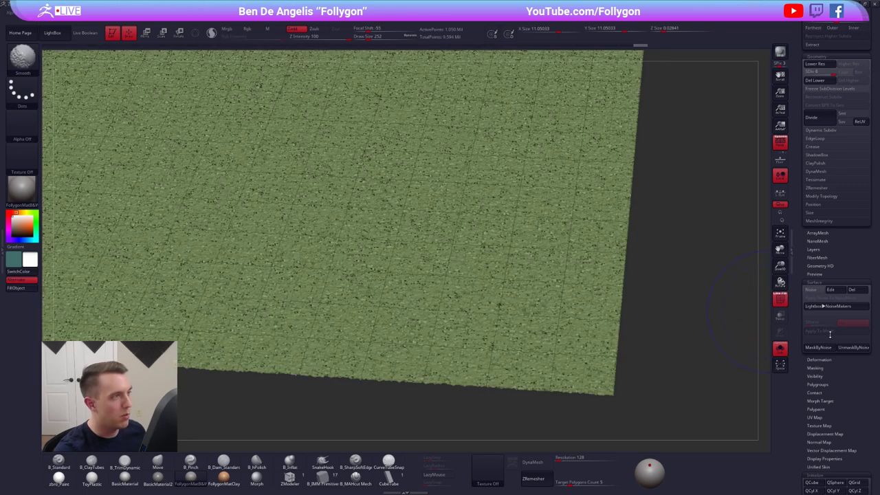
key(shift+f)
shift+drag(540, 282, 547, 286)
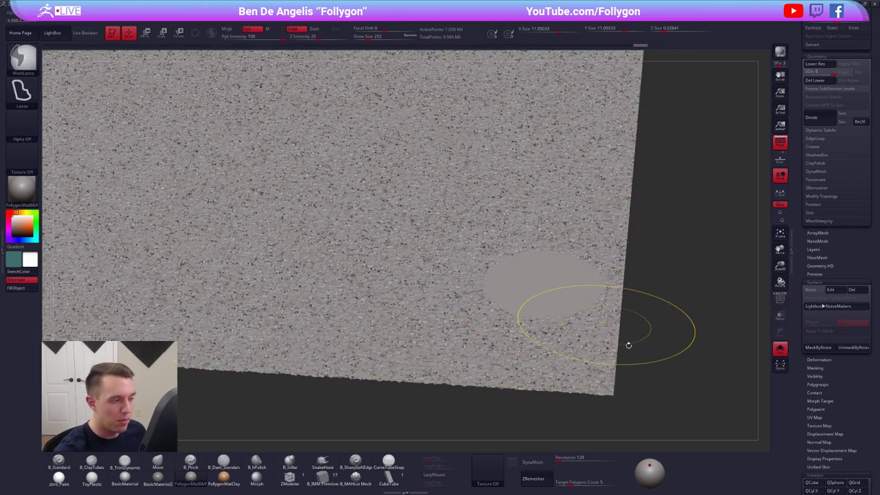
key(ctrl+z)
right_drag(666, 338, 572, 360)
drag(572, 358, 574, 357)
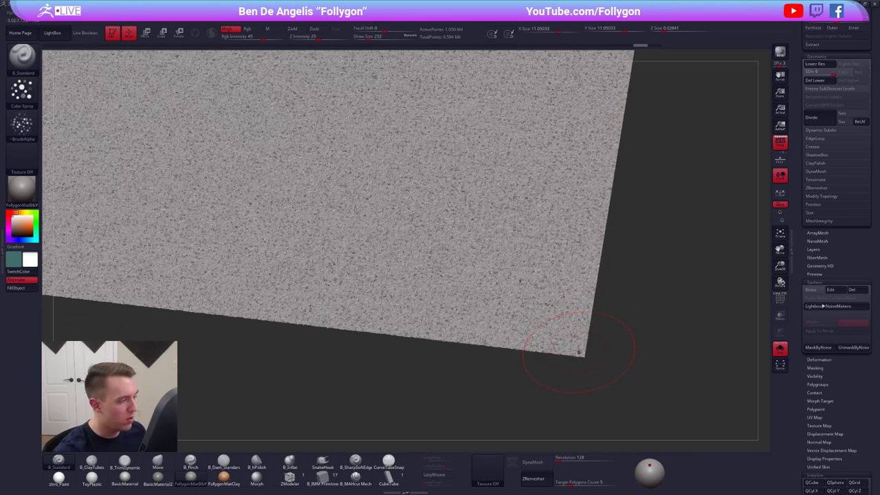
ctrl+right_drag(612, 314, 577, 373)
key(alt+s)
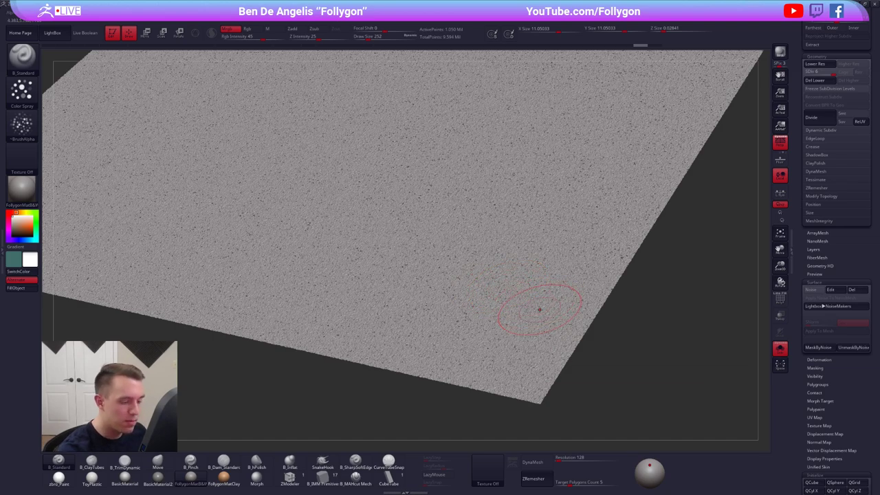
Set the noise colour blend to 0, slightly lower its strength, and apply the noise to the plane's mesh.
click(813, 289)
click(840, 293)
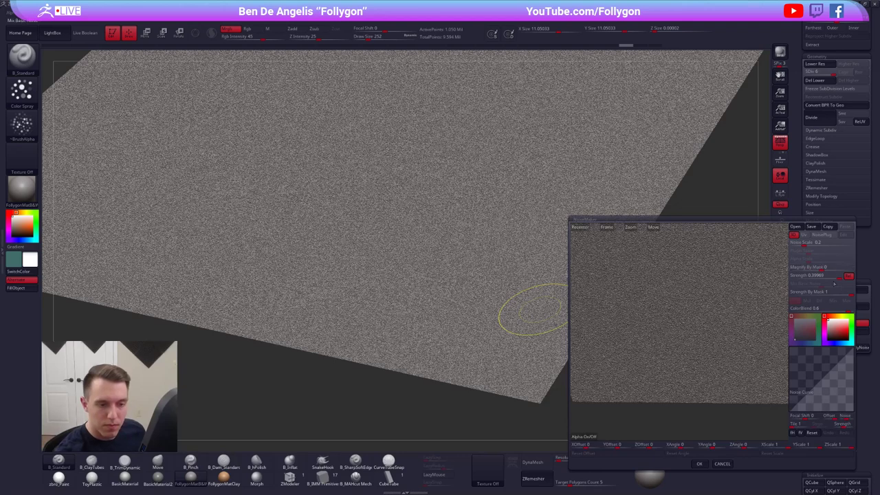
drag(839, 311, 815, 313)
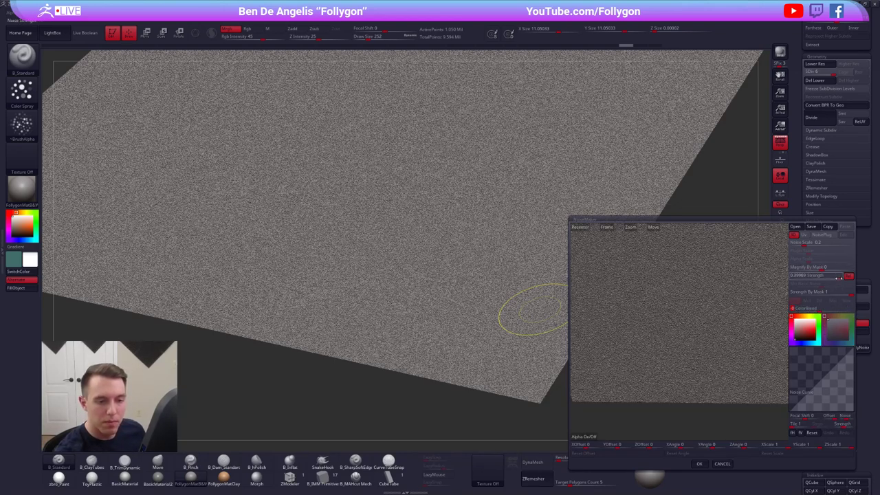
drag(839, 278, 838, 279)
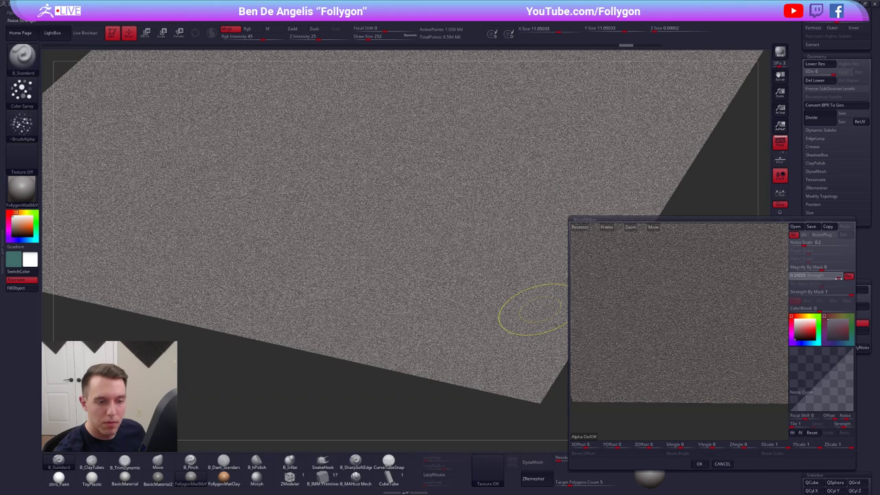
click(696, 462)
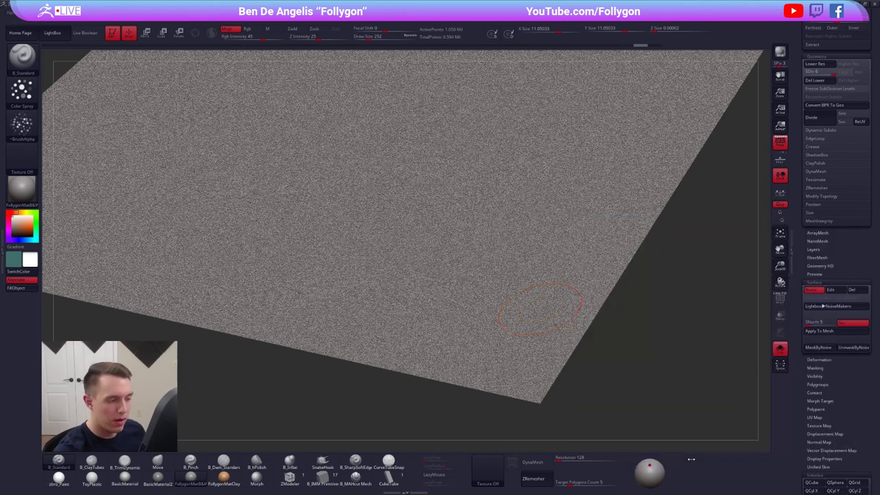
click(827, 334)
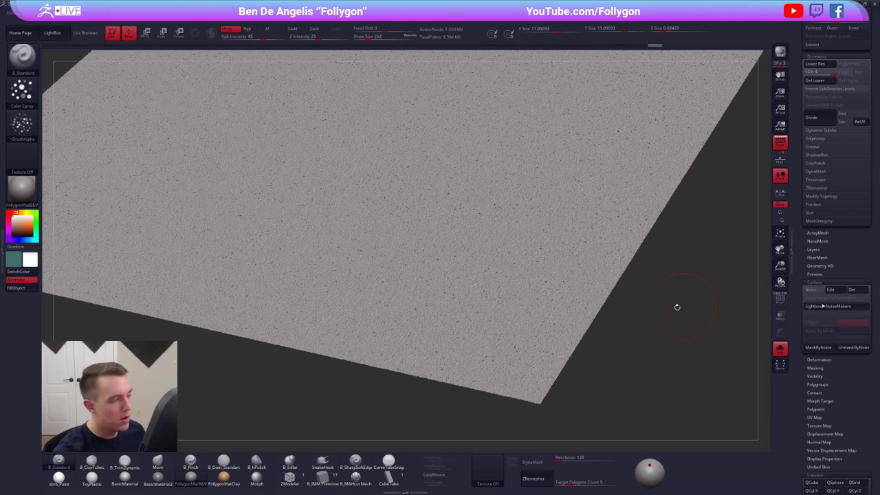
Turn the plane's polypaint display back on, view the plane from the front, and assign the zbro_Paint material.
mouse_move(621, 242)
alt+right_down()
mouse_move(596, 213)
mouse_move(550, 266)
mouse_move(528, 309)
mouse_move(520, 284)
mouse_move(559, 303)
alt+right_up()
key(s)
key(s)
drag(798, 225, 798, 467)
click(858, 124)
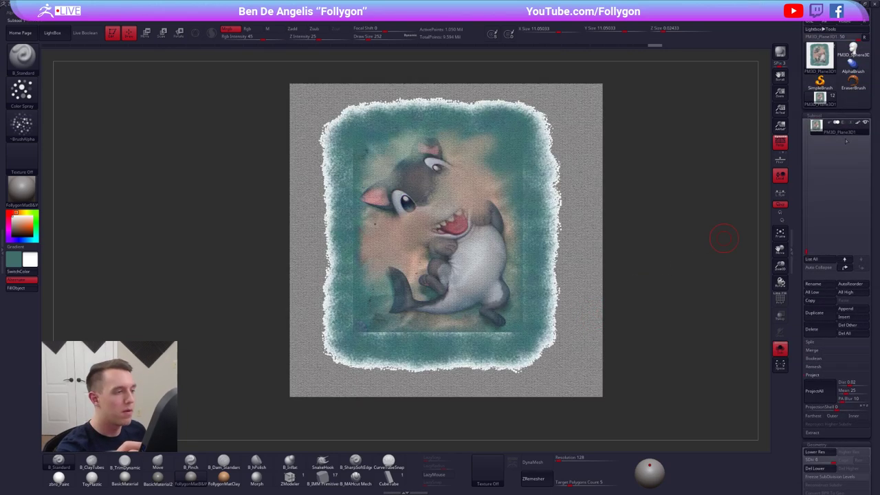
alt+right_drag(582, 301, 592, 319)
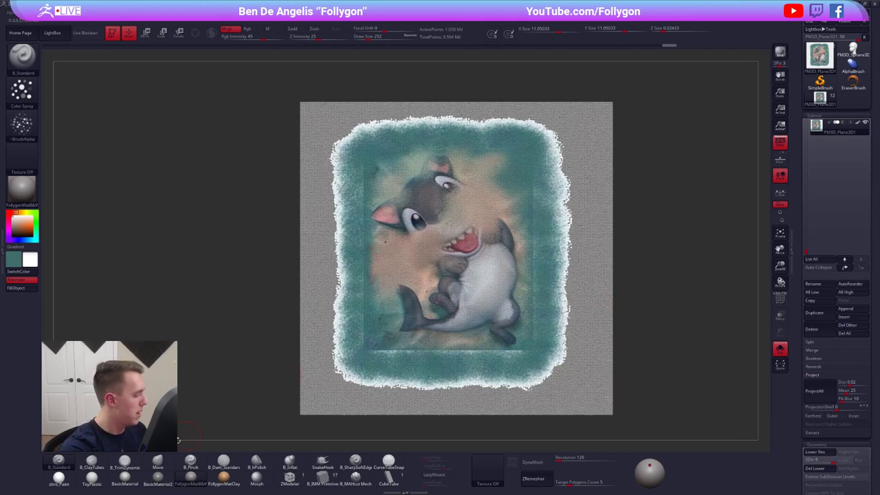
click(59, 475)
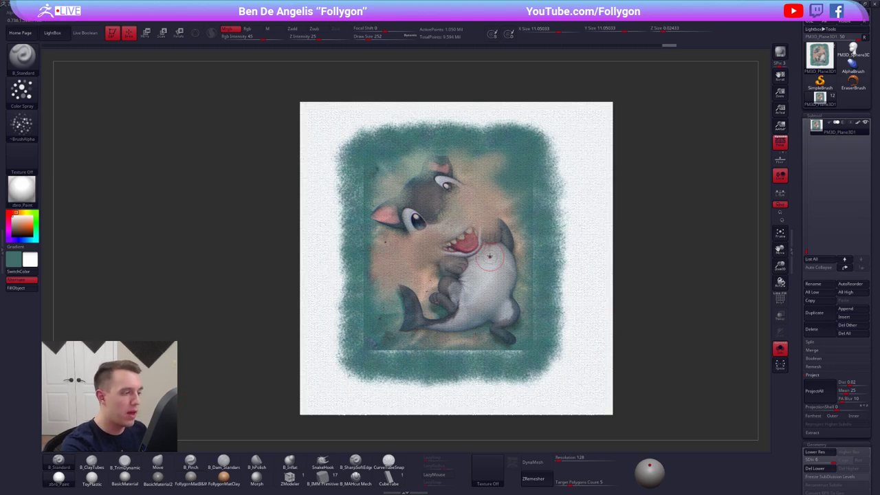
Sample the sand colour beside the shark and paint over its head and ears with a draw size of 239.
right_drag(489, 256, 554, 299)
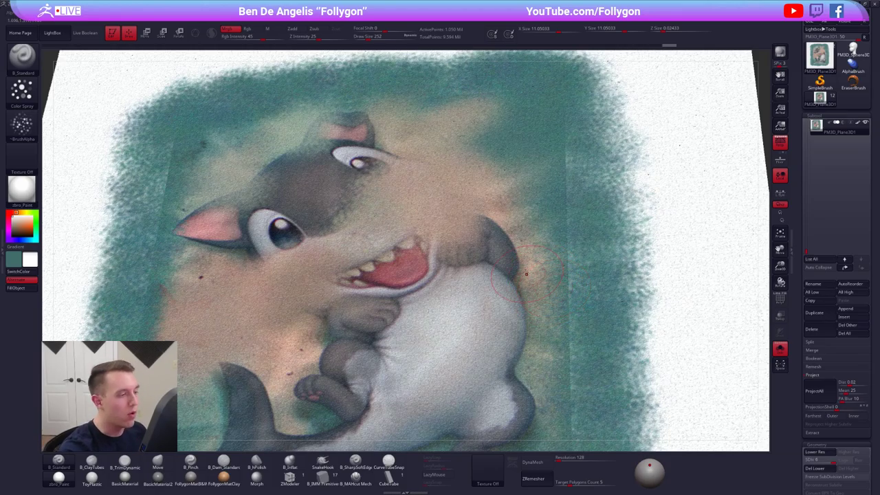
mouse_move(527, 274)
right_down()
mouse_move(529, 300)
mouse_move(505, 265)
right_up()
shift+right_drag(505, 264, 505, 270)
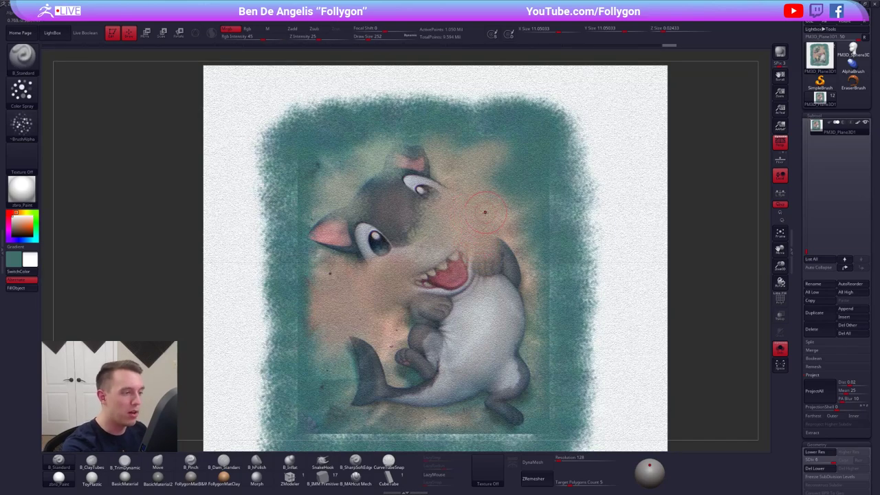
key(c)
key(space)
drag(488, 218, 477, 227)
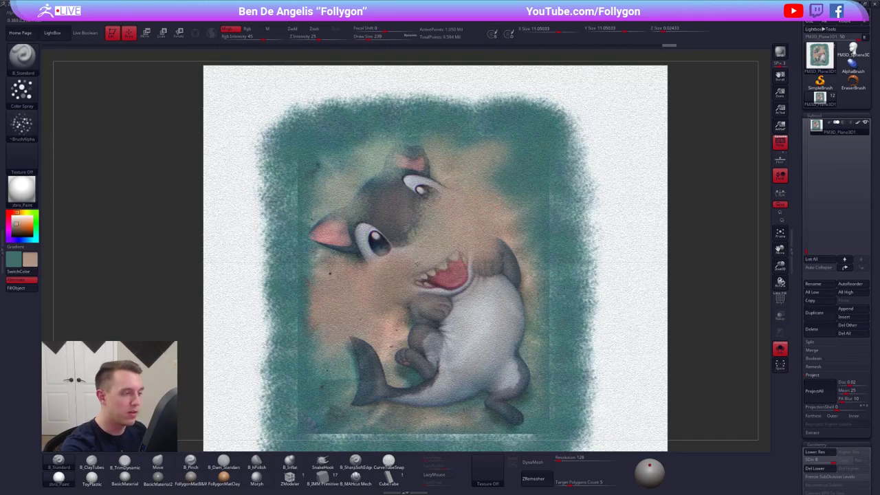
mouse_move(424, 275)
mouse_down()
mouse_move(404, 230)
mouse_move(416, 186)
mouse_move(398, 158)
mouse_move(354, 237)
mouse_move(317, 241)
mouse_move(349, 249)
mouse_move(380, 237)
mouse_move(397, 210)
mouse_up()
alt+right_drag(341, 219, 372, 205)
drag(356, 218, 387, 214)
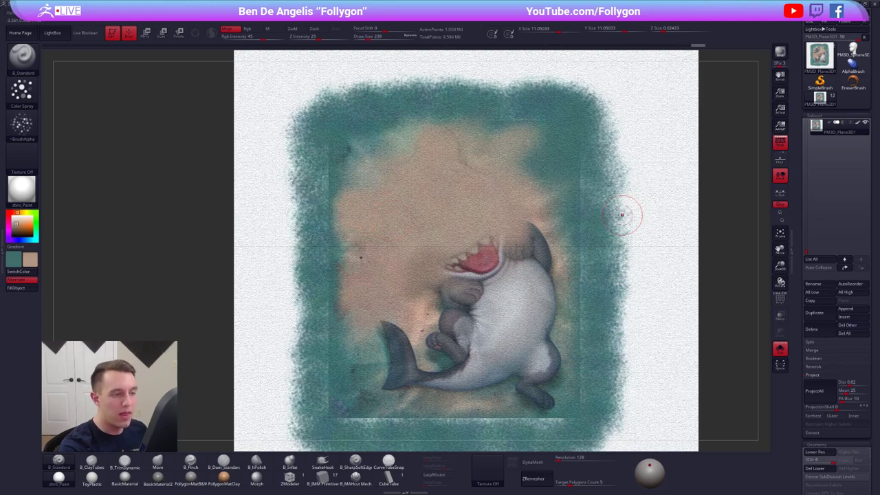
Enlarge the brush and paint the sand colour over the shark's mouth, arms and upper belly.
key(space)
click(516, 235)
mouse_move(516, 235)
mouse_down()
mouse_move(527, 243)
mouse_move(456, 299)
mouse_move(447, 343)
mouse_up()
Reduce the draw size to 239, swap to the dark green colour, and paint over the area beside the shark's tail.
key(space)
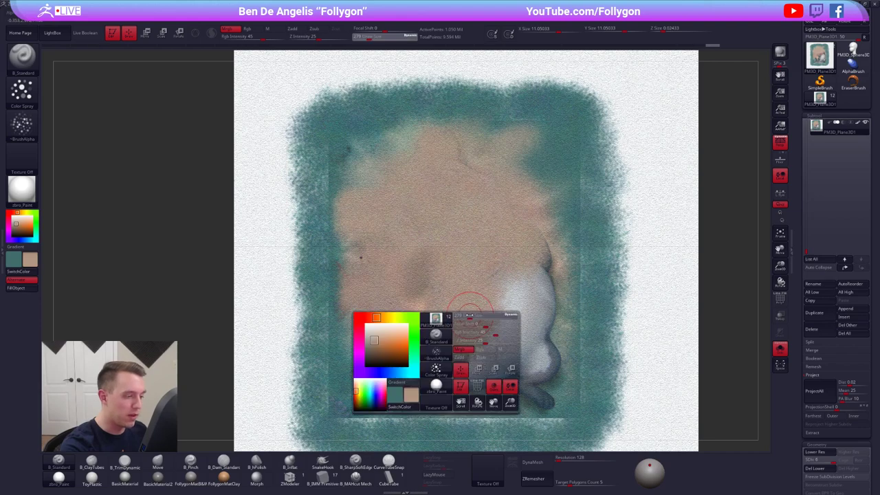
click(470, 321)
key(v)
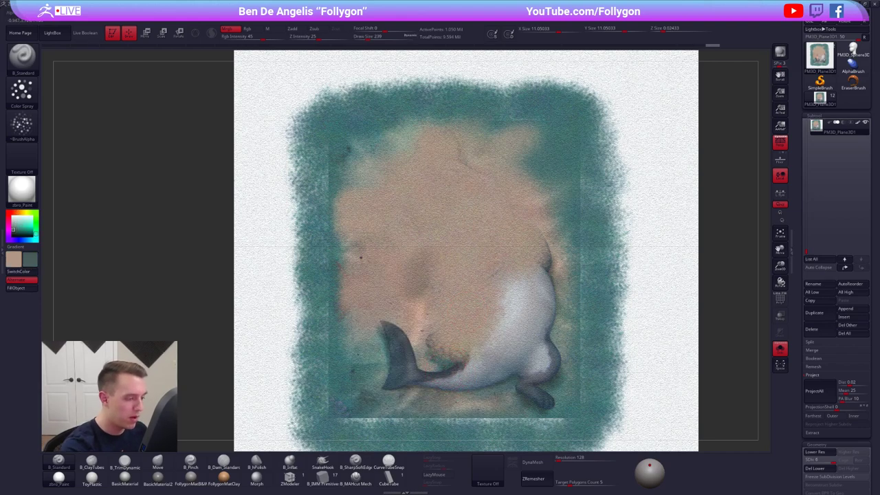
drag(443, 363, 430, 347)
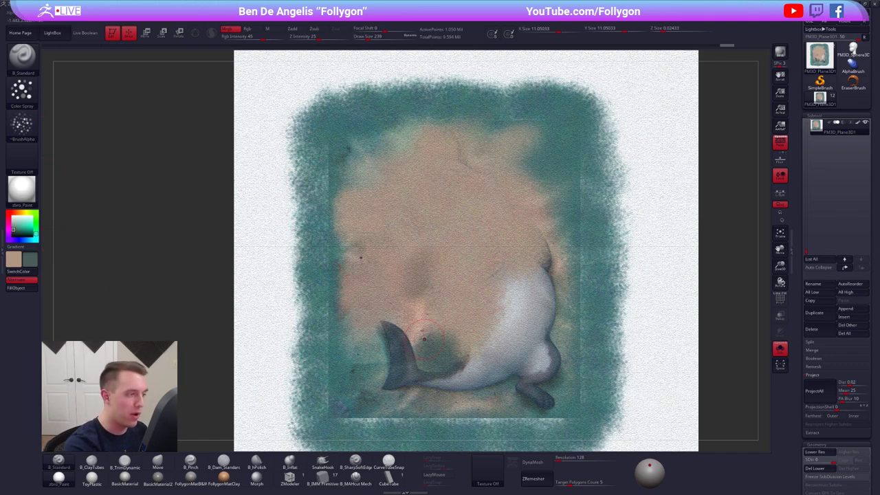
Swap to the sand colour, paint a swatch on the plane's white side margin, and enlarge the draw size to 292.
key(v)
drag(667, 257, 678, 295)
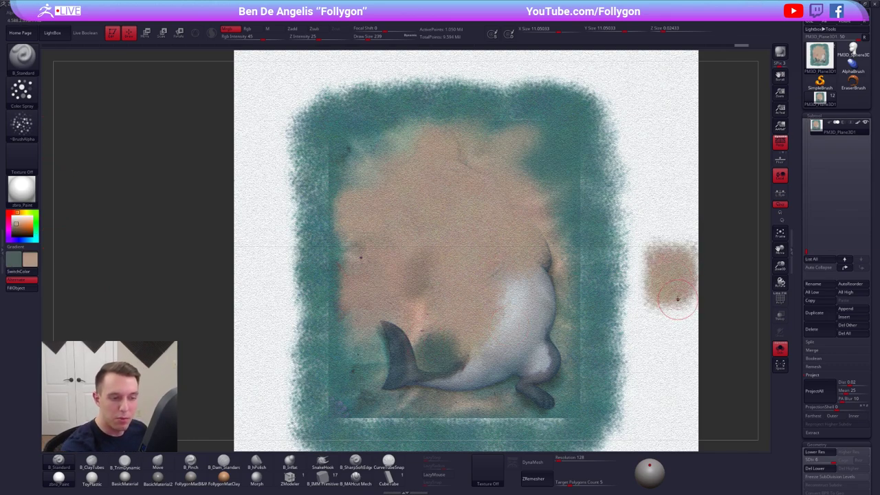
ctrl+right_drag(595, 259, 606, 280)
key(space)
drag(607, 280, 608, 278)
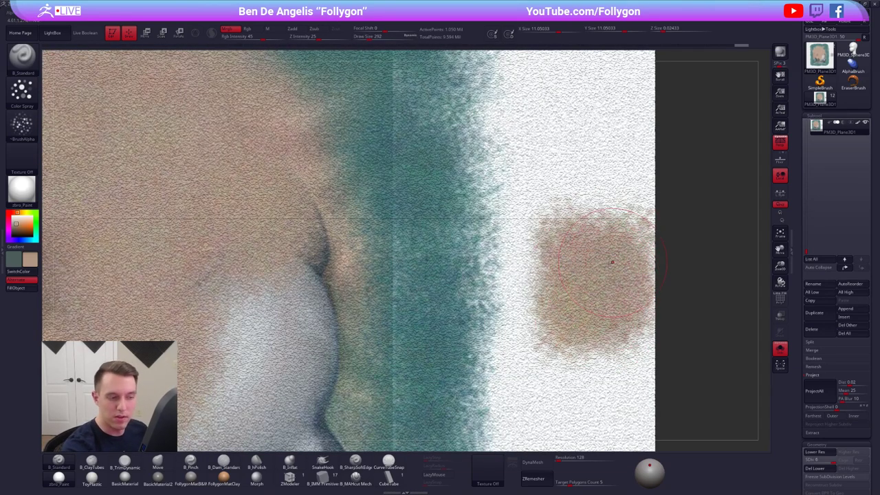
Sample the sand colour from the patch and paint it over the shark's belly, legs and tail on the plane.
alt+right_drag(516, 324, 505, 285)
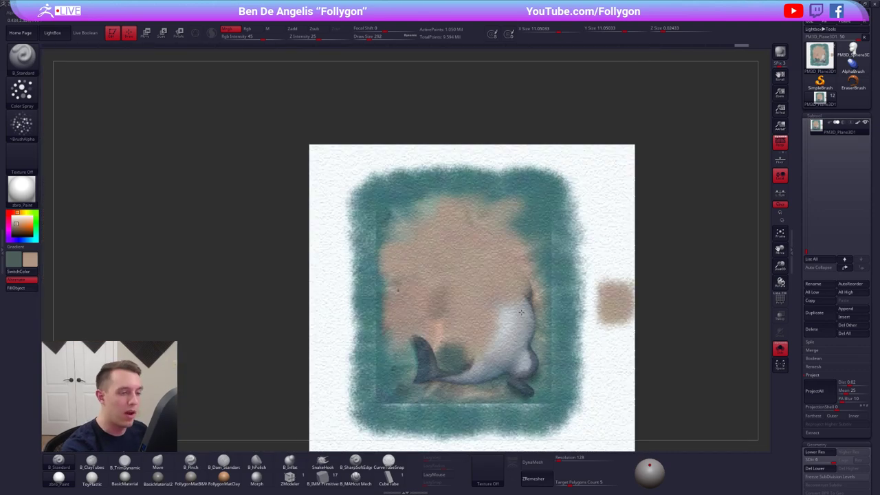
mouse_move(476, 341)
alt+right_down()
mouse_move(529, 288)
mouse_move(534, 306)
alt+right_up()
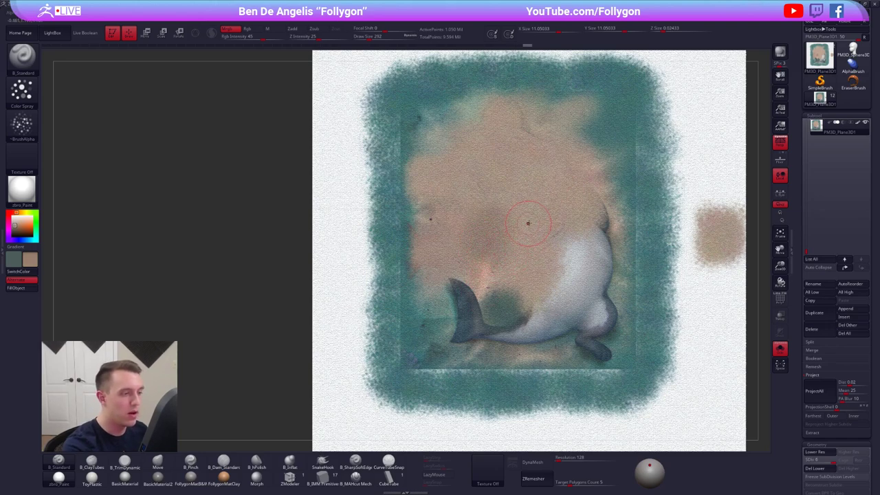
key(c)
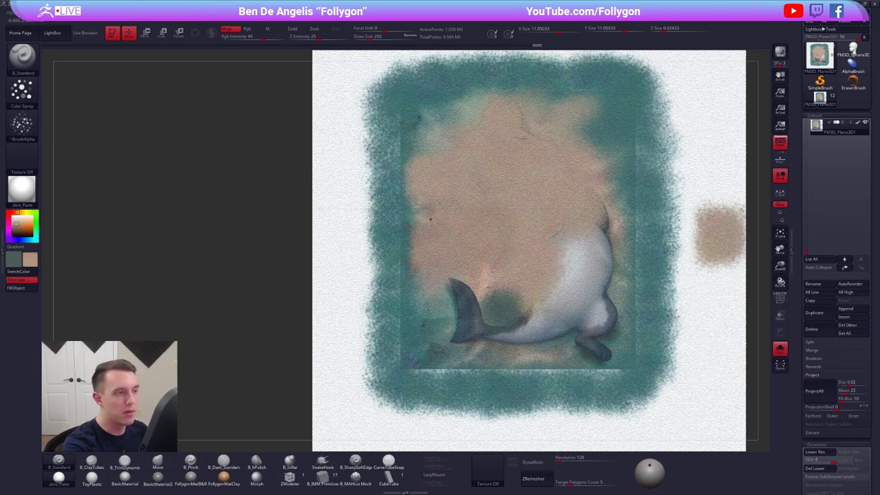
mouse_move(515, 116)
mouse_down()
mouse_move(572, 165)
mouse_move(603, 226)
mouse_move(596, 253)
mouse_move(572, 267)
mouse_move(546, 302)
mouse_move(584, 297)
mouse_move(608, 323)
mouse_move(596, 280)
mouse_up()
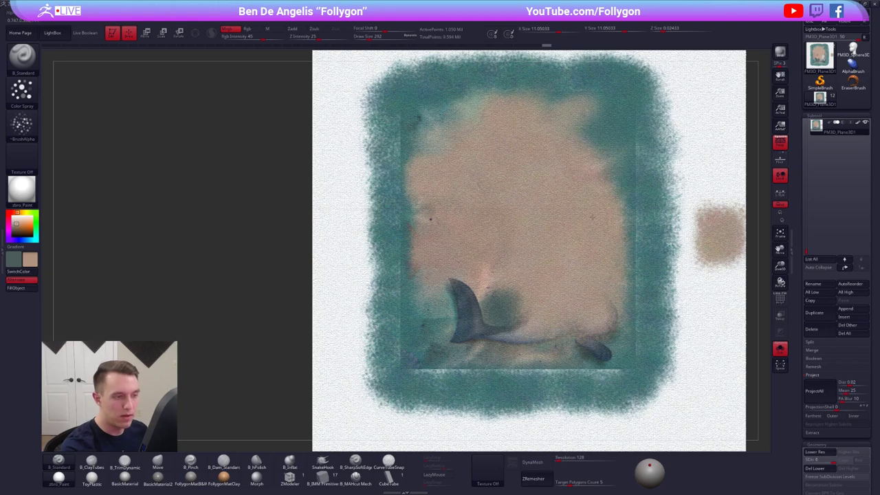
mouse_move(459, 282)
mouse_down()
mouse_move(481, 324)
mouse_move(474, 343)
mouse_move(470, 337)
mouse_move(488, 332)
mouse_move(596, 349)
mouse_move(612, 311)
mouse_up()
Reduce the draw size to 192, compare the plane with the shark model shown, and paint sand over the dark green spot.
key(space)
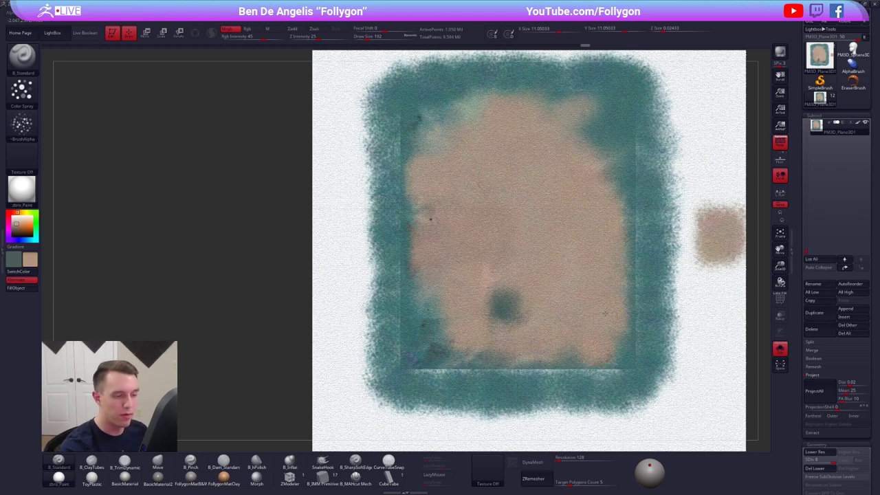
alt+right_drag(642, 365, 593, 358)
key(alt+s)
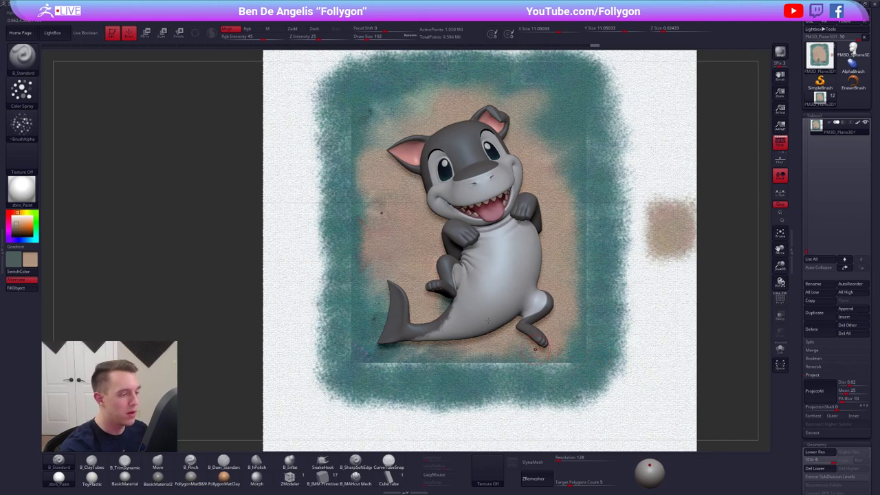
key(alt+s)
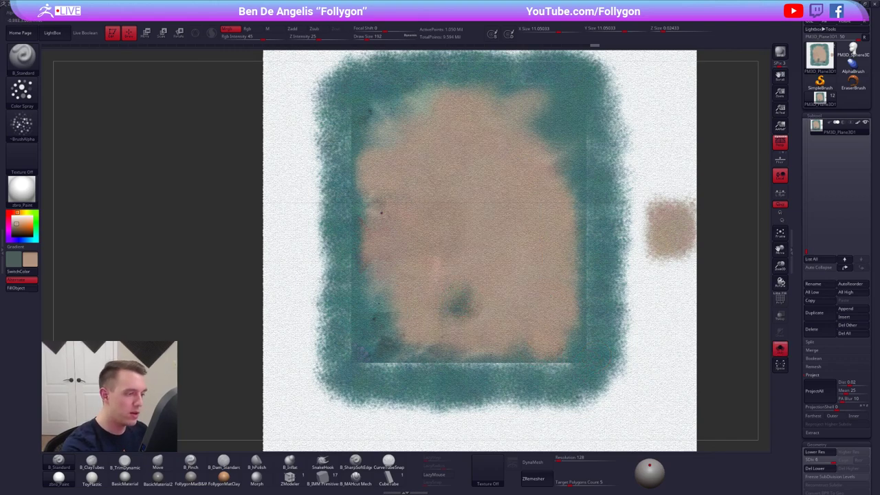
drag(455, 304, 463, 307)
Display the shark reference image and turn off solo mode to show the shark model on the plane.
key(shift+z)
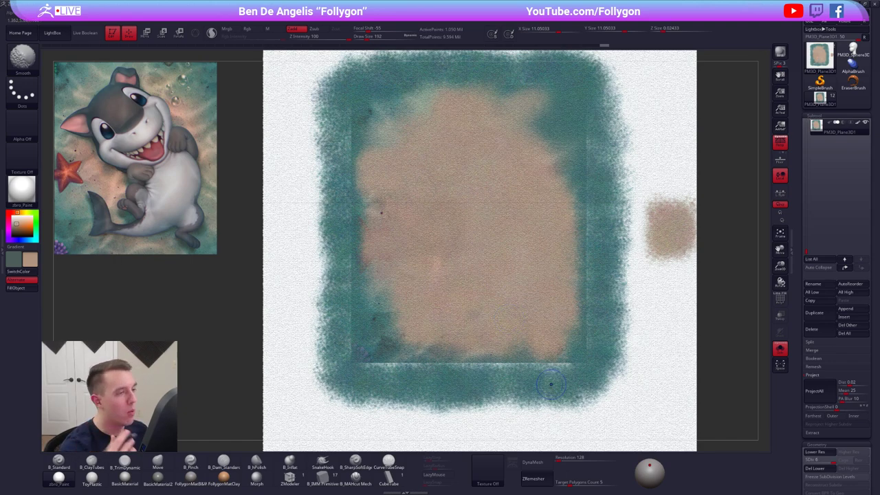
key(shift+z)
key(shift+z)
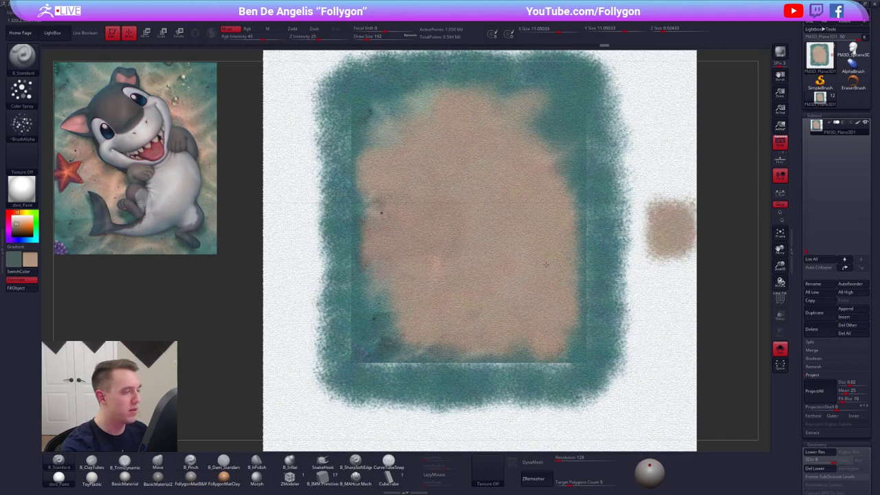
ctrl+right_drag(546, 265, 540, 286)
key(alt+s)
Swap to the teal green, enlarge the draw size to 368 and keep the brush painting in the Mrgb channel.
key(v)
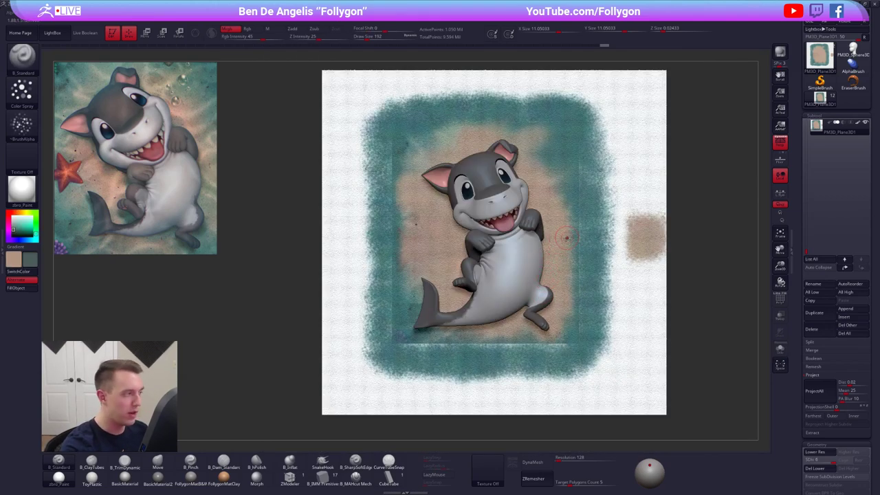
key(space)
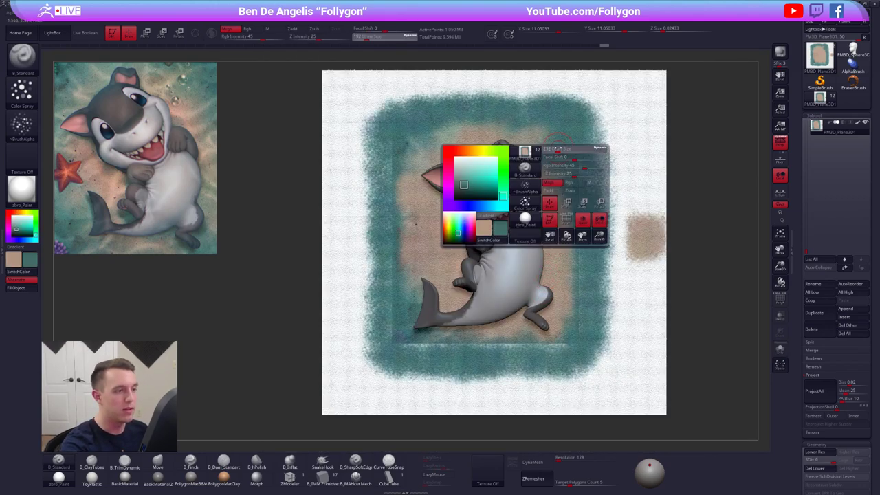
mouse_move(561, 152)
alt+right_down()
mouse_move(550, 160)
mouse_move(563, 165)
mouse_move(541, 179)
alt+right_up()
key(space)
click(570, 159)
drag(560, 150, 568, 137)
click(275, 29)
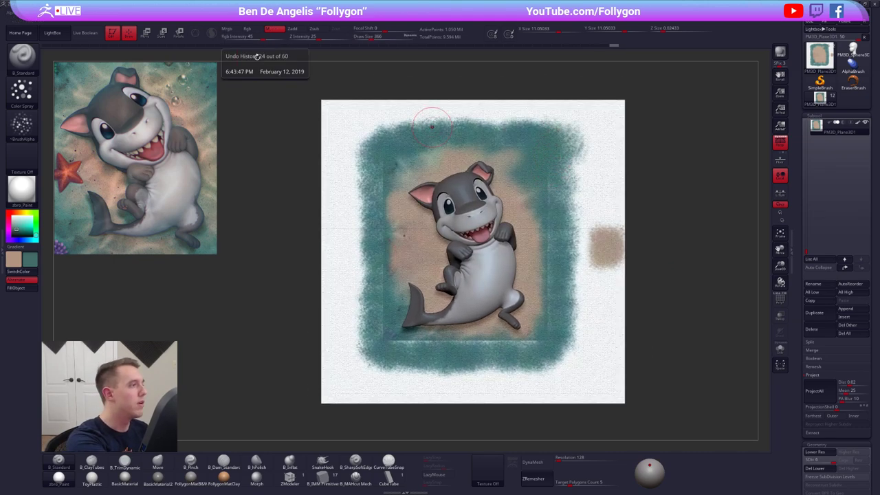
click(231, 29)
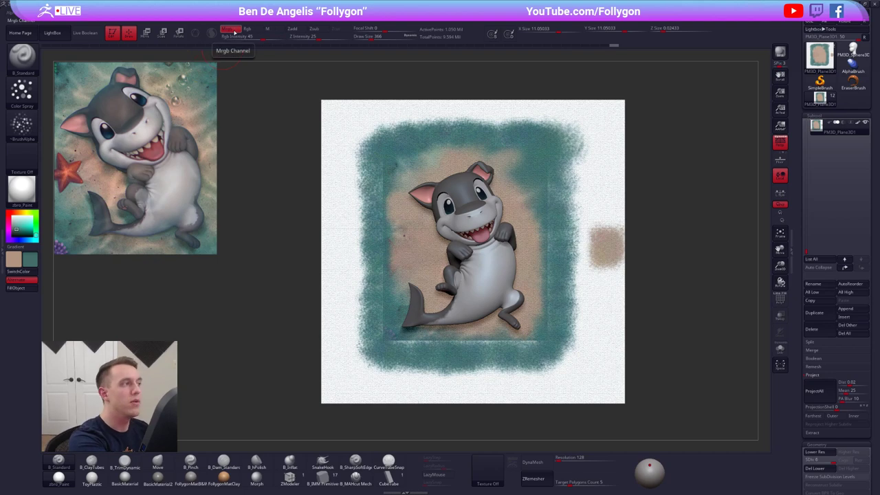
Paint the teal over the plane's entire white border with a draw size of 465, and save the project.
mouse_move(578, 137)
mouse_down()
mouse_move(598, 120)
mouse_move(605, 155)
mouse_move(591, 196)
mouse_move(577, 172)
mouse_move(582, 181)
mouse_up()
key(space)
mouse_move(581, 200)
mouse_down()
mouse_move(584, 210)
mouse_move(603, 206)
mouse_move(615, 153)
mouse_move(594, 125)
mouse_move(508, 114)
mouse_move(412, 115)
mouse_move(337, 137)
mouse_move(343, 268)
mouse_move(344, 220)
mouse_up()
mouse_move(371, 151)
mouse_down()
mouse_move(440, 120)
mouse_move(344, 264)
mouse_move(361, 200)
mouse_move(347, 268)
mouse_move(343, 396)
mouse_move(614, 382)
mouse_move(561, 364)
mouse_move(577, 350)
mouse_move(615, 396)
mouse_up()
mouse_move(598, 351)
mouse_down()
mouse_move(598, 254)
mouse_move(608, 220)
mouse_move(577, 302)
mouse_move(572, 246)
mouse_up()
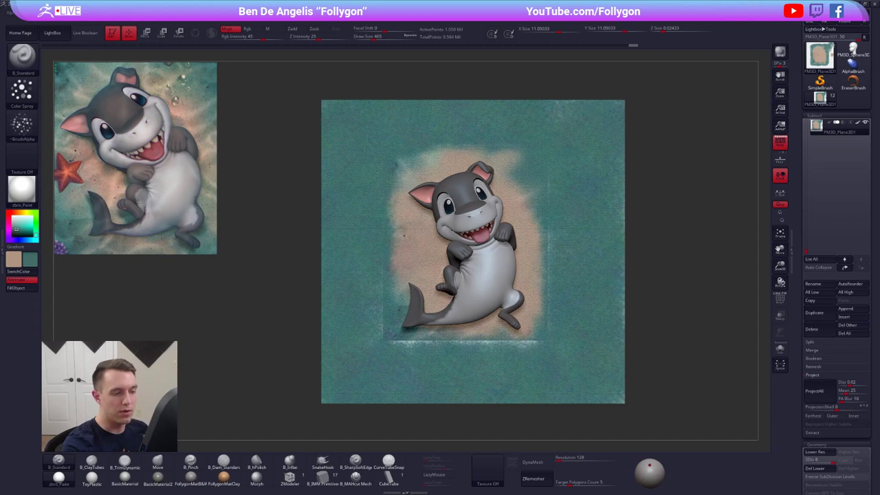
key(ctrl+s)
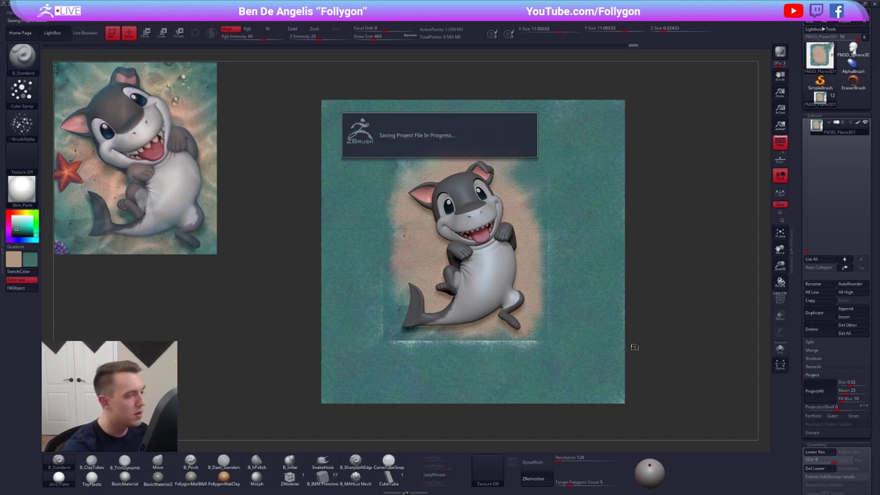
Set the Rgb Intensity to 25 and the draw size to 227, and paint teal over the pale seam below the sand patch.
key(v)
key(space)
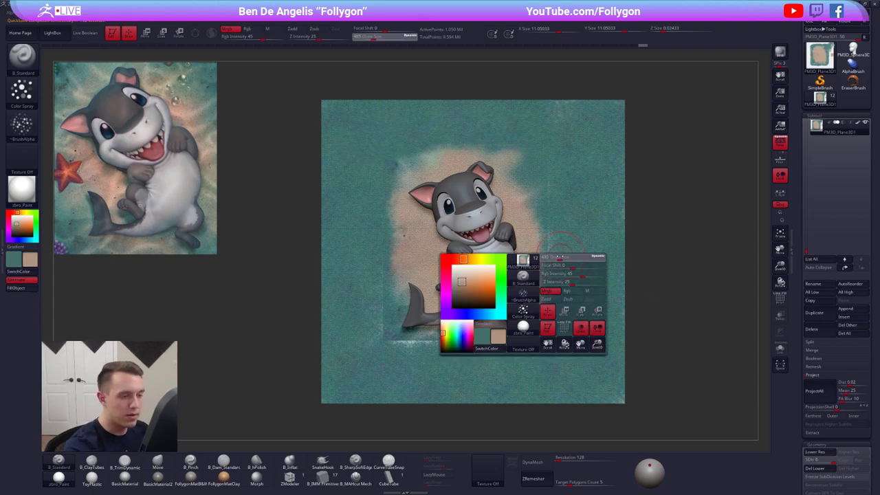
drag(554, 256, 549, 266)
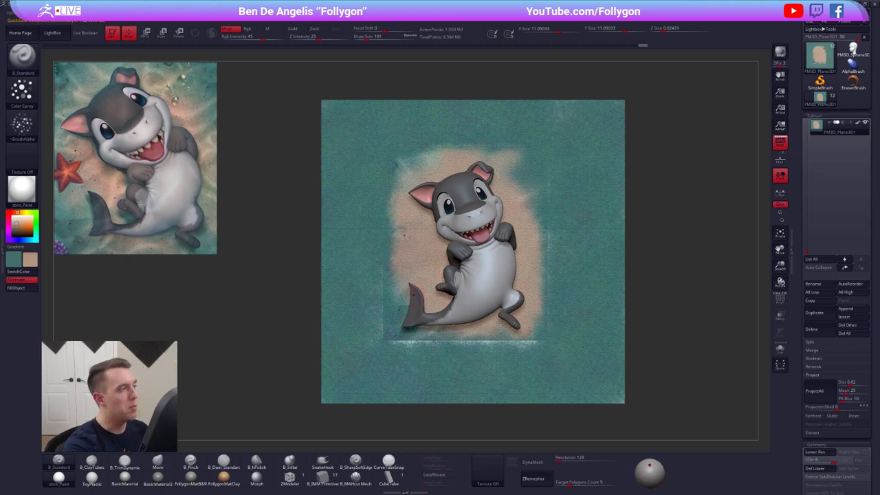
click(260, 39)
text(25)
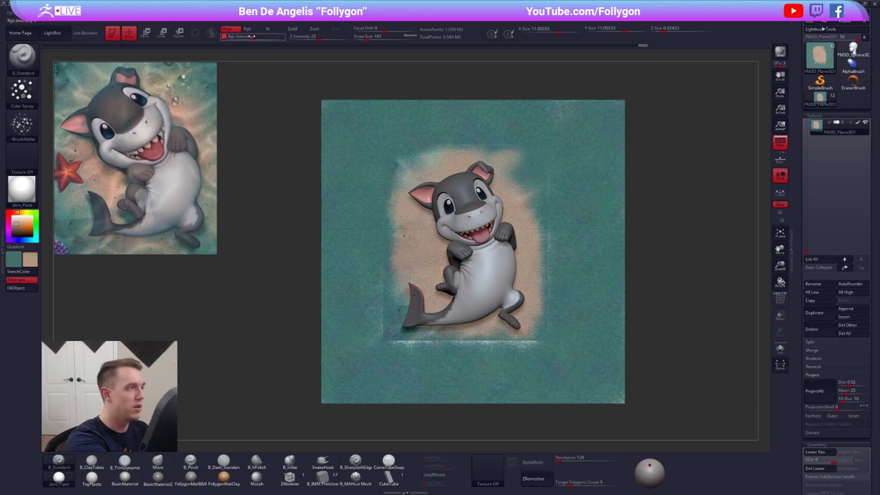
key(space)
click(392, 246)
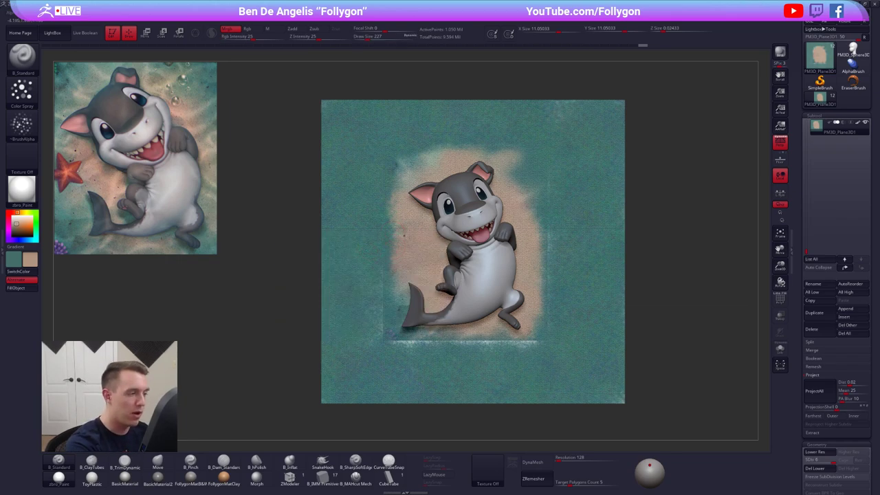
click(366, 248)
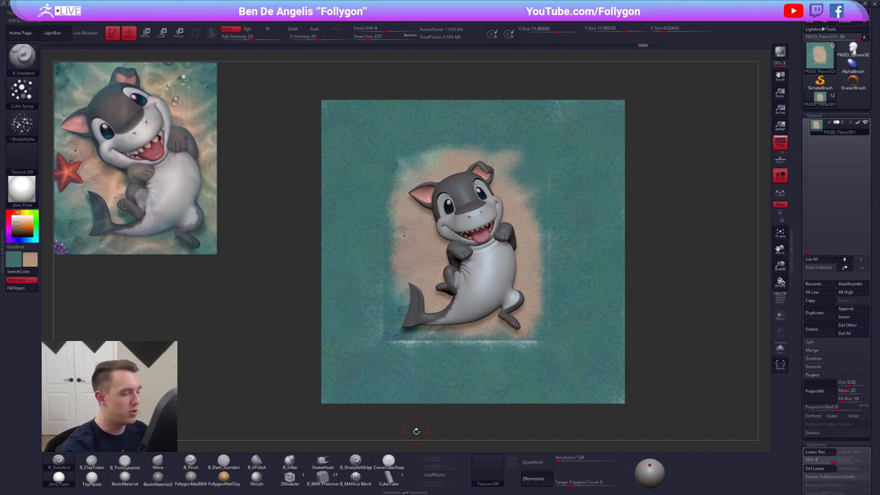
key(v)
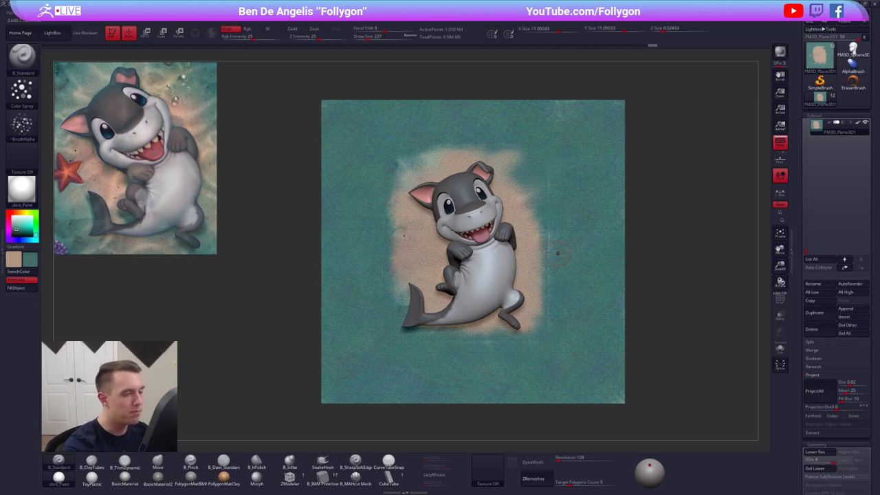
Swap to the sand colour, reduce the draw size to 170, and extend a sand spike from the patch's upper-right edge.
key(v)
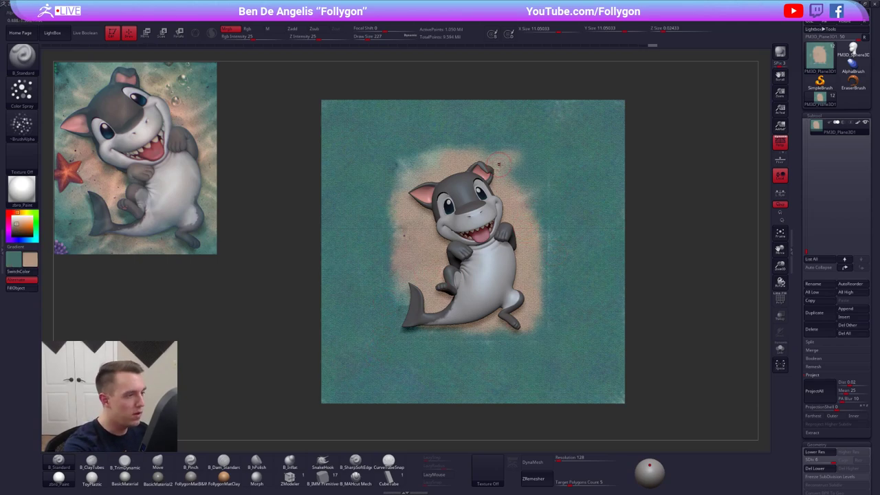
key(bracketleft)
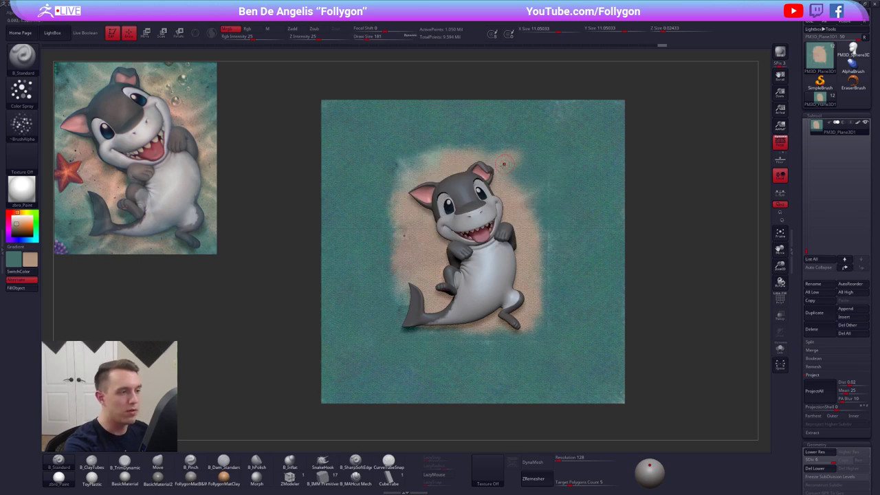
drag(534, 179, 530, 187)
key(space)
click(548, 204)
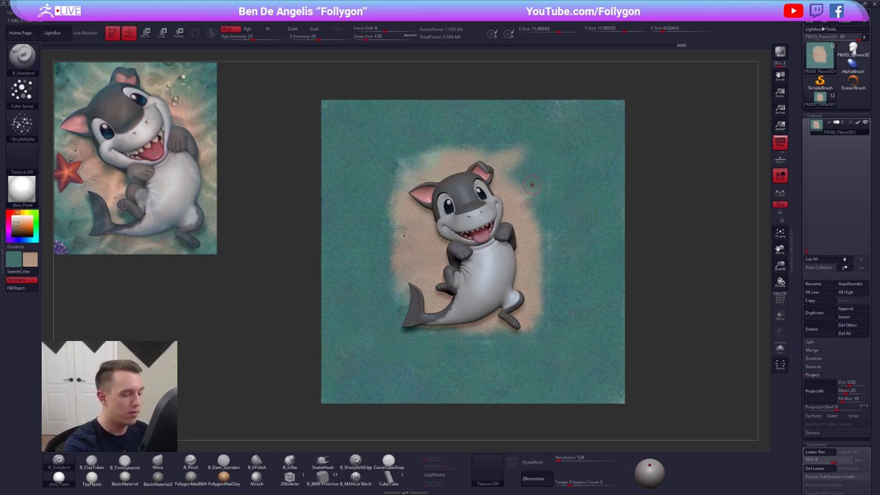
click(436, 474)
drag(561, 354, 585, 273)
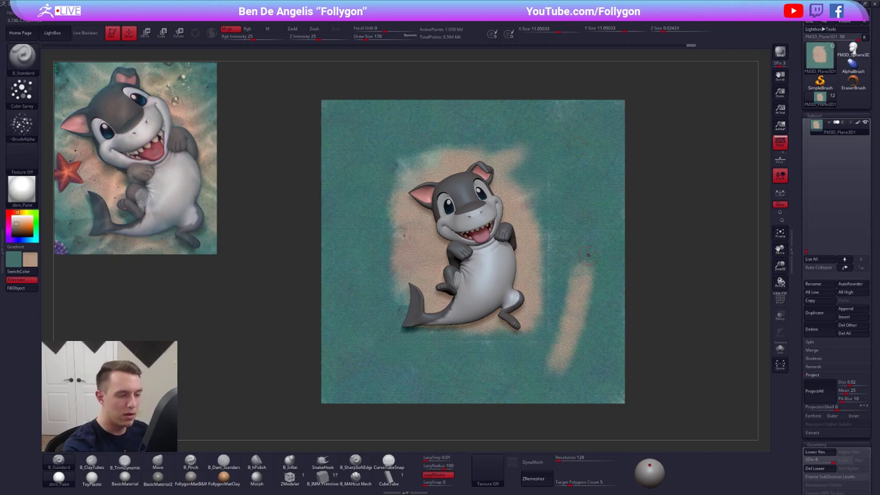
key(ctrl+z)
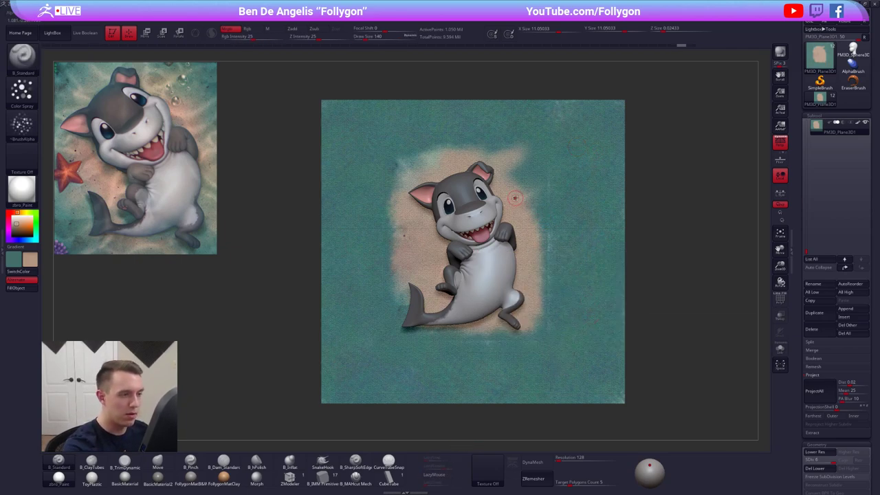
Paint short sand spikes outward along the right and bottom edges of the sand patch with a draw size of 170.
key(space)
drag(523, 215, 531, 227)
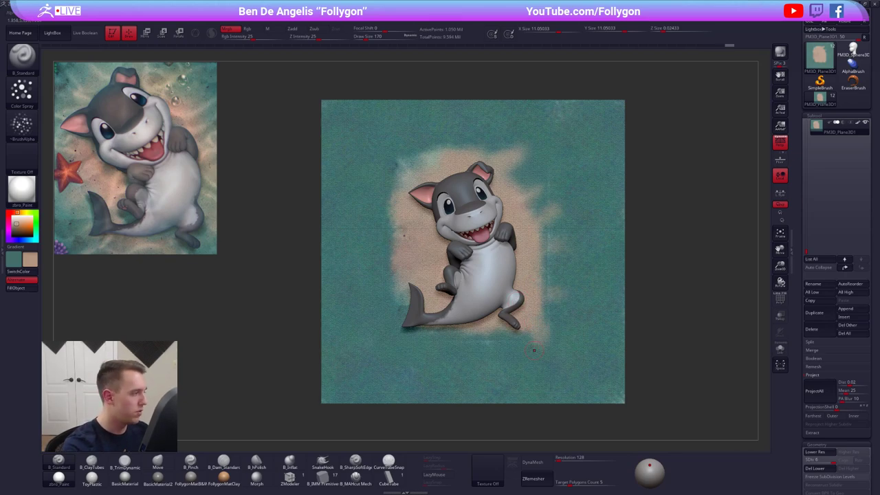
drag(483, 329, 484, 345)
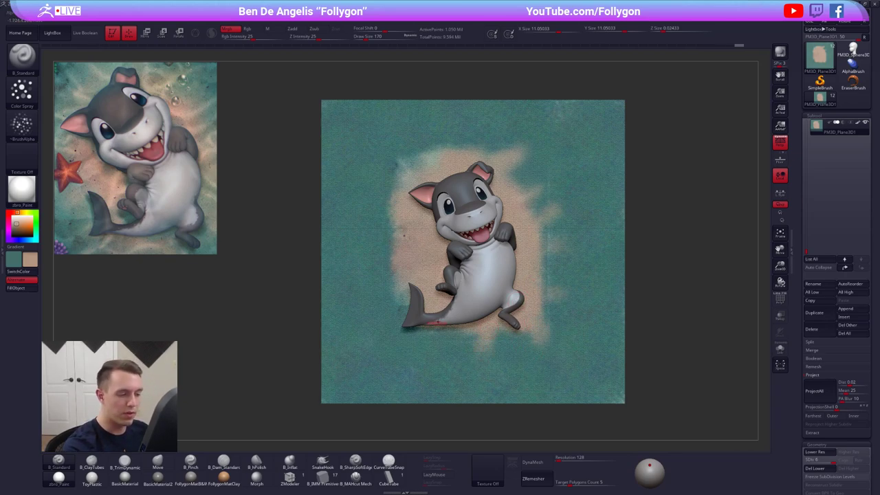
Isolate the plane and paint sand spikes outward along the patch's left and top edges.
key(alt+s)
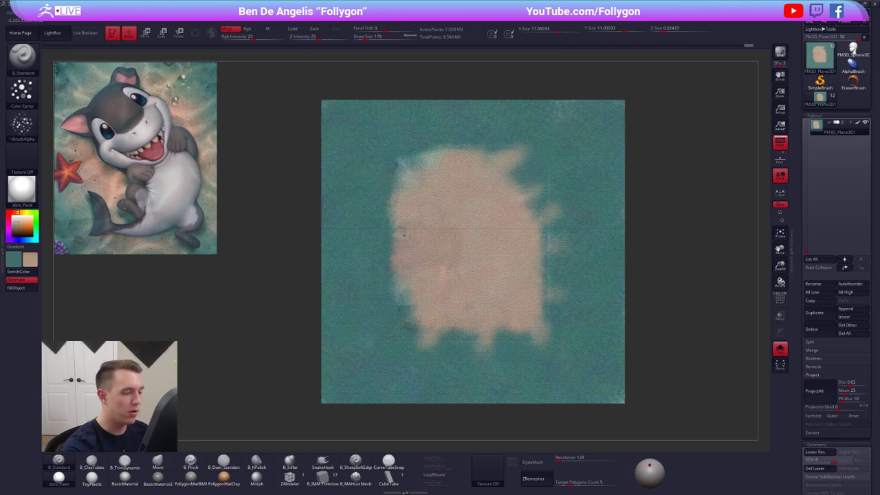
mouse_move(403, 315)
mouse_down()
mouse_move(403, 236)
mouse_move(379, 229)
mouse_move(371, 209)
mouse_up()
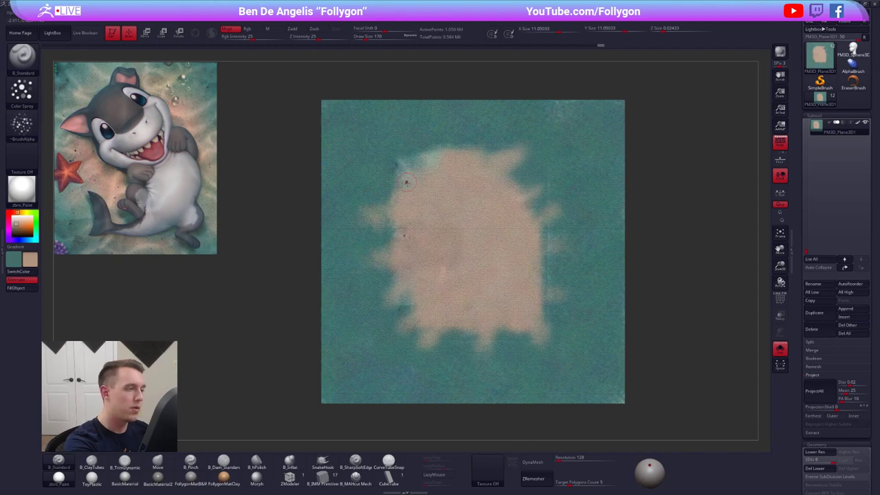
mouse_move(406, 182)
mouse_down()
mouse_move(389, 177)
mouse_move(421, 171)
mouse_move(411, 143)
mouse_move(422, 158)
mouse_move(463, 167)
mouse_move(461, 141)
mouse_move(471, 136)
mouse_move(474, 161)
mouse_move(489, 149)
mouse_up()
key(space)
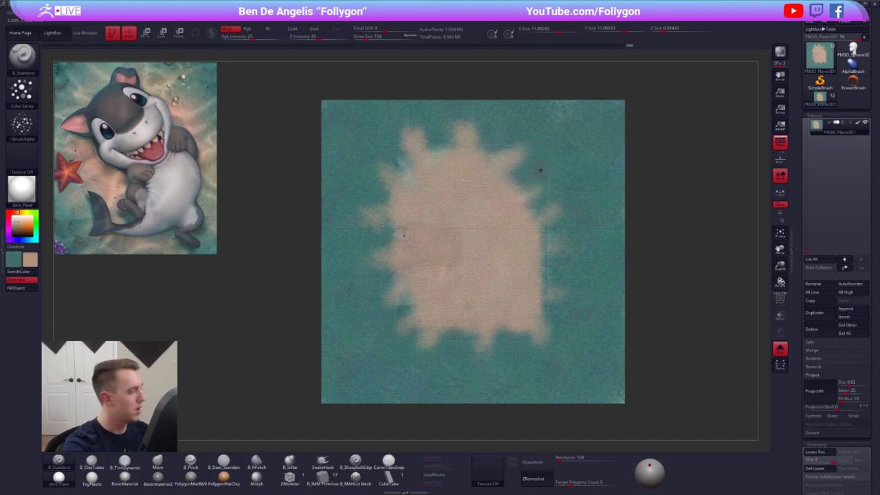
Swap to the teal green, set the draw size to 215, and soften the sand spikes at the patch's upper-right edge.
key(v)
key(space)
mouse_move(516, 152)
mouse_down()
mouse_move(503, 144)
mouse_move(510, 142)
mouse_up()
key(space)
key(shift+s)
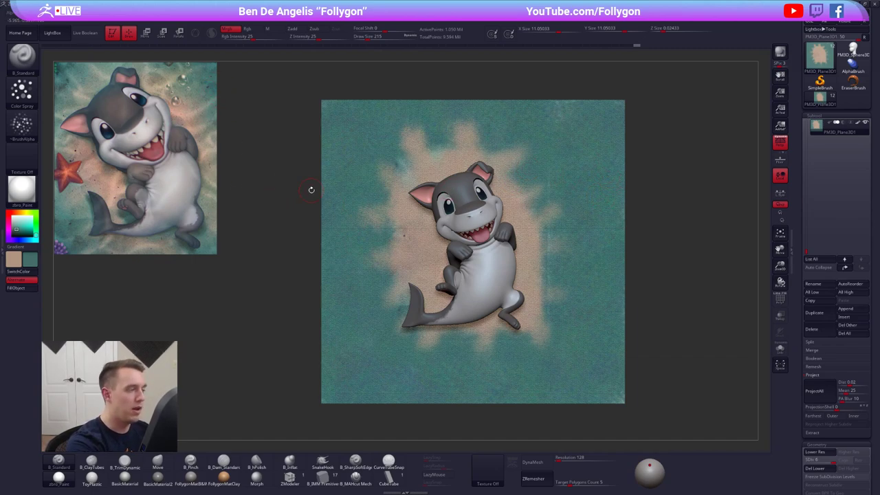
key(alt+s)
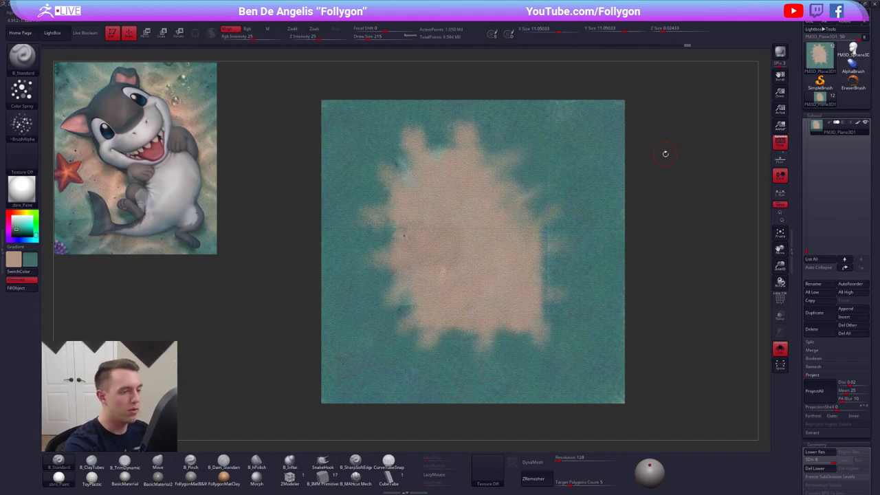
Swap to the sand colour, set the draw size to 252, and paint long sand spikes outward along the patch's upper-right, top and upper-left edges.
key(v)
key(space)
drag(536, 234, 580, 197)
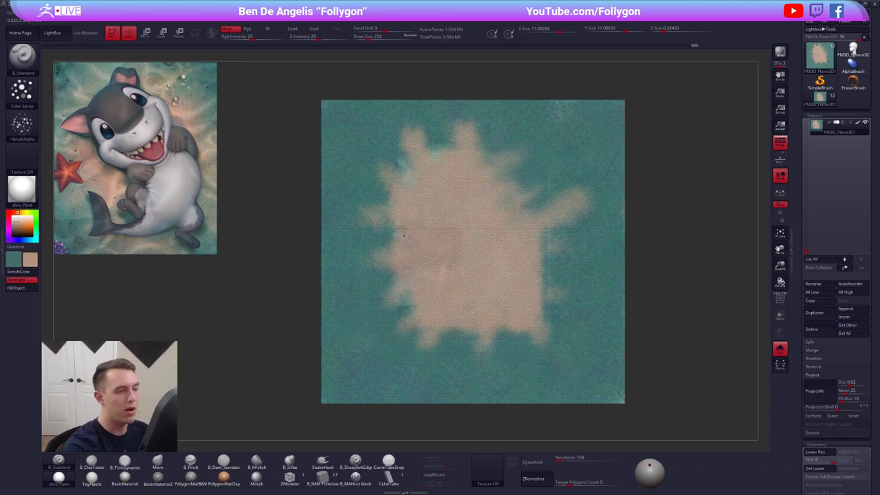
drag(534, 189, 561, 182)
mouse_move(469, 218)
mouse_down()
mouse_move(481, 195)
mouse_move(540, 143)
mouse_move(497, 169)
mouse_up()
mouse_move(474, 182)
mouse_down()
mouse_move(473, 119)
mouse_move(450, 153)
mouse_move(401, 136)
mouse_move(420, 180)
mouse_move(374, 165)
mouse_move(393, 184)
mouse_up()
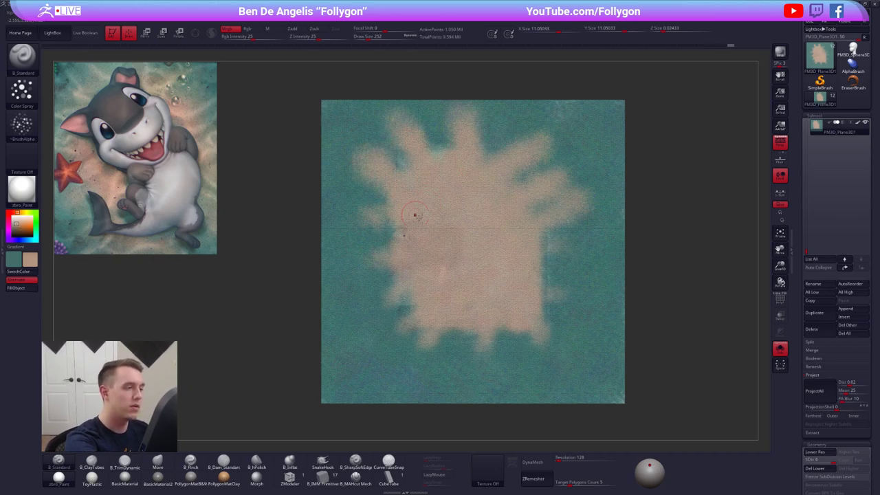
Extend long sand spikes outward from the patch's left, bottom and right edges.
drag(416, 217, 342, 214)
mouse_move(388, 264)
mouse_down()
mouse_move(361, 269)
mouse_move(340, 288)
mouse_up()
mouse_move(390, 309)
mouse_down()
mouse_move(371, 315)
mouse_move(347, 343)
mouse_up()
drag(422, 331, 407, 378)
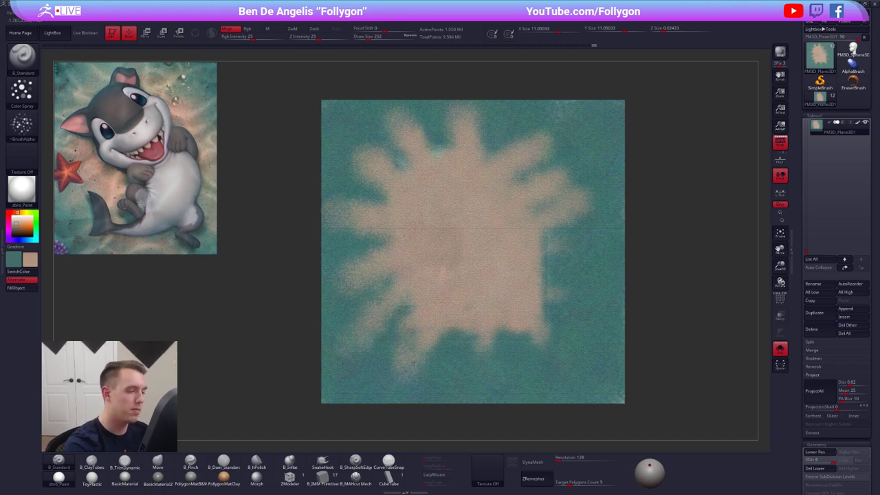
drag(485, 329, 498, 378)
mouse_move(528, 315)
mouse_down()
mouse_move(567, 349)
mouse_move(540, 310)
mouse_move(572, 293)
mouse_move(547, 291)
mouse_up()
mouse_move(543, 260)
mouse_down()
mouse_move(586, 242)
mouse_move(567, 253)
mouse_up()
Swap to the teal green, reduce the draw size to 181, and narrow the sand spikes along the patch's upper-right edge.
key(s)
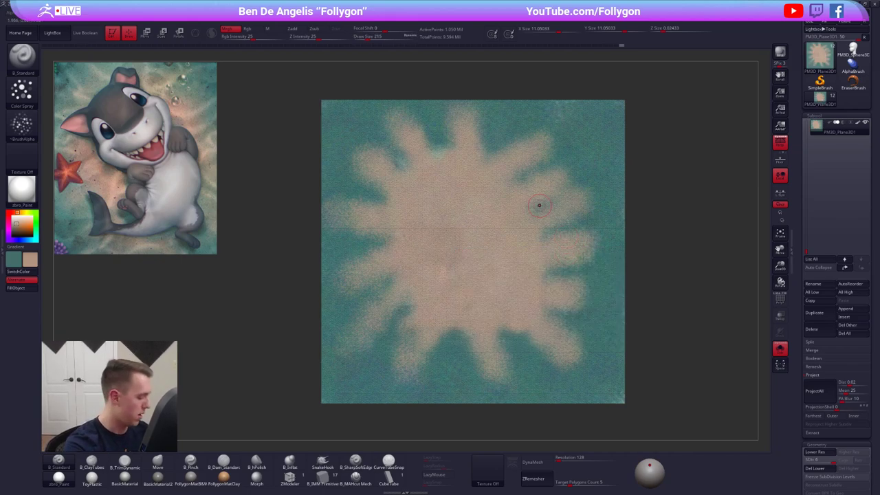
key(v)
key(space)
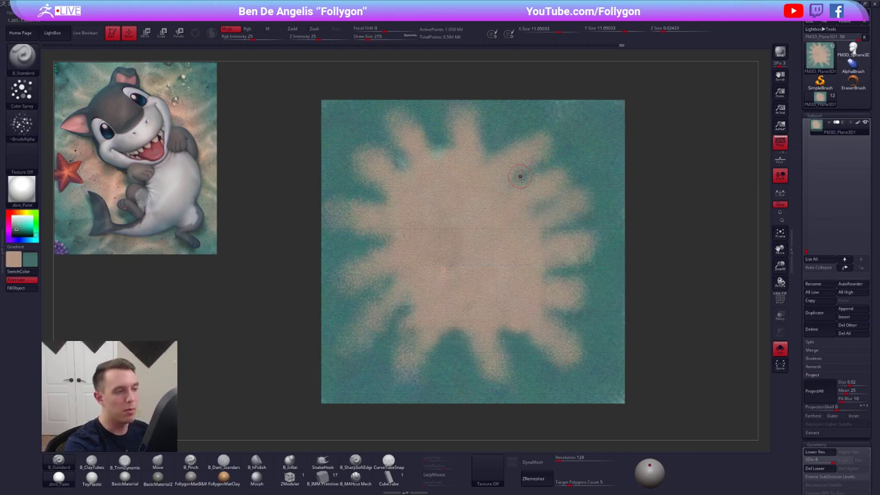
key(space)
drag(521, 176, 517, 176)
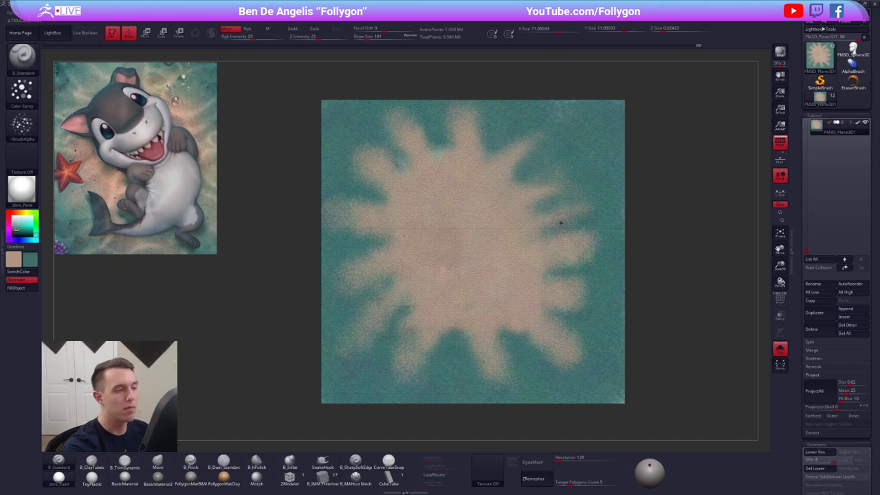
Enlarge the teal brush to a draw size of 292 and taper the sand spikes along the patch's right, bottom and left edges.
key(bracketright)
key(bracketright)
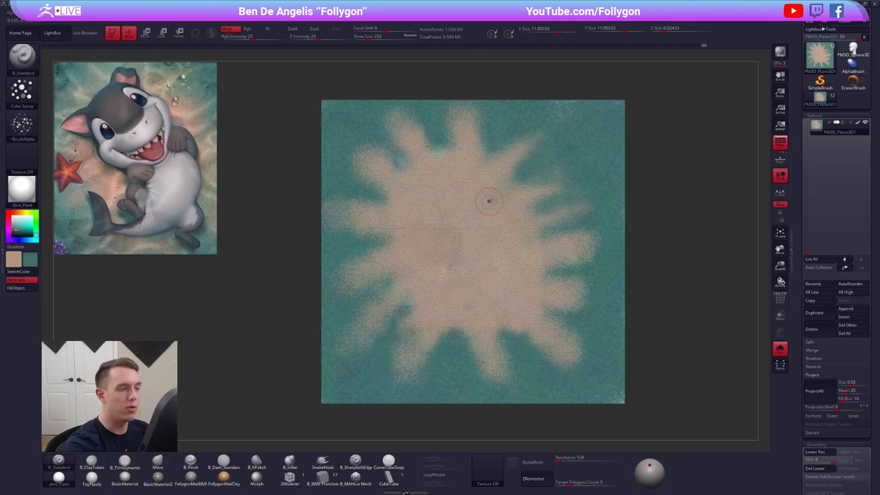
key(bracketright)
mouse_move(526, 187)
mouse_down()
mouse_move(508, 227)
mouse_move(551, 236)
mouse_up()
key(space)
key(alt+v)
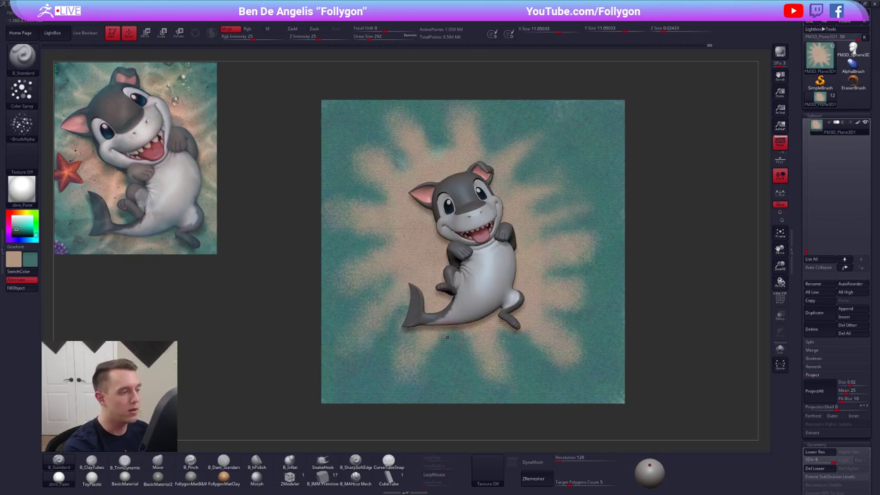
key(alt+v)
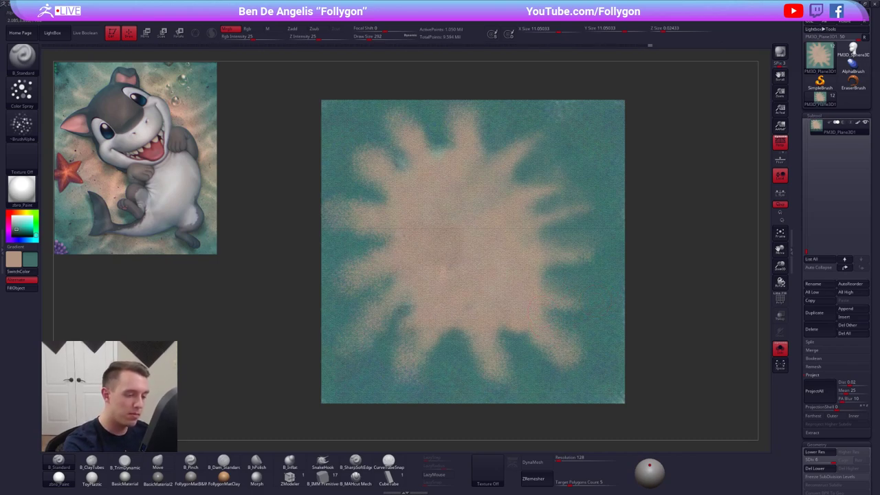
drag(581, 322, 573, 353)
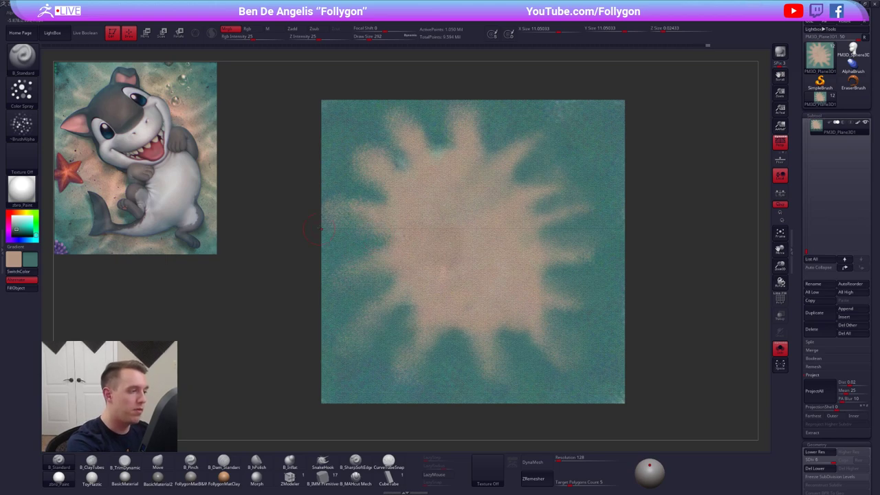
Check the backdrop behind the shark against the reference, sample a dark greyish brown, and set the draw size to 321.
key(shift+z)
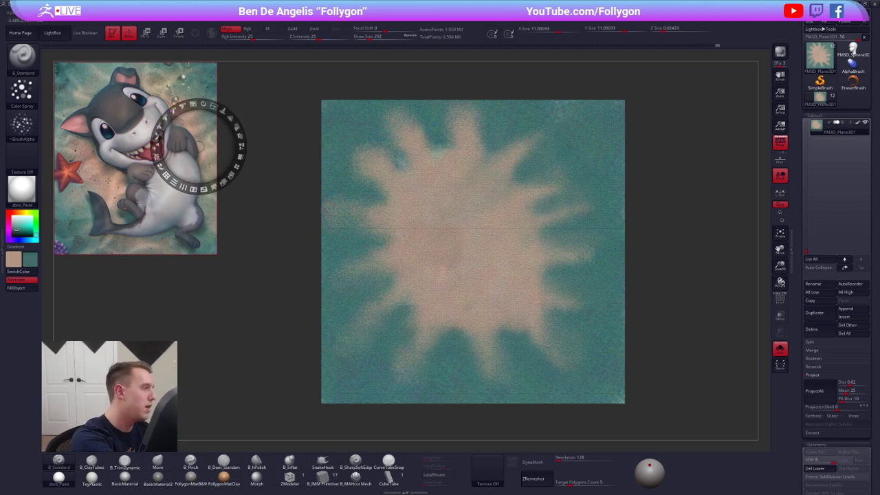
key(z)
click(780, 349)
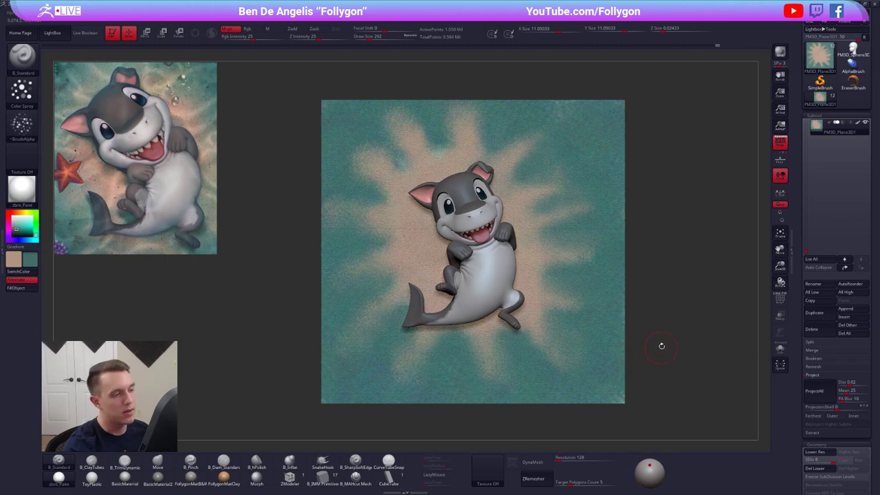
drag(667, 337, 657, 338)
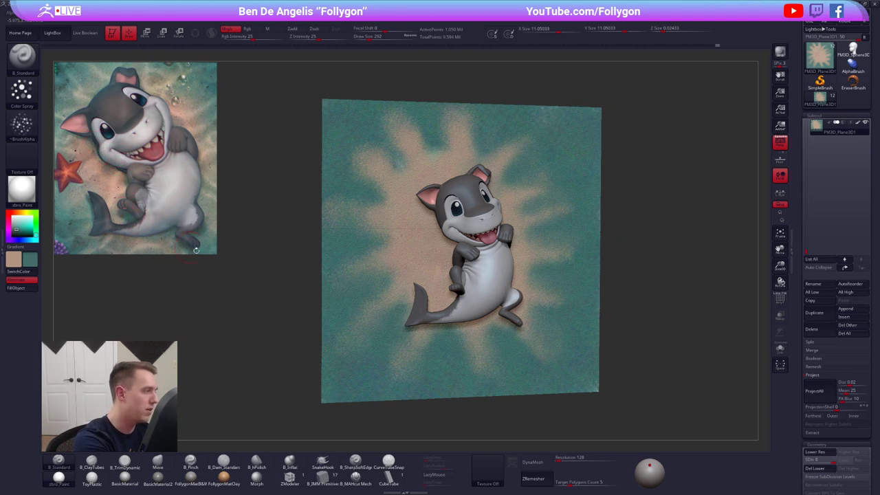
drag(307, 323, 239, 269)
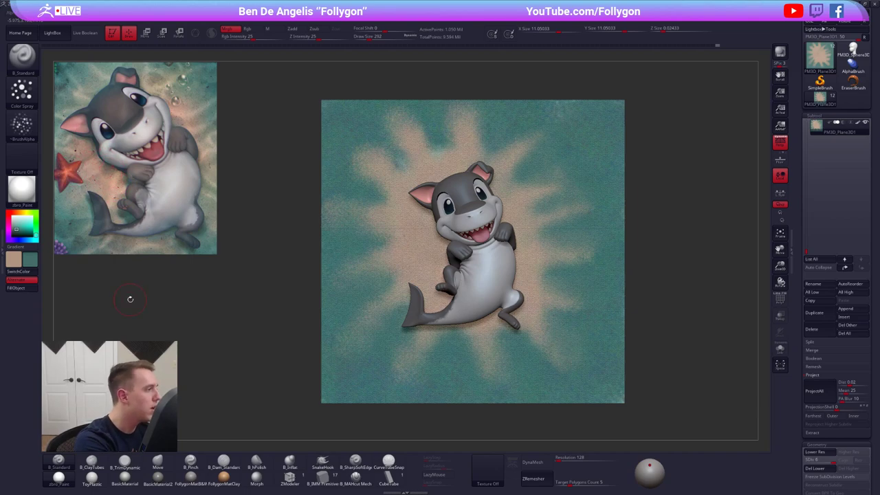
key(shift+s)
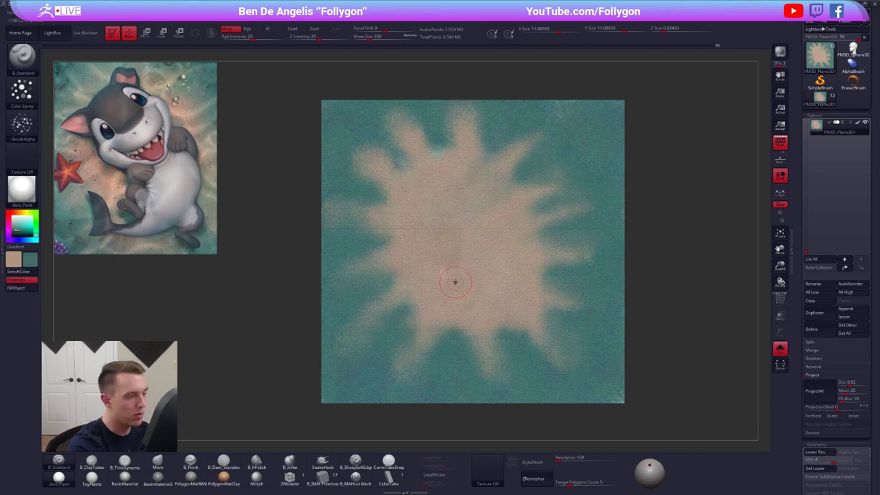
key(space)
drag(453, 266, 435, 274)
key(z)
key(c)
key(z)
key(space)
ctrl+right_drag(430, 279, 440, 300)
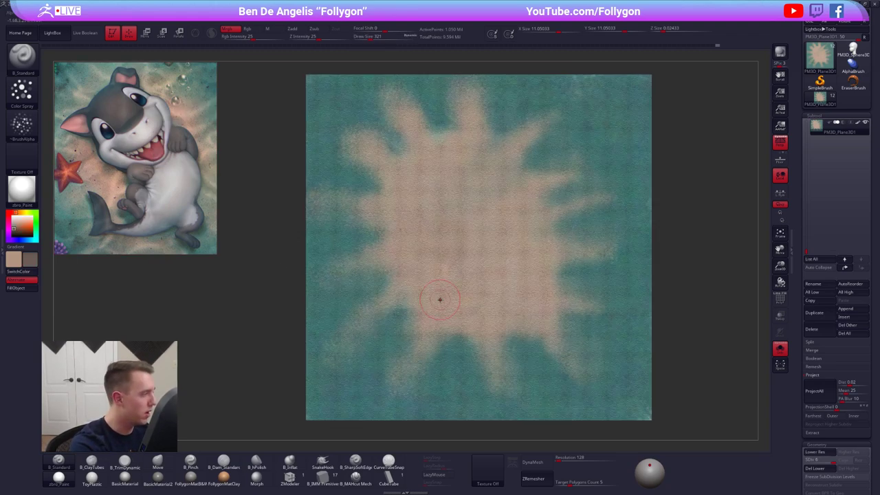
Paint dark brown shading into the sand beside the shark's left side and head, checking it with the shark shown.
key(shift+s)
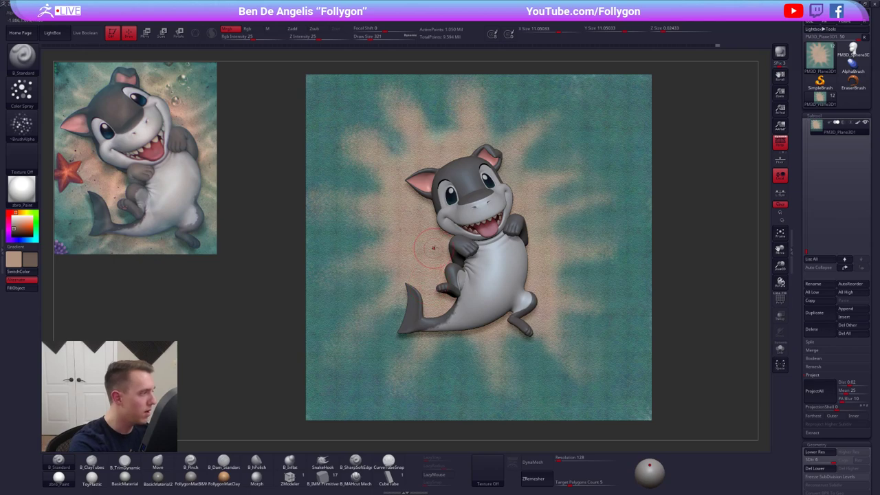
key(ctrl+shift+s)
key(space)
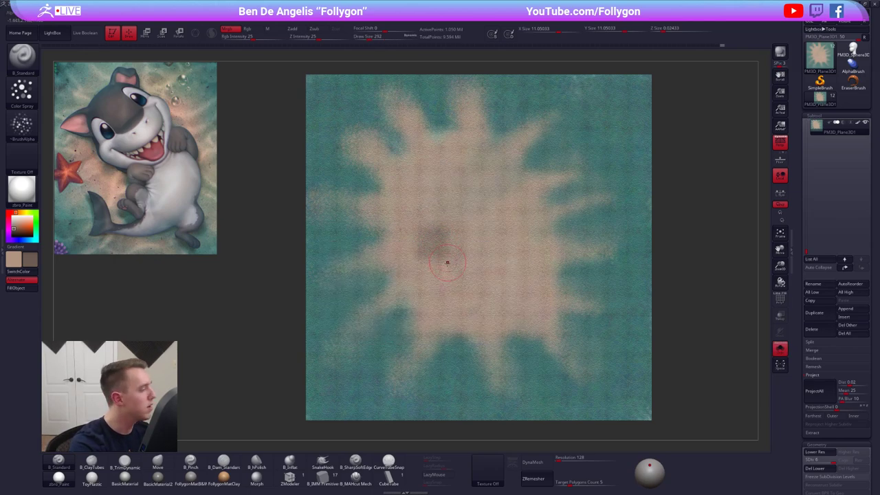
key(ctrl+shift+s)
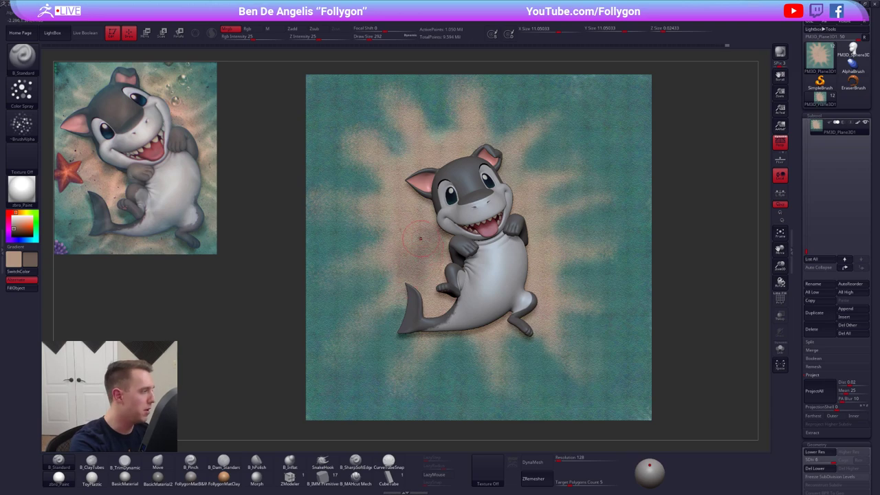
key(space)
drag(394, 225, 405, 182)
key(space)
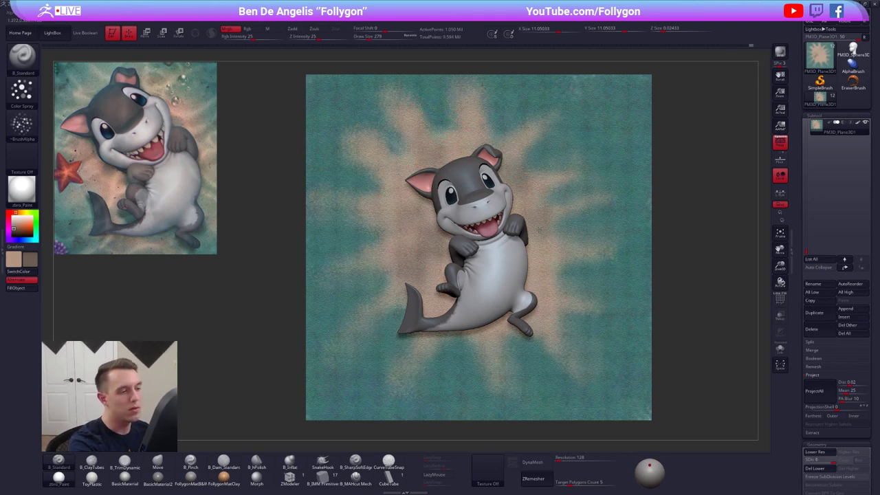
Isolate the plane and paint dark brown patches across the centre and lower part of the sand with a draw size of 430.
key(alt+s)
key(space)
drag(525, 306, 534, 307)
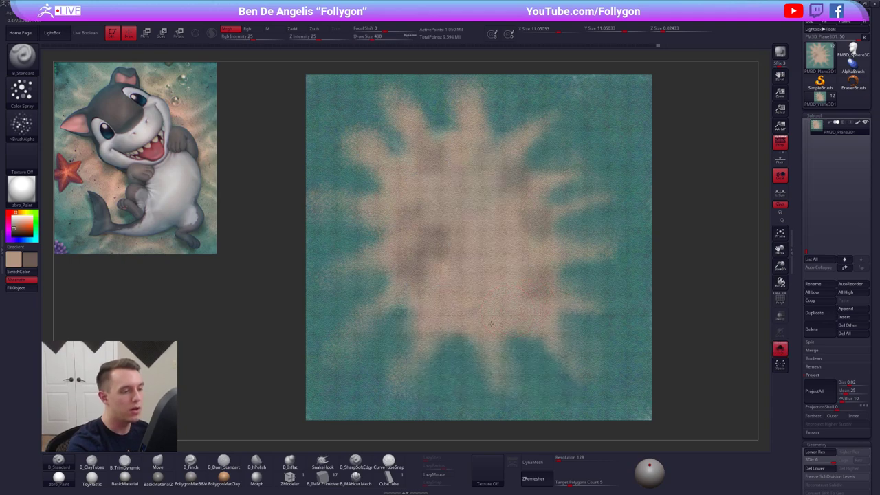
drag(489, 261, 486, 266)
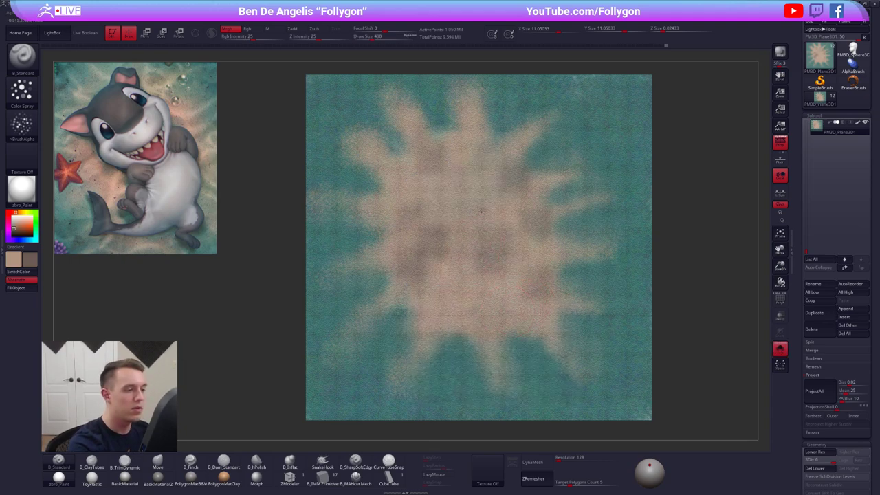
drag(453, 301, 452, 313)
Sample the teal green, reduce the draw size to 252, and sharpen the sand spikes at the patch's upper-left edge.
key(space)
drag(466, 175, 462, 176)
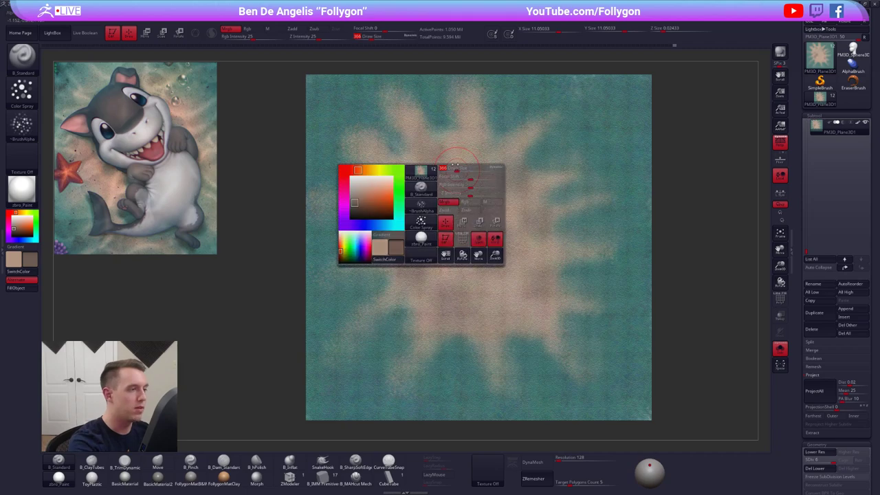
key(c)
key(c)
key(space)
drag(425, 128, 418, 128)
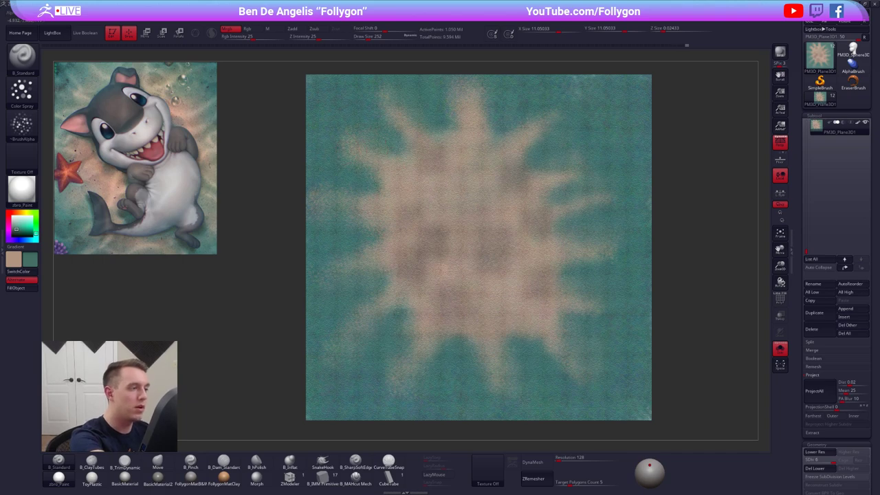
Show the shark with the backdrop again and adjust the light direction for a rendered cast shadow.
key(alt+s)
drag(677, 255, 679, 273)
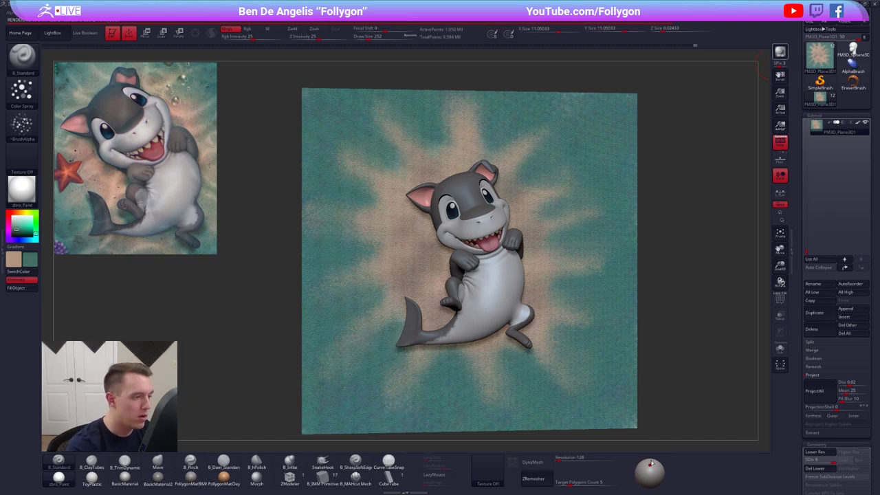
drag(650, 464, 649, 465)
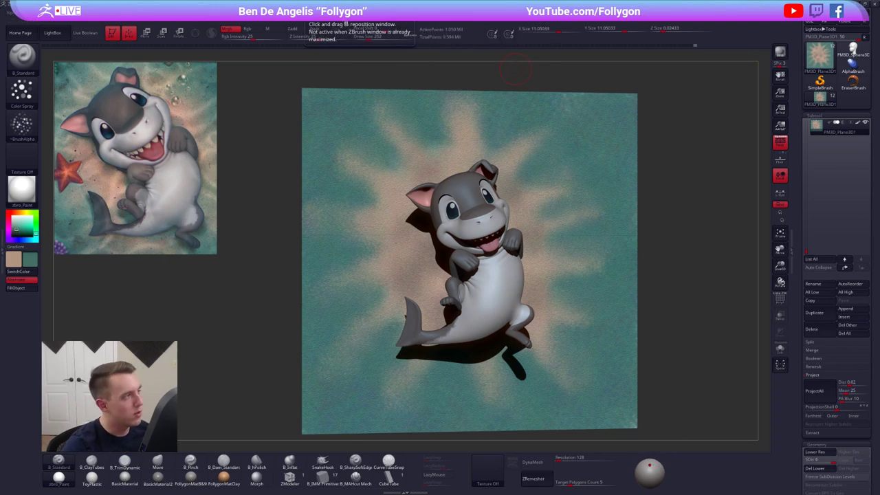
Set the BPR shadow's GStrength to .15.
click(299, 13)
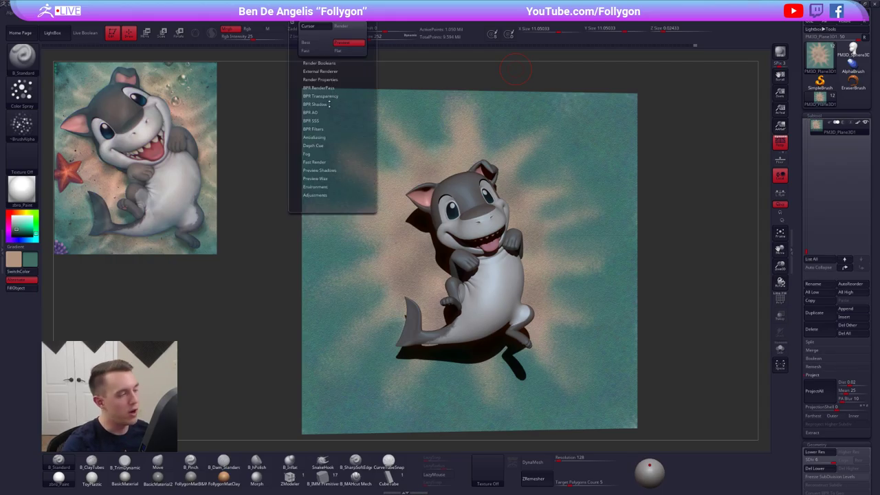
click(316, 104)
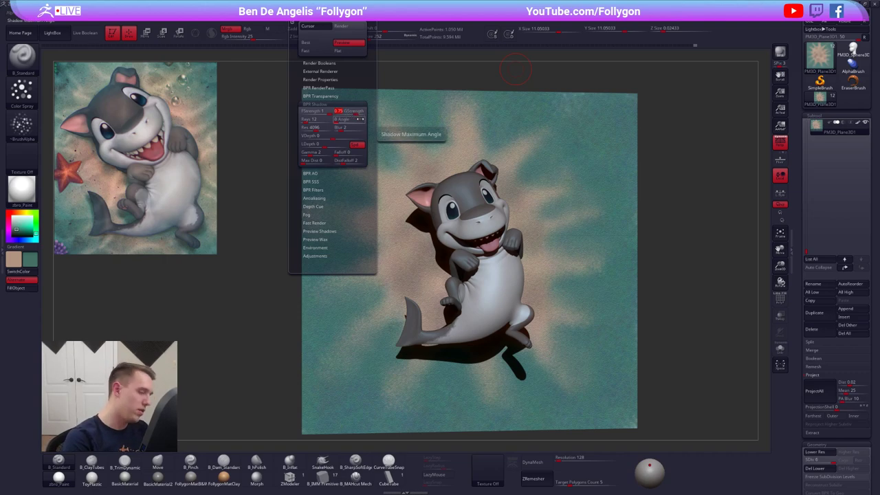
text(15)
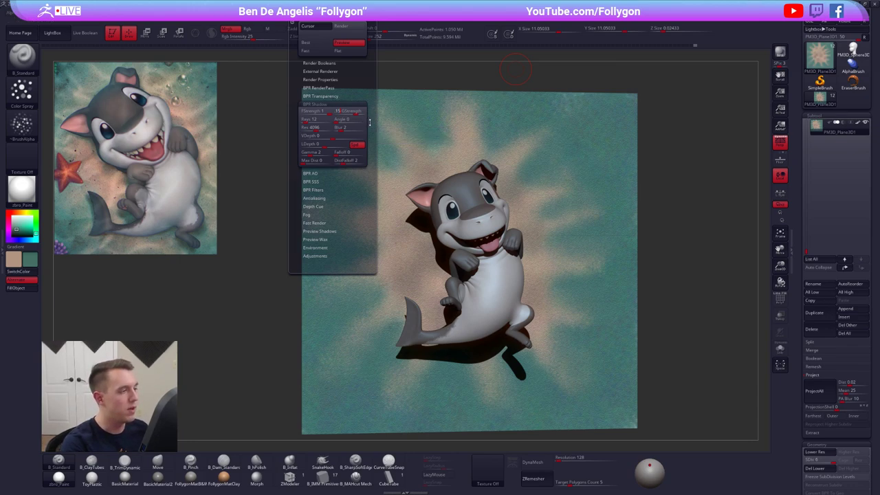
Point the scene light straight from the front so the shark and background plane are evenly lit.
key(Tab)
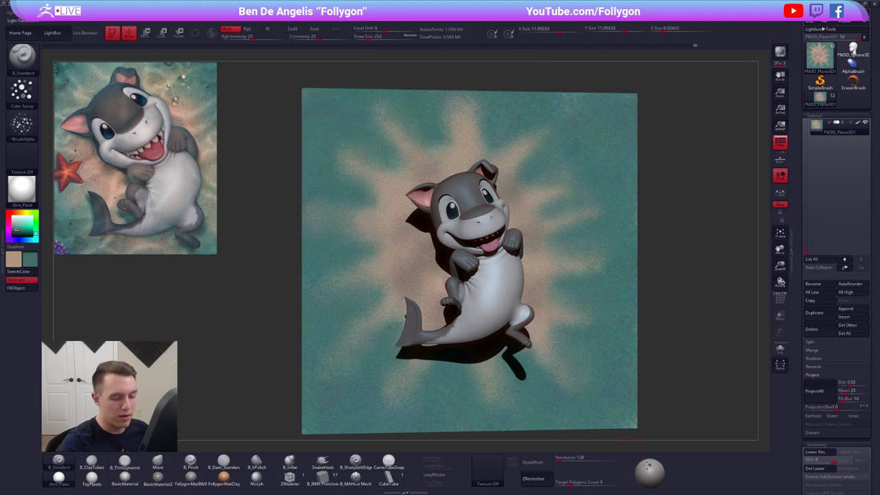
click(649, 473)
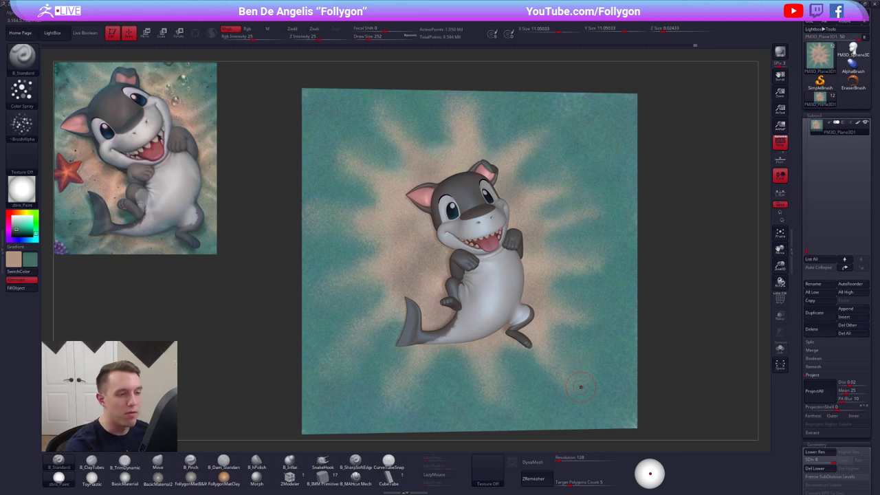
right_drag(588, 392, 574, 360)
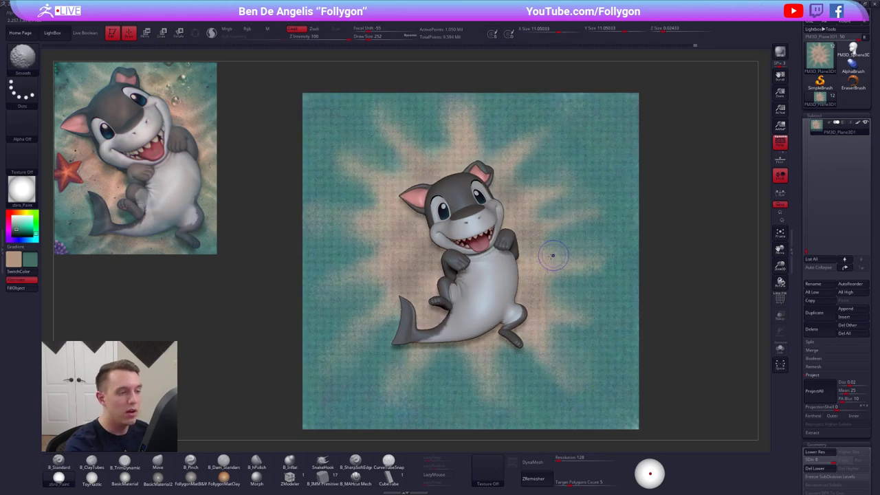
Isolate the background plane in Solo view and check it with perspective turned off, then restore perspective.
right_drag(585, 328, 582, 276)
alt+right_drag(581, 276, 549, 241)
right_drag(530, 322, 528, 361)
shift+right_drag(528, 361, 527, 380)
alt+right_drag(560, 355, 557, 382)
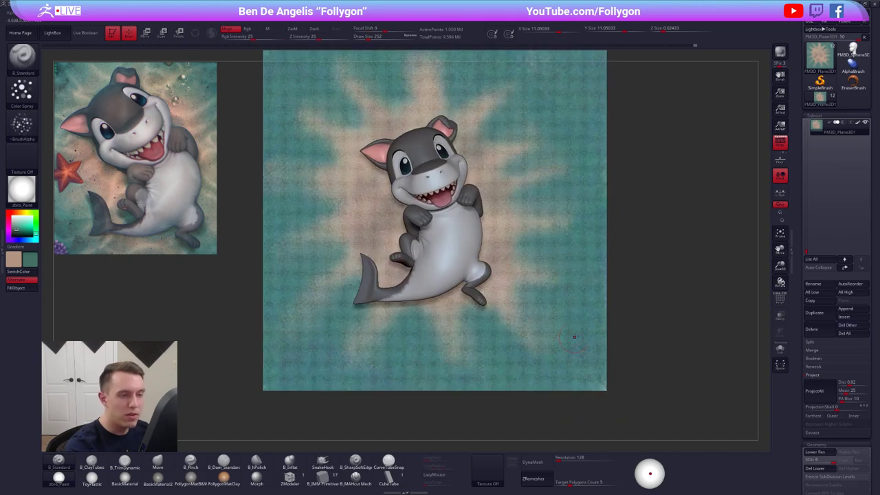
key(shift+s)
click(778, 146)
alt+right_drag(661, 232, 651, 262)
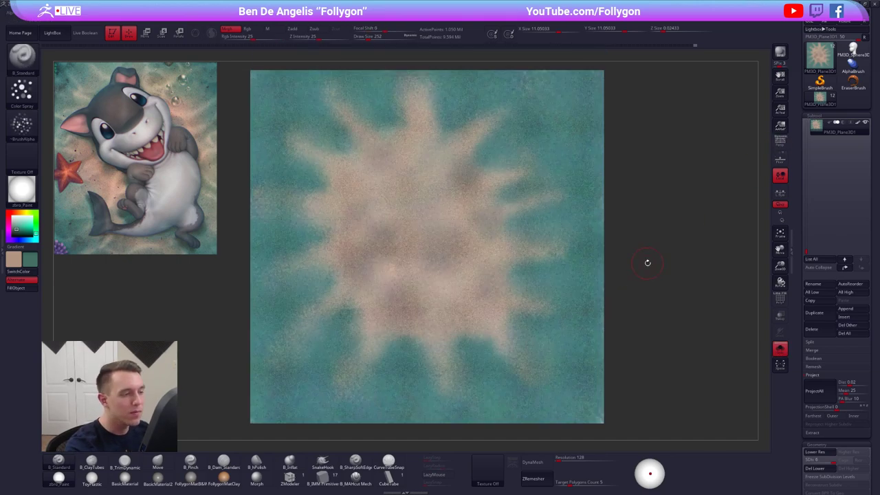
click(779, 142)
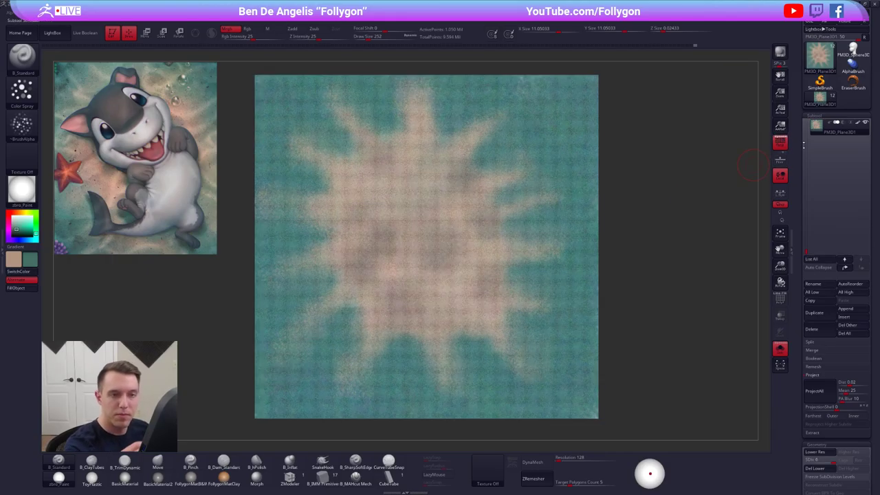
Hide the plane's polypaint and try a stroke across its bare surface with an enlarged brush.
click(858, 122)
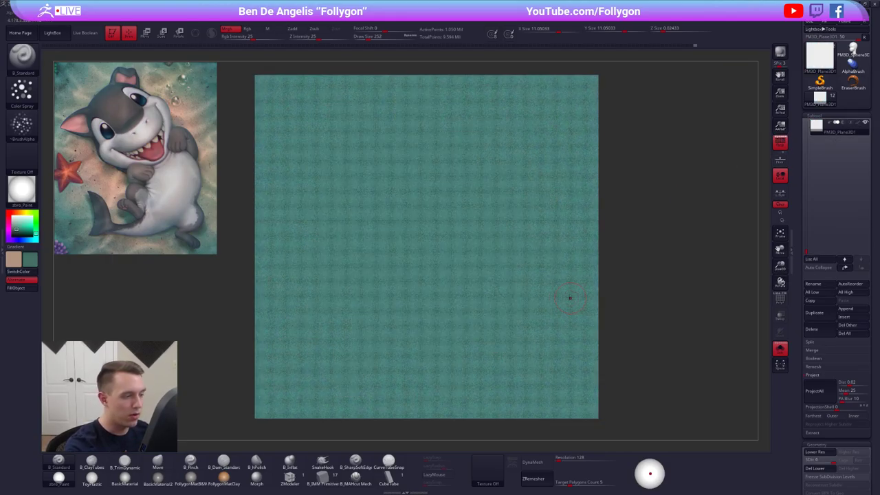
key(w)
drag(510, 77, 511, 432)
mouse_move(309, 312)
mouse_down()
mouse_move(623, 309)
mouse_move(556, 310)
mouse_move(564, 311)
mouse_up()
key(q)
key(space)
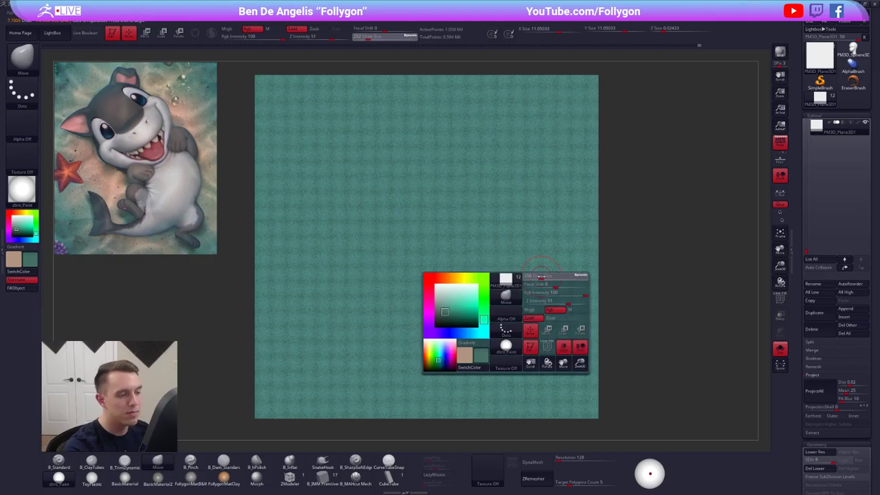
mouse_move(533, 265)
shift+mouse_down()
mouse_move(477, 310)
mouse_move(461, 294)
shift+mouse_up()
key(ctrl+z)
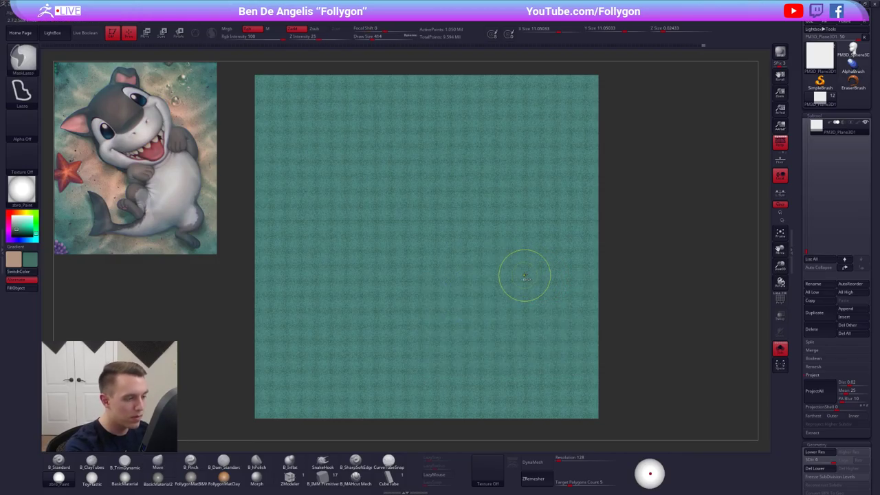
Lightly smooth the plane's grainy surface with the Smooth brush at Z Intensity 4 and a draw size of 576.
key(space)
drag(529, 273, 538, 273)
mouse_move(539, 272)
right_down()
mouse_move(543, 234)
mouse_move(511, 244)
mouse_move(520, 302)
mouse_move(564, 315)
right_up()
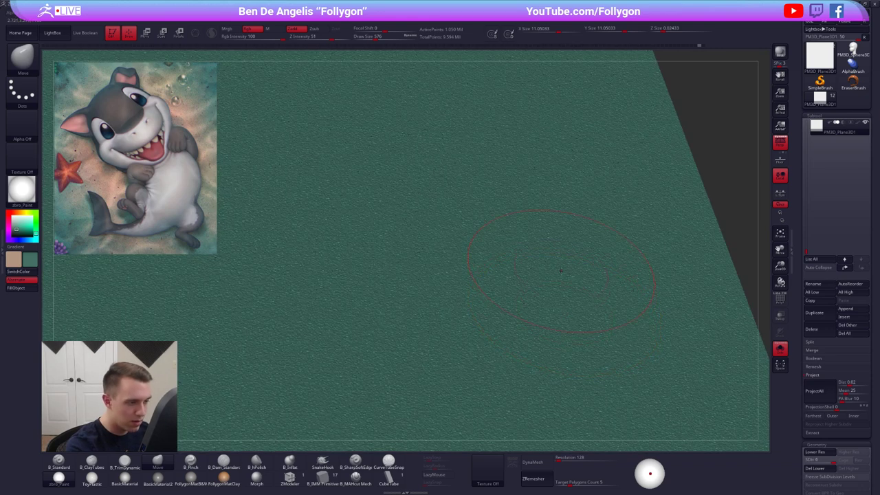
key(shift)
key(space)
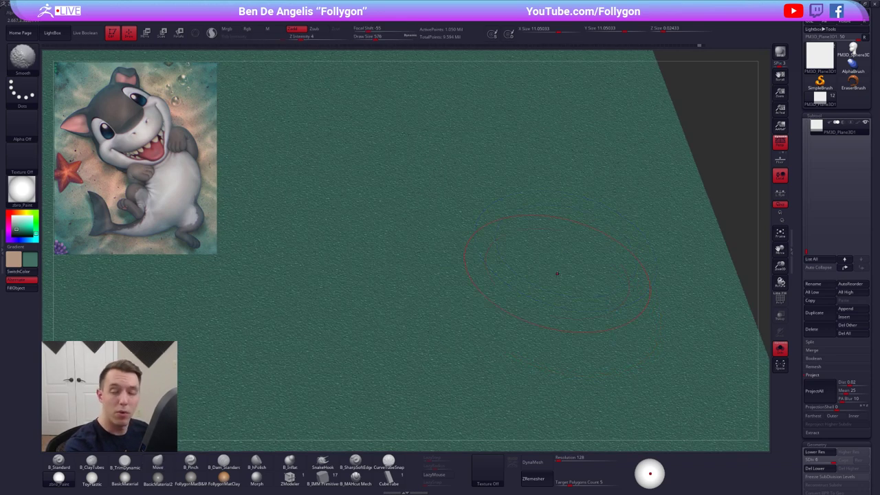
mouse_move(557, 273)
right_down()
mouse_move(532, 251)
mouse_move(551, 270)
mouse_move(544, 241)
right_up()
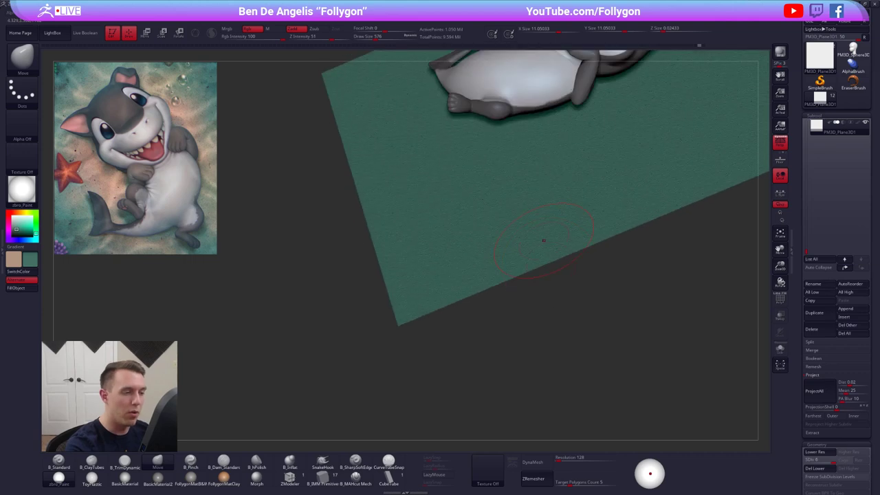
drag(543, 239, 521, 295)
key(shift)
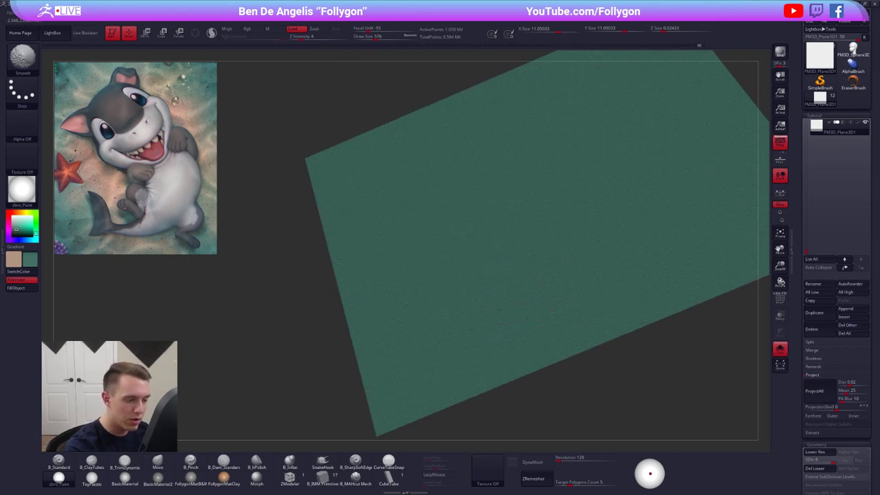
alt+right_drag(499, 310, 542, 351)
key(shift)
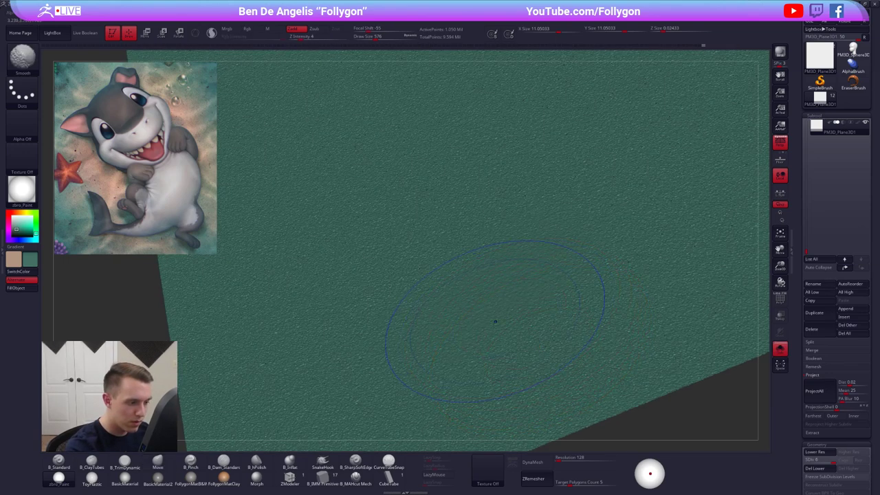
key(ctrl)
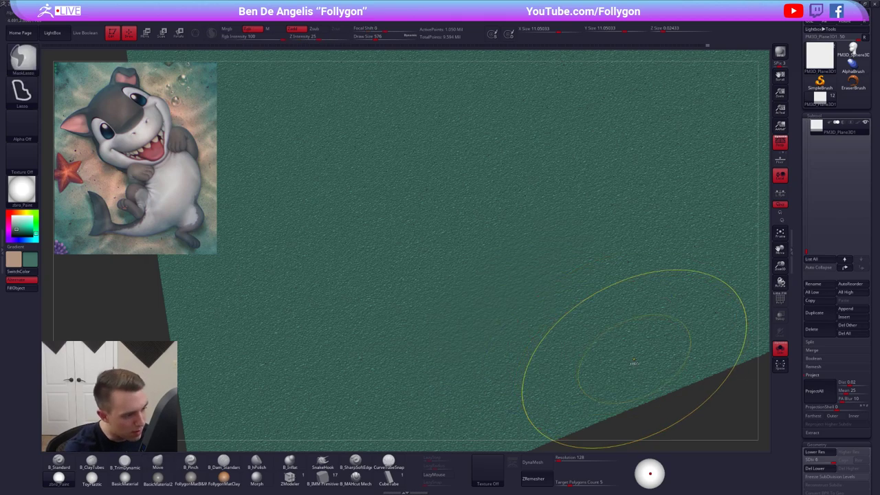
mouse_move(645, 359)
alt+right_down()
mouse_move(558, 288)
mouse_move(595, 264)
mouse_move(576, 308)
mouse_move(418, 316)
alt+right_up()
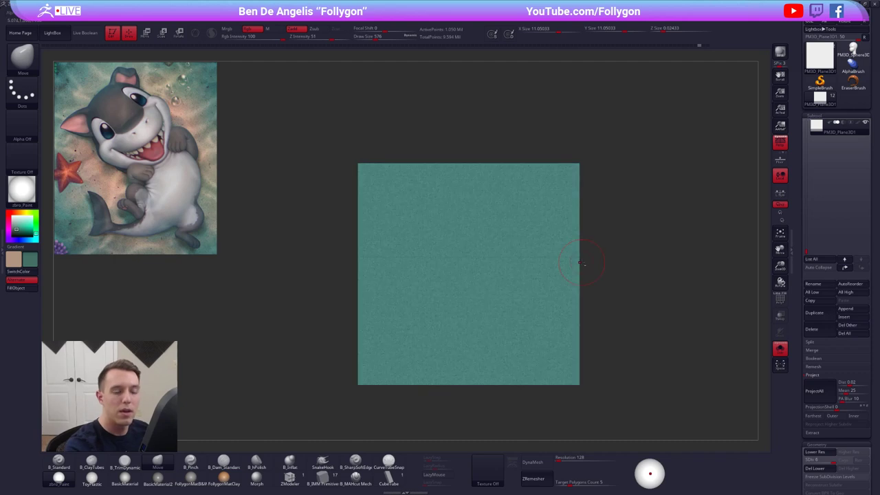
Show the plane's polypaint again and turn off Solo to bring back the shark.
click(857, 122)
drag(807, 251, 807, 175)
click(779, 349)
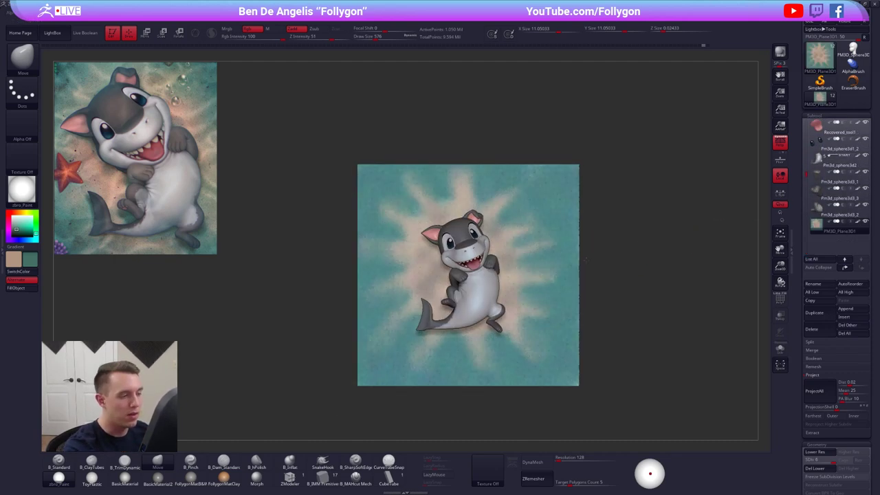
Reduce the draw size to 381 and switch to the B_Standard brush.
alt+right_drag(538, 269, 485, 280)
right_click(479, 314)
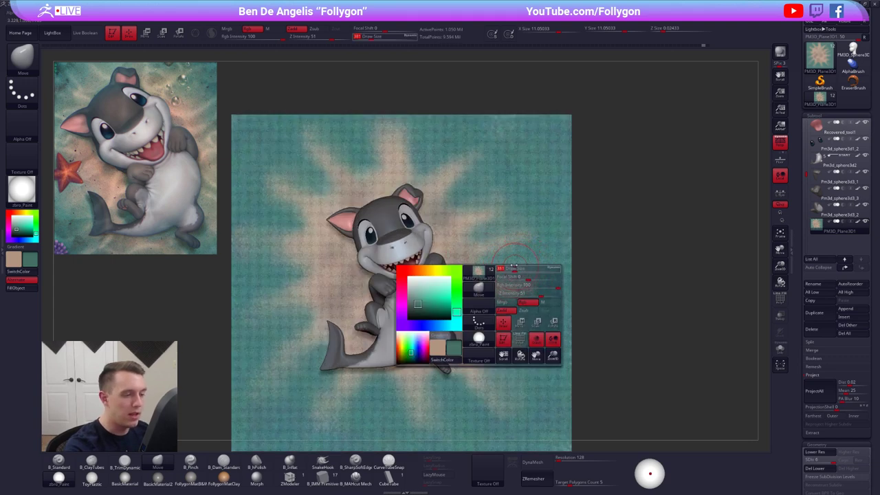
mouse_move(547, 356)
alt+right_down()
mouse_move(565, 348)
mouse_move(548, 351)
alt+right_up()
key(1)
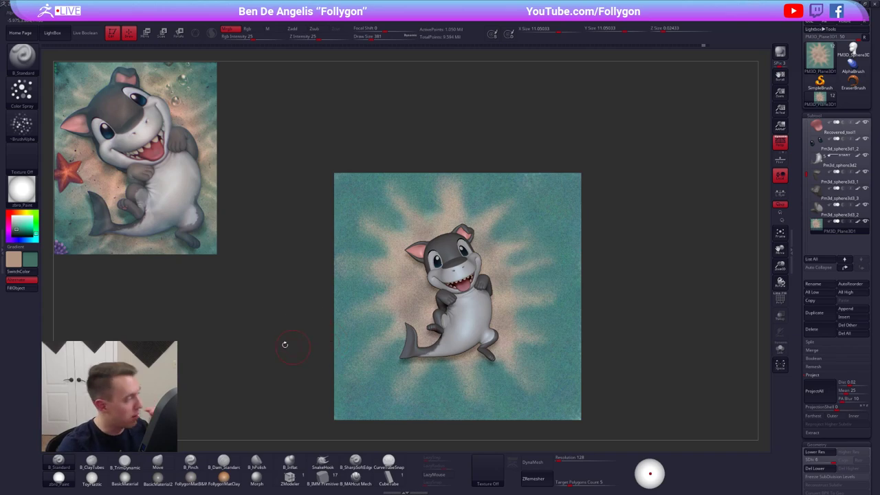
click(29, 95)
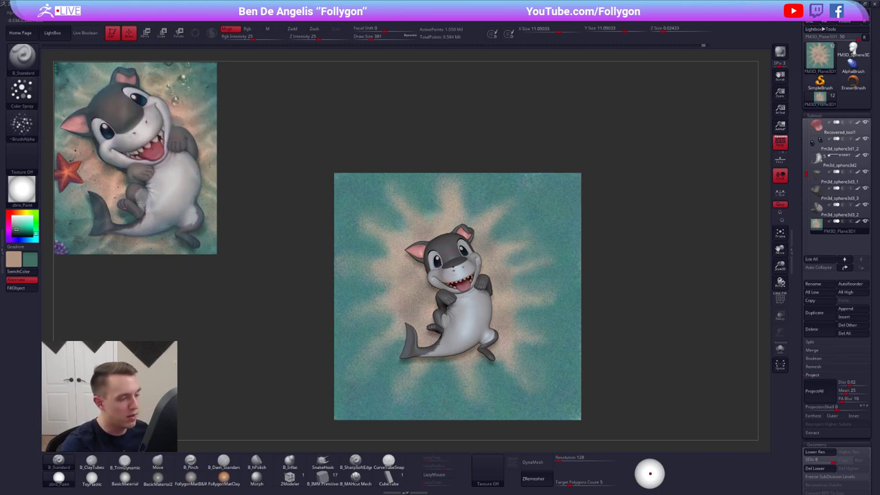
Isolate the painted background plane in Solo view again, without the shark.
key(alt+s)
alt+right_drag(632, 316, 600, 264)
mouse_move(599, 265)
right_down()
mouse_move(421, 242)
mouse_move(481, 255)
mouse_move(484, 267)
right_up()
alt+drag(483, 267, 484, 266)
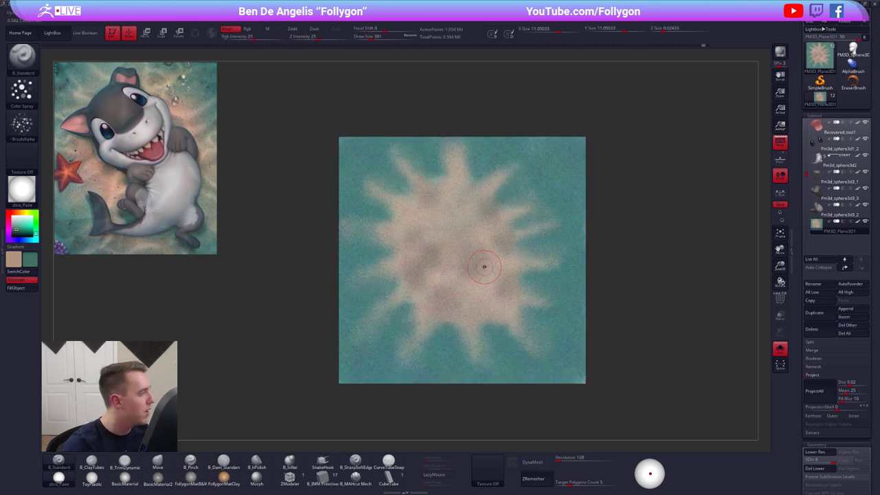
mouse_move(443, 266)
alt+right_down()
mouse_move(454, 267)
mouse_move(455, 291)
alt+right_up()
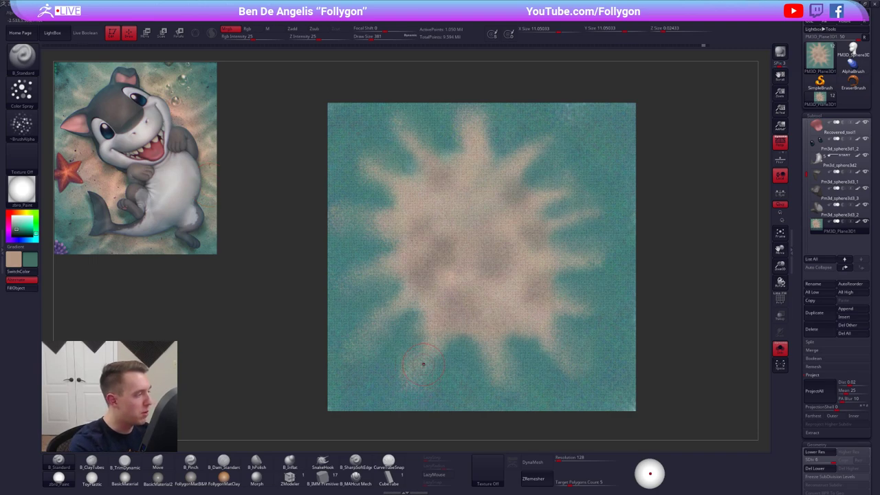
Pick a dark grey colour from the reference image and reduce the draw size to 33.
key(z)
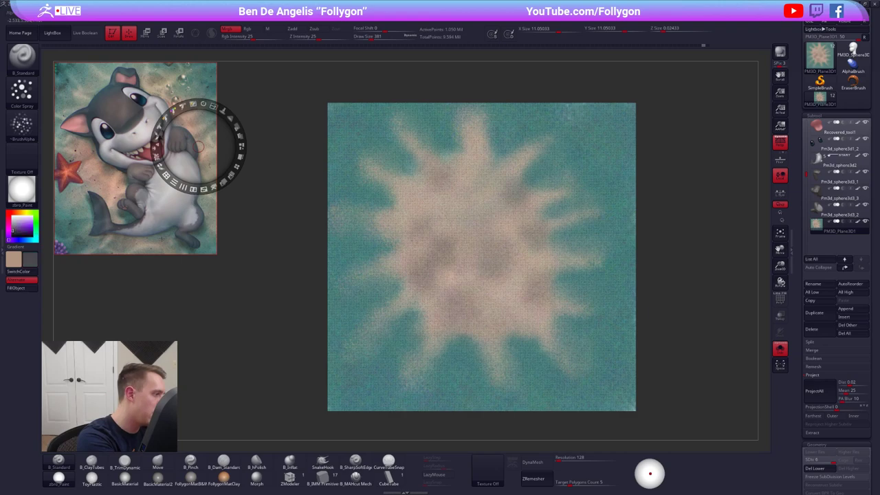
key(space)
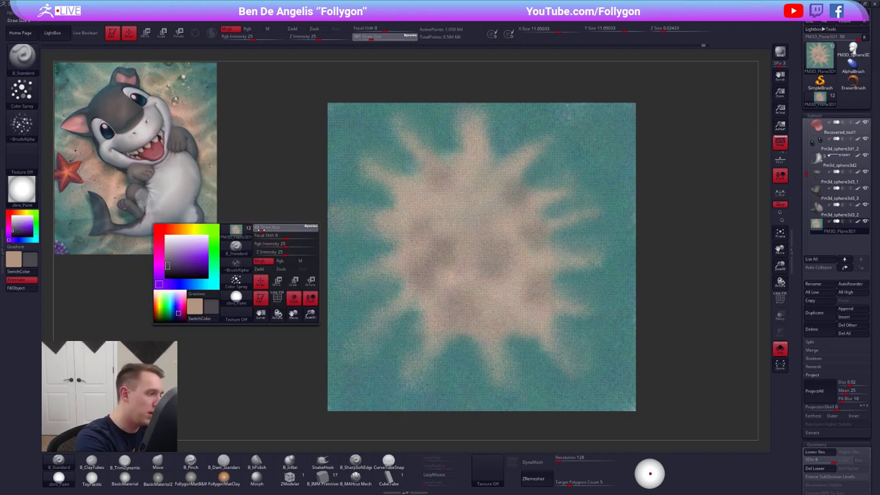
drag(260, 228, 259, 229)
alt+right_drag(449, 303, 475, 324)
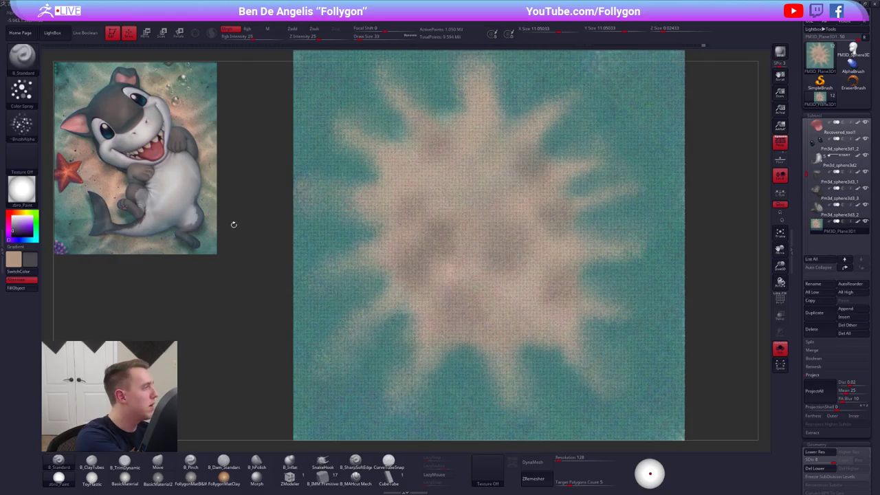
Set B_Standard to a FreeHand stroke with no alpha and paint a small dark speck on the sand.
click(22, 90)
click(130, 98)
click(21, 123)
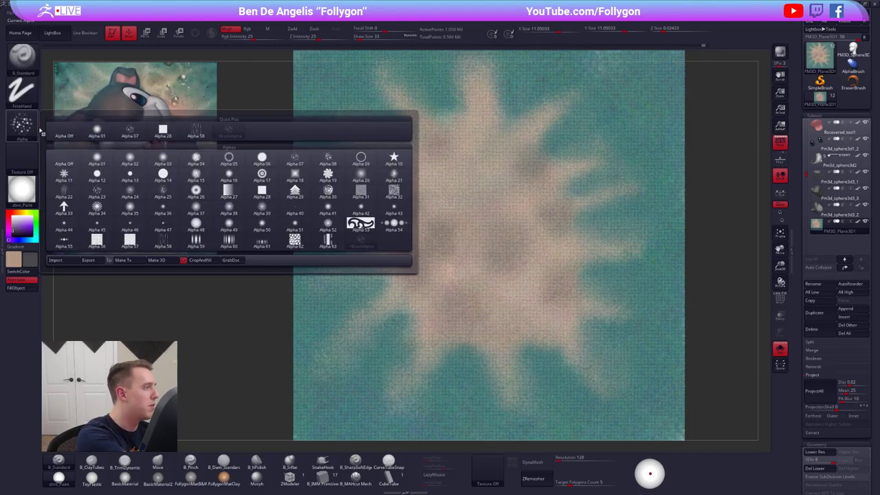
click(66, 132)
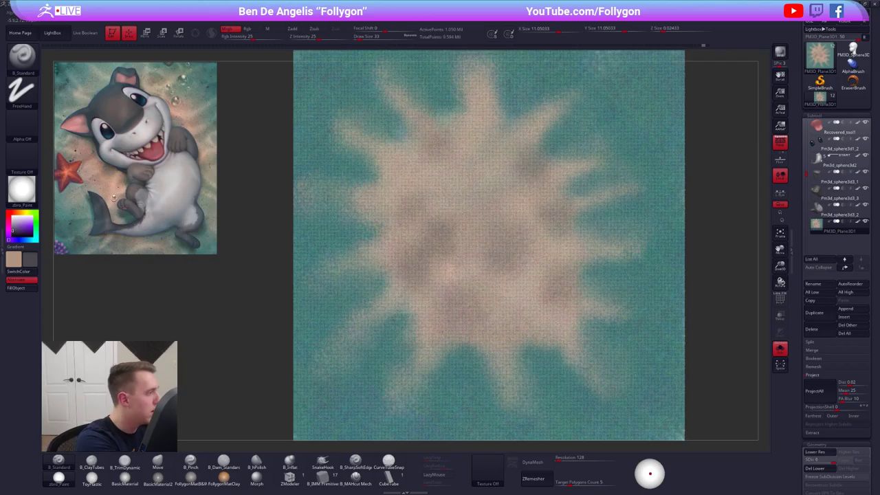
ctrl+right_drag(458, 342, 484, 329)
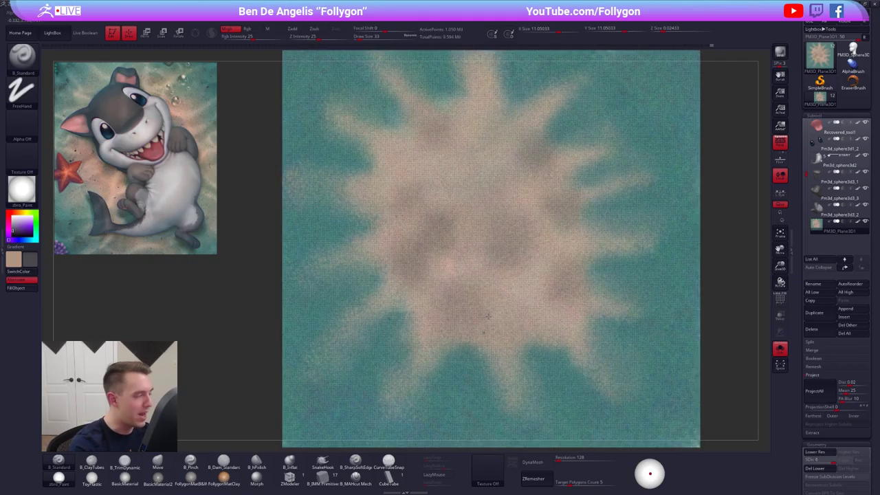
Try stamping dark speckles over the sandy centre of the plane using a DragRect stroke with Alpha 23.
click(21, 89)
click(97, 97)
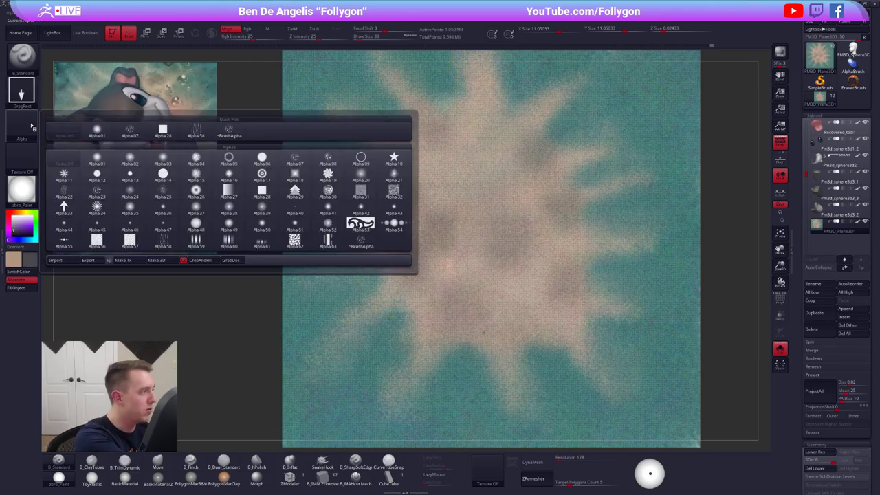
click(22, 125)
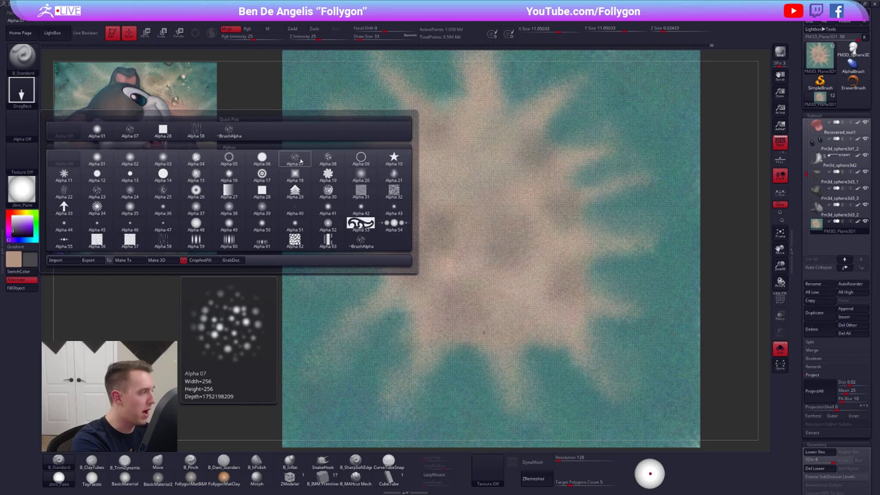
click(92, 195)
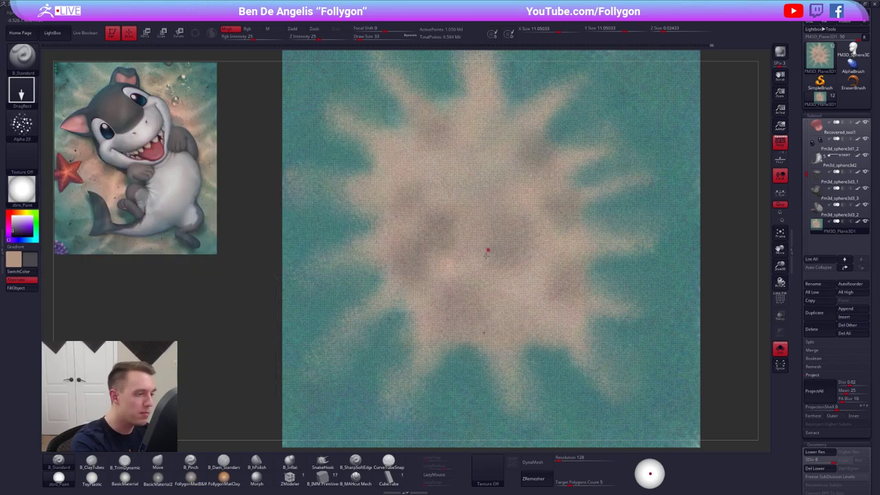
drag(495, 275, 596, 81)
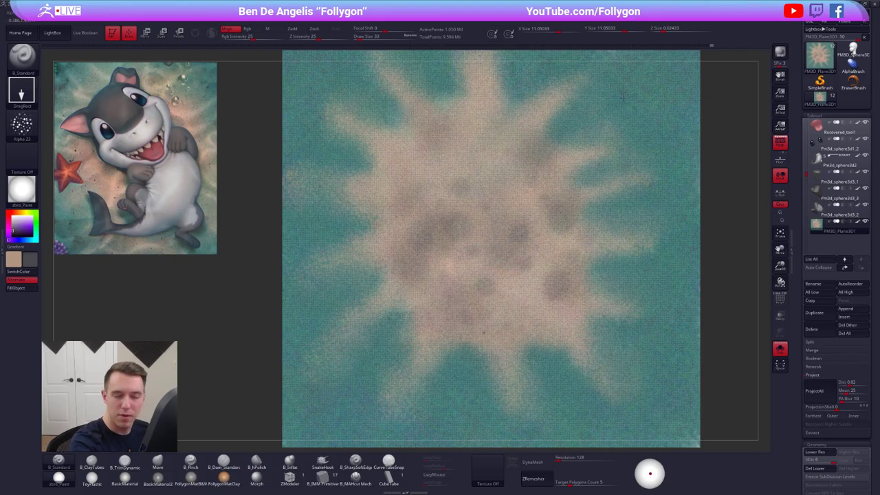
key(ctrl+z)
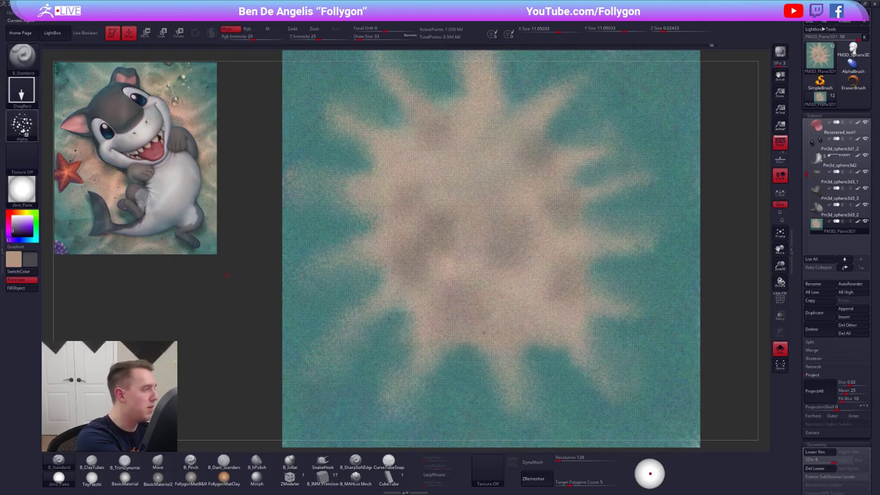
Return the brush to a FreeHand stroke with the alpha turned off.
click(22, 124)
click(57, 132)
click(21, 90)
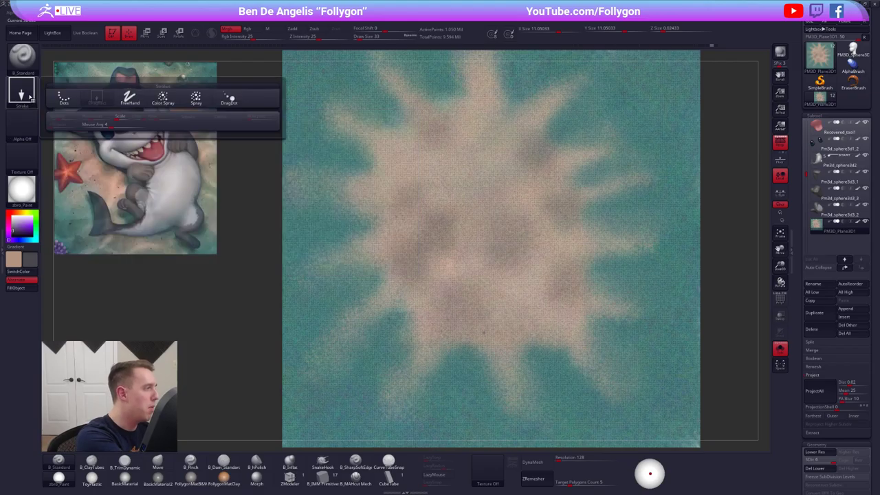
click(128, 103)
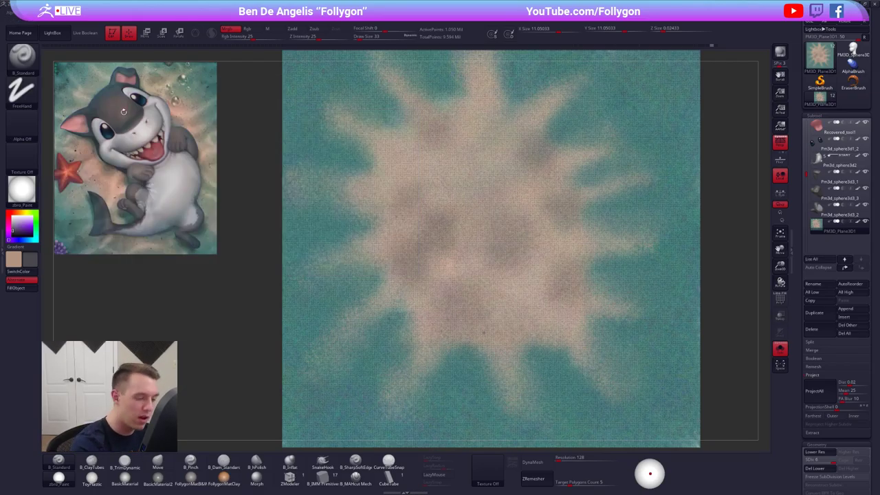
Reduce the draw size to 18, adjust the paint colour, dot small dark specks across the sand and show the character again.
alt+right_drag(495, 325, 443, 303)
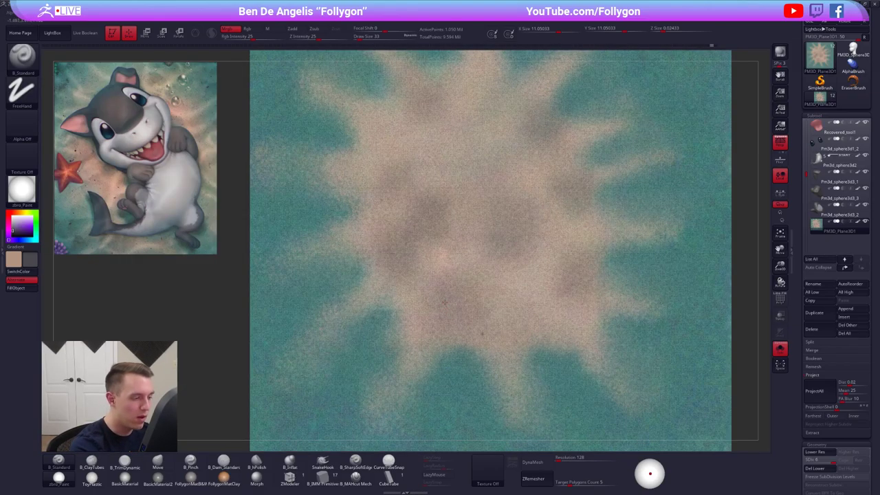
key(space)
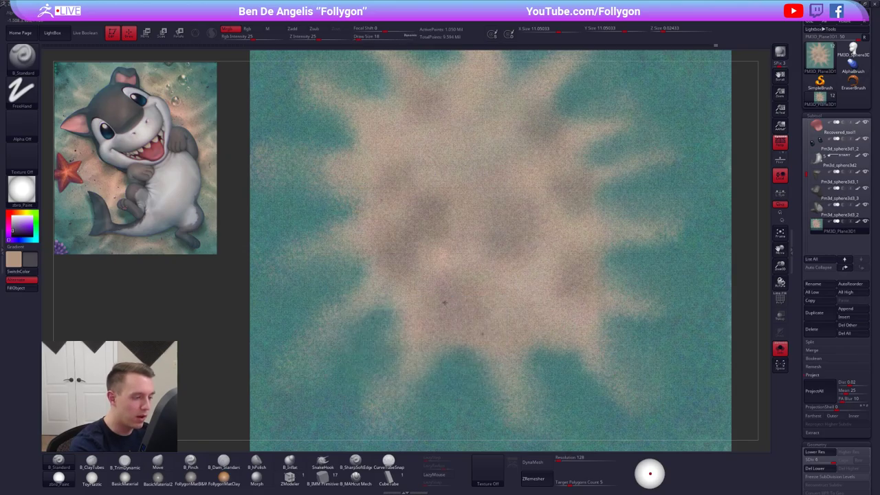
drag(15, 230, 13, 234)
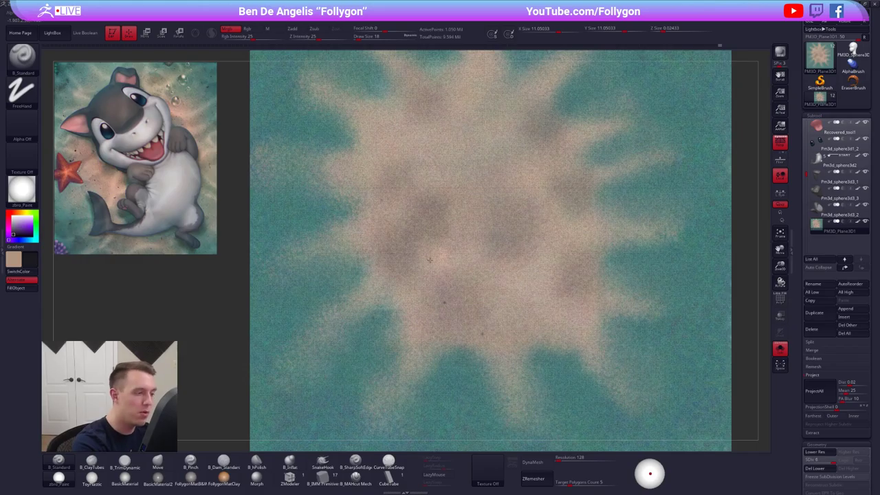
key(alt+s)
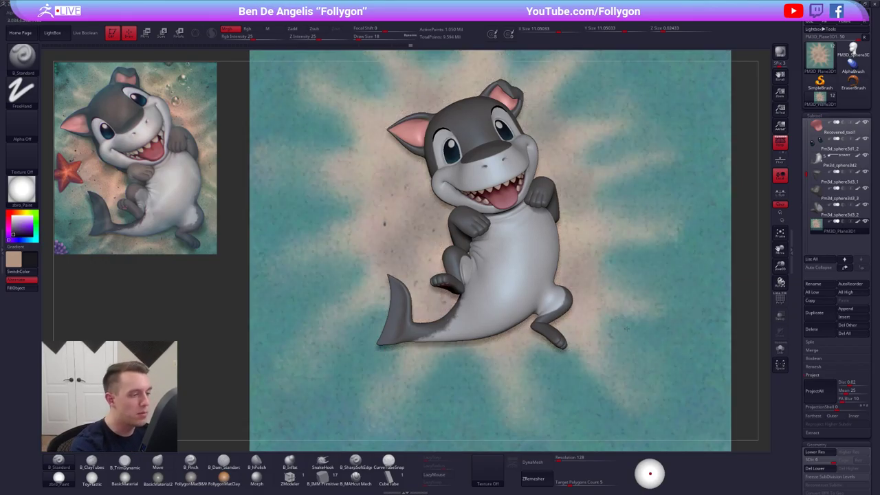
ctrl+right_drag(543, 288, 597, 359)
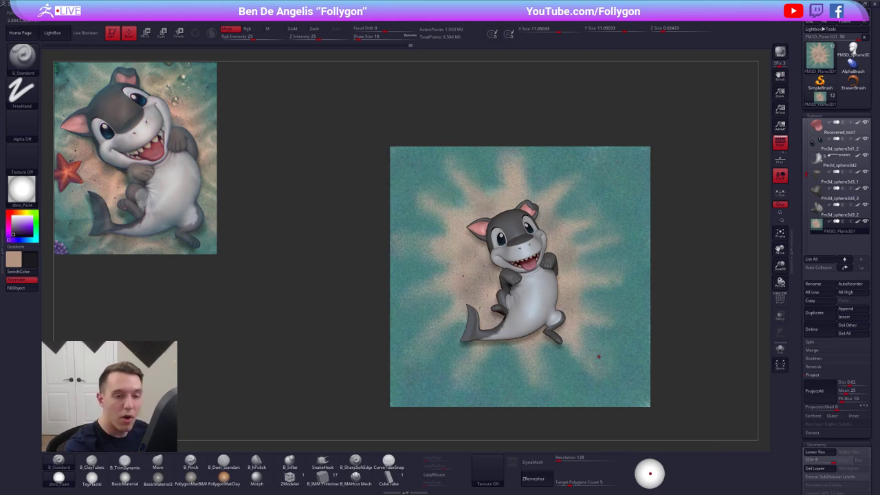
Turn off the background plane's polypaint, set the colour to white and pick the grey, non-clay FollygonMat material.
mouse_move(817, 219)
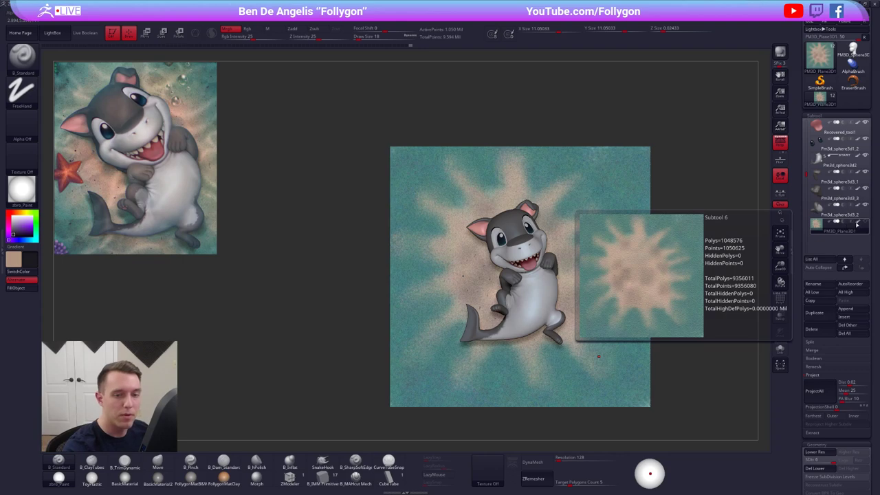
click(856, 224)
alt+right_drag(702, 299, 630, 278)
click(13, 218)
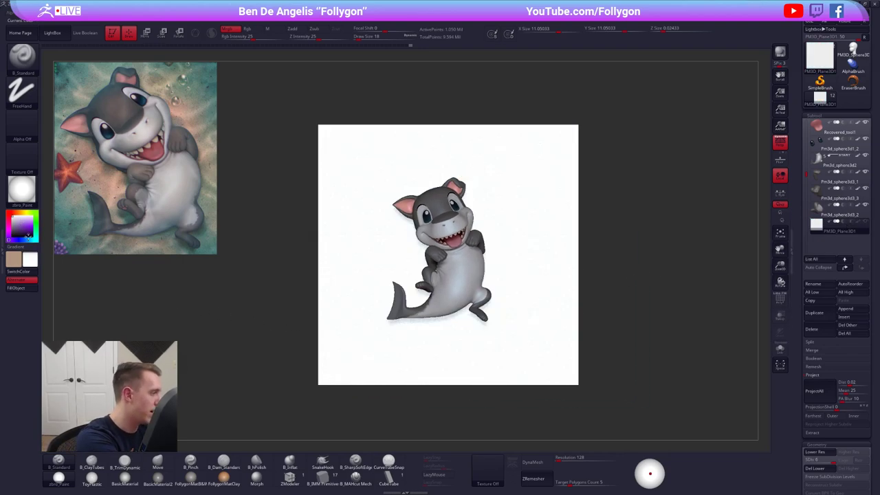
click(191, 478)
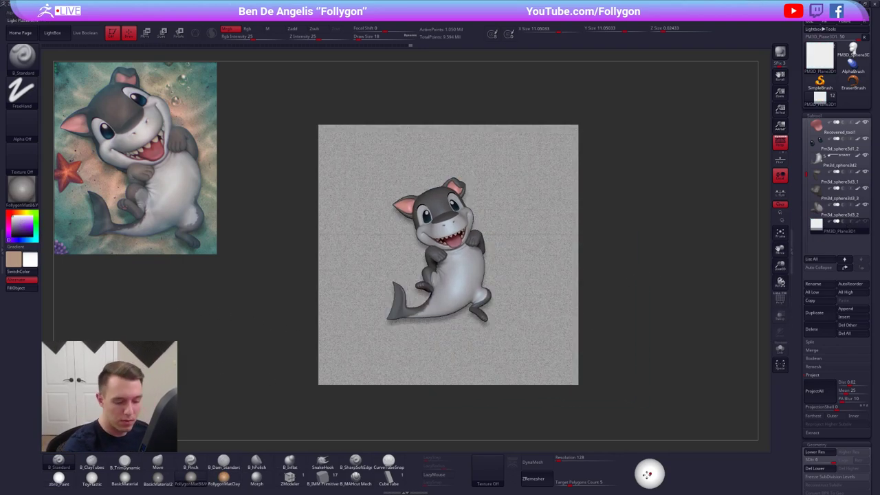
Hide the background plane, make the Pm3d_sphere3_2 leg the active subtool and switch to the Move brush at draw size 170.
drag(618, 410, 650, 337)
click(837, 211)
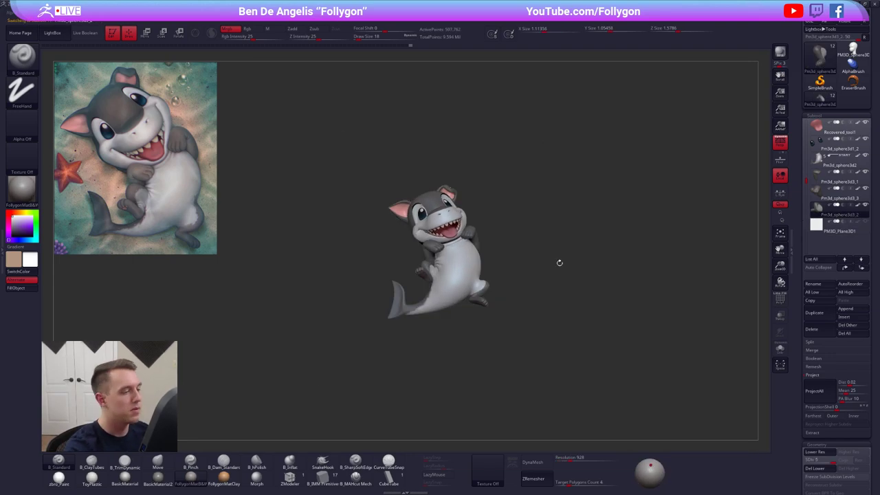
drag(559, 263, 552, 359)
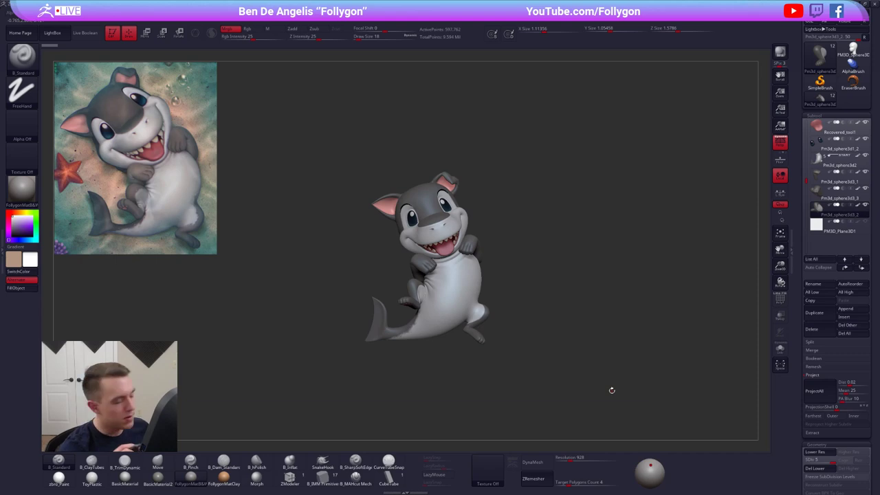
alt+drag(523, 280, 546, 265)
key(shift+space)
key(ctrl+shift+space)
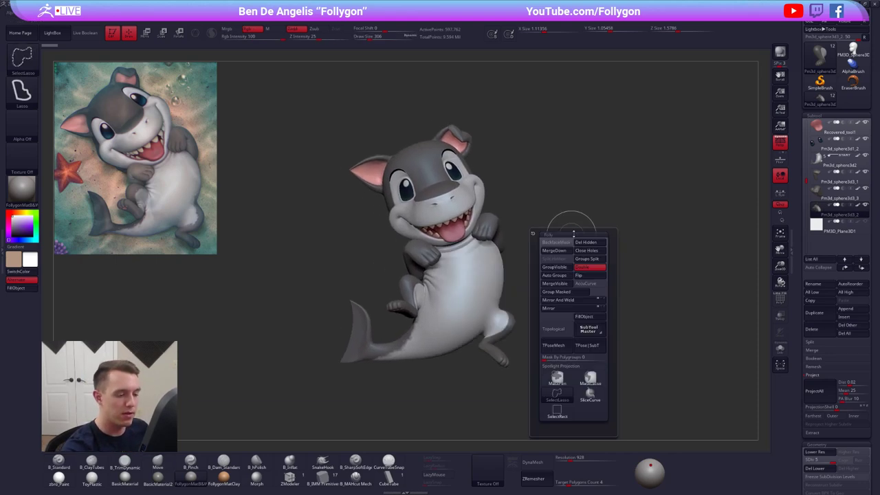
mouse_move(583, 210)
alt+mouse_down()
mouse_move(593, 214)
mouse_move(546, 202)
mouse_move(573, 211)
alt+mouse_up()
key(space)
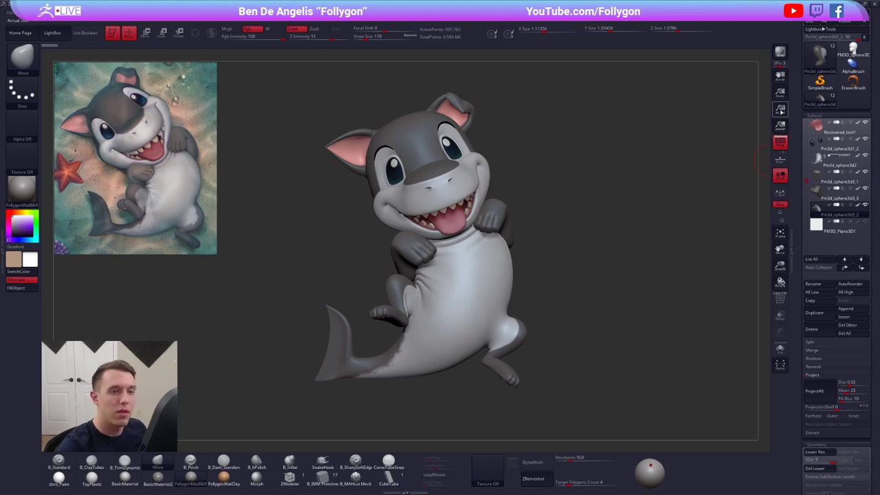
drag(780, 95, 738, 50)
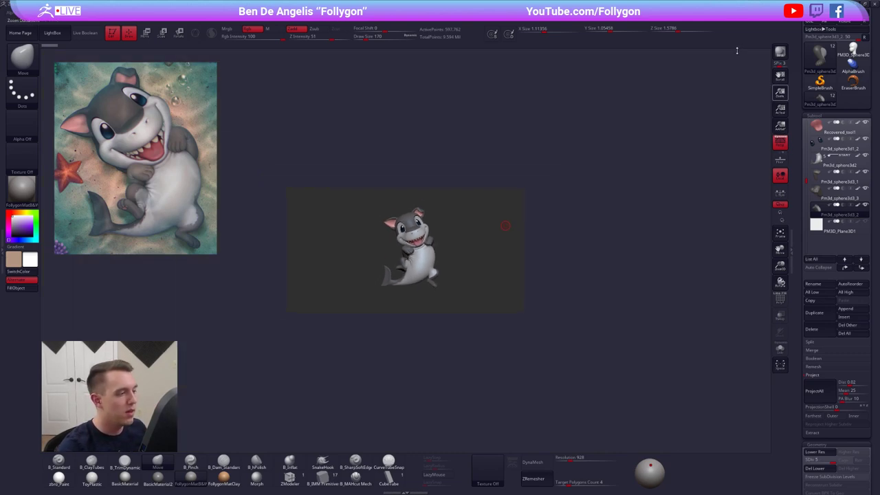
mouse_move(457, 264)
alt+mouse_down()
mouse_move(466, 215)
mouse_move(459, 338)
mouse_move(434, 232)
mouse_move(459, 261)
alt+mouse_up()
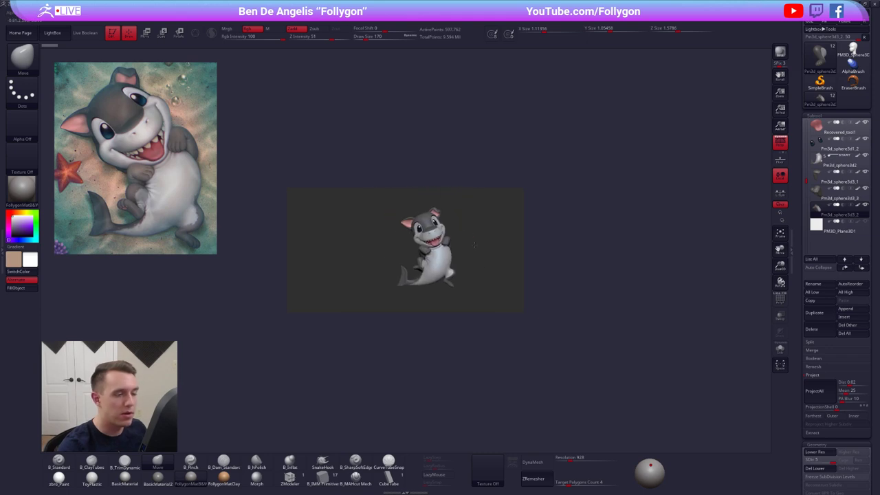
click(780, 107)
Duplicate the selected leg subtool, isolate the copy and delete its lower subdivision levels.
alt+drag(607, 235, 538, 246)
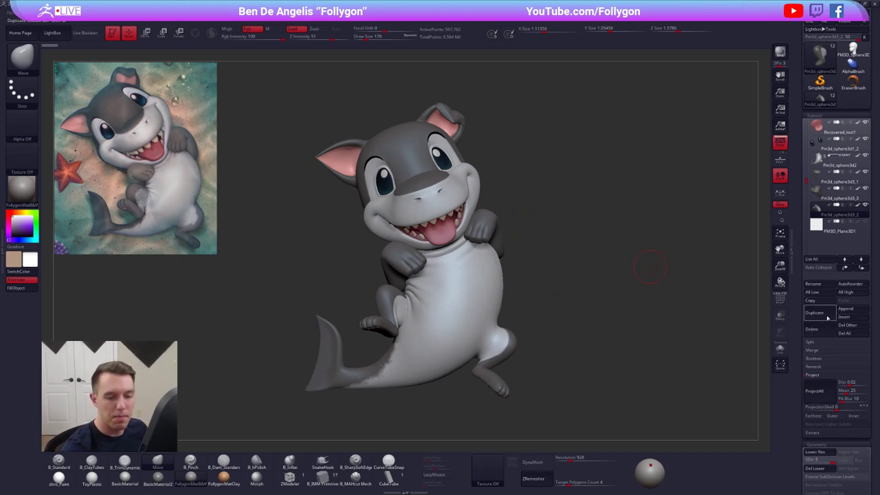
click(827, 315)
click(780, 348)
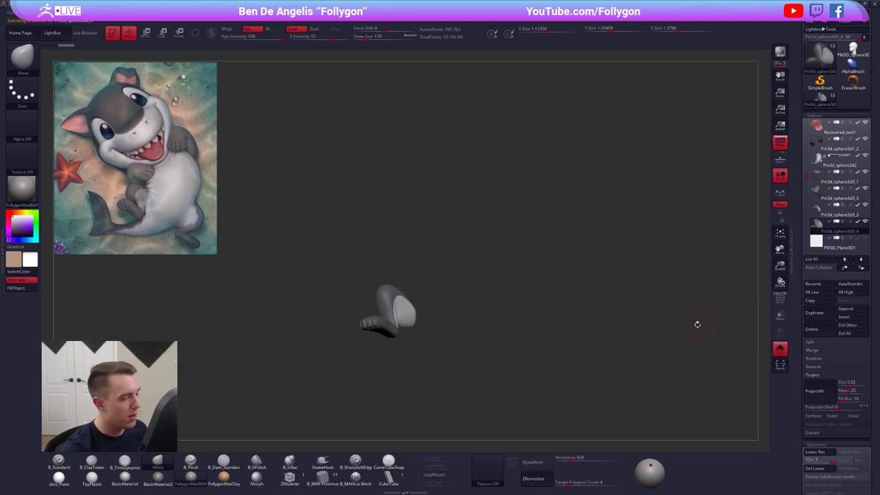
alt+drag(557, 360, 574, 334)
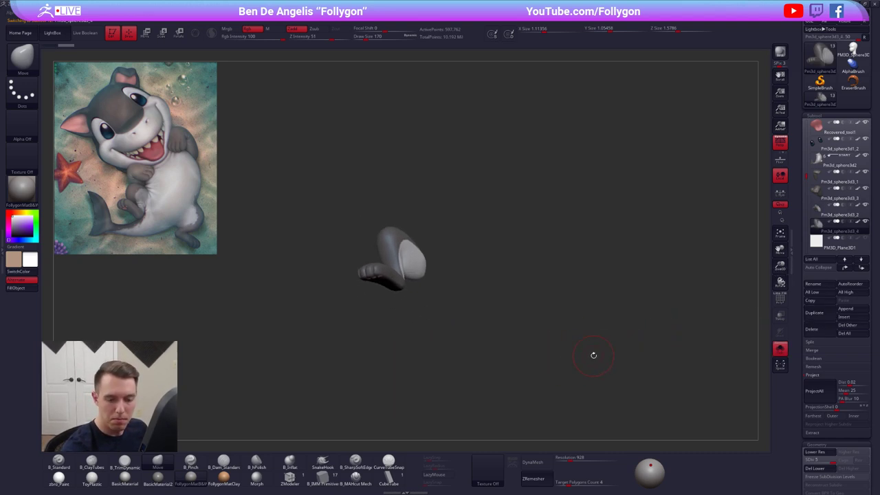
click(820, 374)
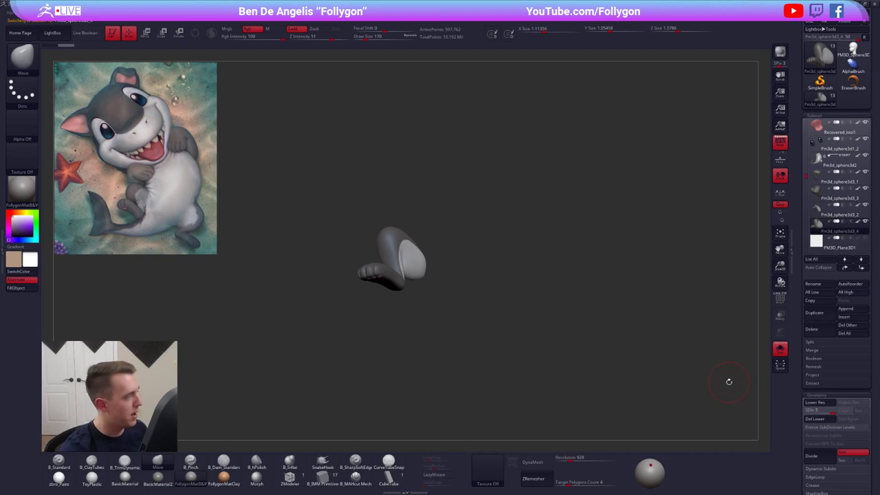
click(816, 419)
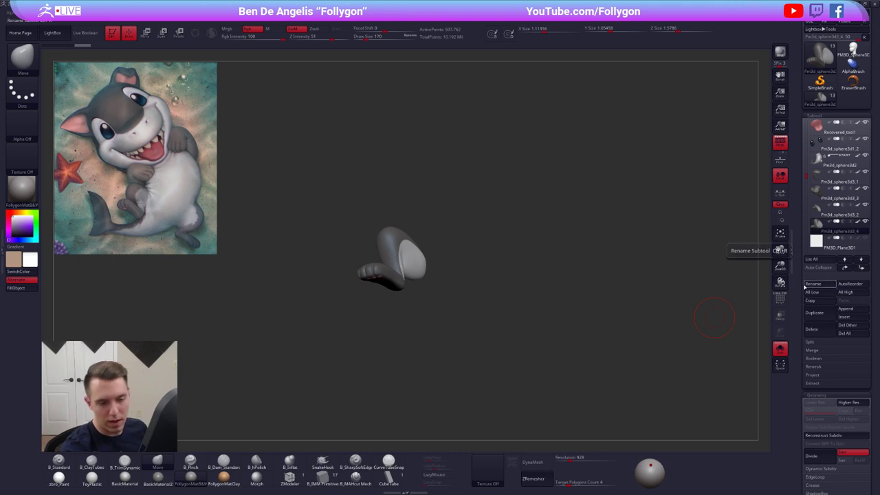
drag(802, 284, 802, 290)
click(817, 335)
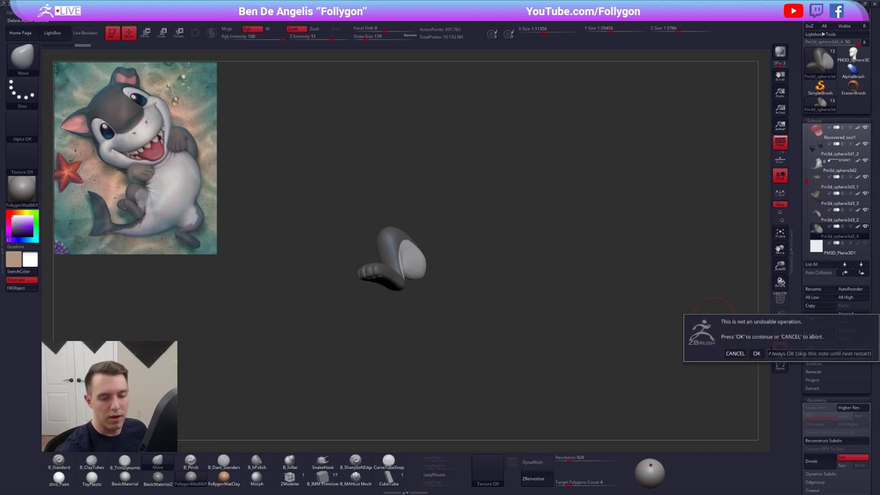
click(735, 353)
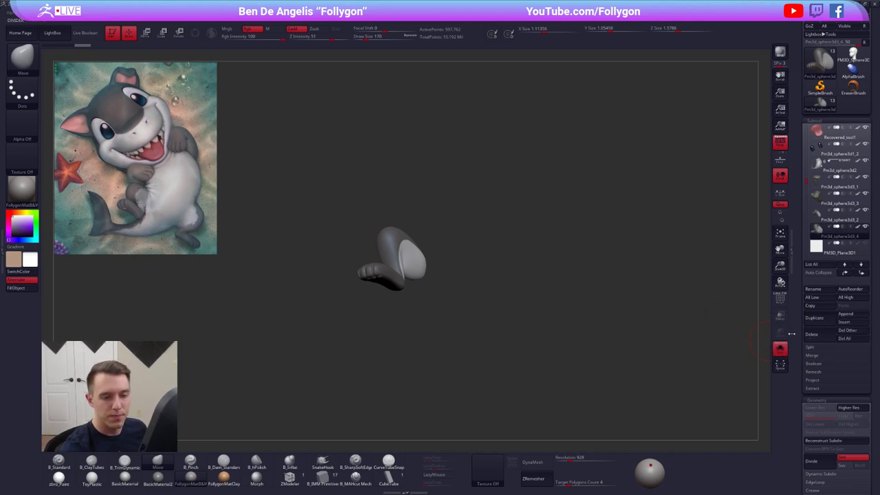
Replace the duplicated leg with an initialized QCube and turn perspective off.
scroll(814, 247, down, 10)
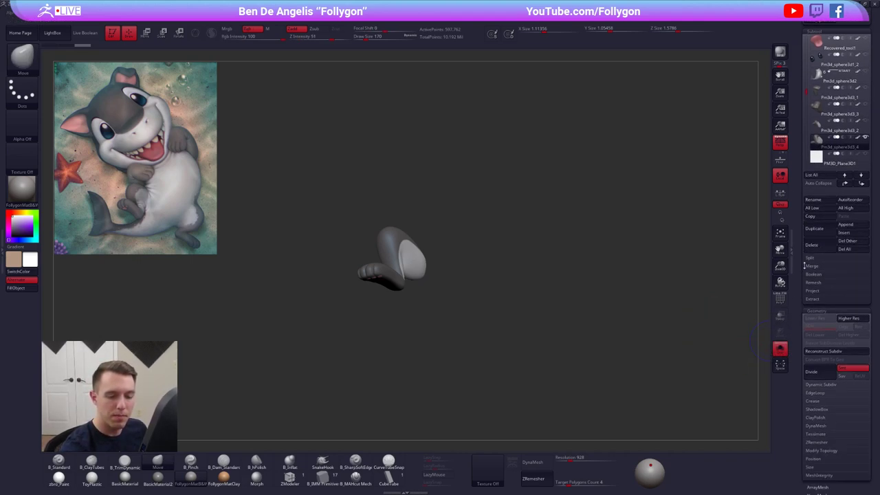
click(813, 292)
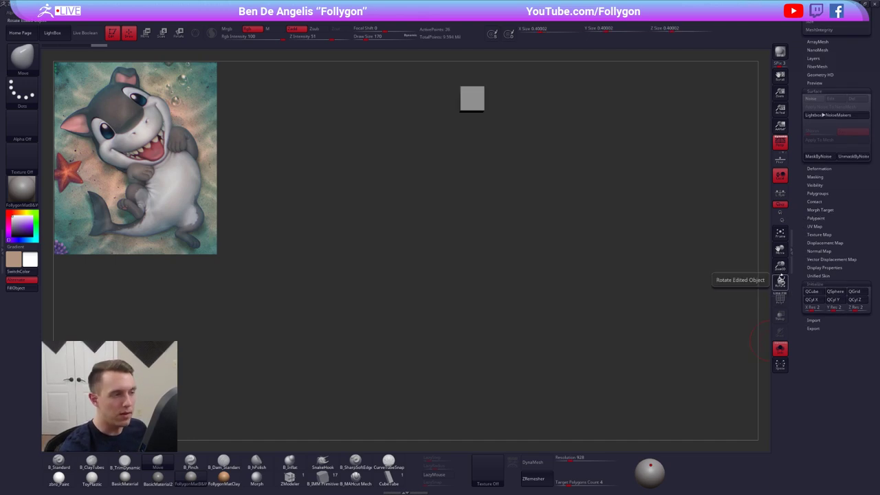
alt+drag(641, 91, 624, 221)
click(785, 140)
alt+drag(509, 215, 452, 296)
key(ctrl+z)
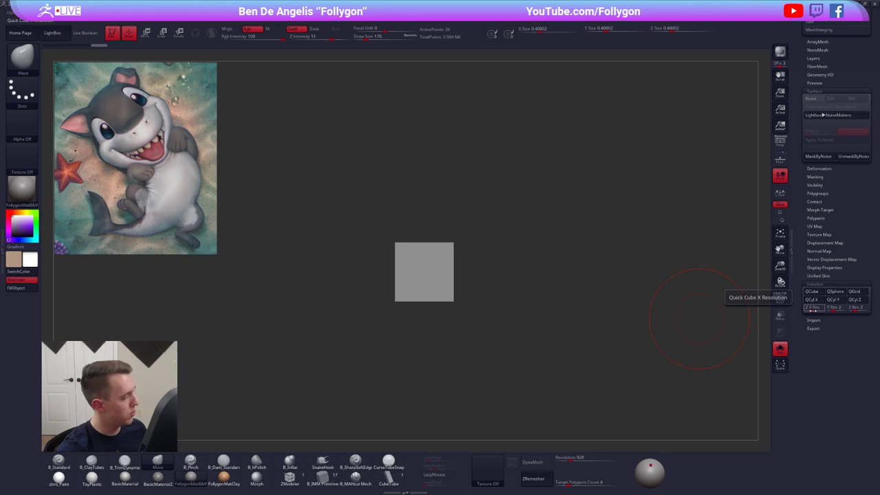
Reinitialize the QCube with X, Y and Z resolution of 1 and display its polyframe.
mouse_move(812, 310)
mouse_down()
mouse_move(826, 310)
mouse_move(802, 315)
mouse_up()
key(shift+f)
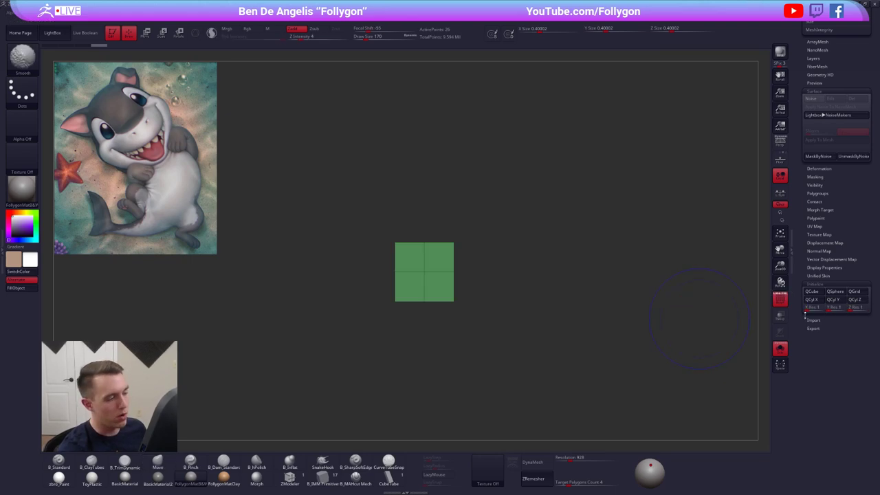
click(816, 291)
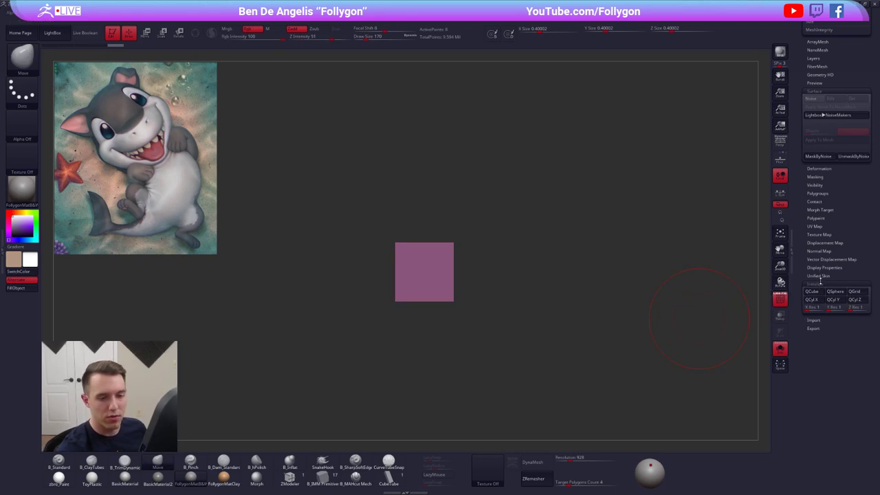
click(822, 284)
drag(822, 283, 817, 405)
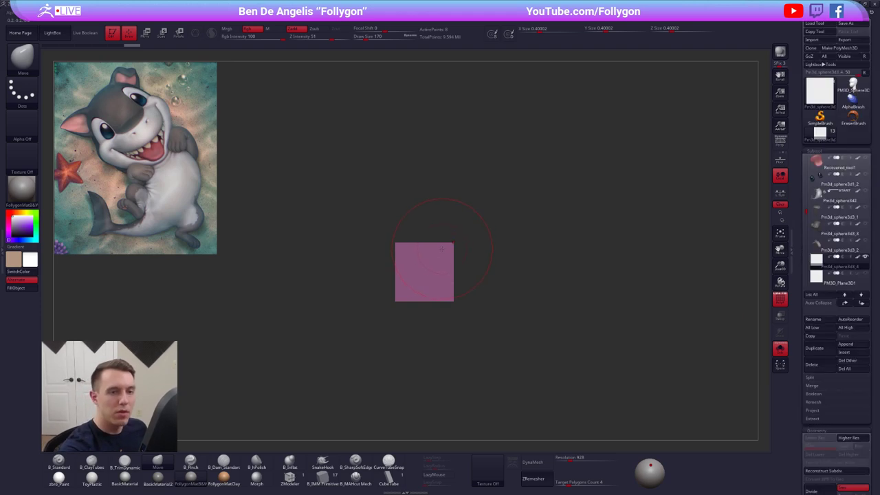
Mask the cube's lower end, then extend the upper end upward and scale it narrower into a tall tapered block.
alt+right_drag(441, 249, 526, 284)
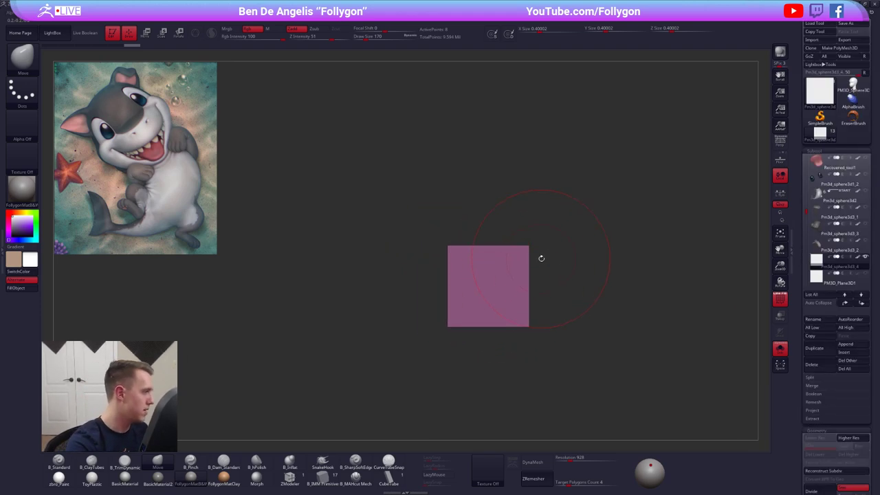
mouse_move(560, 240)
mouse_down()
mouse_move(524, 252)
mouse_move(499, 289)
mouse_up()
mouse_move(399, 262)
ctrl+alt+mouse_down()
mouse_move(512, 182)
mouse_move(571, 264)
ctrl+alt+mouse_up()
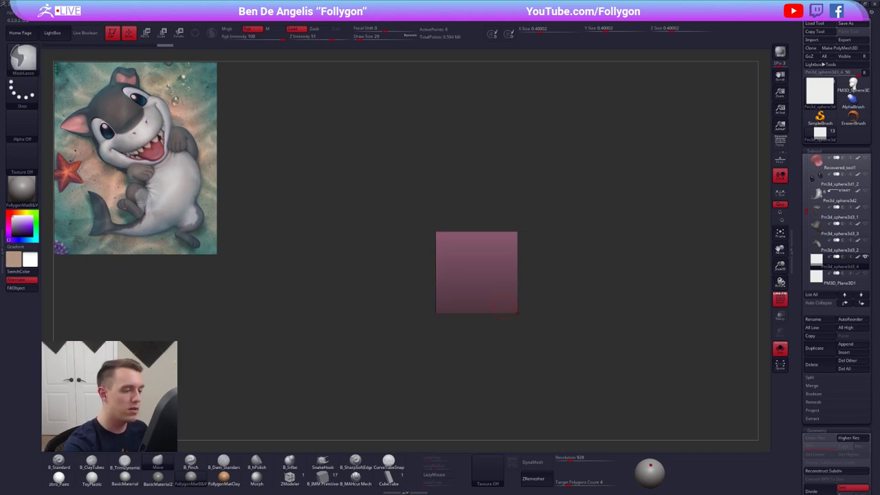
key(w)
mouse_move(516, 314)
shift+mouse_down()
mouse_move(518, 418)
mouse_move(508, 402)
shift+mouse_up()
mouse_move(517, 120)
shift+mouse_down()
mouse_move(574, 120)
mouse_move(517, 120)
shift+mouse_up()
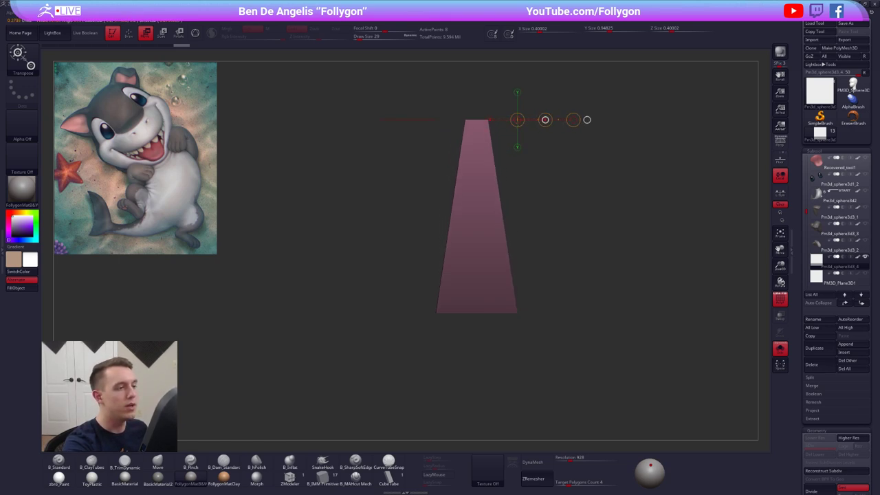
Clear the mask, mask part of the tapered block again and reposition the unmasked points with the Transpose line.
key(q)
ctrl+drag(547, 236, 549, 240)
mouse_move(549, 239)
mouse_down()
mouse_move(549, 199)
mouse_move(485, 188)
mouse_move(527, 208)
mouse_up()
ctrl+click(567, 183)
mouse_move(506, 177)
ctrl+mouse_down()
mouse_move(530, 193)
mouse_move(518, 302)
ctrl+mouse_up()
key(w)
mouse_move(518, 259)
mouse_down()
mouse_move(519, 303)
mouse_move(518, 269)
mouse_move(518, 277)
mouse_up()
key(q)
drag(440, 290, 487, 275)
Remask the tapered block, preview dynamic subdivision, hide the polyframe and scale the front face slightly narrower than the back.
mouse_move(548, 239)
ctrl+mouse_down()
mouse_move(529, 218)
mouse_move(496, 218)
mouse_move(564, 232)
mouse_move(741, 220)
ctrl+mouse_up()
ctrl+drag(505, 174, 498, 176)
mouse_move(543, 189)
mouse_down()
mouse_move(522, 220)
mouse_move(471, 255)
mouse_move(559, 238)
mouse_move(511, 237)
mouse_move(527, 230)
mouse_move(522, 200)
mouse_move(518, 212)
mouse_move(537, 253)
mouse_up()
key(w)
key(d)
key(shift+d)
key(q)
key(shift+f)
key(w)
drag(539, 300, 507, 300)
key(q)
key(space)
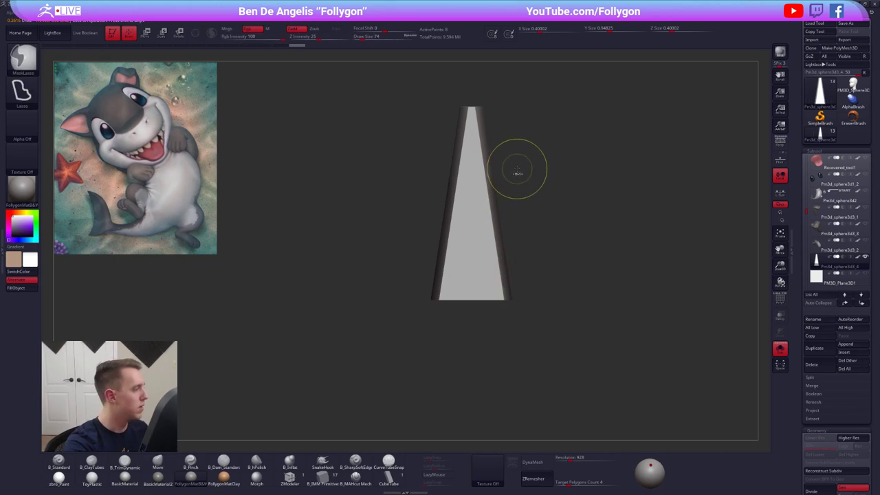
Mask the block's upper end and scale the lower end of its front face much narrower.
ctrl+drag(513, 135, 516, 80)
key(w)
drag(538, 300, 517, 314)
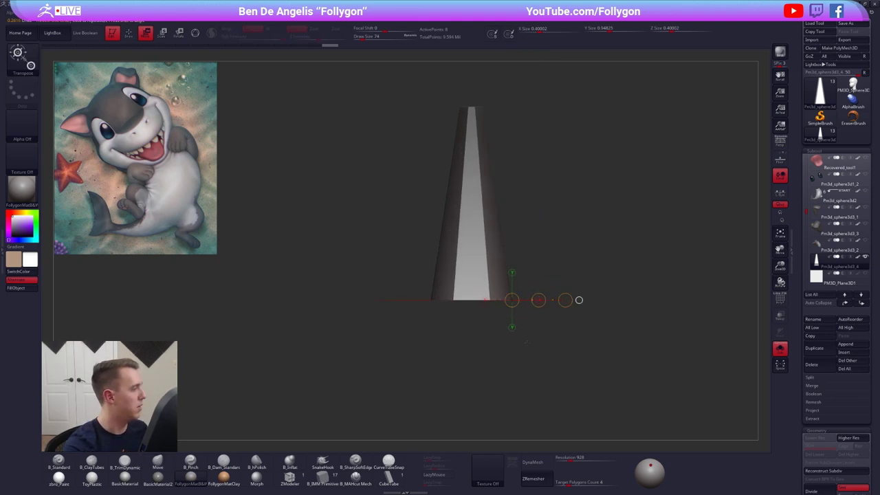
key(q)
key(w)
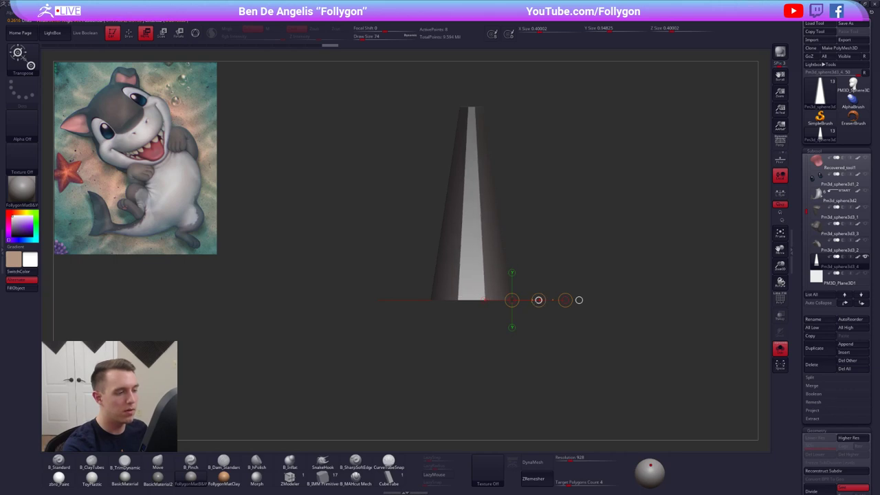
key(q)
Crease the complete edge loop around the tapered block's wide base with ZModeler and check the result in the dynamic subdivision preview.
drag(547, 336, 515, 308)
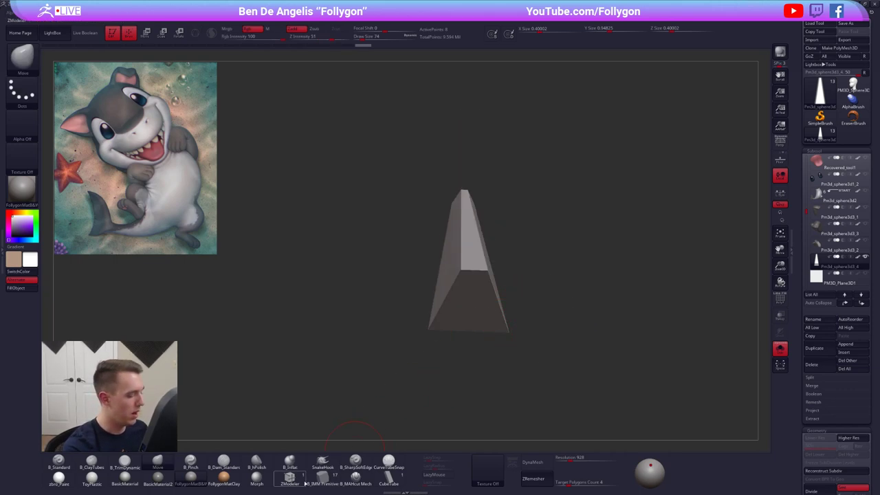
click(305, 483)
mouse_move(459, 323)
alt+right_down()
mouse_move(492, 303)
mouse_move(507, 312)
mouse_move(510, 279)
alt+right_up()
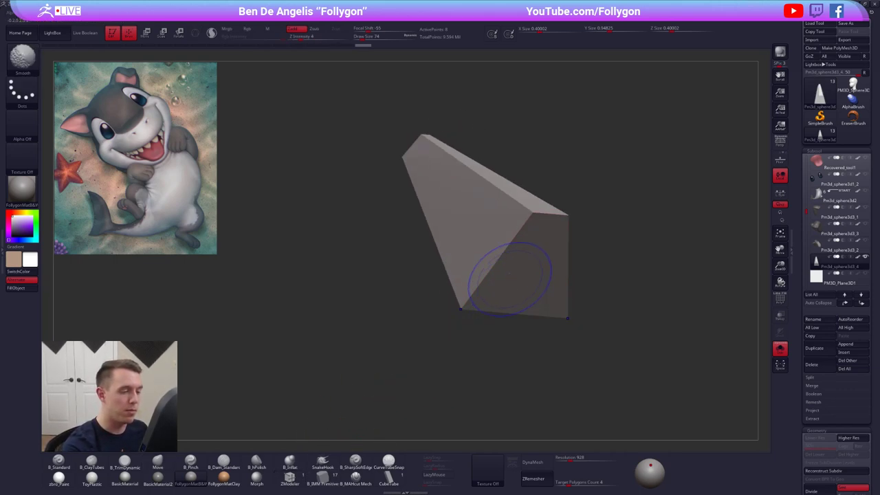
key(b)
key(z)
key(m)
key(space)
click(447, 305)
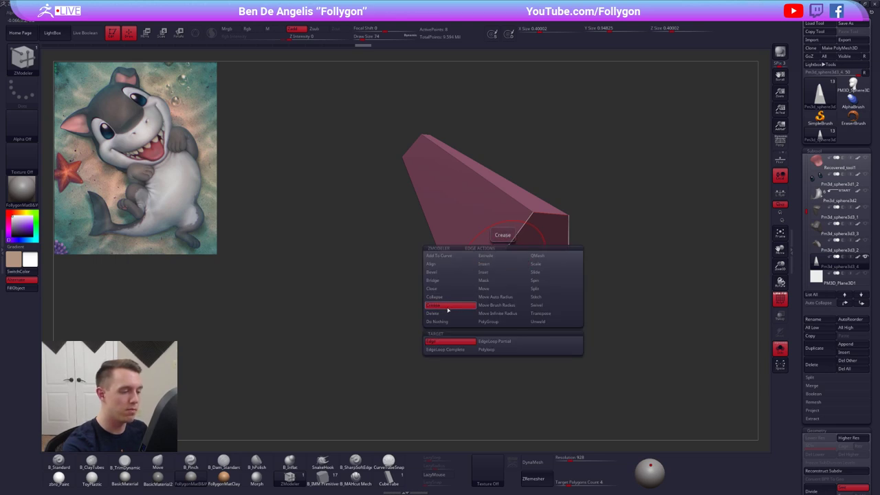
click(446, 350)
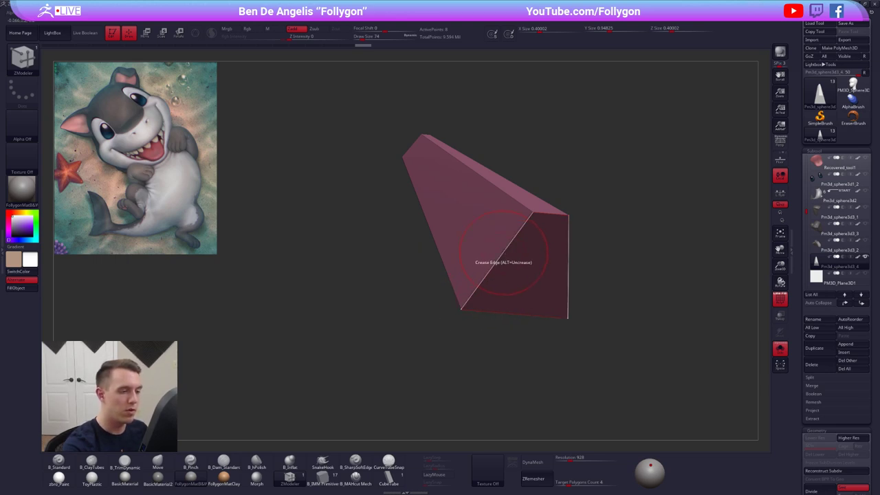
click(509, 311)
key(d)
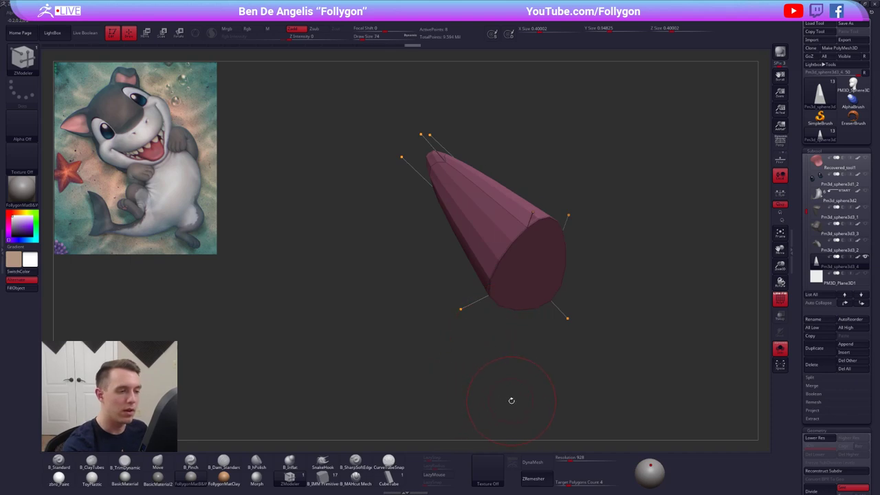
key(shift+d)
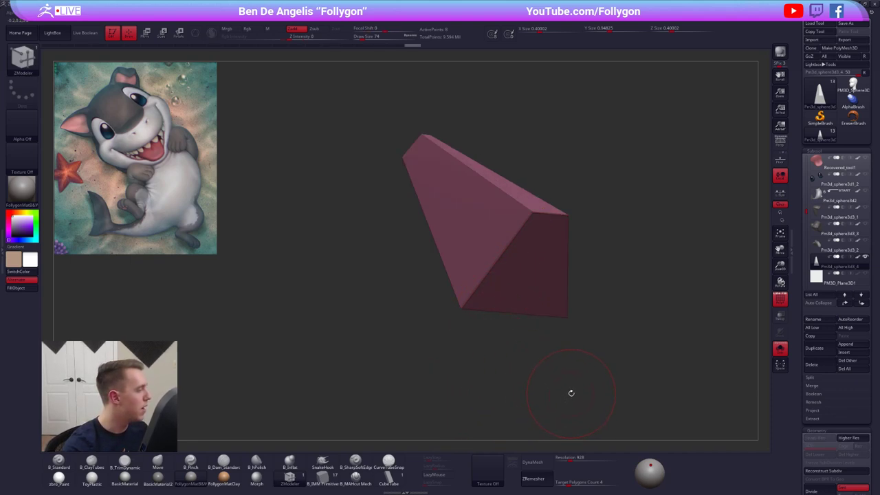
Mask the block's back side in side view and flatten its depth to about 0.348 with the Transpose line.
drag(573, 355, 355, 193)
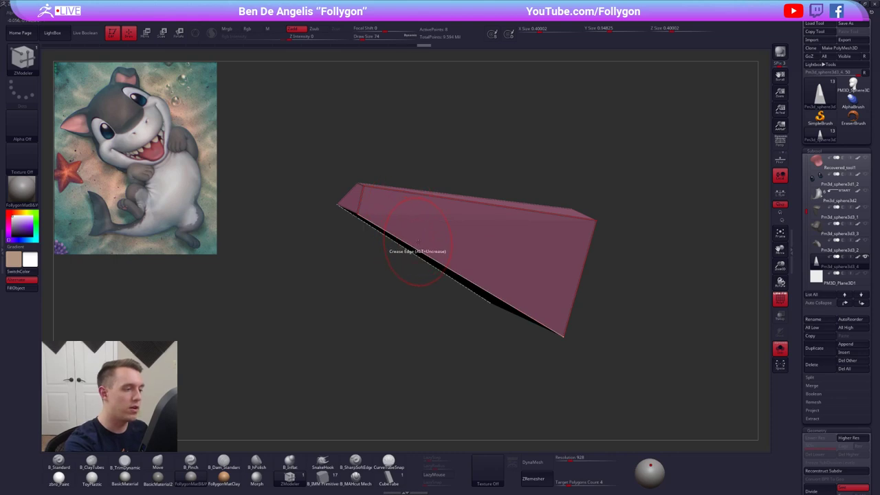
mouse_move(641, 369)
mouse_down()
mouse_move(591, 364)
mouse_move(628, 391)
mouse_move(486, 263)
mouse_move(443, 313)
mouse_move(488, 299)
mouse_move(485, 279)
mouse_up()
key(w)
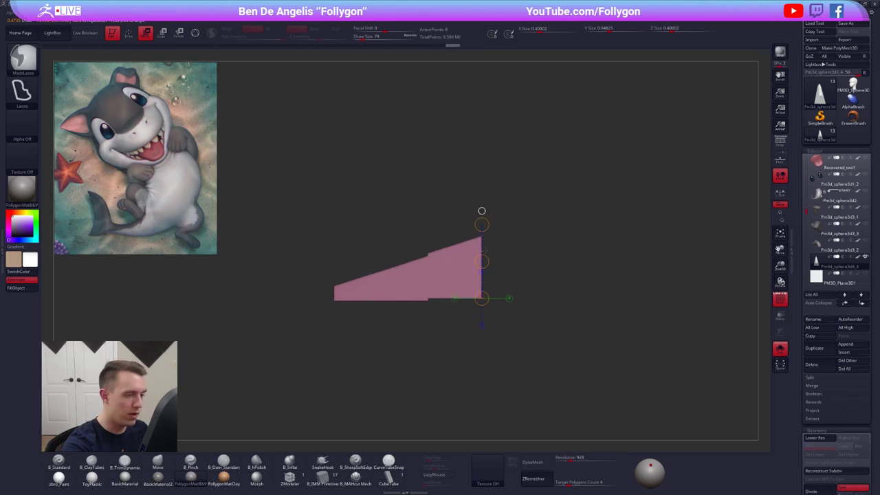
key(shift+d)
drag(481, 230, 481, 232)
key(ctrl+z)
key(q)
ctrl+drag(323, 297, 538, 289)
key(w)
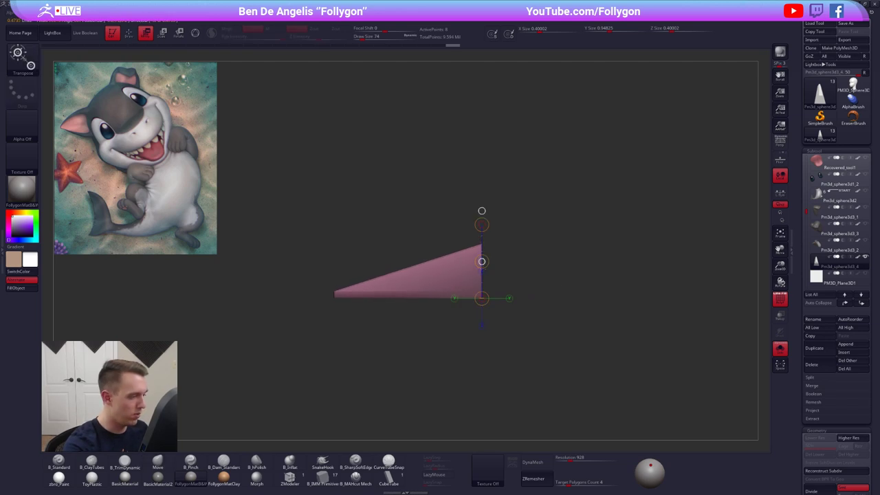
Return to the Move brush, check the block from its end and front, and set the draw size to 54.
key(q)
drag(515, 274, 443, 279)
alt+drag(507, 304, 474, 281)
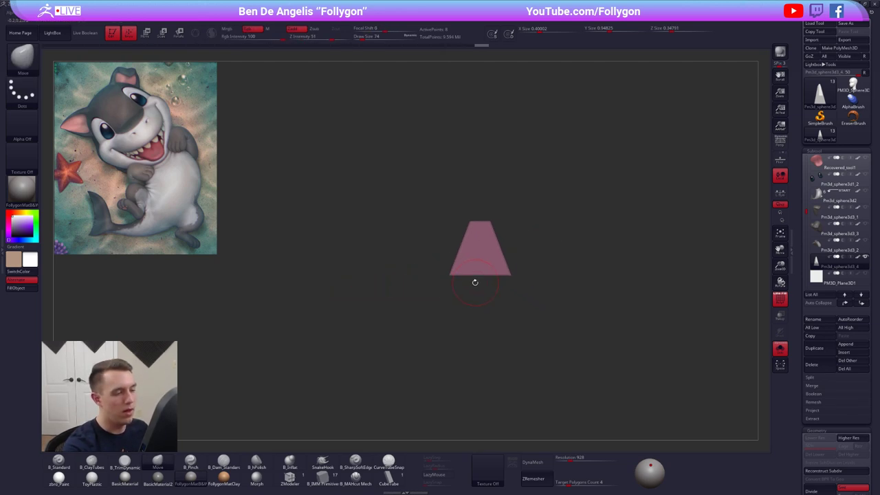
alt+drag(623, 399, 607, 383)
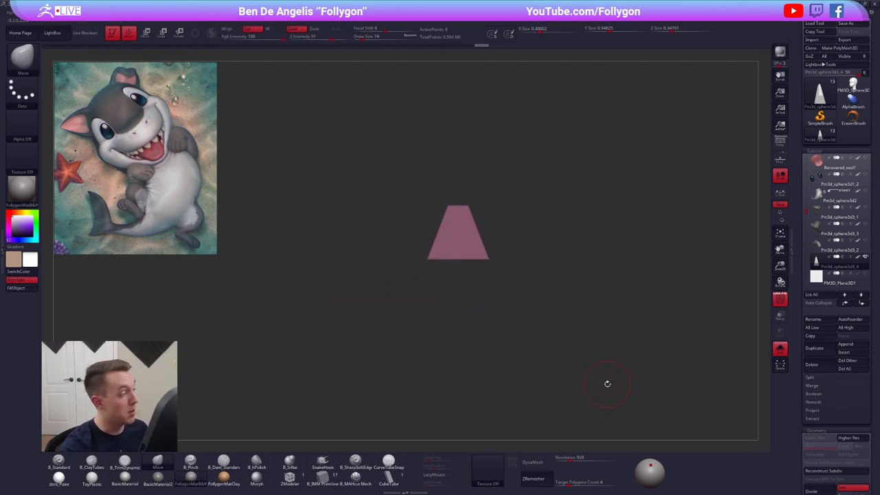
key(s)
click(575, 248)
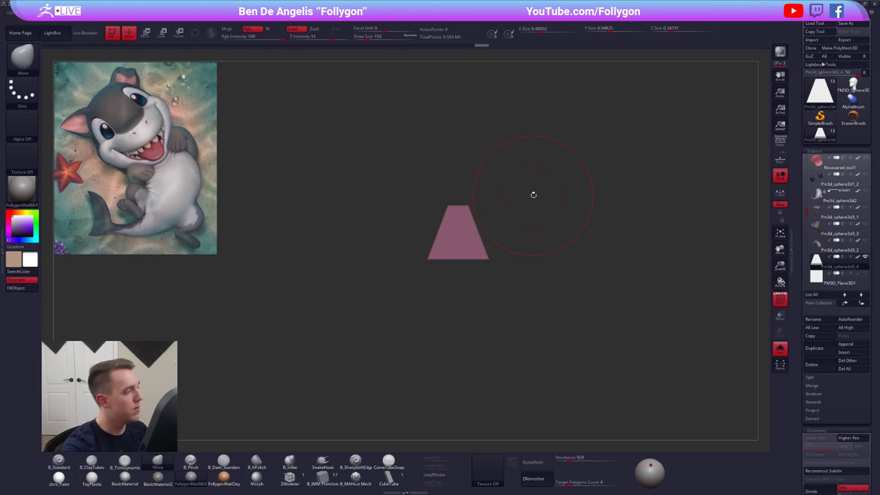
key(space)
drag(489, 212, 470, 288)
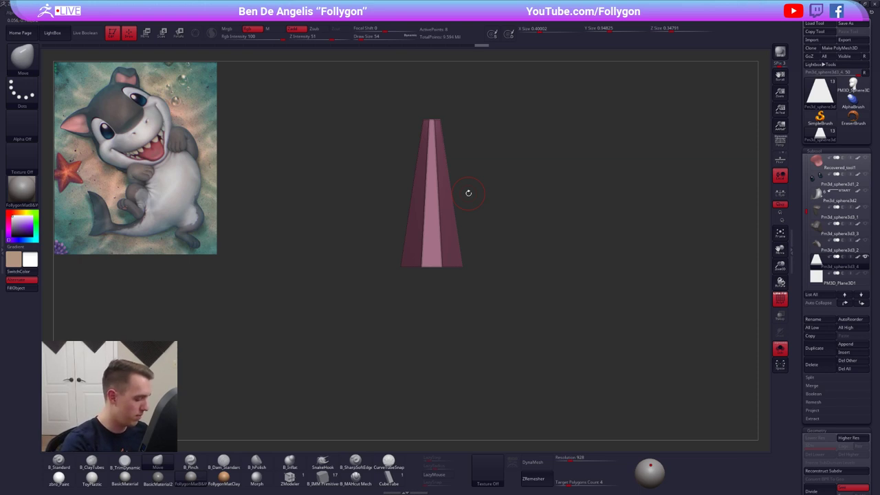
Switch to Calculator and divide 90 by 5.
key(super)
text(calc)
key(Return)
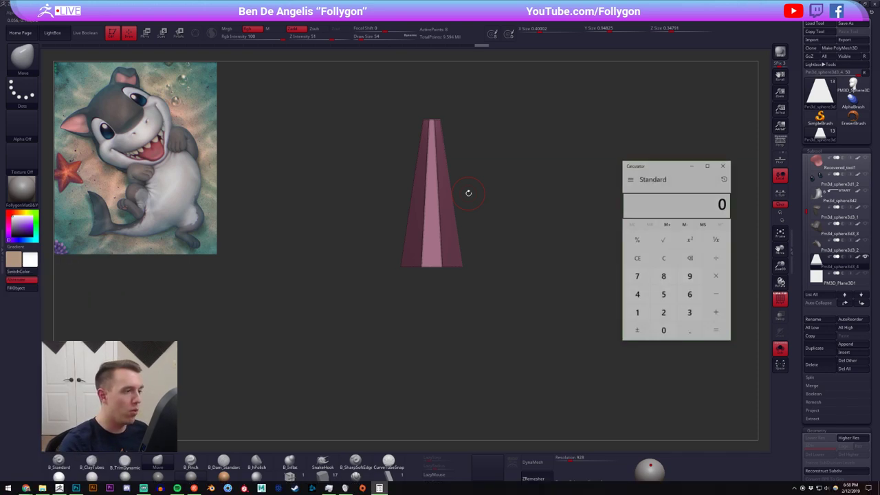
click(689, 314)
click(689, 295)
click(663, 332)
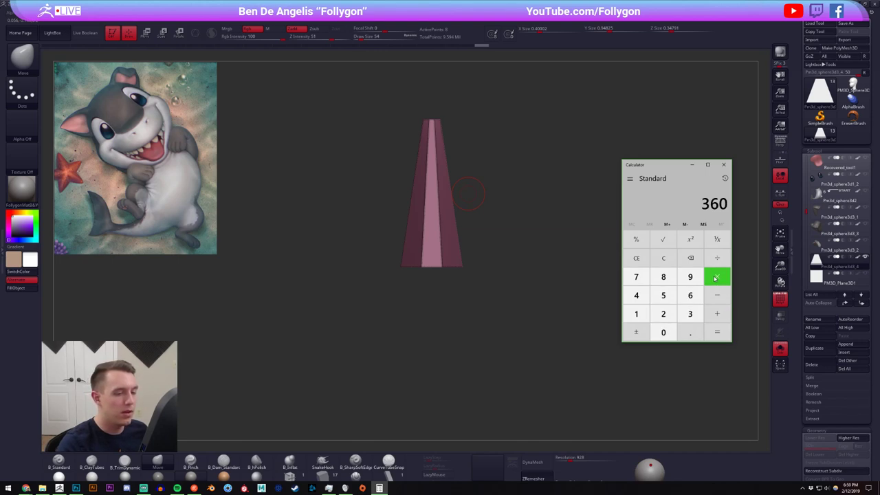
click(663, 259)
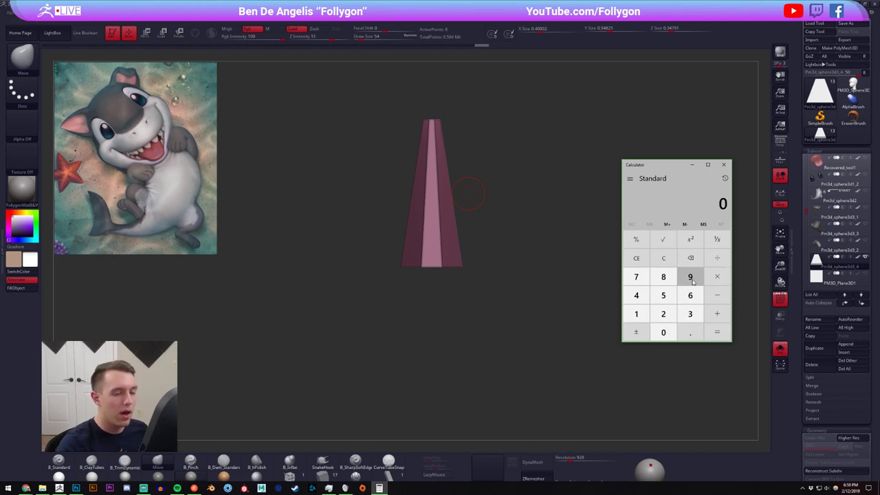
click(690, 279)
click(663, 332)
click(710, 277)
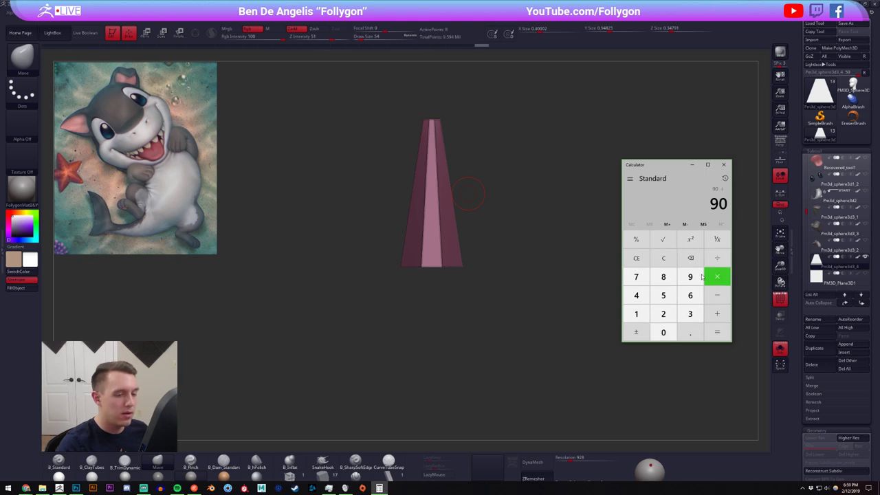
click(664, 295)
click(716, 332)
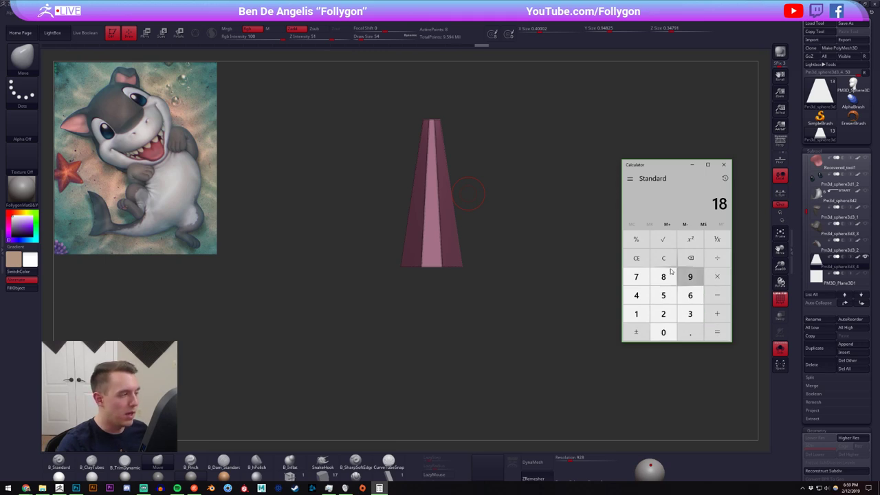
Switch back to ZBrush and place a vertical Transpose line along the block's centre, starting at its wide base.
click(385, 80)
key(w)
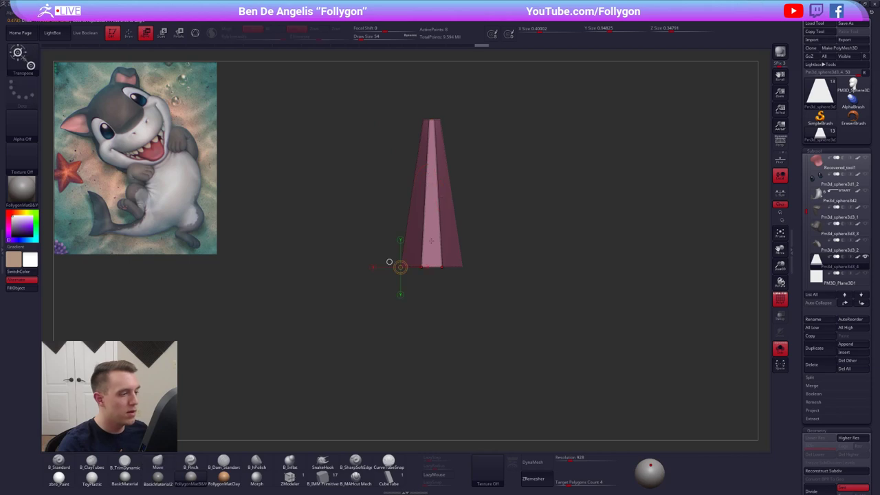
drag(389, 262, 598, 178)
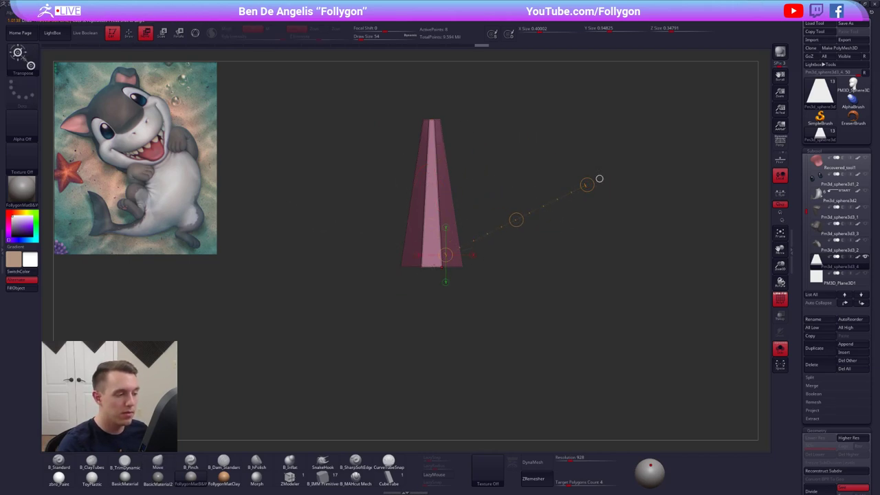
click(599, 179)
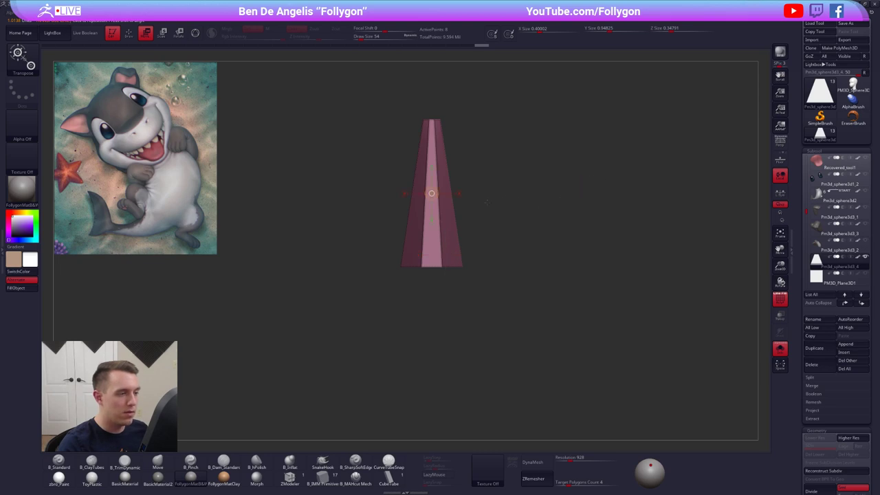
click(431, 167)
alt+right_drag(442, 266, 479, 213)
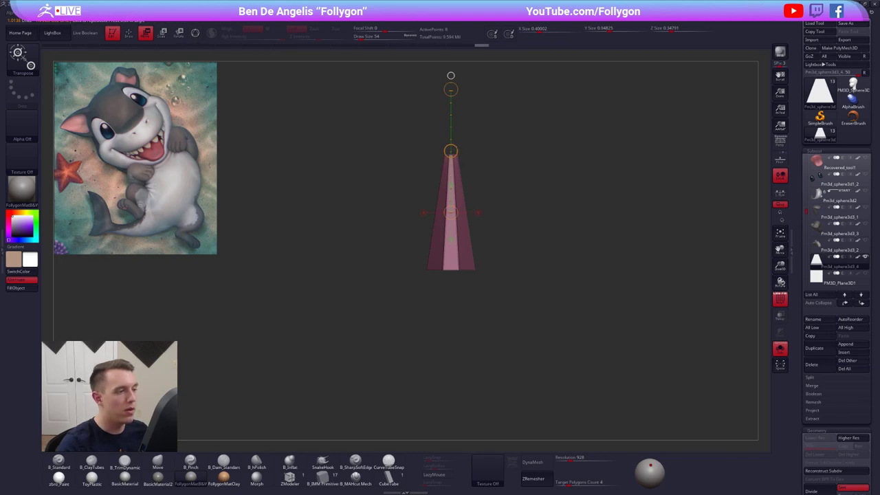
drag(451, 76, 450, 134)
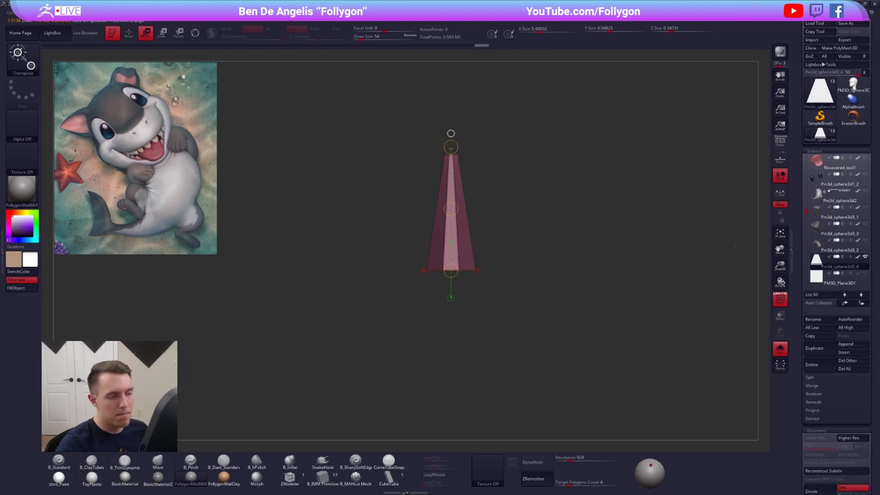
Examine the Transpose Units and Transpose preferences for a setting that controls rotation snapping.
click(288, 24)
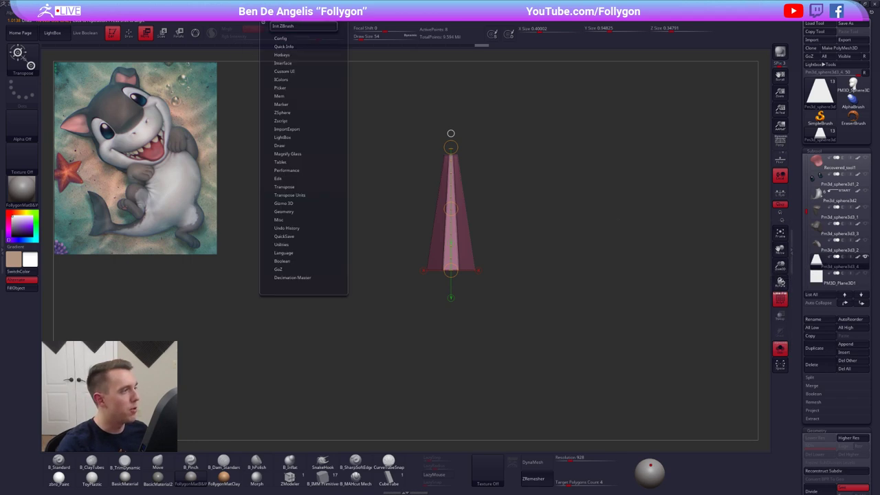
click(300, 195)
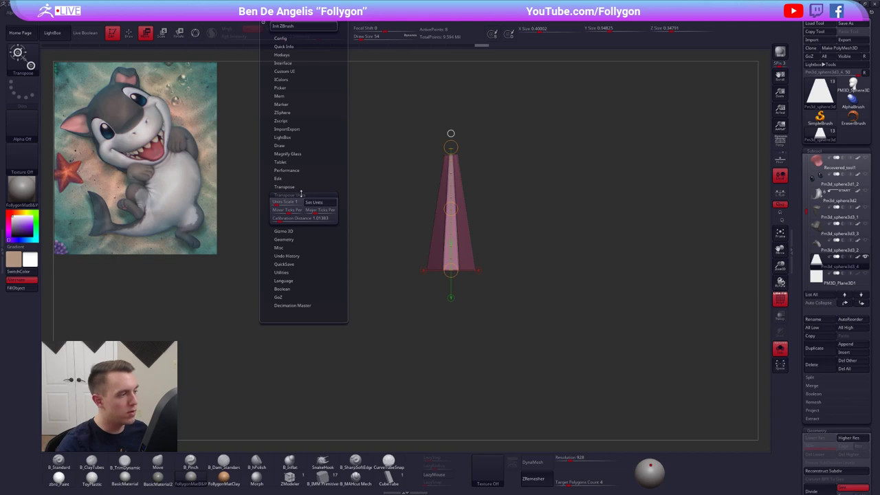
click(291, 186)
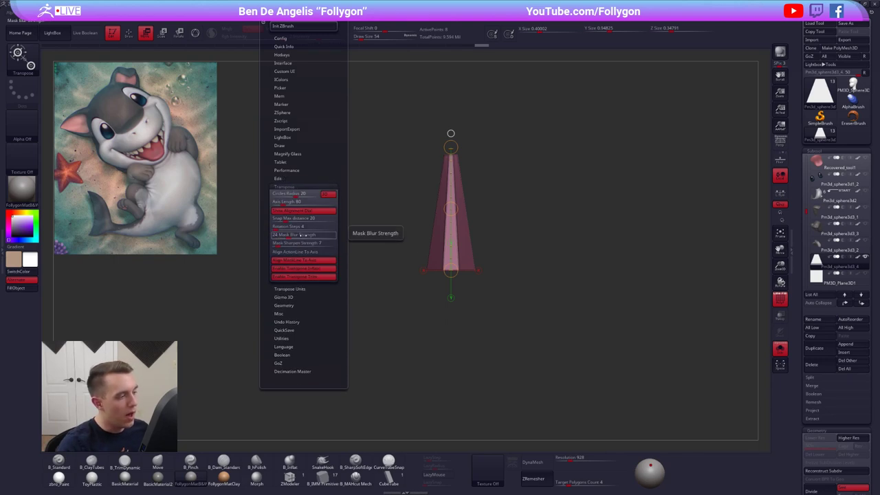
key(ctrl)
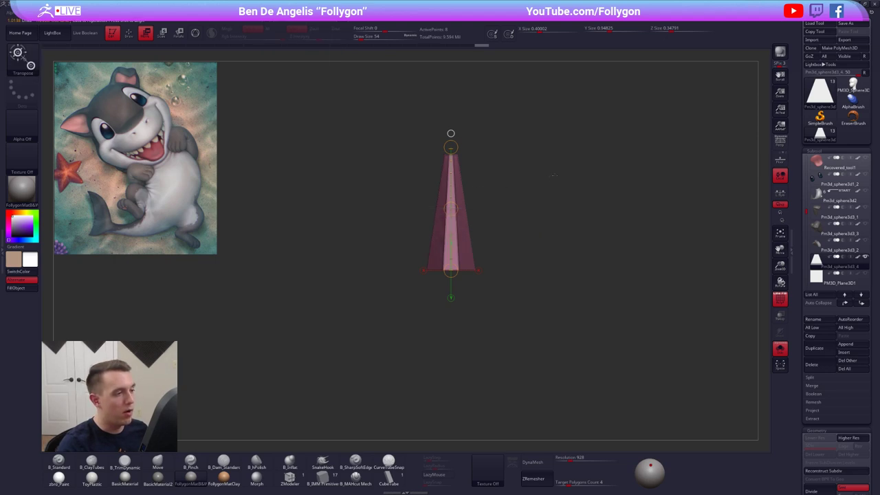
Try rotating the tapered block a quarter turn around the centre of its base and undo each attempt.
key(r)
mouse_move(451, 146)
mouse_down()
mouse_move(535, 165)
mouse_move(590, 224)
mouse_move(605, 267)
mouse_up()
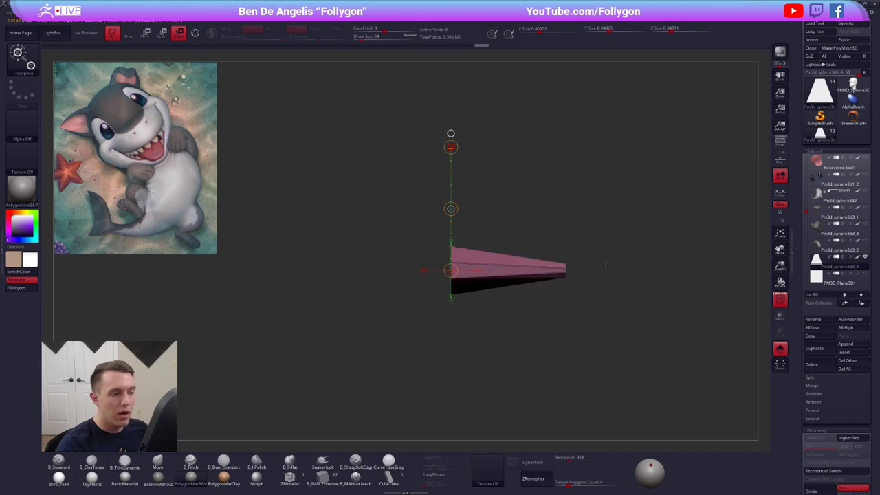
key(ctrl+z)
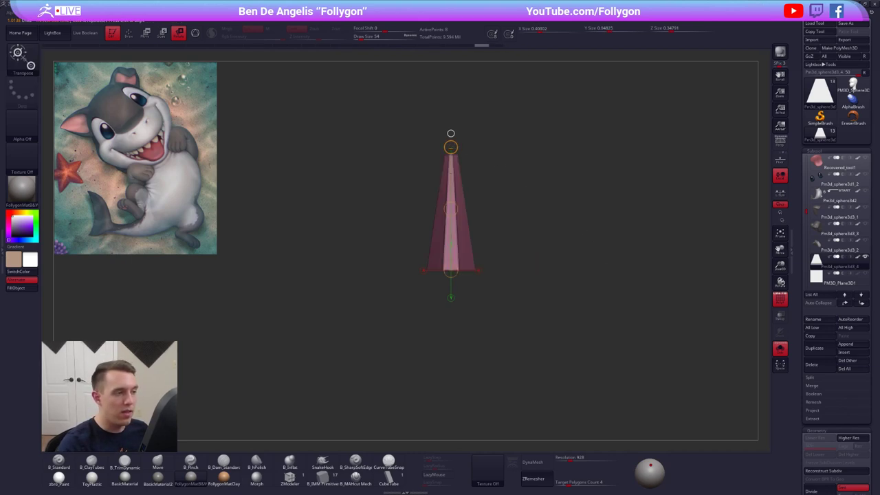
drag(459, 147, 597, 258)
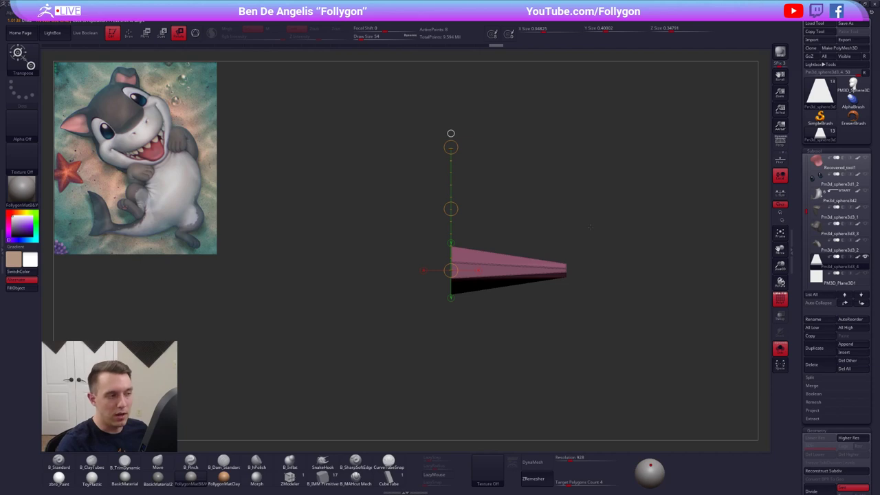
key(ctrl+z)
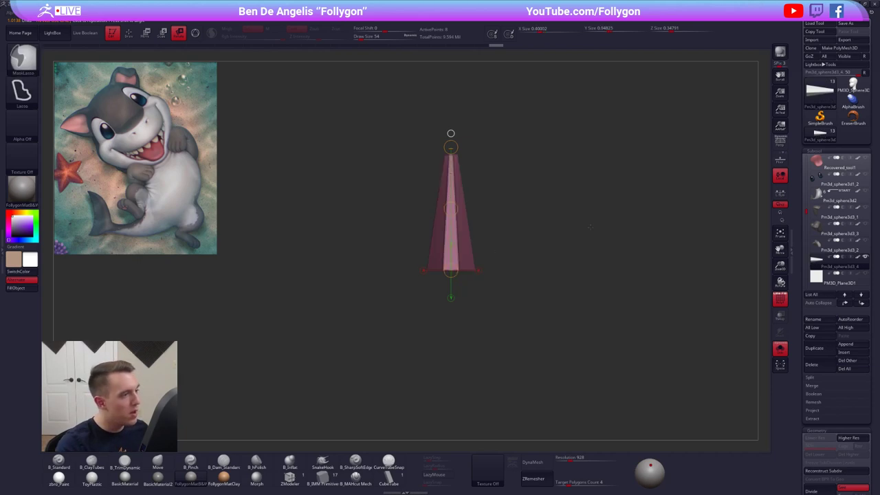
Set the Transpose Rotation Steps preference to 18.
click(275, 22)
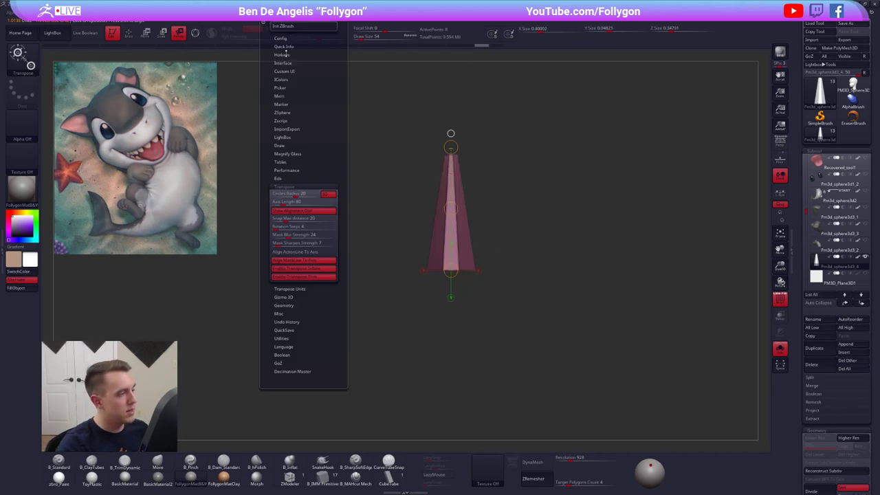
mouse_move(320, 225)
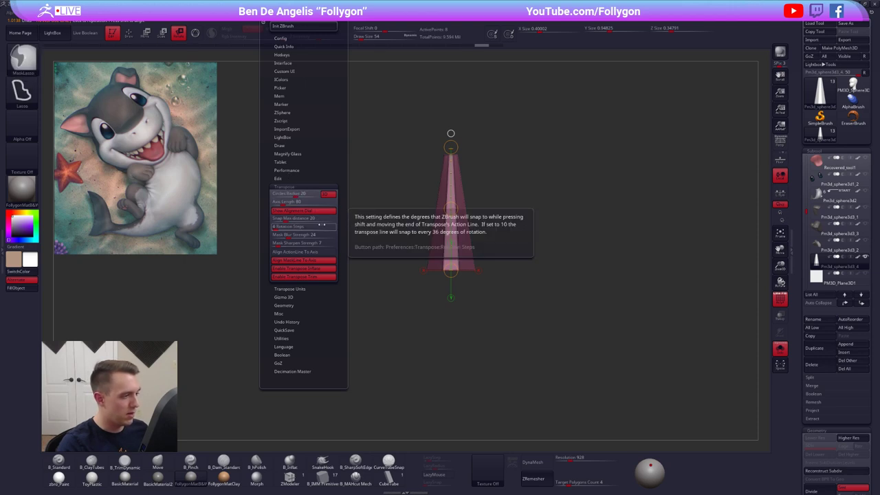
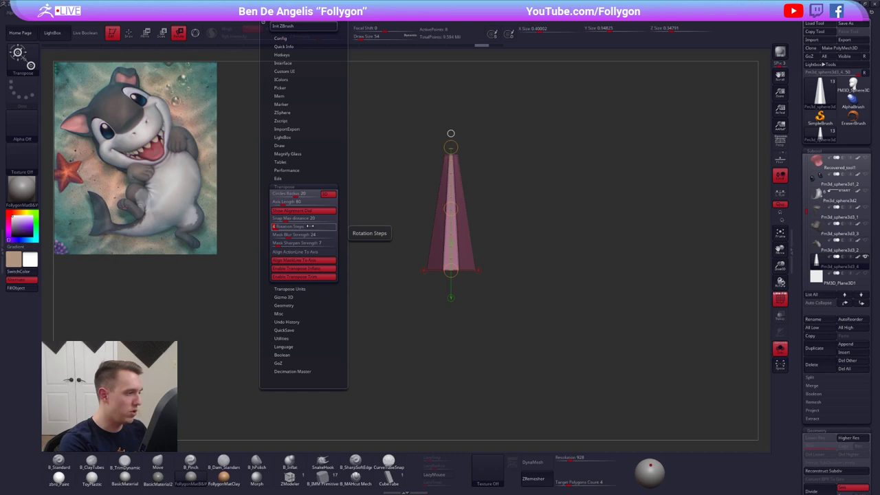
text(18)
key(Tab)
click(310, 226)
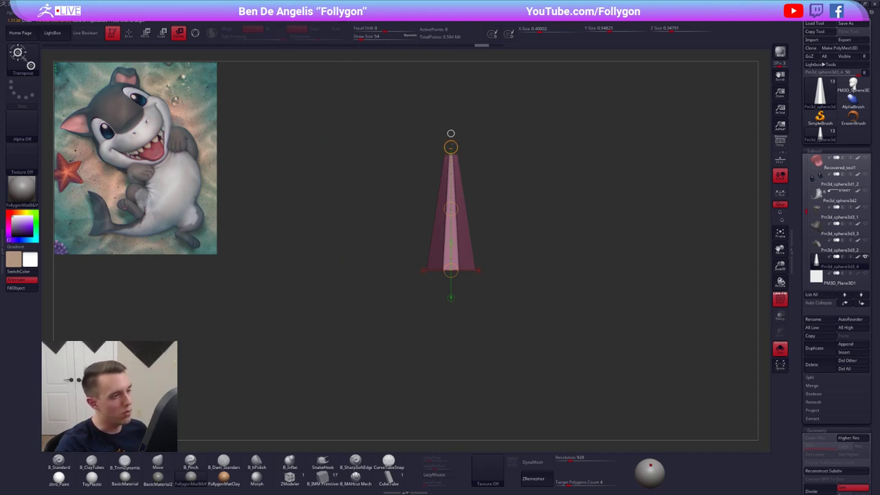
Undo a trial rotation of the tapered block and set the Transpose Rotation Steps preference to 1.
drag(450, 147, 510, 163)
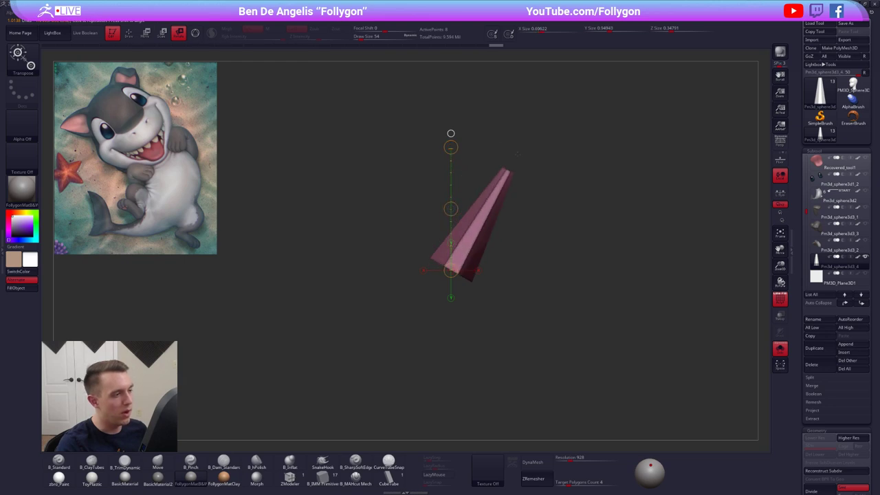
key(ctrl+z)
click(274, 13)
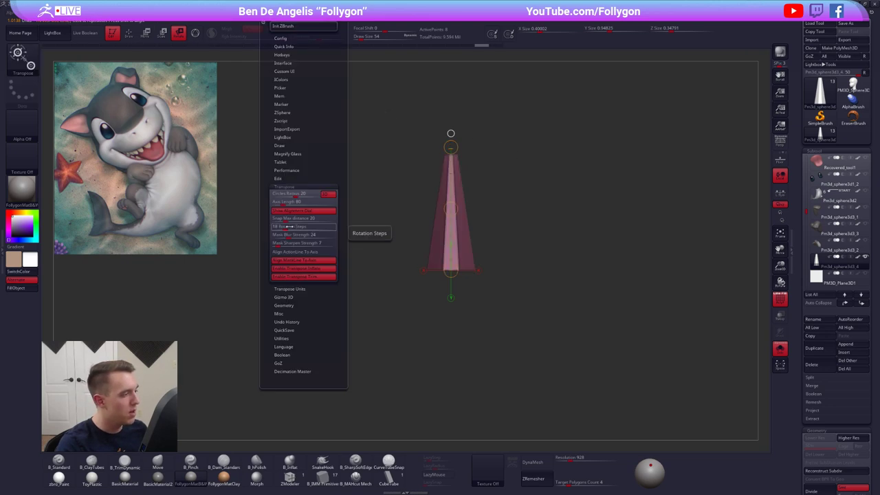
click(289, 226)
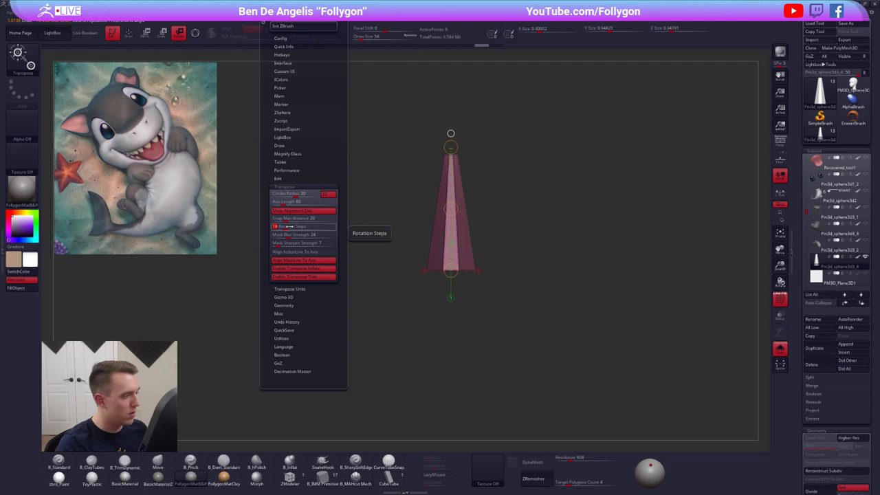
text(1)
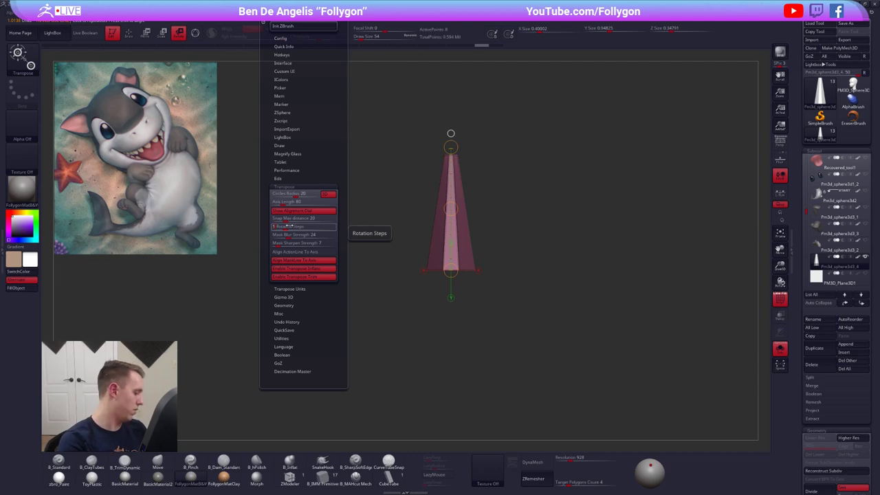
key(Tab)
key(Return)
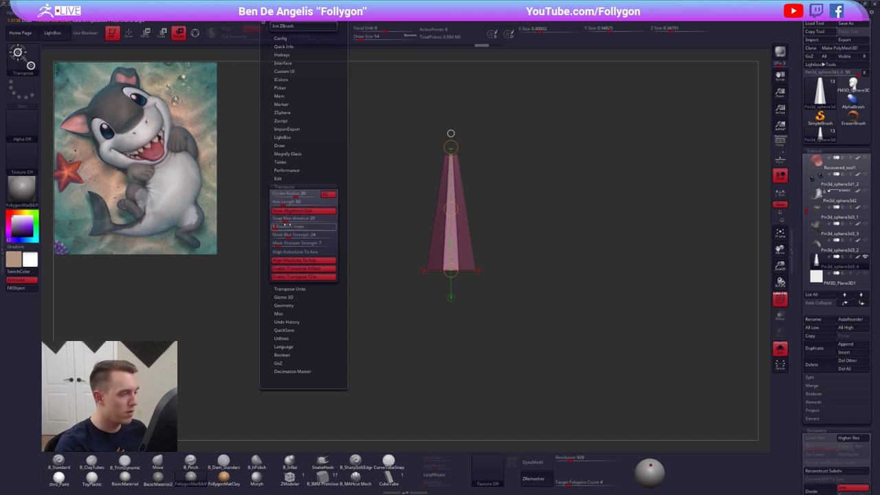
Try rotating the tapered block around the centre of its base and undo the rotation.
shift+drag(451, 147, 375, 160)
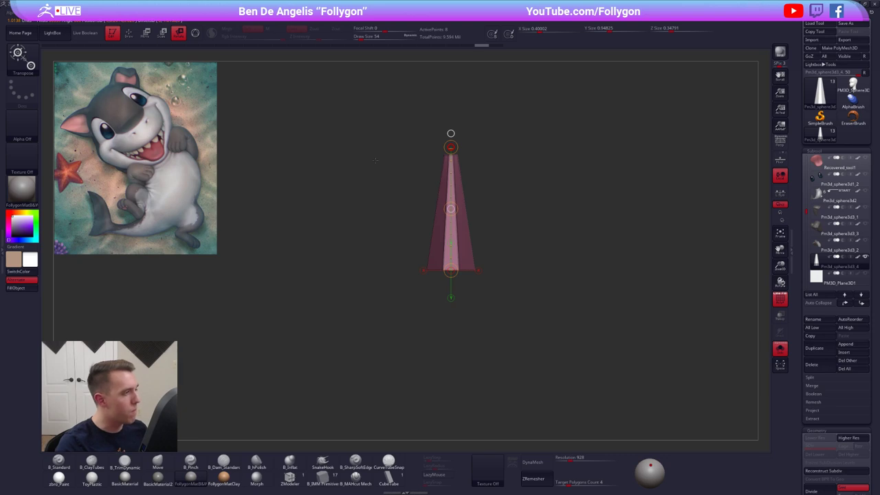
click(278, 22)
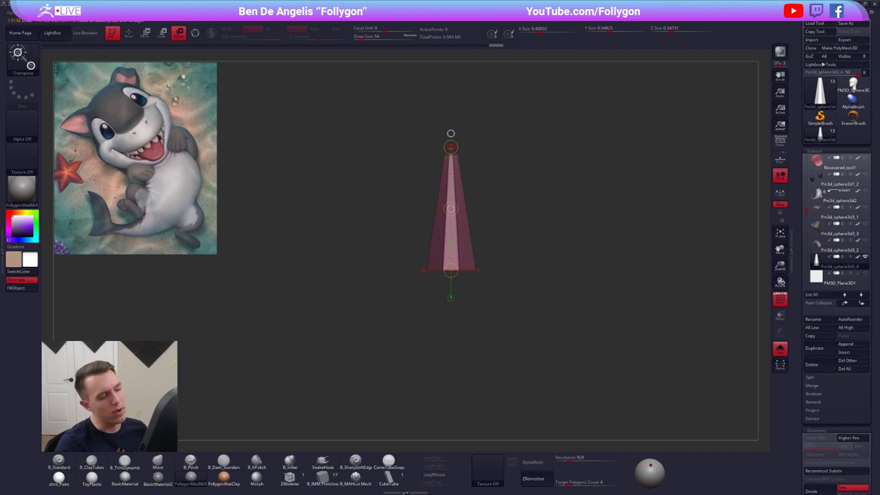
drag(450, 147, 566, 267)
key(ctrl+z)
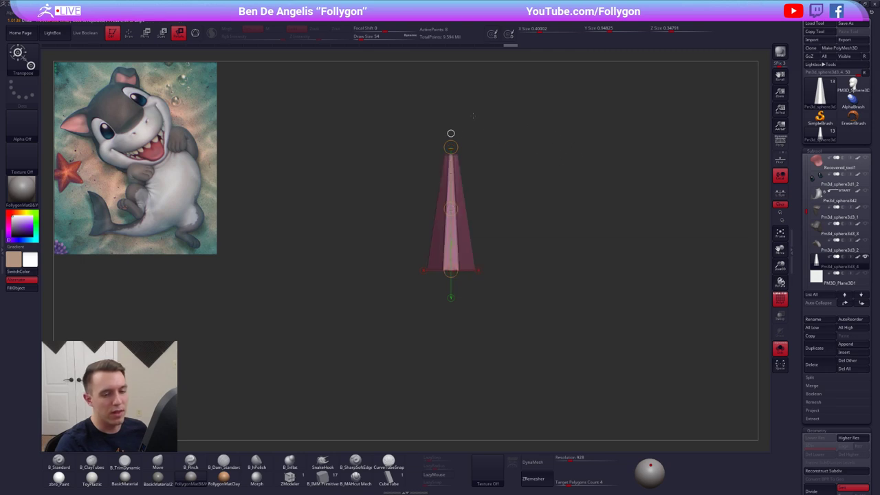
drag(805, 214, 806, 233)
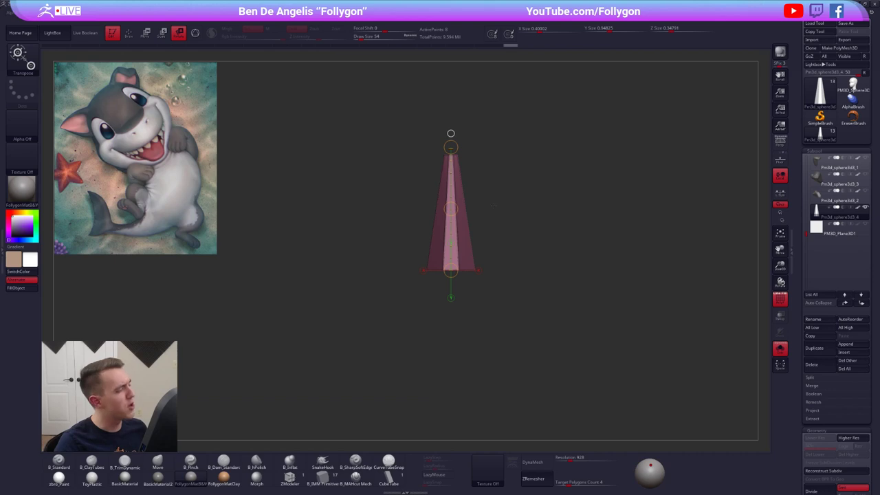
Switch to Calculator, try to divide 360 by 5 and clear the mistaken entries.
key(alt+Tab)
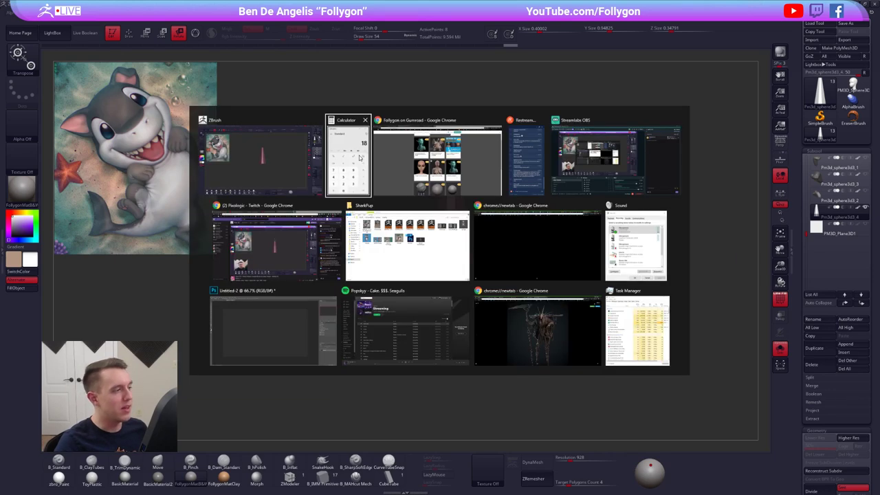
click(690, 313)
click(690, 295)
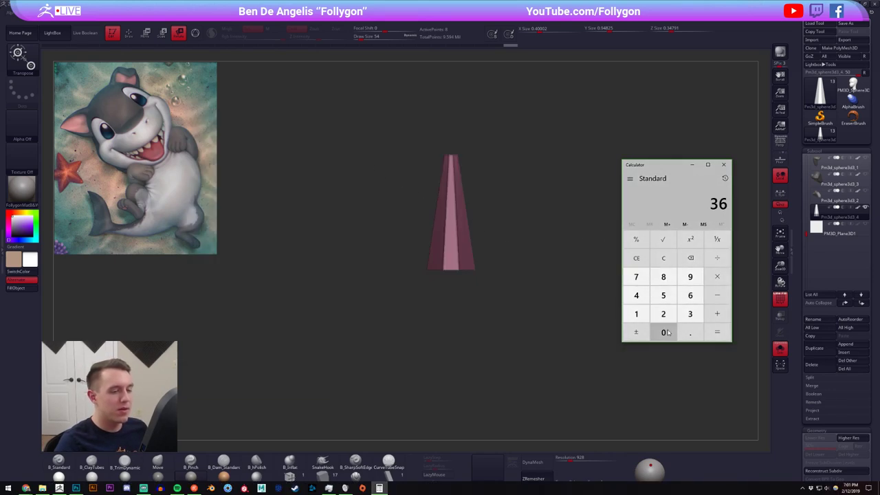
click(663, 332)
click(716, 291)
click(663, 295)
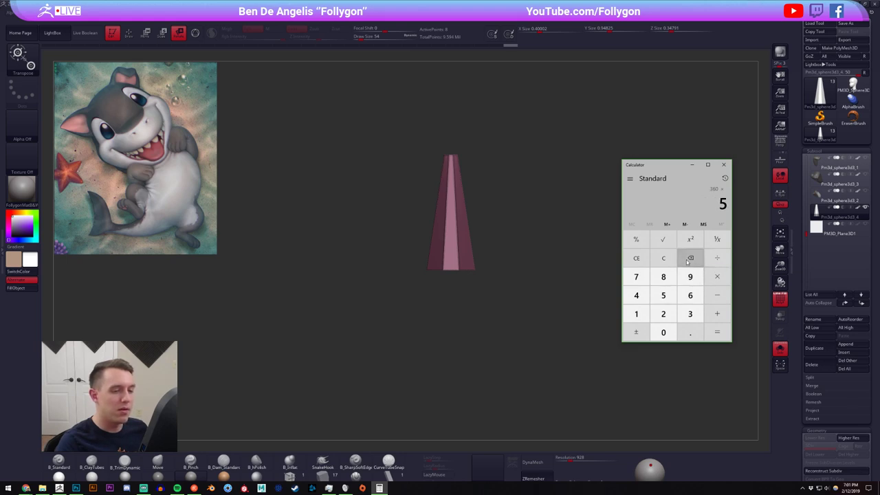
click(636, 257)
click(690, 314)
click(690, 295)
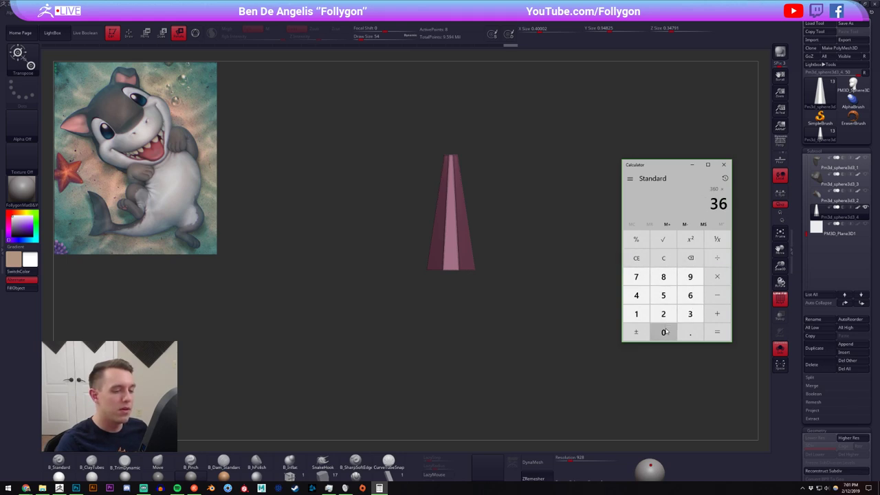
click(663, 332)
click(716, 258)
click(663, 295)
click(716, 332)
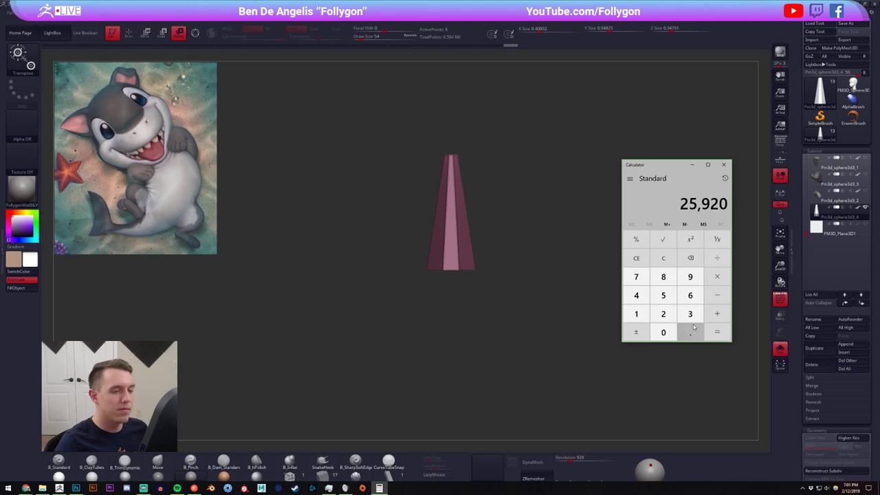
click(635, 258)
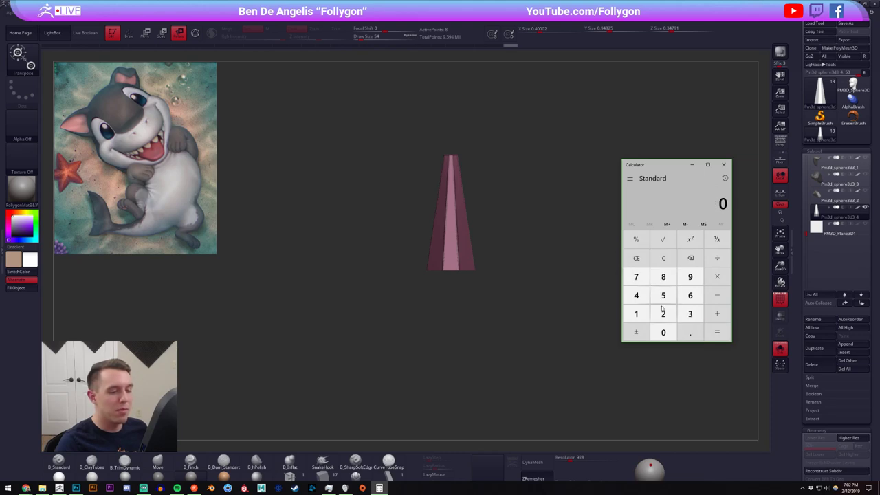
Calculate 360 divided by 5 for the angle between arms and switch back to ZBrush.
click(690, 314)
click(690, 295)
click(663, 332)
click(716, 257)
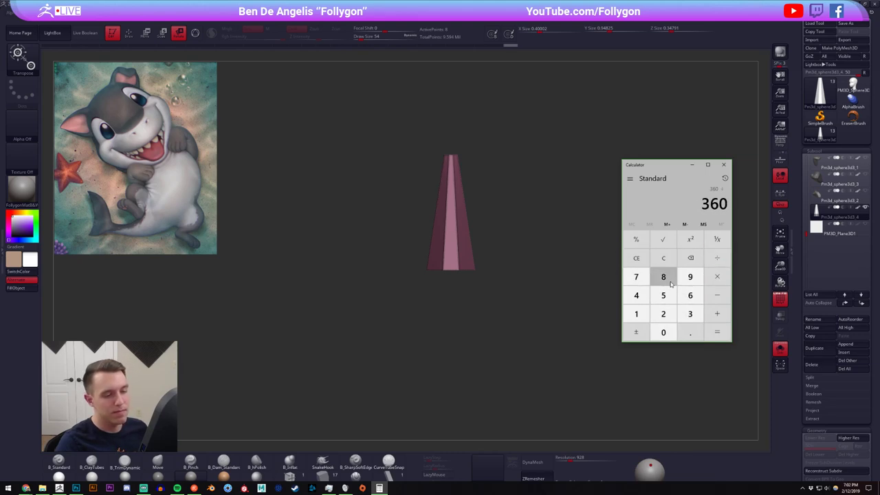
click(663, 295)
click(716, 331)
click(600, 258)
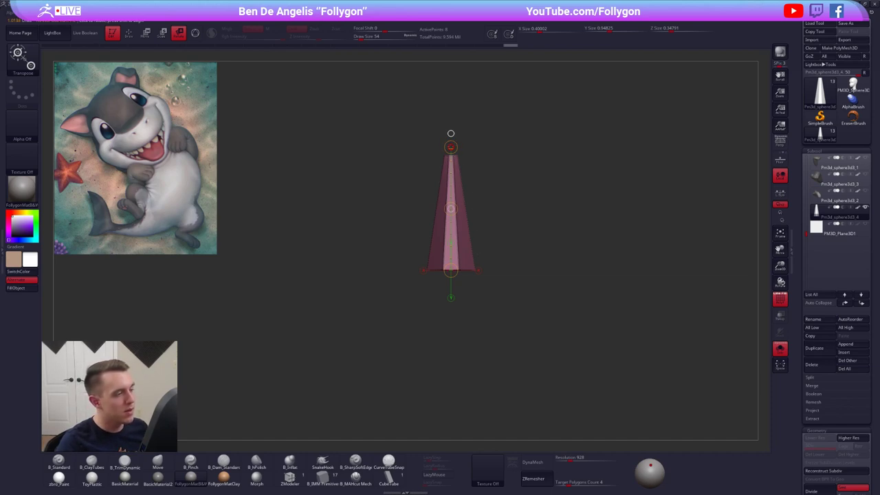
Duplicate the tapered arm and rotate the copy clockwise around its base centre to form the upper-right arm.
click(814, 348)
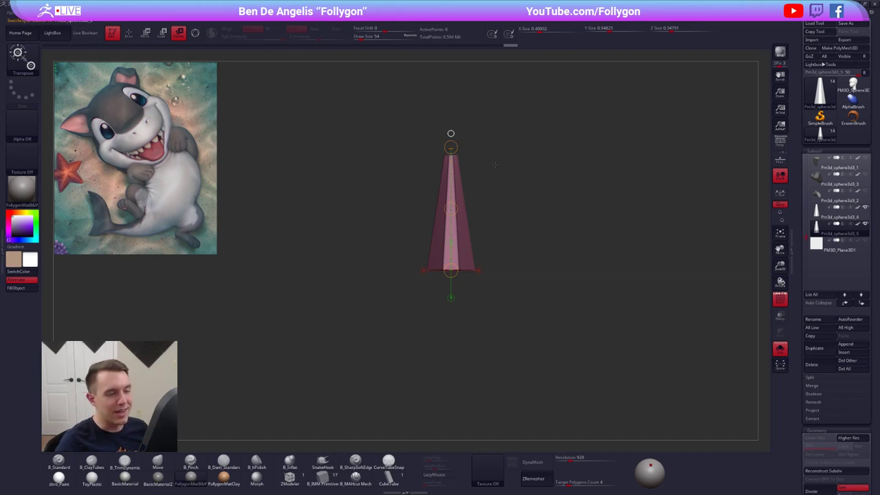
drag(450, 146, 549, 165)
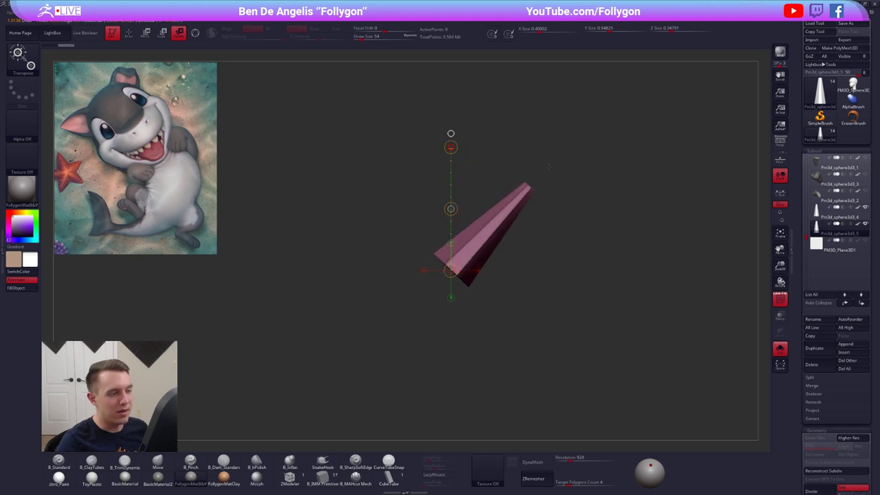
drag(450, 146, 572, 200)
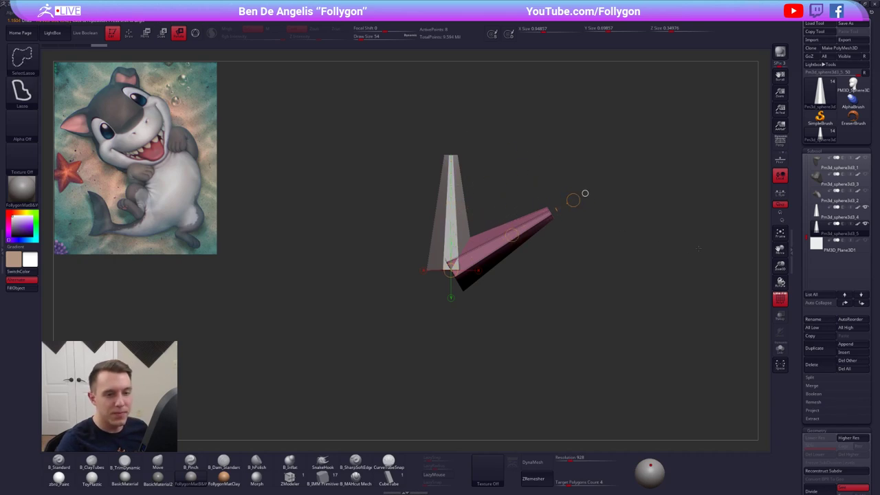
Mirror the rotated arm to the opposite side, duplicate it and mirror the duplicate back to form both upper side arms.
key(ctrl+shift+f)
click(694, 320)
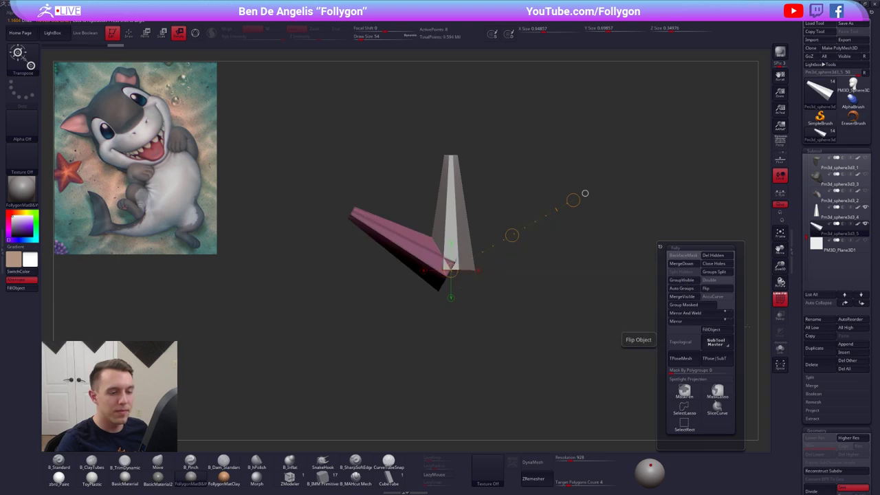
click(814, 348)
key(ctrl+shift+f)
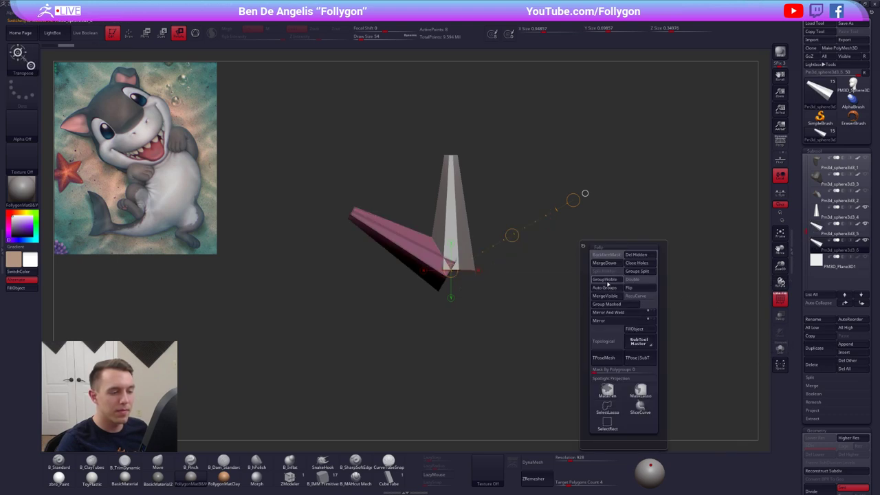
click(620, 321)
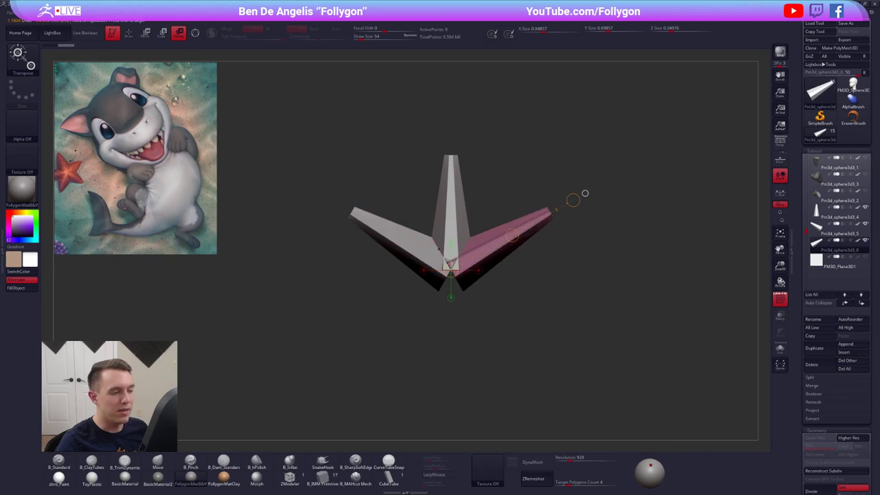
key(q)
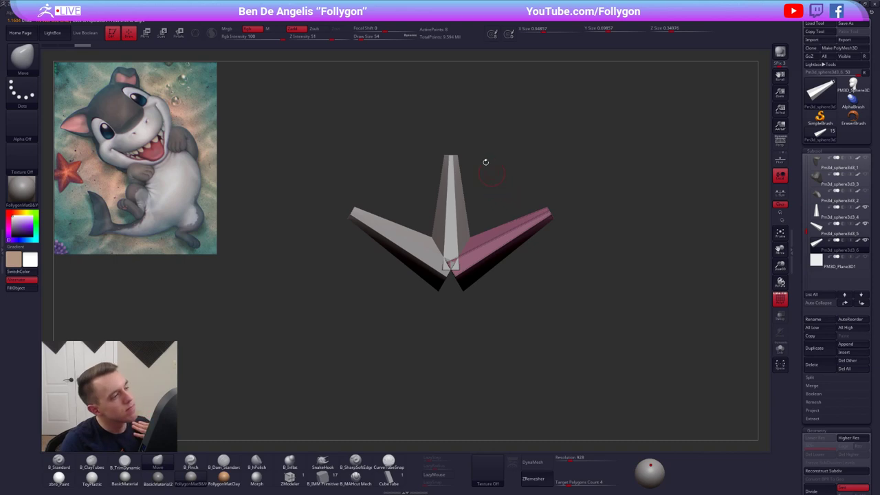
Duplicate the upper-left arm and rotate the copy counterclockwise around the starfish's centre to form the lower-left arm.
click(276, 13)
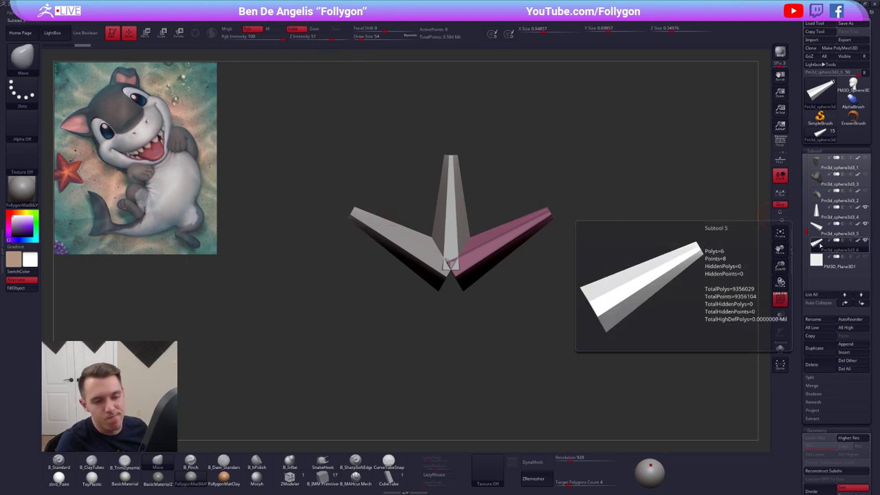
click(840, 233)
key(r)
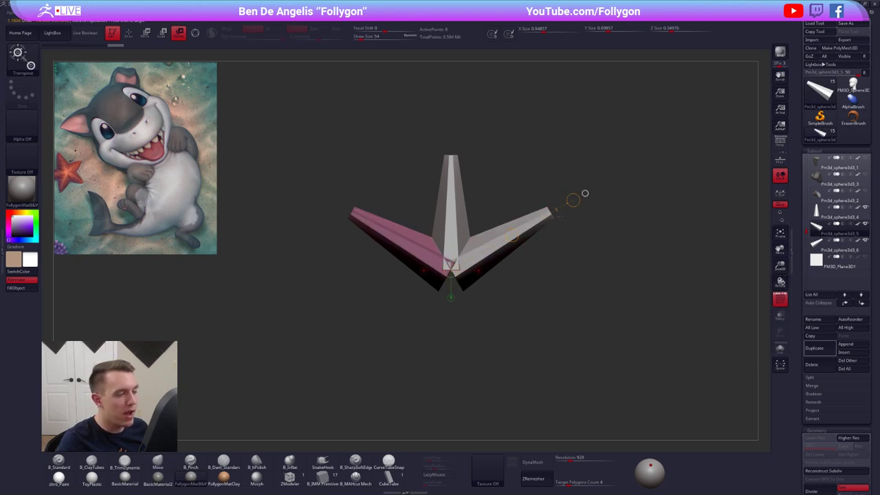
click(819, 354)
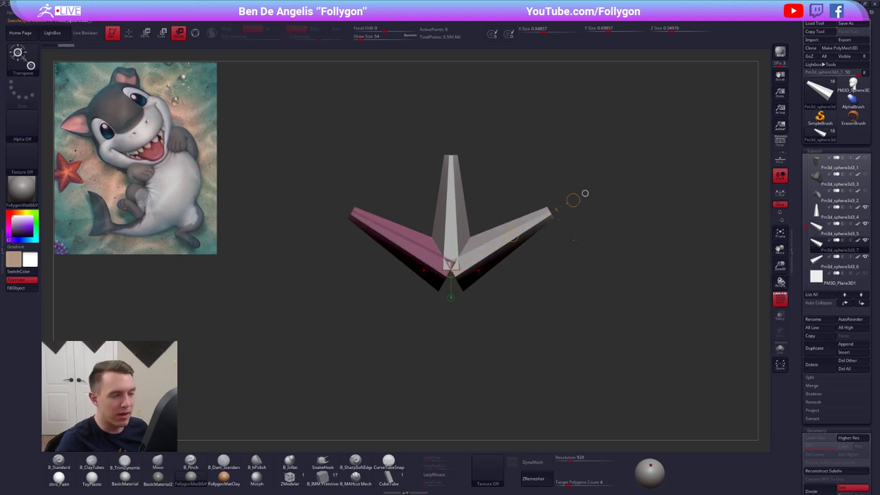
drag(573, 200, 414, 163)
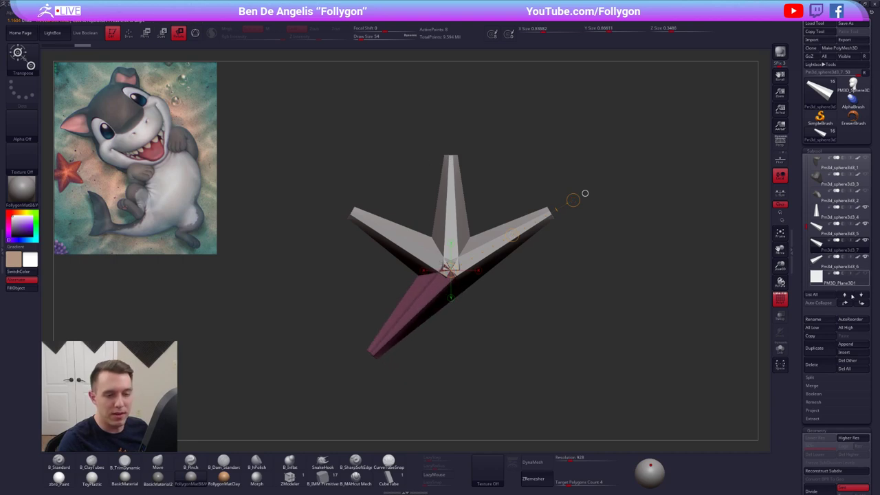
Duplicate the lower-left arm and try to mirror the copy to the right side.
click(820, 349)
key(ctrl+shift+f)
click(646, 268)
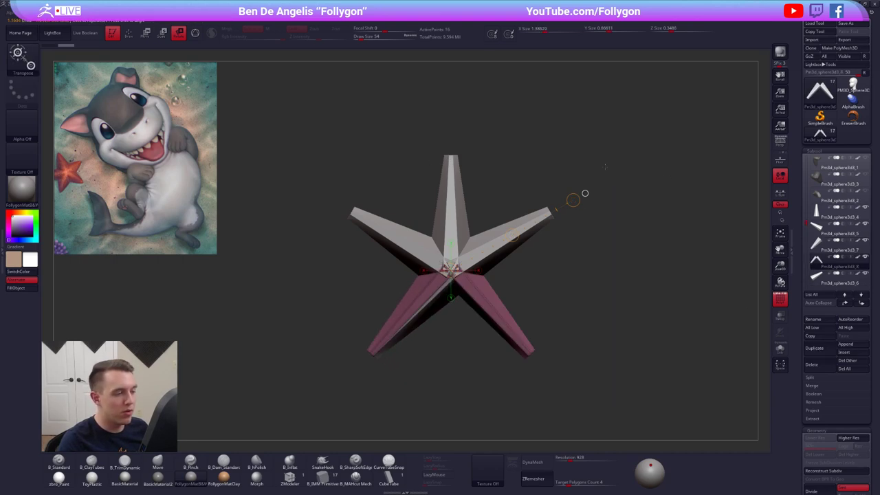
drag(646, 269, 542, 269)
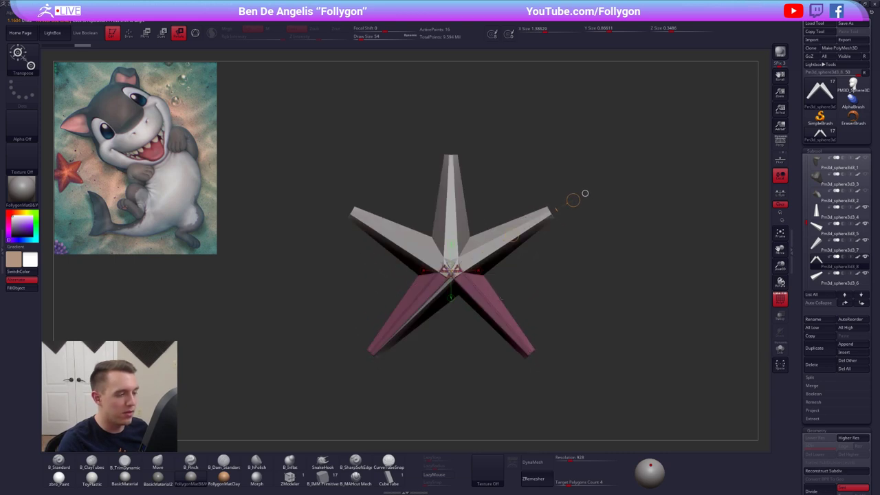
Undo the duplicate's two-armed mirroring and mirror only that single arm across to form the lower-right arm.
key(q)
alt+click(427, 313)
mouse_move(445, 316)
mouse_down()
mouse_move(451, 274)
mouse_move(468, 298)
mouse_up()
key(alt+s)
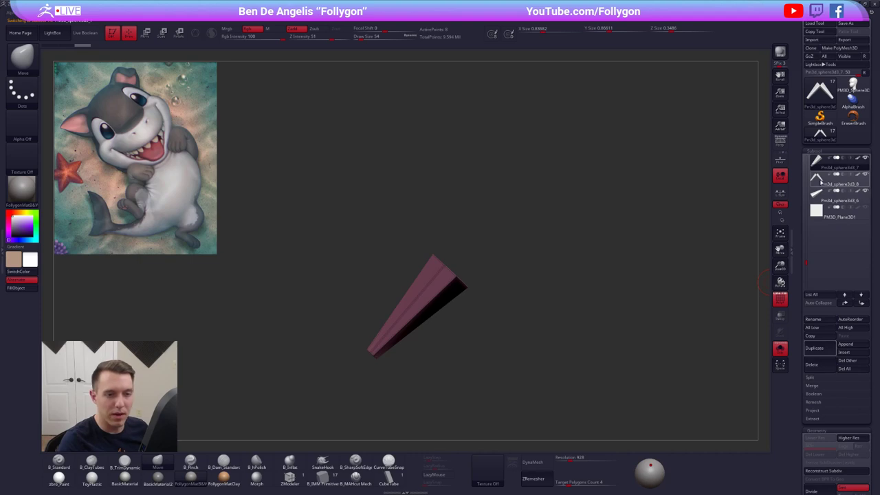
click(821, 180)
key(ctrl+z)
key(ctrl+shift+f)
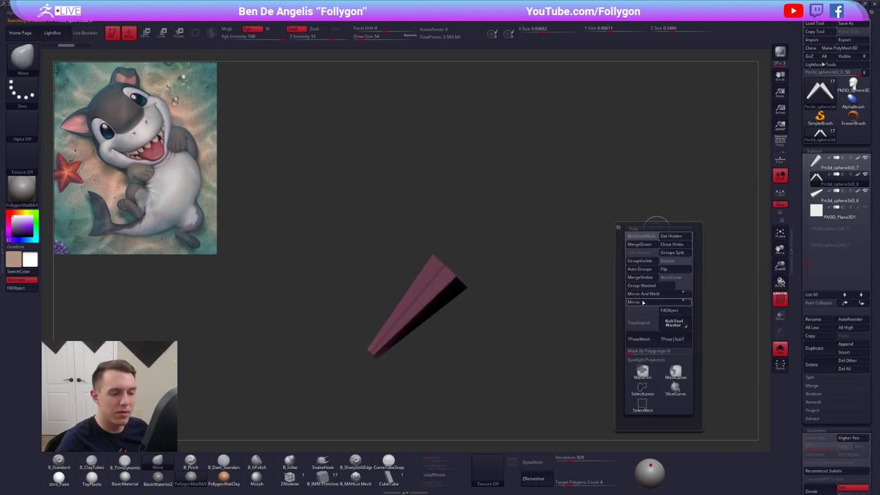
click(641, 302)
key(alt+s)
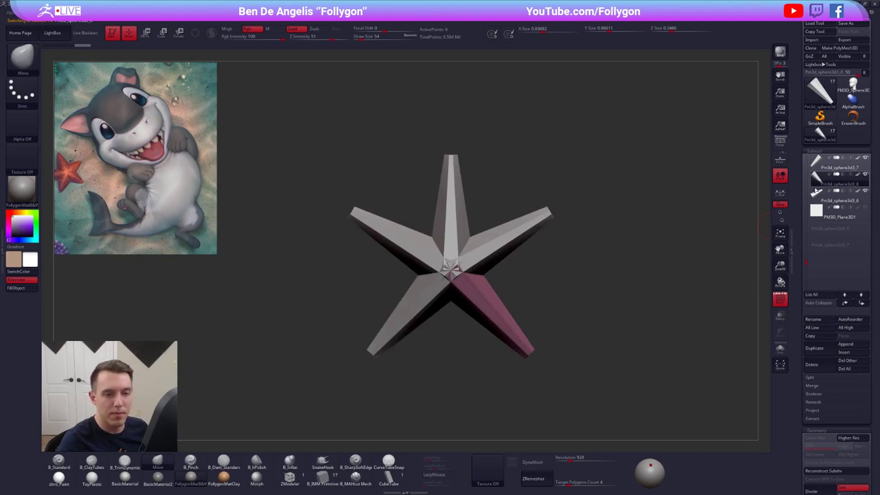
Make the starfish's upper-left arm the active subtool.
drag(805, 261, 805, 232)
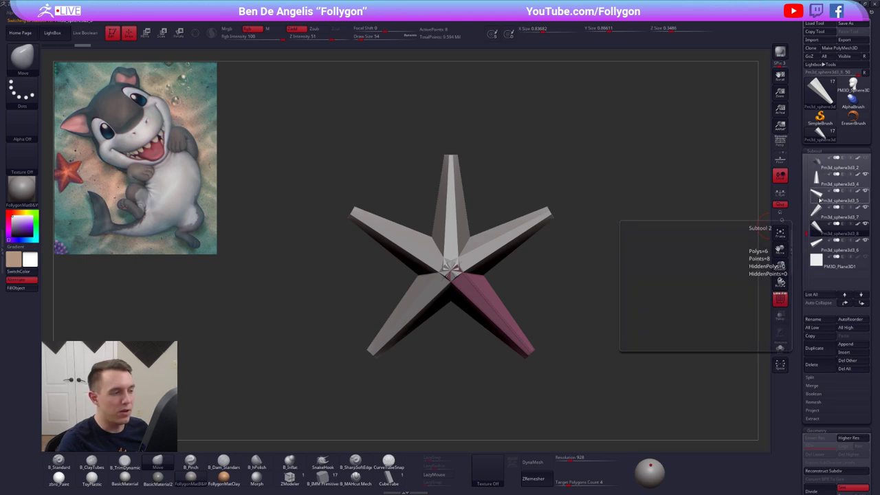
click(816, 195)
drag(605, 302, 606, 270)
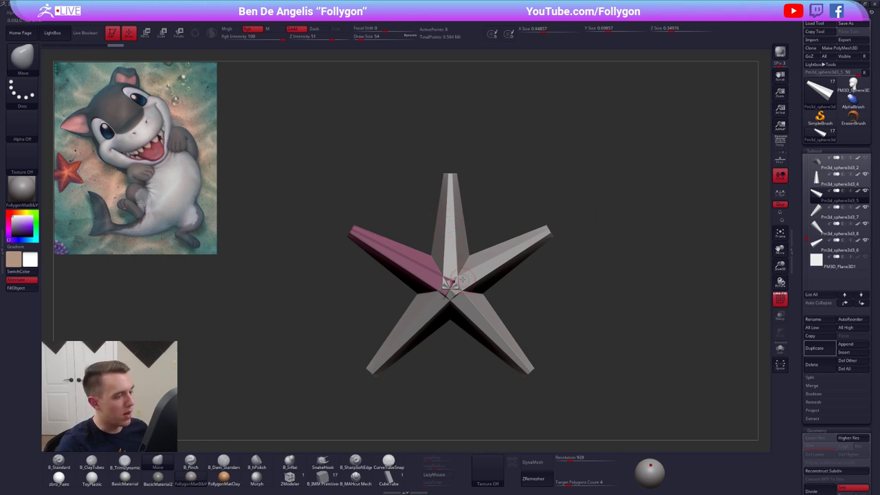
mouse_move(524, 268)
mouse_down()
mouse_move(513, 209)
mouse_move(524, 269)
mouse_up()
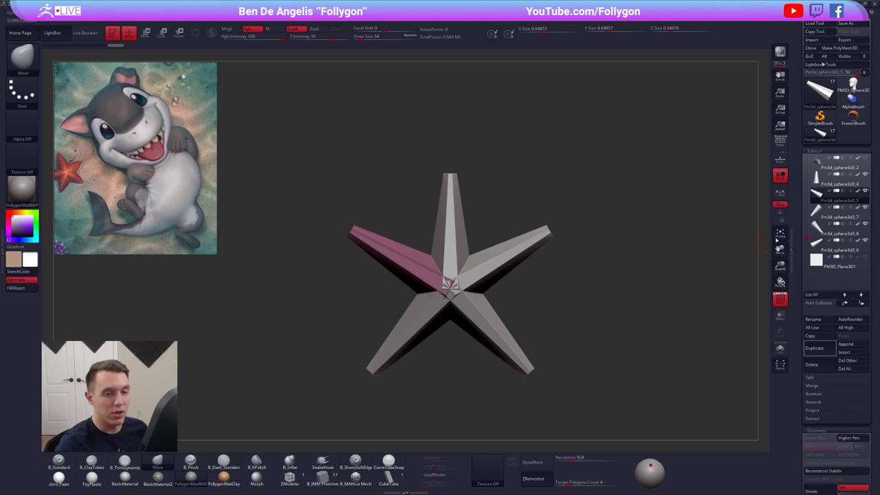
click(818, 180)
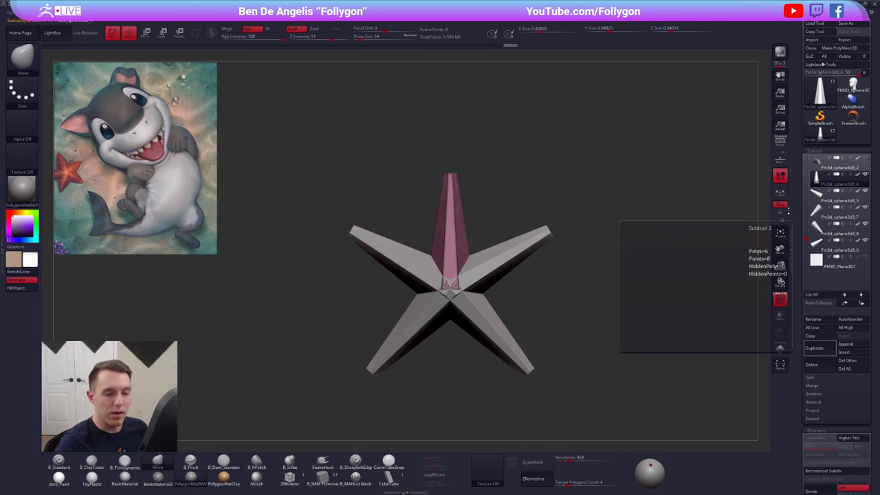
click(818, 347)
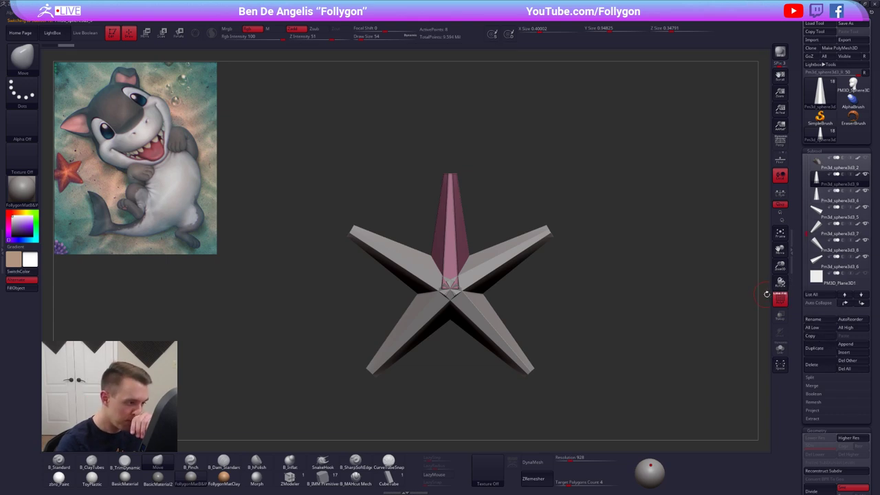
click(821, 360)
click(756, 373)
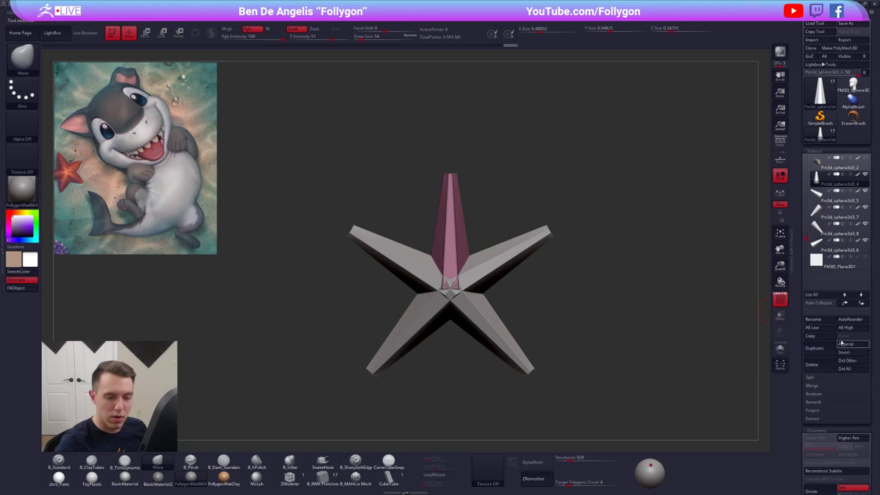
Append a Sphere3D subtool, make it active, frame it and turn off its polyframe display.
click(852, 344)
click(549, 364)
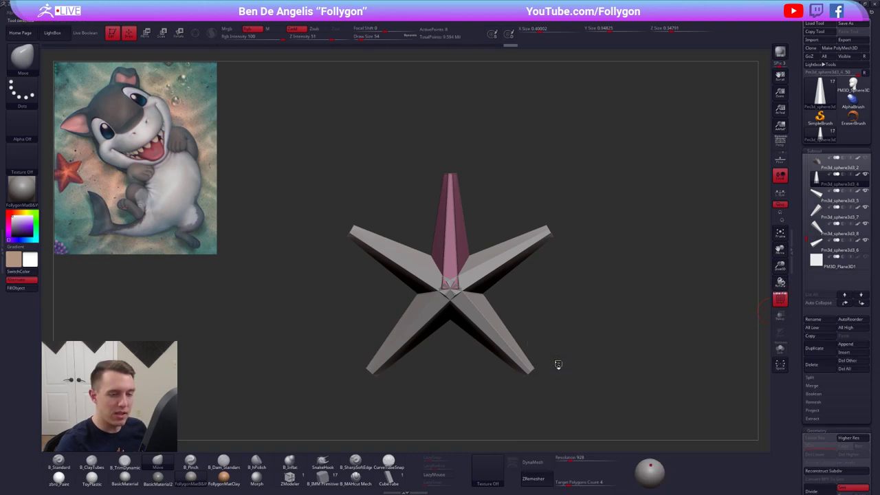
click(834, 277)
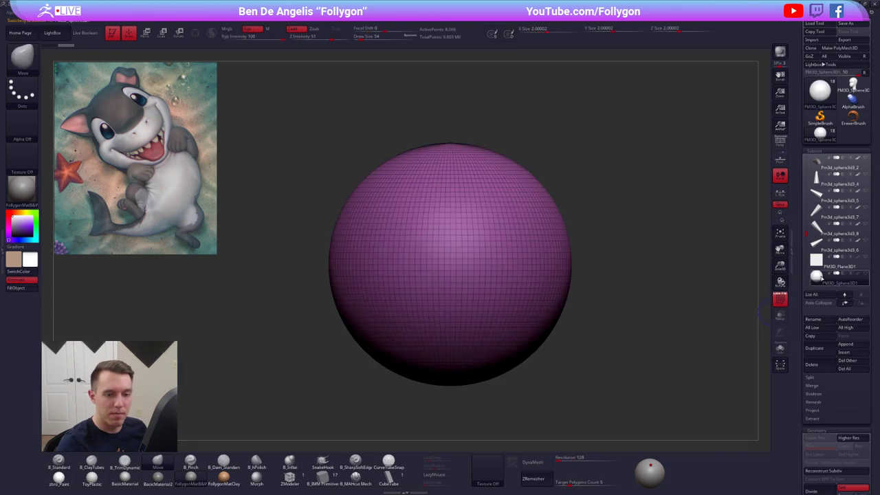
key(f)
key(shift+f)
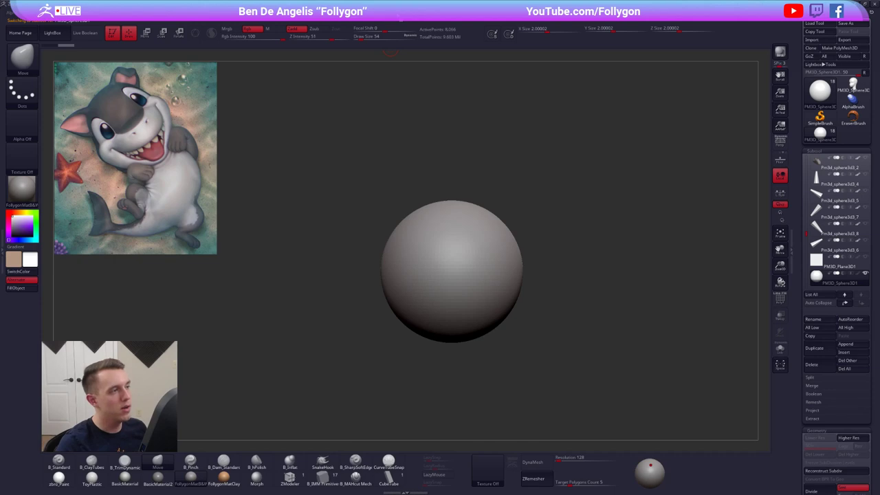
Enable radial symmetry around the Y axis for the sphere.
key(space)
click(409, 192)
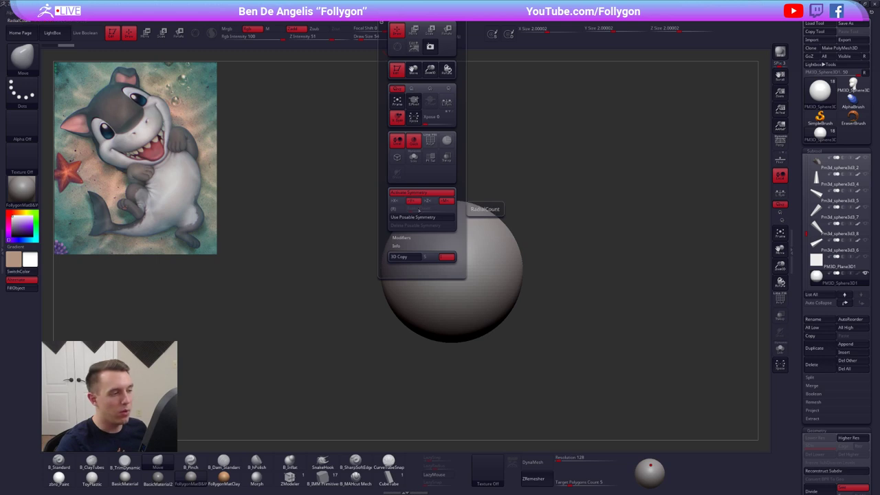
click(394, 208)
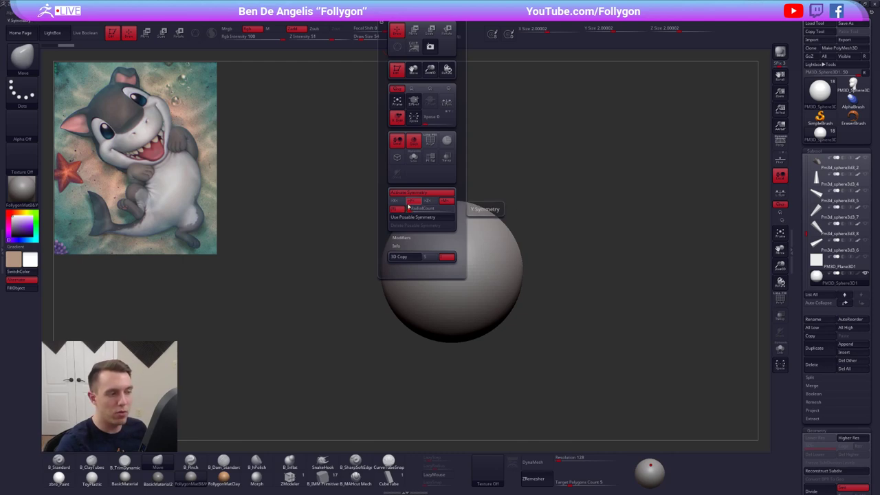
Try a B_ClayTubes stroke on the sphere to test the radial symmetry.
key(2)
mouse_move(454, 236)
mouse_down()
mouse_move(455, 287)
mouse_move(462, 224)
mouse_up()
key(ctrl+z)
key(ctrl+z)
key(ctrl+z)
key(ctrl+z)
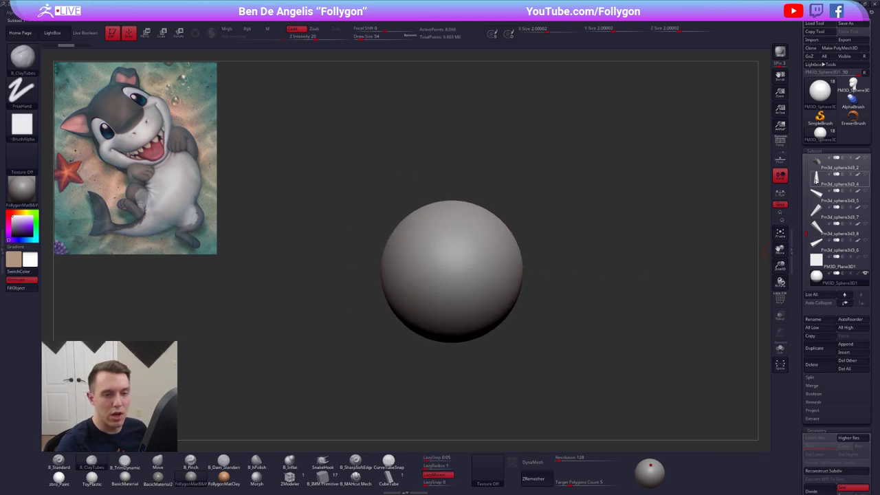
Create a new InsertMesh brush from the upright starfish arm, viewed from its base end, and make the sphere active again.
click(839, 179)
alt+drag(530, 321, 447, 235)
key(alt+s)
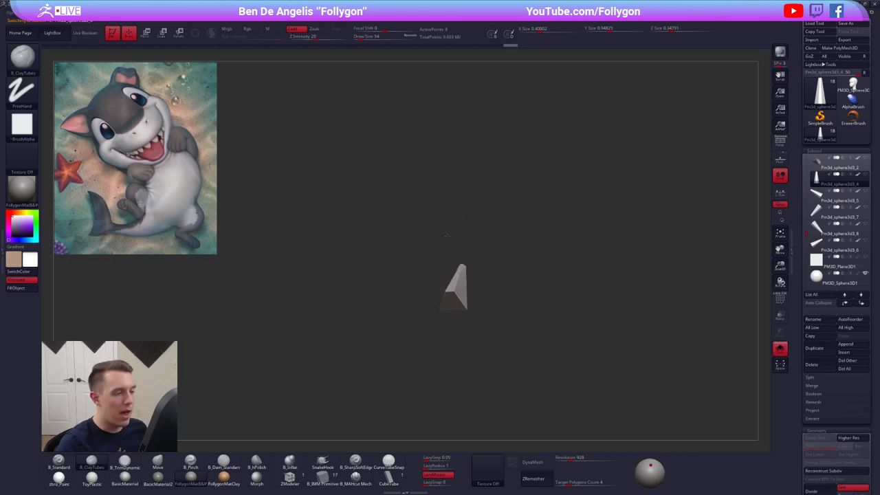
key(ctrl+z)
key(ctrl+z)
key(ctrl+z)
key(ctrl+z)
key(ctrl+z)
key(shift)
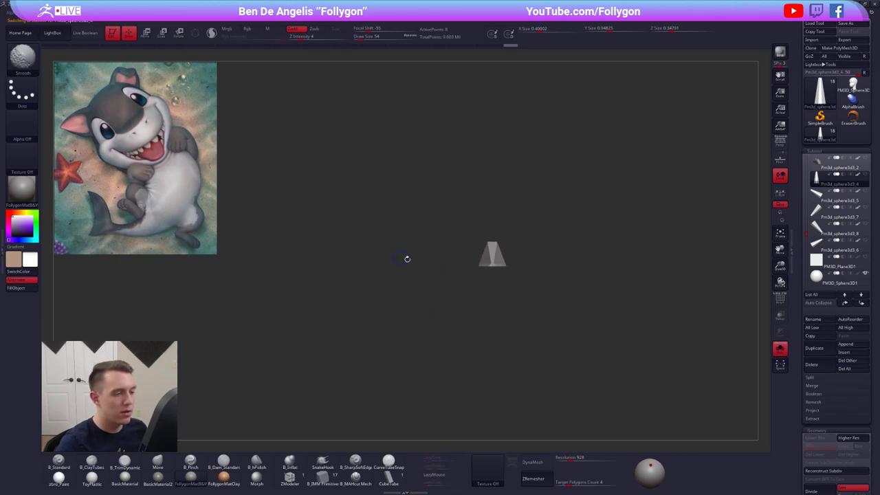
key(ctrl+z)
key(ctrl+z)
key(ctrl+z)
key(ctrl+z)
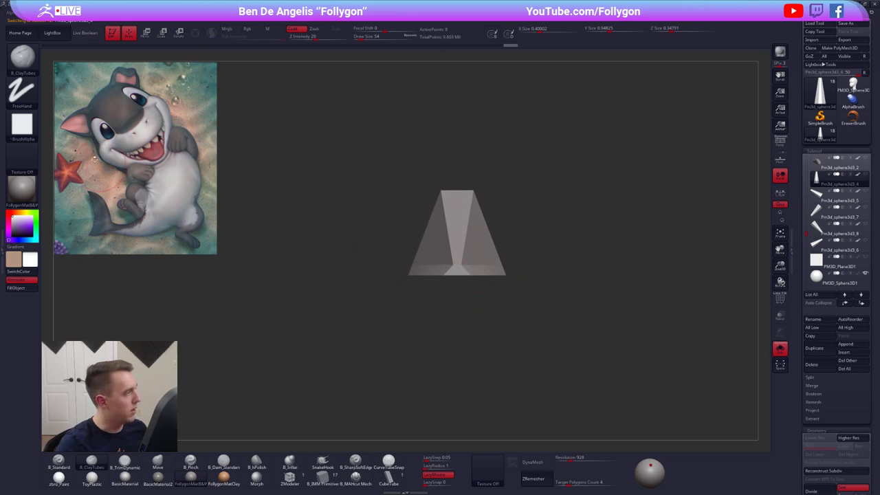
click(32, 68)
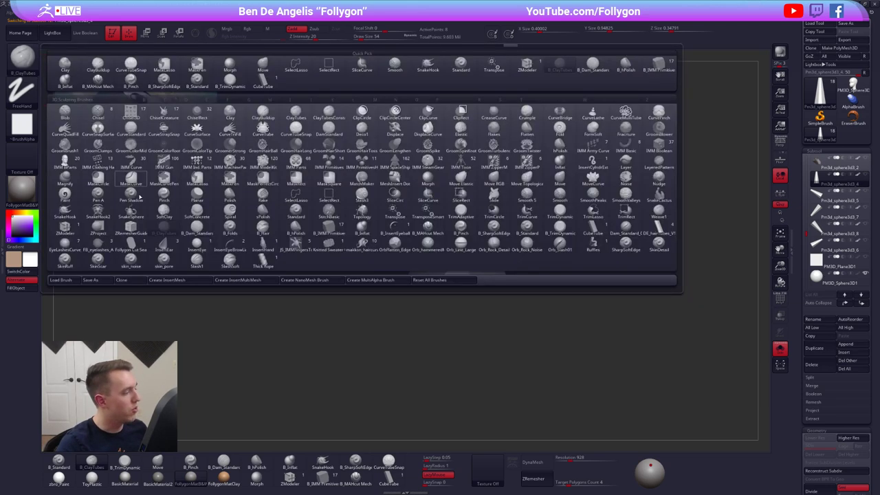
click(186, 282)
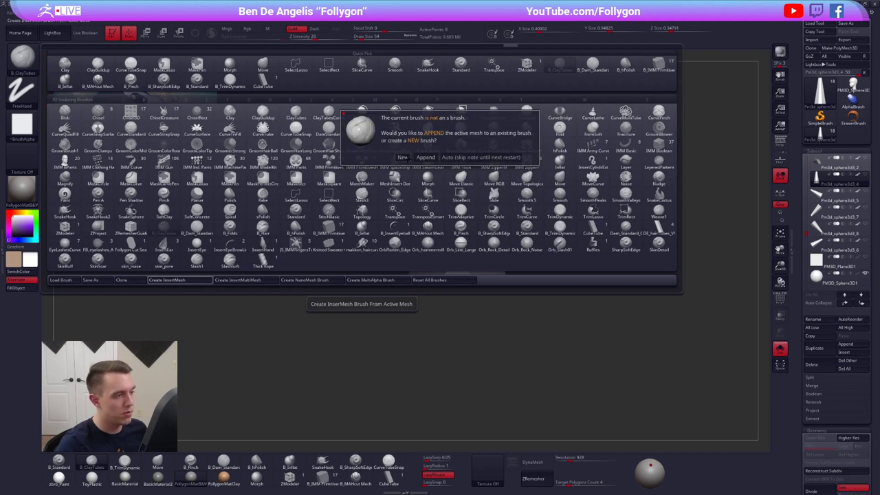
click(403, 157)
click(823, 275)
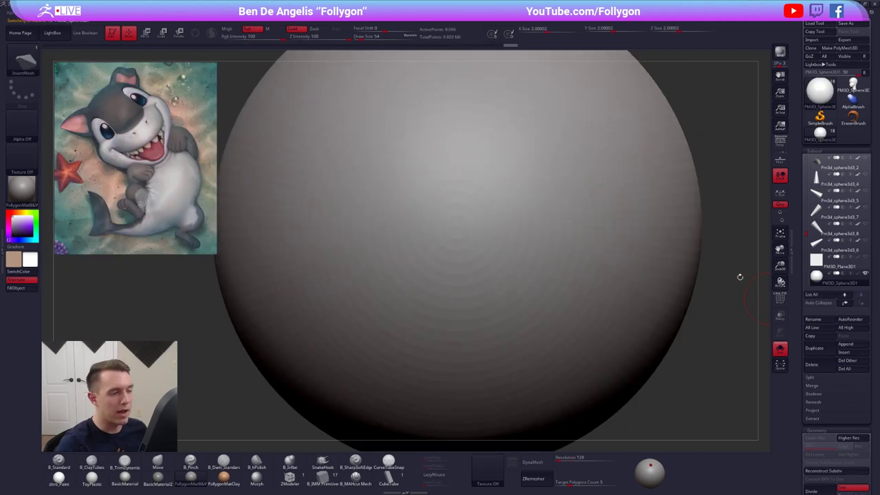
Insert a first radial set of arms around the sphere with the new InsertMesh brush.
mouse_move(529, 269)
ctrl+right_down()
mouse_move(516, 230)
mouse_move(506, 323)
mouse_move(487, 216)
mouse_move(474, 242)
ctrl+right_up()
mouse_move(470, 235)
mouse_down()
mouse_move(471, 298)
mouse_move(513, 429)
mouse_up()
ctrl+right_drag(530, 390, 525, 323)
right_drag(525, 323, 499, 399)
drag(529, 289, 512, 272)
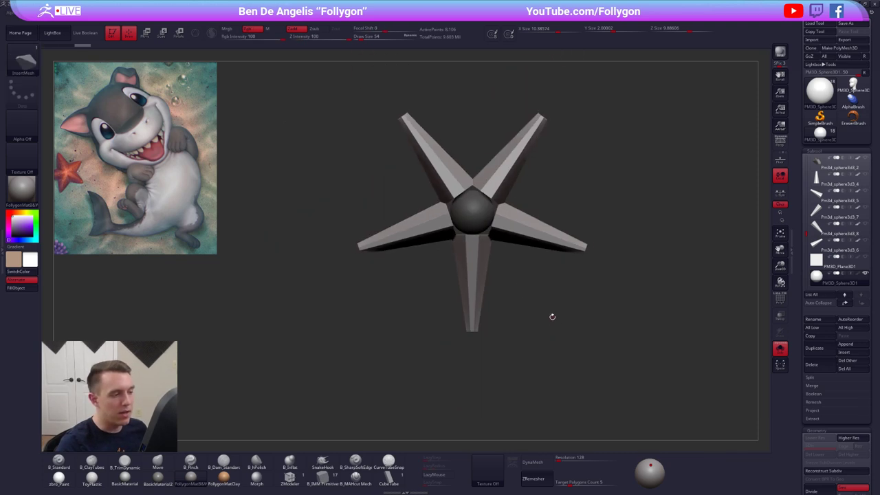
key(w)
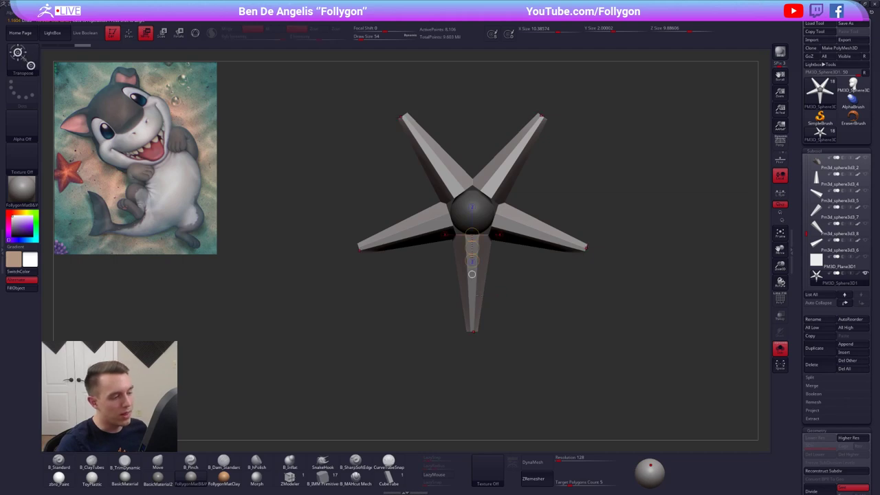
key(q)
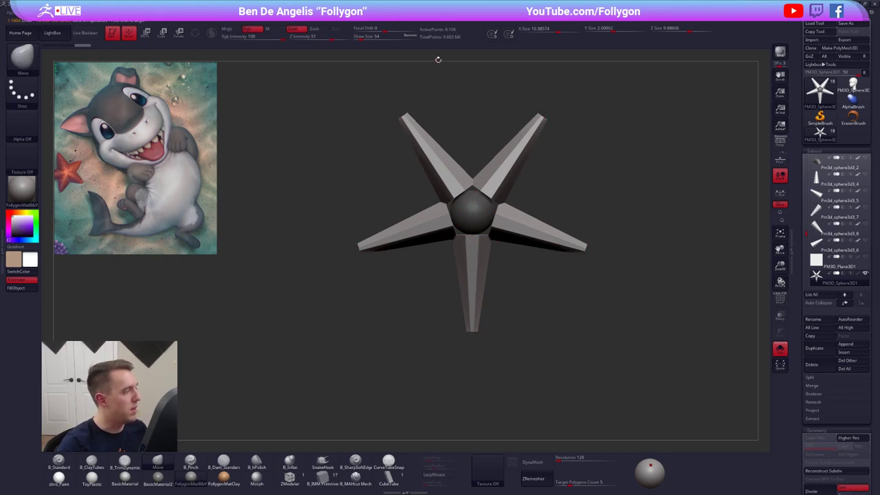
Open the brush's depth settings and undo the radial arm insertion on the sphere.
key(b)
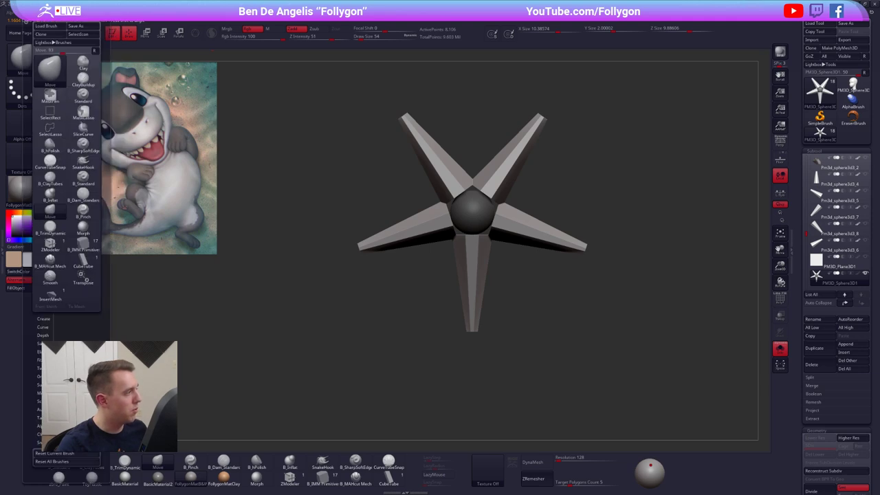
mouse_move(58, 334)
mouse_down()
mouse_move(60, 307)
mouse_move(62, 326)
mouse_up()
click(60, 307)
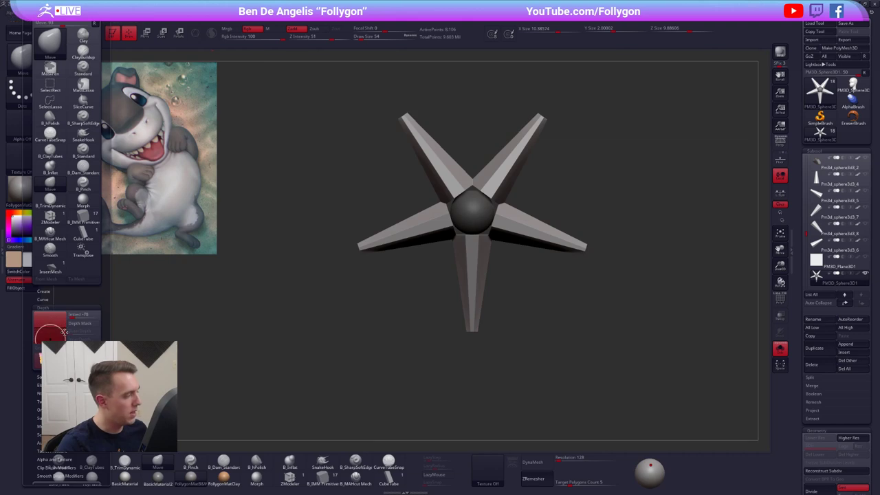
mouse_move(414, 302)
right_down()
mouse_move(451, 245)
mouse_move(483, 279)
right_up()
key(ctrl+z)
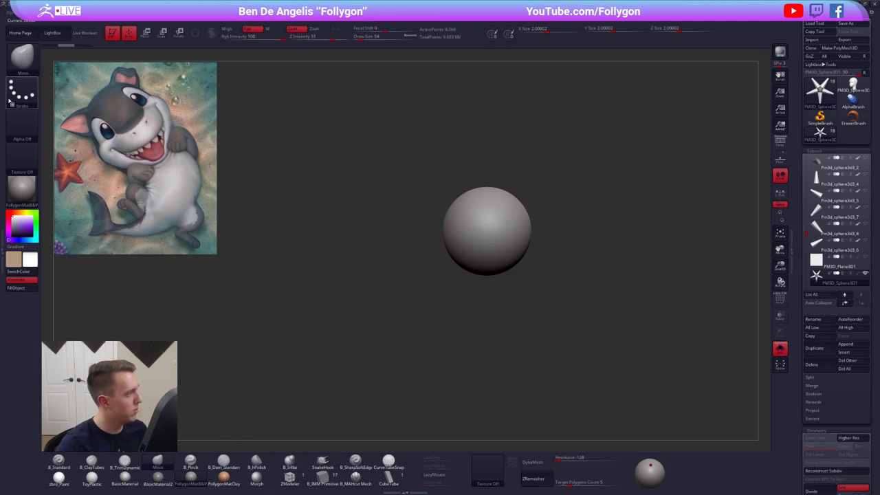
Insert a larger radial set of five arms around the sphere with the custom InsertMesh brush.
click(22, 58)
click(293, 268)
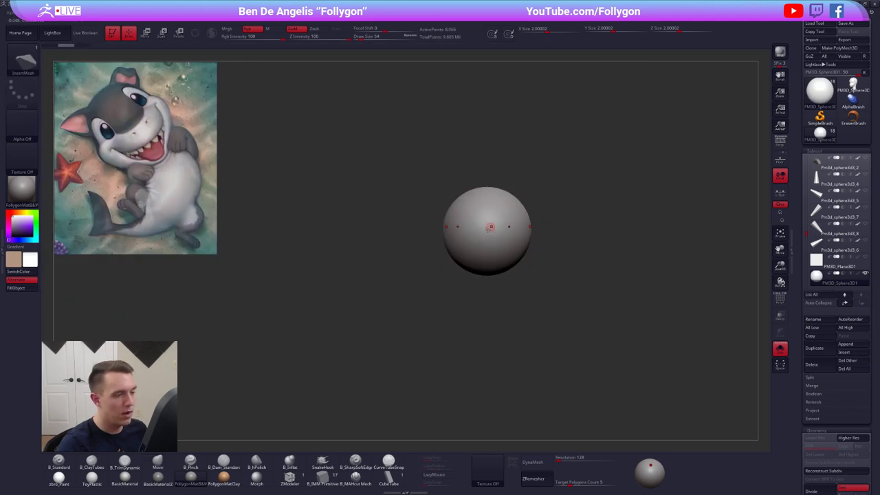
drag(487, 233, 491, 355)
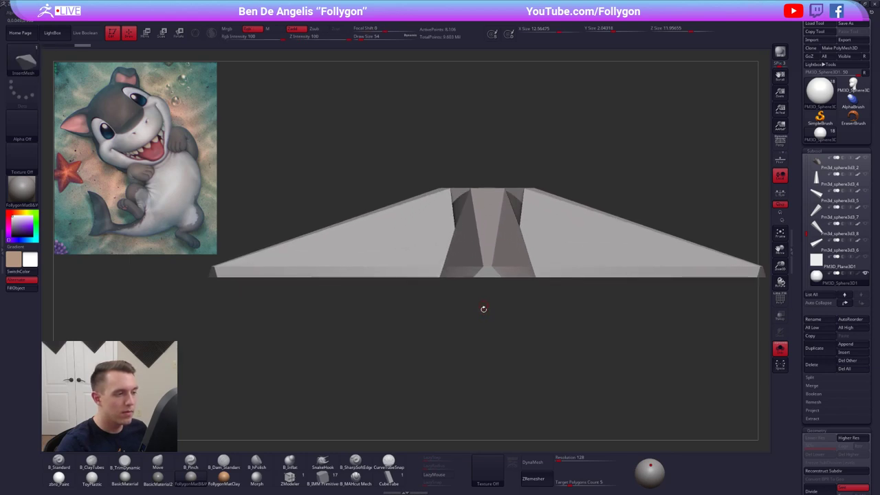
mouse_move(483, 309)
right_down()
mouse_move(489, 392)
mouse_move(498, 310)
mouse_move(488, 292)
right_up()
Try to reposition the inserted arms relative to the sphere with the Transpose move line.
key(w)
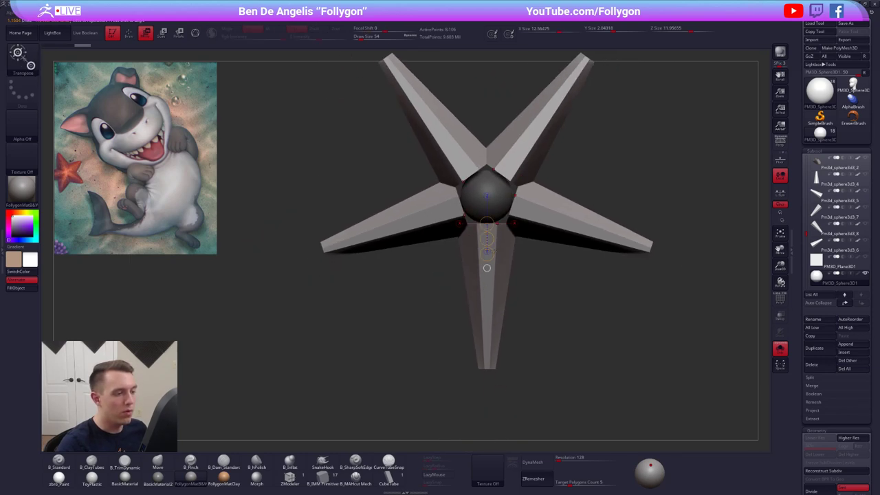
drag(486, 267, 486, 360)
mouse_move(487, 318)
right_down()
mouse_move(472, 290)
mouse_move(492, 327)
right_up()
key(ctrl+z)
alt+right_drag(539, 293, 531, 357)
key(q)
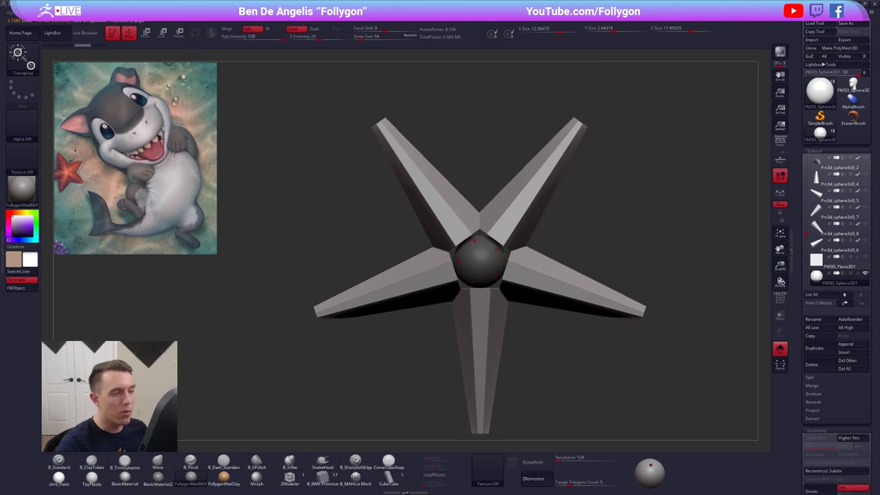
Isolate the arms' polygroup and delete the hidden central sphere.
alt+right_drag(708, 313, 703, 275)
key(shift+f)
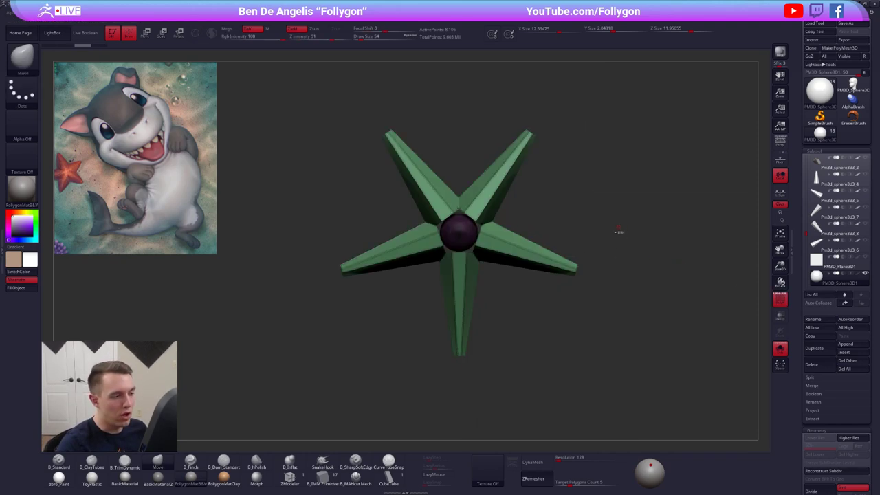
ctrl+shift+click(550, 256)
key(space)
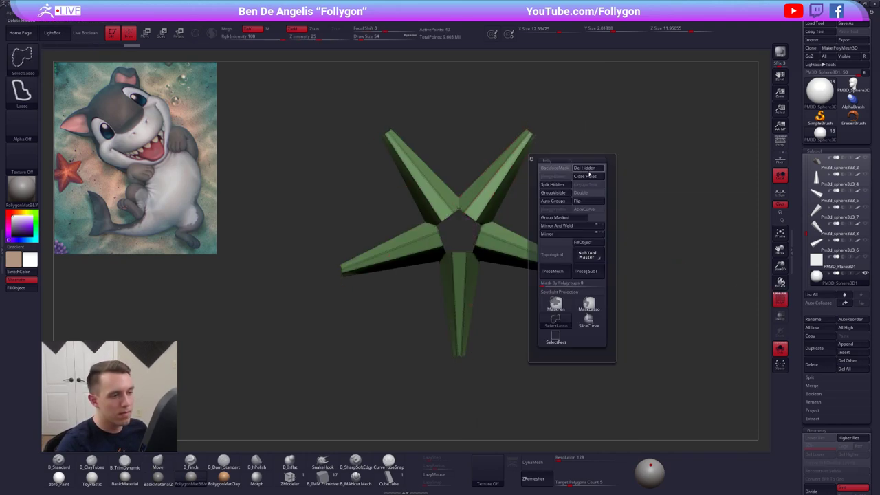
click(589, 172)
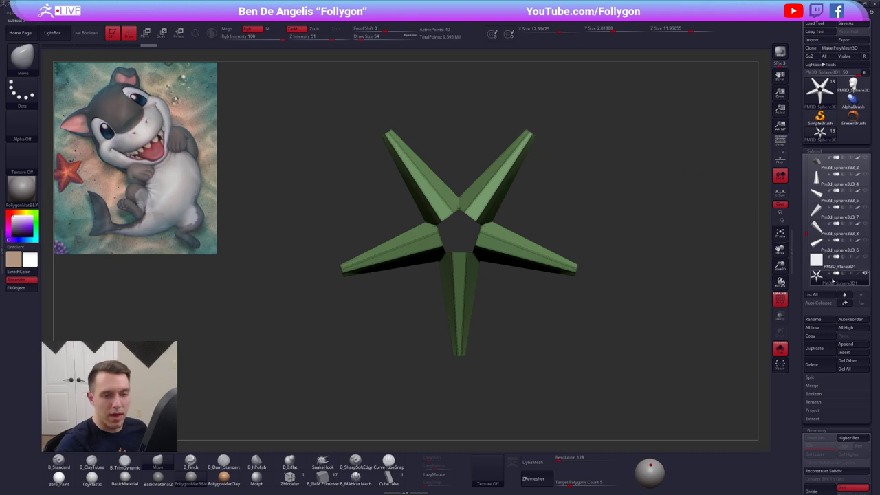
Reorder the new starfish subtool to sit above the old separate arms, directly below Pm3d_sphere3d3_2.
click(846, 304)
click(845, 304)
click(846, 304)
click(846, 304)
click(846, 304)
click(846, 304)
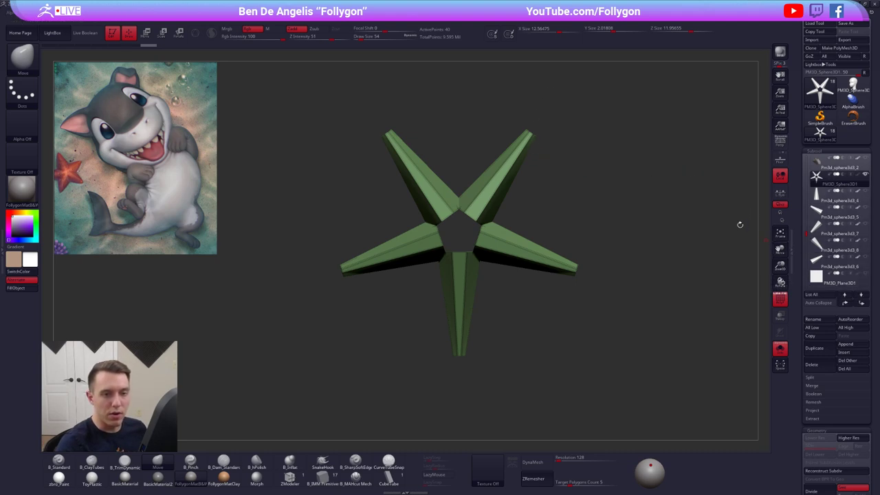
Merge the five old separate arm subtools, starting from Pm3d_sphere3d3_4, down into a single subtool.
click(815, 197)
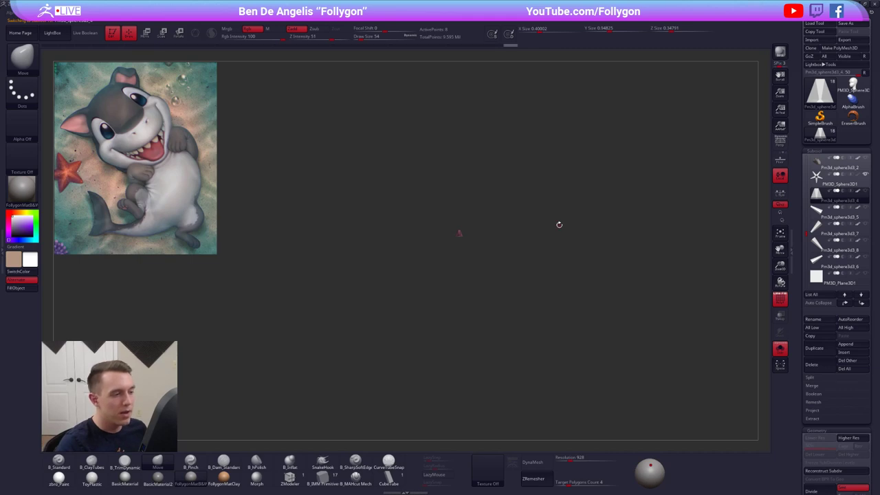
key(ctrl+shift+f)
click(646, 229)
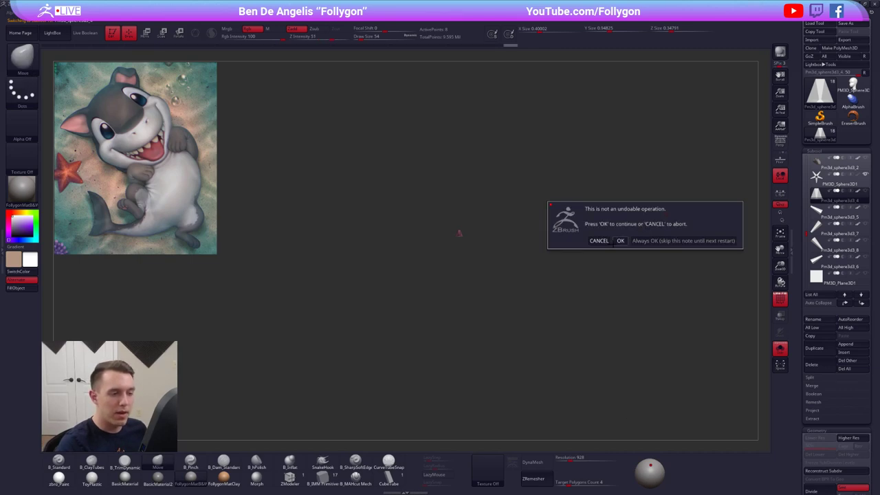
click(620, 241)
key(ctrl+shift+f)
click(649, 249)
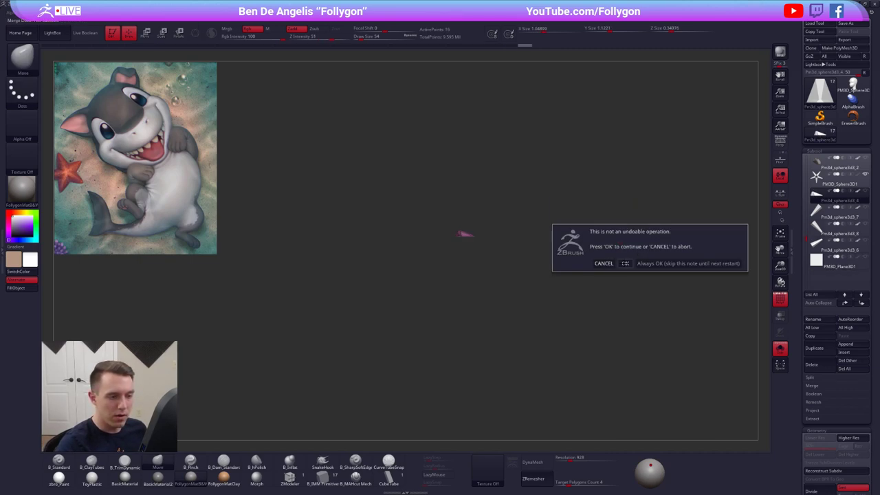
key(Return)
key(space)
click(653, 277)
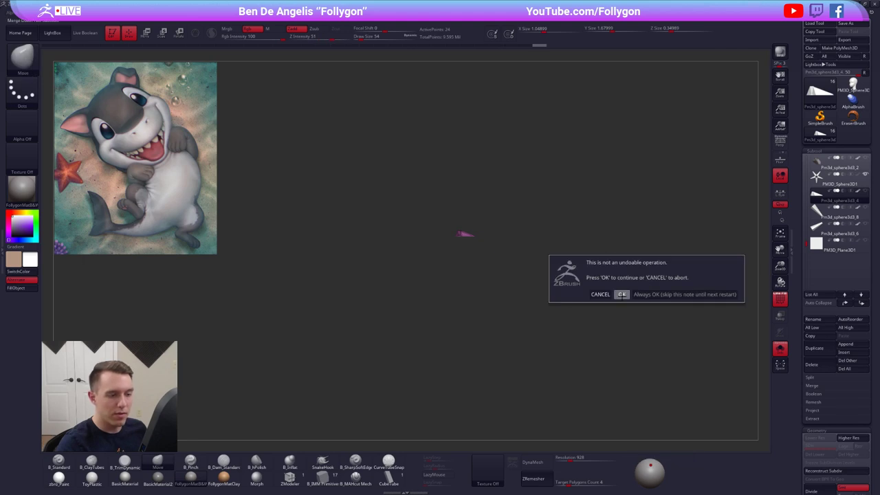
key(Return)
key(space)
click(613, 301)
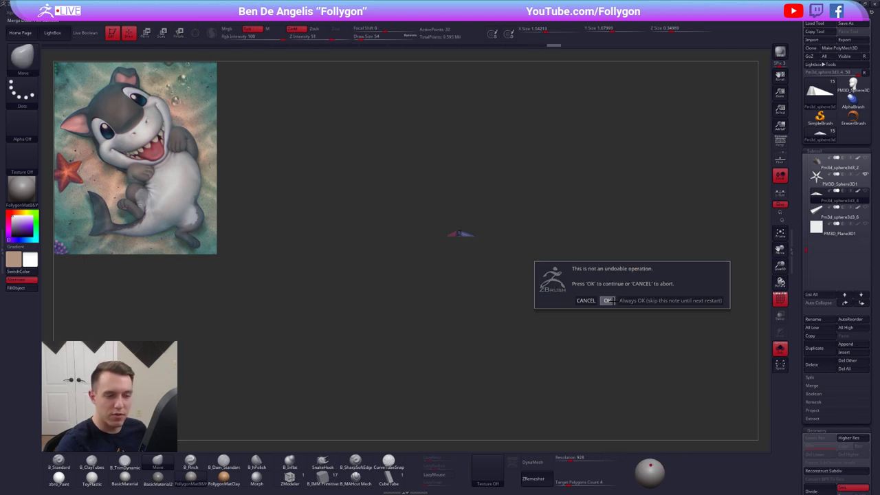
key(Return)
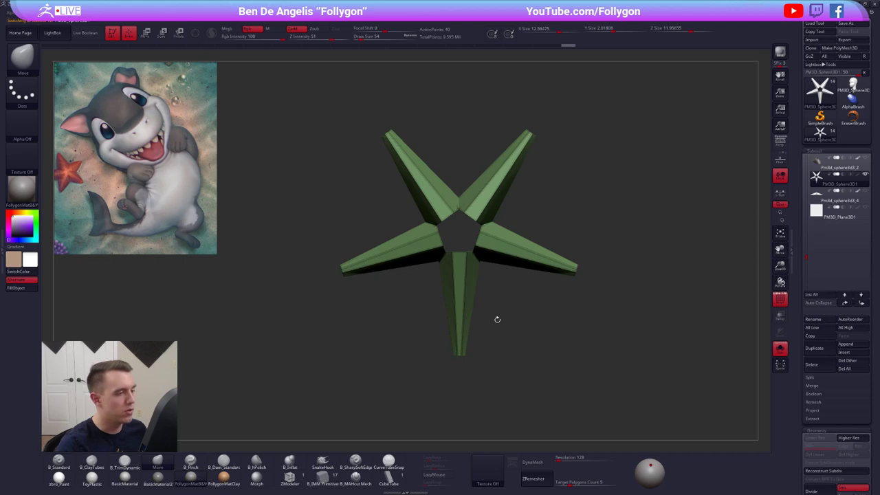
Scale the new five-armed starfish down uniformly to an X size of about 11.16.
key(space)
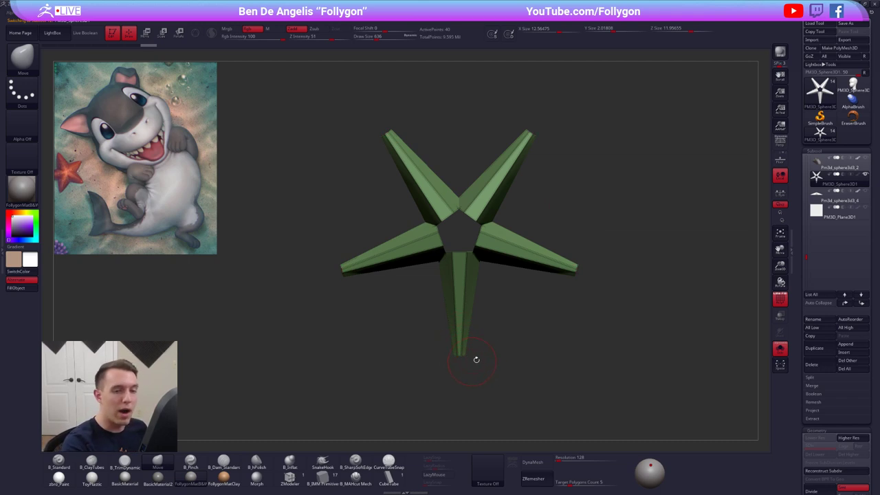
key(e)
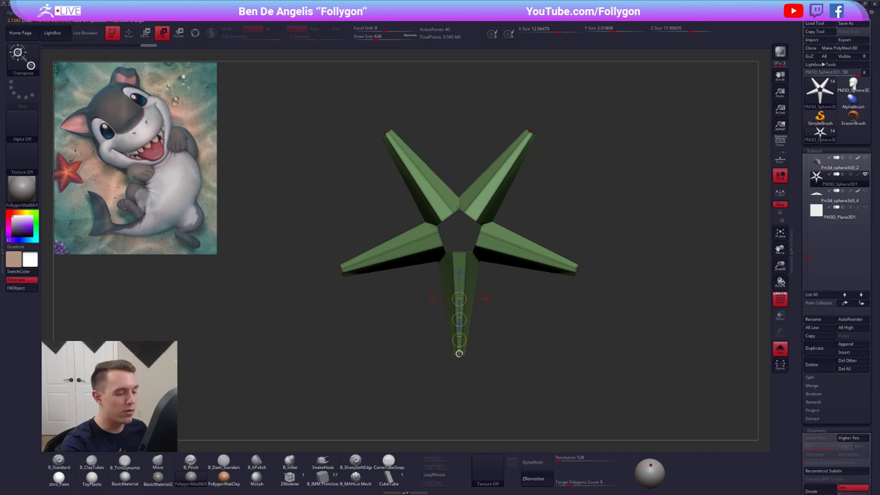
drag(452, 224, 474, 255)
key(q)
right_drag(461, 310, 459, 343)
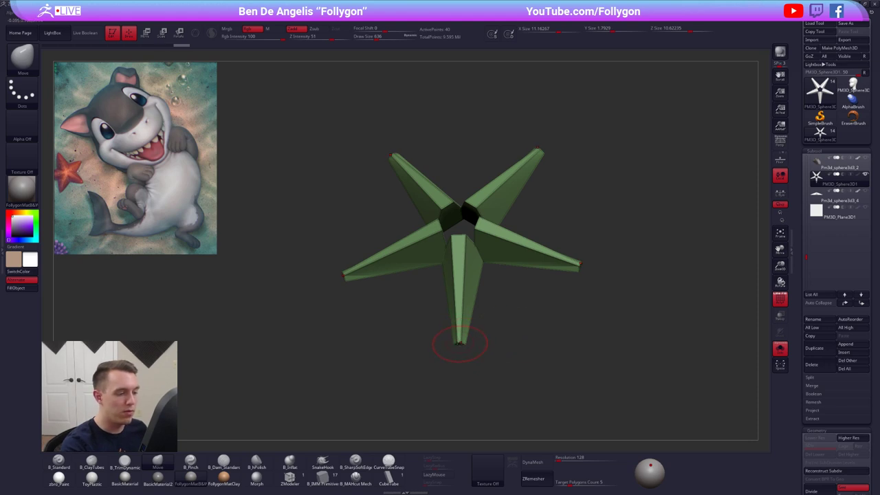
drag(459, 342, 476, 329)
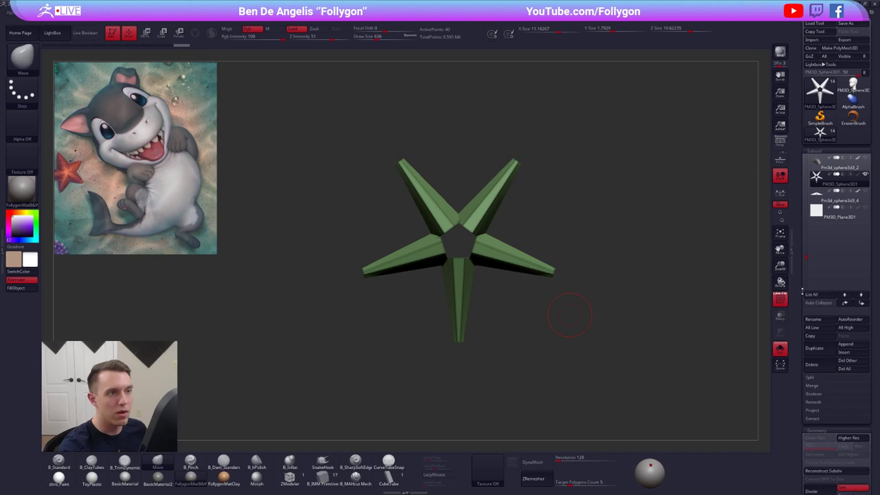
Clear any masking on the new starfish and subdivide its mesh several times.
mouse_move(530, 239)
ctrl+mouse_down()
mouse_move(601, 288)
mouse_move(607, 269)
ctrl+mouse_up()
ctrl+drag(609, 264, 619, 278)
key(s)
click(552, 273)
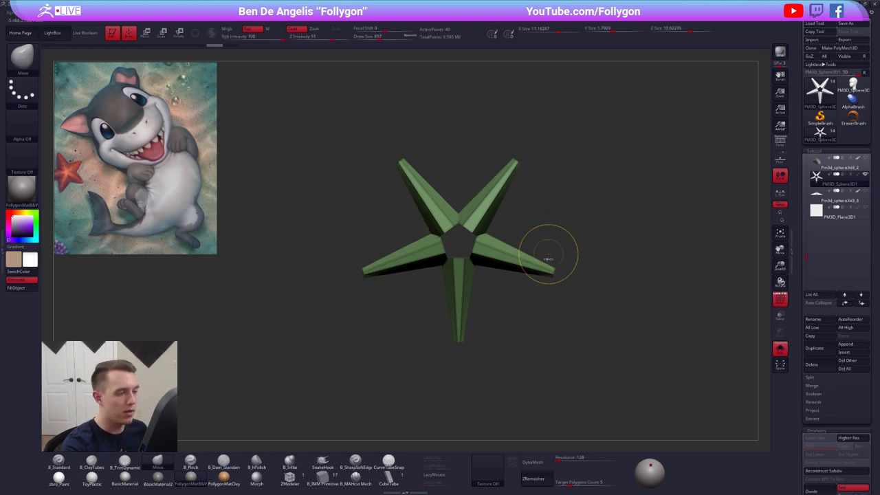
key(ctrl+d)
key(ctrl+d)
key(ctrl+d)
key(ctrl+d)
mouse_move(465, 276)
ctrl+right_down()
mouse_move(505, 310)
mouse_move(475, 296)
ctrl+right_up()
Try building up the faces of the starfish arms with radially symmetric ClayTubes strokes.
key(b)
key(c)
key(t)
key(shift+f)
drag(496, 275, 492, 330)
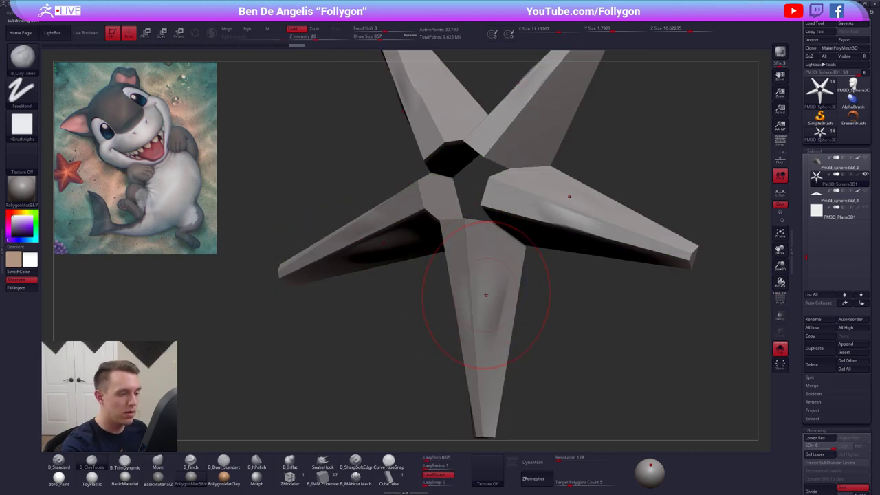
key(space)
drag(485, 295, 479, 294)
drag(492, 262, 481, 324)
mouse_move(481, 324)
right_down()
mouse_move(496, 332)
mouse_move(491, 303)
mouse_move(505, 279)
right_up()
key(ctrl+z)
key(ctrl+z)
Try reshaping the sides of the starfish arms with the Move brush.
key(b)
key(m)
key(v)
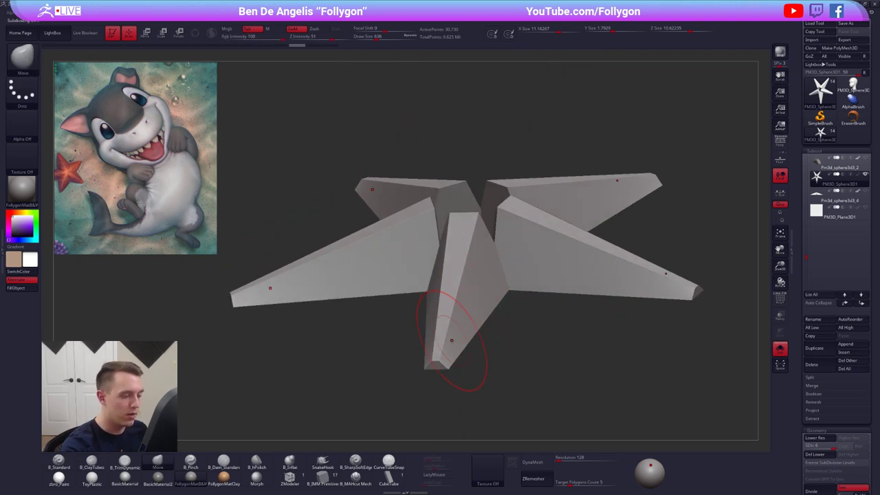
drag(452, 340, 475, 345)
key(ctrl+f)
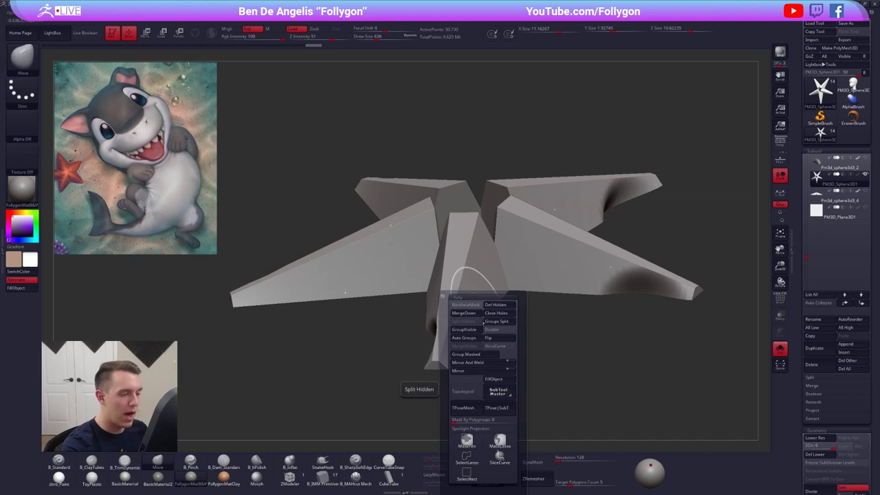
key(ctrl+z)
mouse_move(490, 313)
mouse_down()
mouse_move(476, 317)
mouse_move(463, 303)
mouse_up()
key(ctrl+z)
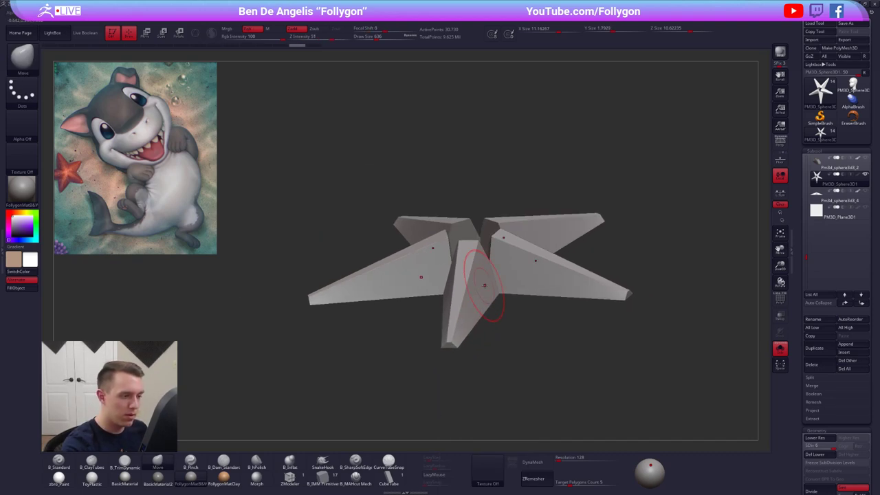
Flip the starfish mesh's normals and flip them back.
key(space)
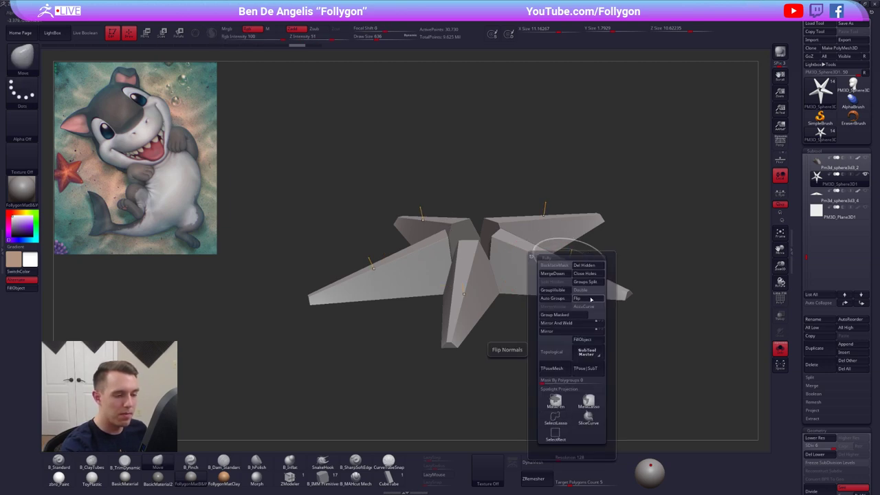
click(591, 300)
key(space)
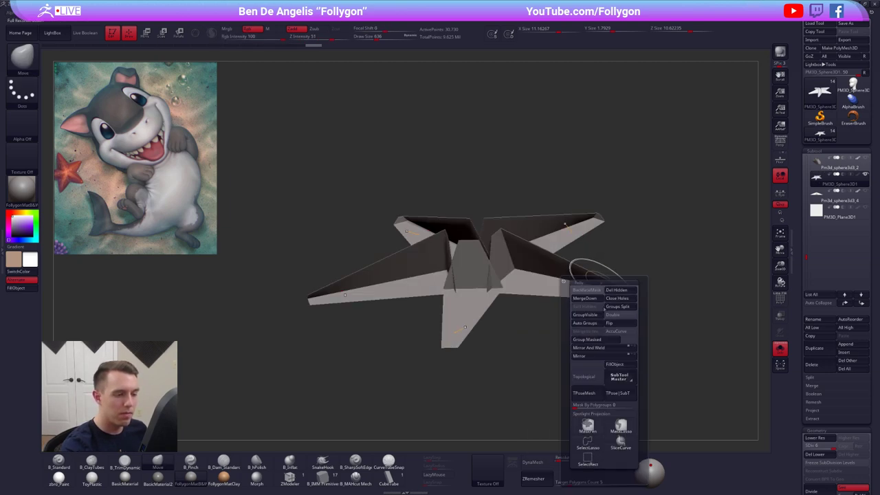
click(616, 323)
Turn off Rgb colour for the Move brush, leaving only Zadd active.
right_drag(461, 344, 462, 342)
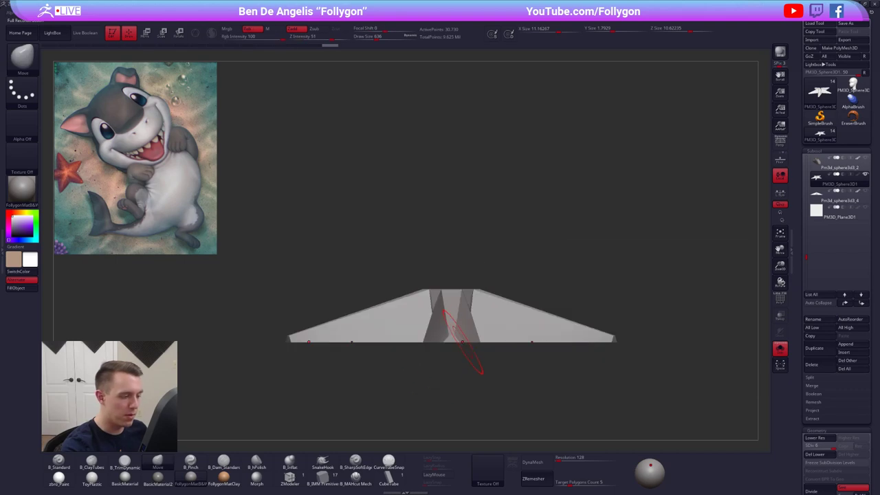
mouse_move(452, 337)
mouse_down()
mouse_move(451, 351)
mouse_move(465, 289)
mouse_move(444, 285)
mouse_up()
mouse_move(444, 284)
right_down()
mouse_move(513, 371)
mouse_move(520, 295)
mouse_move(460, 235)
right_up()
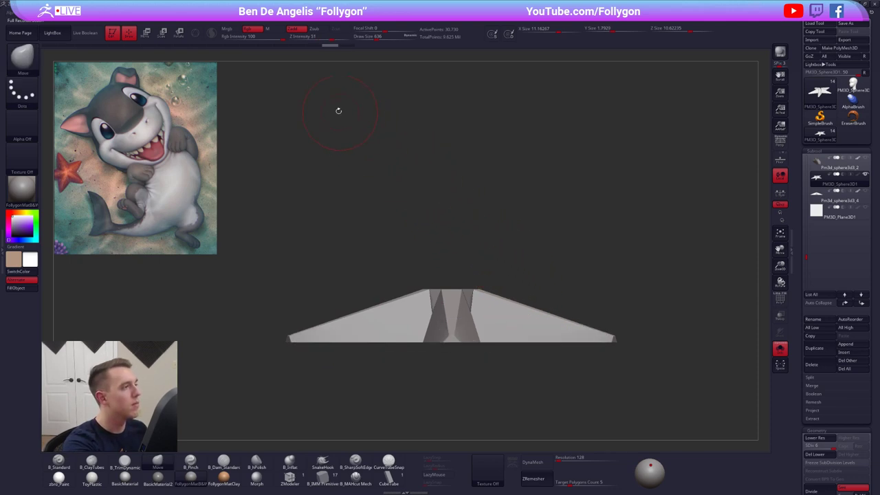
click(262, 31)
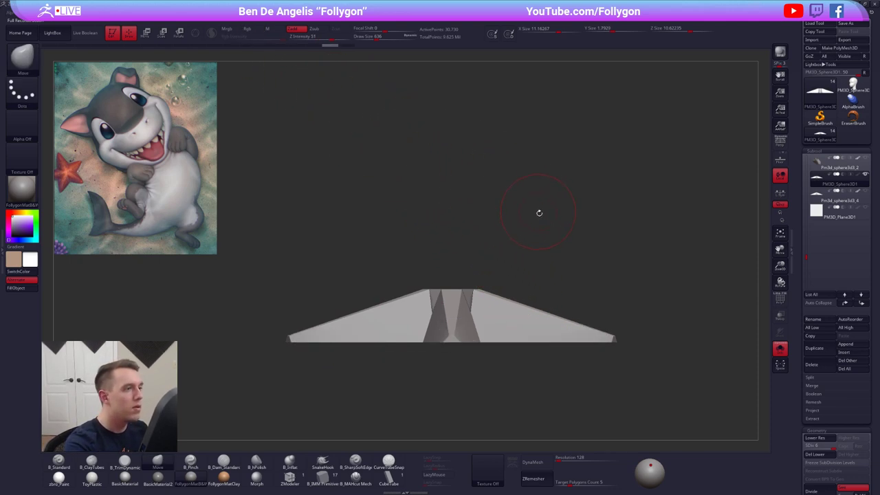
right_drag(539, 213, 747, 226)
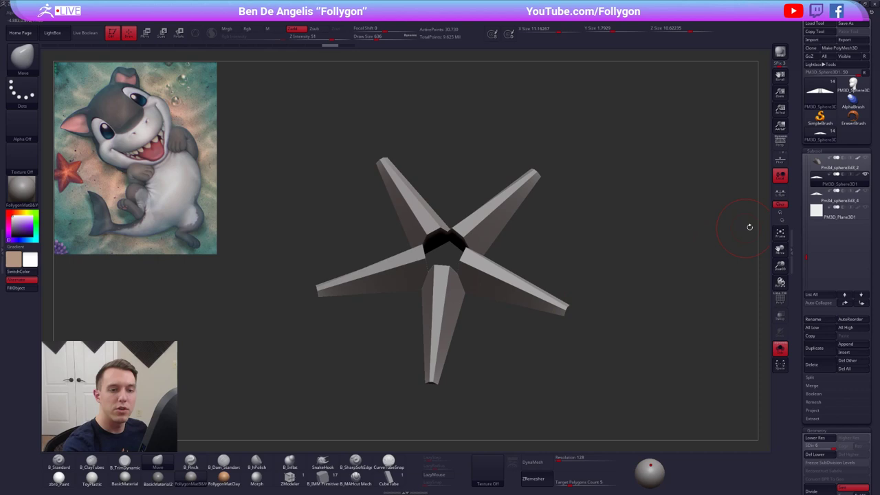
Restore the shark's visibility and hide the sand plane and both starfish subtools.
click(808, 214)
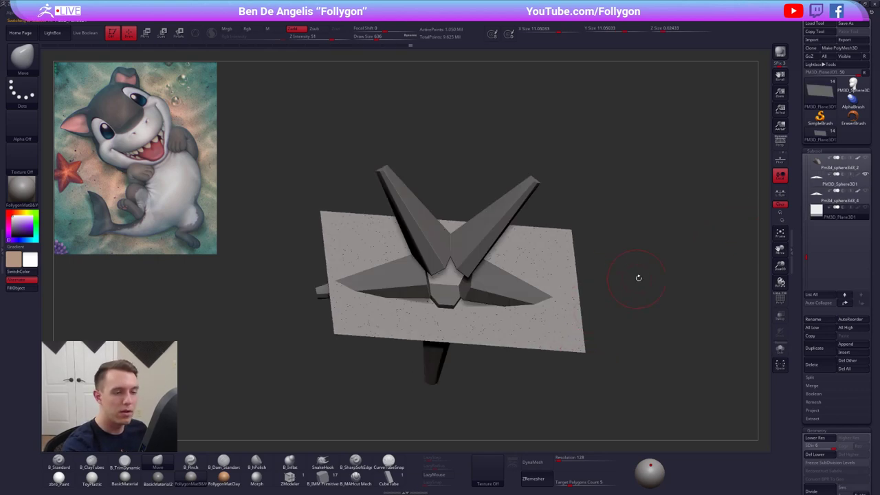
click(865, 207)
shift+click(865, 206)
shift+click(865, 206)
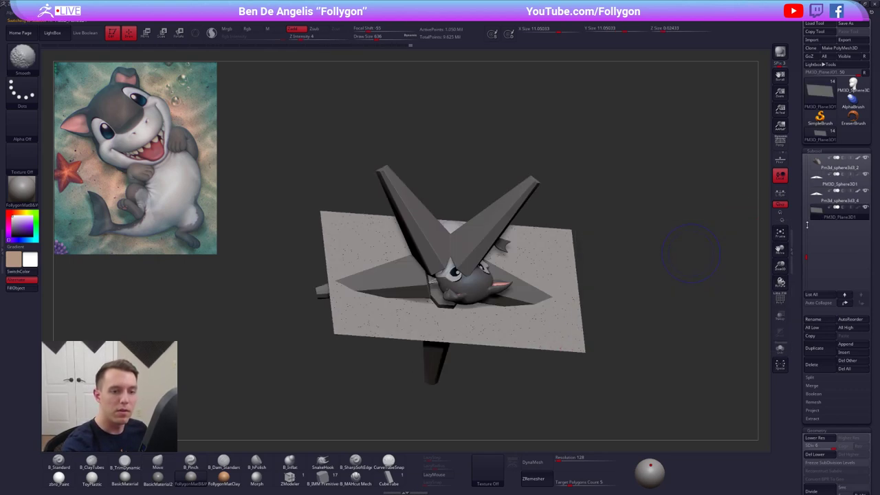
right_drag(662, 255, 680, 238)
click(865, 207)
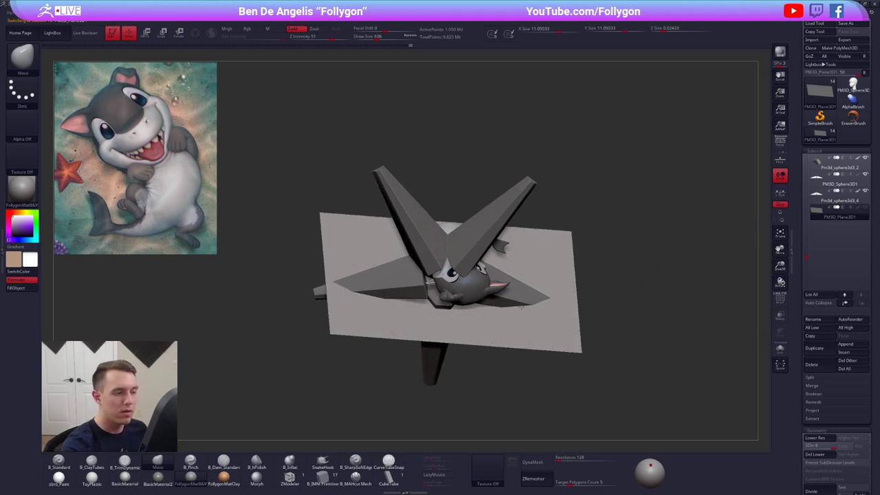
right_drag(521, 307, 527, 255)
alt+click(558, 259)
click(817, 185)
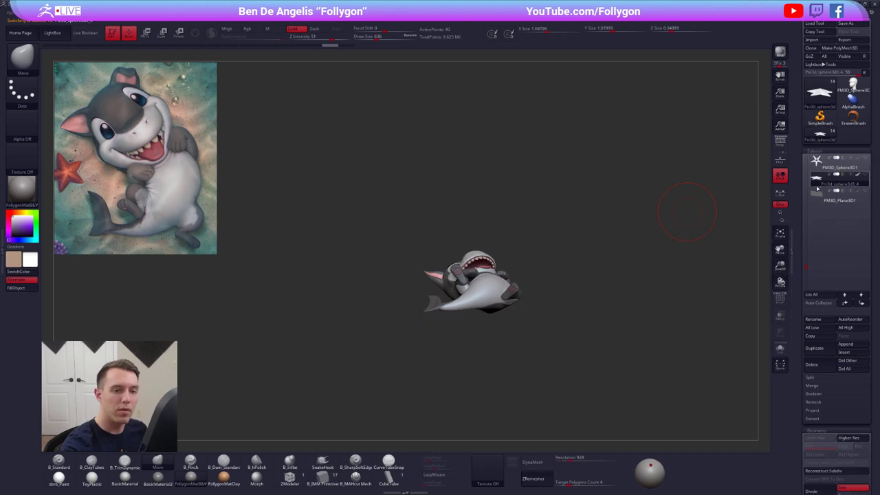
Select the shark's body subtool, show it alone and frame it from the front.
shift+right_drag(613, 257, 606, 309)
alt+click(498, 348)
key(alt+s)
alt+right_drag(506, 340, 504, 256)
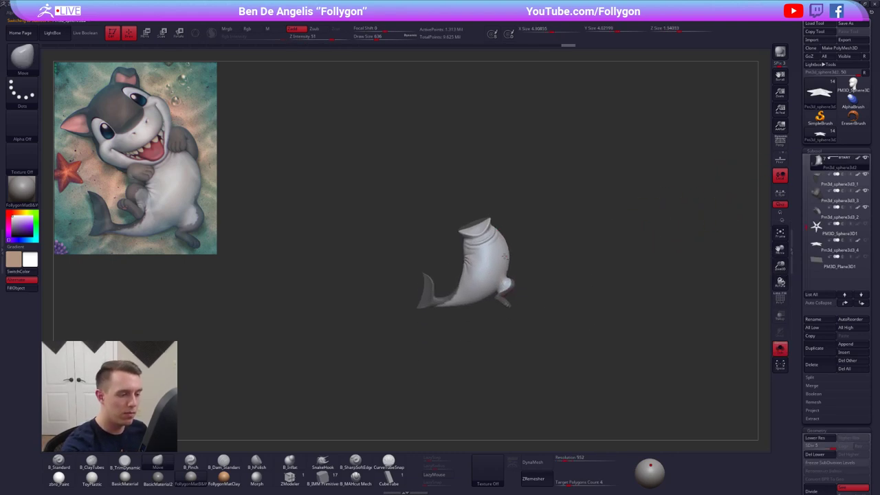
key(f)
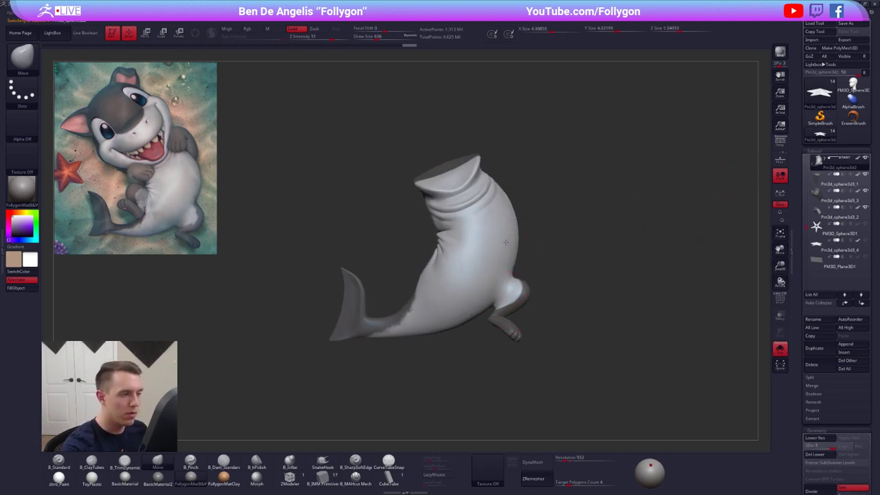
Pull the inner contour of the shark's torso outward with the Move brush to fill out the body.
mouse_move(505, 241)
mouse_down()
mouse_move(477, 243)
mouse_move(464, 272)
mouse_up()
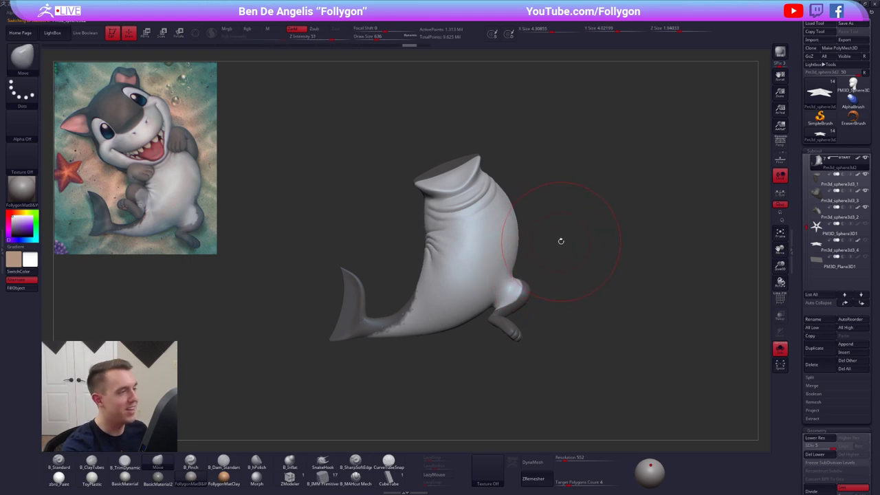
key(space)
mouse_move(552, 253)
alt+mouse_down()
mouse_move(560, 269)
mouse_move(538, 259)
alt+mouse_up()
key(space)
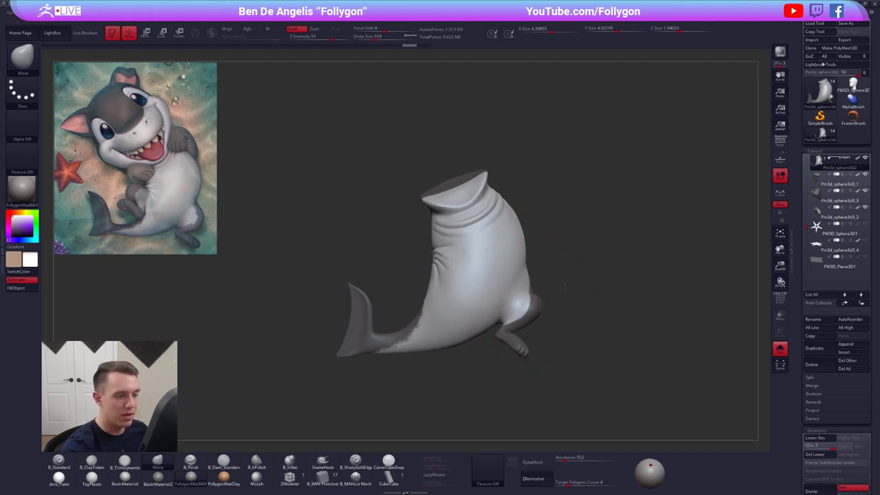
key(ctrl+shift+space)
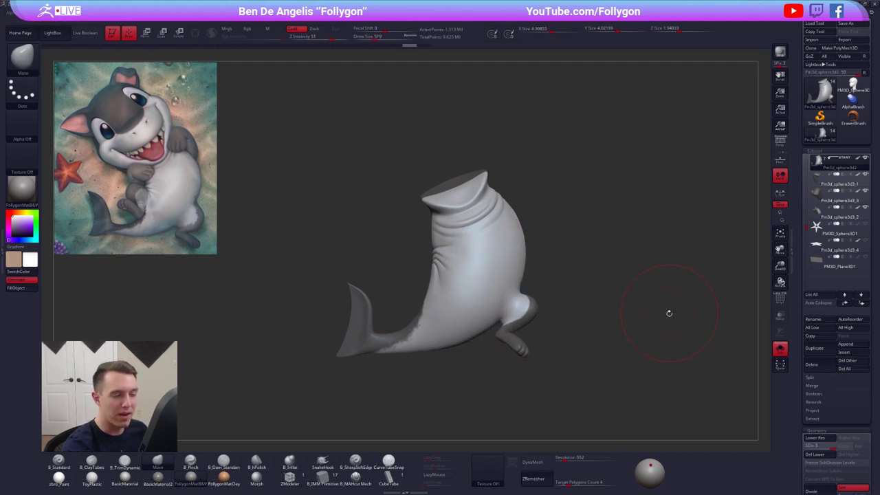
drag(667, 343, 612, 350)
alt+drag(599, 240, 529, 268)
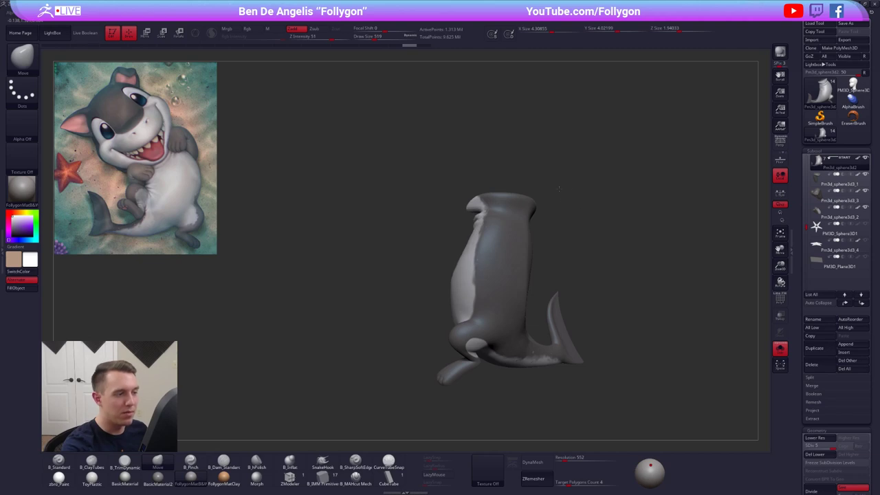
drag(579, 285, 648, 259)
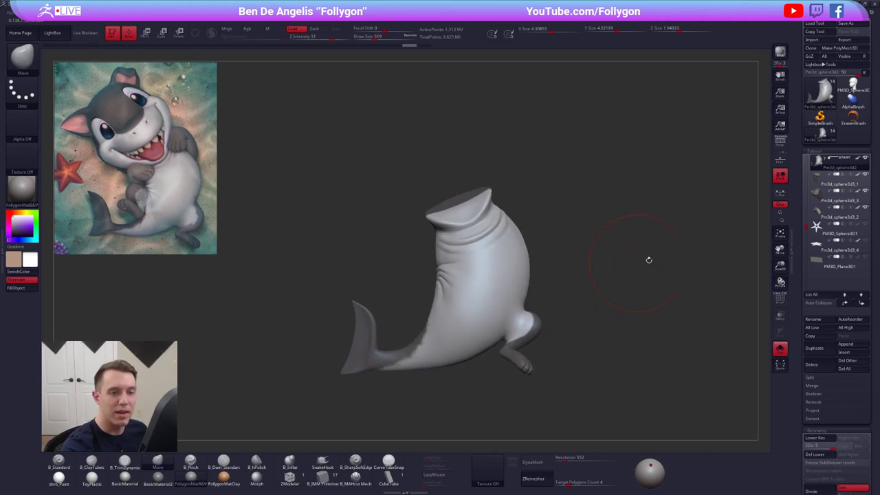
Switch to the merged old starfish subtool Pm3d_sphere3d3_4 and view it from the front.
key(space)
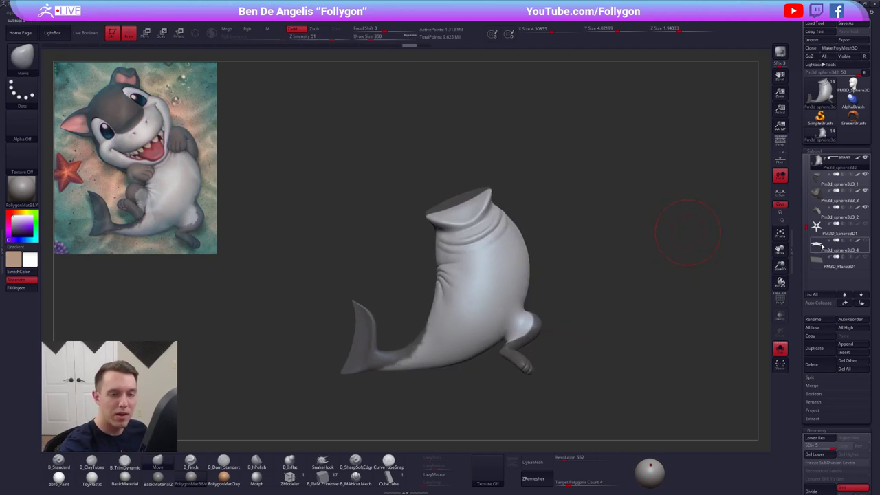
click(817, 247)
shift+drag(606, 282, 576, 325)
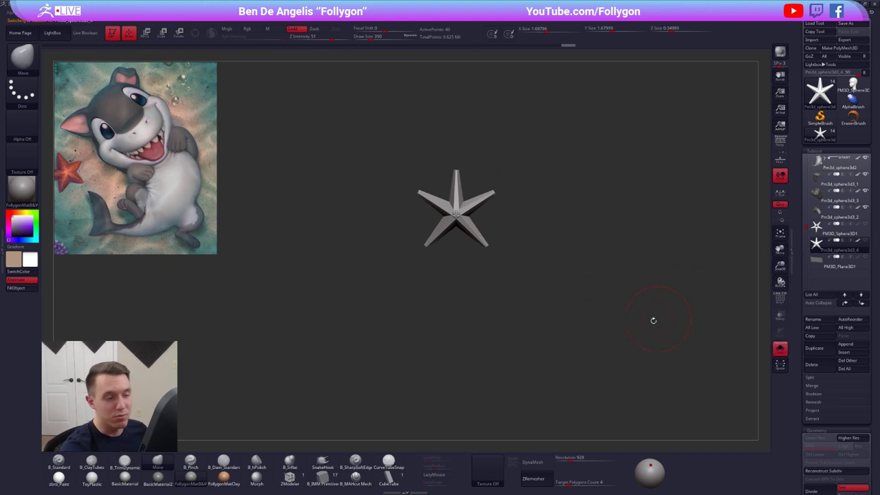
alt+drag(489, 248, 526, 306)
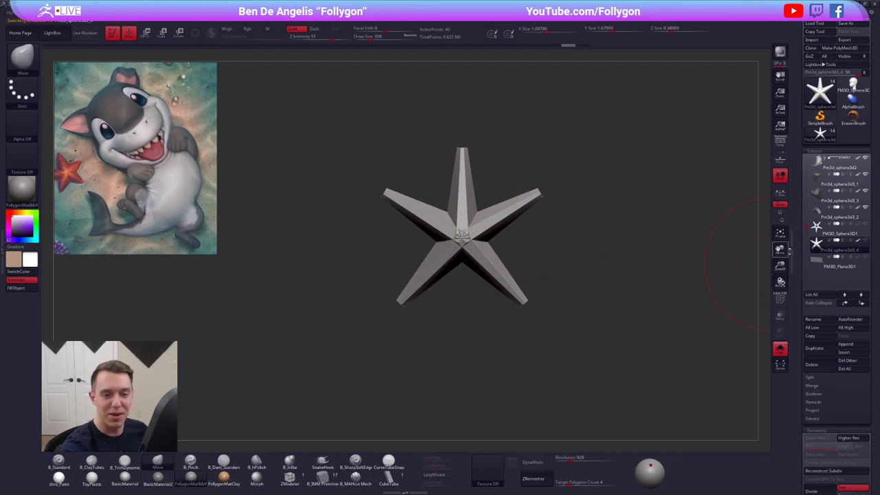
Select the radial starfish subtool PM3D_Sphere3D1, frame it from the front and quick-save the project.
click(822, 232)
ctrl+right_drag(662, 279, 508, 304)
drag(508, 304, 628, 96)
key(ctrl+s)
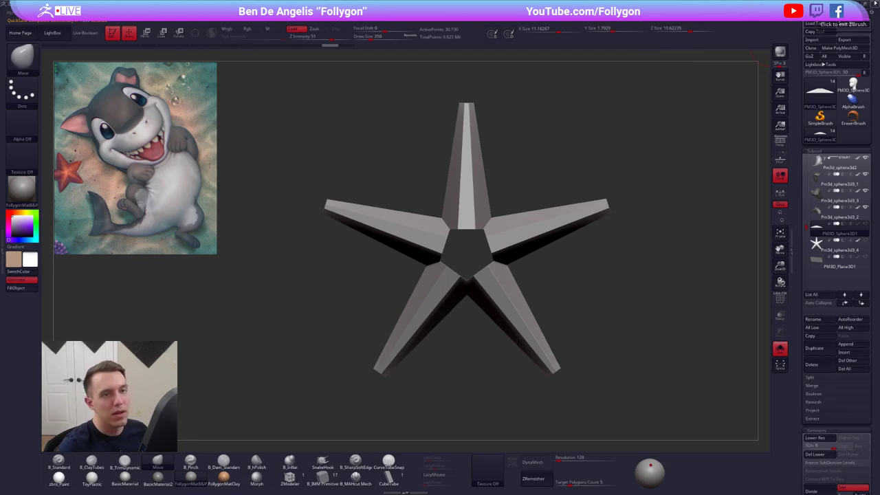
Exit and restart ZBrush, closing the Calculator and the home page window, and expand the Subtool section.
click(864, 4)
click(443, 270)
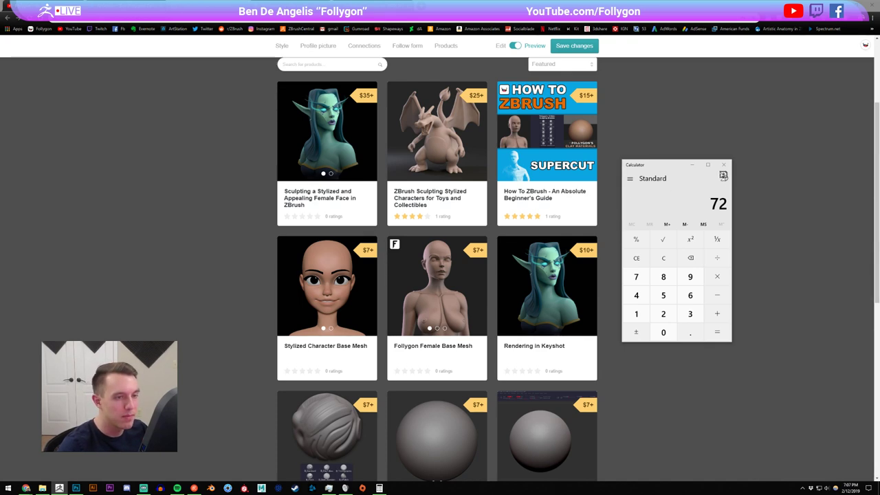
click(725, 164)
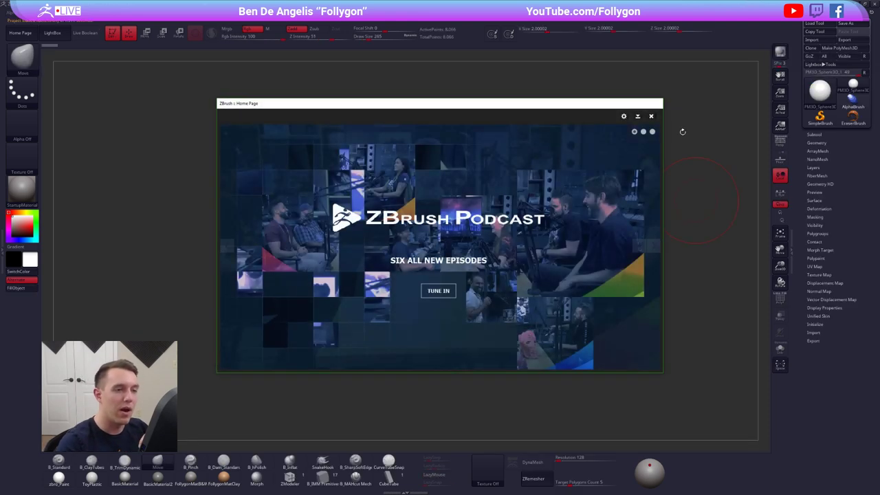
click(652, 117)
click(814, 134)
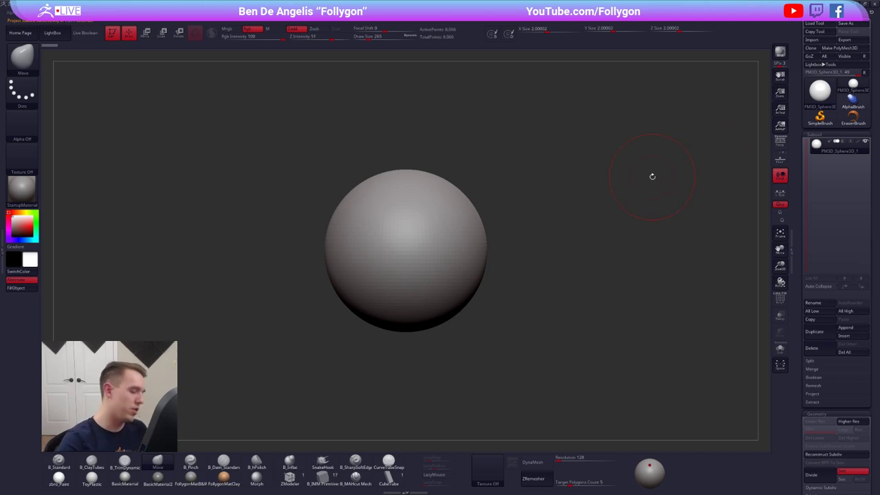
Try widening the default sphere with the Move brush at Draw Size 636, undo it and reduce the Draw Size to 181.
key(space)
mouse_move(466, 242)
mouse_down()
mouse_move(489, 229)
mouse_move(485, 195)
mouse_move(510, 267)
mouse_move(496, 255)
mouse_up()
key(ctrl+z)
key(space)
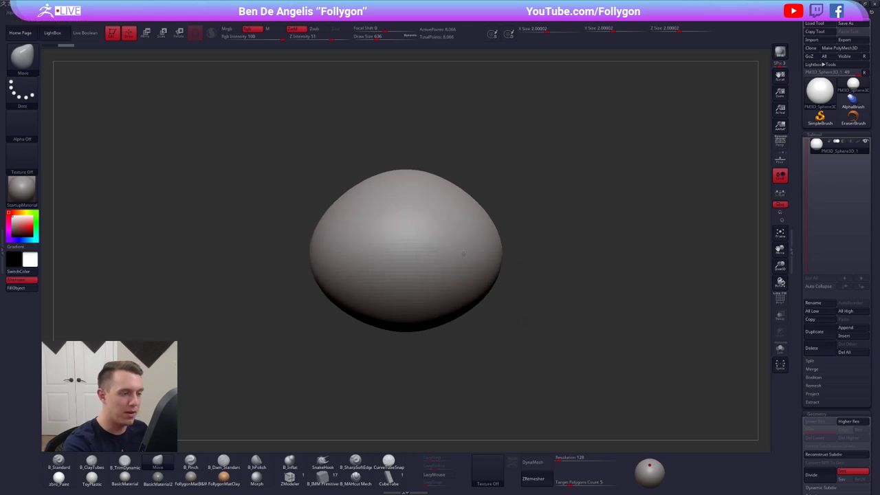
key(ctrl+z)
key(ctrl+shift+z)
key(ctrl+z)
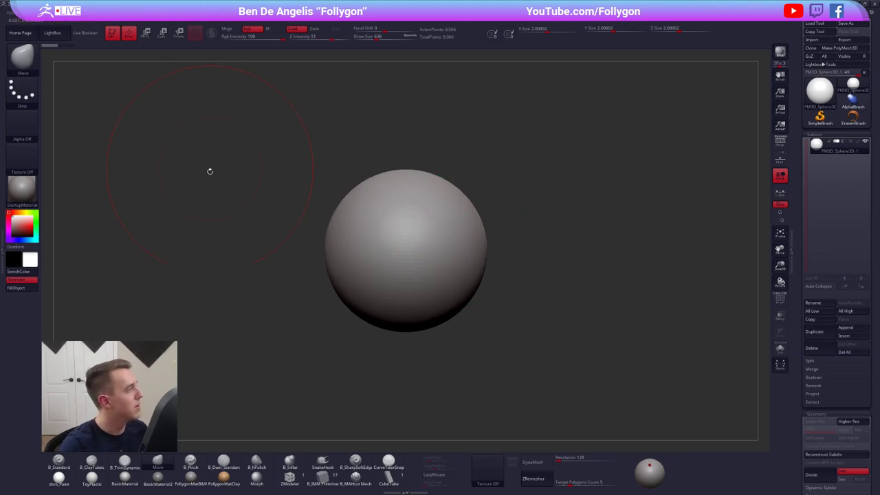
key(space)
drag(211, 171, 198, 171)
Open the starfish quick-save QS_43150.ZPR from LightBox without saving the current project.
click(57, 33)
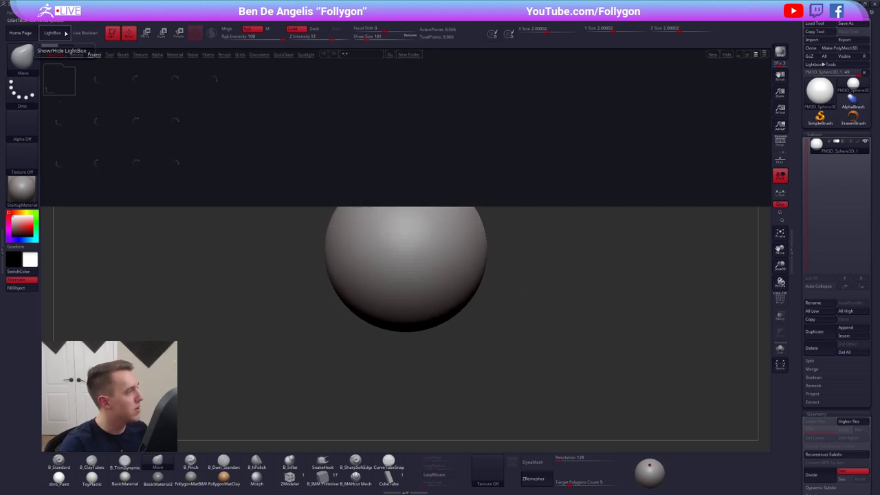
click(283, 54)
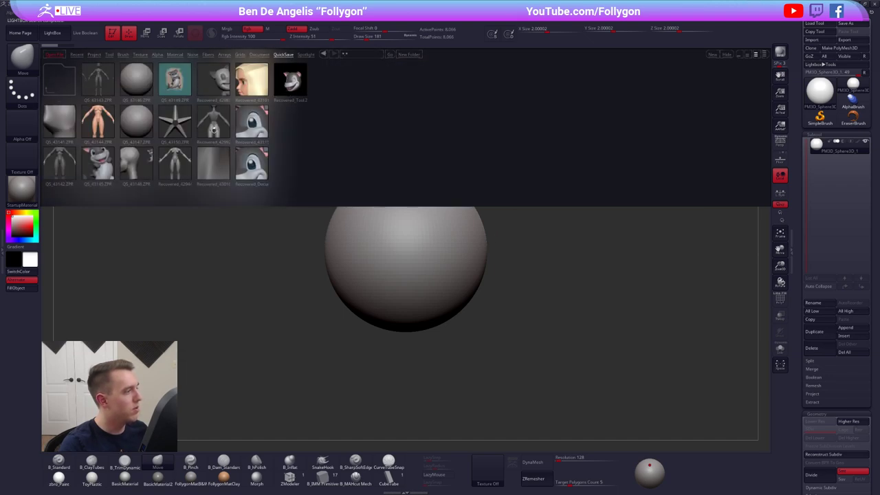
double_click(173, 129)
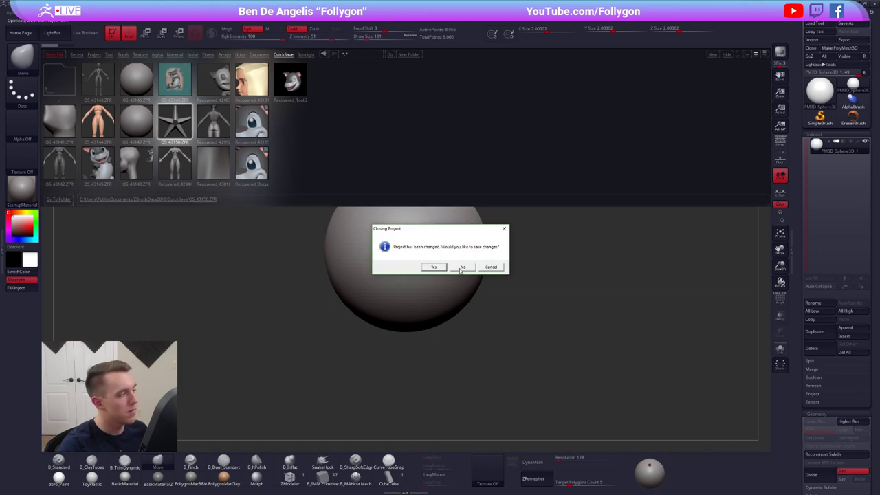
click(462, 268)
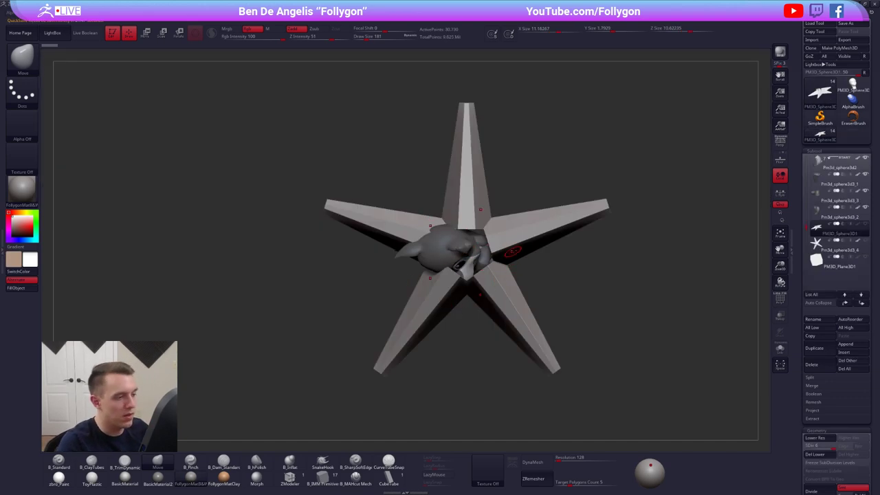
Turn to the shark's front, select its body subtool and show it alone, framed closely.
right_drag(501, 254, 505, 175)
alt+click(479, 318)
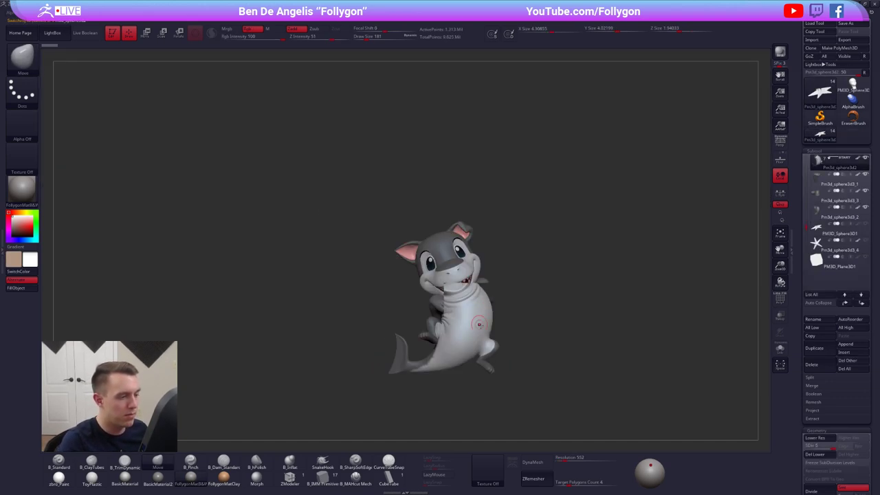
key(alt+s)
right_drag(477, 321, 486, 222)
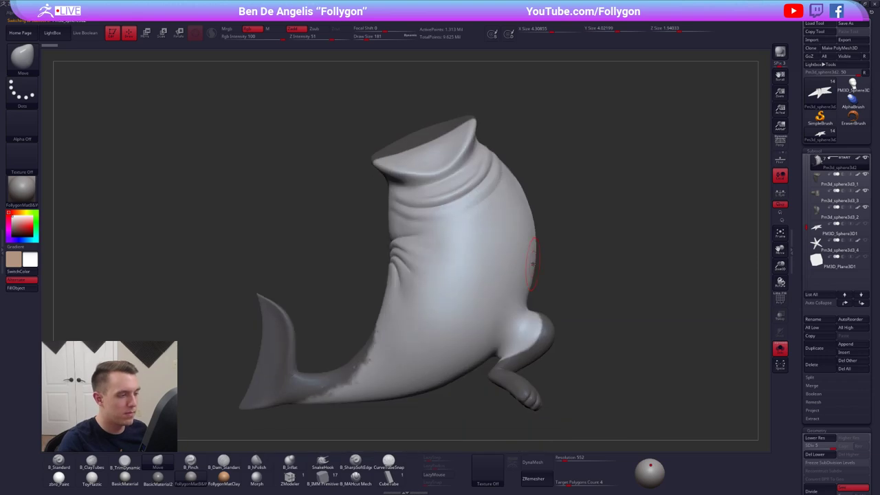
Try reshaping the outer contour of the shark's torso with the Move brush at Draw Size 519, and undo it.
key(s)
mouse_move(527, 233)
mouse_down()
mouse_move(564, 230)
mouse_move(491, 242)
mouse_move(576, 227)
mouse_move(467, 248)
mouse_up()
alt+drag(532, 270, 539, 202)
key(ctrl+z)
alt+drag(590, 267, 558, 256)
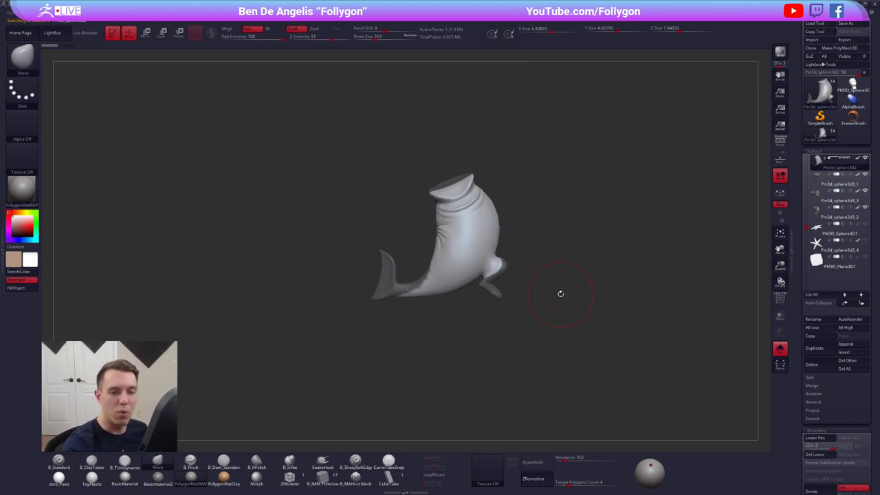
Check the merged old starfish Pm3d_sphere3d3_4, then switch to the radial starfish PM3D_Sphere3D1 and view its five arms face-on.
click(817, 246)
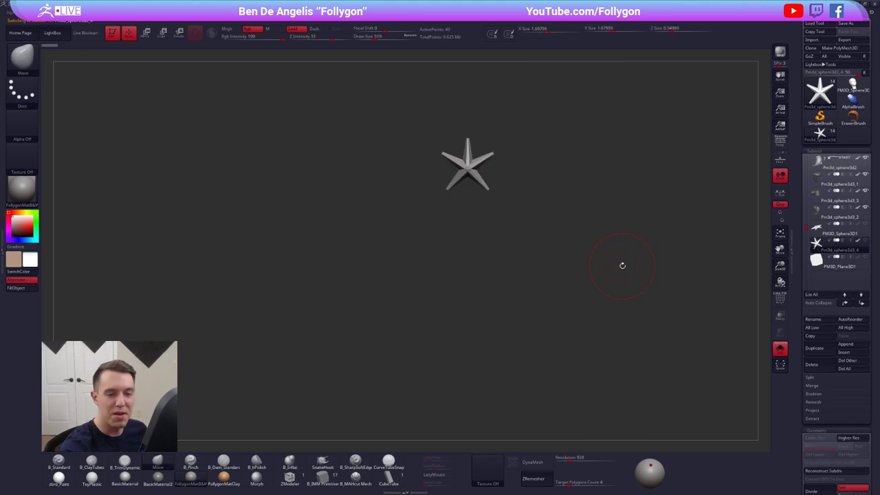
click(820, 234)
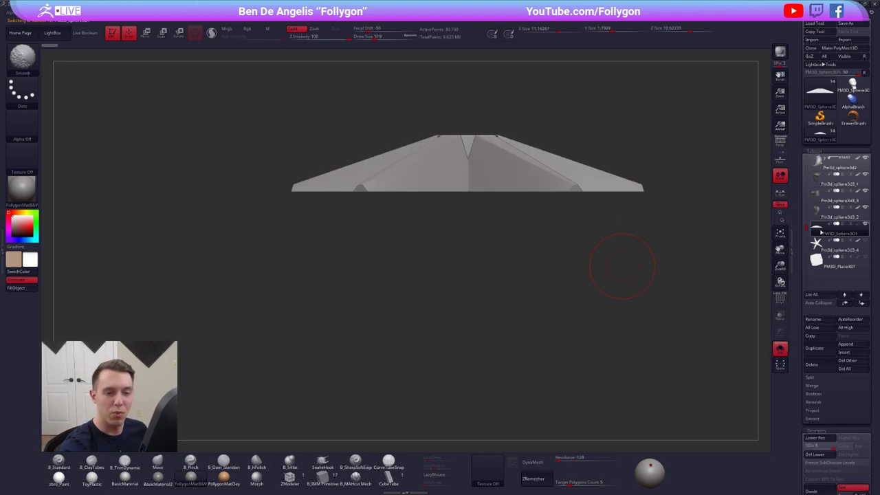
drag(624, 260, 615, 308)
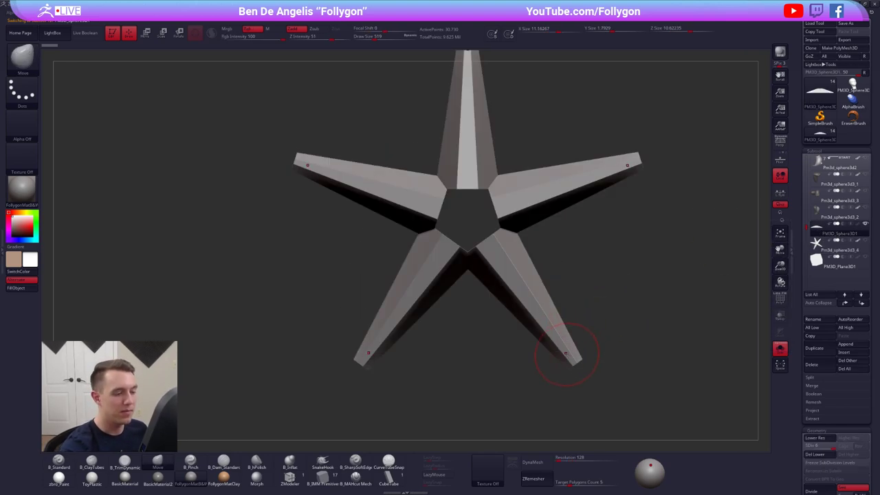
Try reshaping the radial starfish's arm tips with a larger Move brush, and undo the strokes.
mouse_move(567, 355)
mouse_down()
mouse_move(593, 341)
mouse_move(531, 382)
mouse_move(556, 367)
mouse_up()
key(ctrl+z)
key(space)
mouse_move(553, 325)
mouse_down()
mouse_move(538, 336)
mouse_move(569, 316)
mouse_move(526, 343)
mouse_move(570, 334)
mouse_up()
key(ctrl+z)
key(ctrl+shift+z)
key(ctrl+z)
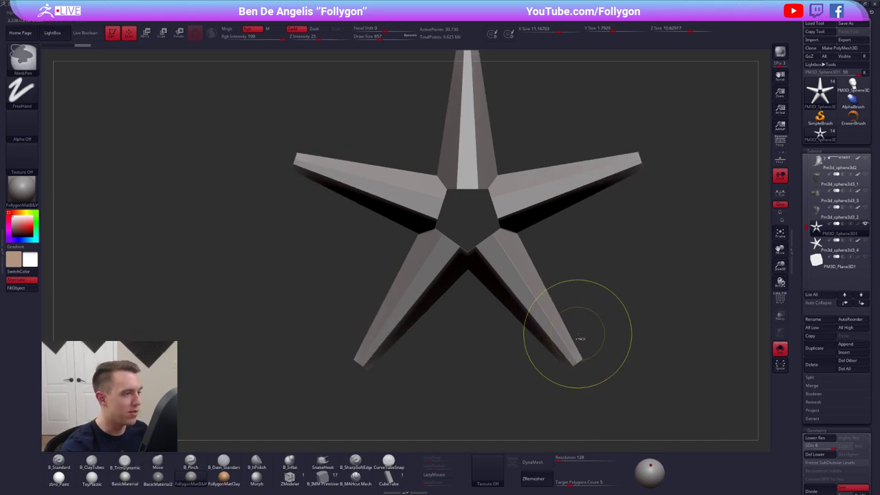
Load the Spotlight file with the shark-dog reference illustration and leave Spotlight editing with the image displayed.
ctrl+right_drag(577, 334, 572, 317)
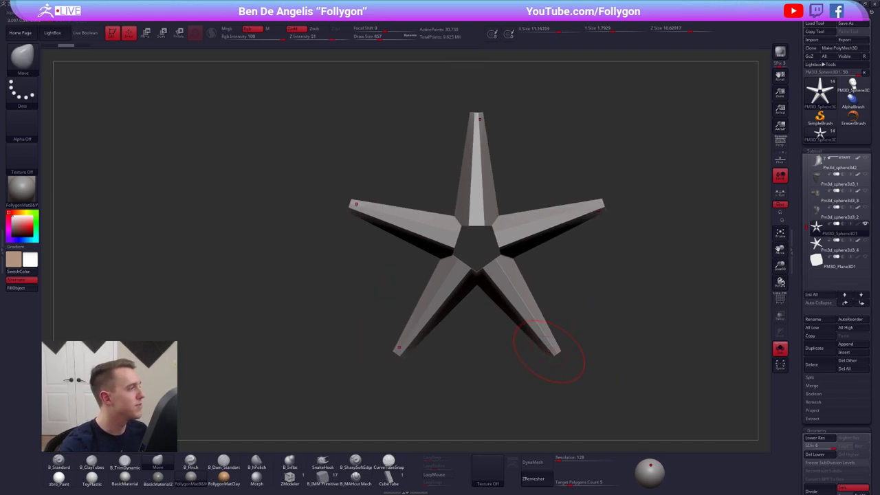
click(494, 468)
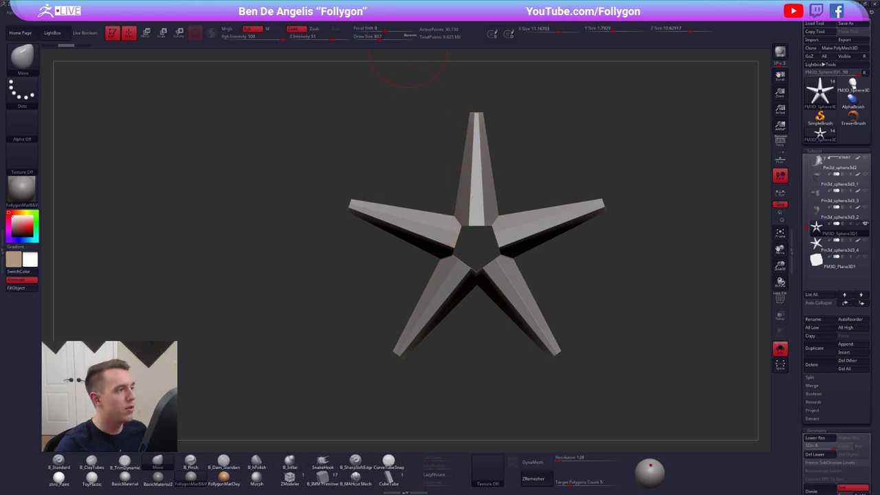
mouse_move(343, 13)
click(351, 28)
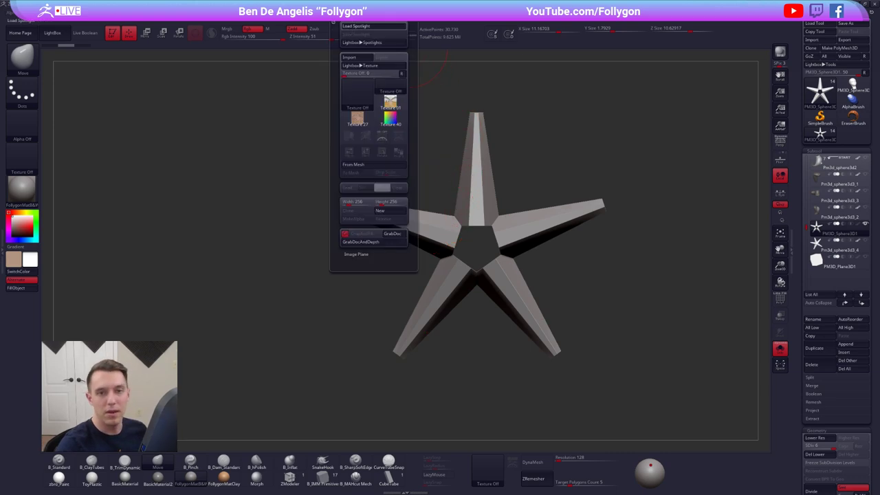
click(373, 26)
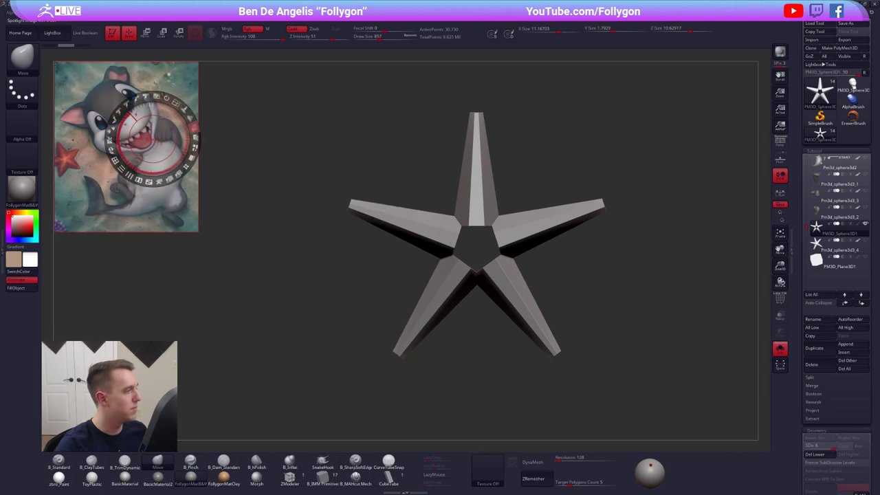
key(z)
key(ctrl+shift)
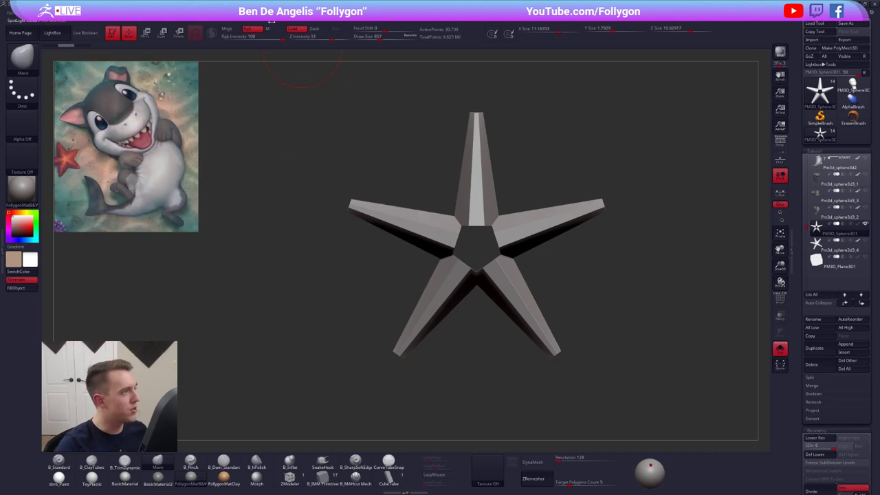
Restore the custom UI and choose the MaskLasso brush for masking.
click(271, 21)
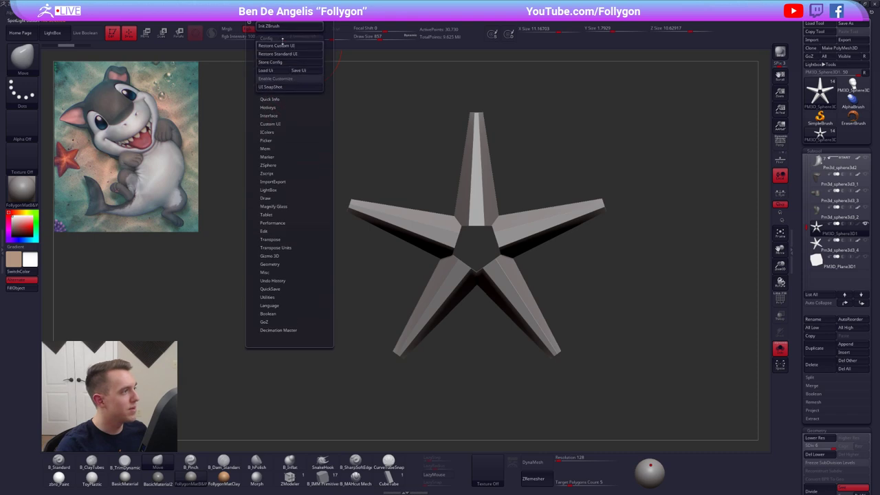
click(284, 45)
key(ctrl+shift+f)
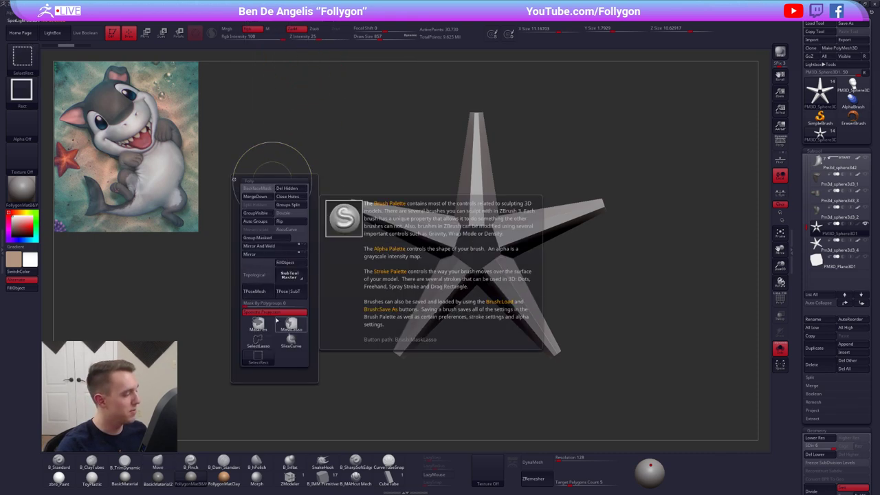
click(292, 325)
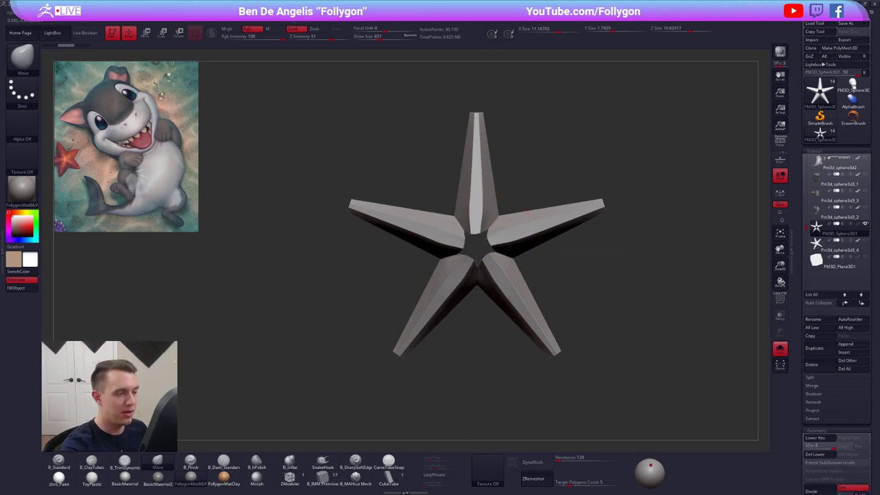
Step the radial starfish down to subdivision level 1.
key(shift+d)
key(shift+d)
key(shift+d)
key(shift+d)
key(shift+d)
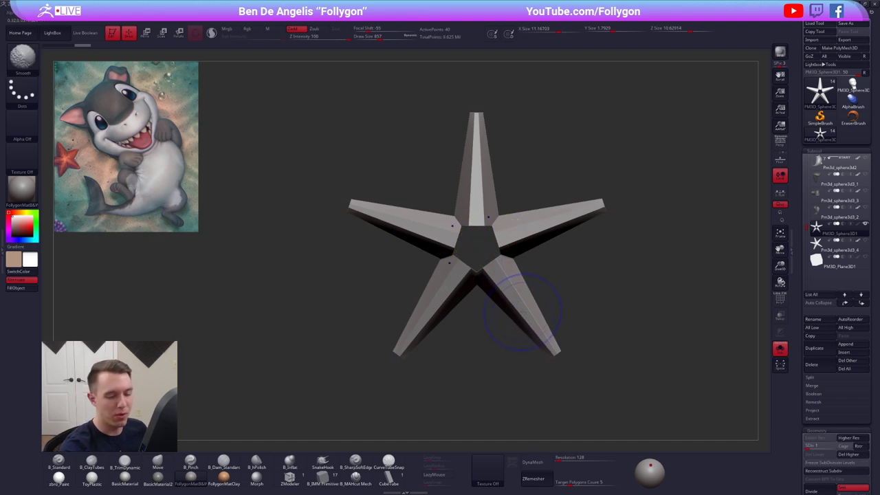
key(w)
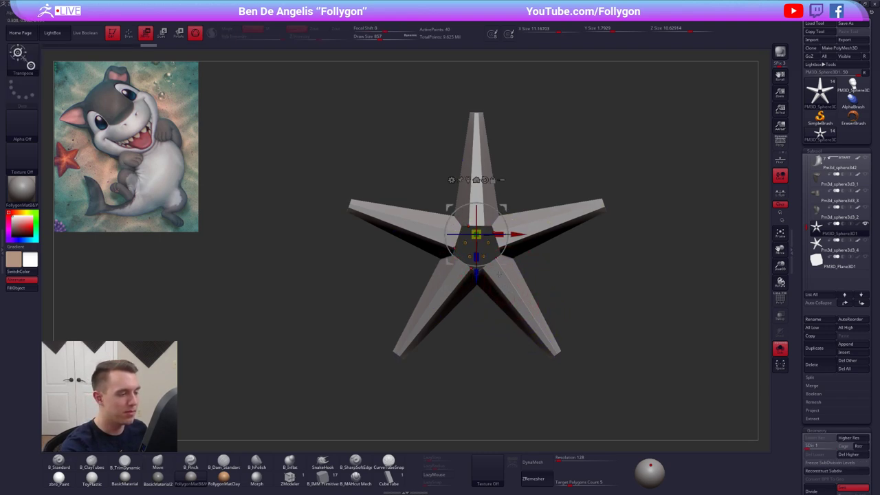
key(y)
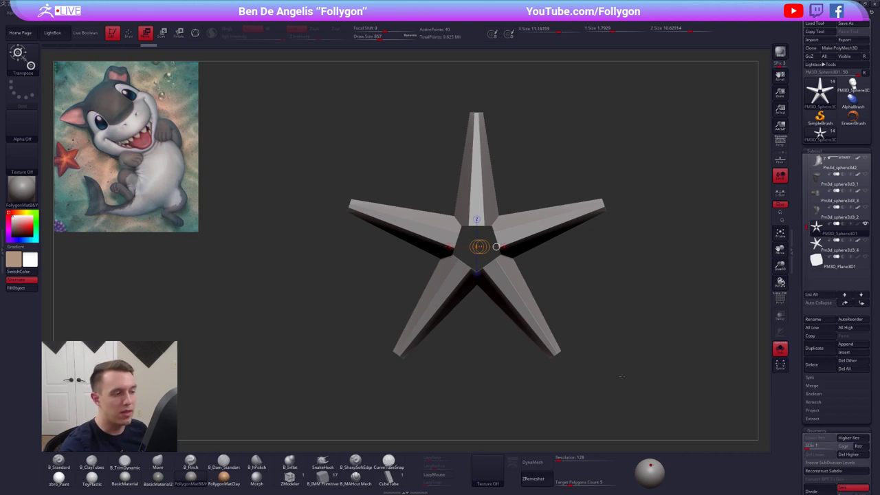
key(q)
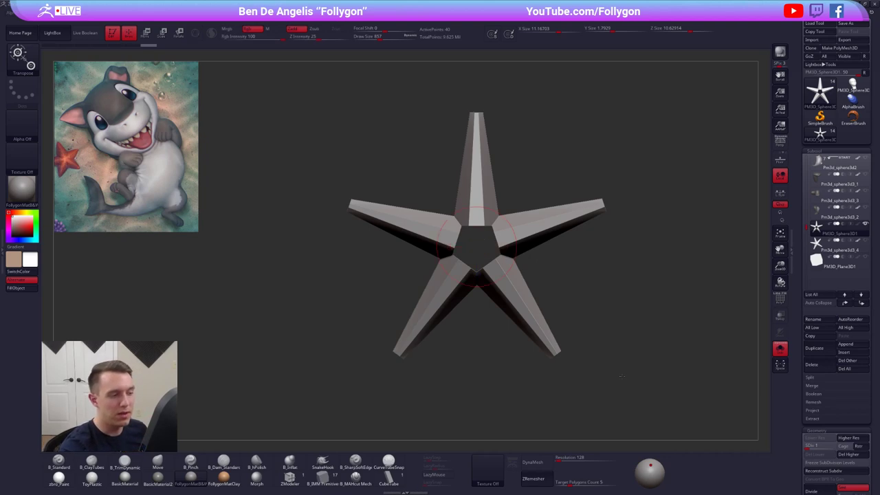
Thicken the radial starfish by applying the Inflate deformation repeatedly to the whole mesh.
alt+drag(628, 307, 610, 303)
drag(804, 291, 805, 229)
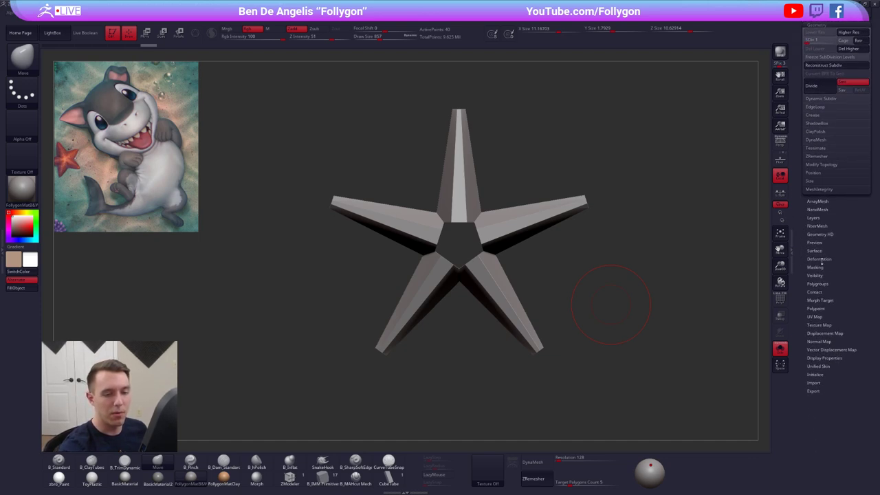
click(819, 259)
scroll(823, 288, down, 5)
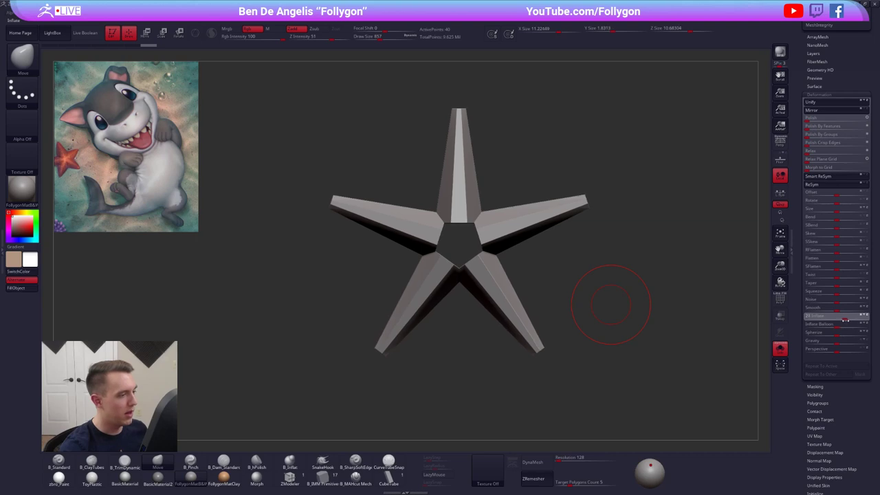
drag(845, 319, 867, 319)
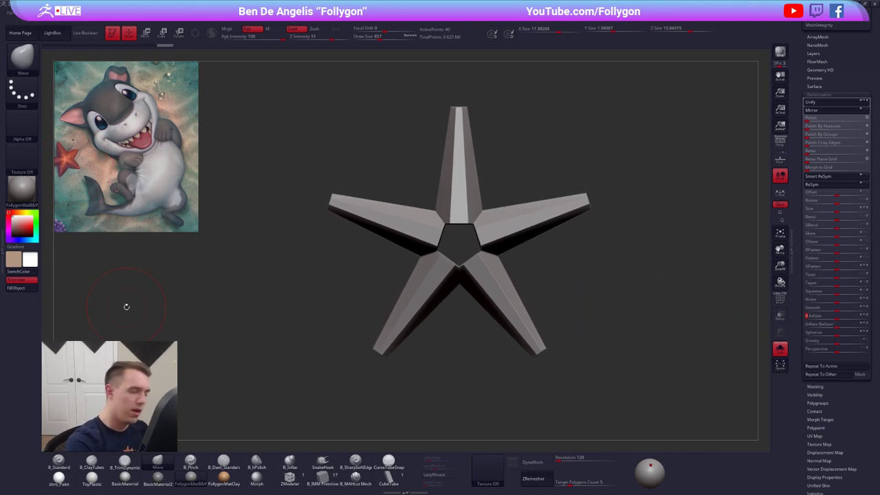
drag(840, 319, 870, 316)
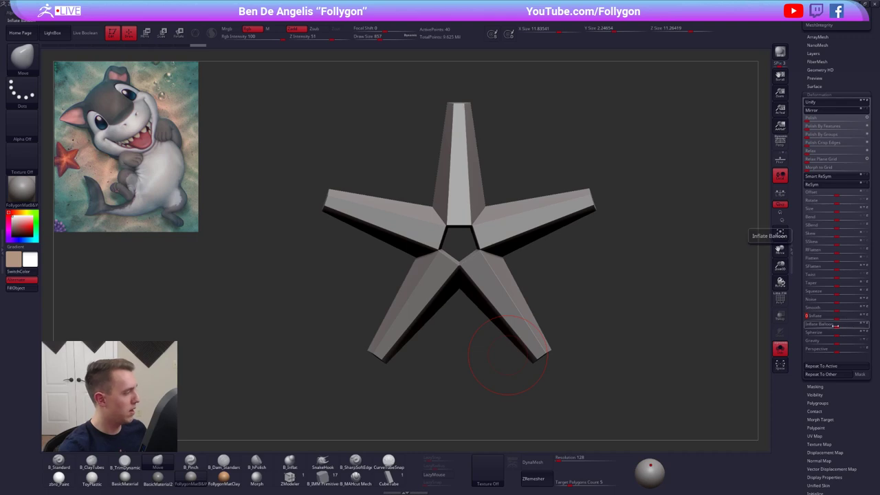
Narrow the tips of all five starfish arms to near points with the Transpose scale line and radial symmetry.
alt+drag(471, 103, 483, 205)
mouse_move(474, 58)
alt+mouse_down()
mouse_move(469, 131)
mouse_move(448, 179)
mouse_move(522, 138)
mouse_move(520, 155)
alt+mouse_up()
ctrl+click(510, 147)
key(w)
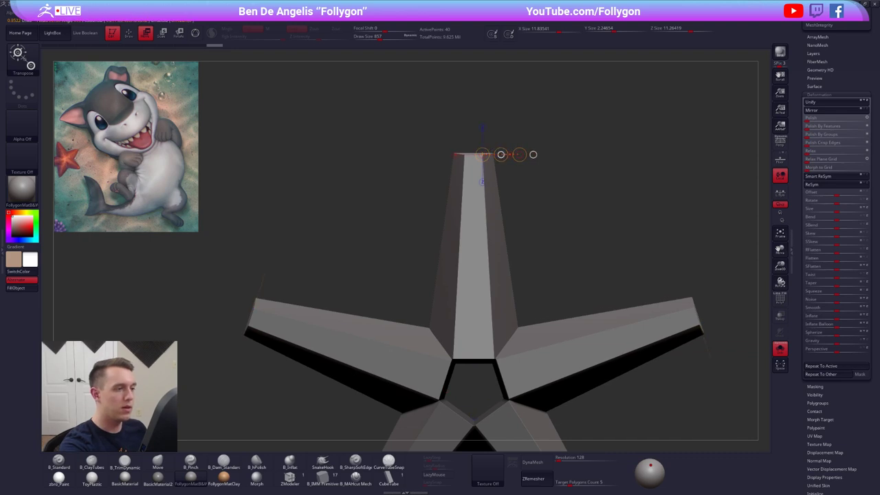
key(q)
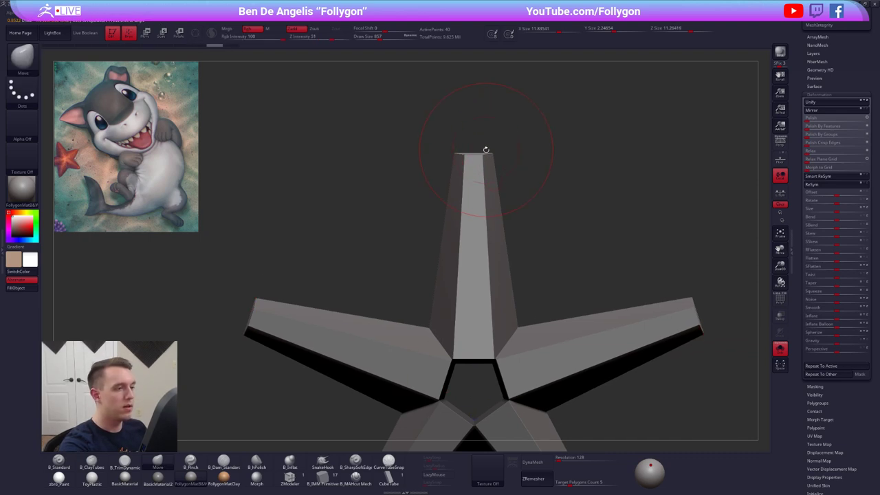
key(space)
key(w)
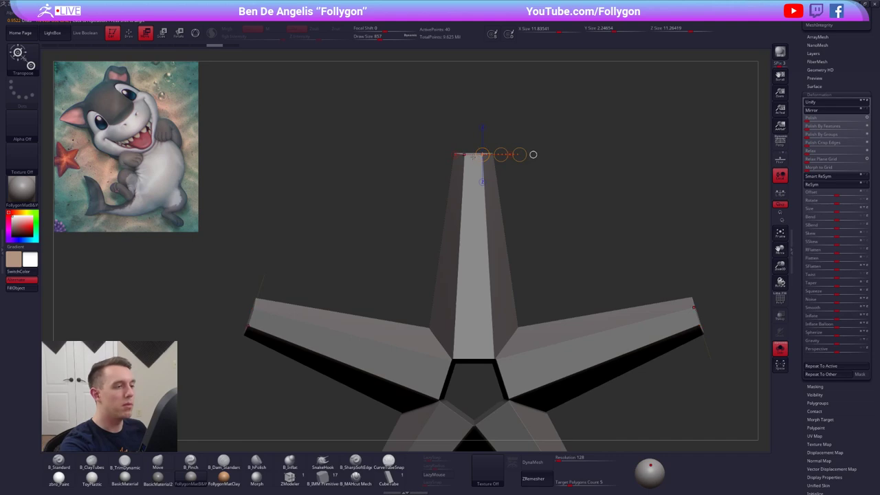
drag(475, 153, 474, 223)
drag(472, 265, 485, 314)
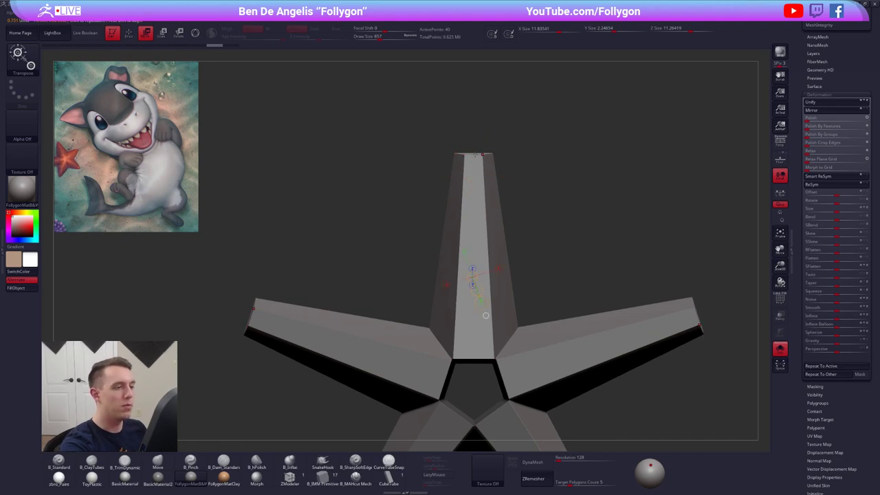
drag(473, 152, 513, 151)
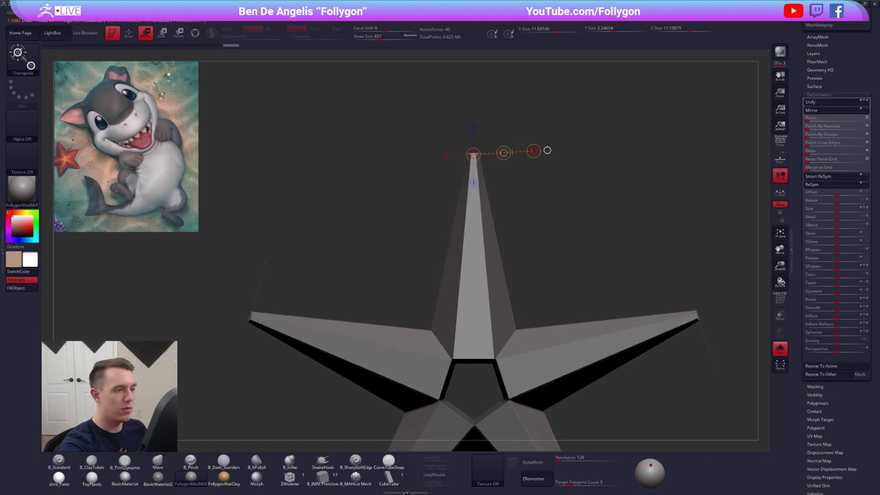
key(q)
alt+drag(548, 210, 538, 183)
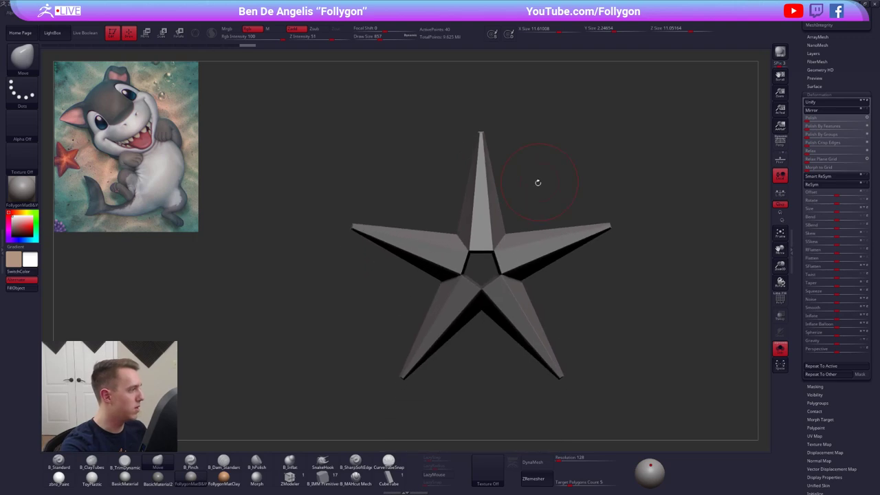
ctrl+drag(596, 151, 609, 146)
Thicken the tapered starfish by applying the Inflate deformation twice more to the whole mesh.
alt+drag(573, 330, 545, 312)
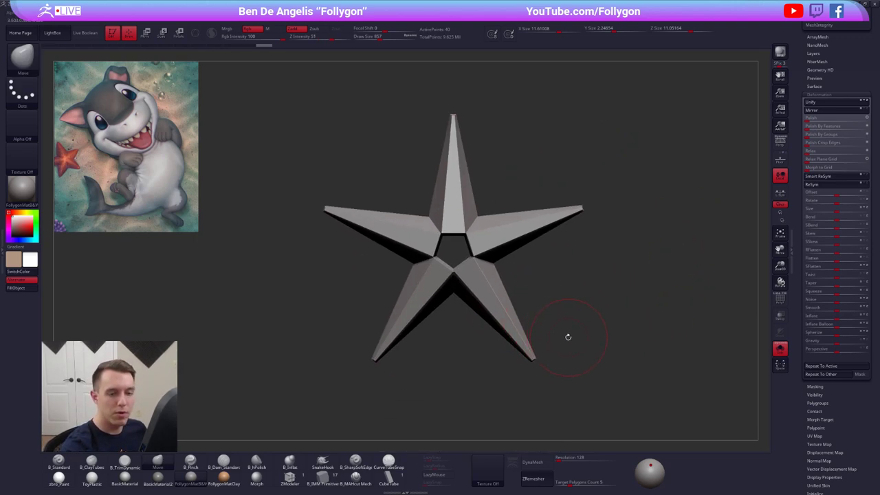
mouse_move(573, 375)
mouse_down()
mouse_move(592, 343)
mouse_move(573, 354)
mouse_move(568, 375)
mouse_up()
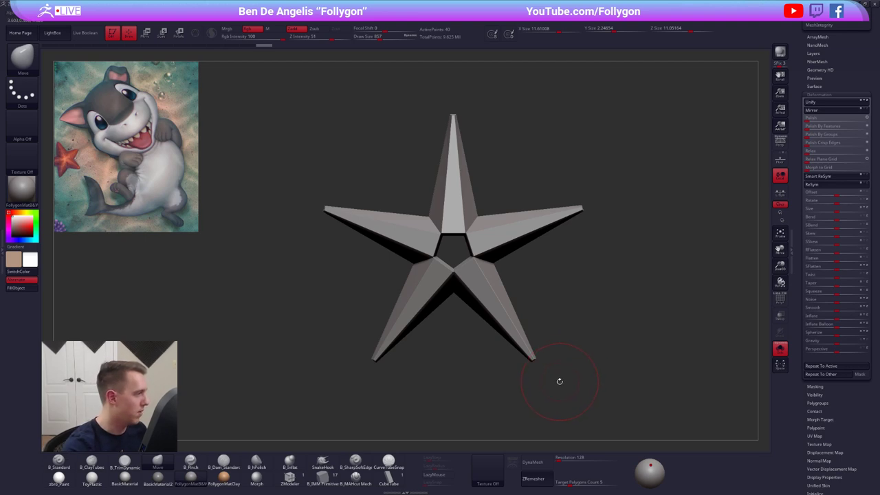
alt+drag(566, 358, 567, 374)
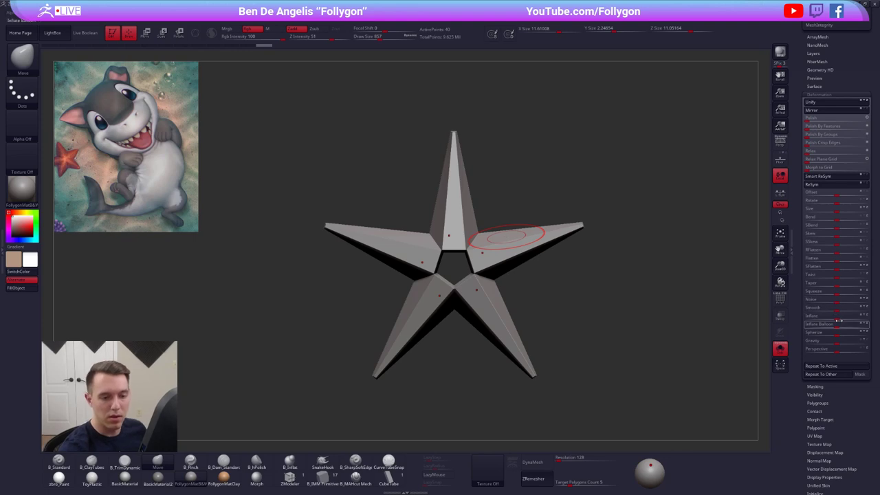
mouse_move(837, 317)
mouse_down()
mouse_move(868, 319)
mouse_move(851, 317)
mouse_up()
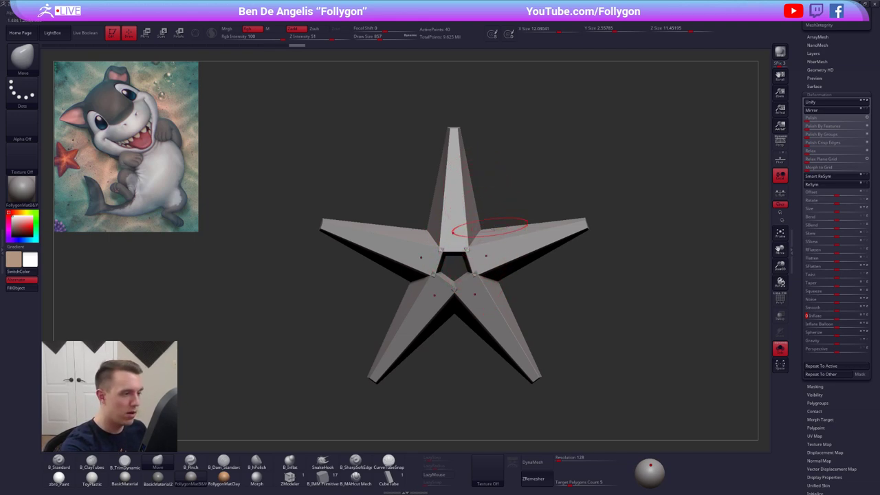
drag(836, 316, 852, 318)
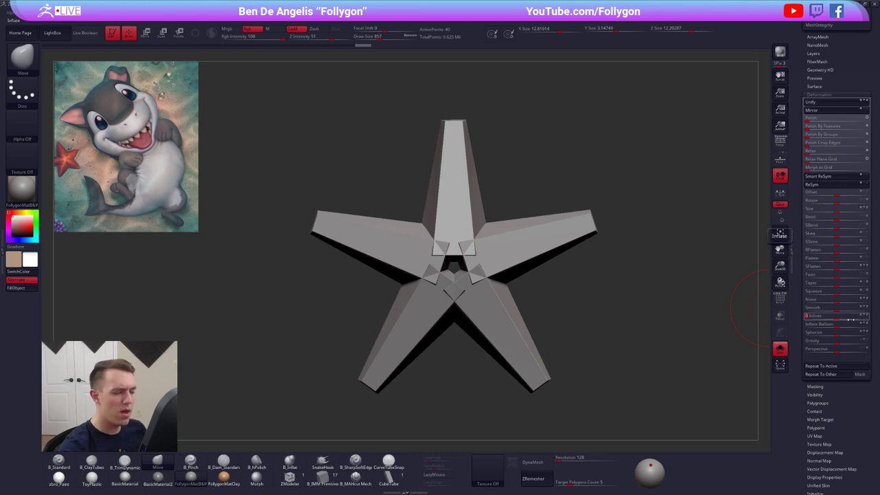
Nudge the arms' inner corners using the Move brush at draw size 381, and re-taper the inflated arm tips with Transpose.
key(space)
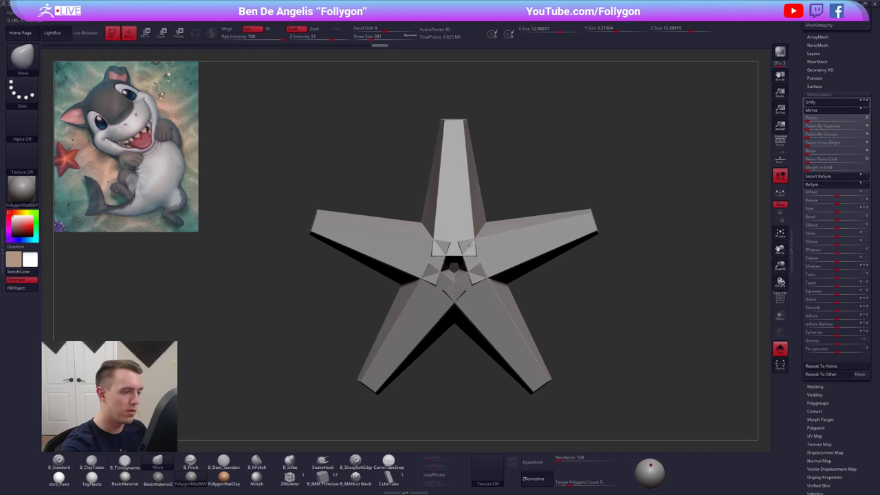
drag(474, 254, 458, 259)
mouse_move(450, 114)
alt+mouse_down()
mouse_move(451, 171)
mouse_move(414, 157)
mouse_move(479, 164)
mouse_move(451, 175)
mouse_move(515, 171)
alt+mouse_up()
ctrl+click(503, 143)
key(w)
key(q)
alt+drag(496, 213, 600, 356)
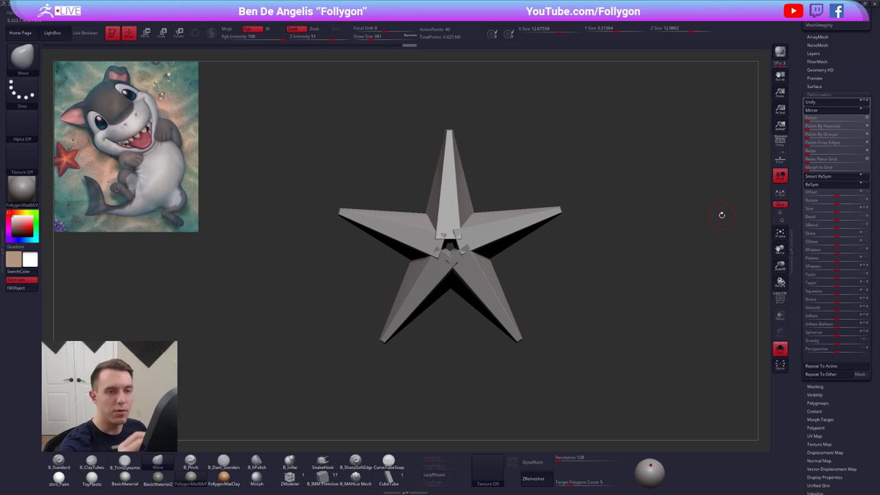
In side view, lower the upper edges of the arm tips to make them thinner than the centre.
click(818, 95)
drag(821, 103, 820, 336)
drag(654, 334, 547, 276)
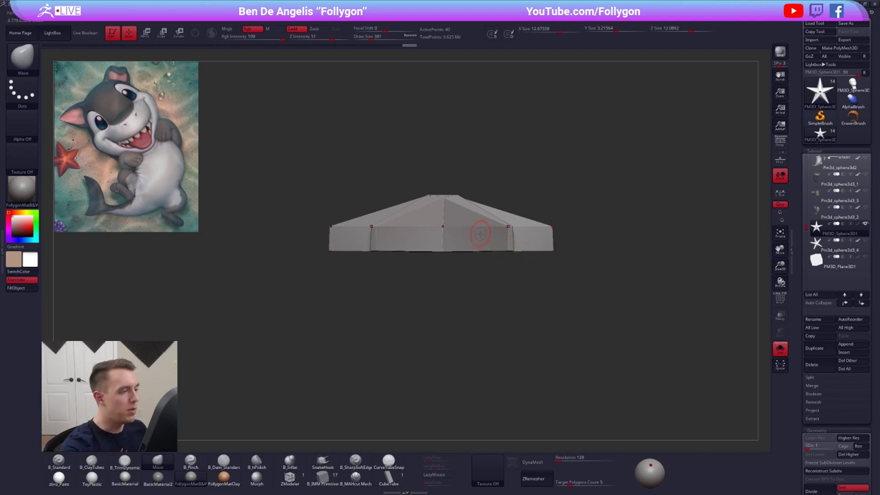
mouse_move(493, 236)
mouse_down()
mouse_move(501, 263)
mouse_move(514, 218)
mouse_move(496, 236)
mouse_move(508, 300)
mouse_move(508, 284)
mouse_move(508, 292)
mouse_up()
ctrl+click(529, 214)
key(w)
key(q)
Lower the raised centre of the starfish with a vertical Transpose move for a flatter side profile.
mouse_move(466, 164)
ctrl+mouse_down()
mouse_move(421, 213)
mouse_move(529, 165)
ctrl+mouse_up()
key(w)
drag(461, 184, 462, 286)
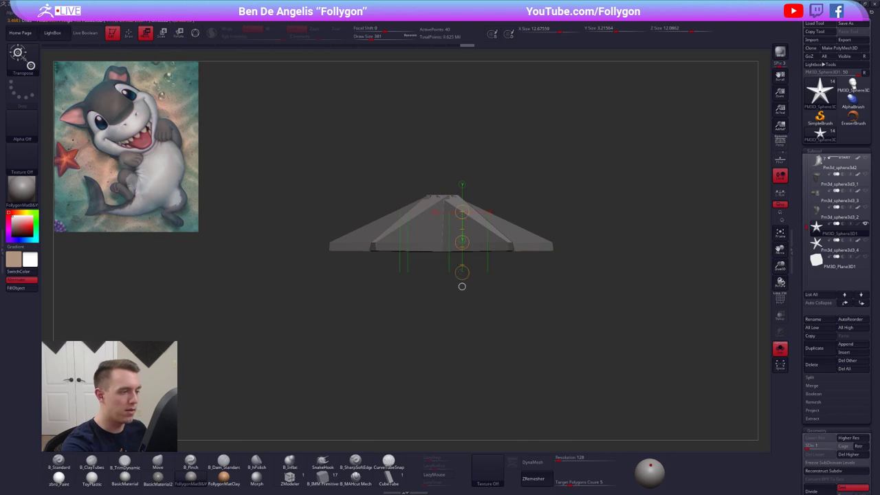
drag(461, 240, 459, 255)
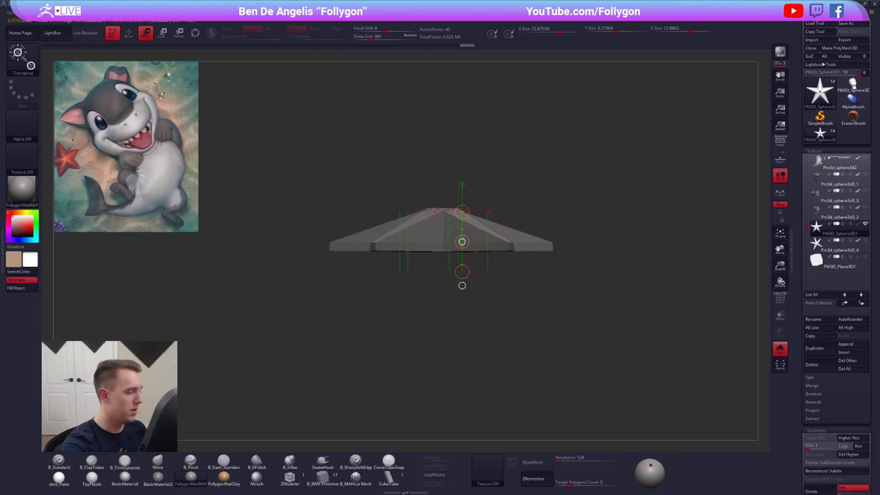
key(q)
mouse_move(458, 255)
mouse_down()
mouse_move(472, 331)
mouse_move(483, 337)
mouse_move(490, 286)
mouse_move(481, 268)
mouse_move(463, 262)
mouse_move(483, 289)
mouse_move(523, 287)
mouse_up()
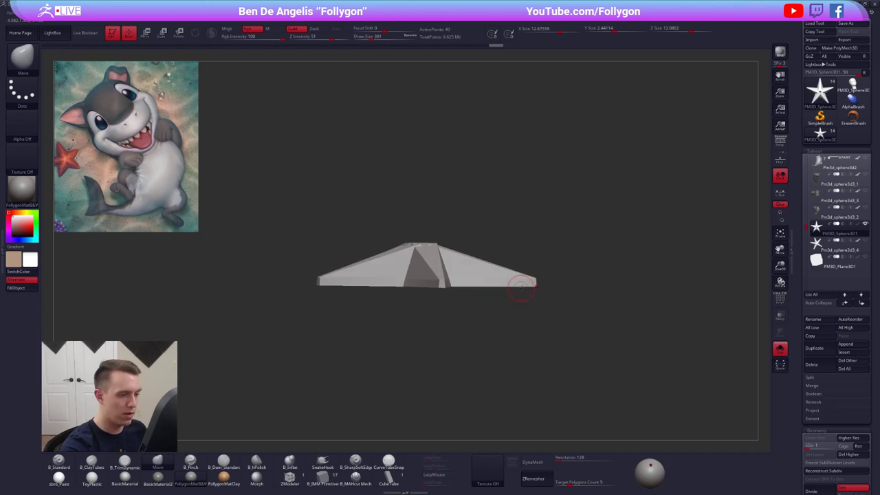
Thin the arm tips further in side view by moving their upper edges down with Transpose.
ctrl+click(544, 281)
mouse_move(554, 259)
shift+mouse_down()
mouse_move(524, 288)
mouse_move(539, 373)
shift+mouse_up()
key(w)
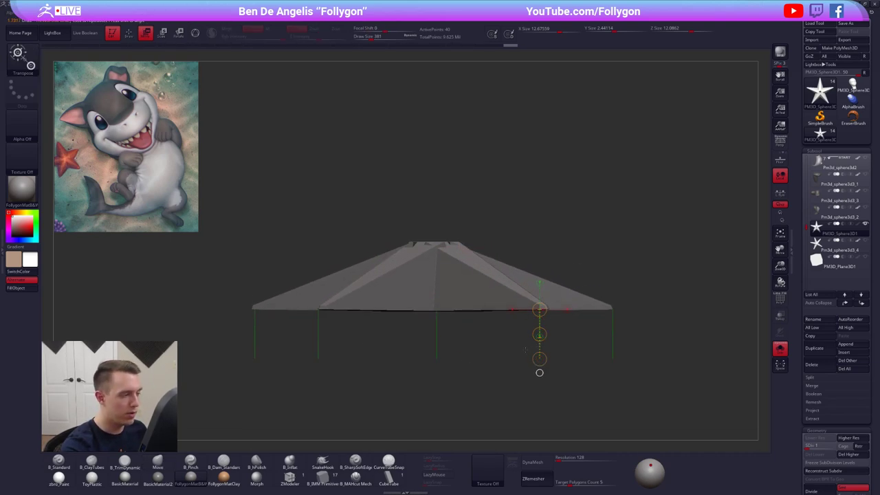
key(q)
mouse_move(481, 296)
shift+right_down()
mouse_move(479, 367)
mouse_move(479, 289)
shift+right_up()
ctrl+click(472, 358)
Step the starfish up to subdivision level 6 to examine its smoothed shape.
key(d)
key(d)
key(d)
key(d)
key(d)
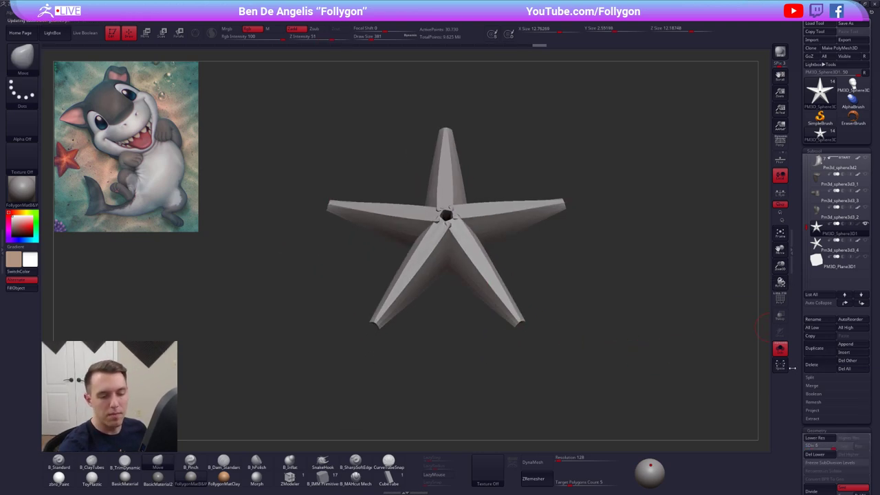
Return the starfish to its lowest subdivision level and delete the higher levels.
drag(807, 373, 806, 340)
scroll(806, 340, down, 3)
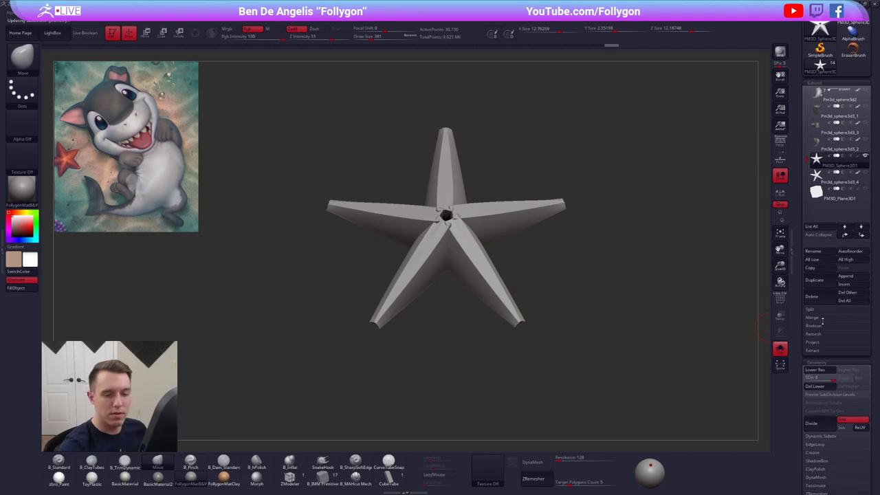
key(shift+d)
key(shift+d)
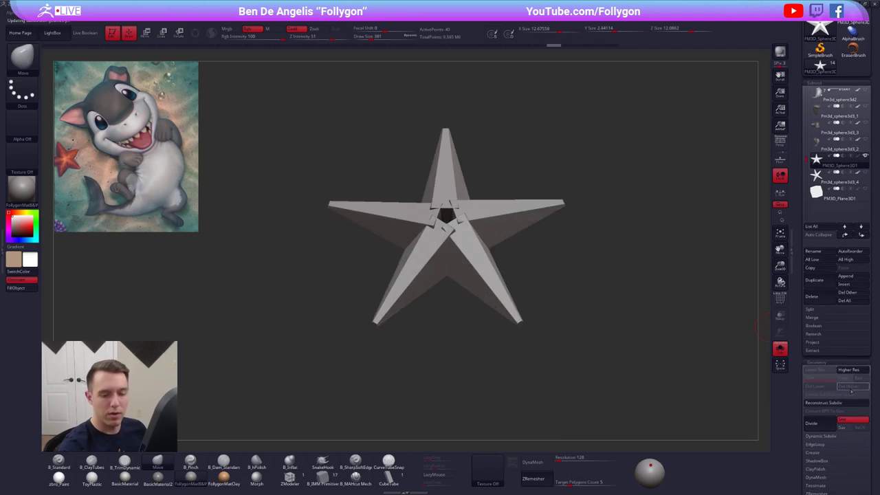
Try subdividing the low-poly starfish with smoothing on, and undo the divisions.
key(ctrl+d)
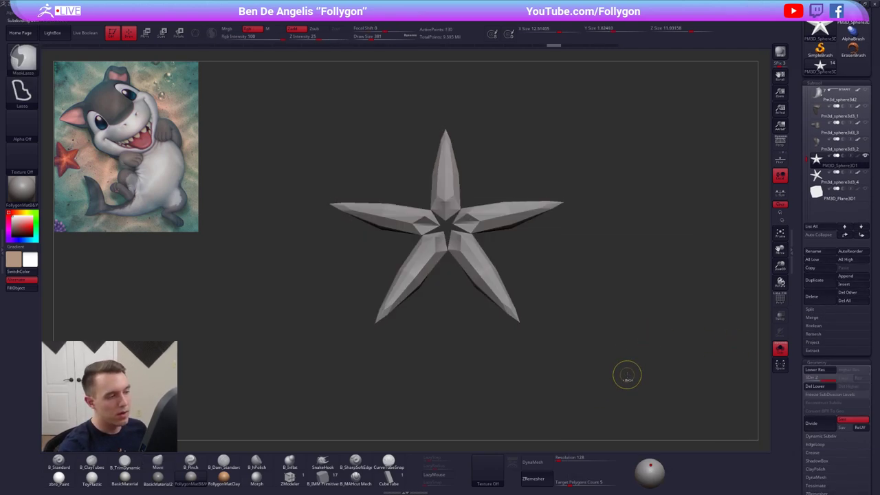
key(ctrl+d)
key(ctrl+z)
key(ctrl+z)
Show the polyframe and preview the starfish with Dynamic Subdiv, returning to the unsmoothed mesh.
key(shift+f)
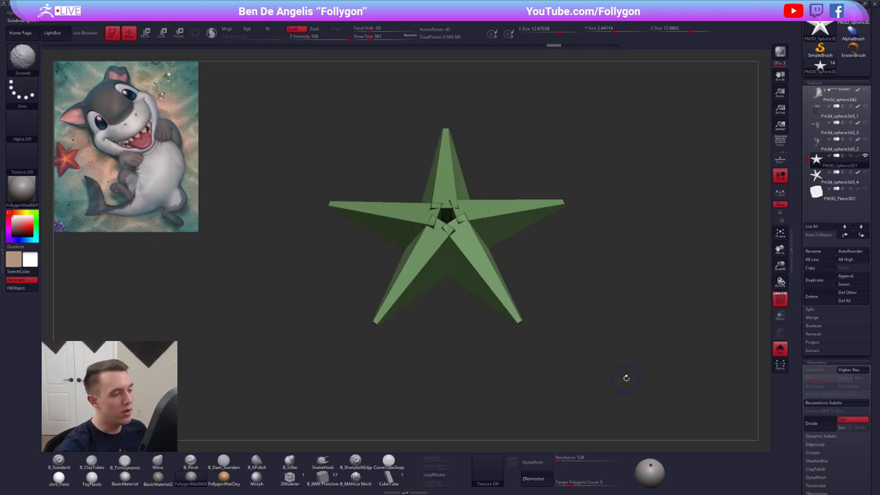
key(d)
click(479, 153)
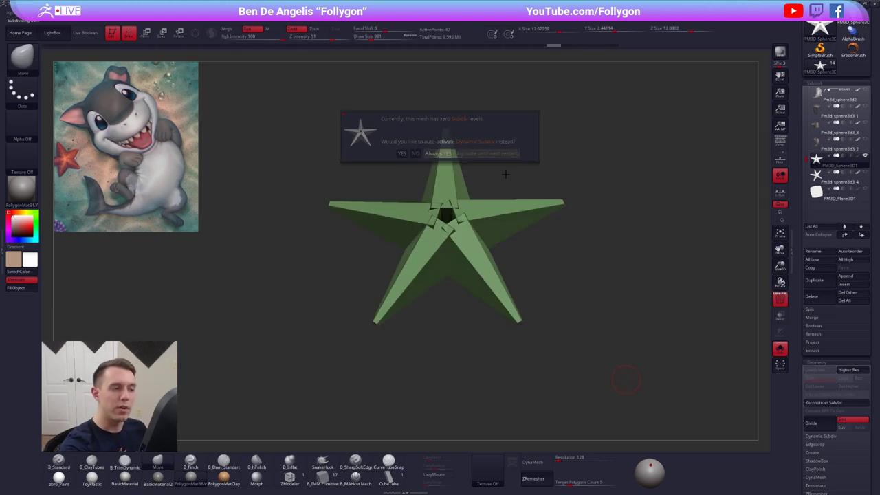
key(shift+d)
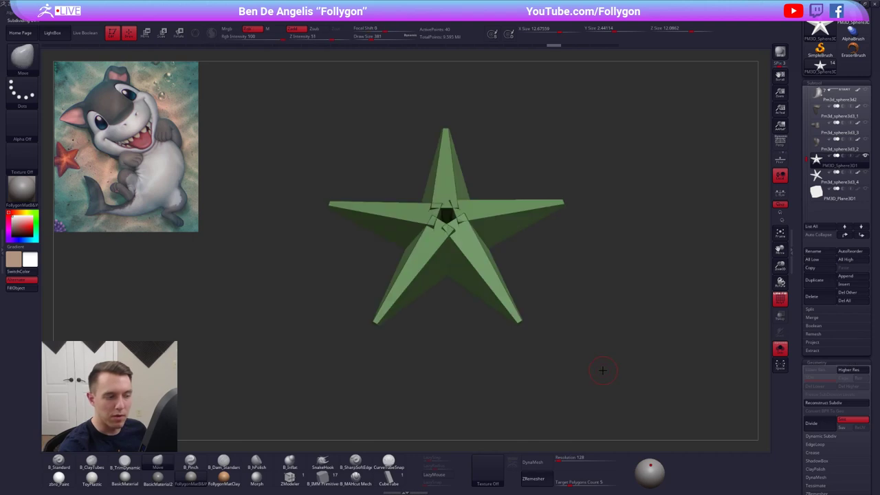
key(d)
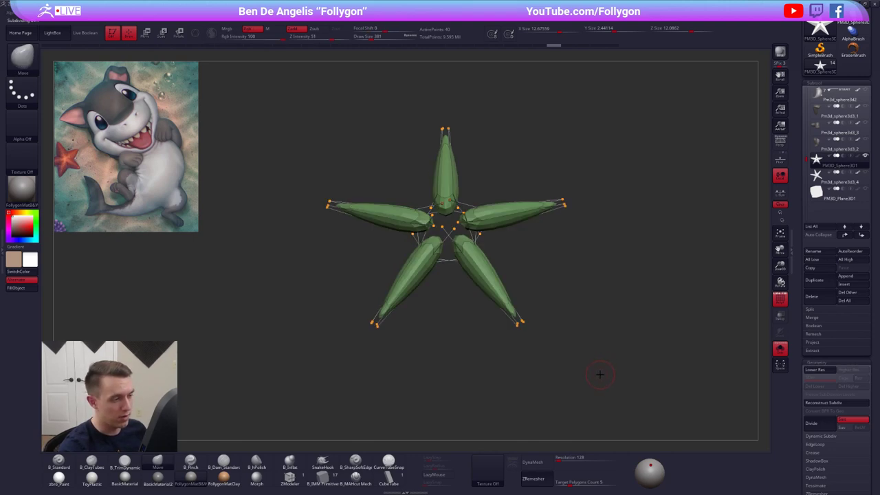
key(shift+d)
drag(612, 345, 591, 309)
key(space)
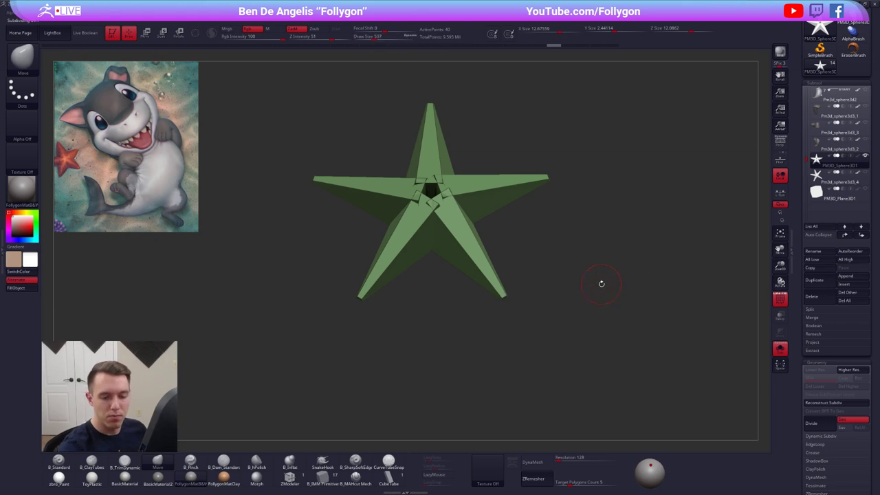
Divide the starfish to level 4 with subdivision smoothing off, re-enable smoothing, delete the lower levels and hide the polyframe.
click(852, 420)
click(824, 427)
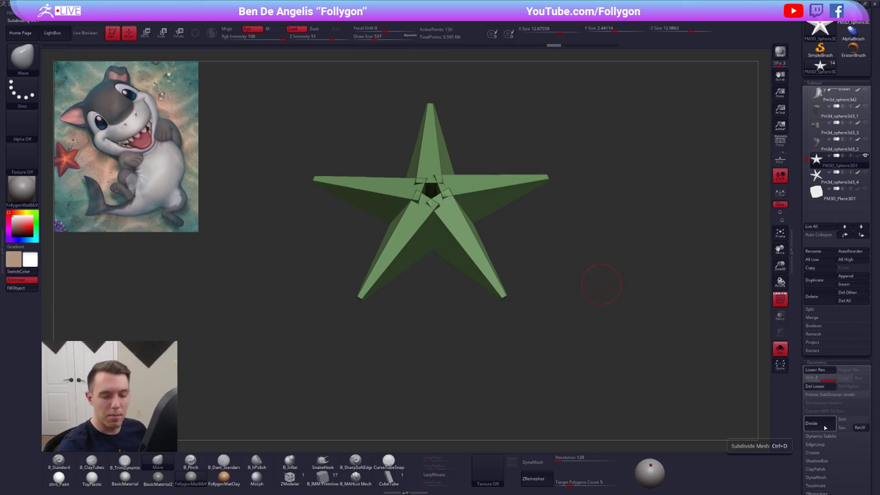
click(825, 426)
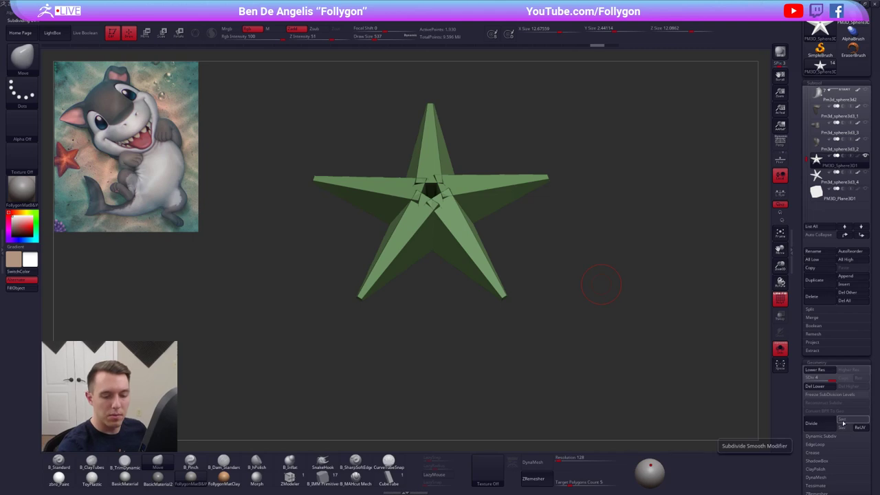
click(841, 419)
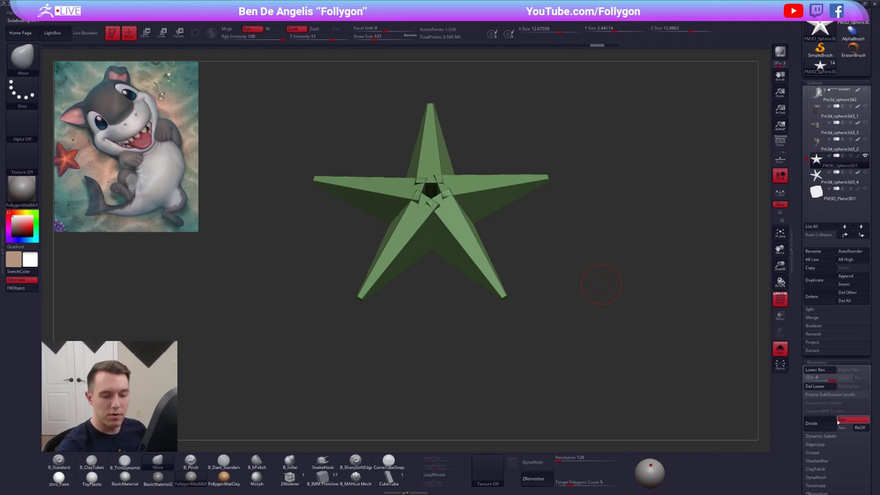
click(818, 386)
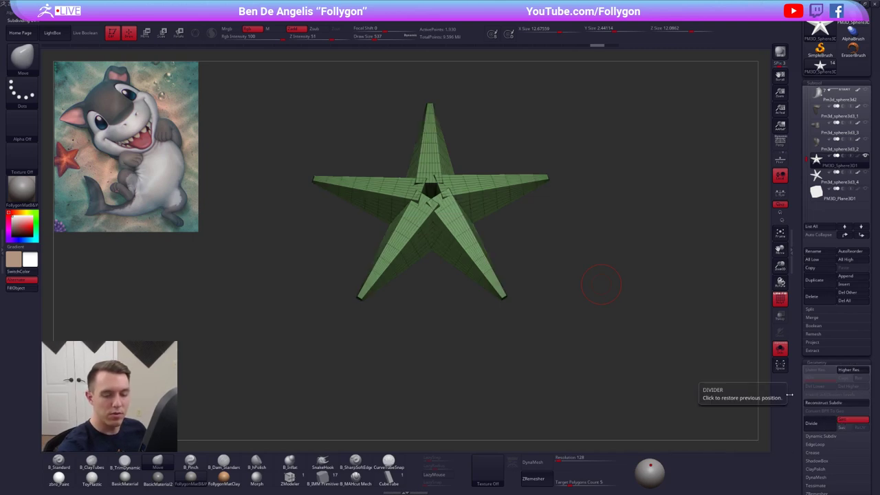
key(shift+f)
key(shift+f)
Close the hole at the starfish's centre by moving the arms' inner ends together on the top and underside with the Move brush.
key(space)
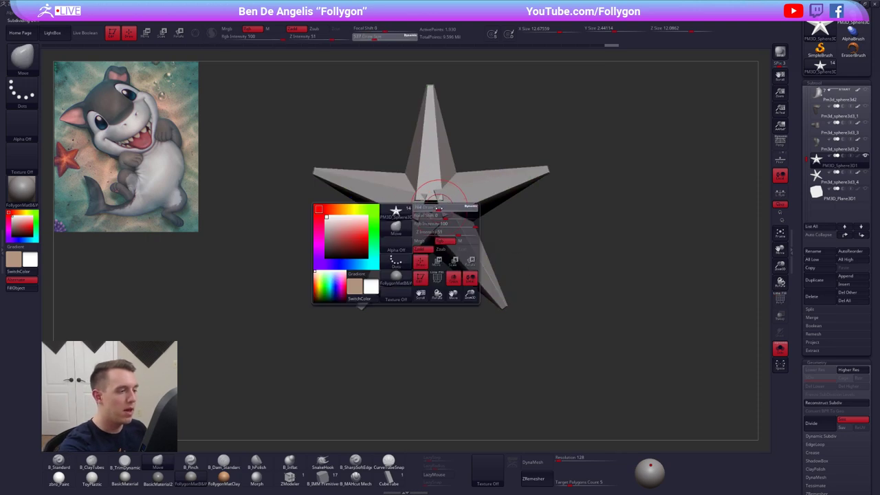
key(space)
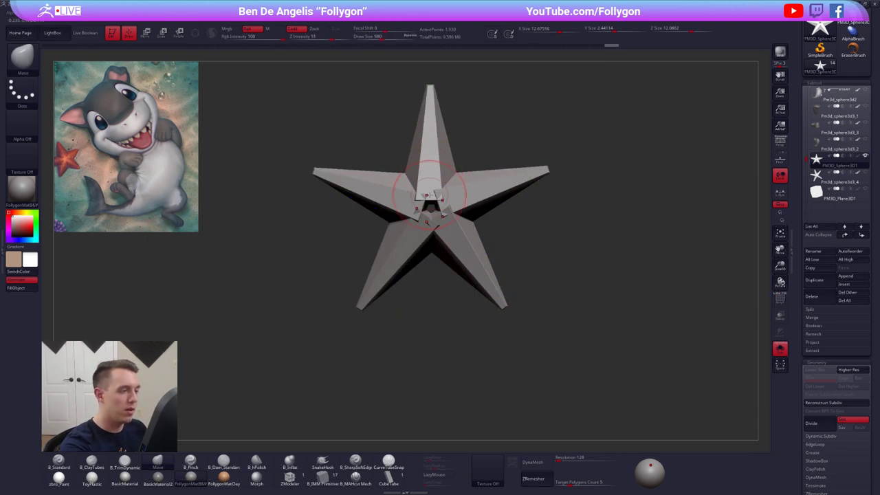
drag(429, 200, 432, 235)
key(space)
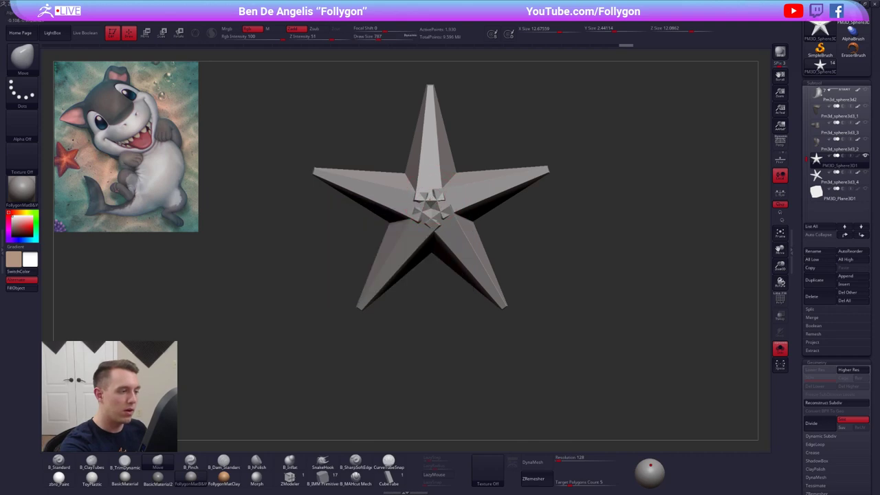
drag(591, 261, 502, 195)
drag(439, 203, 438, 214)
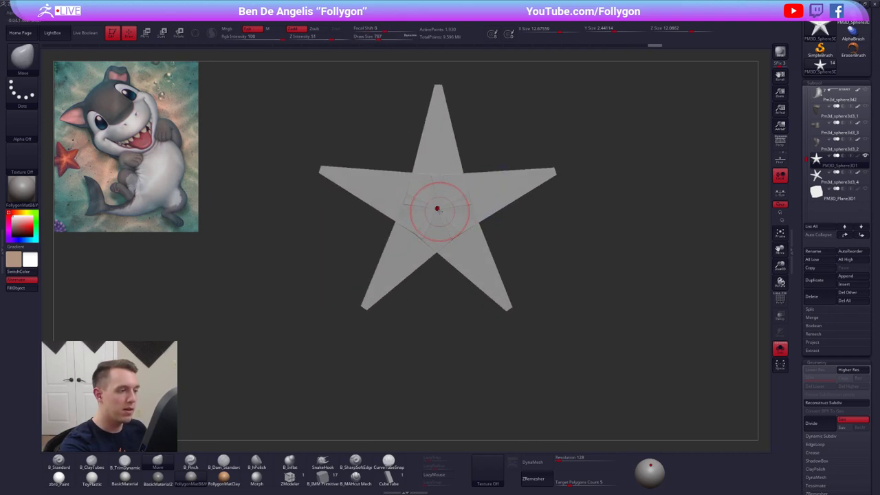
Set the DynaMesh resolution to 448 and reduce the starfish's overall XYZ size to about 1.81.
shift+drag(584, 234, 499, 197)
key(space)
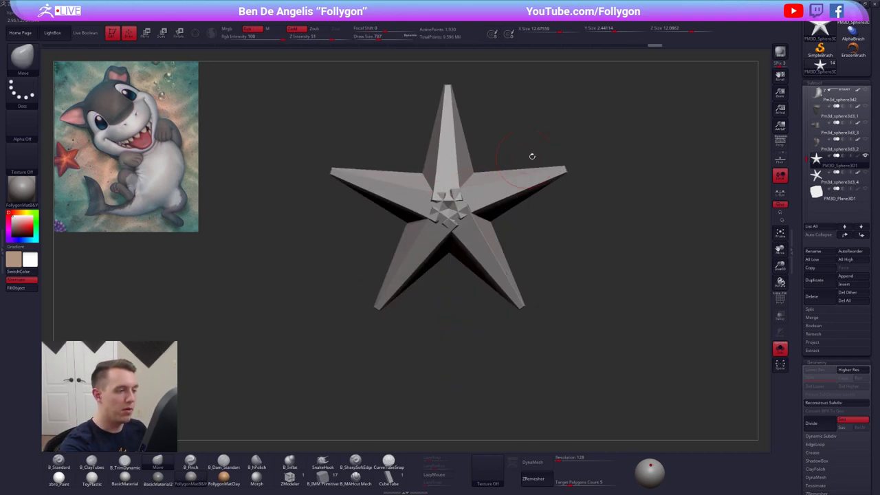
alt+drag(586, 261, 598, 298)
click(571, 459)
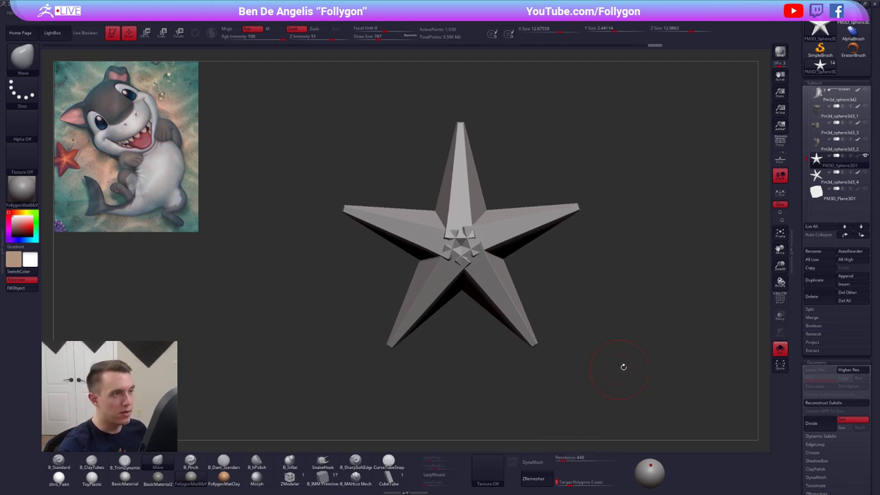
drag(800, 353, 834, 299)
click(823, 288)
click(840, 294)
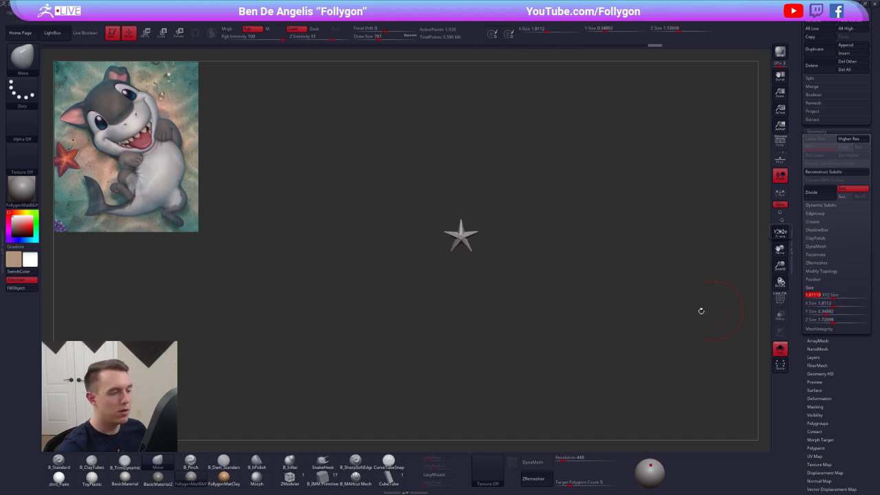
Turn on local symmetry and DynaMesh the resized starfish at resolution 448.
alt+drag(701, 310, 710, 315)
mouse_move(553, 241)
alt+mouse_down()
mouse_move(557, 257)
mouse_move(549, 257)
alt+mouse_up()
key(s)
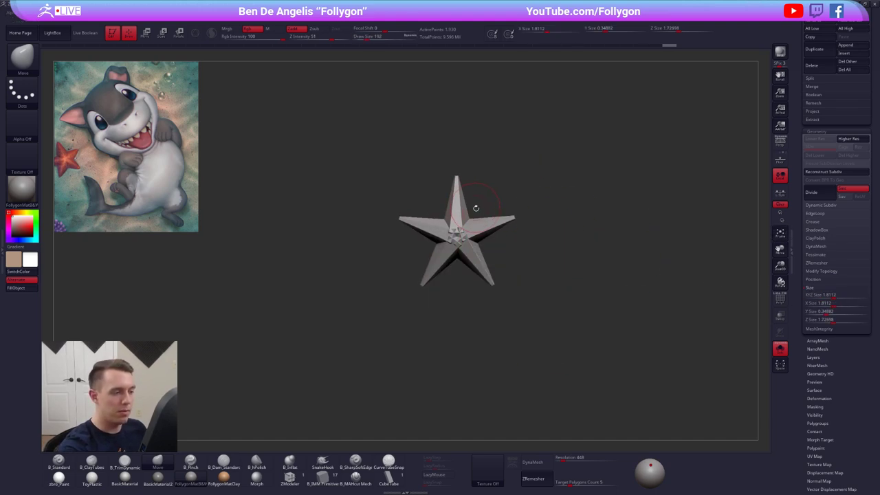
drag(475, 207, 465, 243)
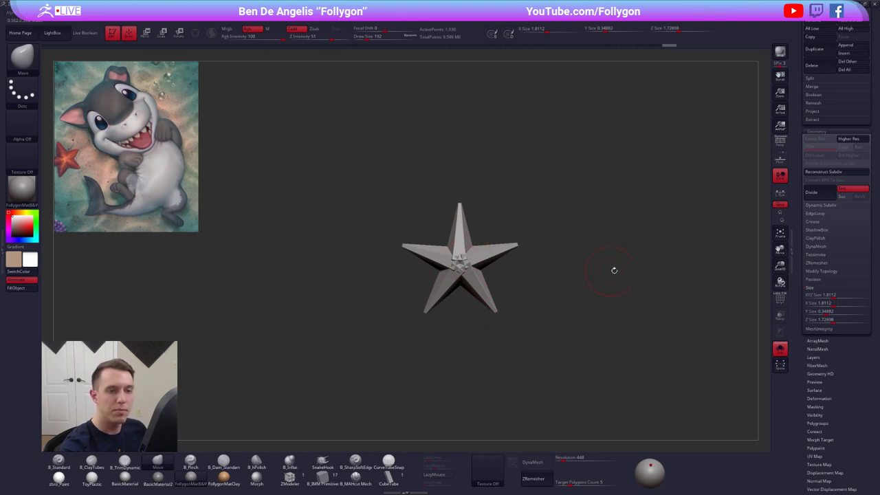
click(780, 196)
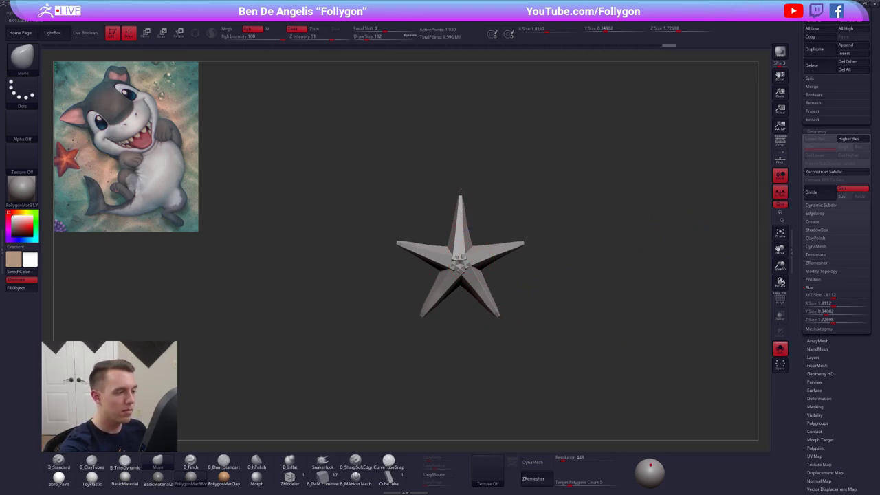
click(548, 457)
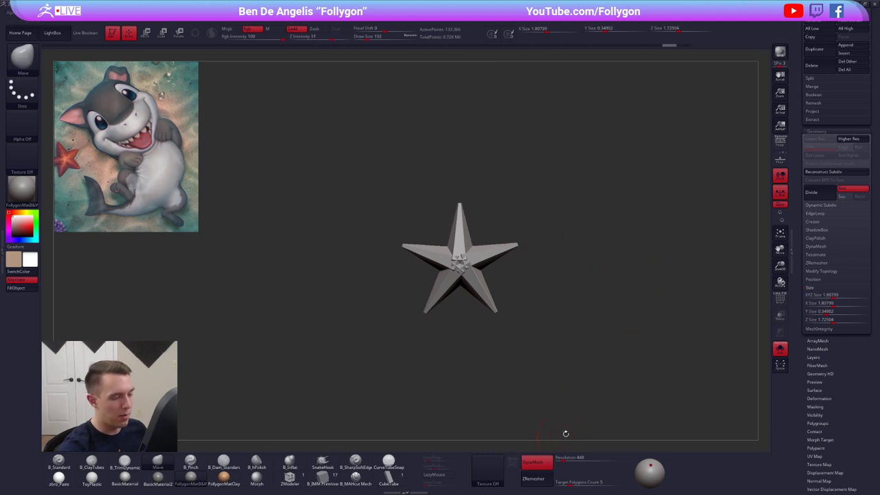
Try a Move stroke near the centre and stretching the top arm upward with local symmetry off, undoing both.
alt+drag(529, 317, 531, 360)
key(space)
mouse_move(474, 265)
mouse_down()
mouse_move(462, 265)
mouse_move(470, 263)
mouse_up()
key(ctrl+z)
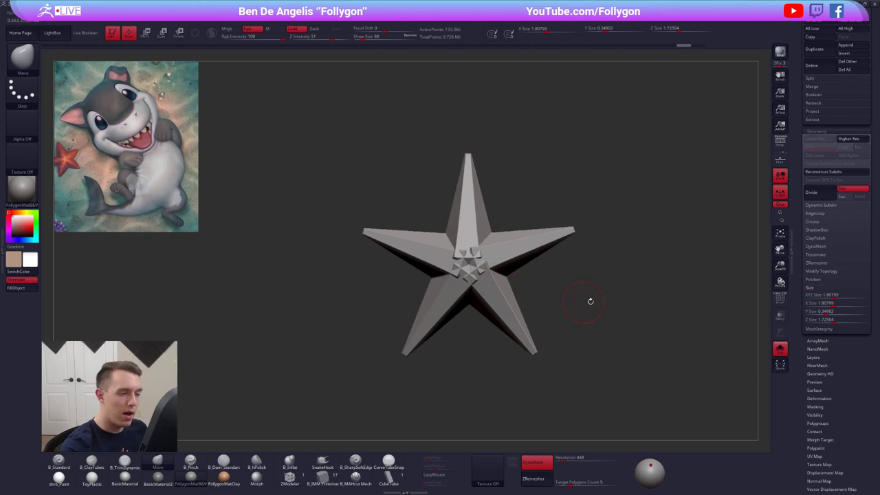
click(780, 193)
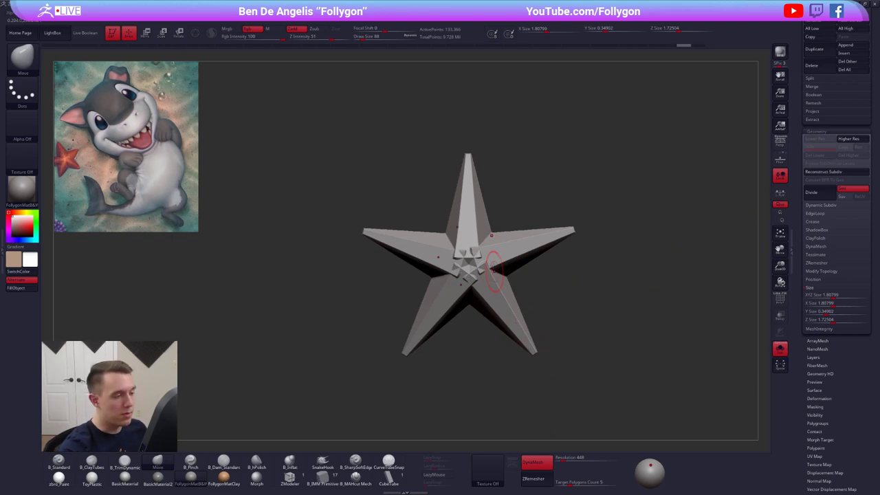
key(space)
drag(467, 157, 471, 101)
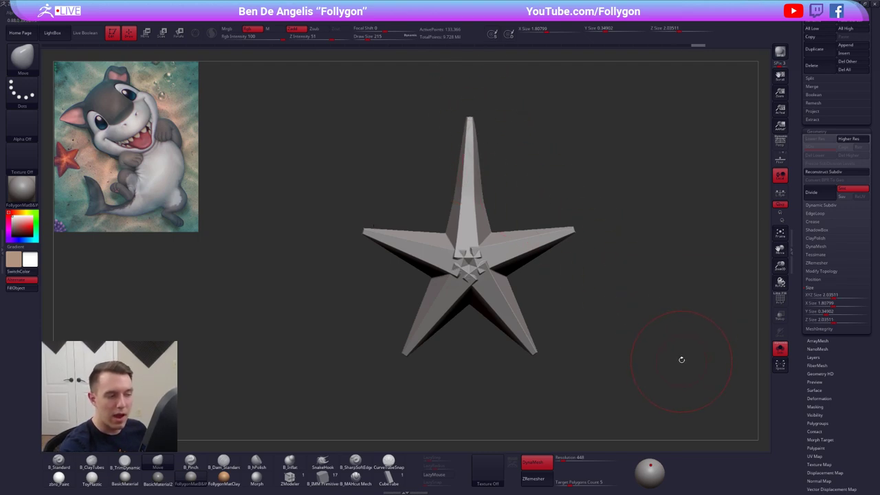
key(ctrl+z)
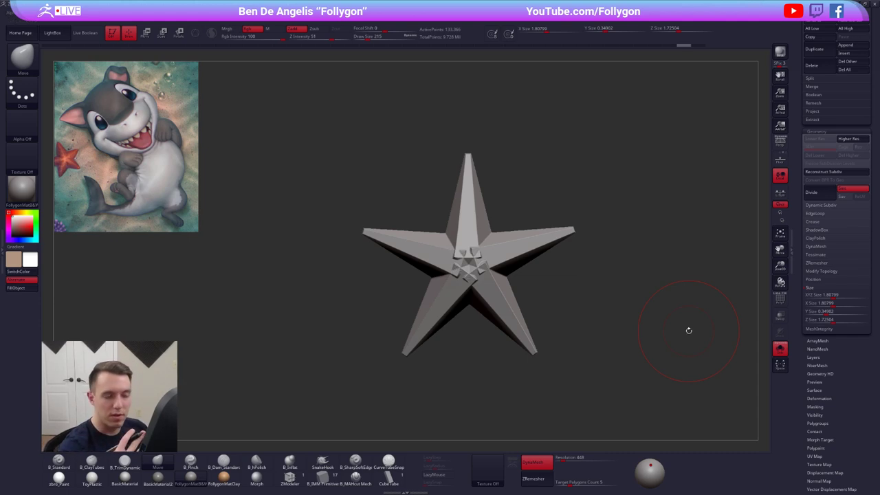
Try bending all five arms sideways into S-curves with the Move brush and local symmetry on.
click(779, 192)
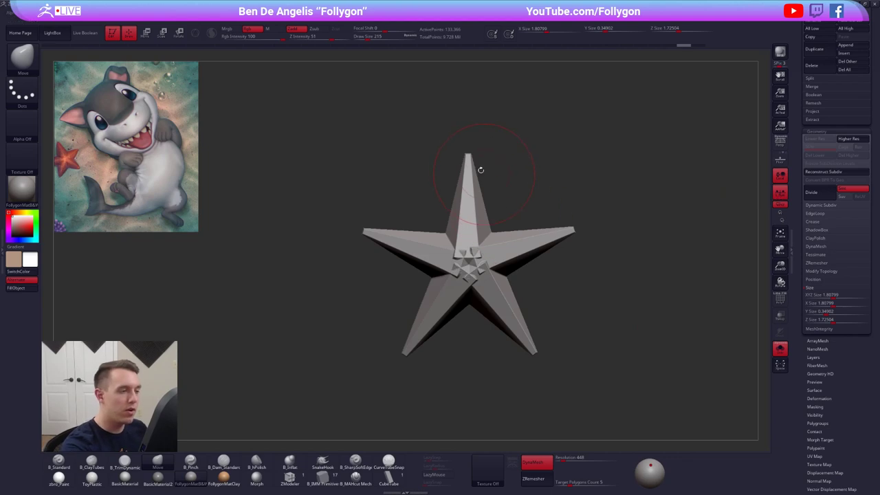
mouse_move(467, 155)
mouse_down()
mouse_move(479, 141)
mouse_move(531, 138)
mouse_up()
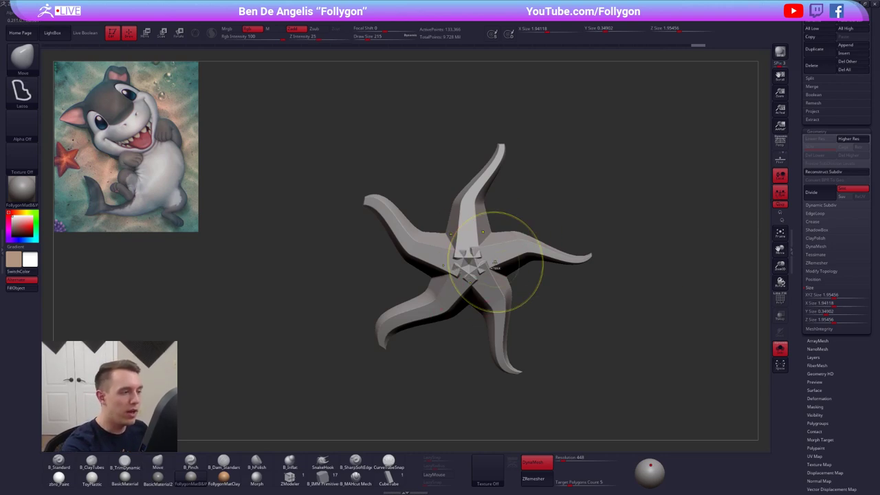
key(ctrl+z)
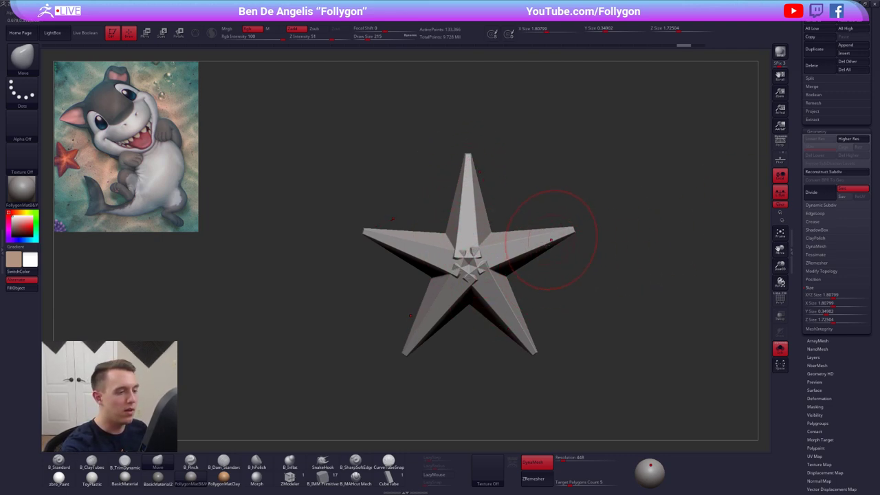
key(ctrl+shift+z)
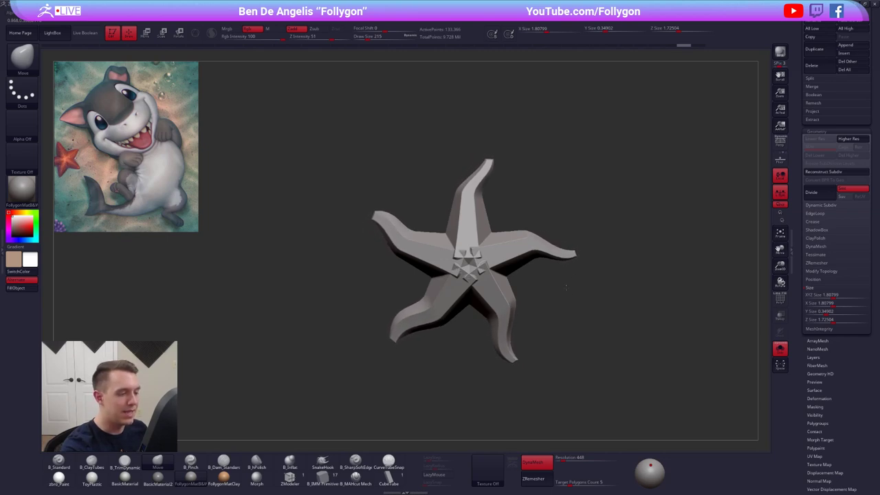
key(ctrl+shift+z)
key(ctrl+shift+z)
drag(573, 313, 553, 315)
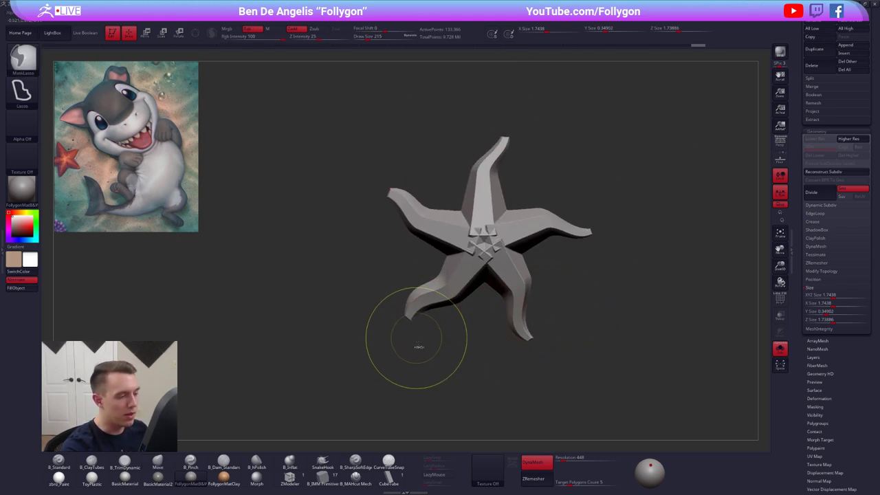
key(ctrl+z)
key(ctrl+shift+z)
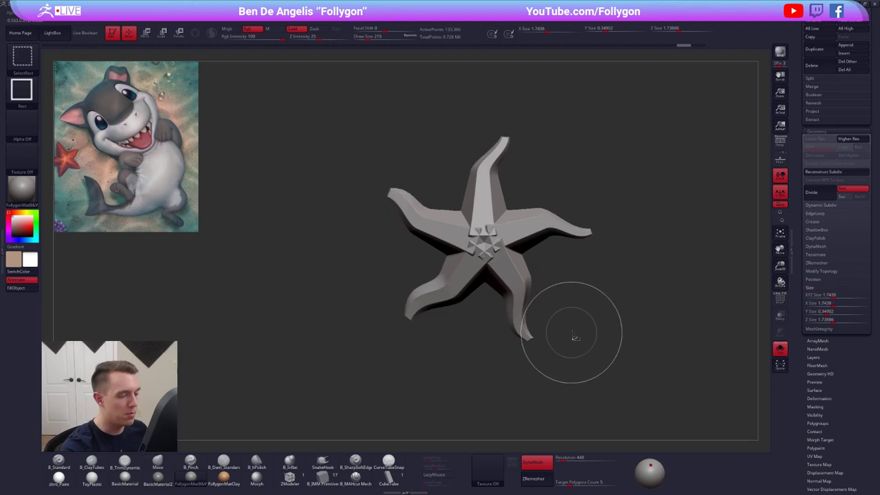
drag(575, 354, 579, 292)
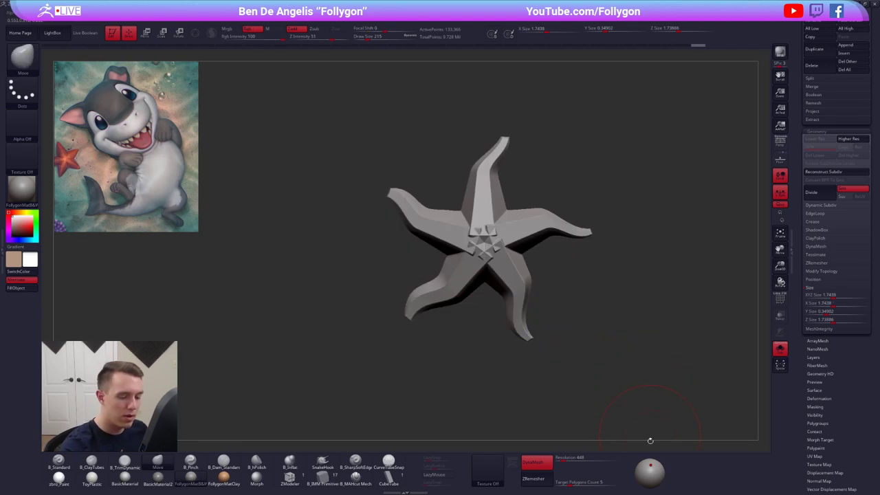
Adjust the light placement so the starfish is lit from slightly above the front.
click(647, 473)
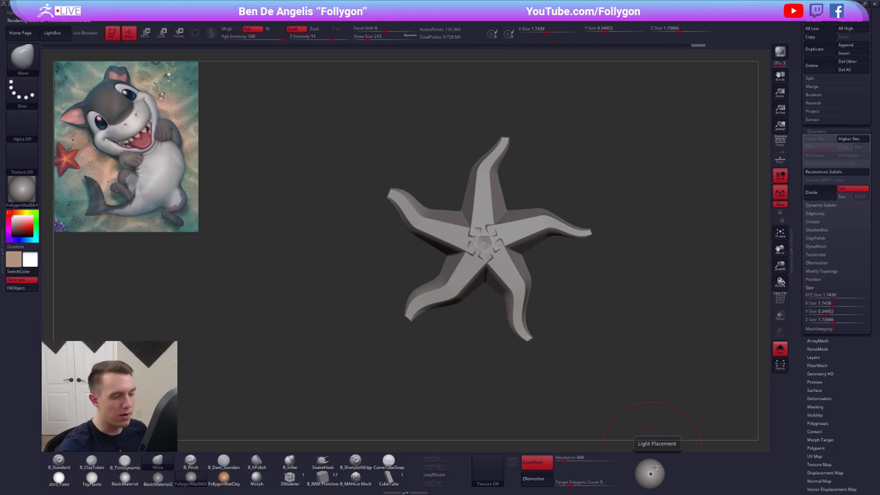
drag(658, 474, 649, 466)
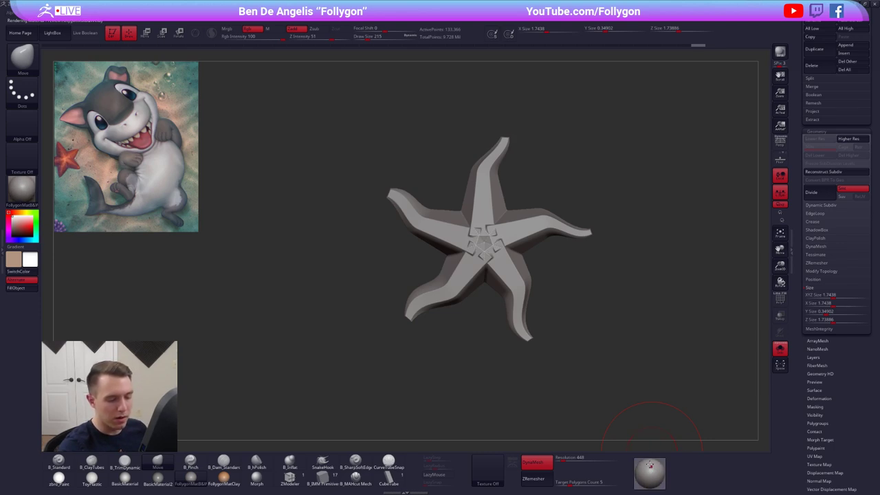
mouse_move(565, 243)
mouse_down()
mouse_move(548, 250)
mouse_move(571, 245)
mouse_up()
Turn off local and radial symmetry and switch the mirror symmetry to the X axis.
click(782, 195)
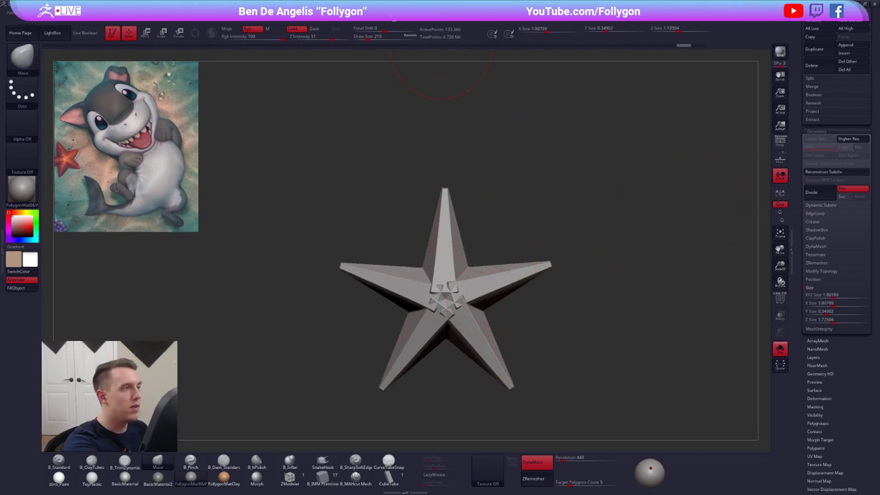
click(416, 12)
click(401, 210)
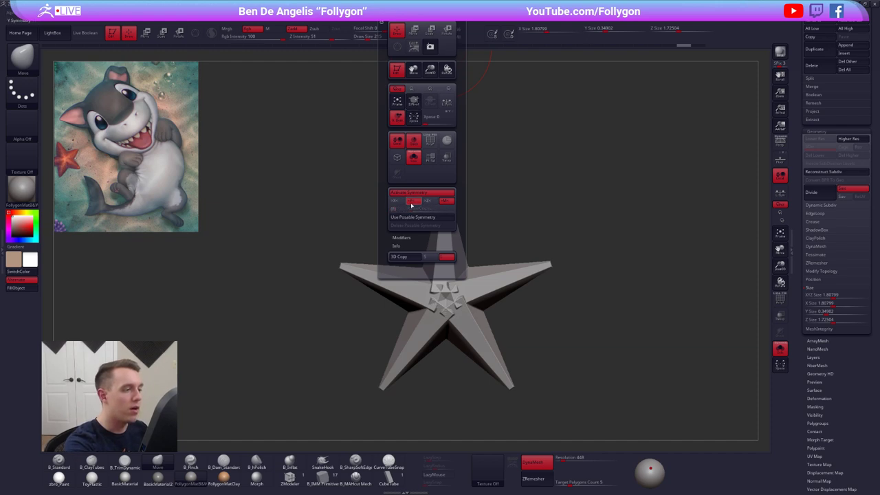
click(404, 201)
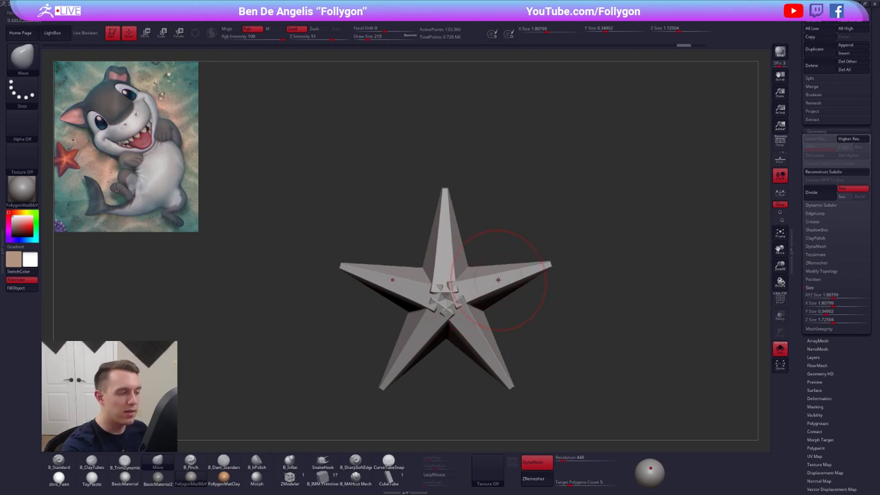
Try a ClayTubes stroke along the upper-right arm and undo it.
key(b)
key(c)
key(t)
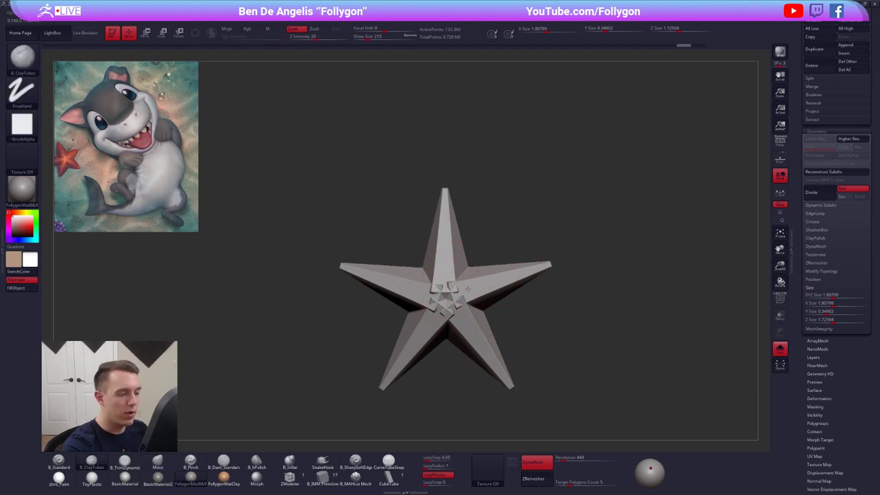
drag(468, 288, 510, 286)
key(ctrl+z)
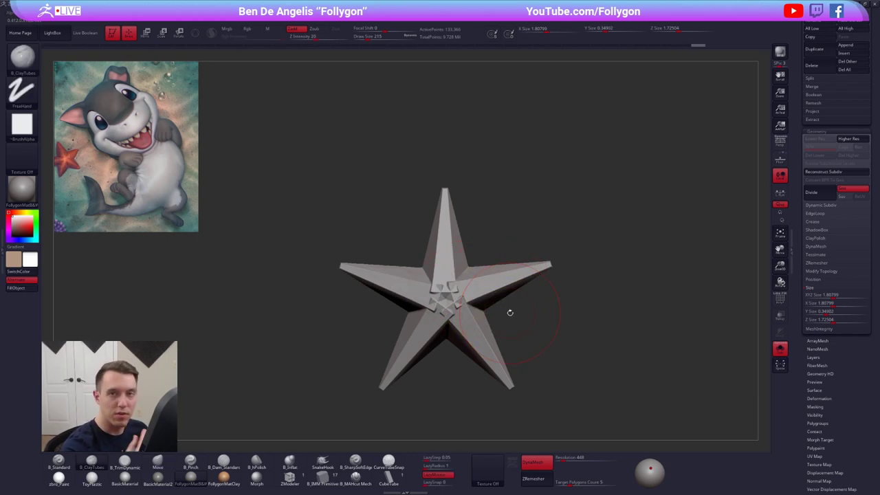
Return to the Move brush and turn on local symmetry for the starfish.
alt+drag(545, 332, 551, 266)
key(w)
mouse_move(483, 270)
shift+mouse_down()
mouse_move(568, 270)
mouse_move(393, 276)
shift+mouse_up()
key(q)
key(b)
key(m)
key(v)
alt+right_drag(377, 275, 454, 290)
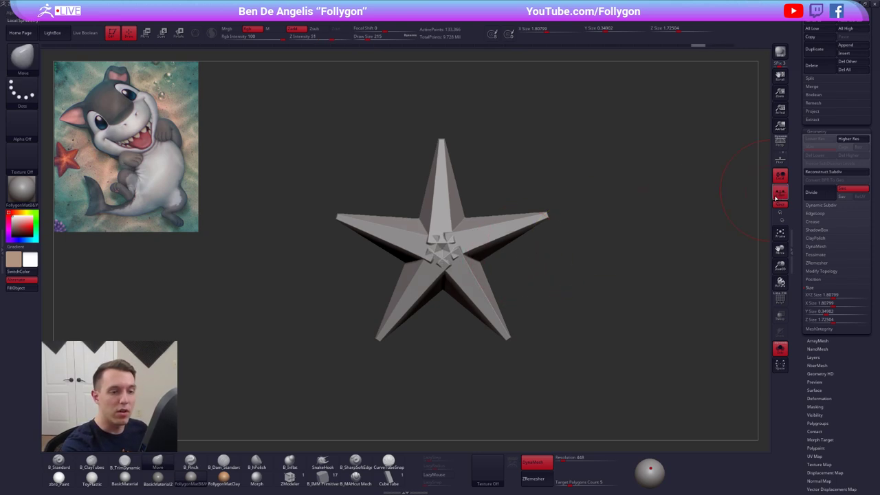
Try ClayTubes strokes on the side arms with local symmetry on, and undo them.
key(space)
drag(462, 233, 456, 232)
ctrl+right_drag(456, 233, 467, 252)
key(2)
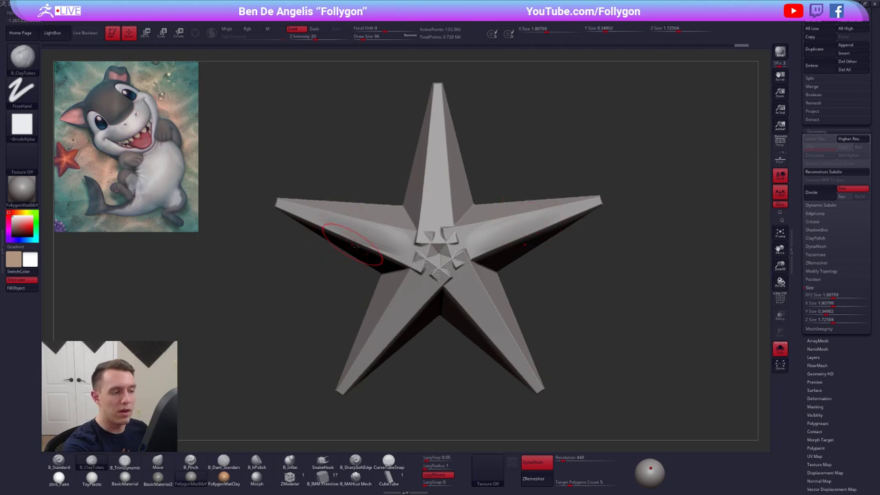
key(ctrl+z)
key(ctrl+z)
key(ctrl+z)
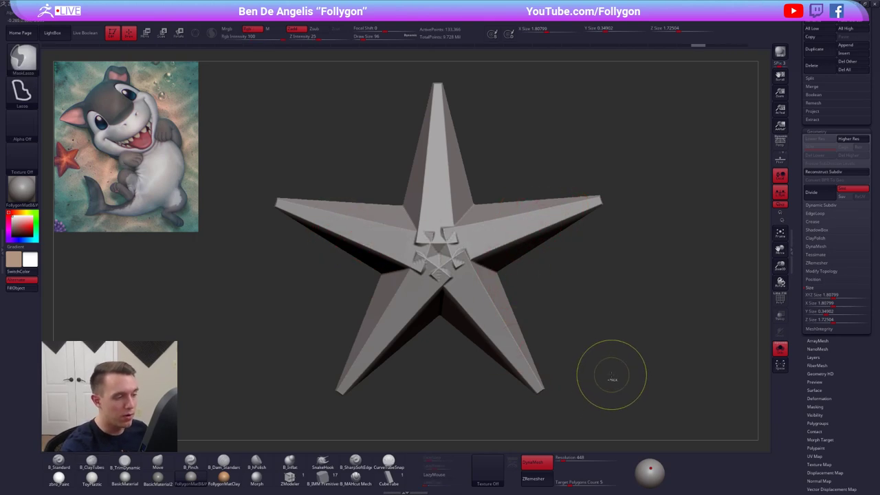
key(ctrl+z)
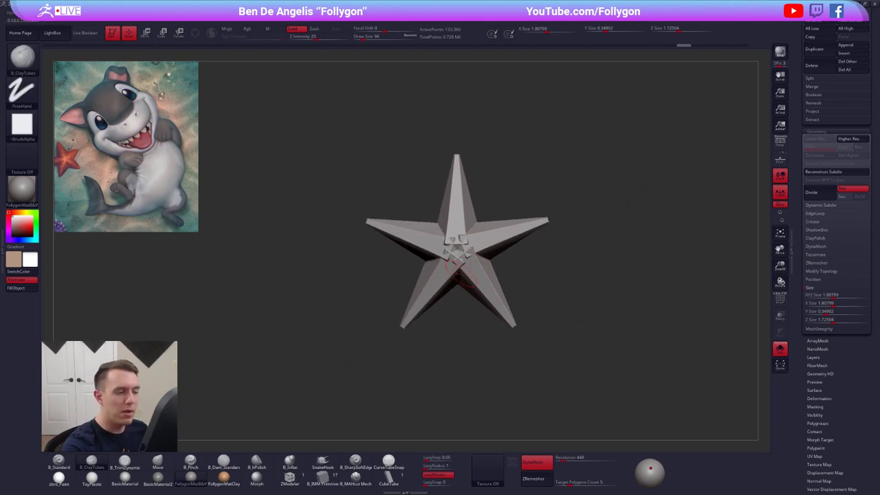
Smooth the overlapping arm ends at the starfish's centre into one rounded surface, using a draw size of 113.
alt+right_drag(444, 246, 466, 252)
key(space)
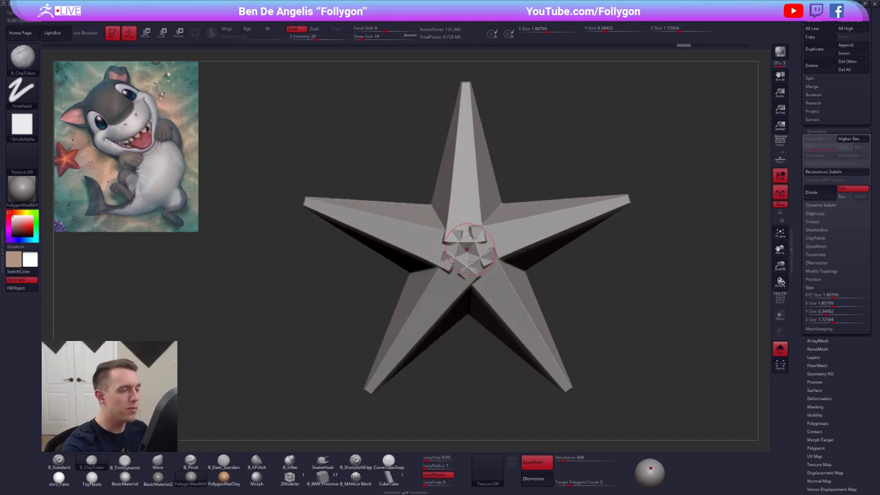
key(3)
key(space)
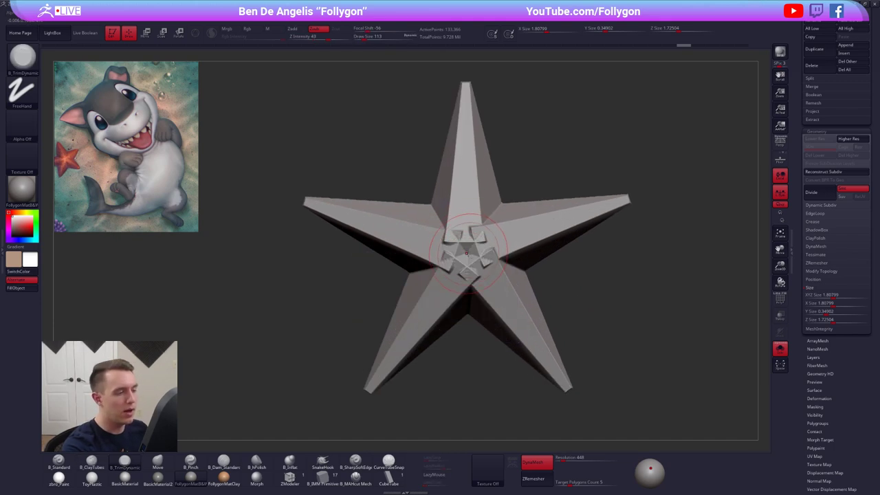
mouse_move(467, 254)
shift+mouse_down()
mouse_move(470, 265)
mouse_move(462, 248)
shift+mouse_up()
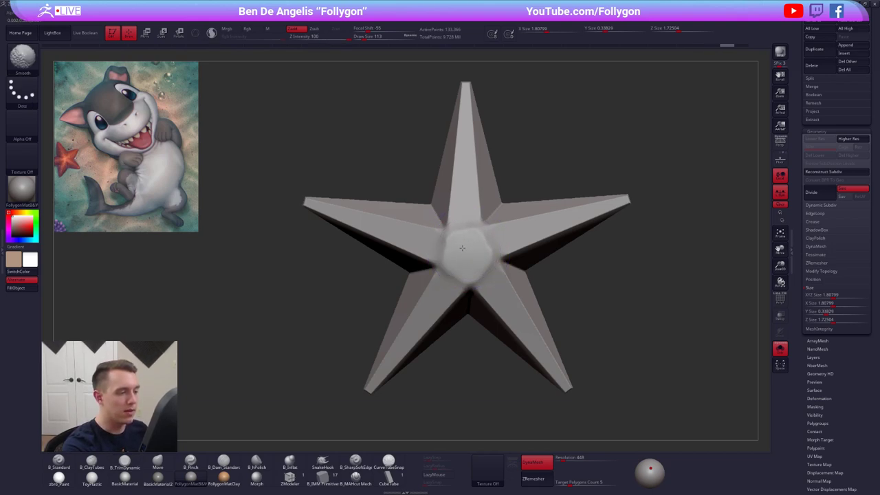
right_drag(462, 316, 477, 239)
drag(475, 328, 474, 346)
right_drag(474, 289, 470, 366)
Inspect the starfish's polyframe, hide it, and apply Mirror And Weld to the mesh.
key(shift+f)
alt+right_drag(593, 396, 604, 381)
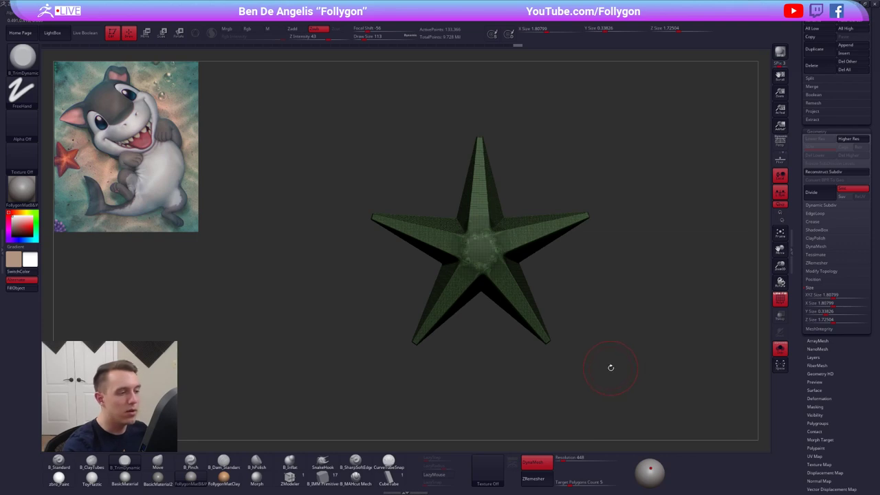
key(shift+f)
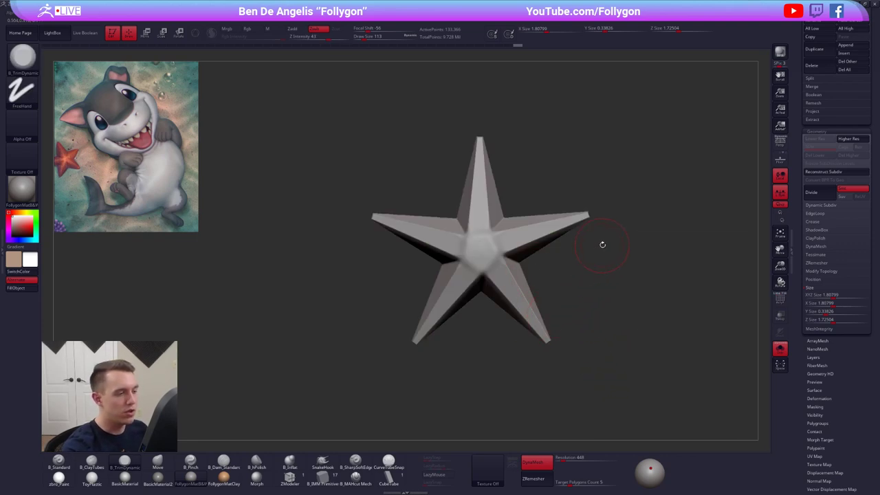
key(ctrl+f)
click(613, 294)
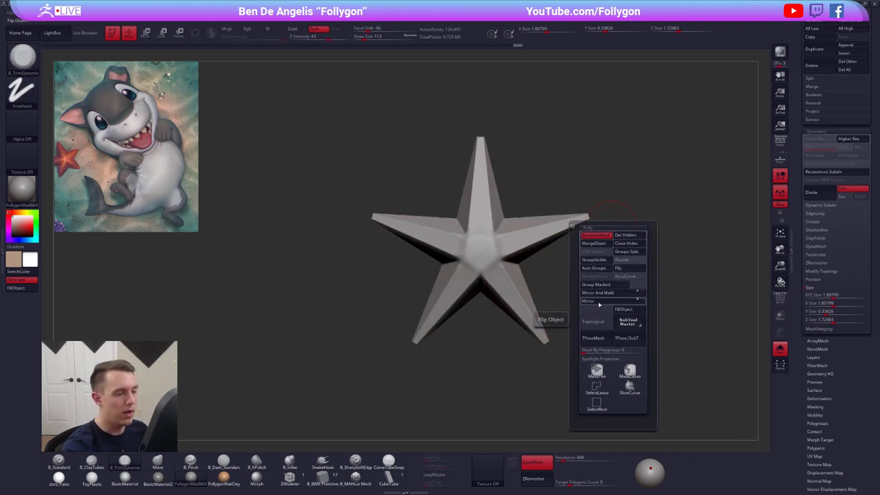
Reduce the brush's draw size and ZRemesh the starfish with a target polygons count of 1.
key(f)
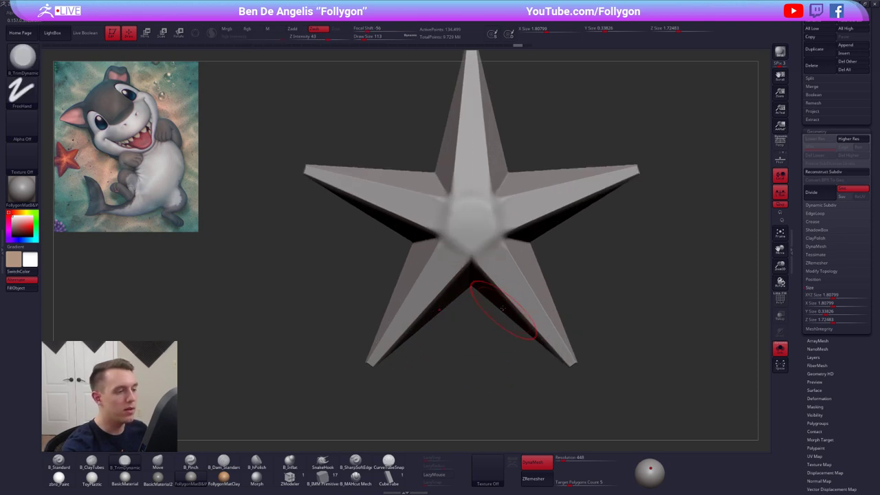
key(space)
drag(510, 256, 503, 257)
mouse_move(591, 321)
alt+mouse_down()
mouse_move(634, 331)
mouse_move(623, 354)
alt+mouse_up()
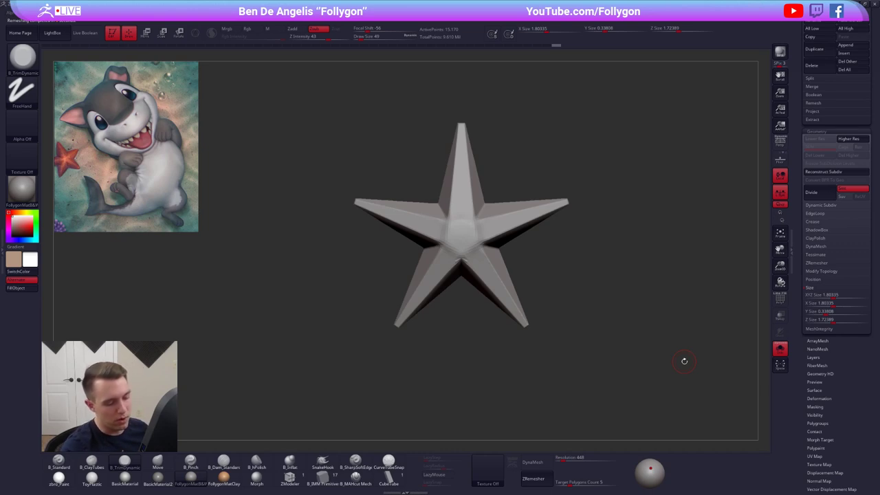
click(574, 482)
text(1)
key(Tab)
click(545, 480)
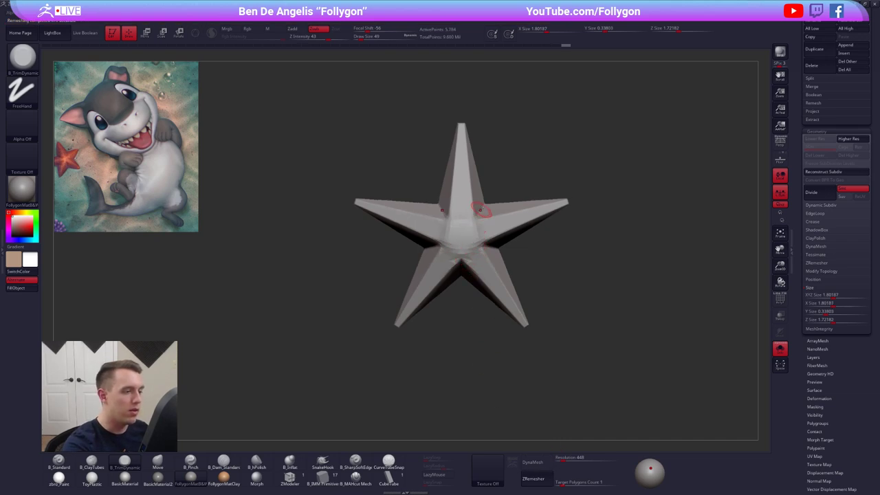
right_drag(468, 224, 468, 222)
right_drag(461, 276, 460, 293)
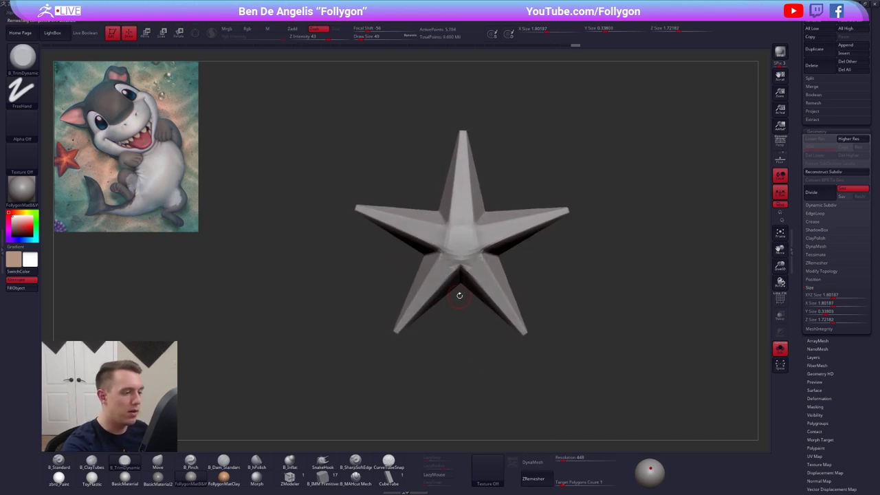
Compare the starfish's remeshed versions in polyframe view, and undo the ZRemesher passes.
key(shift+f)
key(ctrl+z)
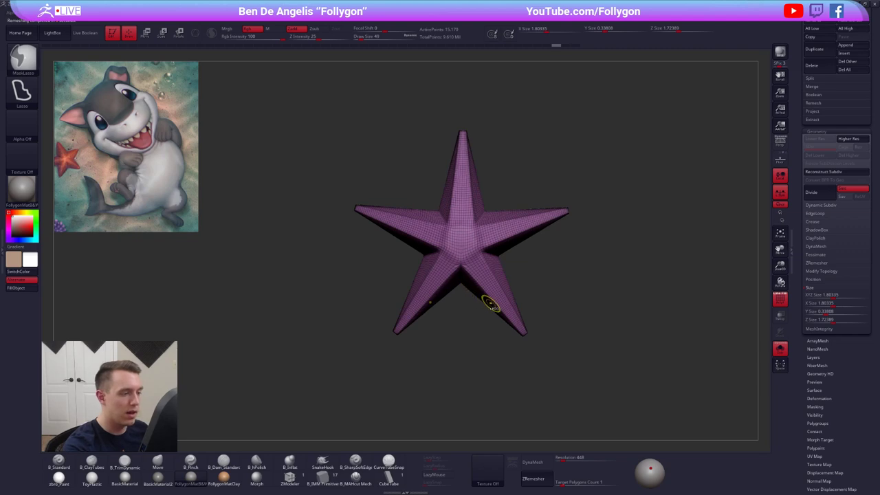
key(ctrl+shift+z)
key(ctrl+z)
key(ctrl+z)
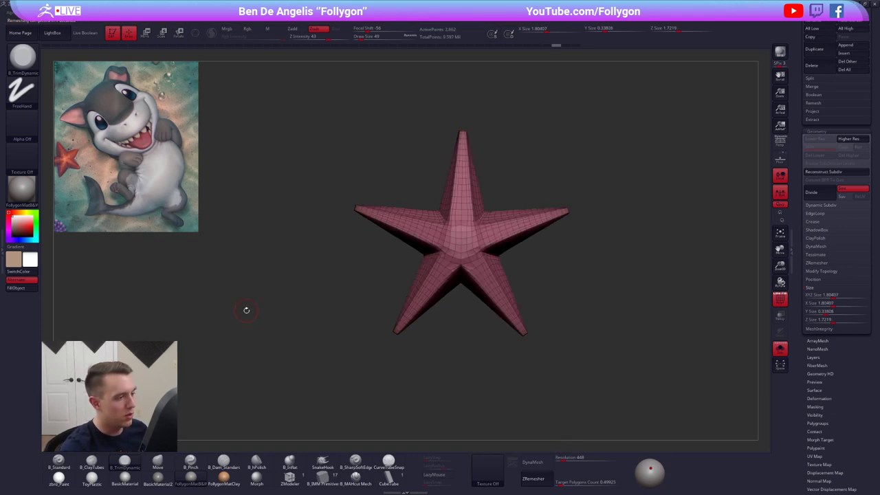
Check the starfish remeshed at a target polygons count of 0.49925 with dynamic subdivision and polyframe, and undo the remesh.
key(shift+f)
drag(246, 309, 247, 251)
key(ctrl+d)
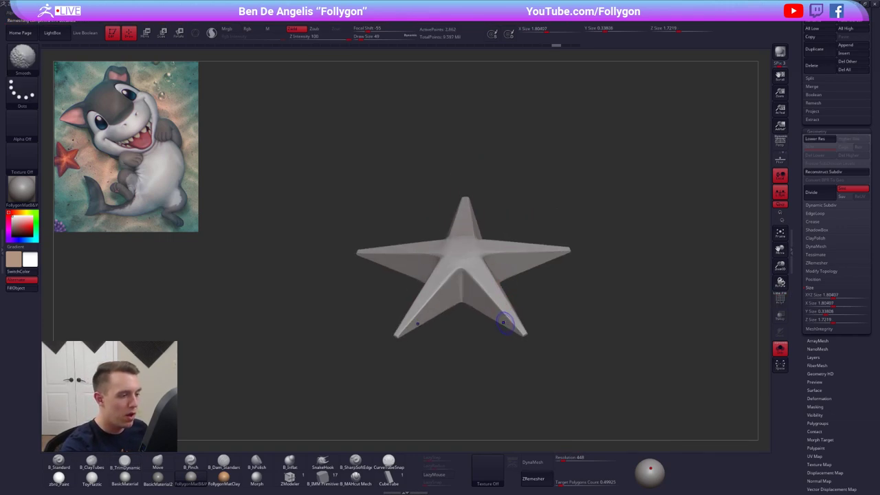
key(shift+d)
key(shift+f)
key(shift+f)
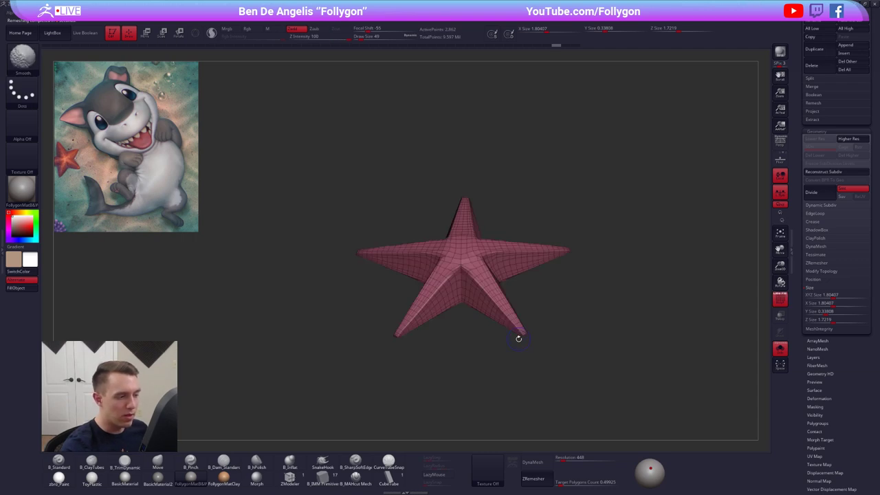
key(ctrl+d)
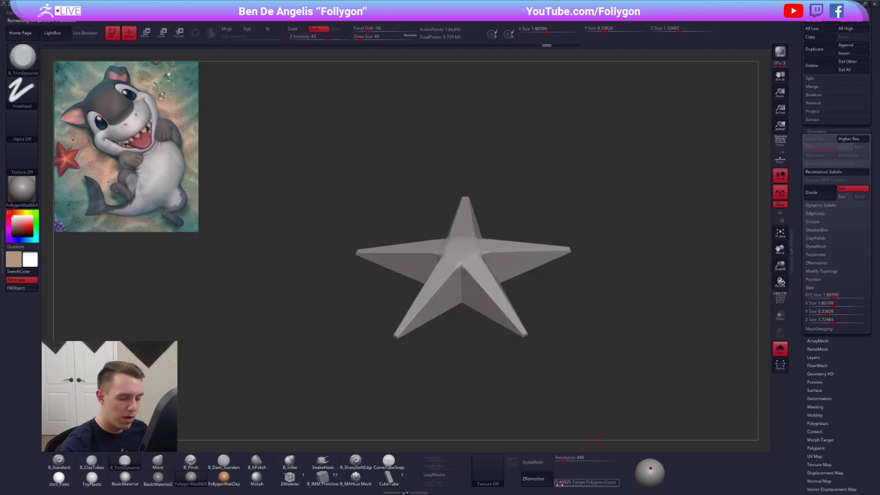
Try smoothing the upper edges of the two lower arms, and undo the stroke.
alt+drag(497, 337, 497, 375)
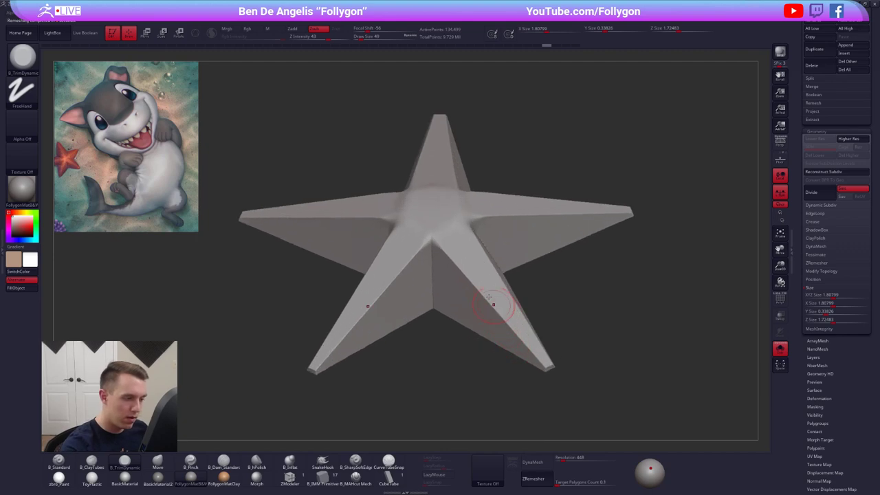
mouse_move(477, 280)
shift+mouse_down()
mouse_move(453, 263)
mouse_move(468, 266)
shift+mouse_up()
key(space)
key(ctrl+z)
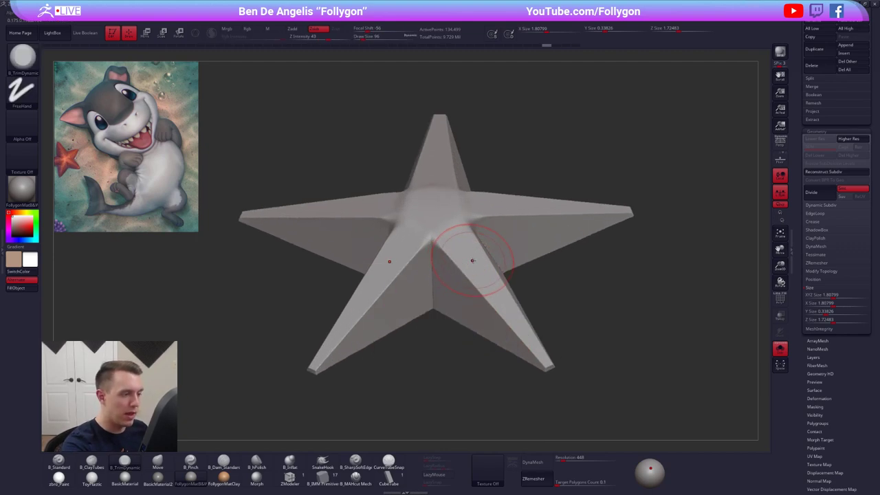
Smooth the edges and tips of the two lower arms, using draw sizes of 61 and 140.
right_drag(472, 261, 443, 263)
shift+drag(473, 265, 488, 291)
key(space)
shift+drag(467, 249, 499, 343)
right_drag(500, 343, 493, 241)
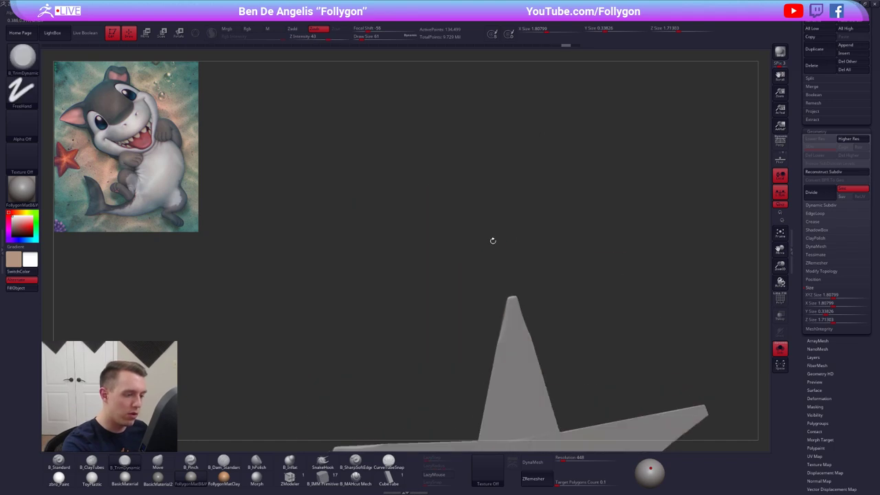
key(space)
drag(493, 242, 500, 242)
shift+drag(508, 316, 507, 393)
mouse_move(507, 399)
right_down()
mouse_move(530, 347)
mouse_move(499, 286)
right_up()
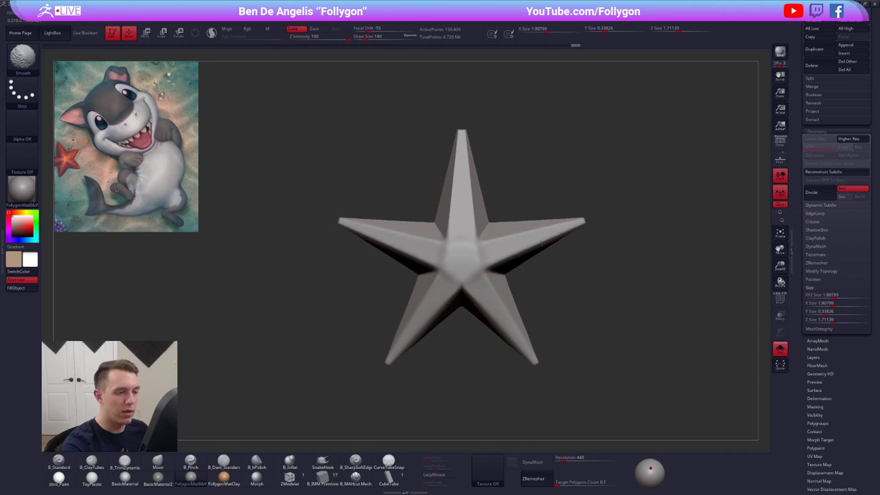
Smooth the edges and tips of the upper arm and both side arms with a draw size of 140.
shift+right_drag(516, 234, 467, 265)
mouse_move(467, 266)
shift+mouse_down()
mouse_move(471, 216)
mouse_move(457, 288)
shift+mouse_up()
right_drag(457, 289, 560, 282)
shift+drag(465, 342, 546, 330)
mouse_move(649, 347)
right_down()
mouse_move(577, 369)
mouse_move(562, 289)
right_up()
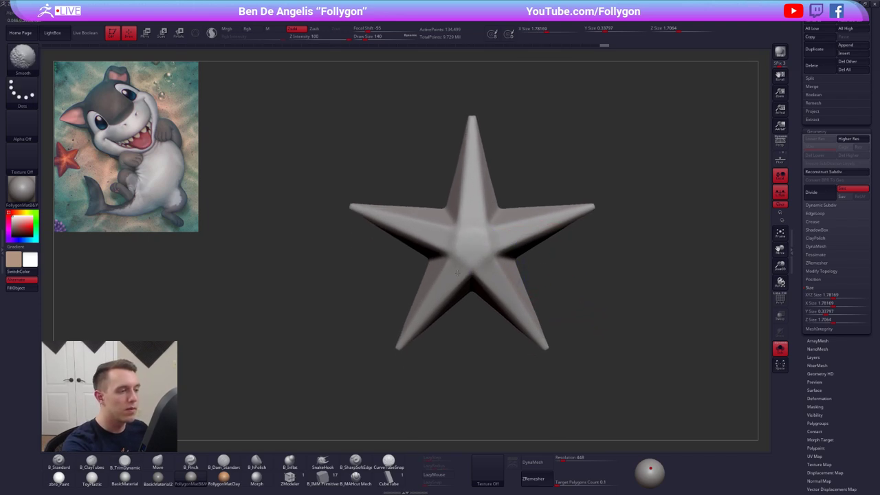
alt+right_drag(492, 280, 478, 302)
Set the draw size to 113, ZRemesh the starfish at a target polygons count of 0.1, and preview it with dynamic subdivision.
key(space)
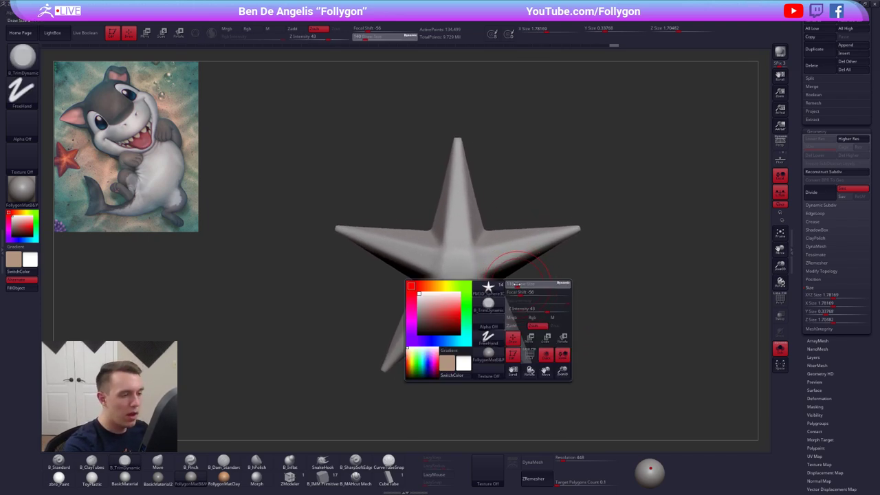
drag(525, 283, 521, 283)
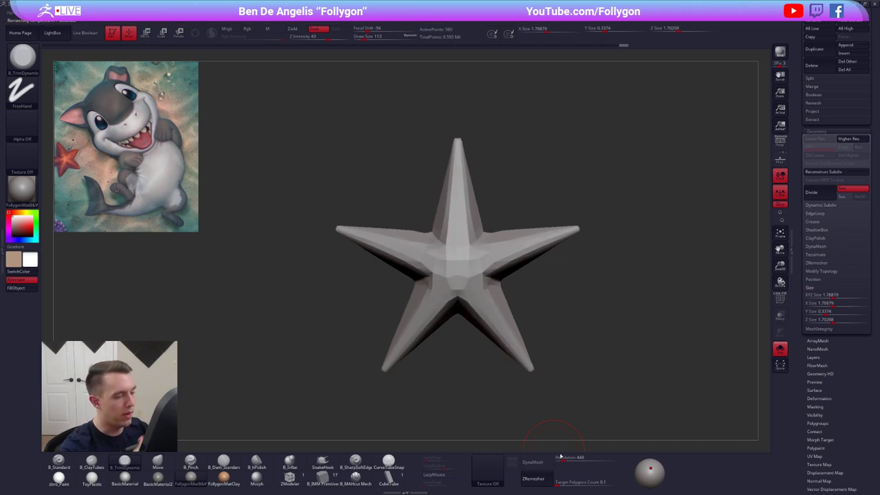
right_drag(512, 293, 518, 280)
key(d)
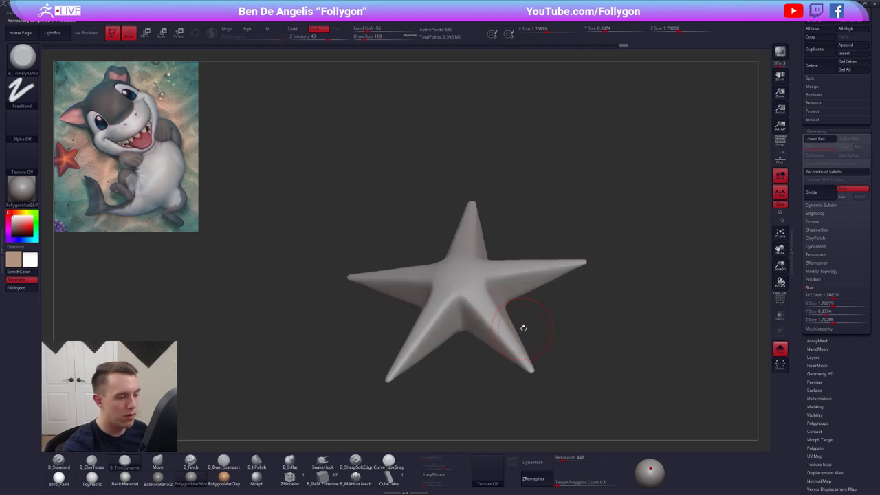
Turn off dynamic subdivision and divide the starfish mesh four times to reach subdivision level 5.
right_drag(524, 328, 539, 292)
key(shift+d)
right_drag(479, 331, 467, 357)
right_click(467, 357)
mouse_move(480, 282)
alt+right_down()
mouse_move(466, 256)
mouse_move(475, 291)
alt+right_up()
key(ctrl+d)
key(ctrl+d)
key(ctrl+d)
key(ctrl+d)
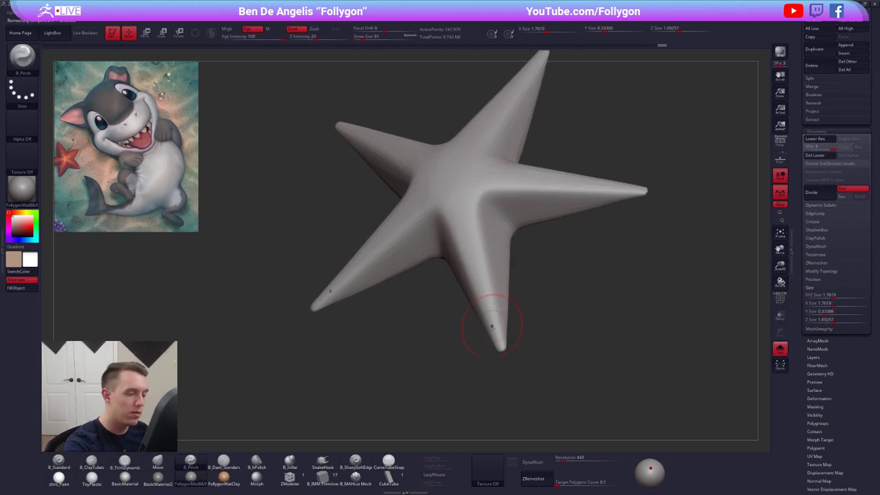
Turn on LazyMouse and sharpen the ridges of the two lower arms with B_Pinch strokes, raising the draw size to 121.
right_drag(500, 342, 496, 337)
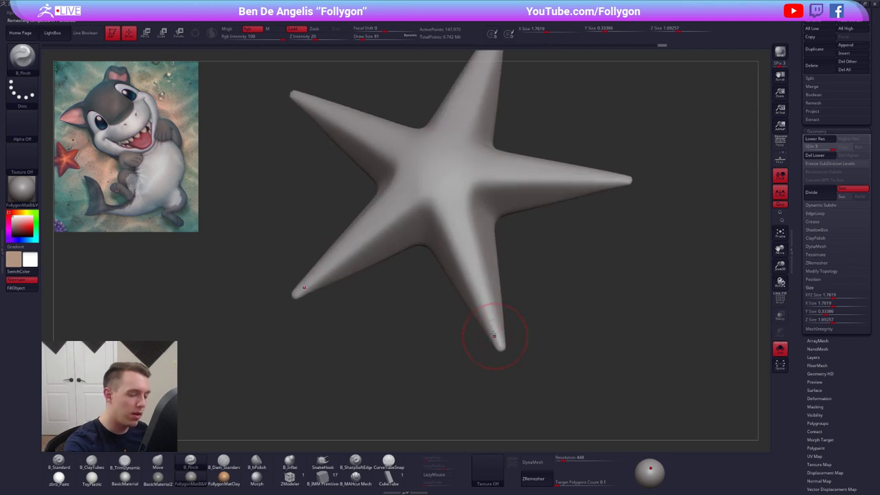
click(434, 474)
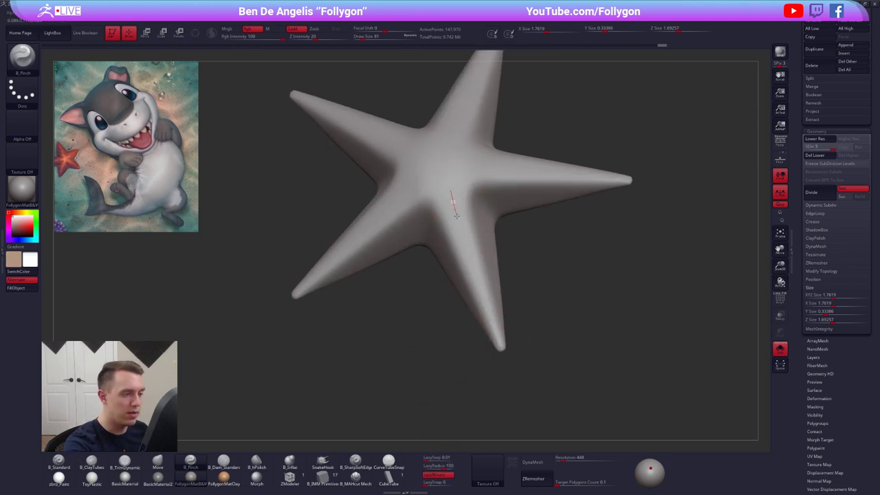
drag(458, 204, 472, 269)
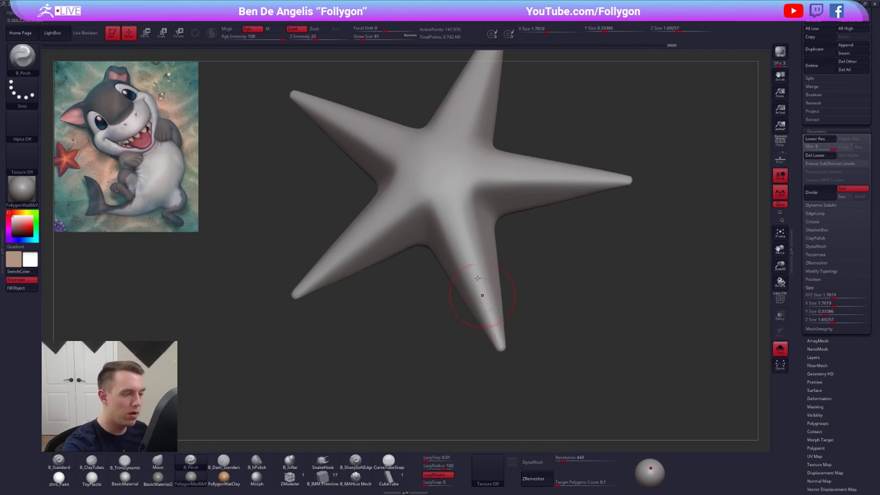
key(space)
drag(455, 218, 470, 259)
drag(493, 340, 497, 347)
mouse_move(498, 360)
right_down()
mouse_move(500, 371)
mouse_move(495, 357)
right_up()
shift+drag(445, 232, 450, 257)
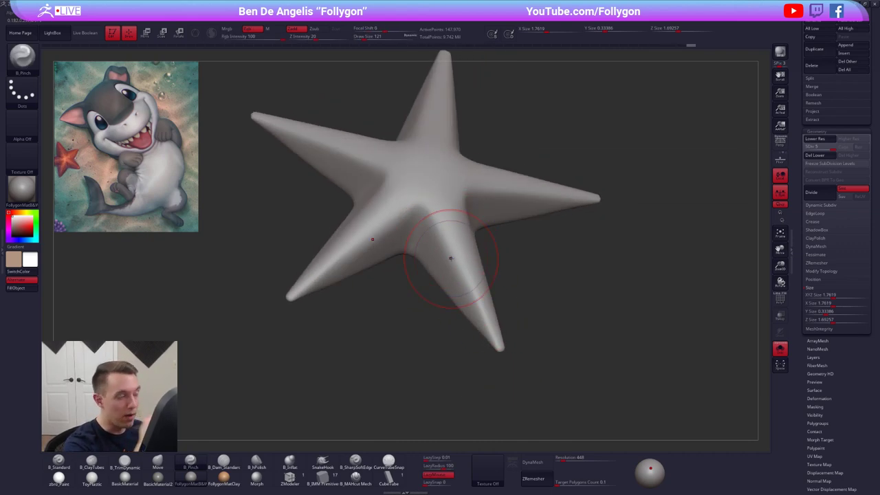
Pinch the ridge along the upper arm from the starfish's centre to the tip with a draw size of 121.
shift+right_drag(481, 361, 485, 309)
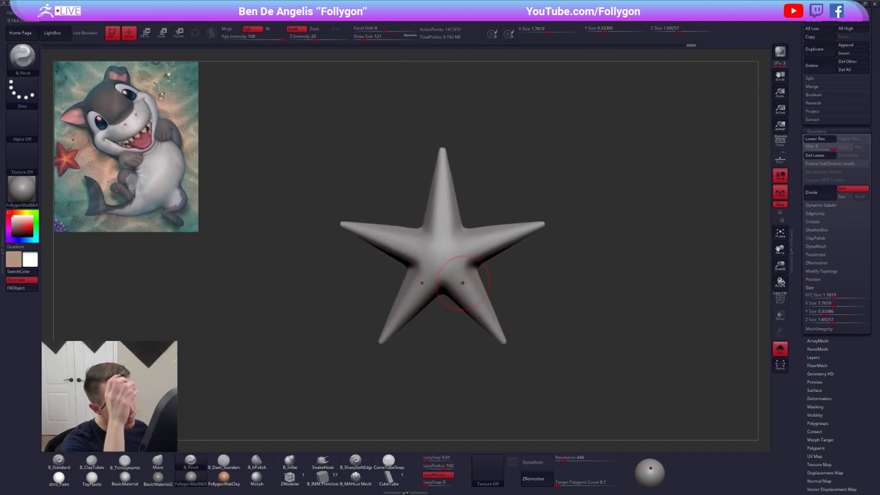
ctrl+right_drag(493, 242, 474, 266)
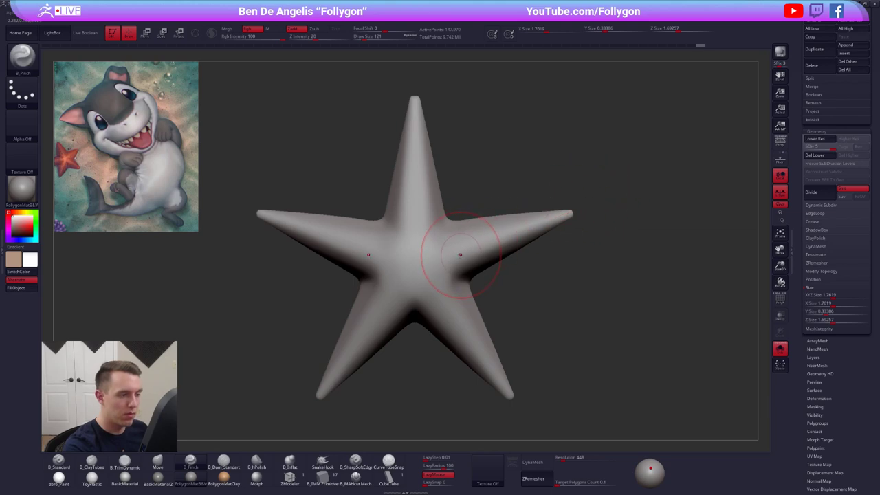
alt+right_drag(487, 244, 520, 305)
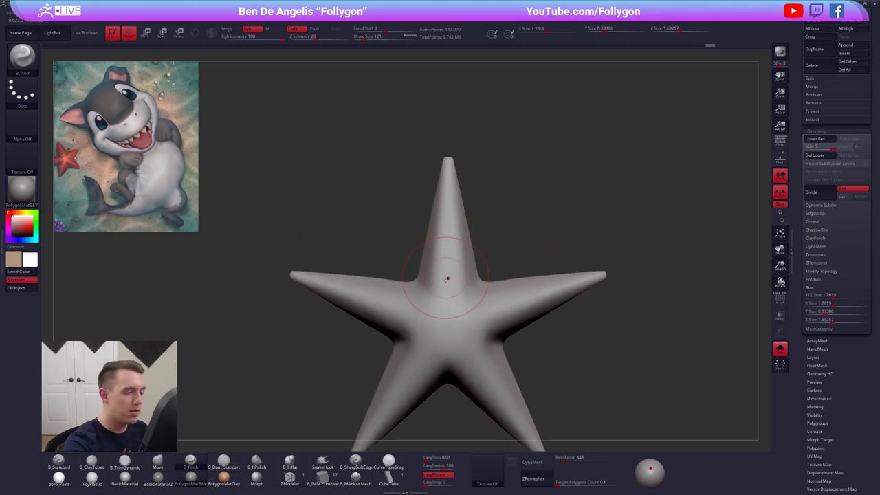
drag(448, 285, 450, 128)
key(space)
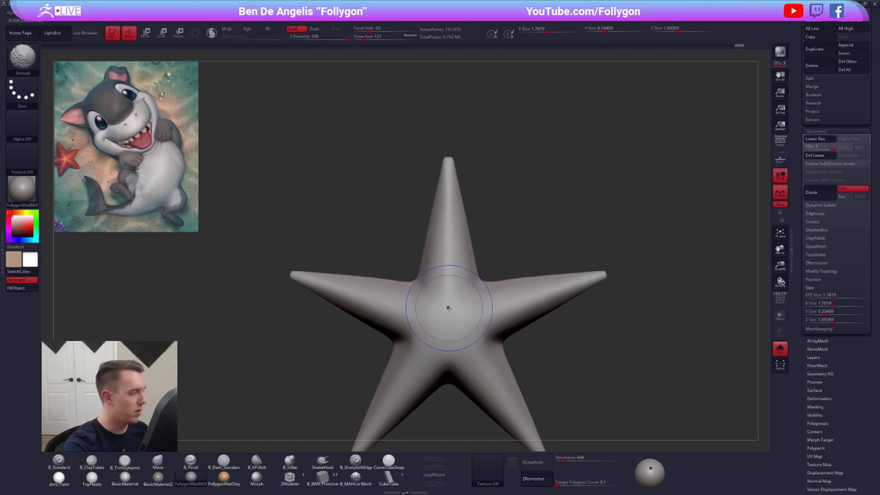
Pinch the starfish's surface at the centre and between the two lower arms using the B_Pinch brush at draw size 104.
alt+right_drag(448, 304, 469, 272)
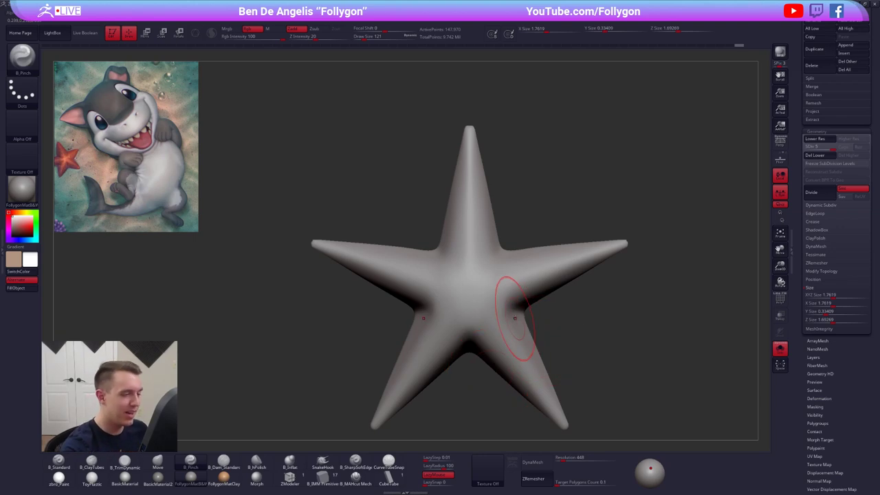
alt+right_drag(514, 319, 516, 282)
key(space)
drag(519, 308, 514, 308)
mouse_move(500, 317)
right_down()
mouse_move(486, 275)
mouse_move(467, 322)
right_up()
drag(471, 272, 469, 234)
right_drag(470, 251, 471, 293)
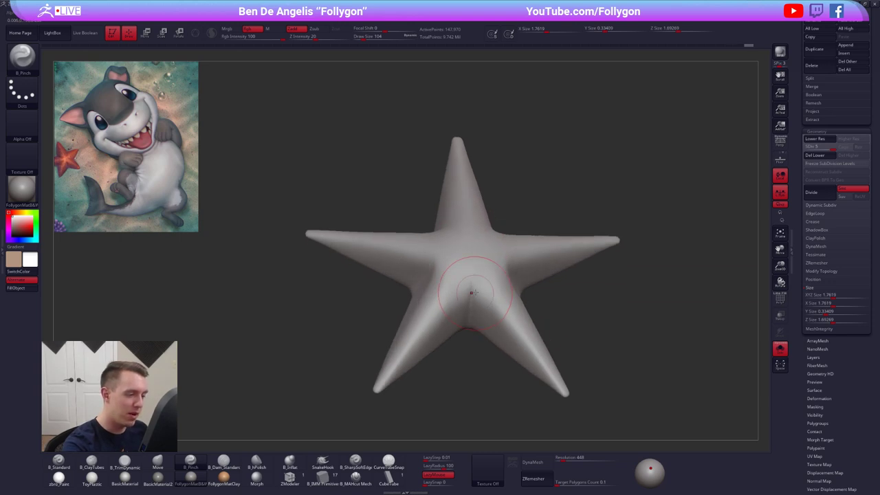
Cut a crease from the gap between neighbouring arms toward the centre using the B_MAHcut Mech brush at draw size 67.
key(space)
drag(471, 293, 462, 291)
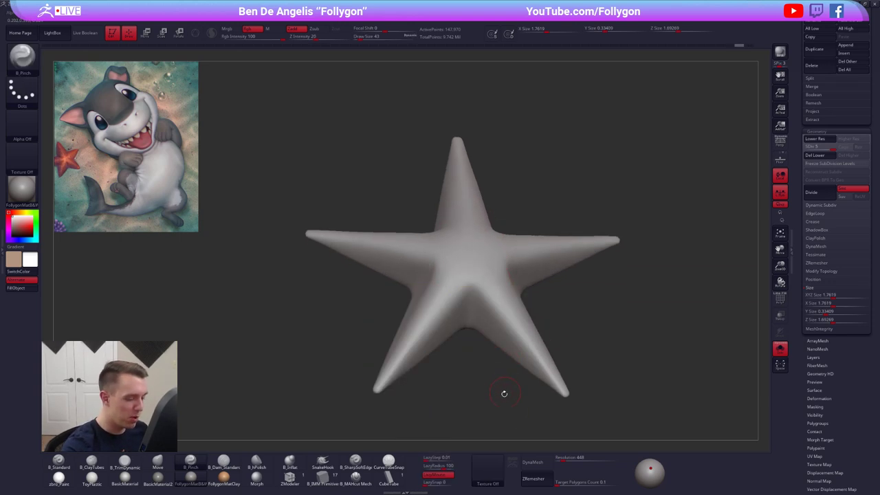
click(355, 475)
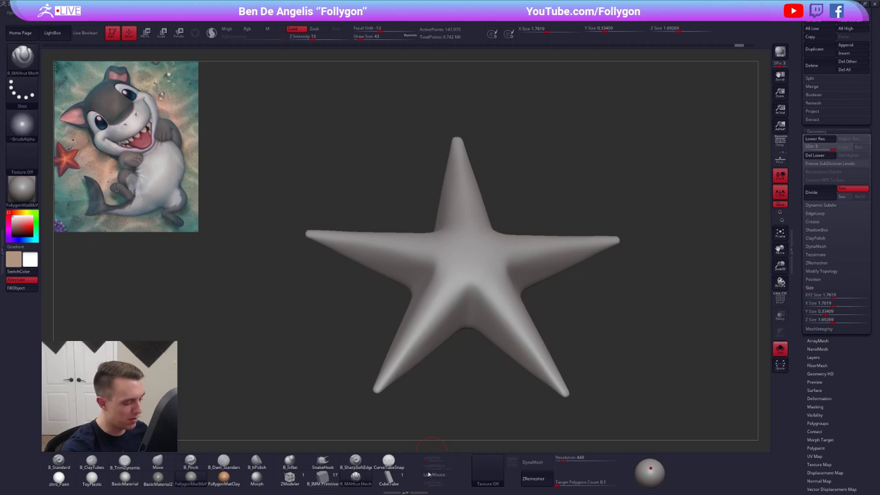
key(space)
right_drag(448, 306, 448, 309)
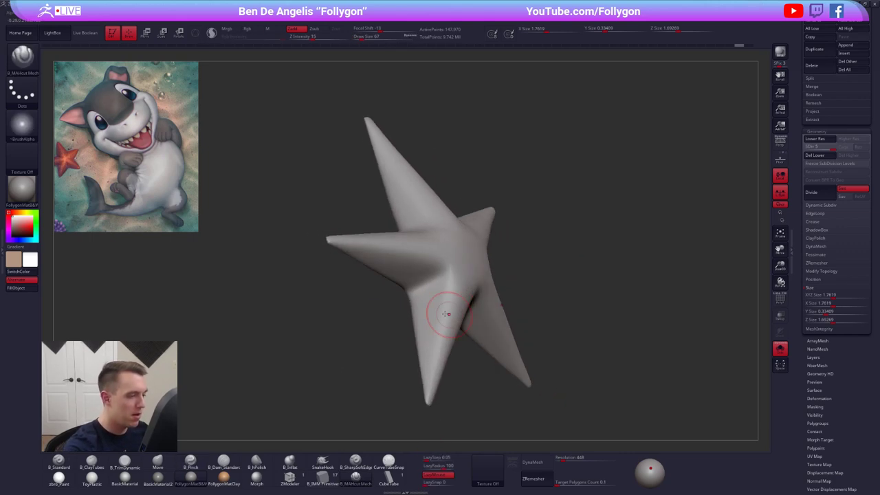
drag(466, 262, 489, 243)
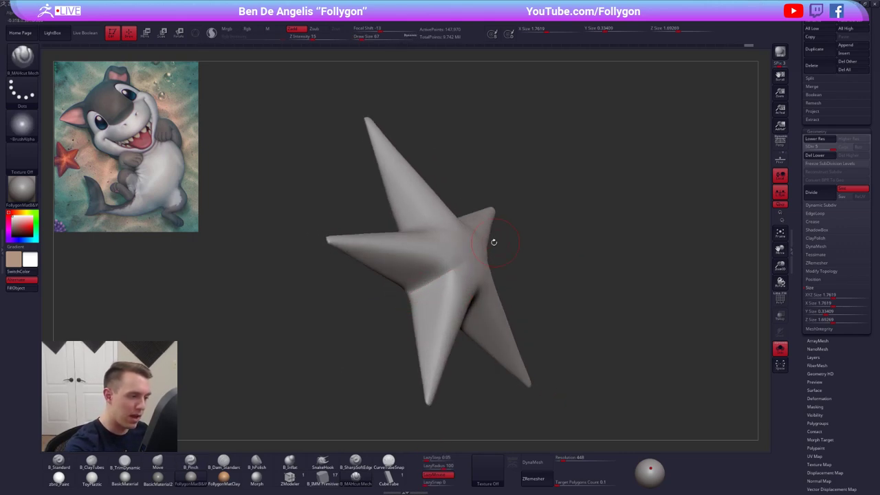
Deepen the creases between the arms and across the starfish's centre with the cut brush at draw size 96.
key(space)
drag(441, 307, 448, 307)
right_drag(450, 302, 420, 295)
drag(415, 291, 448, 273)
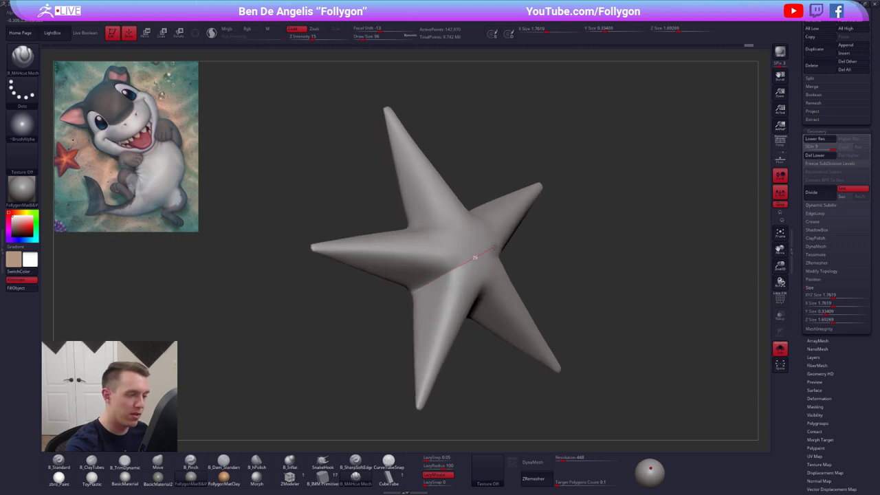
right_drag(457, 266, 492, 325)
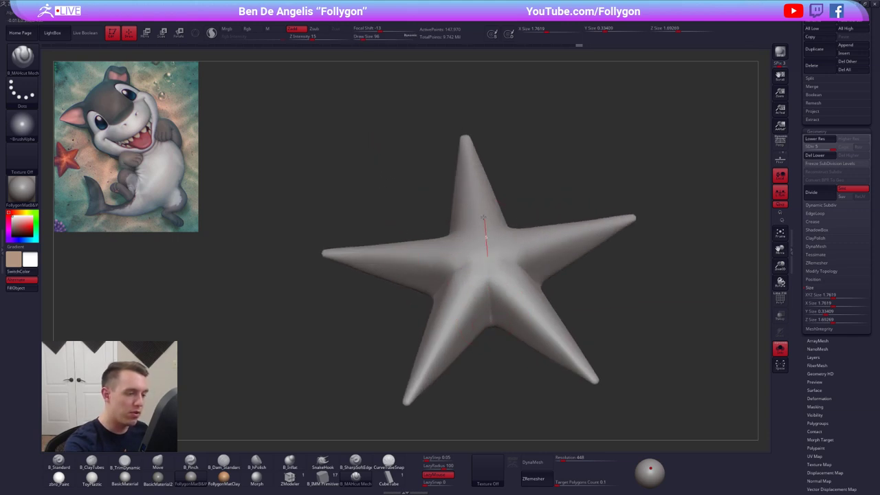
drag(484, 217, 487, 233)
mouse_move(486, 254)
right_down()
mouse_move(491, 316)
mouse_move(490, 308)
right_up()
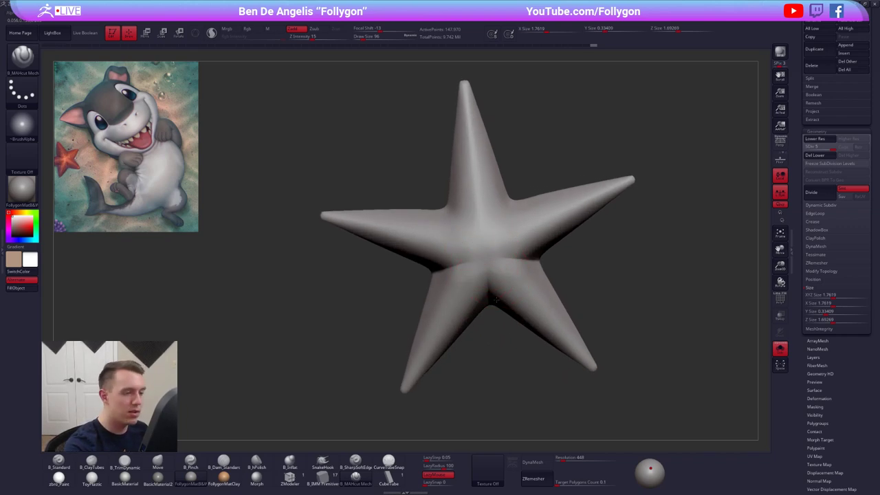
Smooth the starfish's centre and undo the last cut stroke along the lower arm.
right_drag(491, 256, 514, 218)
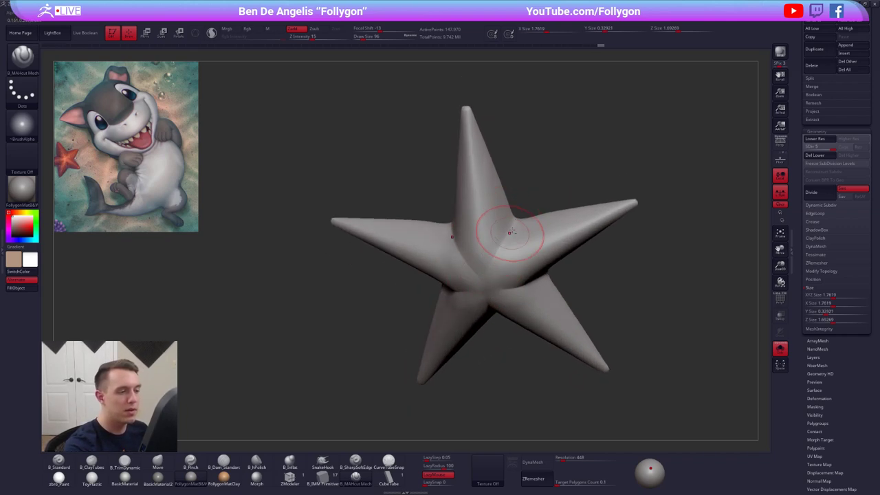
shift+right_drag(465, 313, 487, 263)
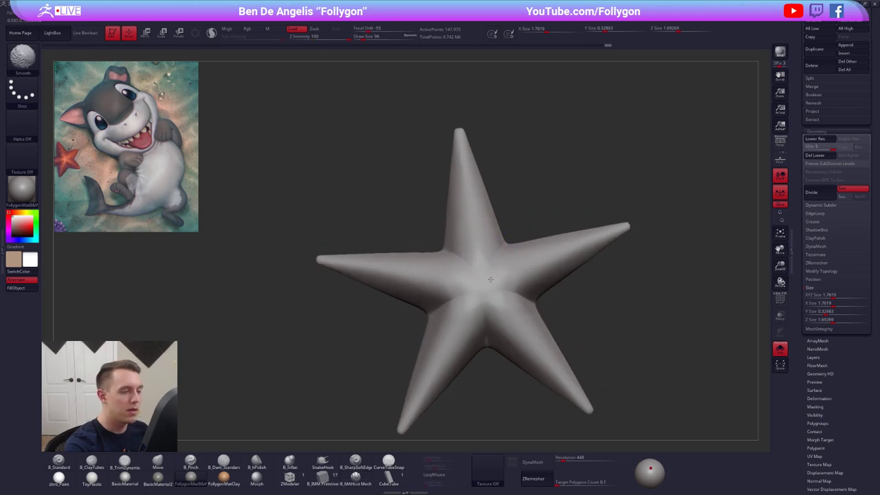
mouse_move(450, 325)
right_down()
mouse_move(505, 296)
mouse_move(476, 296)
mouse_move(485, 302)
mouse_move(461, 275)
mouse_move(436, 310)
mouse_move(461, 291)
mouse_move(434, 317)
right_up()
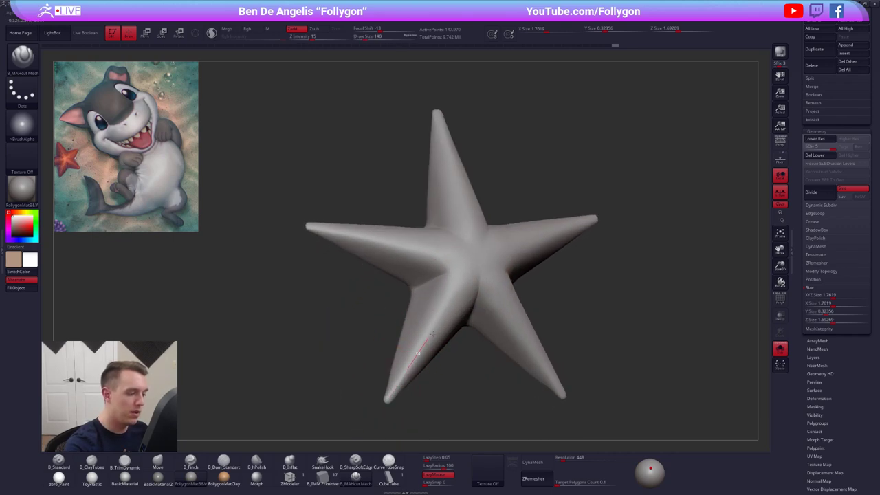
key(ctrl+z)
Tighten the ridge along the lower arms with the B_Pinch brush at draw size 104.
key(5)
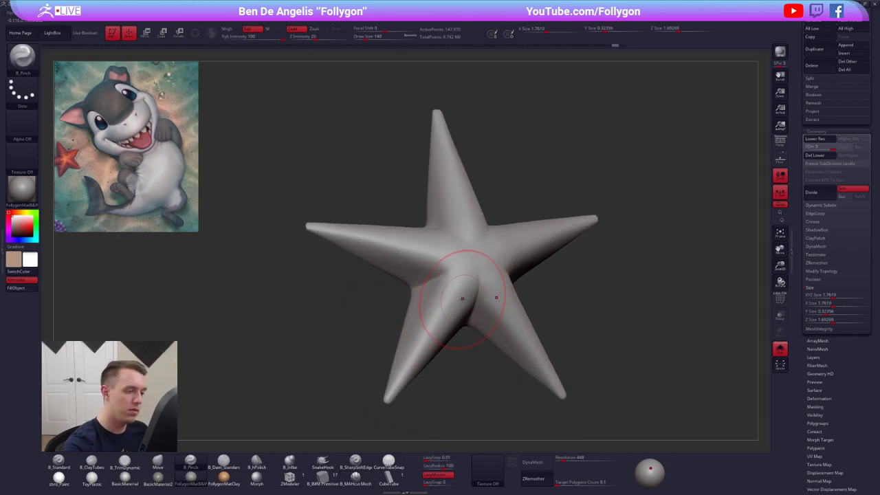
right_drag(463, 296, 467, 279)
key(s)
drag(411, 360, 395, 389)
mouse_move(394, 389)
right_down()
mouse_move(522, 378)
mouse_move(408, 358)
right_up()
Pinch the ridges along the side arms and the crease between the two lower arms.
alt+right_drag(506, 229, 489, 296)
mouse_move(456, 349)
right_down()
mouse_move(471, 336)
mouse_move(459, 328)
right_up()
drag(462, 329, 475, 324)
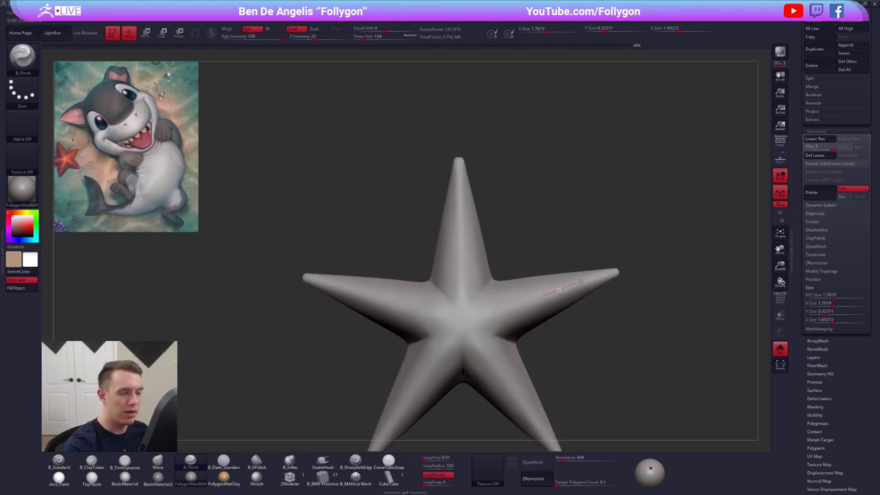
mouse_move(611, 273)
right_down()
mouse_move(461, 232)
mouse_move(474, 240)
right_up()
mouse_move(483, 273)
right_down()
mouse_move(504, 288)
mouse_move(470, 305)
right_up()
Inflate the whole starfish slightly with the Inflate deformation to thicken its arms.
drag(813, 356, 816, 296)
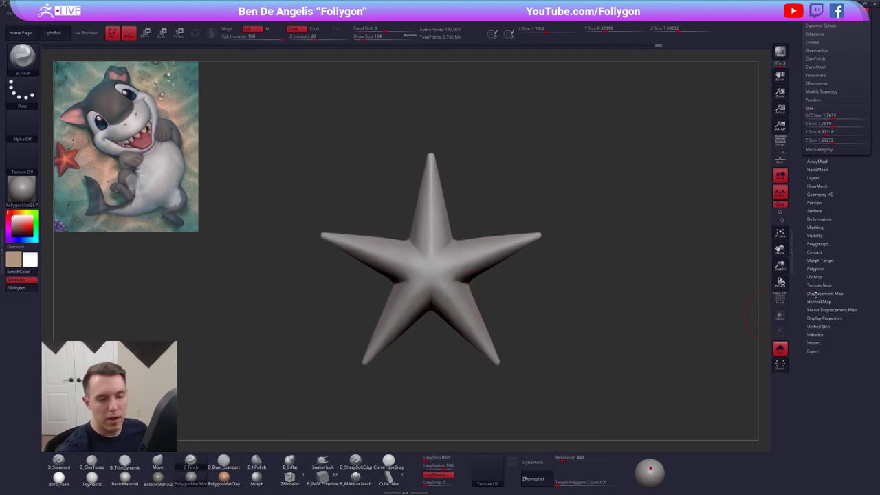
click(828, 220)
scroll(825, 344, down, 3)
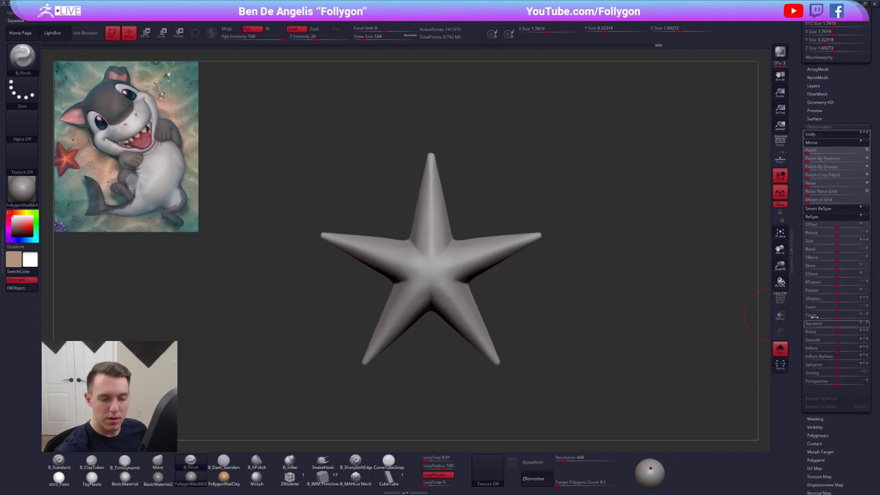
drag(837, 349, 846, 351)
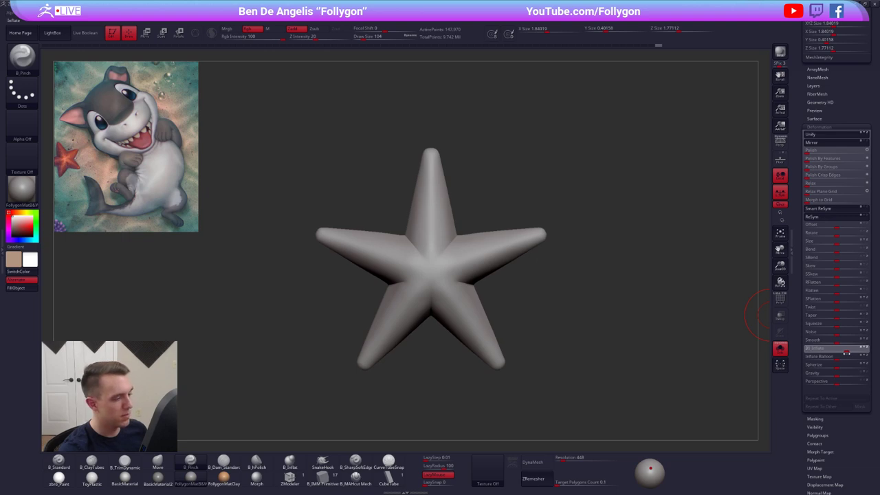
drag(846, 352, 843, 353)
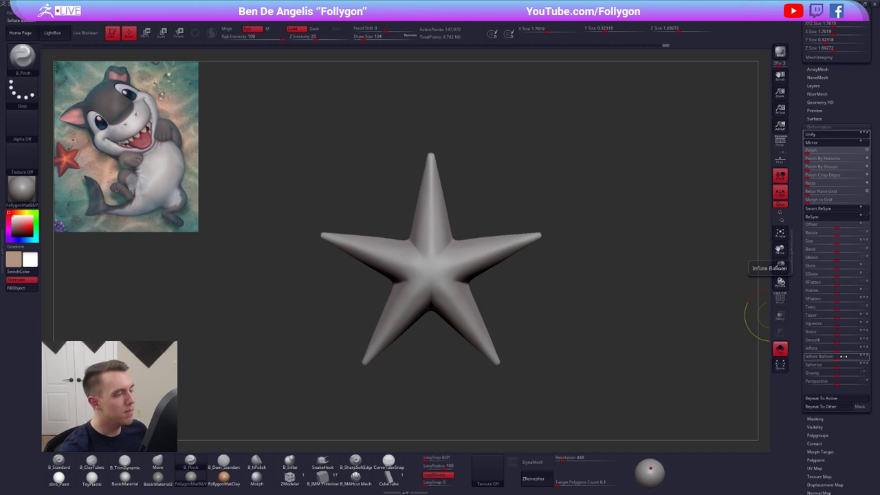
Lower the starfish to subdivision level 1.
key(shift+d)
key(shift+d)
key(shift+d)
key(shift+d)
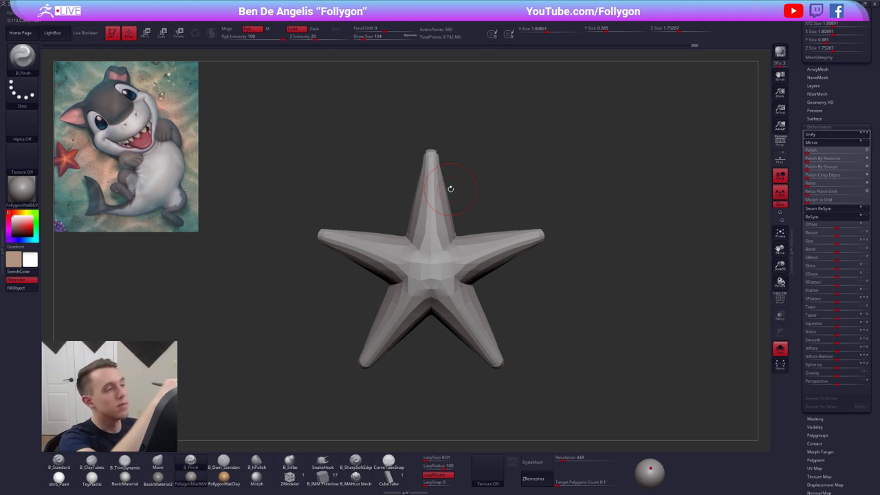
alt+drag(387, 81, 406, 116)
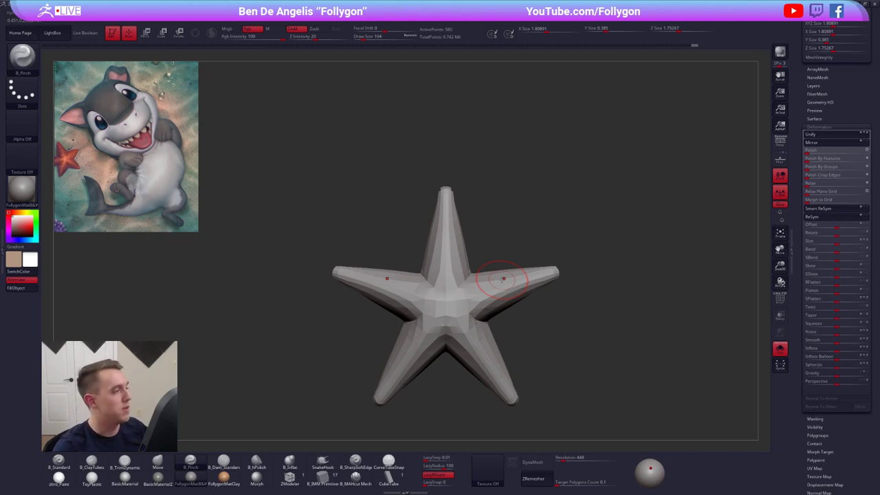
alt+drag(494, 190, 484, 156)
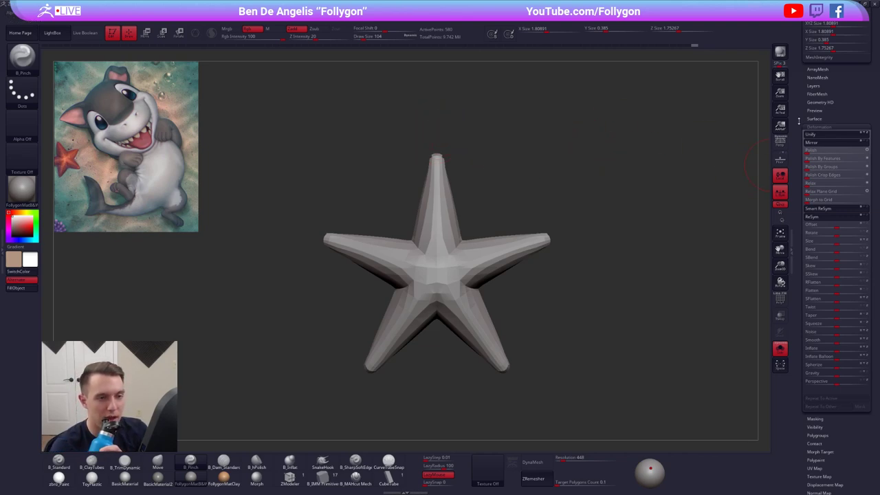
drag(798, 121, 800, 198)
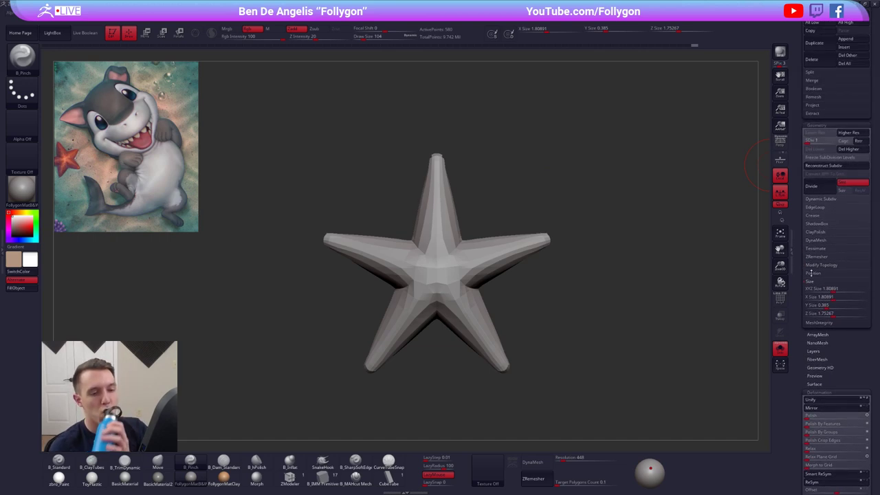
click(819, 335)
click(817, 220)
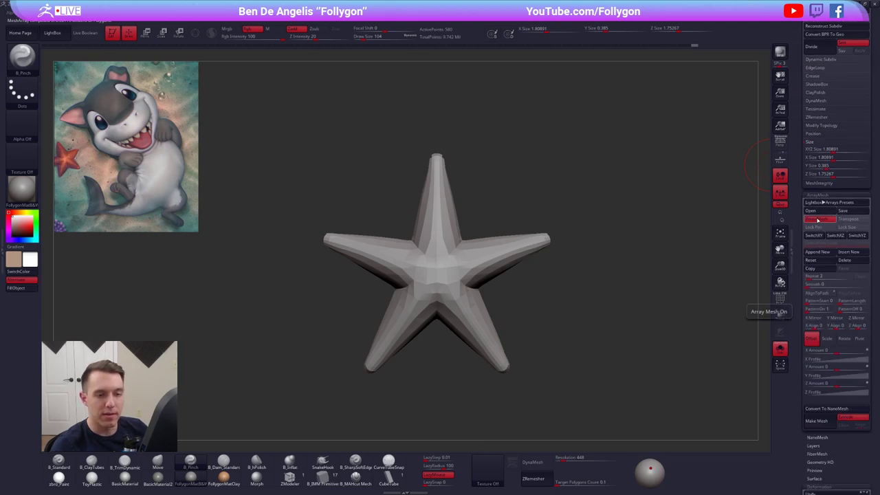
drag(796, 275, 799, 231)
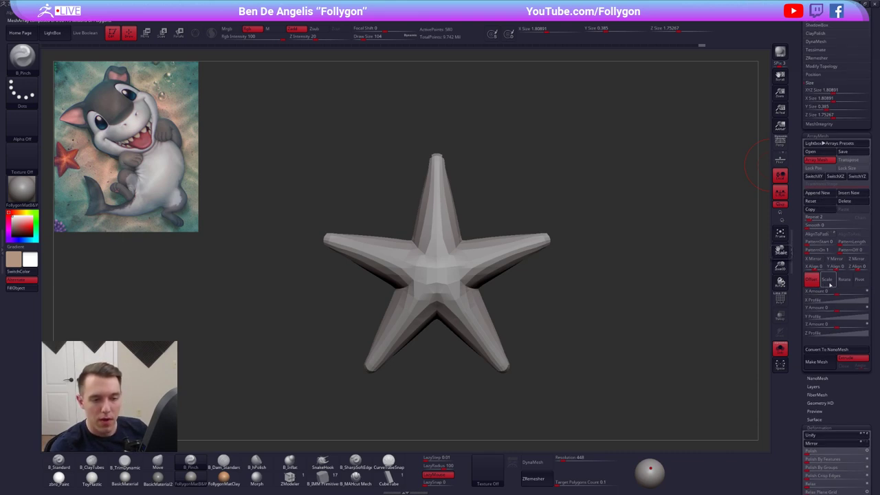
click(844, 279)
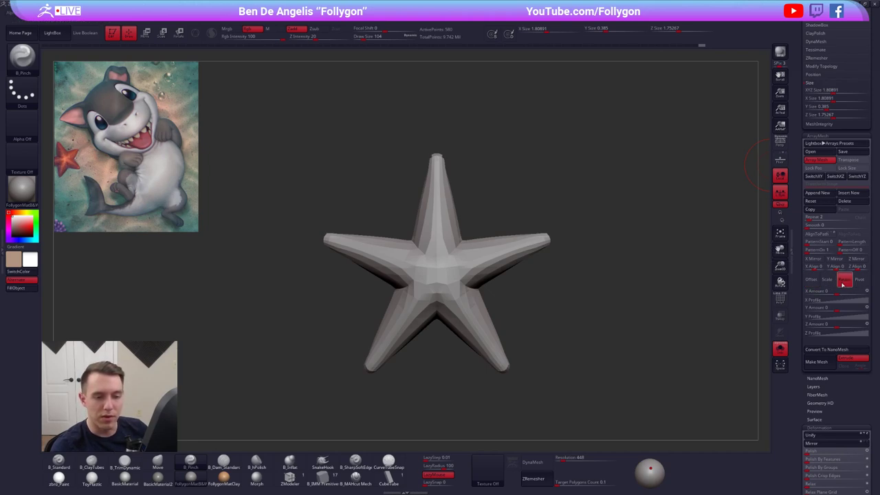
click(812, 279)
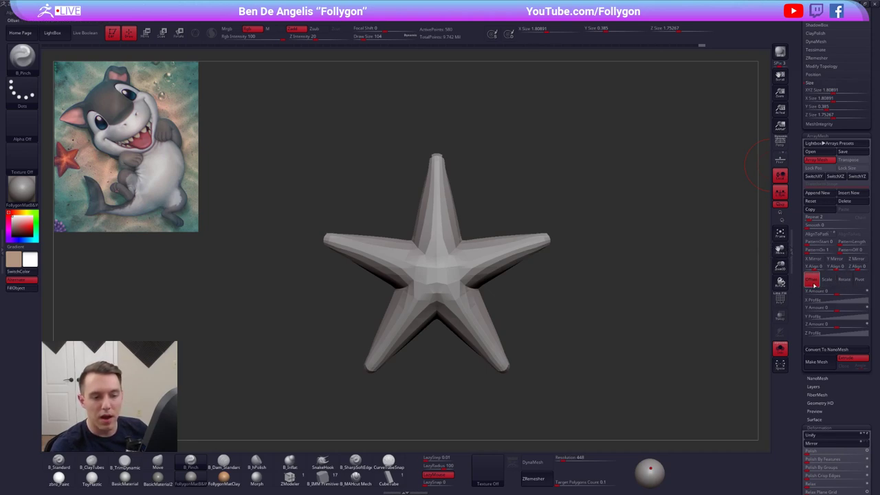
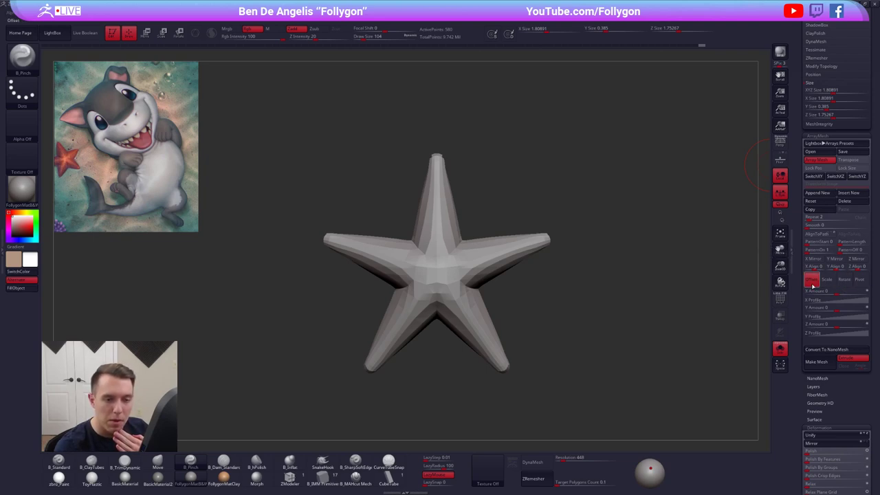
click(818, 159)
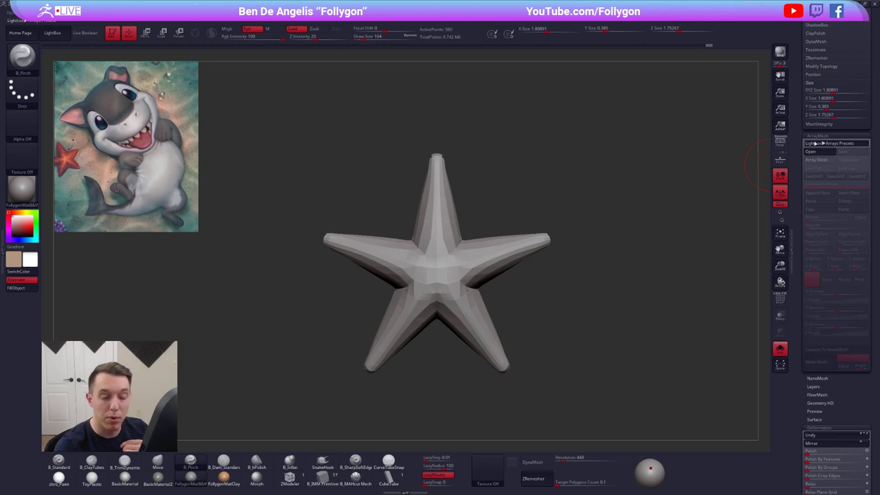
click(813, 136)
drag(812, 143, 813, 276)
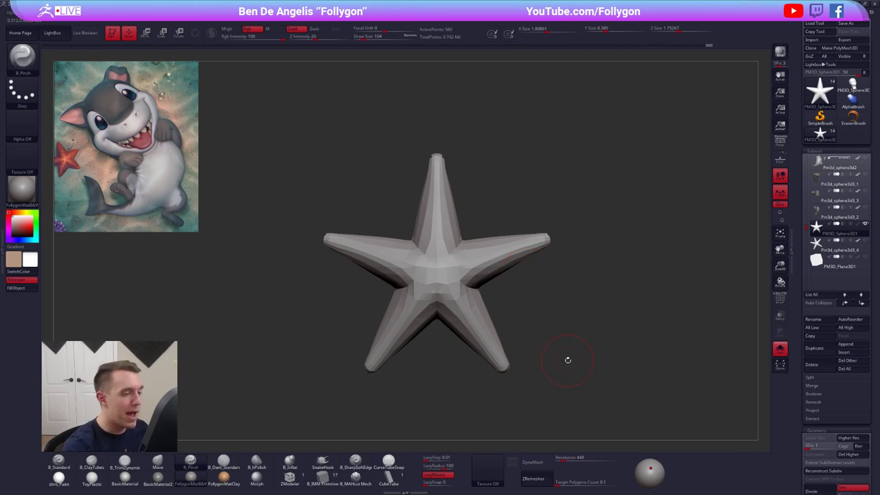
Turn on the polyframe wireframe display with the starfish at subdivision level 1.
key(ctrl+d)
alt+right_drag(445, 237, 472, 271)
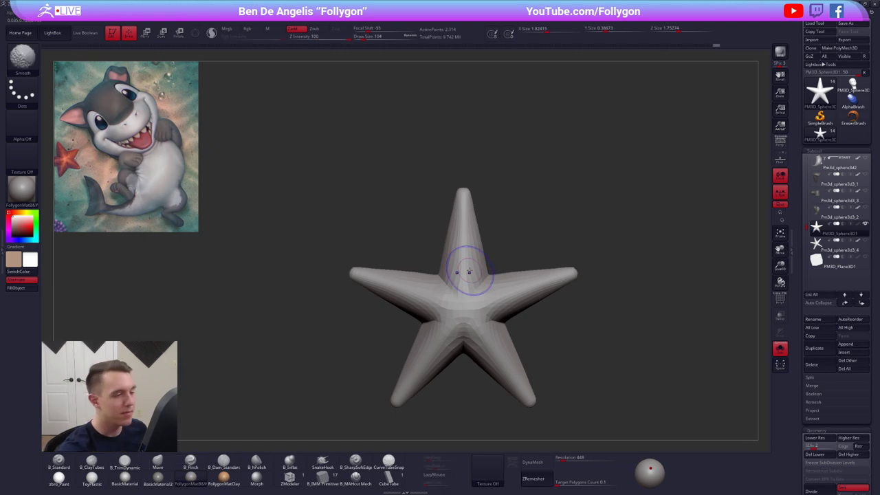
alt+drag(458, 246, 463, 229)
mouse_move(462, 229)
alt+right_down()
mouse_move(459, 197)
mouse_move(462, 211)
alt+right_up()
key(shift+d)
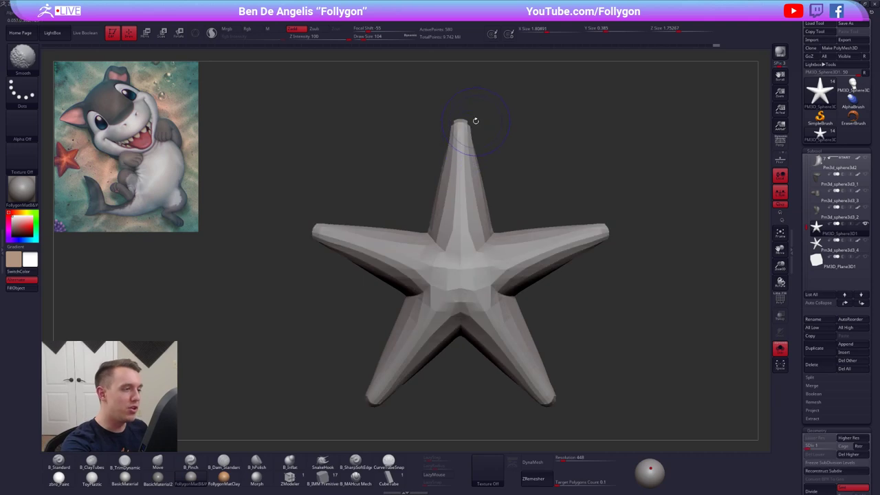
key(shift+f)
mouse_move(435, 168)
ctrl+mouse_down()
mouse_move(437, 98)
mouse_move(414, 96)
ctrl+mouse_up()
ctrl+drag(489, 119, 526, 101)
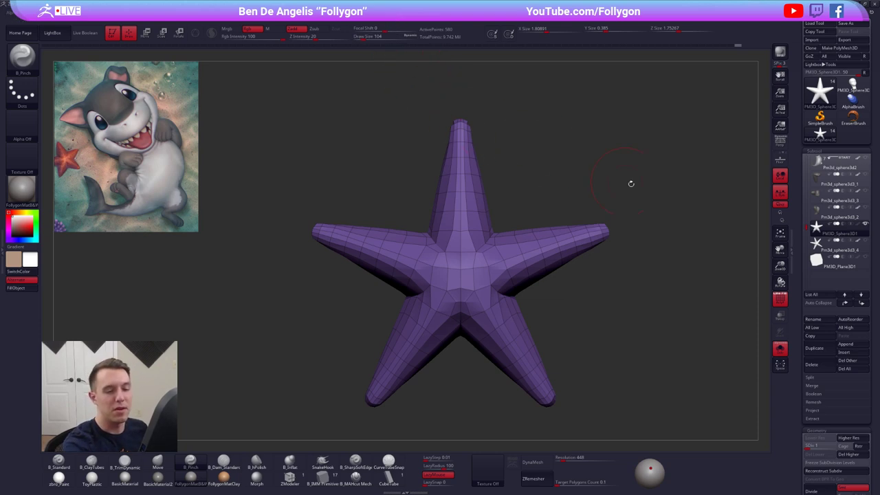
Raise the starfish to subdivision level 5 and bring up its deformation settings.
scroll(812, 337, down, 5)
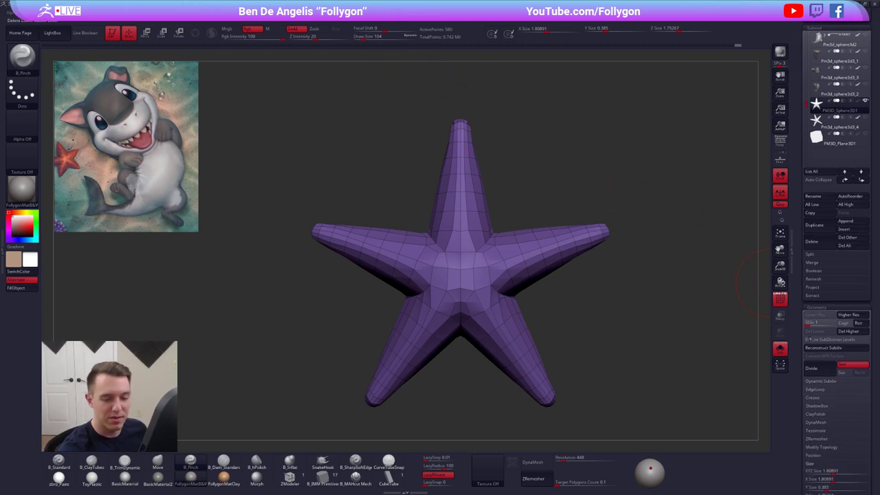
key(d)
key(d)
key(d)
key(d)
scroll(798, 337, down, 1)
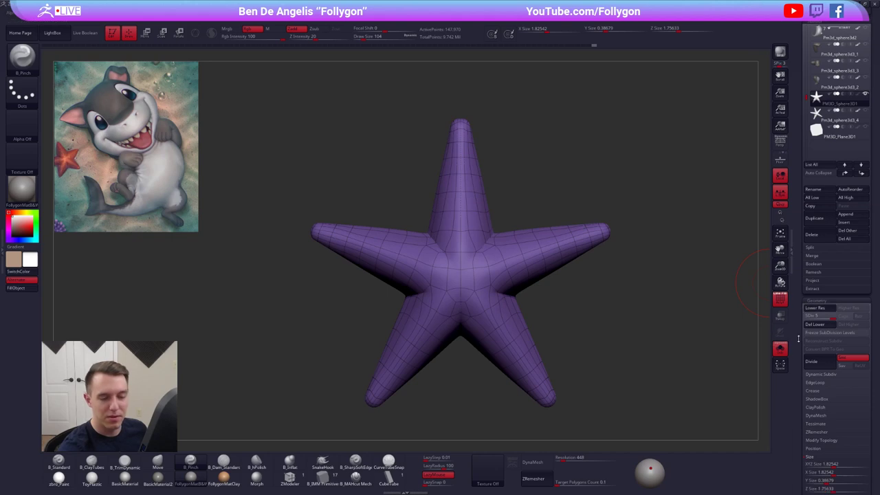
drag(798, 339, 802, 316)
drag(826, 474, 826, 343)
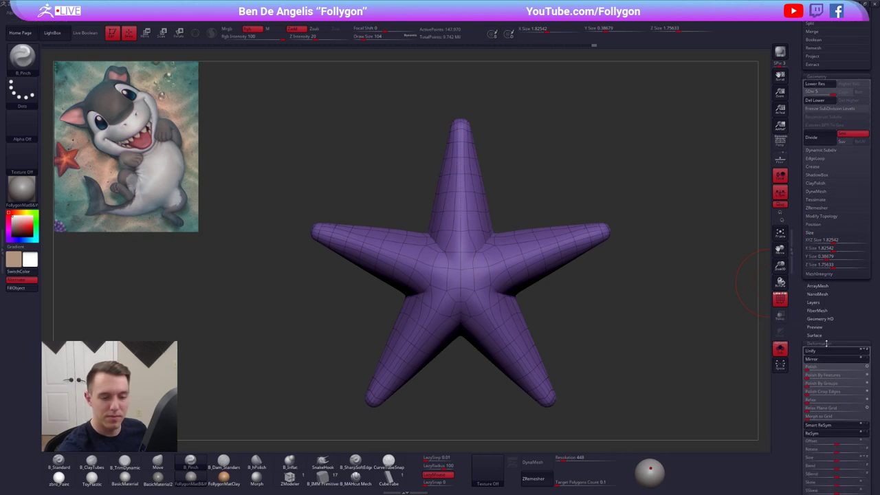
Unify the starfish's size with the Unify deformation and turn on radial symmetry about the Y axis with a count of 5.
click(824, 350)
scroll(792, 429, up, 12)
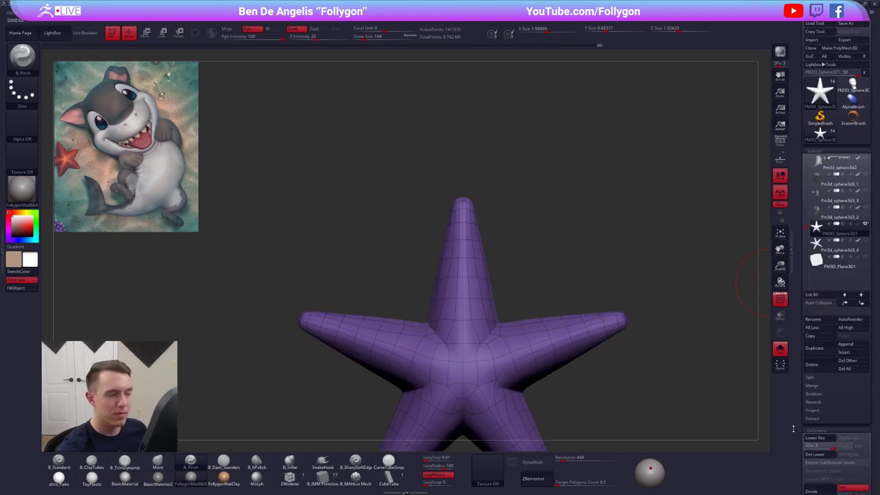
alt+drag(639, 385, 588, 297)
click(389, 23)
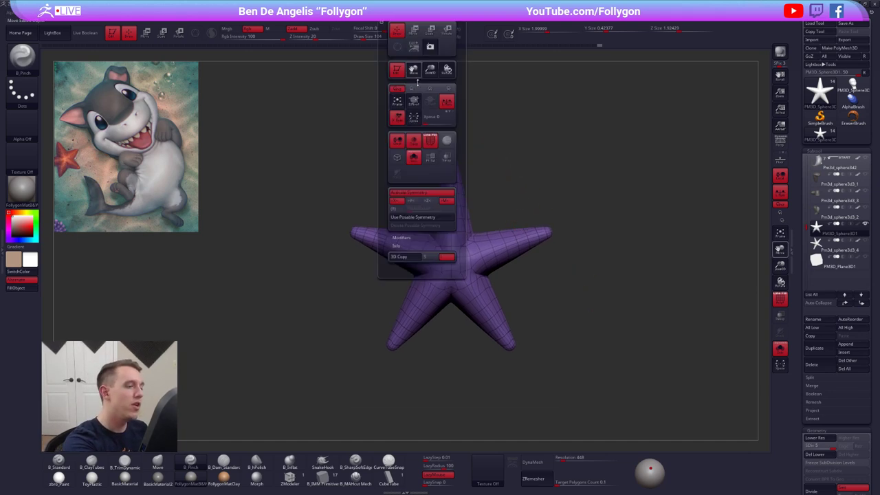
click(401, 203)
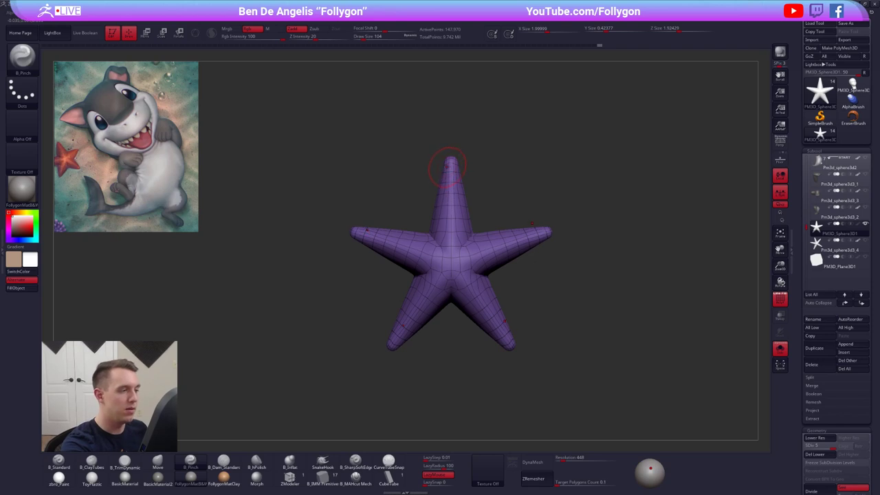
Try a ClayTubes stroke near the base of the upper arm with the wireframe hidden.
key(2)
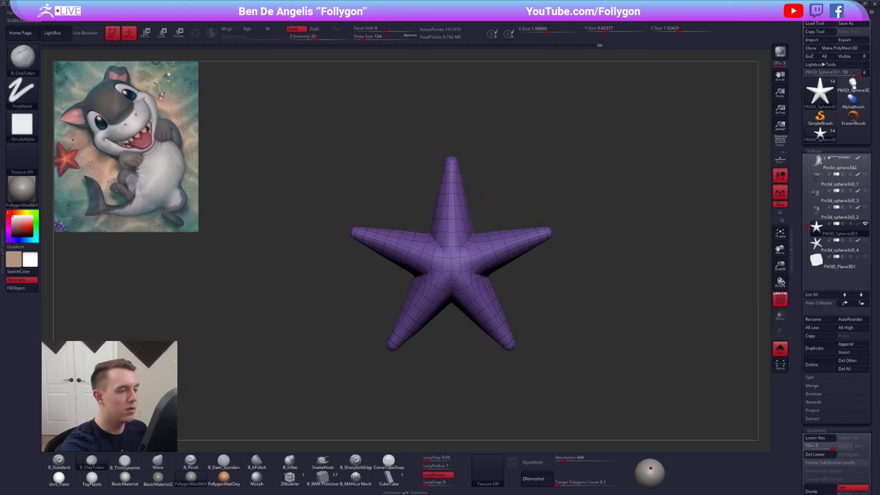
ctrl+right_drag(450, 247, 448, 278)
key(space)
click(455, 253)
key(shift+f)
right_drag(450, 245, 456, 261)
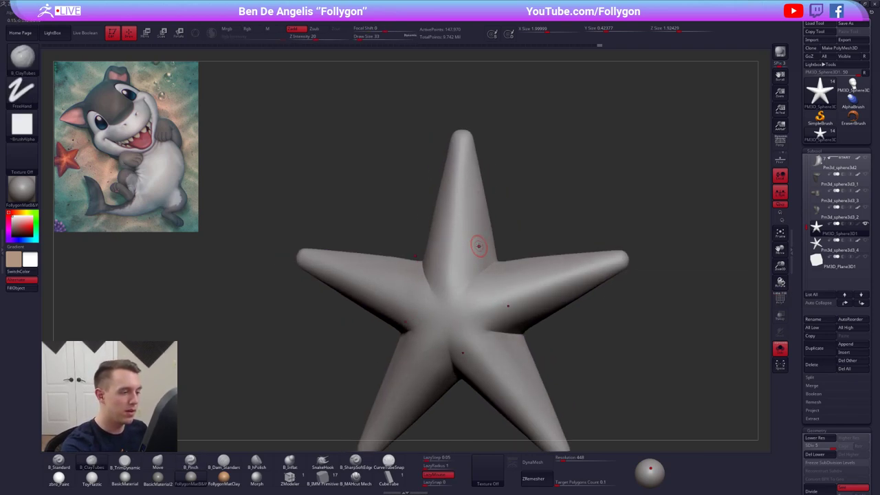
drag(465, 263, 472, 260)
key(ctrl+z)
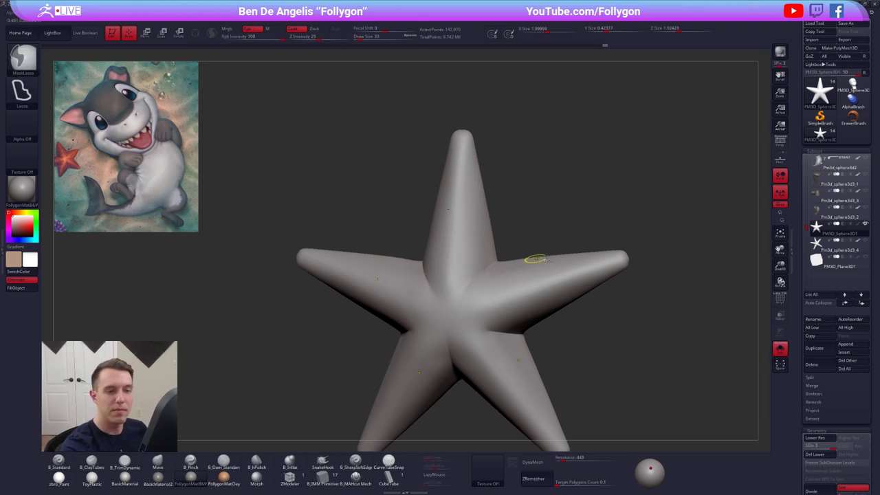
Turn off local symmetry and test another ClayTubes stroke near the base of the upper arm.
shift+right_drag(648, 306, 658, 258)
click(779, 193)
scroll(546, 243, up, 2)
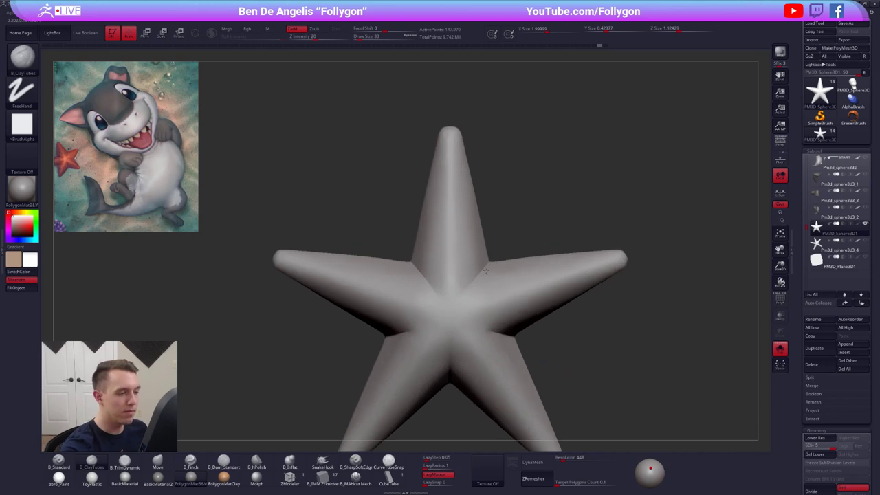
drag(469, 263, 471, 266)
key(ctrl+z)
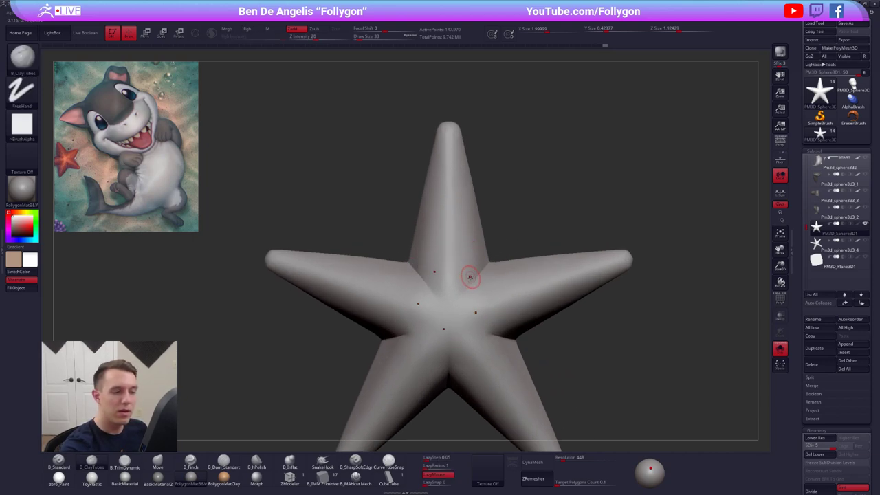
alt+right_drag(481, 302, 493, 279)
ctrl+right_drag(539, 260, 523, 232)
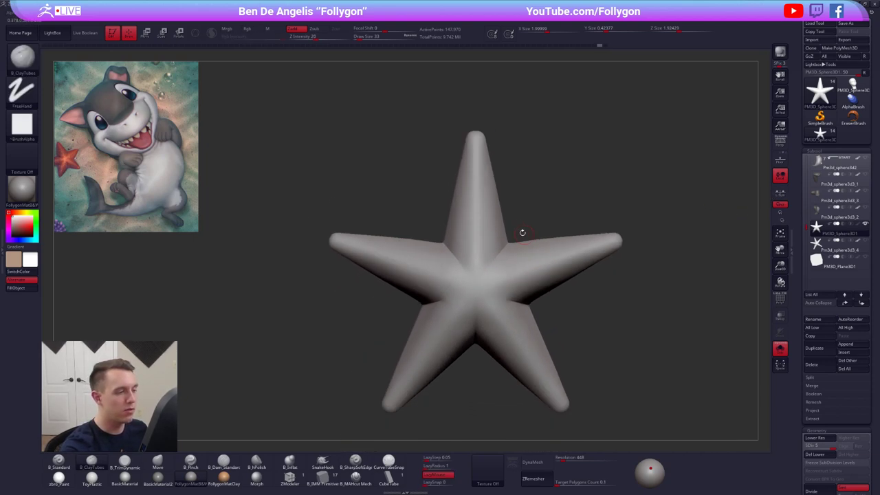
Set the draw size to 130 and lower the starfish to subdivision level 1.
key(s)
click(440, 157)
key(shift+d)
key(shift+d)
key(shift+d)
key(shift+d)
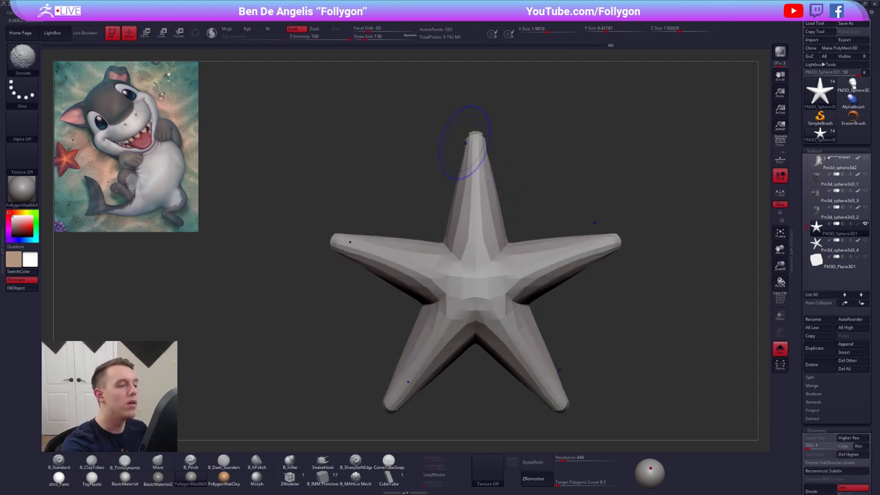
Show the wireframe and mask the outer parts of all five arms.
key(shift+f)
key(ctrl)
mouse_move(449, 191)
ctrl+mouse_down()
mouse_move(432, 170)
mouse_move(512, 172)
mouse_move(507, 198)
ctrl+mouse_up()
Replace the radial symmetry with mirror symmetry across the X axis and clear the mask from the arms.
click(397, 12)
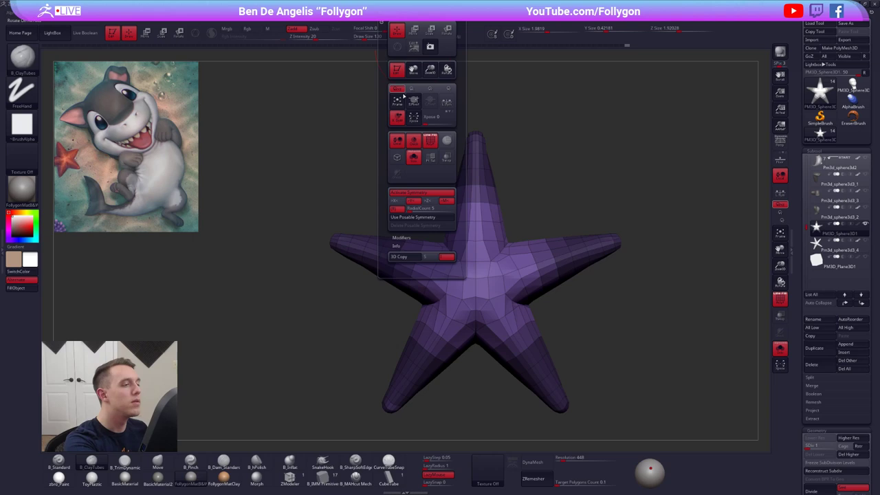
click(403, 209)
click(412, 201)
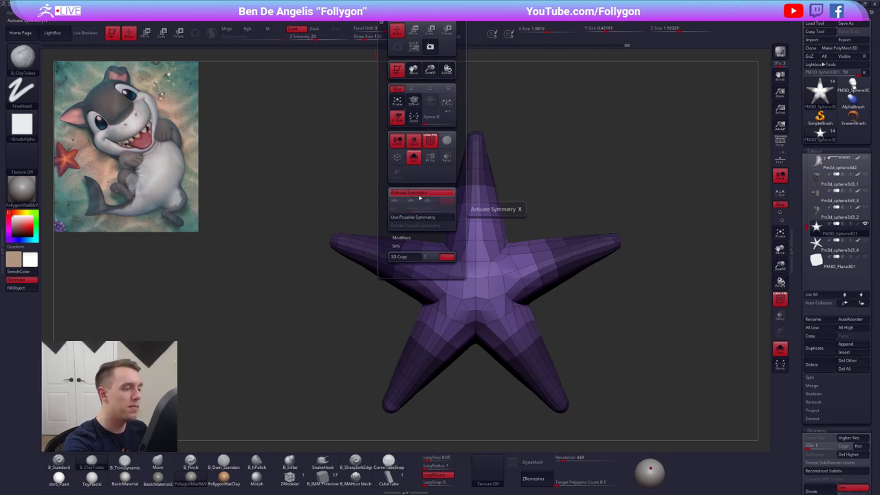
click(402, 202)
click(413, 193)
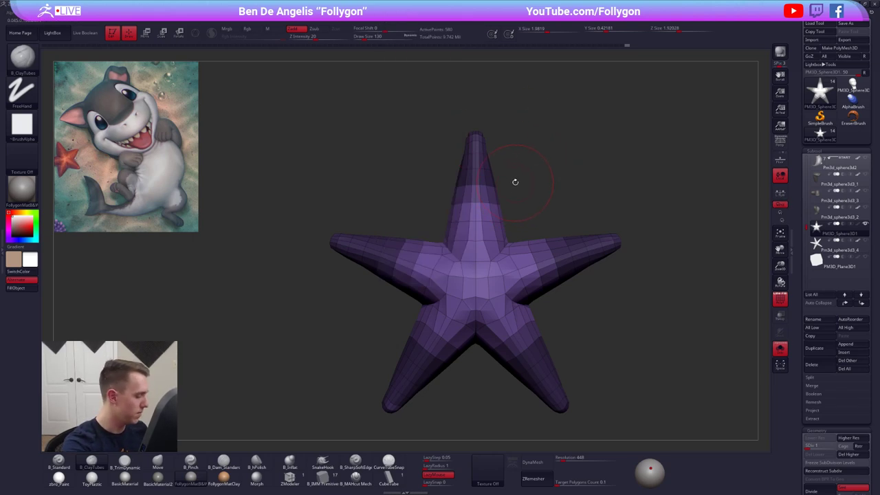
ctrl+click(481, 163)
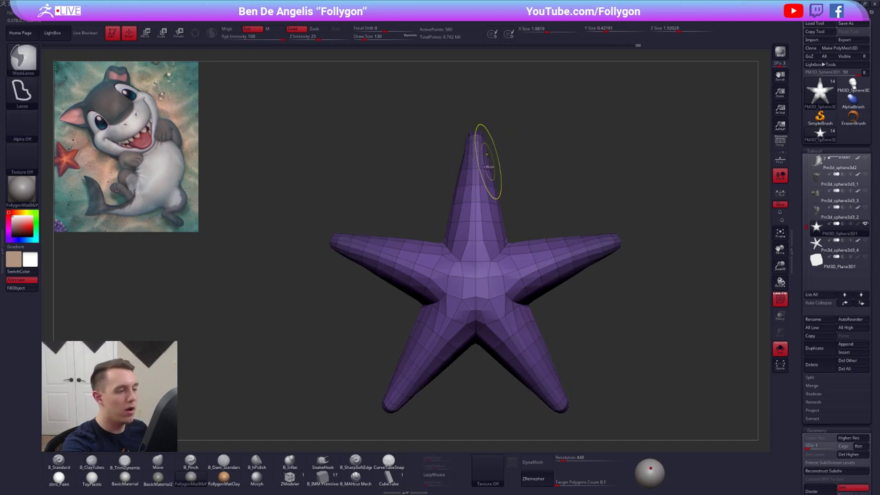
Mask everything except the upper arm's tip and try reshaping that tip.
ctrl+drag(497, 166, 542, 143)
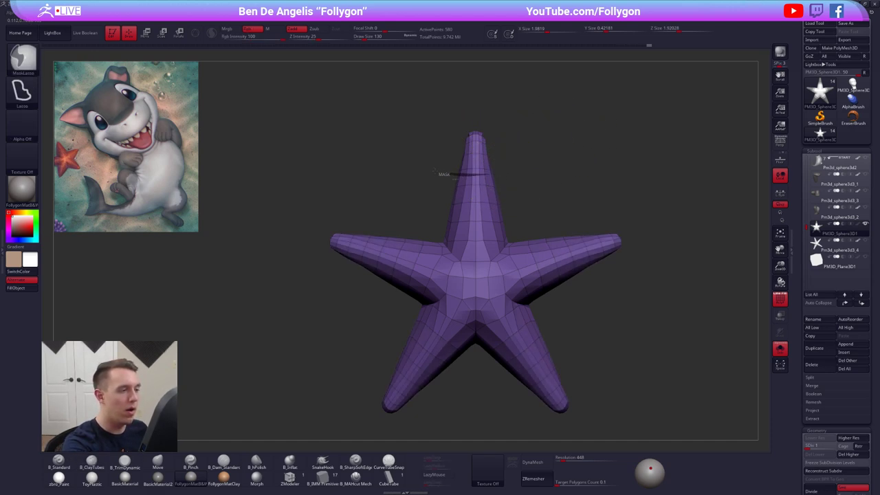
ctrl+click(500, 160)
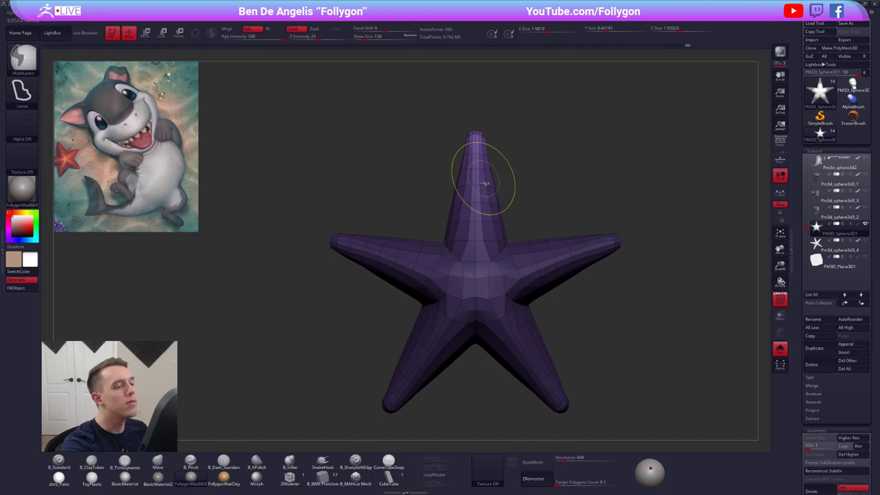
drag(495, 162, 498, 166)
ctrl+right_drag(496, 165, 496, 199)
key(w)
mouse_move(475, 133)
shift+mouse_down()
mouse_move(533, 133)
mouse_move(483, 147)
shift+mouse_up()
key(ctrl+z)
key(q)
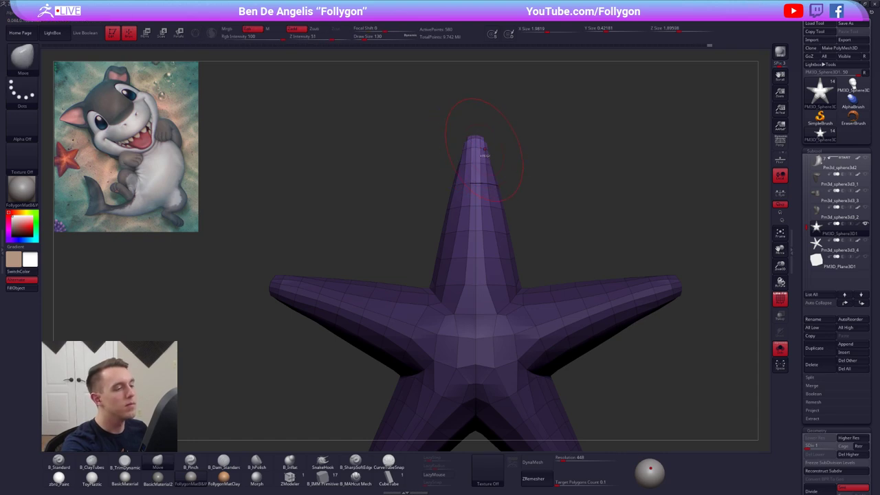
Mask the starfish except for the outer part of the upper arm and narrow its tip with Transpose.
mouse_move(517, 222)
ctrl+mouse_down()
mouse_move(367, 249)
mouse_move(647, 303)
mouse_move(604, 254)
ctrl+mouse_up()
ctrl+click(518, 222)
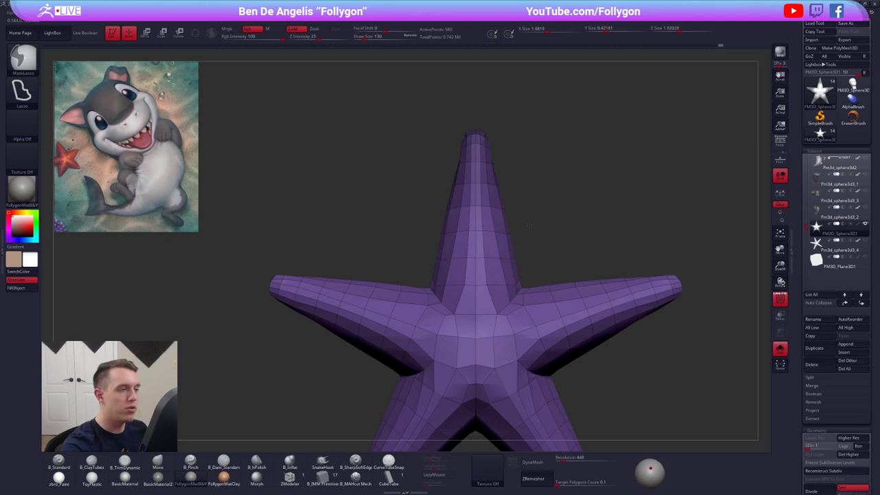
key(w)
ctrl+drag(475, 134, 534, 134)
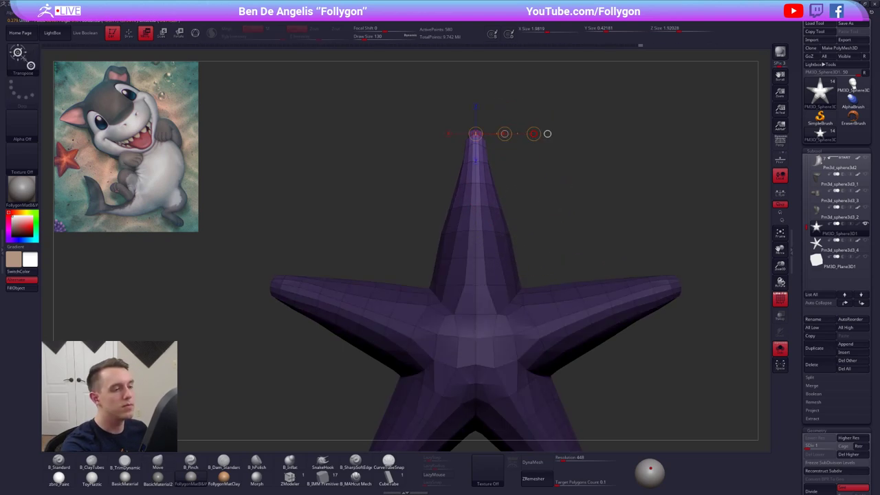
key(q)
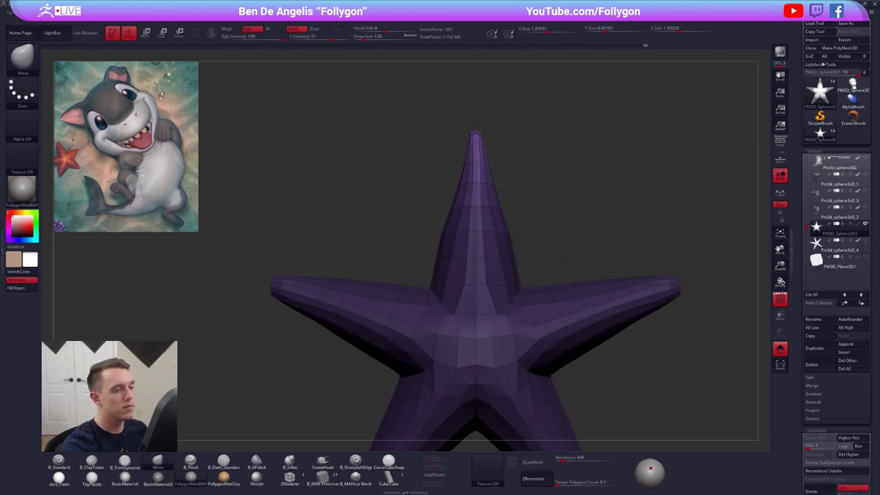
Refine the upper arm's taper with the Move brush at draw sizes 192 and 104, clearing the mask and hiding the wireframe.
key(space)
drag(499, 191, 507, 191)
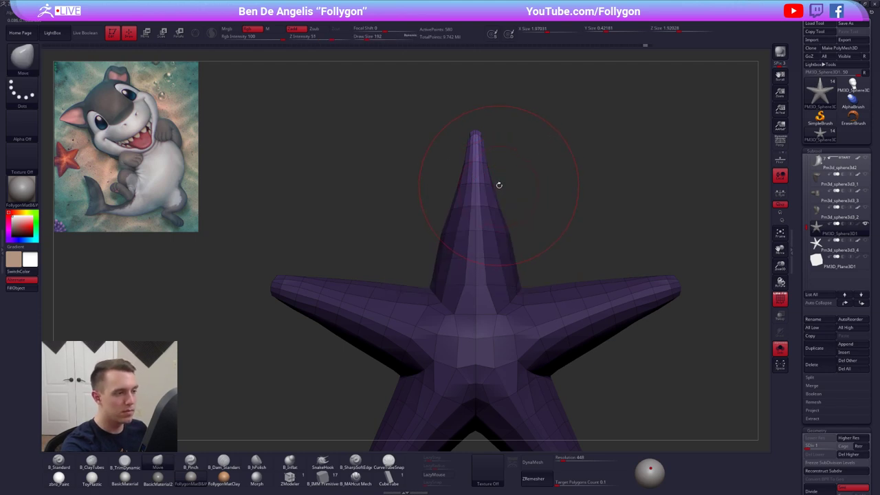
key(space)
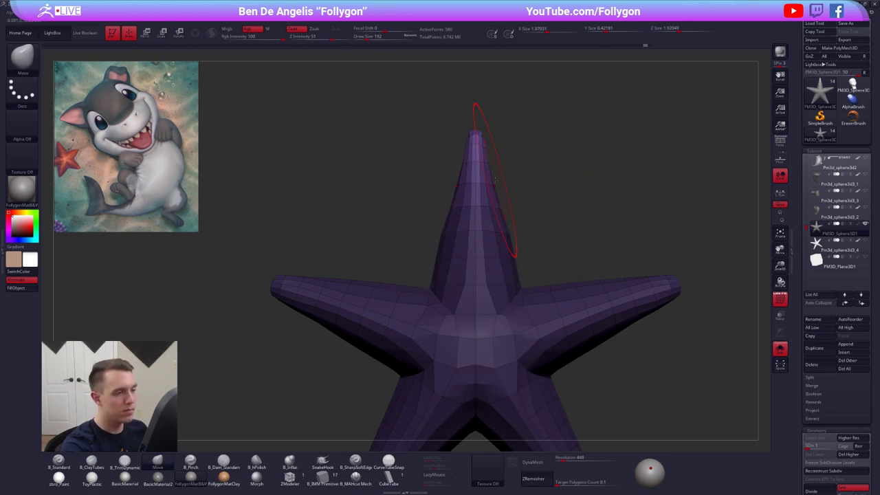
key(space)
mouse_move(495, 180)
mouse_down()
mouse_move(484, 182)
mouse_move(496, 183)
mouse_up()
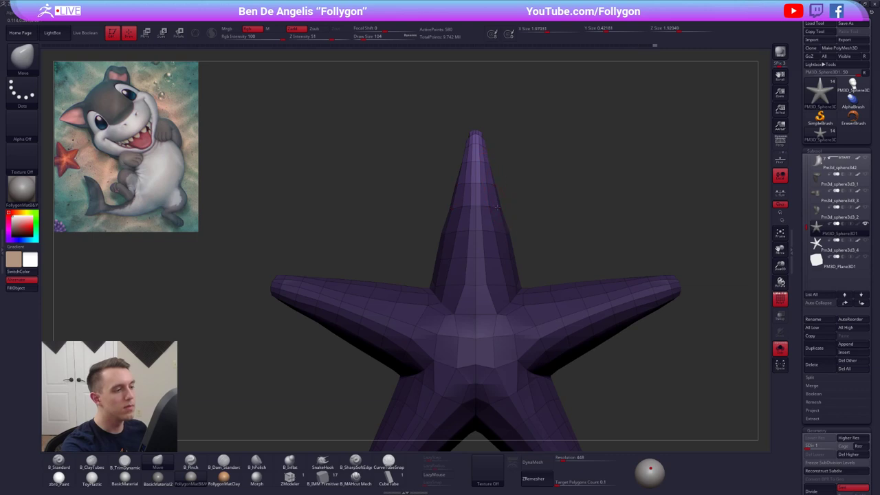
ctrl+click(511, 197)
key(shift+f)
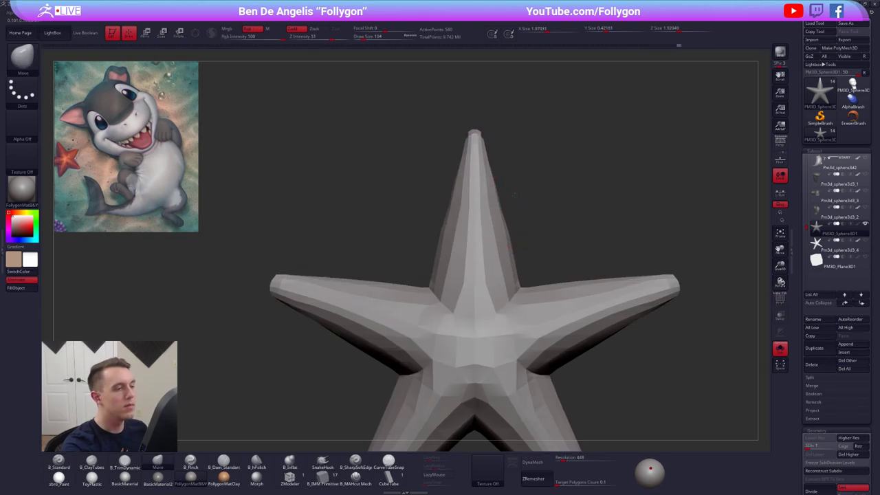
Set the draw size to 130, isolate the tips of the two side arms with a mask, and taper them with Transpose.
alt+drag(514, 197, 537, 211)
key(space)
mouse_move(576, 284)
mouse_down()
mouse_move(585, 281)
mouse_move(560, 254)
mouse_move(566, 261)
mouse_move(476, 280)
mouse_move(576, 348)
mouse_up()
key(space)
ctrl+click(520, 283)
ctrl+click(535, 297)
ctrl+click(524, 276)
key(r)
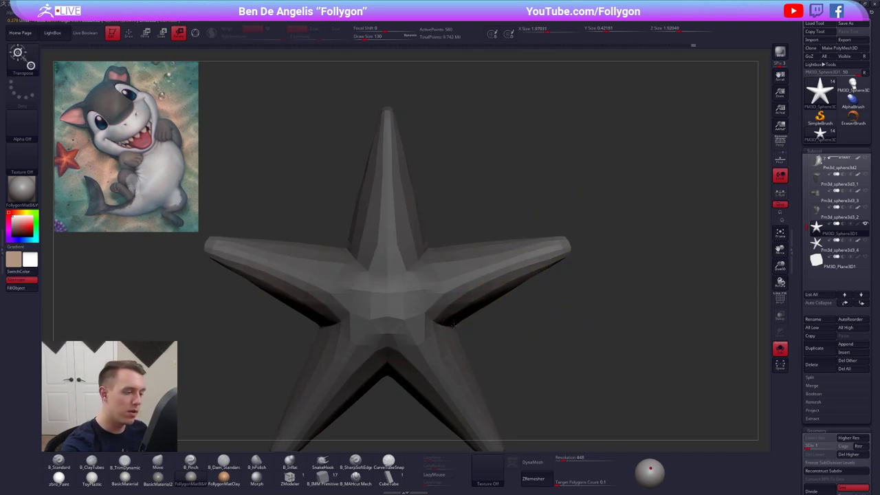
mouse_move(455, 327)
mouse_down()
mouse_move(595, 252)
mouse_move(584, 237)
mouse_up()
ctrl+drag(576, 302, 592, 327)
alt+drag(475, 352, 493, 238)
key(q)
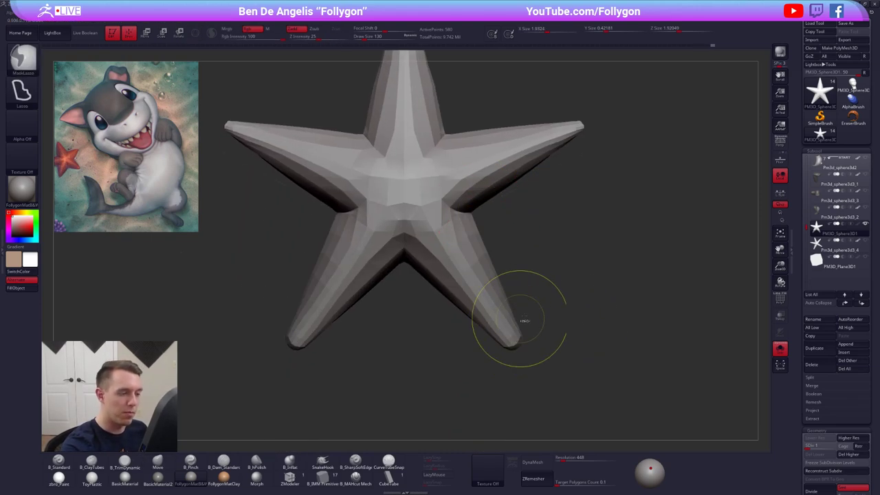
Isolate the outer parts of the two lower arms with a mask, taper them with Transpose, and clear the mask.
ctrl+click(520, 314)
key(r)
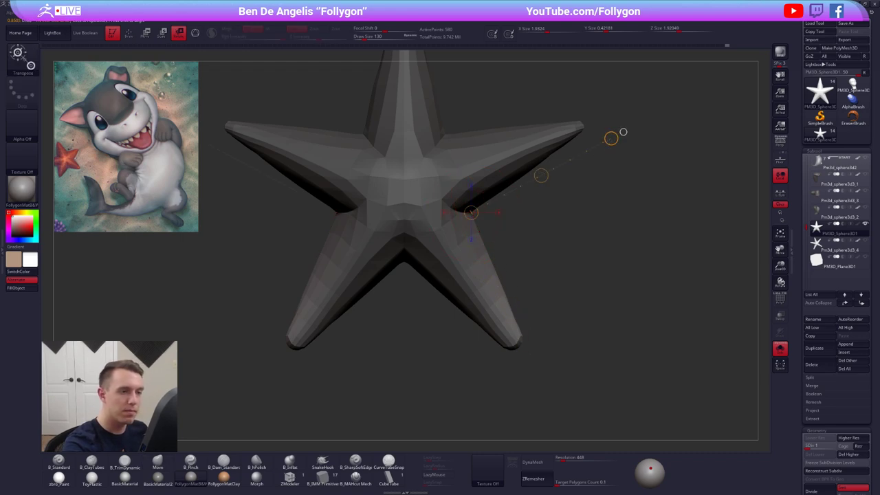
drag(610, 137, 613, 158)
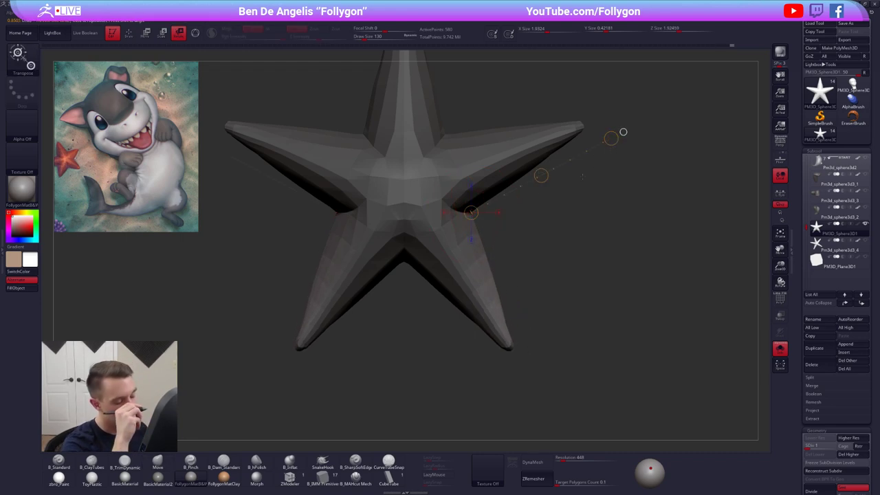
key(q)
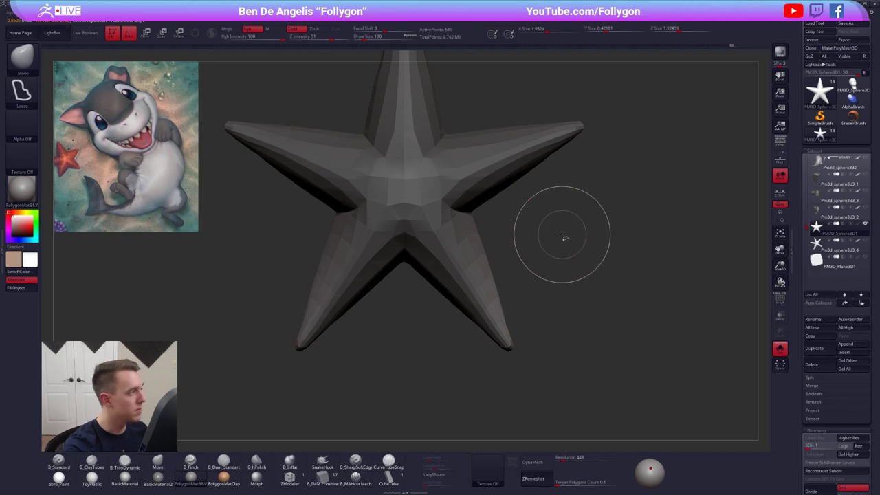
key(ctrl+space)
click(554, 242)
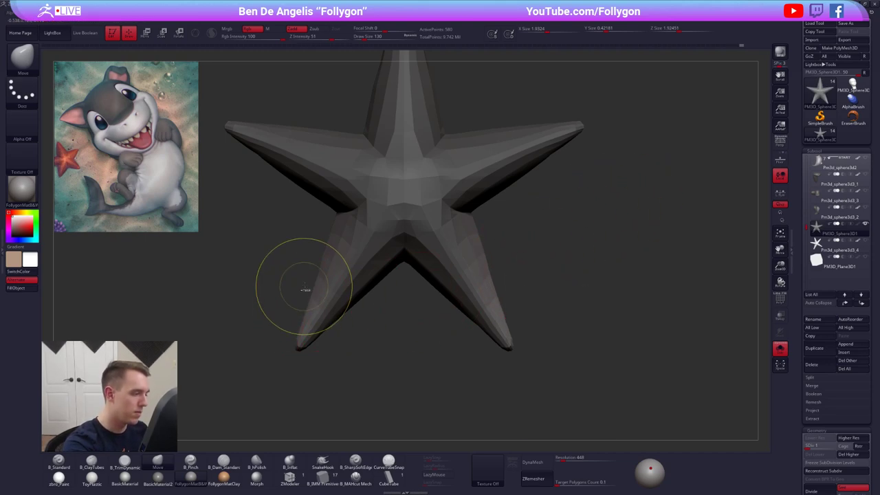
ctrl+drag(304, 288, 305, 314)
mouse_move(404, 275)
ctrl+mouse_down()
mouse_move(403, 253)
mouse_move(307, 333)
ctrl+mouse_up()
Raise the tapered starfish to subdivision level 5.
key(ctrl+d)
key(ctrl+d)
key(ctrl+d)
key(ctrl+d)
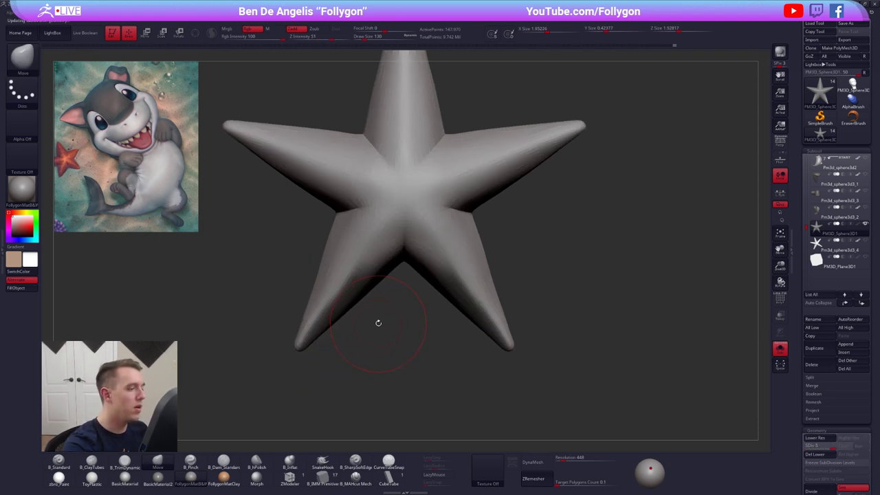
Flatten the starfish's thickness from the side view with a vertical Transpose line.
mouse_move(378, 323)
ctrl+mouse_down()
mouse_move(402, 314)
mouse_move(364, 337)
mouse_move(361, 278)
mouse_move(406, 273)
ctrl+mouse_up()
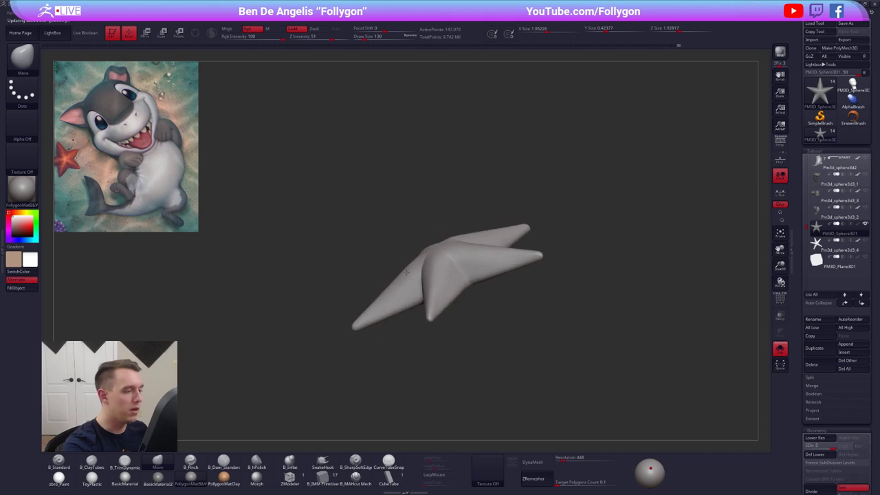
mouse_move(407, 272)
shift+right_down()
mouse_move(423, 294)
mouse_move(474, 271)
mouse_move(452, 287)
shift+right_up()
key(w)
mouse_move(452, 285)
mouse_down()
mouse_move(453, 394)
mouse_move(453, 359)
mouse_up()
mouse_move(452, 394)
mouse_down()
mouse_move(446, 373)
mouse_move(458, 324)
mouse_move(494, 328)
mouse_up()
key(q)
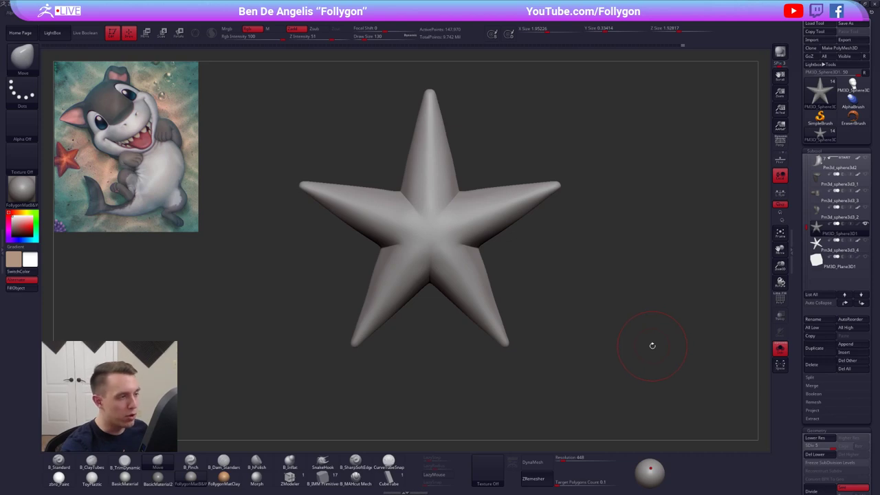
Switch to the B_Standard brush in Mrgb mode with Zadd off and sample dark maroon from the reference image's starfish.
key(1)
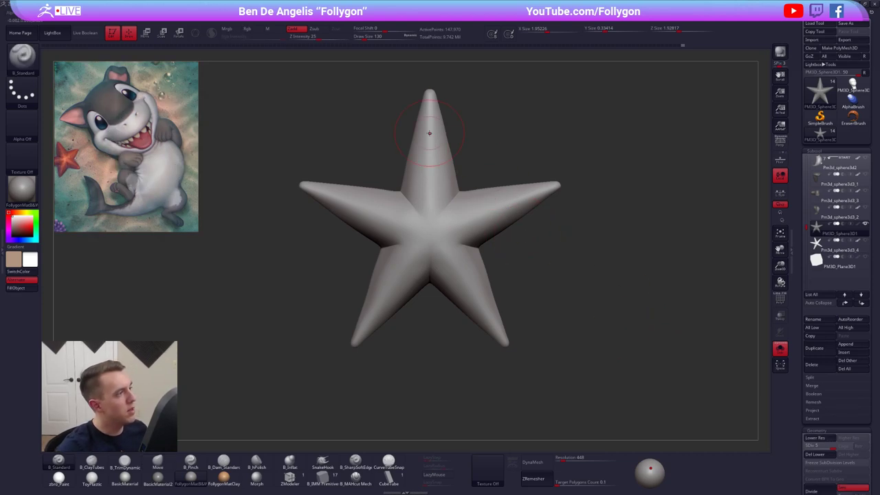
click(226, 29)
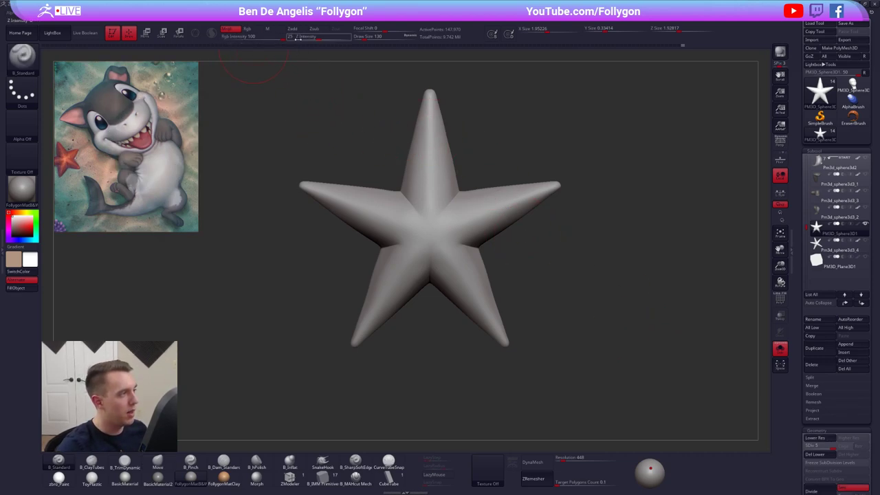
key(shift+z)
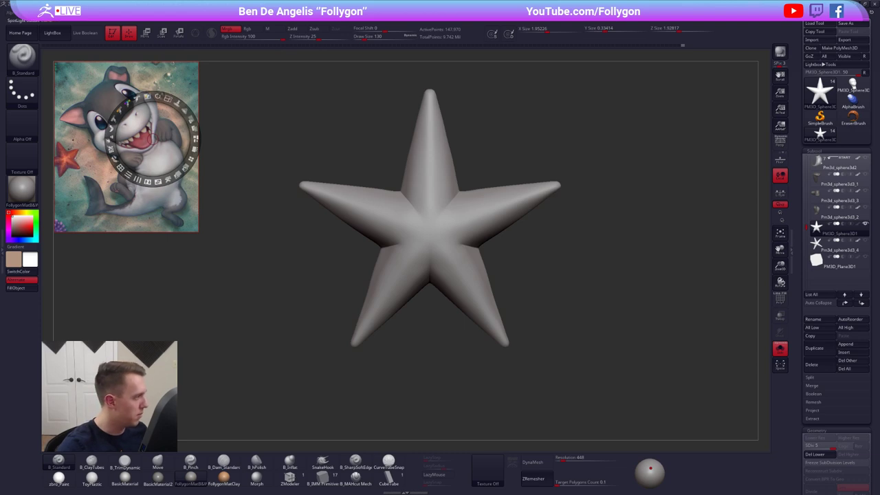
key(c)
key(ctrl+f)
key(c)
key(ctrl+f)
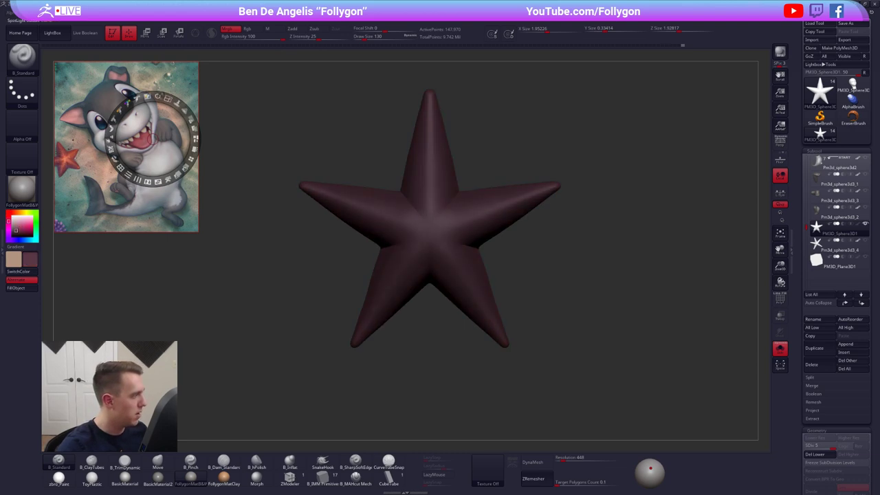
Choose the zbro_Paint material and fill the whole starfish with the maroon colour.
key(z)
click(59, 477)
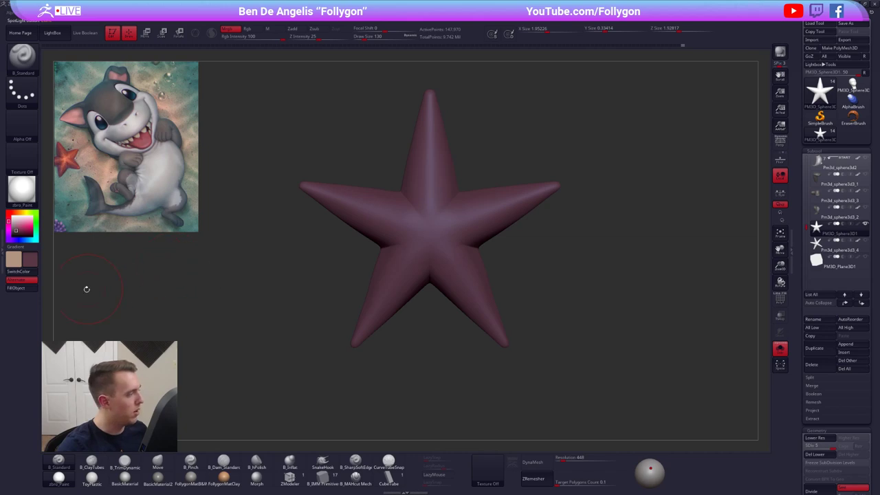
click(23, 289)
alt+drag(251, 294, 263, 310)
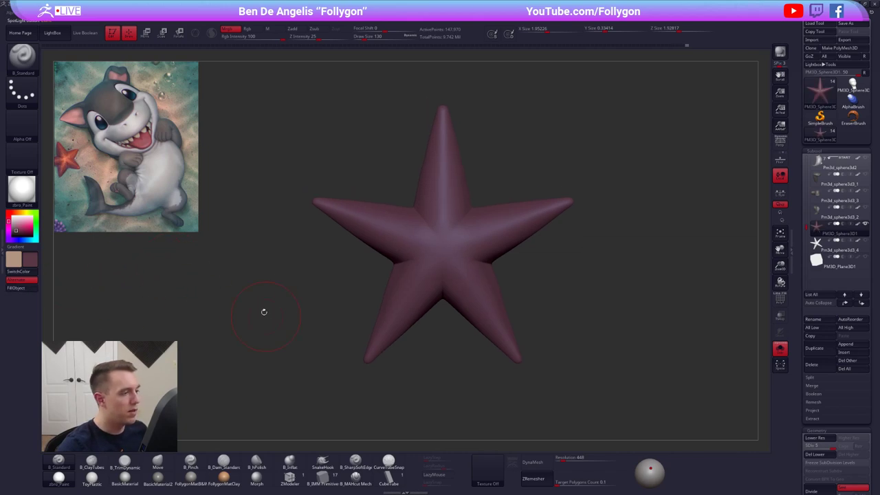
Sample a brighter red from the reference starfish, set the draw size to 160, and paint the upper arm.
key(z)
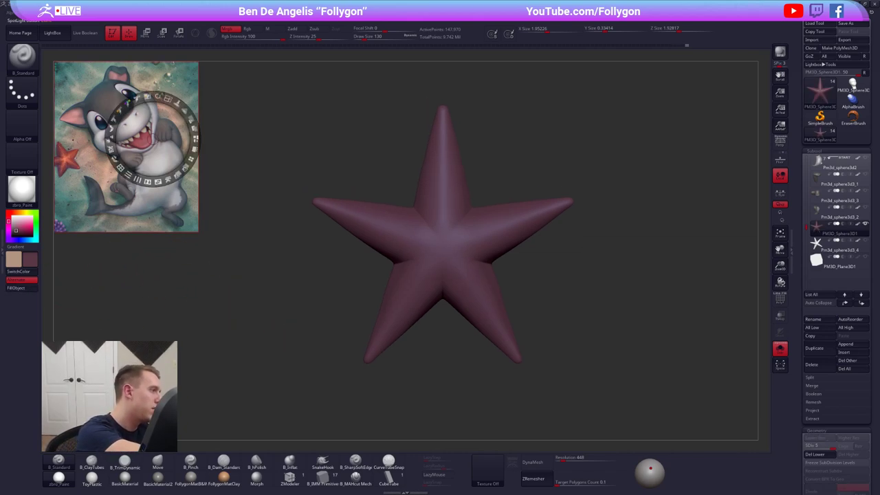
key(c)
key(z)
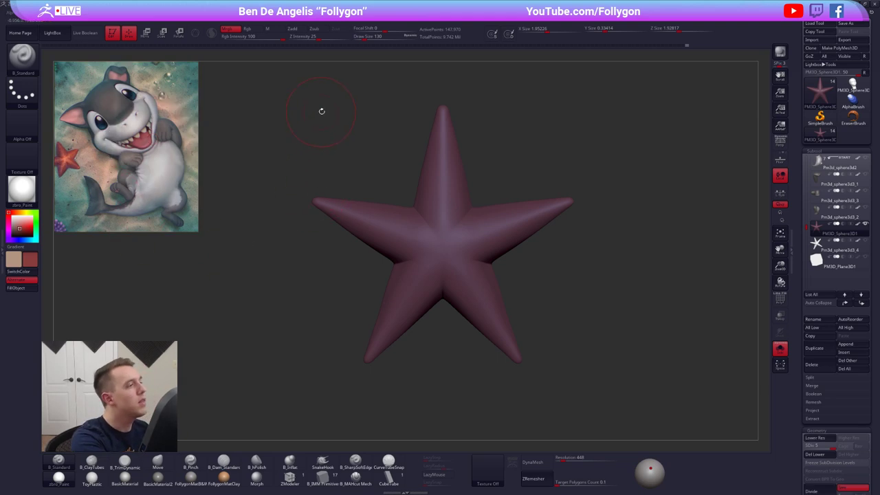
key(space)
drag(322, 111, 320, 109)
key(space)
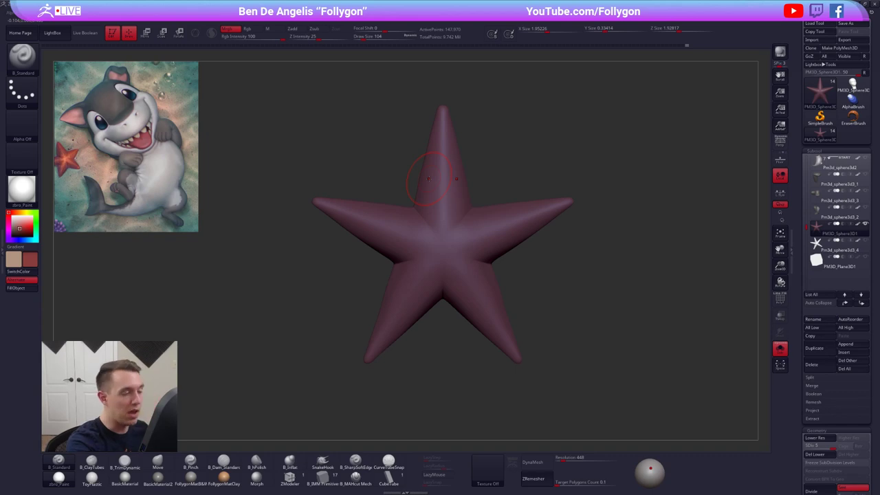
key(space)
drag(442, 115, 442, 177)
key(space)
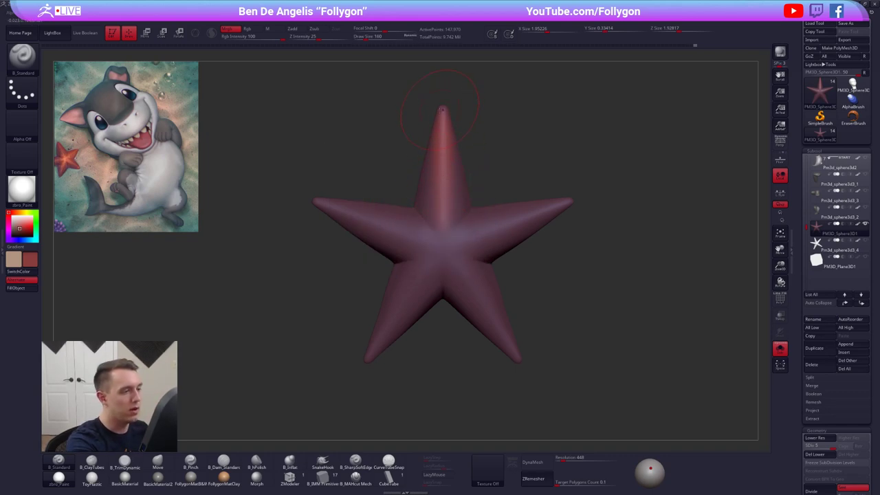
Paint the same red over the side arms, lower arms and centre of the starfish.
drag(321, 200, 382, 230)
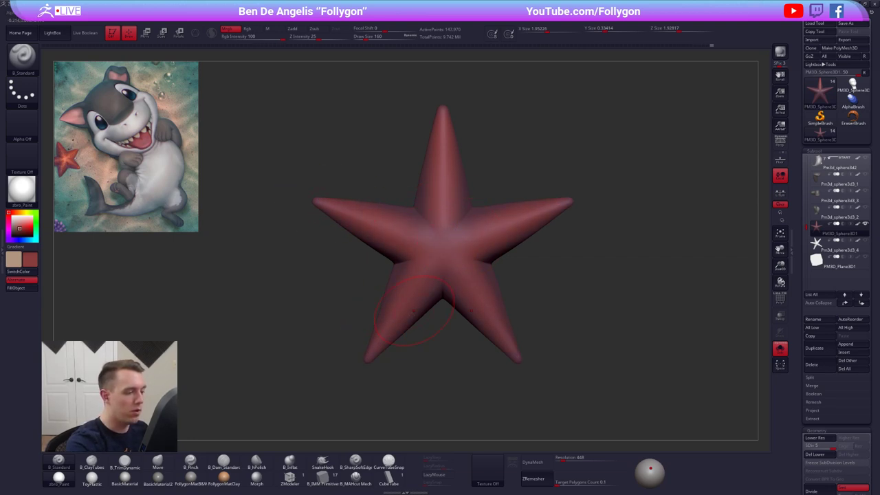
alt+drag(490, 200, 504, 211)
drag(574, 219, 518, 240)
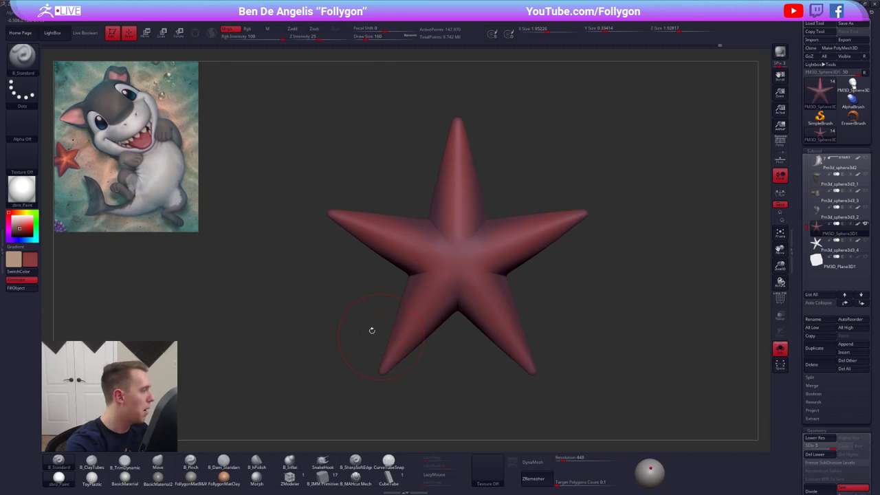
Sample light orange from the reference, set RGB intensity to 13 and draw size to 81, and paint highlights on the centre and arm ridges.
key(z)
key(c)
key(z)
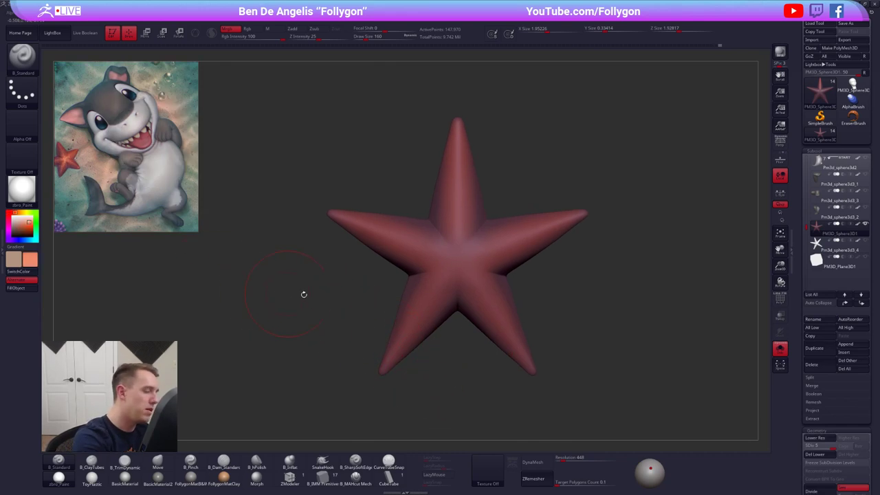
mouse_move(455, 250)
mouse_down()
mouse_move(449, 257)
mouse_move(473, 272)
mouse_move(471, 255)
mouse_up()
key(ctrl+z)
click(253, 37)
text(13)
key(Return)
key(space)
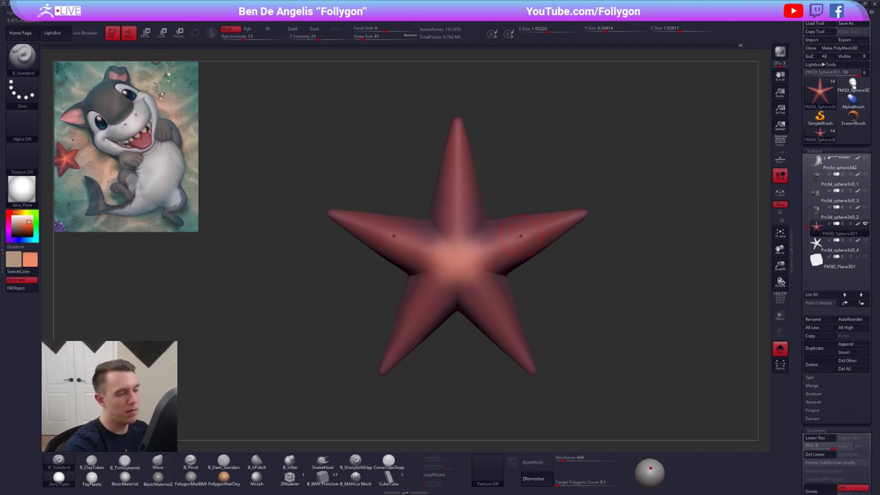
drag(465, 255, 458, 197)
mouse_move(471, 276)
mouse_down()
mouse_move(496, 312)
mouse_move(457, 233)
mouse_move(457, 199)
mouse_up()
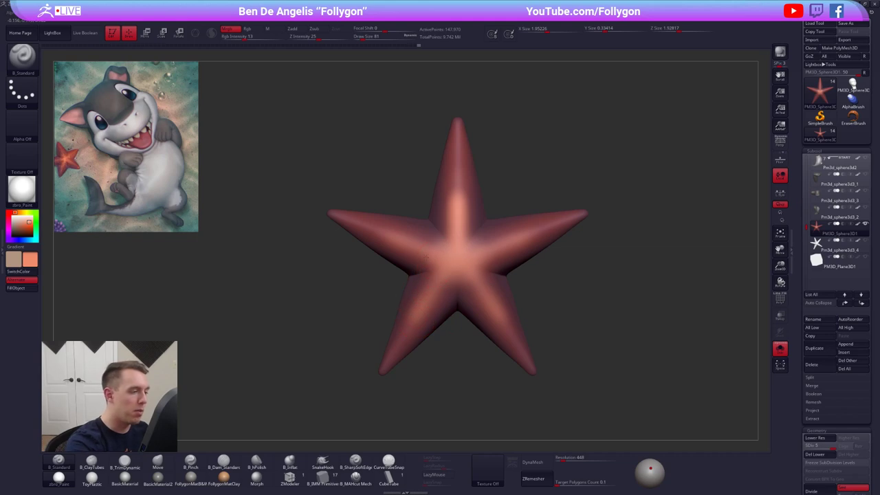
Sample burnt orange from the reference starfish and blend it around the centre and inner arms, reducing the draw size from 215 to 81.
drag(540, 363, 540, 346)
key(z)
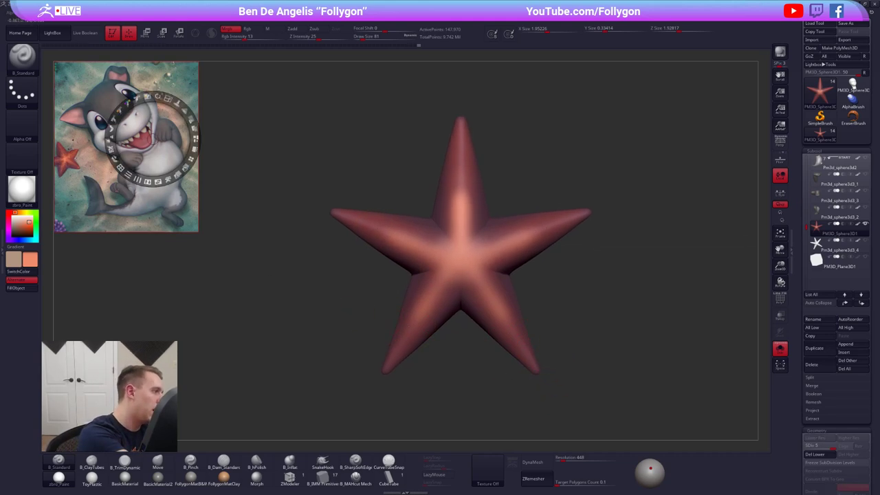
key(c)
key(z)
right_drag(504, 245, 503, 280)
key(space)
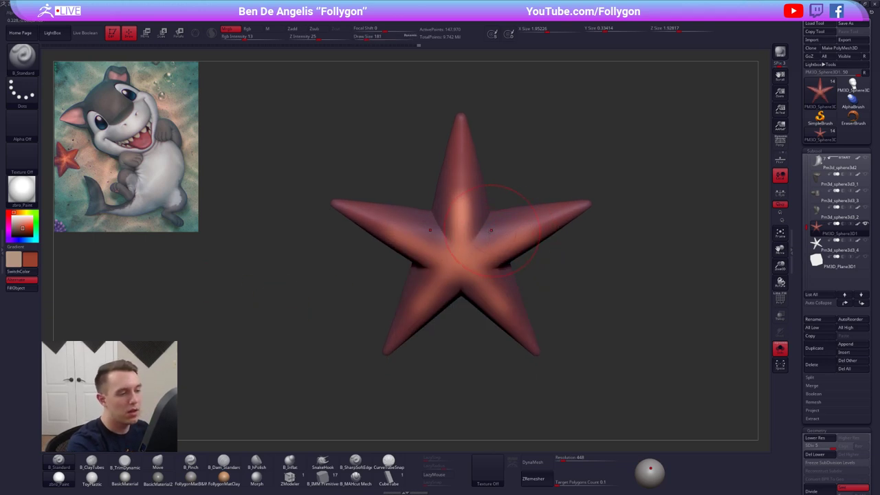
key(space)
drag(490, 236, 498, 235)
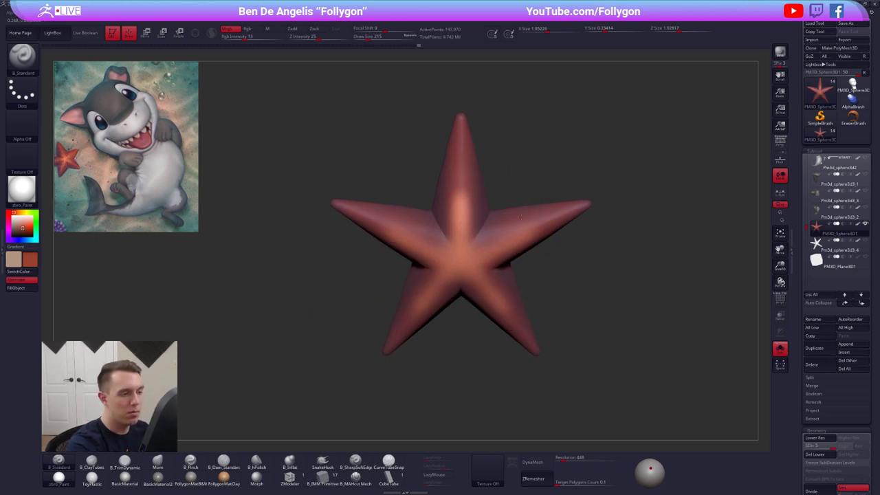
mouse_move(520, 215)
right_down()
mouse_move(543, 246)
mouse_move(502, 282)
mouse_move(497, 261)
mouse_move(512, 322)
mouse_move(435, 326)
mouse_move(402, 232)
mouse_move(392, 226)
mouse_move(419, 183)
mouse_move(418, 213)
right_up()
key(space)
drag(419, 234, 412, 234)
right_drag(411, 183, 413, 268)
Sample dark maroon from the reference starfish and shade the sides and tips of the arms with it.
key(shift+z)
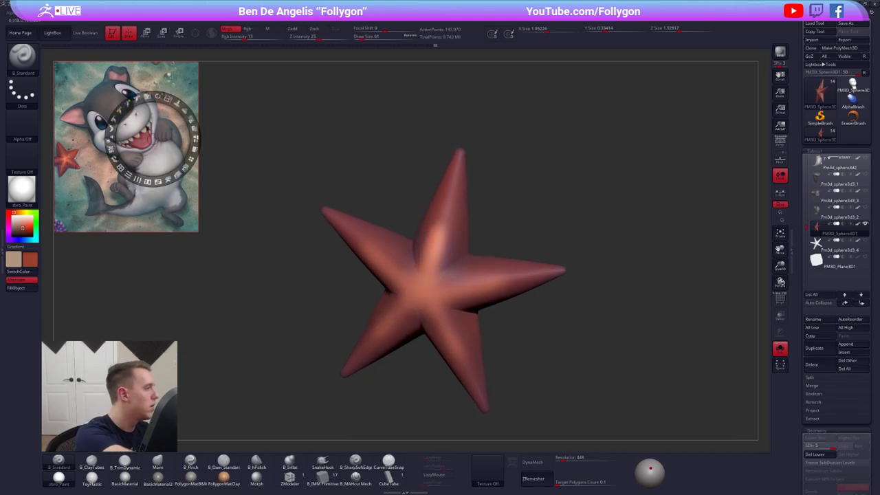
key(c)
key(z)
right_drag(478, 205, 447, 219)
key(space)
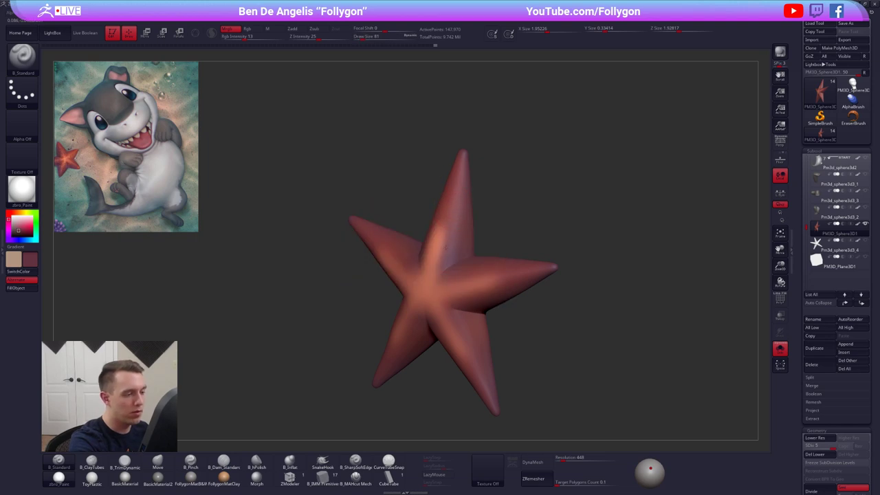
right_drag(449, 218, 431, 316)
mouse_move(467, 381)
right_down()
mouse_move(465, 324)
mouse_move(408, 310)
mouse_move(394, 320)
right_up()
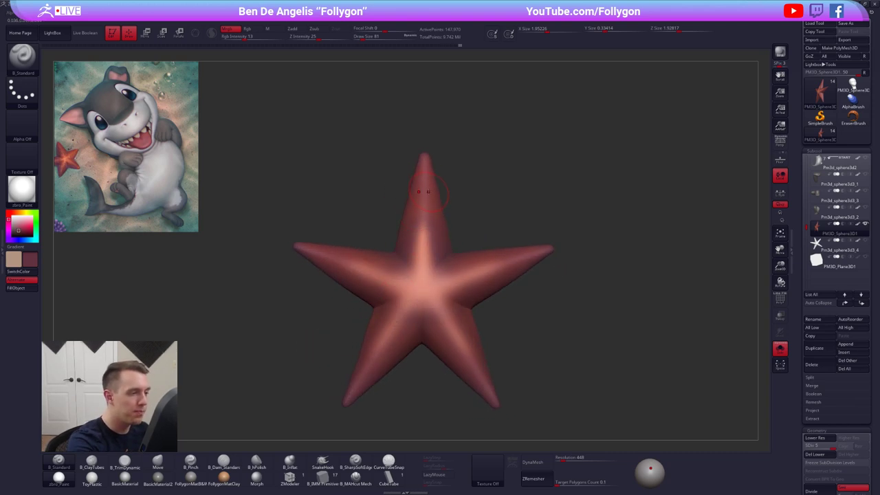
right_drag(427, 191, 424, 213)
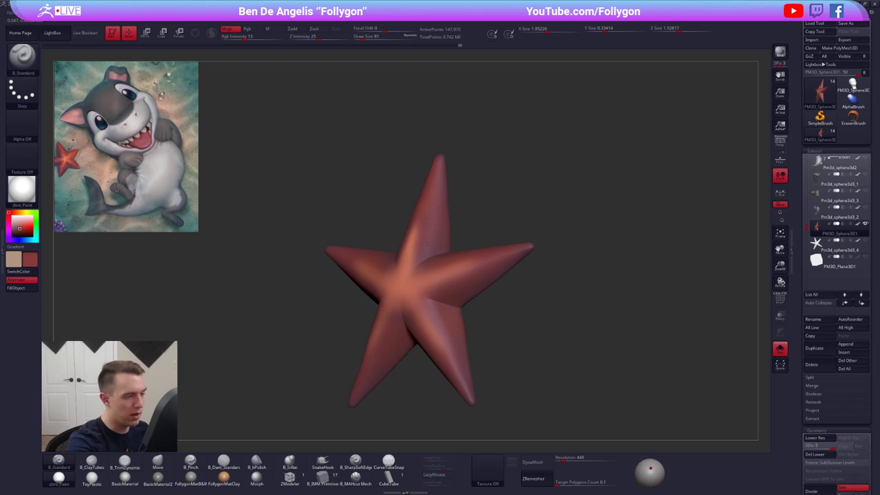
Sample dark red as the main colour and set the secondary colour to black.
key(c)
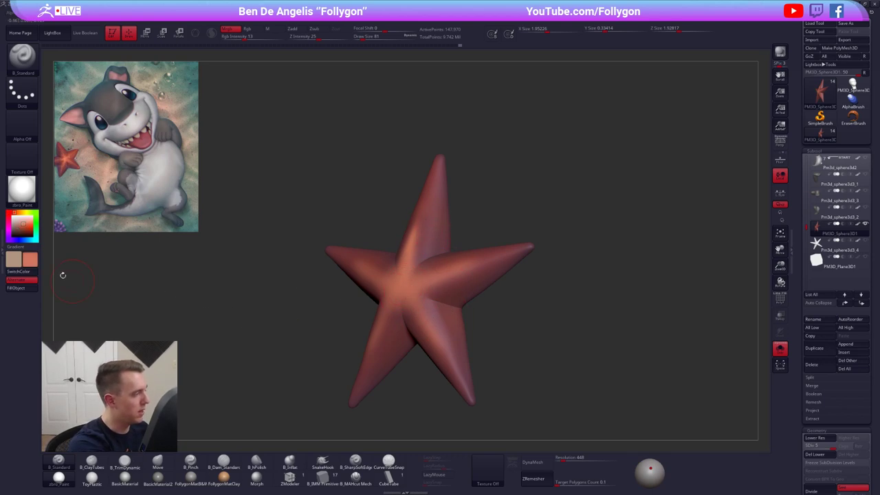
key(c)
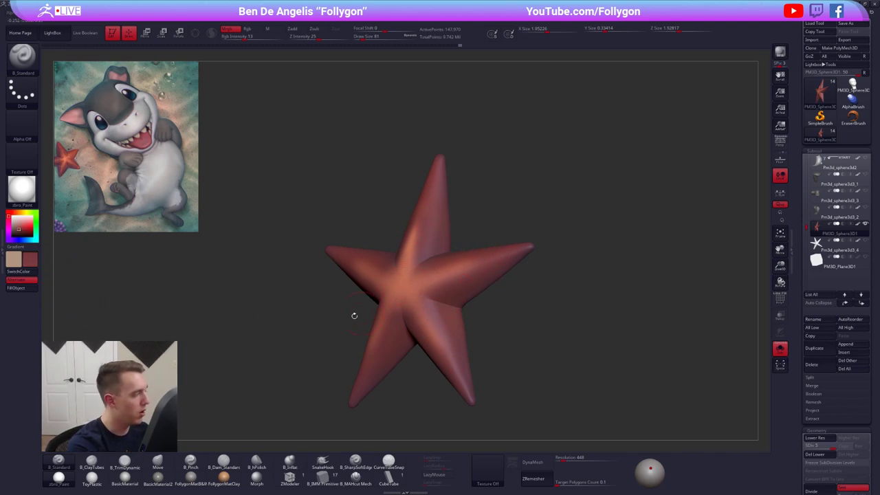
key(v)
right_drag(427, 291, 455, 262)
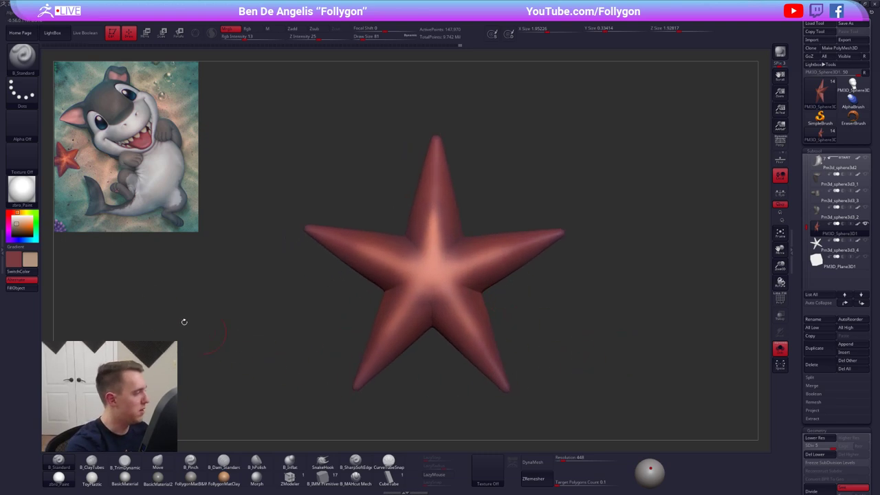
drag(18, 234, 11, 237)
key(v)
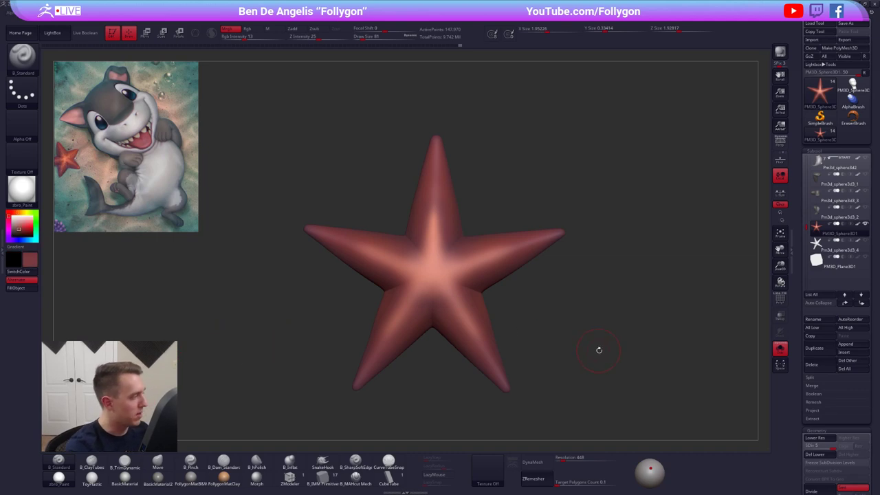
Temporarily turn off the starfish's painted colour, swap between the red and black swatches, and restore the painted display.
click(857, 224)
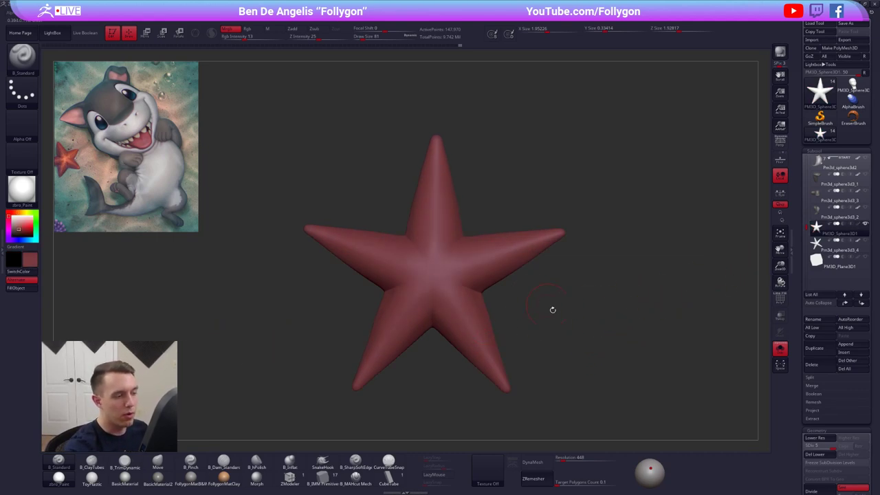
key(v)
key(ctrl+f)
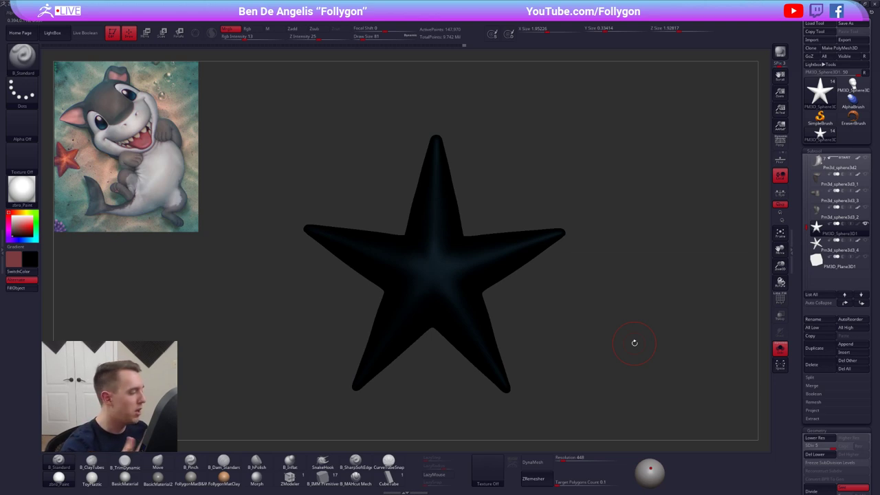
key(v)
key(ctrl+f)
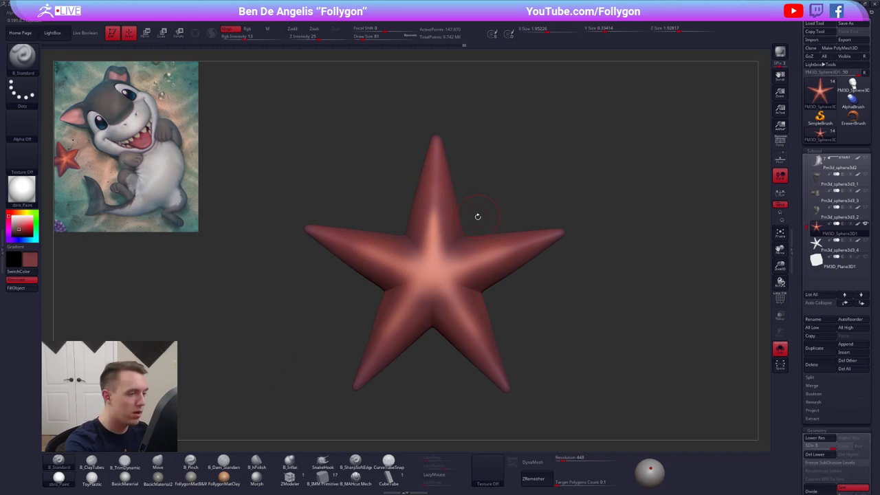
Paint red along the sides and creases between the arms with draw size 54.
mouse_move(433, 228)
right_down()
mouse_move(447, 212)
mouse_move(445, 193)
right_up()
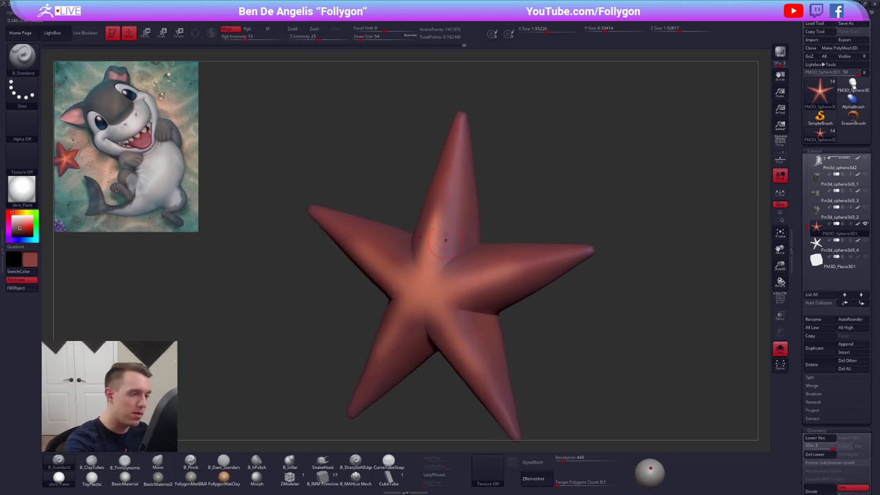
mouse_move(446, 239)
right_down()
mouse_move(447, 205)
mouse_move(459, 259)
mouse_move(489, 280)
mouse_move(459, 321)
mouse_move(432, 305)
right_up()
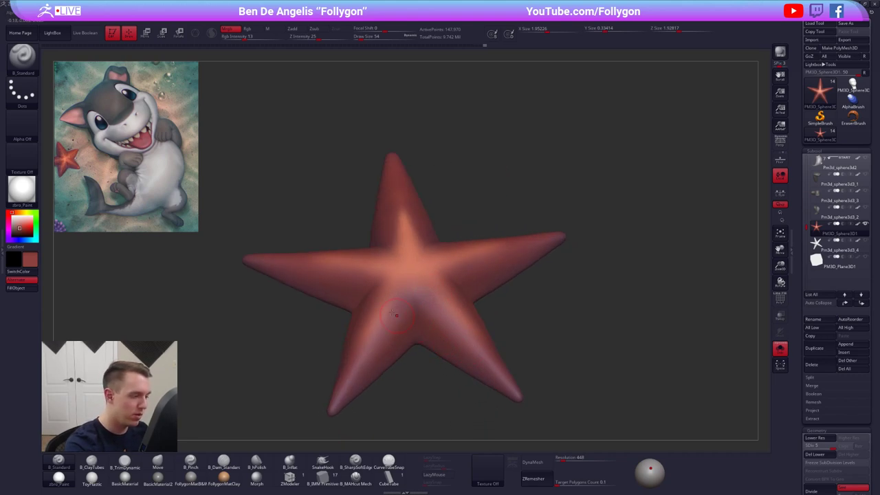
right_drag(487, 361, 361, 307)
right_drag(338, 363, 458, 293)
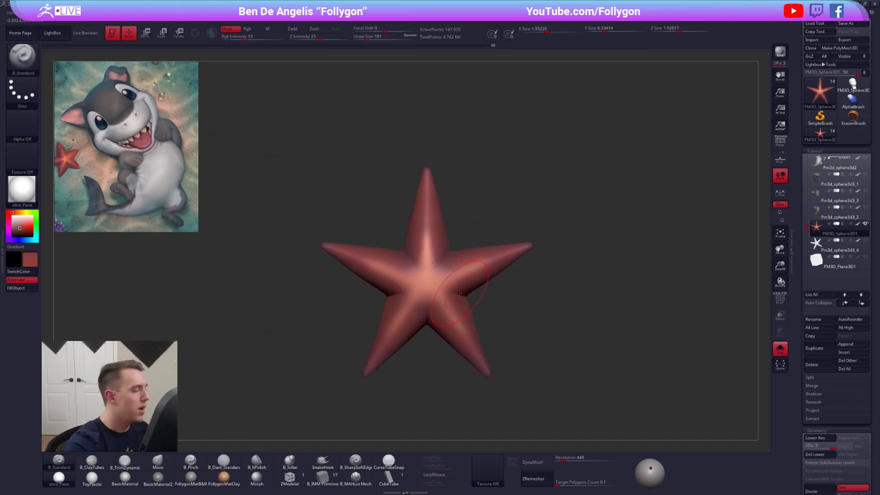
Sample burnt orange from the reference starfish and tint the whole model by filling it at RGB intensity 15.
key(shift+z)
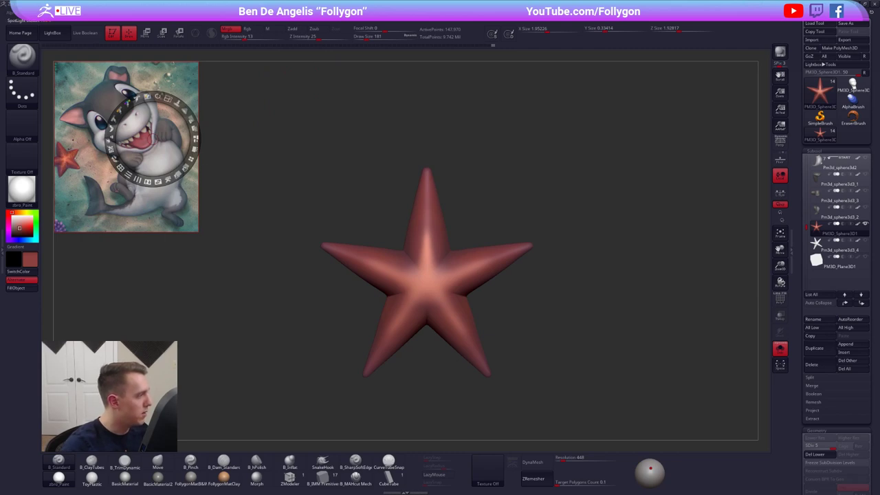
key(z)
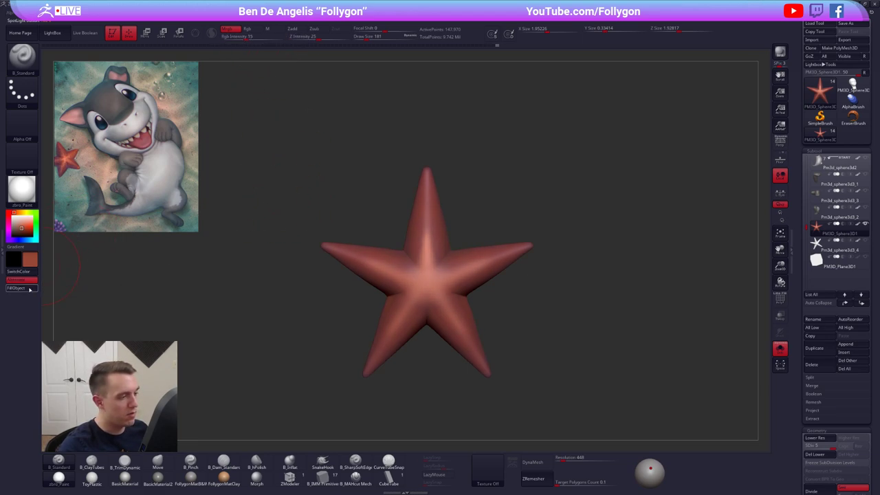
drag(343, 298, 390, 271)
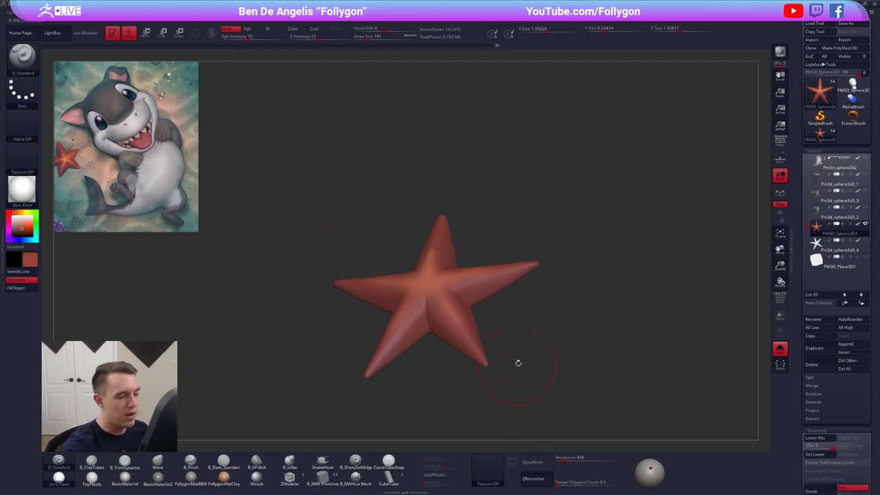
Set the brush stroke to Color Spray and its alpha to Alpha 07.
key(ctrl)
drag(500, 294, 461, 377)
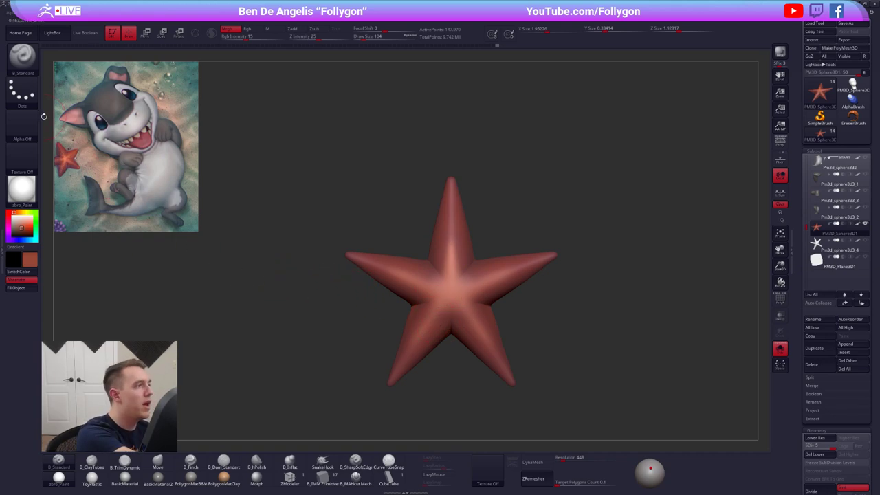
click(32, 97)
click(171, 102)
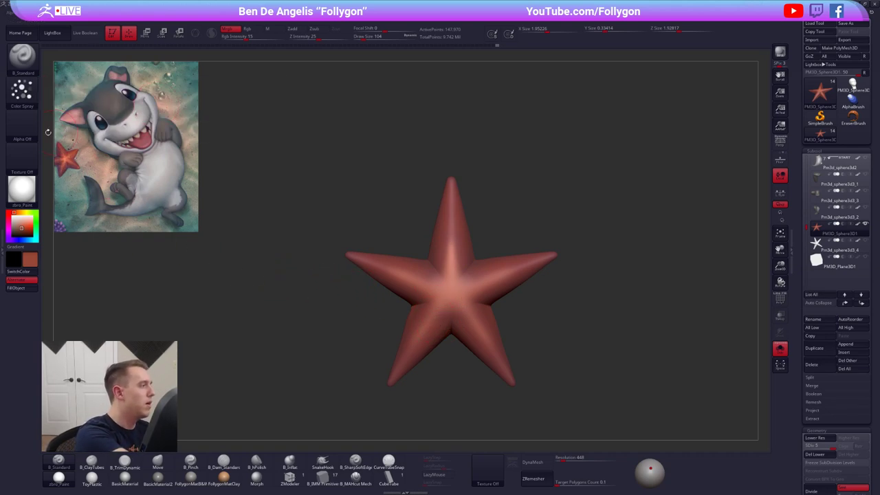
click(39, 137)
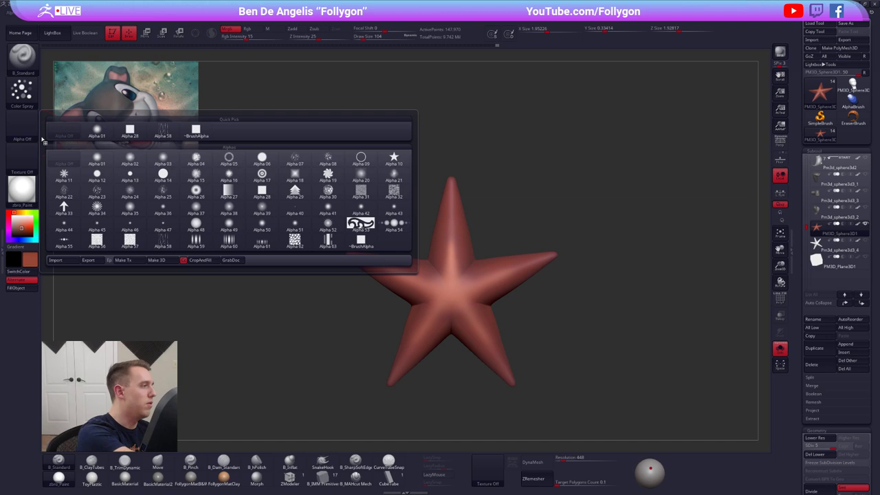
click(296, 159)
Sample a muted red from the reference image's starfish and set the brush's draw size to 88.
alt+drag(413, 213, 419, 263)
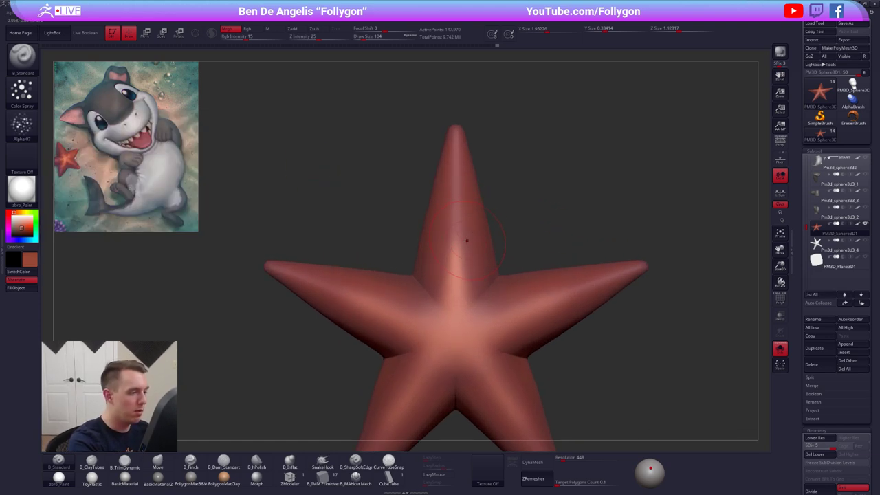
alt+right_drag(467, 241, 469, 203)
key(z)
click(63, 151)
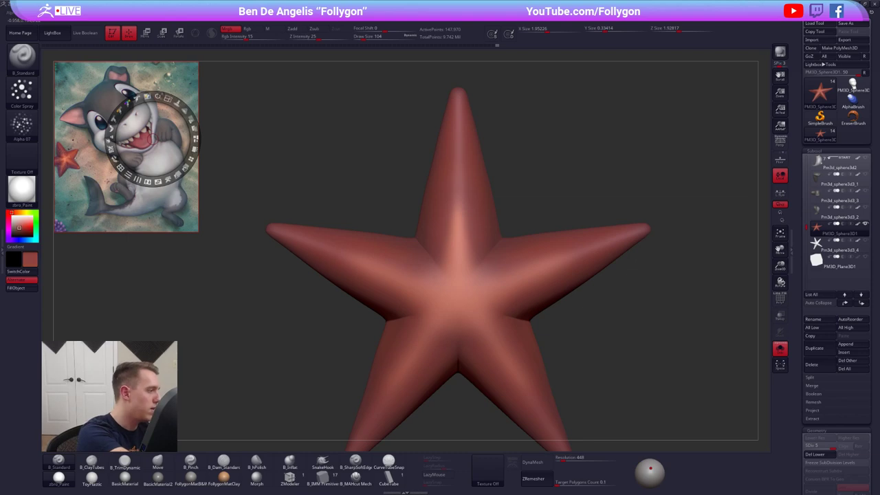
key(z)
key(space)
drag(465, 178, 461, 179)
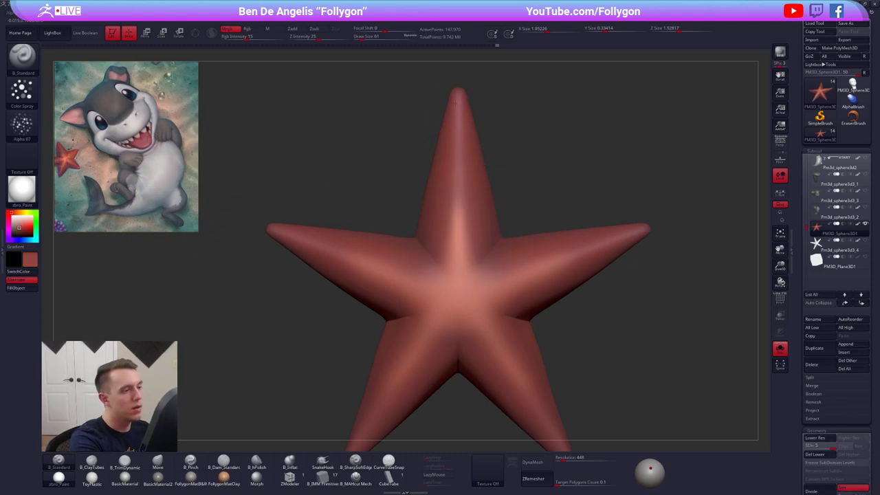
key(space)
drag(441, 221, 444, 220)
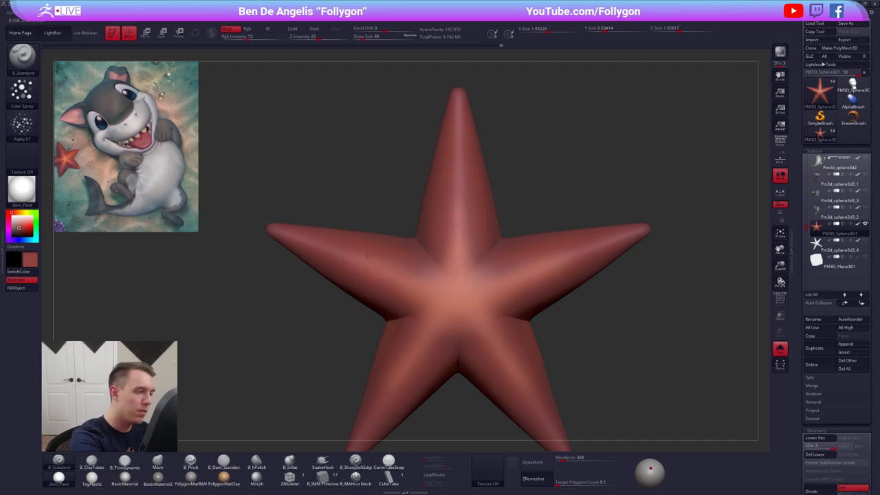
Spray the muted red over the starfish's front, using draw sizes 140 and 96.
ctrl+right_drag(441, 330, 443, 295)
key(space)
drag(441, 307, 445, 308)
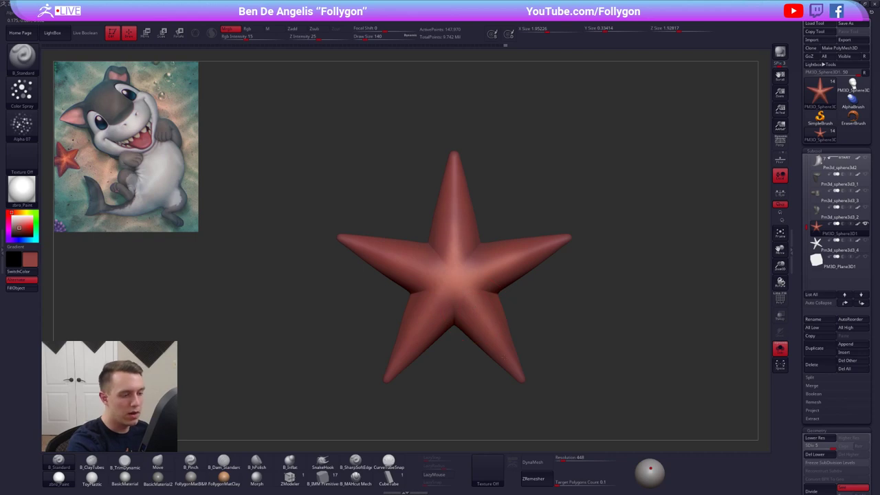
mouse_move(501, 338)
right_down()
mouse_move(490, 282)
mouse_move(507, 278)
right_up()
key(space)
drag(520, 294, 516, 294)
ctrl+right_drag(504, 270, 500, 288)
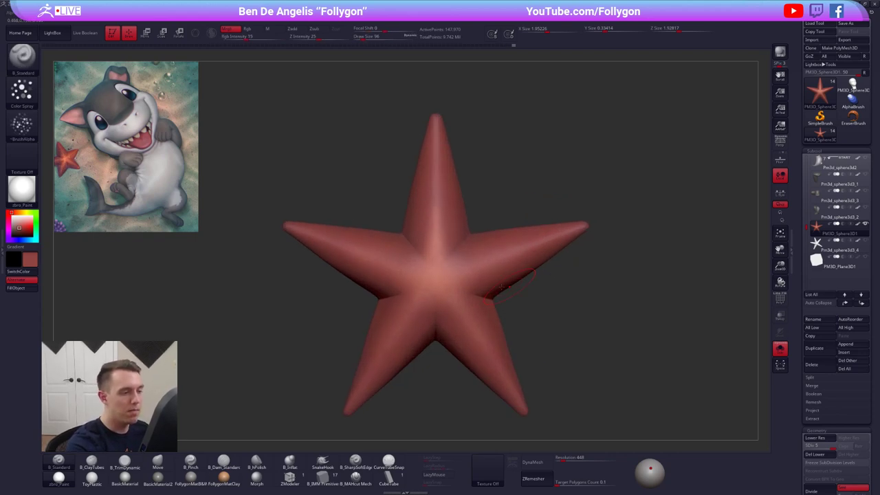
Sample a lighter orange from the starfish and spray it over the front and back with draw sizes 140 and 192.
key(c)
key(space)
mouse_move(456, 279)
mouse_down()
mouse_move(505, 277)
mouse_move(467, 278)
mouse_up()
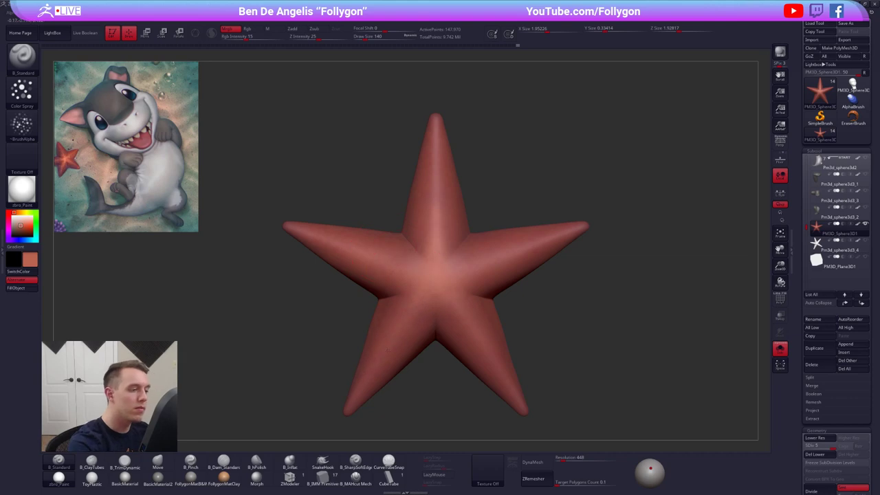
mouse_move(497, 387)
alt+mouse_down()
mouse_move(481, 366)
mouse_move(496, 304)
alt+mouse_up()
drag(405, 303, 515, 293)
key(space)
alt+drag(515, 293, 503, 245)
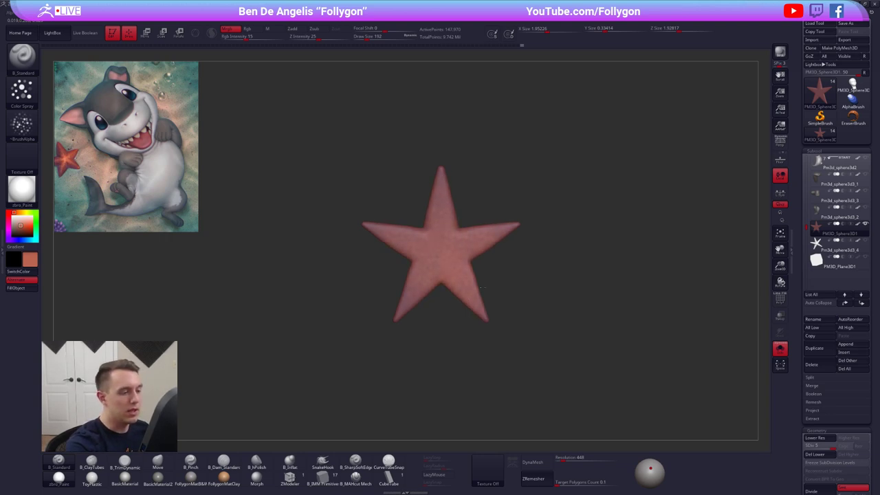
Sample a darker red from the starfish and spray it over the flat back.
drag(501, 233, 468, 251)
right_drag(469, 252, 489, 239)
key(c)
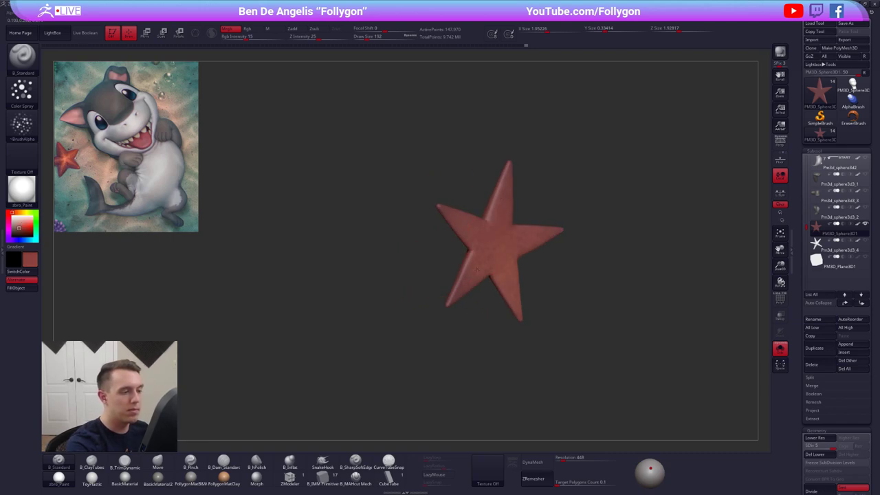
right_drag(404, 291, 516, 314)
mouse_move(515, 313)
mouse_down()
mouse_move(533, 295)
mouse_move(574, 318)
mouse_move(559, 280)
mouse_move(584, 325)
mouse_move(608, 314)
mouse_up()
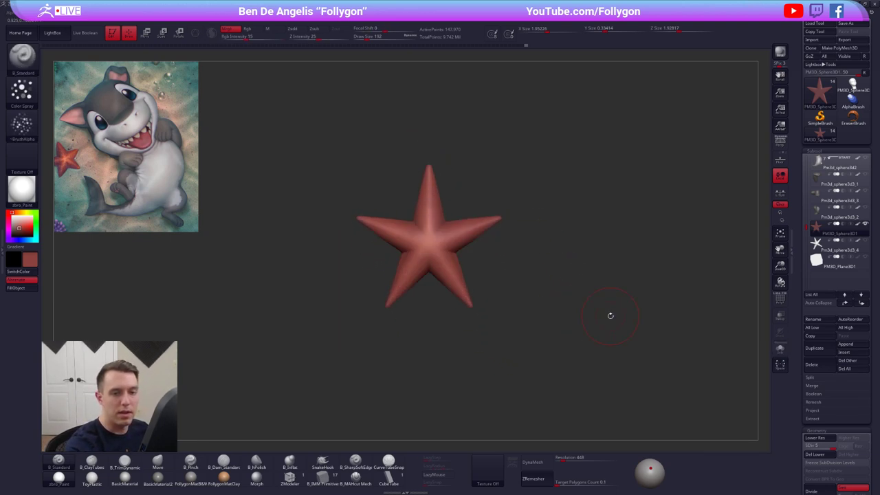
Show all subtools again and delete the unpainted white star base mesh Pm3d_sphere3d3_4.
key(shift)
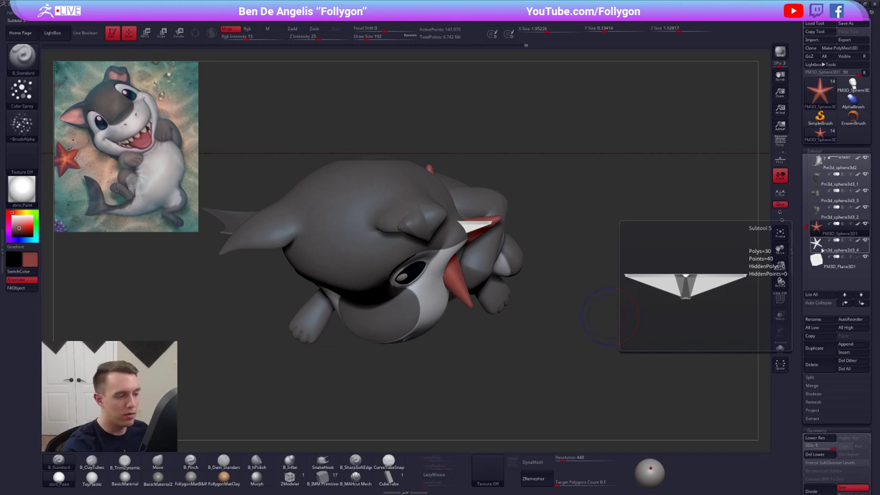
click(821, 249)
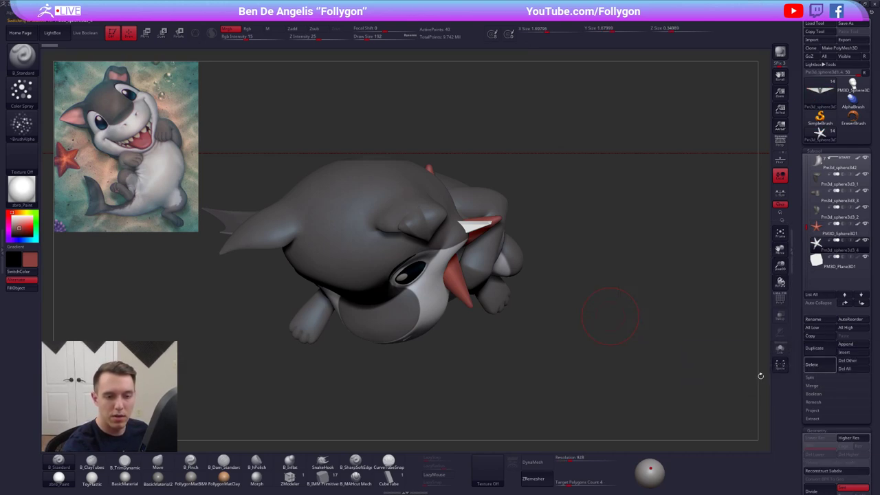
click(816, 250)
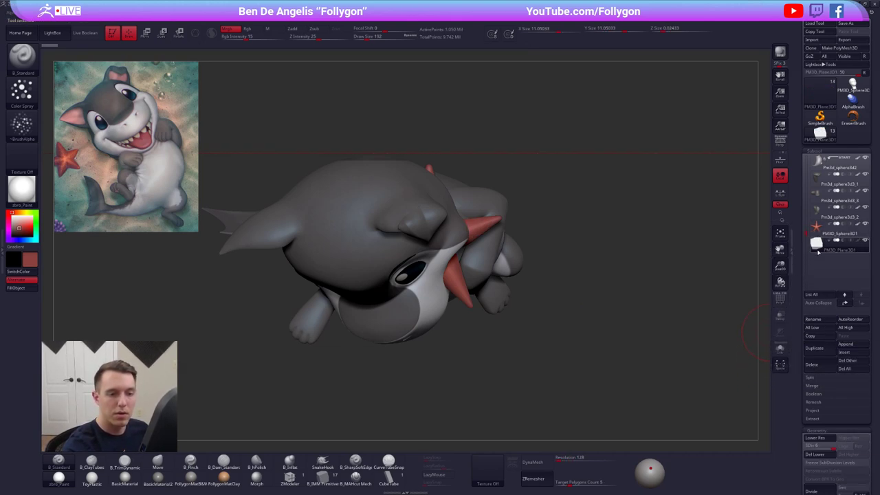
Turn on the background plane's painted colour and make the starfish the active subtool.
click(857, 241)
click(839, 228)
mouse_move(719, 287)
mouse_down()
mouse_move(687, 246)
mouse_move(719, 286)
mouse_move(605, 292)
mouse_move(558, 243)
mouse_up()
click(780, 348)
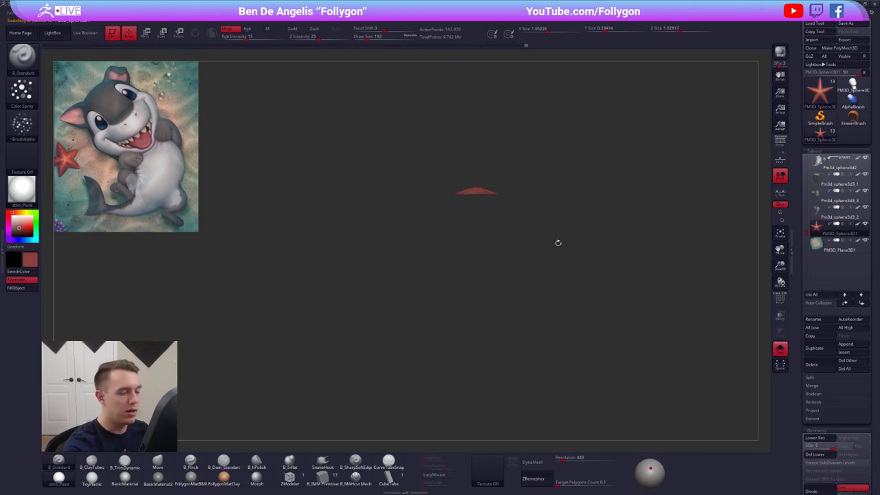
click(509, 236)
Rotate the starfish parallel to the background plane and move it to the side of the shark.
shift+drag(639, 275, 549, 275)
key(r)
mouse_move(493, 193)
mouse_down()
mouse_move(492, 254)
mouse_move(529, 245)
mouse_up()
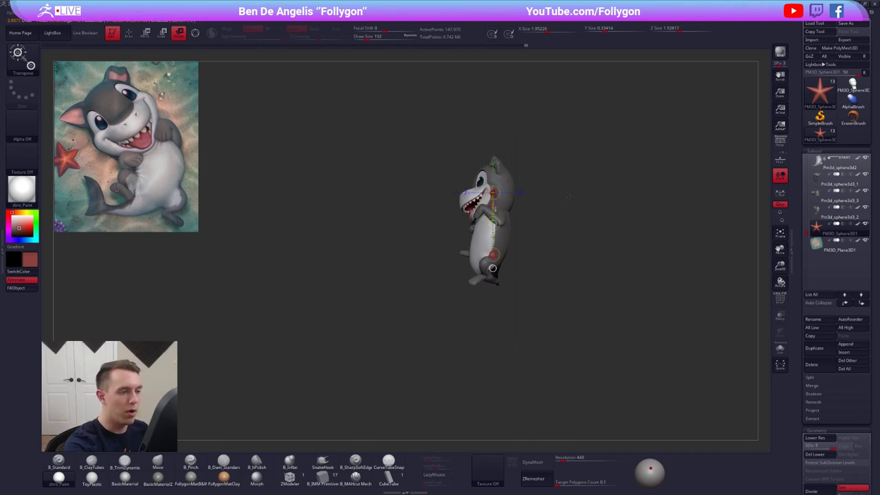
key(w)
drag(493, 224, 476, 223)
mouse_move(412, 248)
mouse_down()
mouse_move(489, 250)
mouse_move(477, 277)
mouse_move(438, 255)
mouse_move(396, 254)
mouse_up()
ctrl+right_drag(384, 246, 385, 283)
Turn the starfish in its own plane to match the reference tilt and push it back against the background plane.
key(r)
mouse_move(400, 220)
shift+mouse_down()
mouse_move(401, 286)
mouse_move(418, 283)
shift+mouse_up()
right_drag(418, 282, 536, 282)
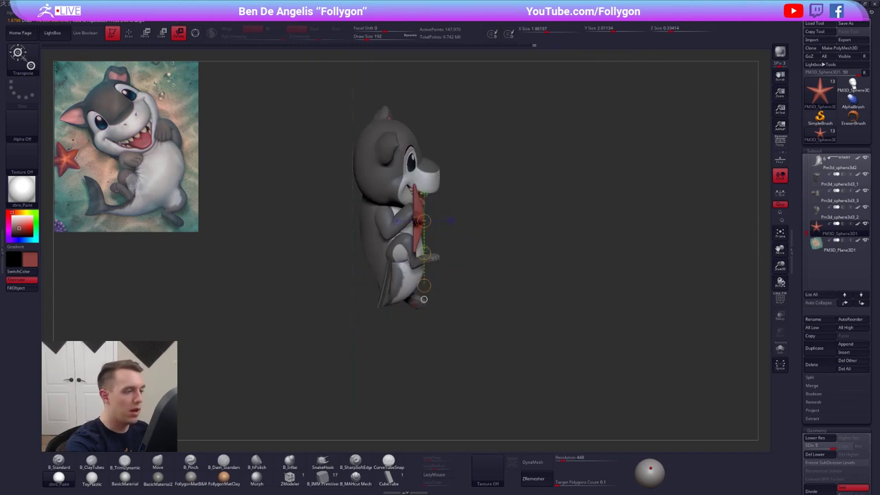
key(w)
mouse_move(416, 230)
shift+mouse_down()
mouse_move(464, 229)
mouse_move(384, 229)
mouse_move(412, 229)
shift+mouse_up()
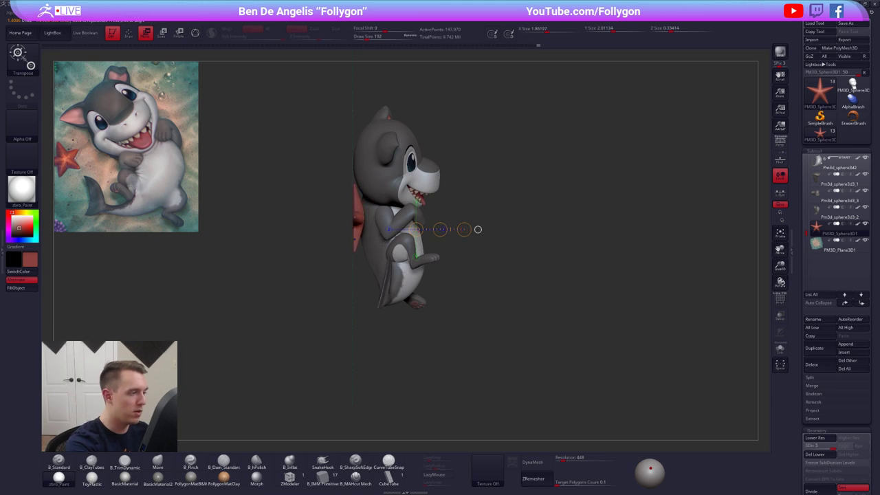
right_drag(477, 230, 375, 244)
key(q)
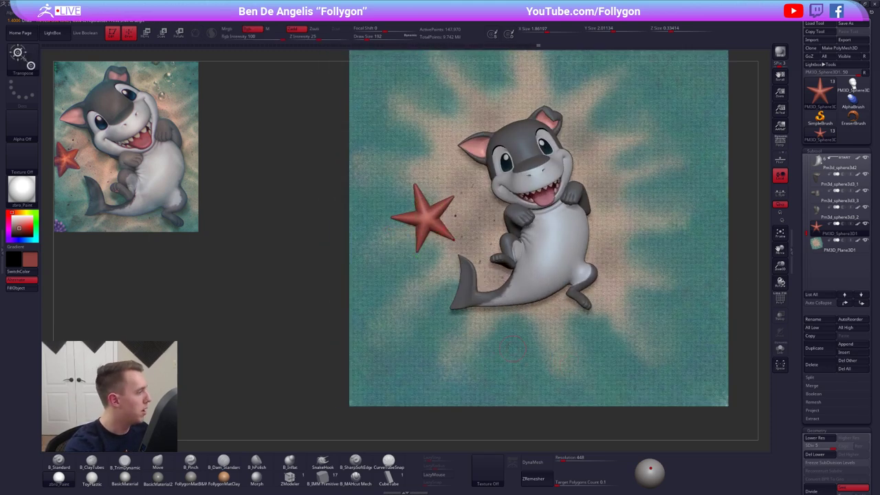
Scale the starfish down slightly about its centre.
ctrl+right_drag(415, 224, 410, 237)
key(e)
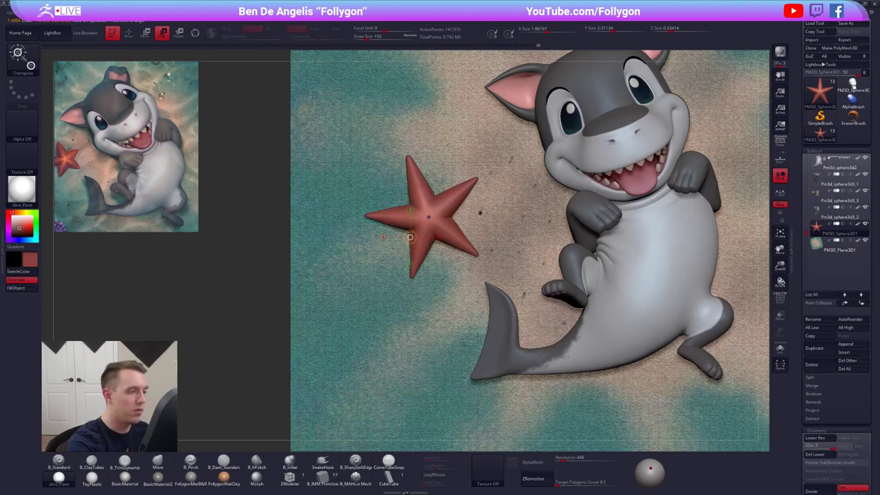
drag(428, 216, 468, 217)
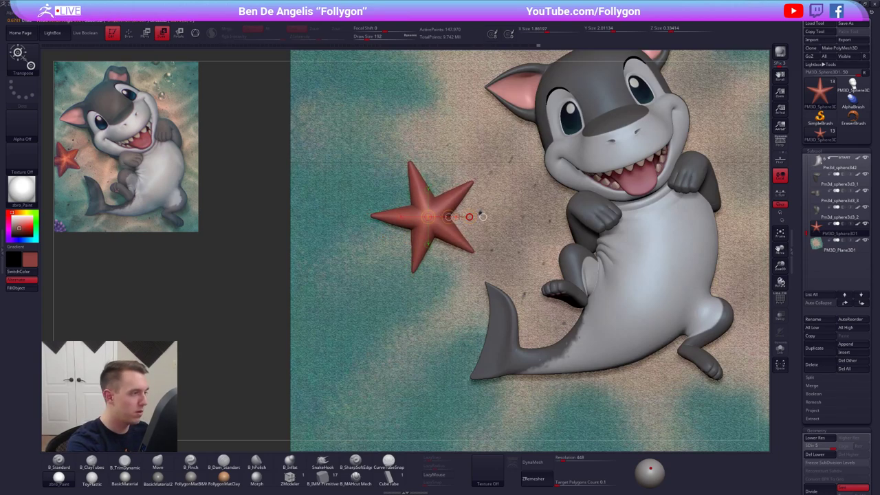
alt+right_drag(467, 206, 468, 205)
key(q)
mouse_move(697, 321)
ctrl+right_down()
mouse_move(696, 307)
mouse_move(629, 276)
ctrl+right_up()
drag(802, 337, 801, 279)
scroll(803, 276, up, 5)
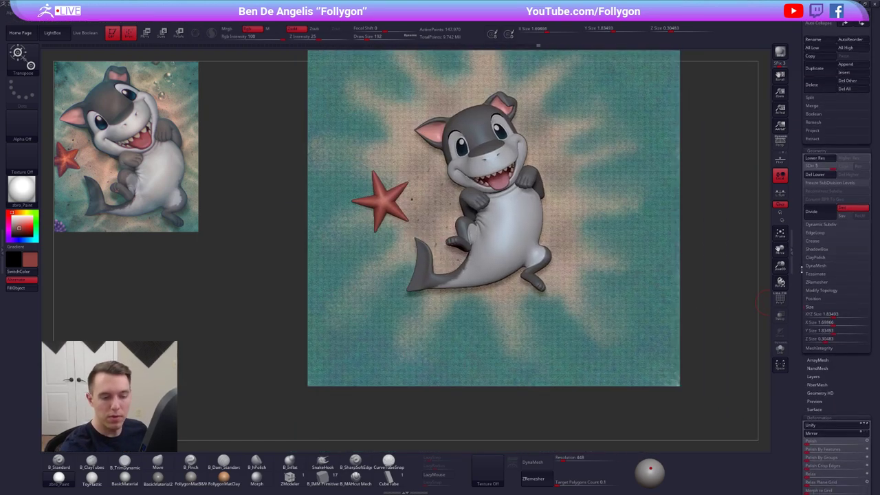
Try to scale the starfish up slightly using a long transpose line from its centre.
key(w)
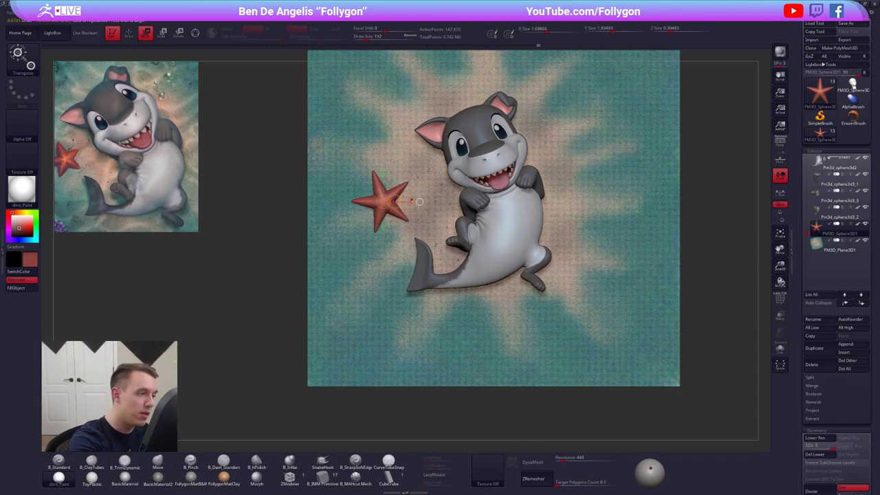
drag(411, 201, 695, 321)
key(e)
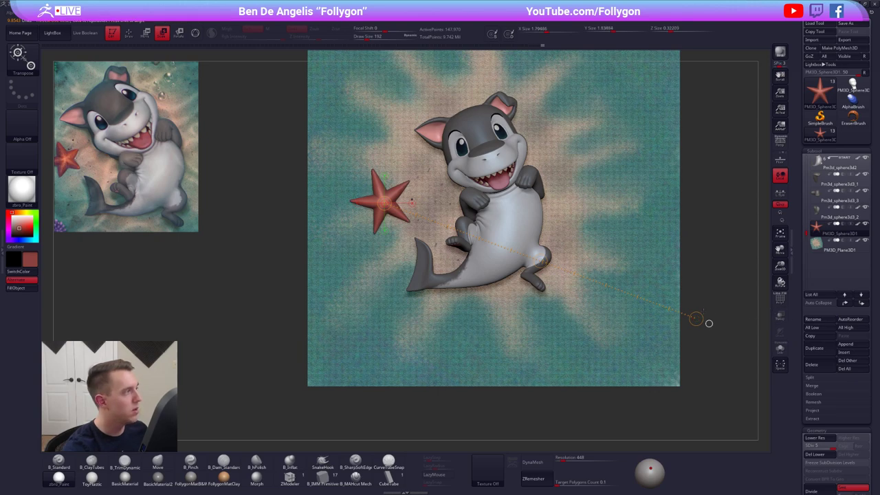
key(ctrl+z)
Inflate the starfish slightly to thicken its arms and compare the versions by undoing and redoing the change.
key(w)
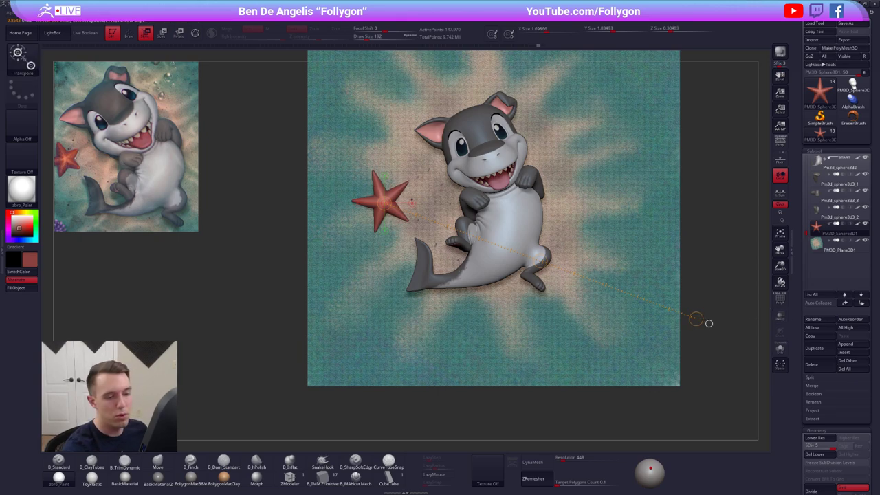
right_drag(696, 319, 696, 318)
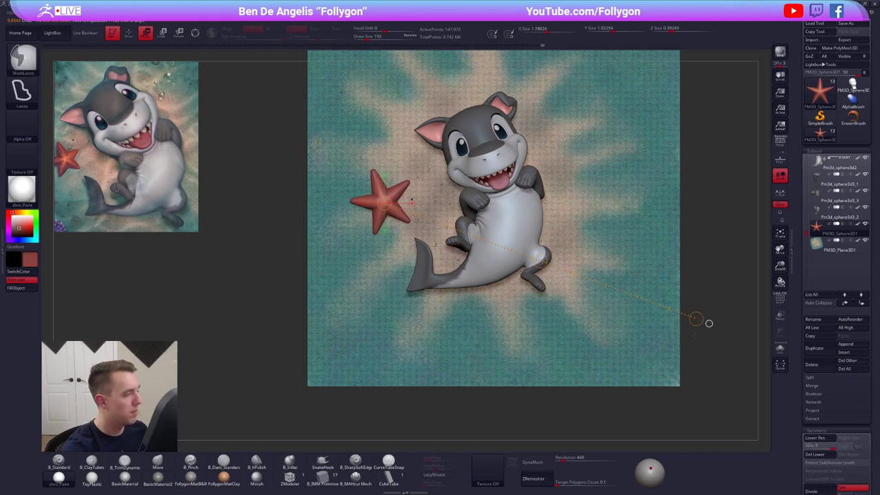
key(ctrl+z)
key(ctrl+shift+z)
key(ctrl+z)
key(q)
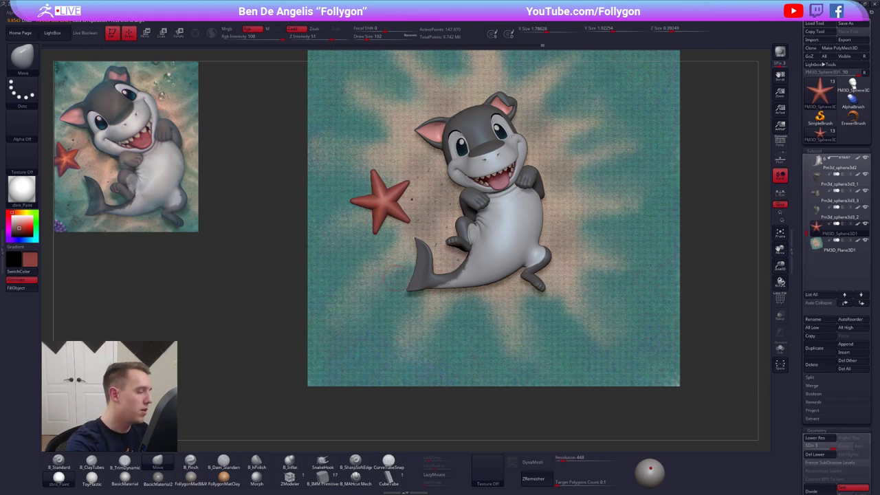
Hide the starfish and the background plane, and make the shark part Pm3d_sphere3d3_2 the active subtool.
alt+drag(498, 345, 476, 362)
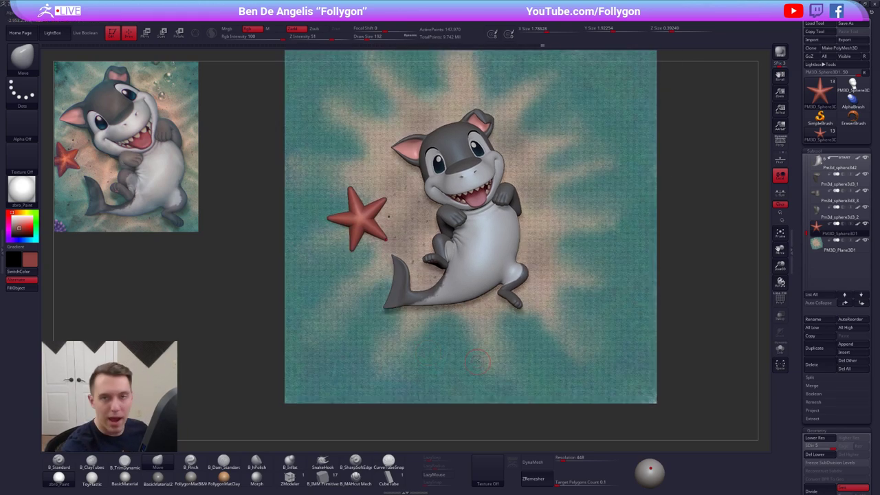
alt+drag(680, 347, 668, 345)
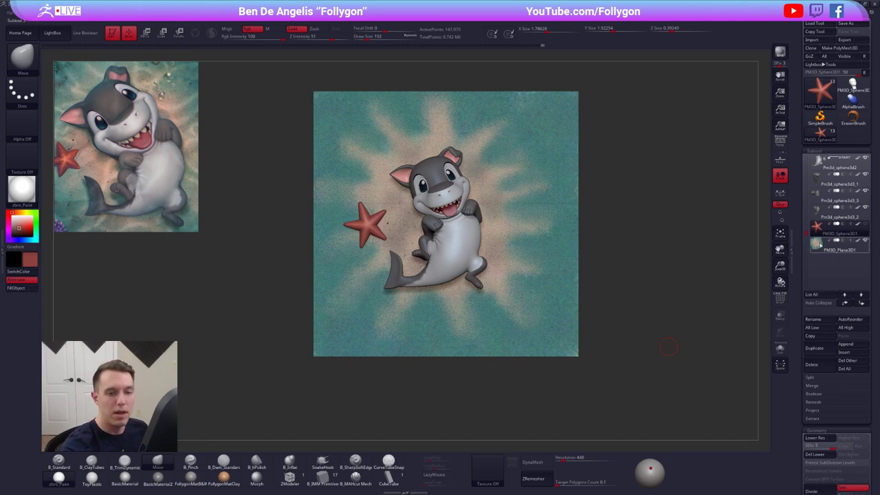
click(835, 249)
click(813, 211)
drag(544, 298, 496, 325)
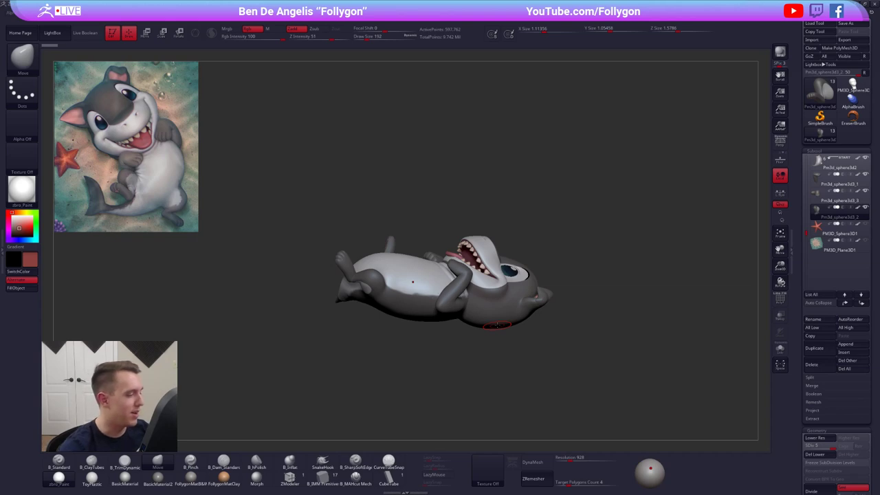
mouse_move(509, 310)
alt+right_down()
mouse_move(498, 286)
mouse_move(493, 309)
alt+right_up()
Set the main colour to white and switch the material from zbro_Paint to the FollygonMatBl&F material.
click(11, 217)
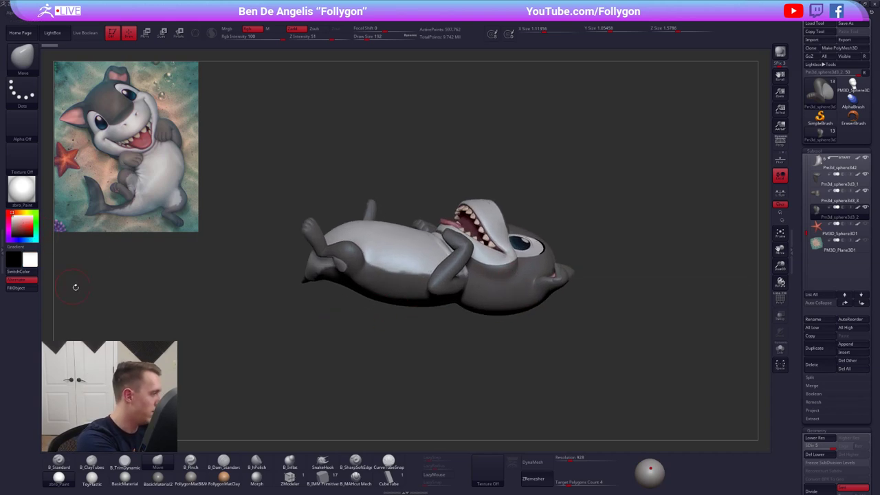
click(197, 485)
alt+right_drag(542, 258, 530, 238)
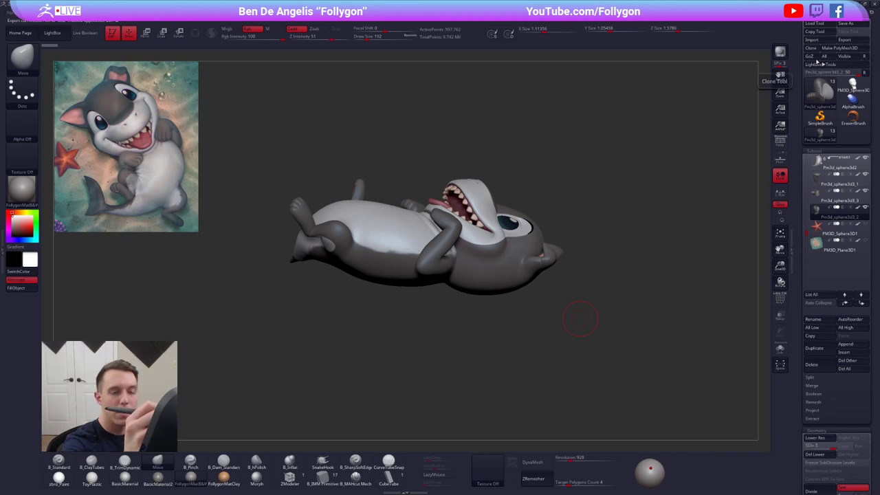
Append a Sphere3D mesh as a new subtool and make it the active subtool.
click(845, 343)
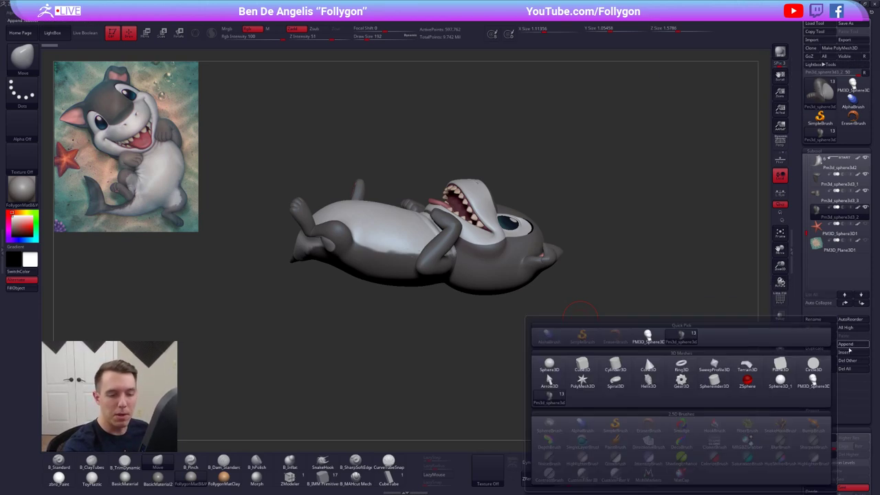
click(845, 343)
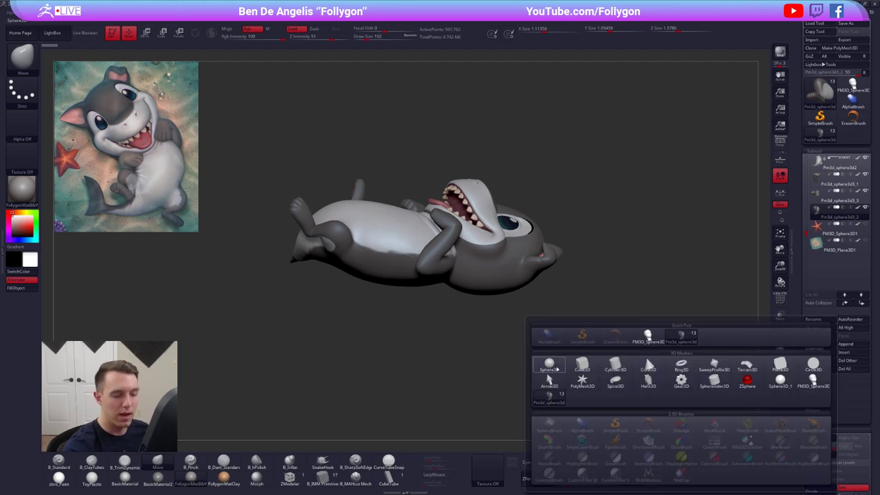
click(556, 369)
click(838, 263)
drag(571, 313, 632, 315)
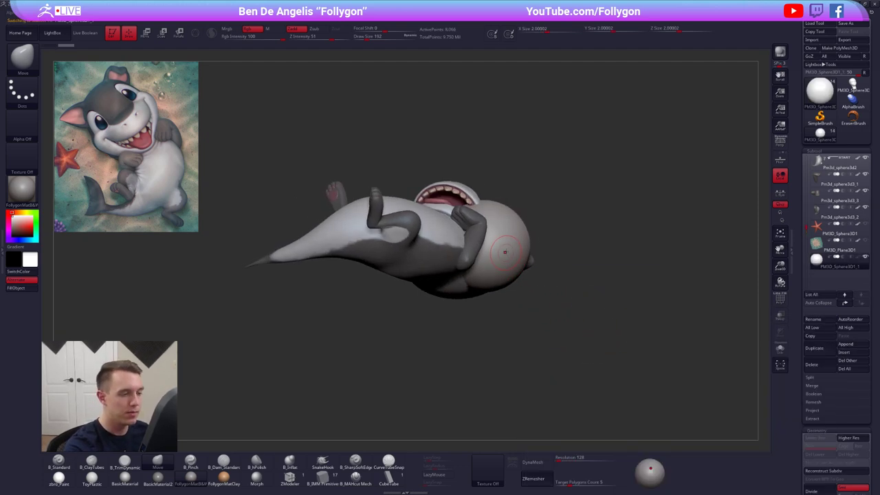
Move the new sphere off the shark's face into the empty space beside its cheek.
drag(504, 252, 503, 257)
key(w)
drag(526, 289, 518, 223)
right_drag(518, 223, 489, 240)
drag(478, 253, 479, 321)
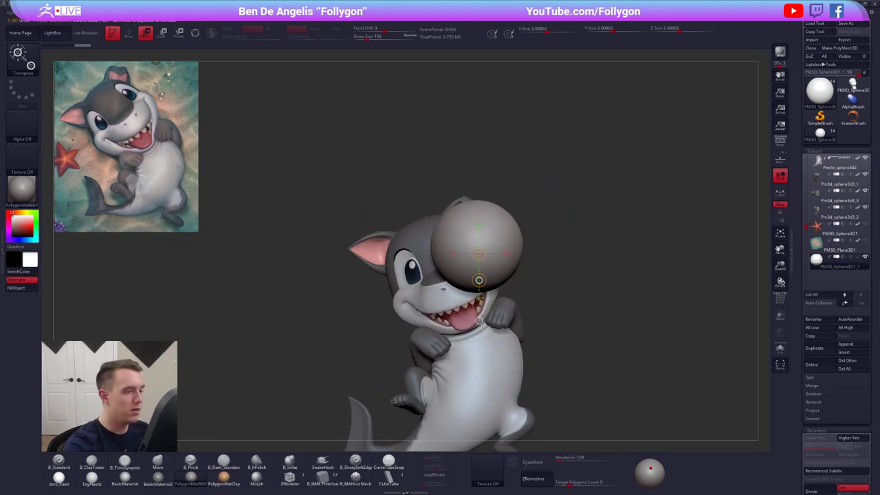
drag(479, 281, 547, 315)
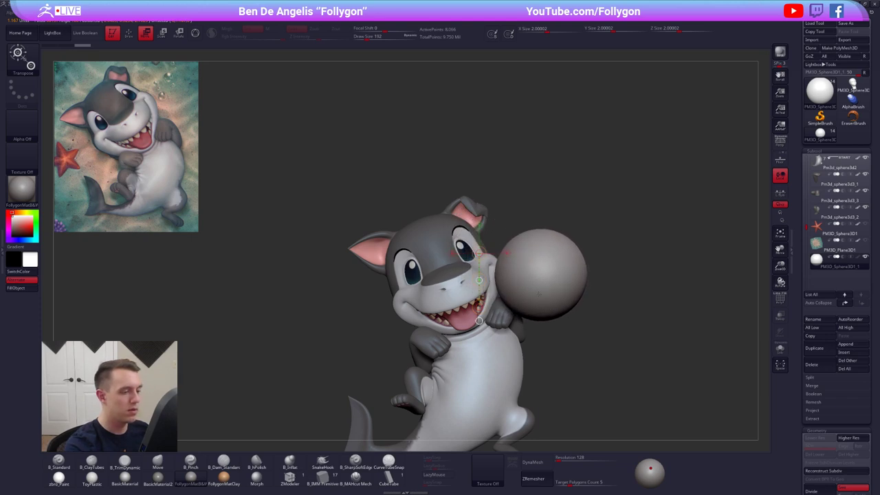
Scale the sphere down to bubble size, about 0.4 units across.
key(e)
mouse_move(547, 278)
mouse_down()
mouse_move(629, 278)
mouse_move(607, 284)
mouse_up()
drag(554, 313, 550, 314)
mouse_move(629, 279)
mouse_down()
mouse_move(566, 280)
mouse_move(591, 277)
mouse_up()
key(w)
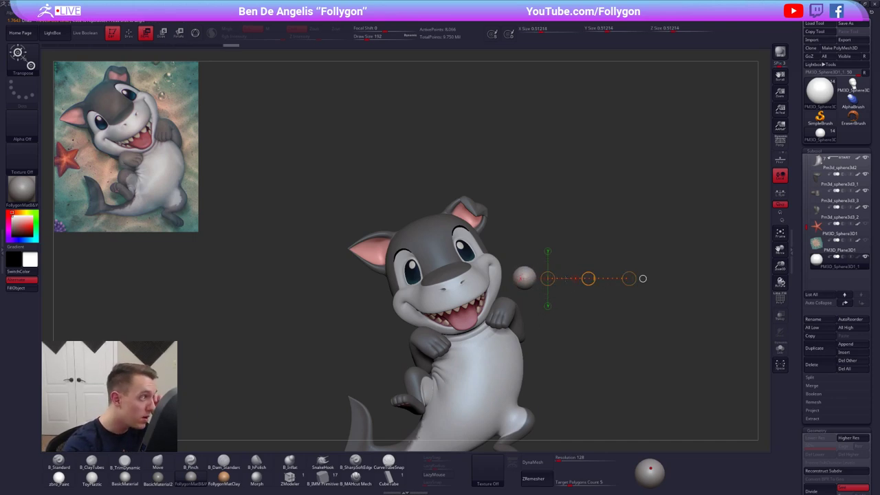
key(q)
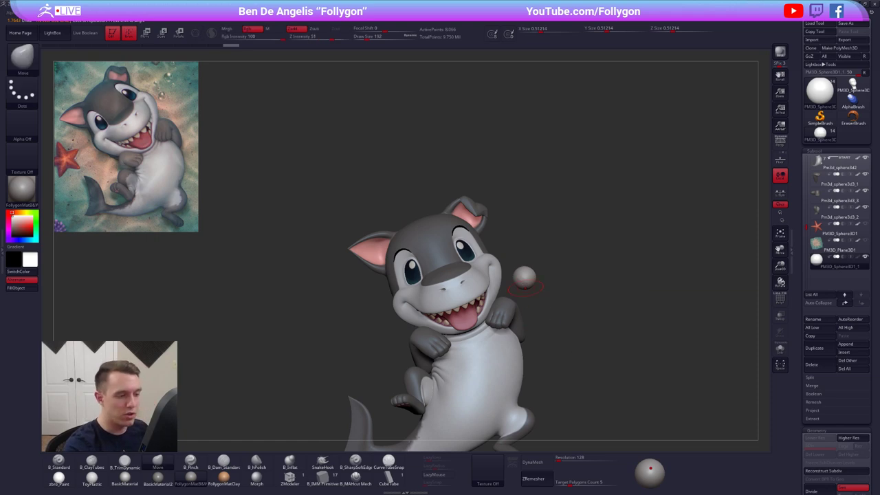
ctrl+right_drag(528, 285, 536, 287)
key(r)
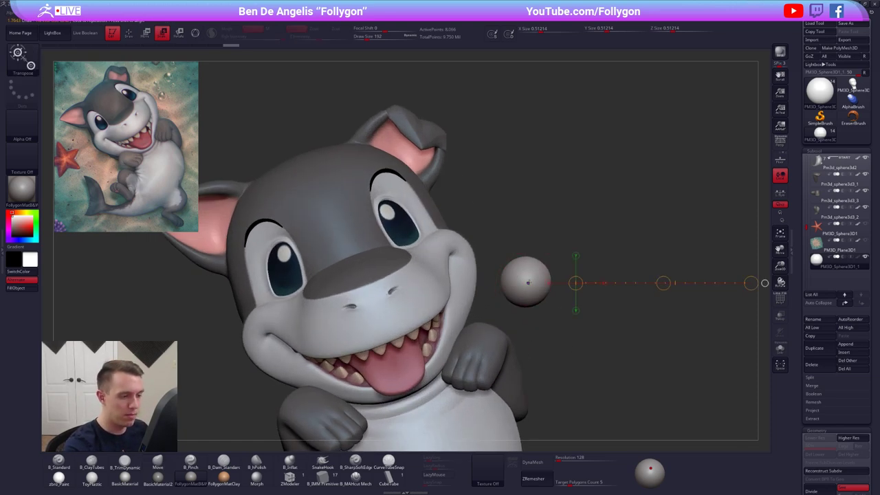
mouse_move(528, 282)
mouse_down()
mouse_move(581, 283)
mouse_move(569, 286)
mouse_up()
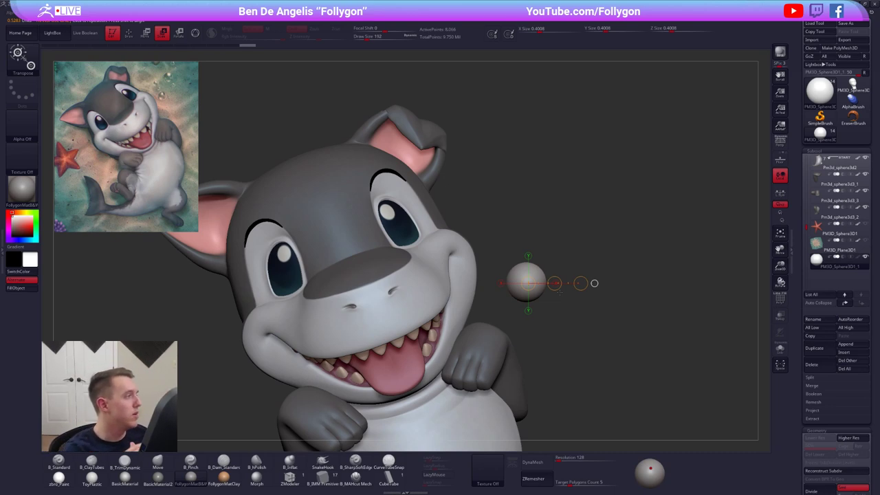
key(q)
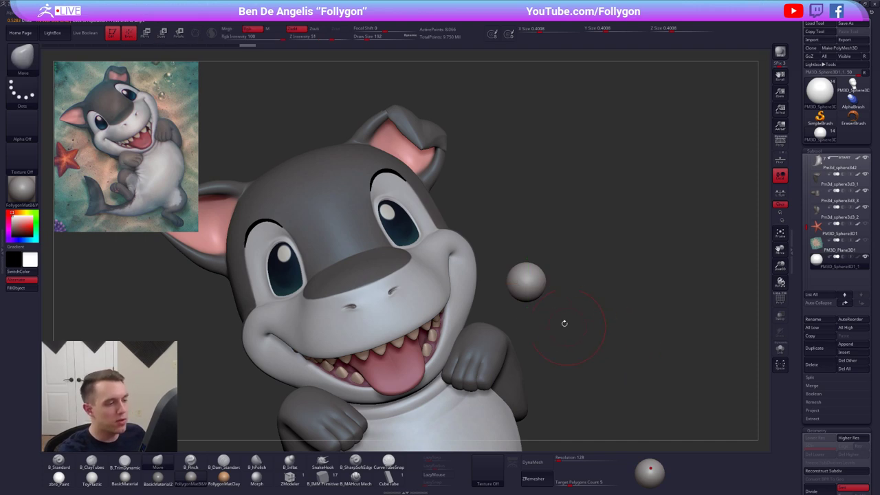
Isolate the sphere, ZRemesh it at a target polygon count of 0.1 and smooth it with dynamic subdivision.
ctrl+right_drag(528, 271, 527, 295)
key(shift+alt+s)
drag(529, 263, 536, 239)
key(ctrl+z)
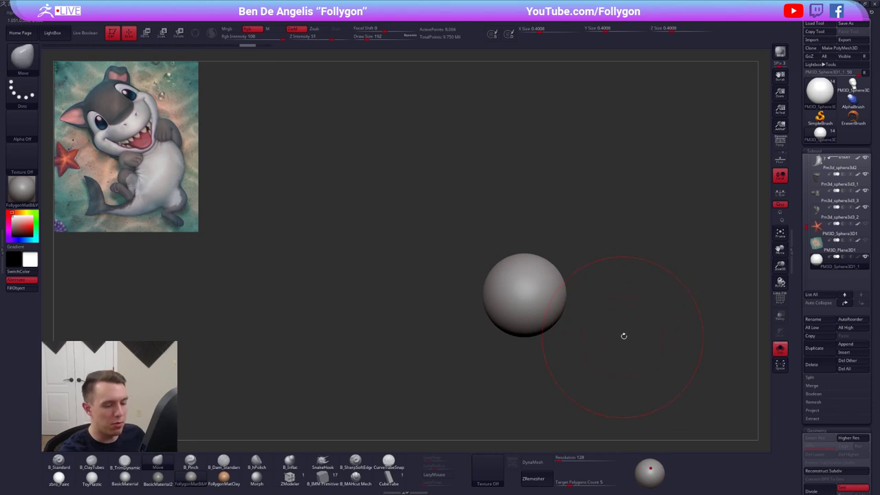
key(space)
drag(570, 483, 552, 479)
click(546, 472)
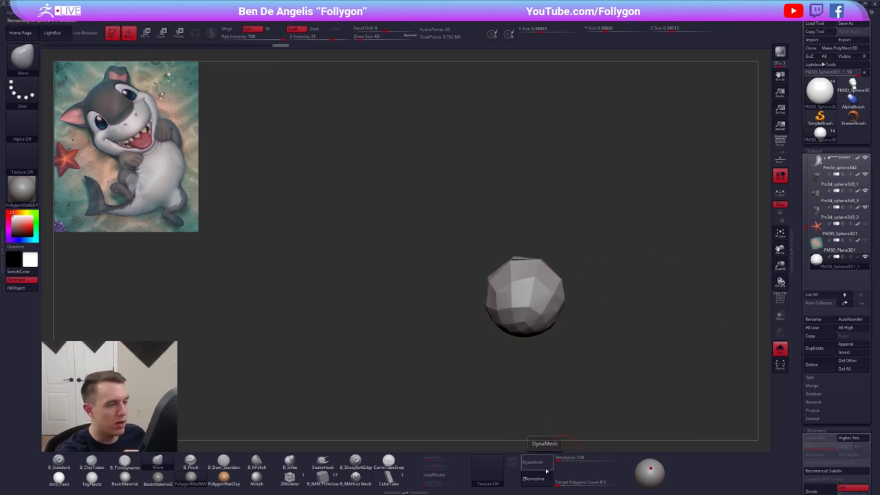
key(ctrl+d)
key(ctrl+d)
Nudge the low-poly sphere into a slightly irregular bubble with the Move brush and show the shark again.
mouse_move(575, 366)
mouse_down()
mouse_move(548, 368)
mouse_move(583, 374)
mouse_move(578, 362)
mouse_up()
key(space)
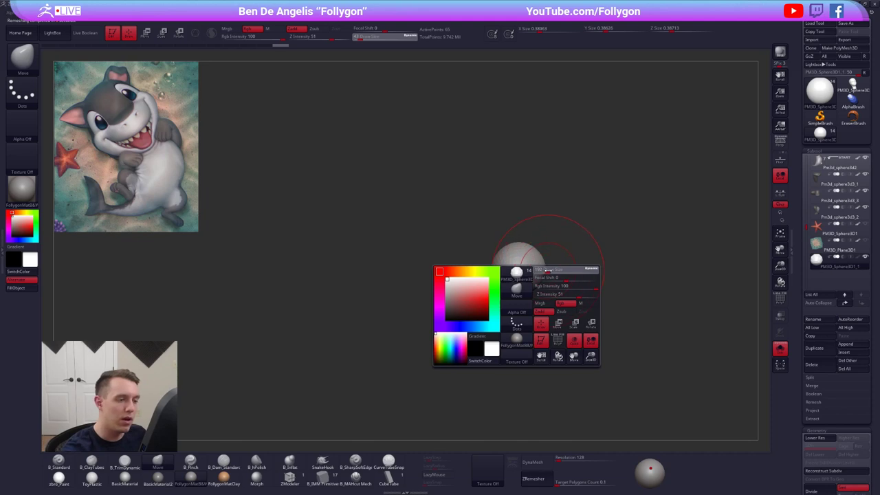
mouse_move(525, 250)
mouse_down()
mouse_move(523, 238)
mouse_move(498, 259)
mouse_up()
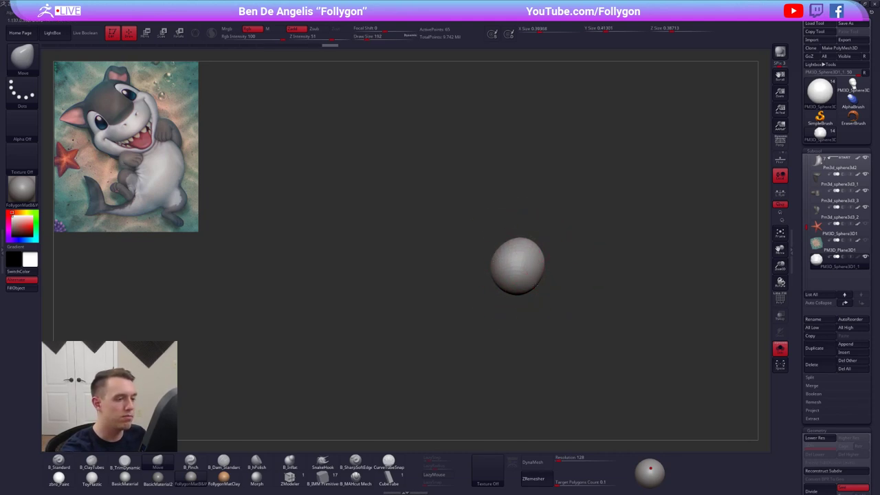
drag(534, 283, 536, 286)
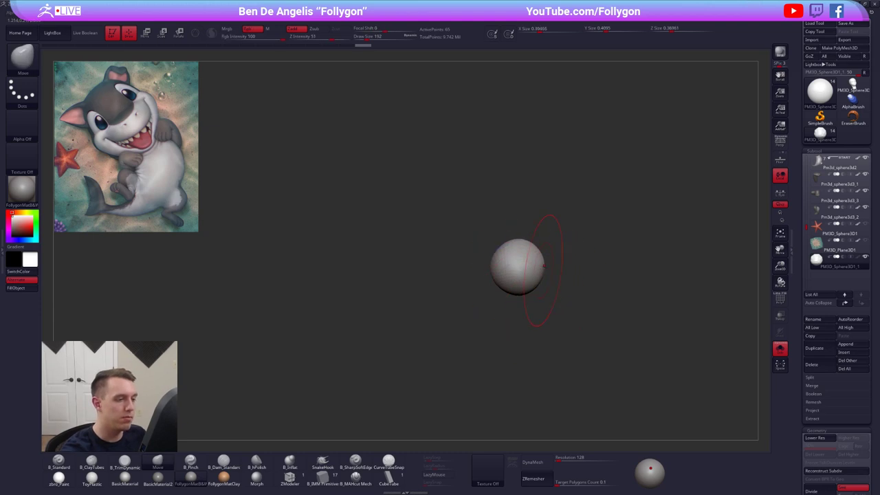
mouse_move(583, 301)
mouse_down()
mouse_move(549, 304)
mouse_move(563, 311)
mouse_move(549, 323)
mouse_move(545, 353)
mouse_move(538, 315)
mouse_up()
key(shift+s)
Duplicate the bubble, placing the copy higher and farther from the shark's head, and adjust the copy's depth.
key(w)
drag(533, 274, 532, 338)
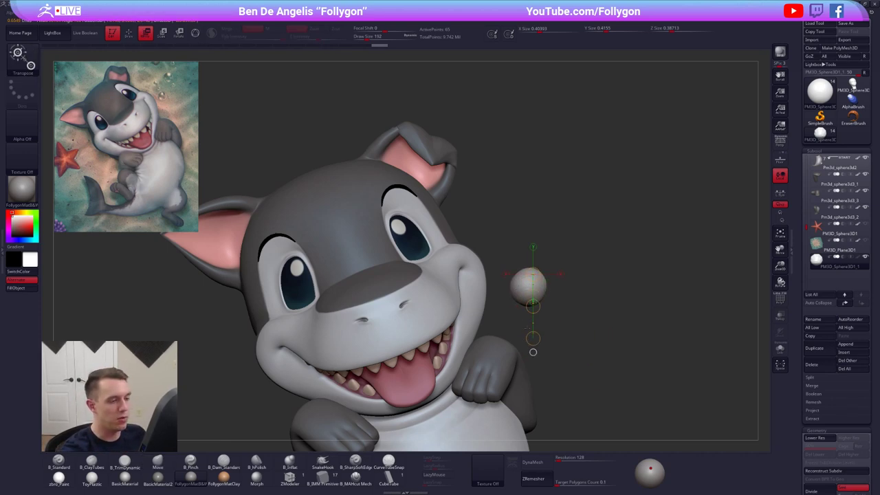
mouse_move(532, 305)
ctrl+mouse_down()
mouse_move(535, 285)
mouse_move(582, 237)
ctrl+mouse_up()
drag(612, 275, 610, 206)
mouse_move(578, 295)
mouse_down()
mouse_move(578, 345)
mouse_move(579, 278)
mouse_up()
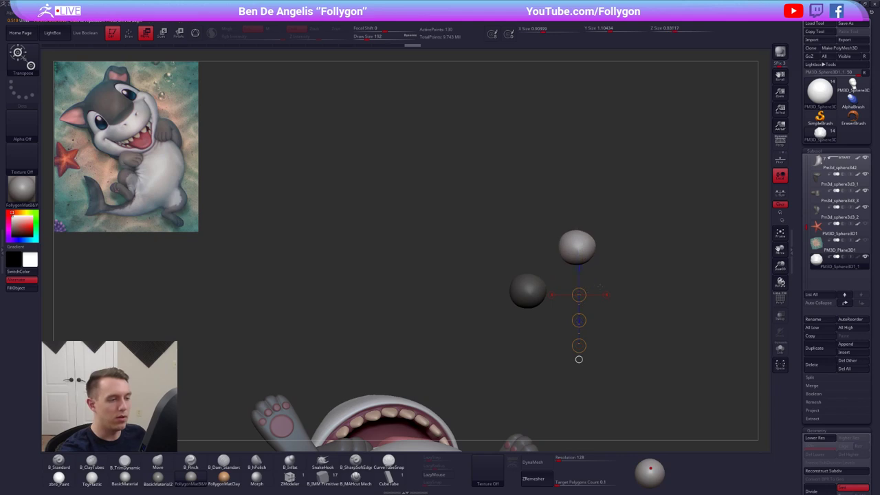
Invert the mask and move the original lower bubble in depth relative to the shark's face.
ctrl+right_drag(612, 303, 612, 275)
ctrl+click(611, 274)
drag(546, 294, 531, 384)
shift+drag(586, 286, 584, 322)
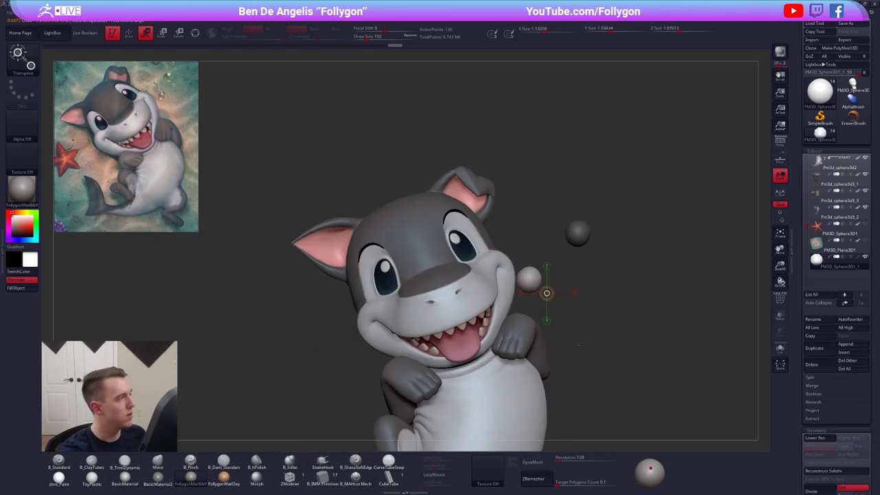
alt+drag(574, 271, 570, 320)
Invert the mask to free the upper bubble, then resize and reshape it slightly.
key(q)
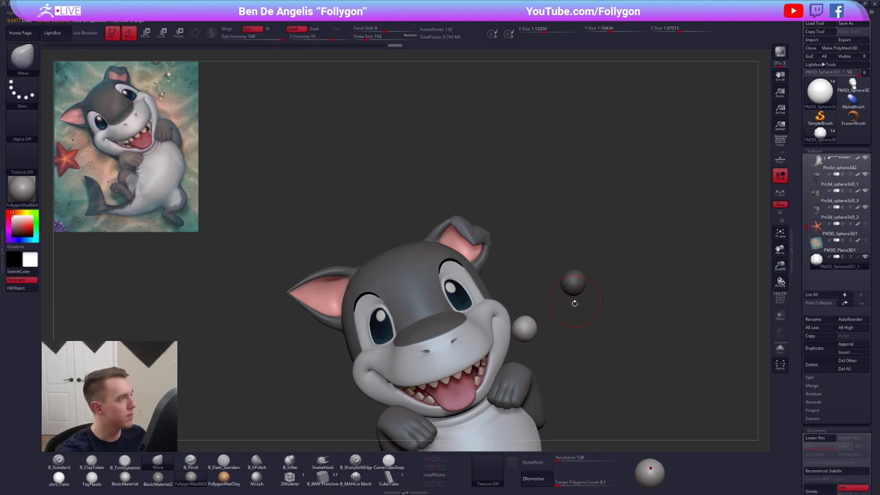
ctrl+click(579, 316)
key(space)
drag(576, 275, 638, 281)
key(w)
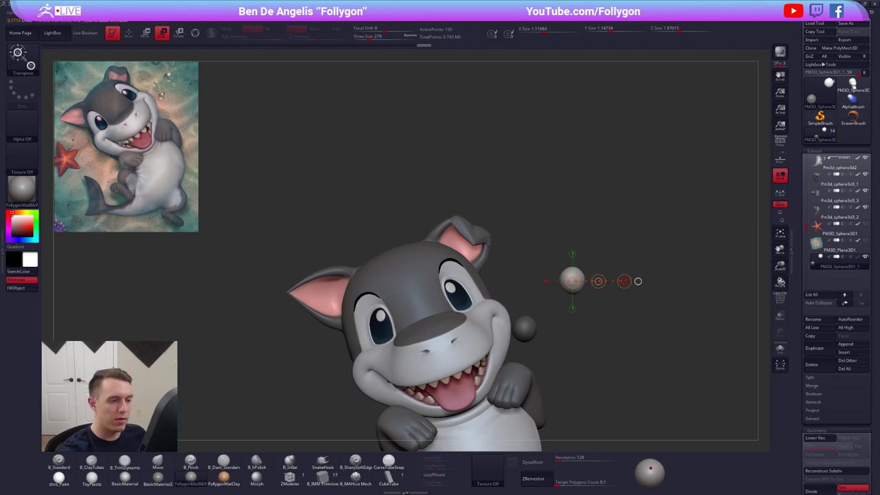
key(q)
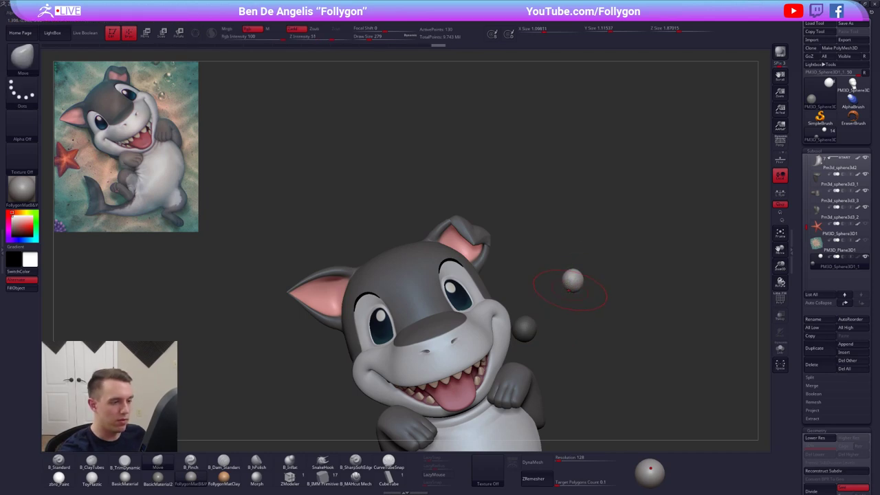
Refine the upper bubble with the Move brush, reduce the draw size to 140 and clear the mask.
mouse_move(605, 331)
alt+mouse_down()
mouse_move(601, 352)
mouse_move(563, 310)
mouse_move(588, 328)
alt+mouse_up()
key(space)
key(space)
drag(636, 355, 629, 355)
ctrl+drag(651, 319, 618, 332)
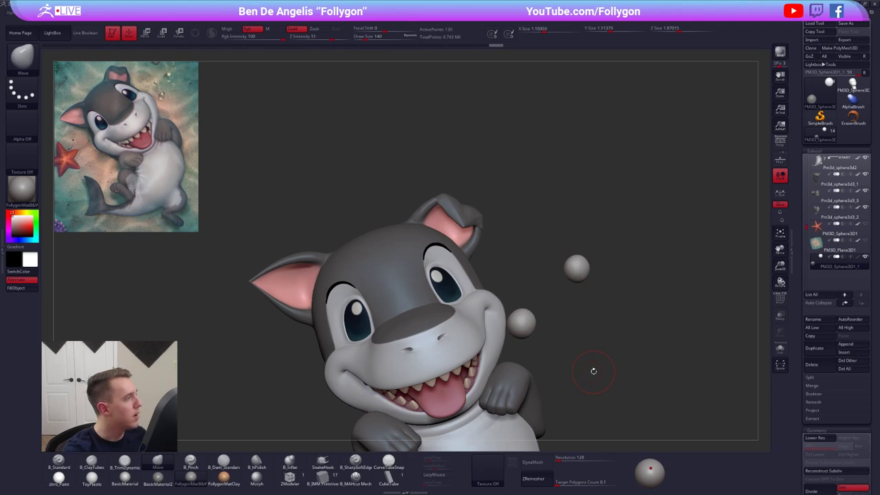
Mask the lower bubble, duplicate the upper one beside itself and scale the copy down into a small bubble.
alt+drag(595, 363, 592, 374)
mouse_move(543, 292)
ctrl+mouse_down()
mouse_move(600, 296)
mouse_move(534, 271)
mouse_move(648, 266)
ctrl+mouse_up()
ctrl+click(536, 270)
key(w)
drag(578, 280, 579, 336)
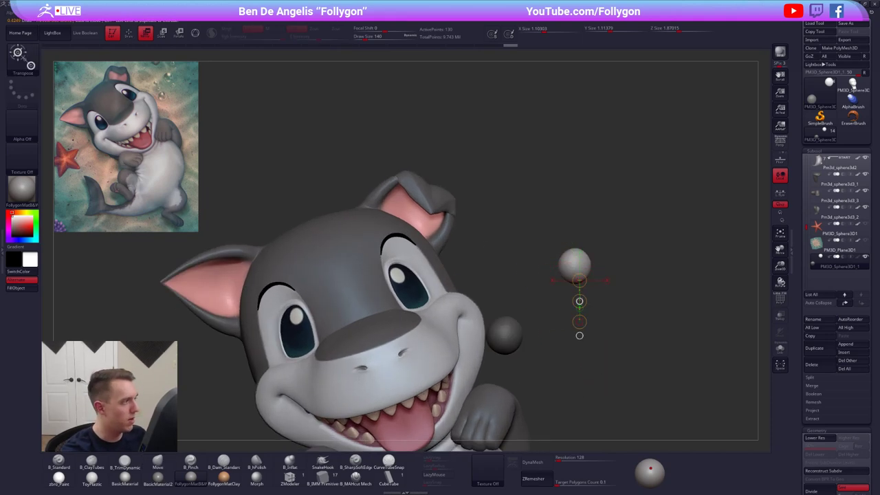
ctrl+drag(579, 301, 598, 327)
key(e)
mouse_move(593, 293)
shift+mouse_down()
mouse_move(650, 293)
mouse_move(616, 292)
mouse_move(627, 292)
shift+mouse_up()
drag(659, 330, 660, 419)
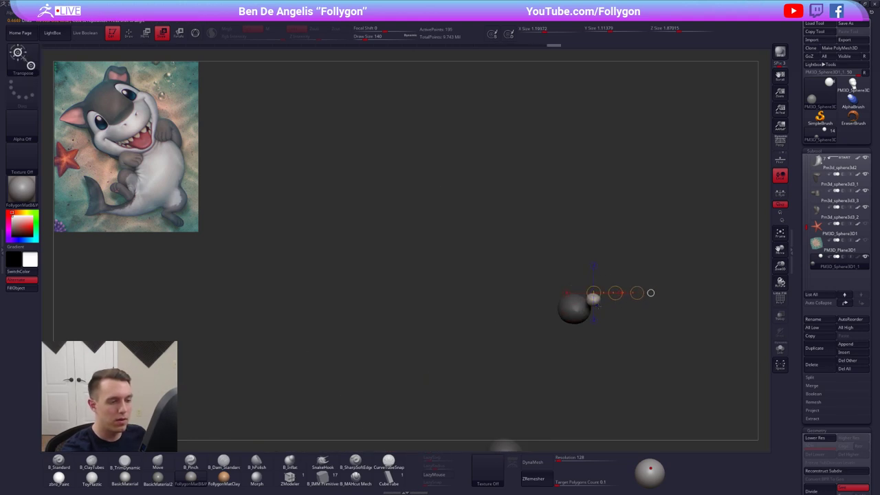
Move the small bubble in depth away from the large upper bubble.
key(w)
shift+drag(597, 305, 597, 360)
drag(596, 325, 600, 357)
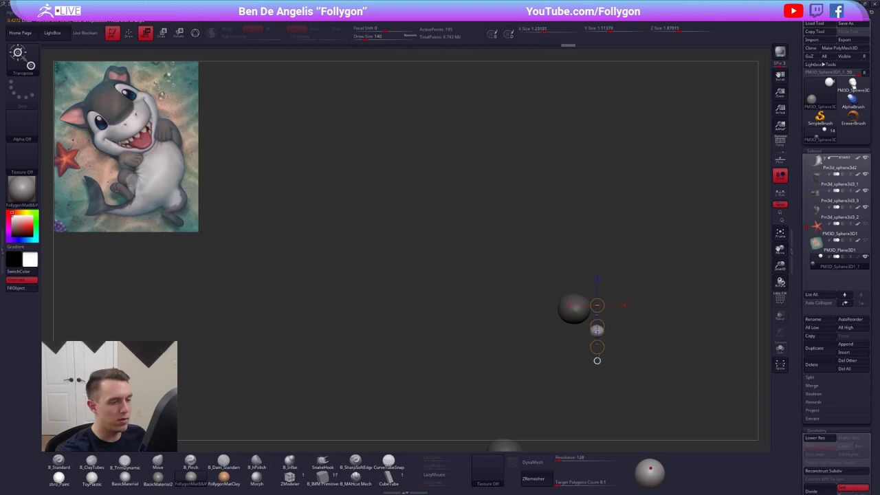
Duplicate the small bubble and place the copy just above the large lower bubble.
key(q)
mouse_move(578, 413)
mouse_down()
mouse_move(580, 358)
mouse_move(604, 307)
mouse_move(590, 307)
mouse_move(606, 302)
mouse_up()
key(w)
mouse_move(624, 297)
mouse_down()
mouse_move(625, 285)
mouse_move(609, 319)
mouse_move(542, 317)
mouse_move(531, 305)
mouse_move(552, 342)
mouse_up()
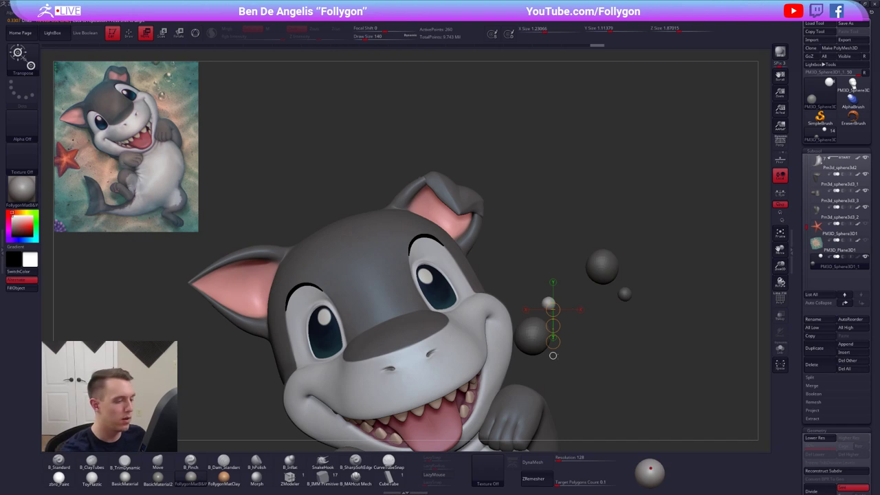
Free only the large lower bubble from the mask and move it slightly away from the shark's cheek.
ctrl+drag(526, 347, 607, 256)
click(614, 248)
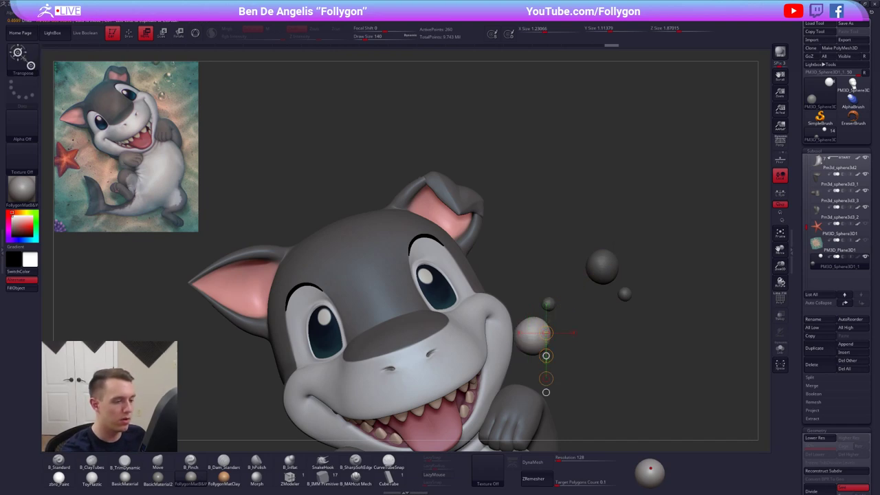
drag(546, 356, 556, 363)
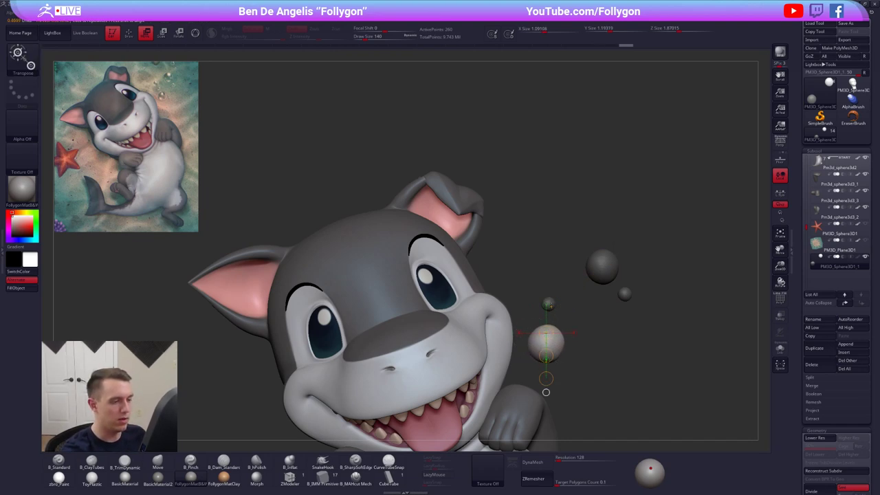
Free only the small bubble above the large lower one, move it in depth towards that bubble and shrink it.
ctrl+drag(552, 306, 573, 298)
shift+drag(619, 364, 615, 309)
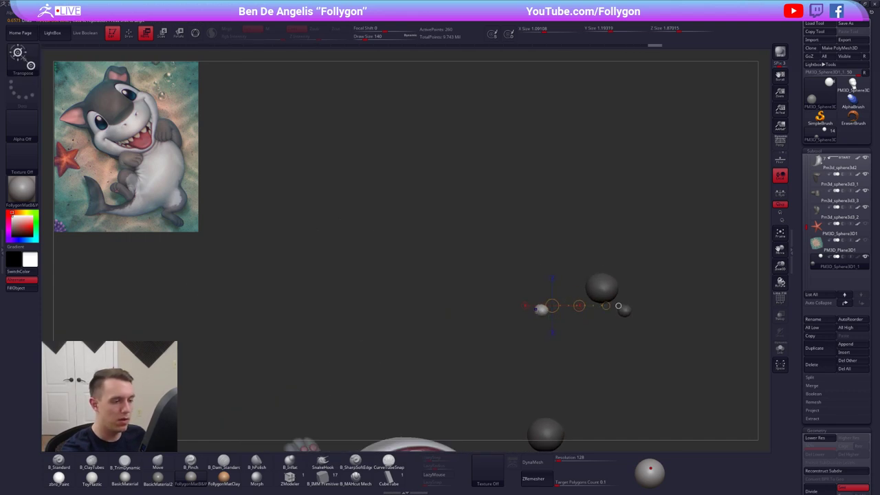
drag(542, 310, 539, 418)
alt+drag(551, 364, 556, 288)
key(e)
mouse_move(545, 325)
mouse_down()
mouse_move(597, 325)
mouse_move(575, 357)
mouse_move(576, 396)
mouse_up()
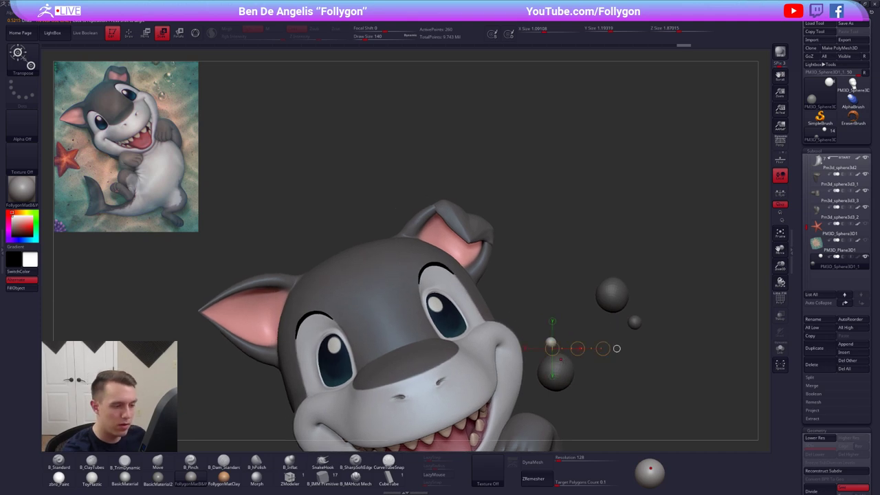
Duplicate the tiny bubble above itself and scale the copy up slightly.
key(w)
key(ctrl)
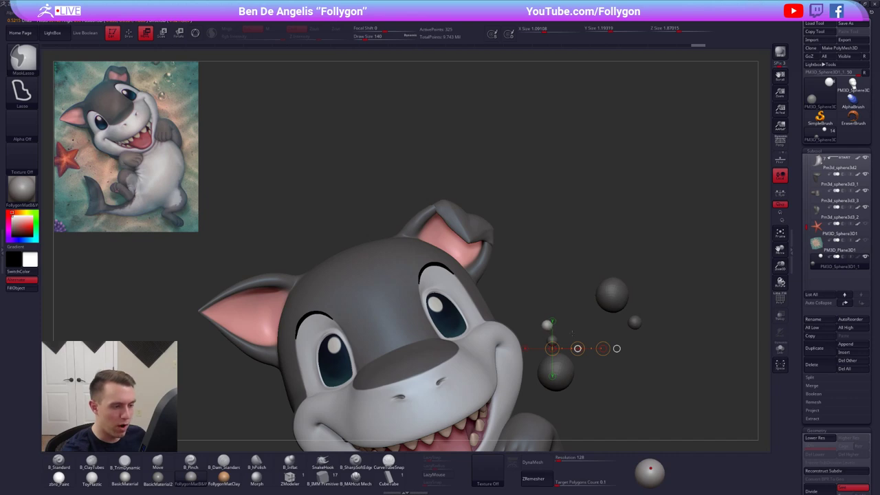
key(e)
alt+drag(572, 333, 576, 371)
drag(548, 325, 586, 322)
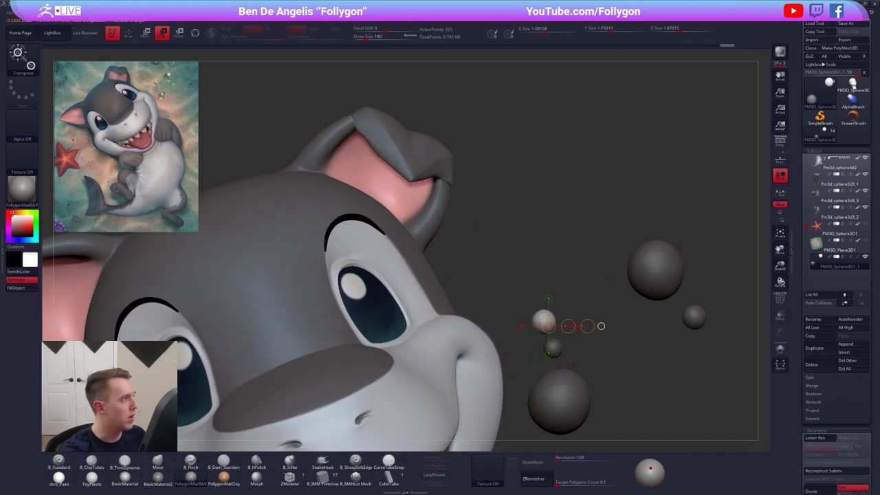
drag(567, 326, 571, 325)
Adjust the depth of the topmost bubble in the lower group from above.
mouse_move(612, 374)
mouse_down()
mouse_move(598, 268)
mouse_move(608, 240)
mouse_up()
key(w)
mouse_move(558, 338)
shift+mouse_down()
mouse_move(559, 382)
mouse_move(560, 343)
mouse_move(555, 349)
shift+mouse_up()
drag(616, 335, 612, 406)
Reduce the draw size to 96, touch up the unmasked bubble with the Move brush and review the arrangement.
key(q)
key(space)
drag(543, 301, 534, 300)
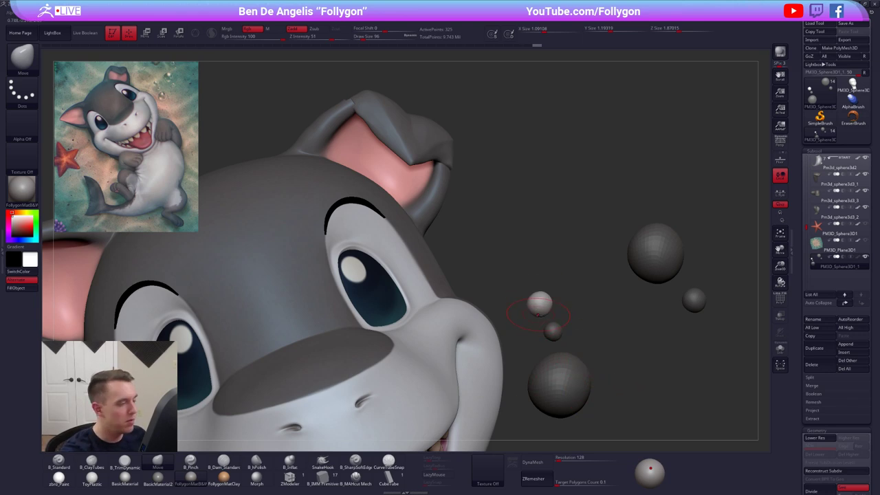
alt+drag(582, 336, 539, 296)
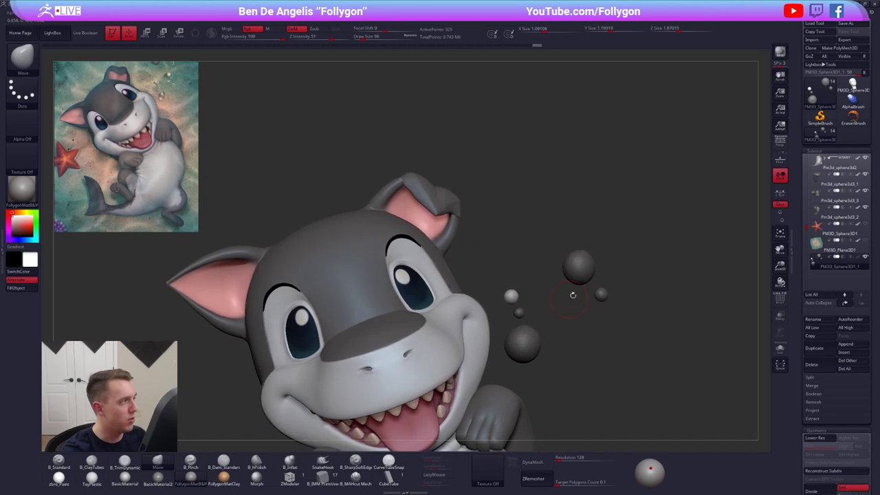
right_drag(609, 348, 569, 369)
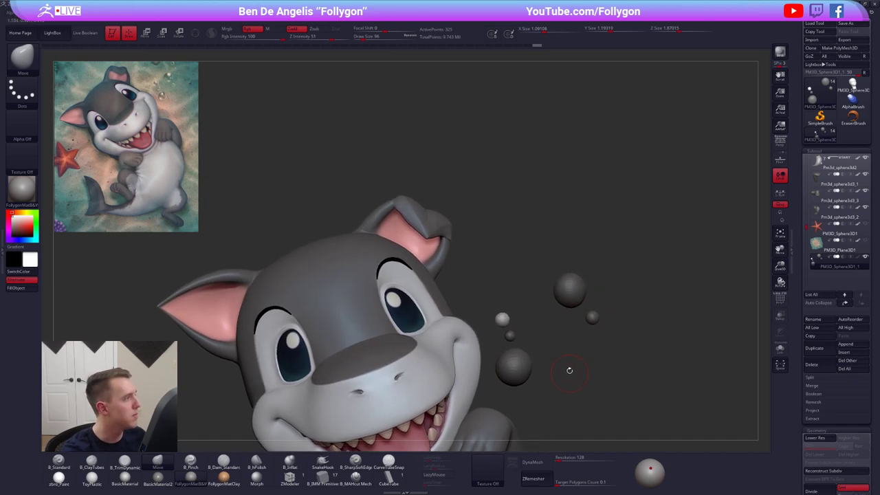
Duplicate the small bubble beside the upper large one, place the copy above it and shrink it.
alt+right_drag(300, 271, 266, 270)
key(w)
mouse_move(559, 316)
ctrl+mouse_down()
mouse_move(541, 285)
mouse_move(550, 300)
mouse_move(575, 237)
mouse_move(631, 252)
mouse_move(599, 252)
ctrl+mouse_up()
key(e)
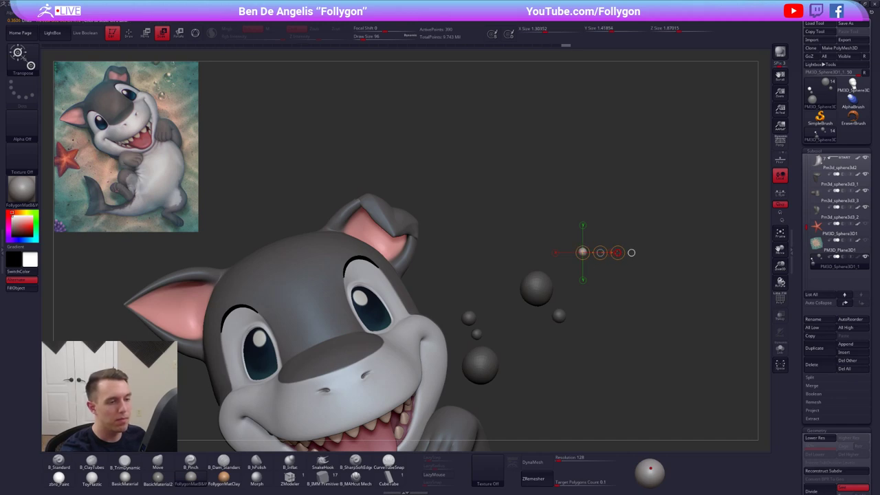
Adjust the depth of the tiny topmost bubble relative to the others.
right_drag(608, 289, 601, 199)
key(w)
mouse_move(558, 265)
mouse_down()
mouse_move(558, 314)
mouse_move(561, 242)
mouse_up()
ctrl+right_drag(560, 242, 561, 273)
key(q)
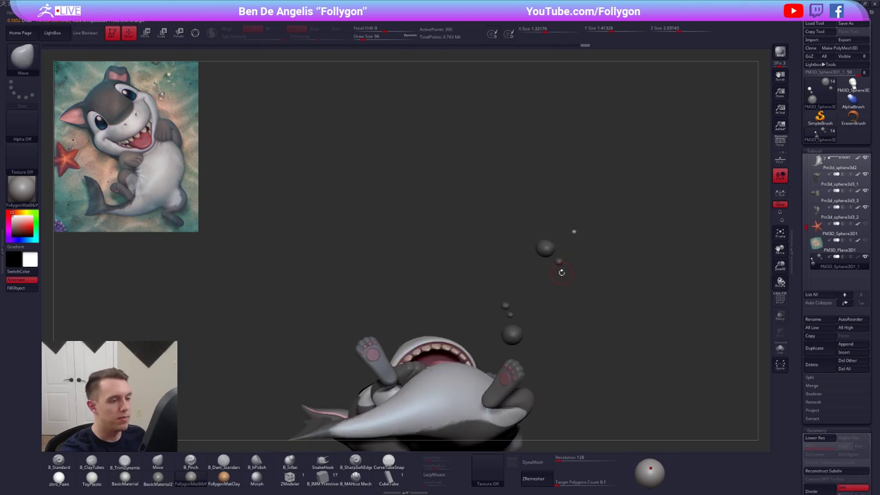
Free the upper large bubble and the small one next to it from the mask and shift them in depth.
ctrl+alt+drag(603, 257, 518, 273)
key(w)
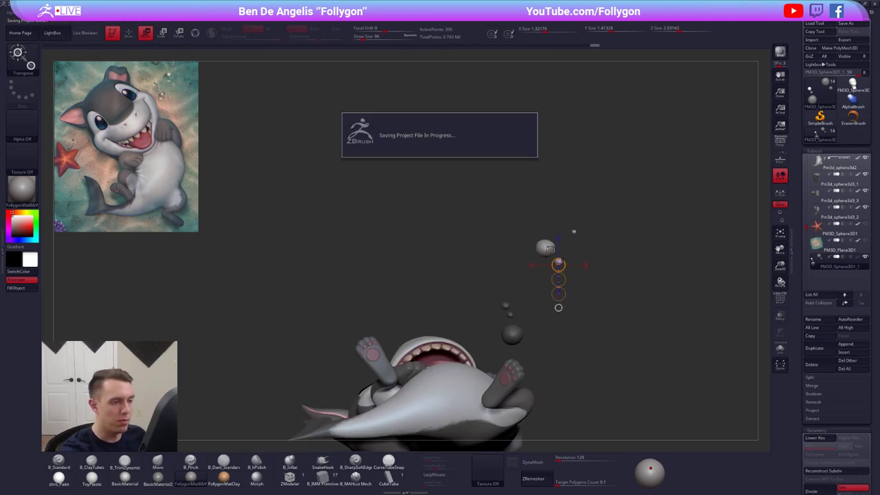
drag(548, 249, 548, 309)
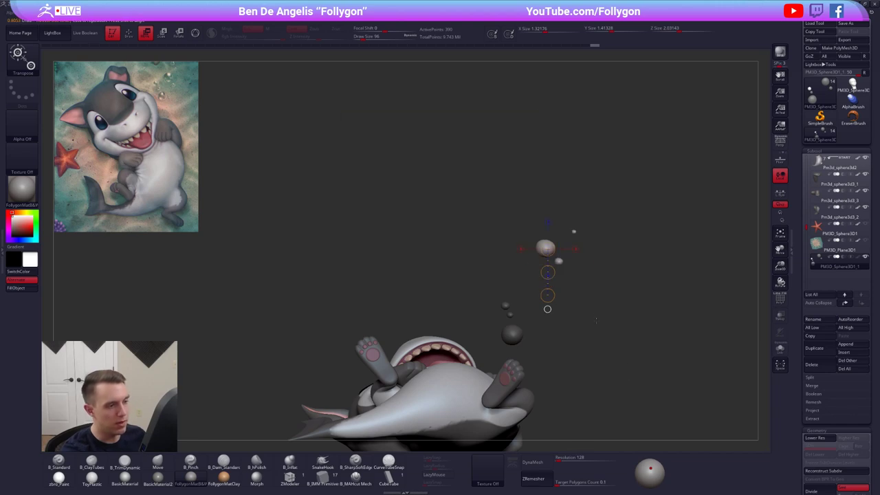
mouse_move(547, 272)
mouse_down()
mouse_move(547, 302)
mouse_move(575, 330)
mouse_move(573, 349)
mouse_move(538, 301)
mouse_move(513, 339)
mouse_move(575, 309)
mouse_move(548, 362)
mouse_move(577, 357)
mouse_move(549, 297)
mouse_move(556, 351)
mouse_up()
Duplicate the tiny topmost bubble above itself and scale the copy up.
key(q)
key(r)
key(q)
key(w)
ctrl+drag(565, 297, 527, 336)
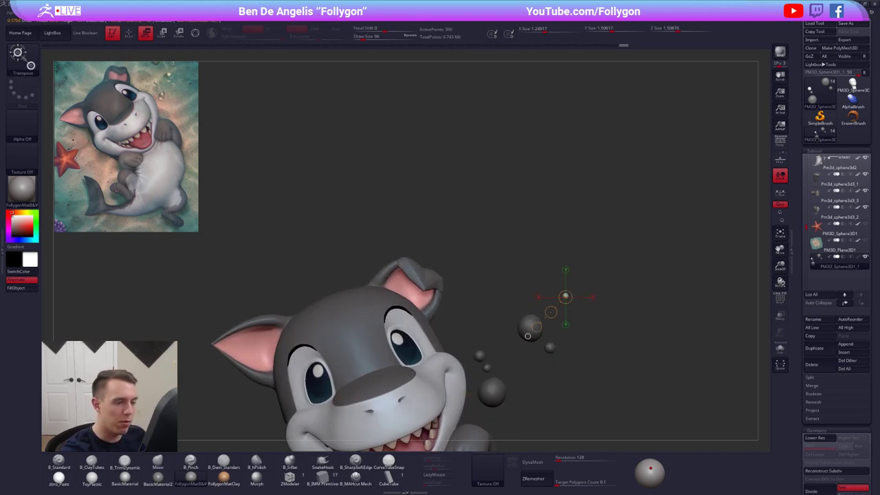
key(ctrl)
key(e)
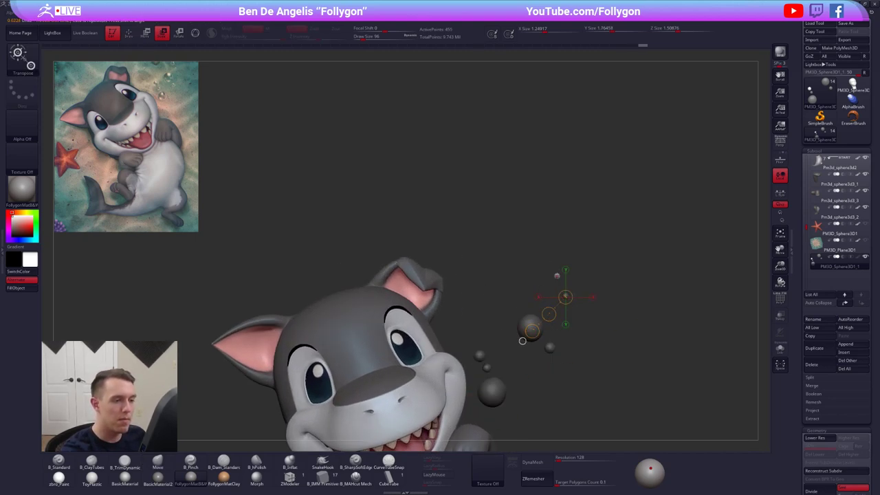
drag(557, 275, 629, 277)
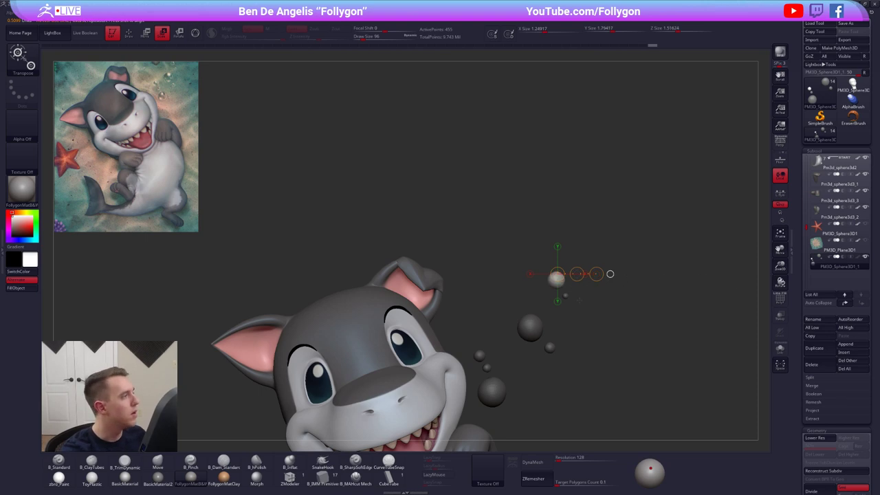
Set the draw size to 227 and reposition the new topmost bubble just above the tiny one.
key(q)
key(s)
mouse_move(567, 293)
mouse_down()
mouse_move(582, 292)
mouse_move(562, 275)
mouse_move(562, 285)
mouse_move(607, 283)
mouse_move(560, 311)
mouse_up()
key(w)
key(r)
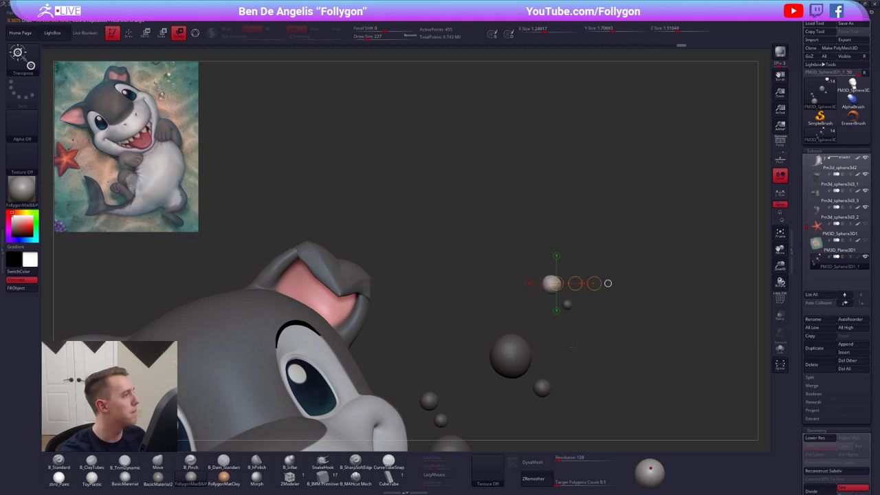
Move the topmost bubble in depth, clear the mask and return to the Move brush.
key(q)
mouse_move(621, 412)
alt+mouse_down()
mouse_move(614, 357)
mouse_move(527, 294)
mouse_move(541, 331)
mouse_move(541, 295)
mouse_move(595, 346)
alt+mouse_up()
key(w)
key(q)
key(q)
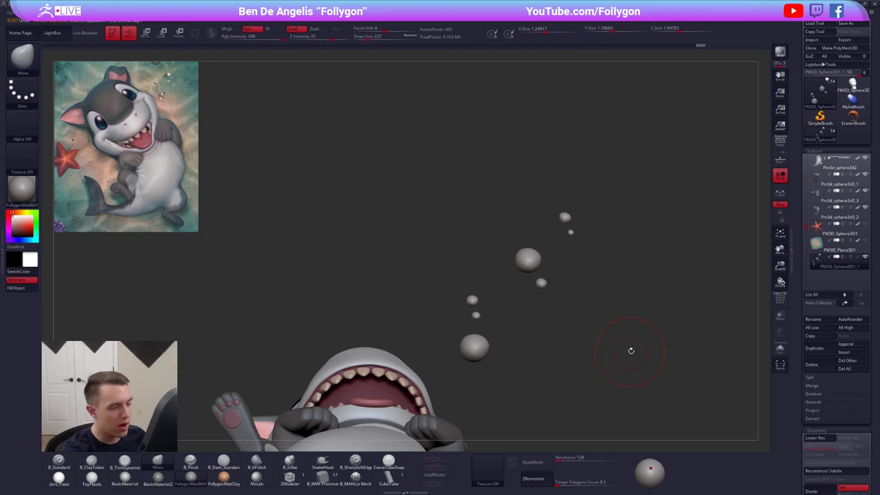
ZRemesh the bubbles with a target polygon count of 1 and inspect them in Solo with the wireframe shown.
click(562, 482)
click(545, 479)
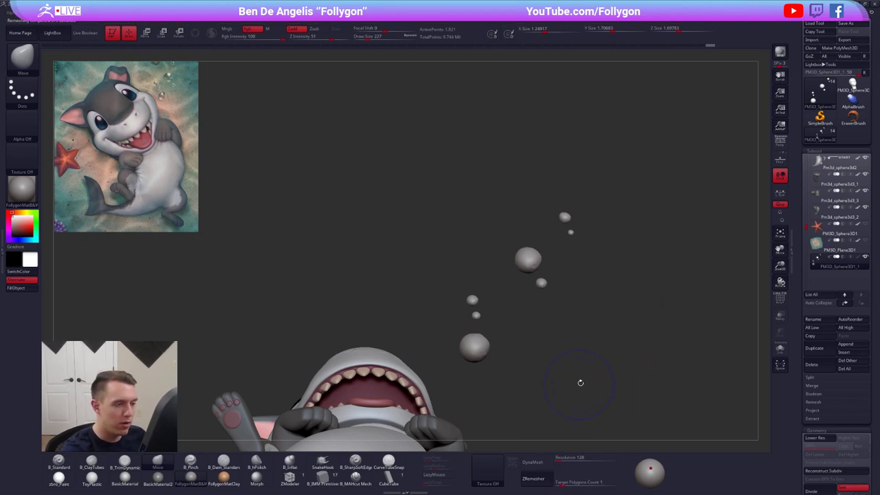
key(shift+f)
key(shift+d)
key(s)
alt+drag(576, 385, 584, 355)
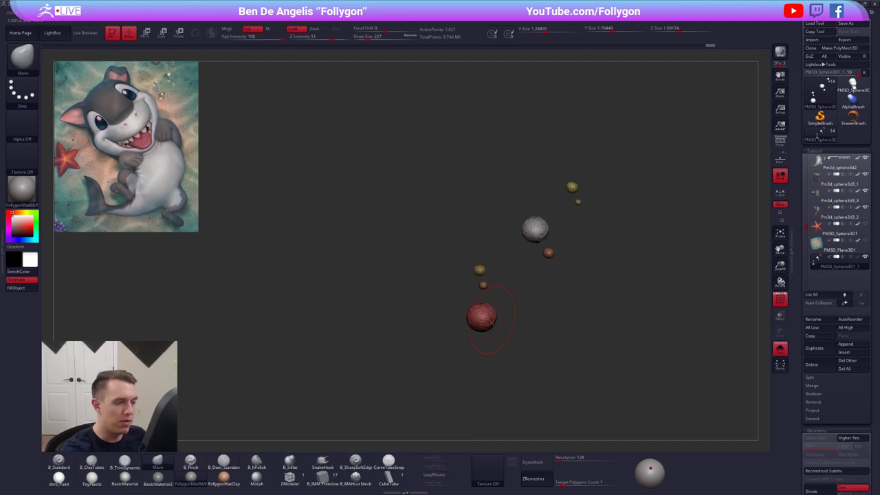
Subdivide the remeshed bubbles up to level 5, select the Move brush and hide the wireframe.
key(ctrl+d)
key(ctrl+d)
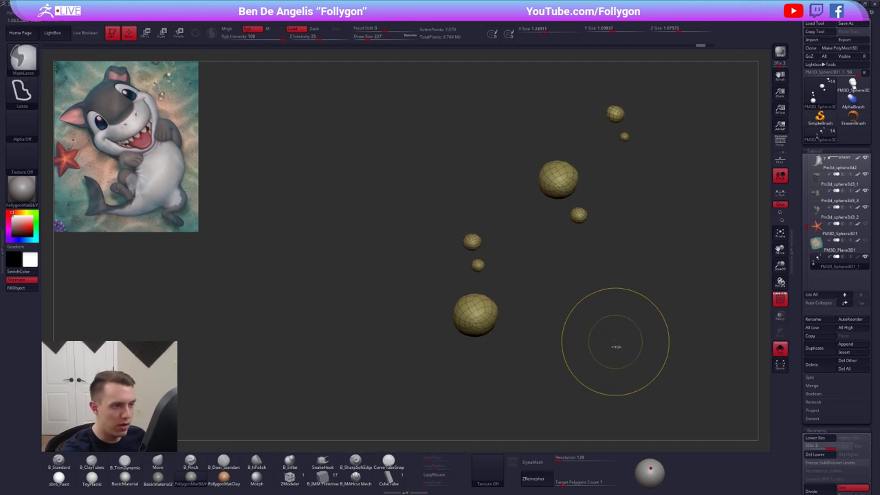
key(b)
key(m)
key(v)
key(shift+f)
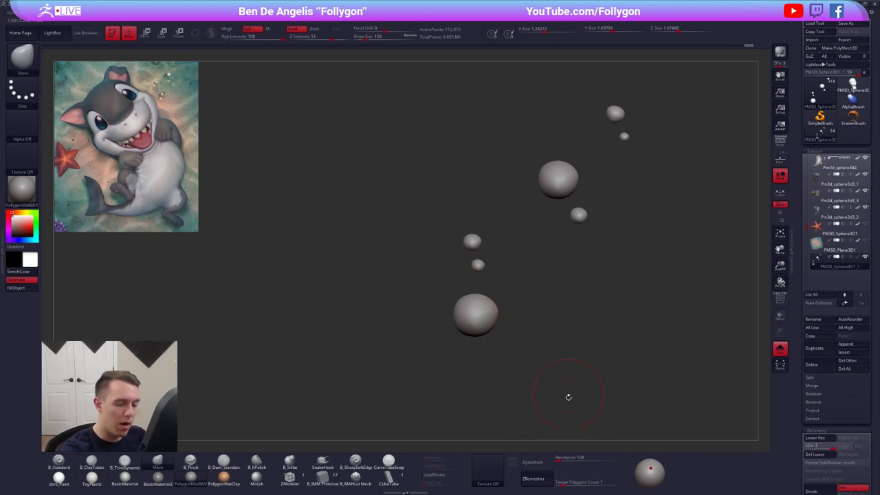
ZRemesh the smoothed bubbles again, check the new wireframe and subdivide them.
click(540, 478)
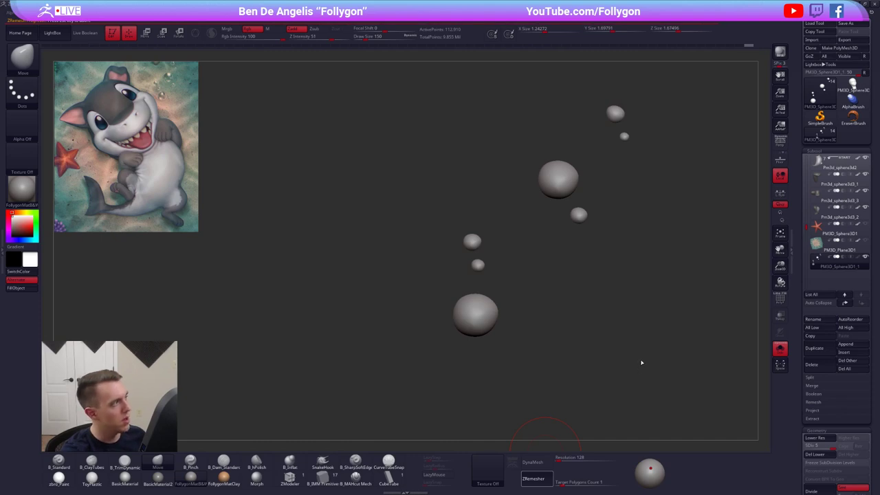
key(shift+f)
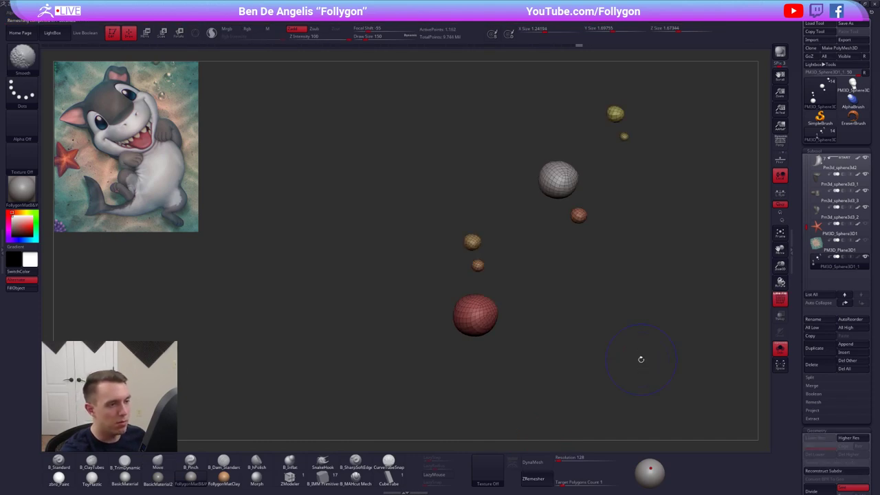
key(shift+f)
drag(595, 327, 595, 365)
key(d)
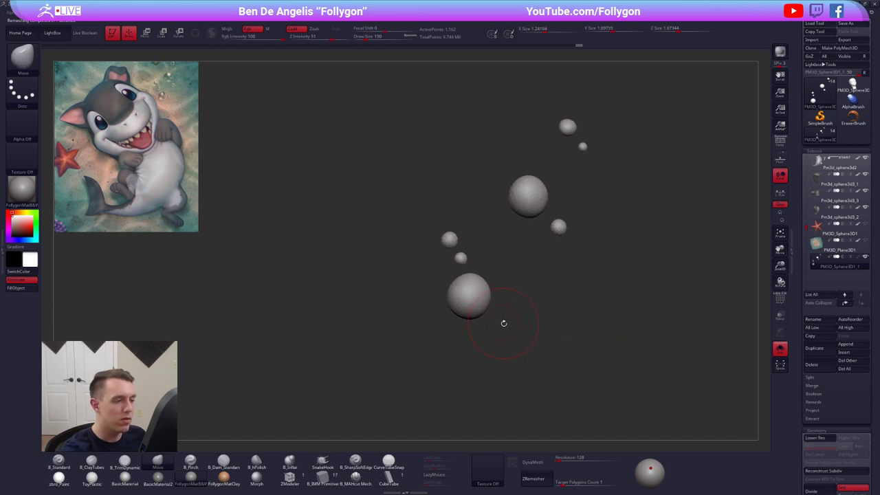
Reshape the small bubble above the large lower one slightly with the Move brush at a draw size of 61.
ctrl+right_drag(453, 246, 463, 241)
key(space)
drag(464, 241, 454, 237)
right_drag(455, 245, 467, 246)
drag(467, 245, 448, 240)
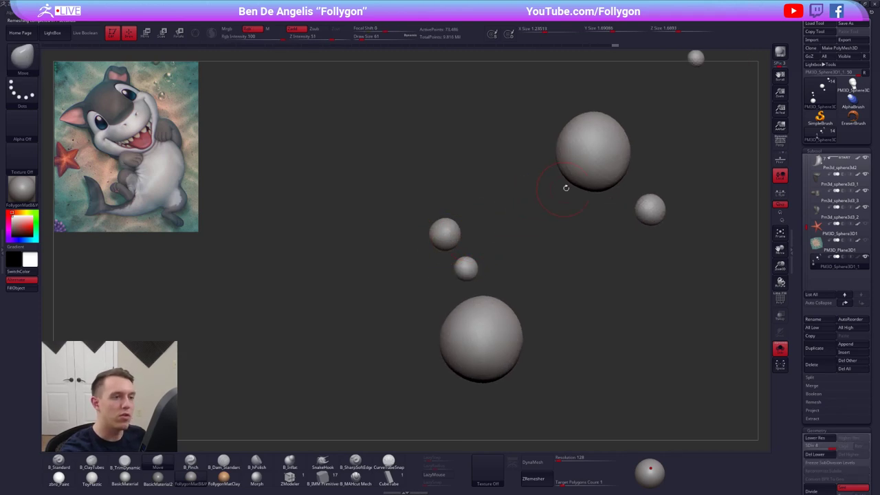
Enlarge the draw size to 130 and adjust the outlines of the upper bubbles with the Move brush.
key(space)
drag(566, 187, 569, 187)
alt+right_drag(600, 154, 569, 208)
key(space)
drag(569, 209, 573, 209)
mouse_move(603, 236)
alt+right_down()
mouse_move(596, 229)
mouse_move(593, 257)
alt+right_up()
alt+right_drag(624, 137, 592, 203)
alt+drag(592, 202, 570, 168)
alt+drag(687, 362, 670, 343)
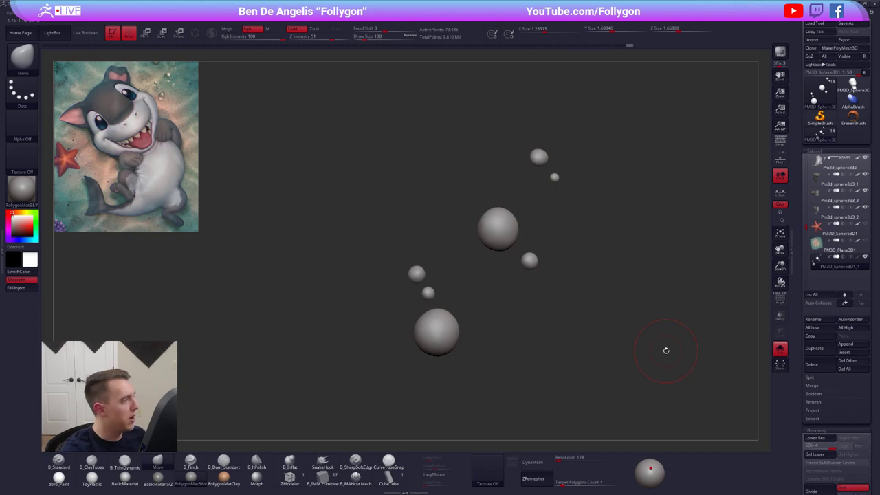
Fill the bubbles with the ToyPlastic material in white, using the B_Standard brush in Mrgb mode at intensity 100.
key(1)
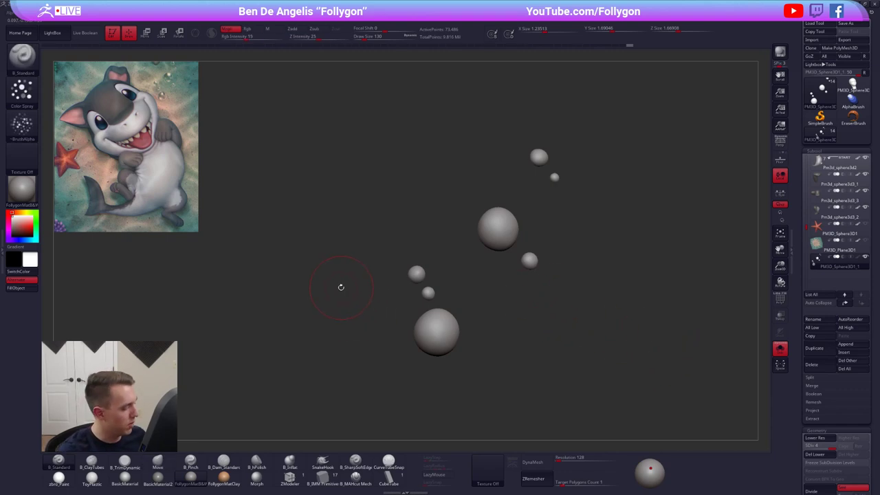
key(space)
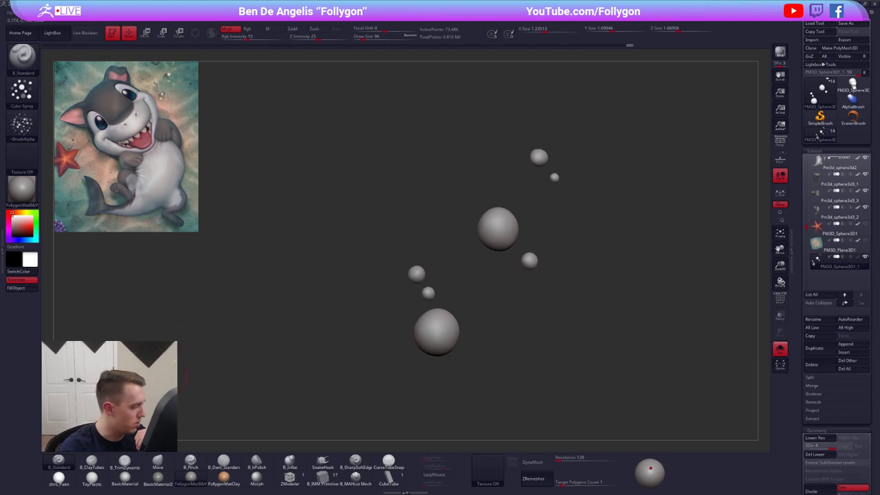
click(94, 484)
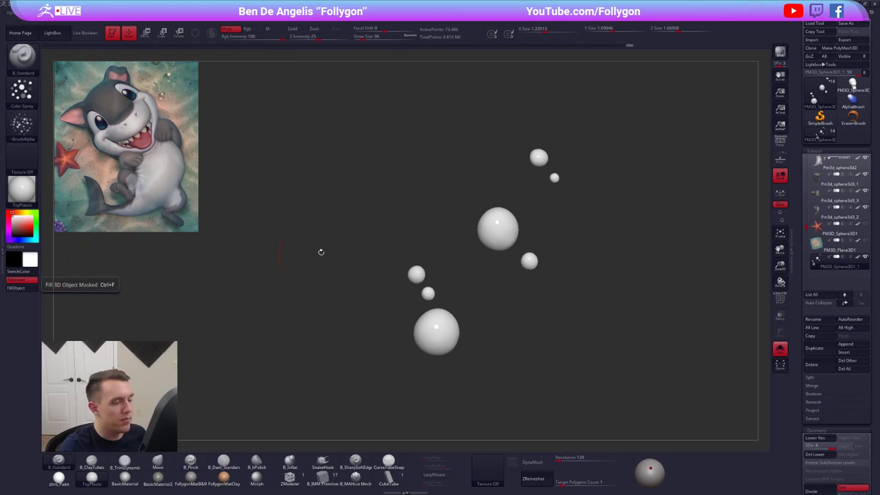
drag(343, 230, 435, 217)
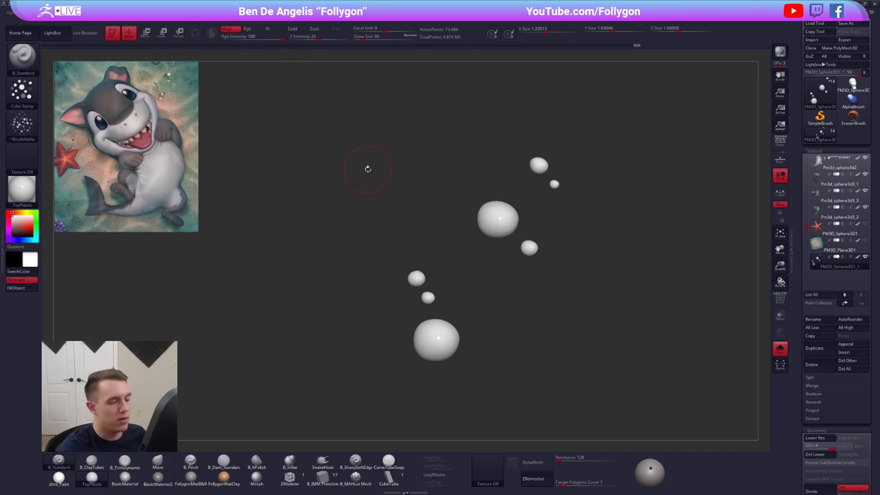
Enable BPR Transparent Shading in the bubbles' display properties and always allow the Transparent render option to be turned on.
scroll(812, 319, down, 8)
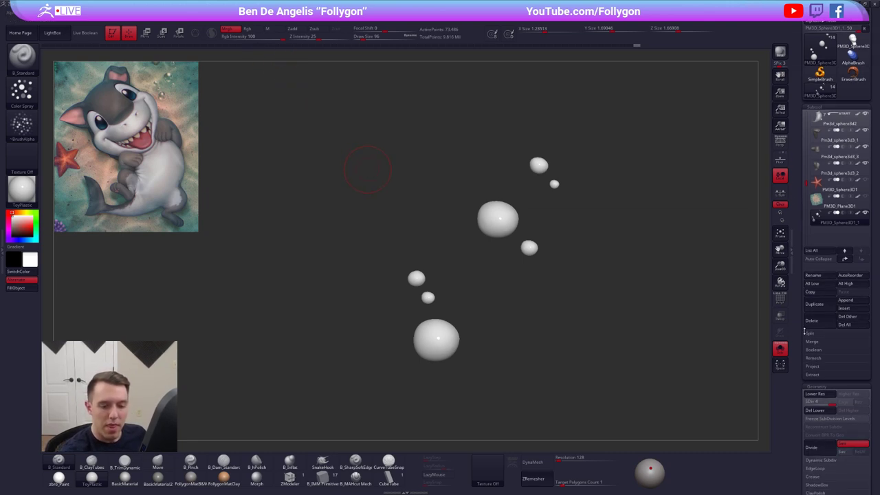
click(817, 350)
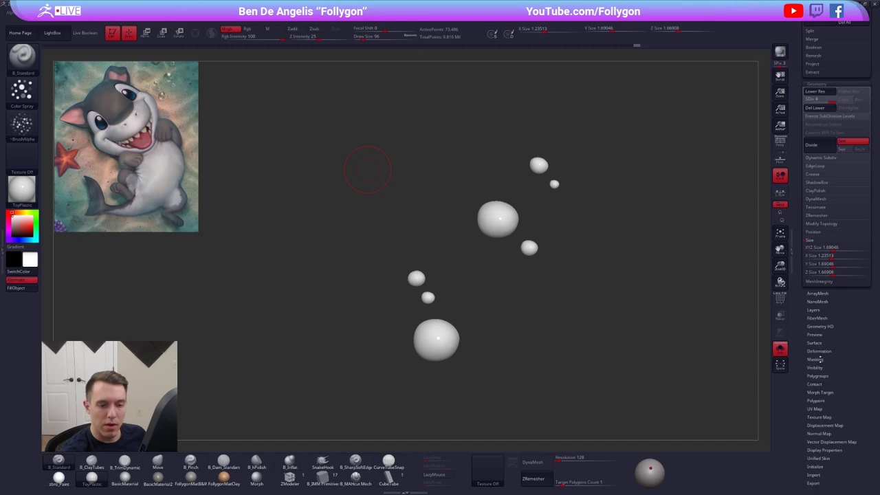
scroll(824, 341, down, 4)
scroll(827, 335, down, 2)
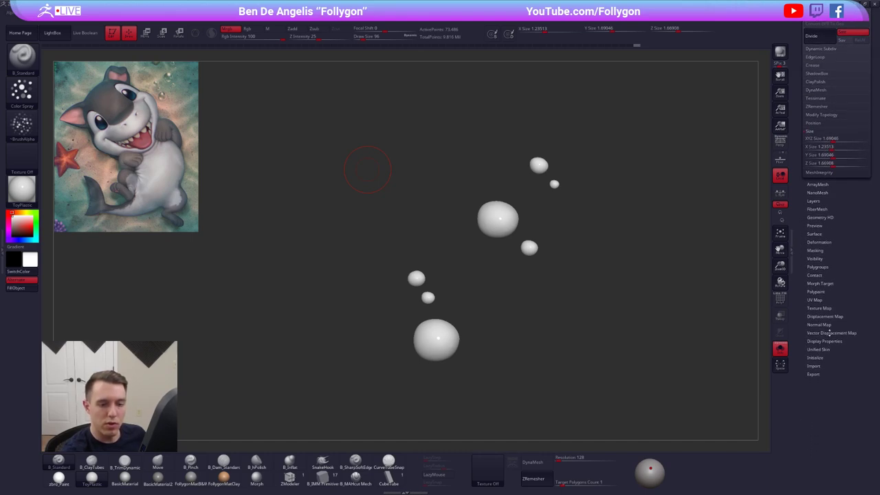
click(824, 332)
scroll(828, 303, down, 5)
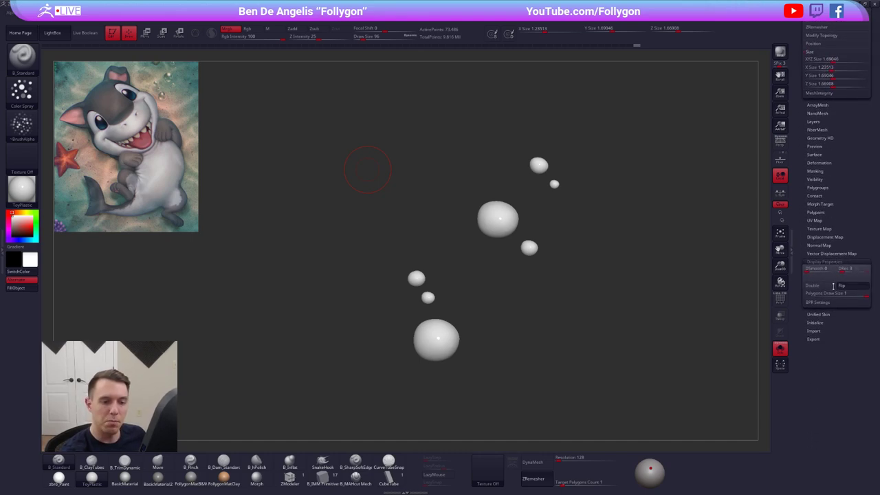
click(828, 282)
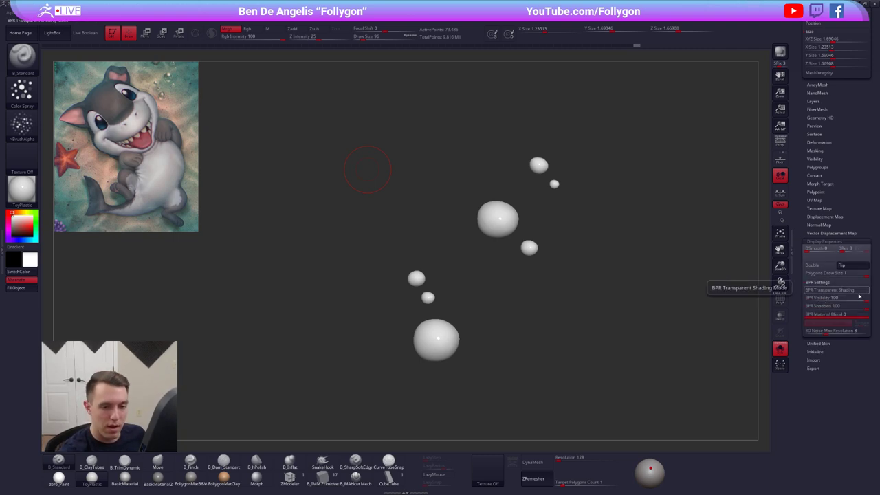
click(852, 292)
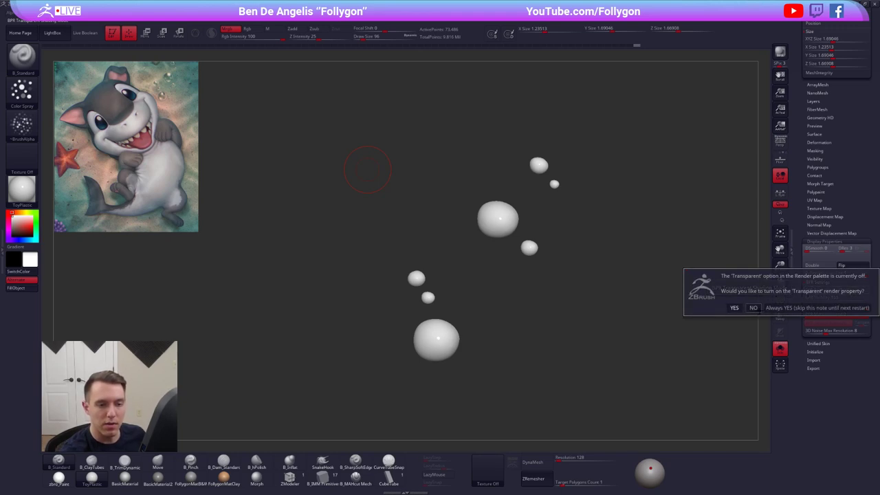
click(773, 307)
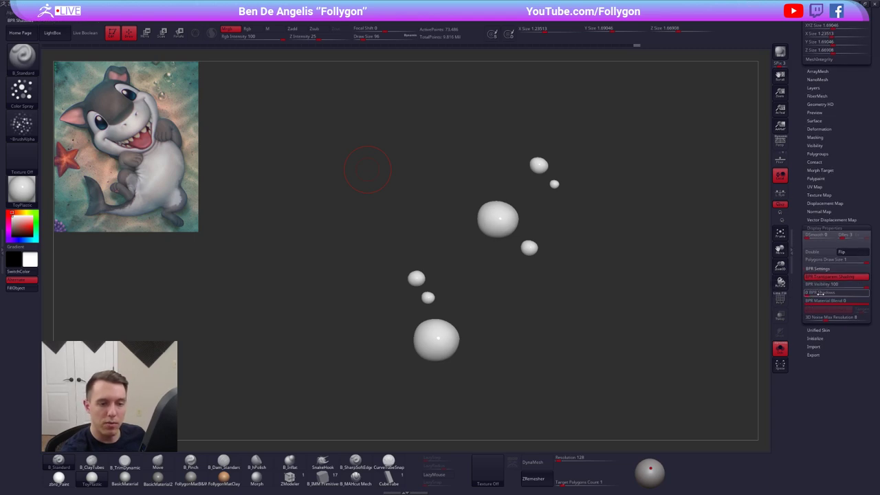
Set the bubbles' BPR Shadows to 0 and BPR Visibility to about 40, and run a BPR render.
drag(859, 287, 825, 288)
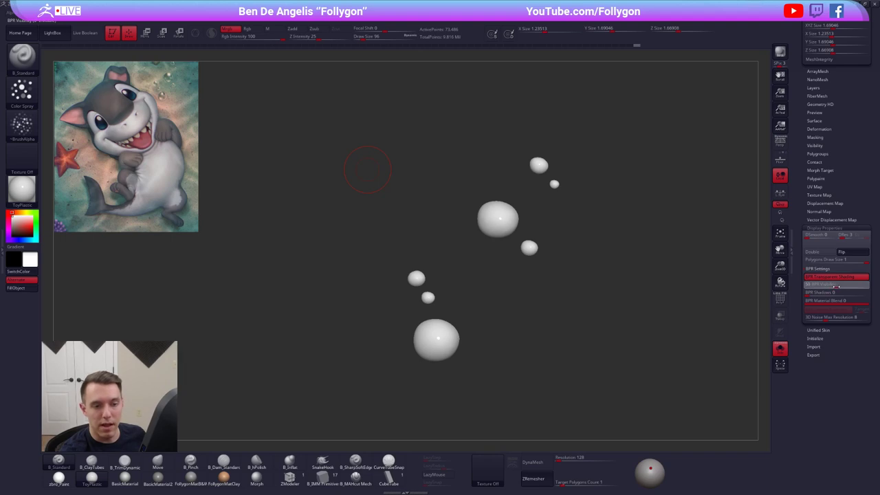
drag(834, 287, 835, 287)
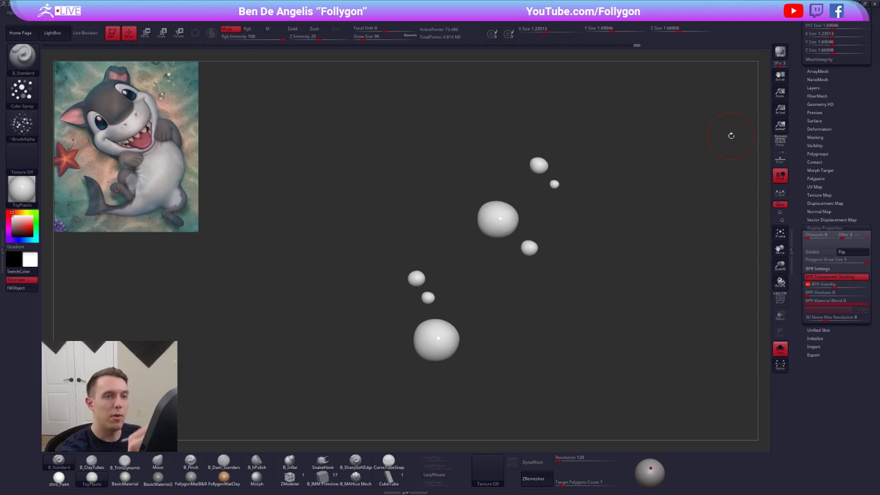
click(780, 56)
key(shift+r)
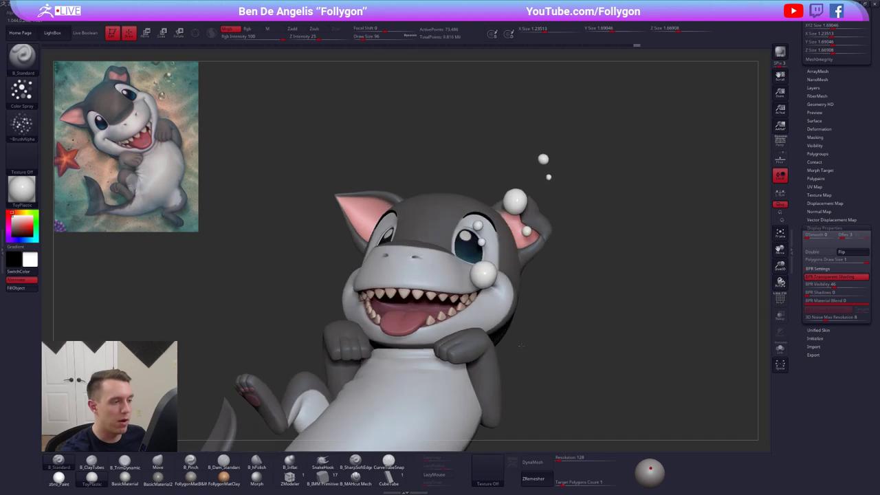
Render the bubbles in front of the shark's face to check their transparency.
drag(520, 346, 559, 343)
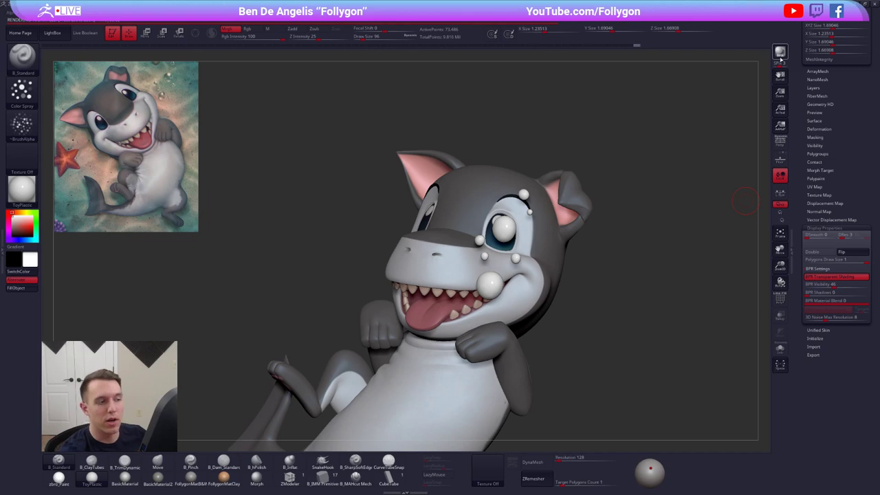
click(781, 61)
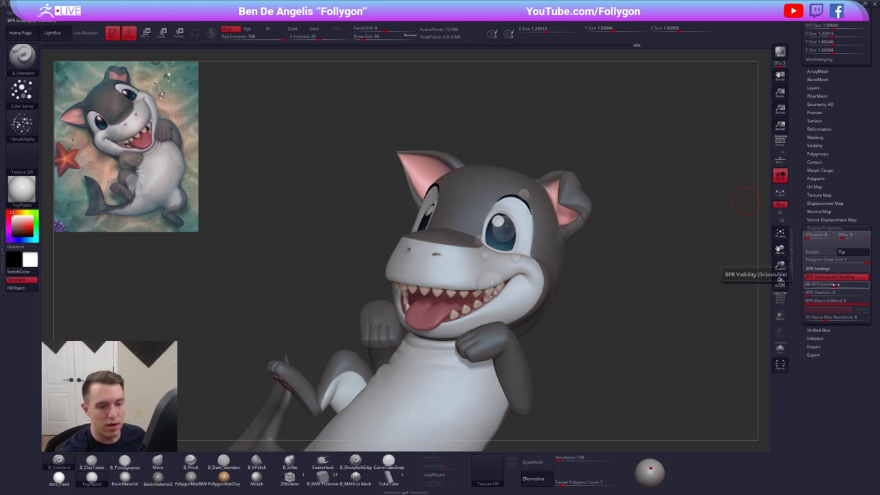
drag(664, 334, 664, 337)
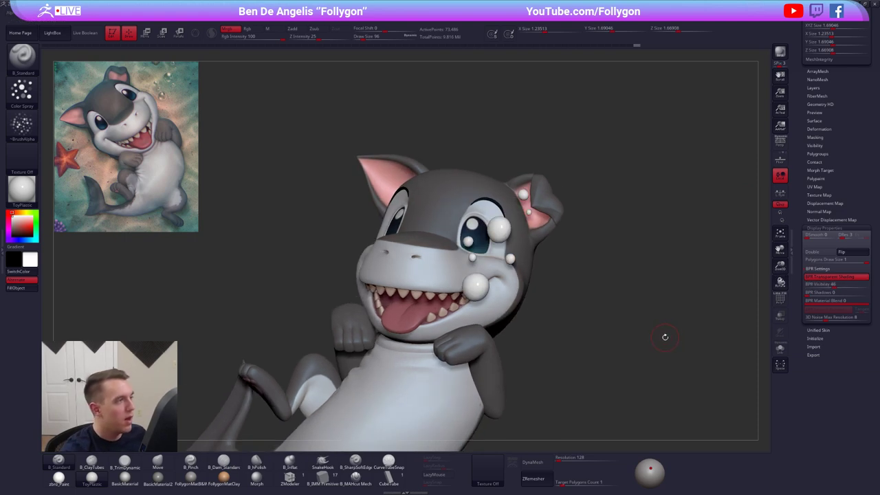
Fill the bubbles with black and render them both over the shark's face and isolated.
key(v)
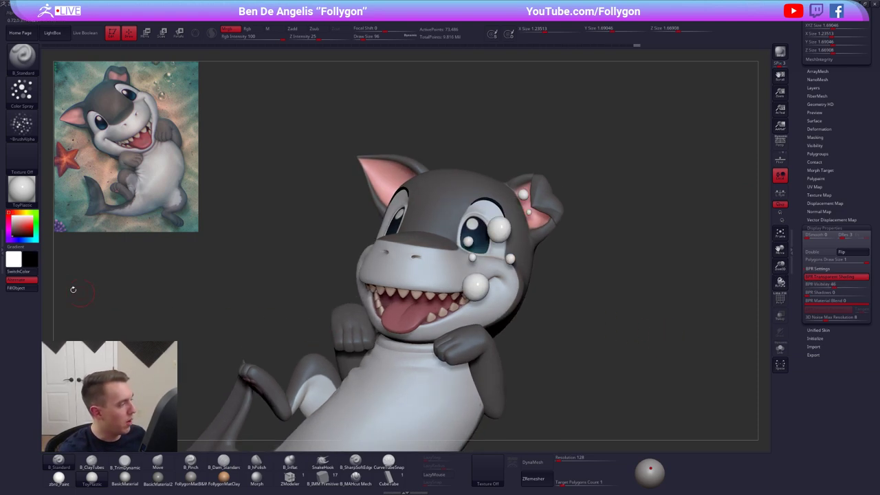
click(38, 291)
key(v)
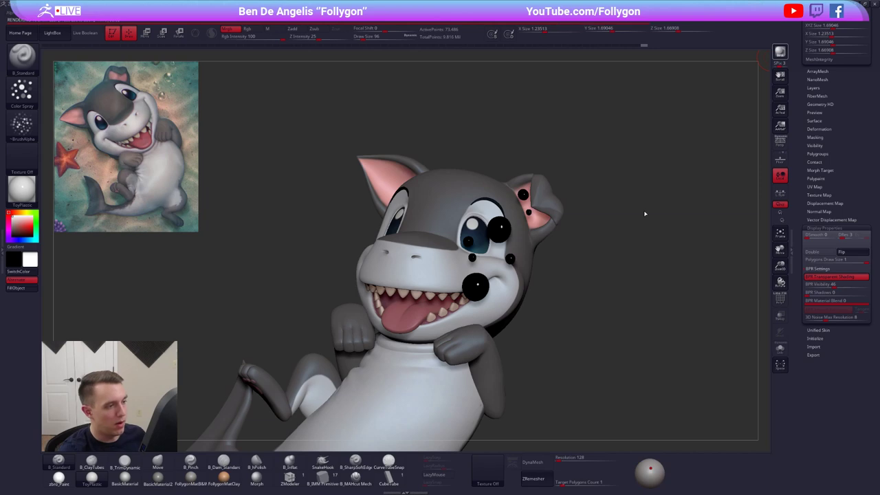
click(644, 212)
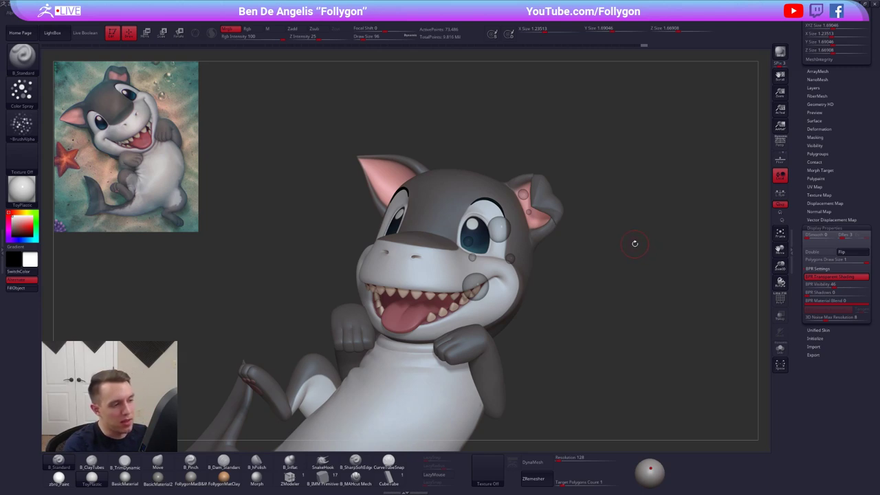
key(alt+s)
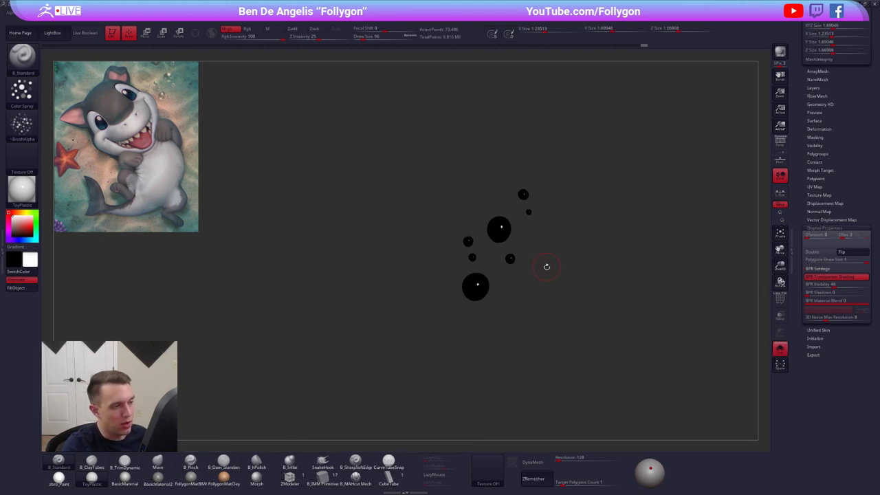
mouse_move(508, 244)
right_down()
mouse_move(509, 222)
mouse_move(496, 243)
right_up()
click(782, 52)
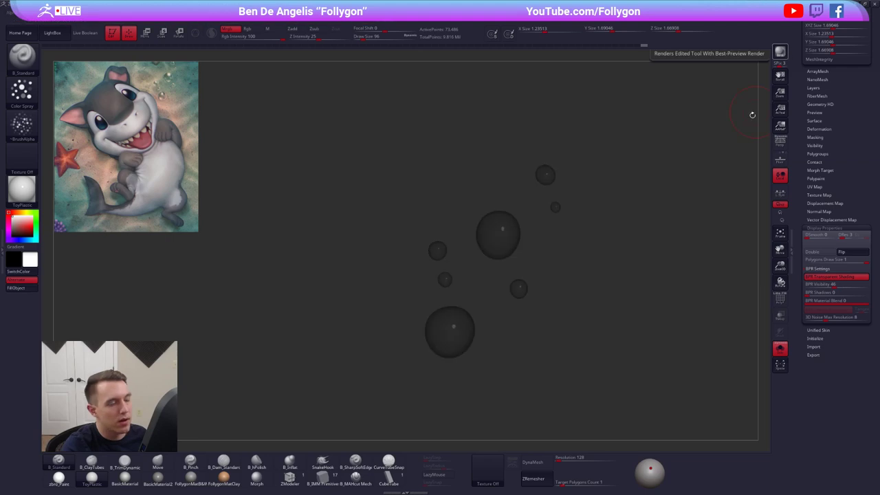
Render the bubbles at a BPR Visibility of 15 in front of the shark and refill them with white.
drag(833, 284, 830, 288)
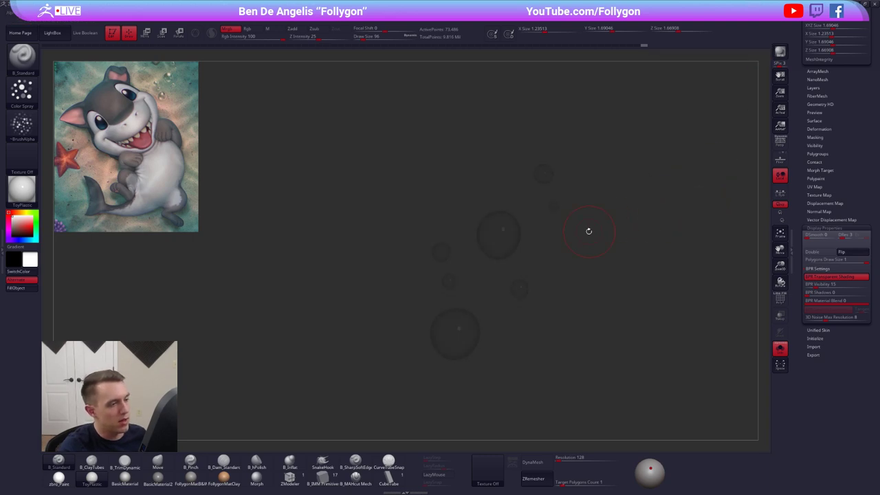
alt+drag(533, 264, 518, 243)
key(alt+s)
drag(694, 242, 761, 239)
click(780, 53)
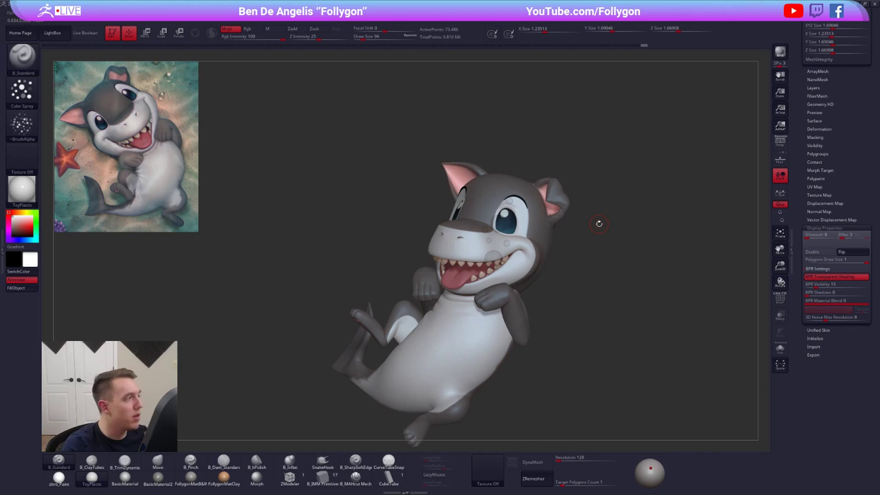
click(32, 290)
drag(295, 275, 515, 245)
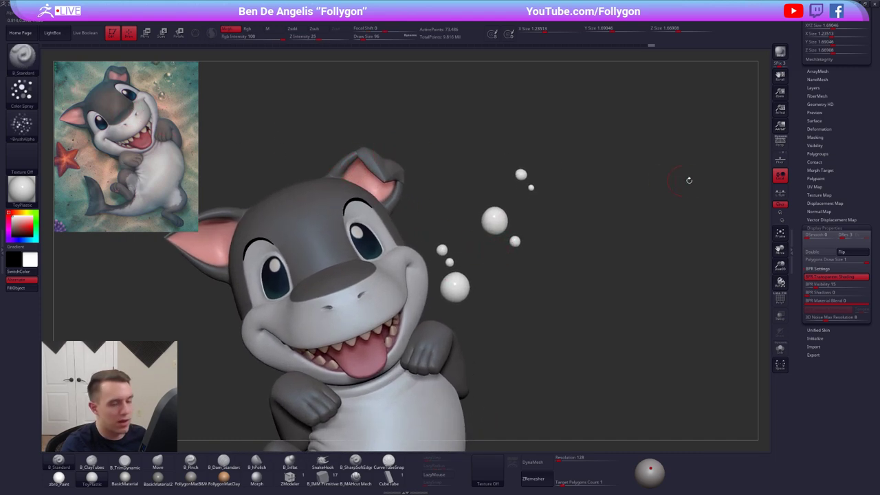
Dock the Material palette and set the ToyPlastic material's Ambient to 4 and Diffuse to about 71.
click(3, 252)
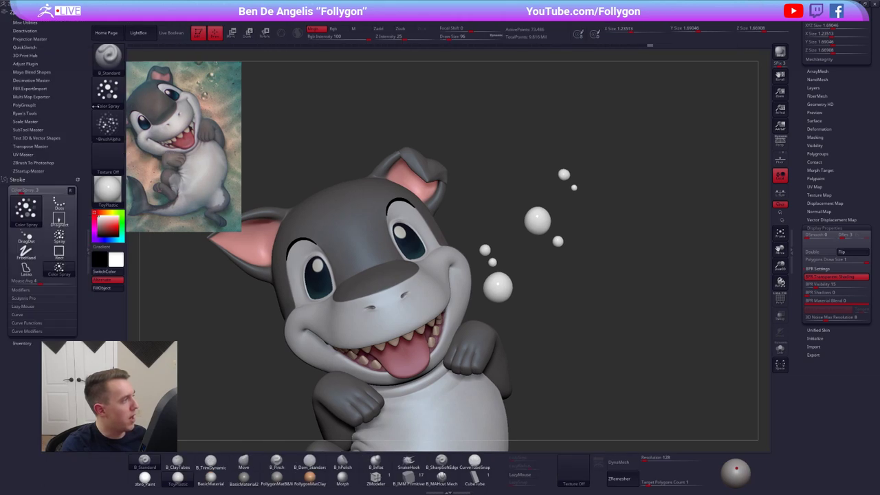
click(294, 21)
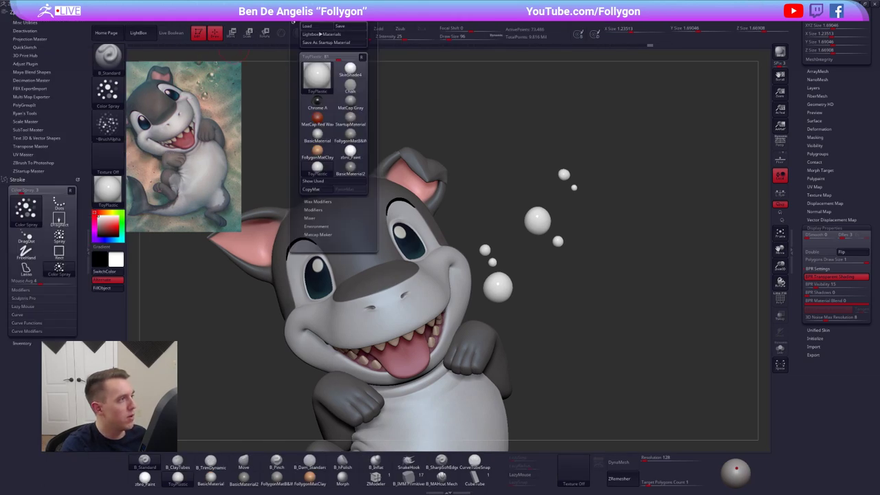
click(294, 23)
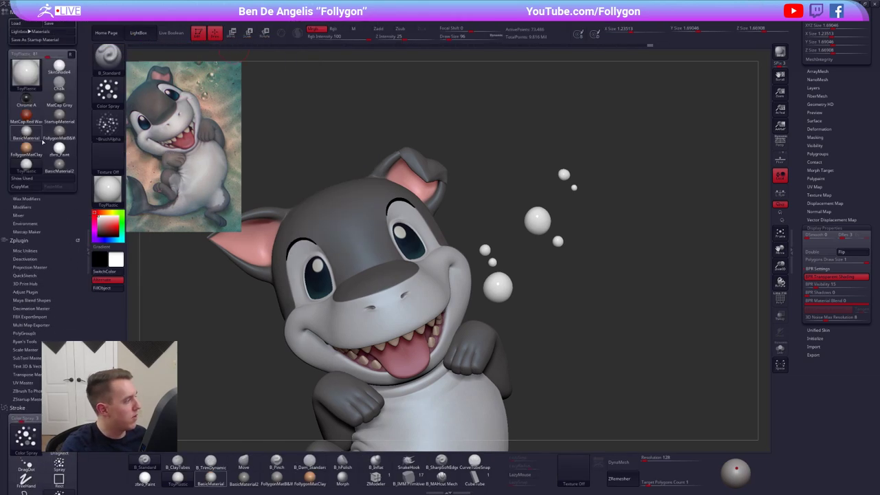
click(22, 207)
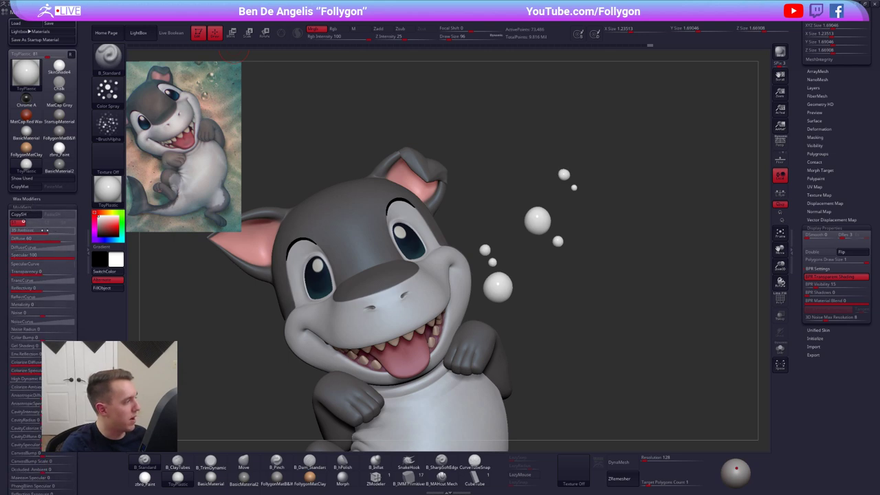
mouse_move(42, 230)
mouse_down()
mouse_move(62, 231)
mouse_move(23, 233)
mouse_move(71, 243)
mouse_move(63, 241)
mouse_up()
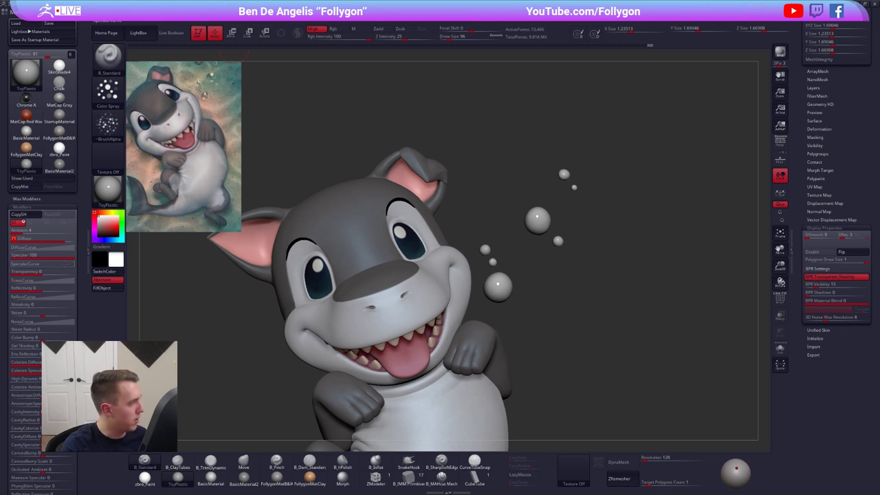
Reset ToyPlastic's Specular Curve and bend it downward to narrow the bubbles' highlight.
click(60, 256)
click(41, 264)
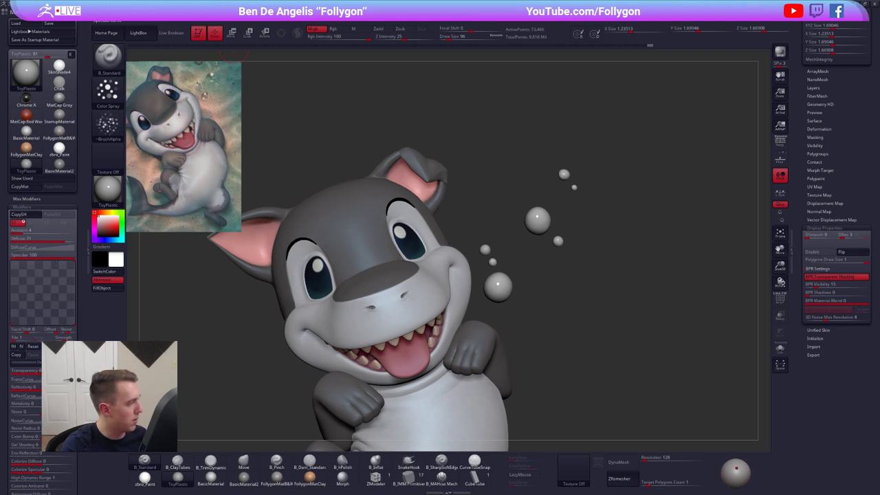
click(35, 346)
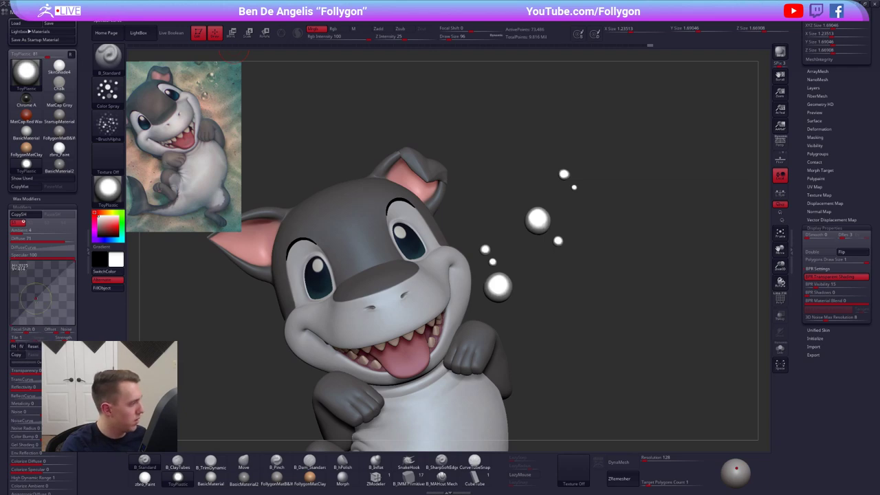
drag(74, 262, 69, 305)
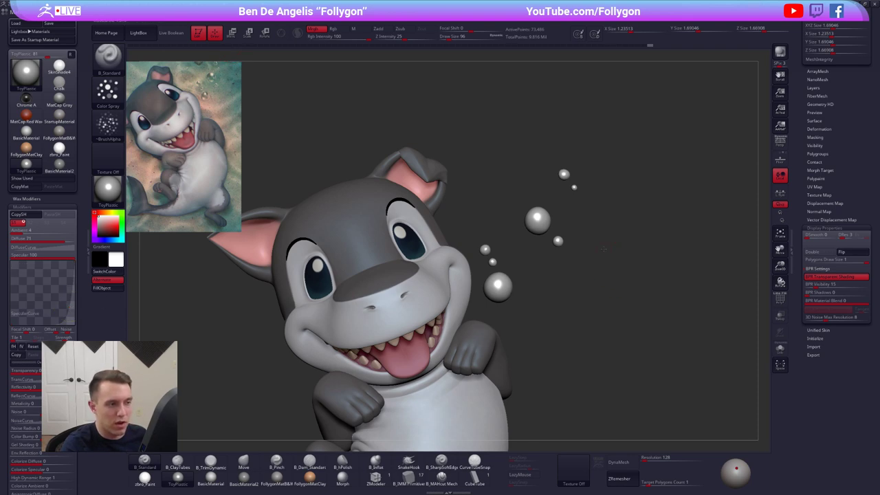
Set the bubbles' BPR Visibility to 45 and render them beside the shark's head.
drag(614, 270, 602, 240)
key(alt+s)
drag(543, 268, 548, 247)
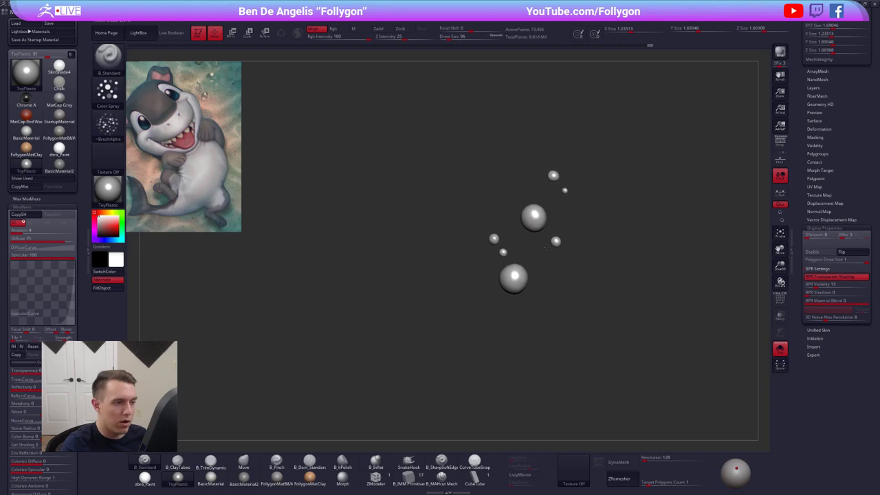
key(alt+s)
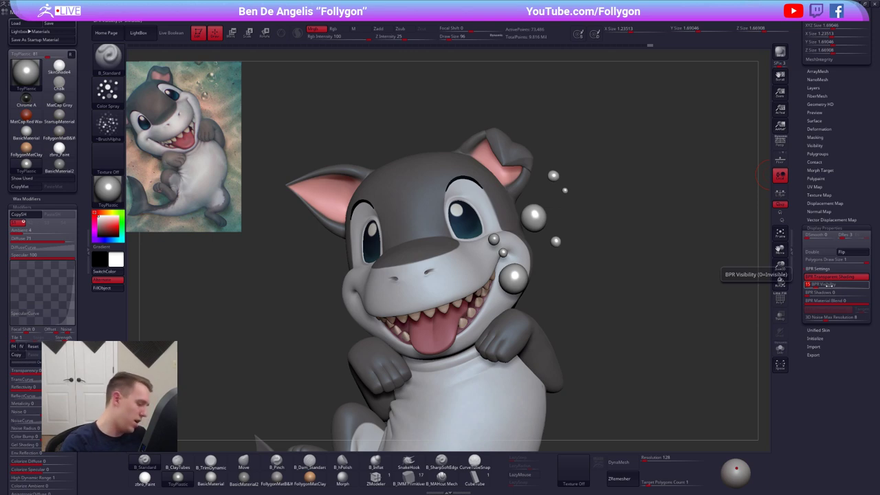
text(45)
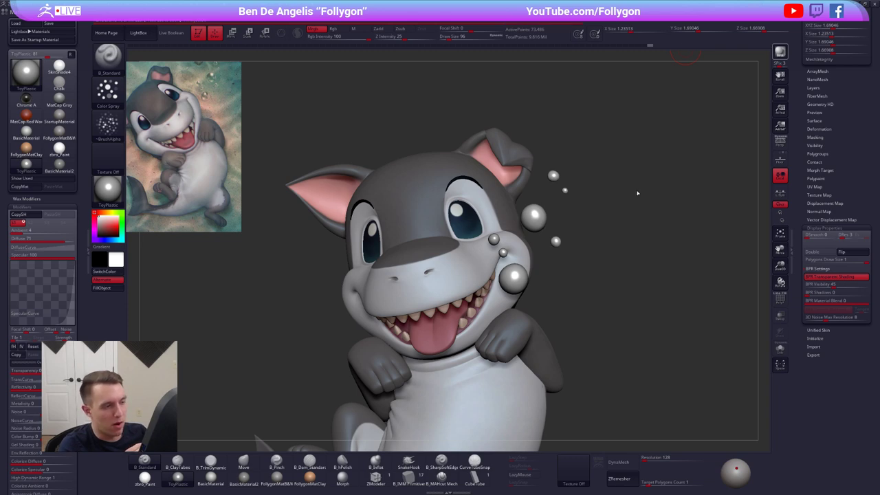
key(shift+r)
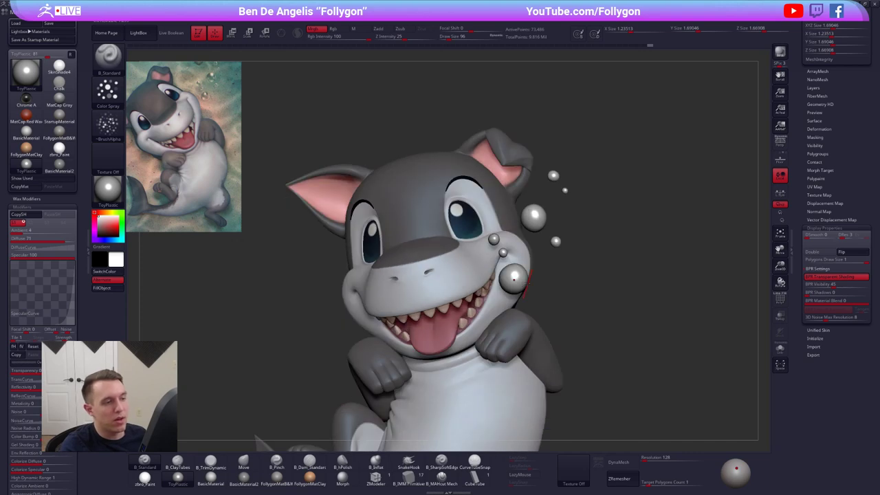
Isolate the bubbles and set the ToyPlastic material's Specular to 0 and Diffuse to 100.
drag(330, 268, 502, 275)
drag(632, 296, 495, 295)
key(alt+s)
alt+right_drag(512, 281, 449, 280)
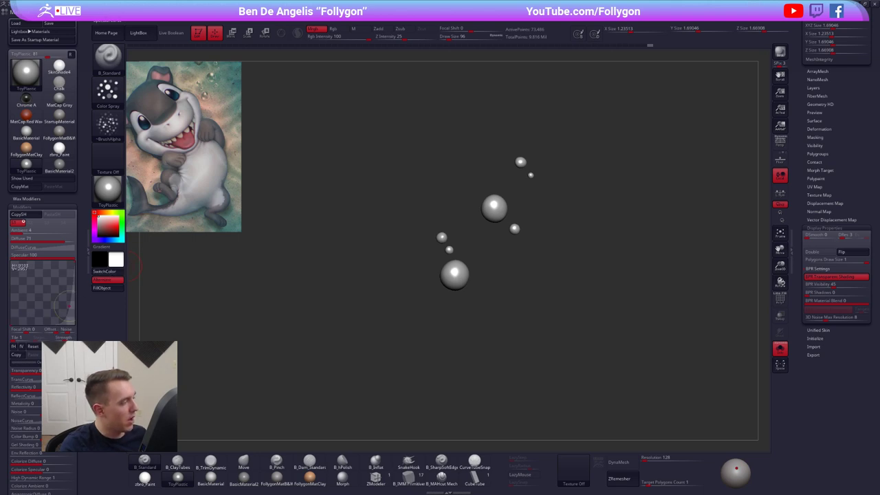
click(24, 246)
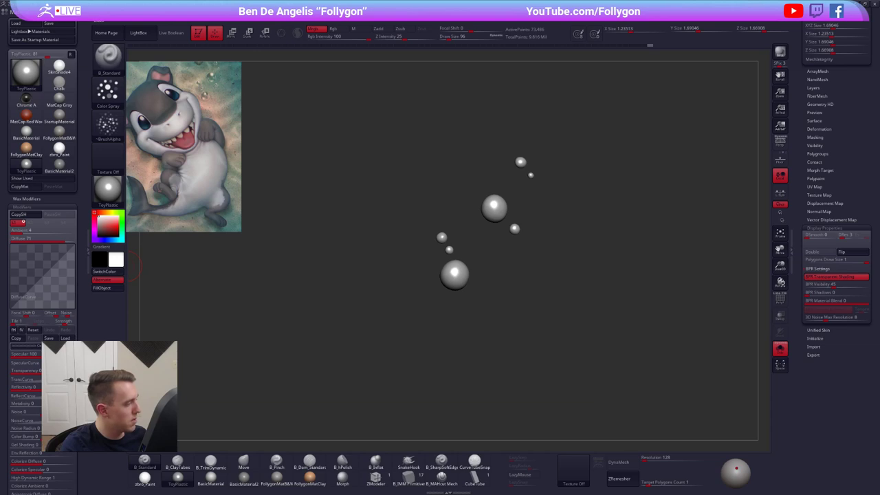
click(63, 345)
drag(69, 255, 11, 254)
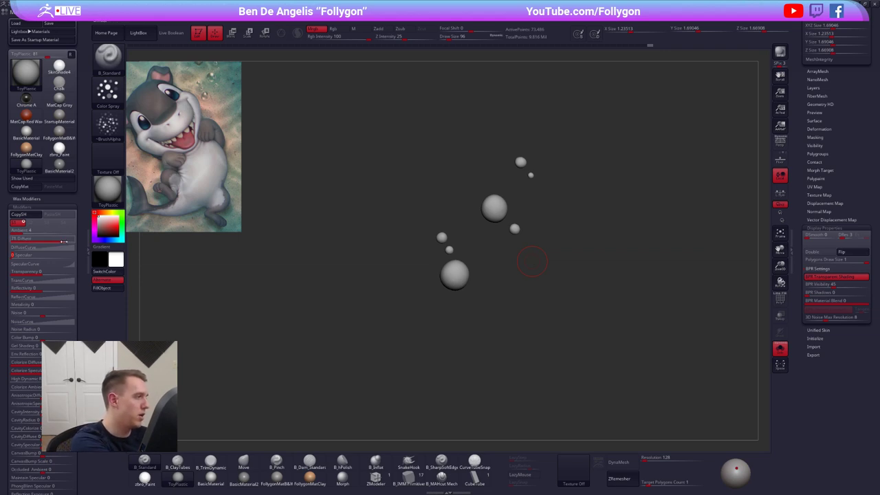
drag(65, 239, 71, 239)
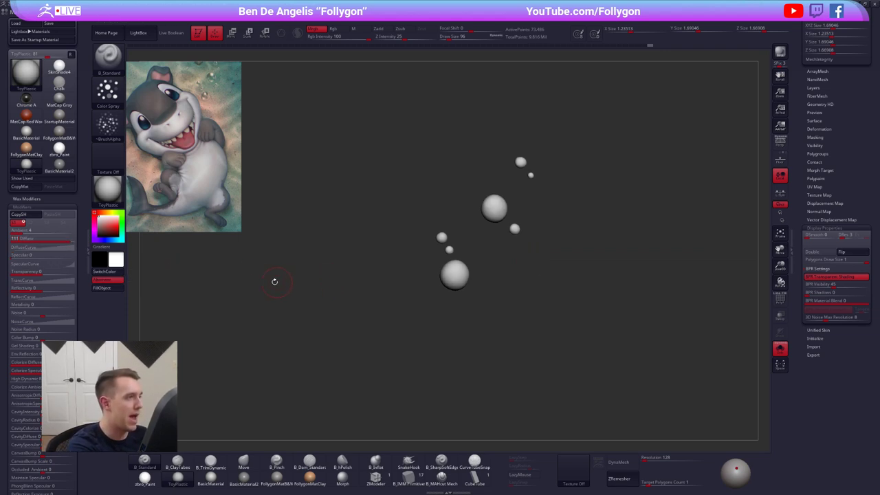
text(100)
key(Return)
Fill the isolated bubbles with black, keeping white as the active painting color.
key(v)
click(118, 290)
key(v)
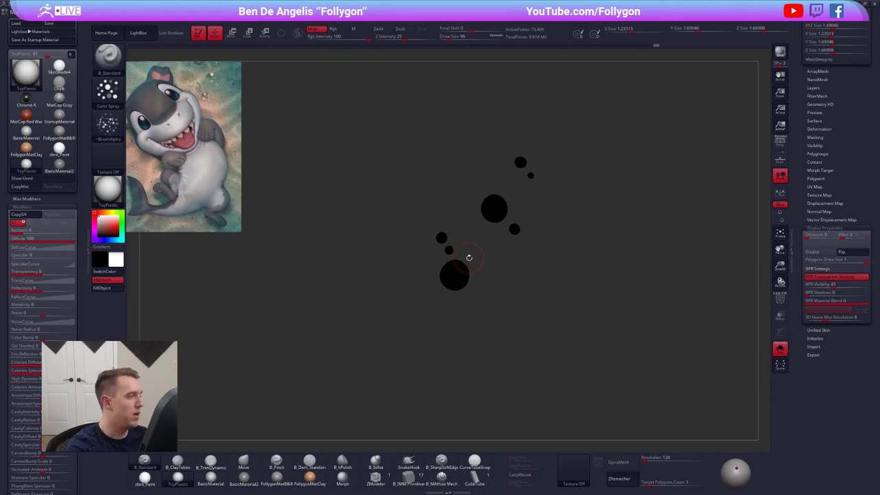
Set the Draw Size to 43 and try a white Color Spray dab on the large lower bubble.
ctrl+right_drag(464, 274, 467, 276)
key(space)
drag(462, 260, 459, 260)
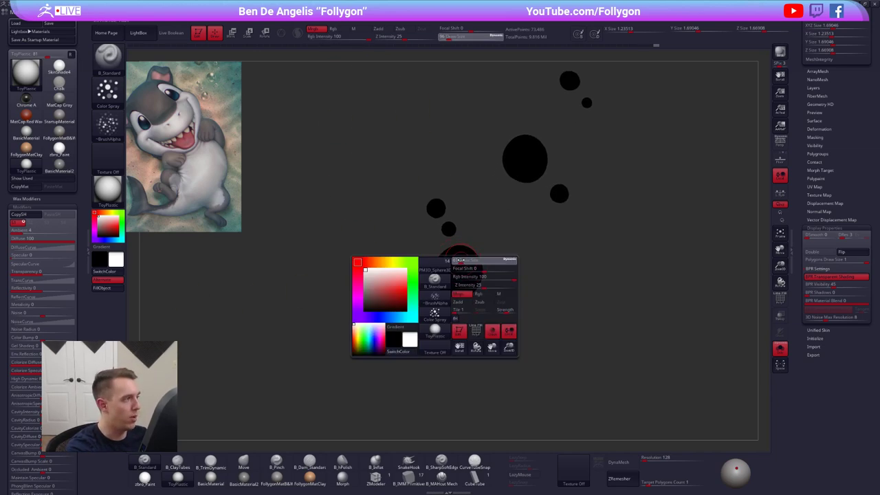
ctrl+right_drag(460, 262, 468, 303)
key(space)
drag(469, 264, 465, 254)
key(ctrl+z)
Switch the brush to a FreeHand stroke without alpha and paint a round white highlight on the large lower bubble's upper right.
click(108, 89)
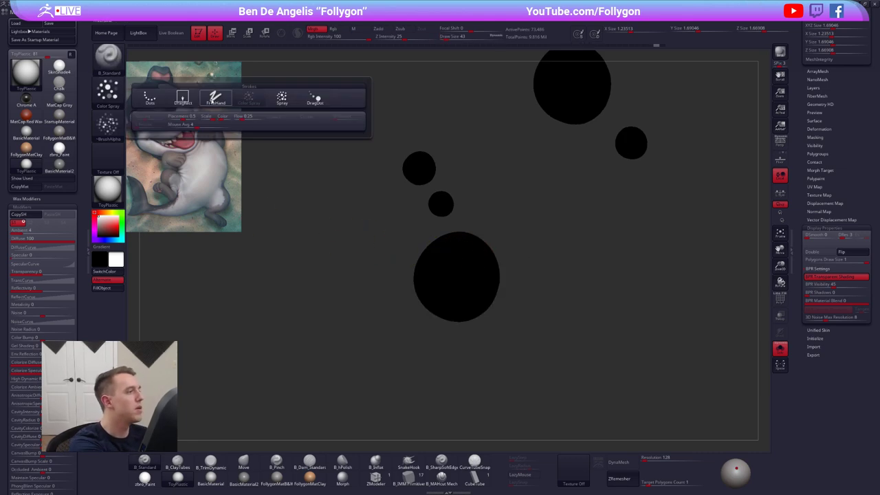
click(215, 98)
click(110, 125)
click(149, 130)
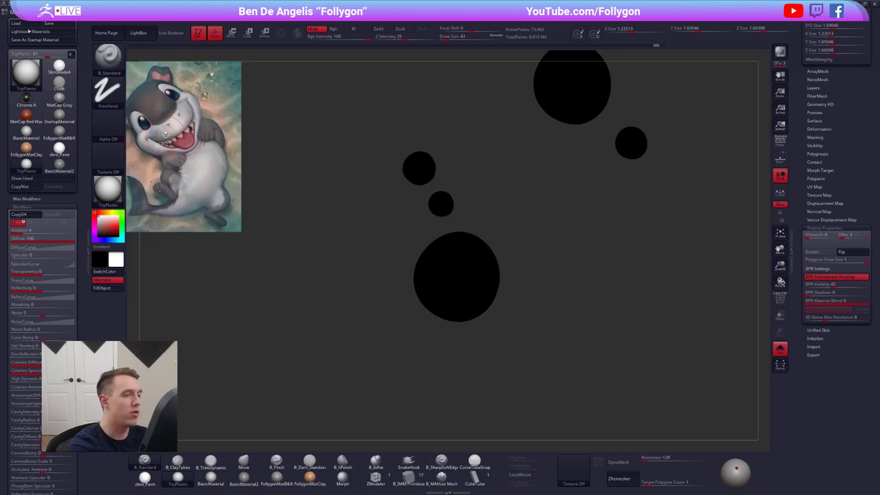
key(space)
drag(469, 252, 470, 253)
Try painting a curved white reflection along the lower left edge of the large lower bubble.
key(space)
mouse_move(458, 294)
mouse_down()
mouse_move(438, 303)
mouse_move(429, 292)
mouse_move(447, 305)
mouse_up()
key(space)
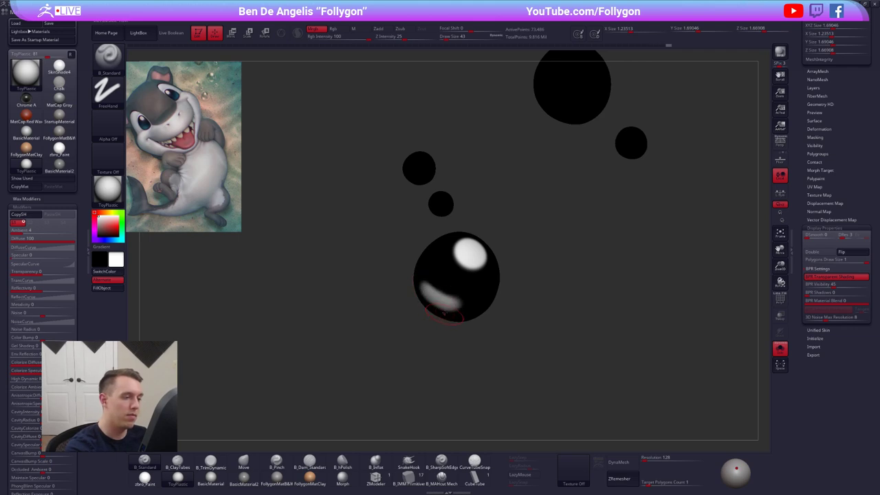
key(ctrl+z)
right_drag(450, 305, 456, 293)
drag(426, 283, 448, 306)
mouse_move(451, 299)
right_down()
mouse_move(452, 346)
mouse_move(479, 327)
mouse_move(469, 343)
right_up()
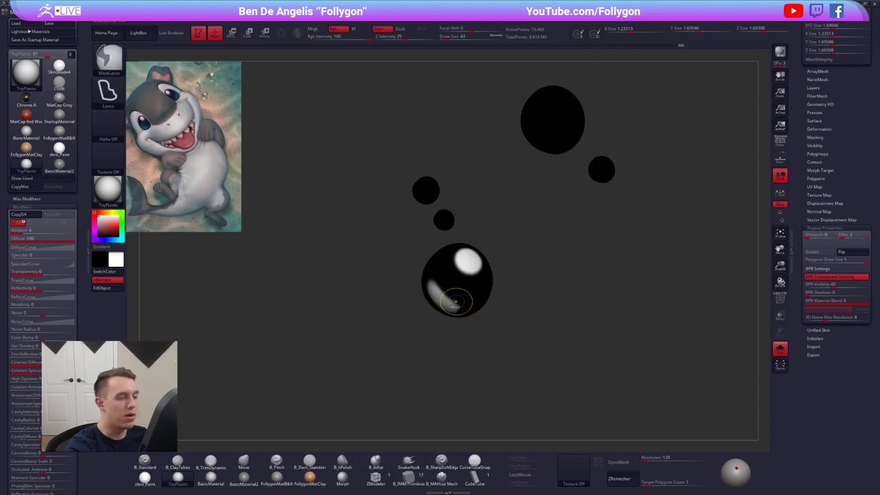
key(ctrl+z)
Try a soft white spot on the large lower bubble's lower left at Draw Size 81, and undo it.
key(space)
drag(446, 296, 454, 296)
right_drag(454, 296, 450, 287)
key(space)
drag(442, 303, 446, 303)
right_drag(446, 303, 439, 311)
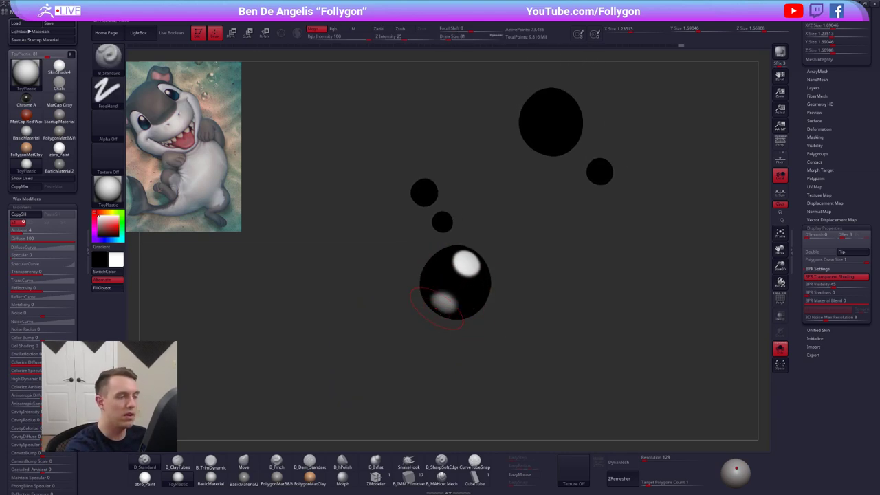
key(ctrl+z)
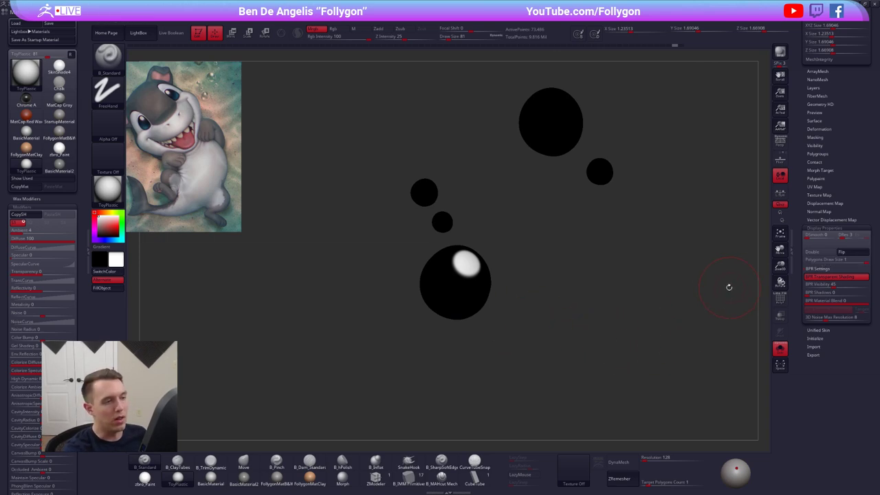
Check the highlight in a BPR render and paint matching white highlights on the two small bubbles above it at Draw Size 33.
right_drag(729, 287, 760, 286)
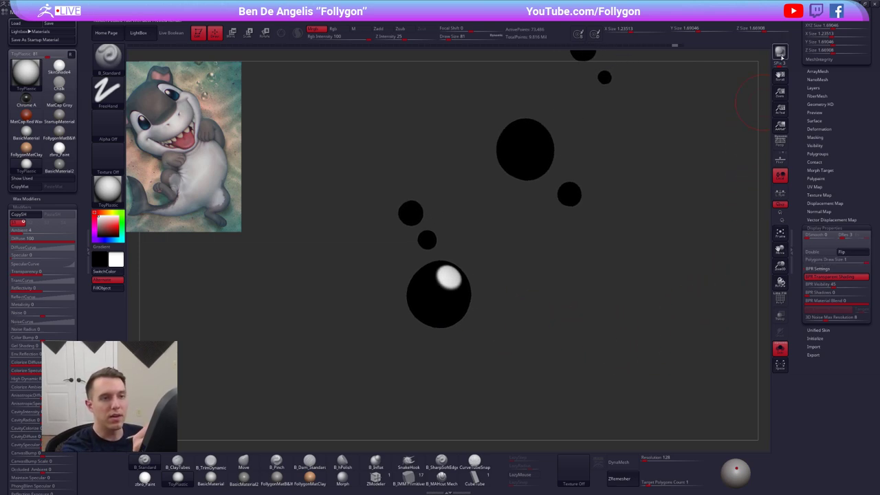
click(780, 52)
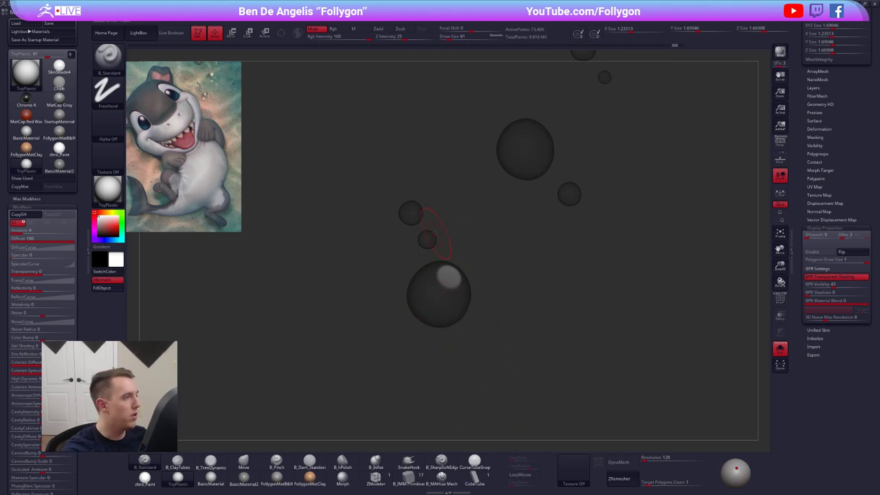
mouse_move(404, 235)
alt+mouse_down()
mouse_move(411, 247)
mouse_move(436, 238)
mouse_move(419, 215)
alt+mouse_up()
key(space)
drag(436, 247, 438, 249)
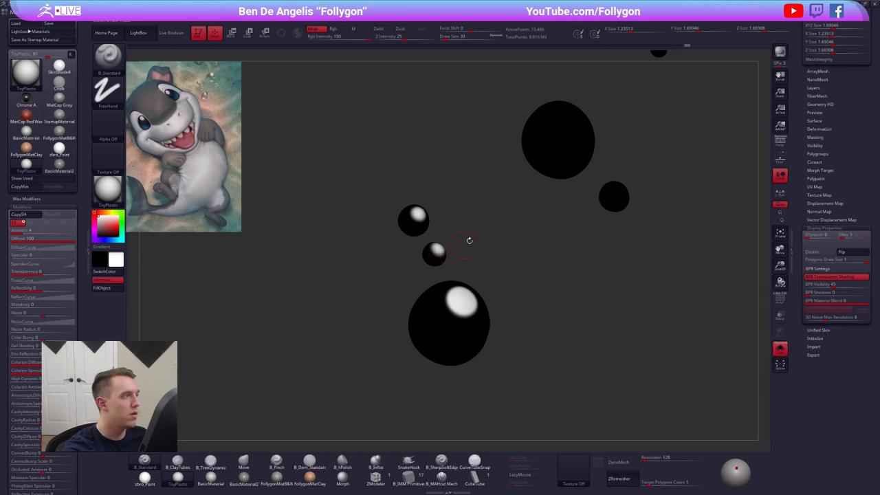
Paint white highlights on the large upper bubble and its small neighbours at Draw Size 25, and check them in a BPR render.
alt+drag(533, 210, 524, 212)
key(space)
drag(547, 159, 551, 158)
drag(555, 119, 557, 119)
mouse_move(567, 191)
alt+mouse_down()
mouse_move(547, 217)
mouse_move(590, 216)
mouse_move(607, 272)
mouse_move(557, 285)
alt+mouse_up()
key(space)
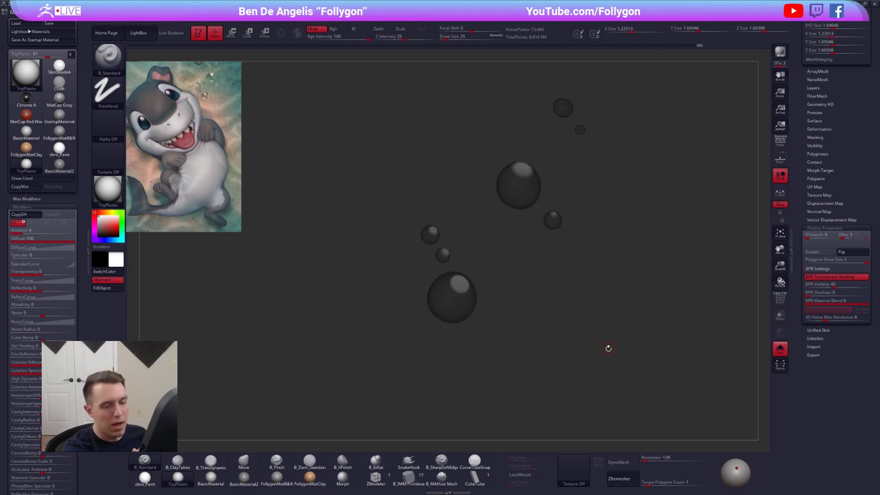
Undo the painted white highlights on all the bubbles.
key(ctrl)
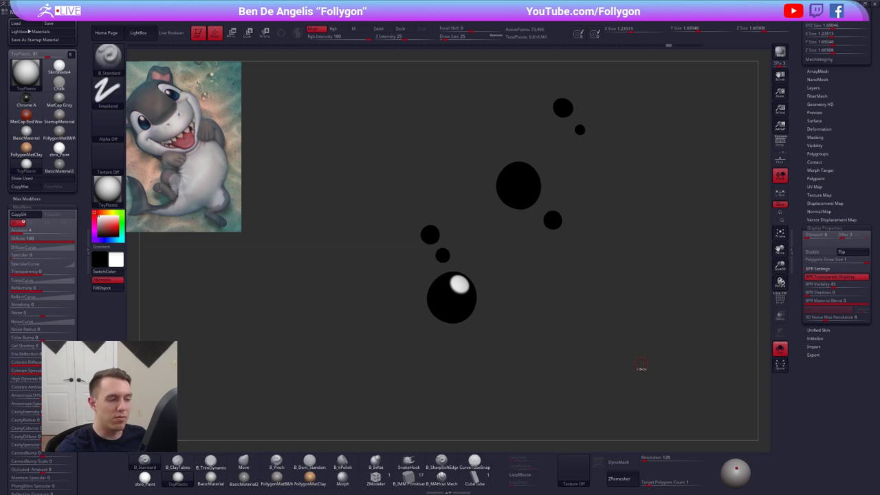
key(ctrl)
key(ctrl)
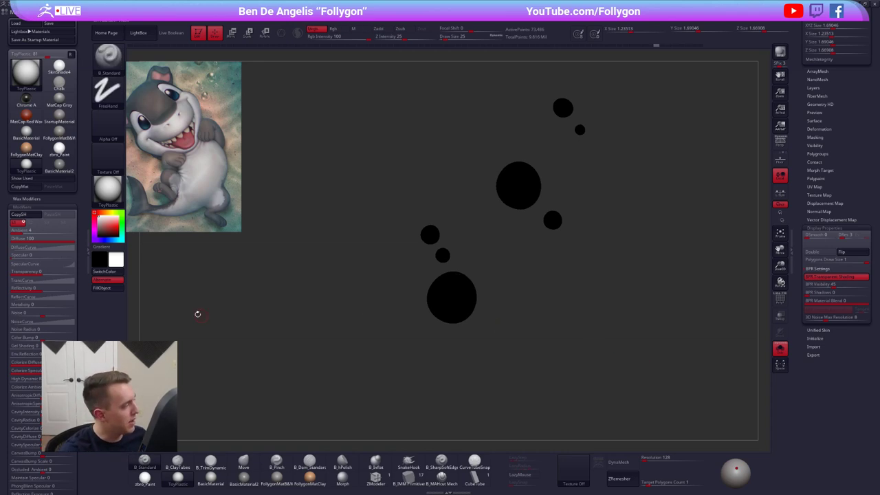
Set the ToyPlastic material's Specular to 100 and shape its Specular curve to give the bubbles a small, tight highlight.
drag(24, 256, 77, 257)
click(60, 264)
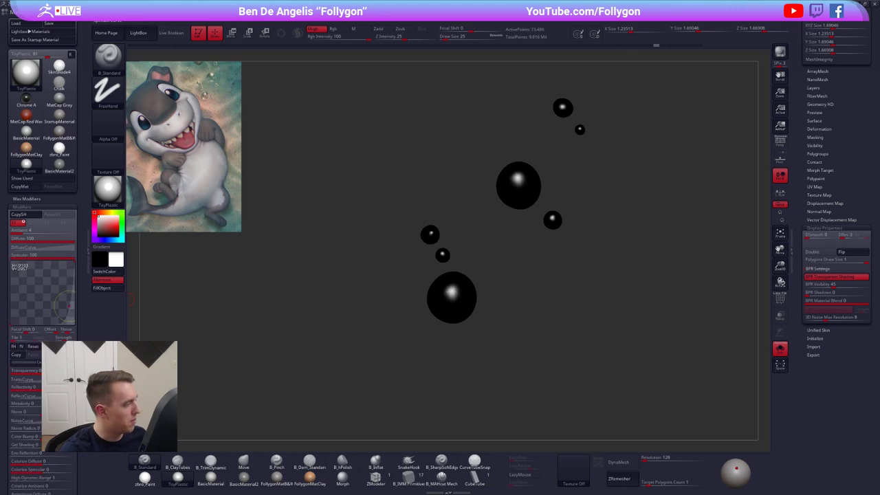
click(33, 346)
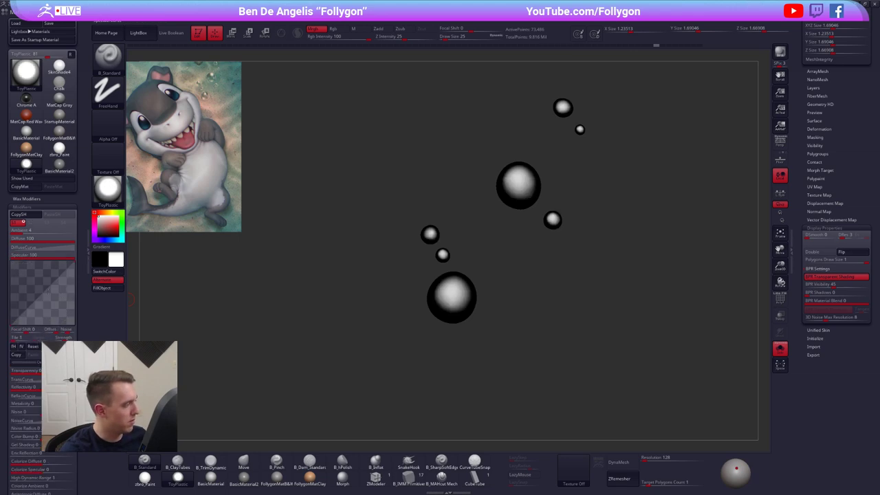
drag(42, 294, 75, 325)
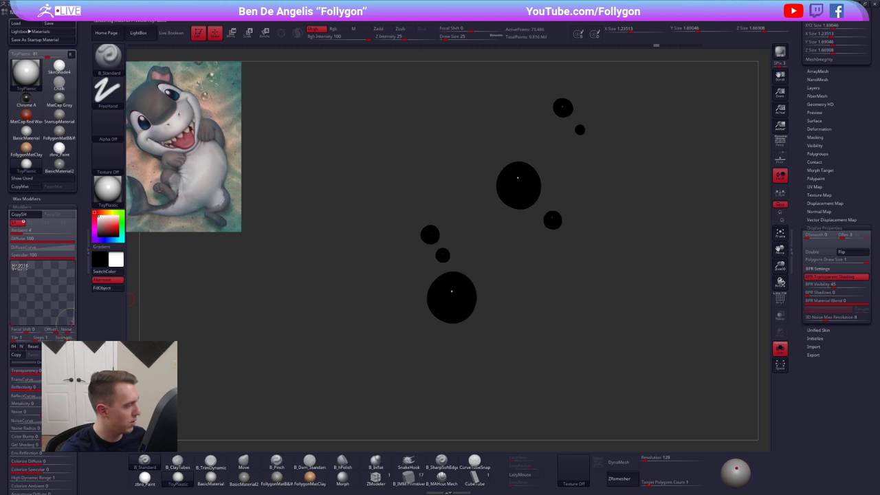
click(72, 323)
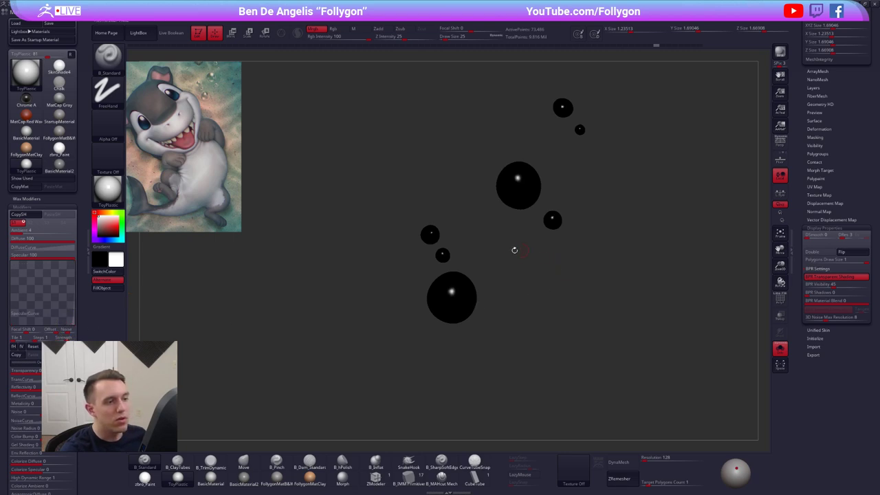
Leave Solo mode to show the shark together with the bubbles, and turn on perspective.
ctrl+right_drag(624, 223, 619, 184)
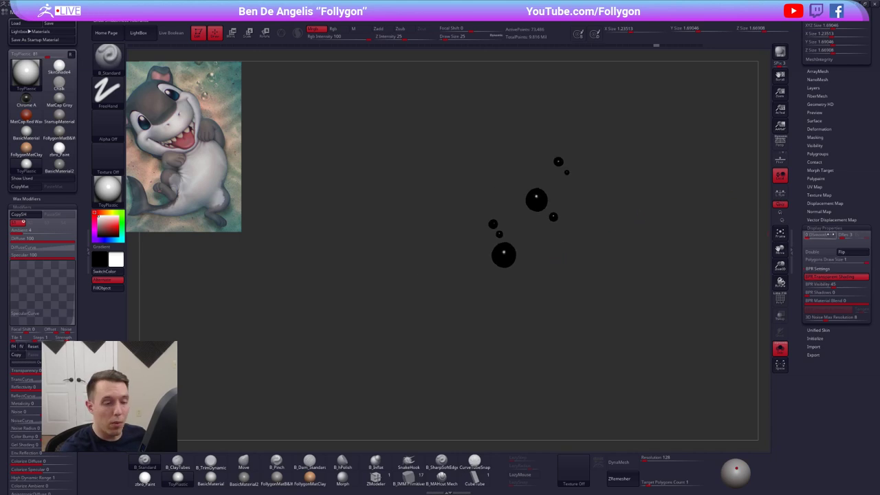
click(824, 228)
drag(823, 185, 821, 319)
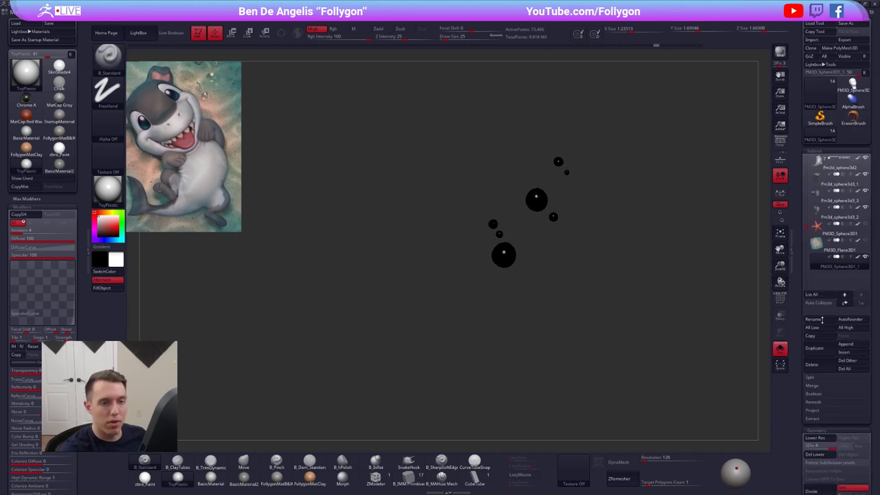
alt+right_drag(608, 279, 573, 234)
key(alt+s)
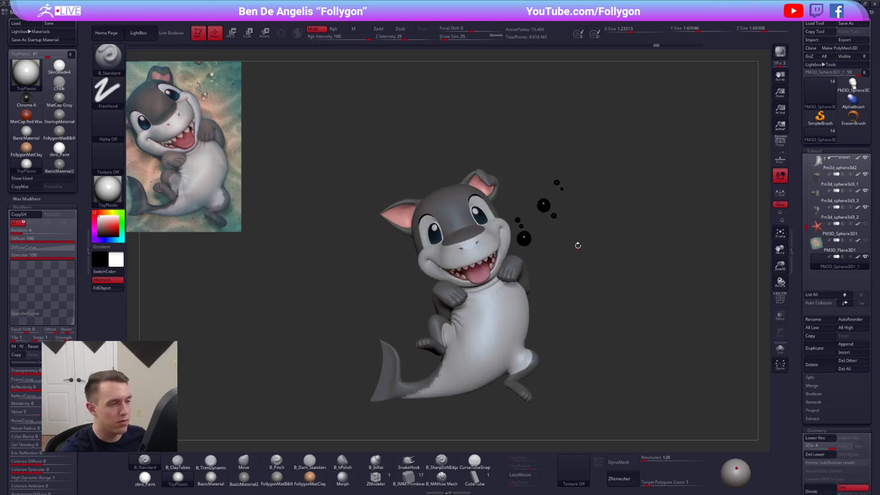
click(780, 142)
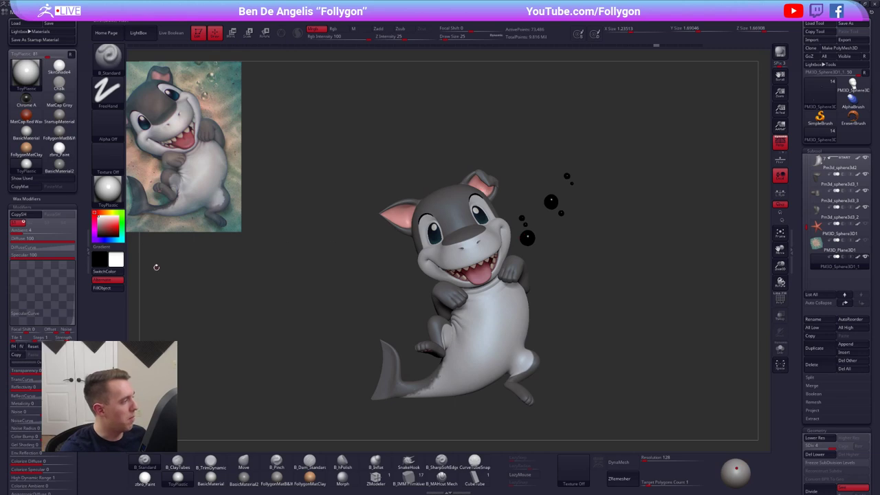
Collapse the material modifiers and close the tray holding them to free up canvas space.
click(54, 207)
click(55, 207)
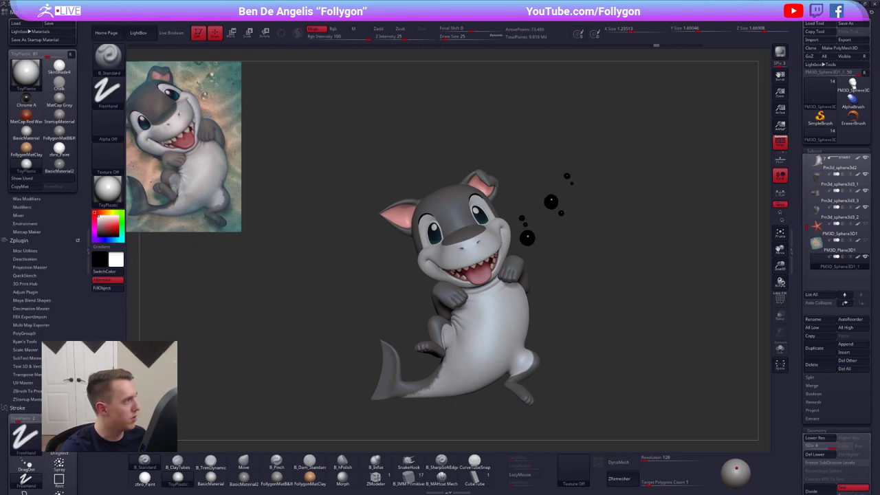
drag(69, 292, 68, 64)
click(88, 253)
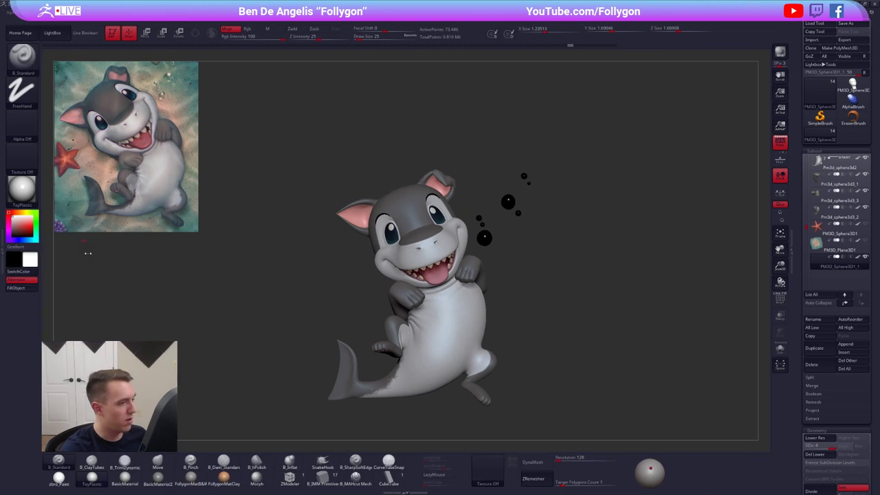
Examine the shark and the bubbles in perspective from the side and from the front.
drag(559, 241, 543, 244)
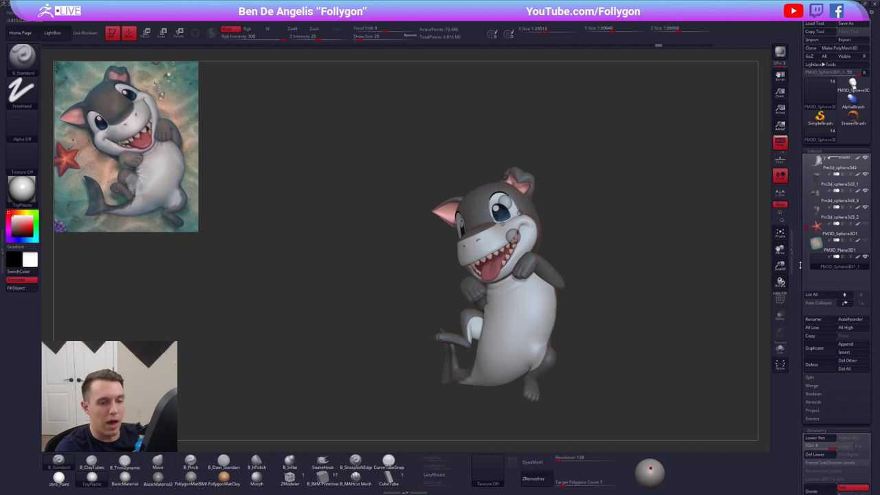
scroll(838, 214, down, 10)
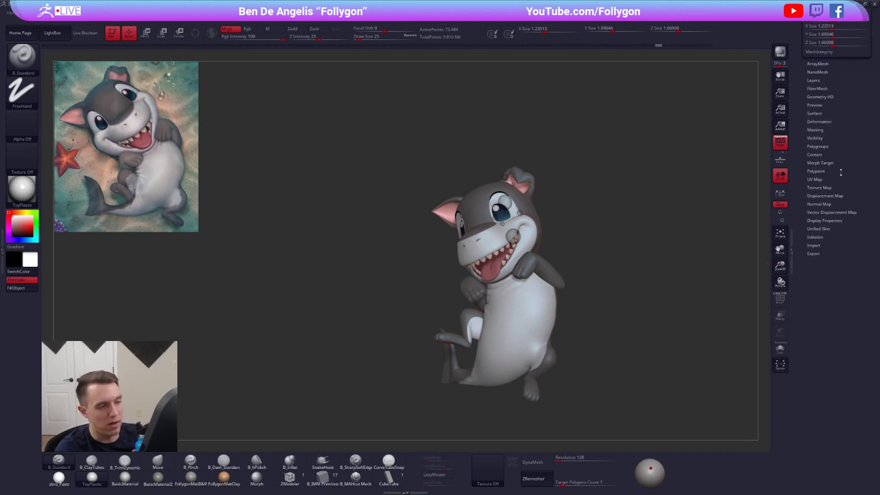
scroll(840, 173, up, 10)
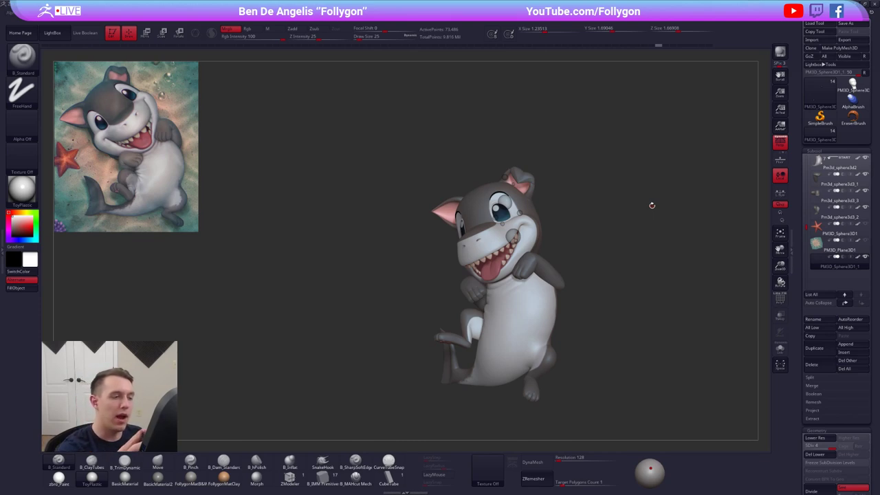
drag(618, 368, 632, 364)
mouse_move(570, 301)
alt+mouse_down()
mouse_move(607, 282)
mouse_move(579, 260)
alt+mouse_up()
ctrl+right_click(630, 253)
ctrl+shift+right_click(636, 303)
ctrl+shift+click(618, 447)
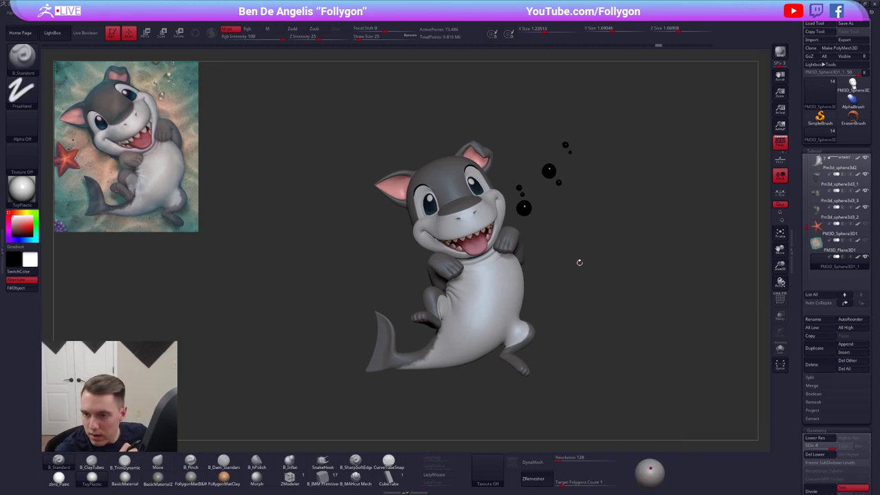
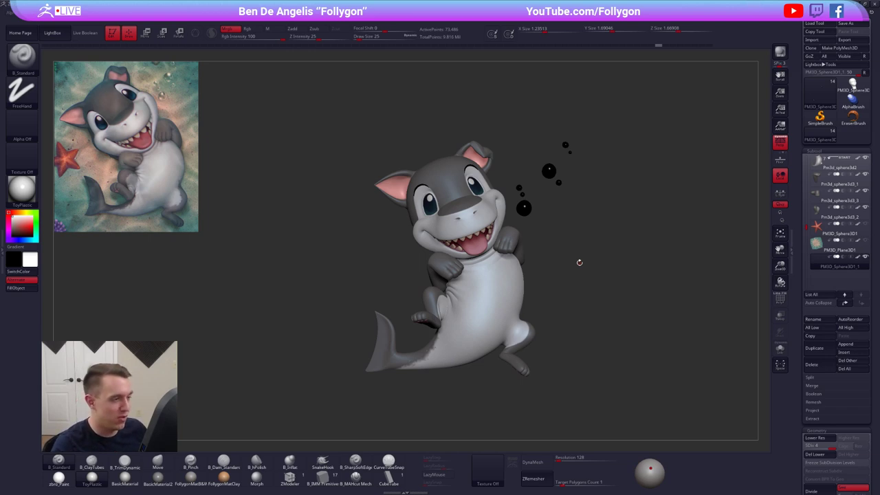
Select the shark's head subtool and switch to the Move brush at Draw Size 227.
alt+click(483, 205)
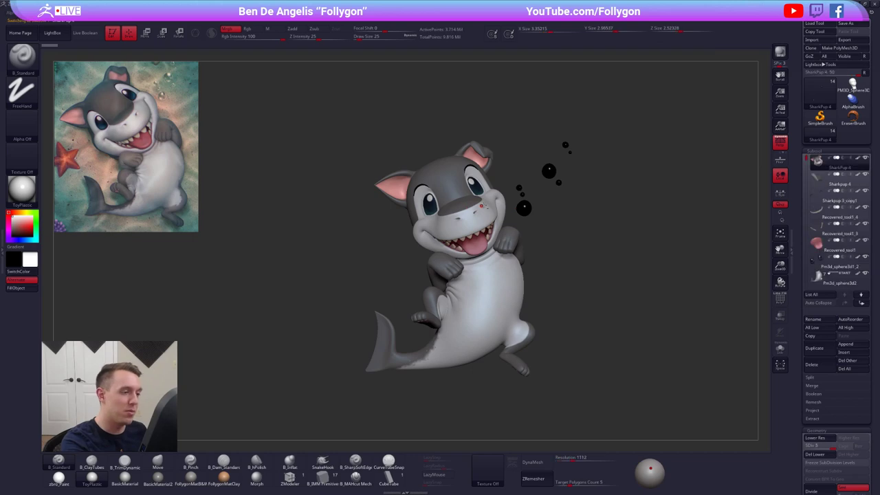
key(b)
key(m)
key(v)
key(space)
drag(581, 230, 589, 231)
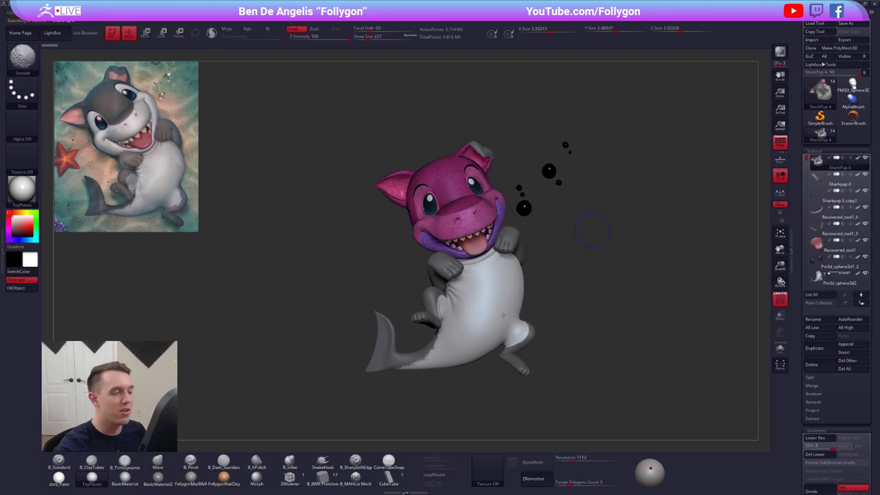
Compare the head at subdivision level 1 with its highest level, 5.
ctrl+right_drag(458, 195, 449, 211)
key(shift+d)
key(shift+d)
key(shift+d)
key(shift+d)
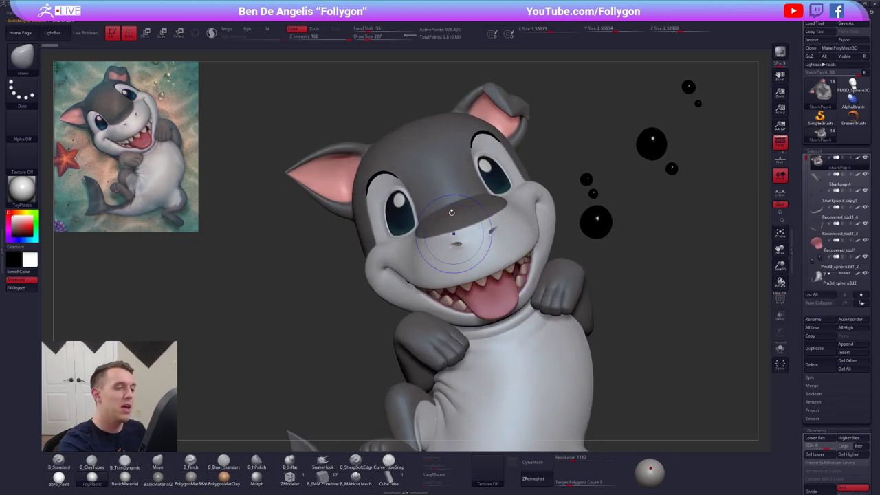
key(space)
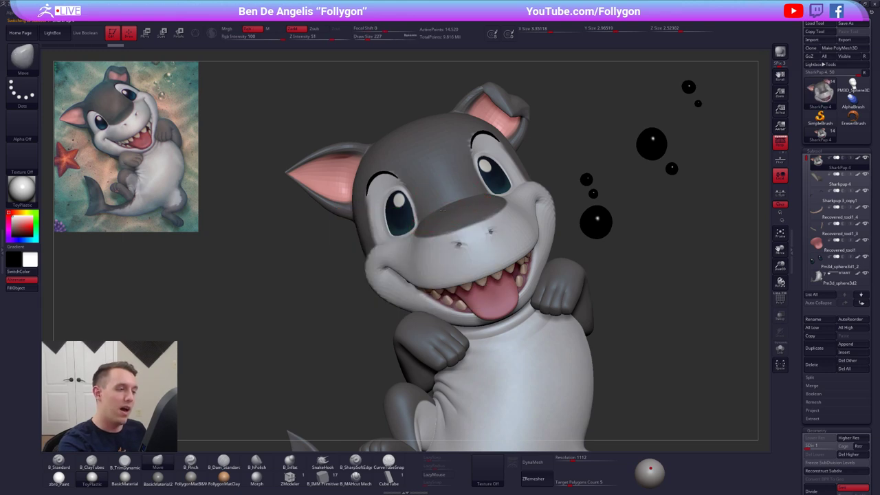
key(d)
key(d)
key(d)
key(d)
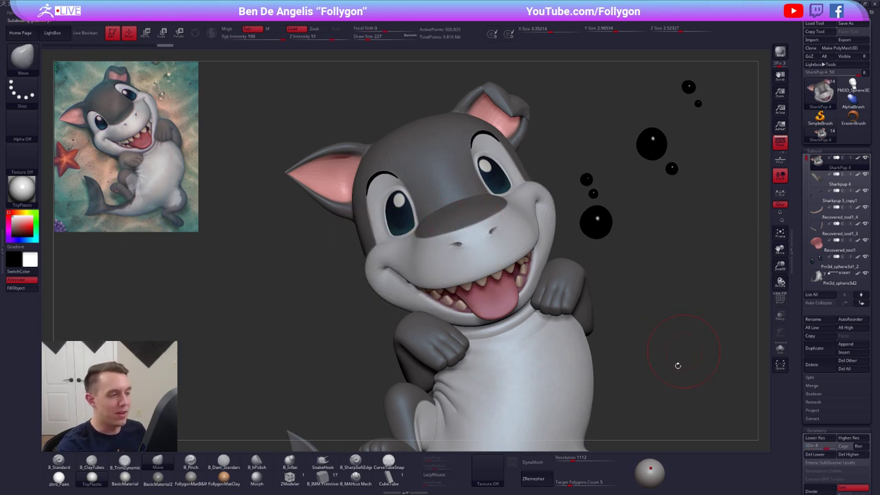
Check the whole shark from the side and front, and make zbro_Paint the active material.
mouse_move(681, 368)
ctrl+right_down()
mouse_move(662, 380)
mouse_move(651, 375)
ctrl+right_up()
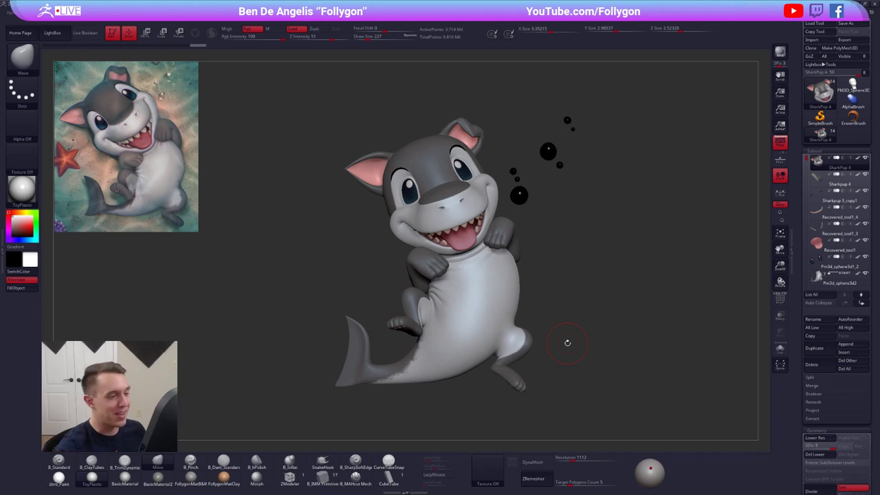
drag(567, 342, 518, 268)
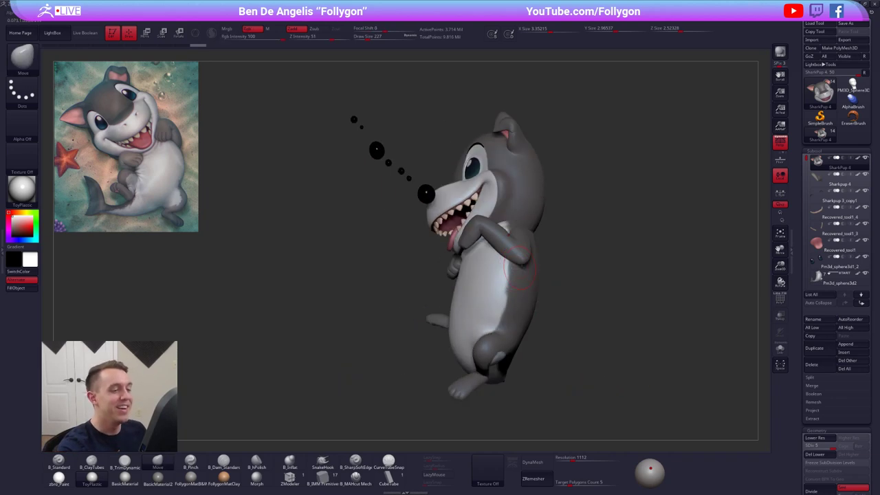
right_click(499, 309)
mouse_move(474, 295)
right_down()
mouse_move(537, 267)
mouse_move(586, 311)
right_up()
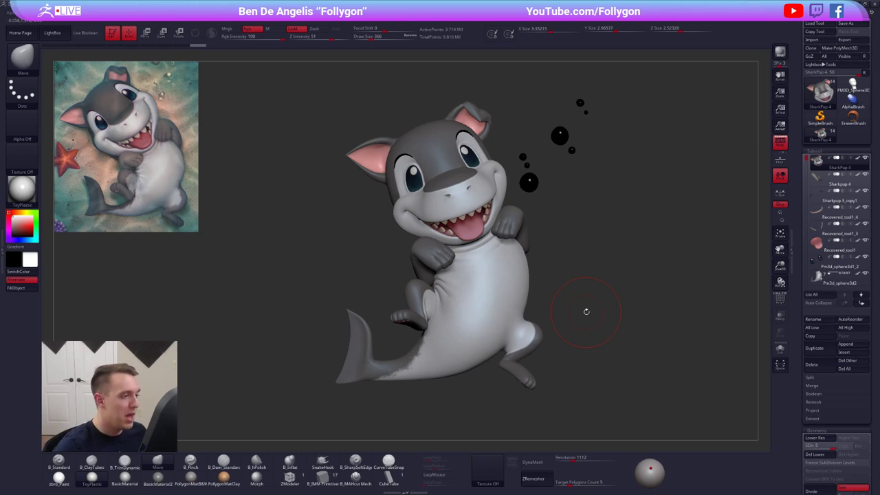
click(59, 478)
ctrl+right_drag(253, 288, 272, 291)
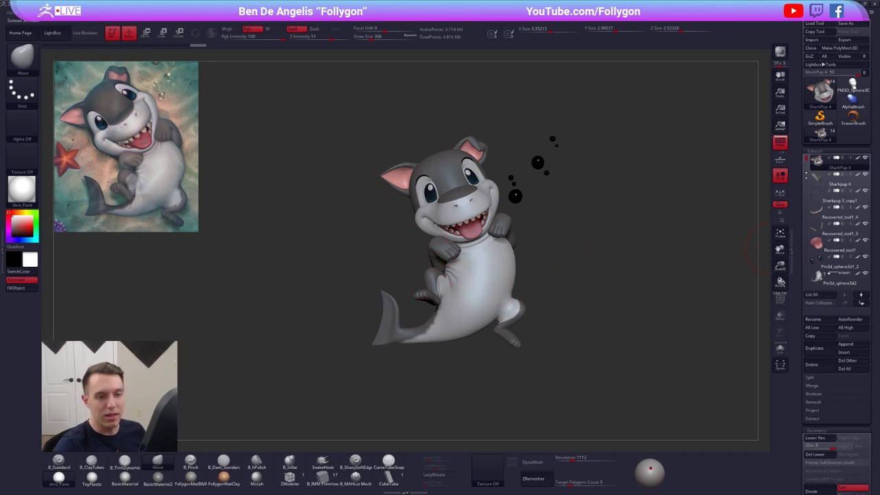
Hide the bubbles subtool and select the shark's head subtool again.
drag(806, 159, 807, 243)
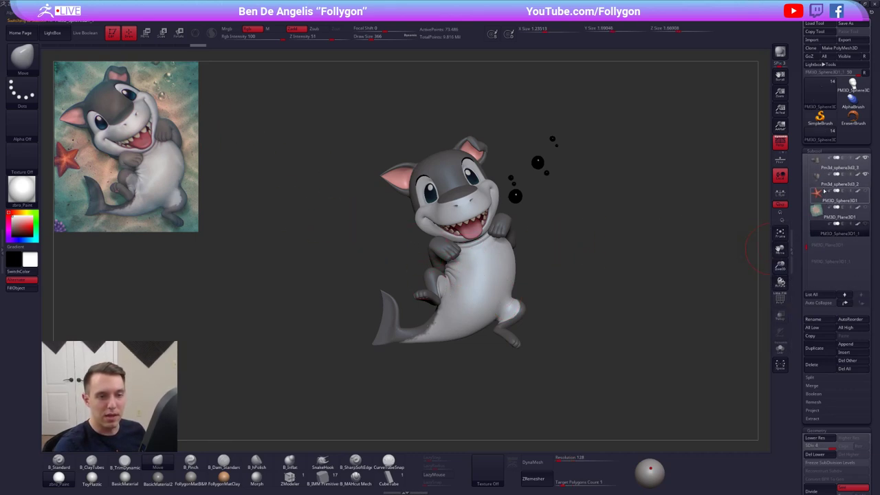
click(838, 181)
click(865, 223)
drag(807, 167, 807, 157)
click(837, 164)
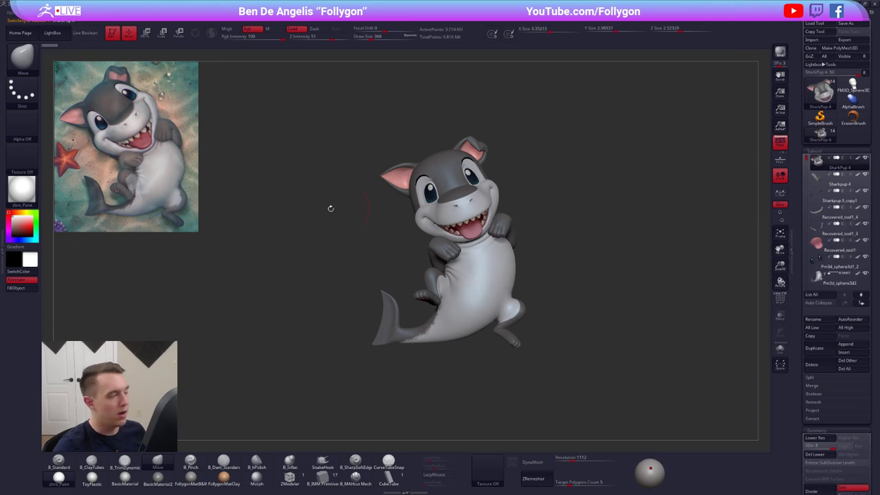
Enlarge the Spotlight reference image, lower its opacity, and place it over the shark model.
key(z)
drag(172, 157, 328, 234)
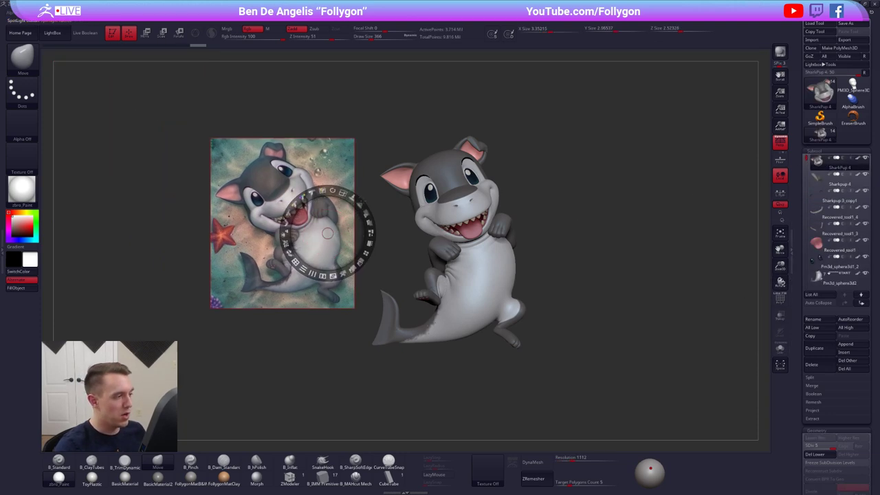
click(356, 203)
mouse_move(356, 204)
mouse_down()
mouse_move(348, 187)
mouse_move(316, 171)
mouse_move(365, 209)
mouse_move(353, 199)
mouse_up()
click(339, 192)
drag(326, 234, 497, 185)
key(z)
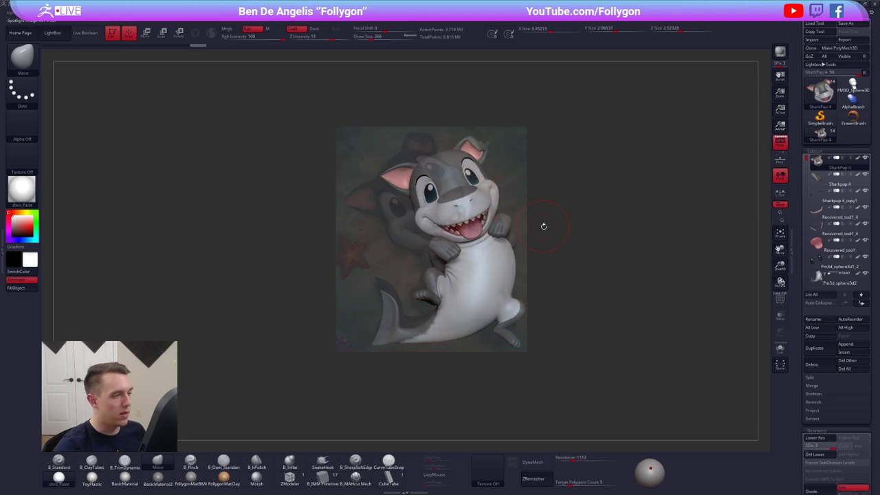
Show the animation timeline while the reference overlay is hidden, and bring the Spotlight overlay back over the shark.
key(shift+z)
mouse_move(538, 238)
alt+mouse_down()
mouse_move(566, 248)
mouse_move(543, 250)
alt+mouse_up()
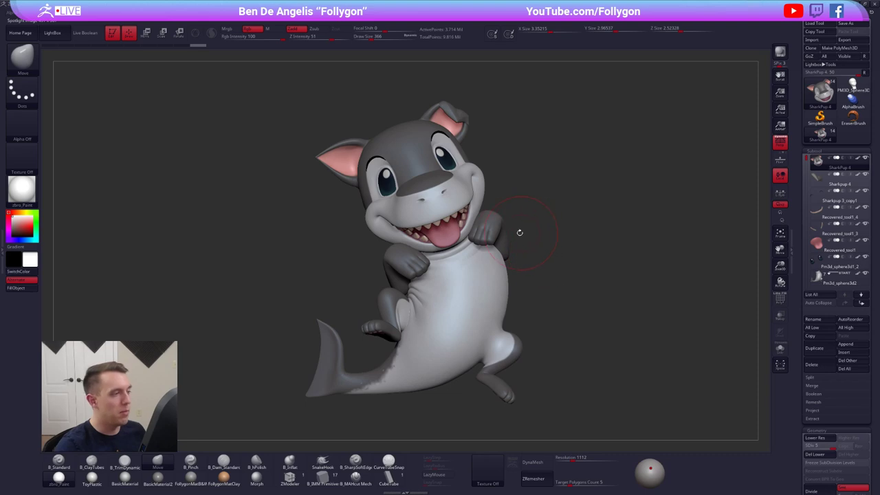
click(248, 18)
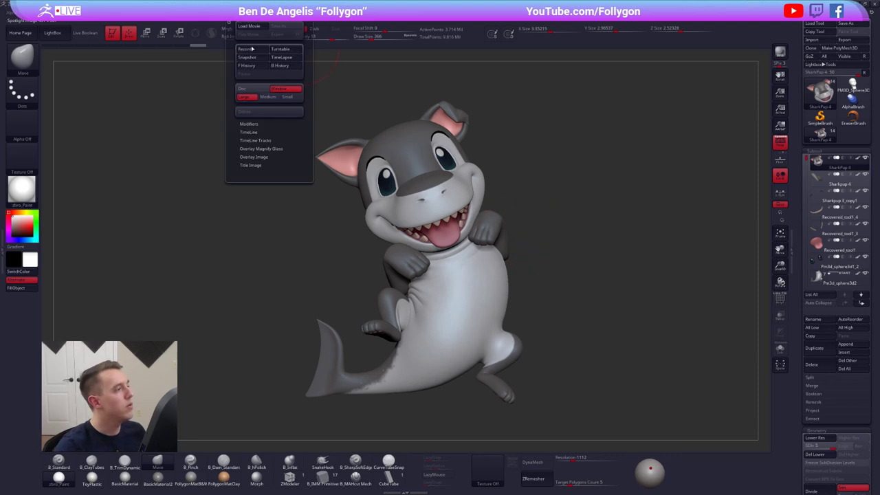
click(249, 131)
click(253, 148)
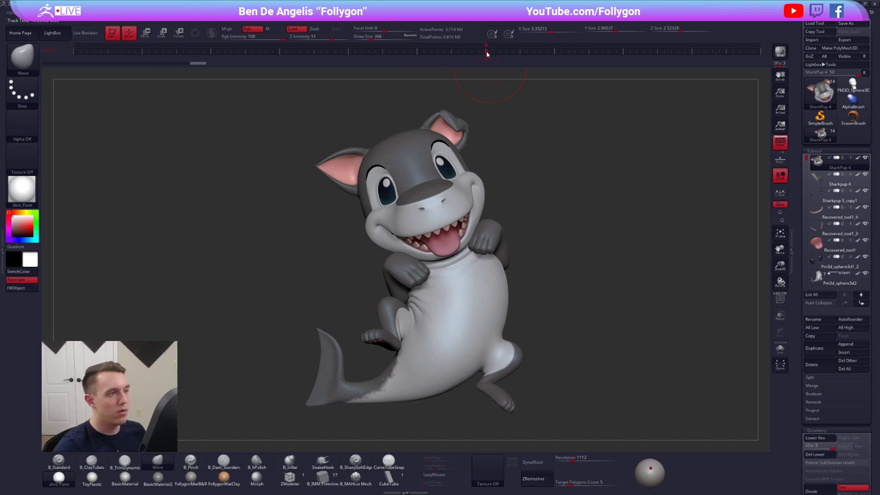
key(shift+z)
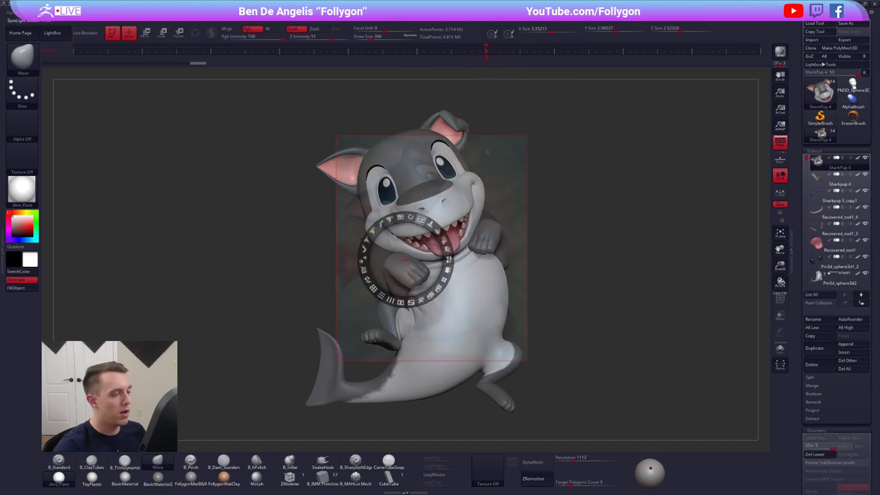
Enlarge the Spotlight reference image, align it with the shark's body and tail, and raise its opacity.
drag(420, 219, 442, 239)
drag(528, 229, 492, 242)
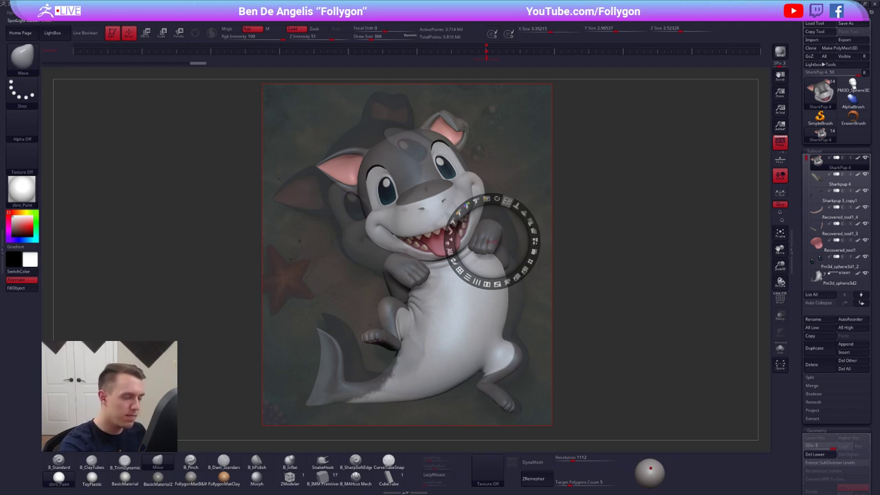
drag(506, 202, 511, 203)
drag(492, 242, 507, 229)
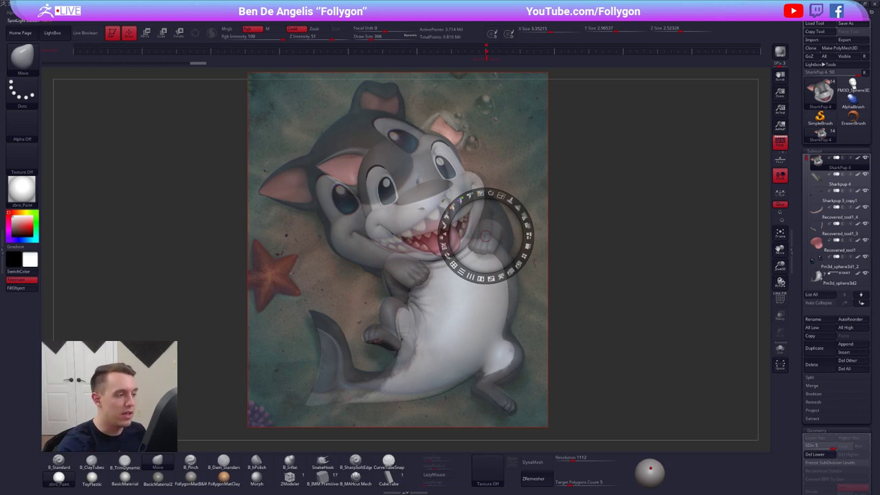
key(z)
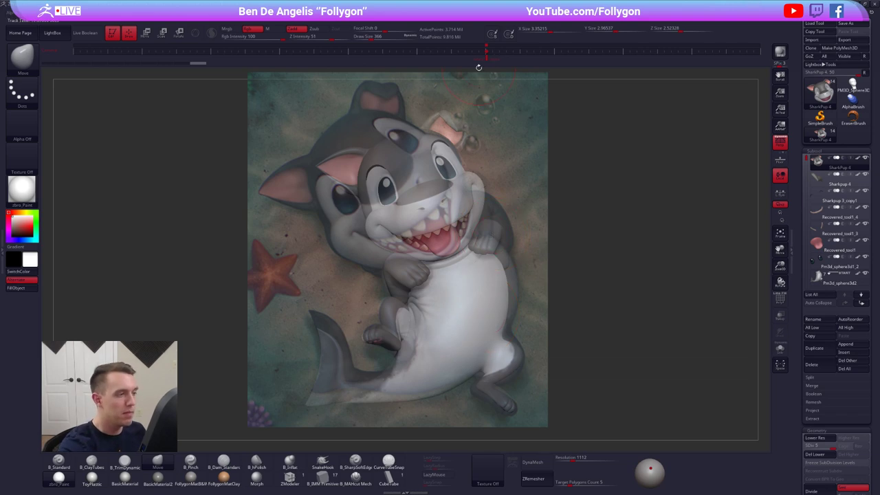
Check that the saved timeline camera view restores the shark's alignment with the reference overlay after moving the view away.
key(shift+z)
alt+drag(587, 298, 500, 187)
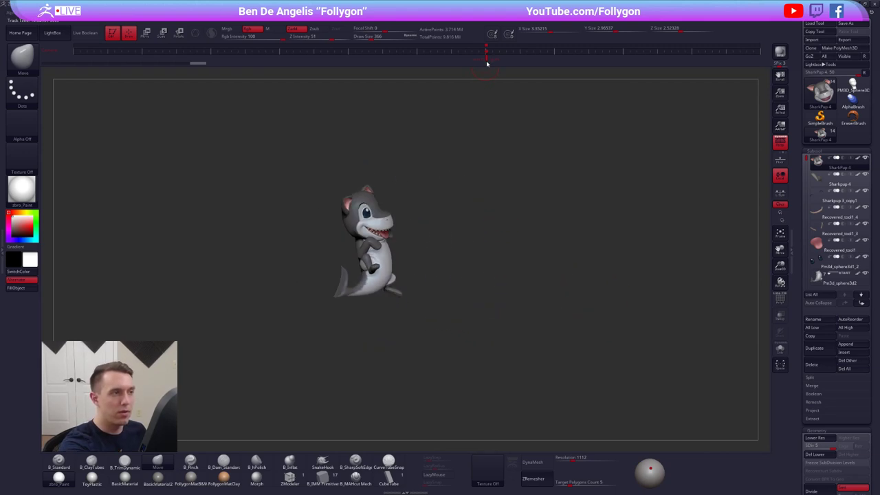
key(f)
key(shift+z)
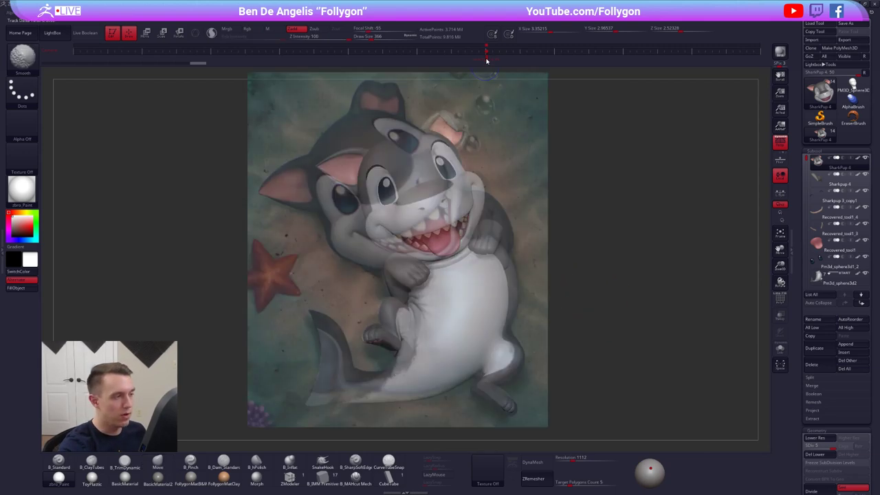
key(shift+z)
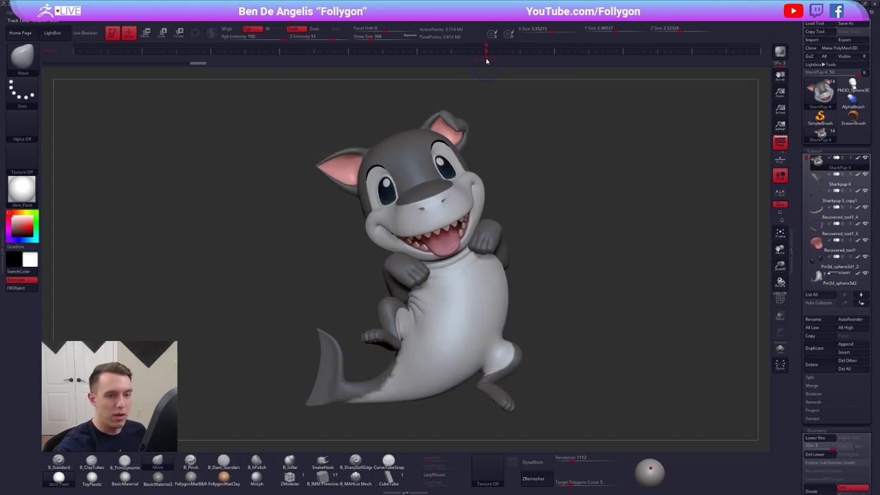
Build a combined TPoseMesh of the shark with Transpose Master and give it the grey FollygonMat material.
key(ctrl+shift+f)
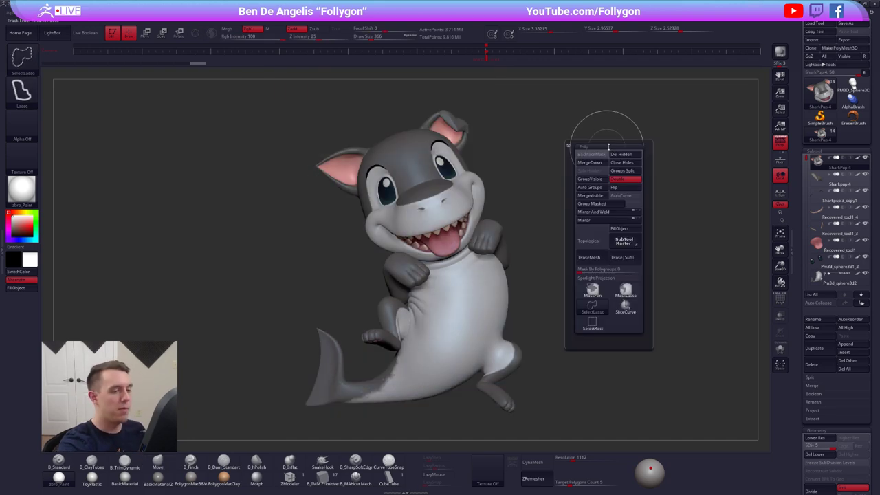
click(594, 256)
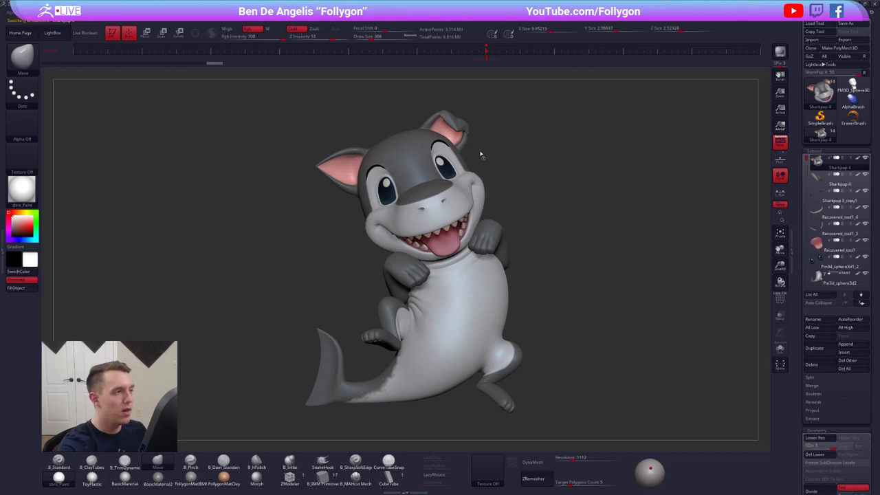
key(Down)
key(Down)
key(Down)
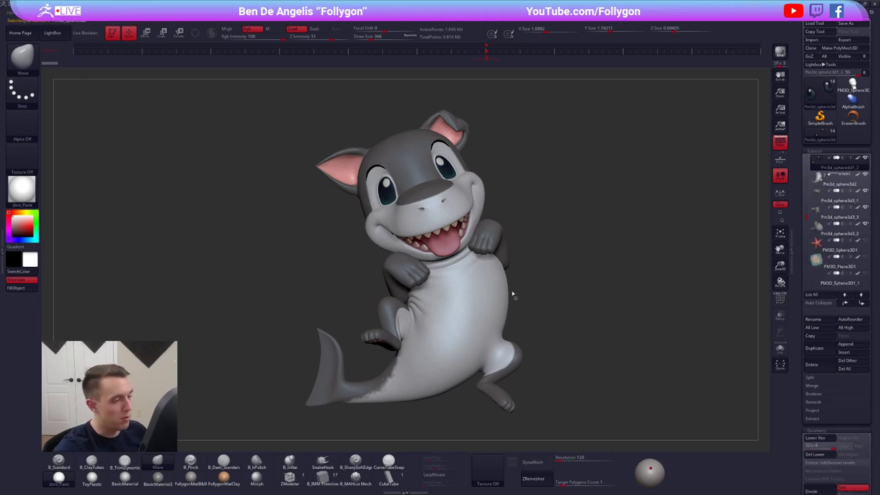
key(Down)
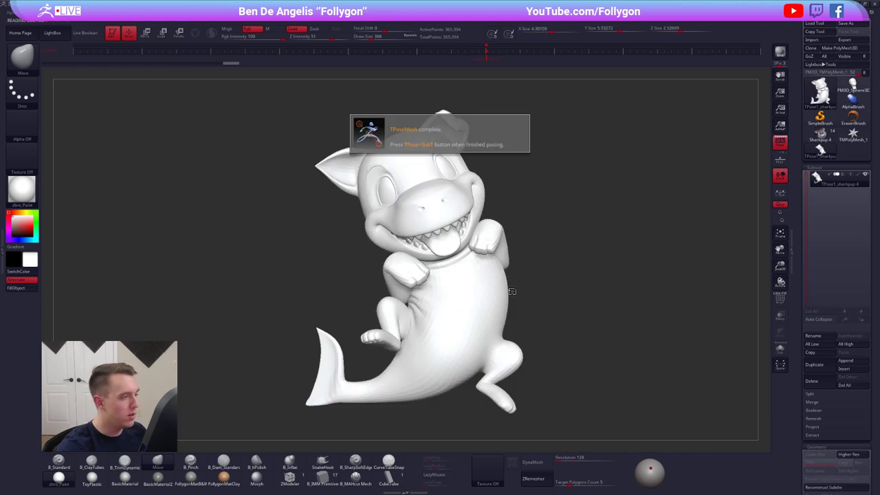
click(191, 476)
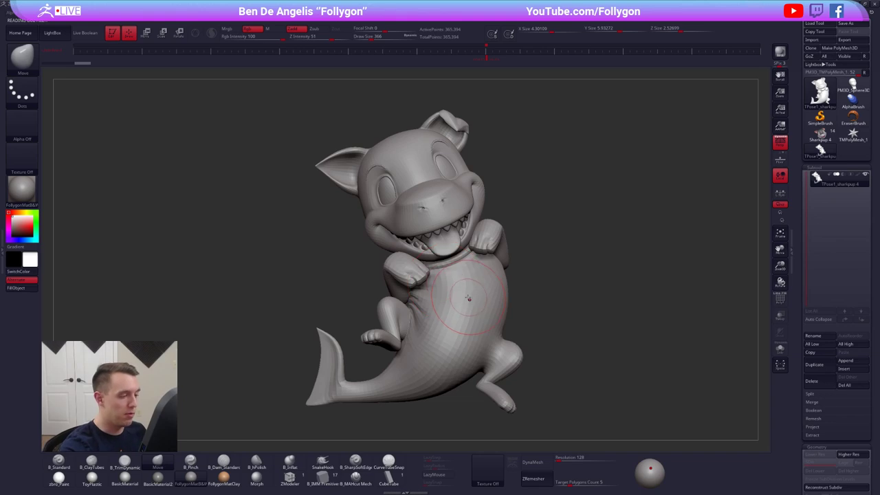
Mask the shark's lower body, tail and hind legs, and soften the mask edge across the belly.
mouse_move(444, 322)
right_down()
mouse_move(457, 328)
mouse_move(458, 318)
mouse_move(410, 312)
mouse_move(445, 283)
right_up()
ctrl+shift+click(438, 309)
mouse_move(420, 283)
ctrl+mouse_down()
mouse_move(293, 415)
mouse_move(578, 353)
mouse_move(593, 310)
mouse_move(581, 306)
ctrl+mouse_up()
ctrl+shift+click(569, 304)
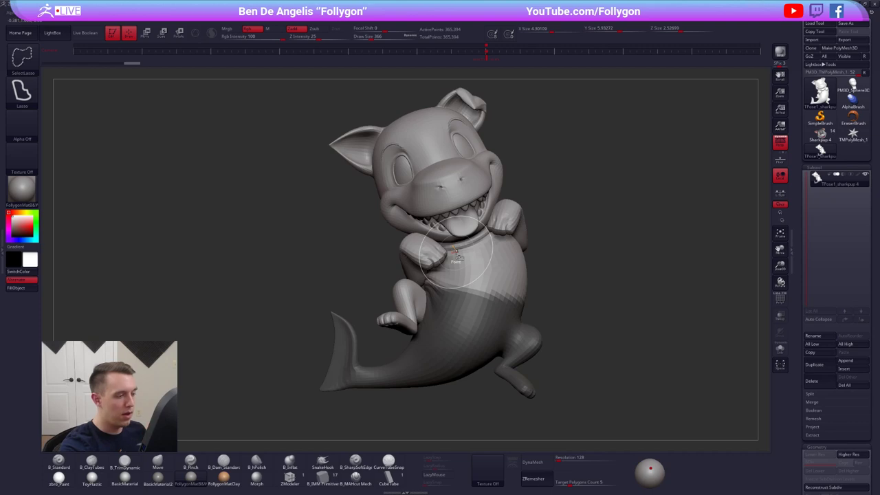
ctrl+shift+click(406, 310)
ctrl+drag(426, 263, 525, 331)
ctrl+shift+click(562, 314)
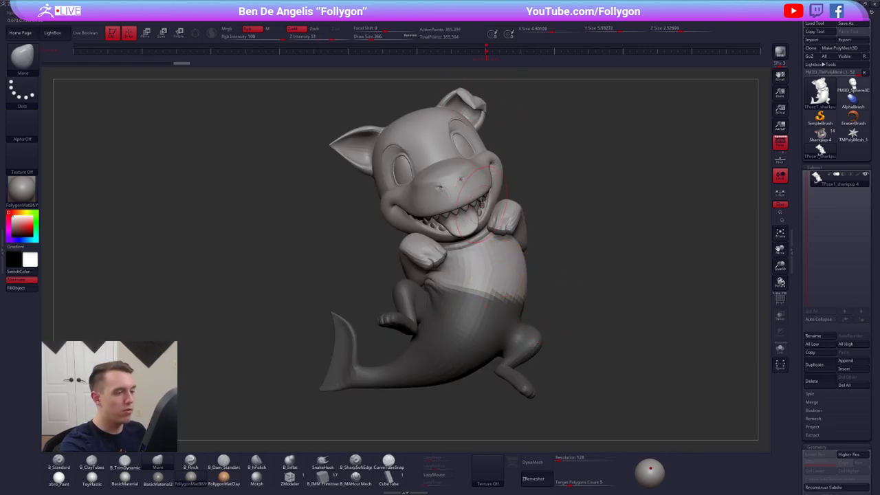
ctrl+click(500, 254)
ctrl+click(505, 256)
ctrl+click(541, 261)
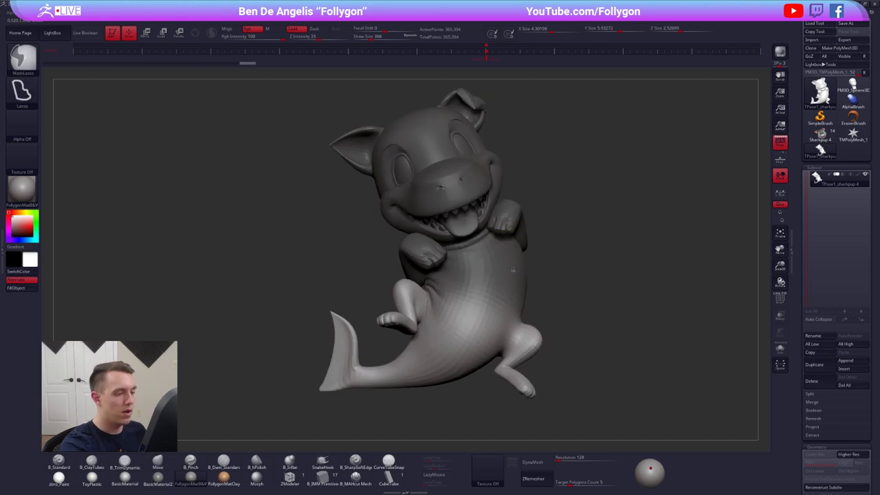
Return to the saved camera view with the overlay shown and rotate the unmasked upper body around the belly towards the reference.
key(ctrl+h)
key(shift+z)
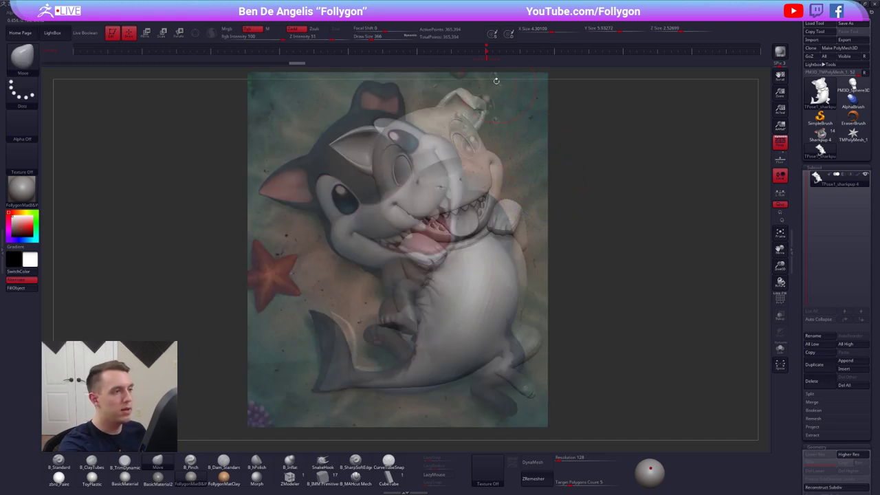
click(486, 61)
key(w)
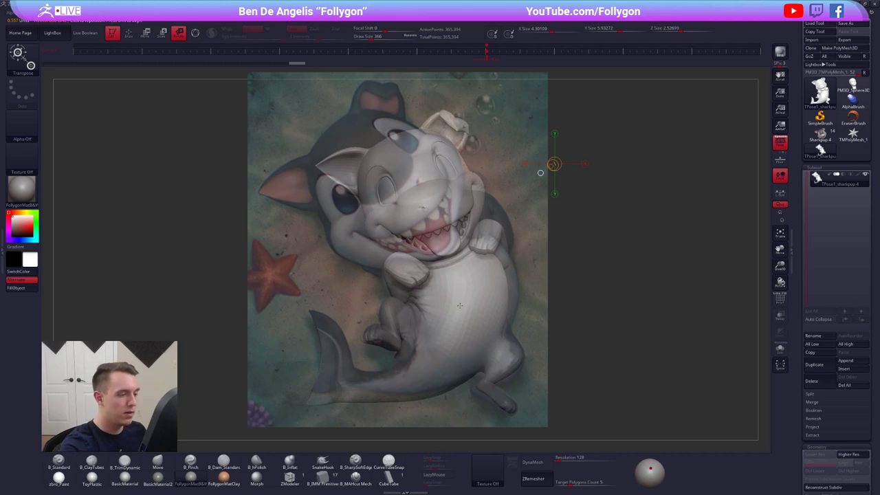
mouse_move(459, 313)
mouse_down()
mouse_move(539, 156)
mouse_move(522, 150)
mouse_move(545, 143)
mouse_up()
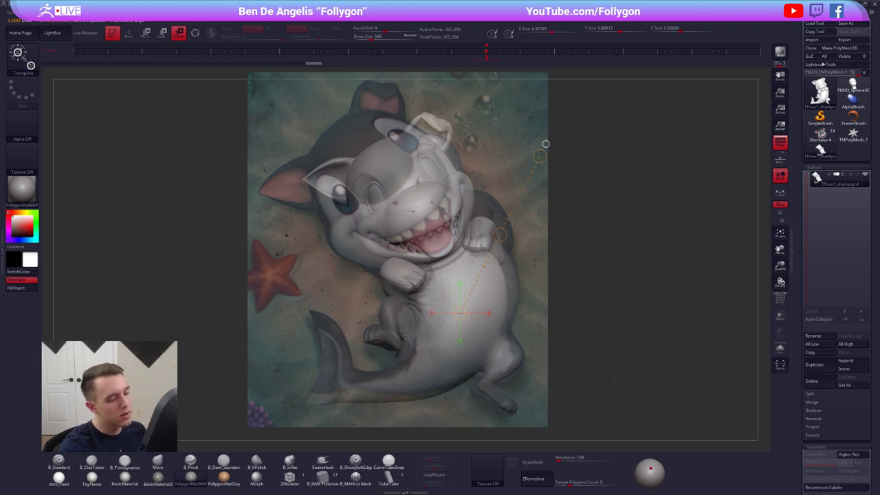
key(q)
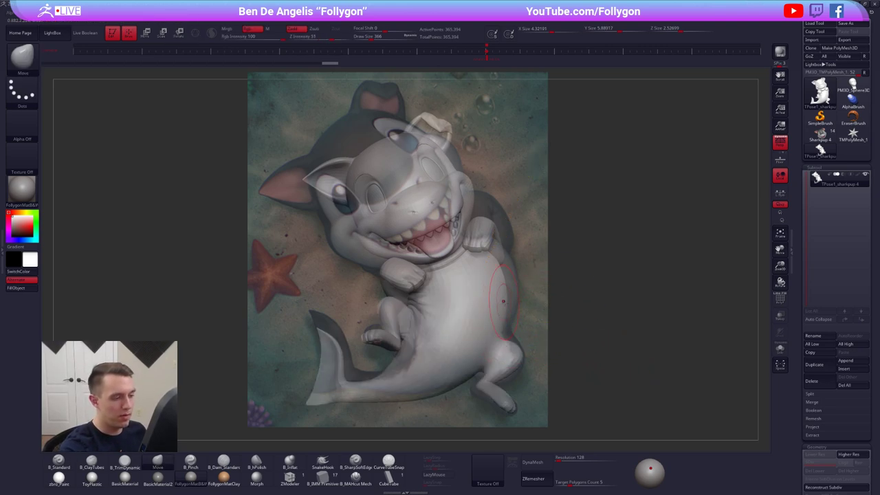
Mask everything except the shark's tail and blur the mask where the tail meets the body.
key(space)
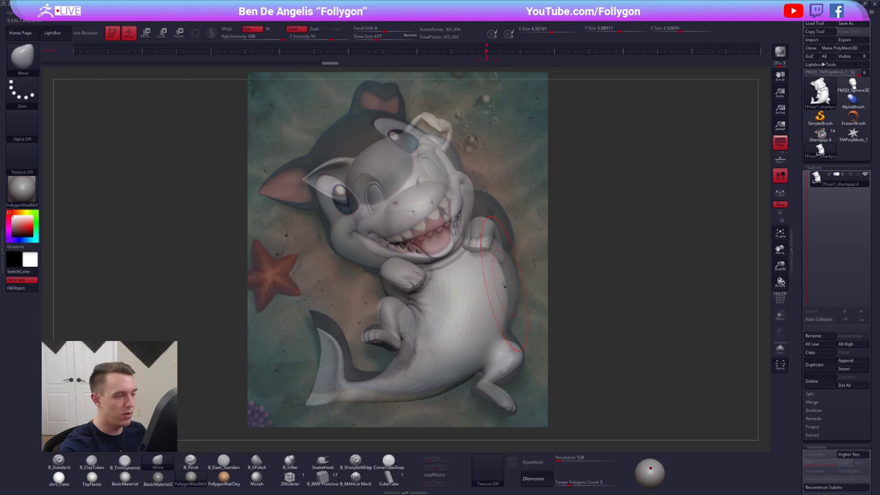
key(r)
drag(435, 364, 558, 255)
key(q)
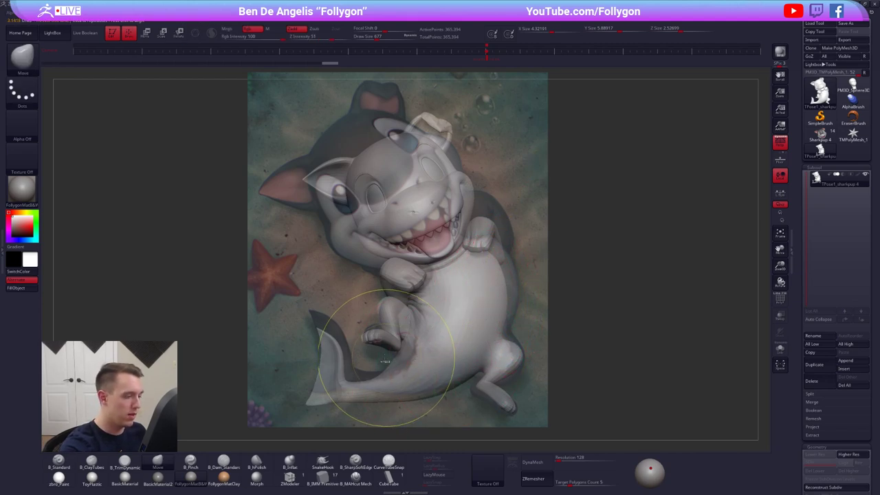
key(shift+z)
mouse_move(387, 357)
ctrl+mouse_down()
mouse_move(427, 423)
mouse_move(273, 314)
mouse_move(382, 365)
ctrl+mouse_up()
mouse_move(409, 407)
alt+mouse_down()
mouse_move(430, 333)
mouse_move(394, 273)
mouse_move(349, 314)
mouse_move(532, 304)
mouse_move(527, 299)
alt+mouse_up()
ctrl+click(443, 313)
ctrl+click(442, 327)
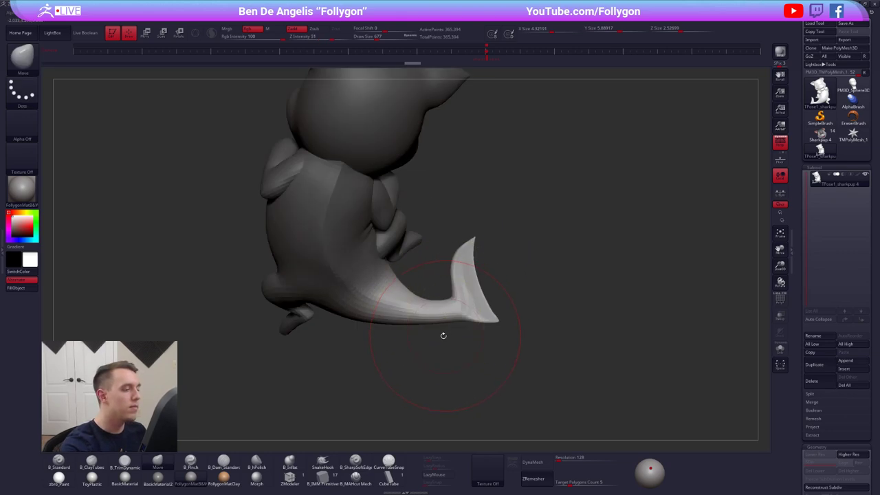
shift+drag(444, 336, 406, 341)
Rotate the unmasked tail around its base in the saved camera view to follow the reference tail.
key(r)
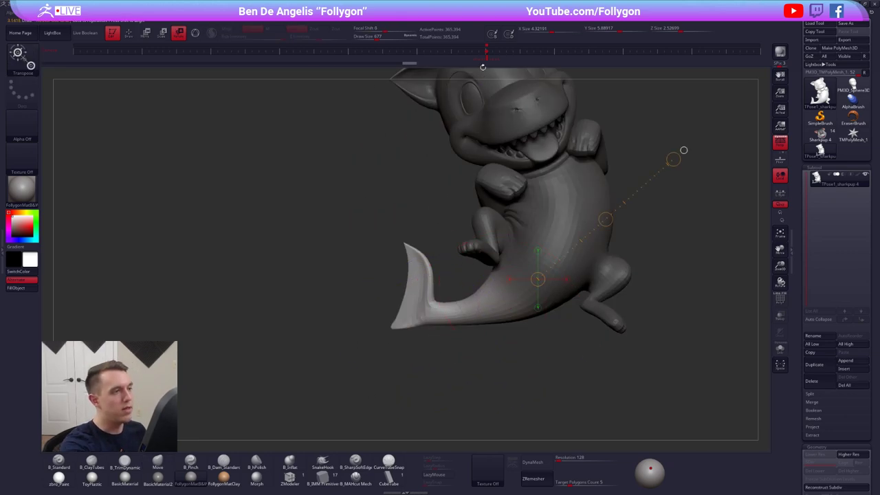
key(f)
drag(424, 376, 365, 428)
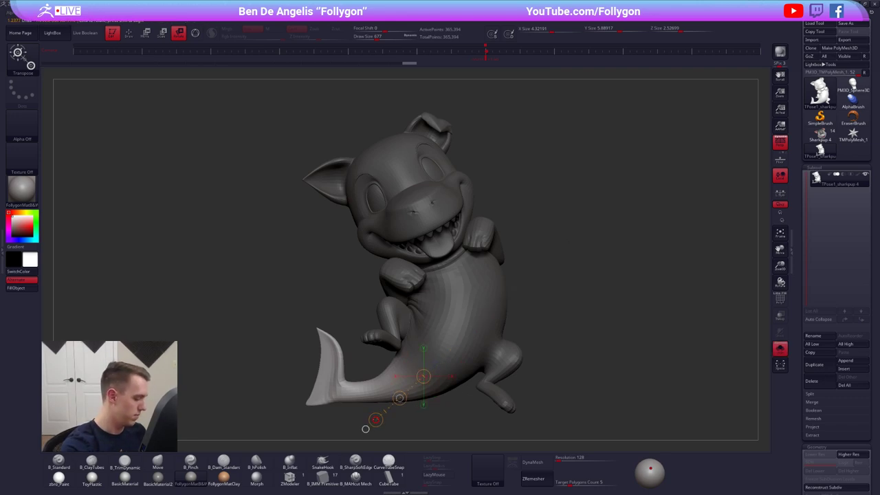
key(shift+z)
key(z)
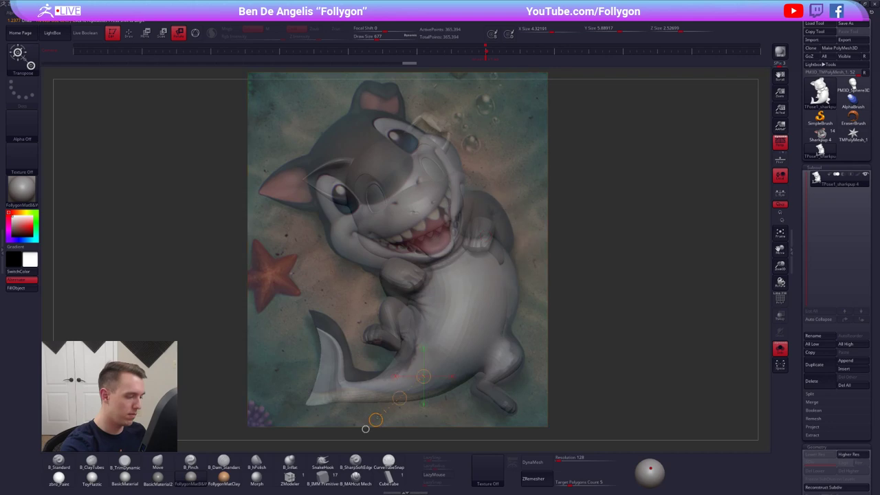
drag(376, 419, 360, 418)
Reshape the tail fin with the Move brush to match the fin outline in the reference.
key(q)
drag(309, 382, 352, 369)
key(s)
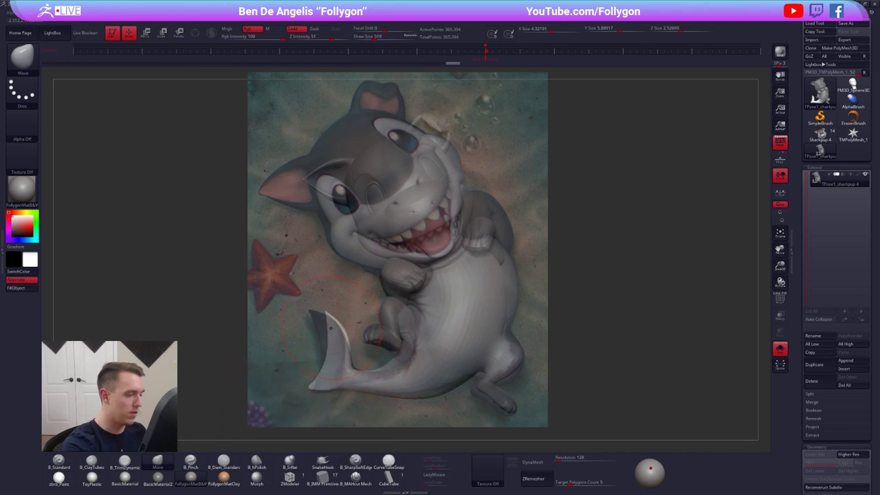
key(s)
drag(330, 328, 314, 314)
key(space)
drag(326, 351, 334, 341)
Hide the reference overlay, mask everything except the tail fin's upper tip, and soften the mask edge.
key(shift+z)
mouse_move(320, 327)
alt+right_down()
mouse_move(371, 289)
mouse_move(382, 294)
mouse_move(346, 338)
alt+right_up()
key(space)
drag(346, 337, 343, 337)
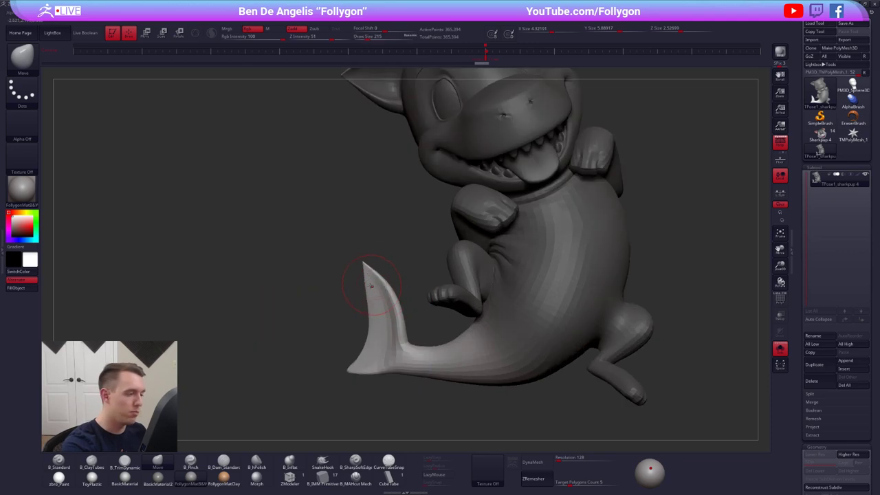
mouse_move(350, 297)
ctrl+mouse_down()
mouse_move(367, 239)
mouse_move(355, 249)
ctrl+mouse_up()
ctrl+click(338, 290)
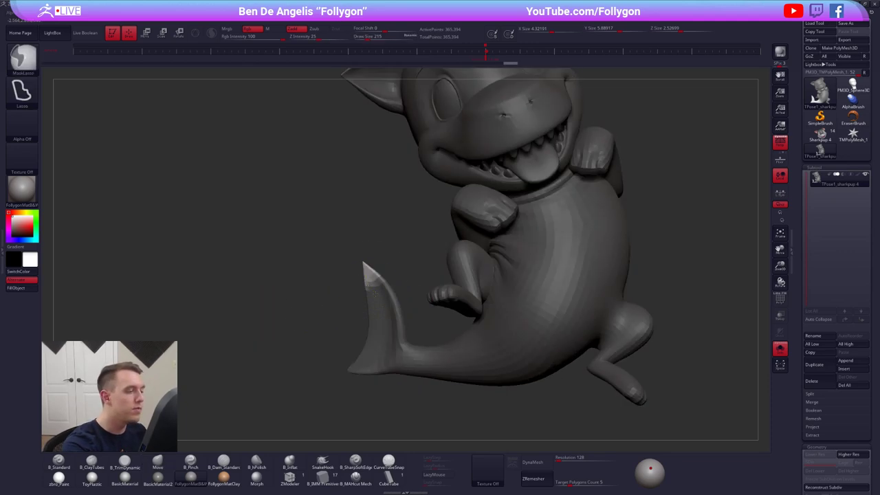
ctrl+click(386, 290)
ctrl+click(386, 291)
ctrl+click(386, 290)
ctrl+click(386, 291)
ctrl+click(386, 291)
Rotate the upper tip of the tail fin outward and clear the mask.
mouse_move(379, 289)
right_down()
mouse_move(386, 290)
mouse_move(378, 297)
right_up()
key(r)
mouse_move(378, 297)
mouse_down()
mouse_move(380, 247)
mouse_move(375, 253)
mouse_up()
key(q)
right_drag(369, 217, 352, 212)
ctrl+drag(351, 212, 360, 202)
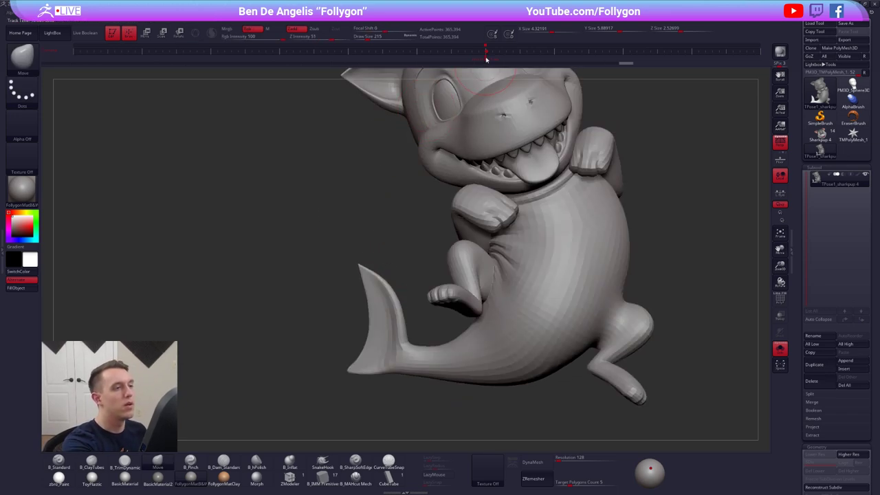
Restore the saved camera view and reference overlay, and pull the tail fin's tip to the reference outline with the Move brush.
click(486, 55)
key(shift+z)
drag(328, 323, 313, 310)
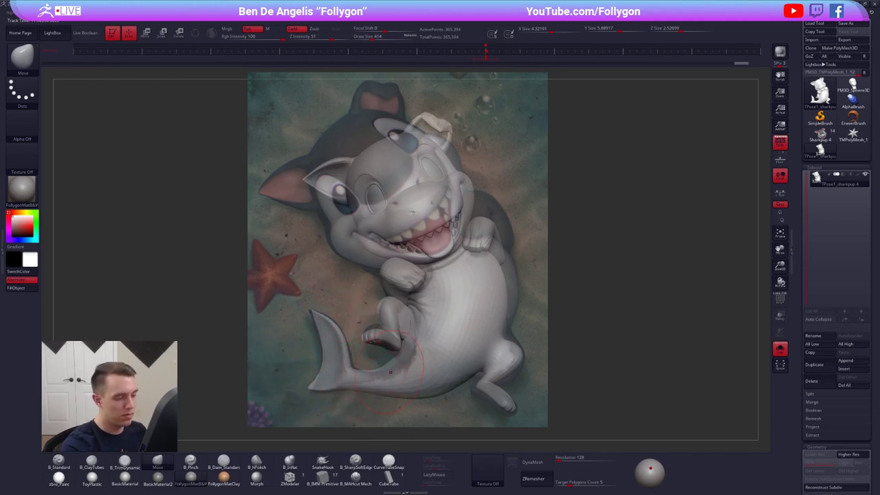
key(space)
Display the mesh's wireframe and polygroups over the reference image.
key(shift+f)
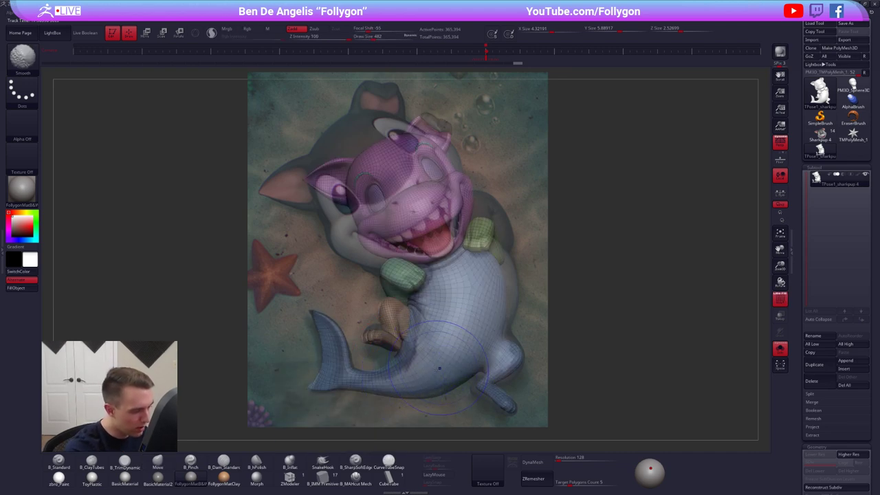
key(shift+z)
key(shift+z)
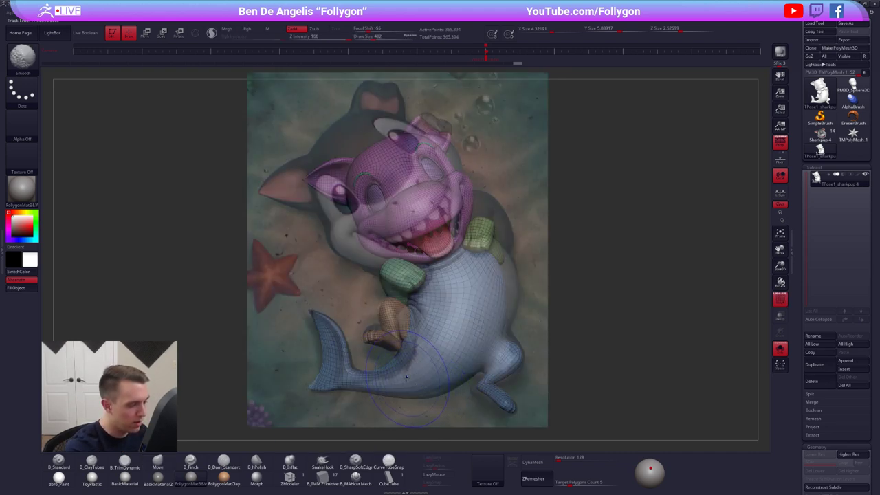
mouse_move(369, 360)
ctrl+shift+mouse_down()
mouse_move(374, 310)
mouse_move(337, 265)
mouse_move(344, 275)
ctrl+shift+mouse_up()
key(ctrl+z)
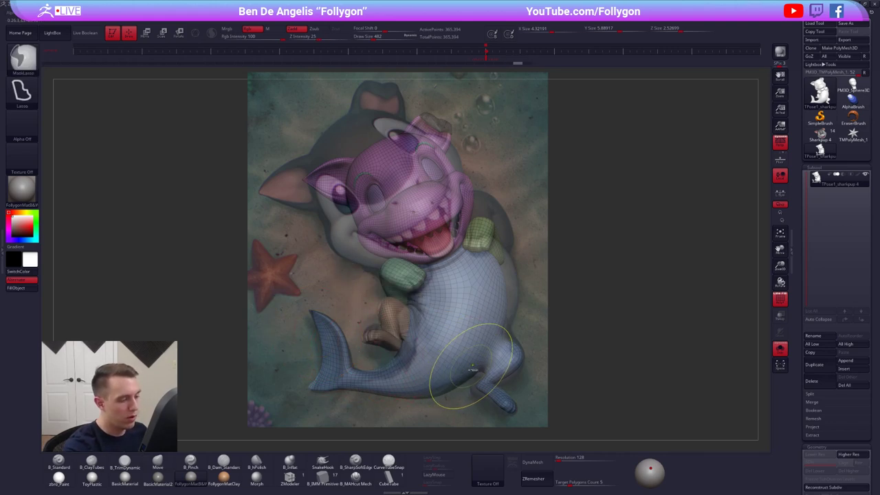
Mask every part except the body and tail polygroup, and make the Move brush active with the reference overlay shown.
key(w)
ctrl+drag(484, 338, 538, 351)
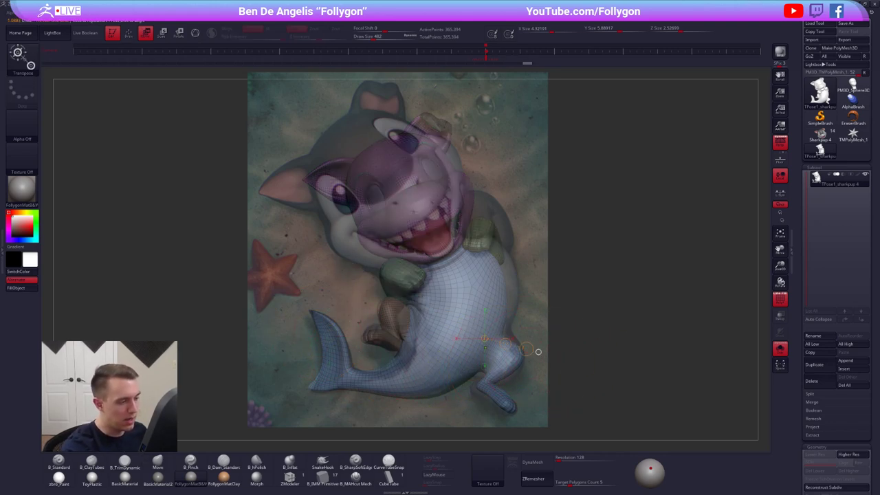
key(shift+z)
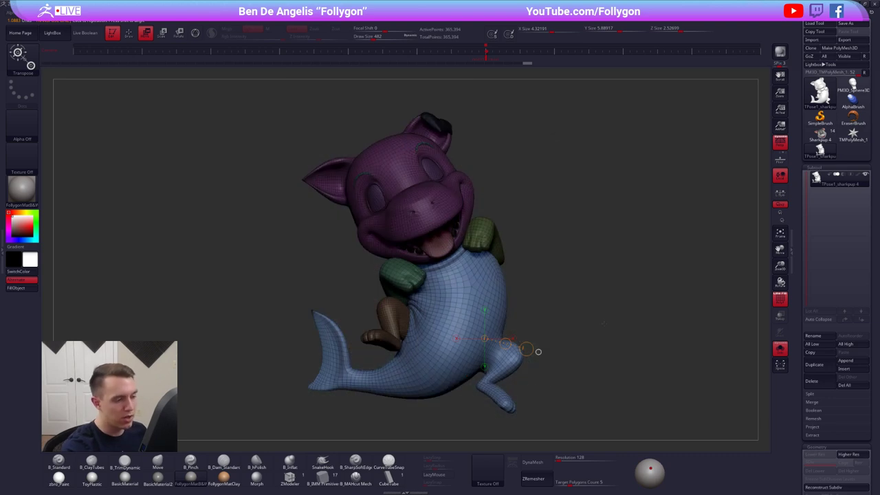
key(q)
click(158, 460)
key(shift+z)
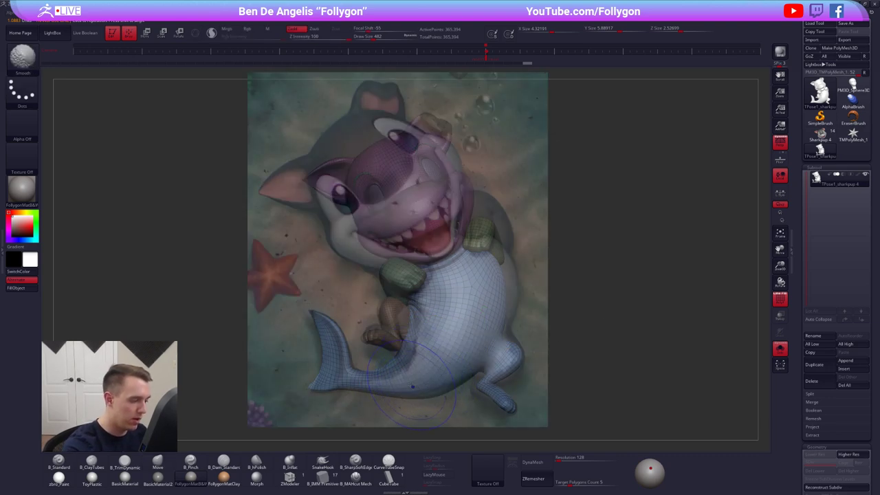
Enlarge the Move brush to a draw size of 656 and pull the body's back edge outward towards the reference outline.
key(shift+z)
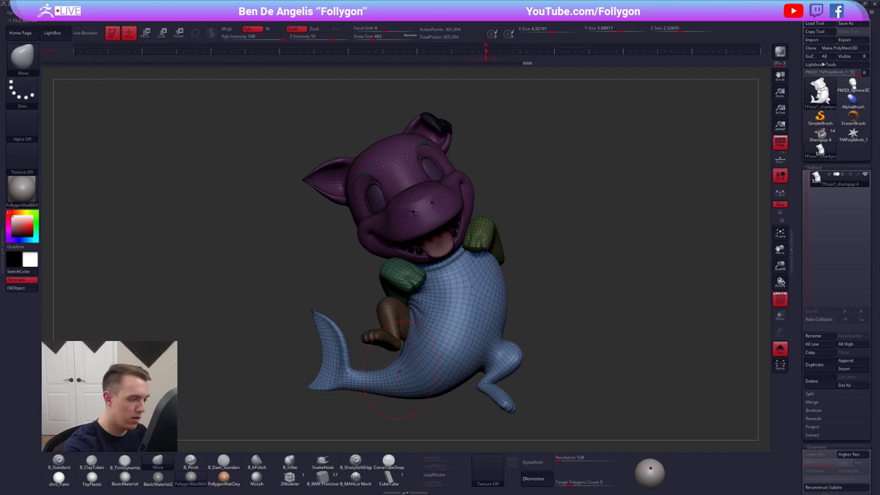
key(space)
drag(415, 331, 421, 319)
key(space)
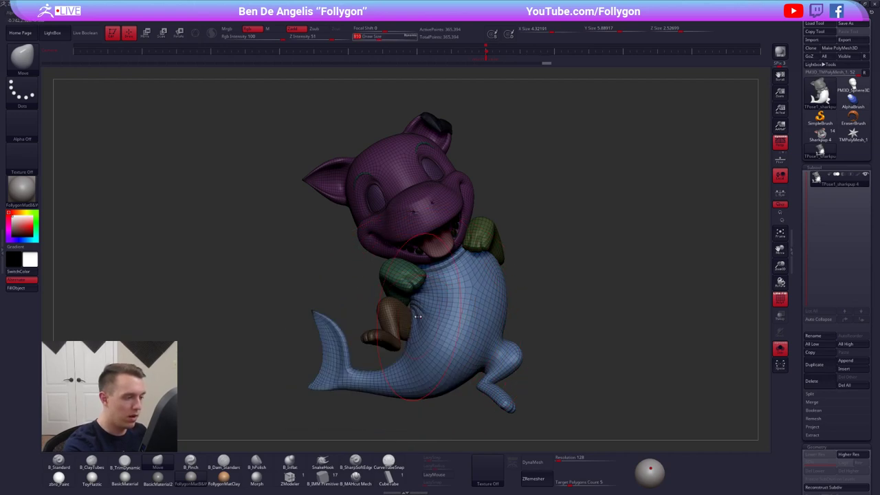
key(shift+z)
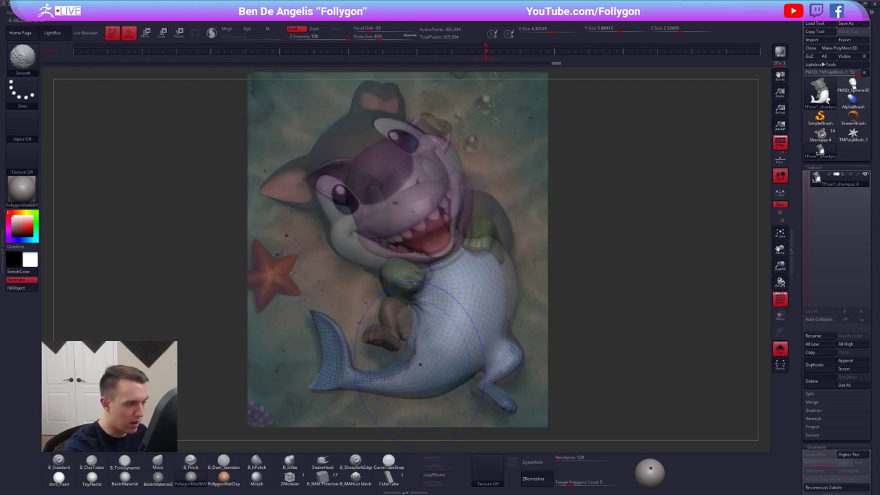
drag(508, 275, 507, 277)
key(space)
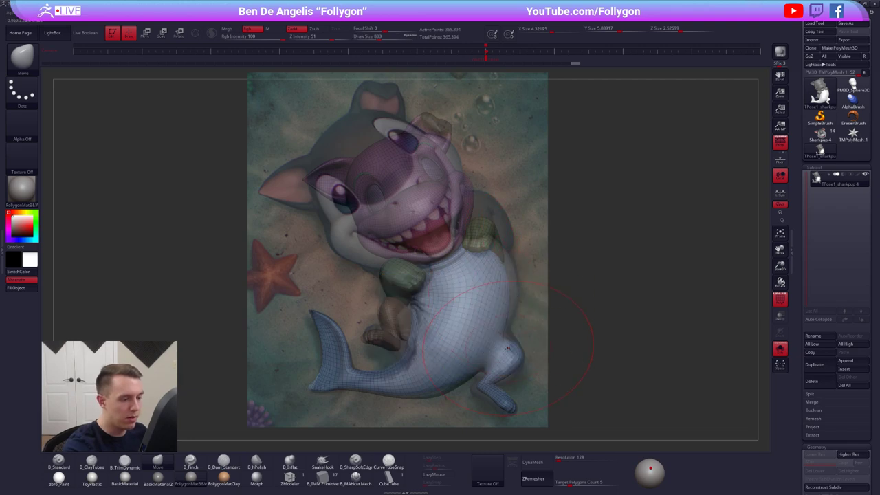
key(space)
drag(517, 338, 514, 337)
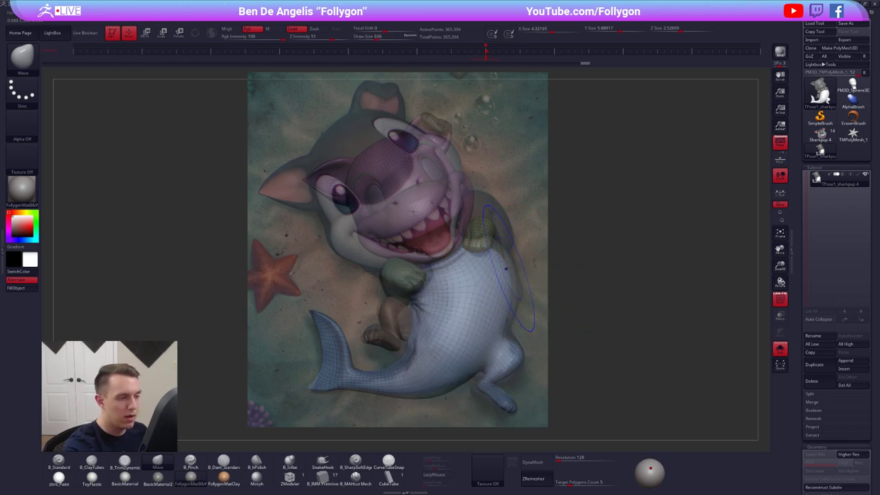
Pull the curve of the back further out to the reference outline and compare the body with its previous shape.
key(shift+z)
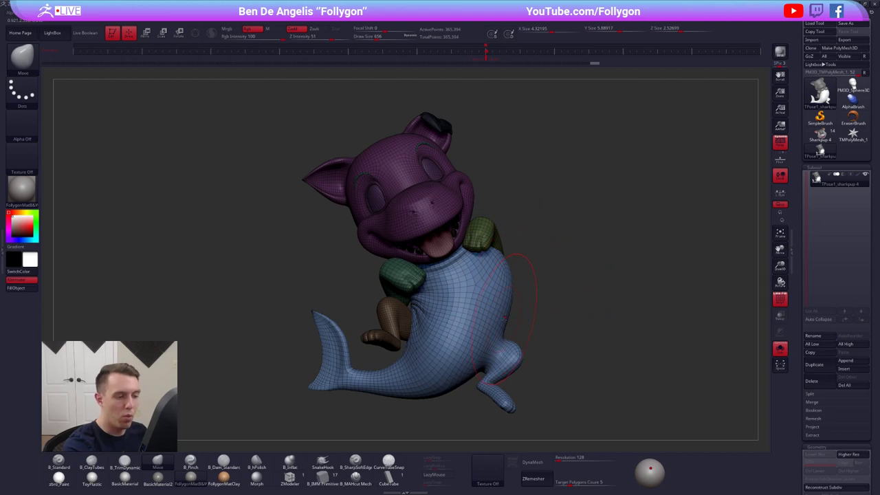
key(shift+z)
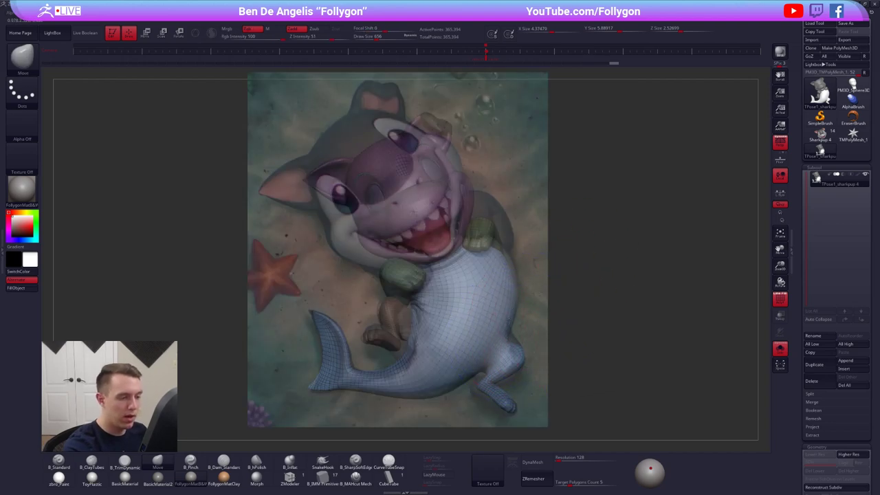
key(shift+z)
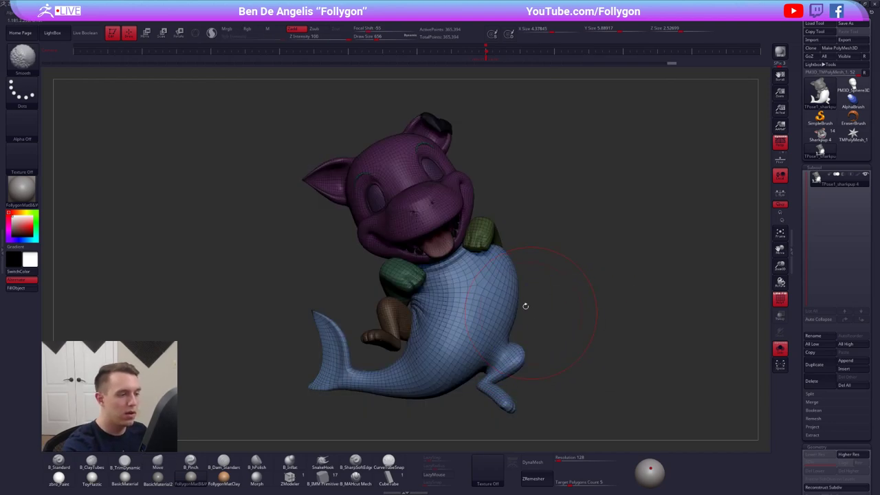
key(shift+z)
key(shift+z)
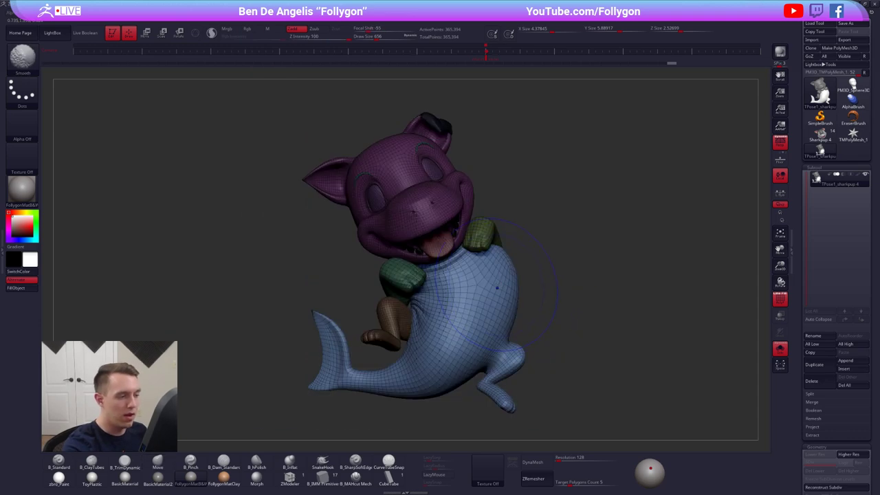
key(ctrl+z)
key(ctrl+shift+z)
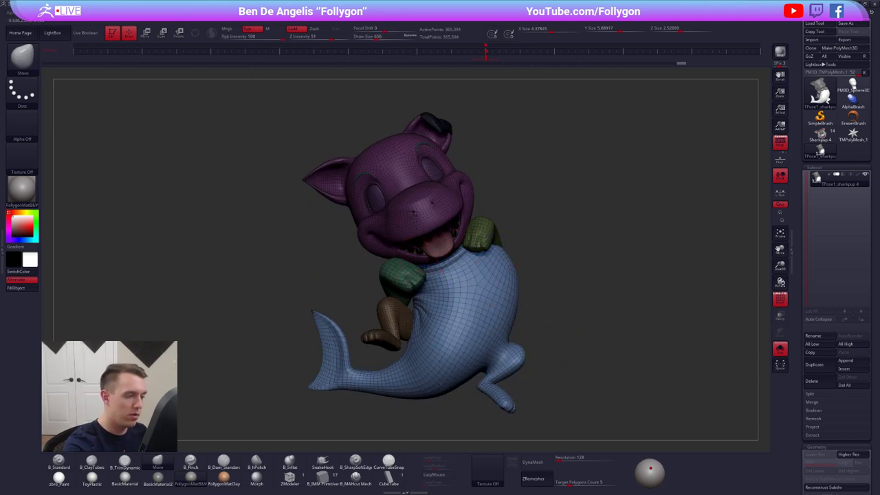
Reshape the side of the body below the raised arm from behind, using the Move brush at a draw size of 576.
mouse_move(418, 304)
right_down()
mouse_move(509, 294)
mouse_move(419, 262)
mouse_move(437, 288)
right_up()
key(space)
drag(444, 258, 431, 256)
right_drag(431, 256, 439, 268)
key(space)
drag(430, 250, 431, 251)
drag(429, 257, 426, 247)
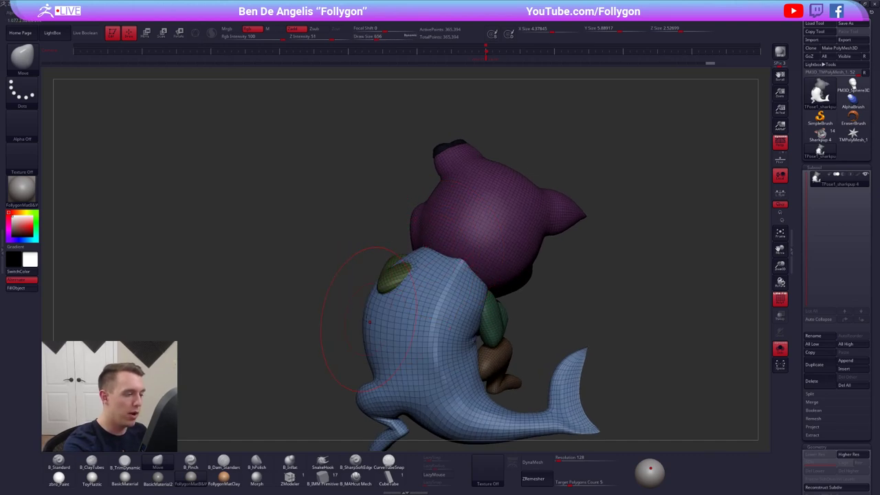
key(space)
key(shift)
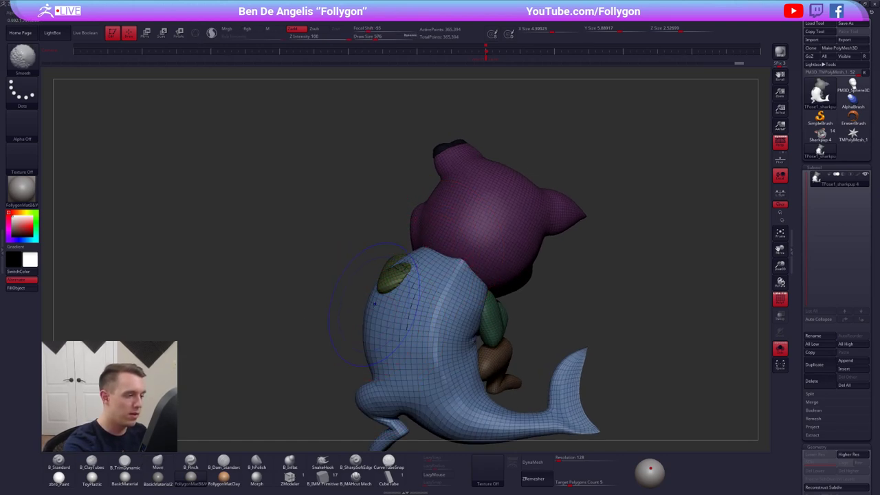
mouse_move(375, 303)
right_down()
mouse_move(474, 297)
mouse_move(560, 276)
right_up()
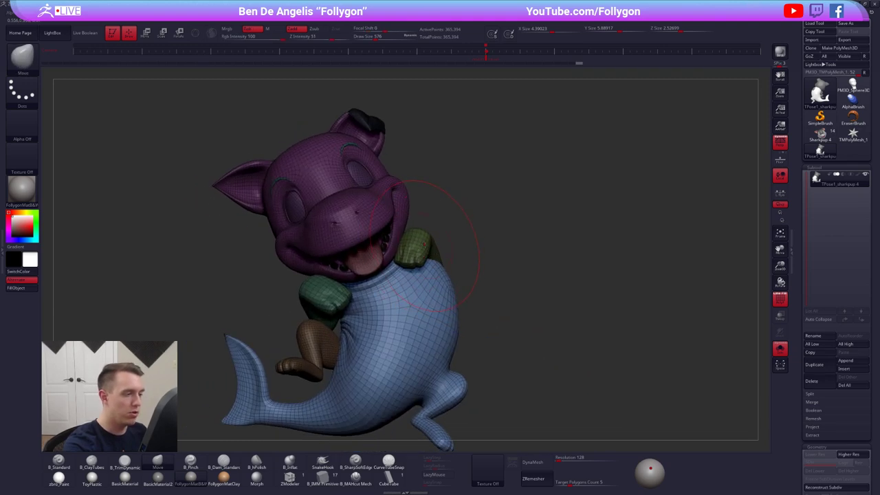
Mask everything except the light green arm and move it up to the reference in the saved camera view with Transpose.
alt+right_drag(424, 244, 447, 239)
key(w)
ctrl+click(439, 240)
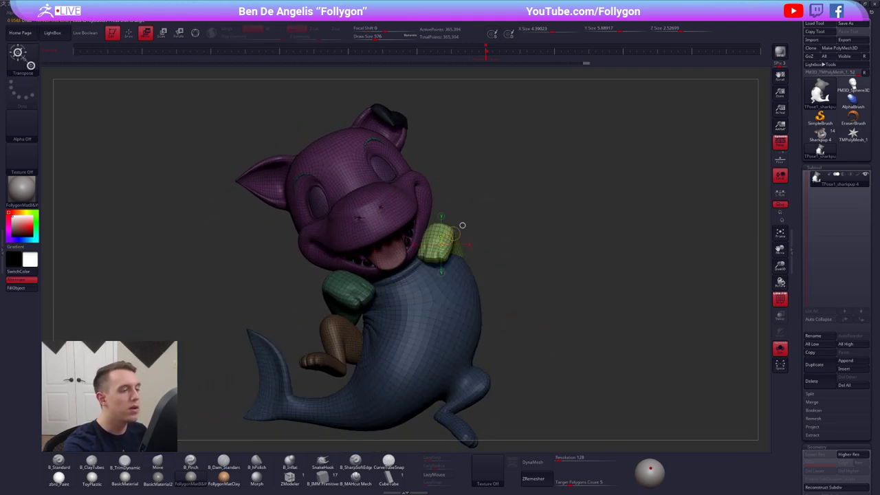
click(487, 52)
mouse_move(492, 255)
mouse_down()
mouse_move(494, 300)
mouse_move(487, 250)
mouse_up()
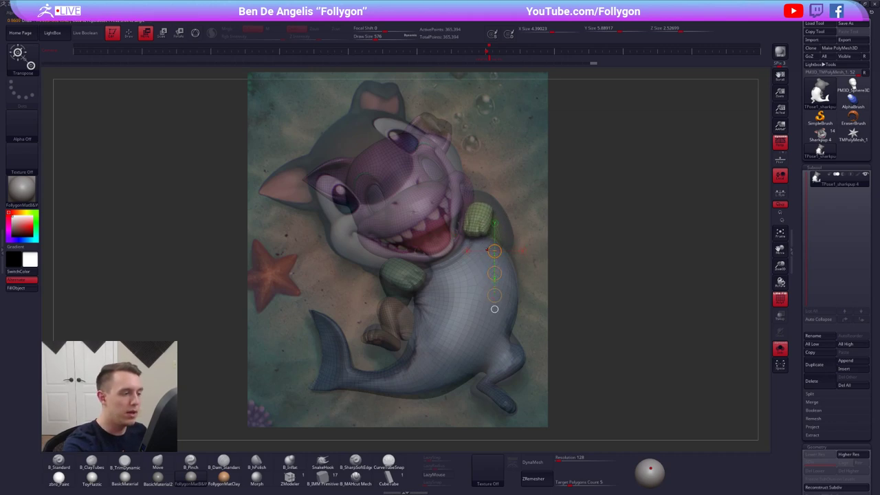
Mask everything except the dark green arm and shift it with Transpose to match the reference.
ctrl+click(417, 279)
drag(390, 264, 444, 294)
key(r)
key(q)
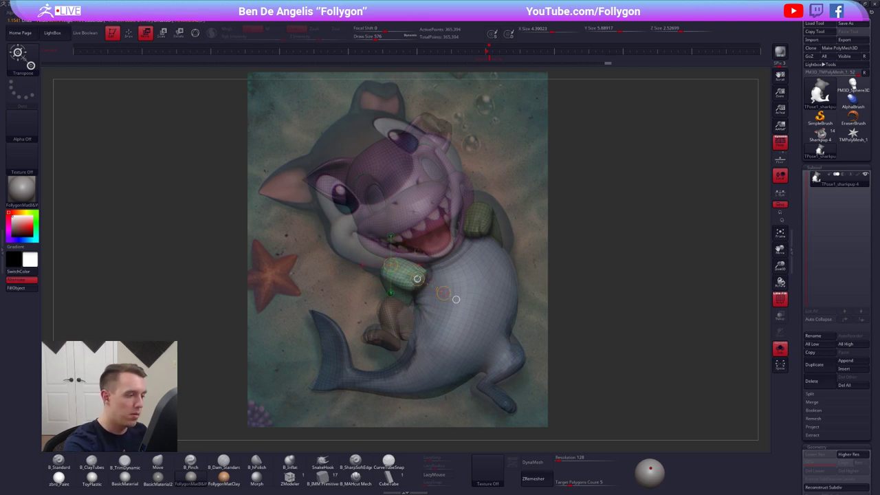
Clear the mask, make the Move brush active and check the pose against the reference overlay.
key(shift+z)
key(b)
key(m)
key(v)
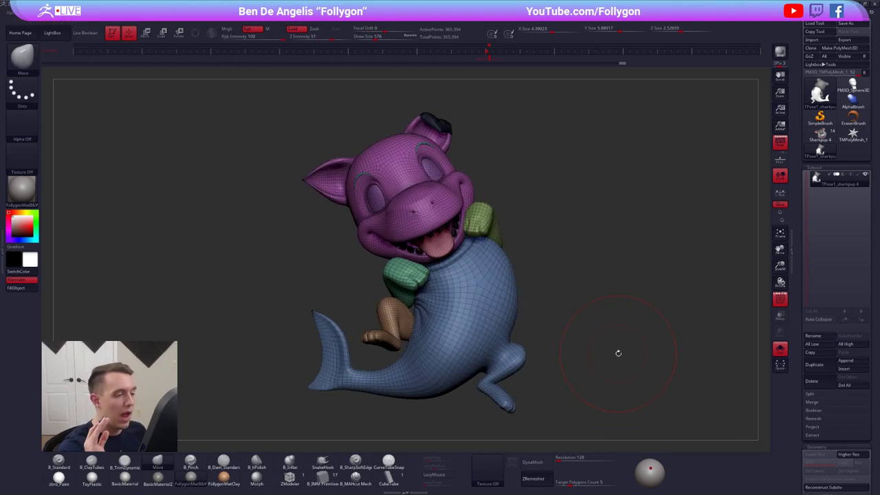
key(shift+z)
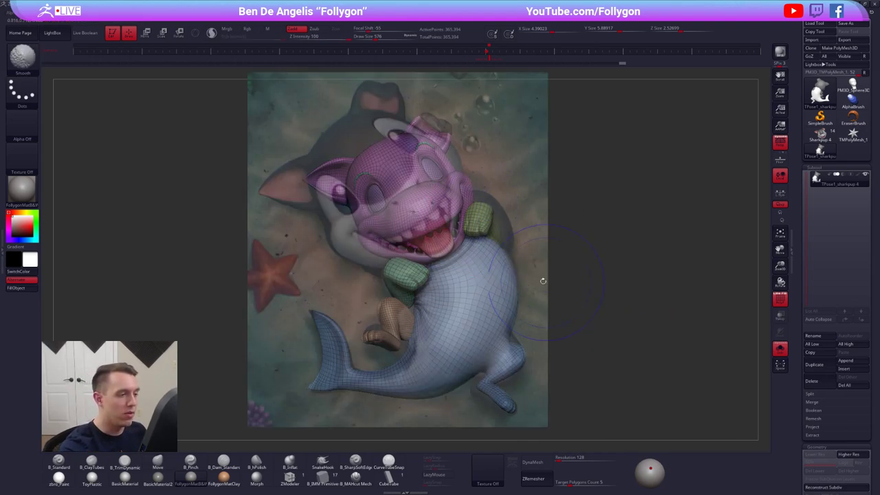
Isolate the light green arm with a mask and place a Transpose rotation line from its elbow in the side view.
key(shift+z)
key(w)
ctrl+click(482, 223)
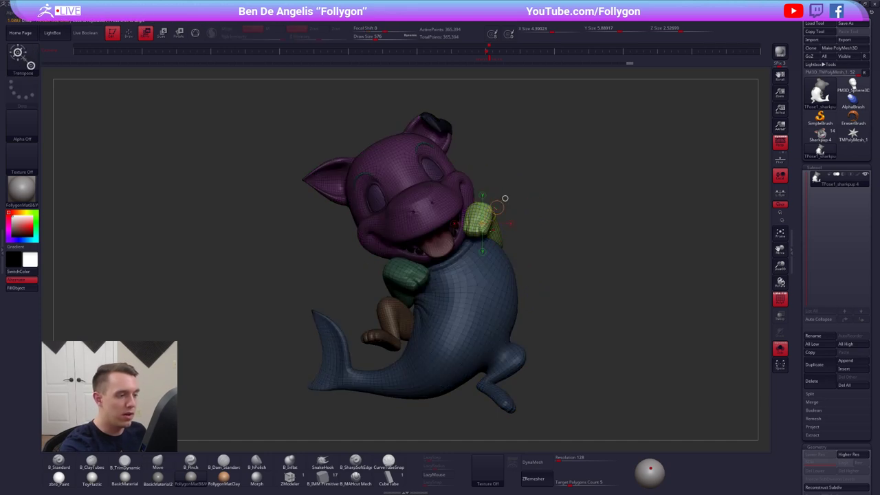
drag(507, 246, 340, 264)
key(r)
drag(517, 264, 627, 266)
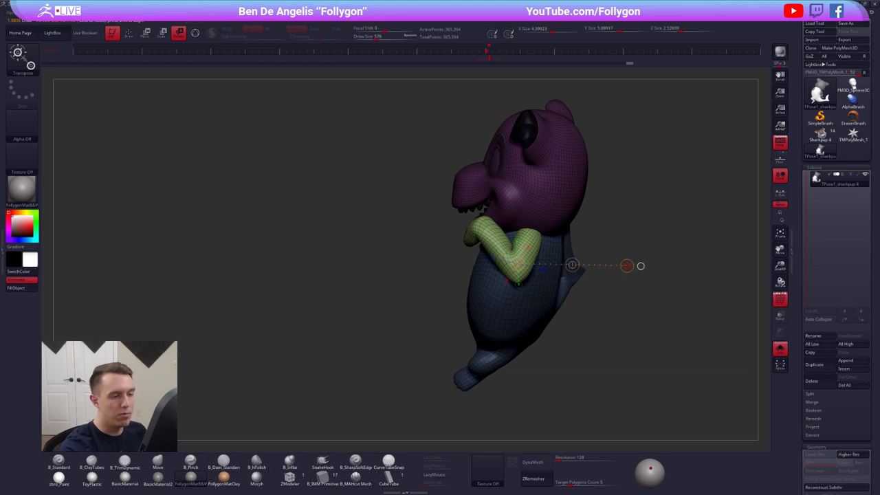
Adjust the rotation of the bent yellow-green arm with Transpose in the side view.
drag(572, 265, 572, 272)
drag(628, 258, 454, 277)
key(e)
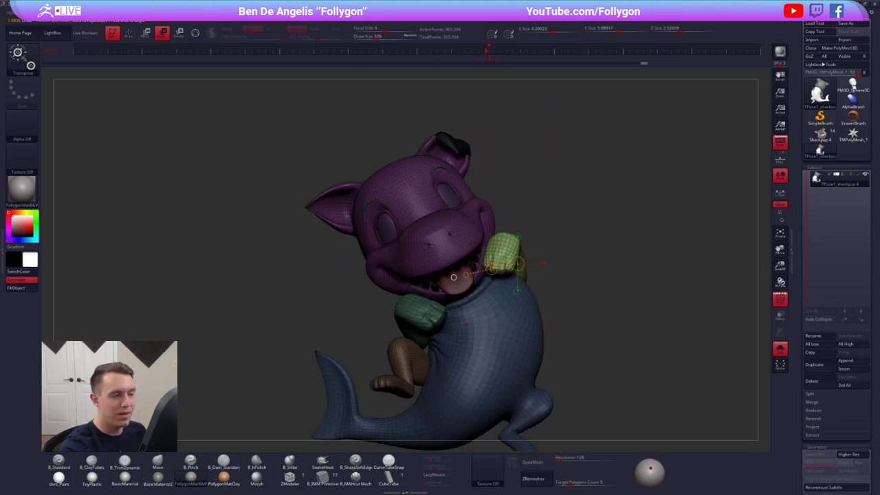
Mask everything except the teal arm and adjust its position and scale with Transpose.
key(w)
ctrl+click(426, 306)
alt+drag(376, 309, 524, 256)
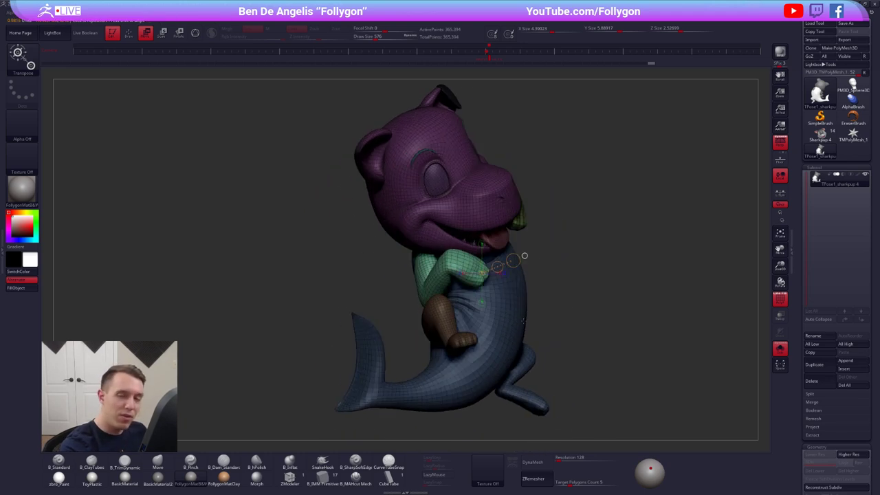
drag(660, 330, 694, 330)
key(r)
drag(495, 268, 563, 268)
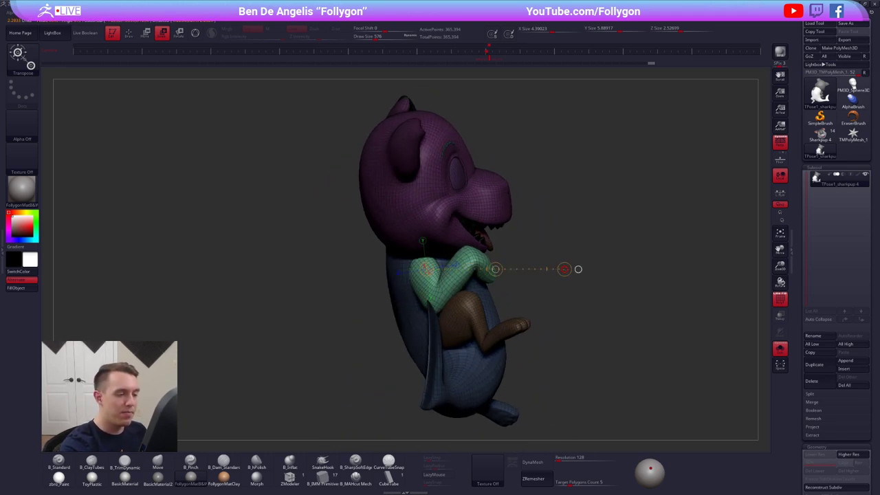
key(q)
drag(677, 357, 584, 360)
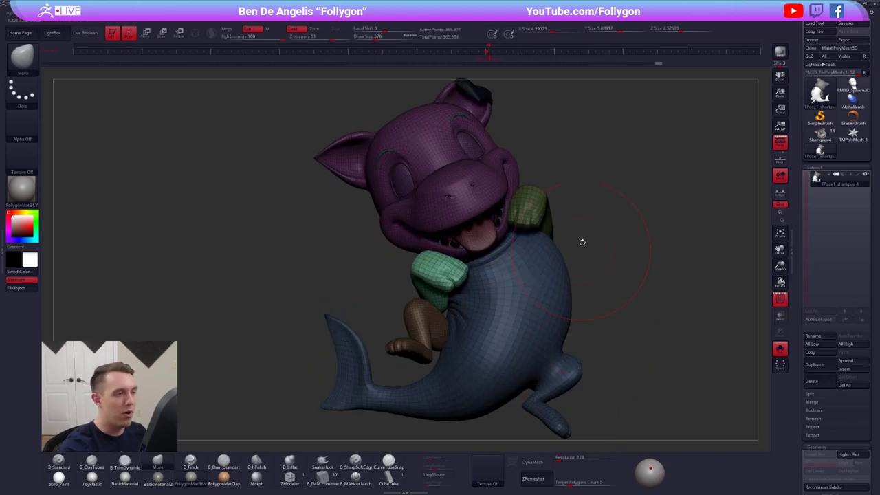
Clear the mask and set the Move brush's draw size to 397.
mouse_move(584, 241)
ctrl+mouse_down()
mouse_move(601, 224)
mouse_move(586, 232)
mouse_move(593, 176)
ctrl+mouse_up()
key(s)
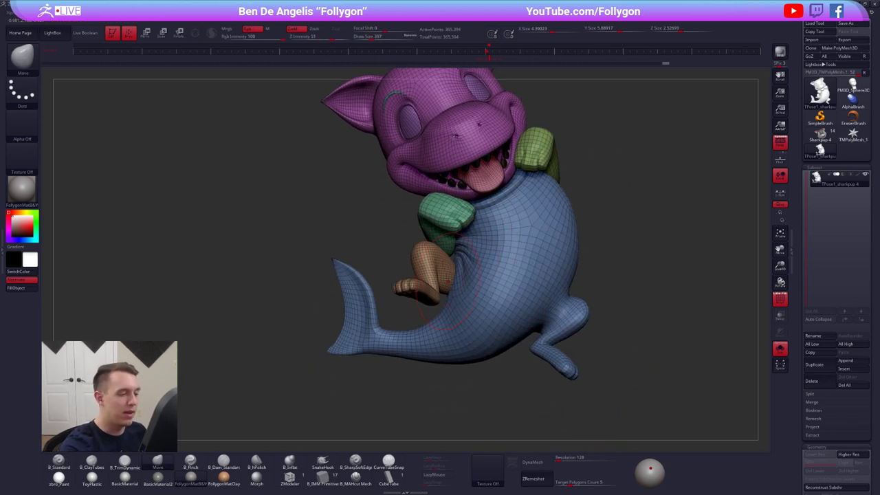
key(f)
Mask everything except the brown leg and scale it with Transpose against the reference image.
key(w)
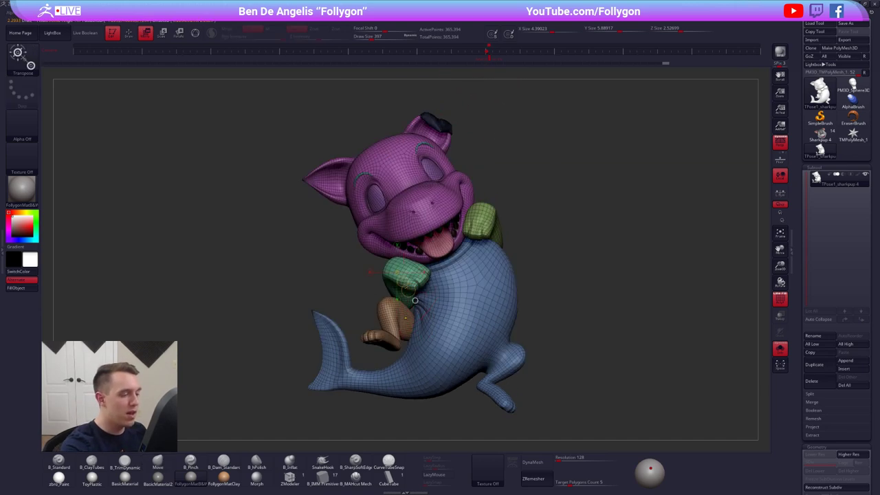
ctrl+click(405, 319)
key(e)
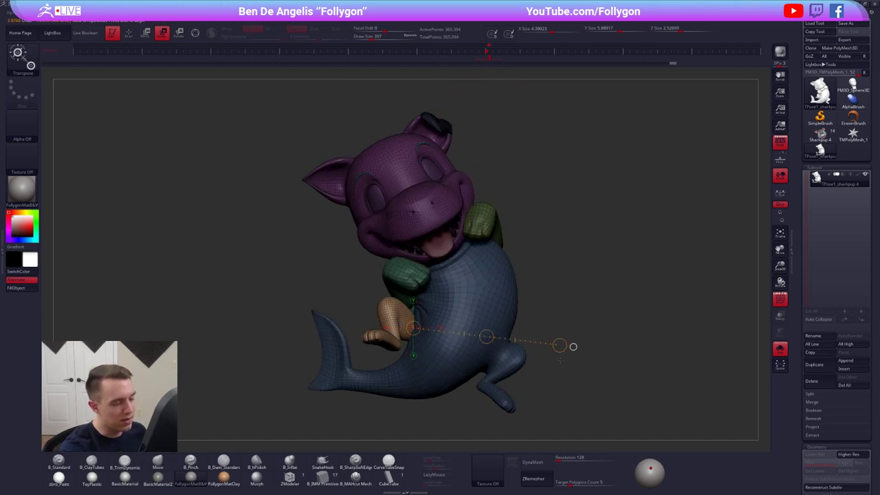
key(shift+z)
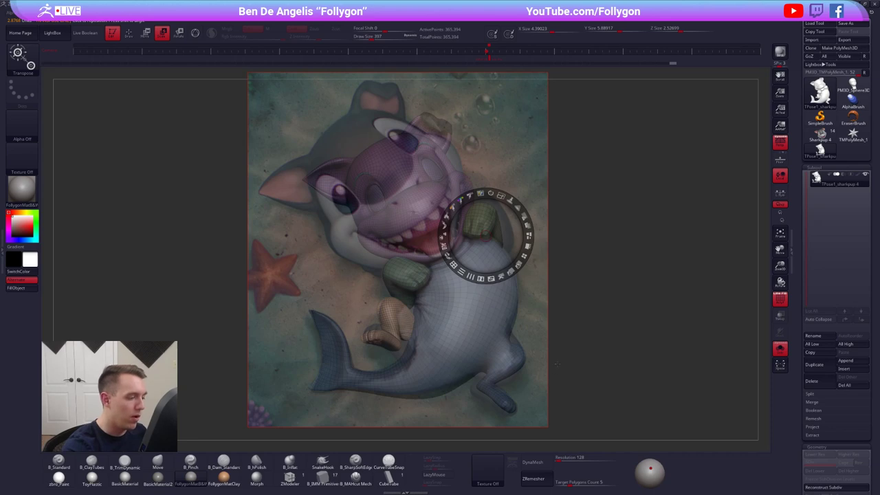
key(z)
drag(413, 329, 558, 345)
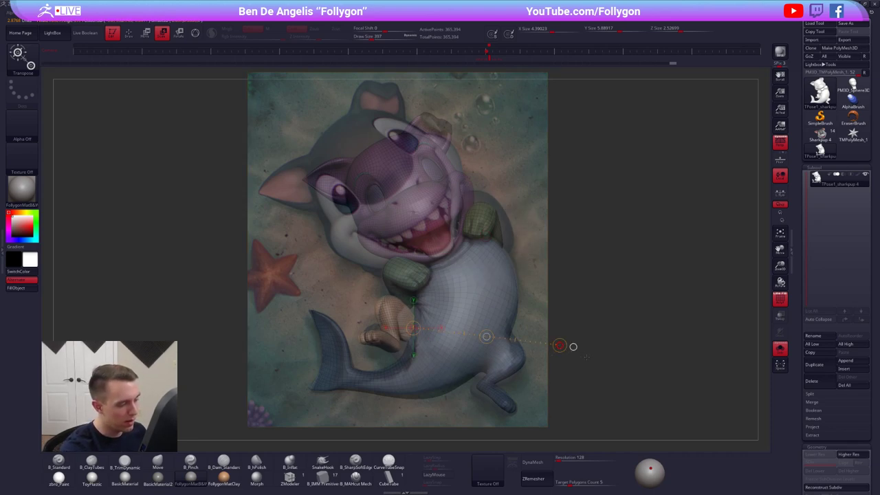
drag(559, 345, 550, 346)
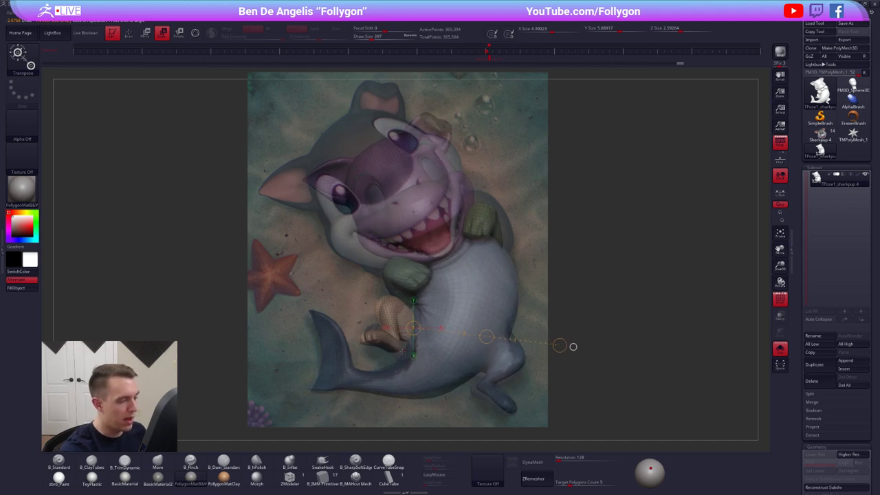
Rotate the unmasked brown leg with Transpose, using the reference and the side view.
drag(382, 347, 559, 337)
key(r)
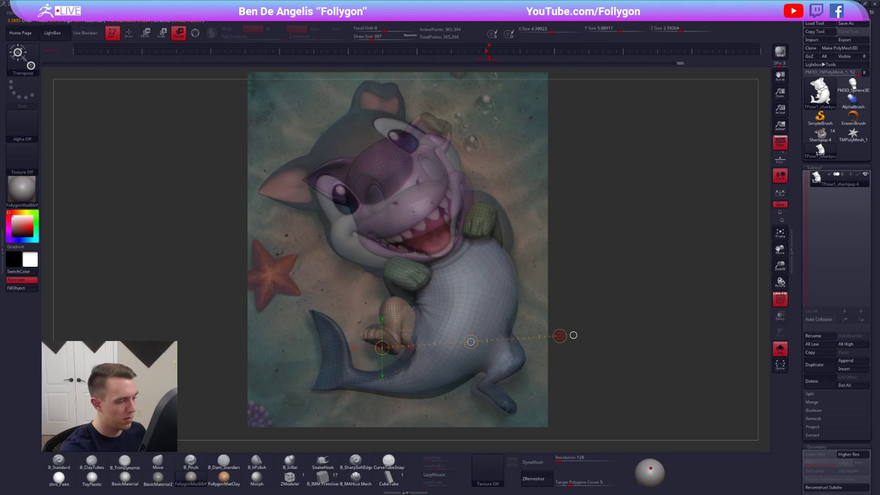
key(shift+z)
mouse_move(541, 364)
right_down()
mouse_move(615, 326)
mouse_move(573, 311)
right_up()
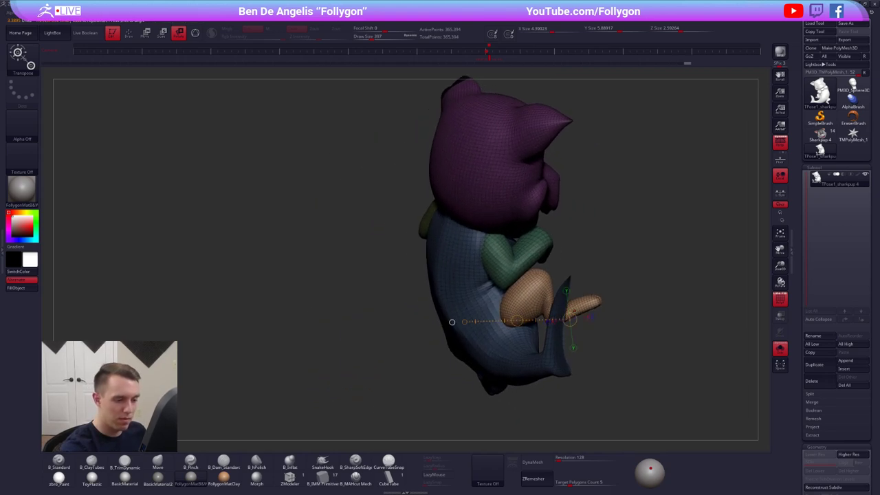
drag(578, 310, 649, 309)
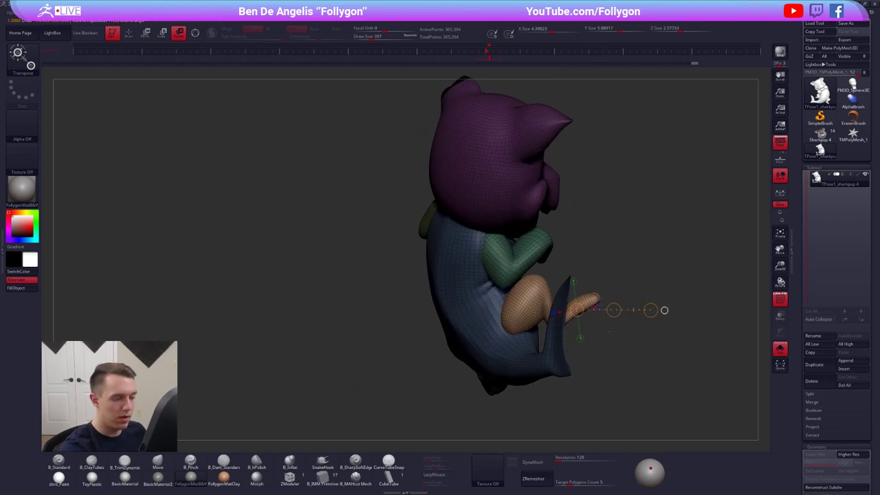
drag(610, 331, 493, 58)
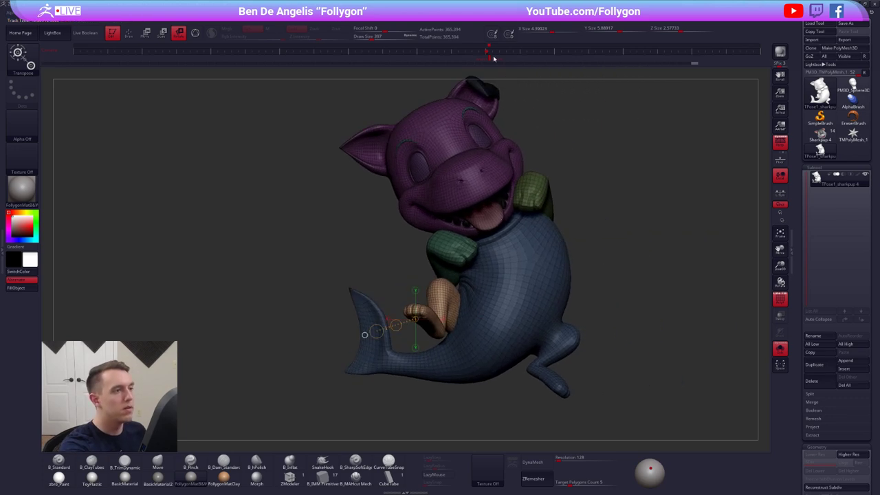
Recall the saved reference view and move the brown leg slightly with Transpose to match the reference drawing.
click(492, 59)
key(shift+z)
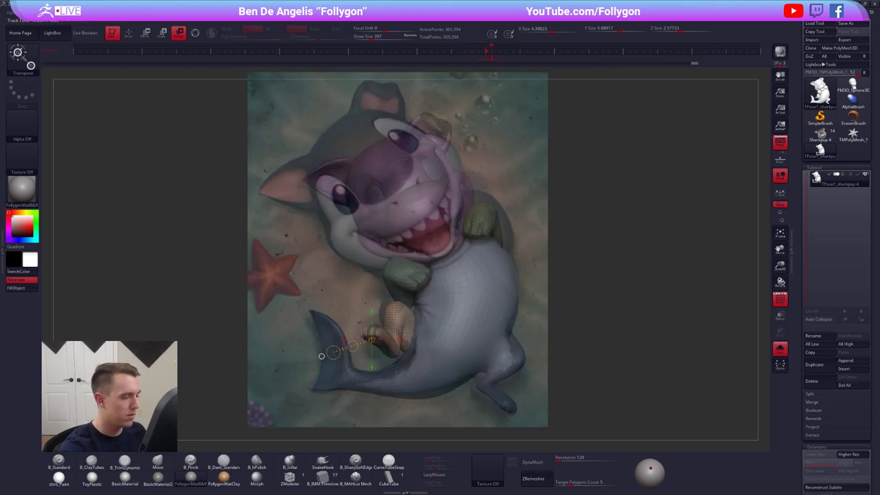
key(w)
mouse_move(406, 330)
mouse_down()
mouse_move(426, 378)
mouse_move(440, 385)
mouse_up()
drag(423, 358, 424, 358)
key(shift+z)
key(q)
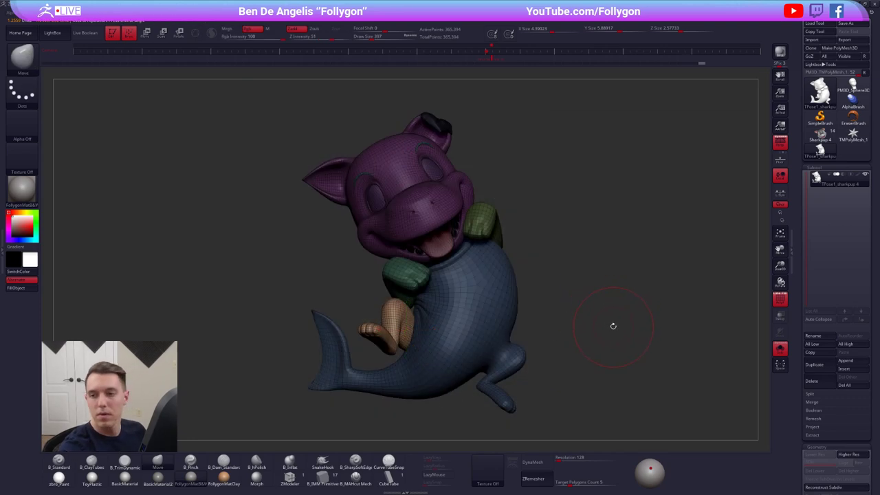
Clear the mask and reshape the blue hind leg against the reference with the Move brush at draw size 252.
drag(612, 326, 635, 339)
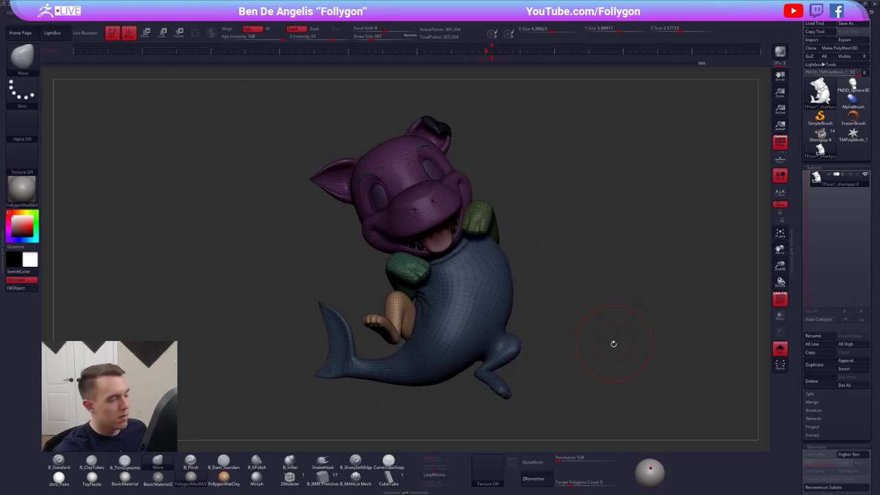
key(shift+z)
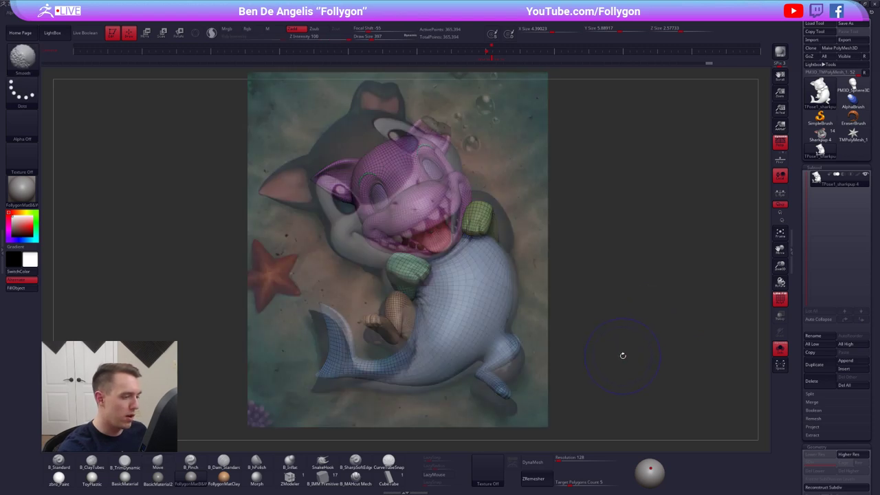
drag(490, 62, 494, 67)
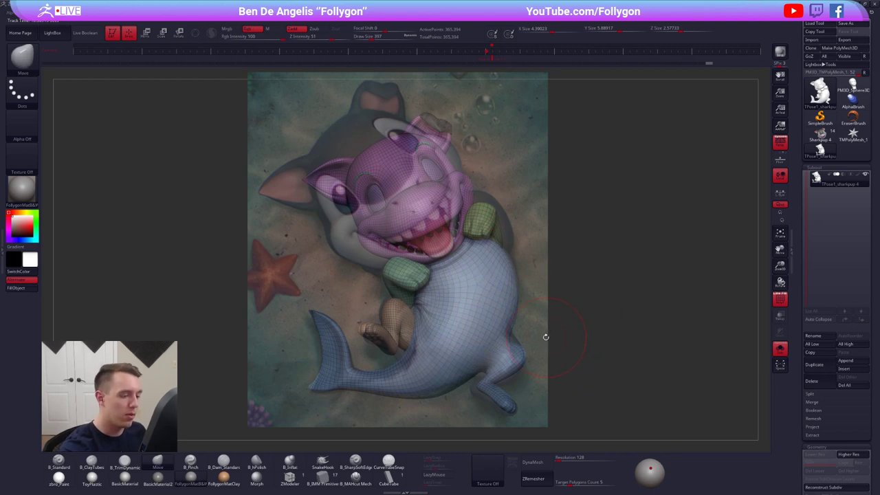
key(space)
click(507, 344)
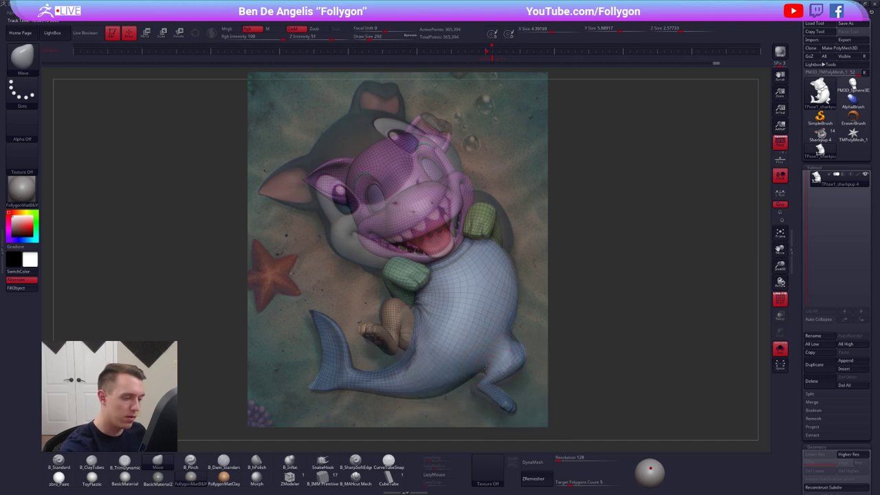
key(space)
click(486, 369)
Hide the reference and refine the area where the blue hind leg joins the body by moving and smoothing it.
key(shift+z)
alt+right_drag(485, 370, 499, 335)
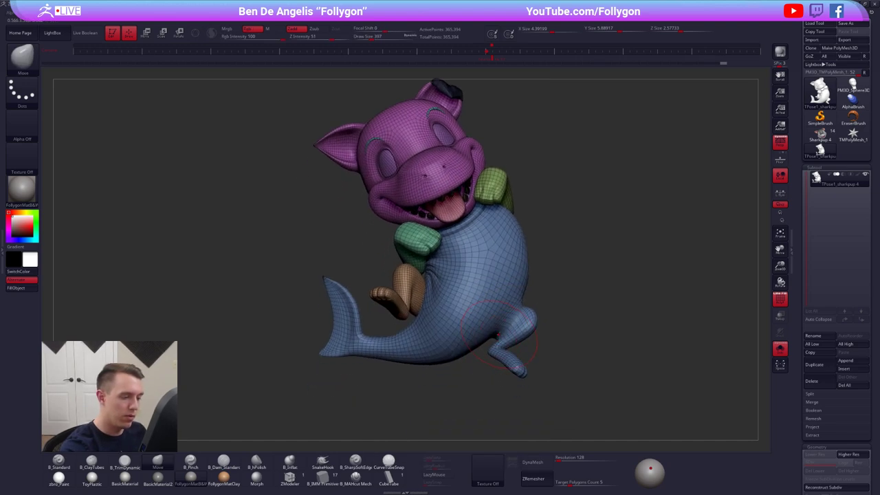
drag(498, 335, 493, 338)
mouse_move(516, 315)
right_down()
mouse_move(423, 316)
mouse_move(432, 321)
right_up()
shift+drag(510, 319, 507, 326)
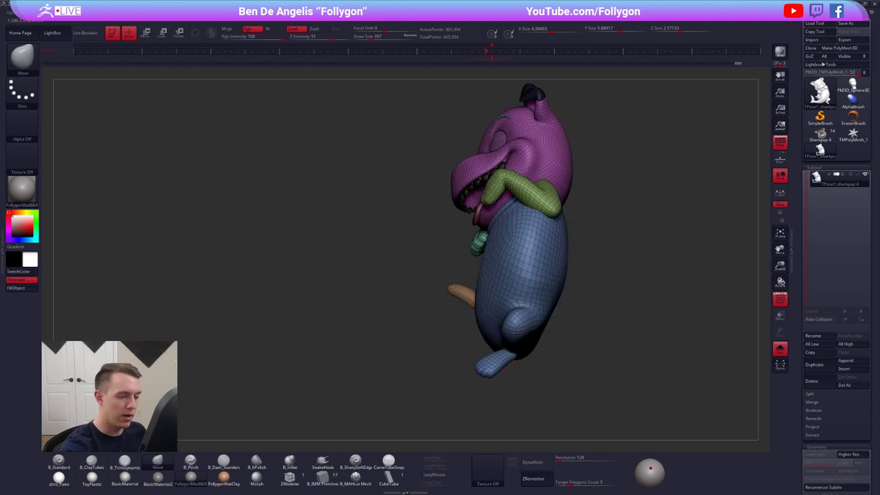
mouse_move(507, 325)
right_down()
mouse_move(385, 323)
mouse_move(374, 337)
right_up()
right_drag(715, 318, 585, 320)
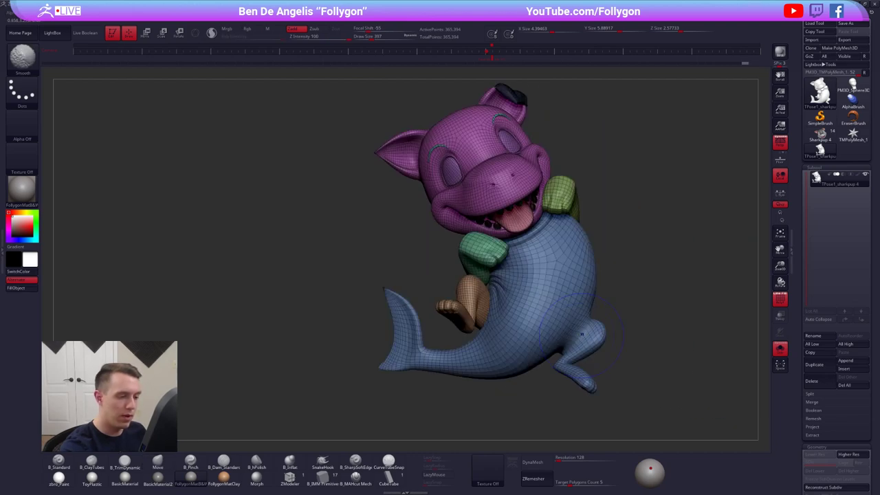
Mask the whole character except the blue hind leg and soften the mask's edge.
mouse_move(540, 321)
ctrl+mouse_down()
mouse_move(565, 387)
mouse_move(676, 295)
ctrl+mouse_up()
key(ctrl+i)
ctrl+click(603, 338)
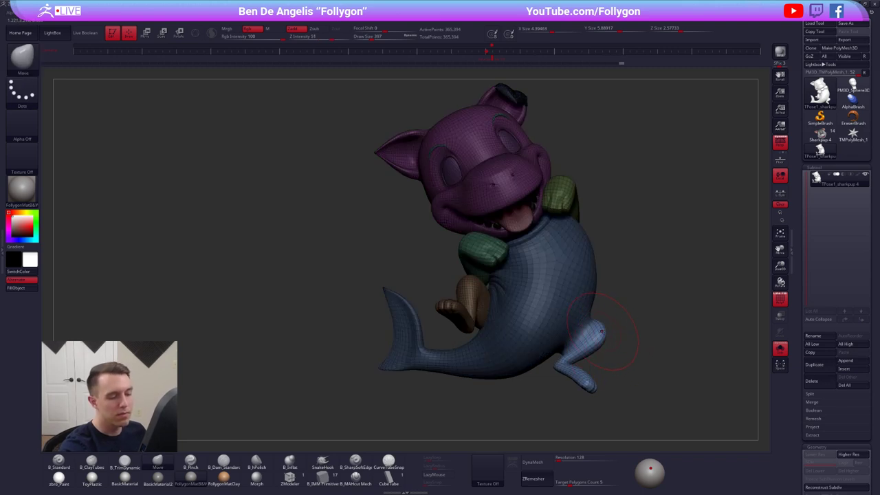
Enlarge the blue hind leg with Transpose to match the reference image and clear the mask.
key(r)
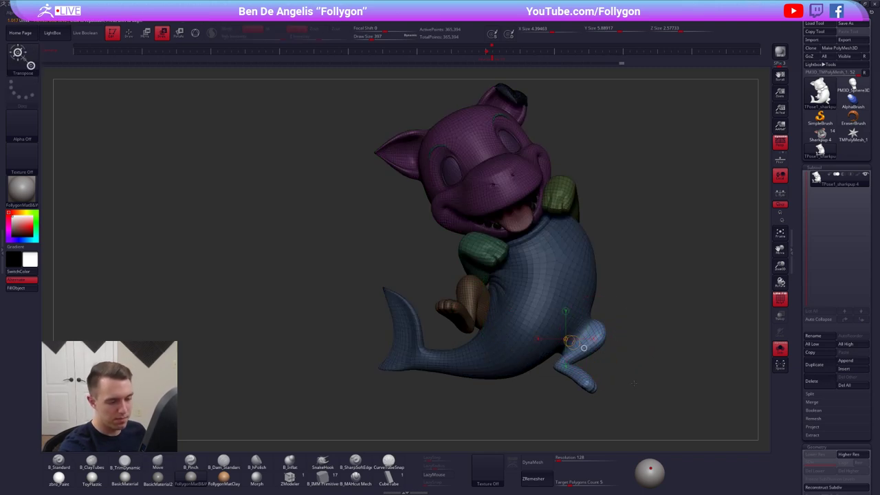
drag(569, 341, 645, 373)
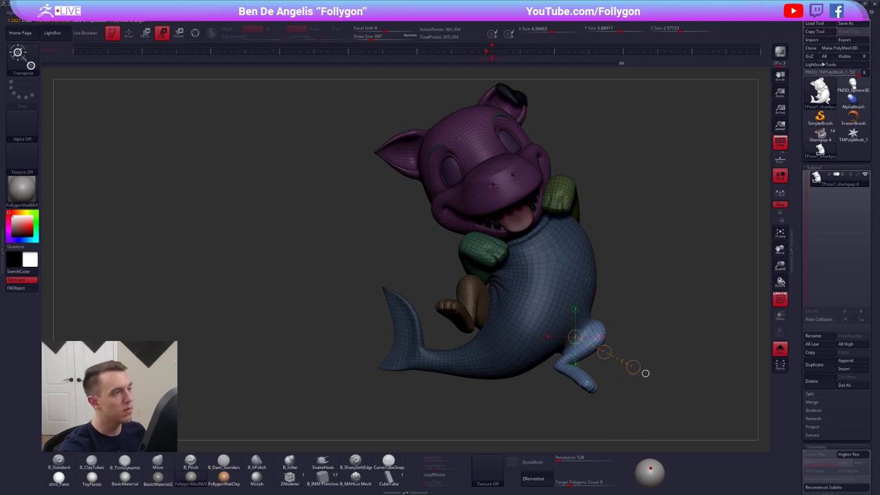
click(492, 52)
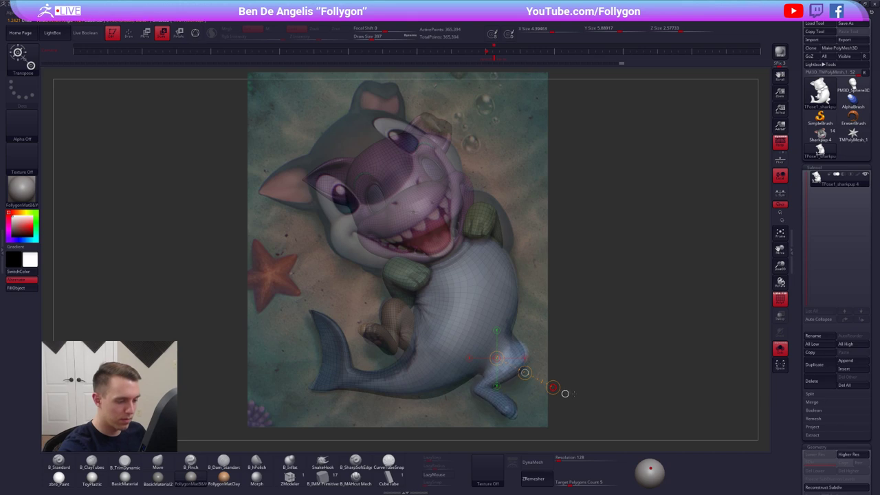
key(q)
mouse_move(527, 351)
mouse_down()
mouse_move(515, 343)
mouse_move(543, 341)
mouse_up()
Adjust the blue hind leg's outline against the reference with the Move brush and smooth the nearby body surface.
key(space)
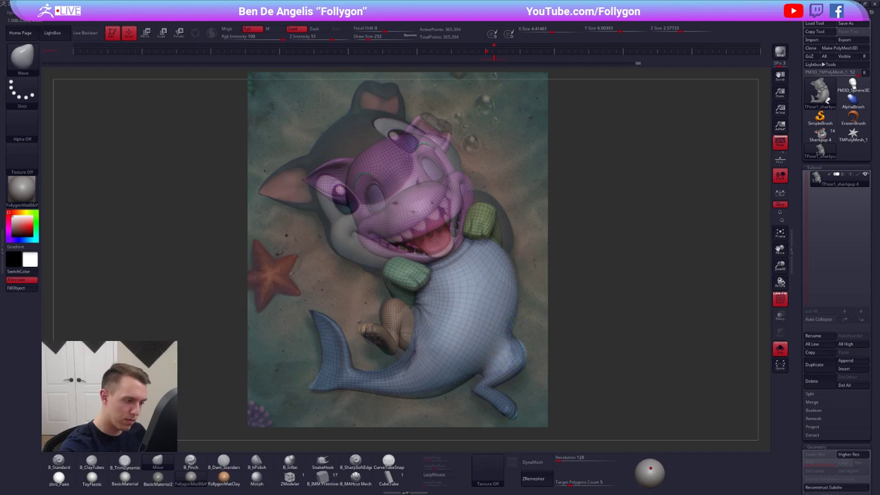
key(space)
drag(464, 387, 488, 387)
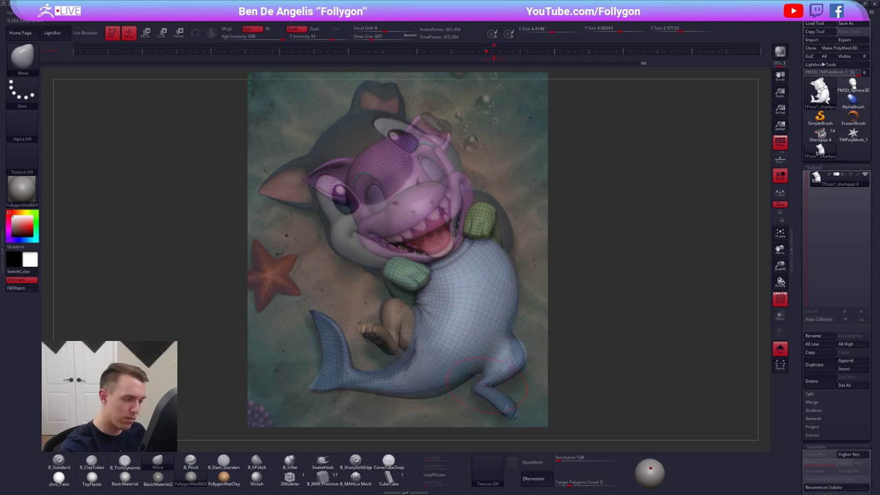
key(shift+z)
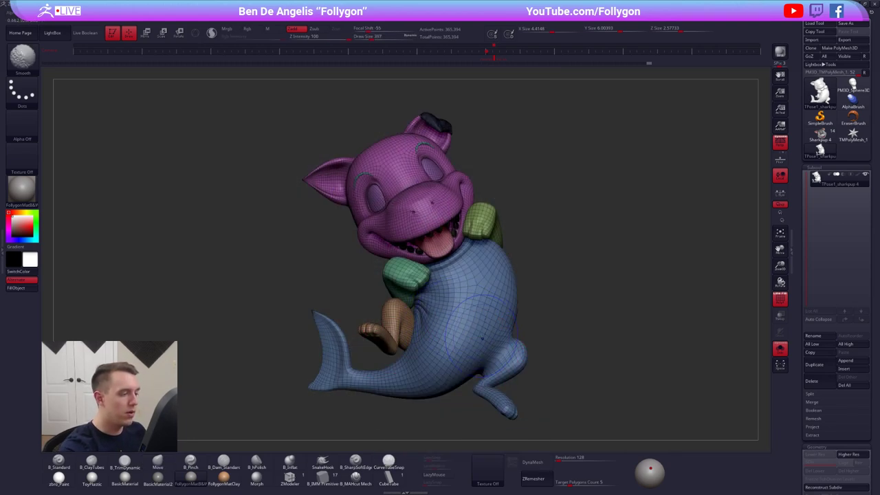
mouse_move(476, 320)
right_down()
mouse_move(598, 340)
mouse_move(465, 348)
right_up()
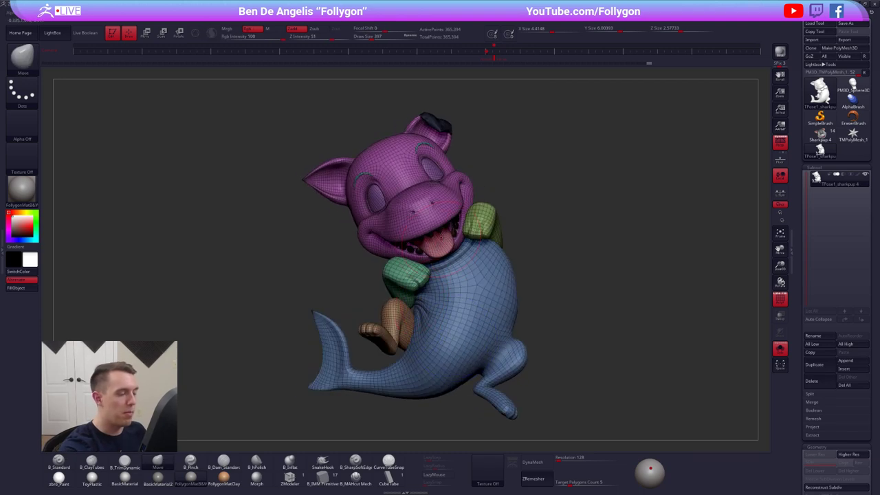
Mask the body, arms and legs by hiding the head, ear, brow, tongue and teeth polygroups, and show the full model with the head unmasked.
key(ctrl+shift+space)
ctrl+shift+click(434, 336)
ctrl+shift+click(440, 182)
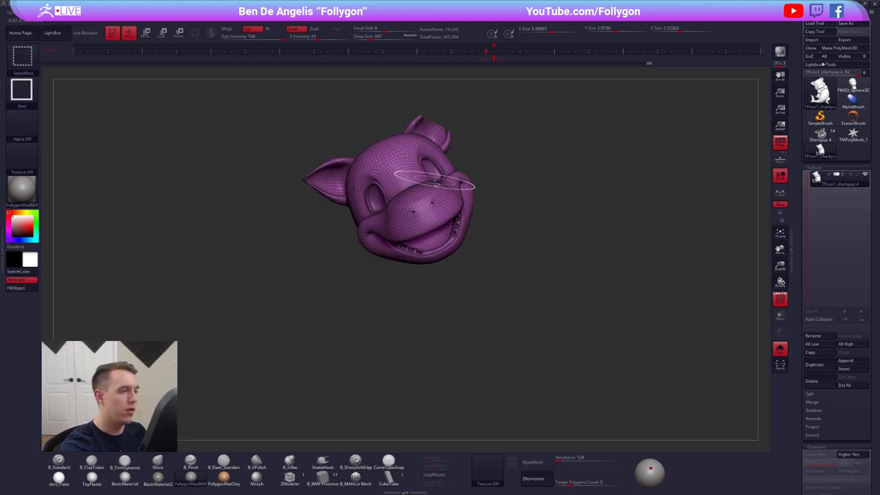
alt+right_drag(440, 181, 459, 198)
ctrl+shift+click(459, 195)
ctrl+shift+click(465, 145)
ctrl+shift+click(450, 175)
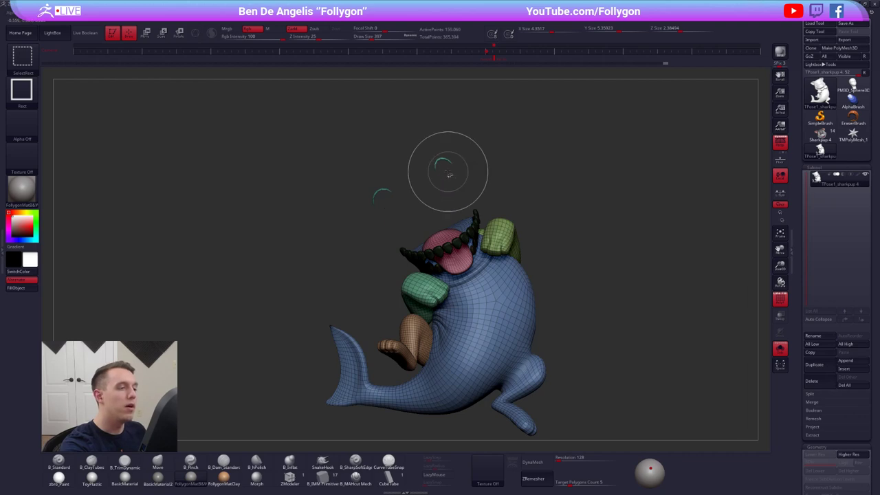
ctrl+shift+click(442, 158)
ctrl+shift+click(456, 245)
ctrl+shift+click(456, 256)
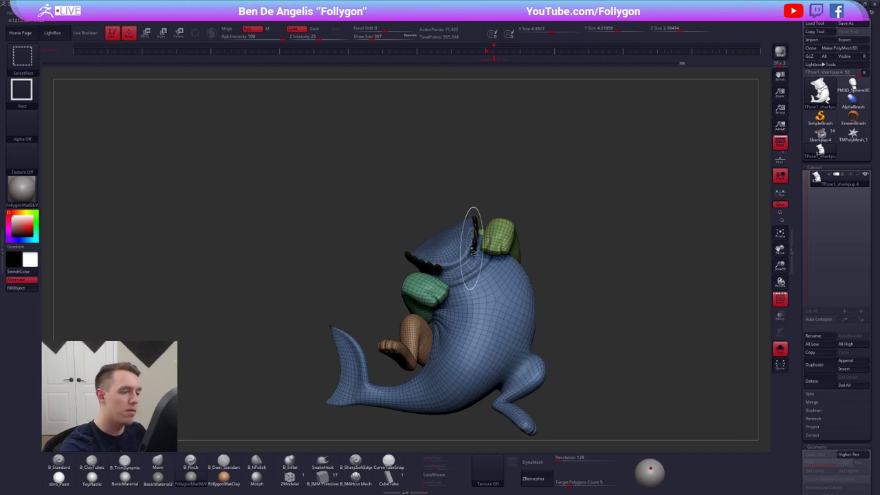
ctrl+shift+click(501, 176)
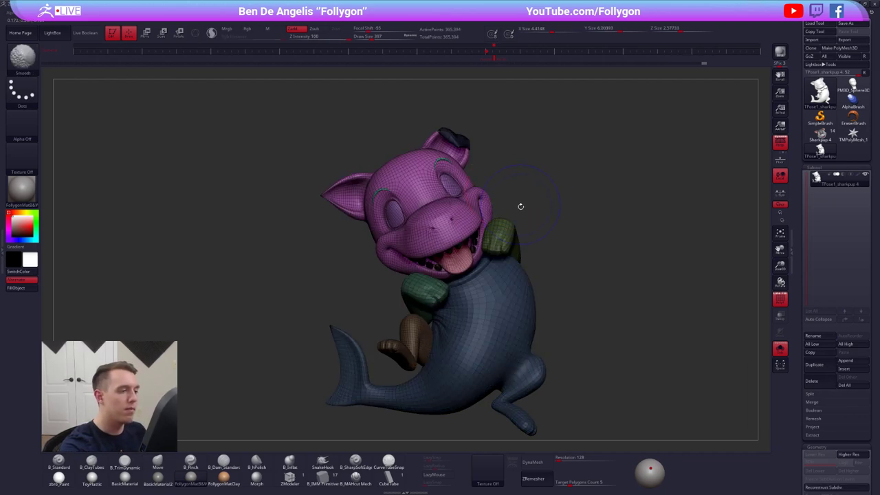
Rotate and enlarge the unmasked head with Transpose to match the reference illustration in the saved camera view.
key(shift+f)
click(492, 61)
key(shift+z)
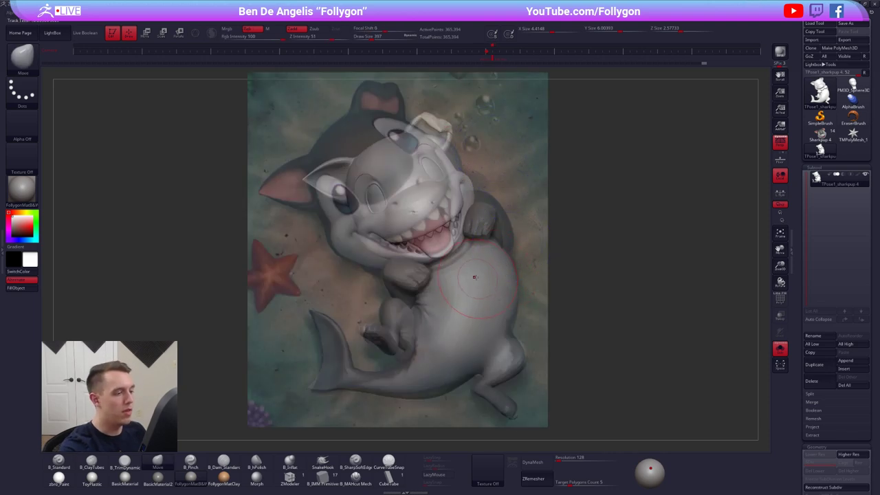
key(r)
mouse_move(446, 256)
mouse_down()
mouse_move(604, 229)
mouse_move(593, 216)
mouse_move(648, 253)
mouse_up()
key(e)
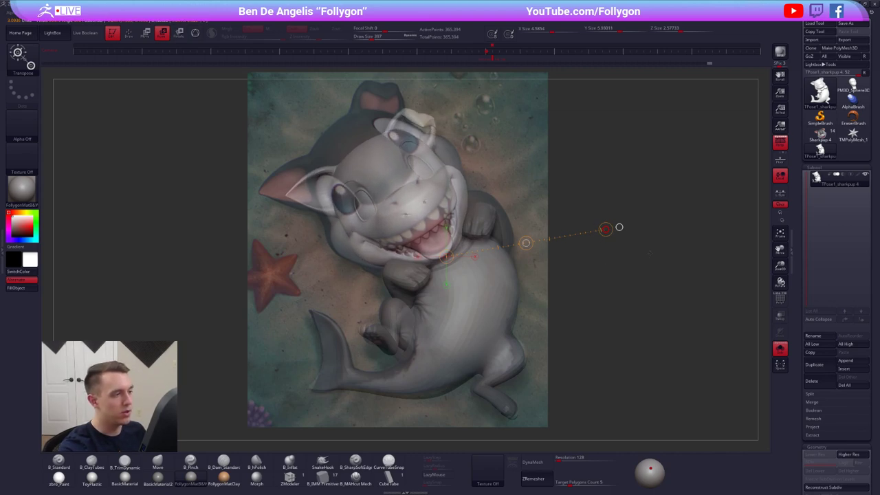
drag(619, 226, 605, 230)
key(r)
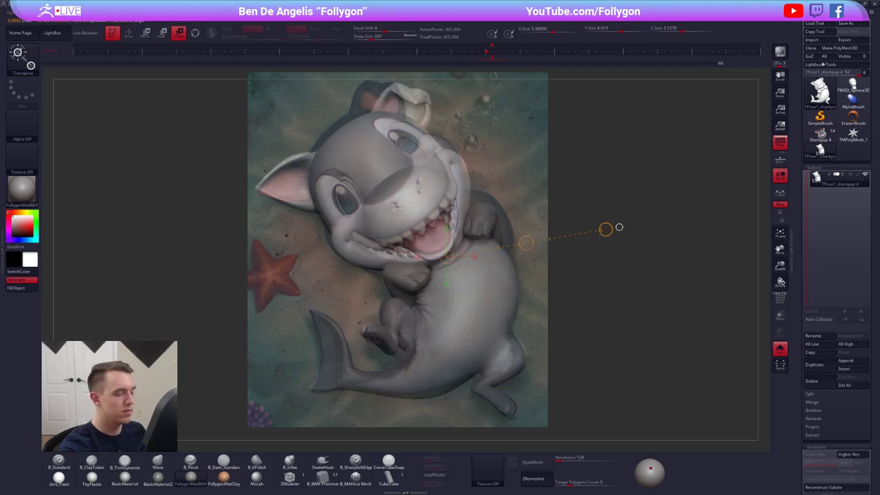
Refine the head's size and placement over the reference with Transpose, undoing adjustments that do not fit.
key(shift+z)
alt+drag(599, 412, 599, 372)
key(shift+z)
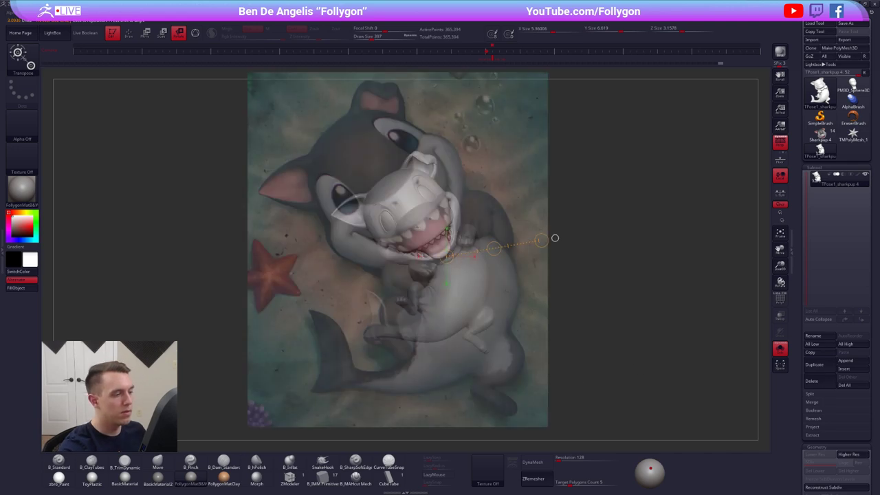
click(492, 58)
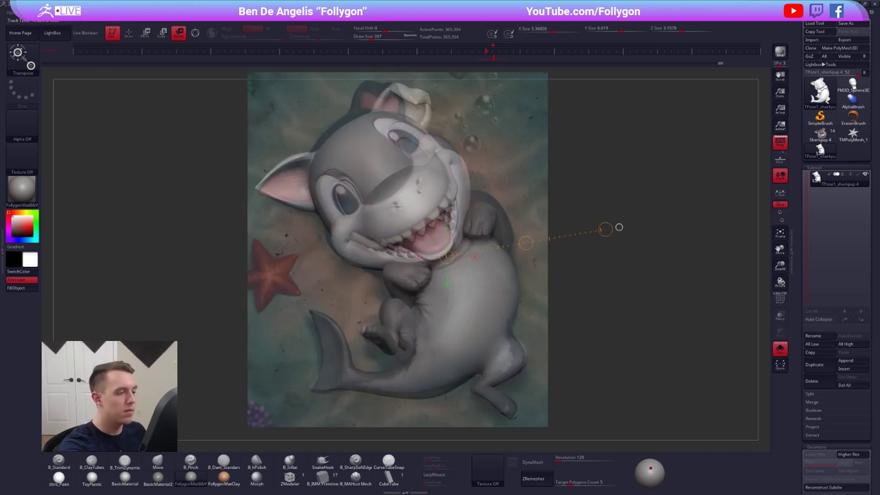
ctrl+right_drag(515, 324, 499, 341)
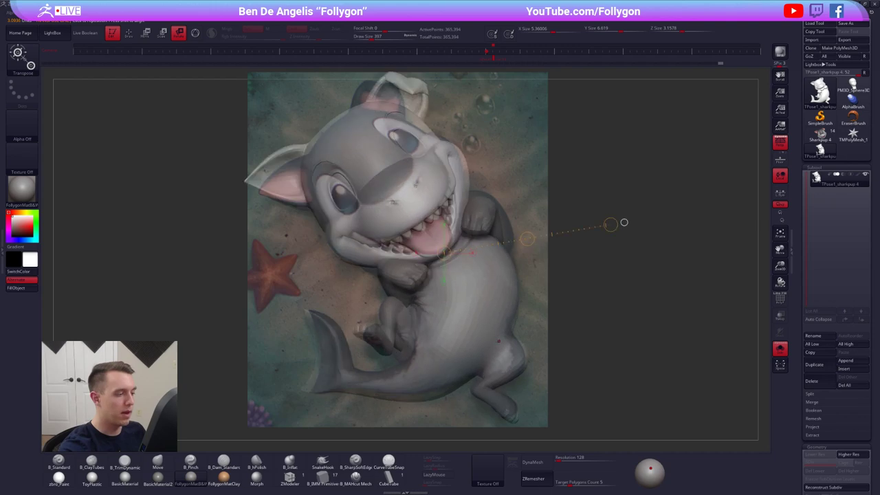
key(ctrl+z)
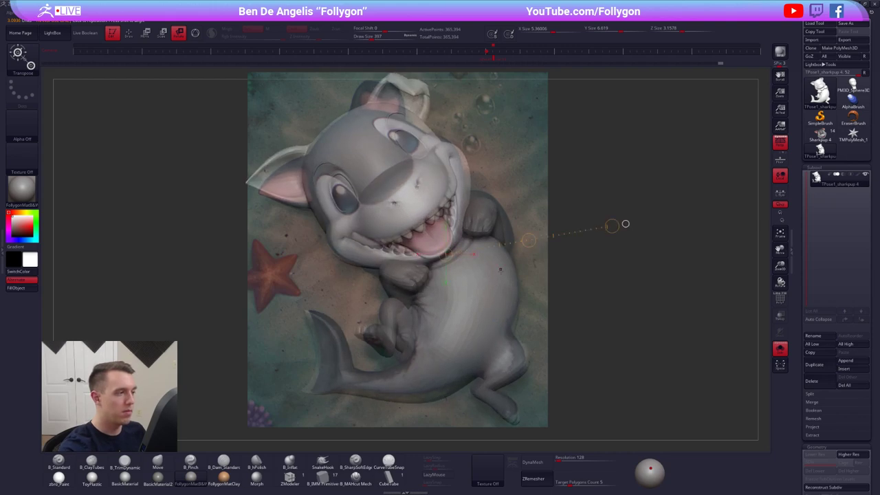
key(e)
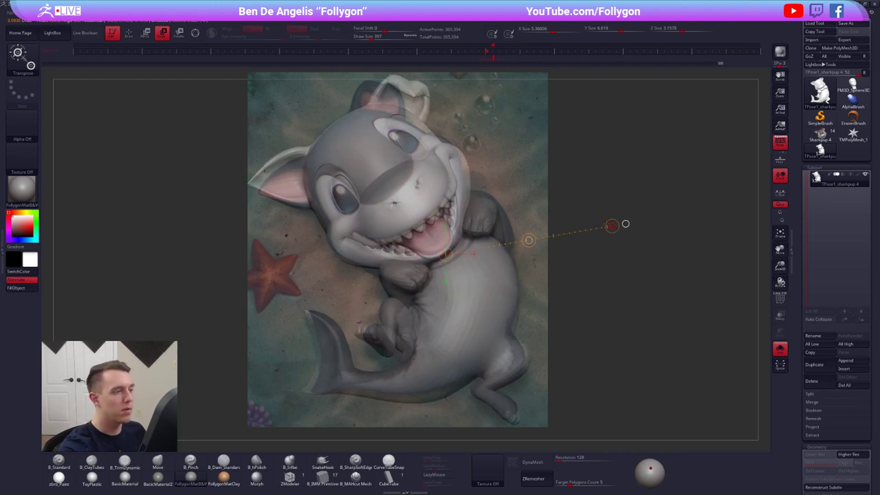
key(r)
key(ctrl+z)
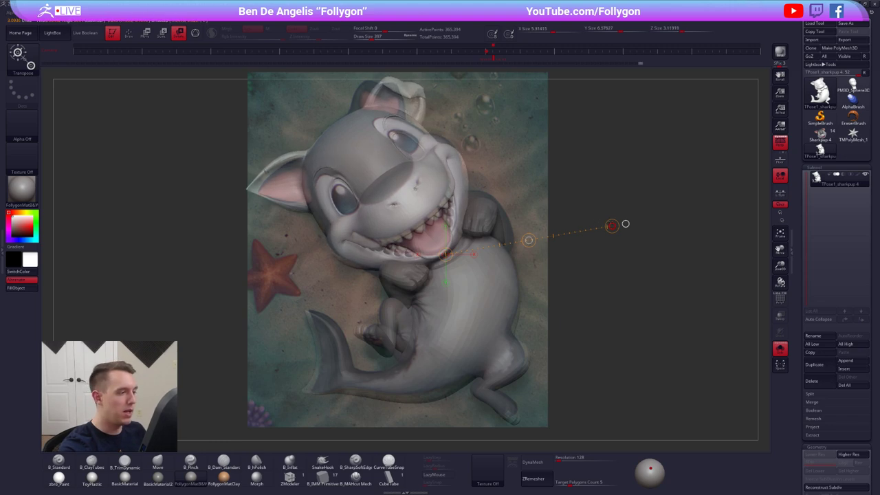
Clear the mask, hide the arm on the character's back side, and mask everything except the body.
key(shift+z)
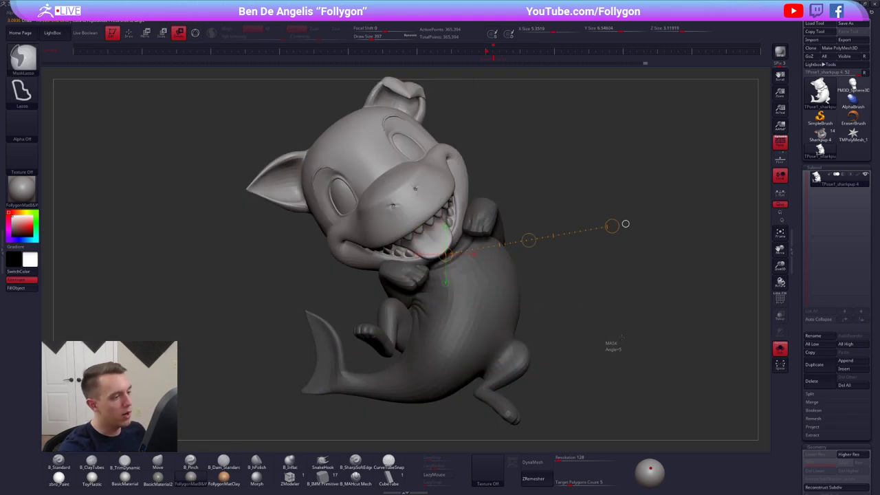
key(ctrl+shift+z)
key(q)
key(ctrl+z)
drag(509, 270, 513, 270)
drag(513, 270, 435, 260)
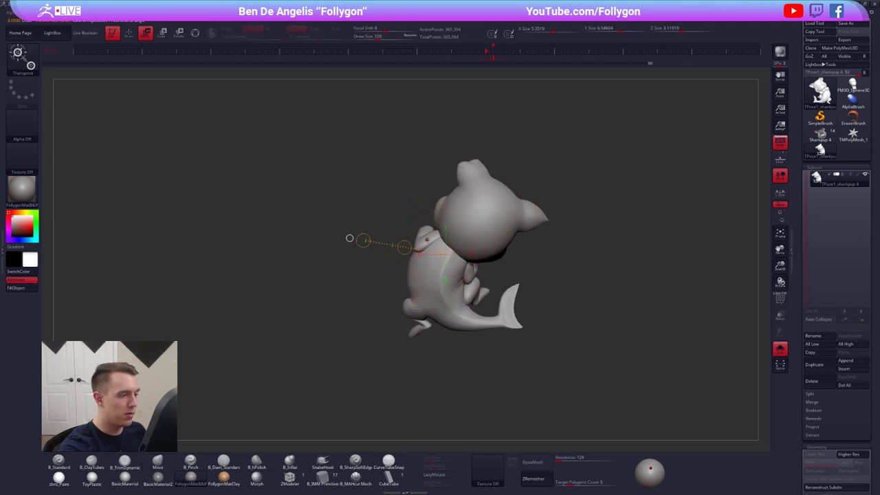
ctrl+shift+click(421, 239)
ctrl+shift+click(404, 267)
key(w)
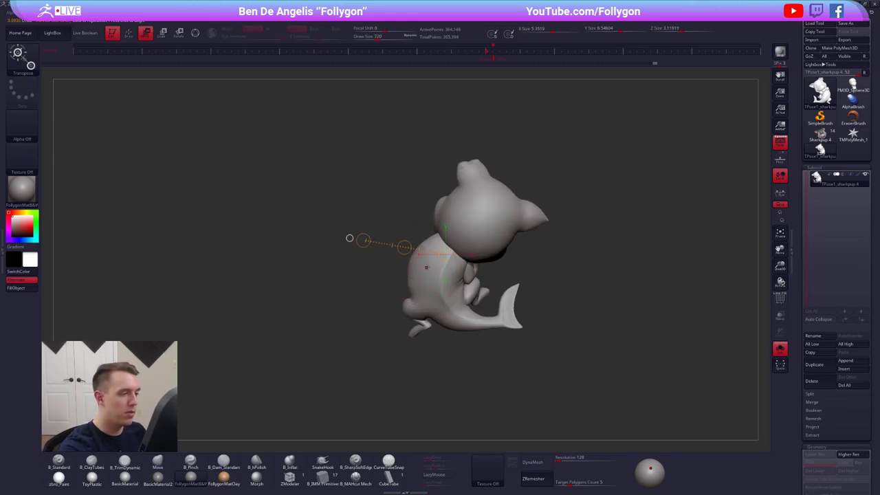
ctrl+click(428, 271)
Reshape the body's upper back beneath the head with the Move brush and smooth the surface.
key(q)
drag(388, 276, 399, 290)
key(space)
drag(442, 243, 443, 244)
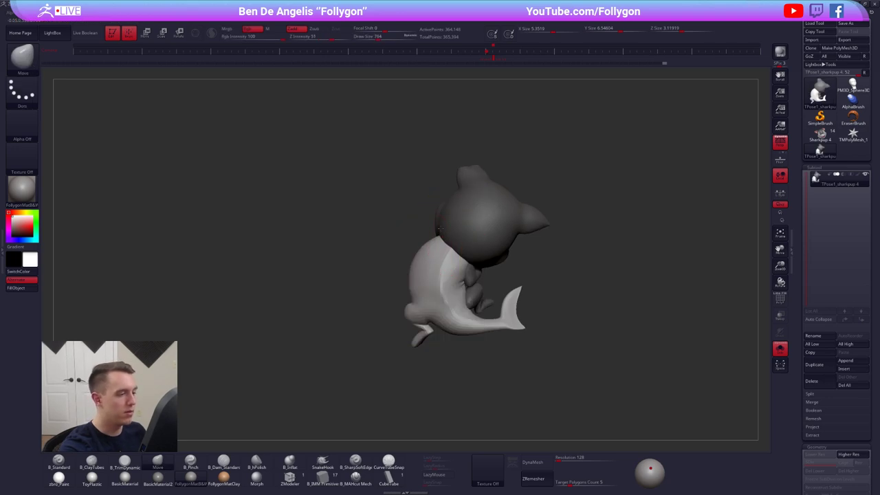
mouse_move(396, 224)
mouse_down()
mouse_move(499, 222)
mouse_move(476, 228)
mouse_move(456, 211)
mouse_up()
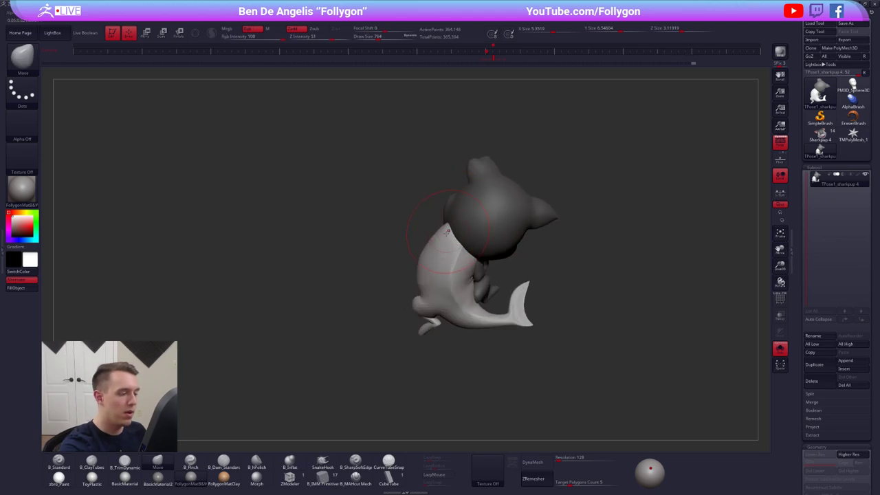
key(shift)
right_click(443, 273)
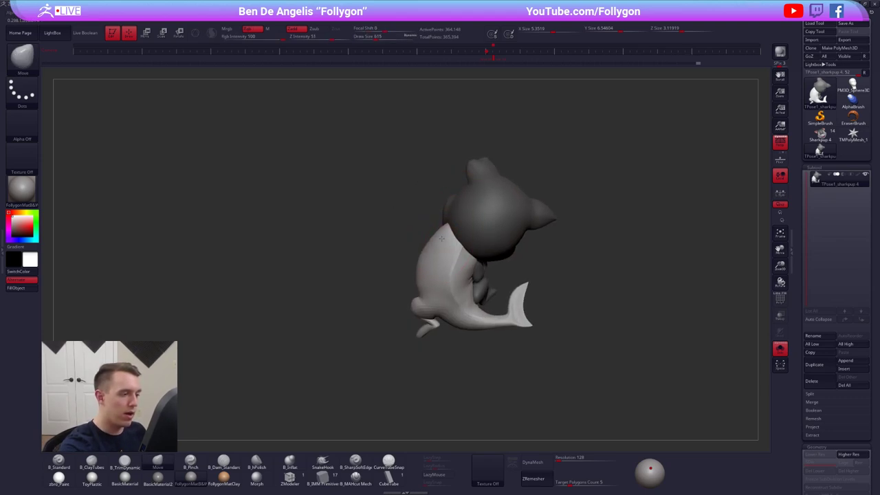
alt+right_drag(457, 301, 486, 337)
shift+drag(452, 258, 465, 257)
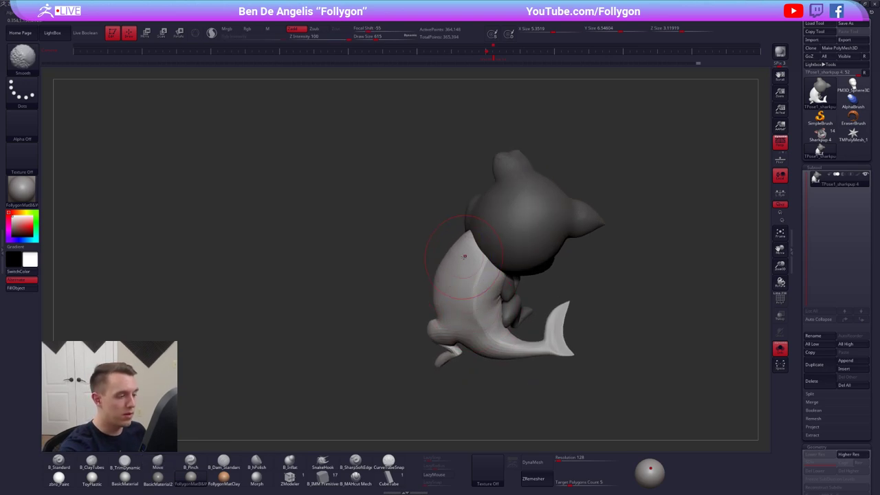
Adjust the body's contour near the neck with the Move brush and compare it with the reference in the saved camera view.
mouse_move(462, 267)
right_down()
mouse_move(439, 304)
mouse_move(550, 296)
right_up()
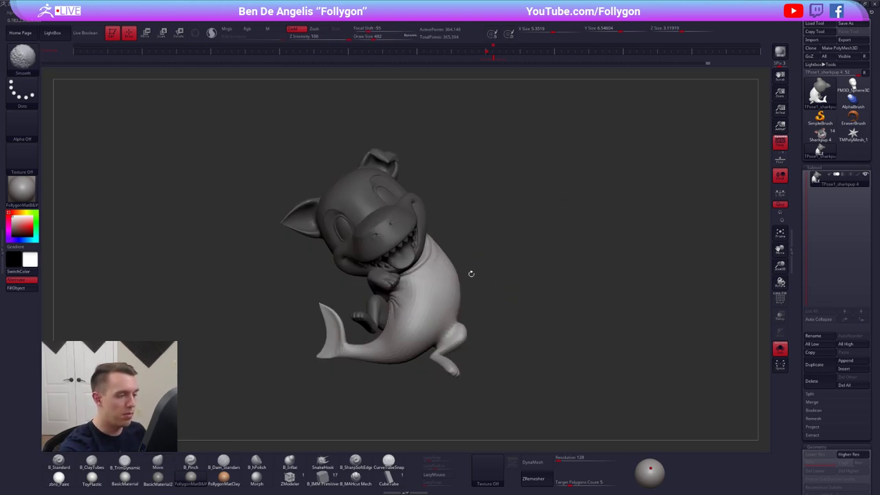
key(space)
drag(446, 300, 454, 299)
click(493, 59)
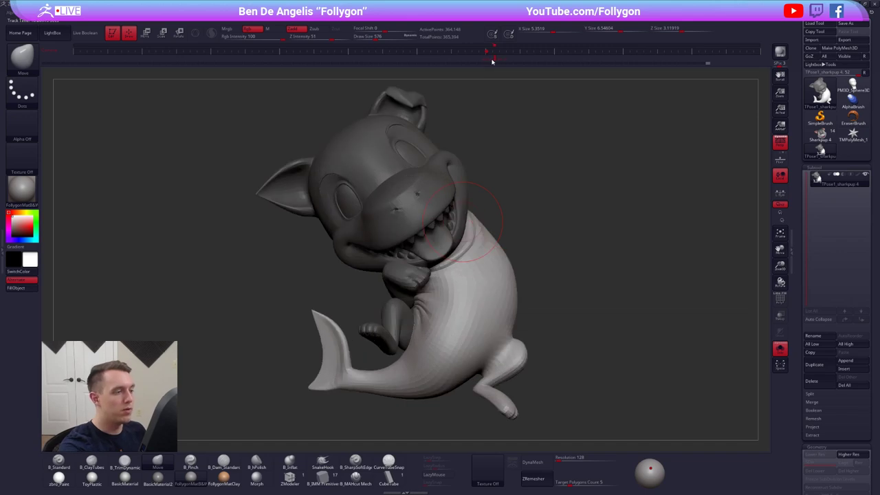
key(shift+z)
key(shift+z)
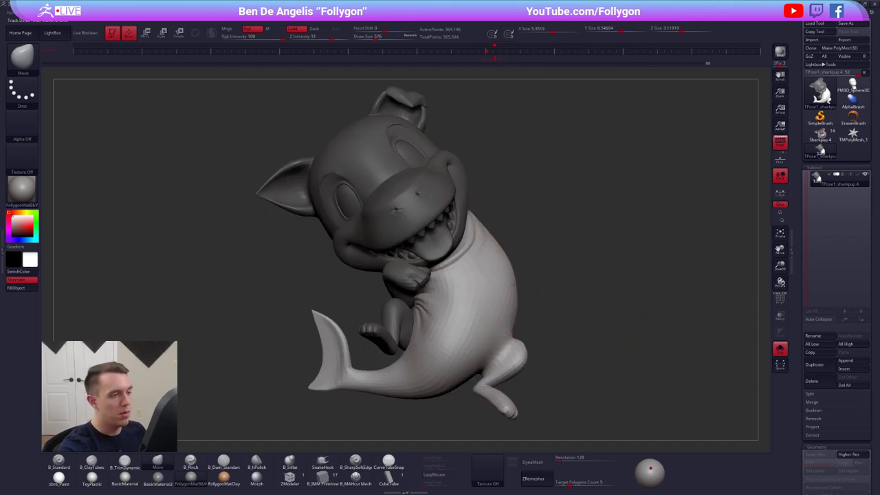
Refine the shoulder and neck area of the body from behind and in front with resized Move and Smooth brushes.
right_drag(633, 345, 479, 217)
right_drag(392, 230, 446, 225)
key(space)
drag(445, 224, 456, 223)
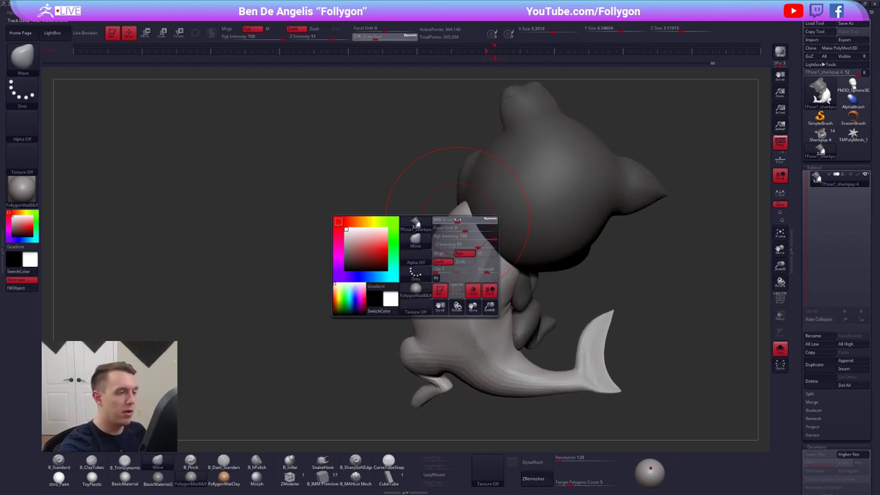
right_drag(438, 237, 574, 237)
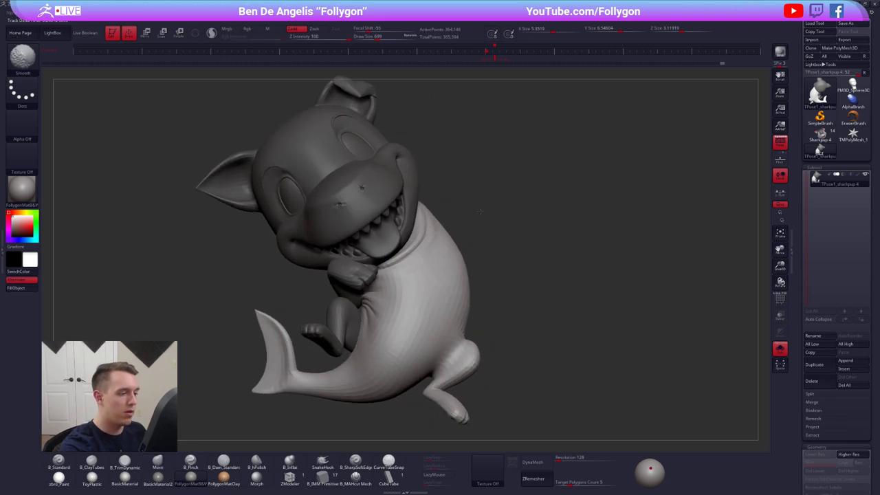
mouse_move(474, 309)
ctrl+right_down()
mouse_move(473, 257)
mouse_move(505, 243)
ctrl+right_up()
right_drag(491, 275, 487, 310)
key(space)
drag(490, 311, 474, 311)
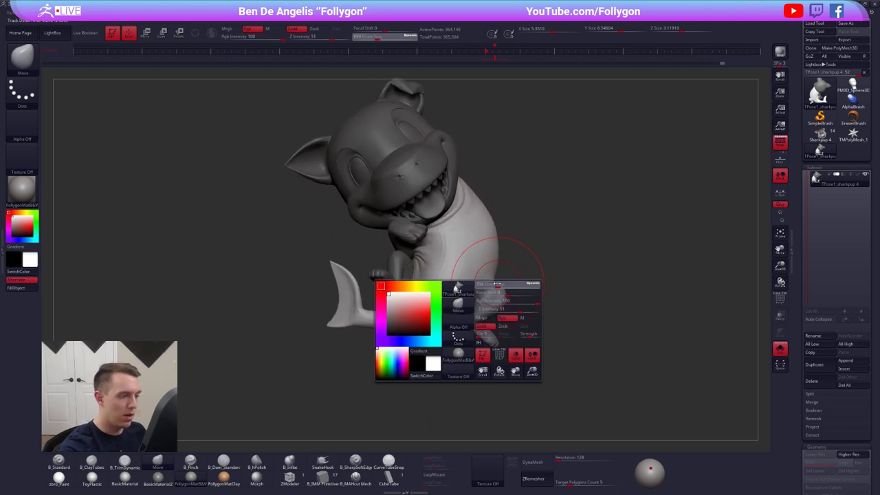
Return to the saved camera view, show the hidden arm and clear the mask.
click(495, 59)
ctrl+shift+click(534, 151)
ctrl+drag(534, 153, 573, 163)
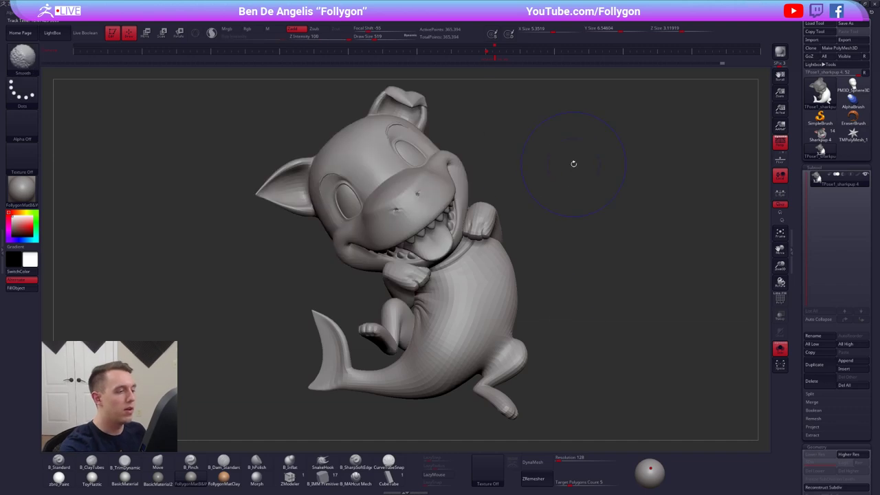
Mask everything except the tucked hind leg and adjust the leg's pose with Transpose.
key(shift+z)
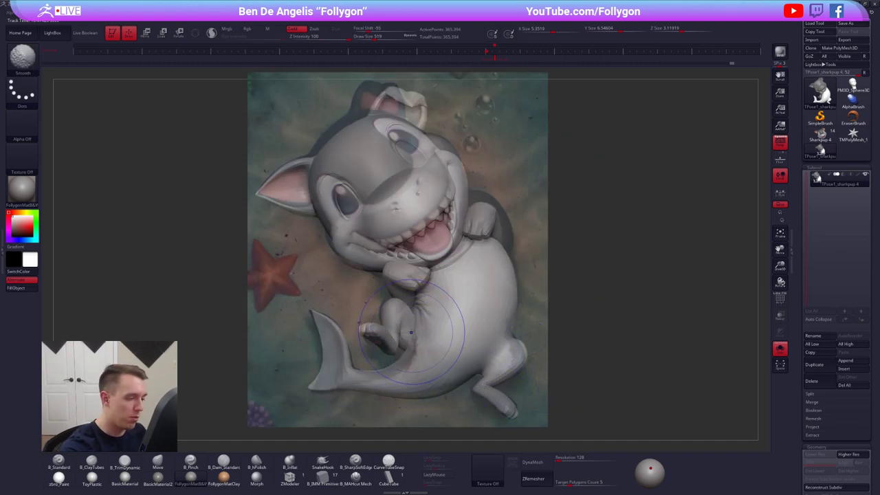
key(shift+z)
key(w)
ctrl+click(402, 332)
right_drag(402, 333, 519, 331)
key(r)
drag(414, 347, 492, 317)
key(q)
Clear the mask and refine the area between the outstretched hind leg and the tail with a smaller Move brush.
mouse_move(362, 359)
right_down()
mouse_move(375, 347)
mouse_move(386, 352)
mouse_move(394, 335)
right_up()
alt+right_drag(331, 390, 400, 299)
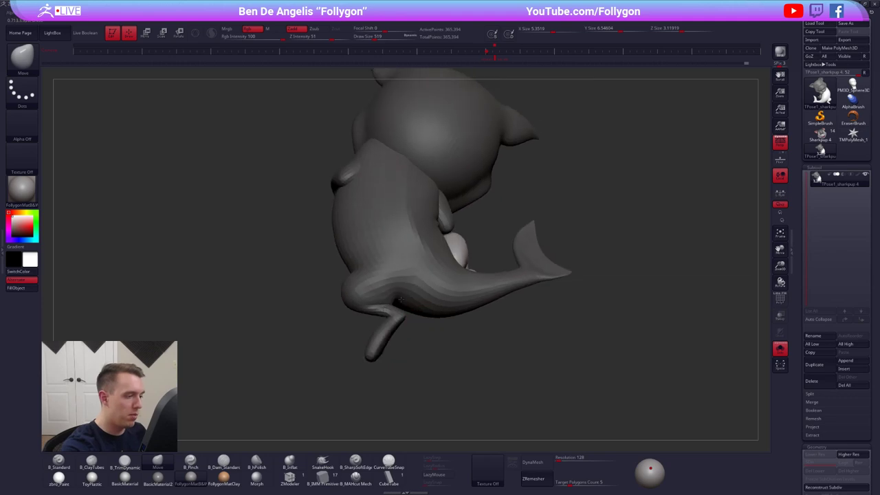
key(space)
drag(400, 330, 382, 330)
right_drag(427, 303, 415, 300)
ctrl+drag(418, 336, 427, 345)
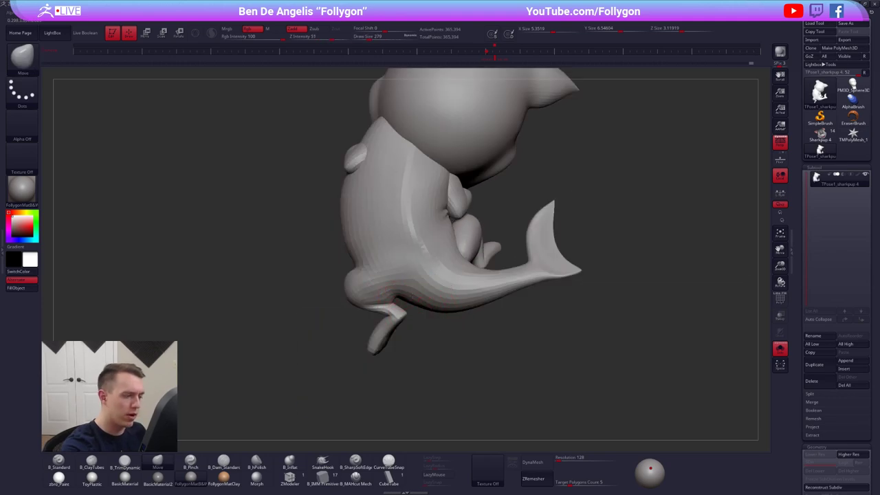
right_drag(413, 297, 514, 384)
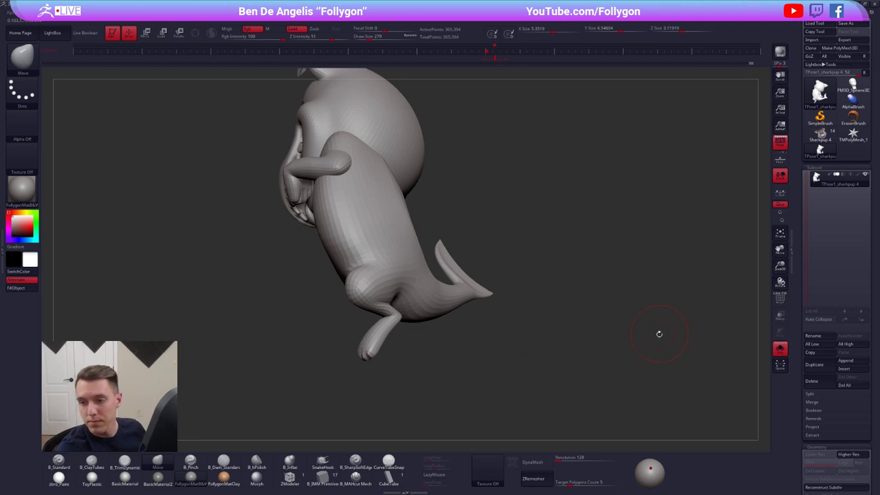
mouse_move(658, 333)
right_down()
mouse_move(589, 364)
mouse_move(622, 373)
mouse_move(637, 361)
right_up()
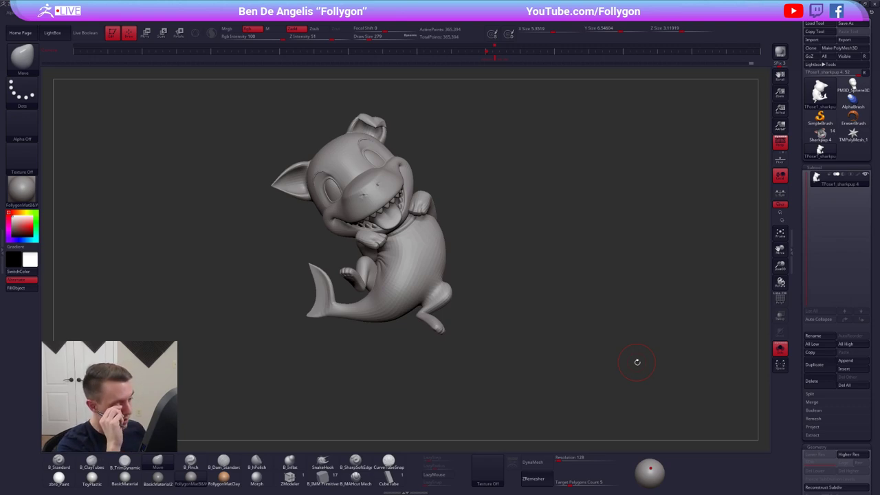
Raise the Spotlight reference image to full opacity to study the pose, and make it semi-transparent again.
key(shift+z)
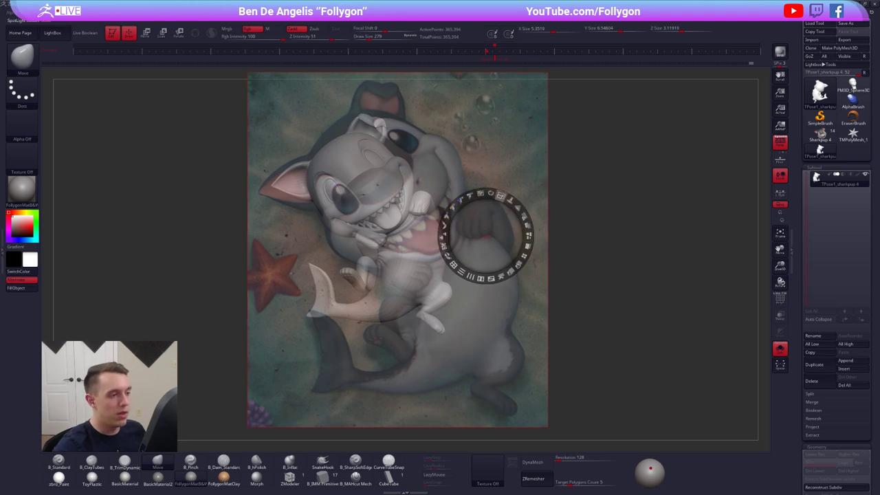
drag(524, 216, 519, 263)
key(z)
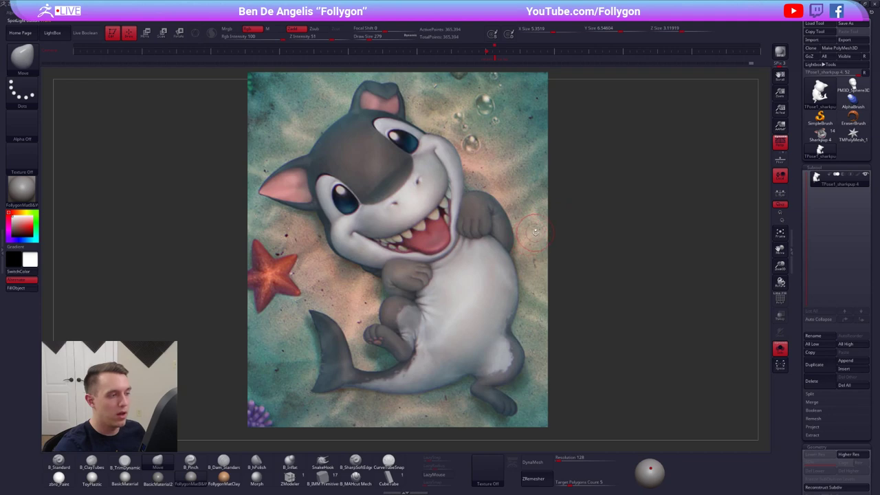
key(z)
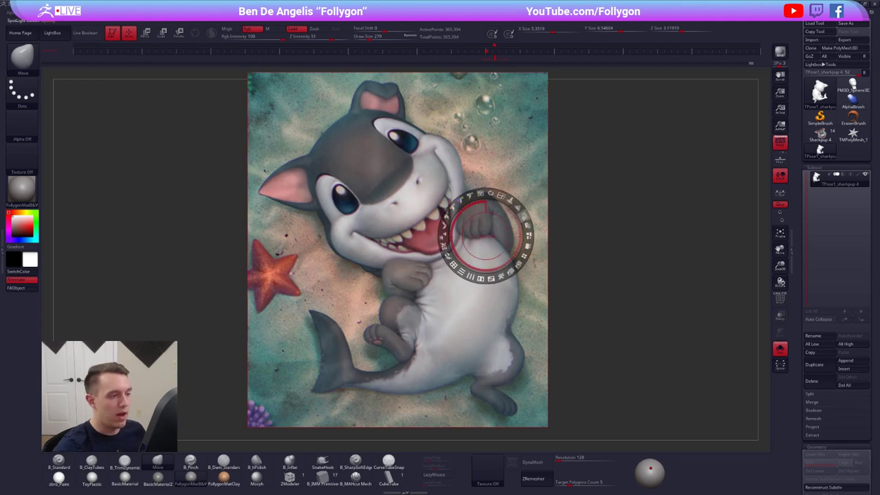
drag(524, 216, 460, 168)
key(z)
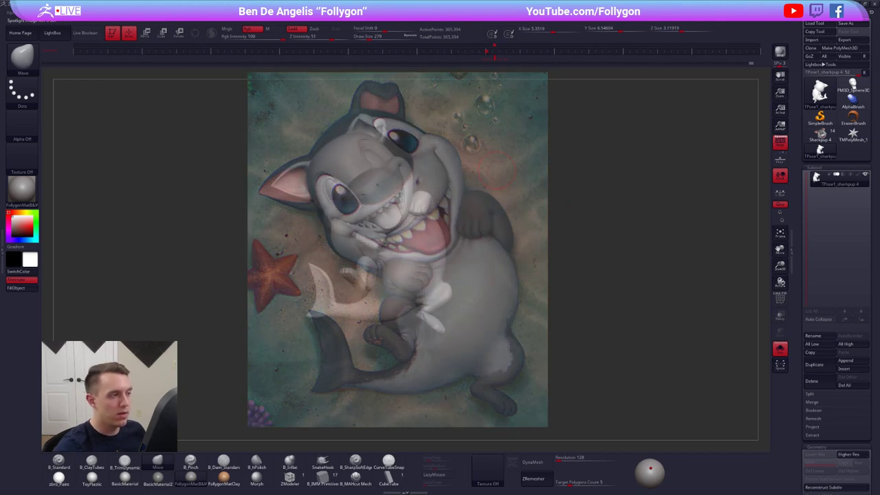
Compare the posed model with the reference overlay by toggling it and returning to the saved camera view.
key(shift+z)
key(shift+z)
key(shift+z)
key(shift+z)
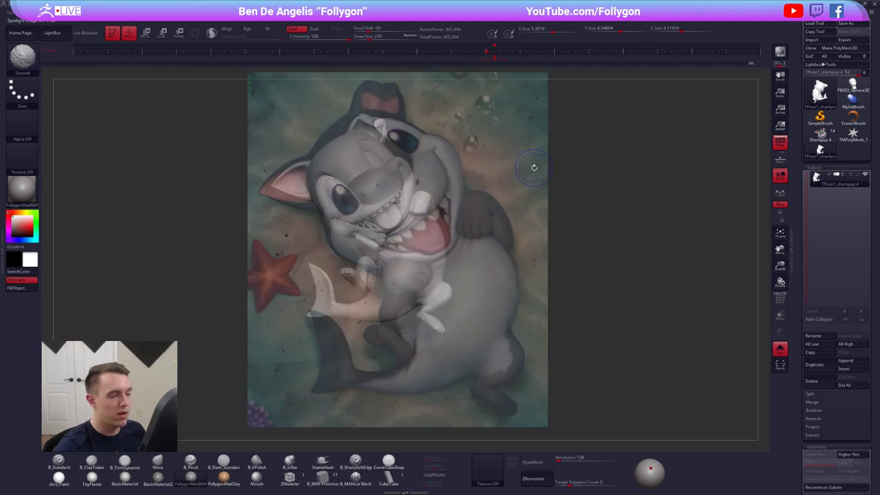
key(z)
key(z)
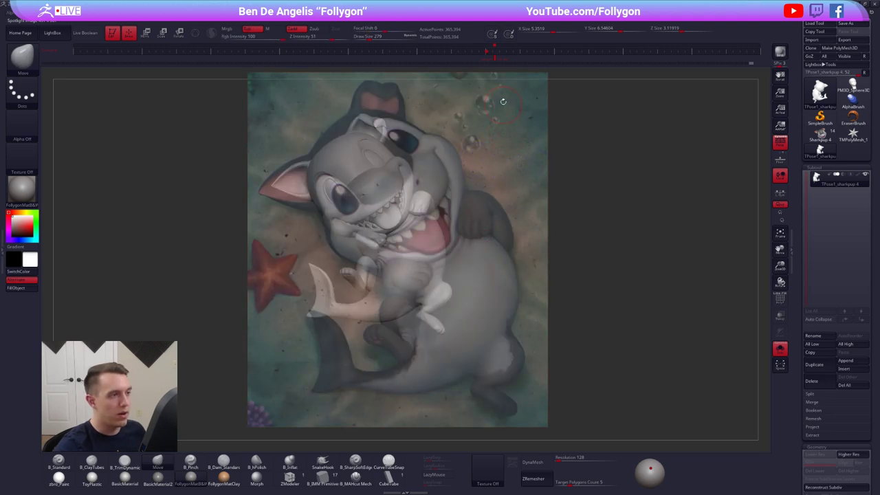
key(shift+z)
key(shift+z)
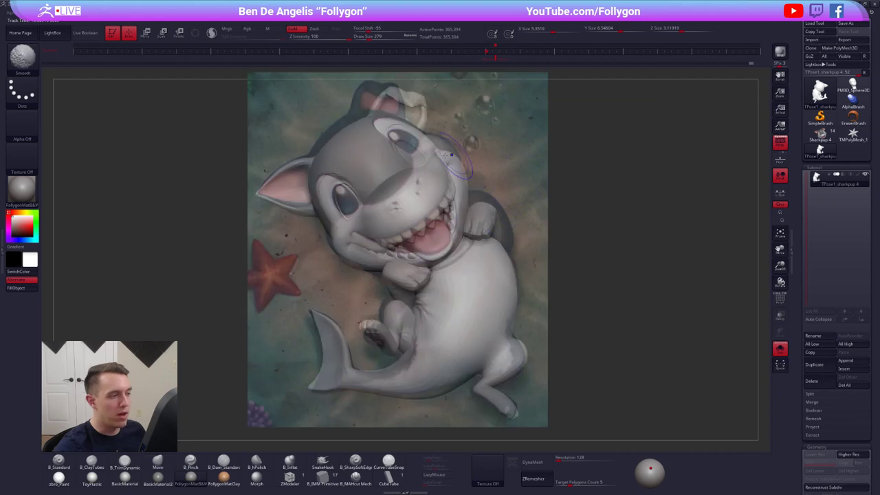
Hide the Spotlight reference and scrub the timeline to check the pose from other angles, returning to the saved camera keyframe.
key(shift+z)
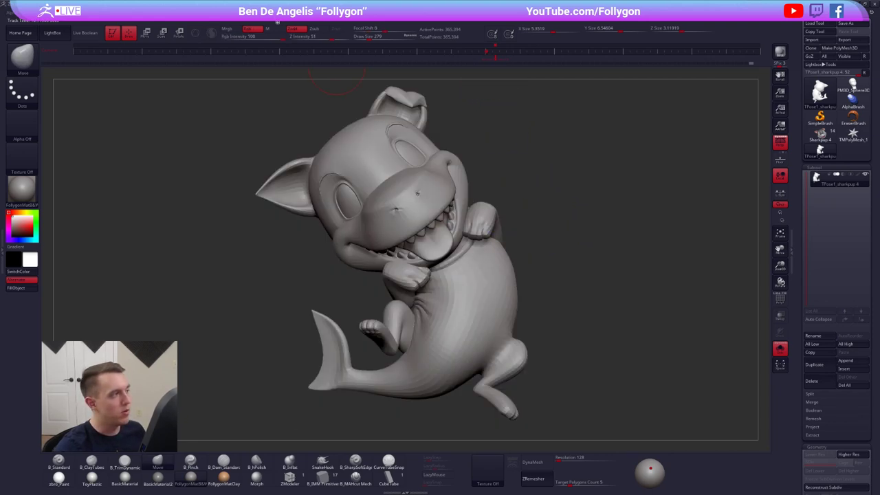
click(235, 12)
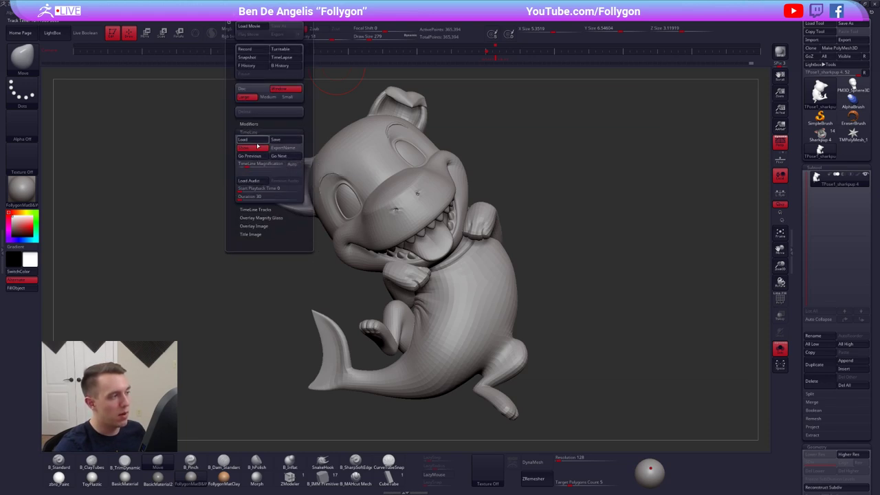
click(258, 148)
click(258, 148)
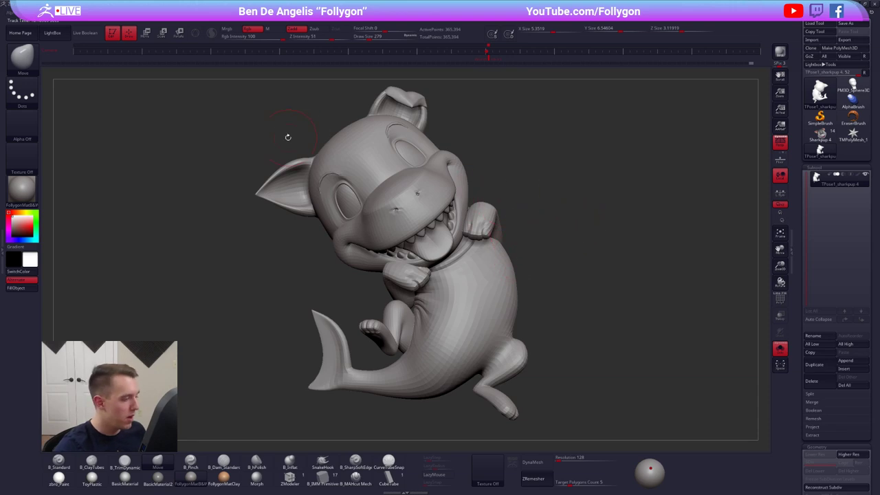
mouse_move(569, 174)
alt+mouse_down()
mouse_move(476, 195)
mouse_move(554, 173)
alt+mouse_up()
click(497, 59)
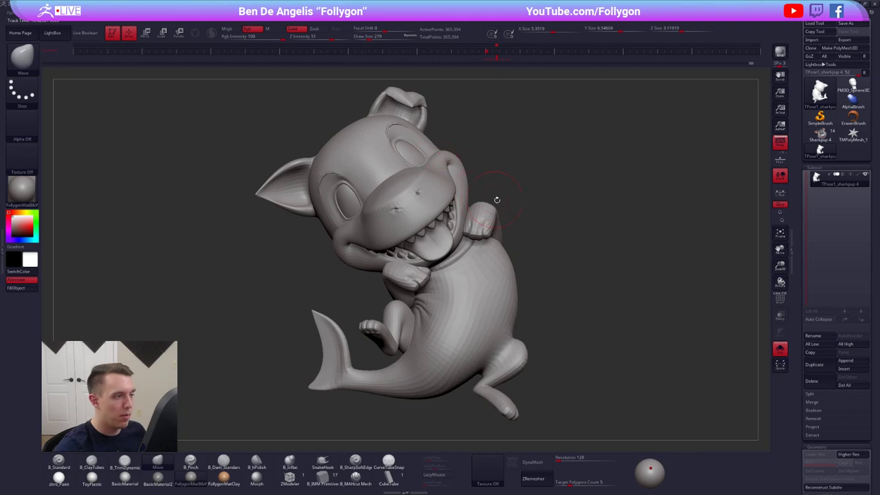
mouse_move(514, 198)
mouse_down()
mouse_move(532, 195)
mouse_move(379, 198)
mouse_up()
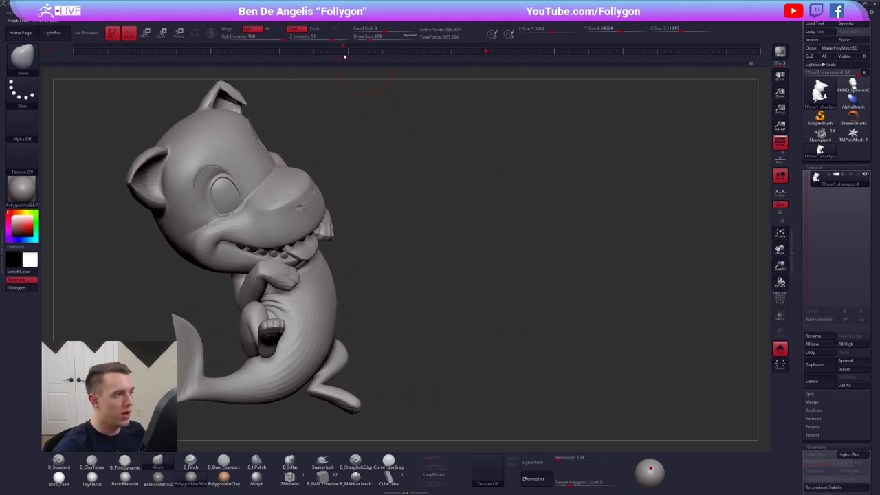
drag(353, 59, 525, 64)
drag(456, 69, 496, 77)
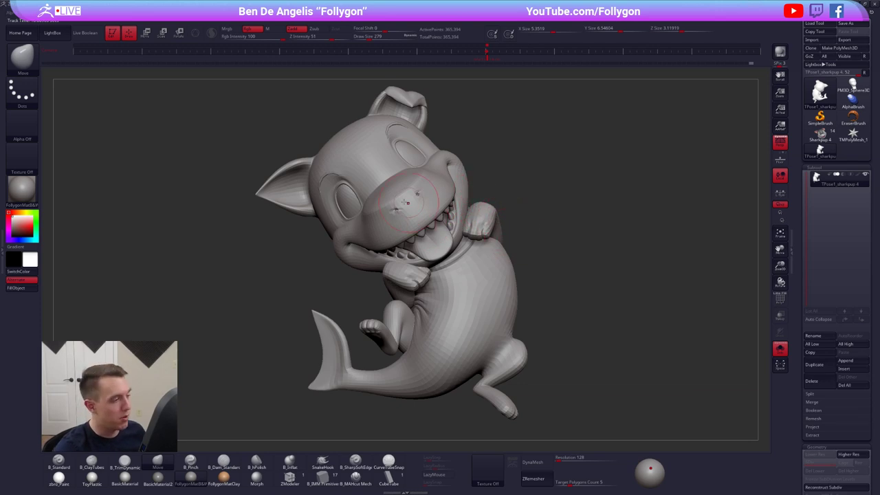
Display the polygroup colours and mask everything except the head by isolating the body polygroups and restoring full visibility.
key(shift+f)
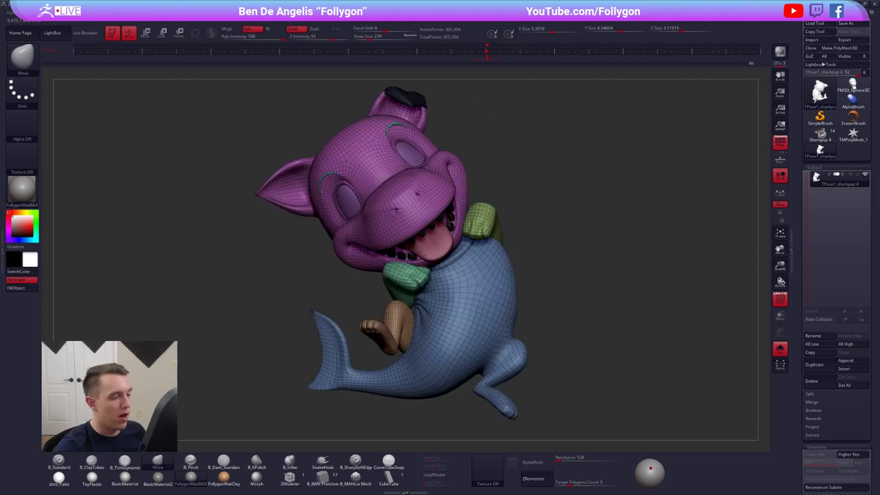
mouse_move(598, 257)
mouse_down()
mouse_move(376, 276)
mouse_move(426, 227)
mouse_move(461, 103)
mouse_up()
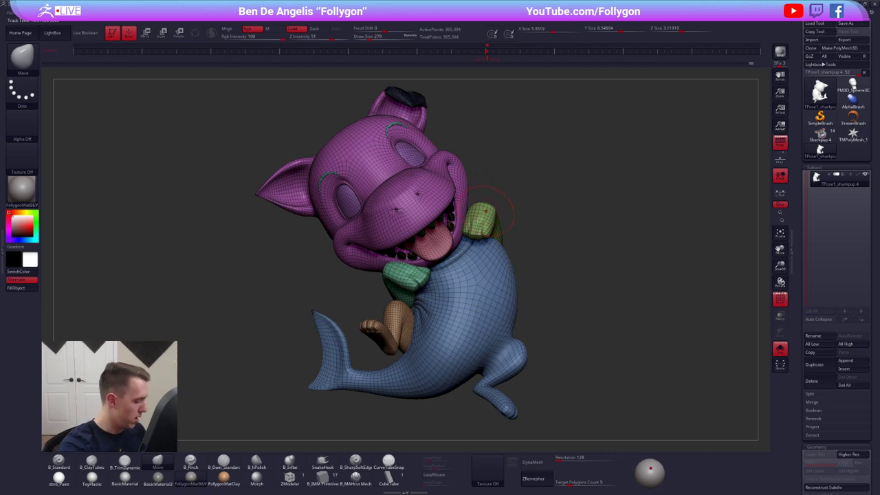
key(shift+z)
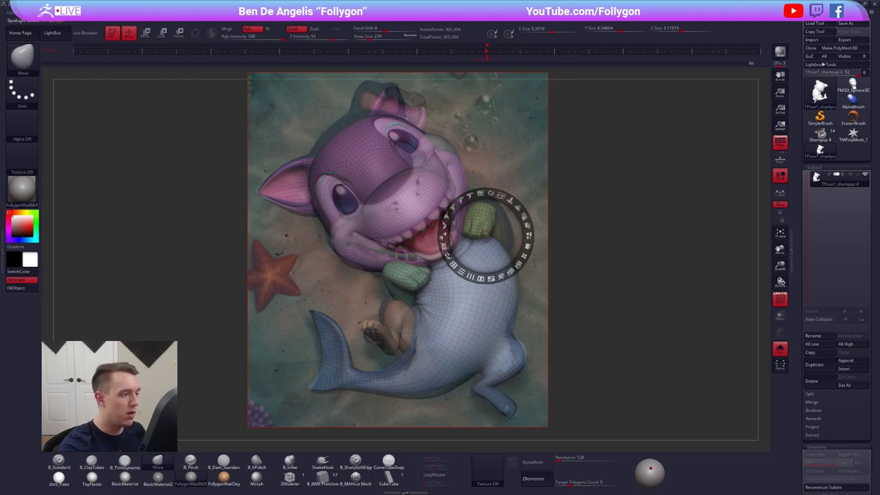
key(shift+z)
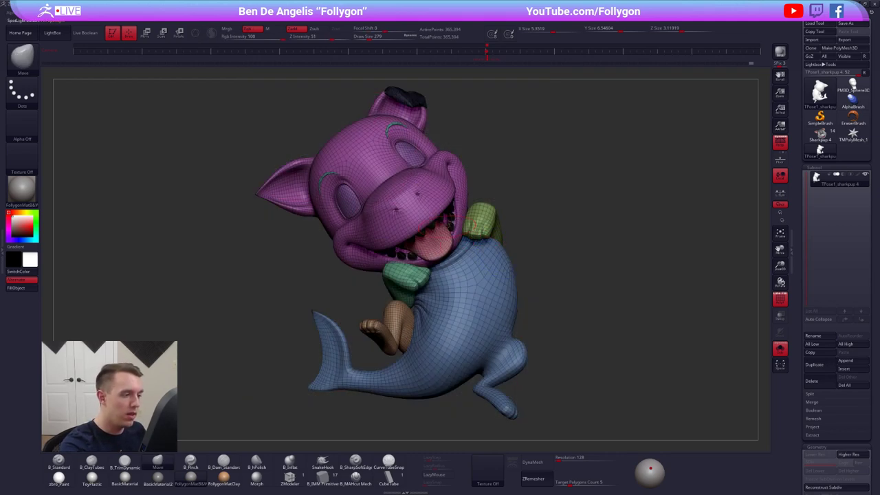
ctrl+shift+click(457, 220)
ctrl+shift+click(450, 220)
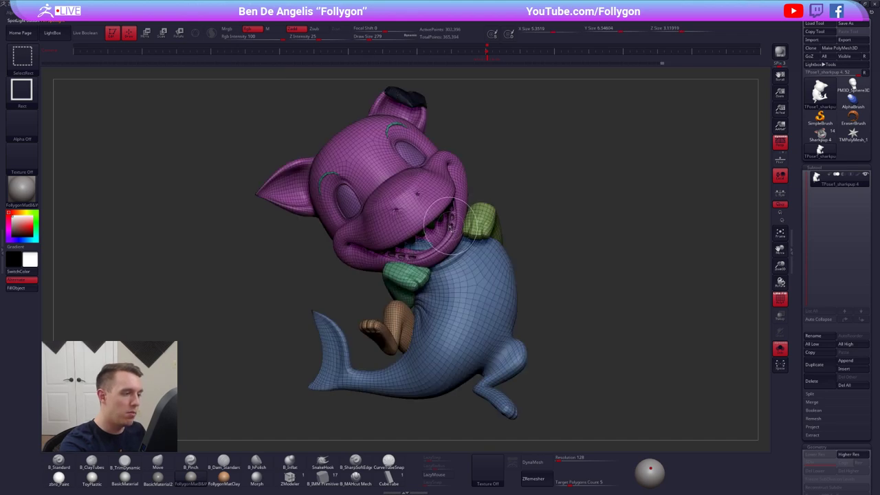
ctrl+alt+shift+click(447, 219)
ctrl+alt+shift+click(438, 214)
ctrl+alt+shift+click(411, 158)
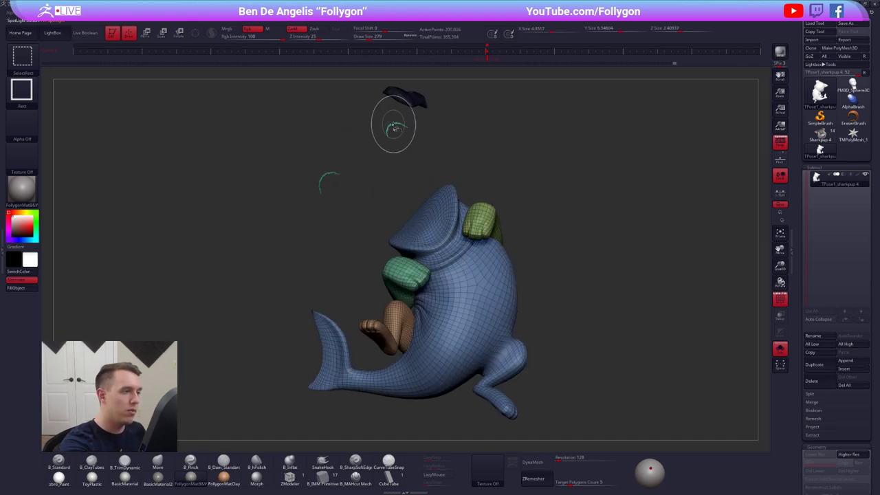
ctrl+alt+shift+click(395, 124)
ctrl+alt+shift+click(407, 97)
ctrl+shift+click(445, 143)
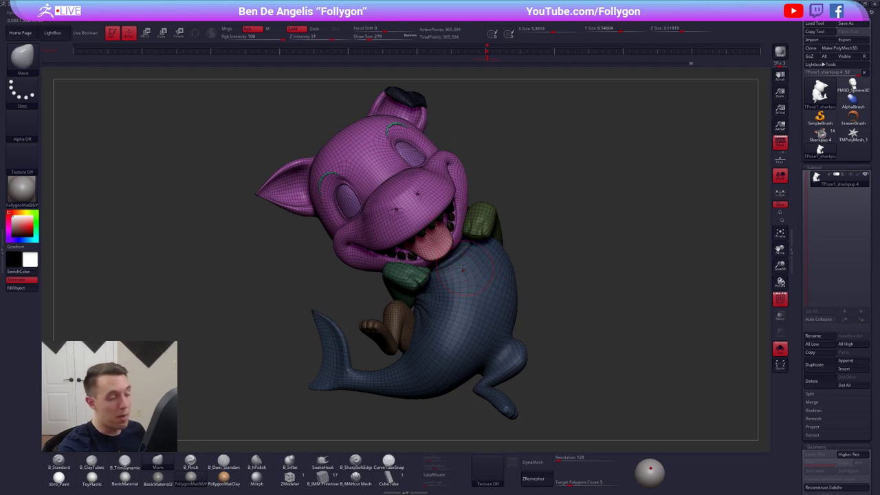
Show the reference overlay and shift the unmasked head with a Transpose move line to match the illustration.
key(w)
drag(437, 249, 590, 382)
key(shift+z)
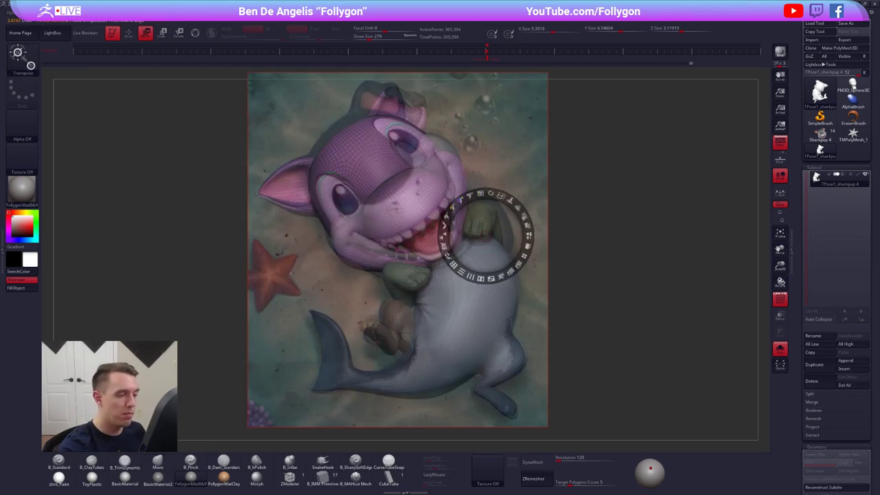
key(z)
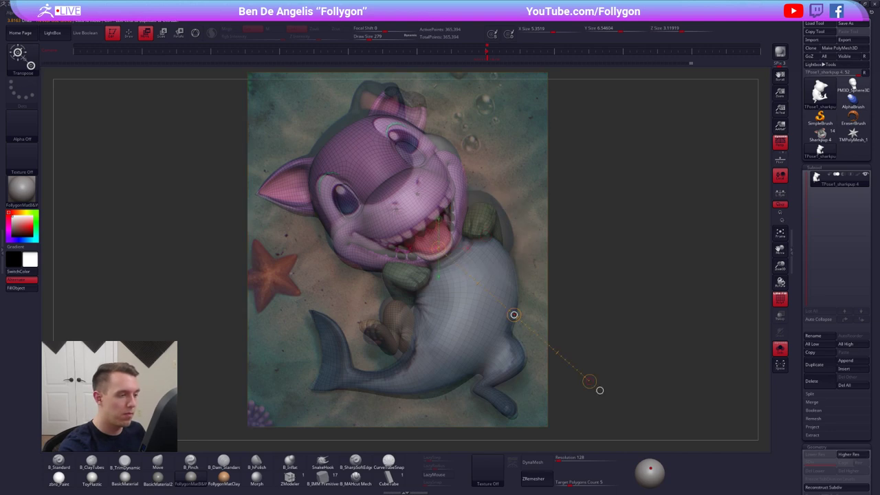
key(ctrl+z)
key(ctrl+z)
key(ctrl+z)
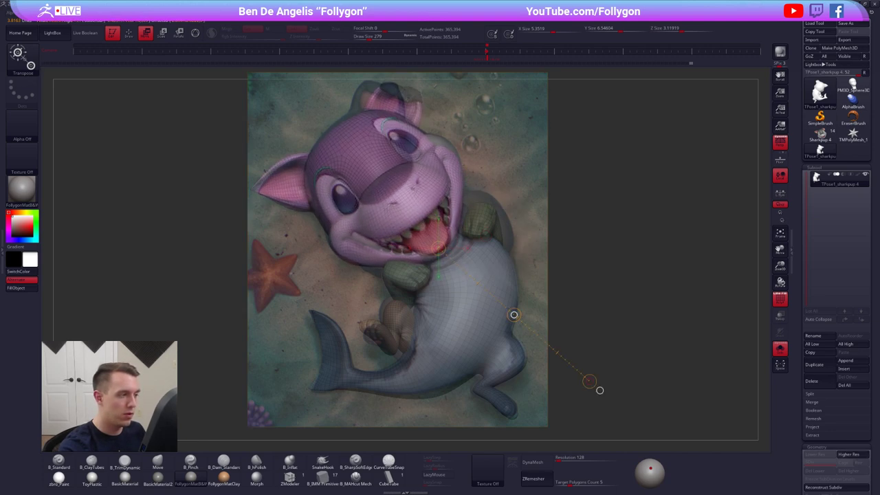
key(ctrl+z)
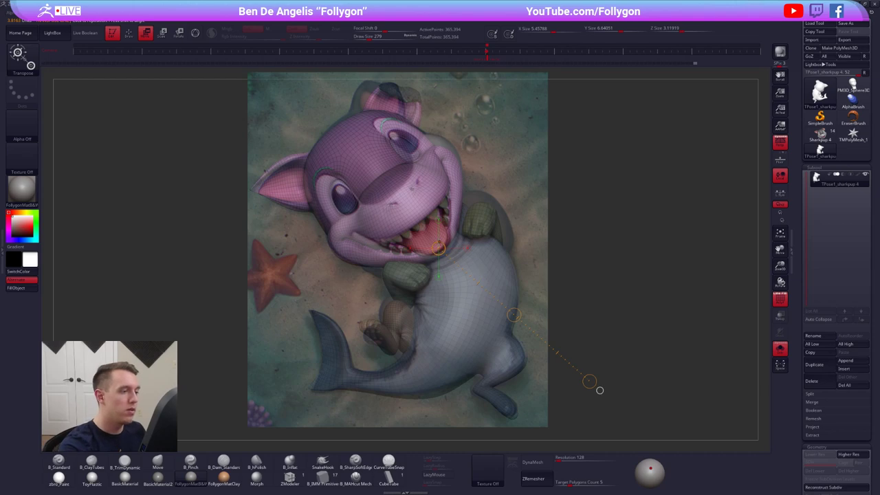
Scale the head up slightly and fine-tune its position and rotation with Transpose to match the reference overlay.
key(e)
drag(339, 257, 297, 295)
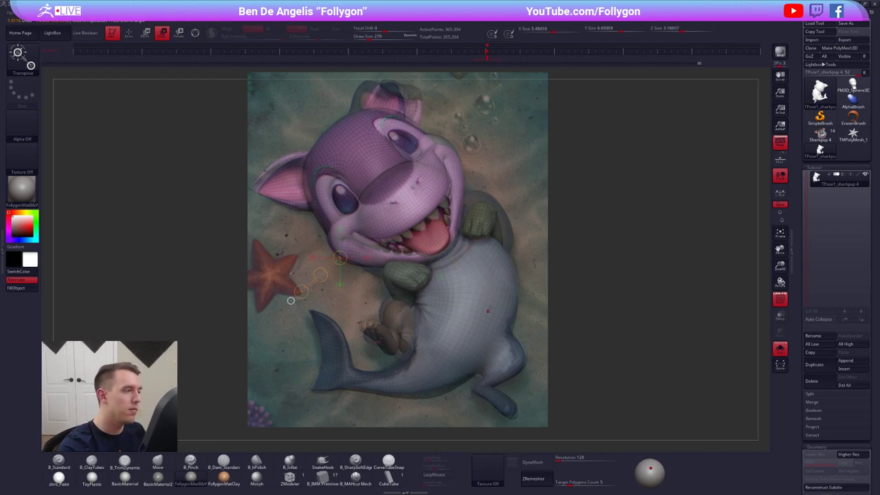
key(r)
drag(414, 210, 557, 173)
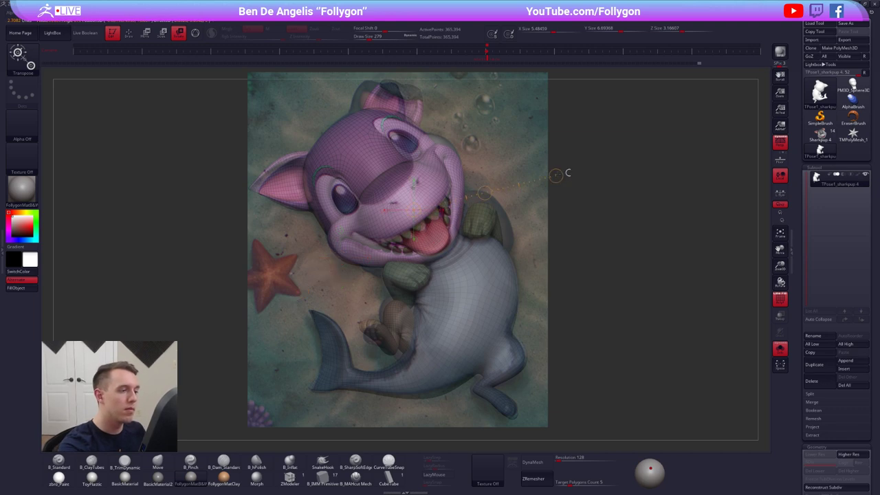
key(w)
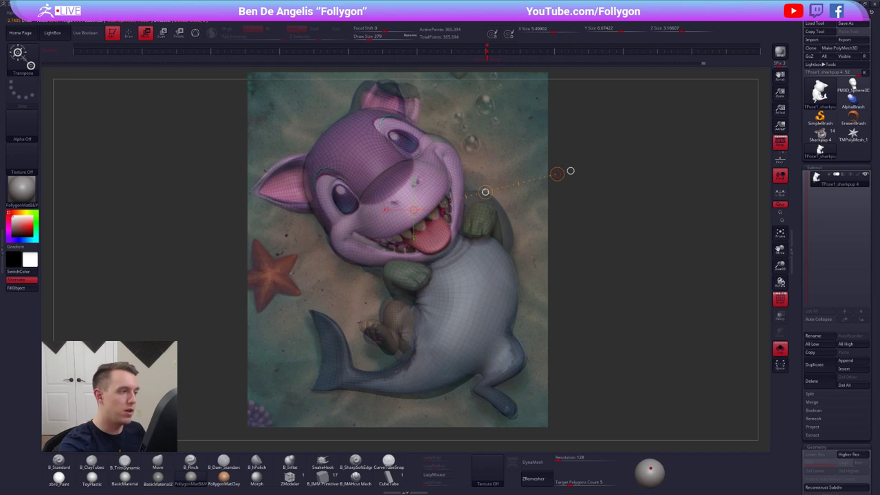
drag(485, 191, 487, 192)
key(r)
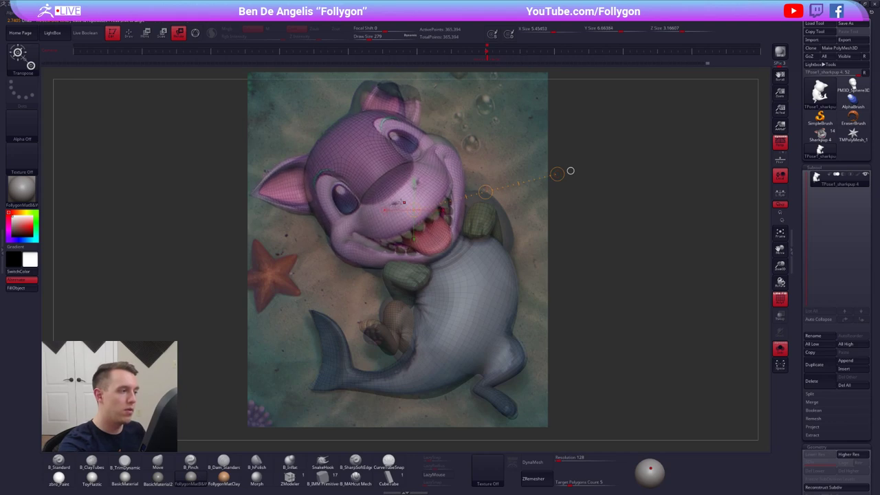
drag(401, 201, 403, 202)
drag(352, 211, 555, 158)
Hide the reference overlay and polyframe, clear the mask, and return to the Move brush.
key(z)
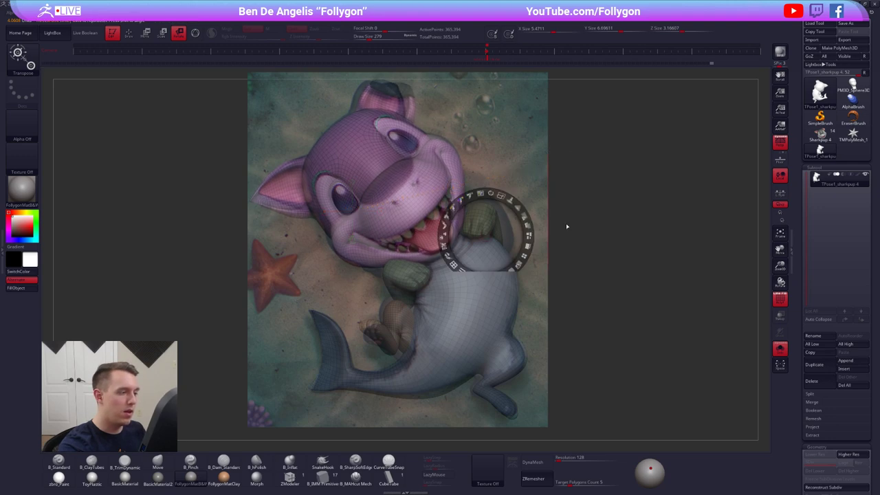
key(shift+z)
key(shift+f)
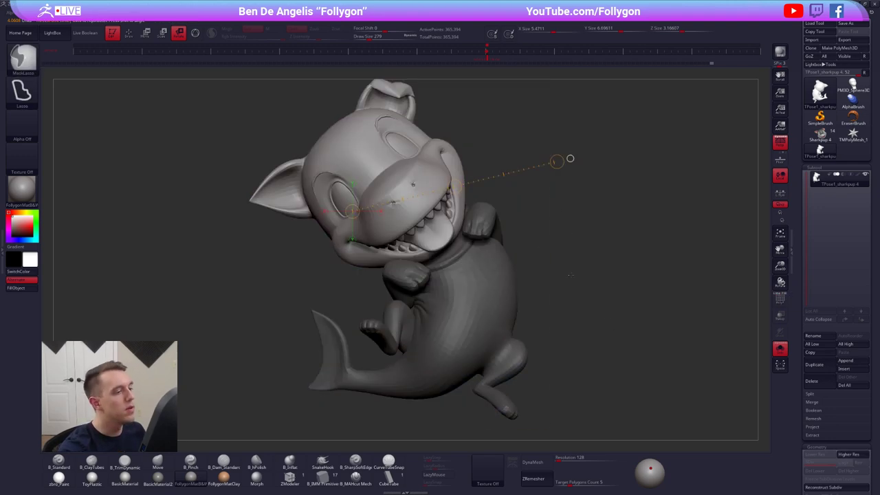
mouse_move(636, 350)
ctrl+mouse_down()
mouse_move(644, 357)
mouse_move(573, 309)
mouse_move(357, 310)
mouse_move(604, 337)
mouse_move(541, 295)
mouse_move(582, 312)
ctrl+mouse_up()
key(q)
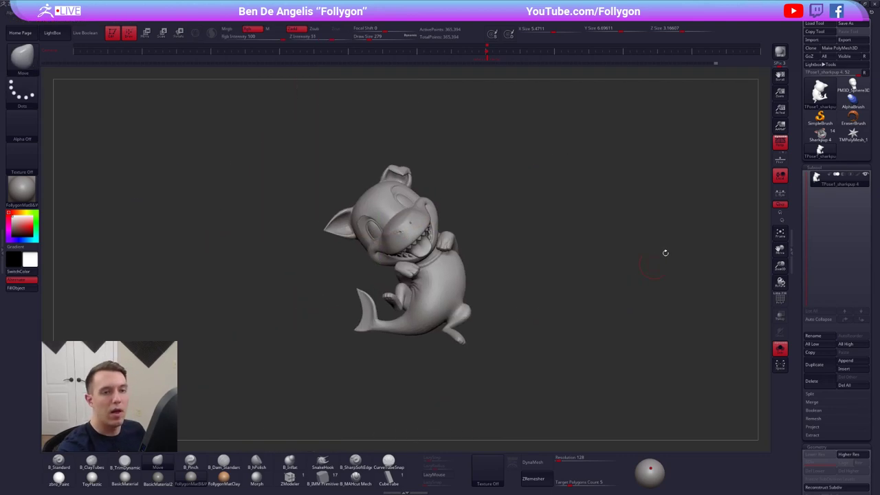
Compare the pose with the original Sharkpup 4 tool and return to the TPose mesh.
click(823, 136)
click(704, 259)
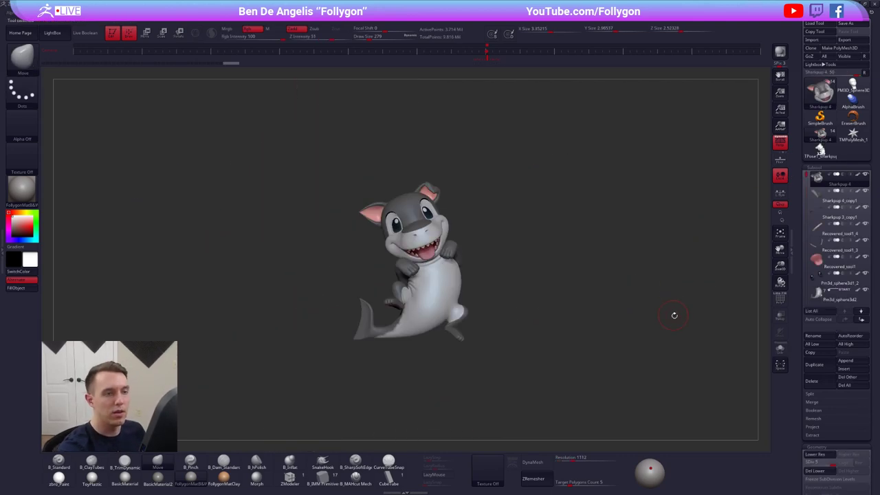
mouse_move(680, 333)
mouse_down()
mouse_move(652, 333)
mouse_move(689, 336)
mouse_up()
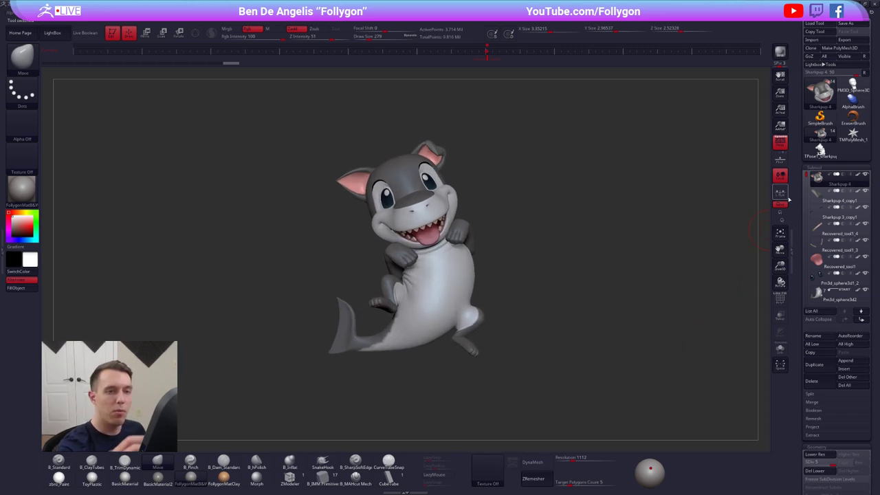
click(820, 153)
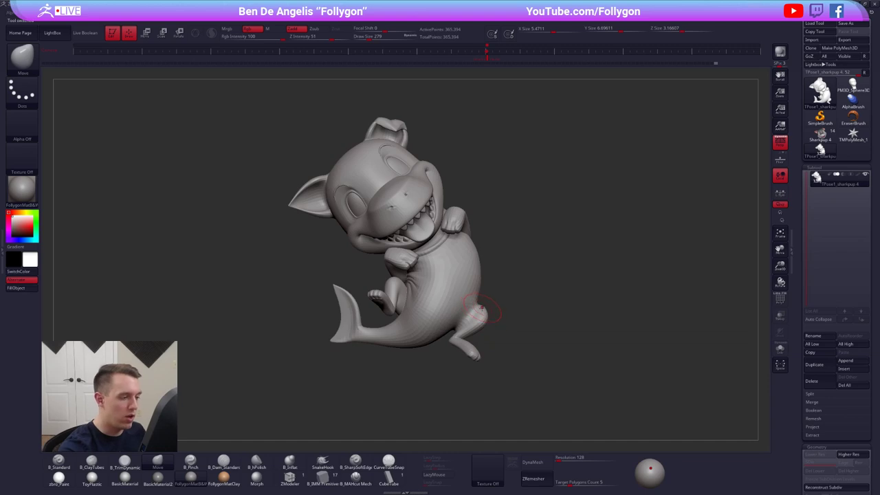
Touch up the posed mesh around the body and outstretched hind leg, and select the B_ClayTubes brush.
mouse_move(494, 320)
mouse_down()
mouse_move(424, 324)
mouse_move(594, 262)
mouse_up()
drag(417, 263, 431, 298)
key(space)
click(463, 251)
alt+right_drag(377, 259, 481, 280)
key(d)
key(shift+d)
key(2)
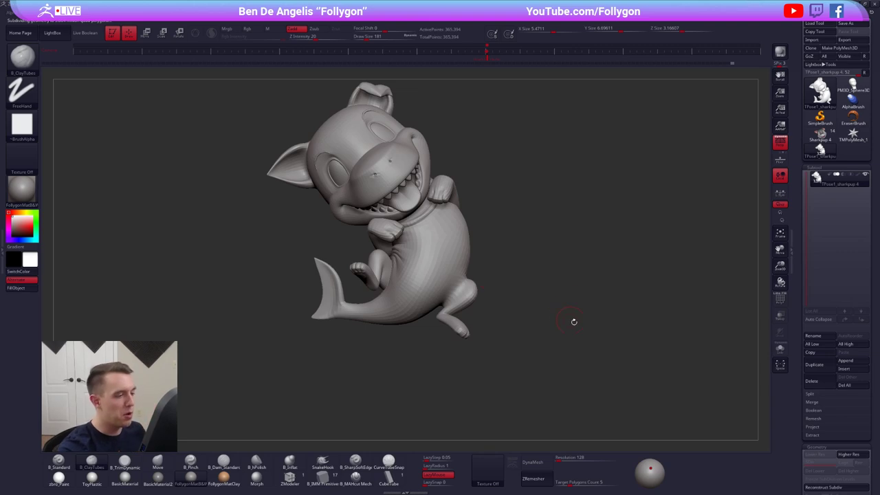
Transfer the finished pose back to the original subtools with TPose|SubT.
mouse_move(573, 321)
alt+mouse_down()
mouse_move(622, 342)
mouse_move(567, 378)
alt+mouse_up()
key(space)
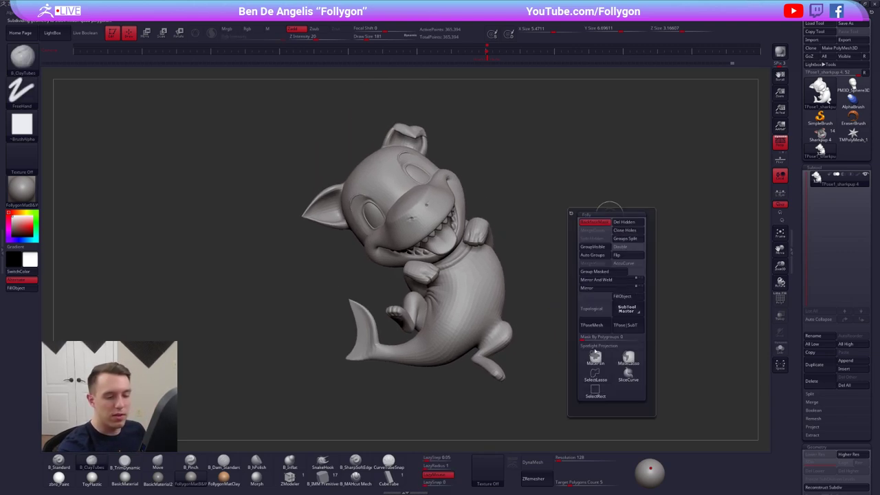
key(ctrl+shift+space)
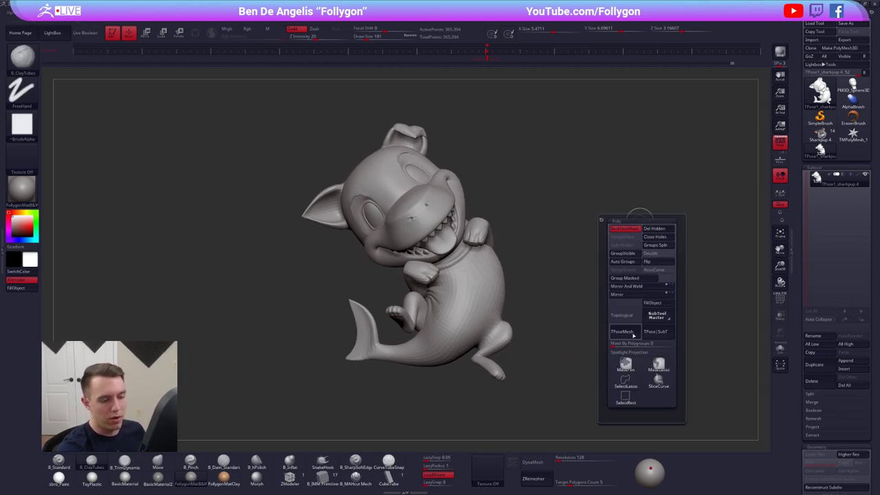
click(654, 332)
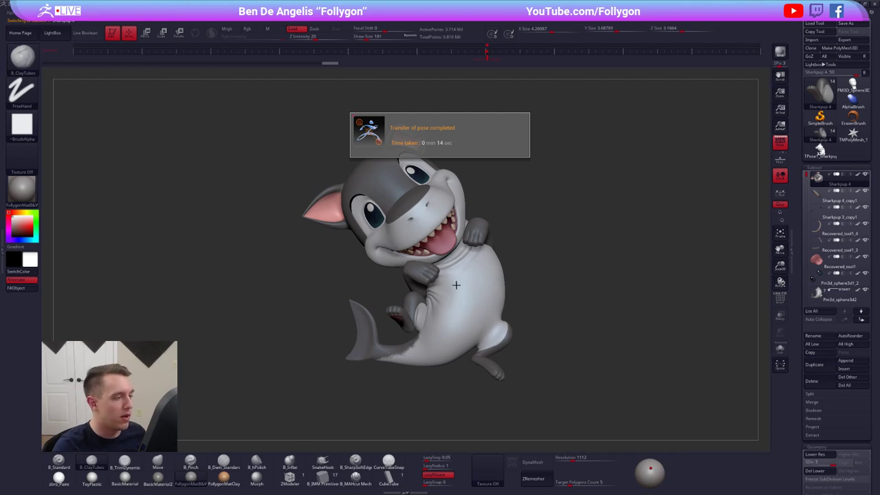
key(ctrl+space)
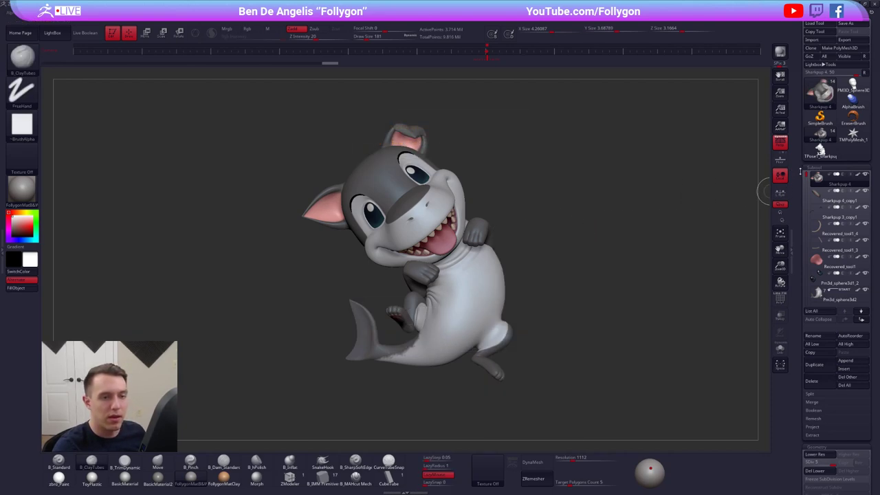
Delete the temporary TPose mesh tool and make the posed Sharkpup 4 tool active again.
click(820, 149)
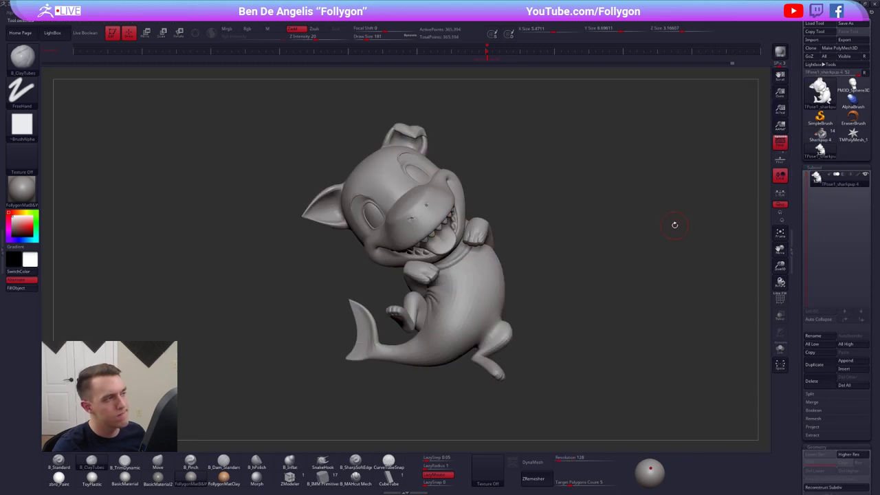
click(811, 381)
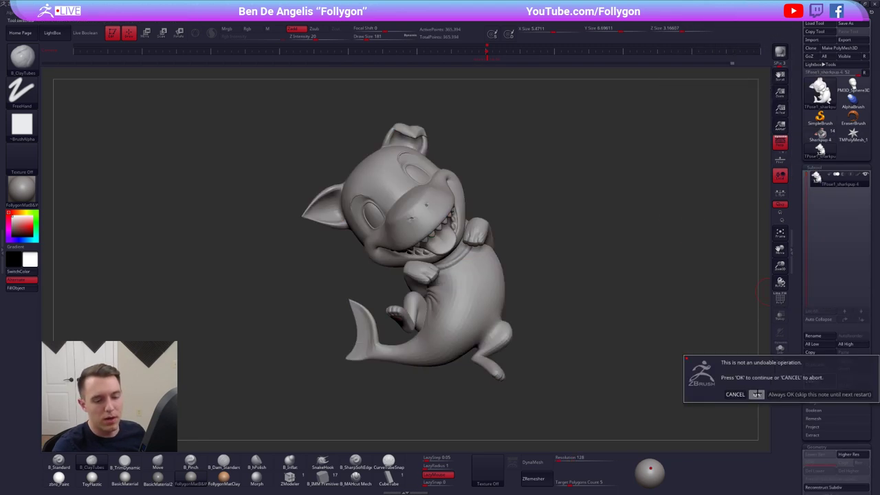
click(756, 395)
click(820, 134)
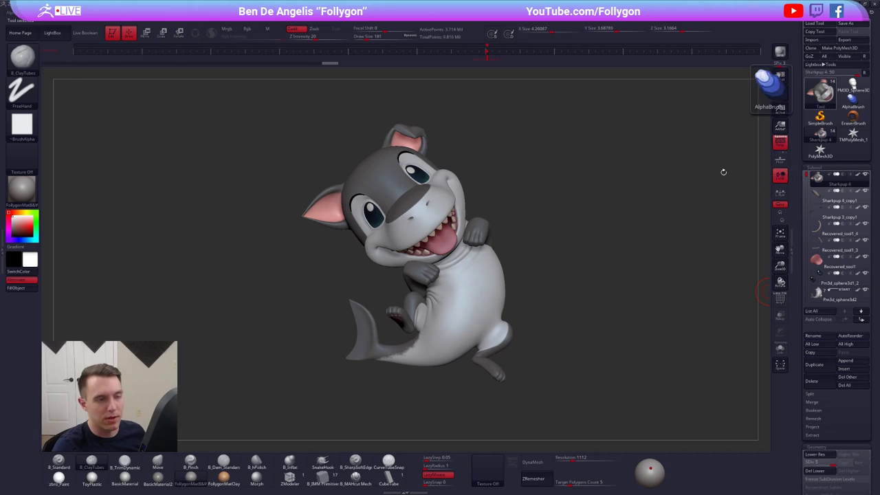
Compare the posed head's lower and higher subdivision levels to examine the transferred pose.
mouse_move(422, 278)
ctrl+right_down()
mouse_move(480, 315)
mouse_move(512, 253)
ctrl+right_up()
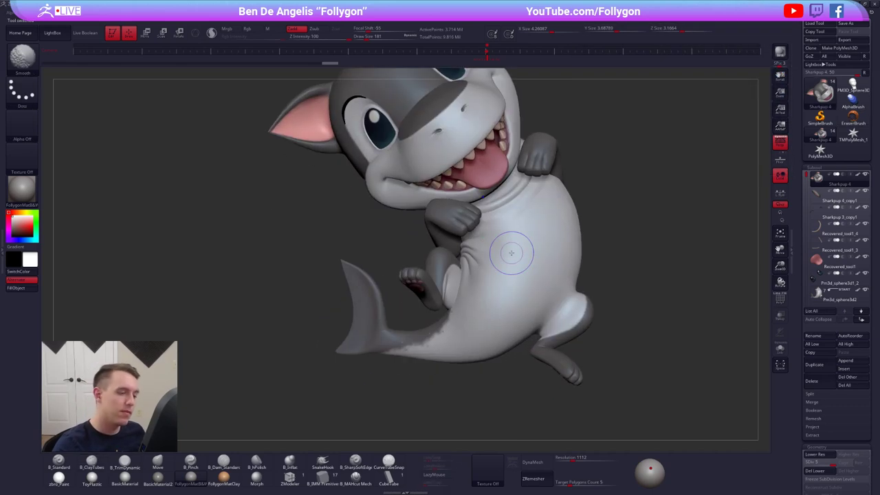
key(shift+d)
key(shift+d)
key(shift+d)
key(shift+d)
key(d)
key(d)
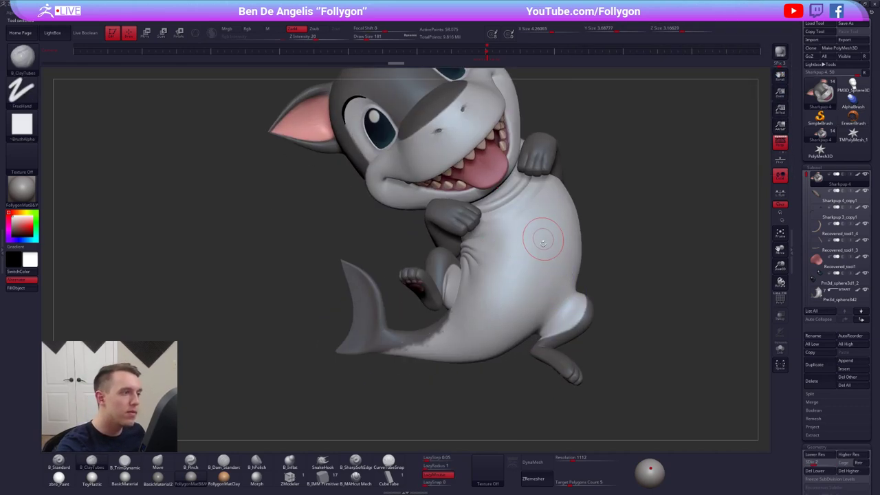
key(d)
key(d)
Make the body subtool active, set the draw size to 215, and isolate it around the outstretched hind leg.
alt+click(560, 231)
key(s)
drag(559, 232, 564, 236)
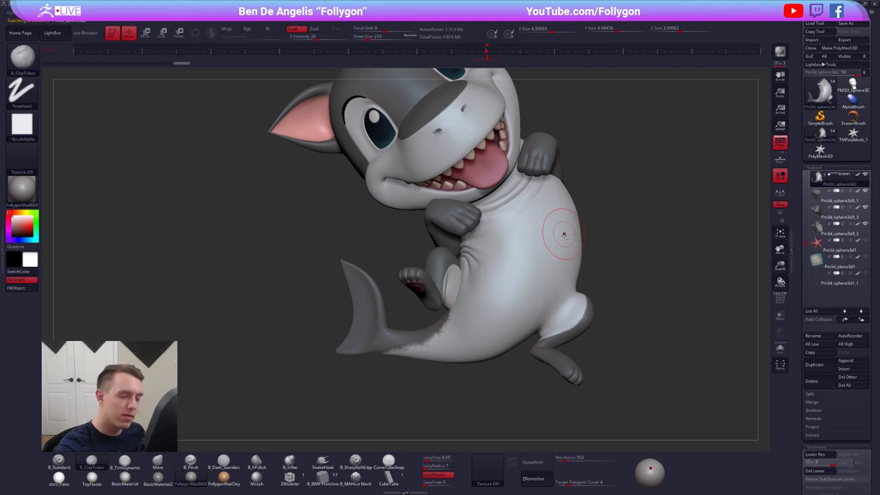
alt+right_drag(563, 235, 501, 232)
key(alt+s)
ctrl+right_drag(496, 264, 542, 304)
Lower the body to subdivision level 3 and sculpt the outstretched hind leg's hip with B_ClayTubes at draw size 160.
key(shift+d)
key(shift+d)
key(shift+d)
key(shift+d)
key(shift+z)
key(shift+z)
key(d)
key(d)
key(d)
key(s)
drag(548, 317, 542, 317)
right_drag(542, 317, 506, 320)
mouse_move(514, 311)
mouse_down()
mouse_move(522, 296)
mouse_move(543, 323)
mouse_move(520, 298)
mouse_up()
key(shift+d)
right_drag(478, 309, 511, 313)
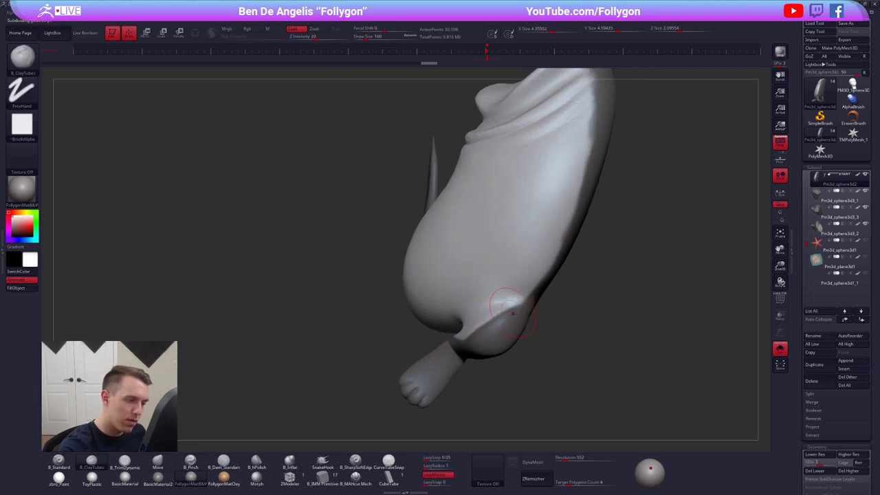
Smooth and build up the transition between the outstretched leg's hip and the belly.
shift+drag(511, 313, 506, 307)
right_drag(474, 310, 506, 306)
mouse_move(505, 304)
mouse_down()
mouse_move(493, 307)
mouse_move(505, 304)
mouse_up()
right_drag(540, 307, 506, 306)
mouse_move(506, 304)
mouse_down()
mouse_move(520, 294)
mouse_move(515, 309)
mouse_up()
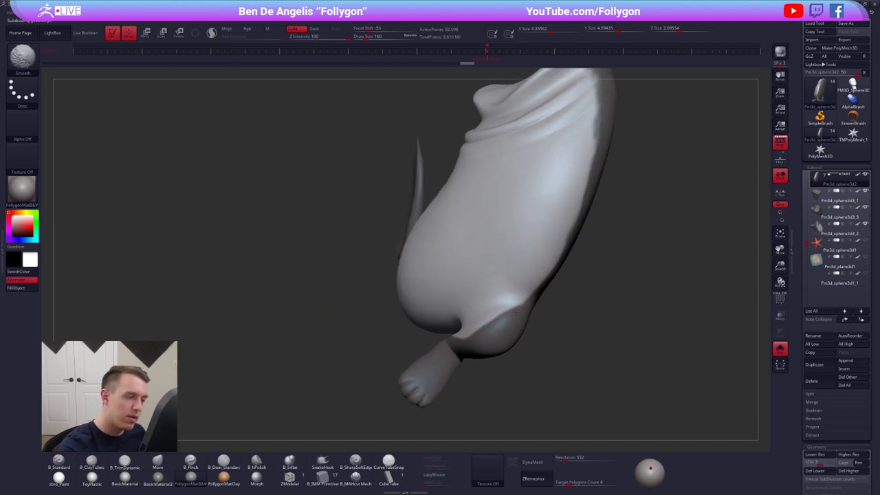
right_drag(539, 306, 505, 305)
drag(505, 304, 489, 312)
right_drag(479, 309, 510, 307)
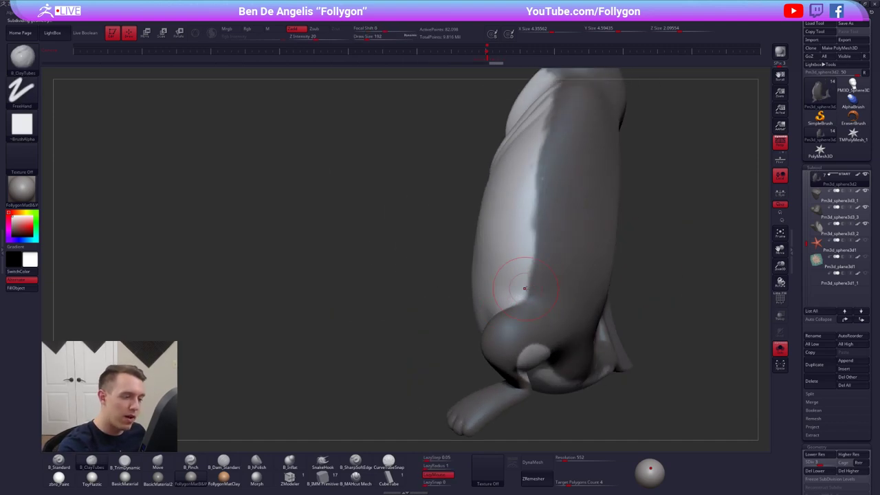
Smooth the flank above and around the hip, and raise the body to subdivision level 5.
shift+drag(524, 289, 514, 302)
right_drag(490, 295, 521, 287)
shift+drag(520, 287, 504, 320)
right_drag(475, 321, 507, 319)
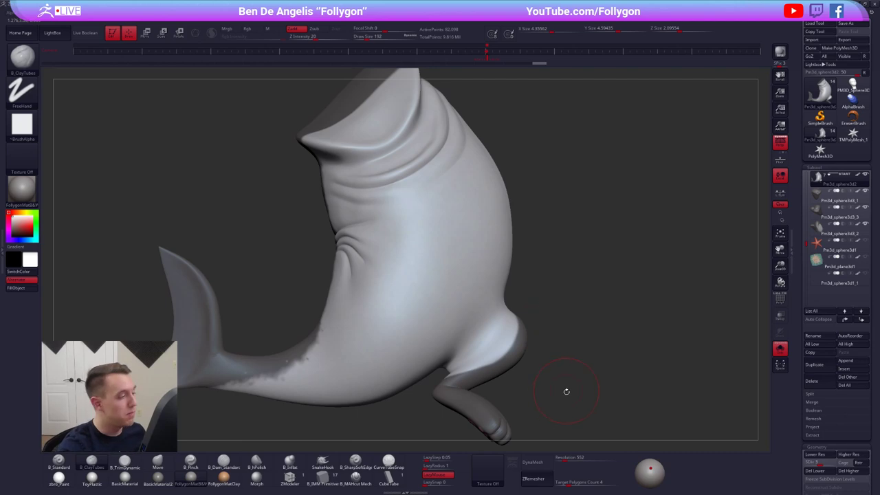
mouse_move(565, 391)
mouse_down()
mouse_move(577, 389)
mouse_move(538, 388)
mouse_up()
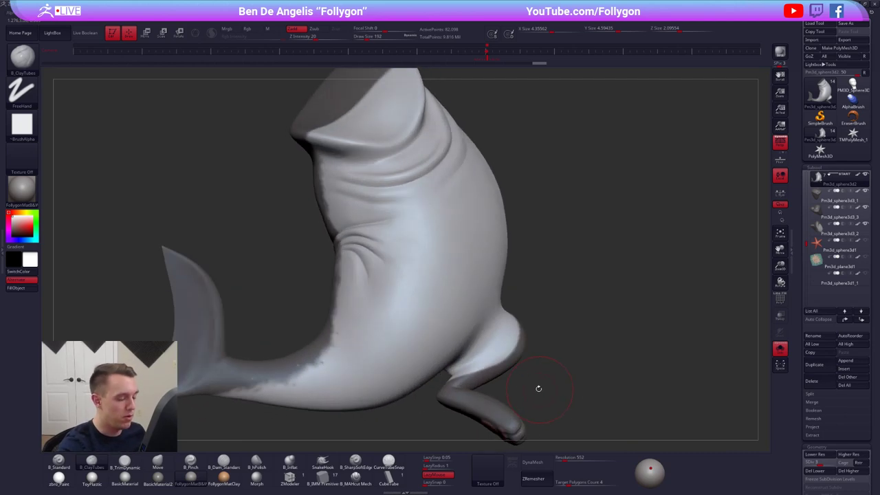
alt+right_drag(478, 366, 496, 307)
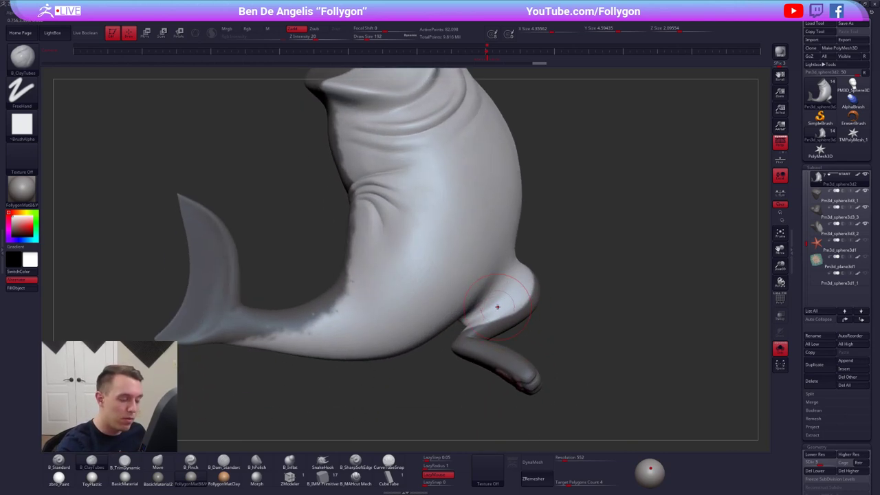
key(d)
key(d)
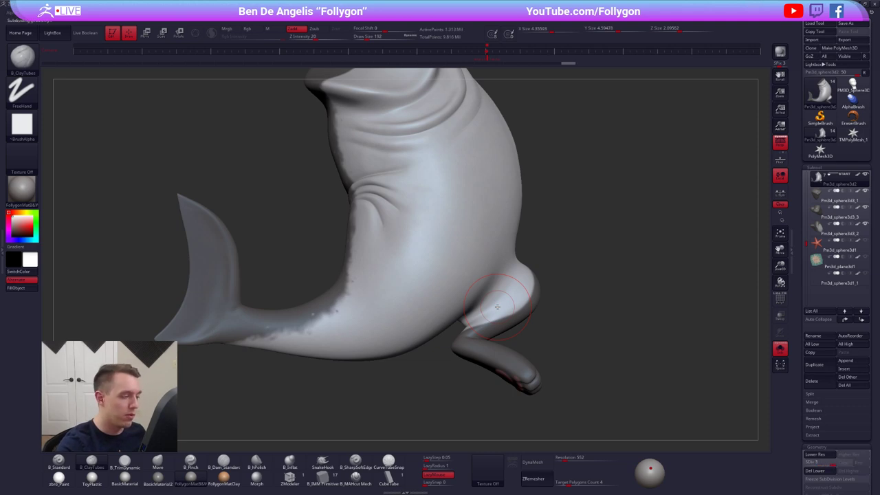
Lower the body to subdivision level 1 and reshape the folds on the body's inner curve with the Move brush.
mouse_move(388, 317)
right_down()
mouse_move(374, 318)
mouse_move(416, 356)
mouse_move(447, 285)
right_up()
key(space)
mouse_move(447, 285)
mouse_down()
mouse_move(432, 286)
mouse_move(411, 269)
mouse_up()
key(shift+d)
key(shift+d)
key(shift+d)
key(shift+d)
key(space)
key(b)
key(m)
key(v)
key(space)
drag(428, 256, 436, 251)
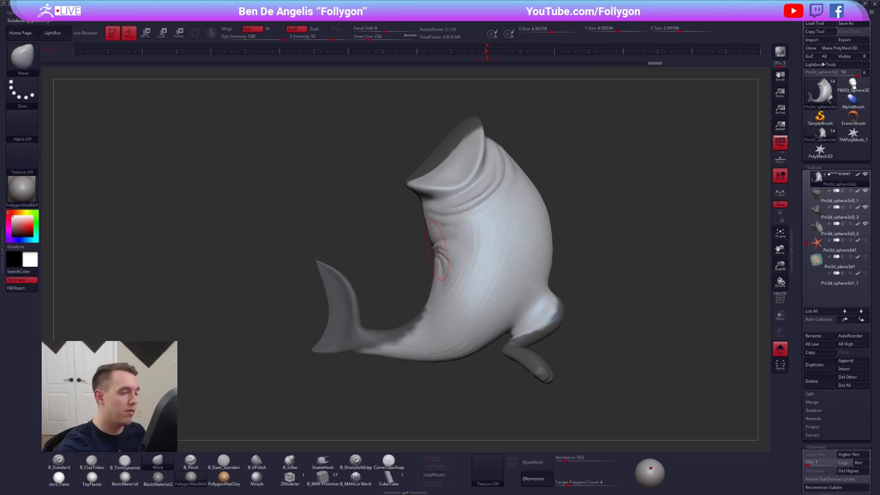
Adjust the body's inner curve from the opposite side with a larger Move brush, and restore subdivision level 5.
right_drag(404, 264, 447, 269)
key(space)
drag(446, 271, 442, 272)
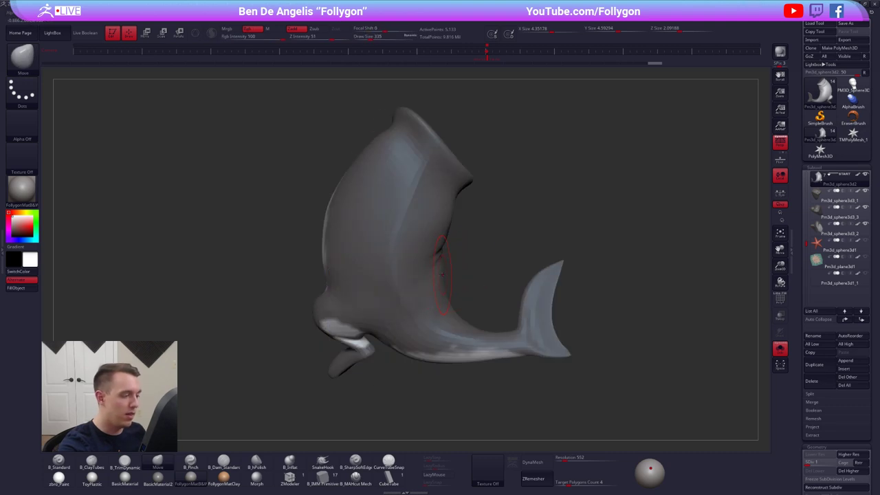
mouse_move(449, 287)
right_down()
mouse_move(405, 310)
mouse_move(591, 393)
mouse_move(542, 334)
right_up()
key(space)
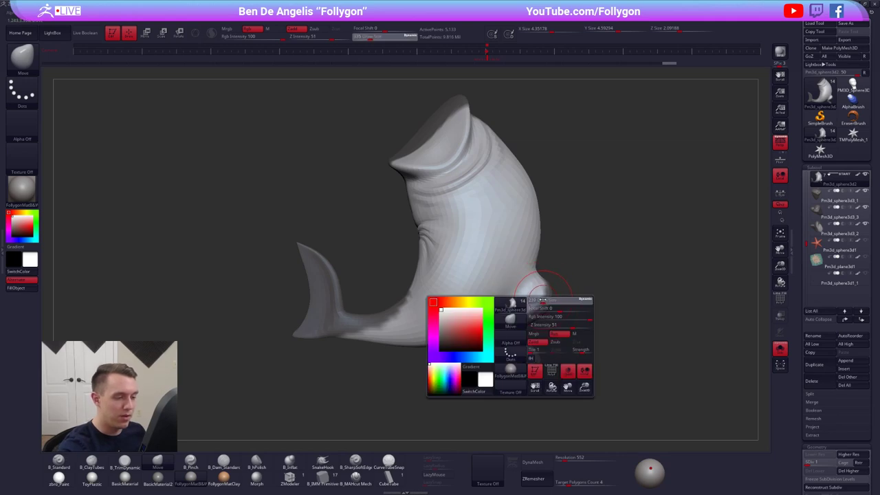
mouse_move(542, 300)
right_down()
mouse_move(520, 336)
mouse_move(431, 336)
mouse_move(474, 328)
mouse_move(483, 283)
right_up()
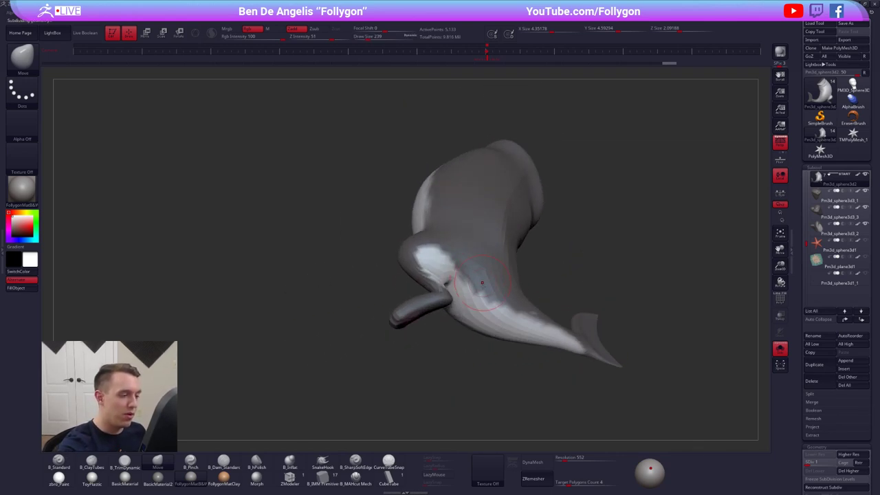
key(shift+d)
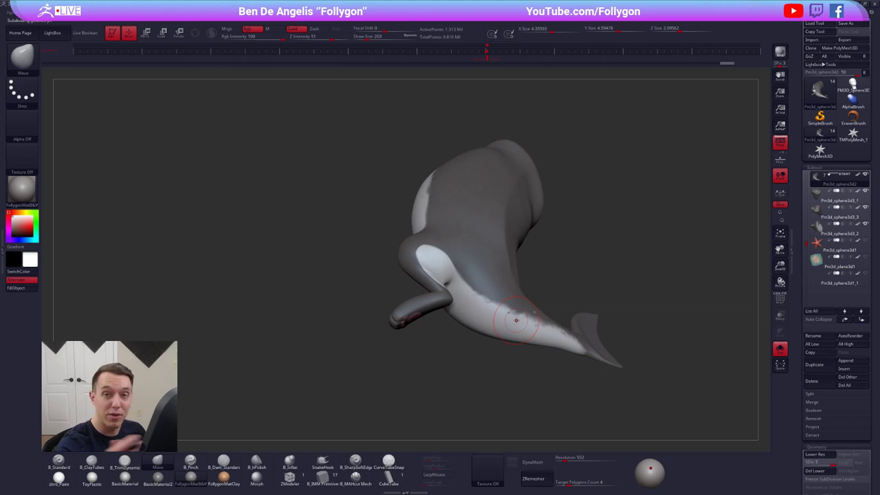
Switch to B_ClayTubes and fill in the area where the inner thigh meets the base of the tail.
mouse_move(516, 320)
right_down()
mouse_move(462, 316)
mouse_move(488, 295)
mouse_move(474, 323)
mouse_move(485, 333)
mouse_move(486, 300)
mouse_move(419, 292)
right_up()
key(2)
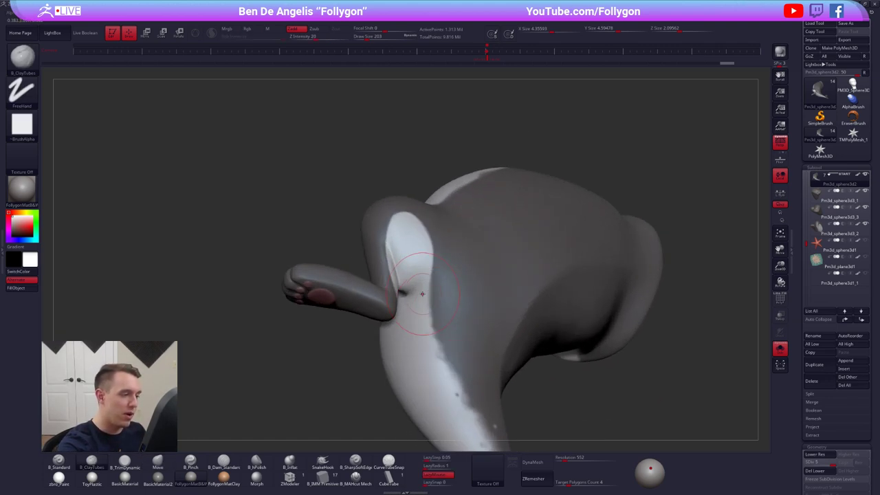
drag(413, 287, 426, 292)
key(bracketleft)
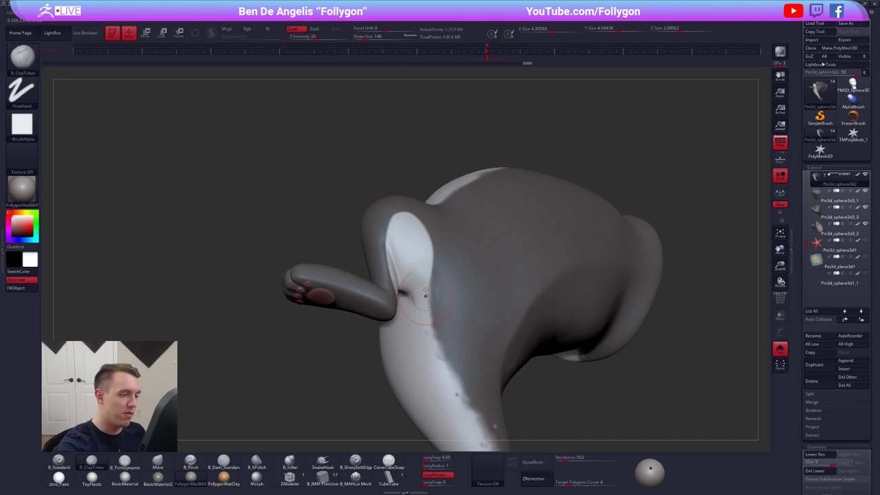
key(bracketright)
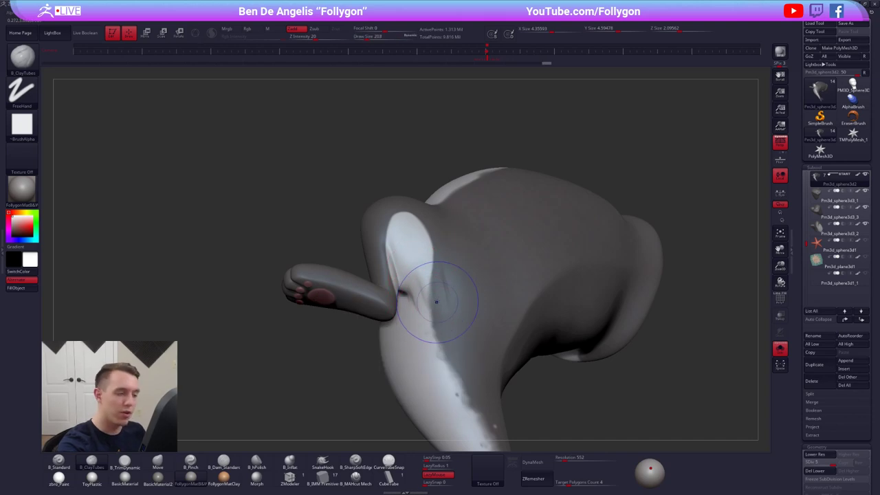
key(shift+d)
key(d)
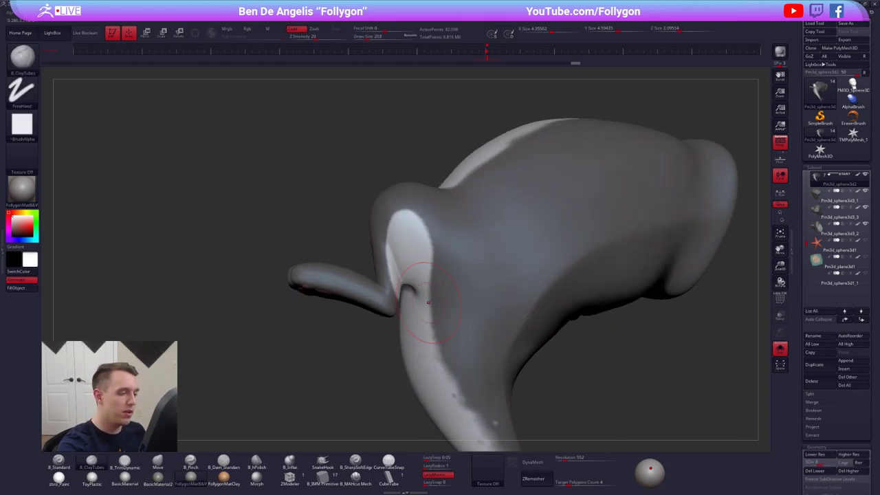
Sculpt and smooth the crease between the outstretched hind leg and the belly at reduced subdivision levels.
right_drag(432, 302, 523, 289)
key(bracketleft)
drag(420, 273, 431, 286)
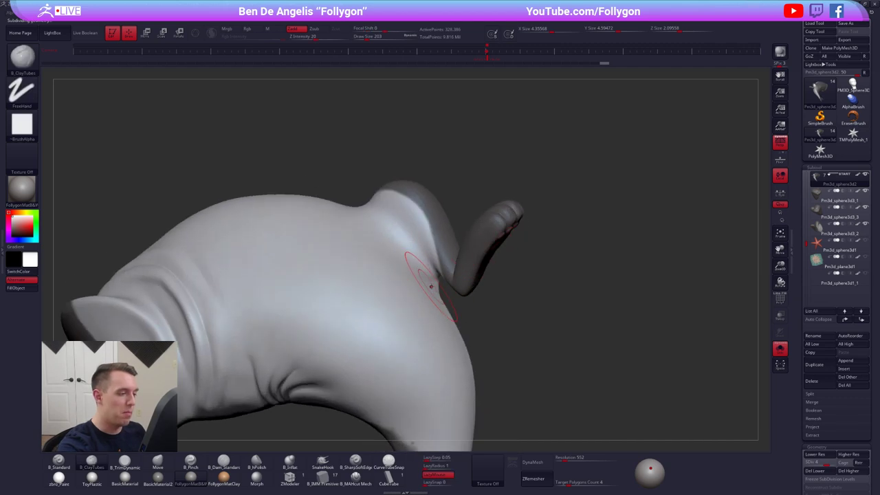
right_drag(440, 287, 435, 281)
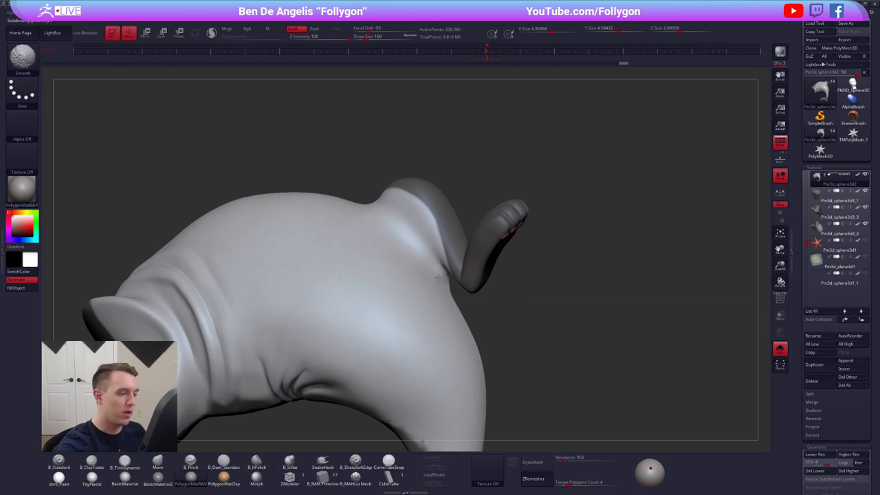
shift+drag(433, 278, 439, 286)
right_drag(437, 281, 426, 287)
key(shift+d)
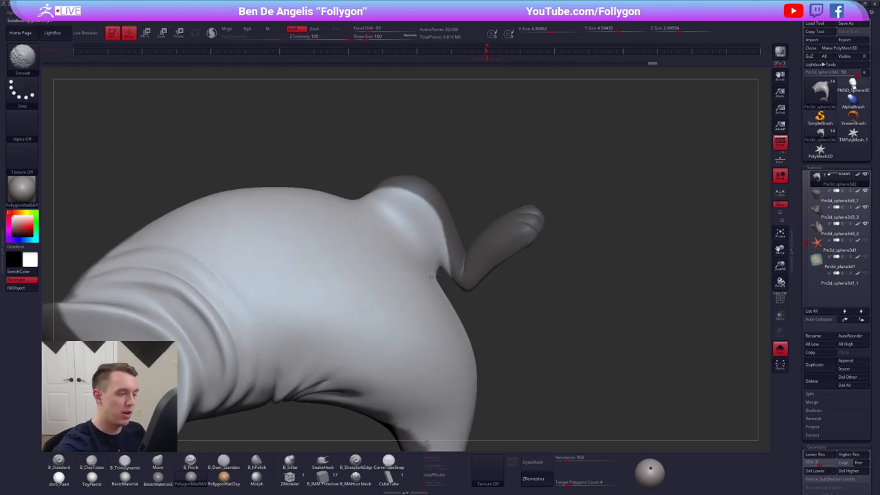
right_drag(447, 318, 464, 312)
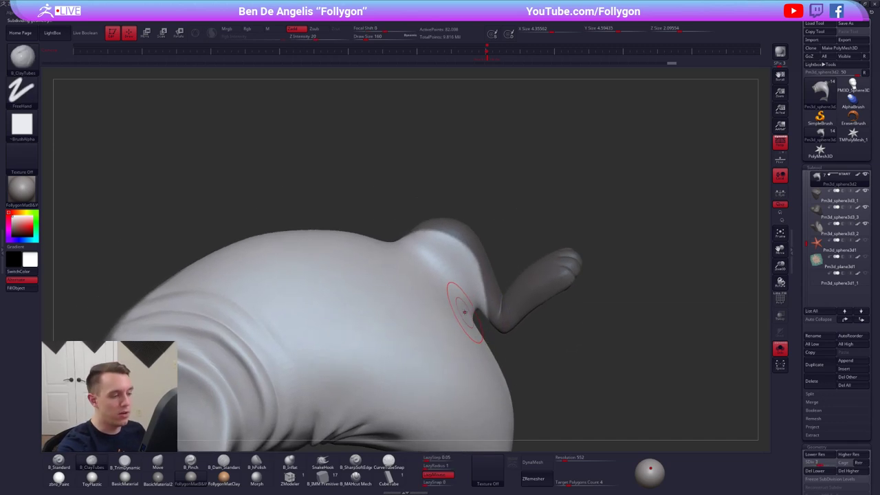
key(bracketright)
right_drag(429, 273, 548, 378)
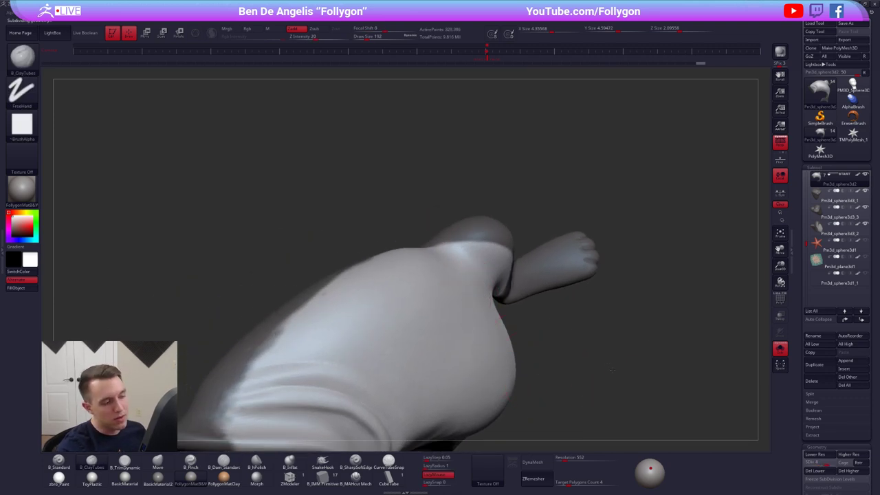
right_drag(610, 369, 581, 359)
Smooth the belly surface beside the hip at subdivision levels 2 and 3, using a draw size of 252.
key(space)
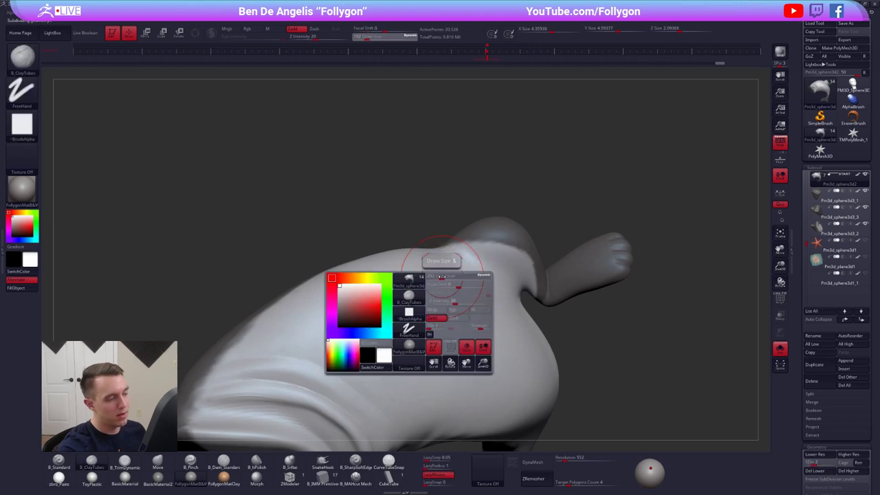
key(shift)
shift+drag(399, 259, 411, 278)
right_drag(416, 291, 433, 275)
shift+drag(433, 278, 440, 292)
right_drag(425, 285, 422, 351)
key(d)
shift+drag(420, 270, 361, 324)
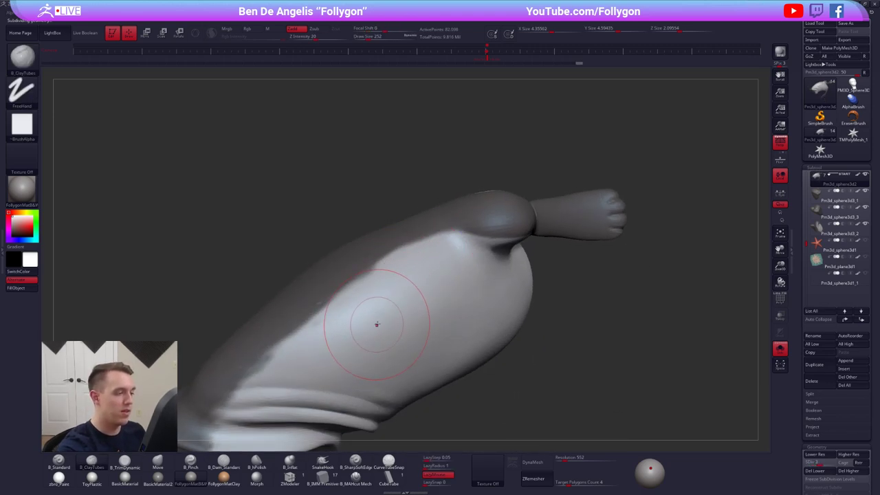
Restore the body to subdivision level 5 and inspect the hind leg, hip and tail base from several angles.
key(d)
key(d)
key(shift)
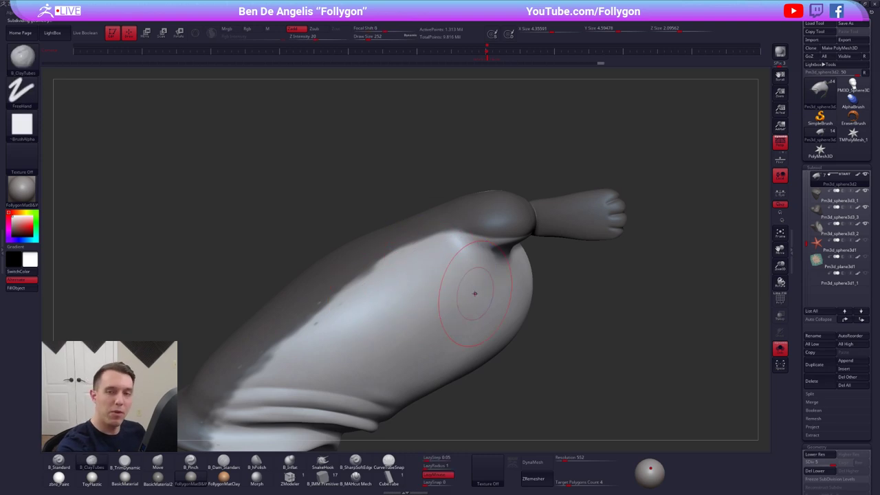
mouse_move(557, 308)
right_down()
mouse_move(474, 269)
mouse_move(473, 282)
mouse_move(488, 273)
mouse_move(451, 305)
right_up()
key(space)
drag(453, 306, 450, 306)
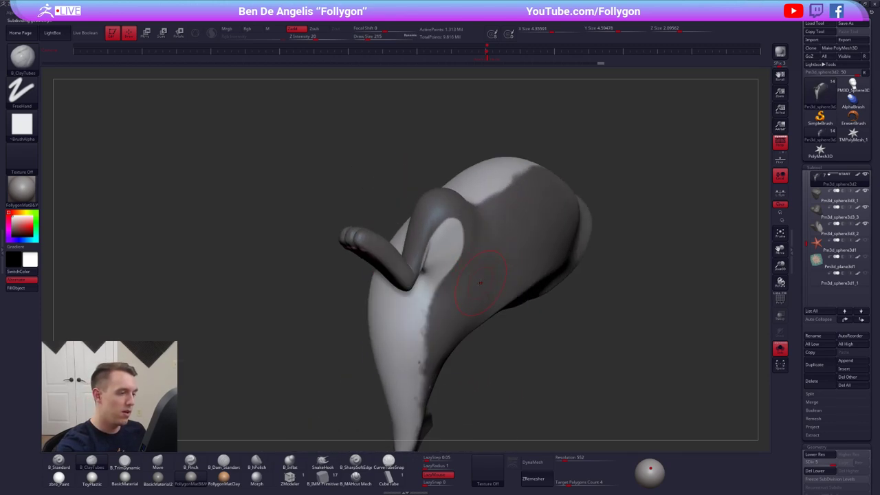
mouse_move(487, 294)
right_down()
mouse_move(452, 304)
mouse_move(479, 307)
right_up()
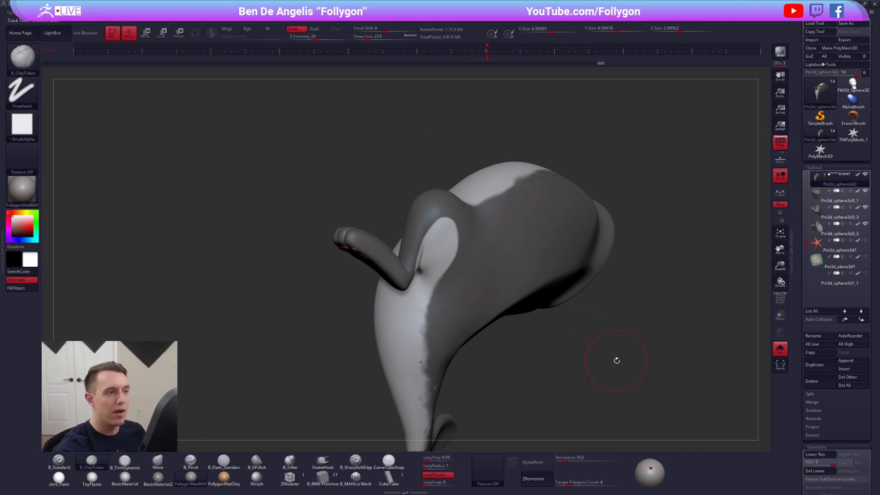
right_drag(616, 360, 625, 362)
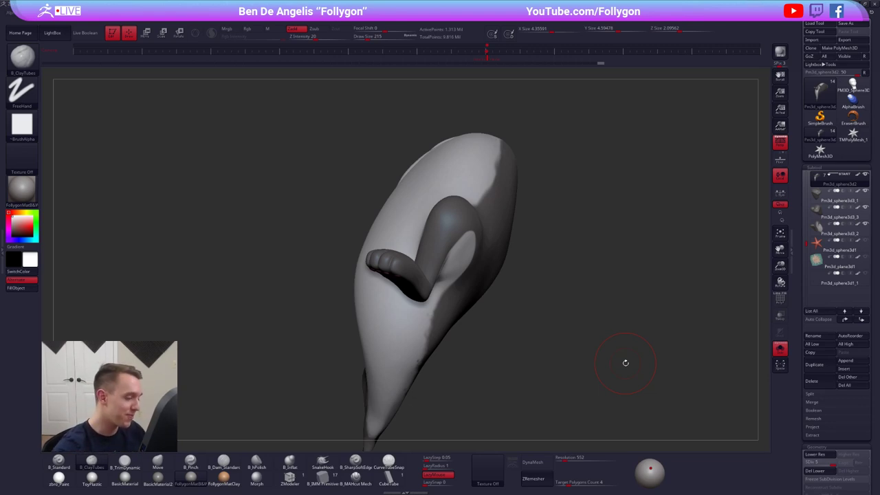
Lower the body to subdivision level 2 and smooth the underside from the hind leg toward the tail.
mouse_move(625, 363)
mouse_down()
mouse_move(688, 347)
mouse_move(728, 233)
mouse_up()
key(shift+d)
key(shift+d)
key(shift+d)
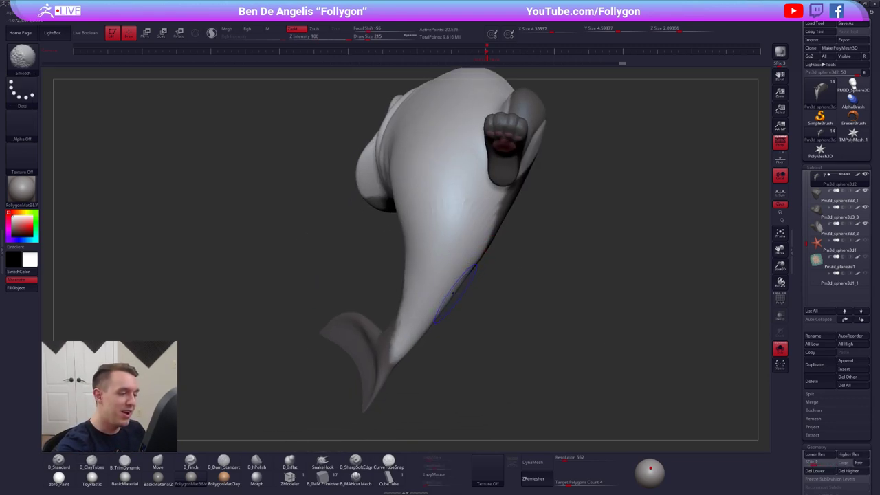
mouse_move(453, 293)
right_down()
mouse_move(452, 261)
mouse_move(434, 290)
mouse_move(438, 322)
right_up()
right_click(442, 295)
key(shift)
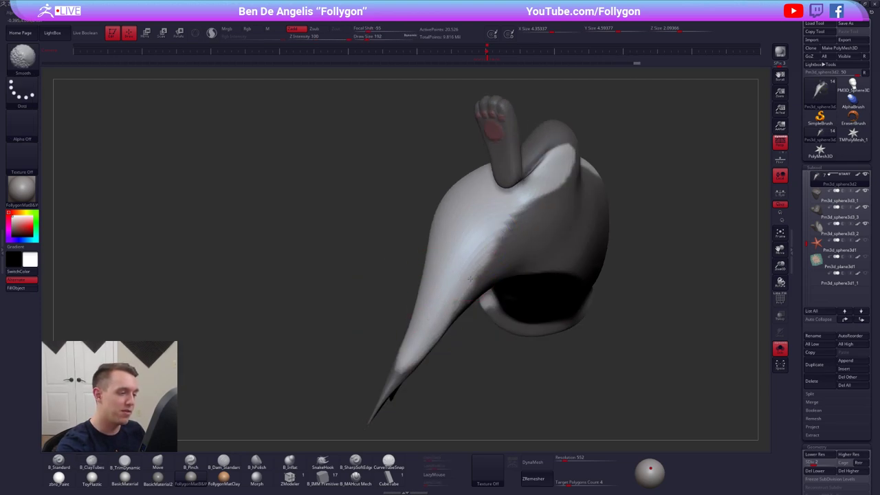
shift+right_drag(470, 279, 474, 295)
key(shift)
Return the body to subdivision level 5, refine the tail's underside with B_TrimDynamic, and show all subtools again.
key(d)
key(d)
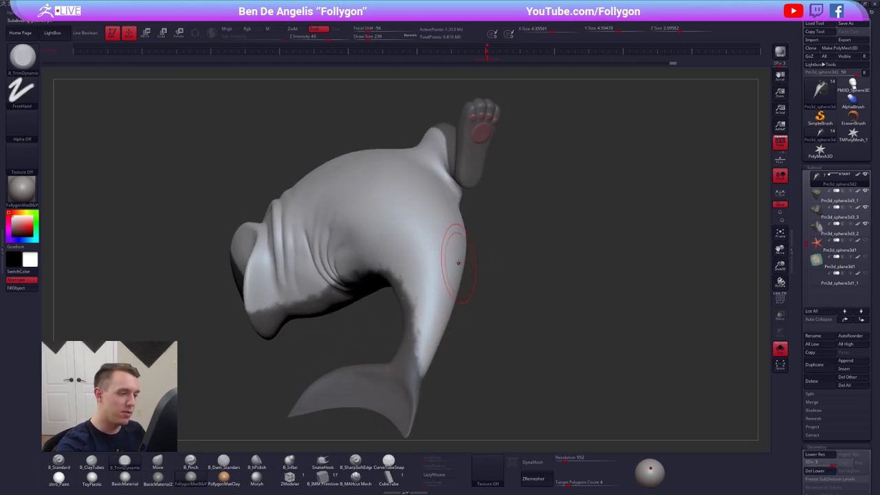
right_drag(460, 261, 461, 275)
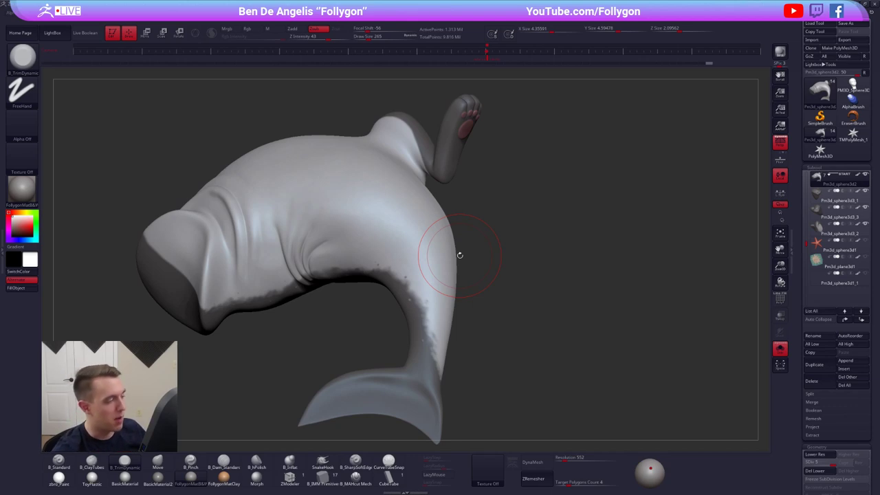
drag(459, 255, 509, 275)
mouse_move(511, 257)
alt+right_down()
mouse_move(497, 308)
mouse_move(552, 263)
mouse_move(506, 272)
mouse_move(503, 313)
mouse_move(537, 326)
alt+right_up()
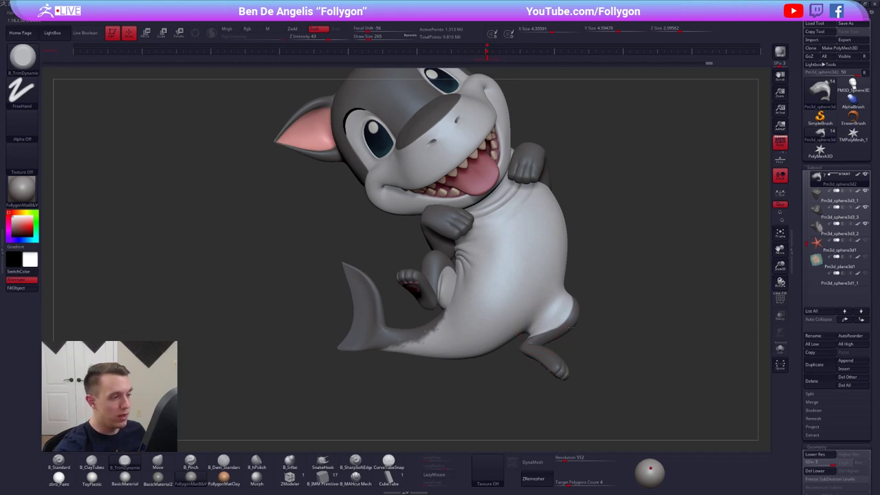
Show the reference illustration in Spotlight, then move and scale it so it sits beside the model in the canvas corner.
ctrl+right_drag(540, 325, 534, 289)
key(shift+z)
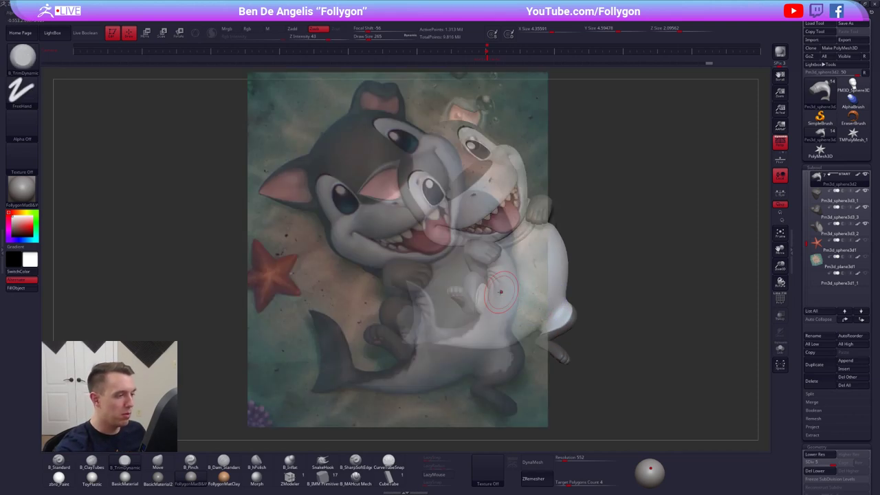
key(z)
drag(503, 196, 469, 196)
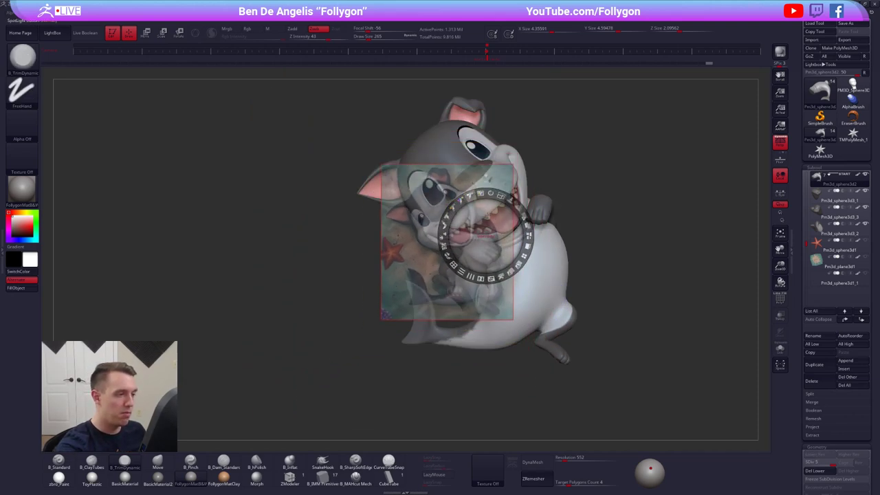
drag(486, 235, 163, 153)
drag(178, 112, 141, 191)
key(z)
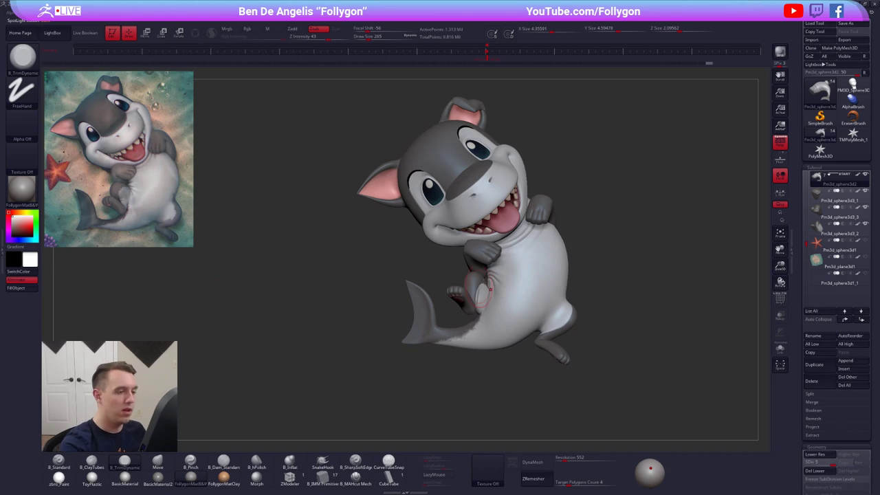
Isolate the body at subdivision level 1 and run a B_Pinch stroke down the belly at draw size 414.
key(space)
drag(531, 267, 538, 266)
key(shift+d)
key(shift+d)
key(shift+d)
key(shift+d)
mouse_move(536, 302)
right_down()
mouse_move(541, 241)
mouse_move(522, 289)
right_up()
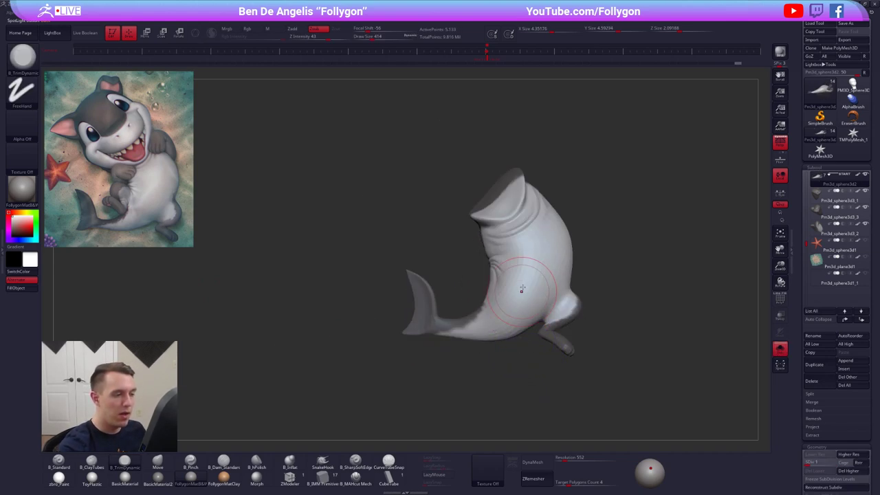
key(5)
drag(524, 253, 500, 316)
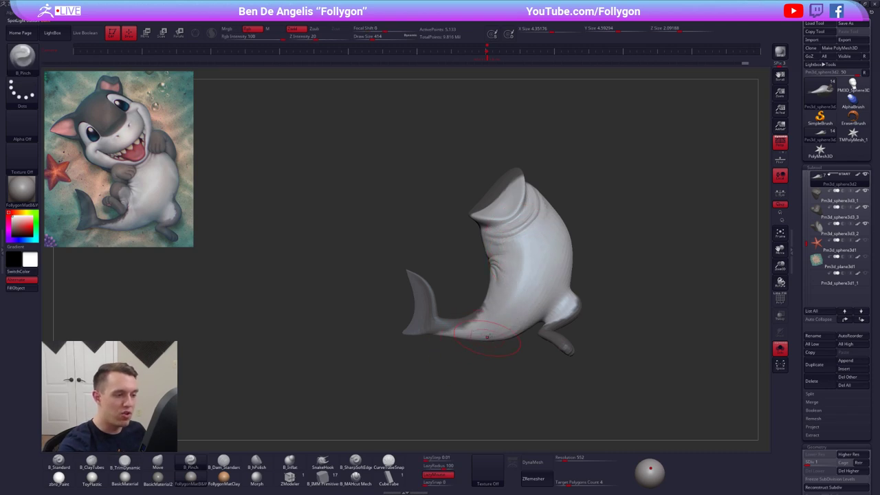
mouse_move(486, 336)
right_down()
mouse_move(491, 324)
mouse_move(518, 317)
right_up()
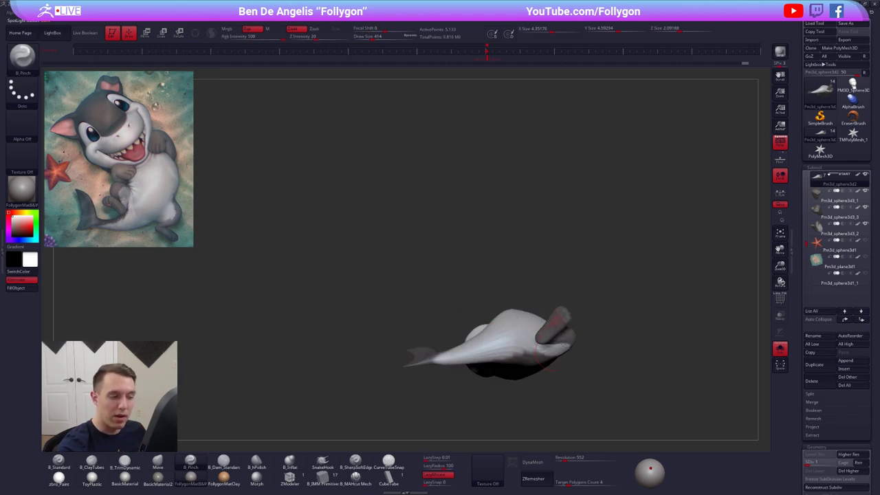
mouse_move(534, 347)
right_down()
mouse_move(547, 348)
mouse_move(619, 212)
right_up()
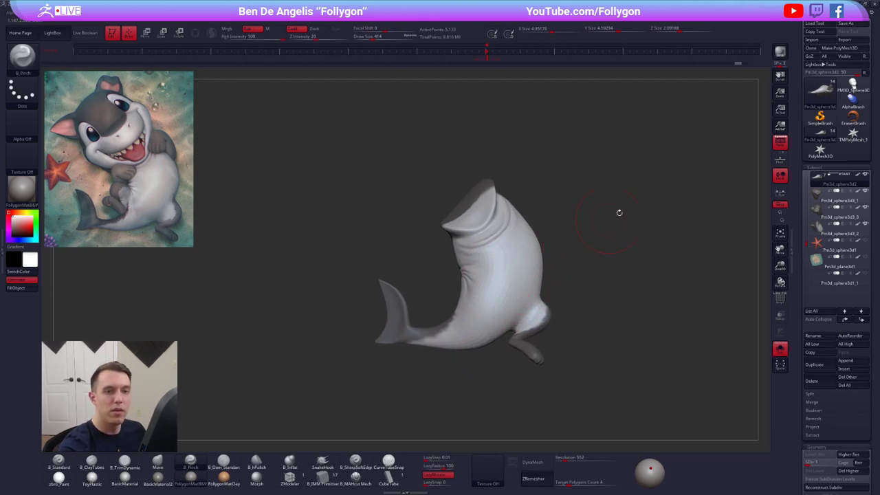
Switch to the PM3D_Sphere3D_2 head model, examine its form, and return to the shark-pup model.
click(852, 85)
mouse_move(614, 272)
mouse_down()
mouse_move(574, 285)
mouse_move(578, 263)
mouse_move(569, 290)
mouse_move(577, 275)
mouse_move(546, 294)
mouse_move(534, 332)
mouse_up()
key(s)
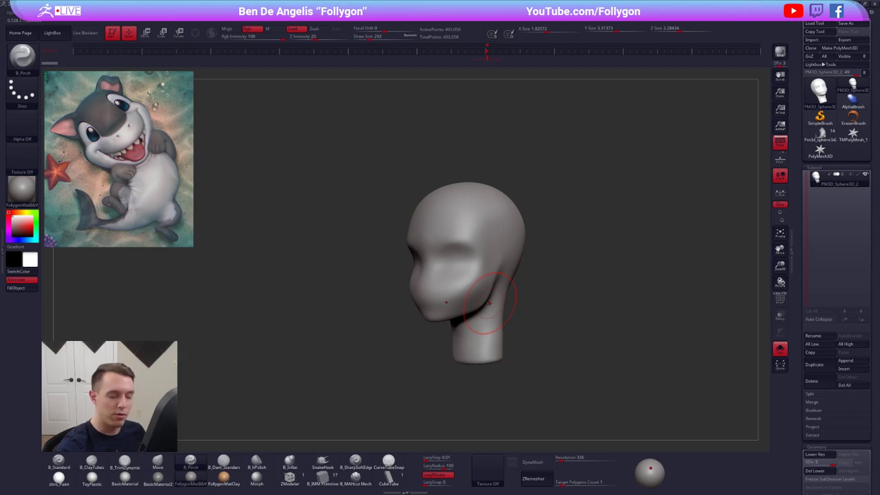
ctrl+right_drag(446, 313, 427, 331)
right_drag(405, 275, 439, 286)
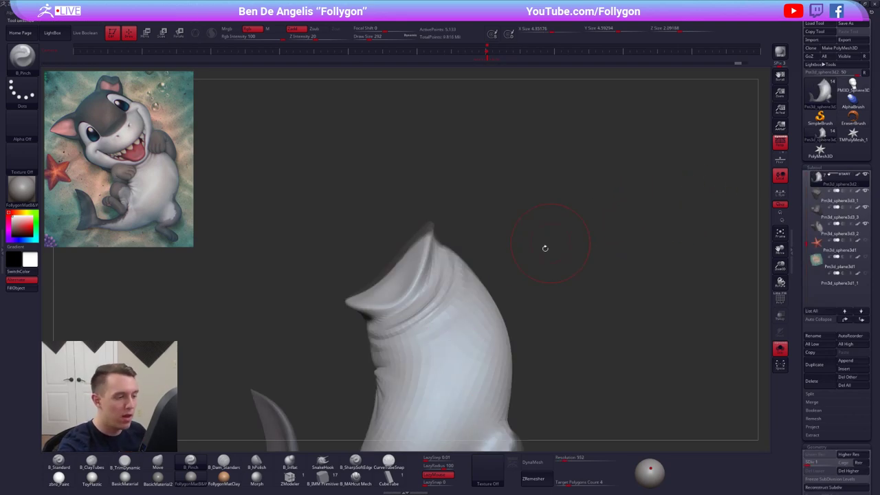
Lasso-mask the belly from the neck to the tail base, soften the mask edge, and invert the mask.
drag(544, 245, 510, 270)
alt+right_drag(510, 270, 530, 213)
right_drag(497, 250, 500, 168)
alt+right_drag(484, 280, 527, 259)
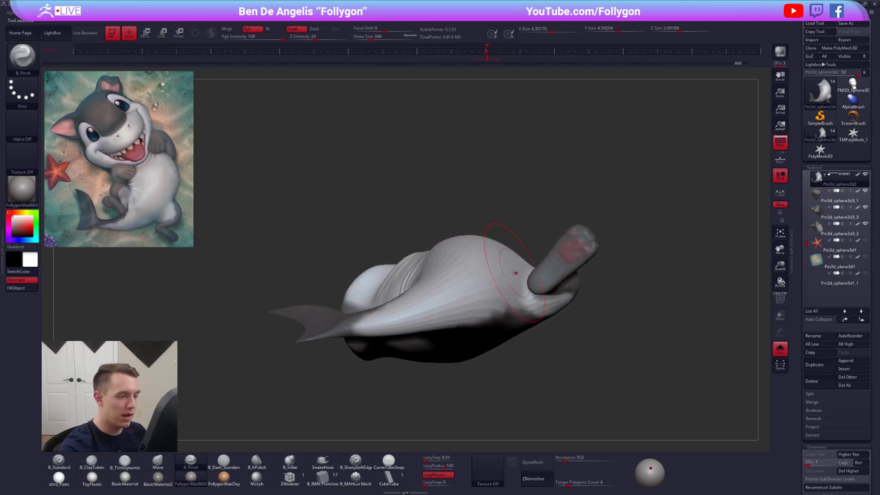
key(ctrl)
mouse_move(533, 257)
ctrl+mouse_down()
mouse_move(481, 267)
mouse_move(316, 255)
mouse_move(505, 194)
ctrl+mouse_up()
right_drag(506, 194, 491, 233)
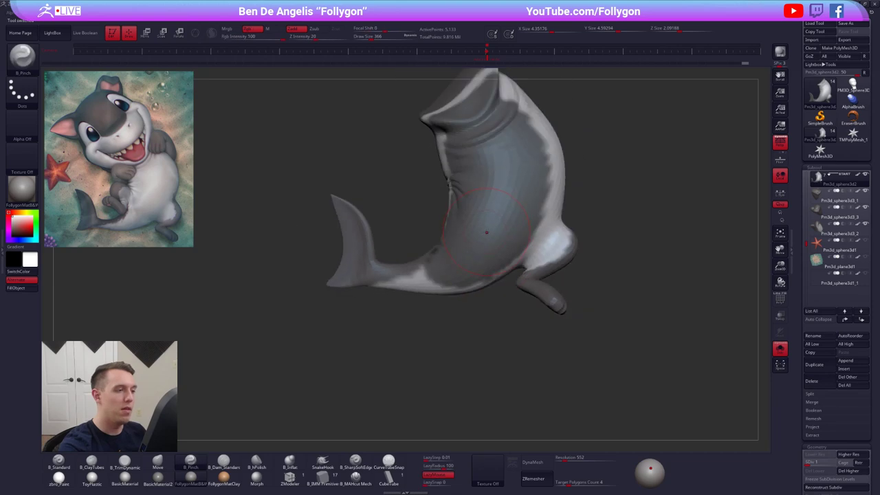
ctrl+click(495, 235)
ctrl+click(499, 236)
ctrl+click(500, 235)
ctrl+click(500, 237)
ctrl+click(506, 305)
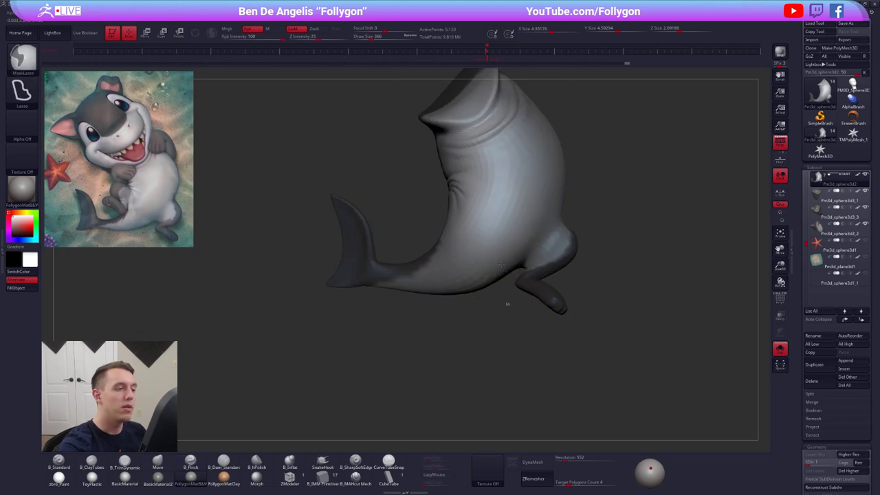
Reshape the unmasked belly with the Move brush at draw sizes 677 and 537, and show all subtools again.
key(space)
drag(511, 240, 510, 238)
key(4)
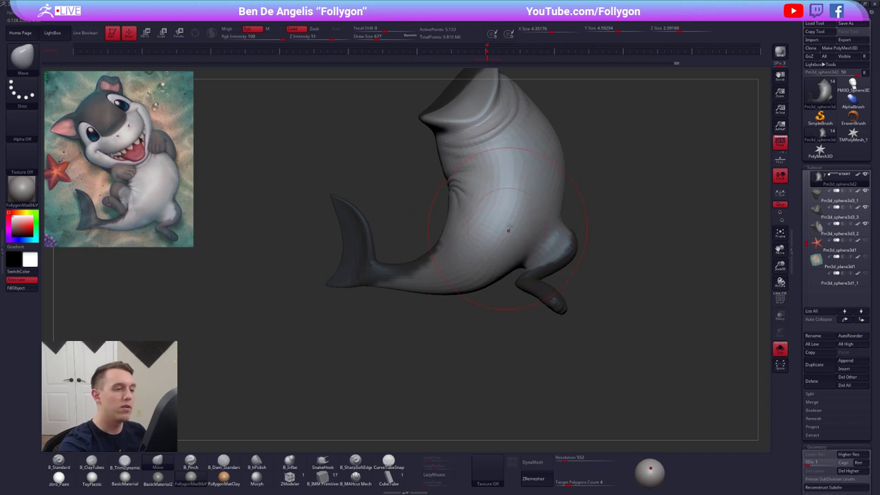
mouse_move(526, 183)
right_down()
mouse_move(519, 117)
mouse_move(531, 246)
mouse_move(526, 204)
mouse_move(530, 238)
right_up()
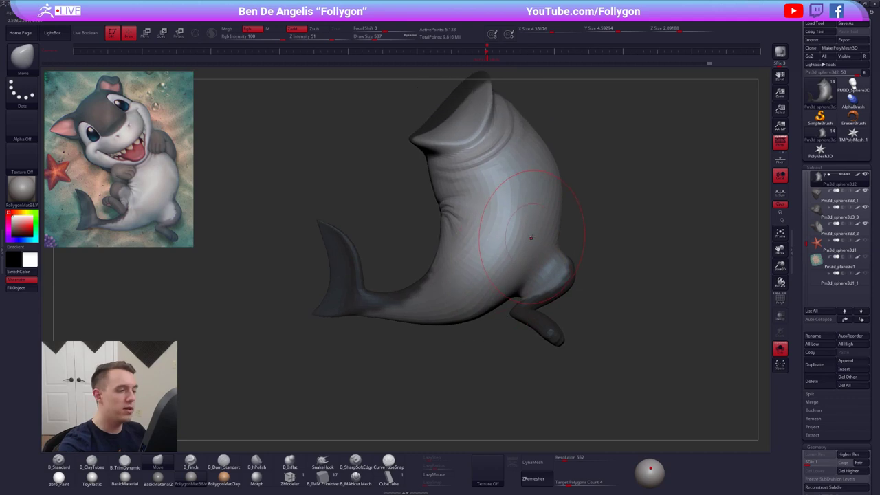
key(s)
drag(539, 238, 535, 239)
ctrl+right_drag(535, 239, 536, 247)
alt+right_drag(536, 248, 518, 277)
key(alt+s)
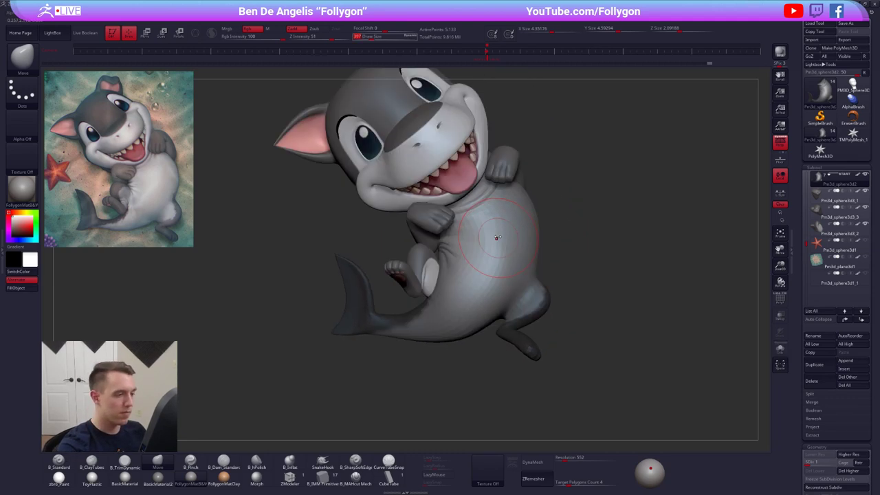
Clear the body's mask and adjust the belly contour with the Move brush at draw size 447.
key(space)
drag(502, 241, 508, 240)
ctrl+drag(554, 218, 576, 234)
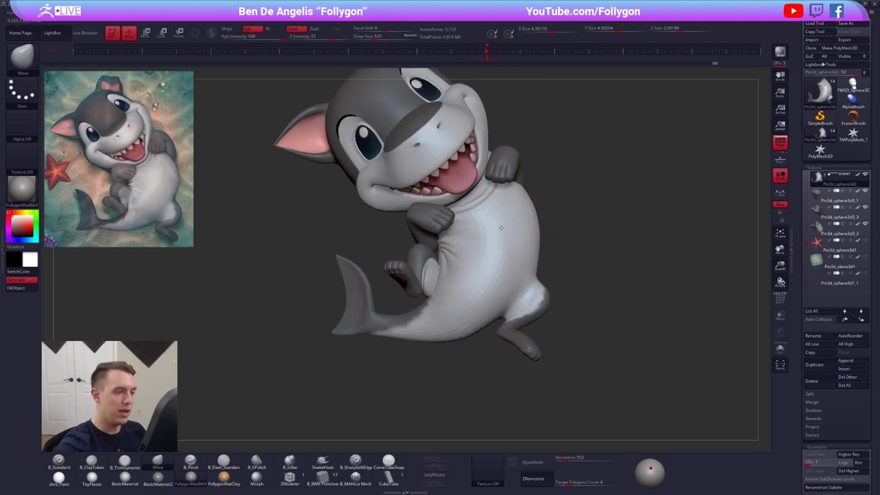
key(space)
drag(495, 267, 493, 267)
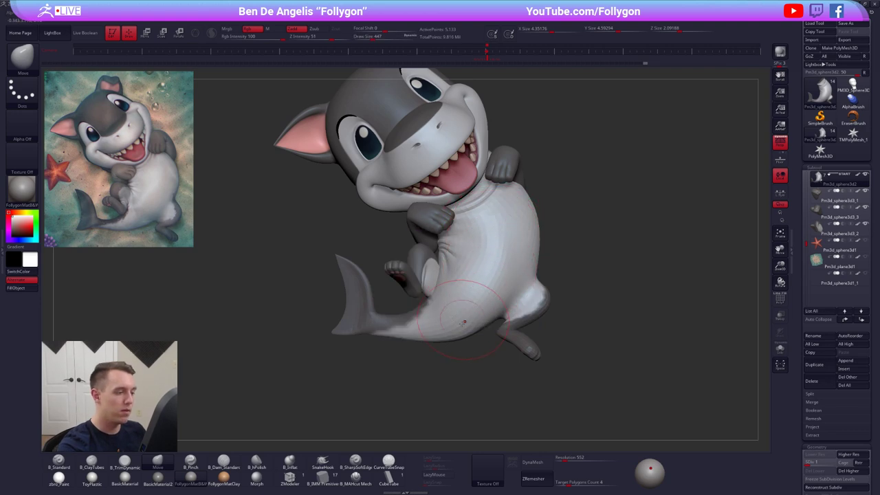
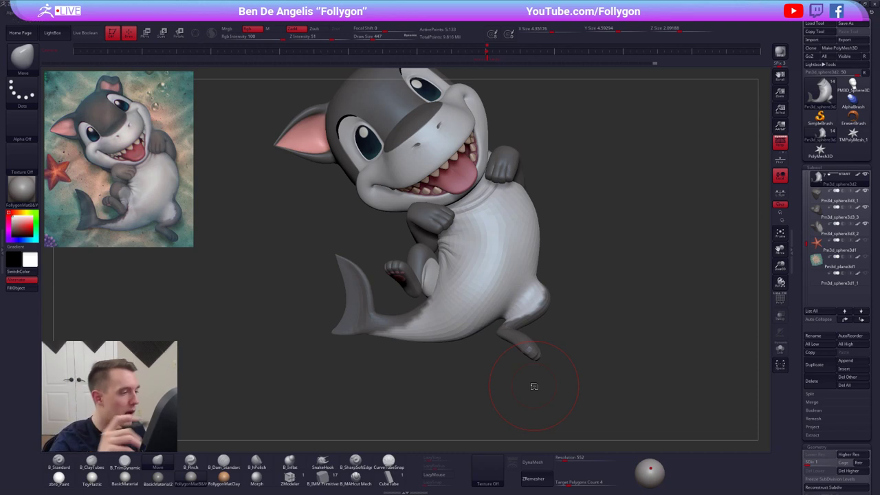
Select the arm subtool on the shoulder side and shift it against the back with a Transpose move line.
key(space)
drag(509, 213, 515, 213)
mouse_move(515, 213)
alt+right_down()
mouse_move(510, 245)
mouse_move(523, 242)
mouse_move(512, 233)
mouse_move(518, 222)
mouse_move(554, 218)
mouse_move(520, 210)
alt+right_up()
alt+click(524, 212)
key(alt+s)
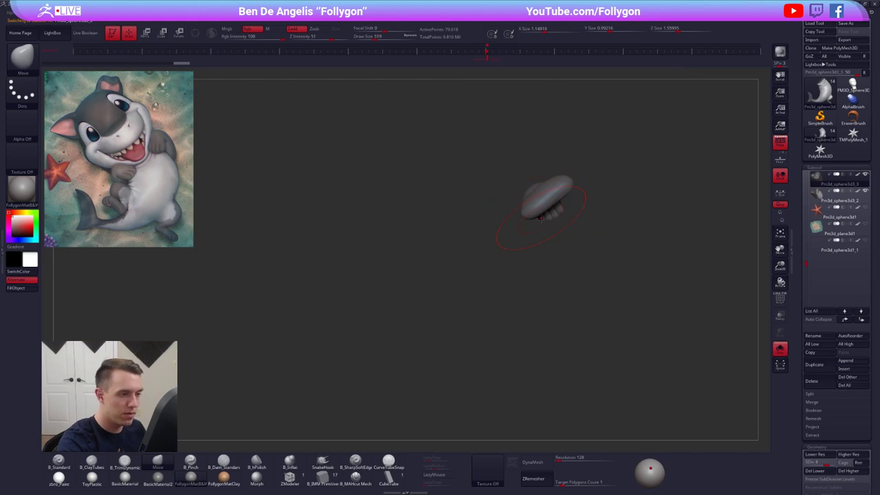
key(w)
click(539, 199)
key(alt+s)
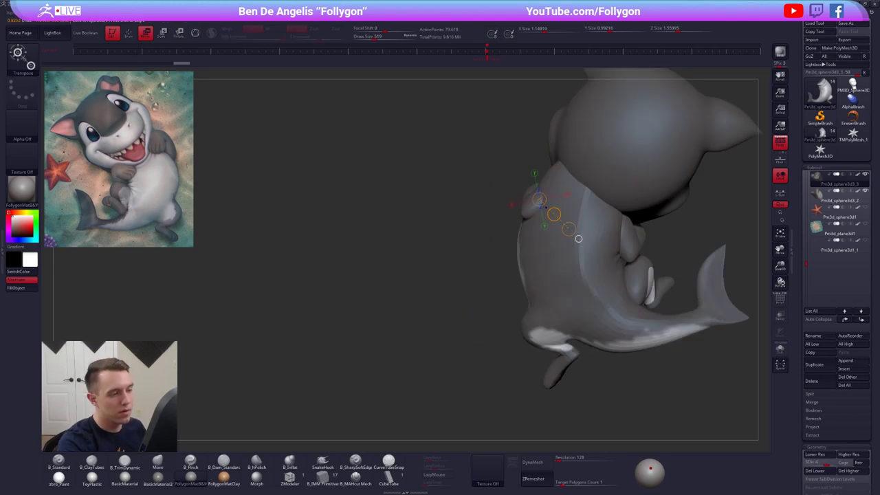
drag(554, 215, 557, 208)
key(q)
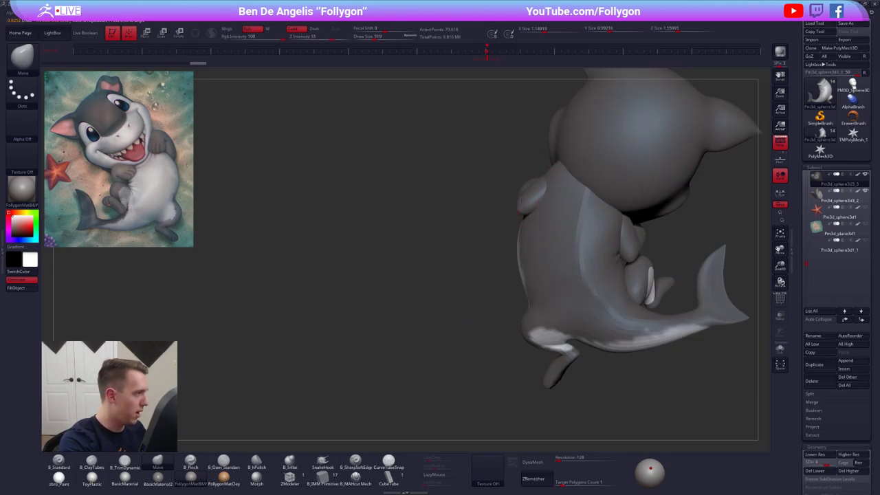
Reposition the same arm from the front and from below with Transpose lines through the paw and elbow.
mouse_move(660, 198)
right_down()
mouse_move(578, 188)
mouse_move(555, 162)
mouse_move(549, 196)
mouse_move(541, 183)
right_up()
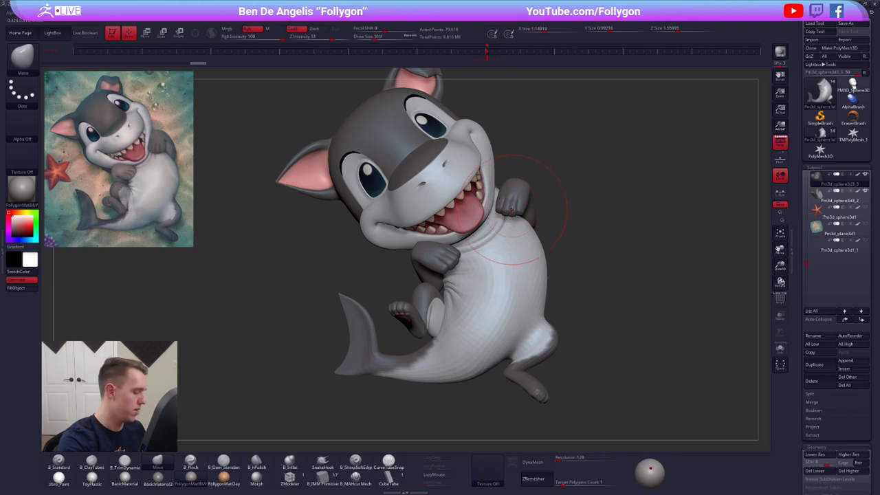
key(w)
mouse_move(508, 209)
mouse_down()
mouse_move(584, 200)
mouse_move(541, 207)
mouse_up()
key(w)
right_drag(522, 230, 520, 250)
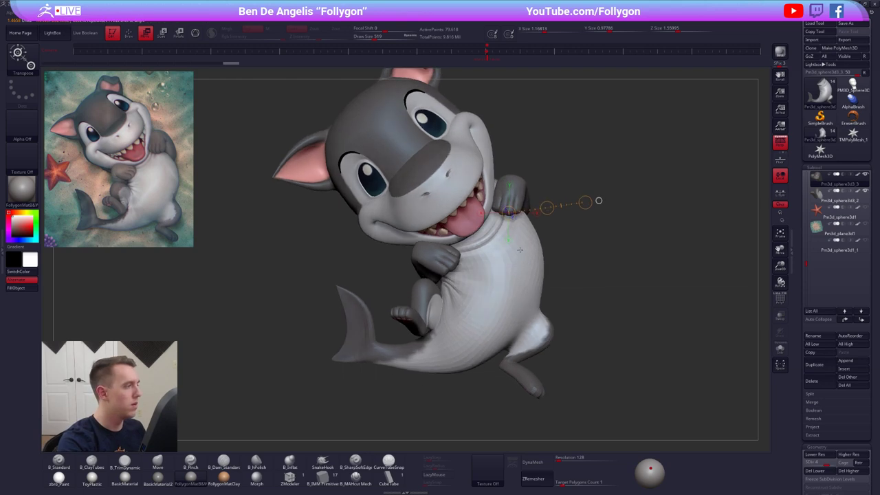
right_drag(517, 288, 529, 222)
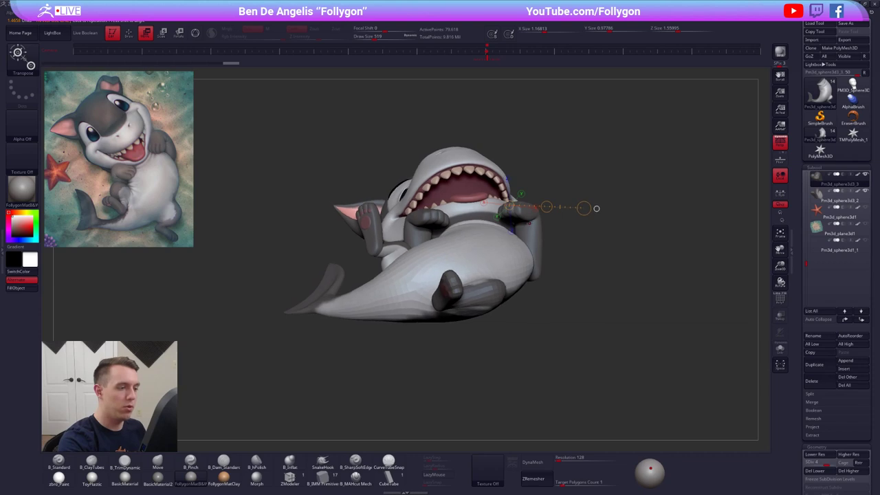
drag(531, 227, 538, 322)
drag(534, 274, 533, 273)
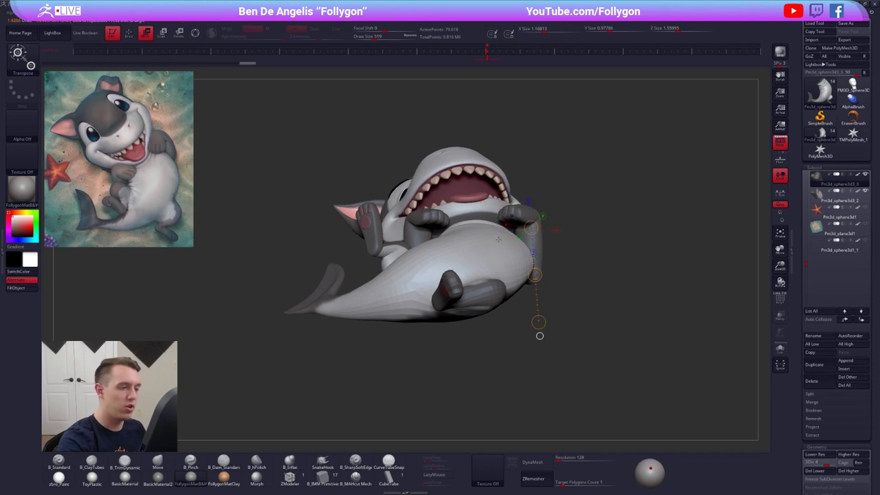
Select the body and reshape the belly and tail base from below with the Move brush at draw size 519.
key(q)
alt+click(489, 260)
right_drag(489, 259, 471, 255)
drag(472, 255, 475, 236)
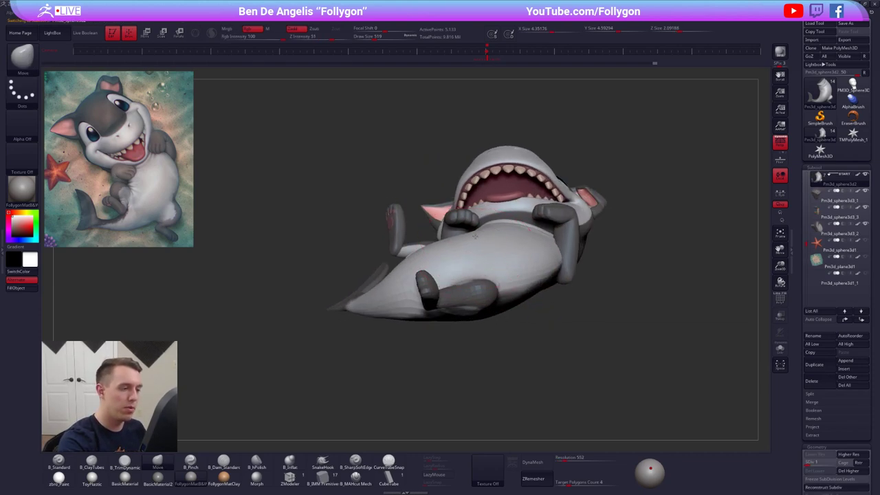
right_drag(475, 243, 507, 229)
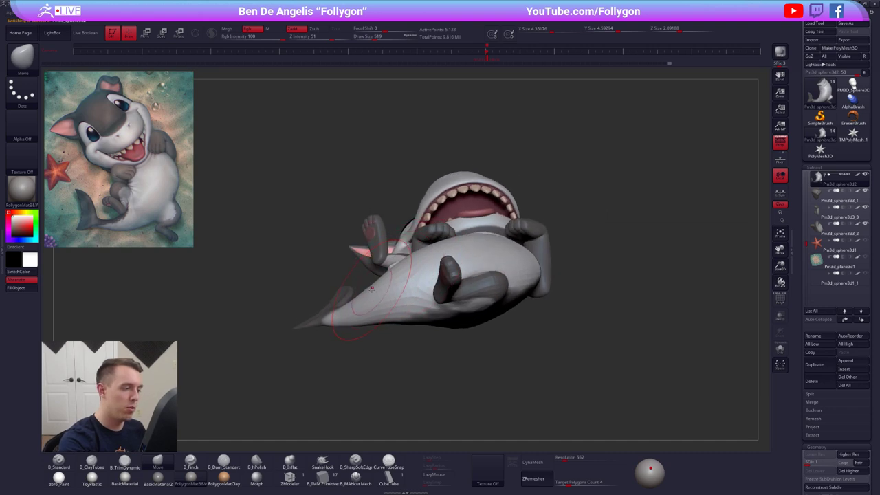
key(ctrl+shift+z)
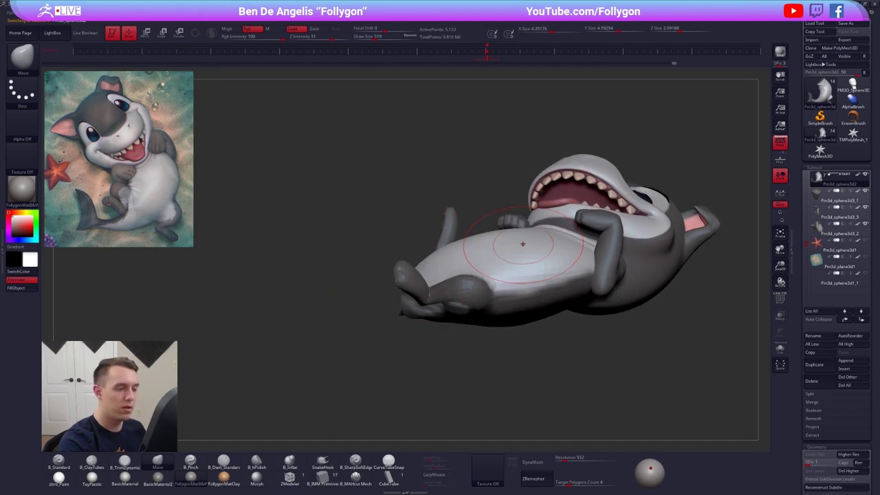
key(ctrl+shift+z)
key(ctrl+shift+z)
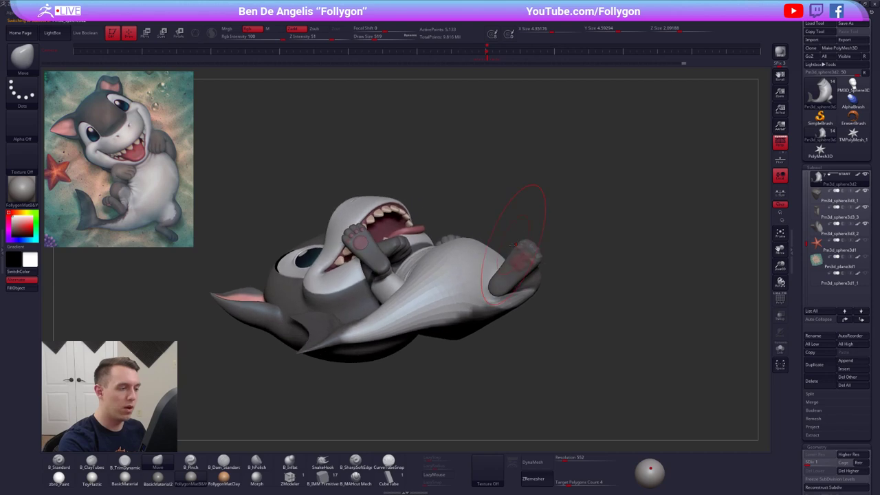
mouse_move(504, 271)
right_down()
mouse_move(514, 225)
mouse_move(481, 266)
mouse_move(455, 281)
right_up()
Build up and smooth the lower belly beside the hip with B_ClayTubes at draw size 308.
key(2)
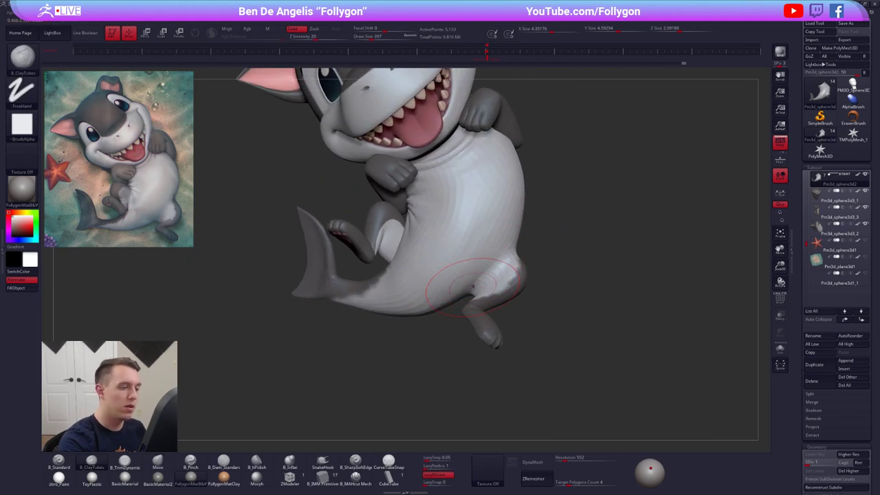
key(space)
click(505, 267)
mouse_move(506, 255)
mouse_down()
mouse_move(491, 282)
mouse_move(461, 232)
mouse_move(477, 180)
mouse_up()
mouse_move(440, 124)
ctrl+mouse_down()
mouse_move(436, 269)
mouse_move(330, 309)
ctrl+mouse_up()
ctrl+drag(366, 349, 392, 379)
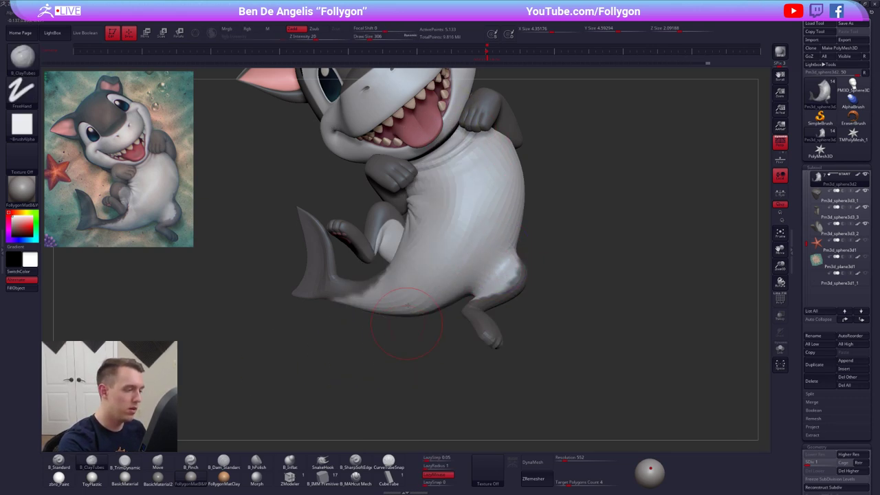
Isolate the body and adjust its underside toward the tail with the Move brush at draw size 335.
right_drag(406, 323, 397, 234)
alt+right_drag(397, 233, 398, 364)
key(space)
click(433, 240)
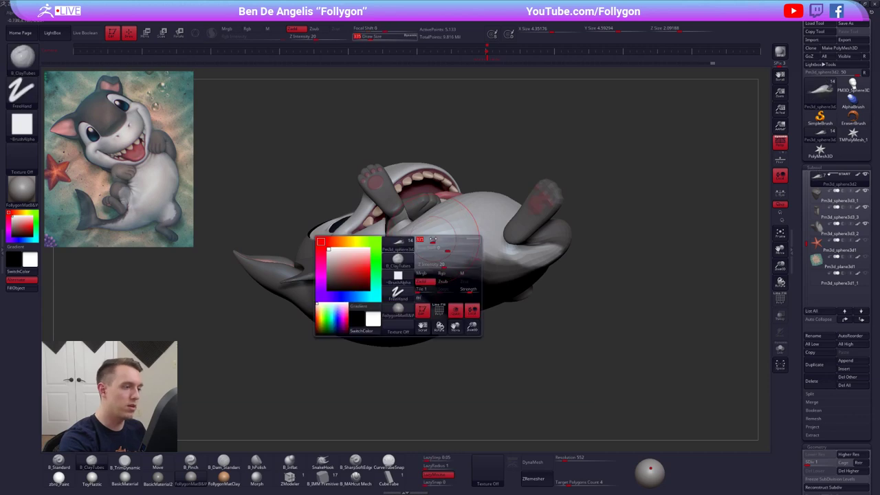
mouse_move(433, 240)
right_down()
mouse_move(443, 241)
mouse_move(412, 254)
right_up()
key(alt+s)
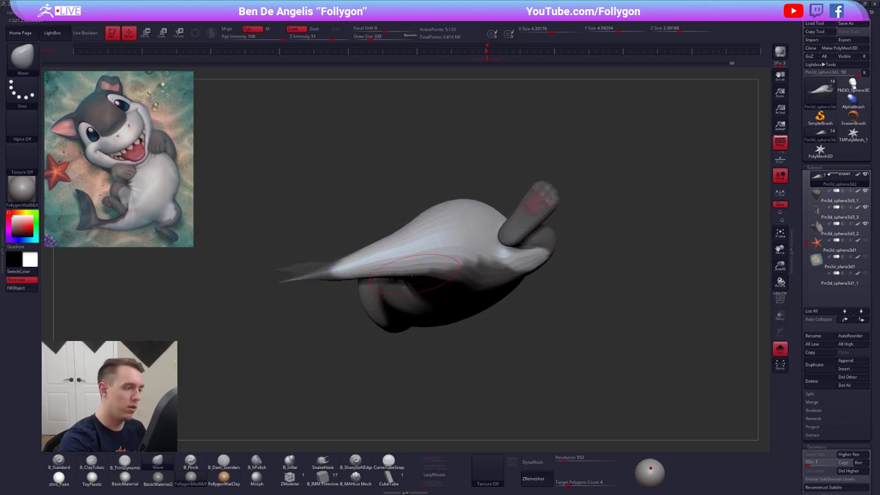
right_drag(416, 271, 411, 277)
right_drag(404, 225, 405, 257)
Lasso-mask the inner edge of the belly between the side wrinkles and the tail, and soften the mask.
key(ctrl)
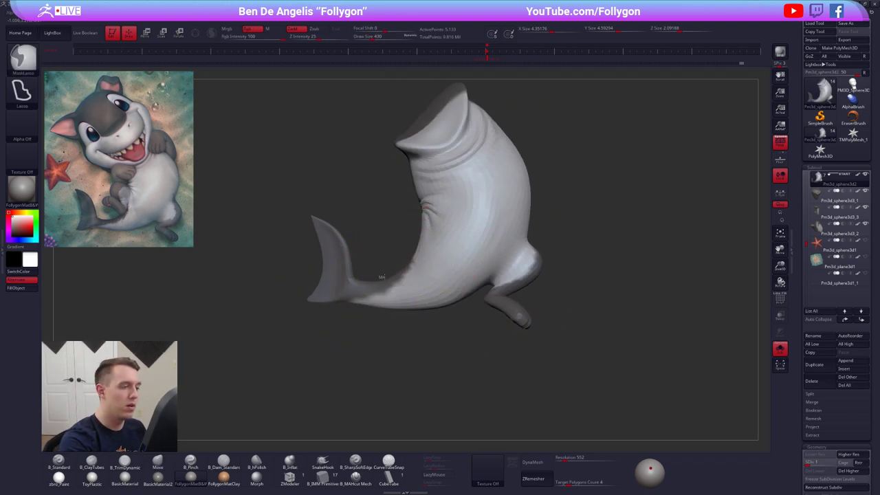
ctrl+drag(446, 225, 314, 212)
ctrl+click(447, 253)
ctrl+click(446, 251)
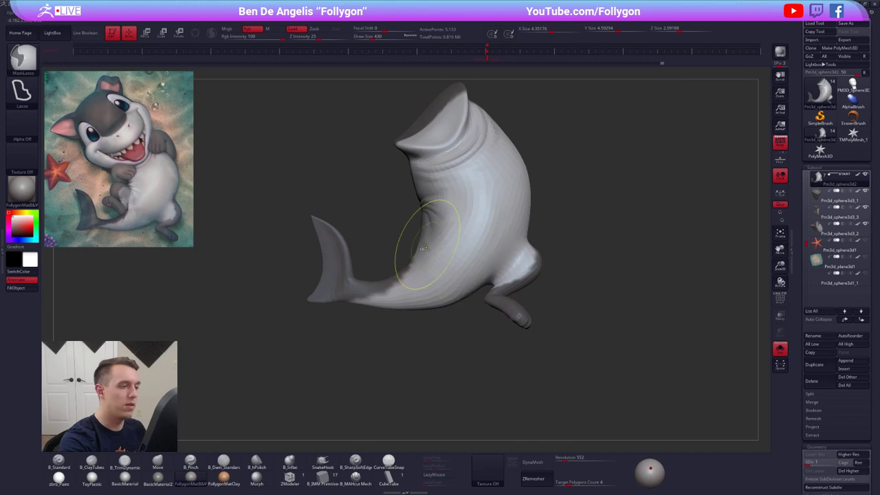
Invert the mask and reshape the isolated body's inner belly edge near the side wrinkles with the Move brush at draw size 556.
key(ctrl+i)
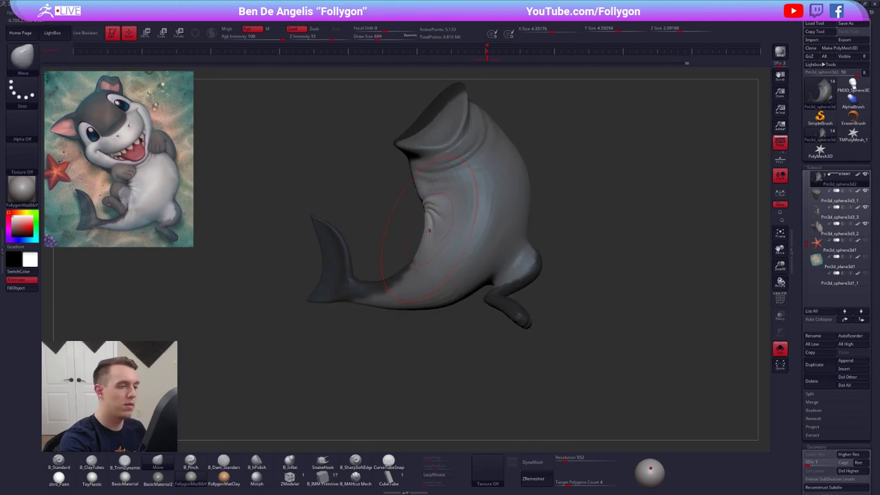
key(alt+s)
key([)
key([)
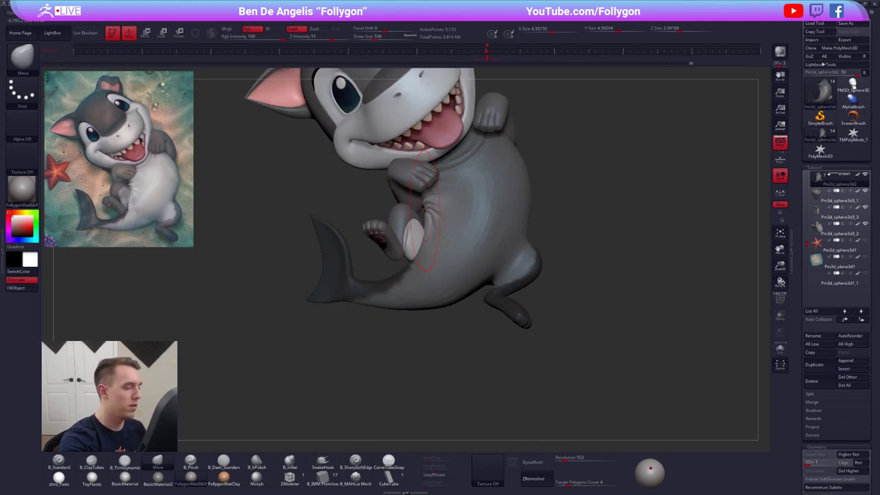
key(shift+s)
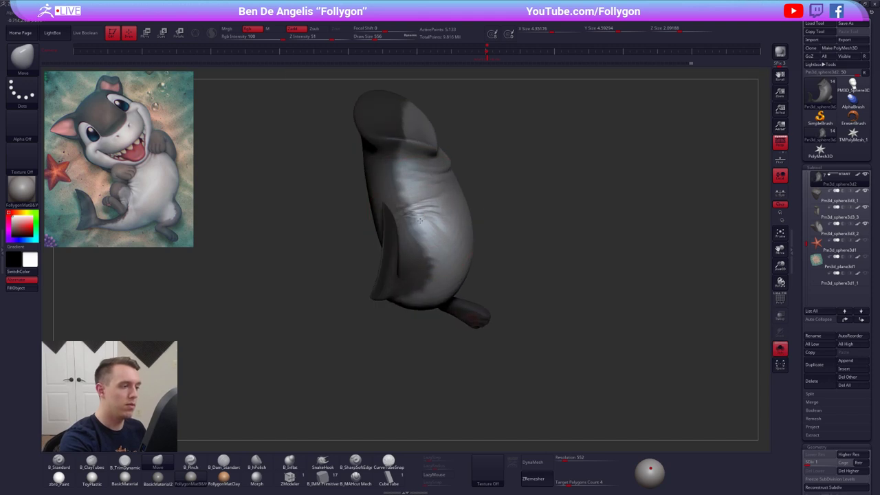
key(shift+s)
key(shift+s)
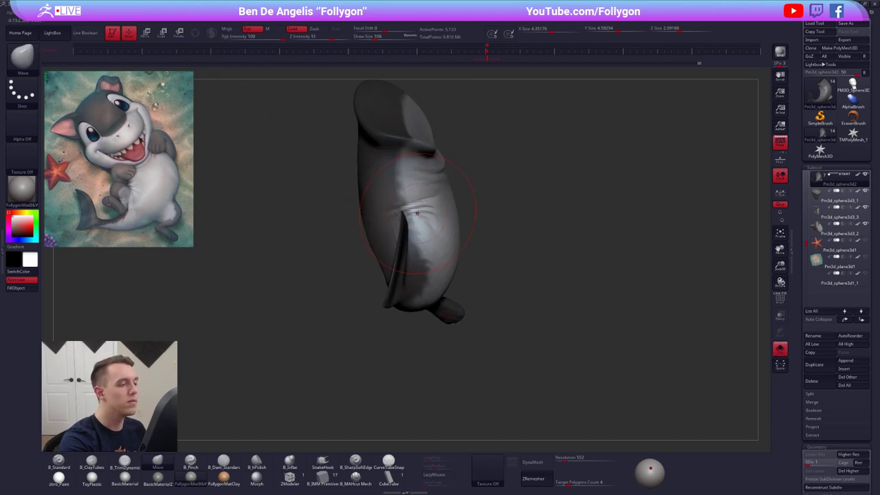
right_drag(466, 244, 470, 223)
drag(436, 212, 430, 222)
right_drag(450, 237, 424, 243)
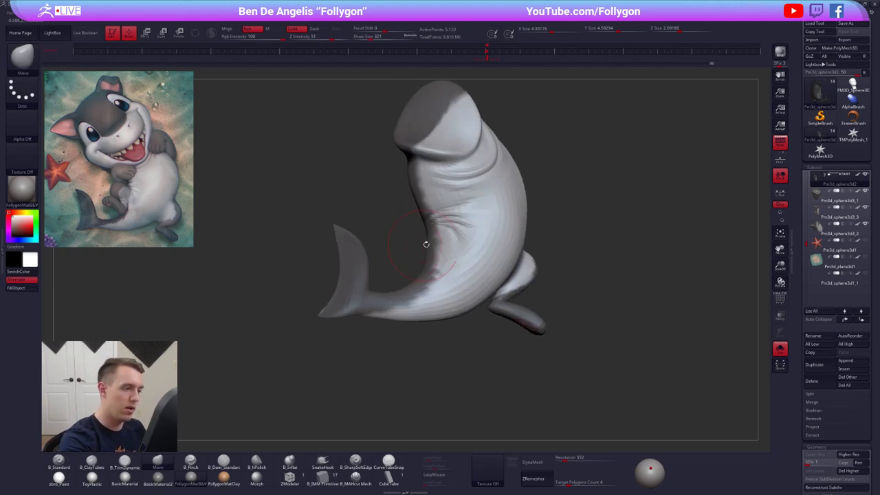
Refine the side wrinkle contour with the Move brush at draw size 279, and show the whole character with the body at subdivision level 2.
key(bracketright)
drag(455, 224, 464, 220)
right_drag(485, 214, 471, 211)
key(bracketleft)
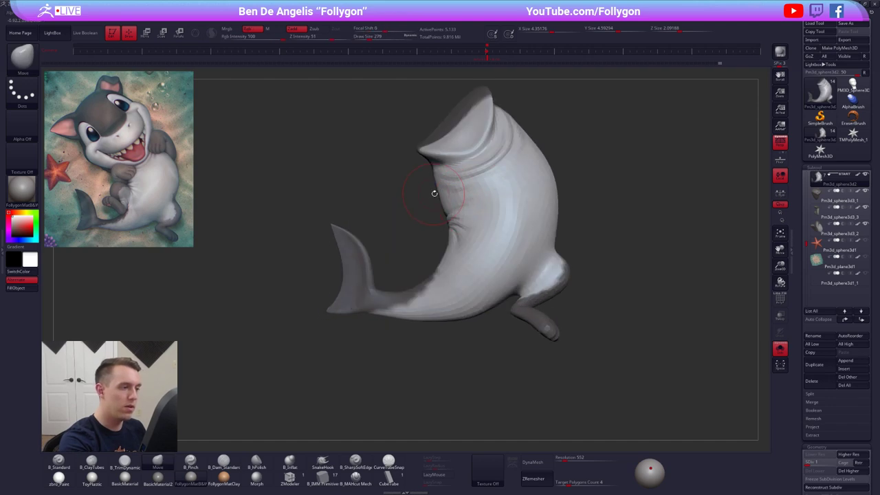
alt+right_drag(461, 244, 428, 267)
click(780, 349)
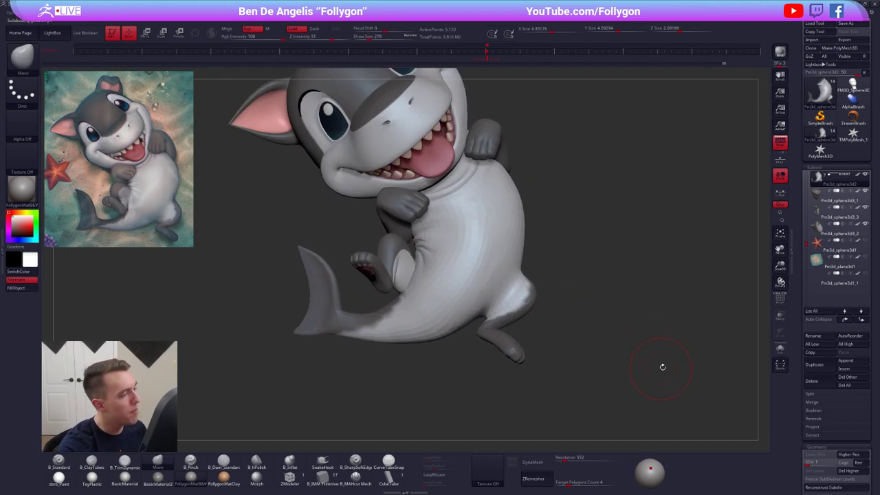
key(ctrl+d)
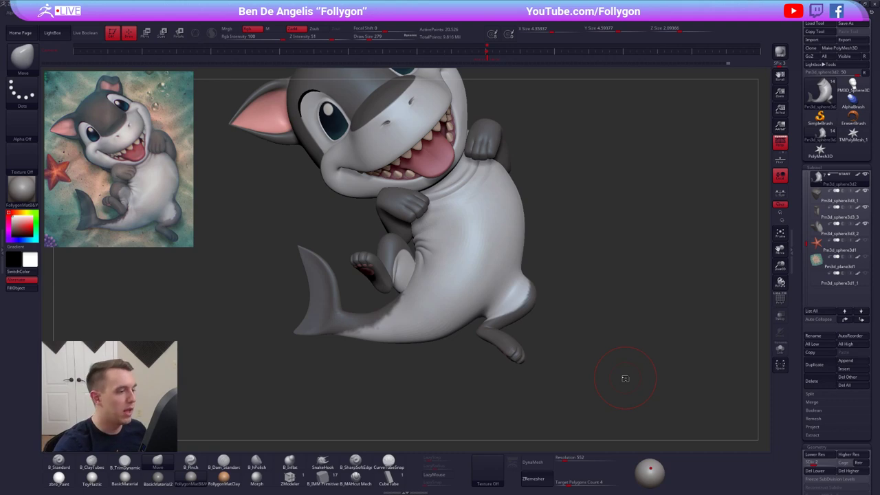
Lower the body to subdivision level 1 and adjust the outer hip contour with the Move brush at draw size 414.
ctrl+right_drag(550, 291, 543, 240)
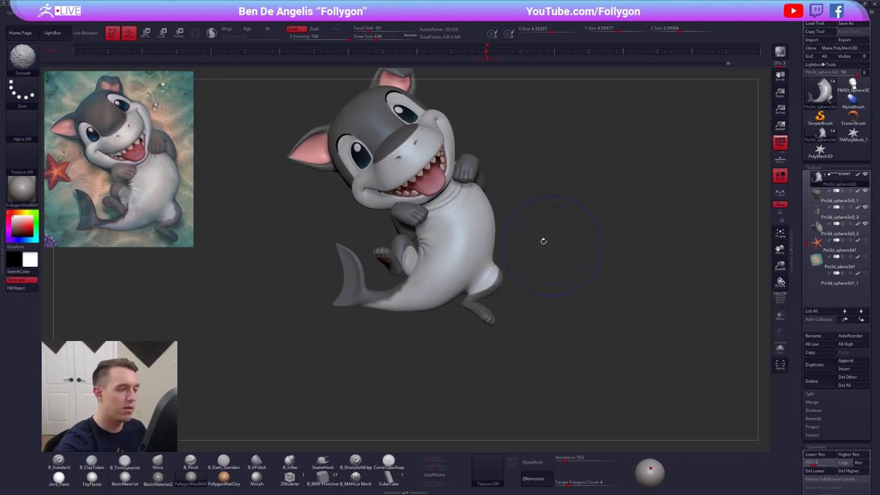
key(shift+d)
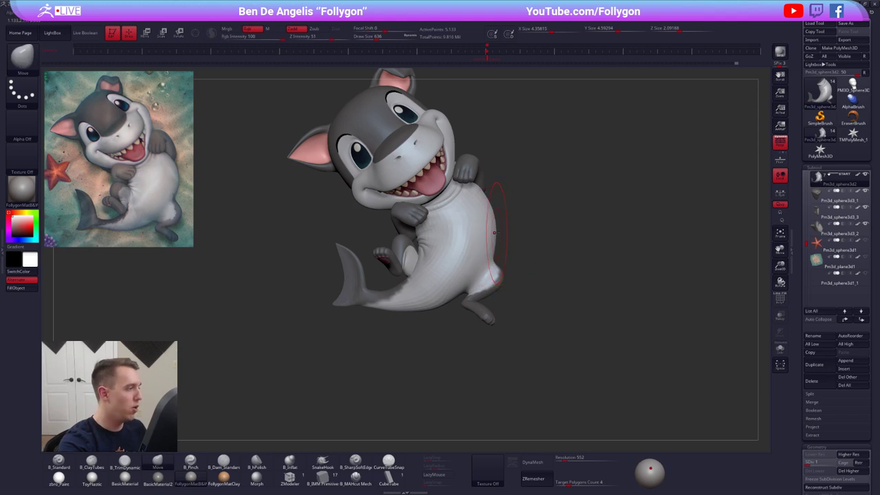
key(space)
key(space)
drag(492, 270, 490, 272)
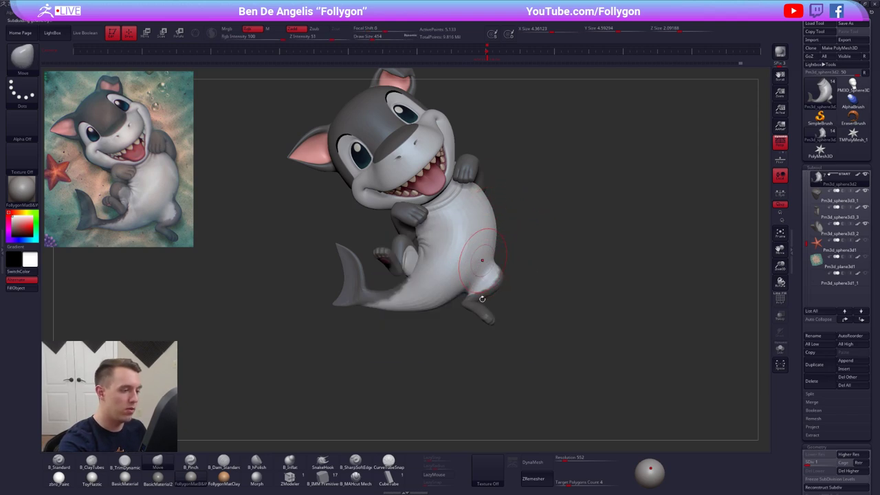
Raise the body to subdivision level 3 and build up the hip above the leg with B_ClayTubes at draw size 321.
key(d)
key(d)
ctrl+right_drag(488, 253, 490, 279)
key(2)
key(space)
drag(490, 279, 485, 279)
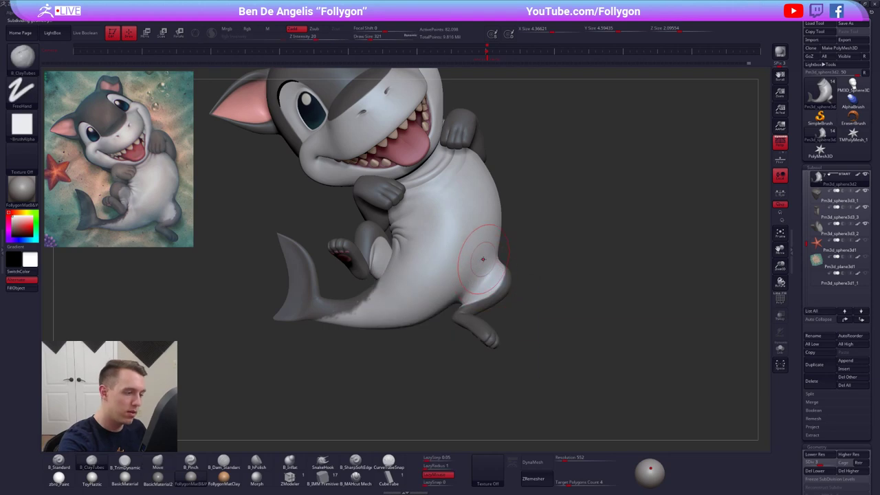
mouse_move(484, 263)
right_down()
mouse_move(440, 296)
mouse_move(484, 273)
right_up()
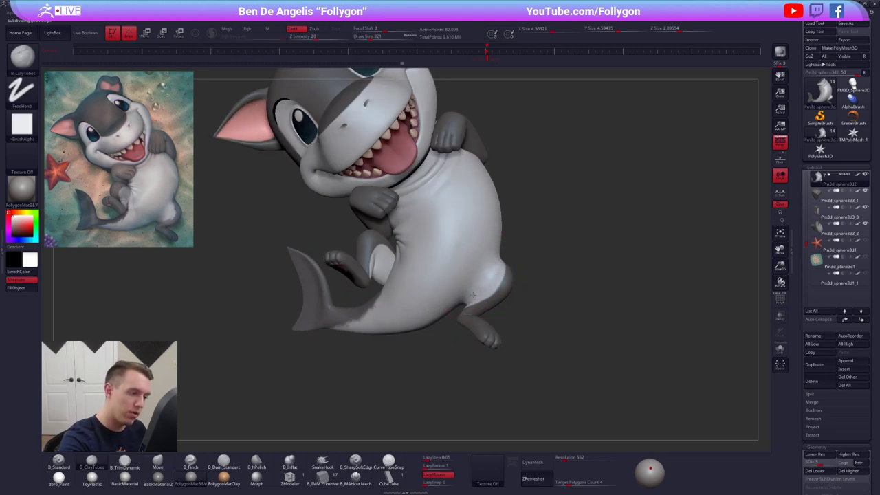
Fill out the lower belly with B_ClayTubes at draw size 350 on subdivision level 2.
key(shift+d)
key(shift+d)
ctrl+right_drag(476, 263, 470, 284)
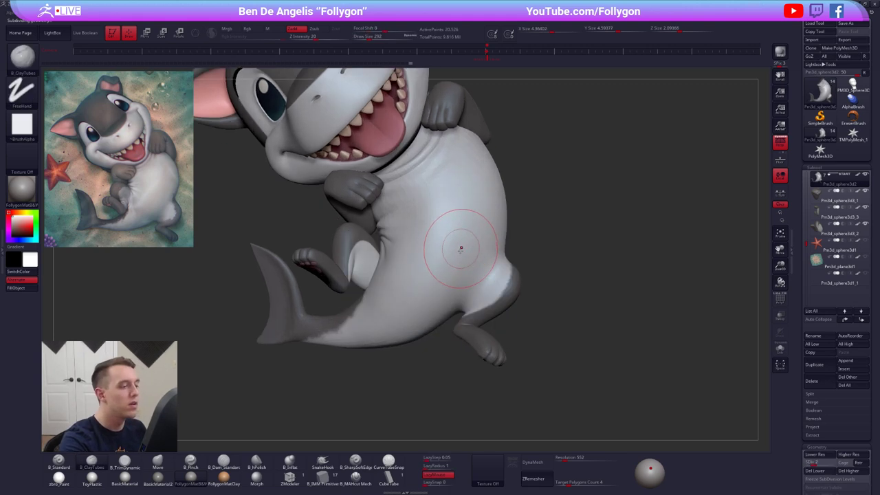
mouse_move(455, 232)
right_down()
mouse_move(422, 255)
mouse_move(417, 271)
right_up()
drag(421, 280, 424, 279)
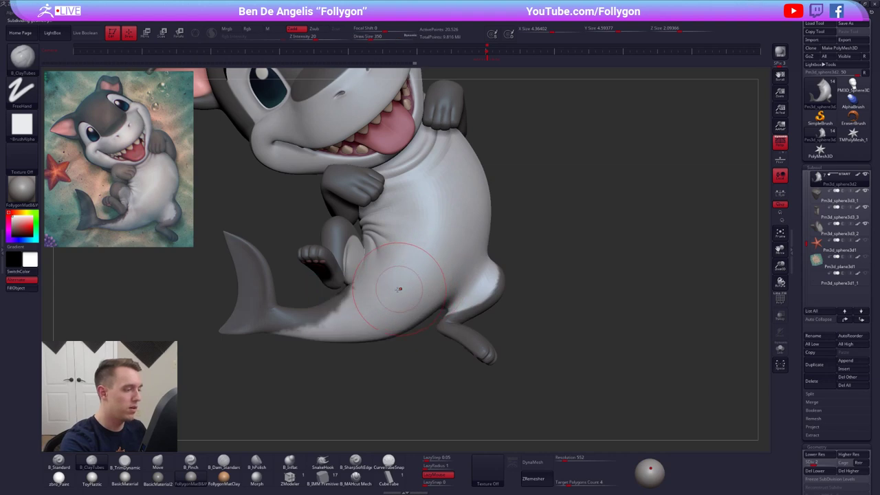
Isolate the body at subdivision level 1 and reshape the lower belly toward the tail with the Move brush at draw size 366.
key(5)
key(shift+d)
key(shift+d)
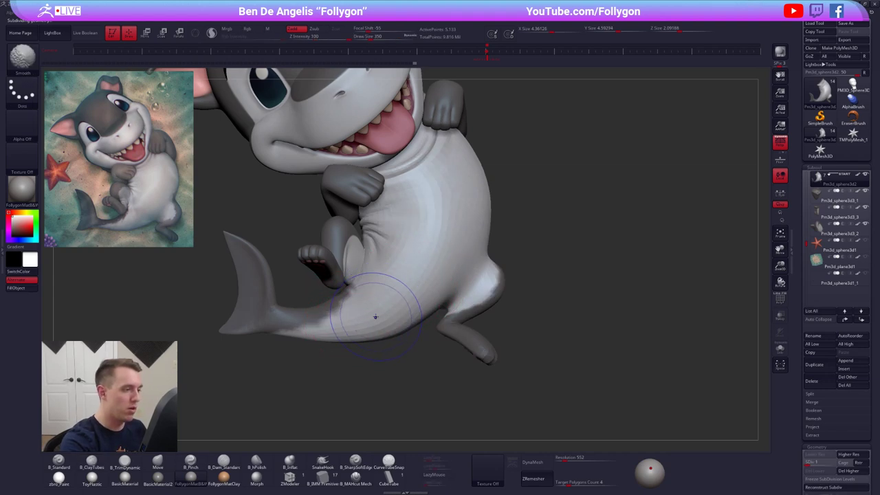
mouse_move(375, 316)
right_down()
mouse_move(426, 251)
mouse_move(420, 246)
mouse_move(430, 255)
right_up()
key(ctrl+shift+s)
key(space)
drag(447, 266, 456, 266)
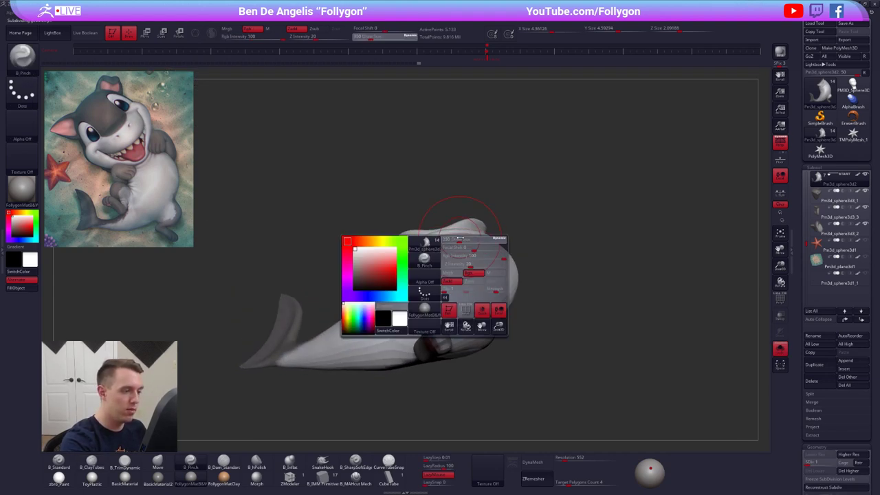
key(4)
right_drag(463, 235, 461, 227)
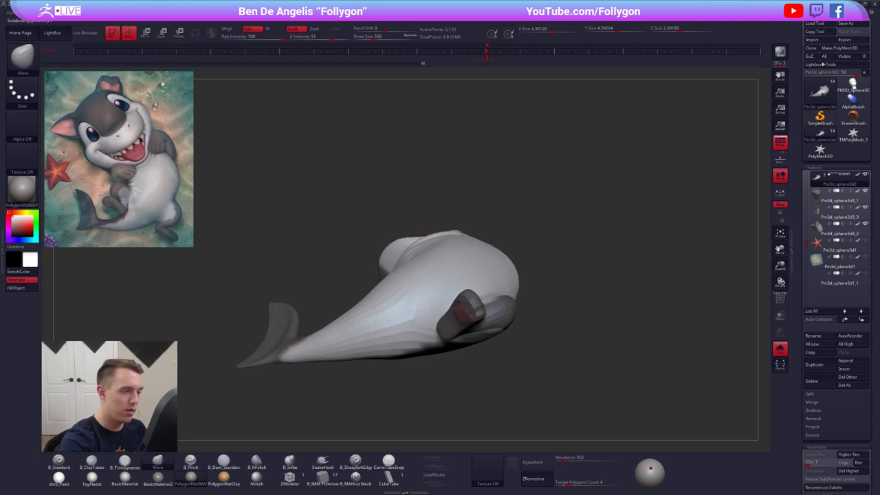
right_drag(475, 169, 453, 255)
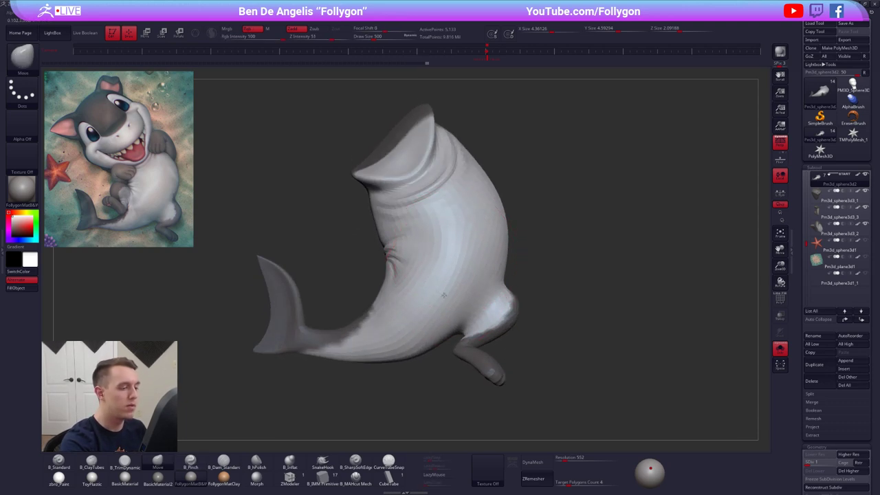
key(space)
drag(391, 336, 382, 336)
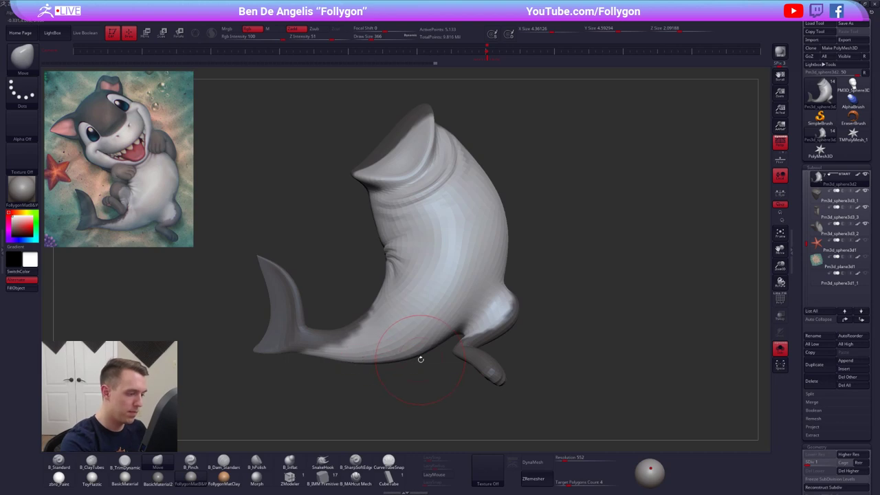
Raise the body to subdivision level 5 and build up the crease between the foot and thigh with B_ClayTubes at draw size 121.
right_drag(448, 337, 474, 288)
key(d)
key(d)
key(d)
key(d)
key(space)
drag(464, 299, 455, 299)
right_drag(442, 298, 455, 305)
key(2)
key(space)
drag(465, 300, 459, 298)
right_drag(465, 299, 458, 297)
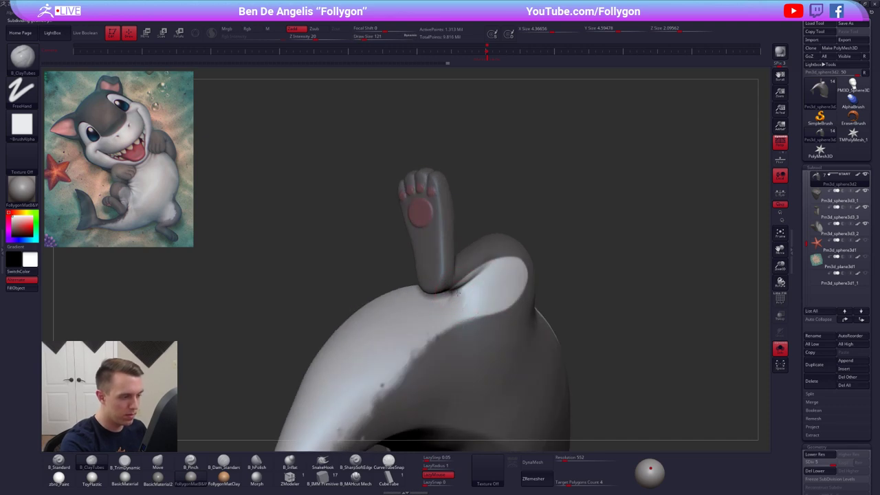
mouse_move(457, 318)
mouse_down()
mouse_move(466, 310)
mouse_move(450, 306)
mouse_move(468, 221)
mouse_up()
Hide the foot with SelectLasso and lower the body to subdivision level 3 to expose the hip crease.
key(ctrl+shift)
key(ctrl+shift+space)
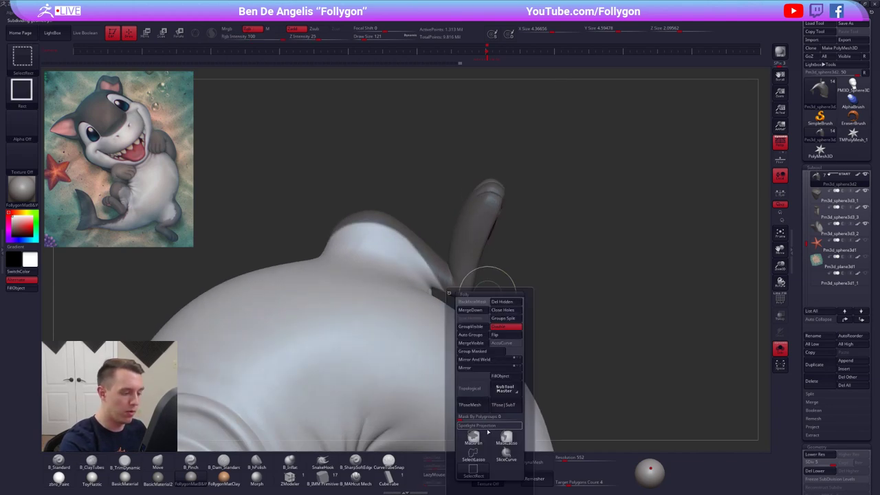
ctrl+shift+click(473, 454)
mouse_move(434, 278)
ctrl+alt+shift+mouse_down()
mouse_move(573, 221)
mouse_move(563, 310)
ctrl+alt+shift+mouse_up()
mouse_move(558, 310)
mouse_down()
mouse_move(459, 310)
mouse_move(436, 290)
mouse_move(444, 314)
mouse_up()
right_drag(444, 314, 430, 317)
key(shift+d)
key(shift+d)
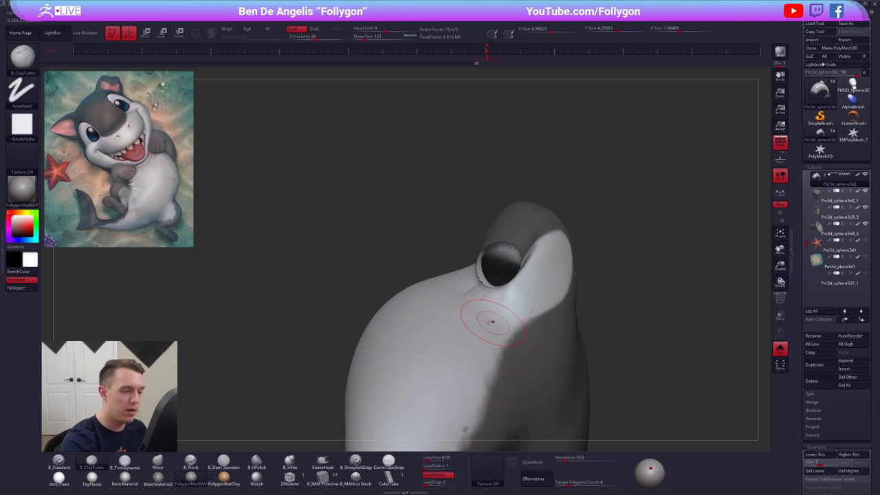
Show the hidden foot again and smooth the crease where the thigh meets the belly.
right_drag(490, 320, 451, 284)
ctrl+shift+click(451, 284)
mouse_move(487, 313)
right_down()
mouse_move(518, 325)
mouse_move(500, 318)
right_up()
shift+drag(457, 291, 471, 301)
mouse_move(471, 301)
right_down()
mouse_move(432, 301)
mouse_move(401, 318)
mouse_move(401, 291)
right_up()
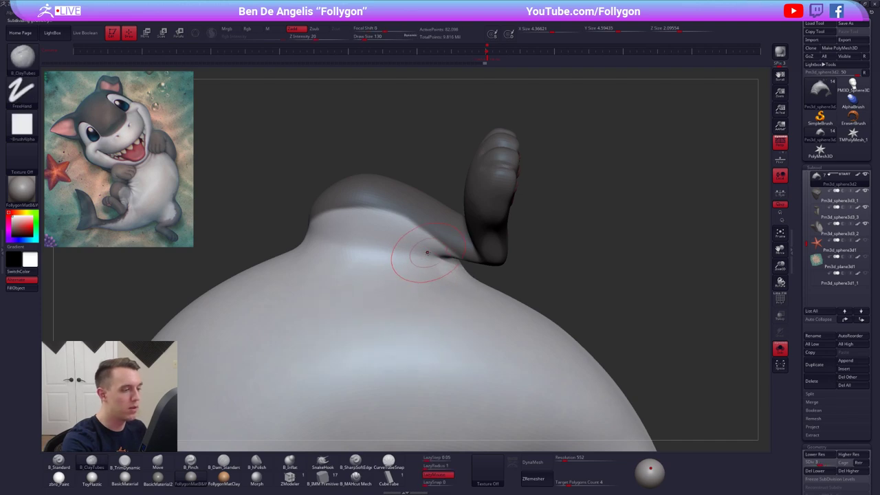
Build up and smooth the hip crease beside the foot with B_ClayTubes at draw size 130, and return to the full character at subdivision level 5.
drag(427, 257, 450, 270)
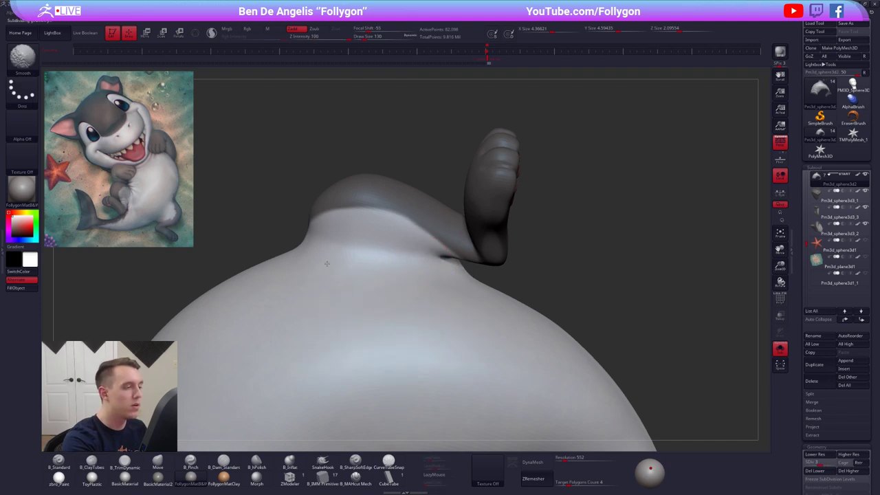
right_drag(326, 264, 368, 258)
shift+drag(310, 240, 302, 252)
key(d)
key(d)
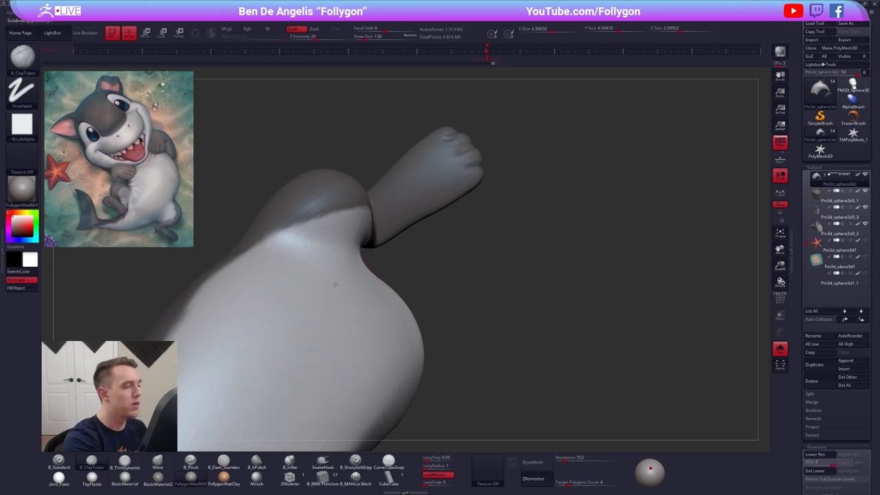
shift+right_drag(335, 285, 377, 229)
right_drag(371, 319, 454, 303)
alt+right_drag(454, 303, 529, 306)
key(alt+s)
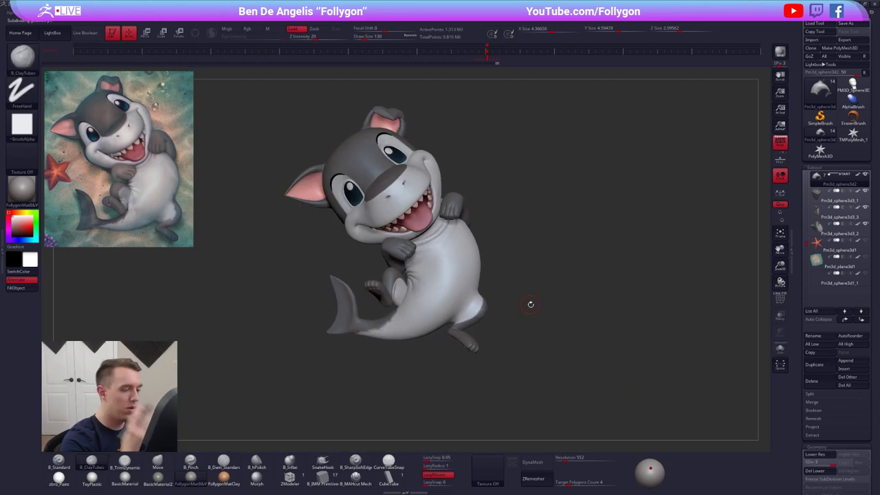
key(b)
key(m)
key(v)
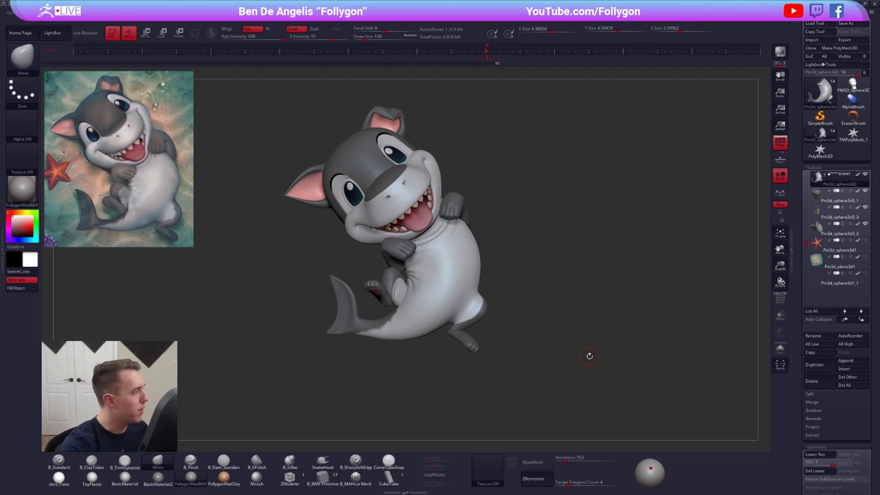
key(w)
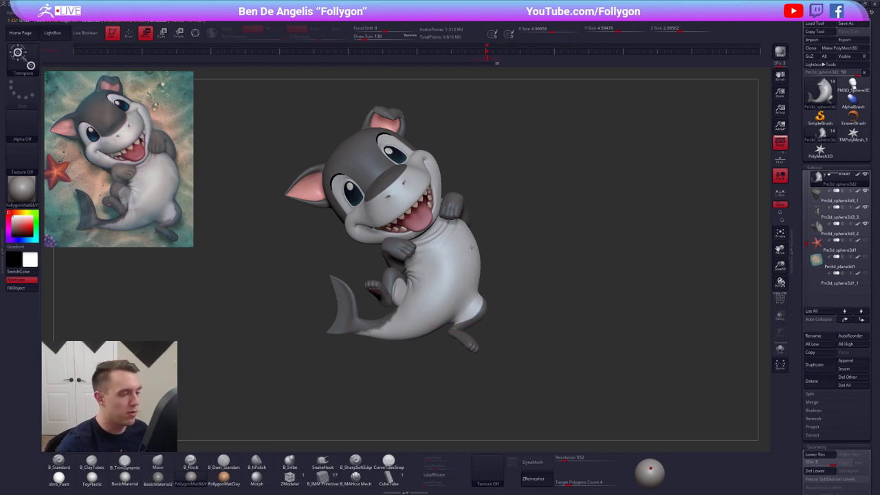
mouse_move(455, 244)
mouse_down()
mouse_move(560, 399)
mouse_move(435, 332)
mouse_move(328, 232)
mouse_move(559, 281)
mouse_move(262, 240)
mouse_up()
key(q)
alt+drag(501, 243, 526, 247)
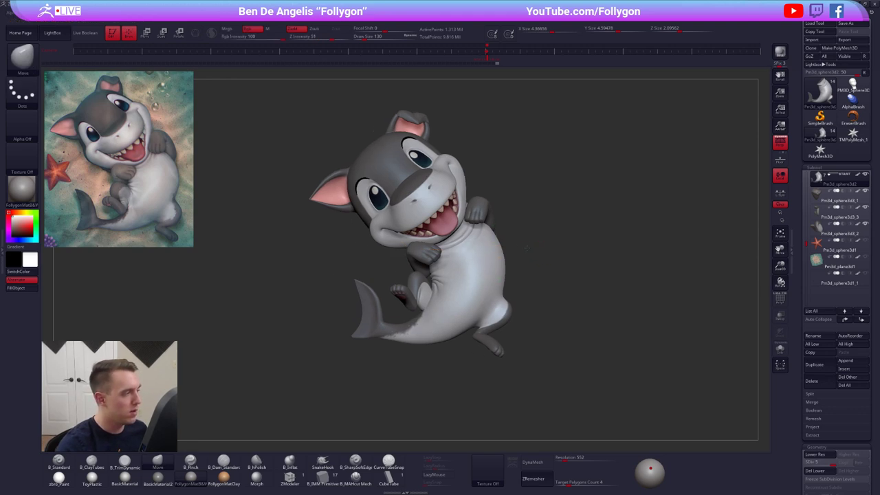
Isolate the body, try inflating it with a horizontal Transpose line across the belly, and undo the change.
key(alt+Tab)
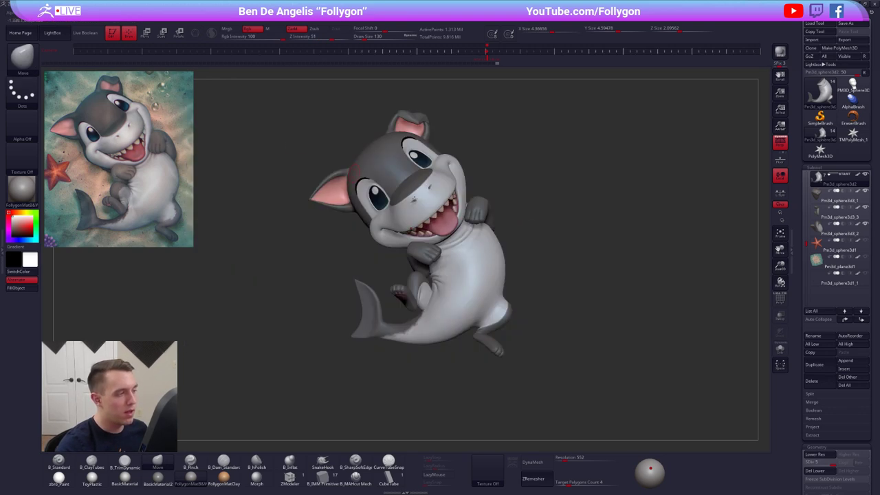
key(alt+s)
key(w)
shift+drag(473, 272, 564, 272)
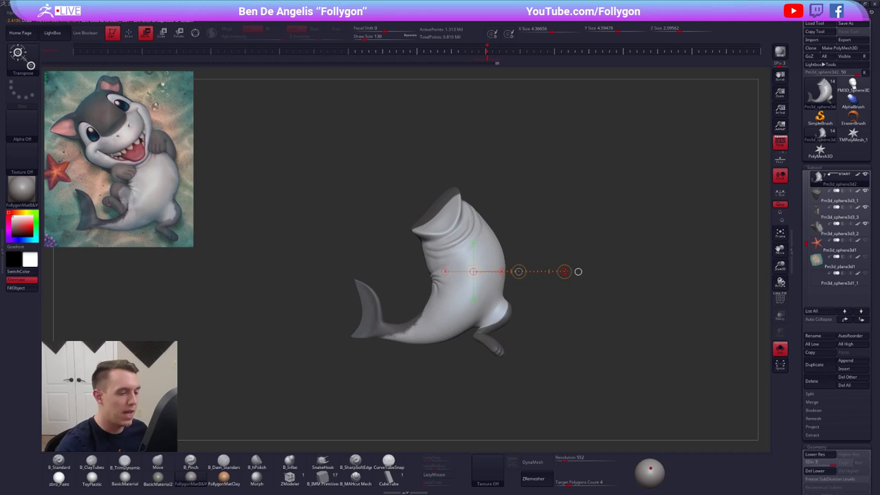
right_drag(564, 271, 594, 278)
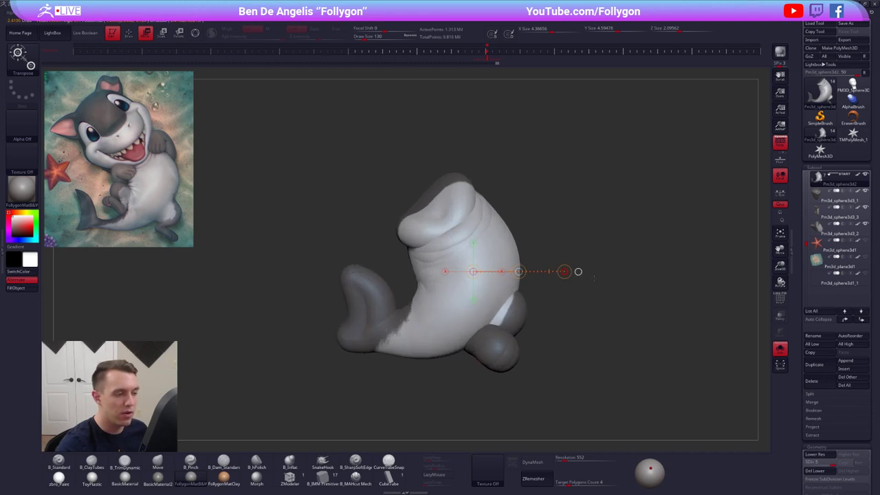
key(ctrl+z)
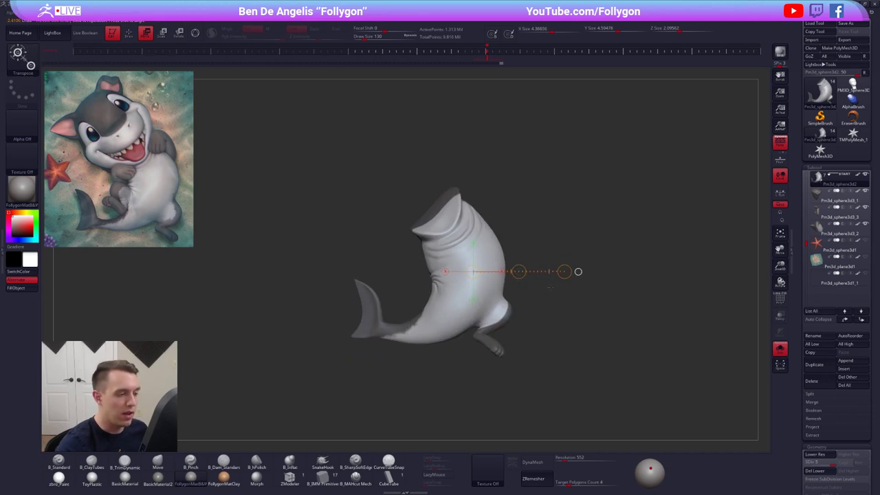
key(ctrl+z)
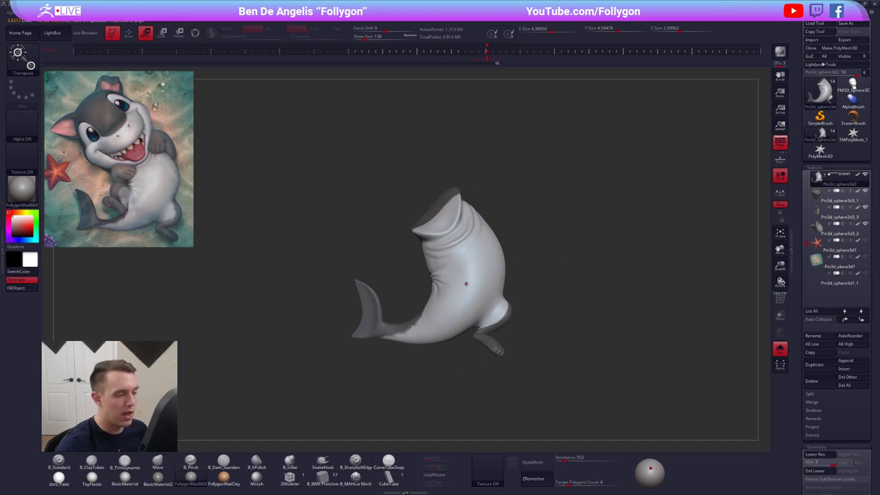
Try adjusting the isolated body with a vertical Transpose line along the belly, undo it, and show the full character.
drag(465, 283, 459, 353)
mouse_move(464, 282)
mouse_down()
mouse_move(479, 296)
mouse_move(427, 286)
mouse_up()
key(ctrl+z)
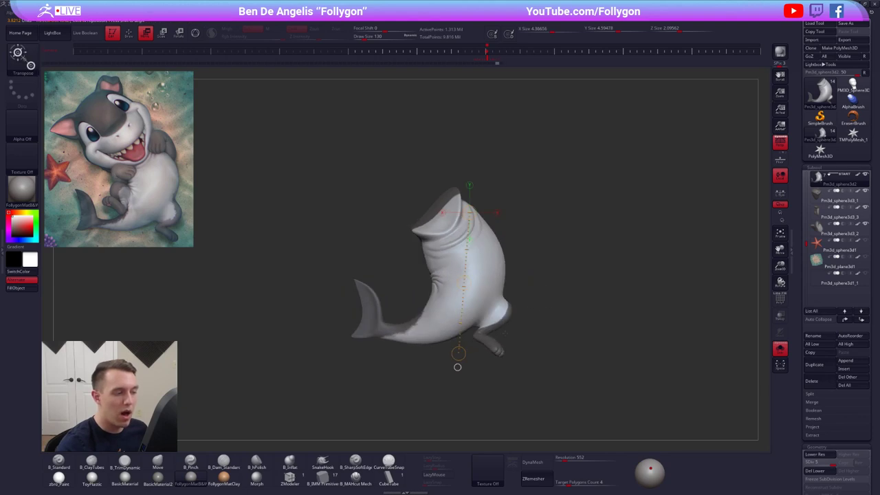
key(q)
key(alt+s)
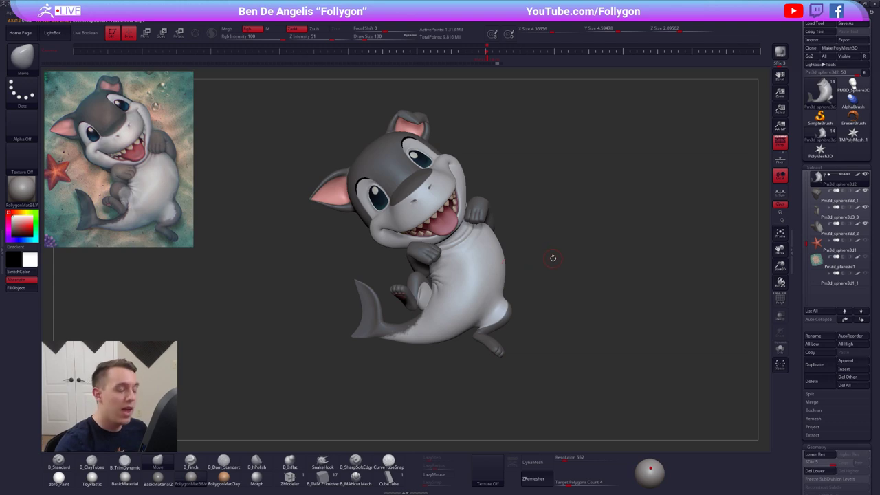
Switch to Chrome and open the "Secret ZBrush Features - Transpose Line" video from the YouTube channel's uploads.
key(super+Tab)
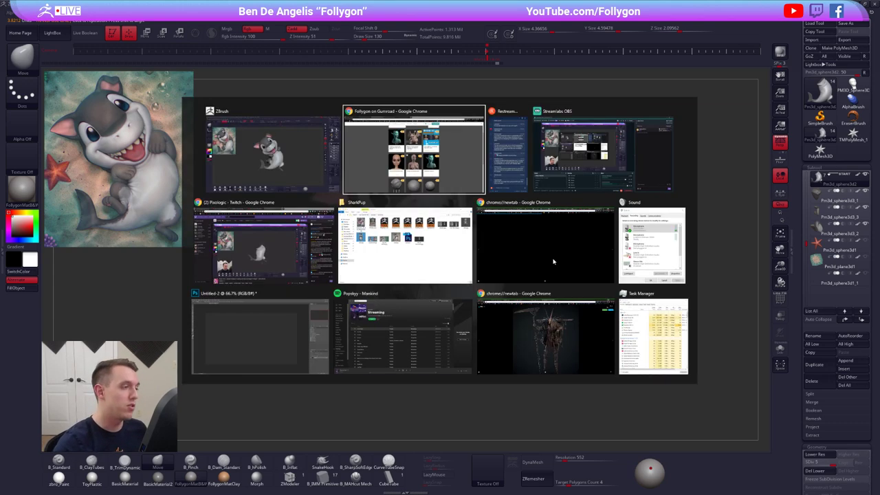
click(414, 154)
click(61, 6)
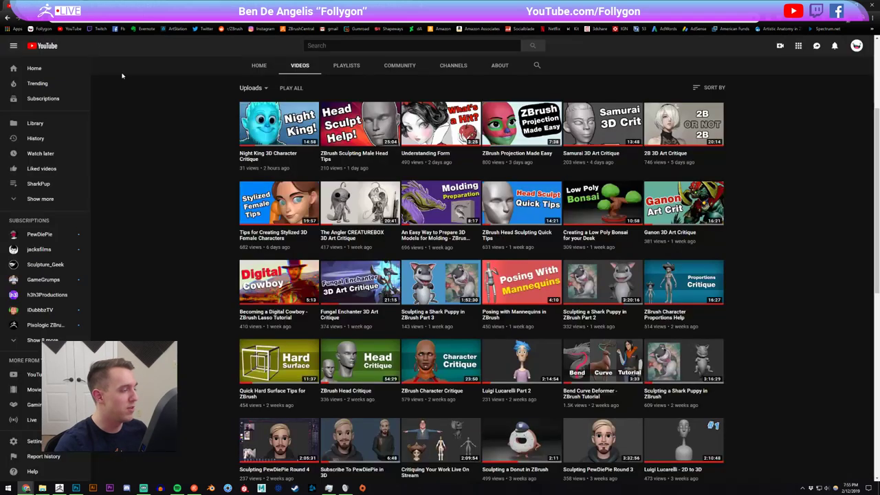
scroll(611, 169, down, 2)
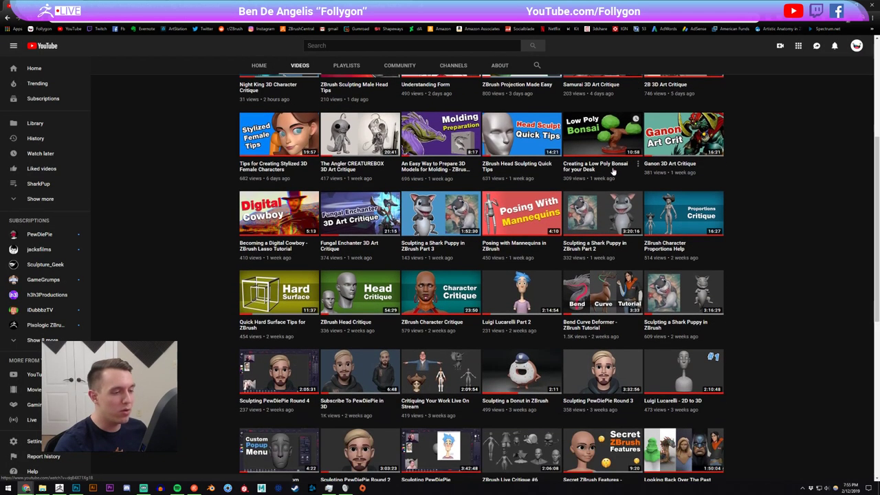
scroll(600, 165, down, 3)
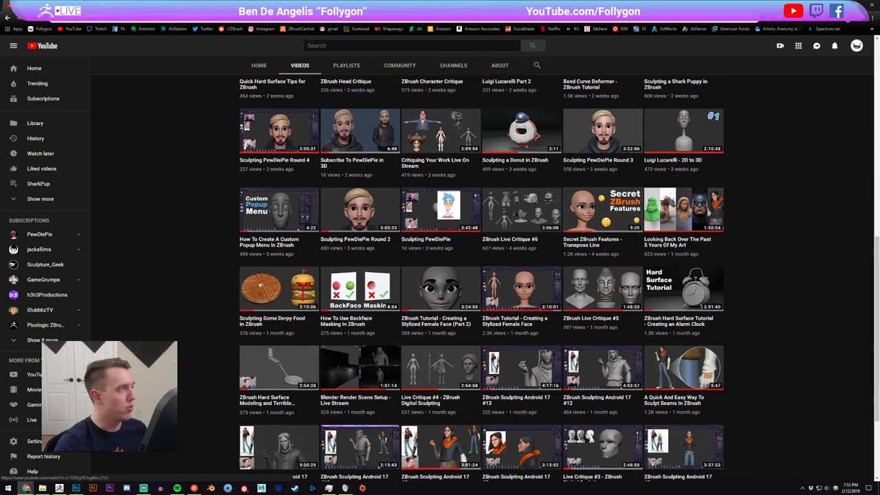
click(600, 203)
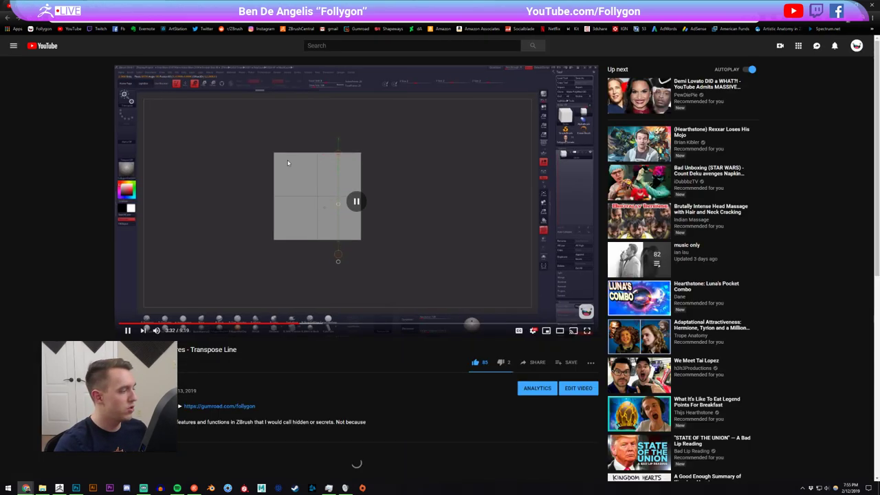
Copy the Transpose Line video's share link and switch back to ZBrush.
click(532, 363)
click(533, 362)
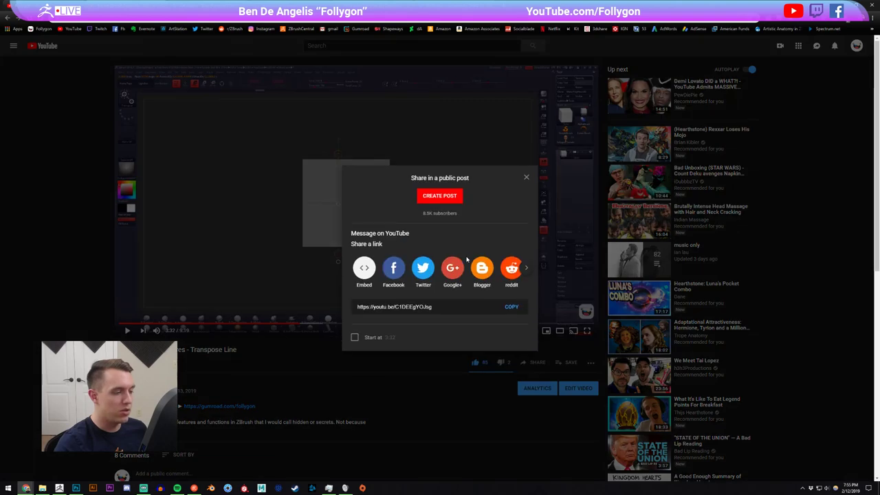
click(514, 307)
click(82, 101)
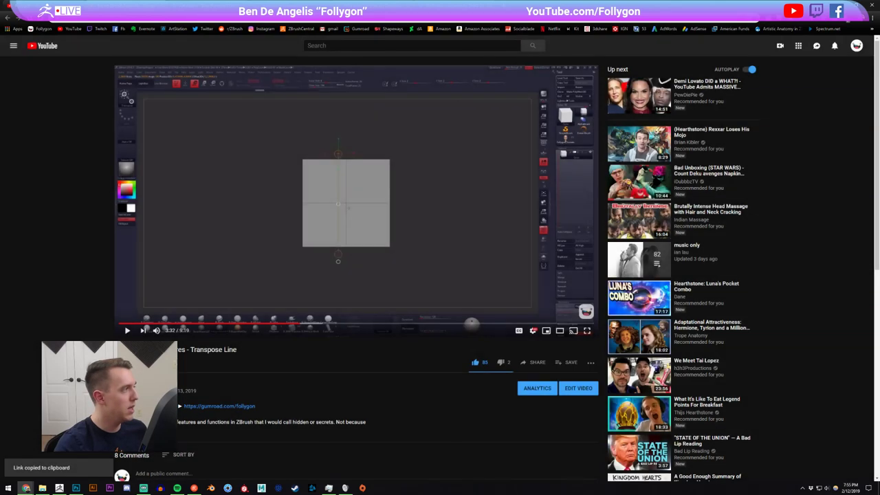
click(7, 18)
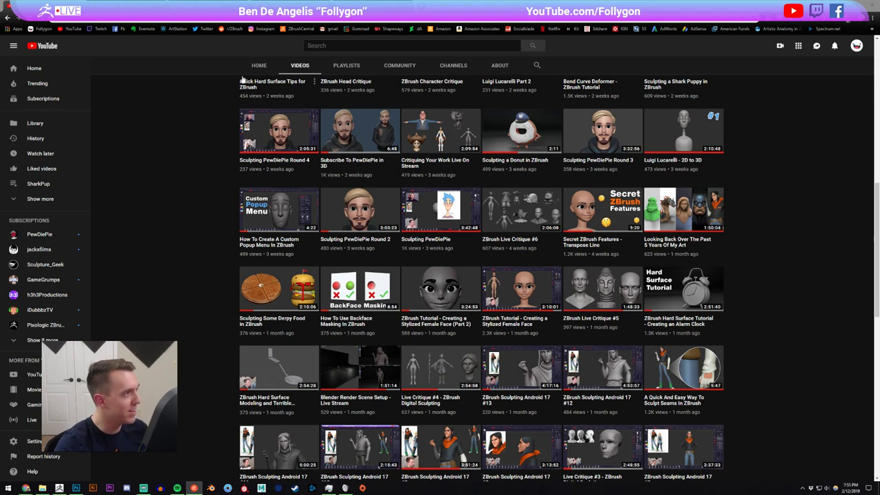
click(181, 6)
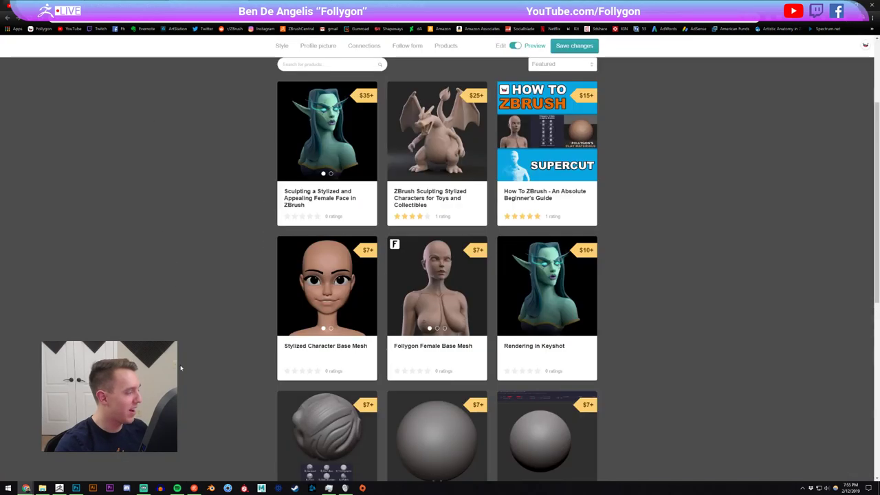
click(60, 488)
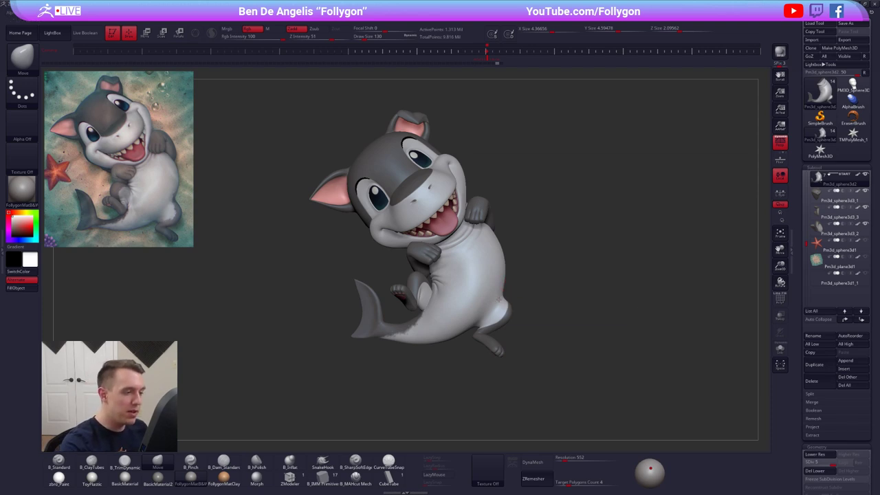
Isolate the body and refine the belly and chest shape with the Move brush at draw size 227.
right_drag(498, 299, 483, 281)
key(space)
drag(483, 280, 490, 276)
mouse_move(491, 276)
right_down()
mouse_move(478, 246)
mouse_move(492, 216)
right_up()
key(alt+s)
ctrl+right_drag(491, 216, 485, 244)
key(space)
drag(487, 230, 491, 222)
right_drag(491, 222, 475, 230)
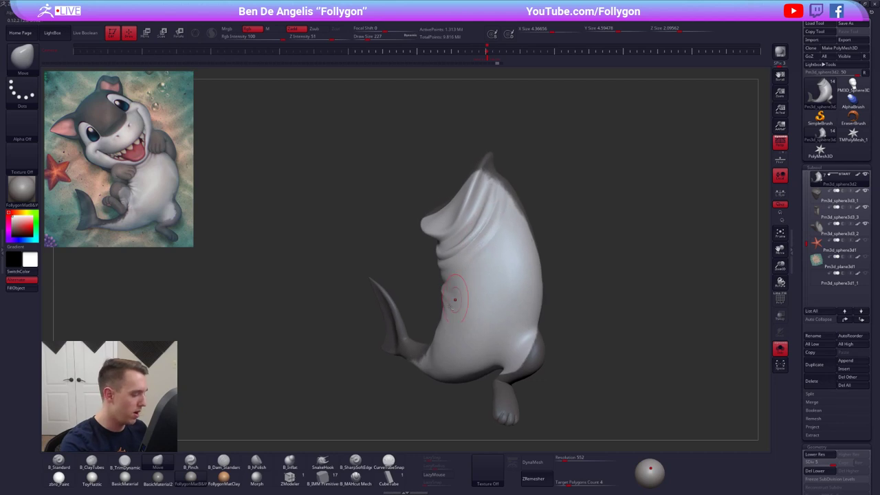
mouse_move(479, 267)
right_down()
mouse_move(484, 260)
mouse_move(485, 275)
right_up()
key(space)
drag(487, 252, 483, 253)
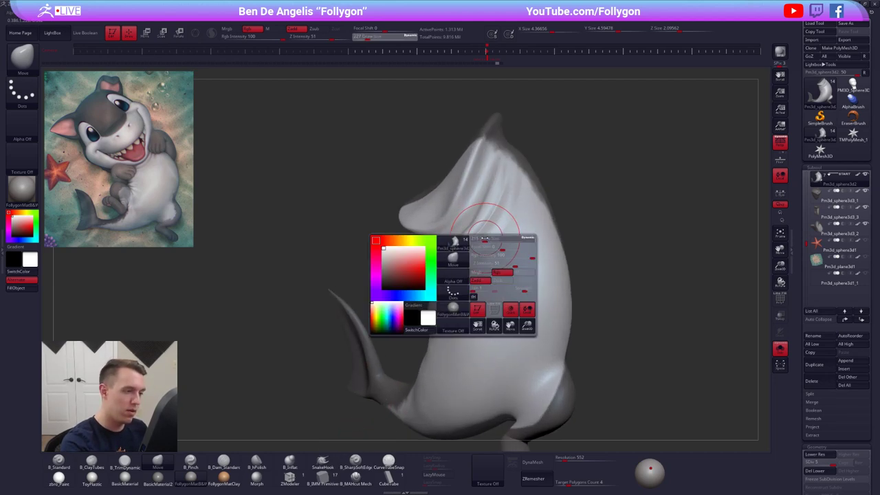
mouse_move(484, 253)
alt+right_down()
mouse_move(484, 278)
mouse_move(488, 241)
mouse_move(487, 295)
alt+right_up()
Refine the folds below the neck with the B_MAHcut Mech brush at draw size 104, and review the full character.
click(363, 483)
key(space)
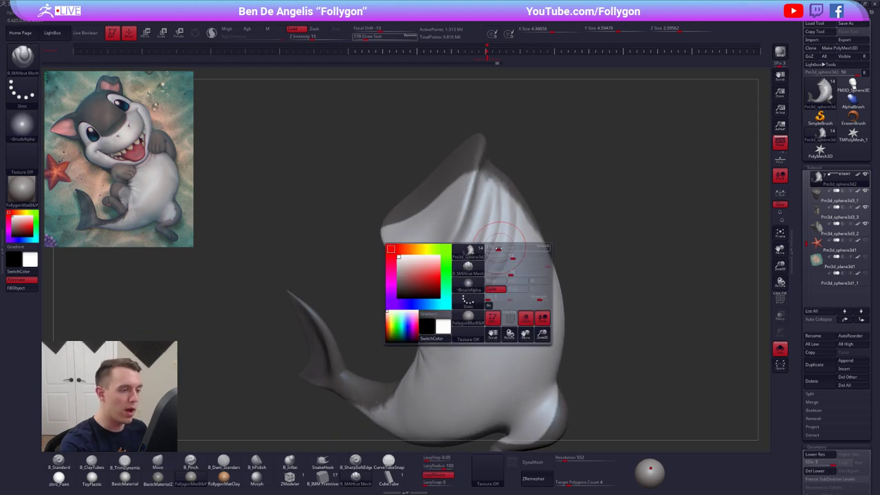
drag(489, 304, 483, 304)
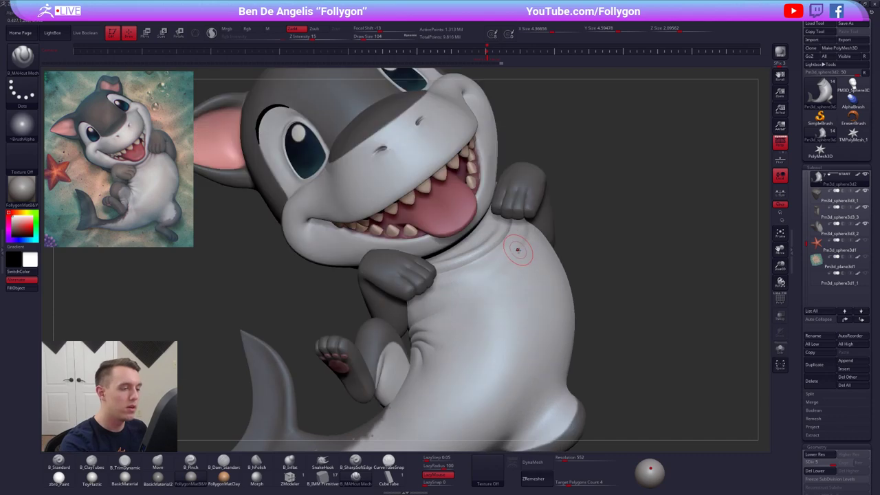
mouse_move(514, 255)
right_down()
mouse_move(540, 282)
mouse_move(520, 268)
right_up()
key(space)
drag(520, 267, 529, 268)
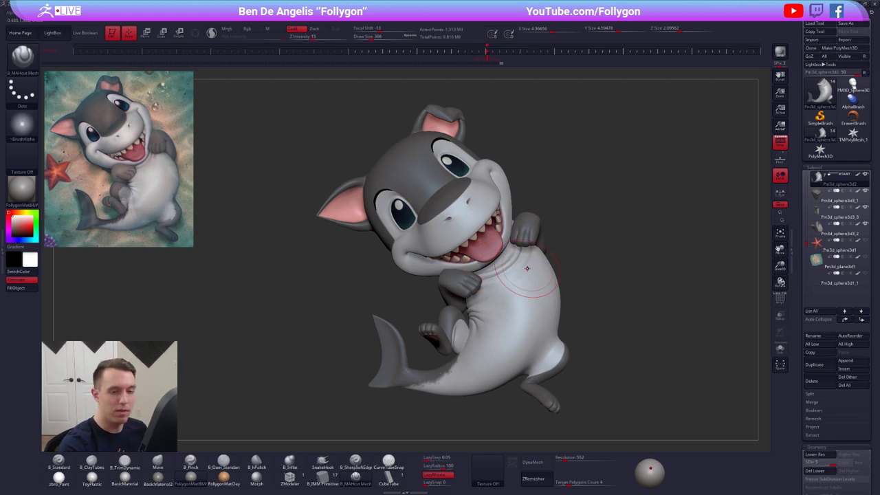
Hide both arm subtools and reselect the body.
alt+click(534, 230)
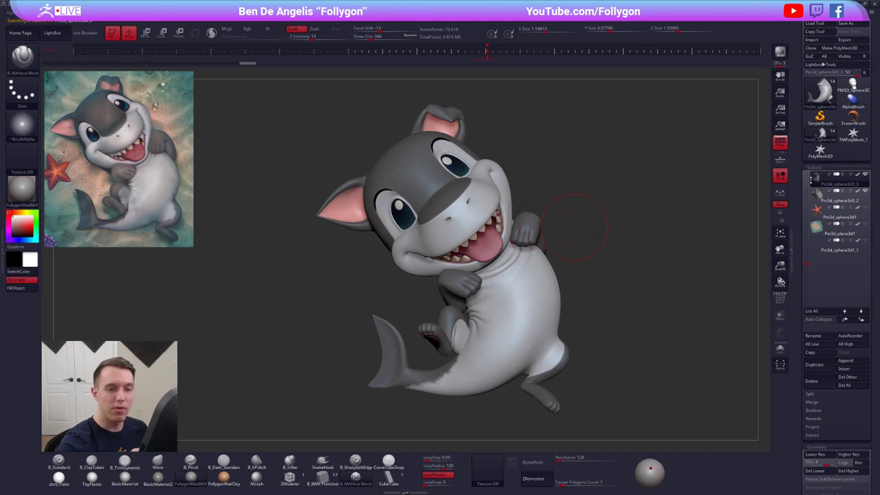
alt+click(510, 275)
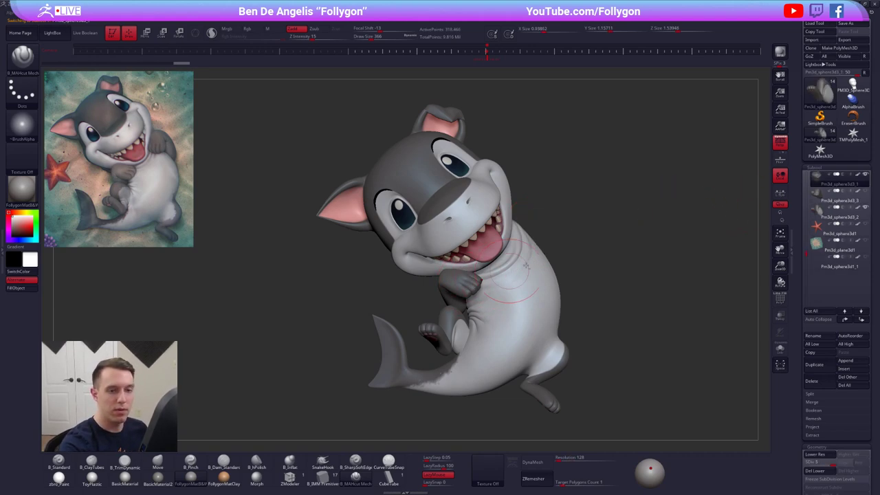
click(818, 195)
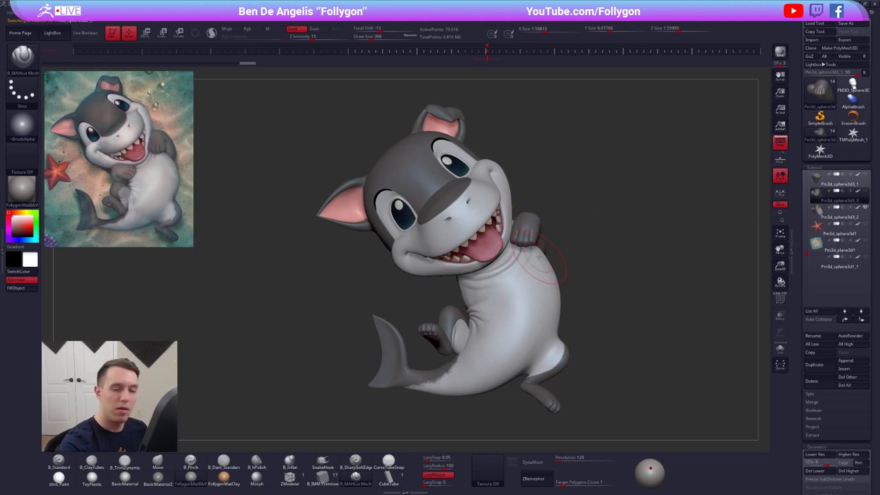
click(814, 212)
alt+click(535, 307)
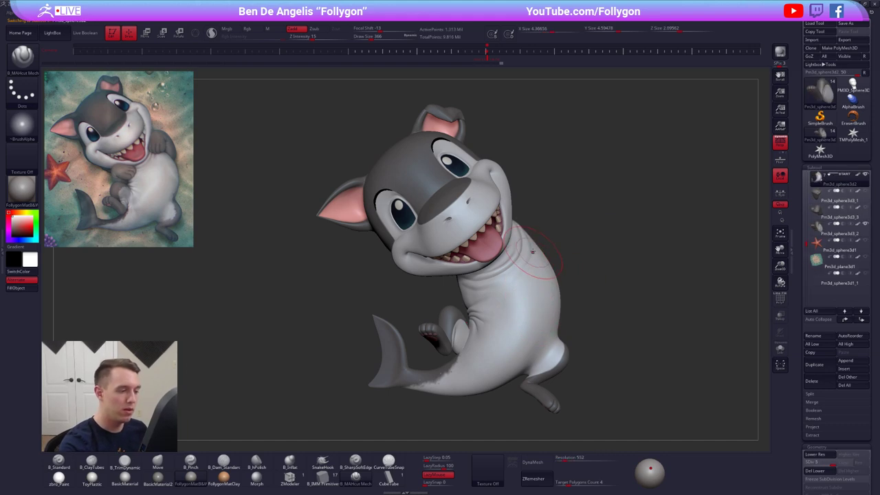
Lower the body to subdivision level 1, mask the neck with MaskLasso, and invert the mask.
key(shift+d)
key(shift+d)
key(shift+d)
key(shift+d)
mouse_move(450, 293)
ctrl+mouse_down()
mouse_move(456, 184)
mouse_move(450, 189)
ctrl+mouse_up()
ctrl+click(539, 273)
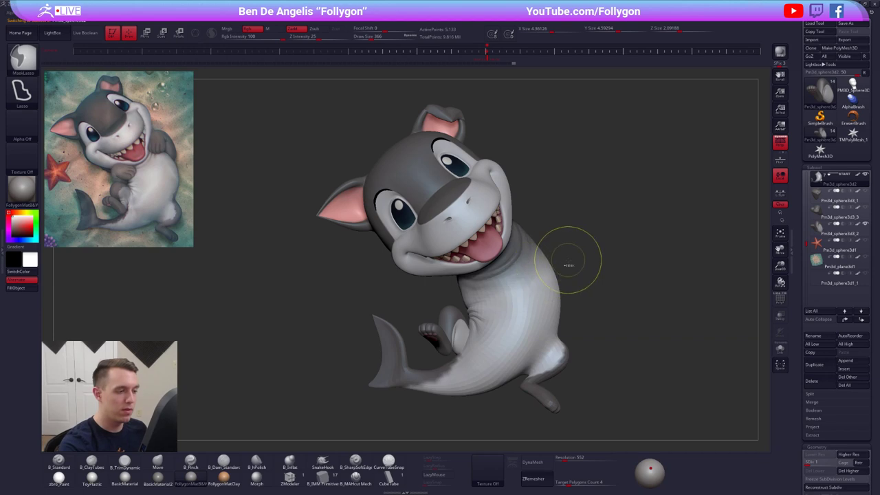
ctrl+click(568, 265)
Undo the trial stroke and adjust the unmasked neck under the chin with the Move brush at draw size 430.
key(space)
click(543, 269)
key(ctrl+z)
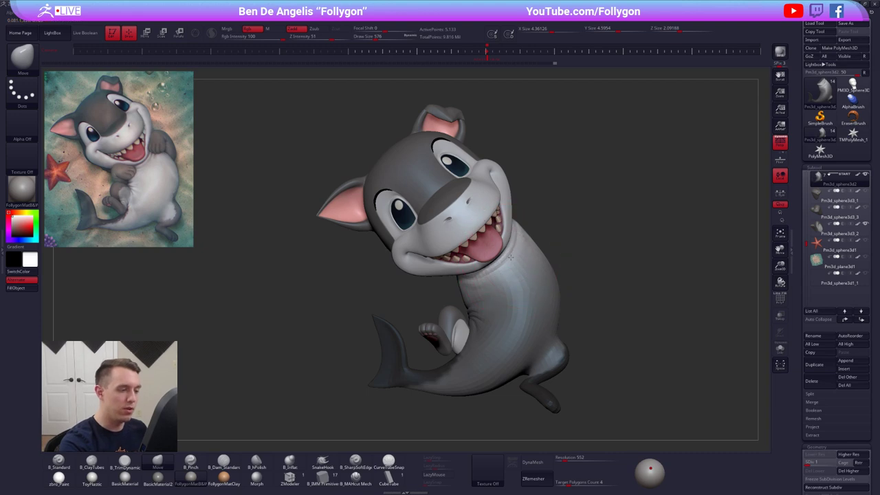
mouse_move(510, 257)
right_down()
mouse_move(506, 210)
mouse_move(493, 217)
mouse_move(481, 258)
right_up()
key(space)
click(469, 284)
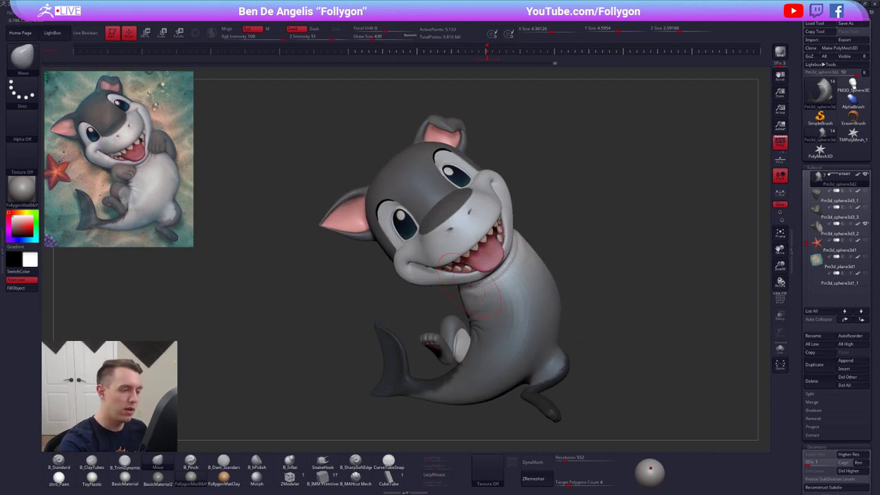
mouse_move(480, 294)
right_down()
mouse_move(516, 247)
mouse_move(502, 251)
mouse_move(508, 287)
mouse_move(491, 340)
mouse_move(481, 328)
mouse_move(533, 307)
mouse_move(516, 236)
mouse_move(509, 263)
mouse_move(423, 276)
right_up()
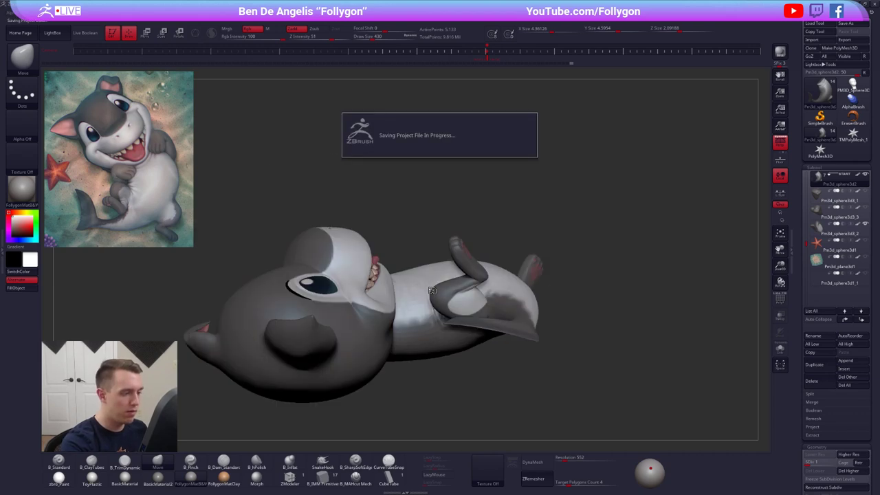
Isolate the body, mask everything except the neck end with MaskLasso, and adjust the neck at draw size 500.
ctrl+shift+click(538, 308)
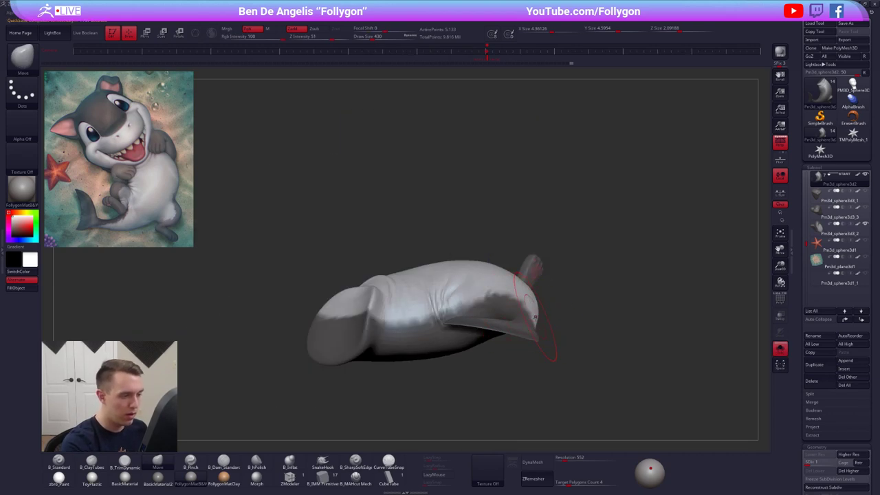
mouse_move(436, 259)
ctrl+mouse_down()
mouse_move(318, 259)
mouse_move(329, 364)
ctrl+mouse_up()
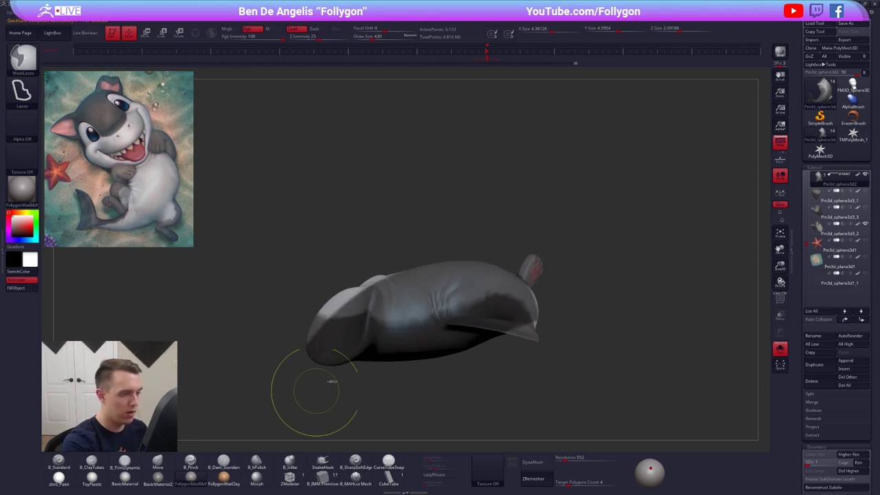
ctrl+click(509, 356)
right_drag(385, 292, 411, 273)
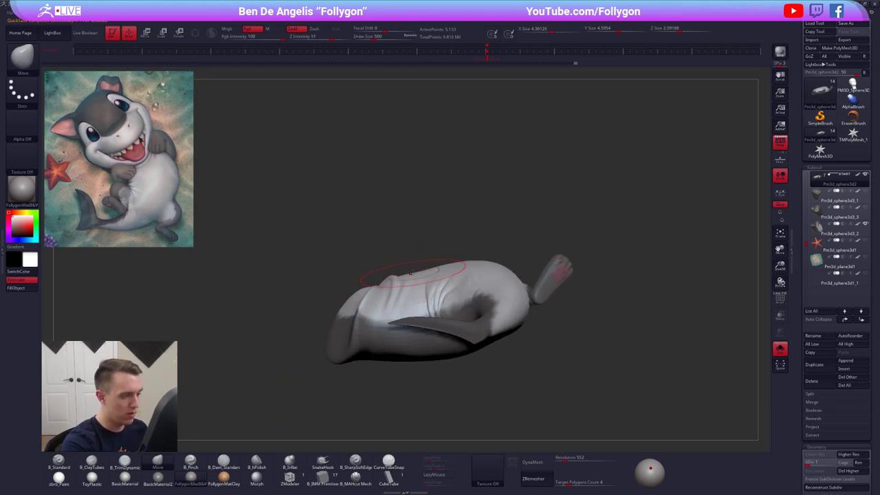
Smooth and reshape the upper chest and shoulder at draw size 500, comparing the isolated body with the full character.
key(ctrl+shift+s)
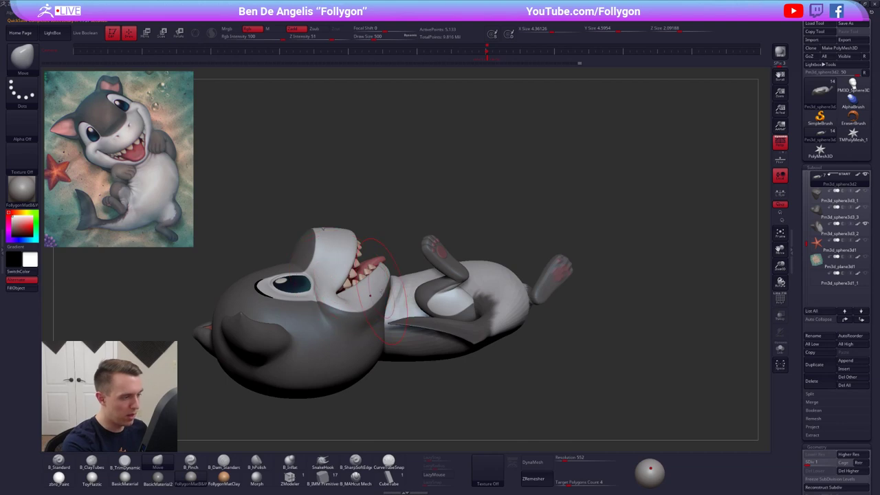
key(ctrl+shift+s)
right_drag(412, 290, 398, 305)
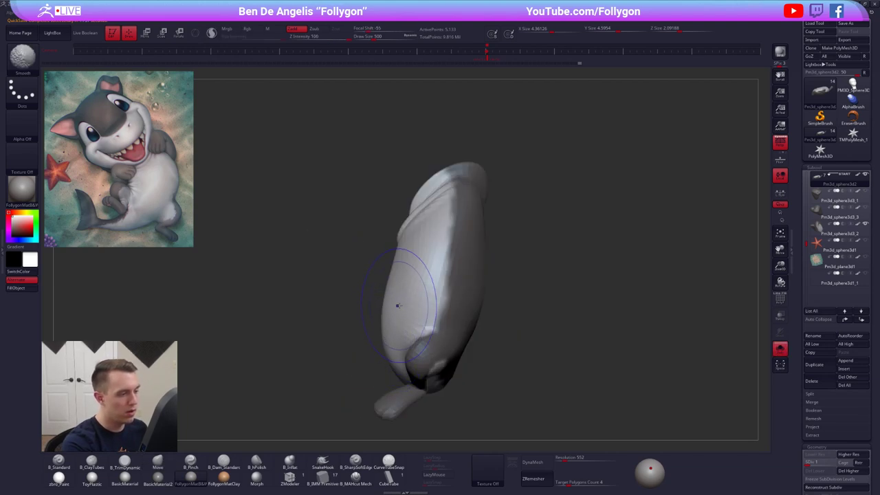
key(ctrl+shift+s)
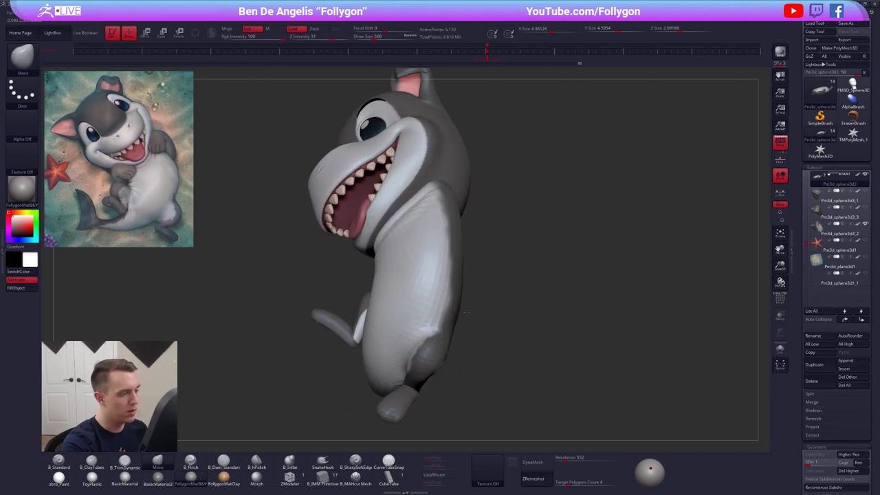
key(shift+f)
mouse_move(440, 305)
right_down()
mouse_move(457, 255)
mouse_move(451, 267)
right_up()
key(space)
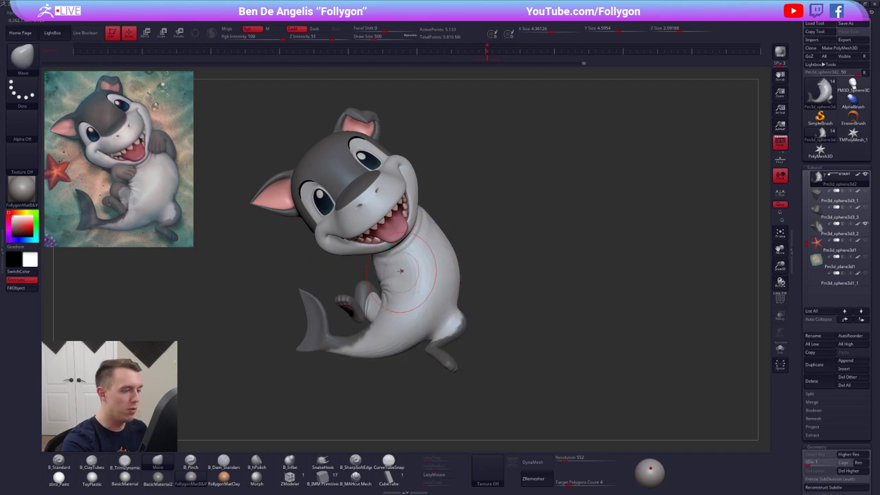
Nudge the chest and belly contour with the Move brush and undo the last stroke.
key(2)
drag(404, 270, 419, 266)
drag(412, 296, 411, 310)
key(ctrl+z)
mouse_move(410, 310)
right_down()
mouse_move(437, 305)
mouse_move(404, 296)
mouse_move(406, 279)
mouse_move(498, 274)
right_up()
key(b)
key(m)
key(v)
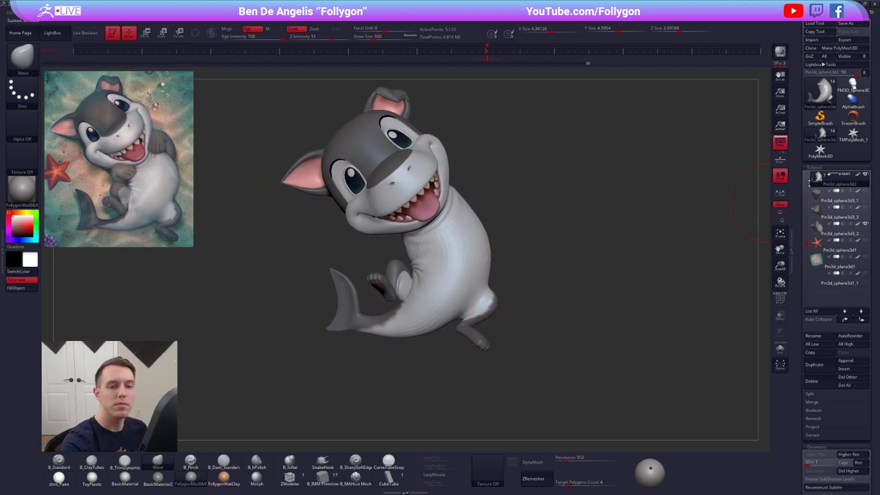
Show both arms again and return the body to subdivision level 5.
click(863, 199)
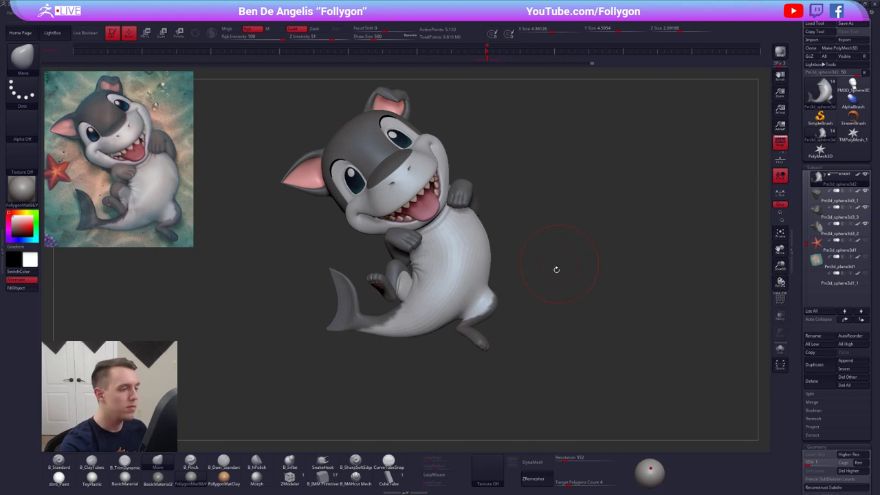
right_drag(556, 268, 626, 385)
key(d)
key(d)
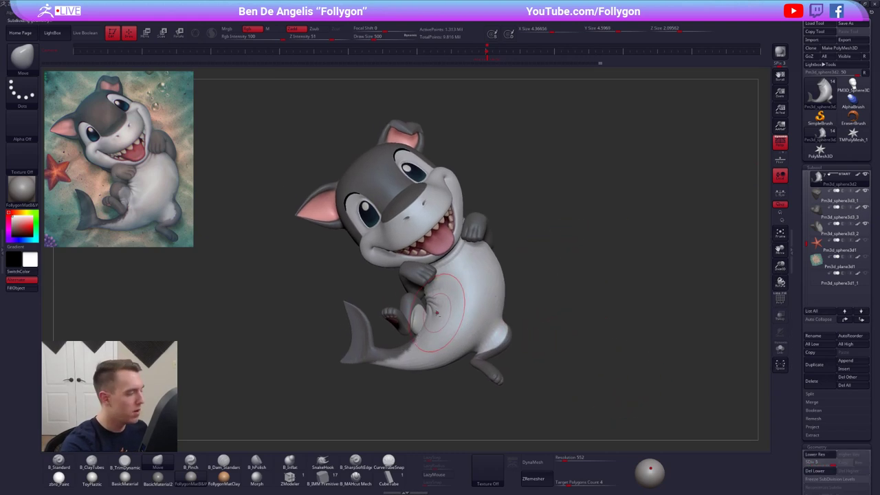
Reshape the body's lower belly with the Move brush at draw size 414 on subdivision level 1, and return to higher levels.
ctrl+right_drag(437, 314, 421, 357)
key(space)
drag(448, 326, 441, 325)
mouse_move(374, 306)
right_down()
mouse_move(448, 320)
mouse_move(436, 316)
mouse_move(507, 312)
mouse_move(383, 300)
mouse_move(422, 310)
mouse_move(430, 303)
mouse_move(415, 323)
mouse_move(417, 294)
mouse_move(396, 307)
mouse_move(422, 321)
right_up()
key(shift+d)
key(shift+d)
key(shift+d)
key(shift+d)
key(space)
click(413, 334)
key(alt+s)
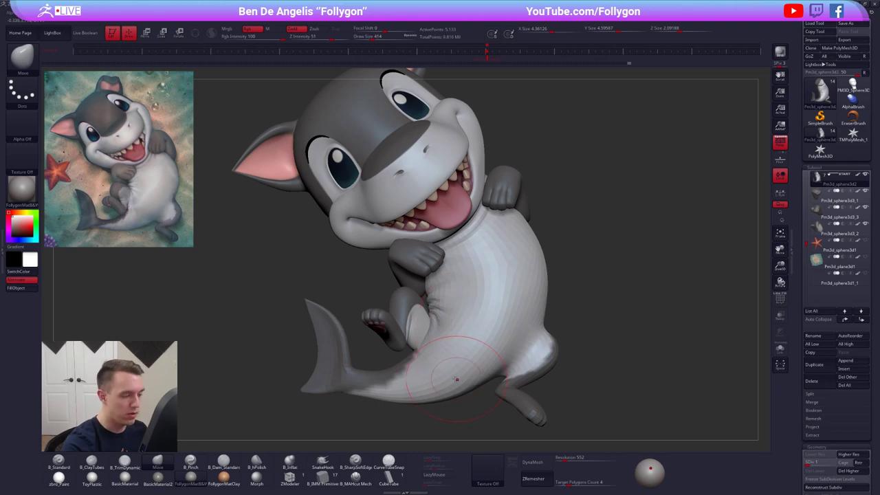
right_drag(429, 339, 433, 311)
key(d)
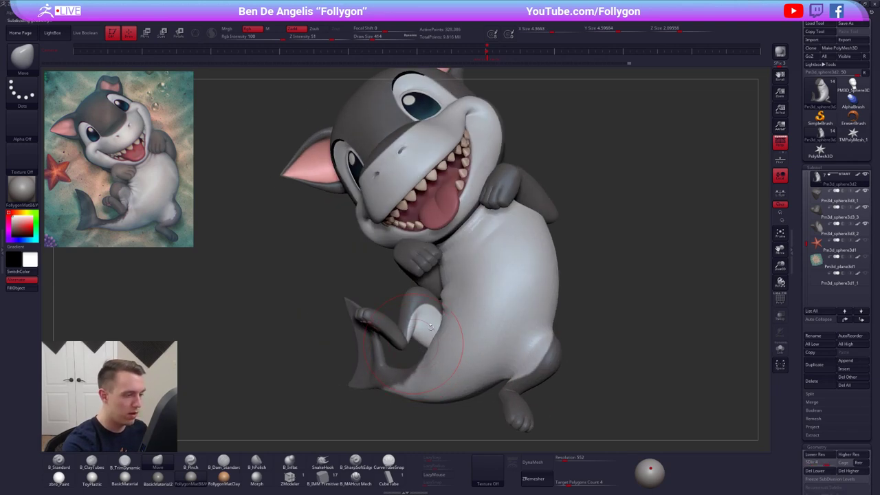
Refine the belly beside the bent leg on subdivision level 1 at draw size 335, and step the body back up.
key(space)
key(shift+d)
key(shift+d)
key(shift+d)
key(shift+d)
key(space)
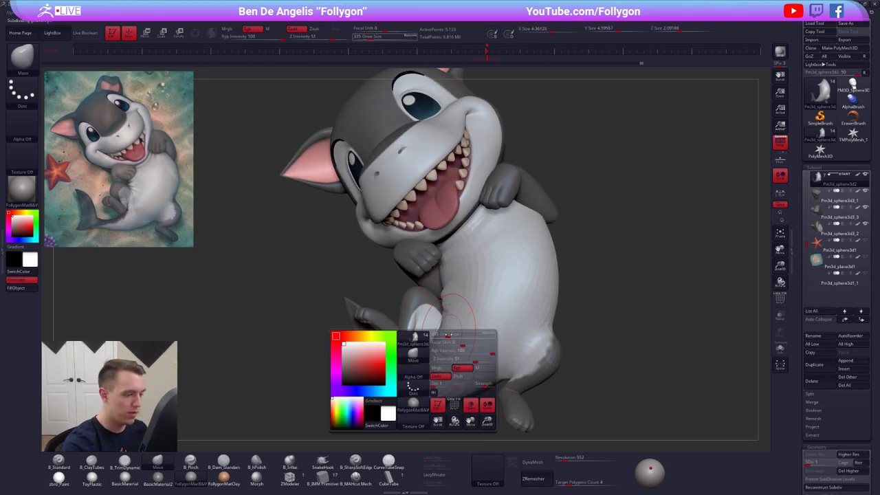
drag(445, 333, 441, 331)
key(d)
key(d)
key(d)
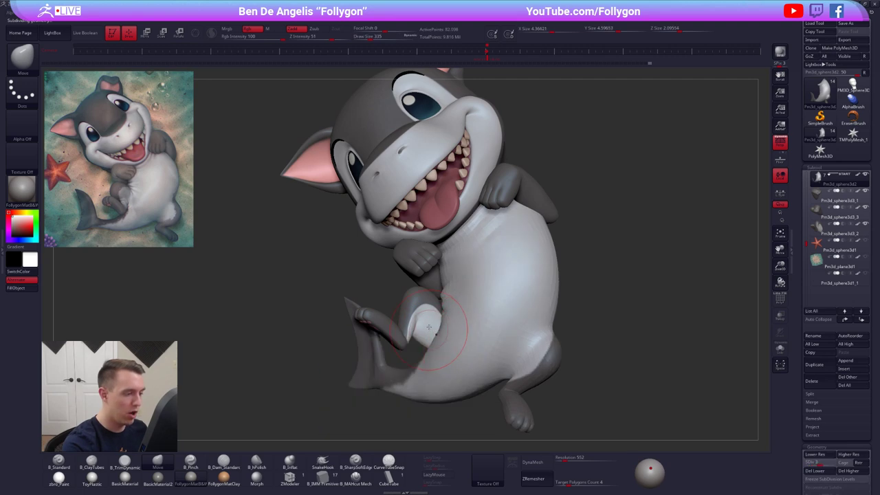
Select the bent leg beside the tail and reposition and rotate it with the Transpose line.
mouse_move(437, 335)
right_down()
mouse_move(422, 334)
mouse_move(455, 372)
mouse_move(459, 363)
mouse_move(434, 316)
right_up()
key(e)
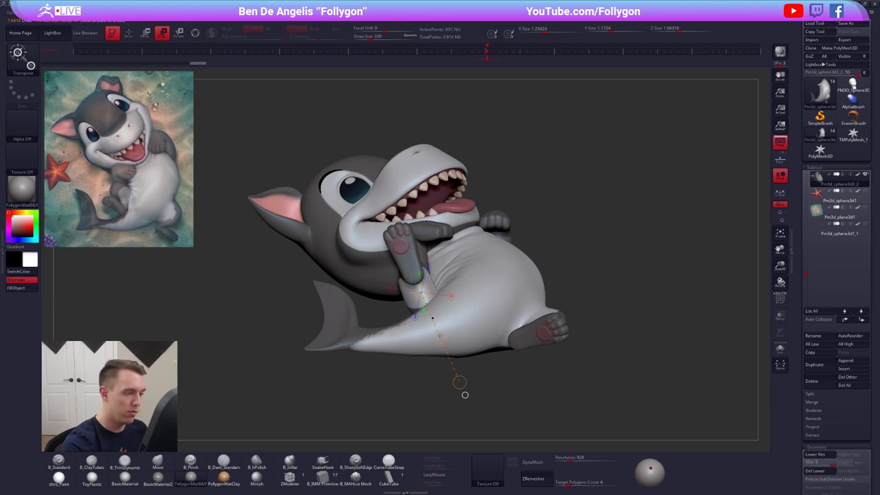
key(r)
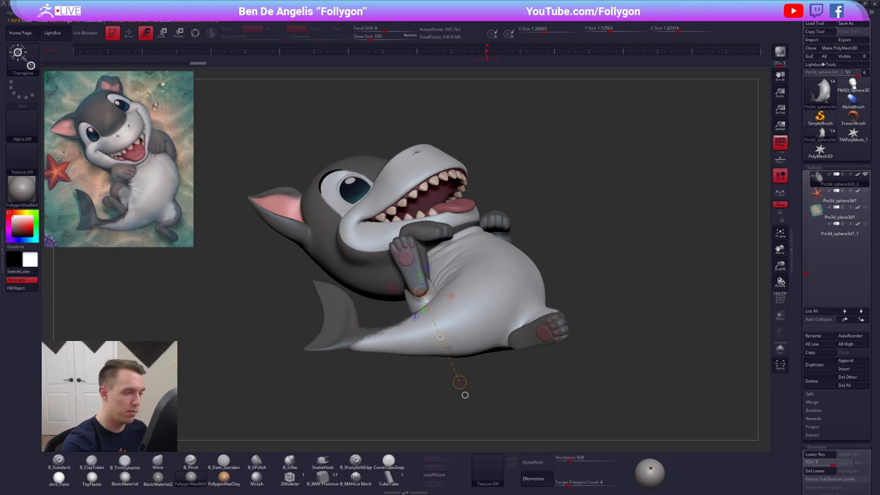
key(r)
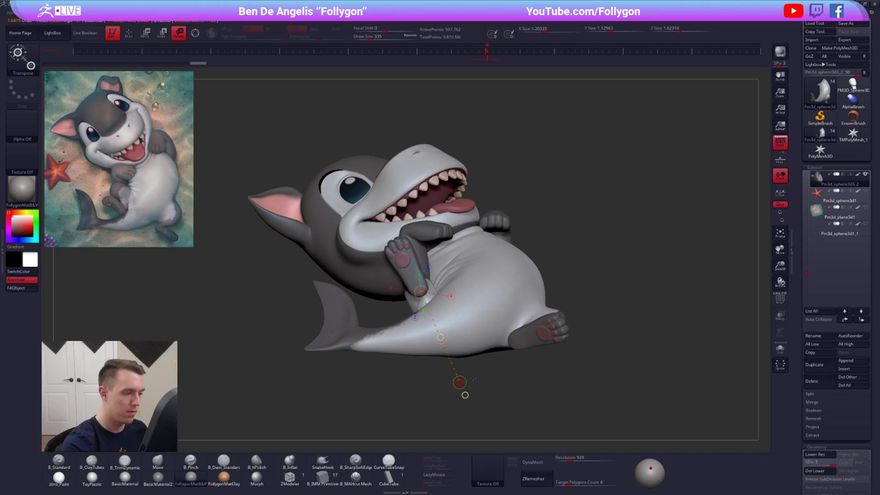
mouse_move(465, 394)
mouse_down()
mouse_move(472, 370)
mouse_move(319, 386)
mouse_up()
key(q)
Lower the bent leg to subdivision level 1 and reshape its thigh from behind with the Move brush.
drag(402, 323, 378, 315)
key(shift+d)
key(shift+d)
key(shift+d)
key(shift+d)
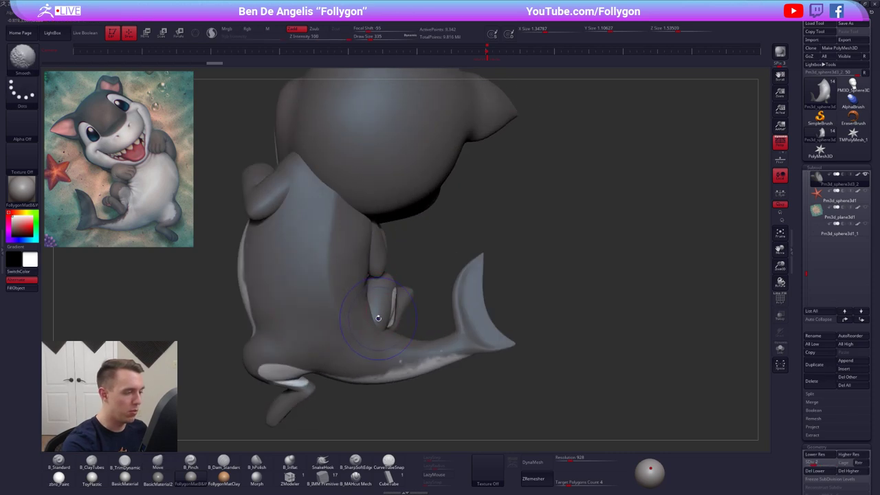
key(b)
key(m)
key(v)
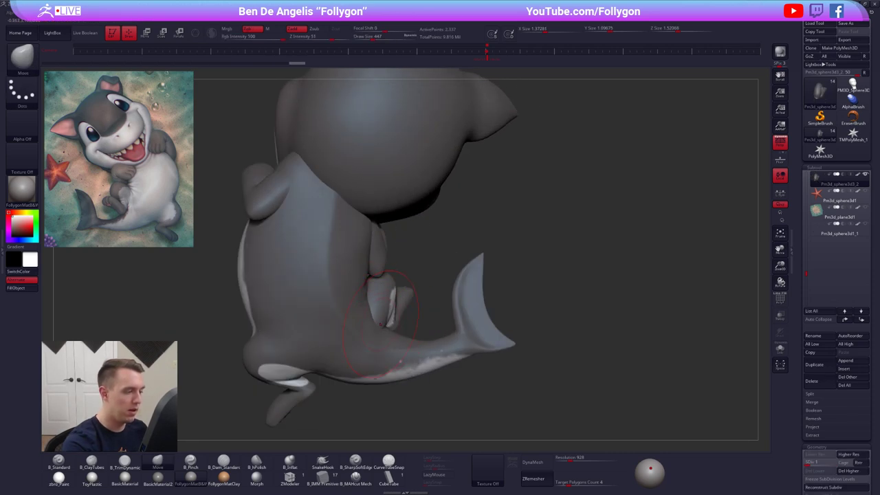
right_drag(380, 324, 348, 365)
key(space)
drag(393, 336, 385, 336)
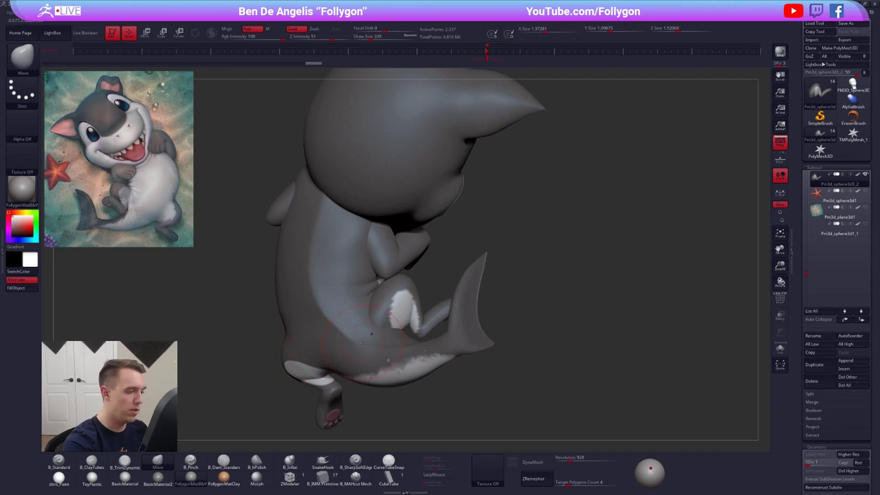
Isolate the bent leg to mask its lower part and adjust the thigh with the Transpose line among the other parts.
mouse_move(363, 343)
right_down()
mouse_move(333, 331)
mouse_move(338, 322)
right_up()
key(space)
mouse_move(395, 300)
mouse_down()
mouse_move(362, 296)
mouse_move(451, 237)
mouse_move(404, 317)
mouse_up()
key(alt+s)
key(space)
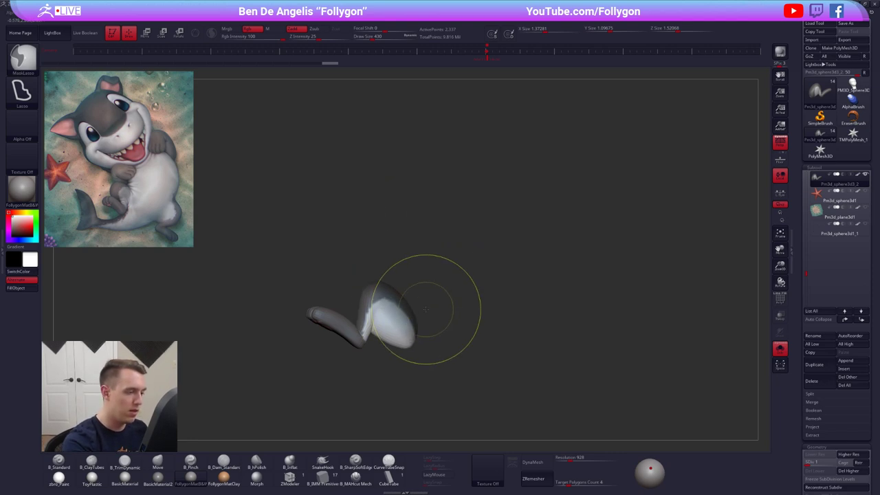
key(w)
ctrl+shift+click(469, 350)
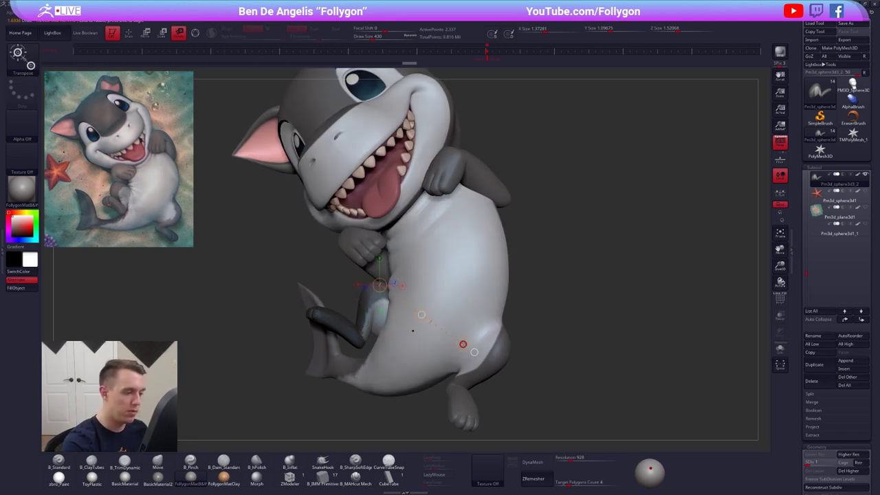
key(q)
right_drag(411, 347, 454, 374)
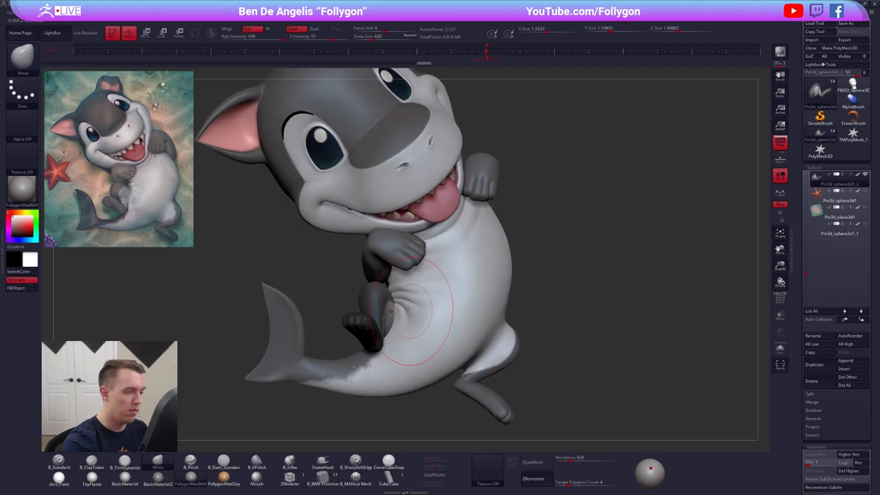
Clear the leg's mask and return the leg to subdivision level 5.
ctrl+drag(543, 285, 560, 299)
key(d)
key(d)
key(d)
key(d)
Select the body and adjust the belly folds beside the bent leg with the Move brush at draw size 306.
key(space)
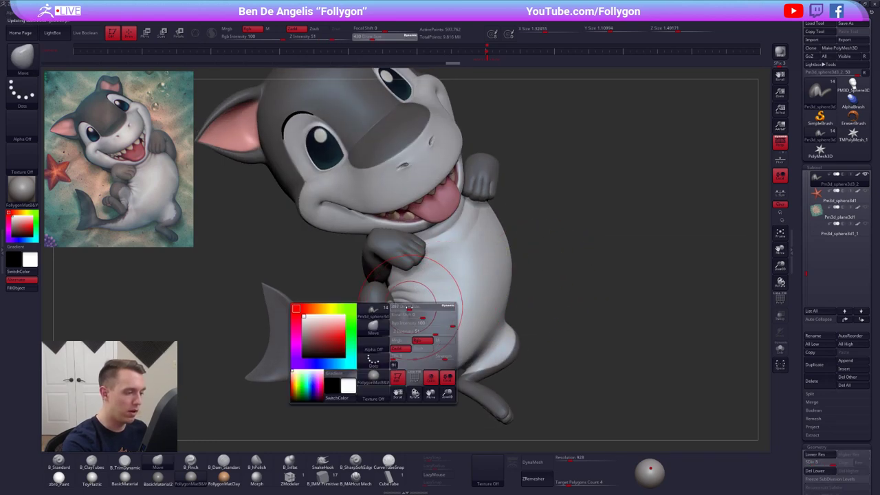
drag(420, 310, 412, 306)
alt+click(409, 309)
key(space)
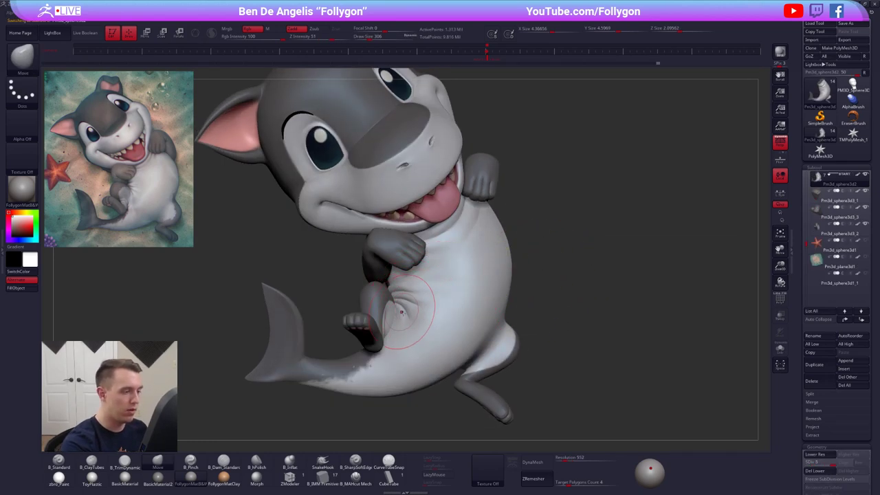
key(alt+s)
mouse_move(402, 312)
right_down()
mouse_move(440, 307)
mouse_move(376, 318)
right_up()
Tuck the belly creases around the thigh on subdivision level 3 at draw size 239, and return to level 5.
key(shift+d)
key(shift+d)
key(alt+s)
key(space)
drag(402, 305, 399, 304)
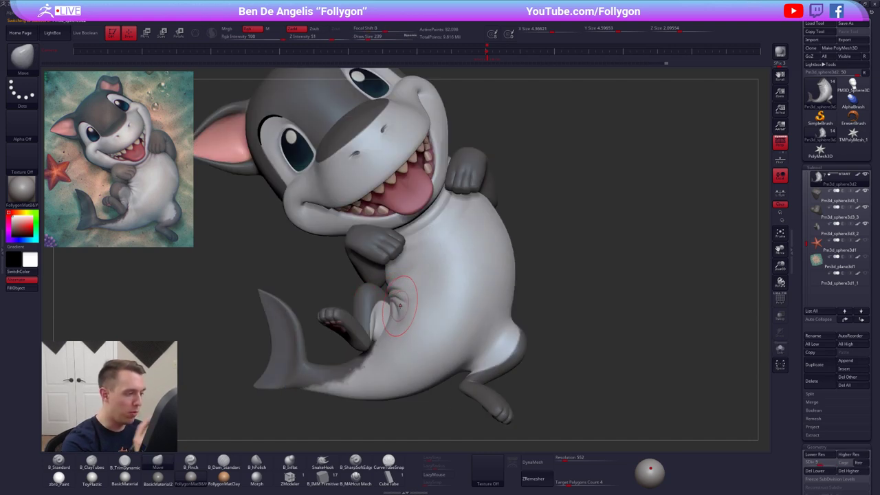
key(d)
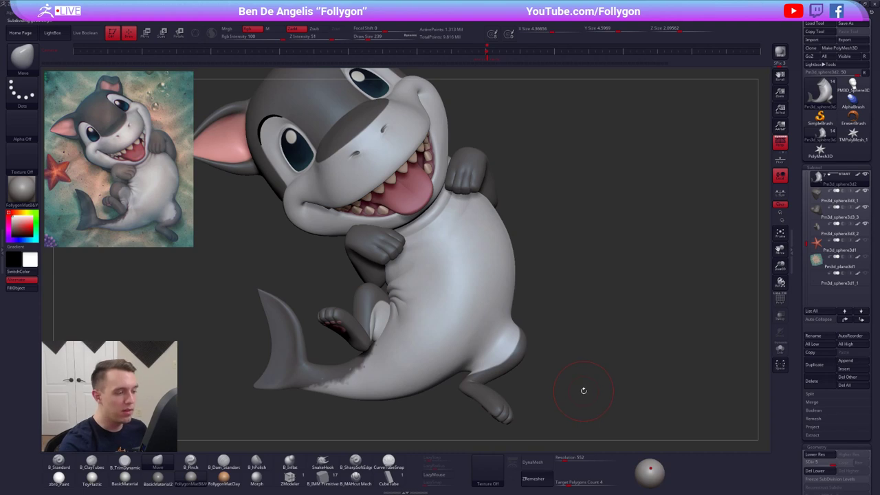
Isolate the head, adjust the mouth's lower edge with the Move brush at draw size 113, and show all parts again.
alt+right_drag(409, 202, 433, 258)
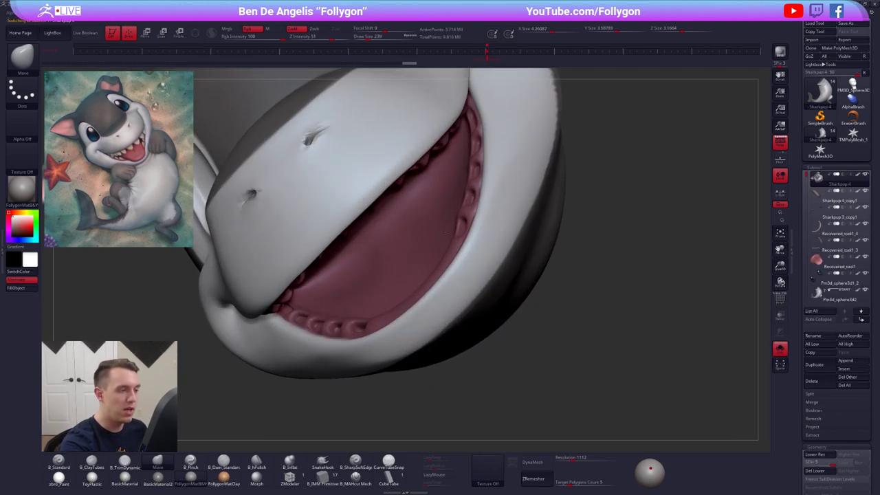
key(space)
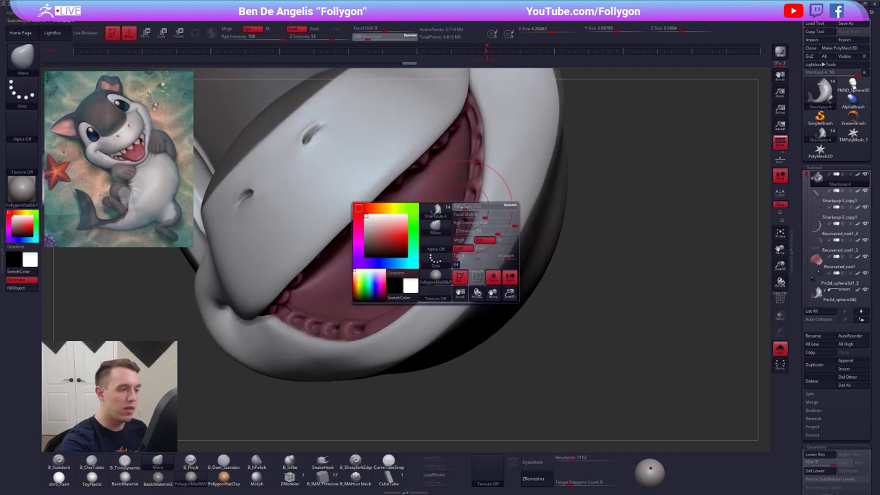
drag(463, 208, 462, 208)
mouse_move(462, 208)
right_down()
mouse_move(459, 238)
mouse_move(481, 282)
right_up()
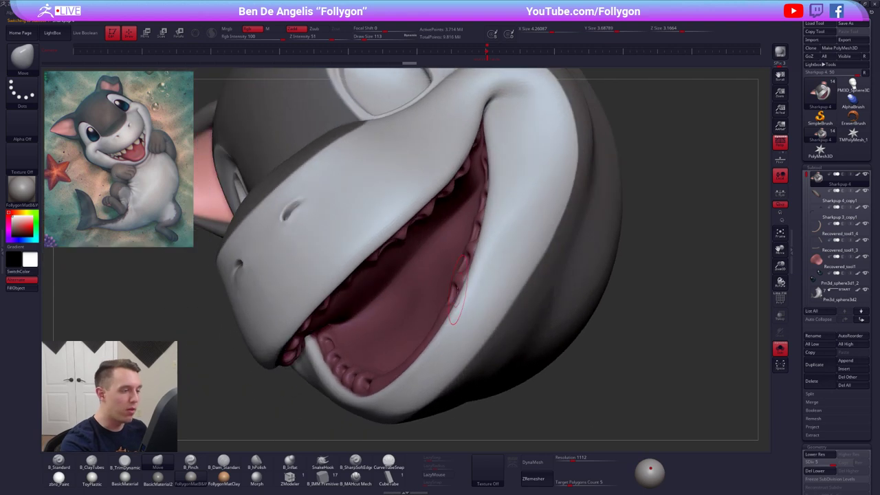
key(alt+s)
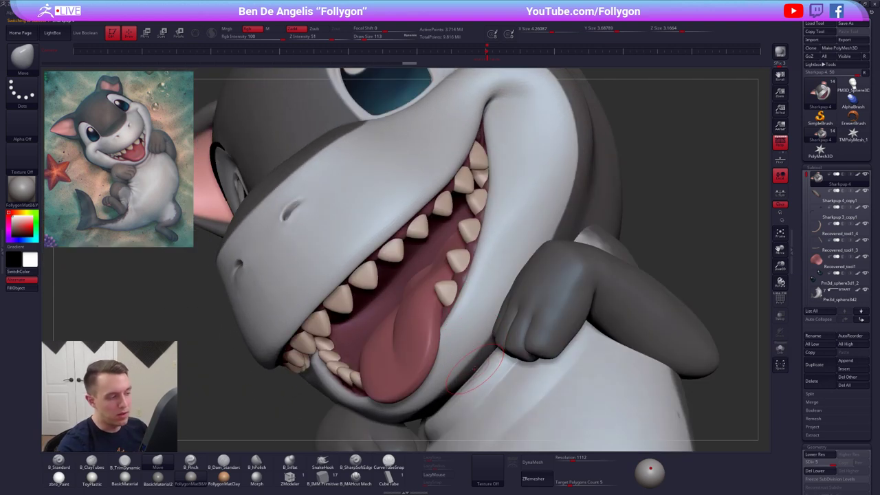
Compare the whole character's pose with the reference illustration.
key(f)
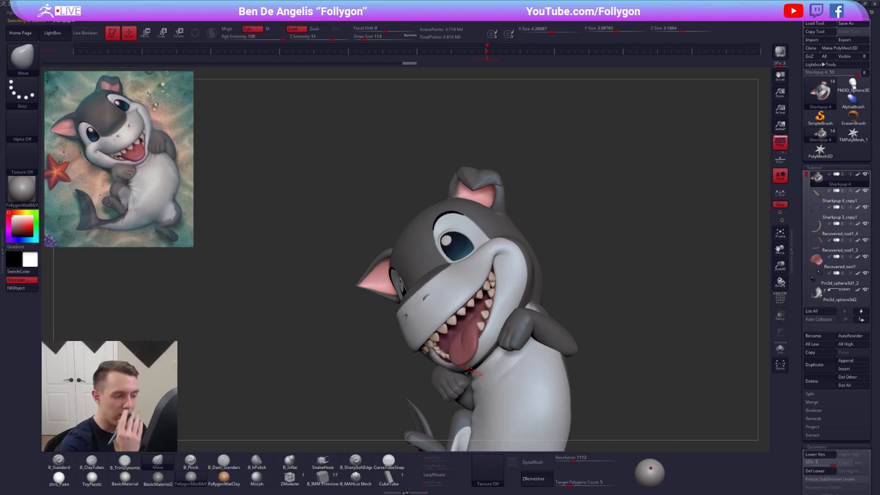
right_drag(459, 312, 440, 315)
key(alt+s)
right_drag(409, 351, 500, 307)
drag(500, 307, 518, 341)
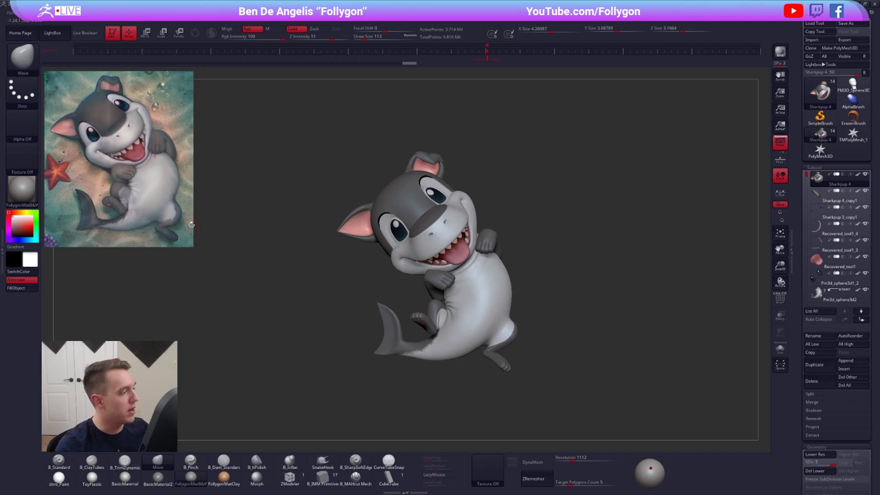
Switch to the browser to examine the full original illustration on DeviantArt, and return to the sculpt in ZBrush.
key(alt+Tab)
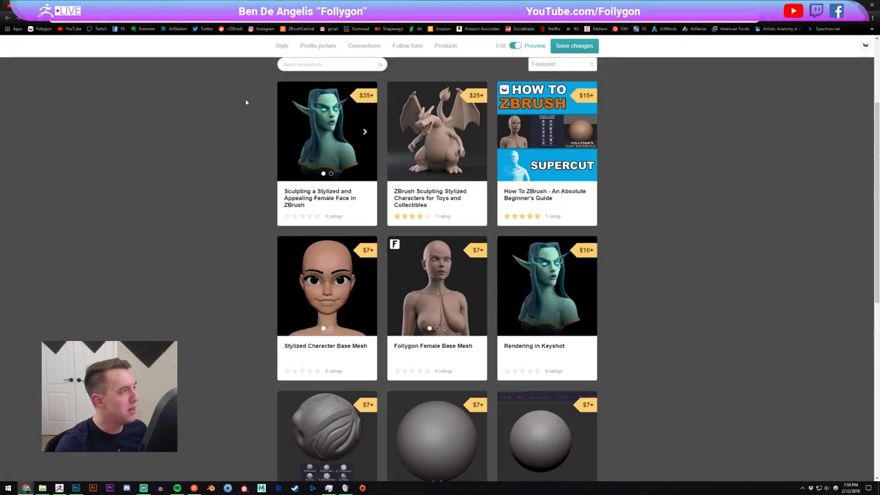
click(180, 6)
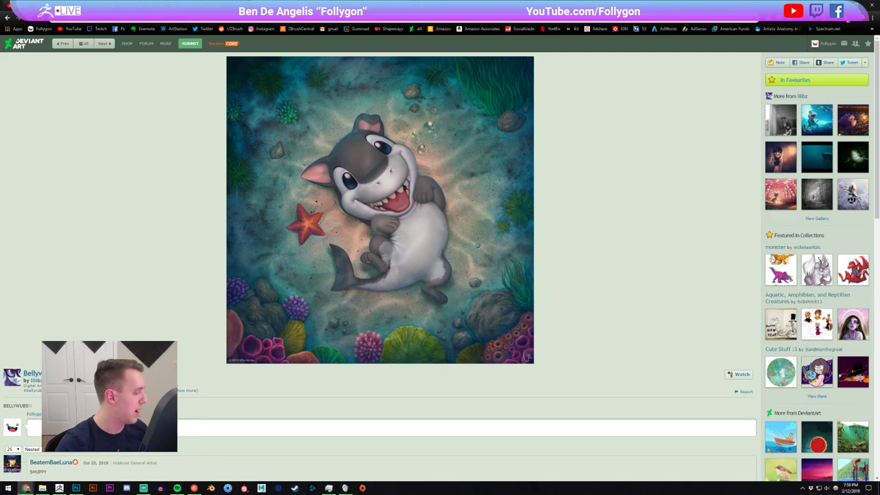
click(71, 323)
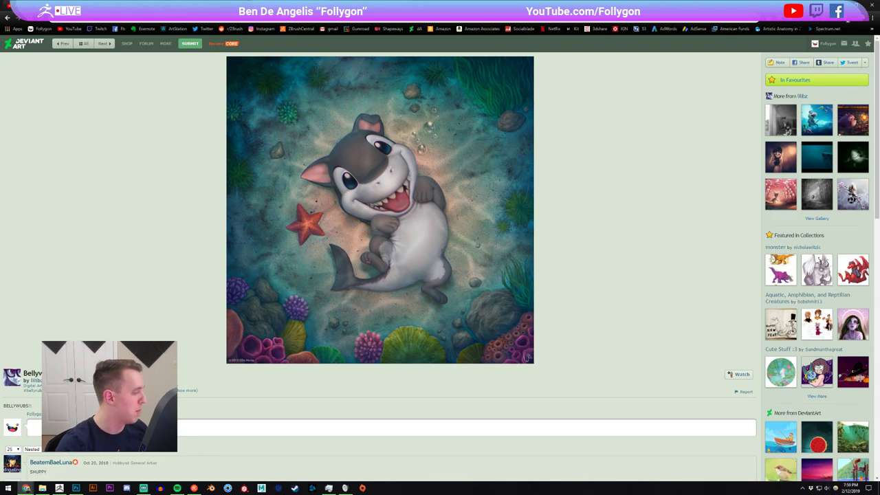
click(278, 6)
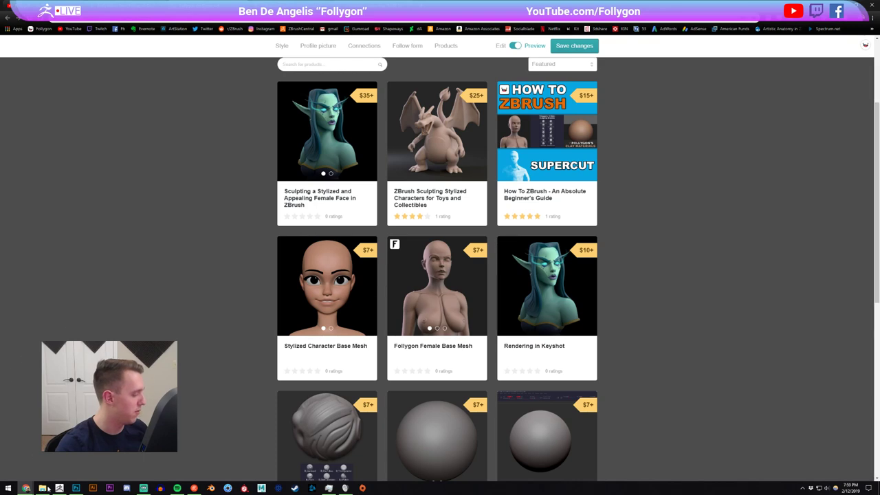
key(alt+Tab)
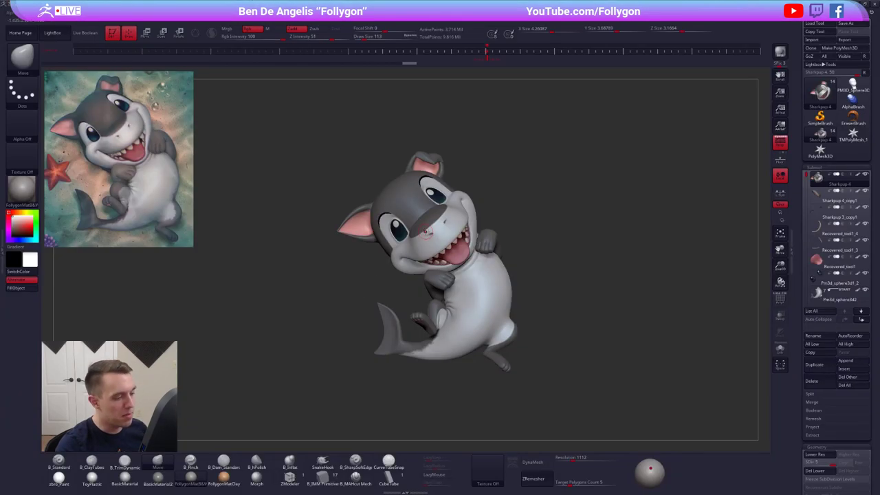
key(f)
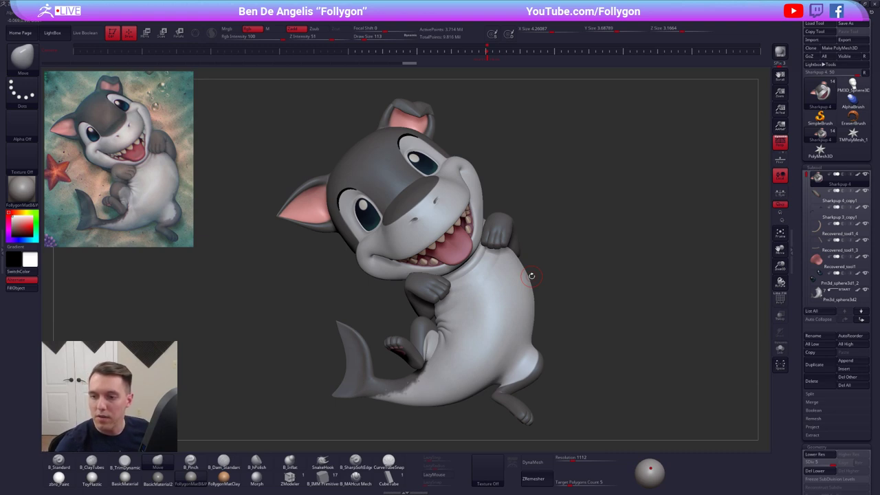
Isolate the body and mask its tail with the MaskLasso brush.
alt+drag(565, 377, 565, 345)
alt+click(510, 305)
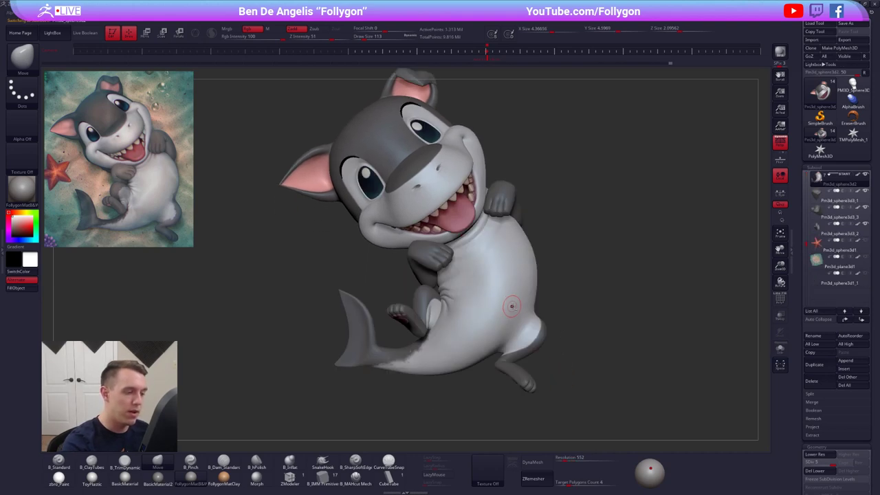
alt+drag(442, 362, 462, 343)
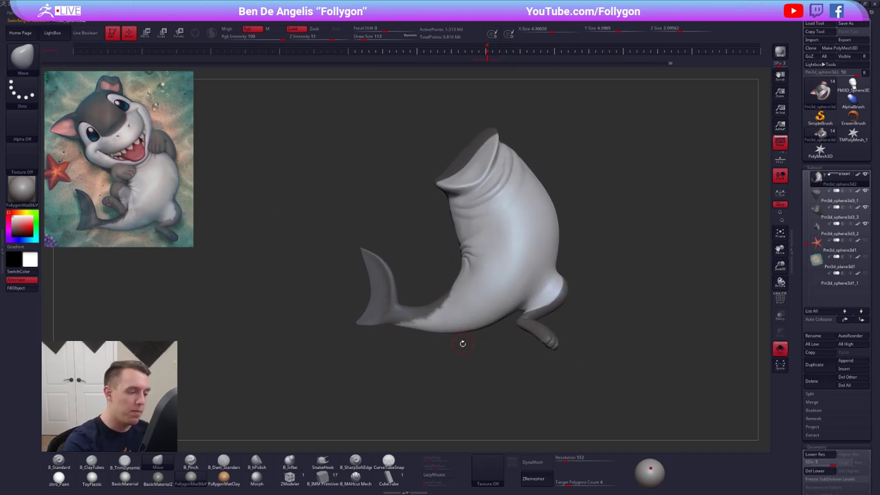
key(ctrl)
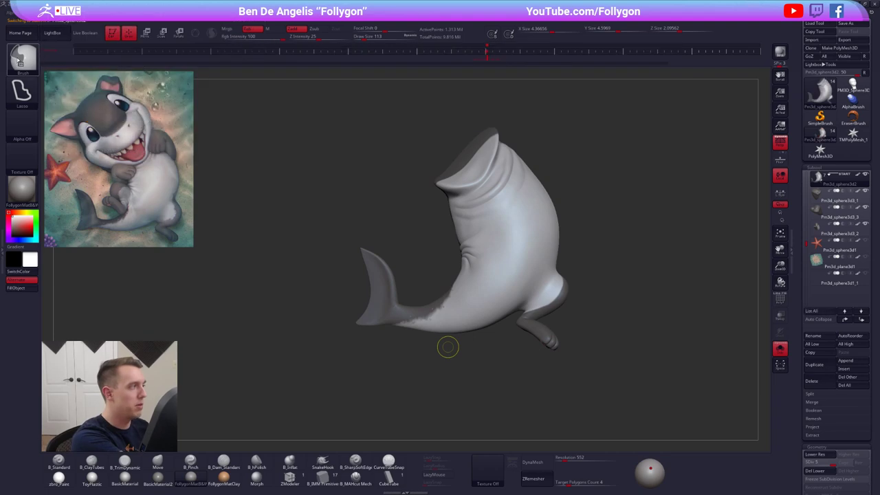
click(20, 60)
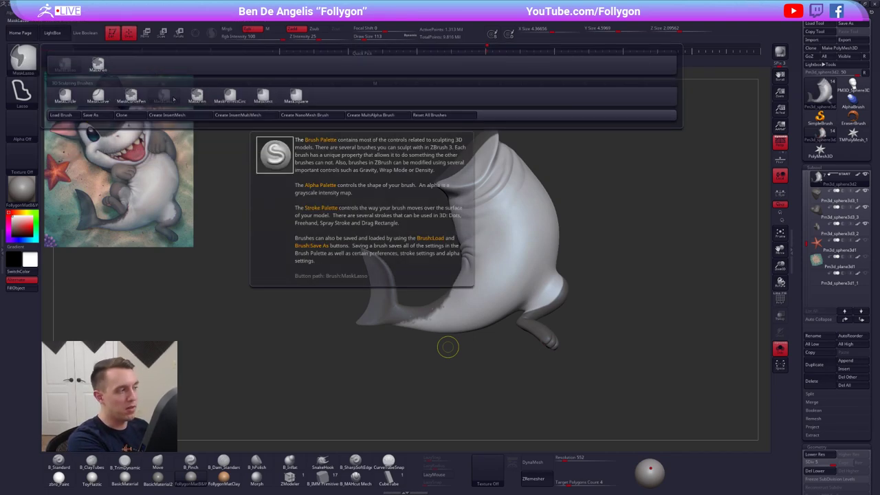
click(165, 96)
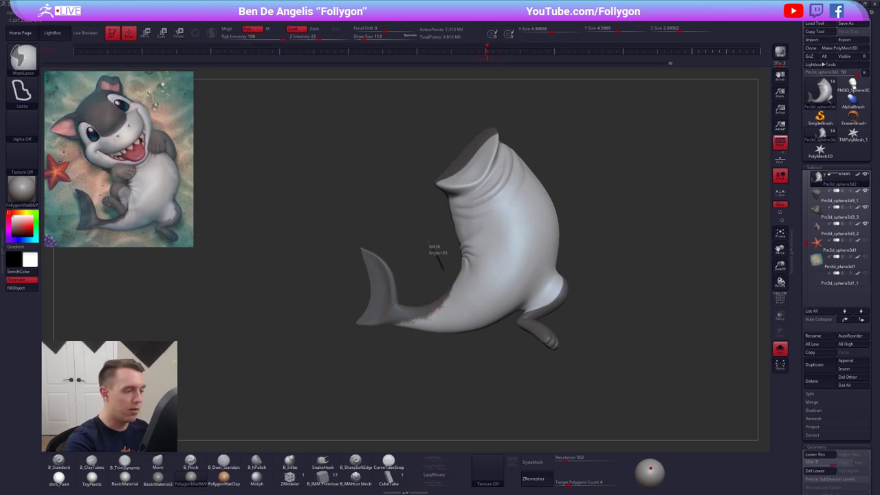
mouse_move(436, 249)
ctrl+mouse_down()
mouse_move(412, 381)
mouse_move(447, 365)
ctrl+mouse_up()
mouse_move(532, 353)
mouse_down()
mouse_move(632, 350)
mouse_move(532, 353)
mouse_move(542, 324)
mouse_up()
scroll(487, 277, up, 3)
key(shift)
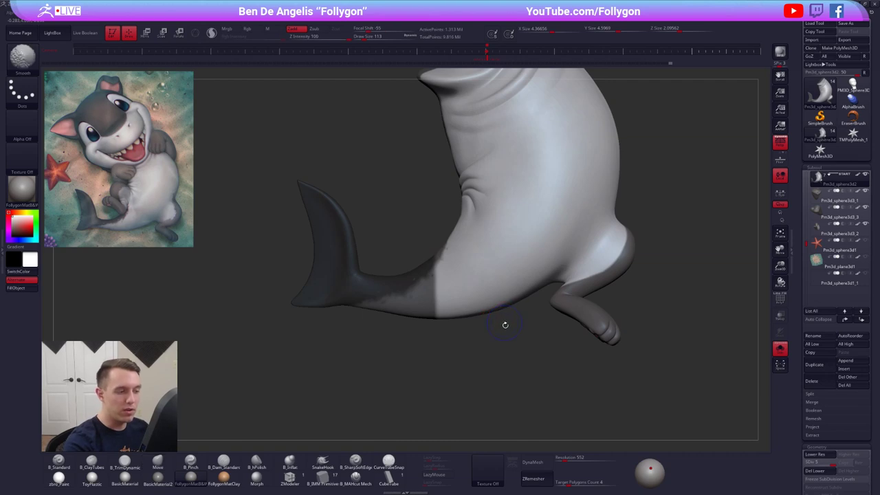
Drop the body to its lowest subdivision level and blur the tail mask from the Masking options.
key(shift+d)
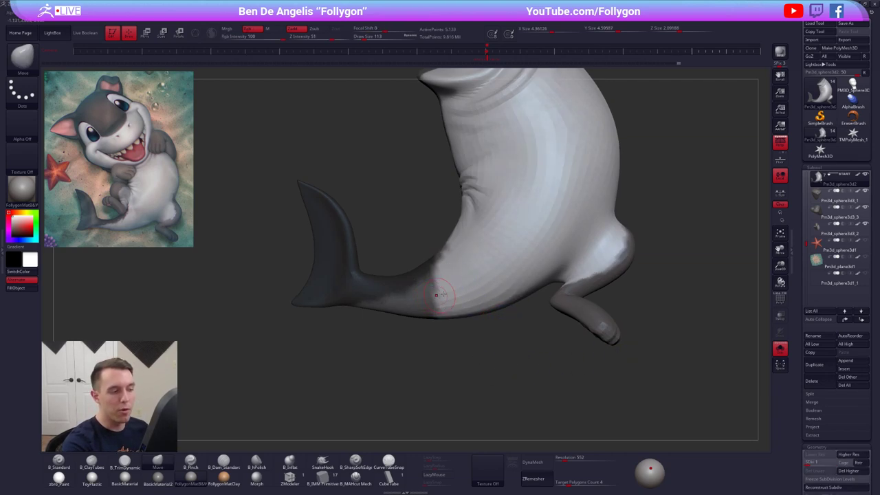
alt+drag(487, 322, 474, 331)
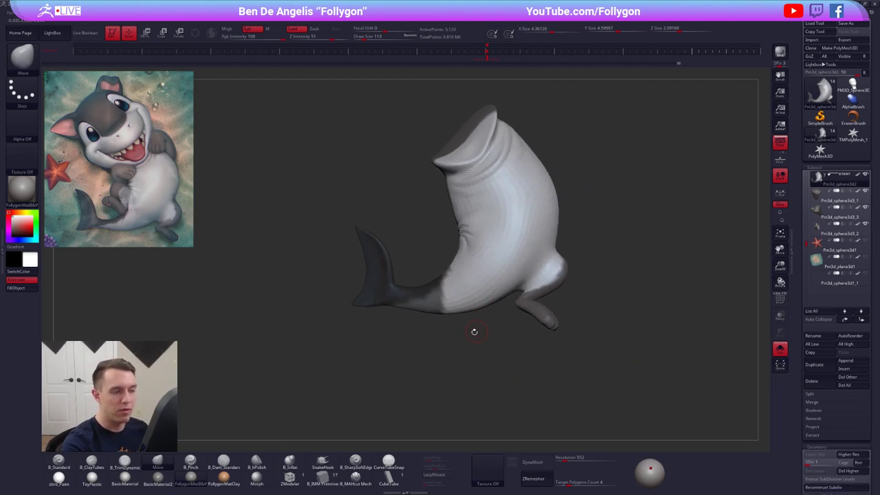
scroll(803, 278, down, 10)
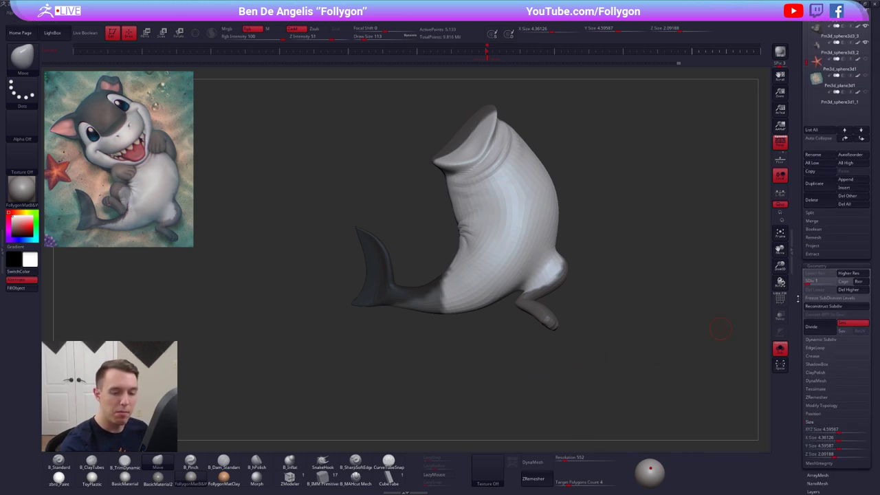
click(824, 217)
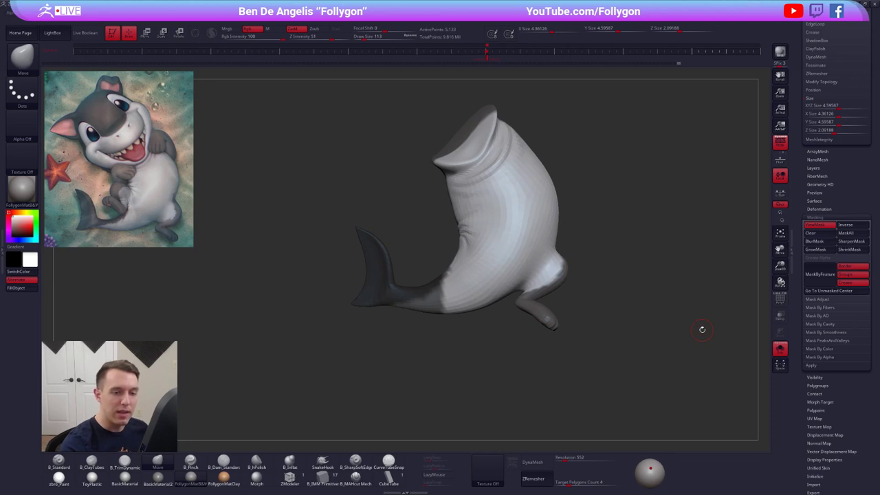
click(823, 243)
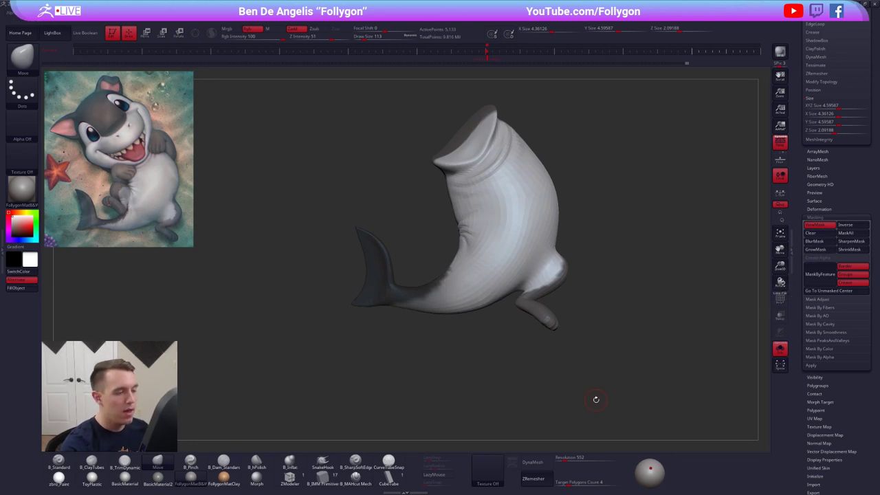
drag(434, 350, 455, 360)
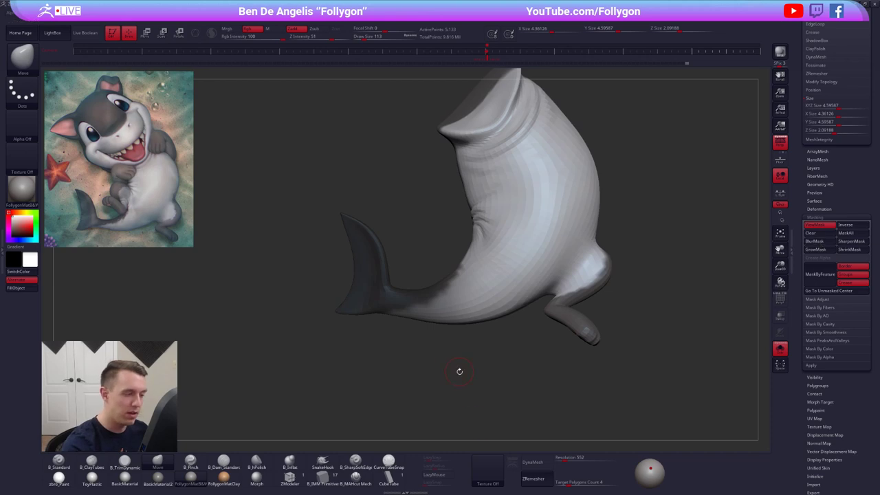
Clear the mask and, with the wireframe shown, make a Transpose topological mask over the body that leaves the tail unmasked.
ctrl+drag(483, 352, 479, 363)
key(shift+f)
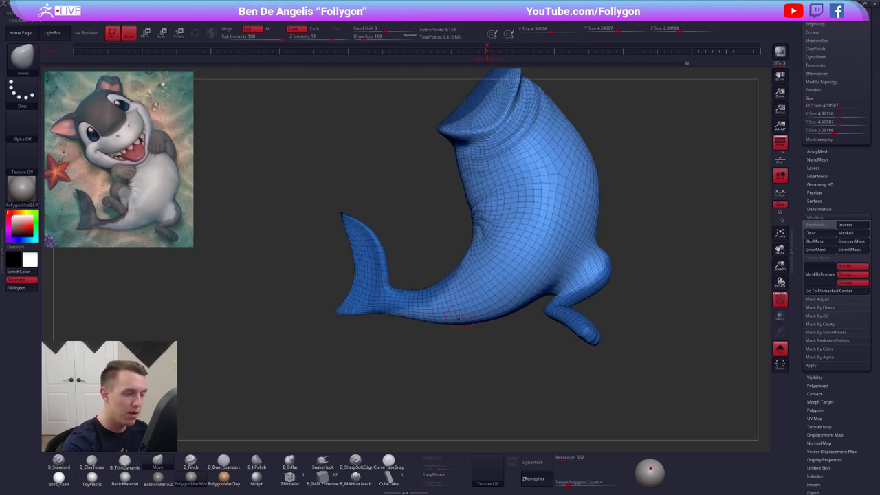
key(w)
ctrl+drag(485, 285, 460, 303)
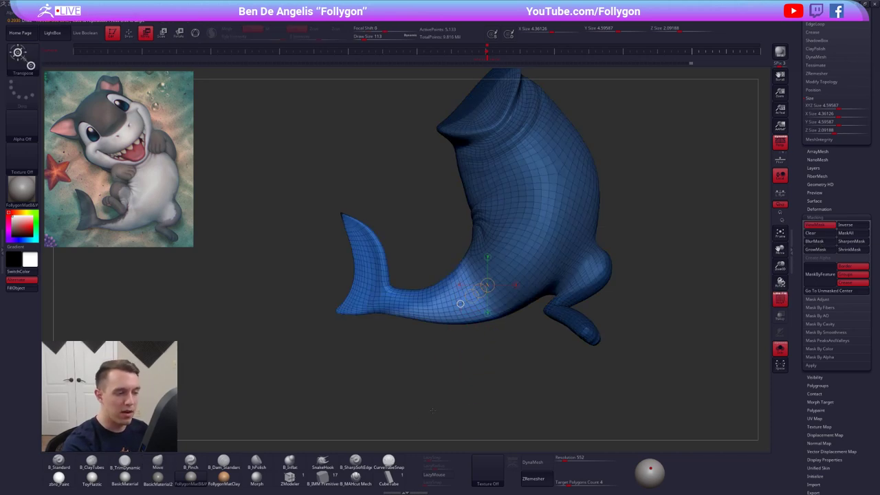
key(q)
key(shift+f)
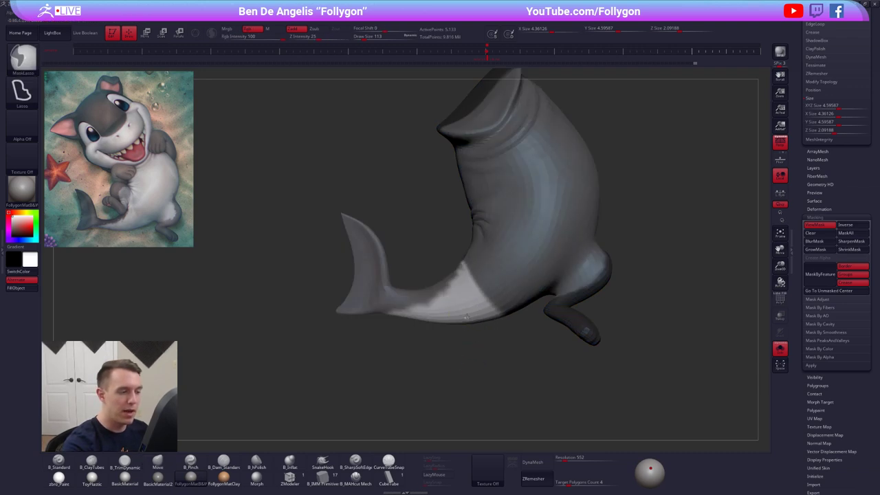
mouse_move(475, 334)
mouse_down()
mouse_move(534, 325)
mouse_move(472, 310)
mouse_up()
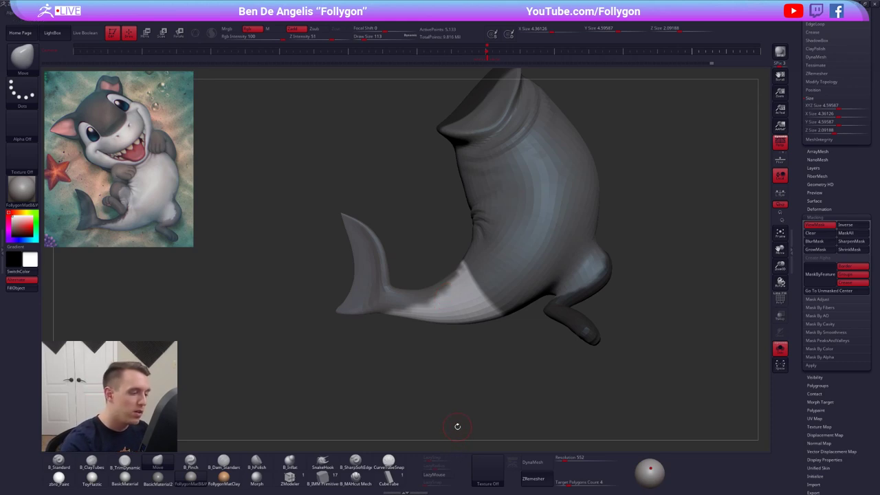
Blur the mask's edge at the tail base and draw a Transpose line from there up along the body.
key(ctrl)
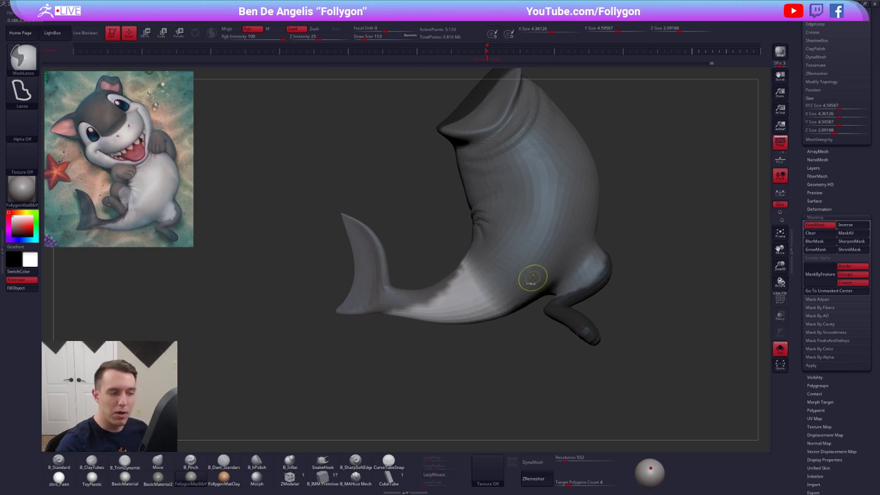
ctrl+right_drag(504, 288, 492, 305)
key(w)
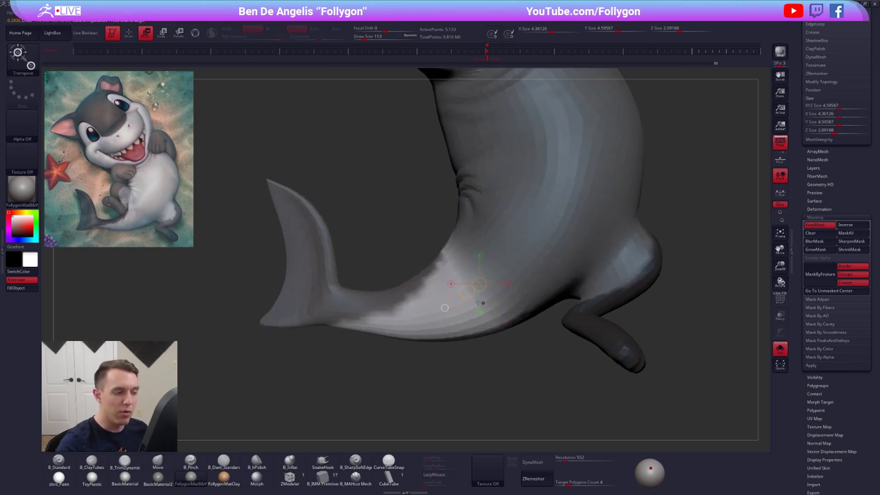
drag(476, 307, 580, 212)
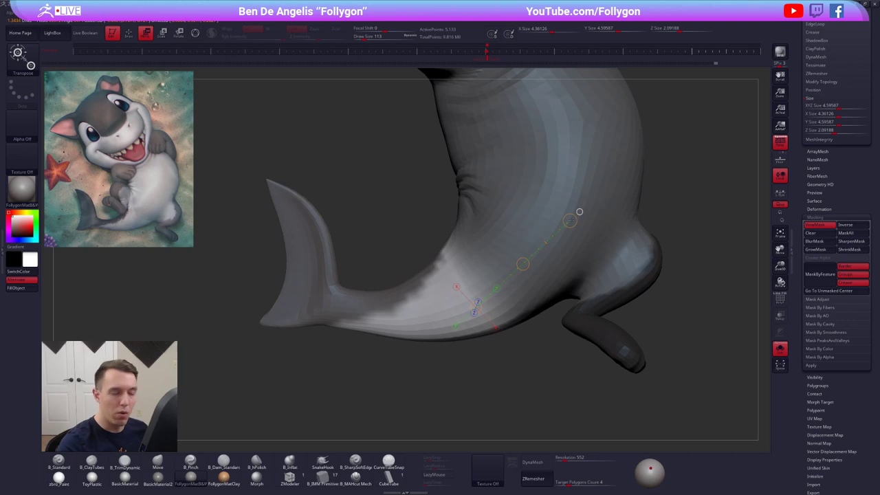
key(q)
Invert the body mask and restore it, then try Blur Mask on its edge and undo the blur.
ctrl+click(512, 372)
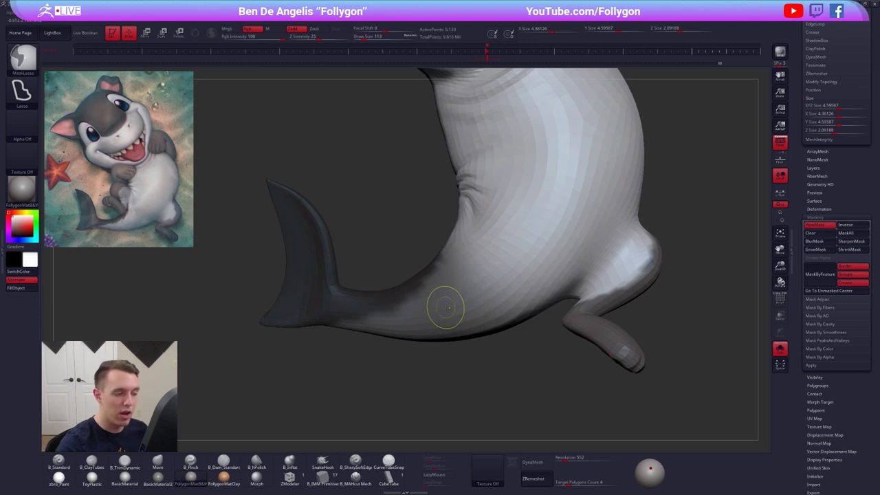
ctrl+click(498, 363)
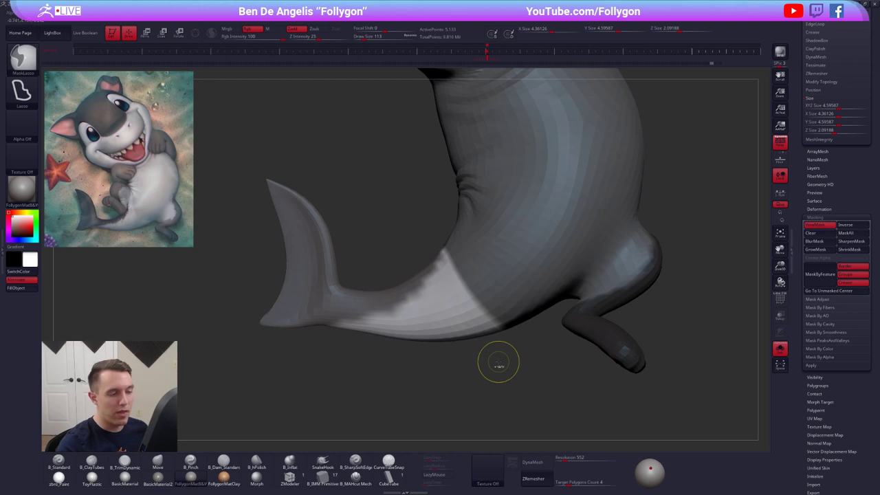
click(815, 241)
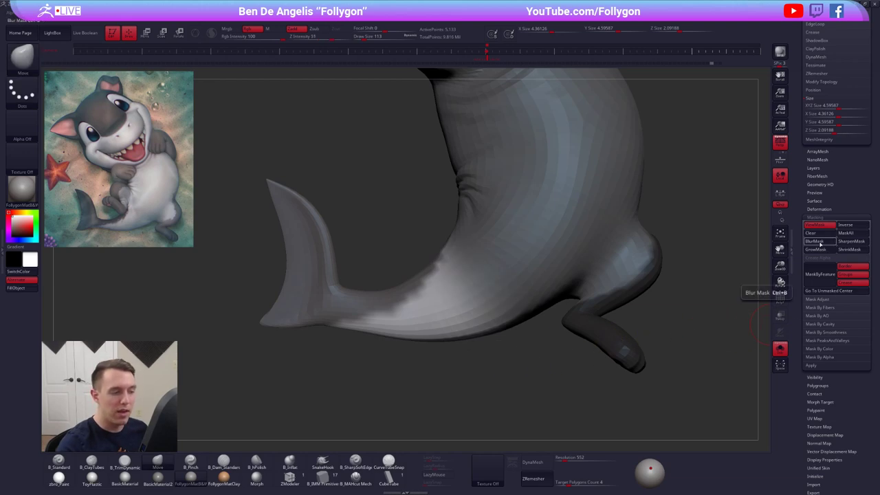
key(ctrl+z)
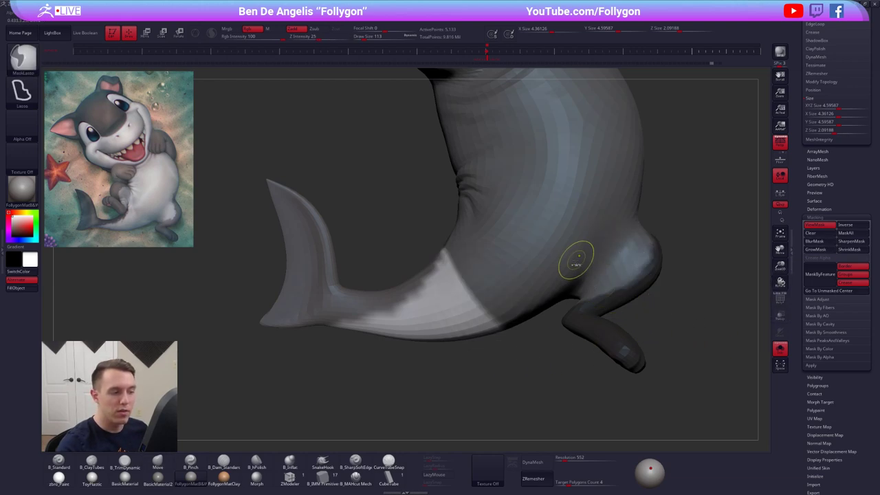
Alternately blur and sharpen the body mask's edge at the tail base several times.
ctrl+click(575, 258)
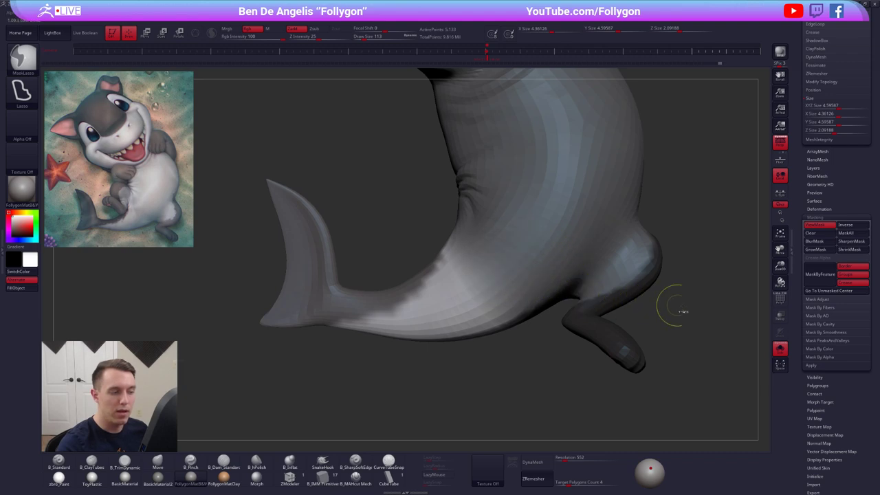
ctrl+alt+click(707, 310)
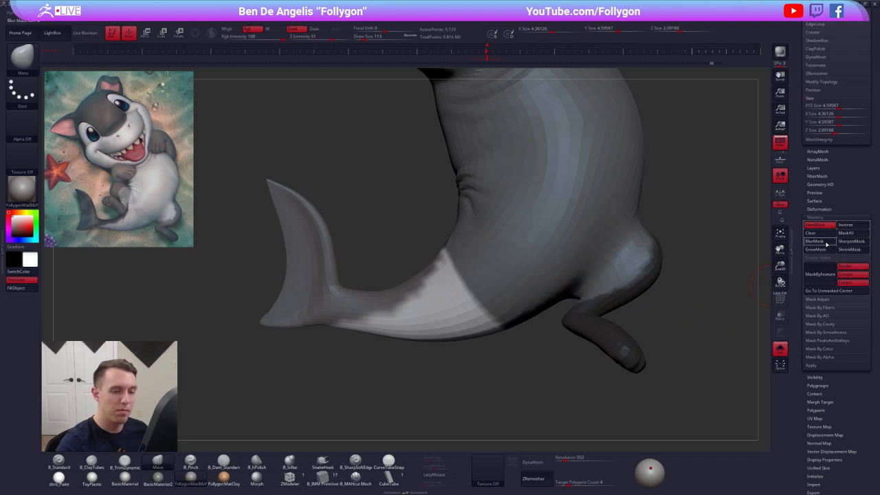
key(ctrl+b)
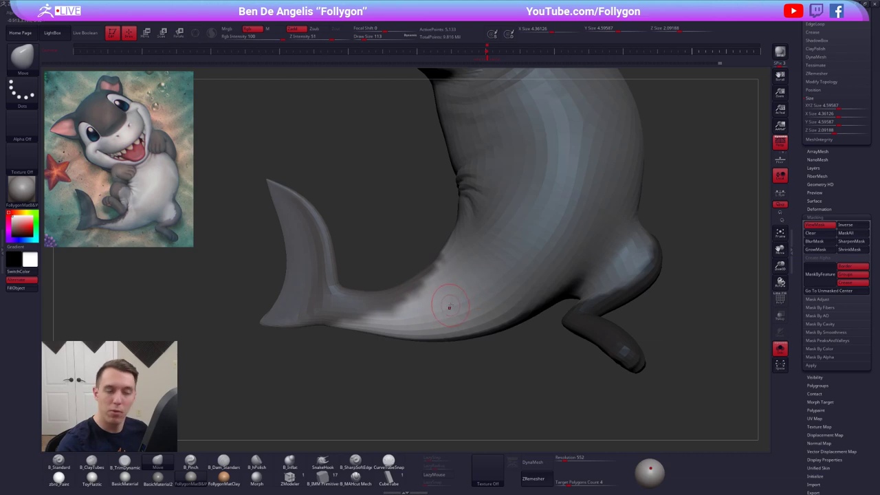
ctrl+alt+click(513, 350)
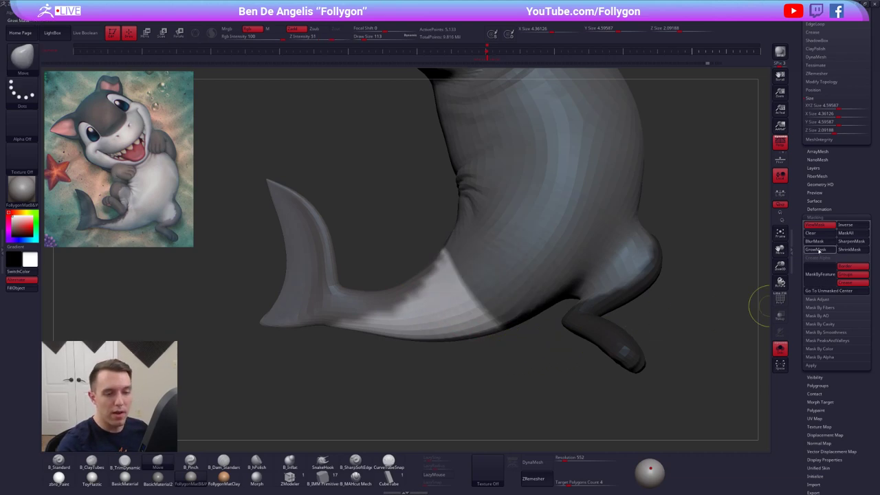
ctrl+click(617, 334)
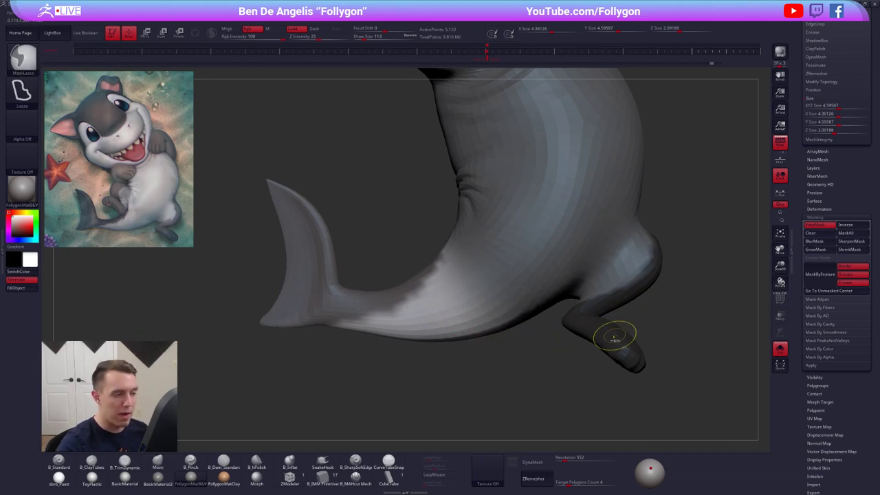
ctrl+alt+click(533, 382)
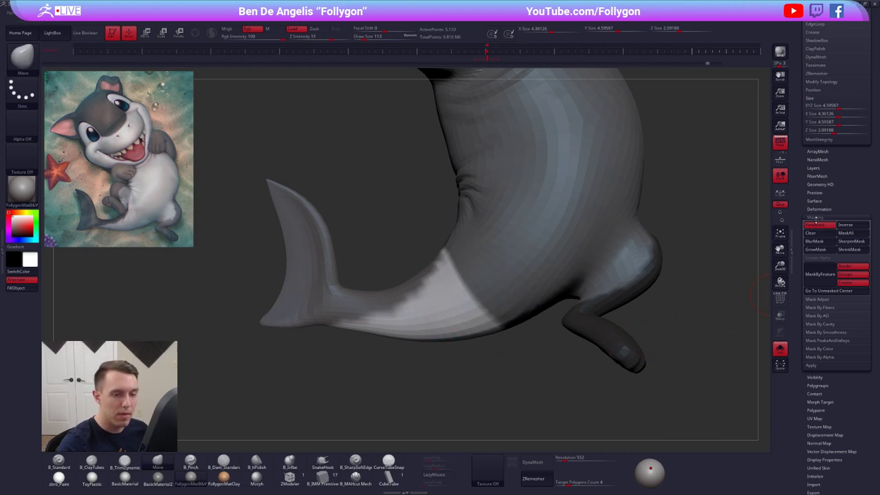
ctrl+click(560, 222)
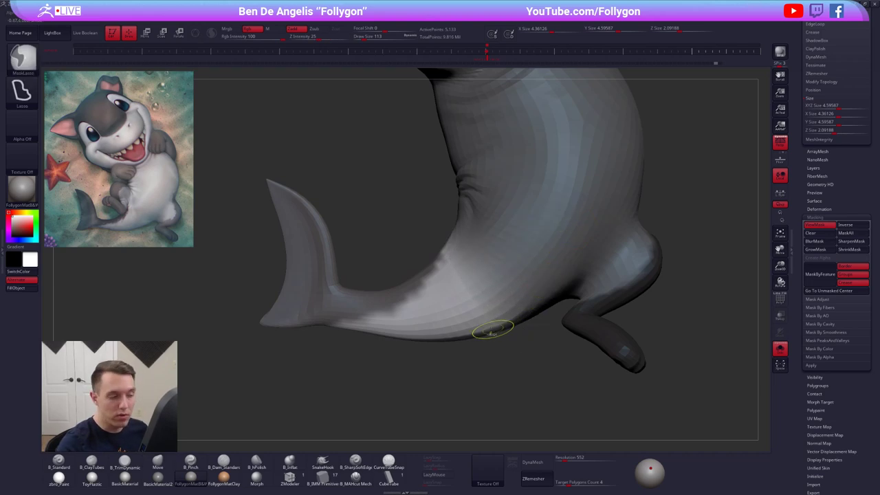
ctrl+alt+click(467, 320)
ctrl+alt+click(467, 320)
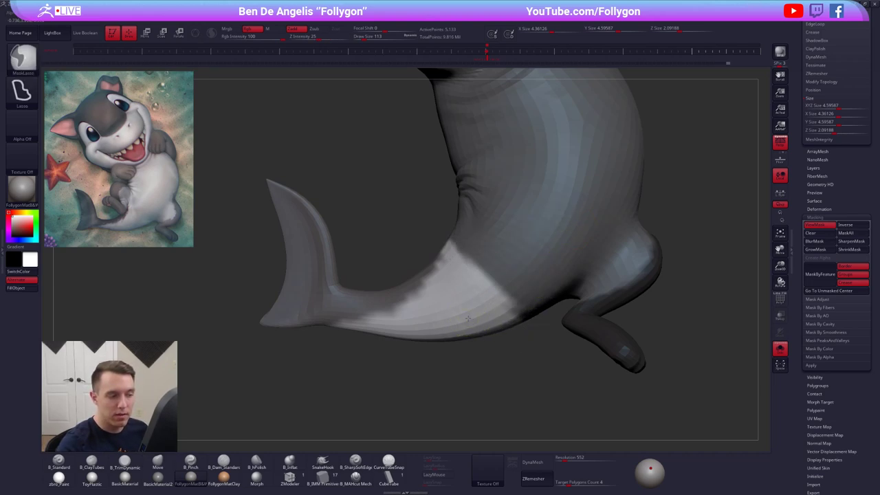
Leave the masking options, clear the body's mask and show the whole character again.
click(827, 217)
drag(827, 217, 819, 454)
alt+drag(647, 311, 606, 300)
key(alt+s)
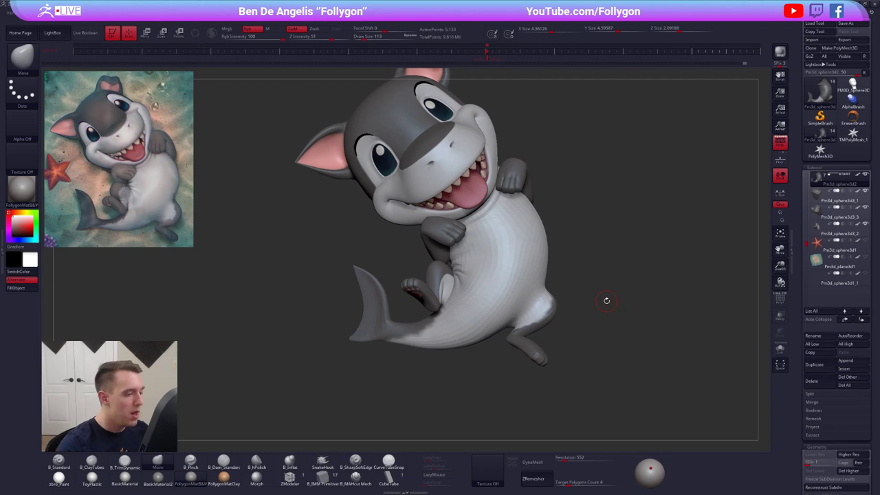
Examine the low-resolution body's profile and pose from the side and the front, with the Move brush at draw size 447.
key(ctrl+d)
key(space)
mouse_move(606, 300)
mouse_down()
mouse_move(505, 292)
mouse_move(520, 294)
mouse_up()
key(space)
right_drag(525, 282, 532, 264)
key(shift+d)
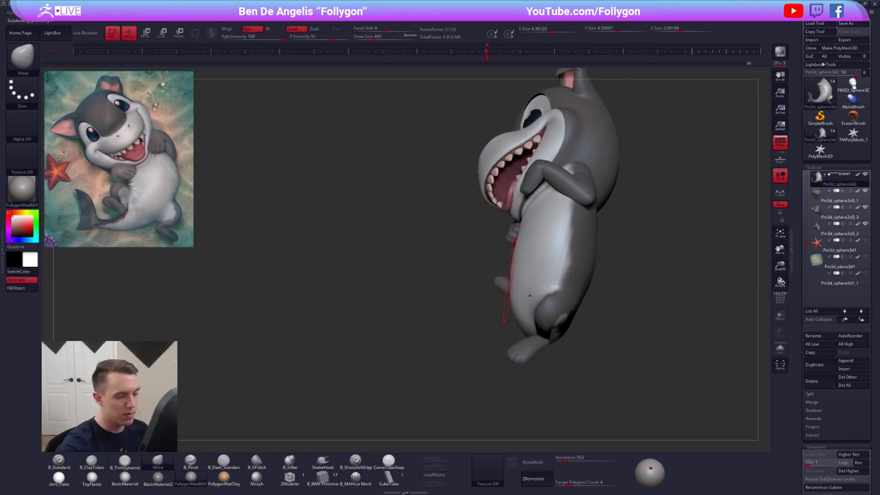
key(space)
drag(529, 295, 541, 286)
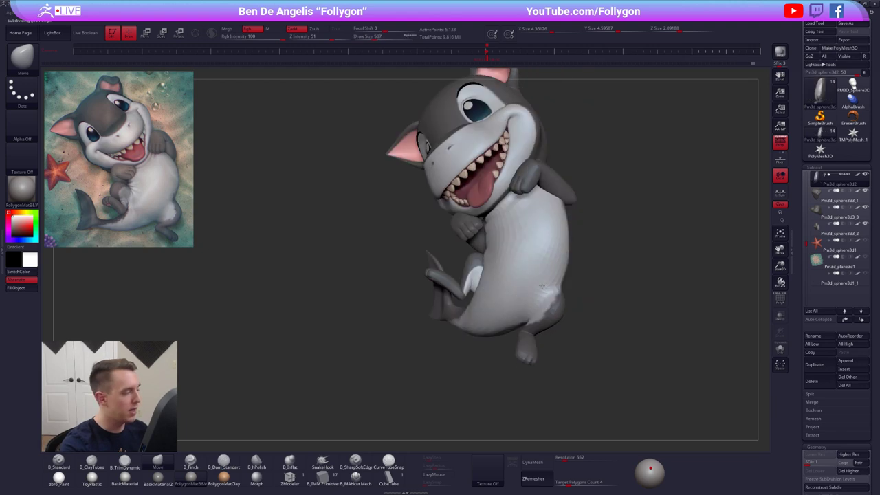
right_drag(542, 286, 553, 265)
key(s)
drag(531, 251, 525, 251)
alt+right_drag(531, 235, 532, 292)
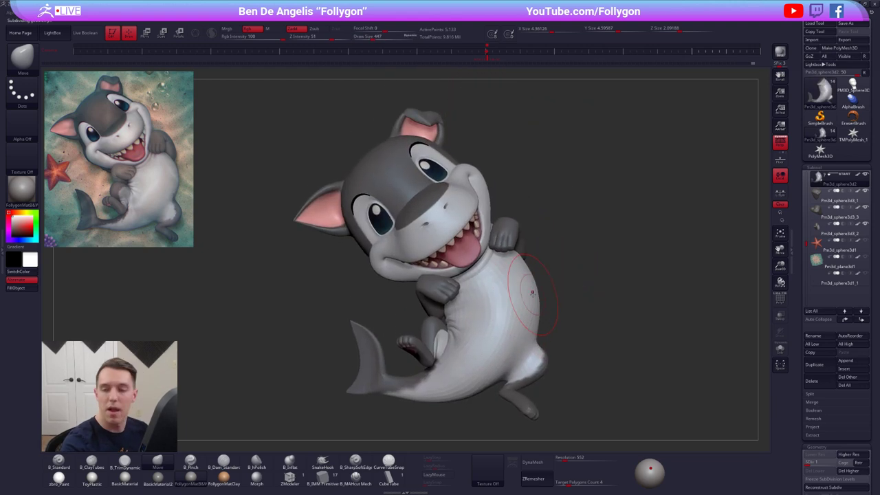
Return the body to subdivision level 5 and set the Move brush's draw size to 306.
key(d)
key(d)
key(d)
key(d)
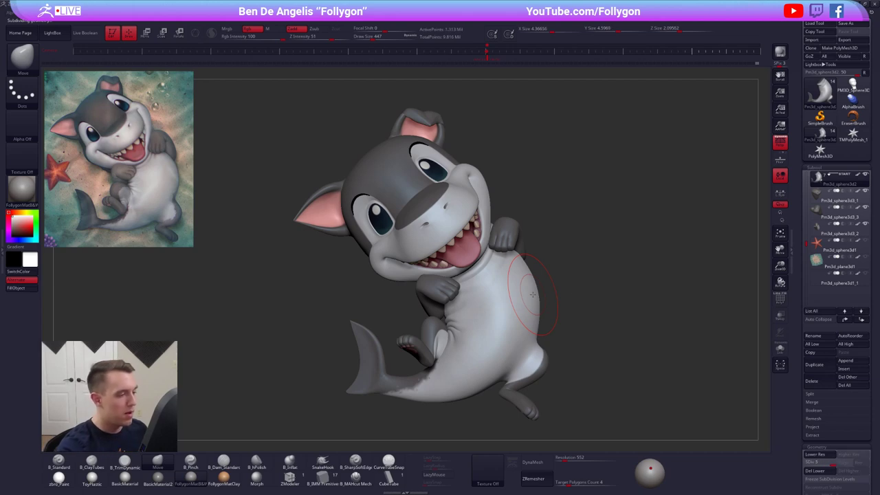
key(space)
drag(583, 277, 563, 277)
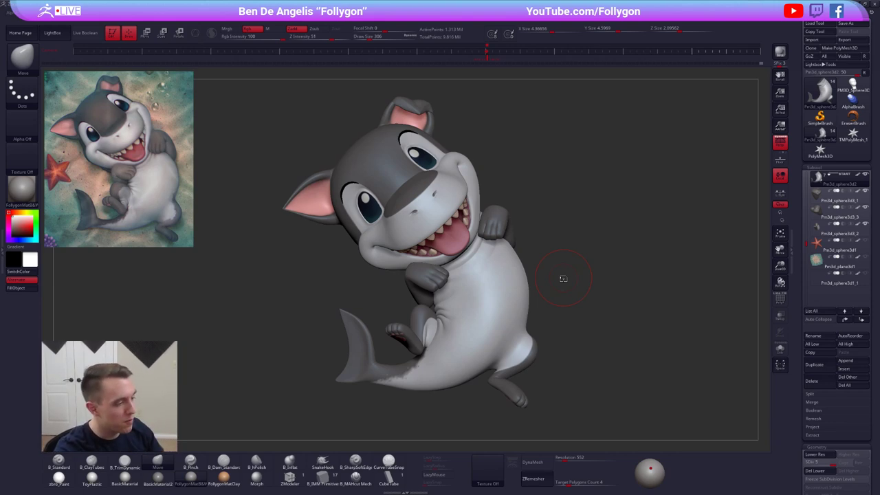
key(ctrl+space)
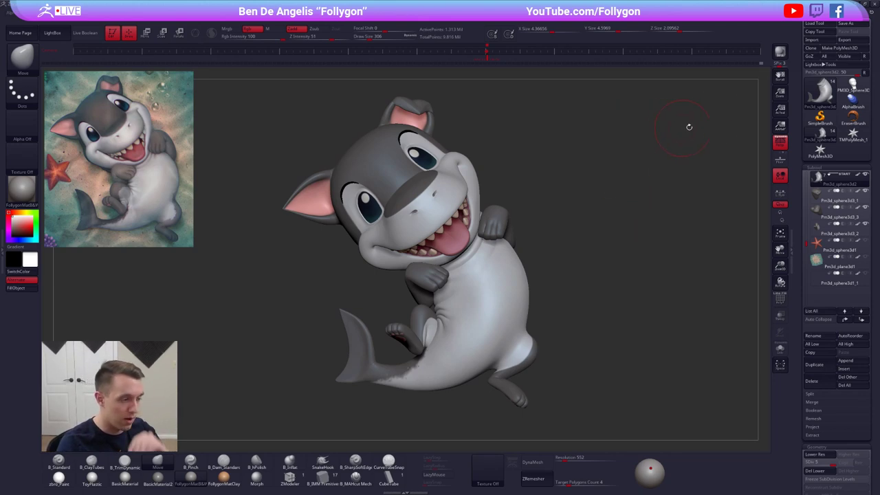
Switch to the PM3D_Sphere3D head sculpt to look it over, and return to the shark-pup sculpt.
click(852, 86)
mouse_move(475, 240)
right_down()
mouse_move(433, 238)
mouse_move(409, 266)
mouse_move(481, 263)
mouse_move(457, 257)
right_up()
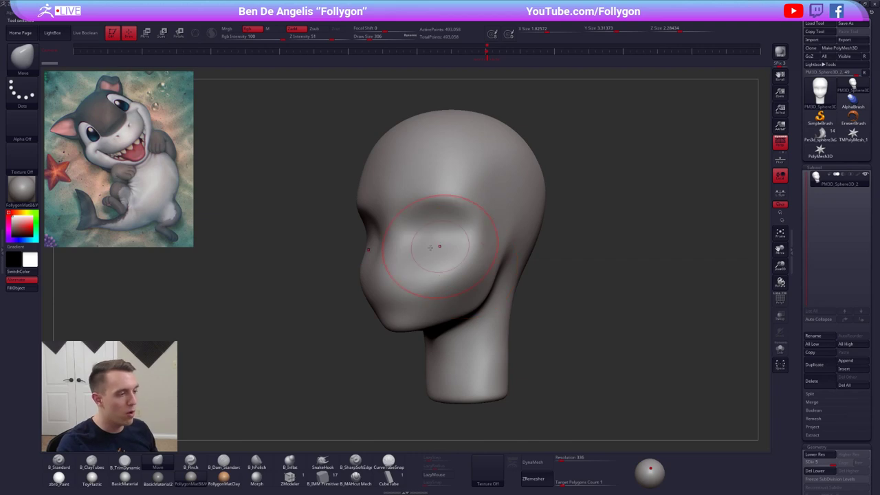
key(space)
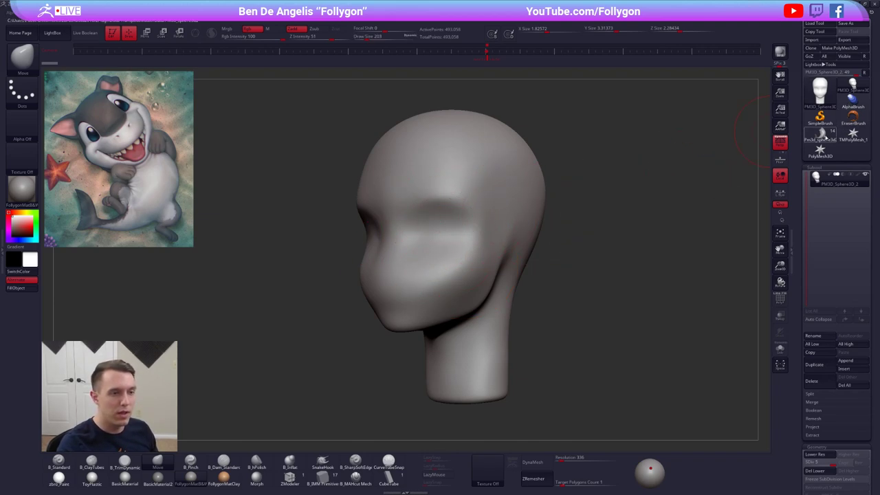
click(826, 138)
drag(593, 206, 556, 180)
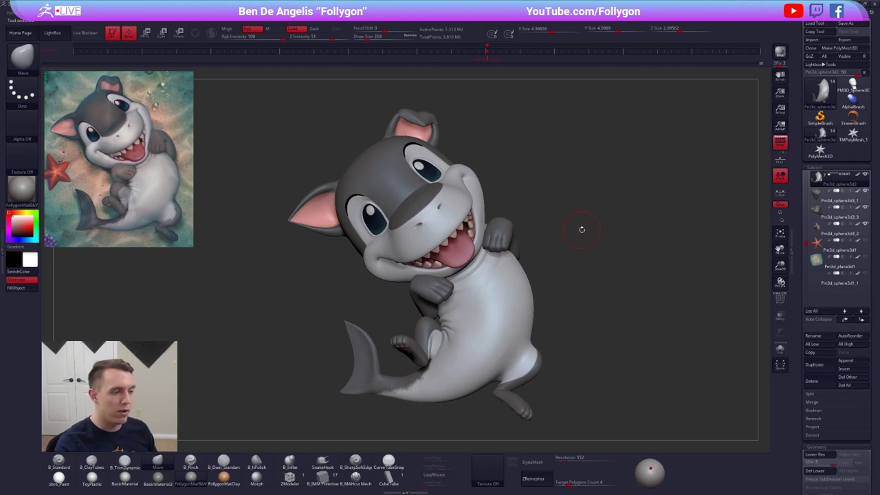
Reposition the shark-pup reference image slightly lower on the canvas with Spotlight, and leave Spotlight editing.
drag(579, 229, 571, 227)
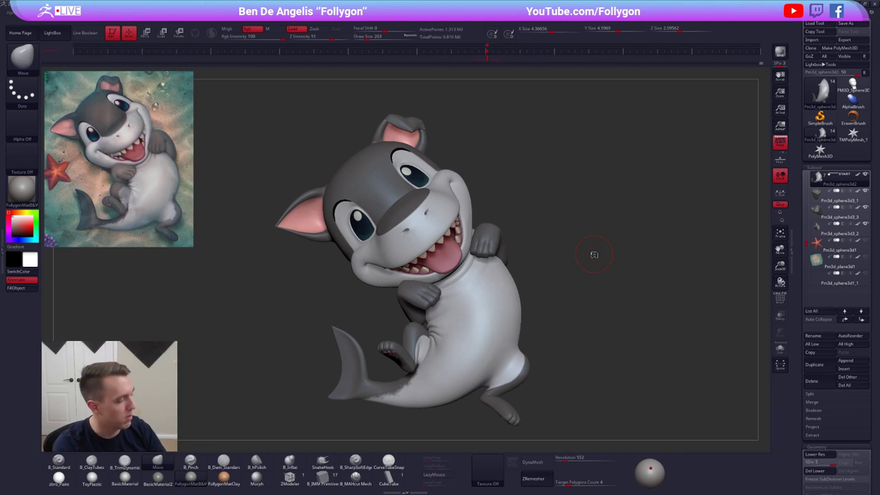
key(shift+z)
drag(161, 152, 166, 228)
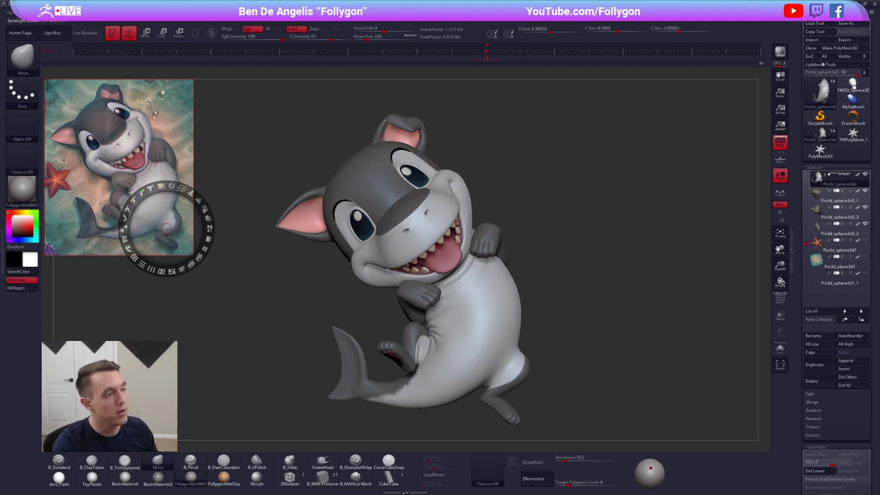
key(shift+z)
Add Texture 27 to Spotlight, close LightBox, and place the wood image at reduced size in the canvas's upper-left corner.
click(363, 23)
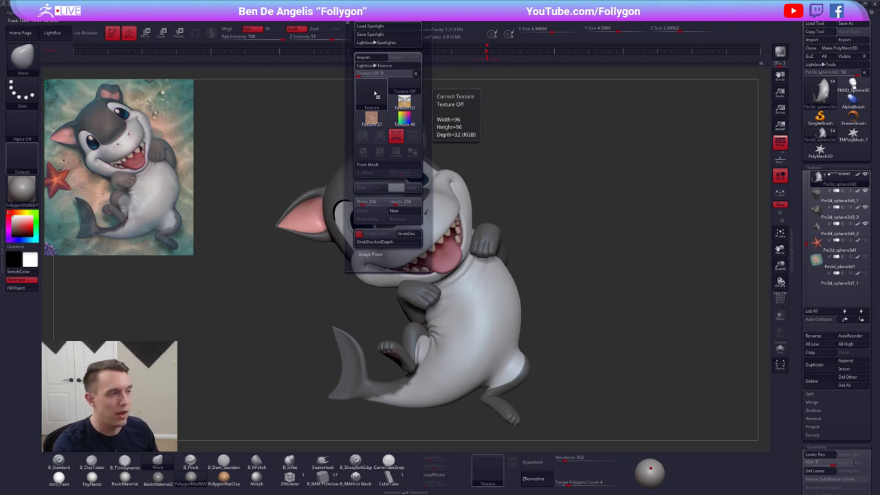
click(371, 117)
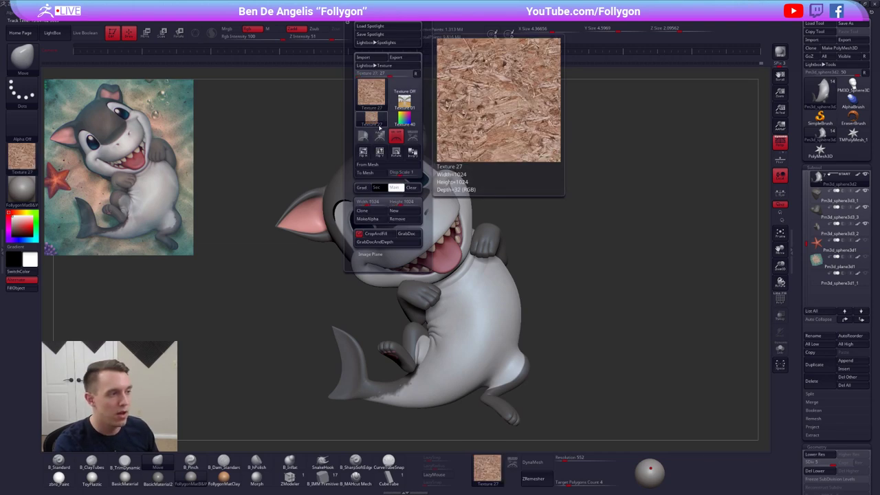
click(413, 136)
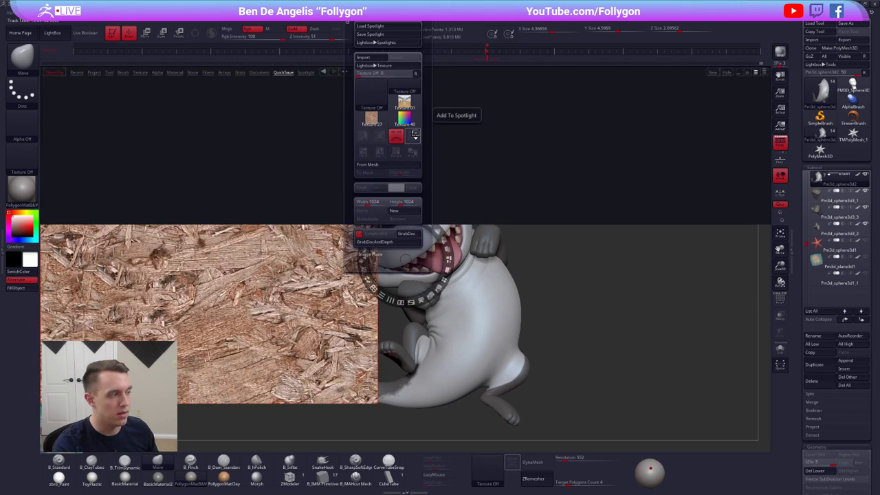
key(comma)
click(55, 33)
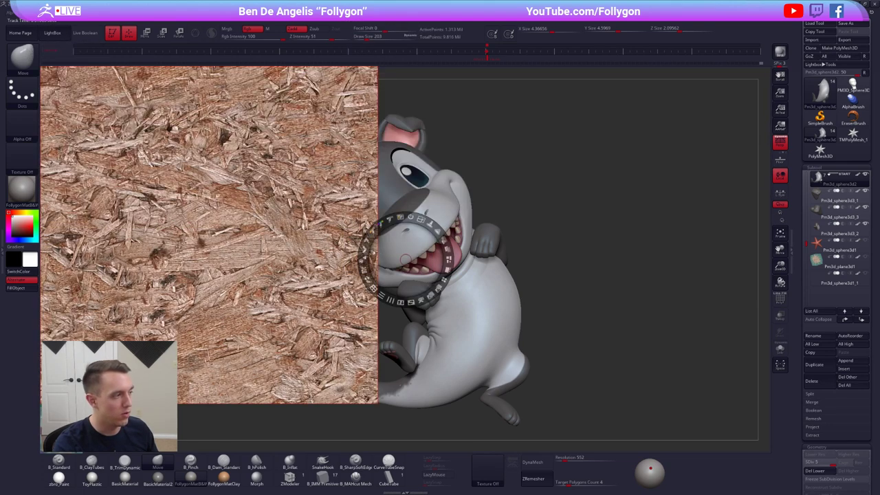
mouse_move(250, 225)
mouse_down()
mouse_move(332, 252)
mouse_move(305, 234)
mouse_move(236, 230)
mouse_move(258, 230)
mouse_up()
drag(273, 189, 107, 100)
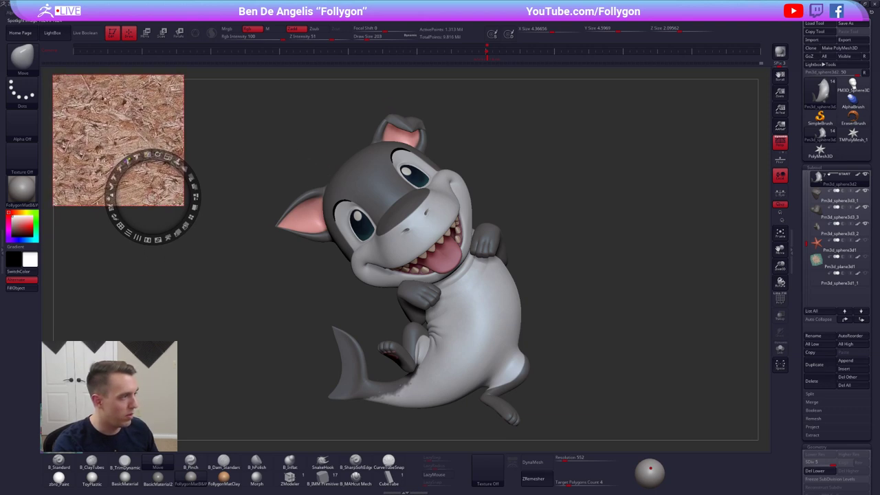
Clear the wood image from view, shrink the shark-pup reference to a small thumbnail, and leave Spotlight editing.
drag(152, 195, 9, 255)
drag(56, 434, 93, 159)
key(z)
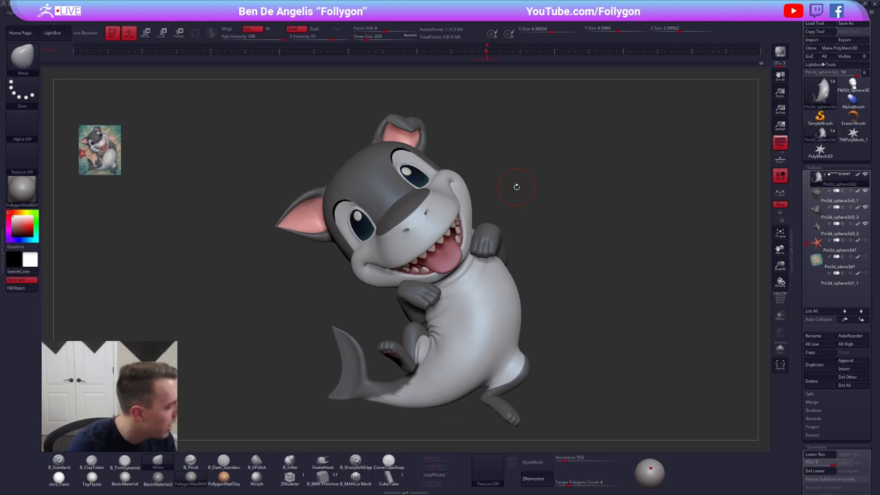
Switch to the web browser and look through the Follygon store's tutorials, base meshes, brushes and materials.
key(alt+Tab)
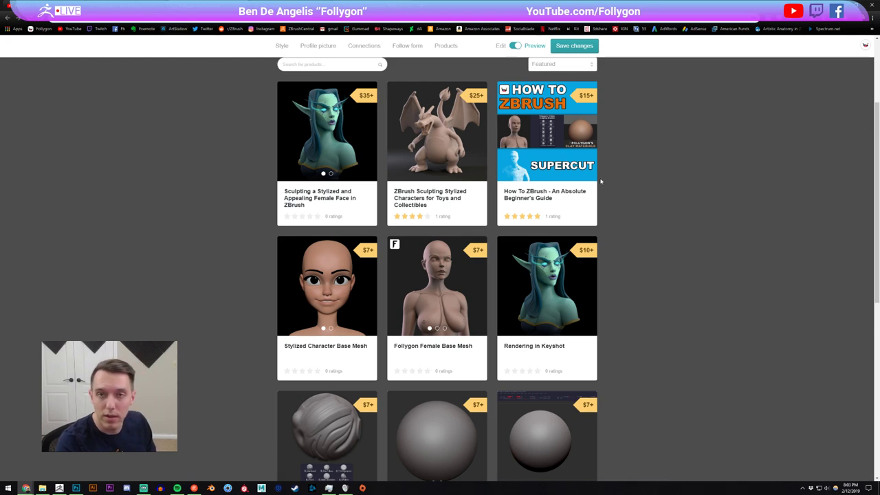
scroll(696, 220, down, 1)
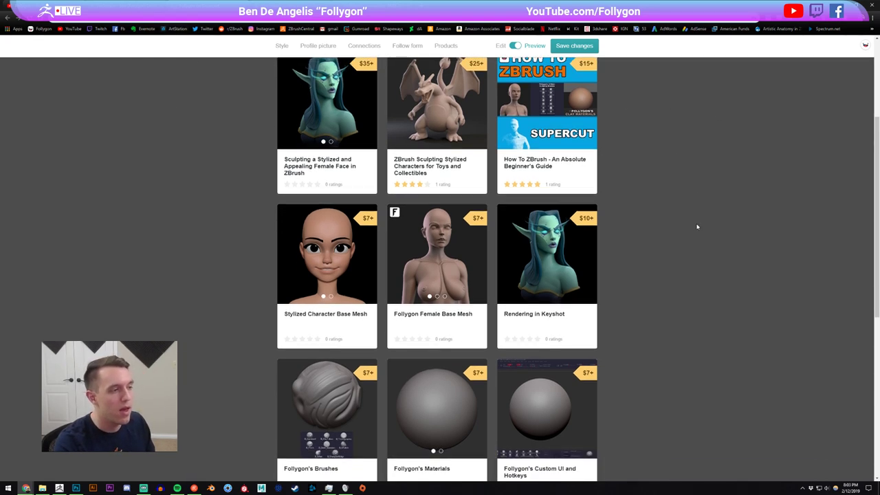
scroll(700, 224, up, 1)
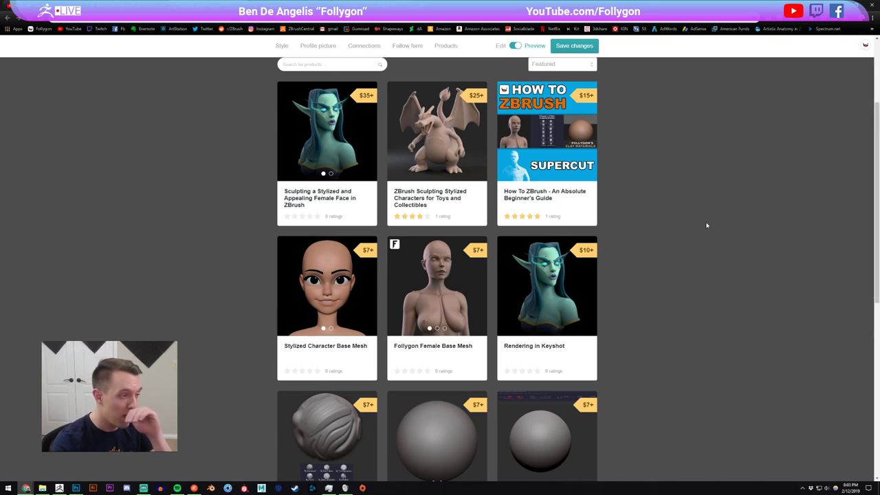
scroll(706, 224, down, 2)
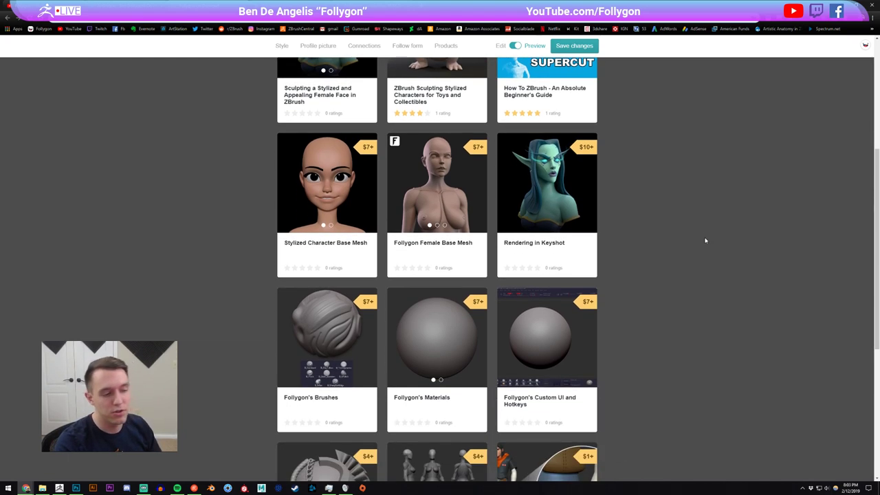
scroll(700, 240, down, 5)
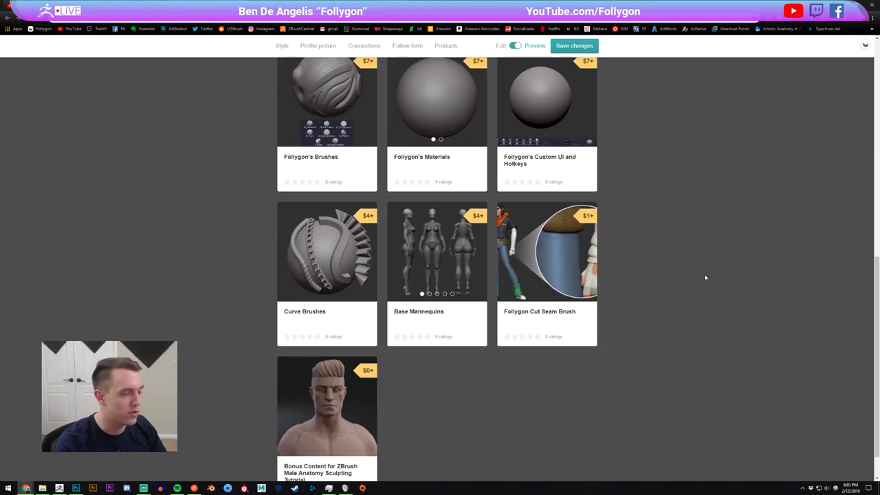
scroll(694, 293, up, 7)
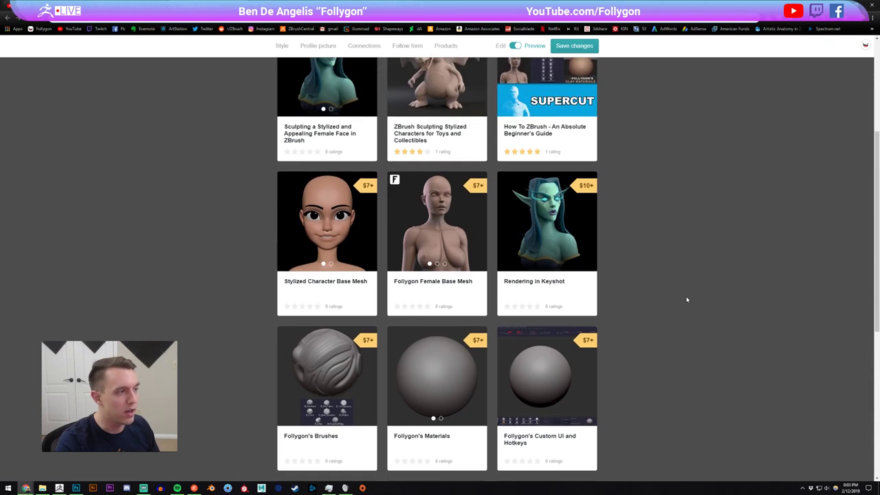
key(alt+Tab)
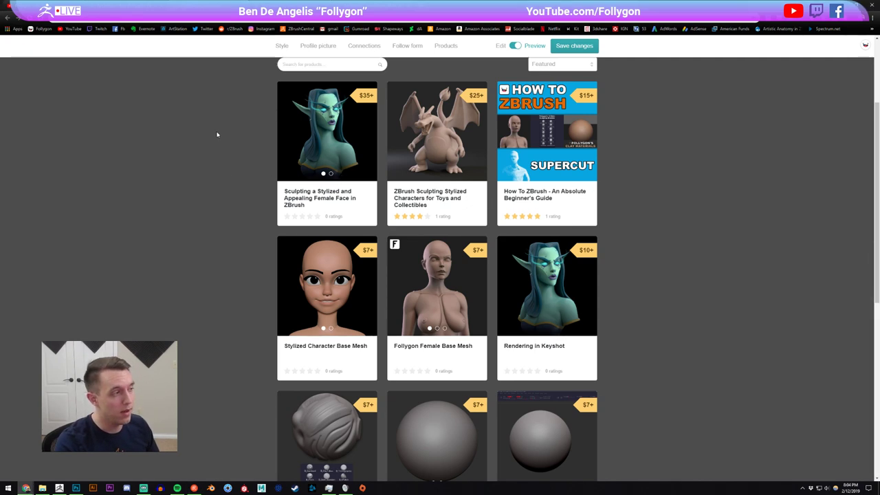
Switch back to ZBrush and look at the whole shark-pup sculpt up close.
click(60, 488)
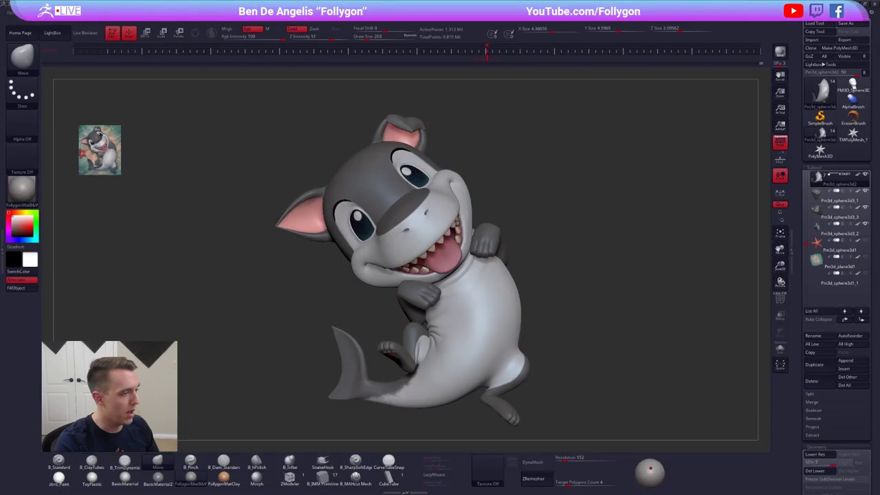
drag(229, 314, 210, 299)
drag(539, 225, 556, 242)
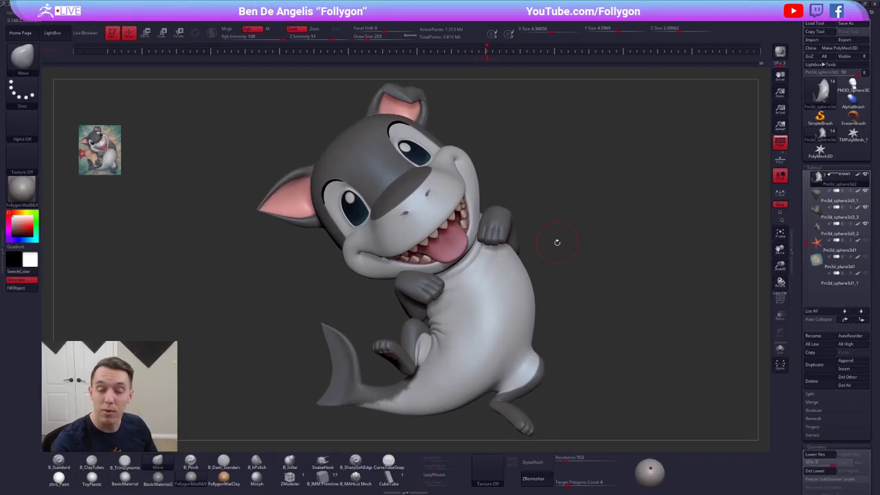